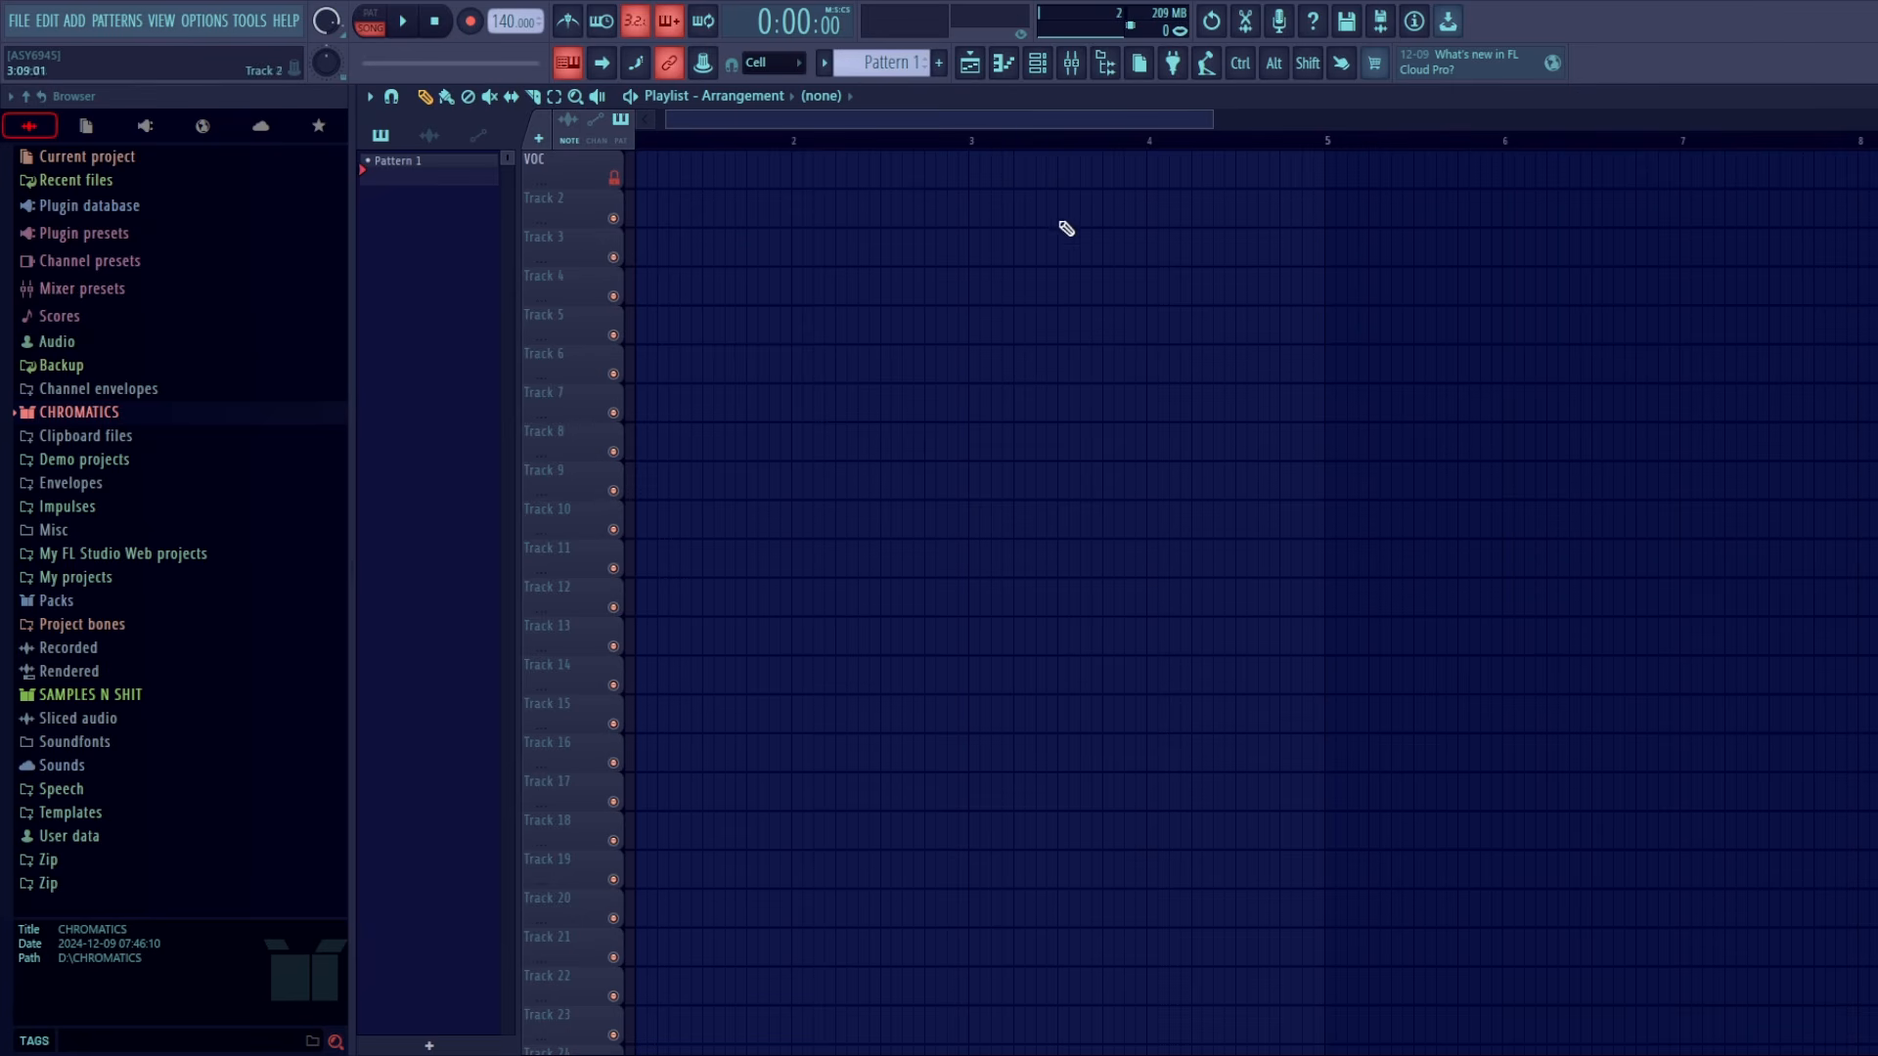
Replace the Sampler channel in the channel rack with a Slicex instrument and move its window clear of the rack
{"action": "left_click", "coordinate": [1038, 65]}
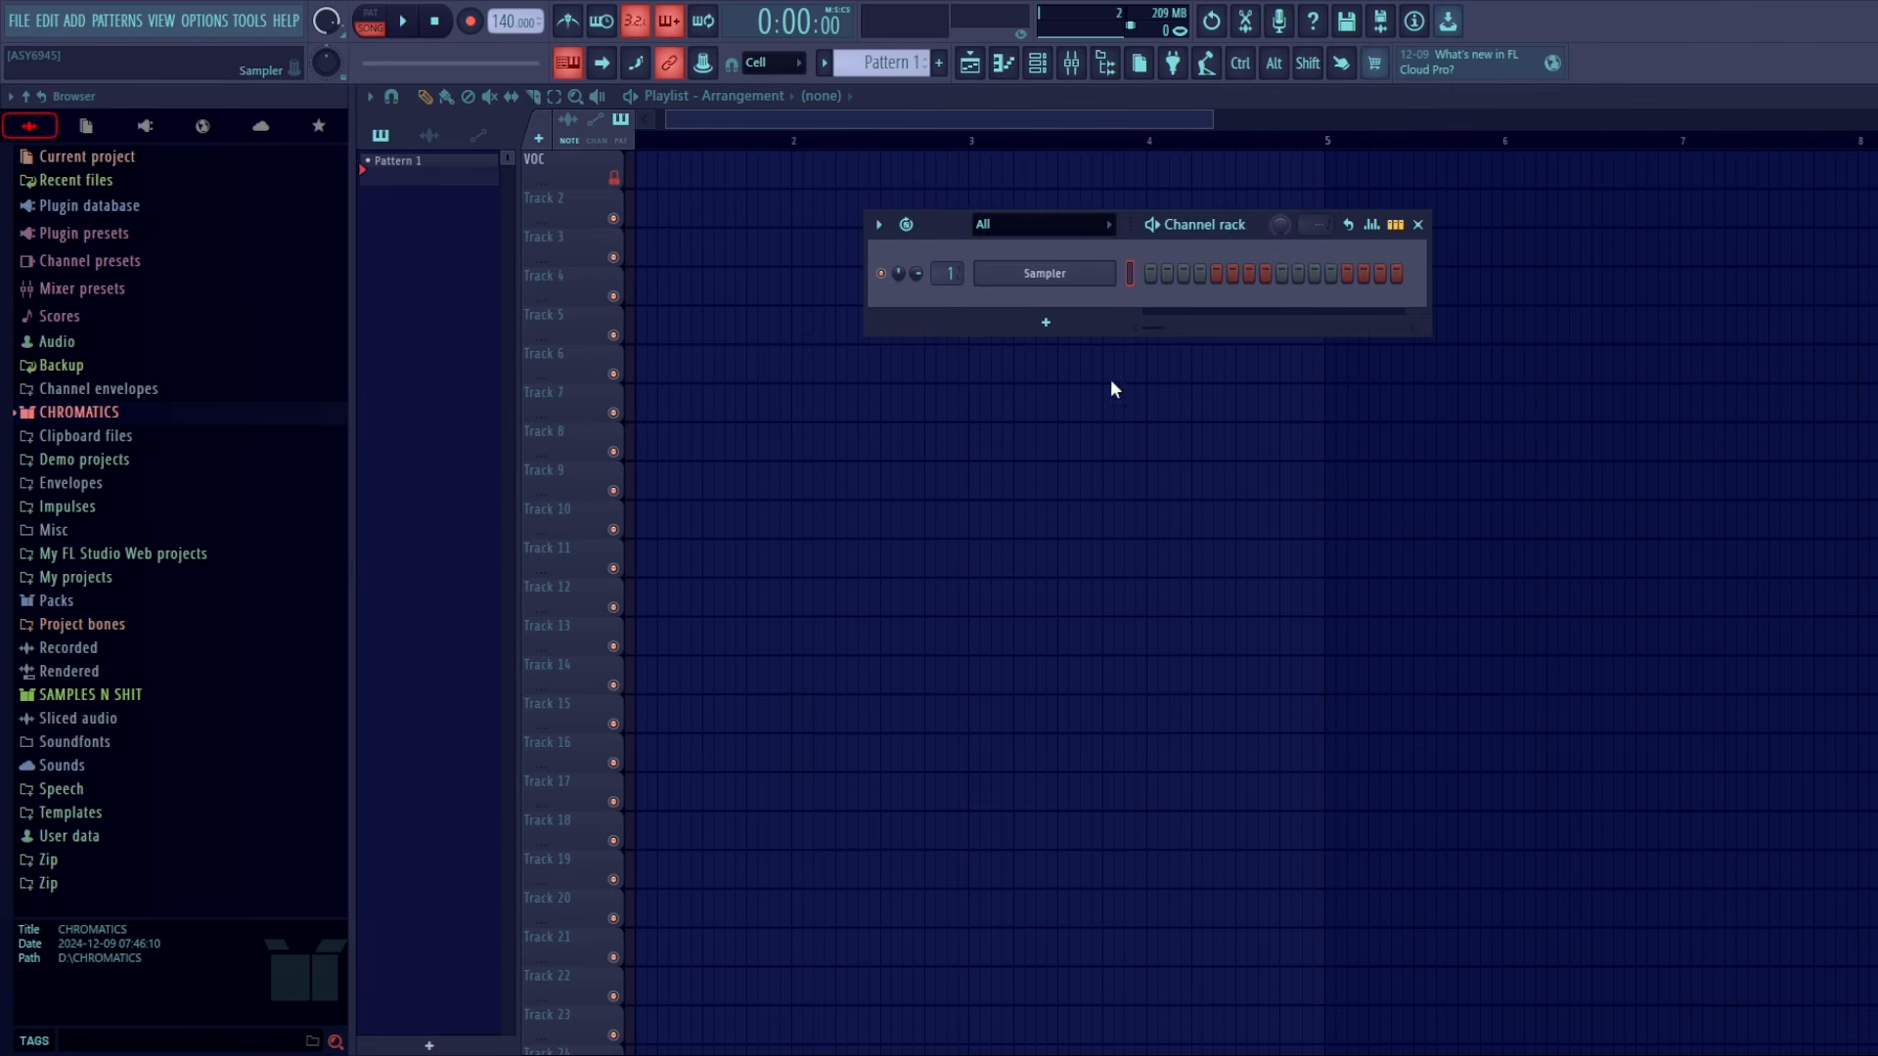
{"action": "left_click", "coordinate": [1398, 423]}
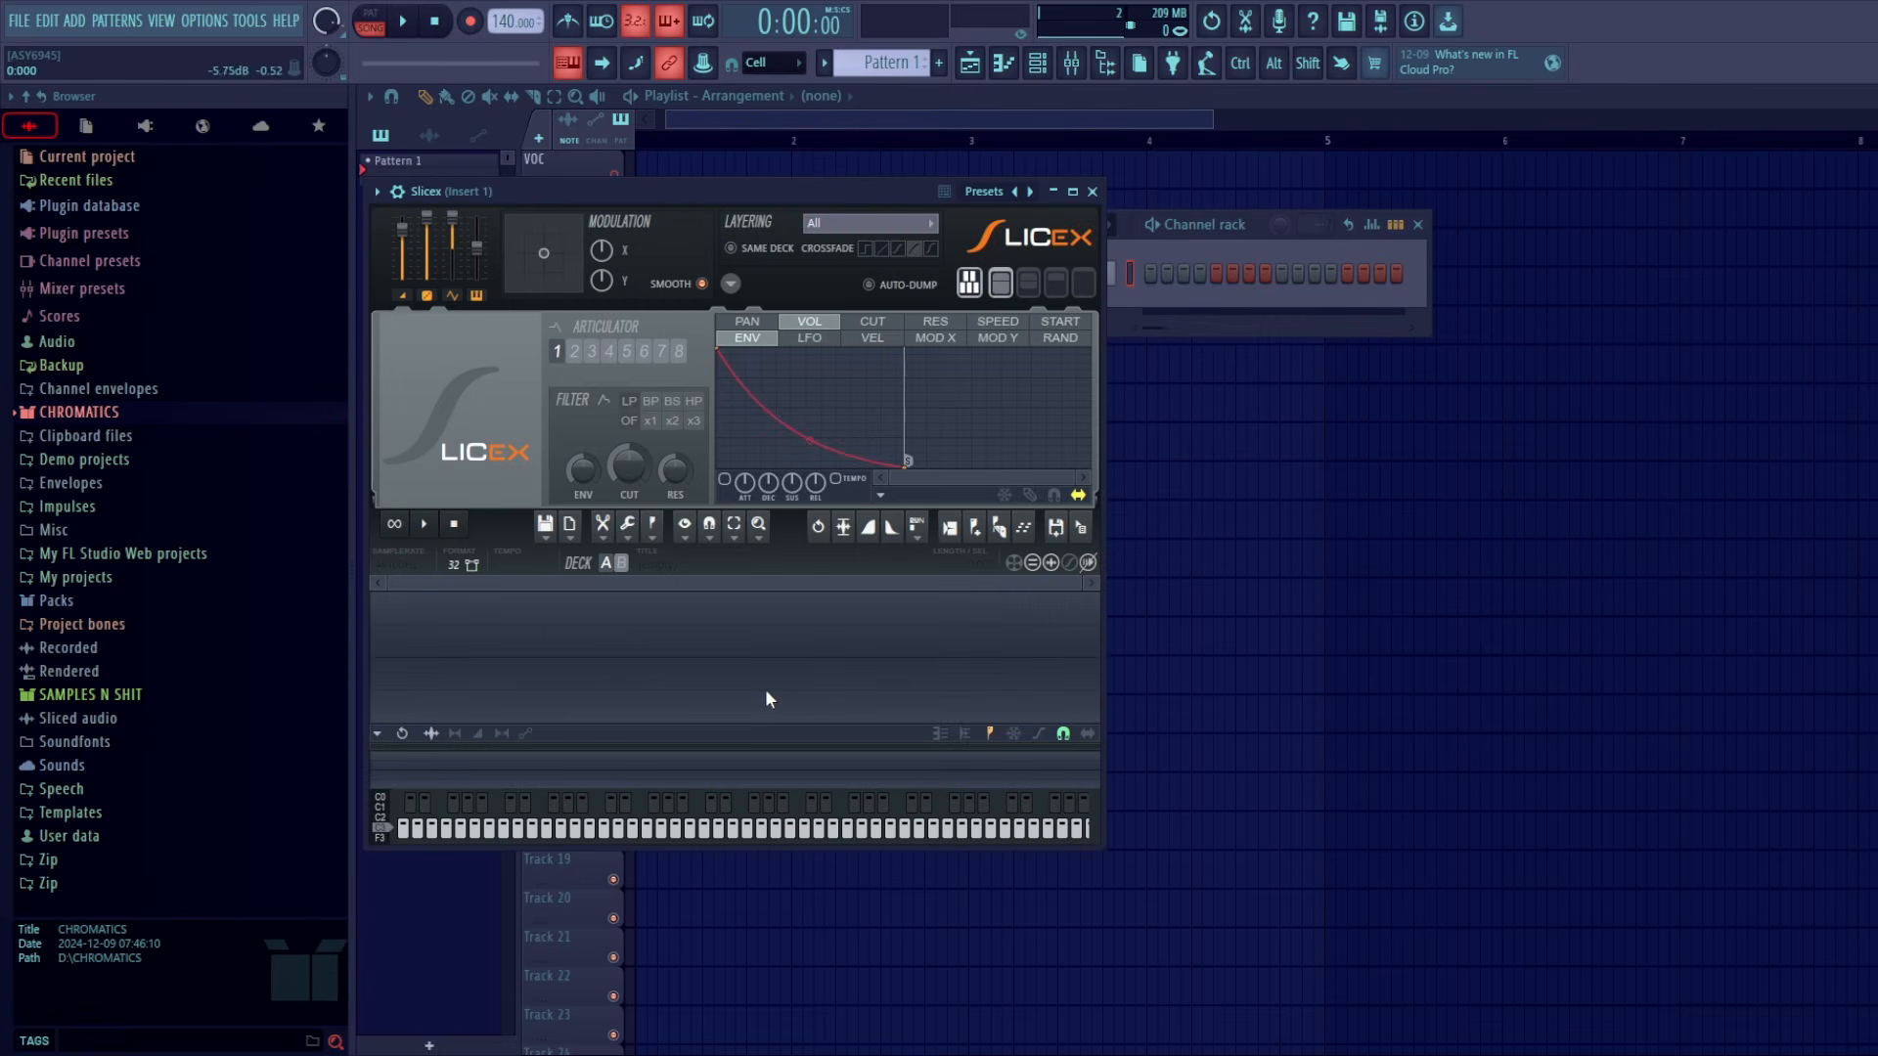
{"action": "left_click_drag", "start_coordinate": [677, 191], "coordinate": [828, 233]}
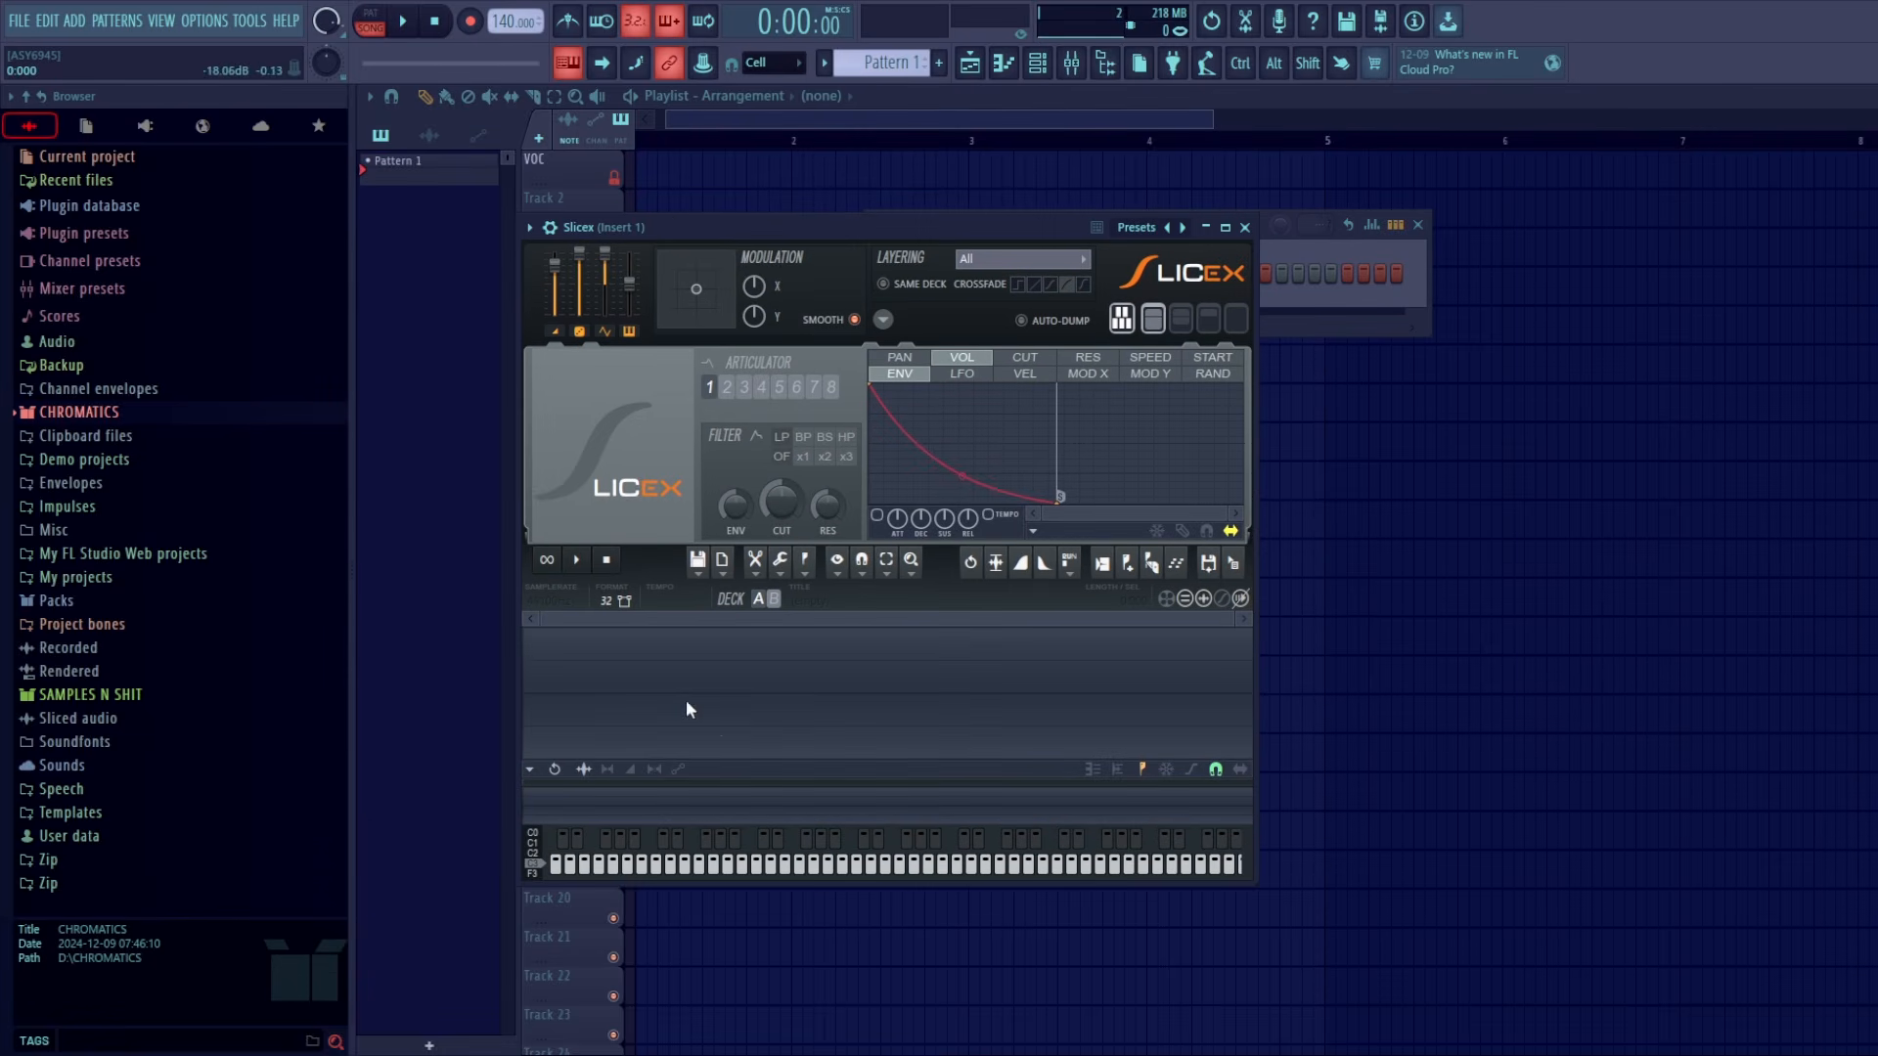
{"action": "left_click", "coordinate": [1305, 303]}
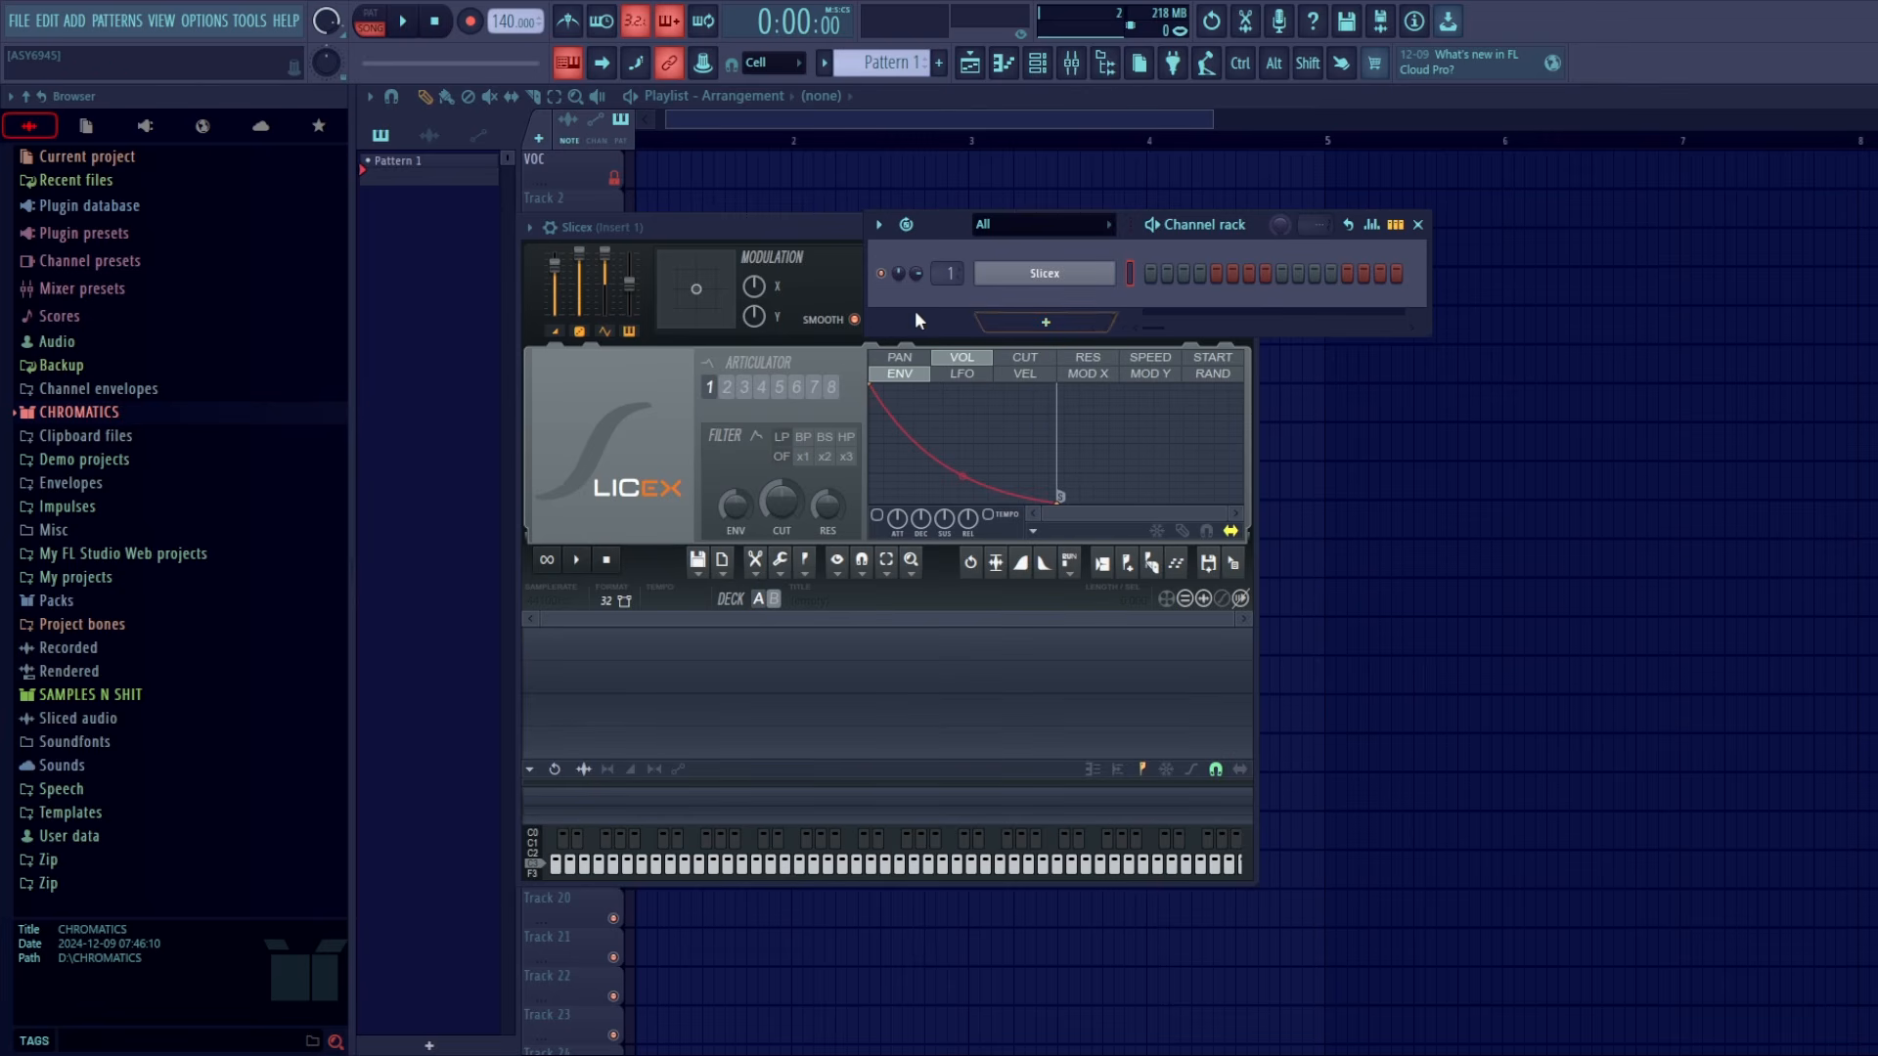
{"action": "left_click", "coordinate": [707, 227]}
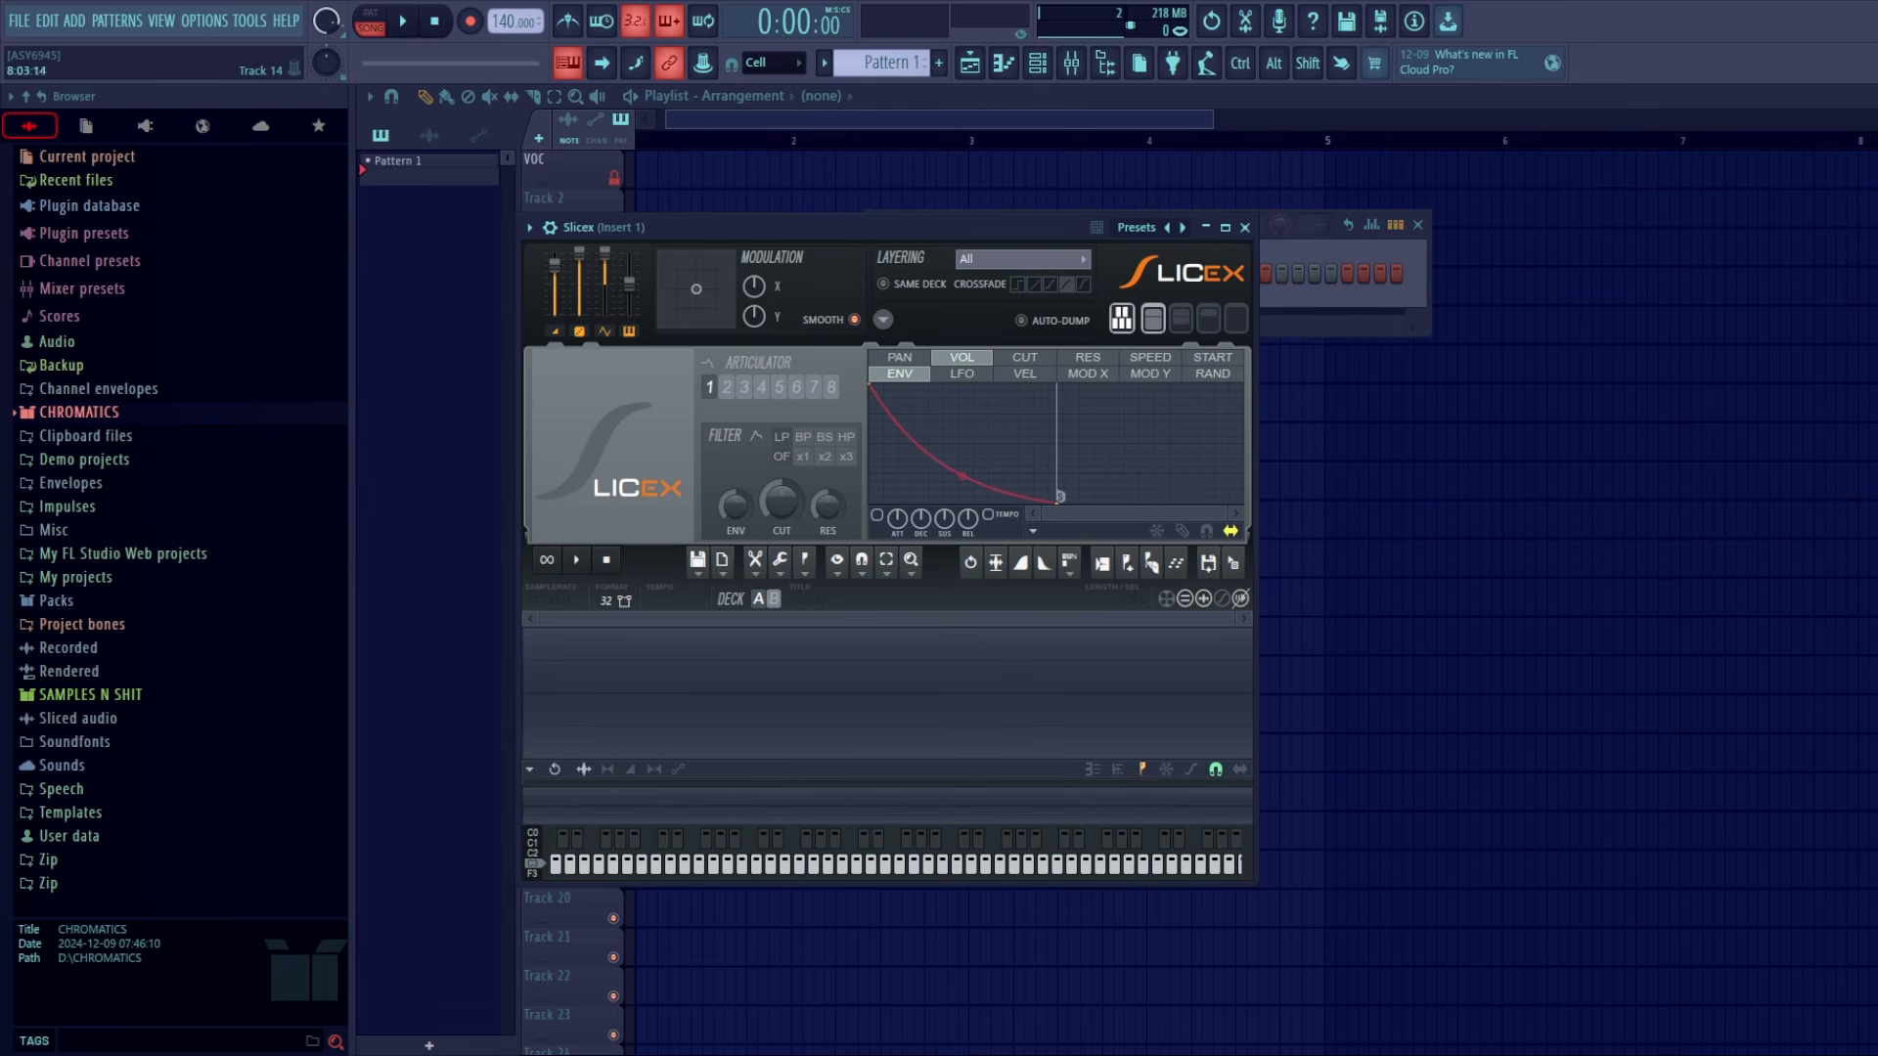
{"action": "left_click_drag", "start_coordinate": [786, 226], "coordinate": [867, 212]}
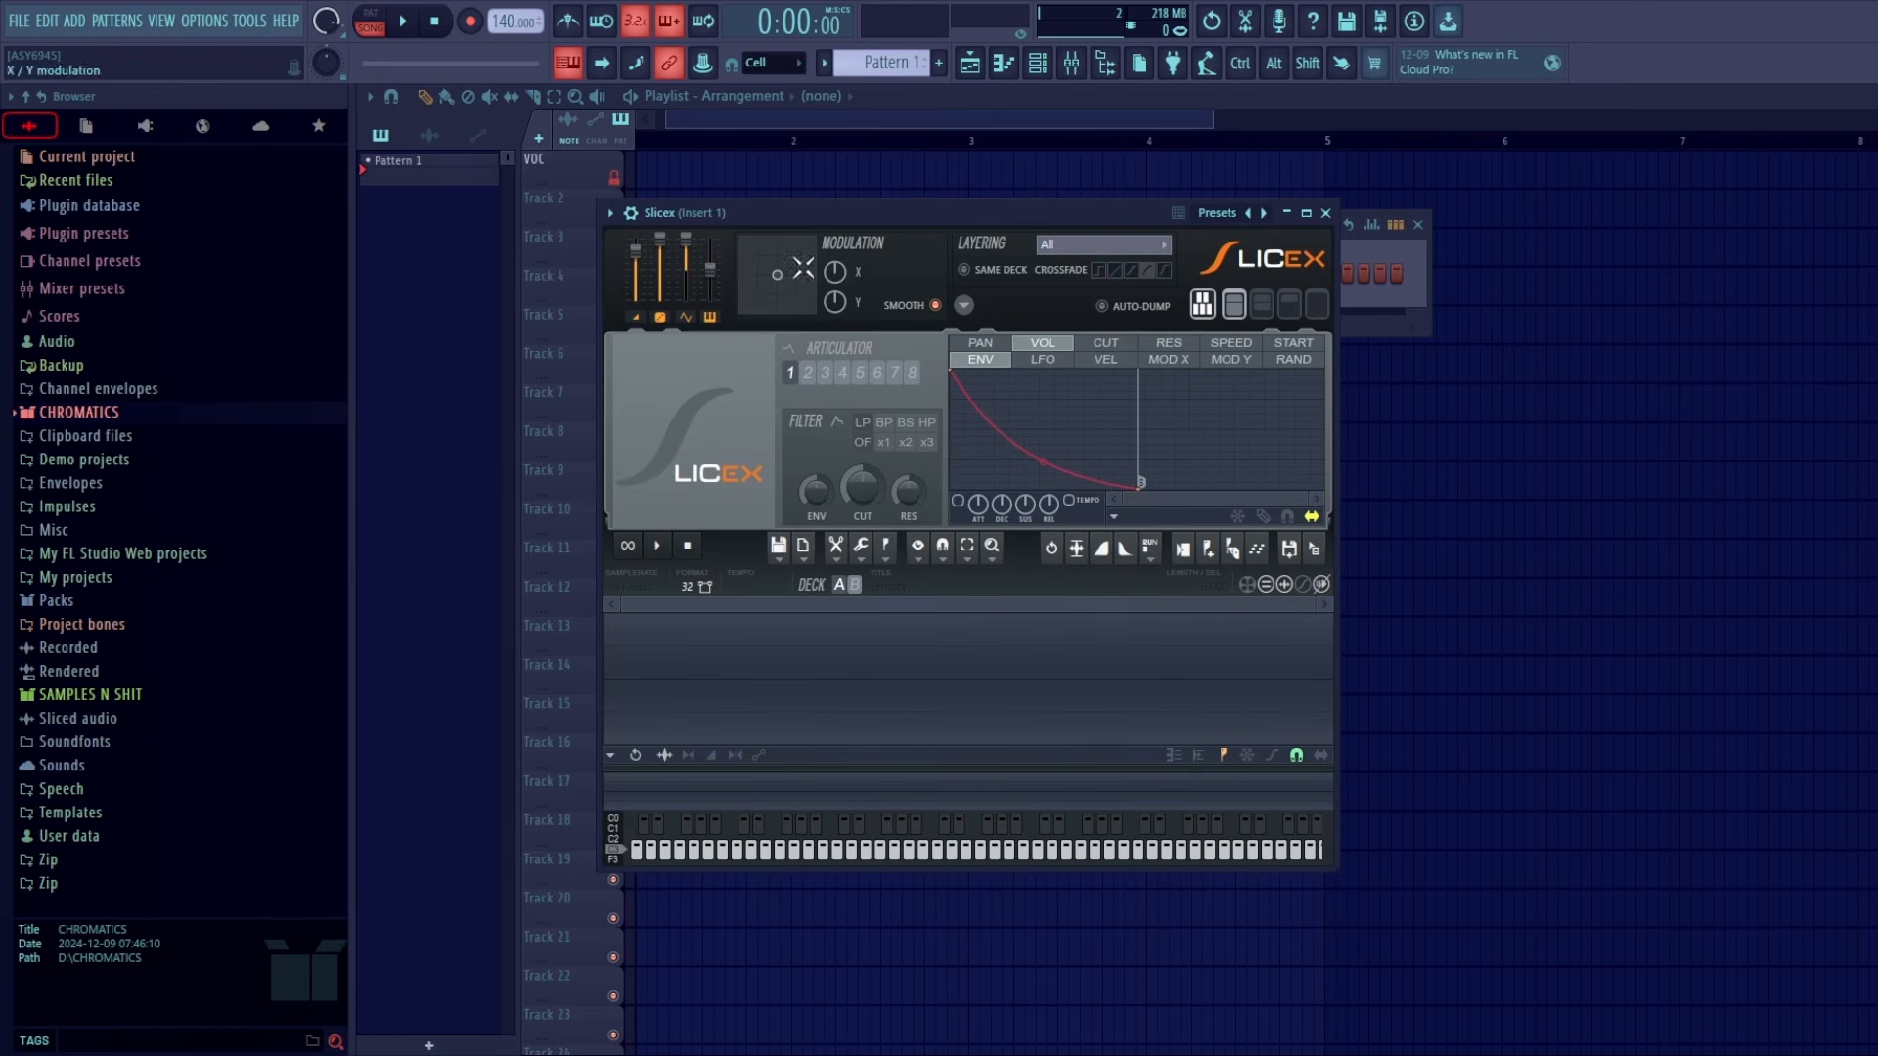
Load Garfield_Chromatic_Scale from the CUSTOM CHROMATICS folder into Slicex, then close the instrument's window
{"action": "left_click", "coordinate": [113, 412]}
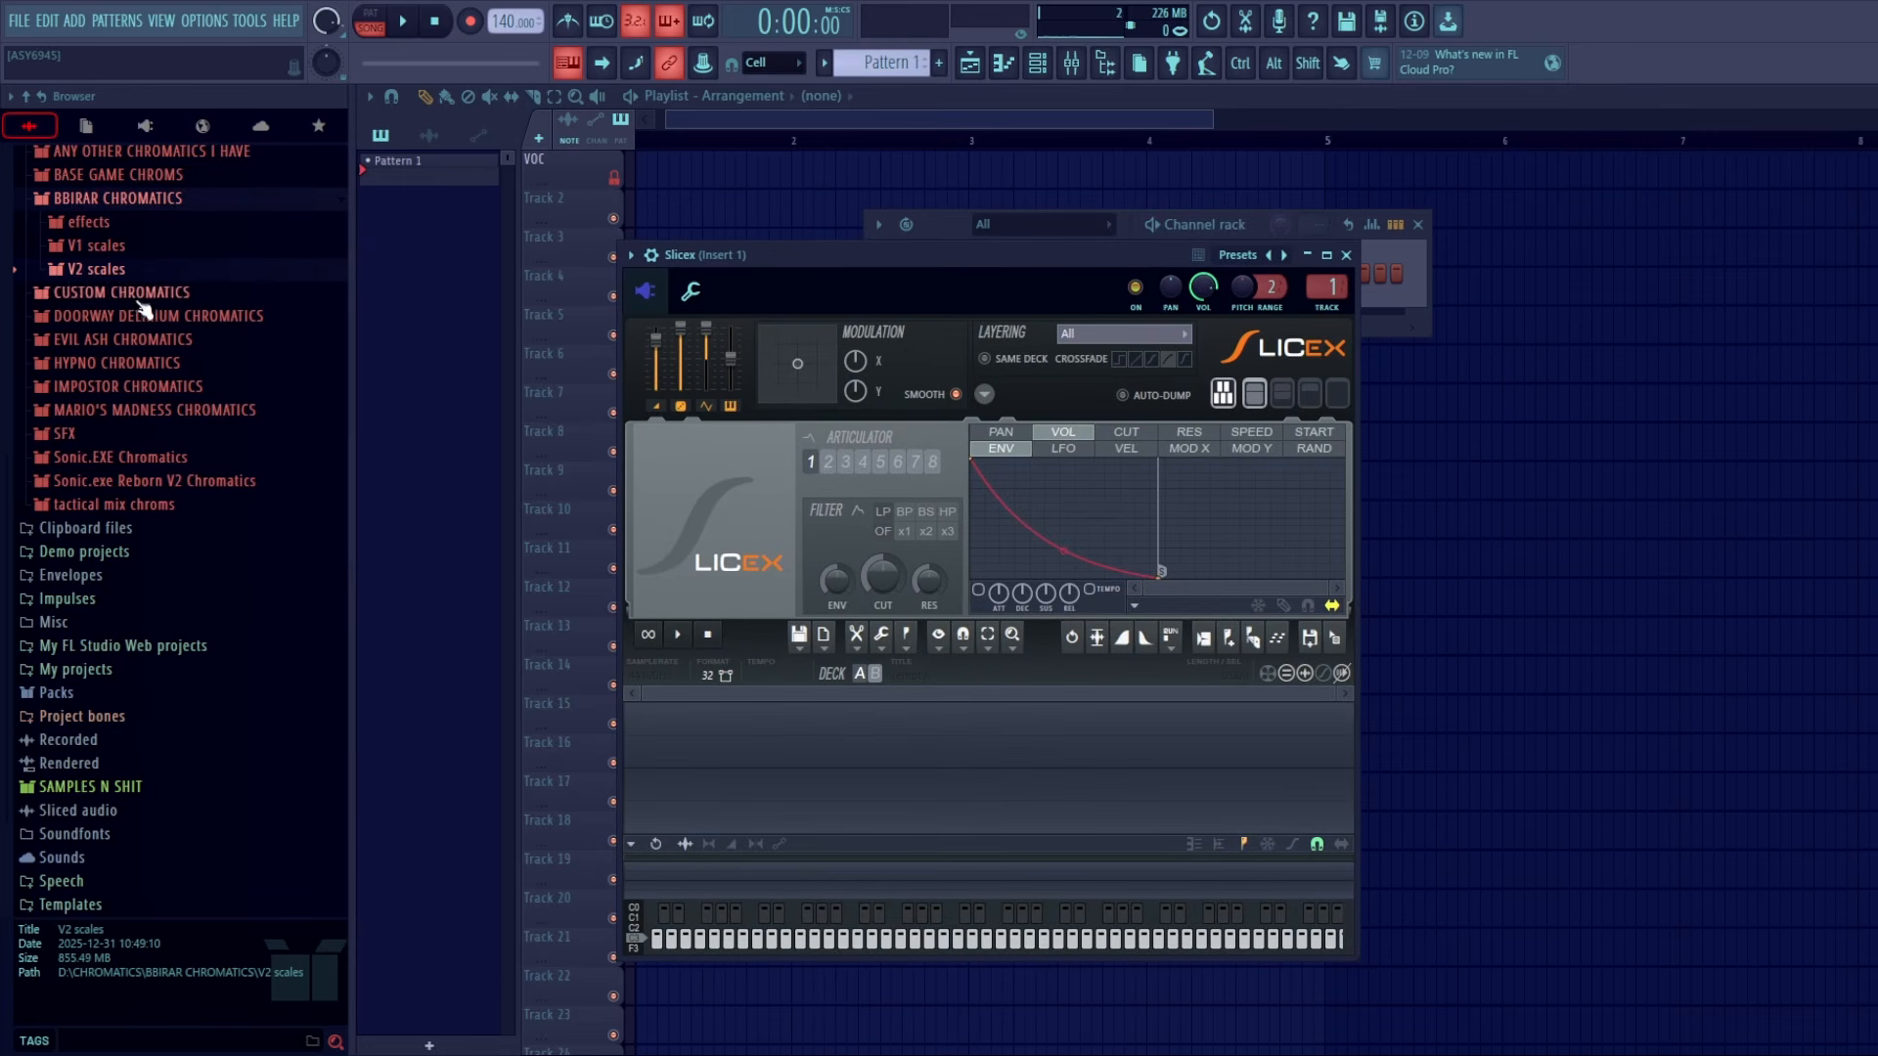
{"action": "left_click", "coordinate": [117, 198]}
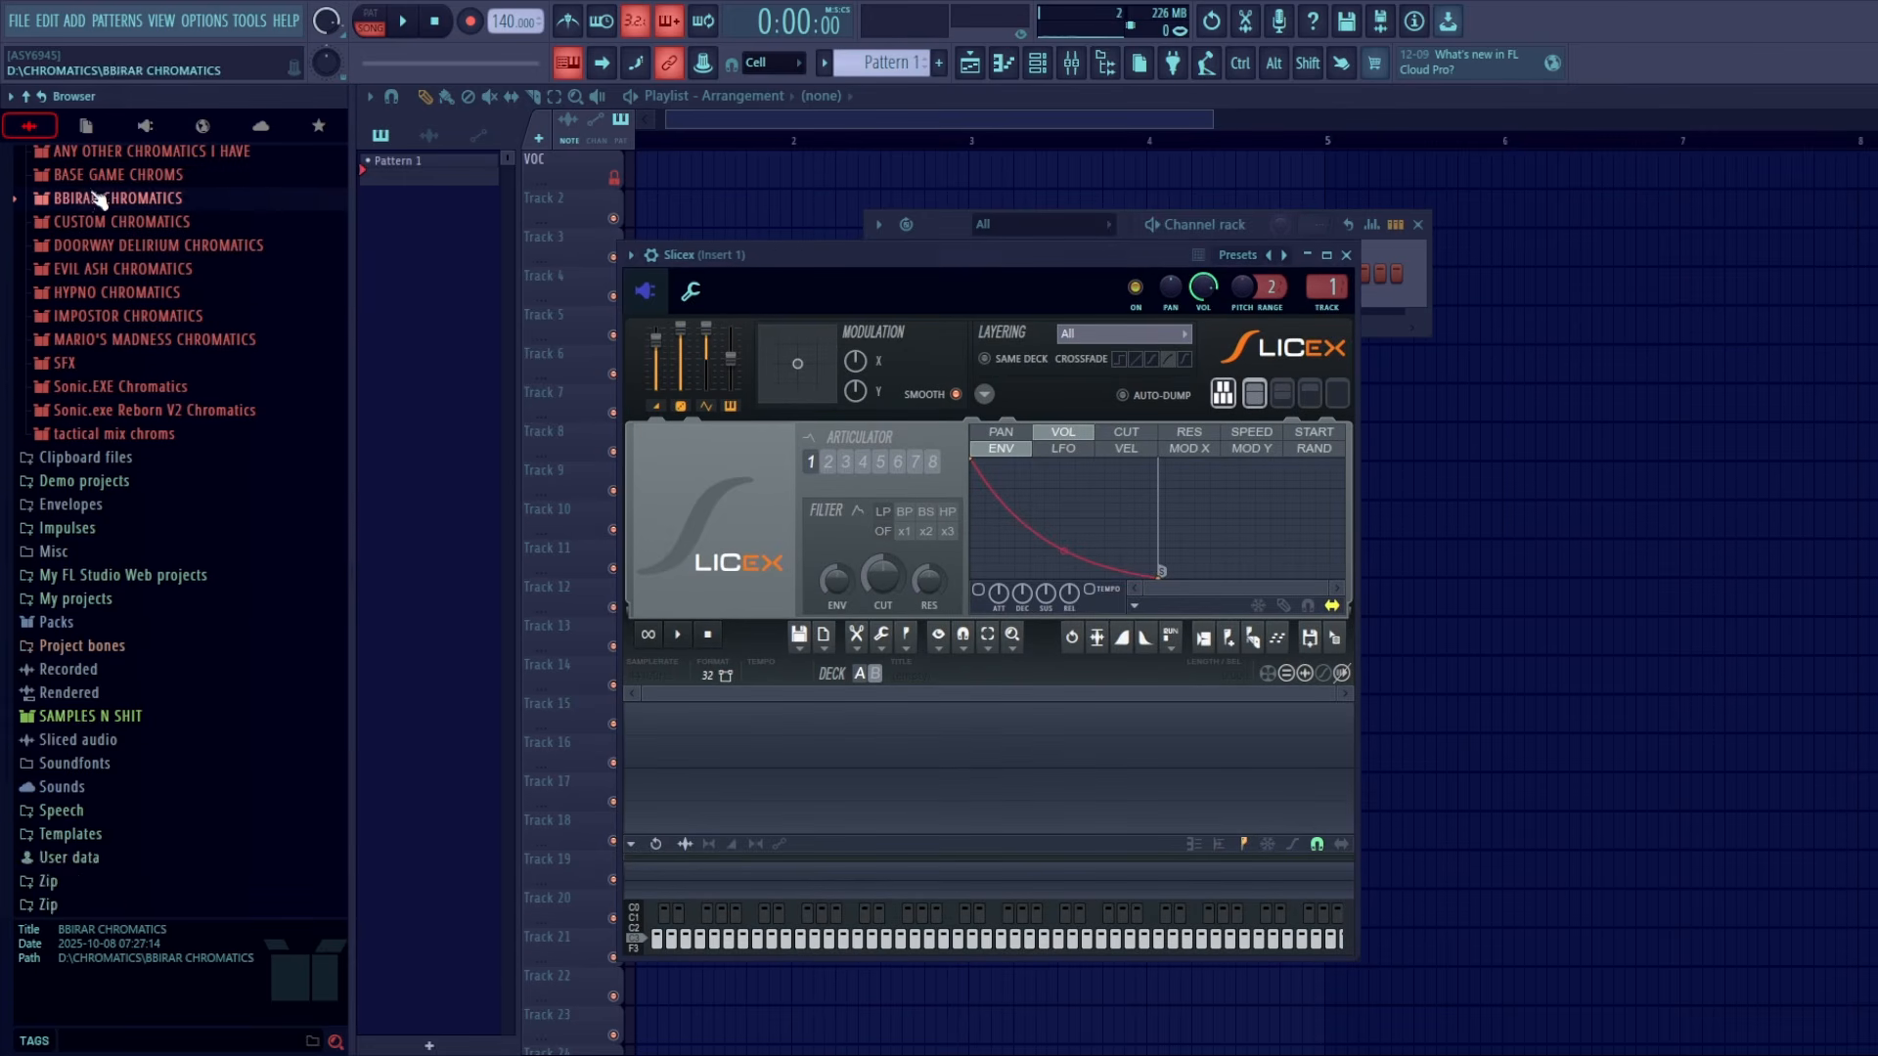
{"action": "scroll", "coordinate": [147, 391], "scroll_direction": "up", "scroll_amount": 5}
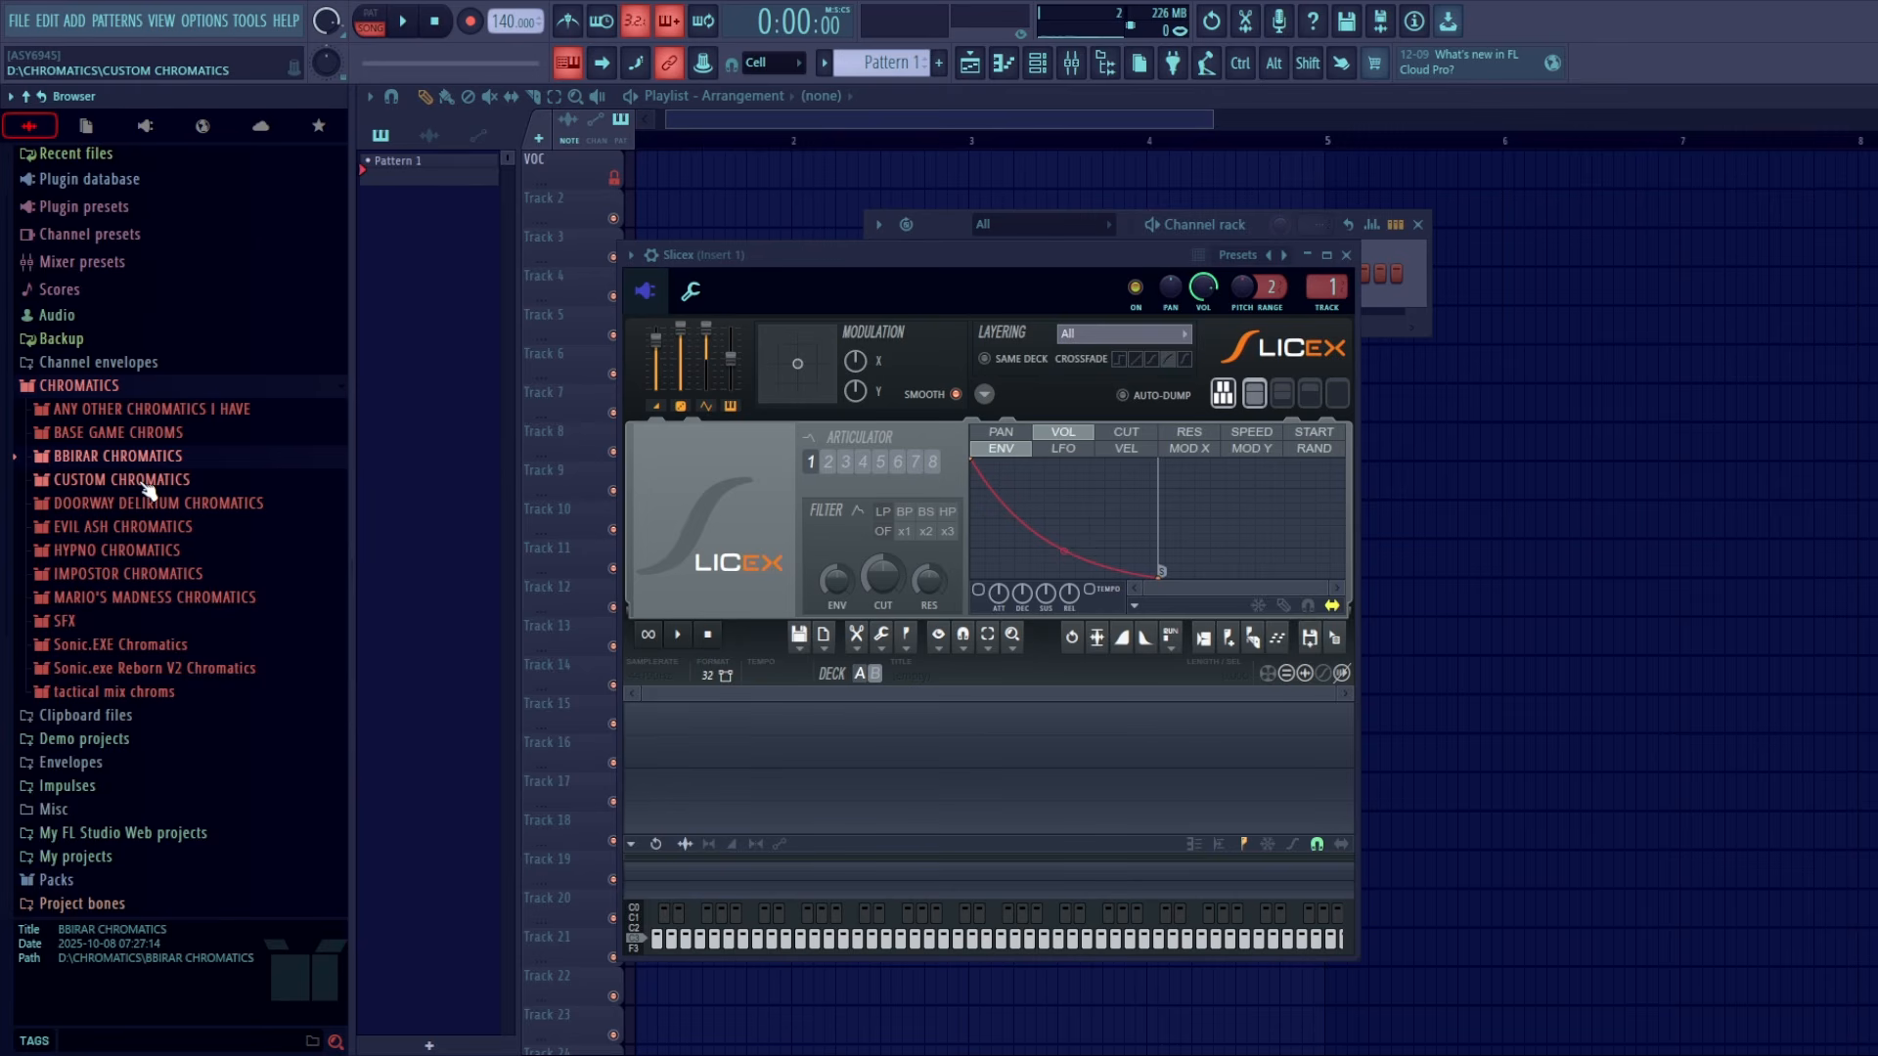
{"action": "left_click", "coordinate": [137, 480]}
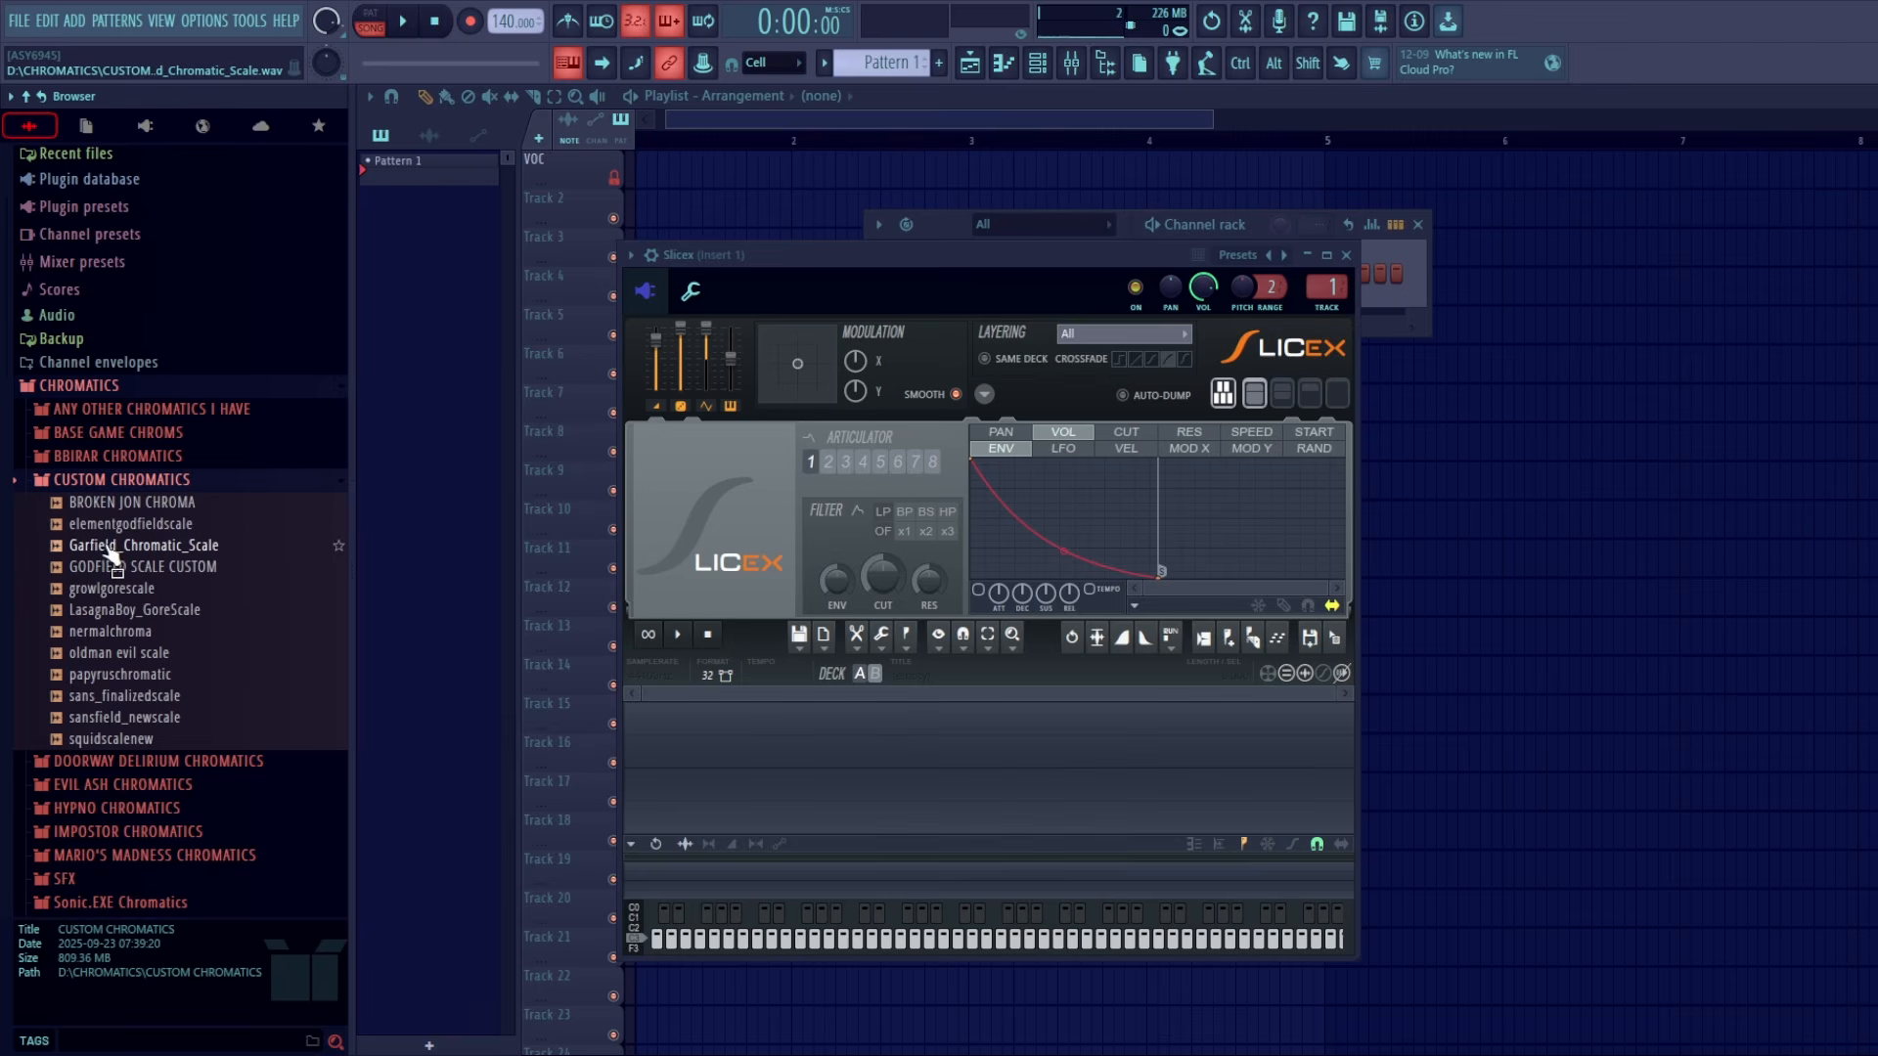
{"action": "left_click_drag", "start_coordinate": [113, 524], "coordinate": [809, 733]}
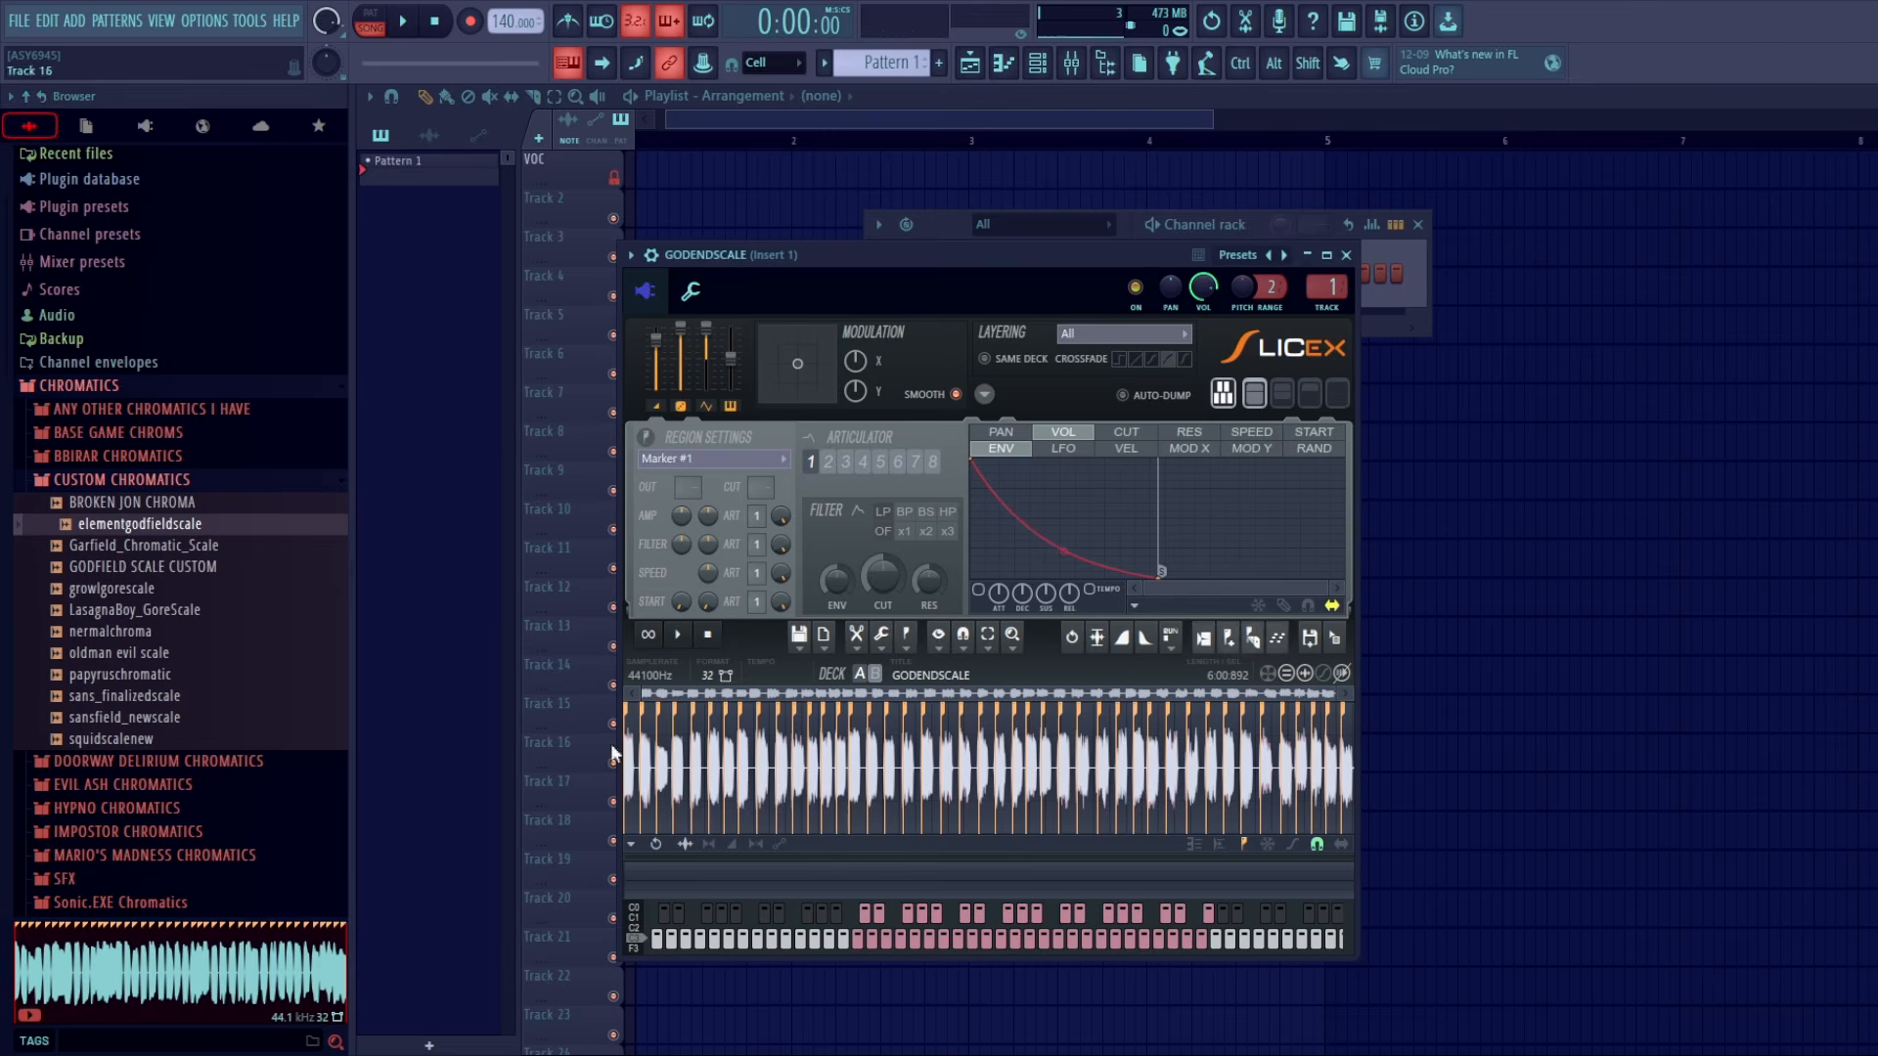
{"action": "left_click", "coordinate": [146, 545]}
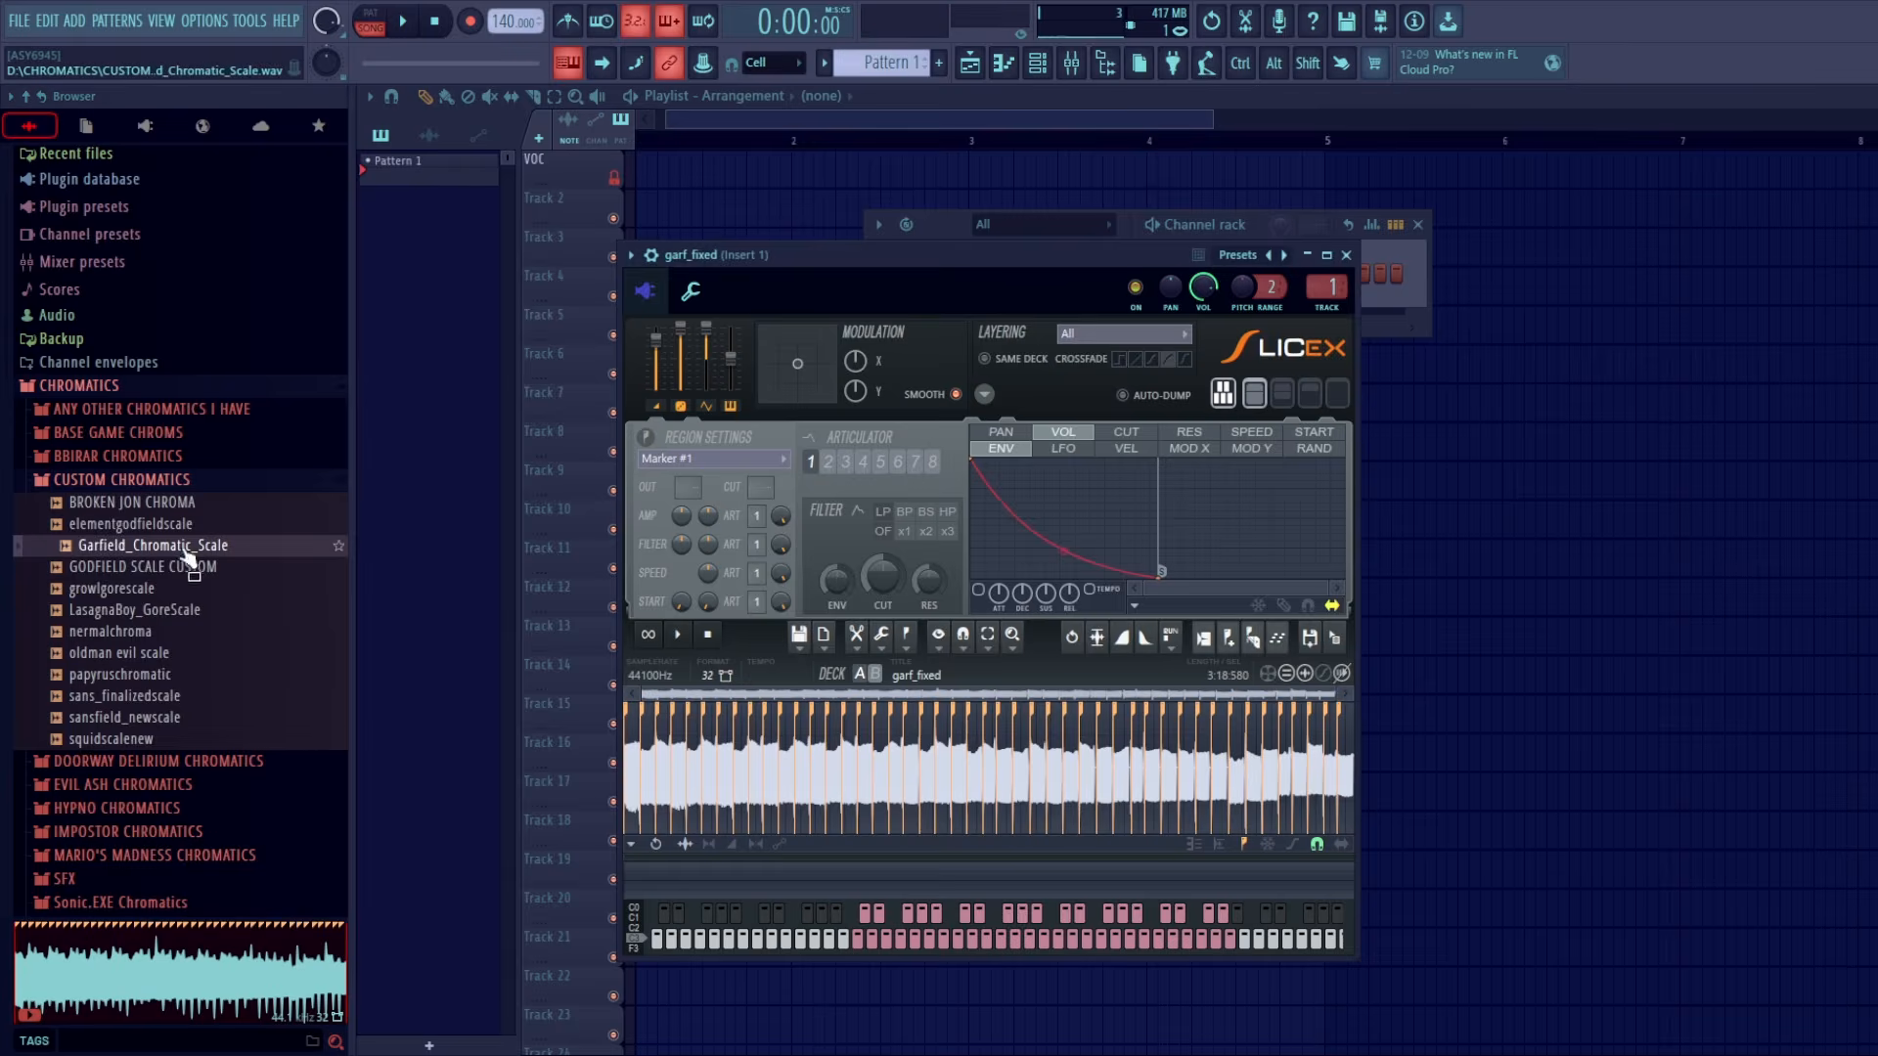
{"action": "left_click", "coordinate": [138, 481]}
{"action": "left_click", "coordinate": [98, 386]}
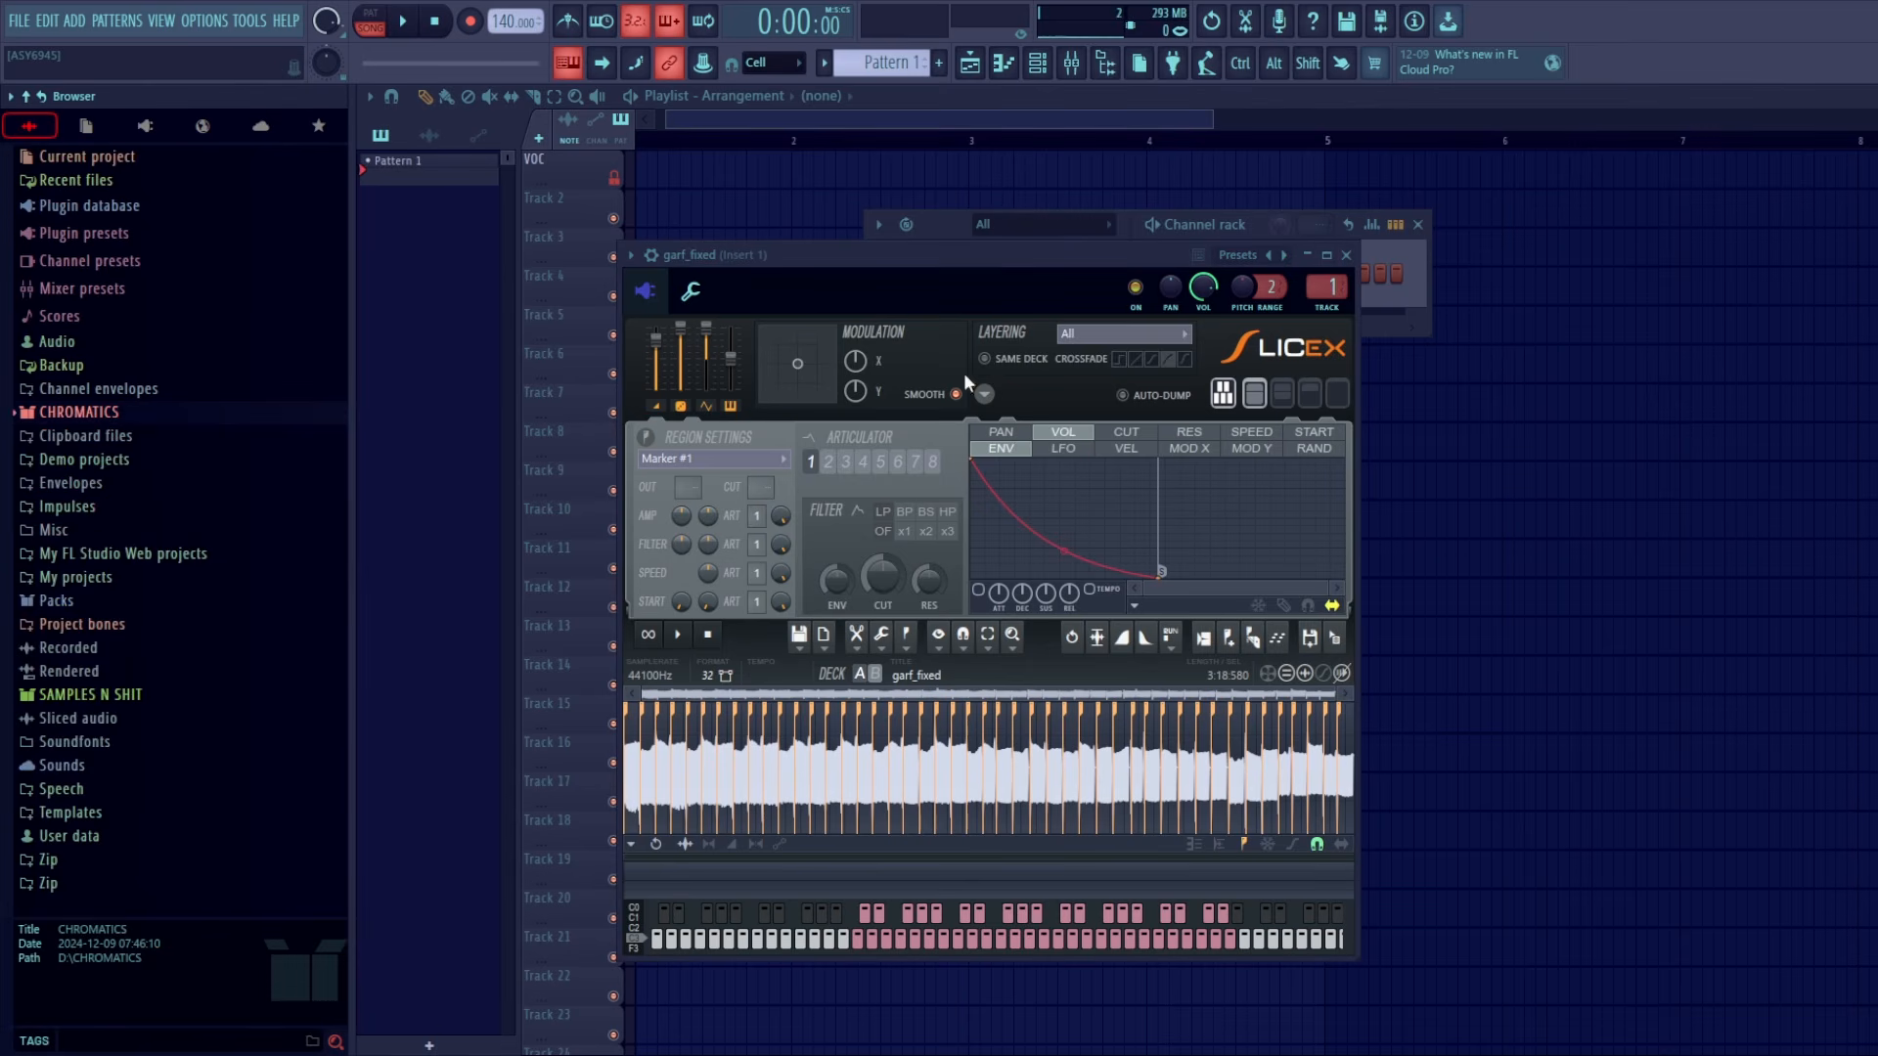
{"action": "left_click", "coordinate": [1346, 255]}
Add a second Slicex channel on mixer Insert 2 and load bf_finalscaleV5 from the BASE GAME CHROMS folder into it
{"action": "left_click", "coordinate": [980, 320]}
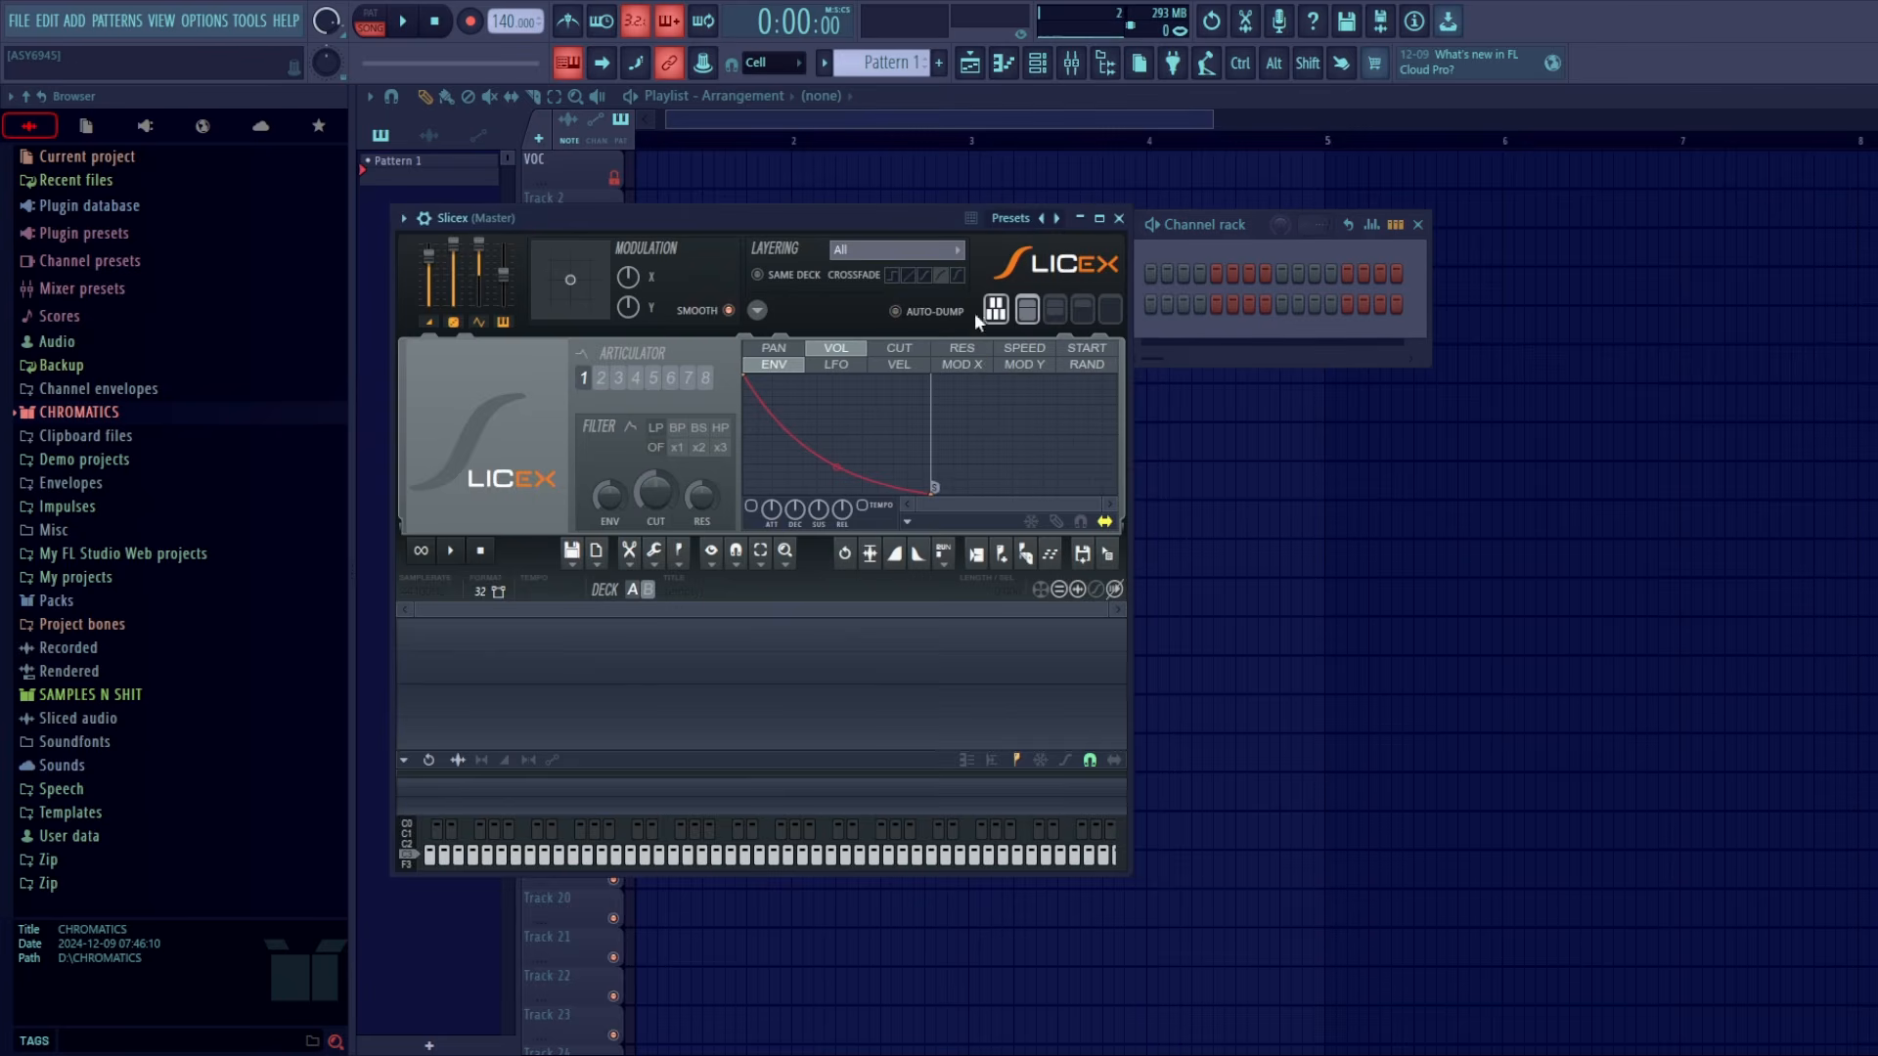
{"action": "left_click", "coordinate": [79, 412]}
{"action": "left_click", "coordinate": [118, 459]}
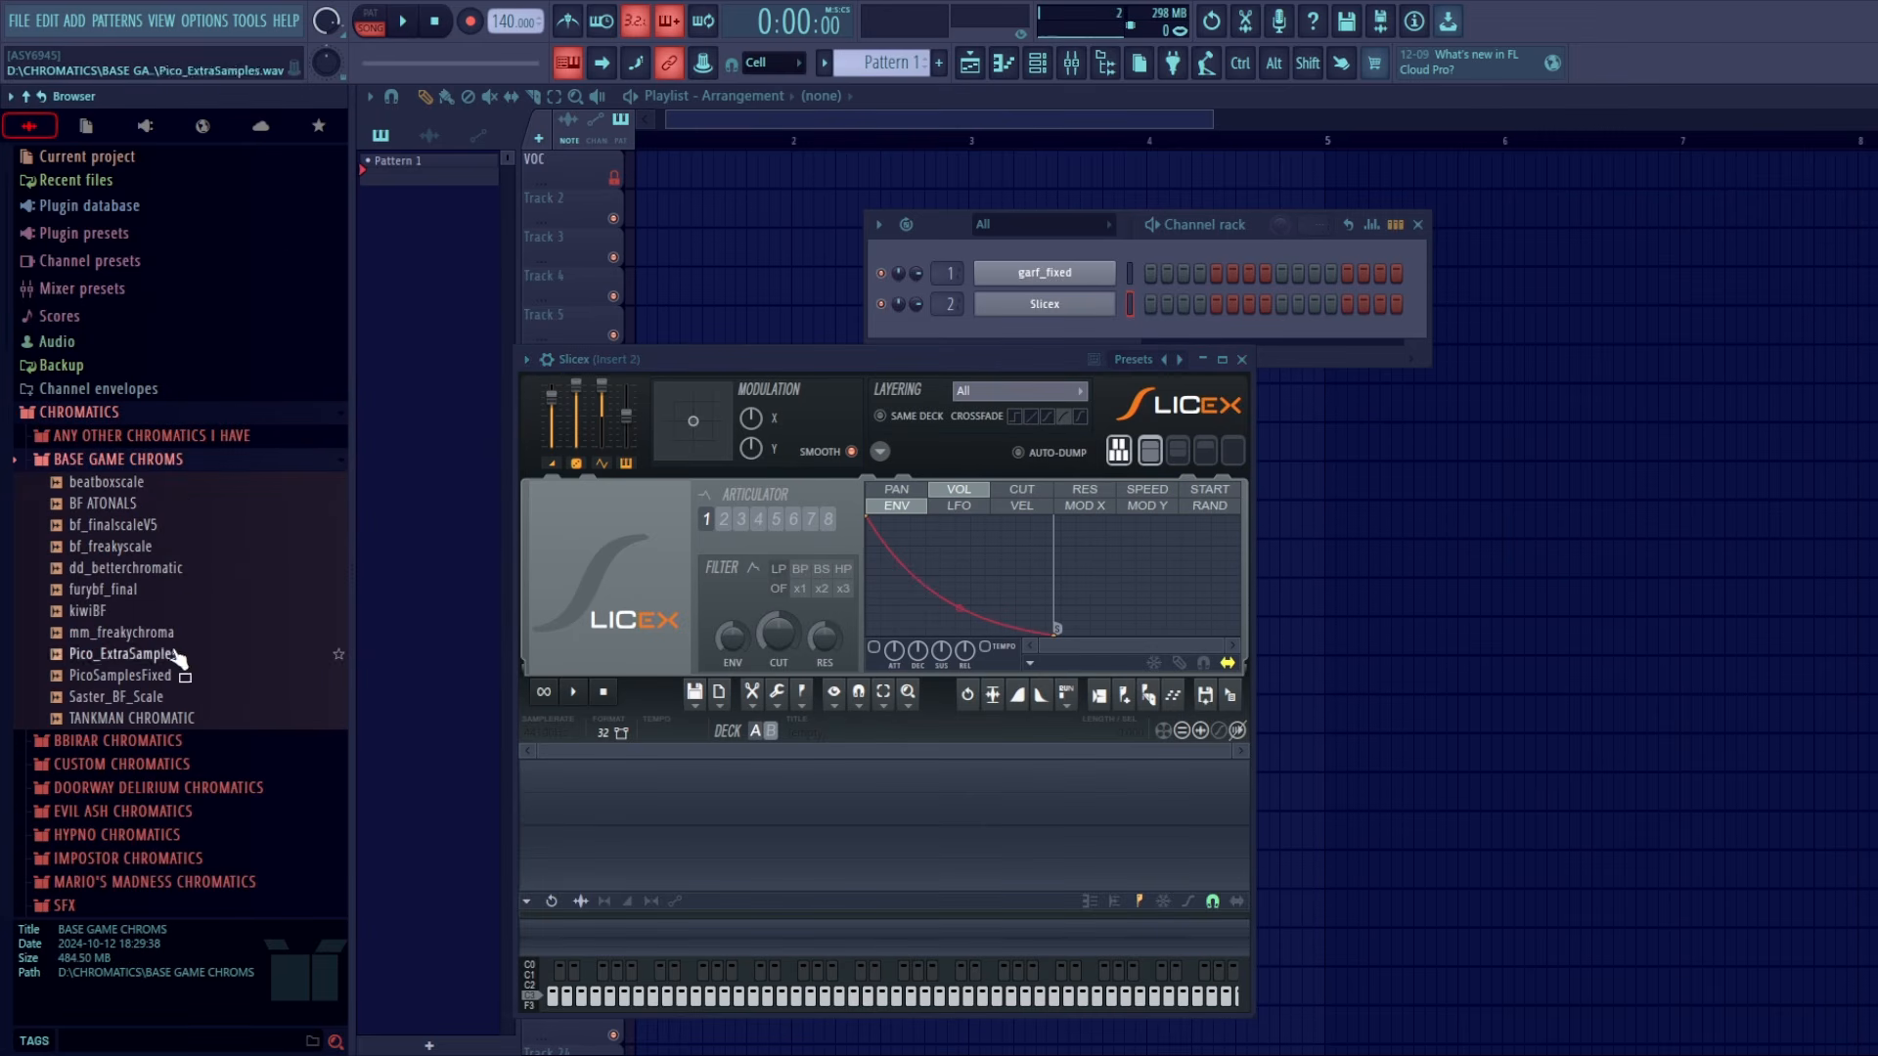
{"action": "left_click", "coordinate": [135, 528]}
{"action": "left_click", "coordinate": [79, 411]}
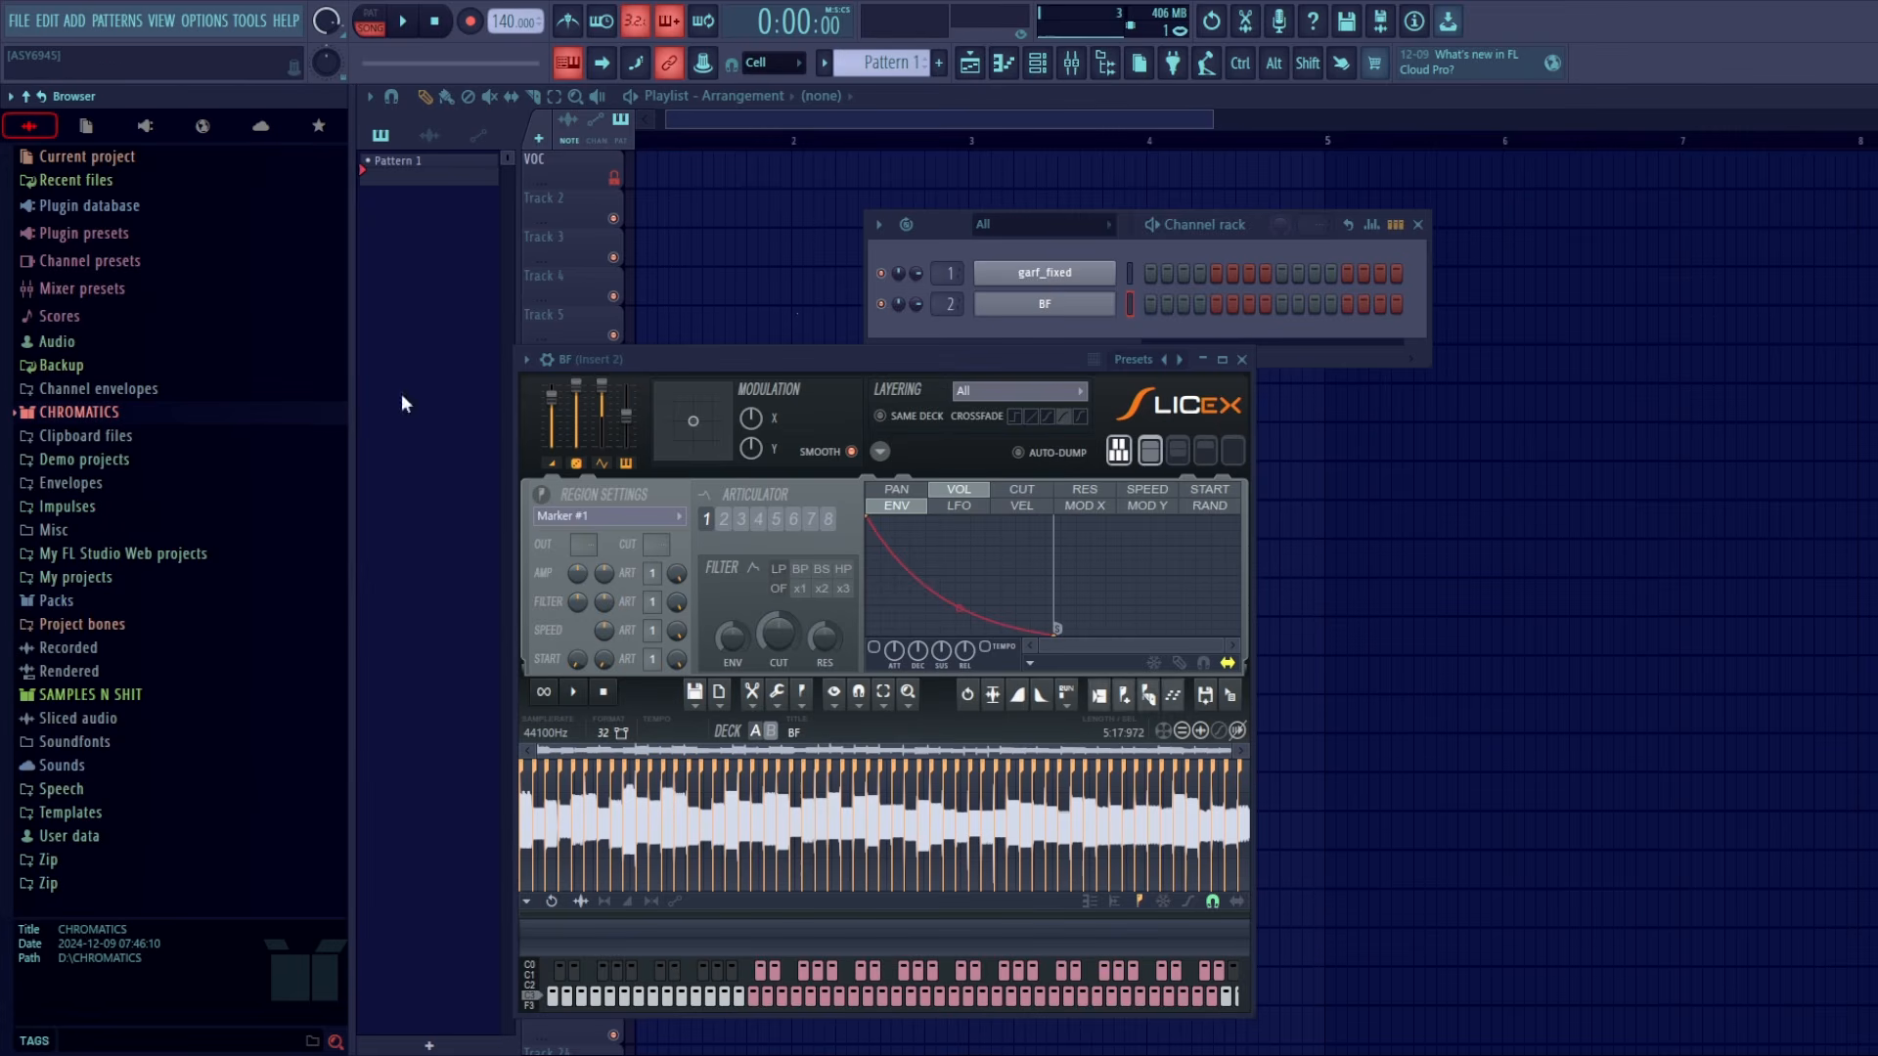
{"action": "left_click", "coordinate": [1076, 63]}
{"action": "left_click", "coordinate": [1055, 114]}
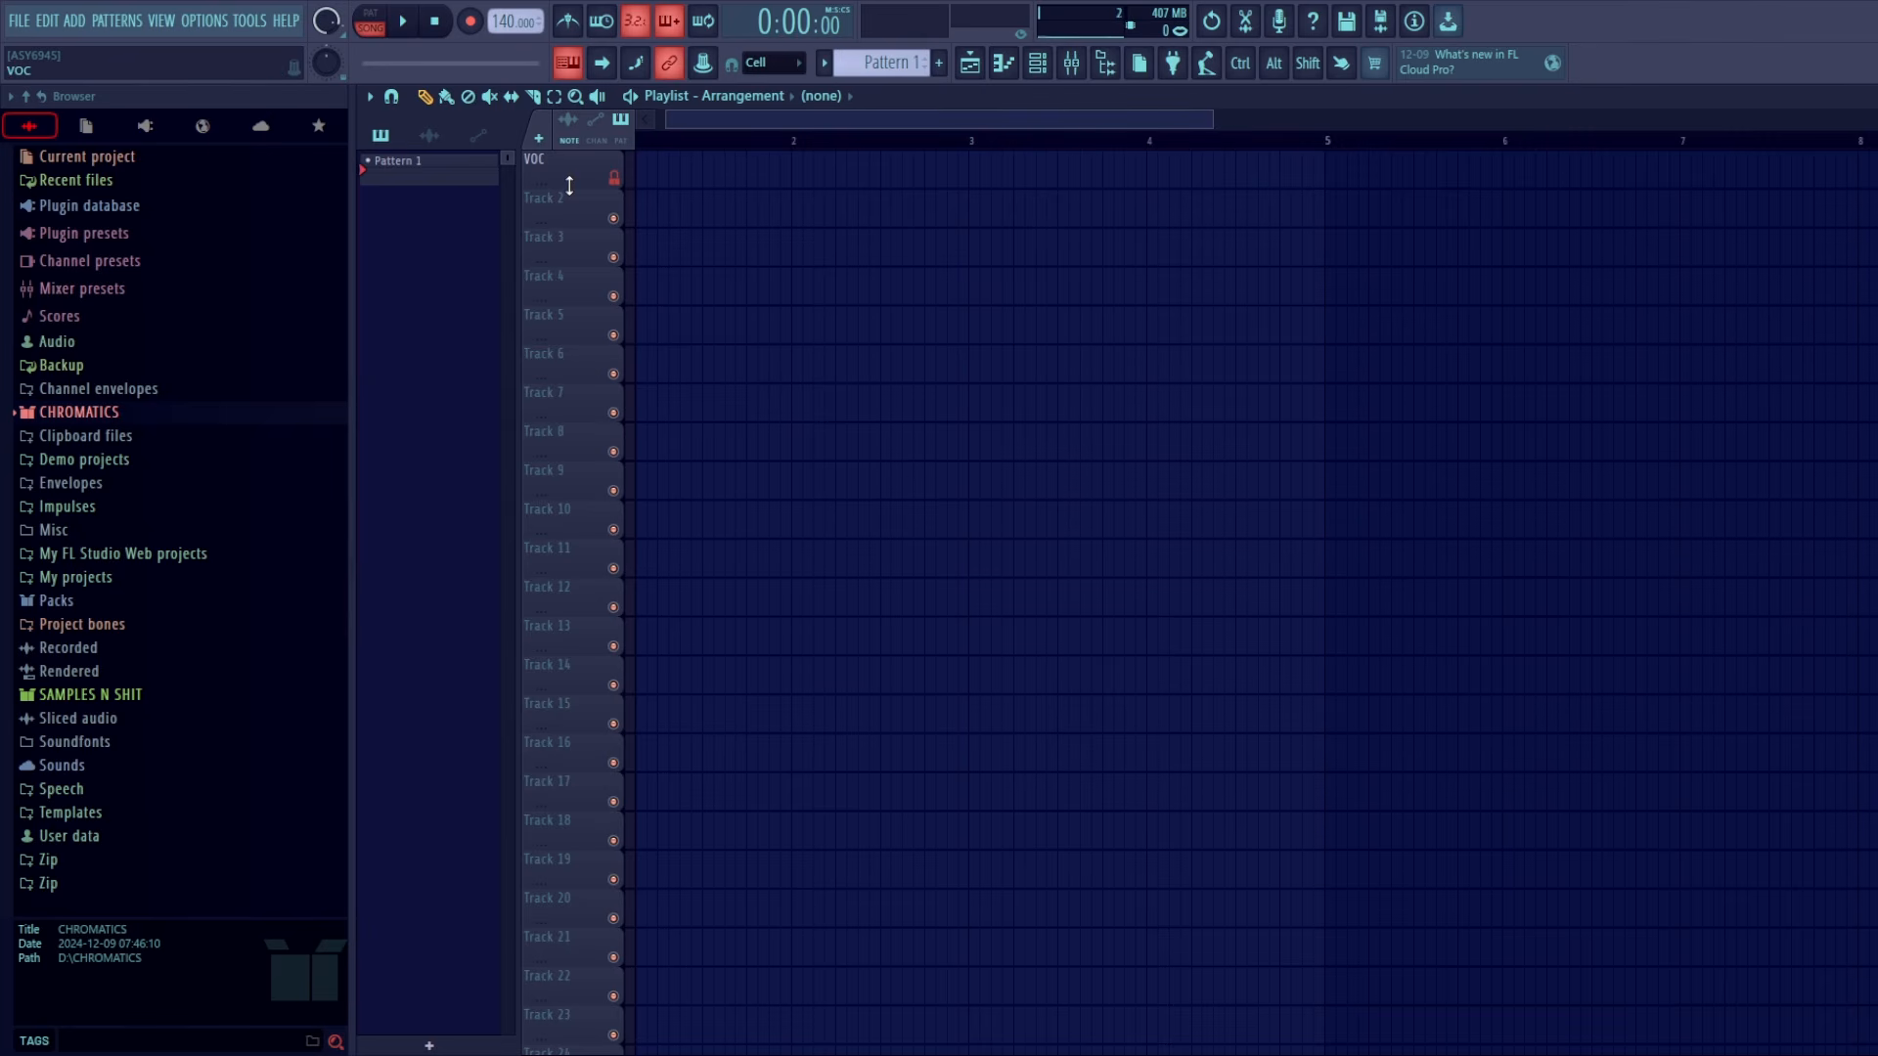
{"action": "mouse_move", "coordinate": [569, 185]}
{"action": "left_mouse_down"}
{"action": "mouse_move", "coordinate": [568, 207]}
{"action": "mouse_move", "coordinate": [569, 183]}
{"action": "left_mouse_up"}
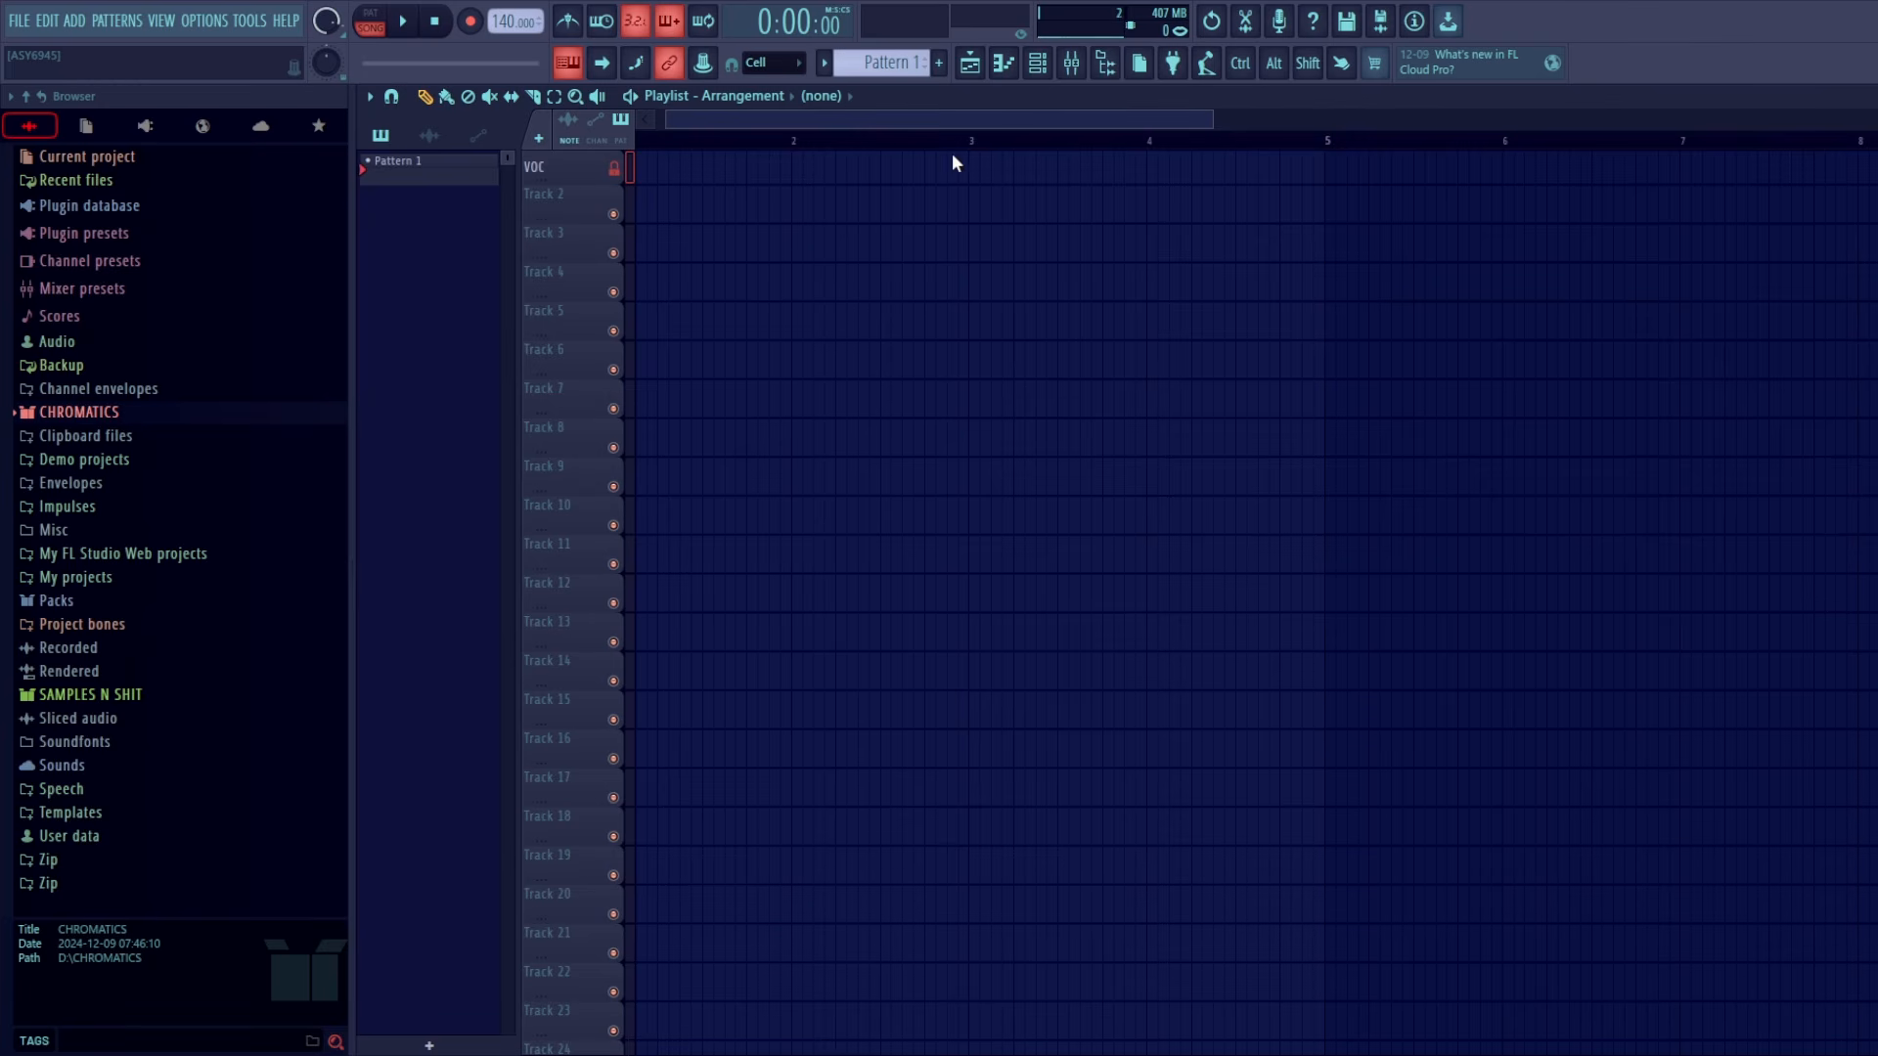
{"action": "left_click", "coordinate": [607, 199]}
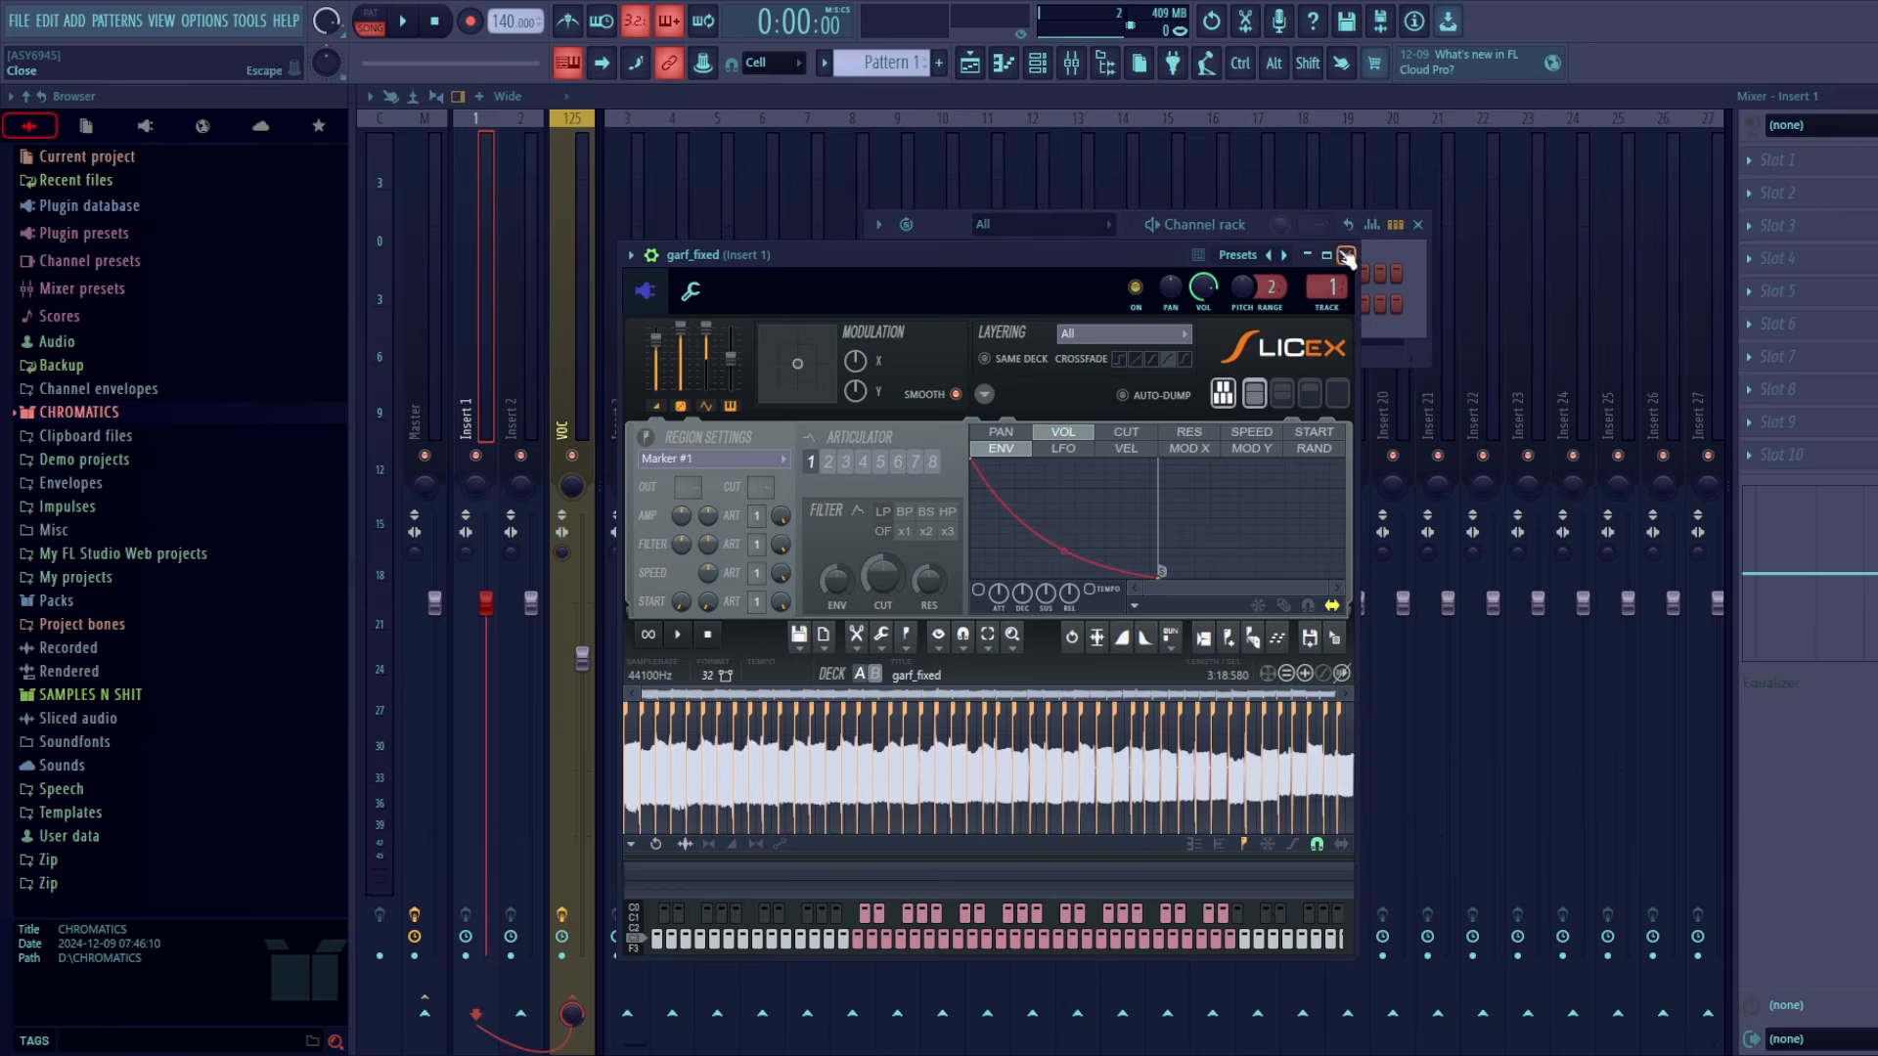
Add Soundgoodizer to the first effect slot of mixer Insert 1 and lower that track's volume to 88%
{"action": "left_click", "coordinate": [1341, 253]}
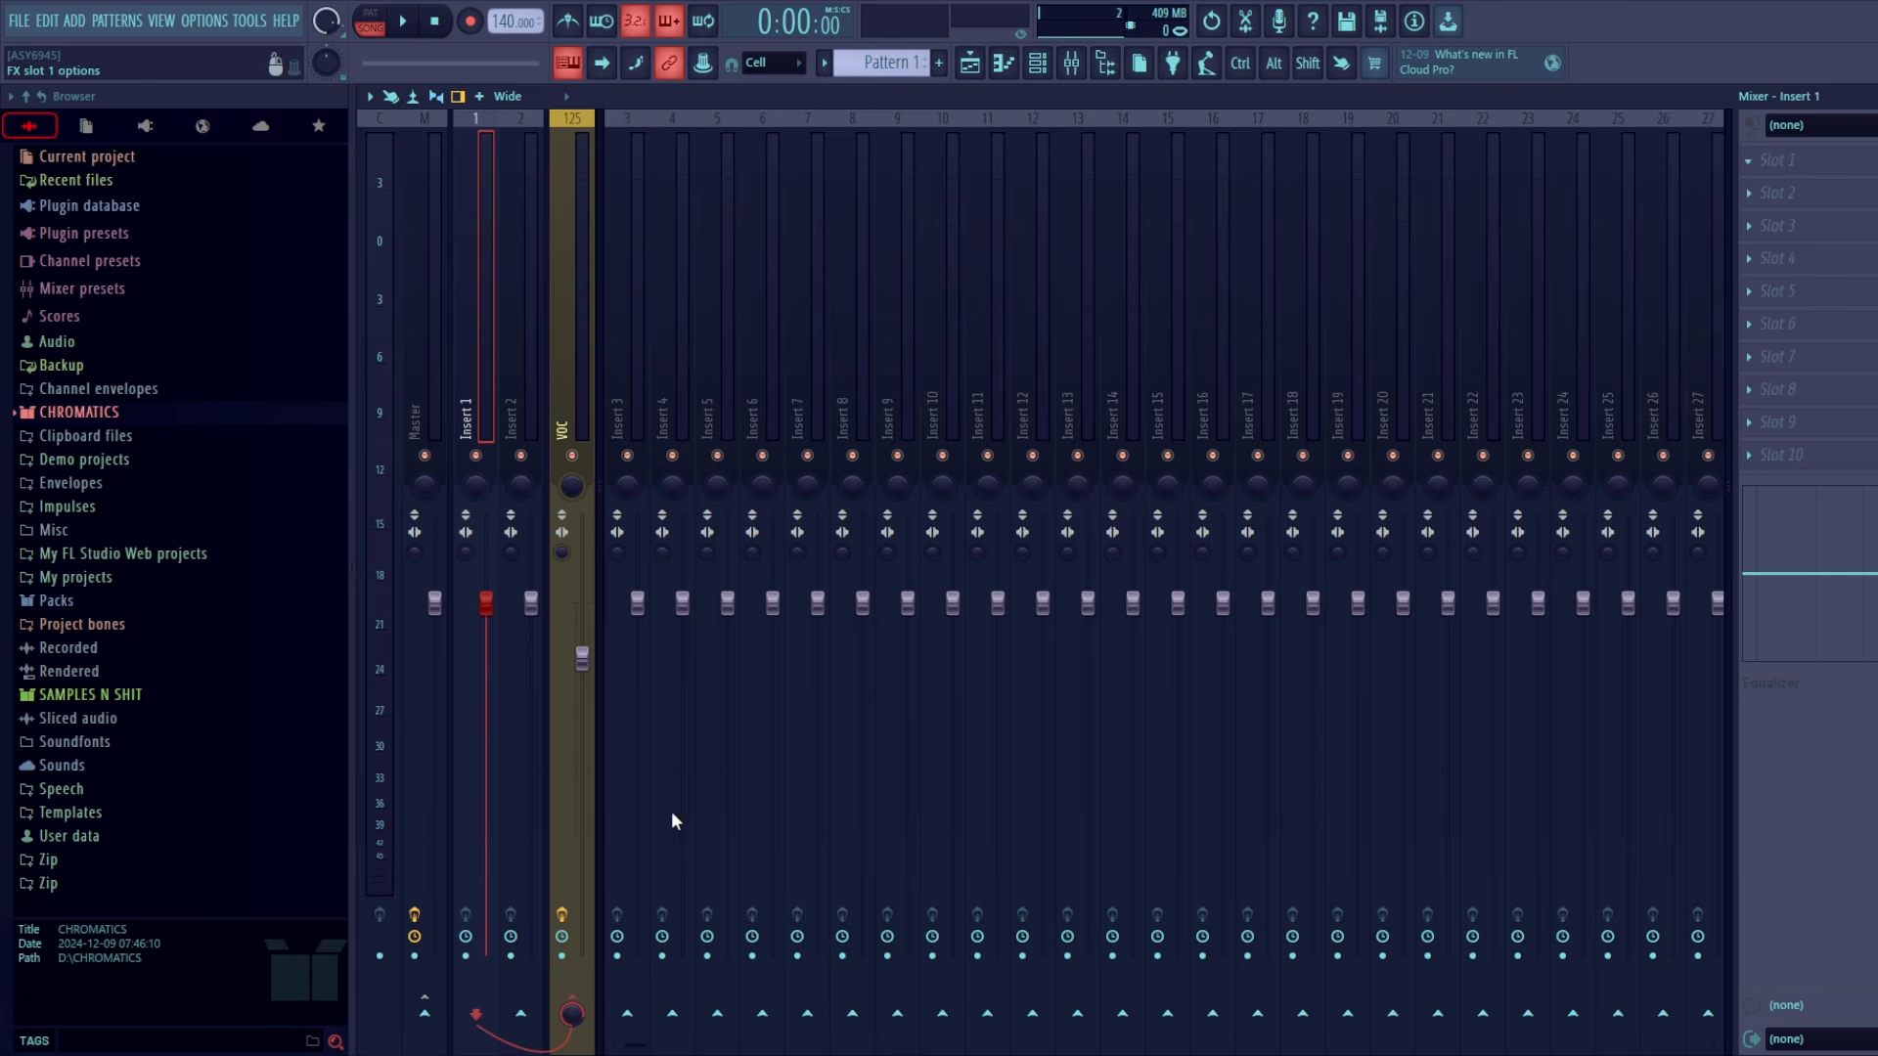
{"action": "left_click", "coordinate": [686, 724]}
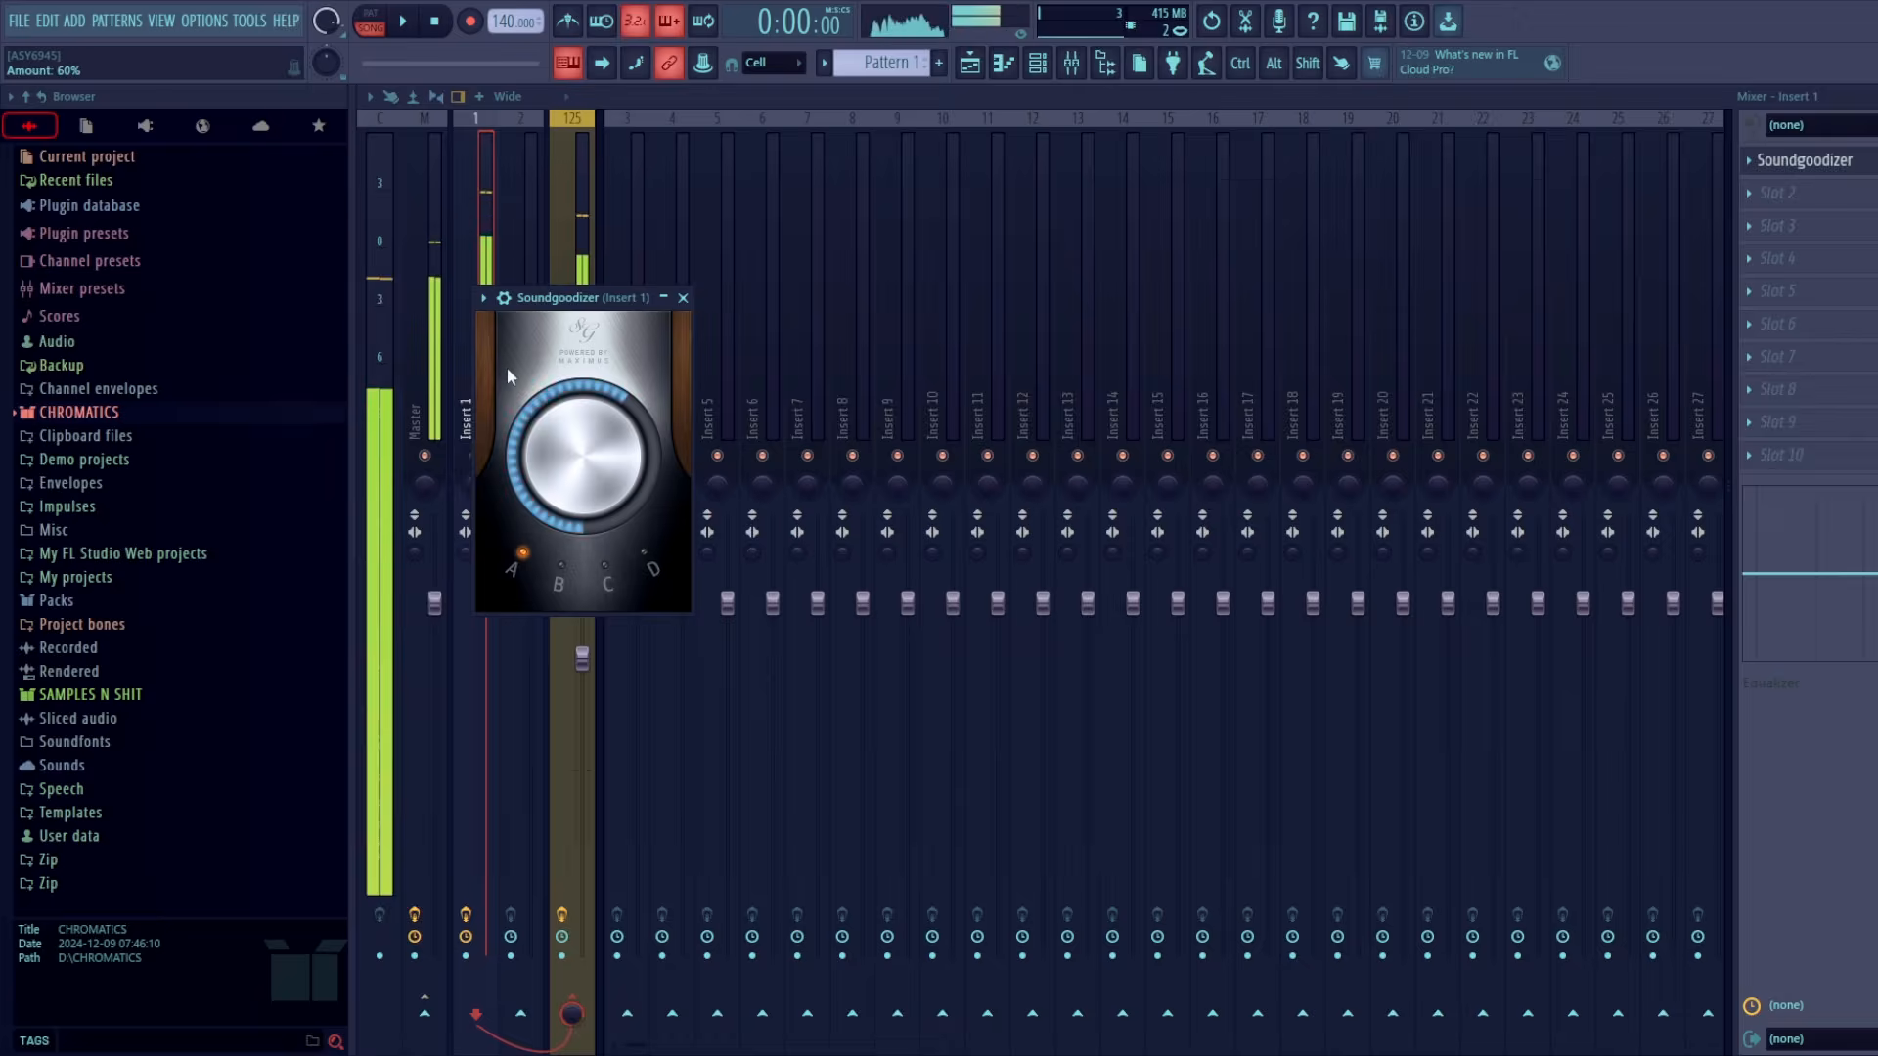
{"action": "left_click", "coordinate": [473, 231]}
{"action": "left_click_drag", "start_coordinate": [486, 603], "coordinate": [486, 646]}
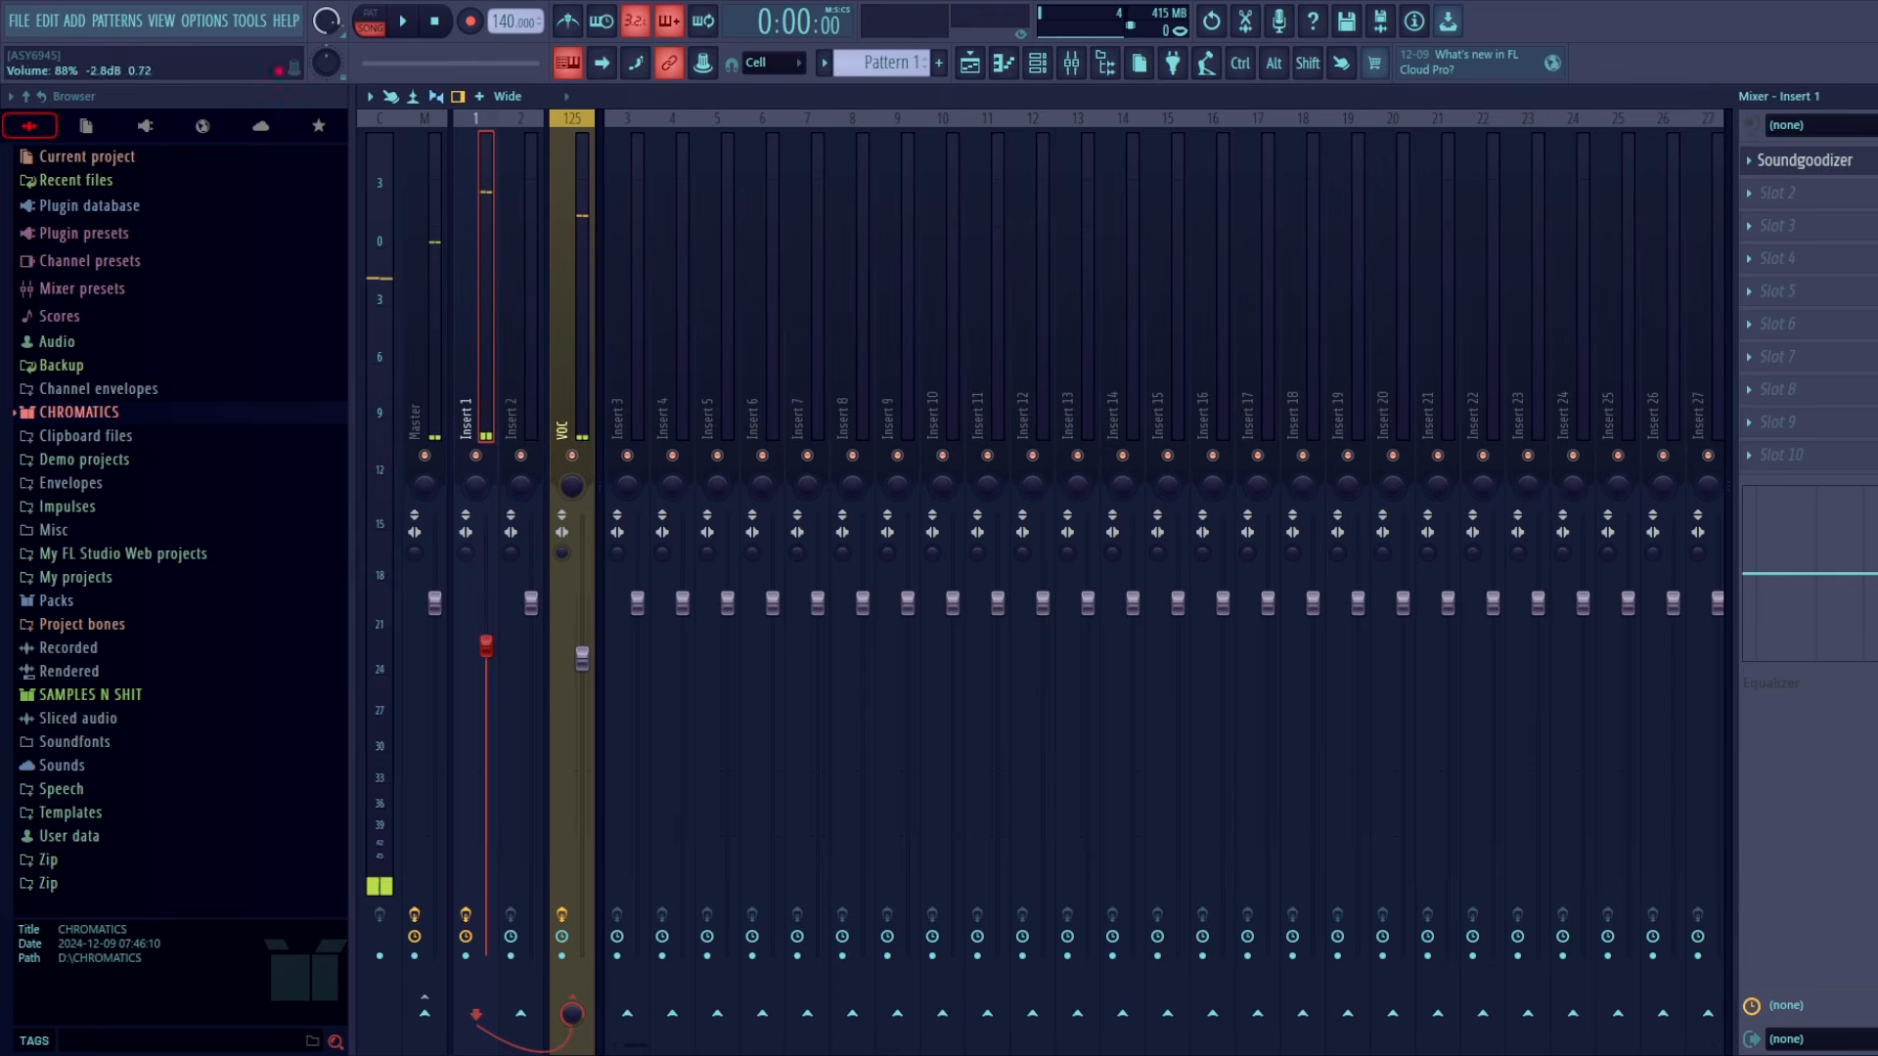
{"action": "key", "text": "q"}
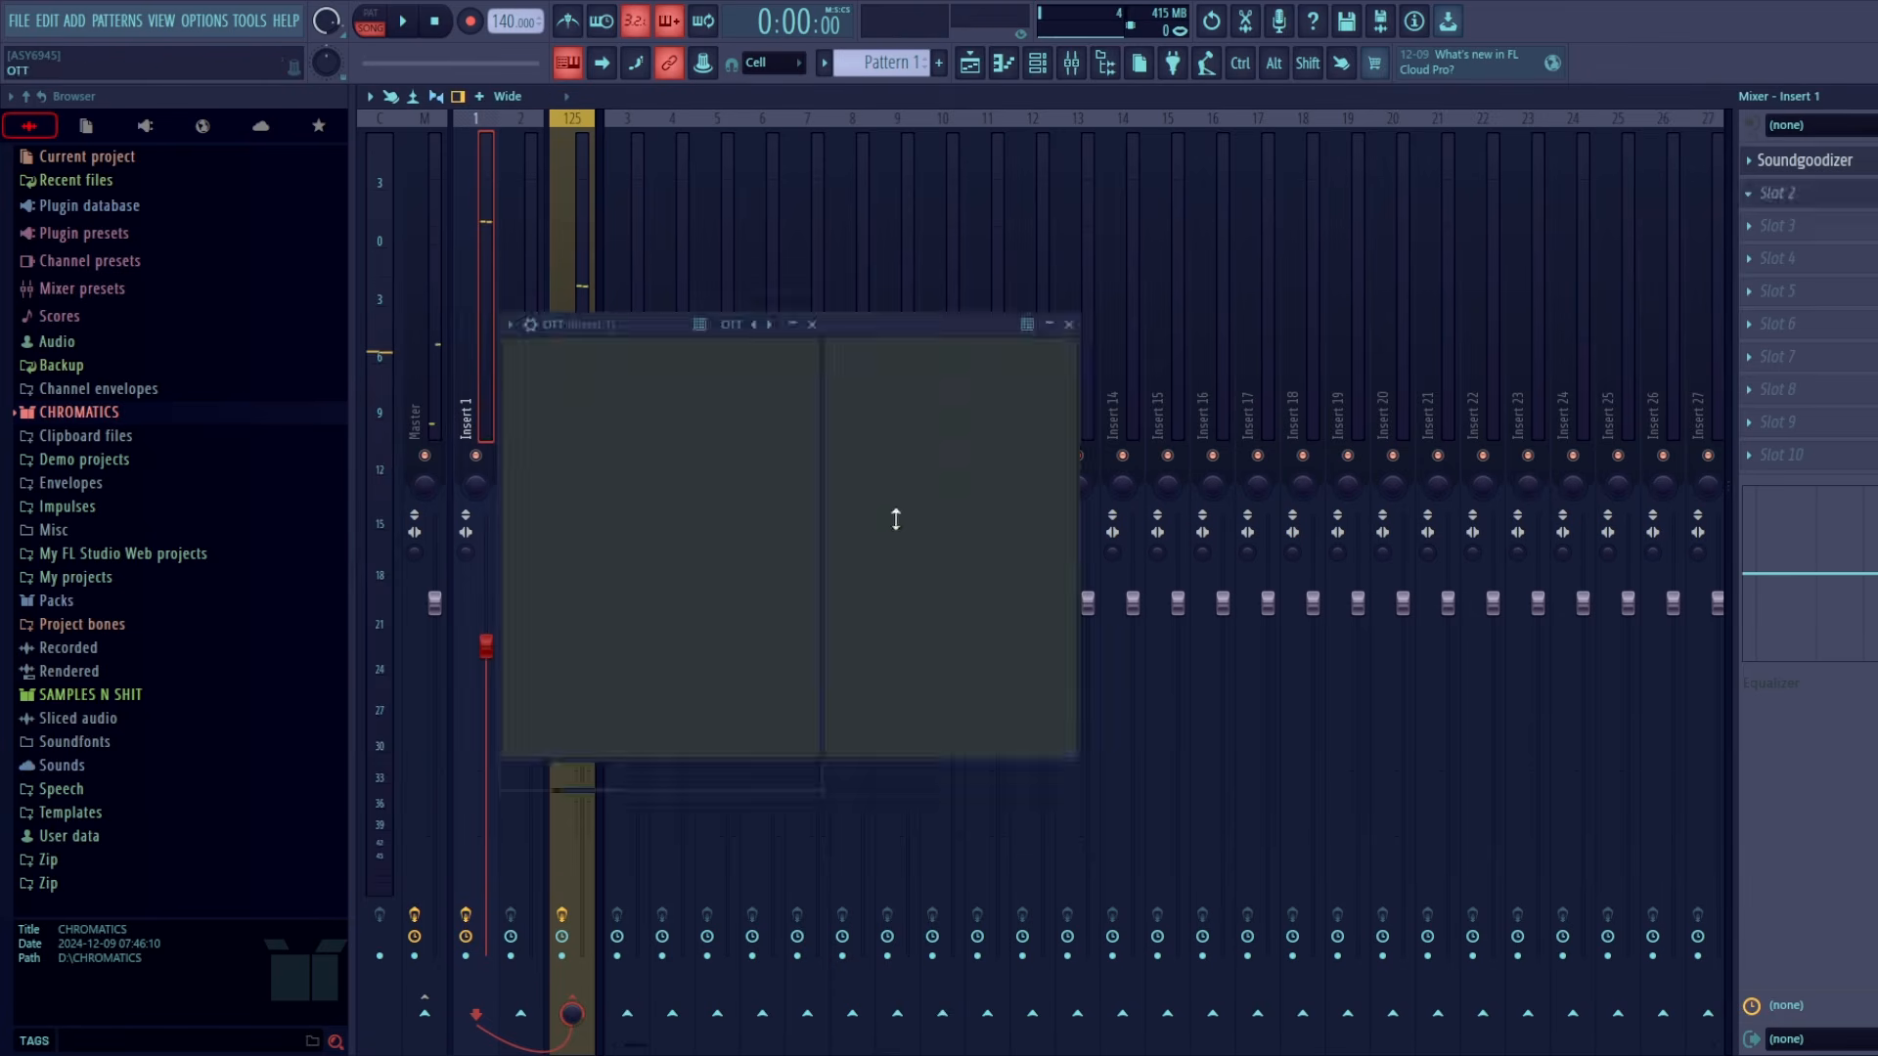
Set up OTT in Insert 1's second effect slot with depth 51%, time 88%, upward 95% and downward 66%
{"action": "left_click_drag", "start_coordinate": [553, 497], "coordinate": [550, 508]}
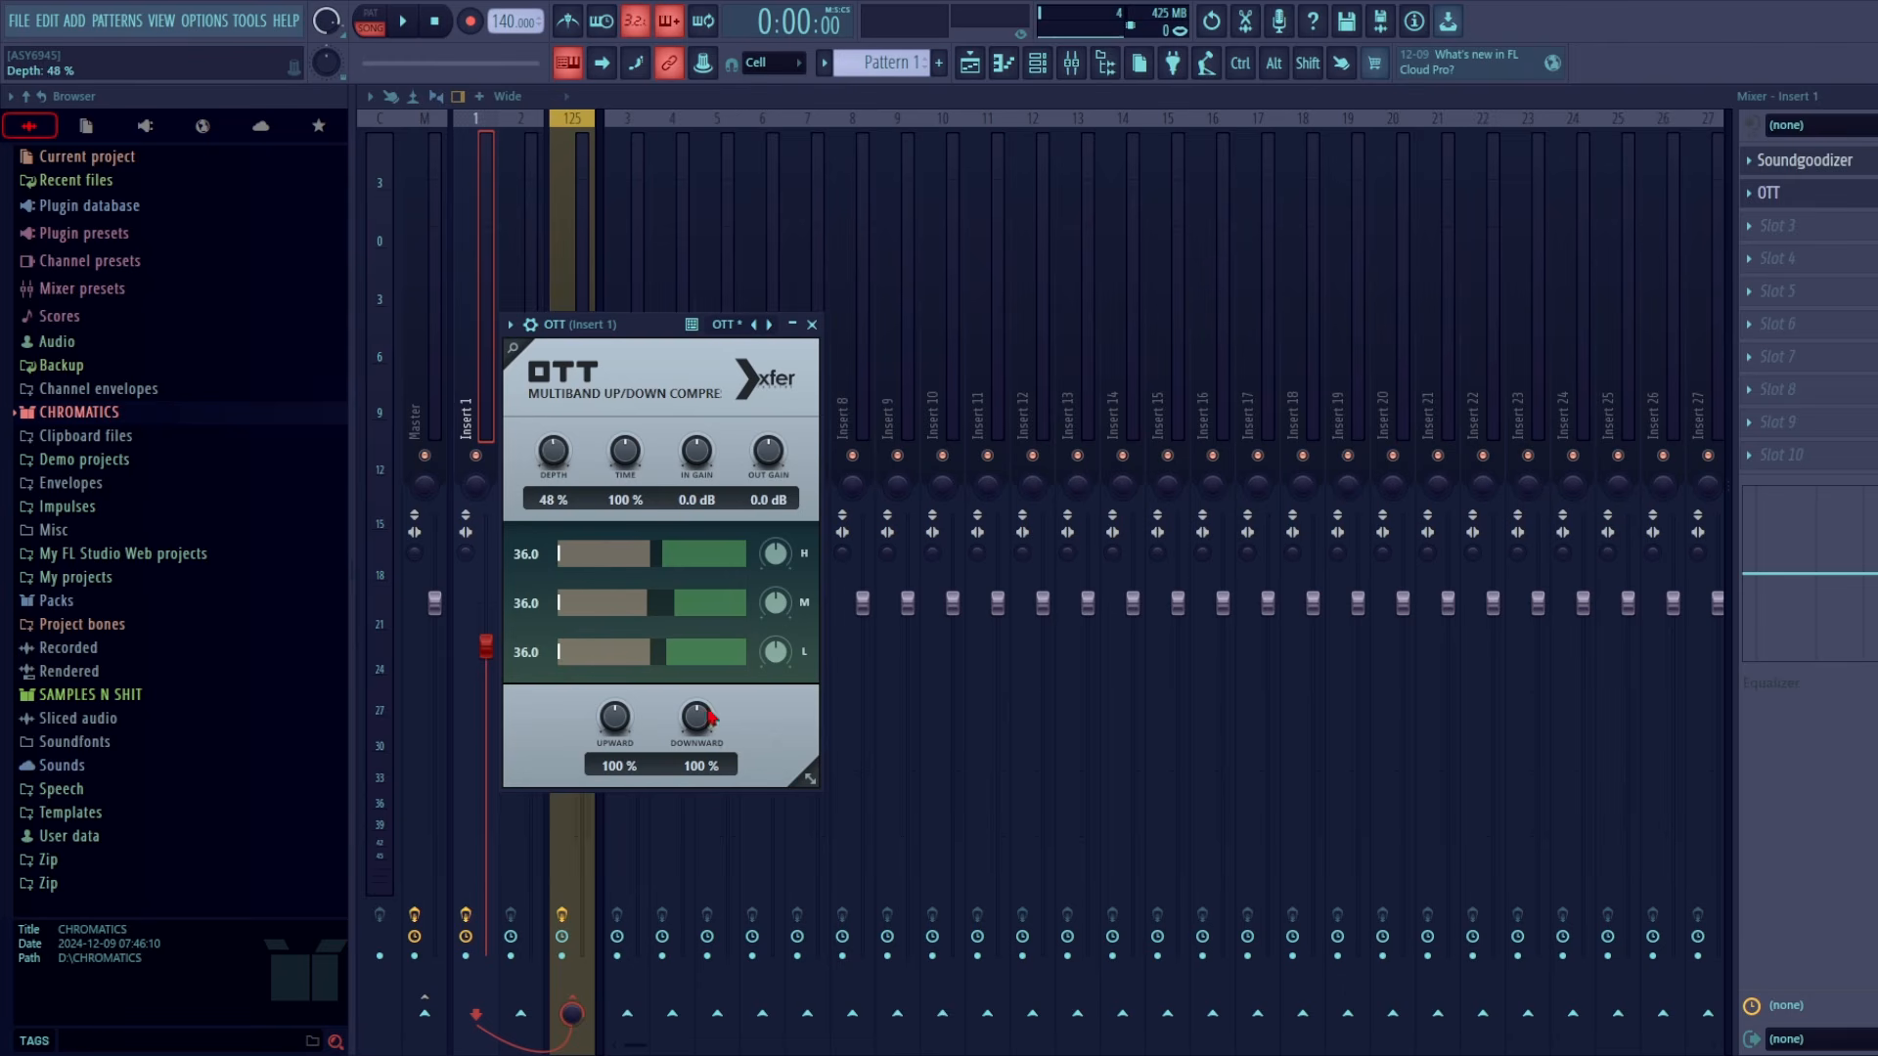
{"action": "left_click_drag", "start_coordinate": [710, 719], "coordinate": [699, 760]}
{"action": "left_click_drag", "start_coordinate": [554, 473], "coordinate": [554, 460]}
{"action": "key", "text": "q"}
{"action": "left_click_drag", "start_coordinate": [697, 719], "coordinate": [619, 728]}
{"action": "key", "text": "m"}
{"action": "key", "text": "n"}
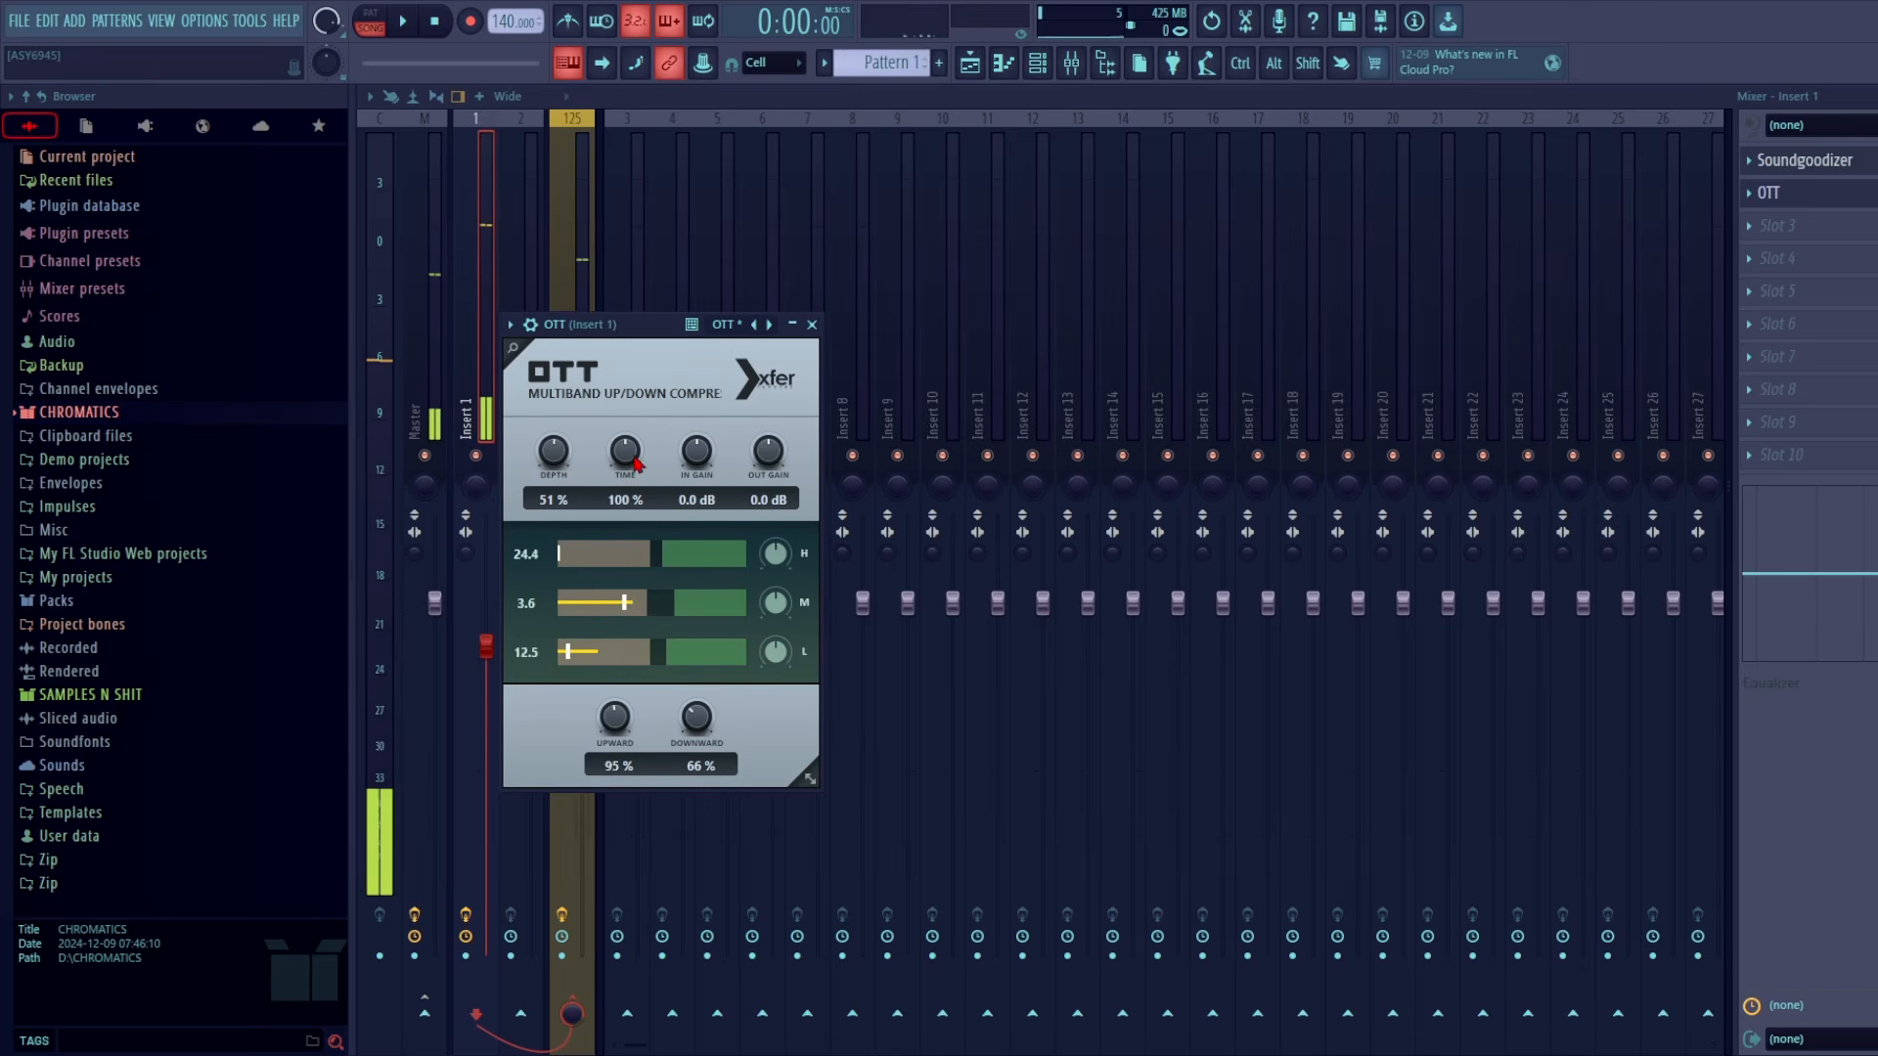
{"action": "mouse_move", "coordinate": [628, 456]}
{"action": "left_mouse_down"}
{"action": "mouse_move", "coordinate": [629, 495]}
{"action": "mouse_move", "coordinate": [635, 475]}
{"action": "left_mouse_up"}
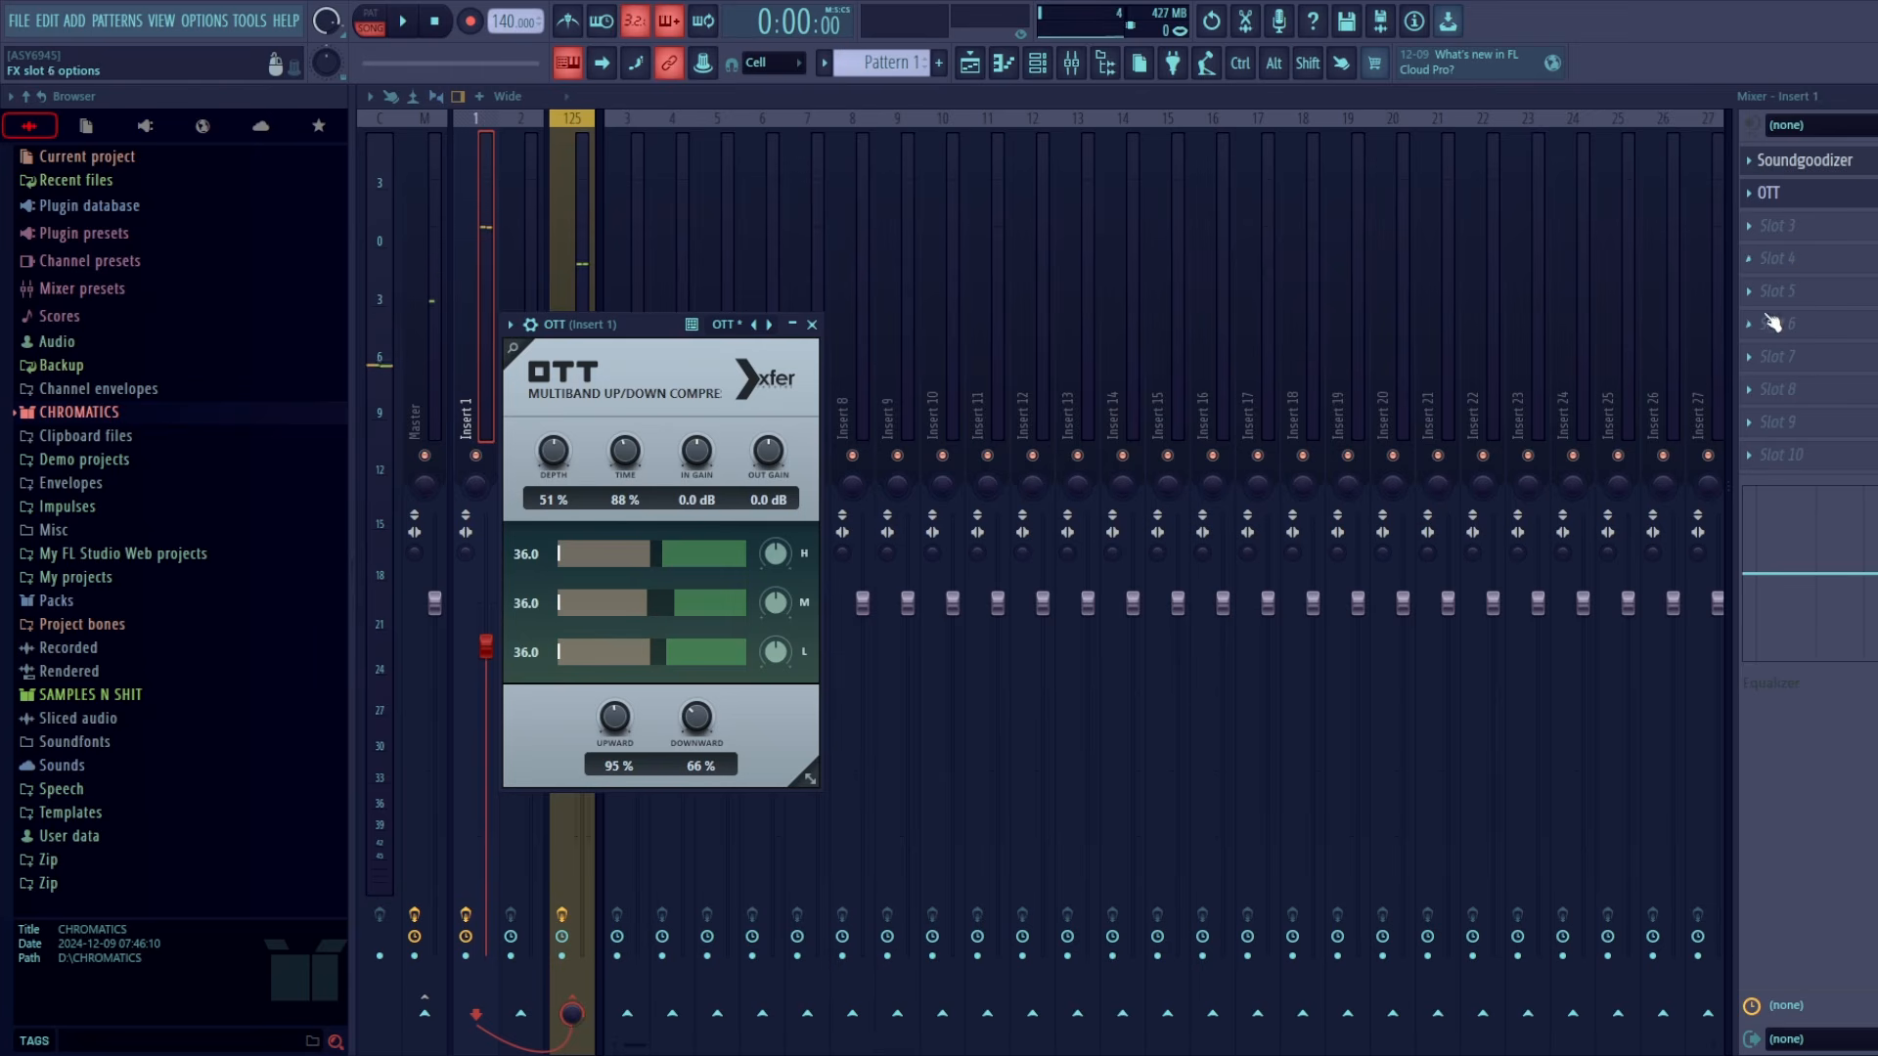
Add Fruity Delay 3 to Insert 1's fourth effect slot, using the Ping pong delay model and a lowered wet output
{"action": "left_click", "coordinate": [1766, 260]}
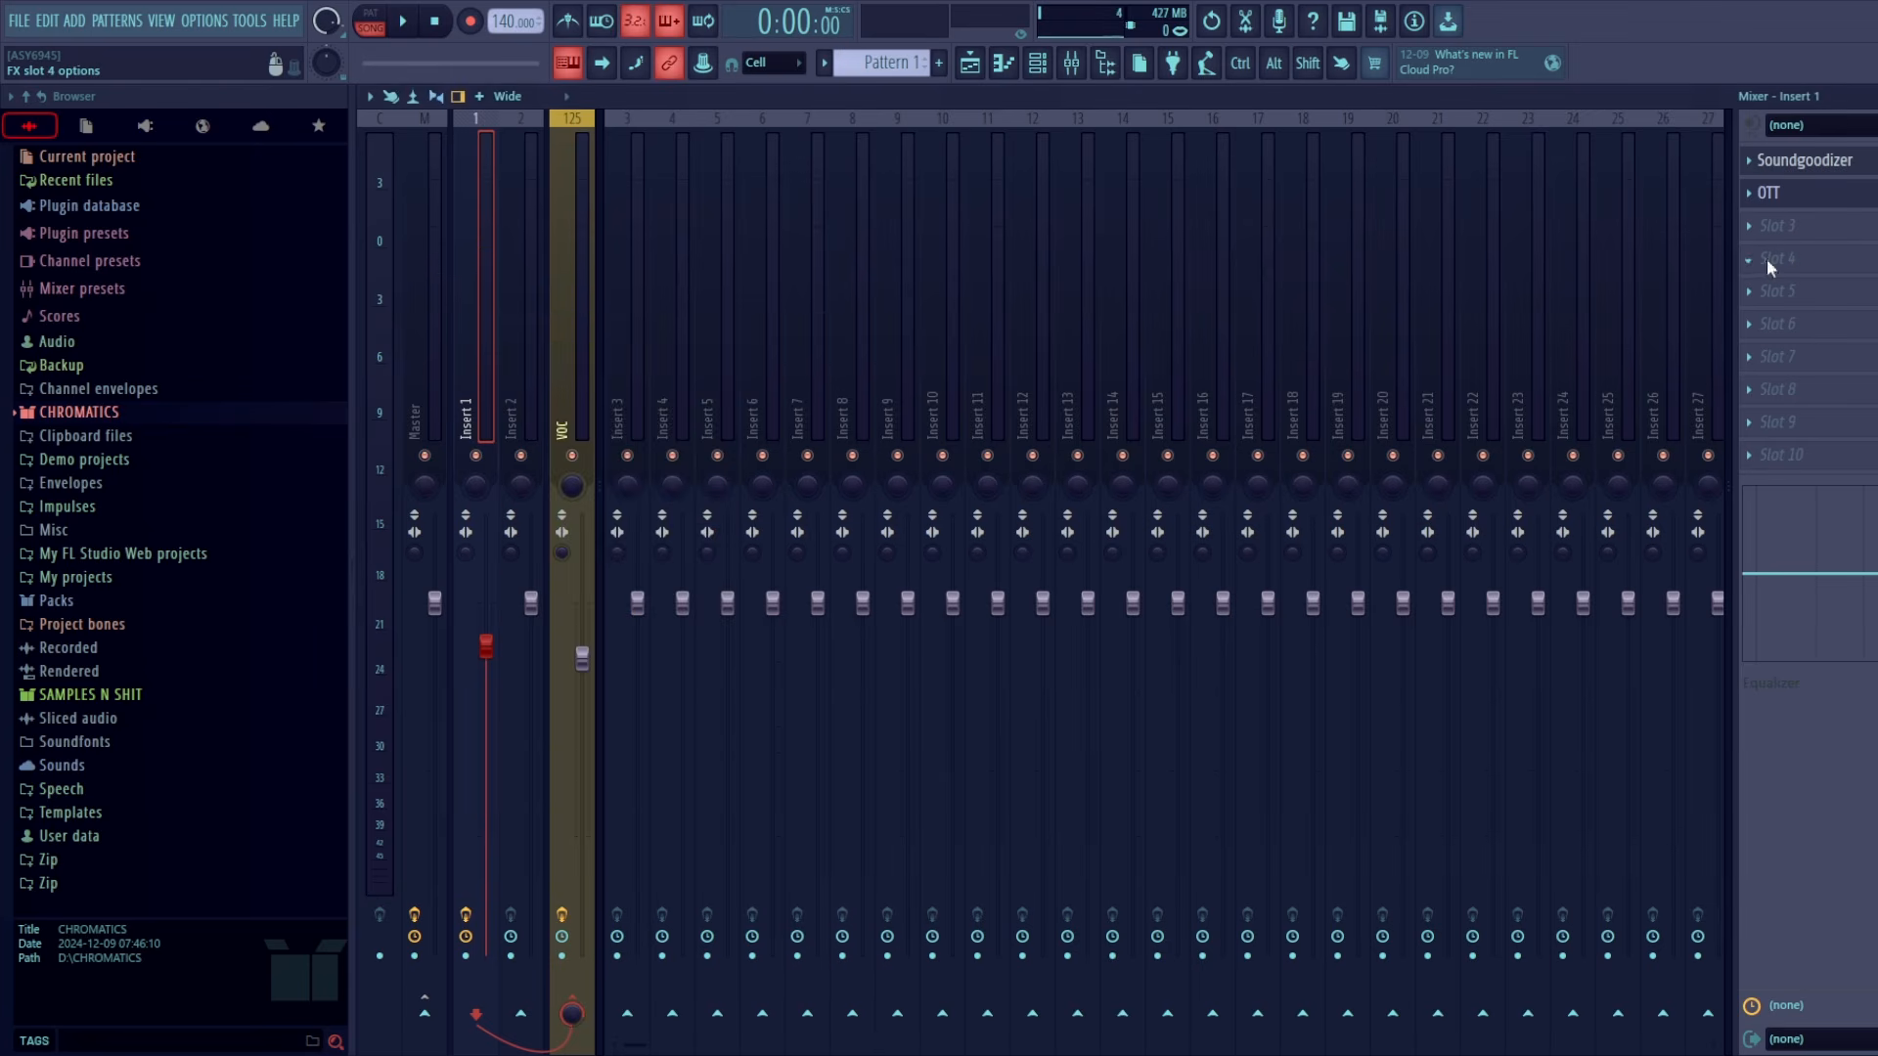
{"action": "left_click", "coordinate": [702, 341]}
{"action": "left_click_drag", "start_coordinate": [692, 379], "coordinate": [700, 332]}
{"action": "left_click_drag", "start_coordinate": [664, 407], "coordinate": [594, 445]}
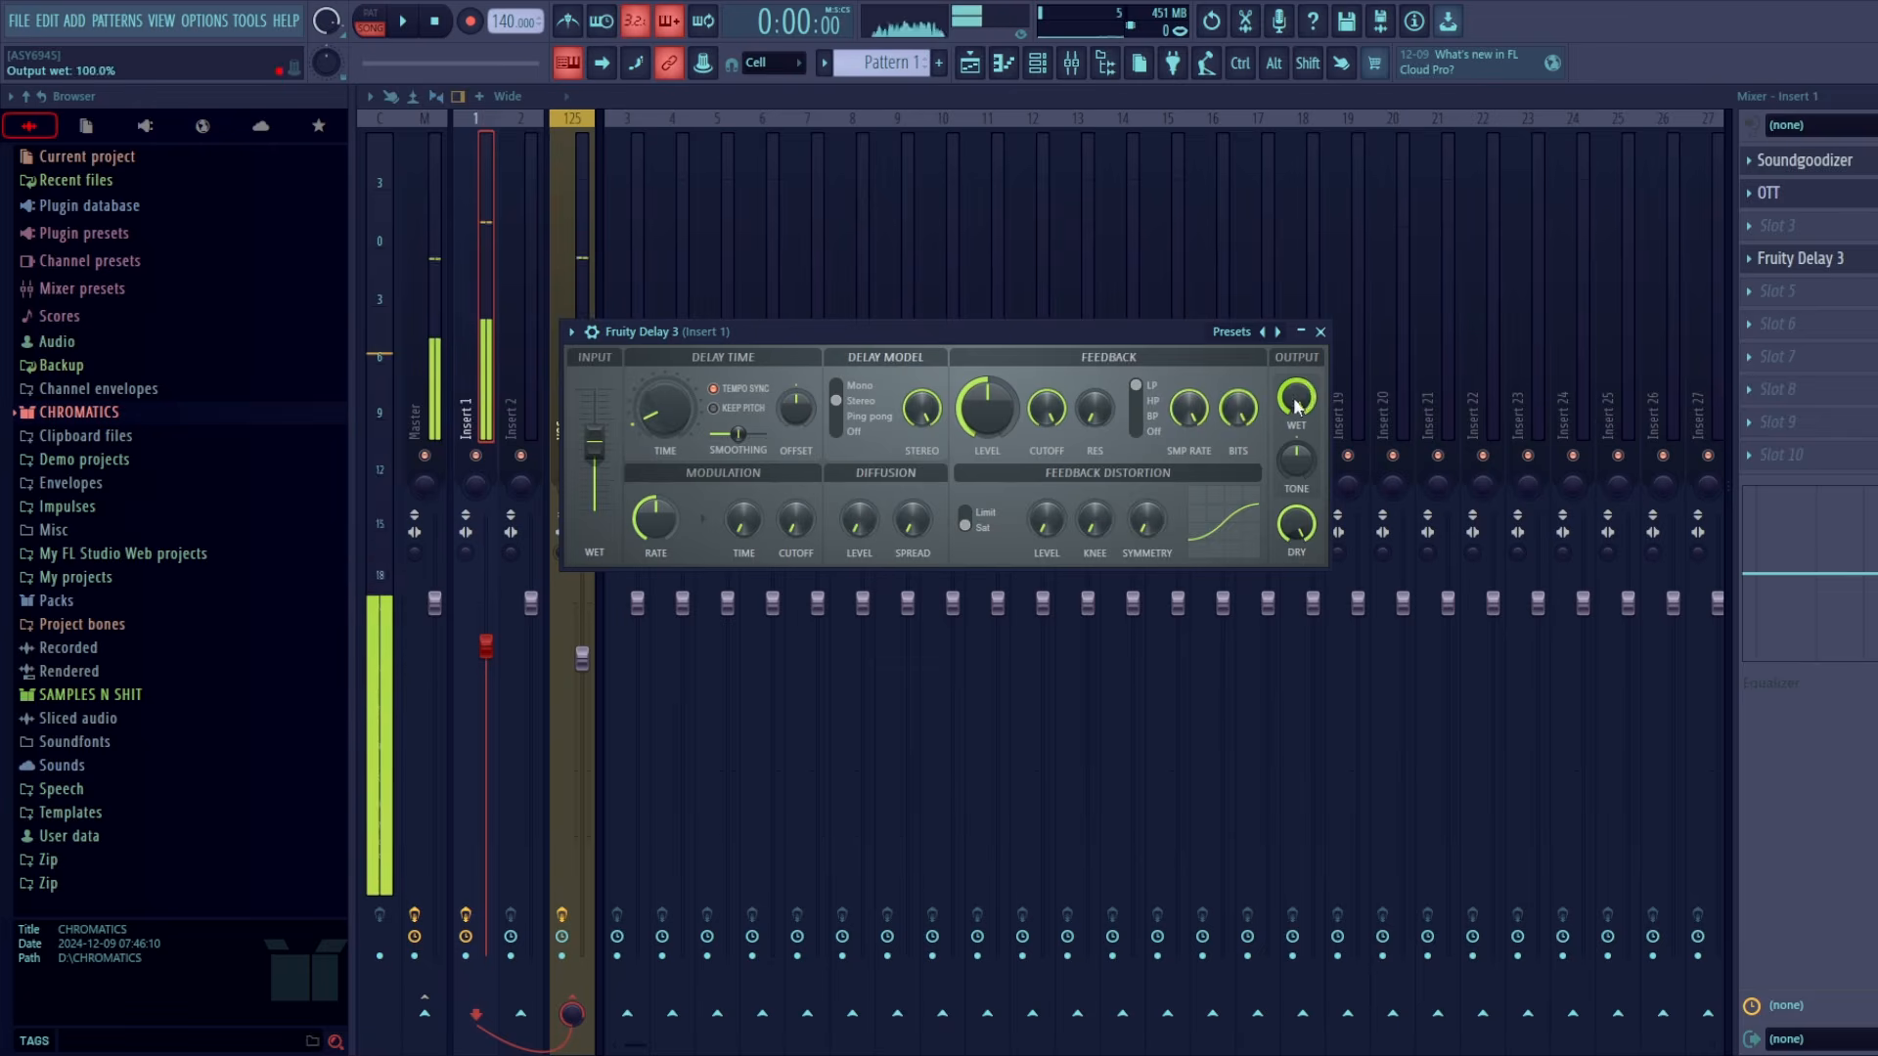
{"action": "left_click", "coordinate": [837, 416]}
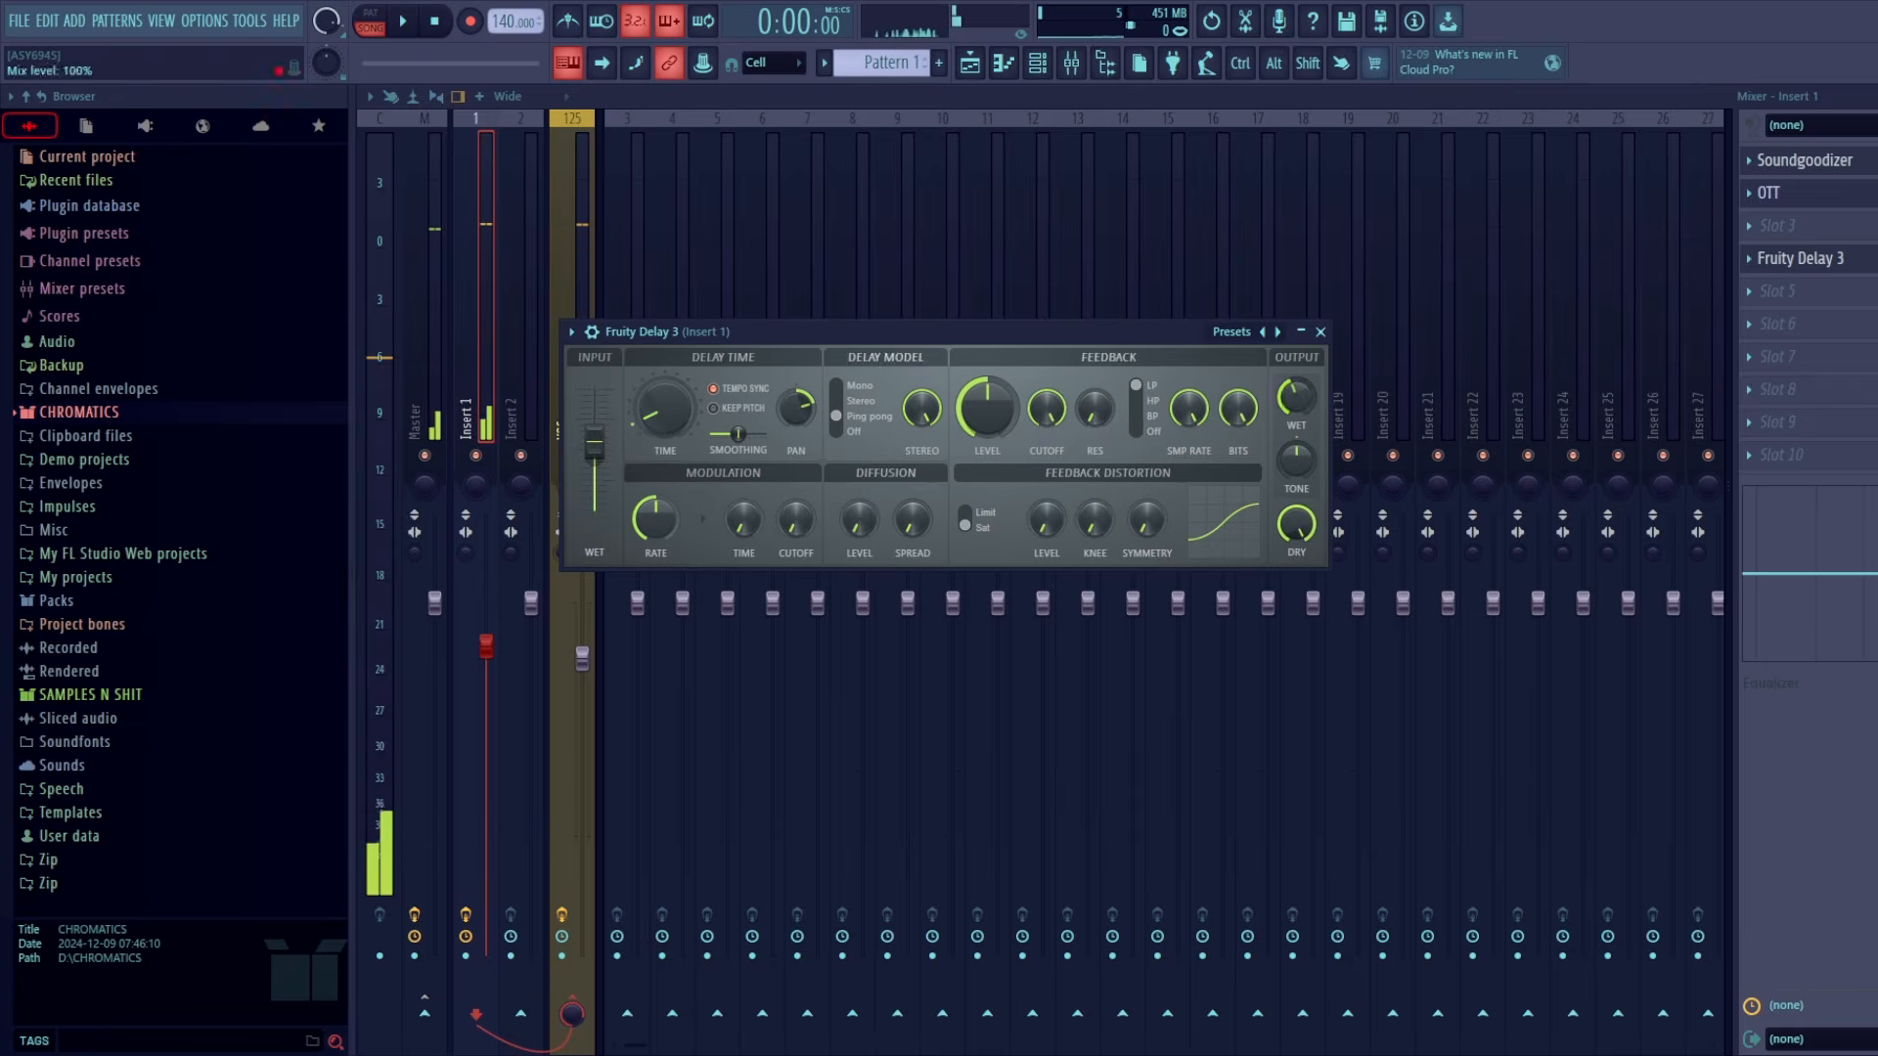
{"action": "key", "text": "Escape"}
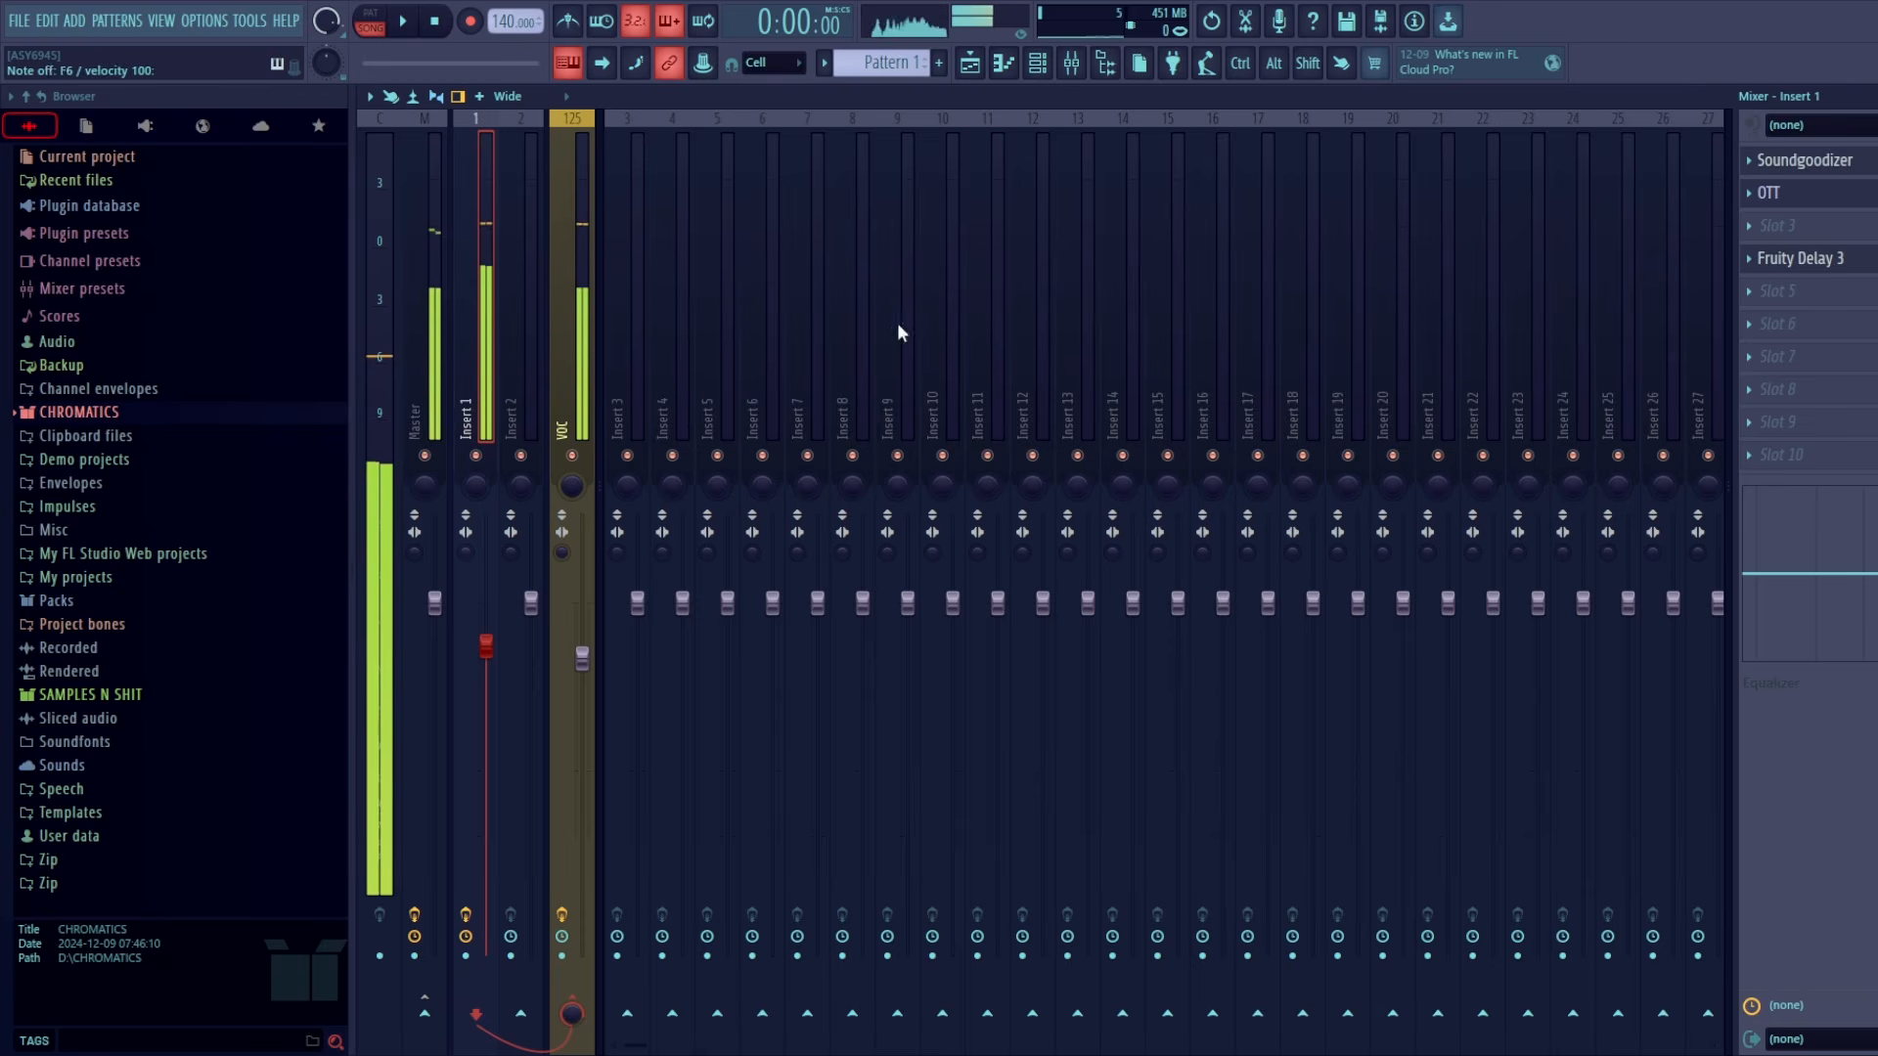
Open Fruity Parametric EQ 2 on the VOC mixer track to examine its EQ curve
{"action": "left_click", "coordinate": [585, 372]}
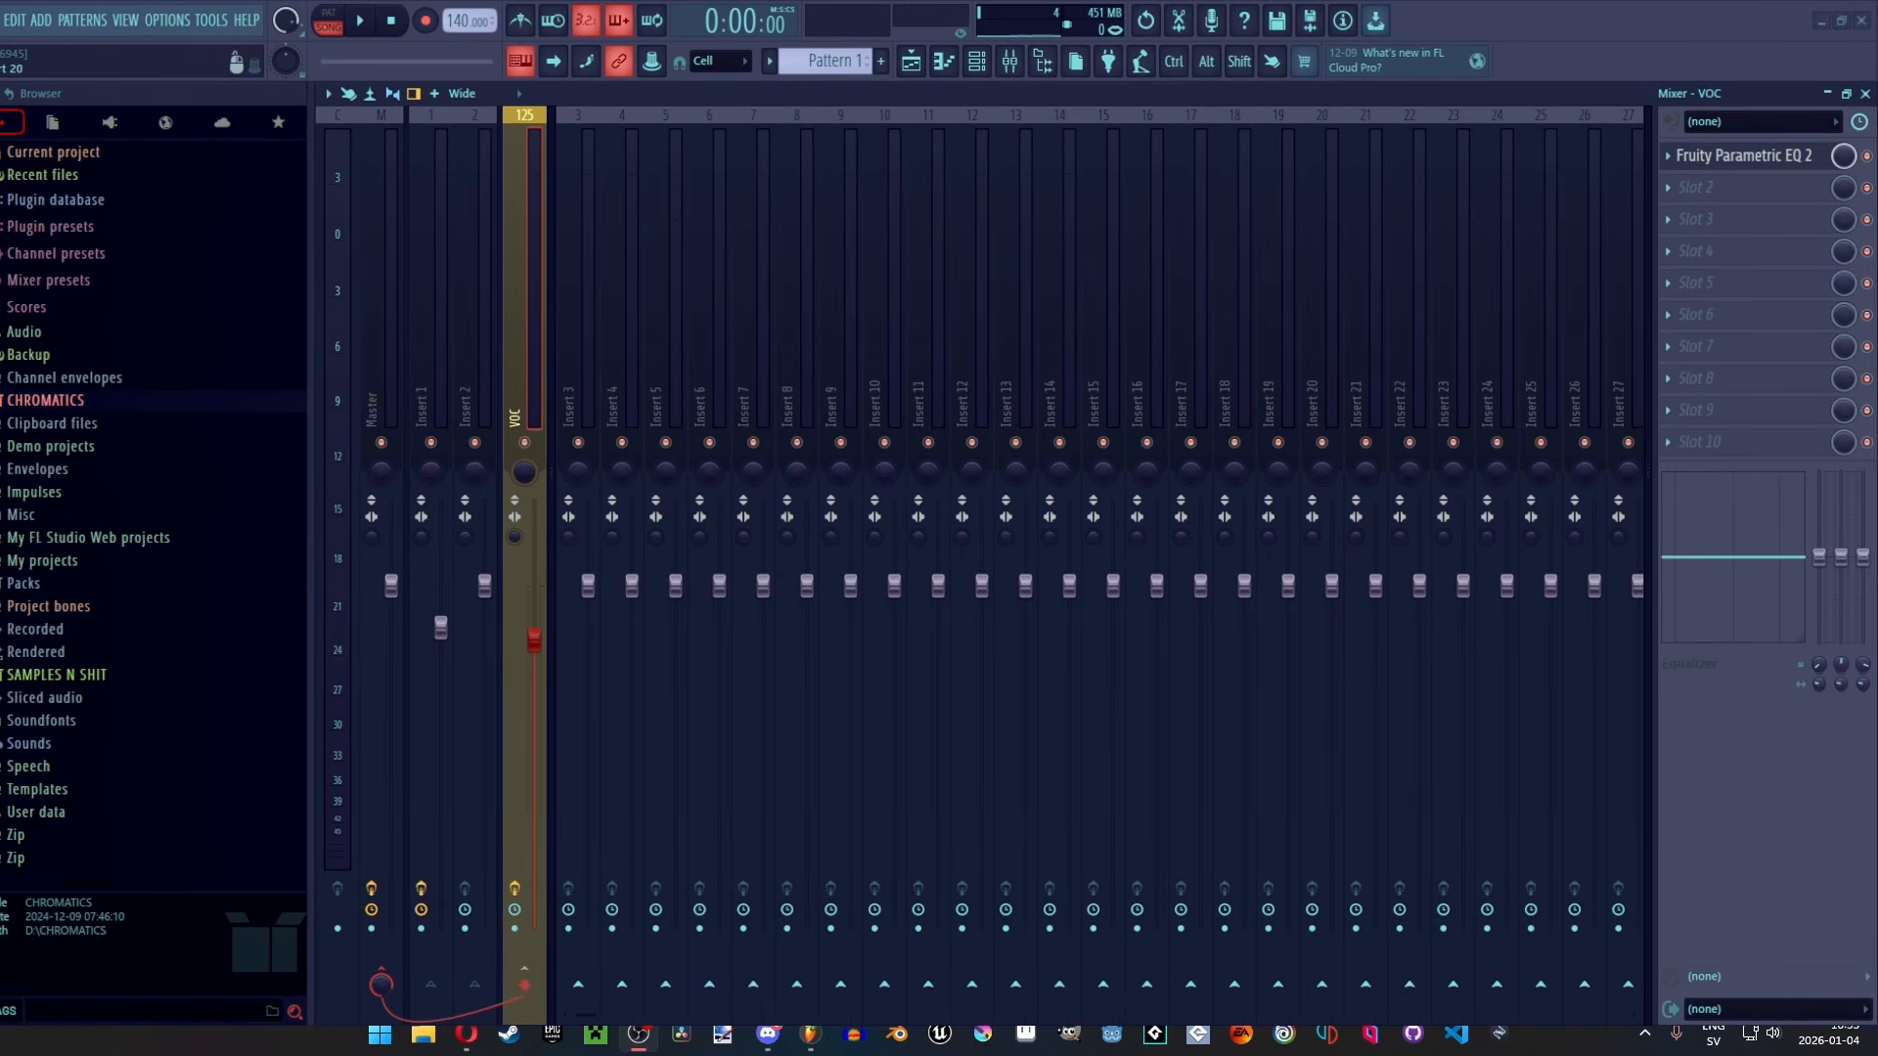
{"action": "left_click", "coordinate": [1741, 157]}
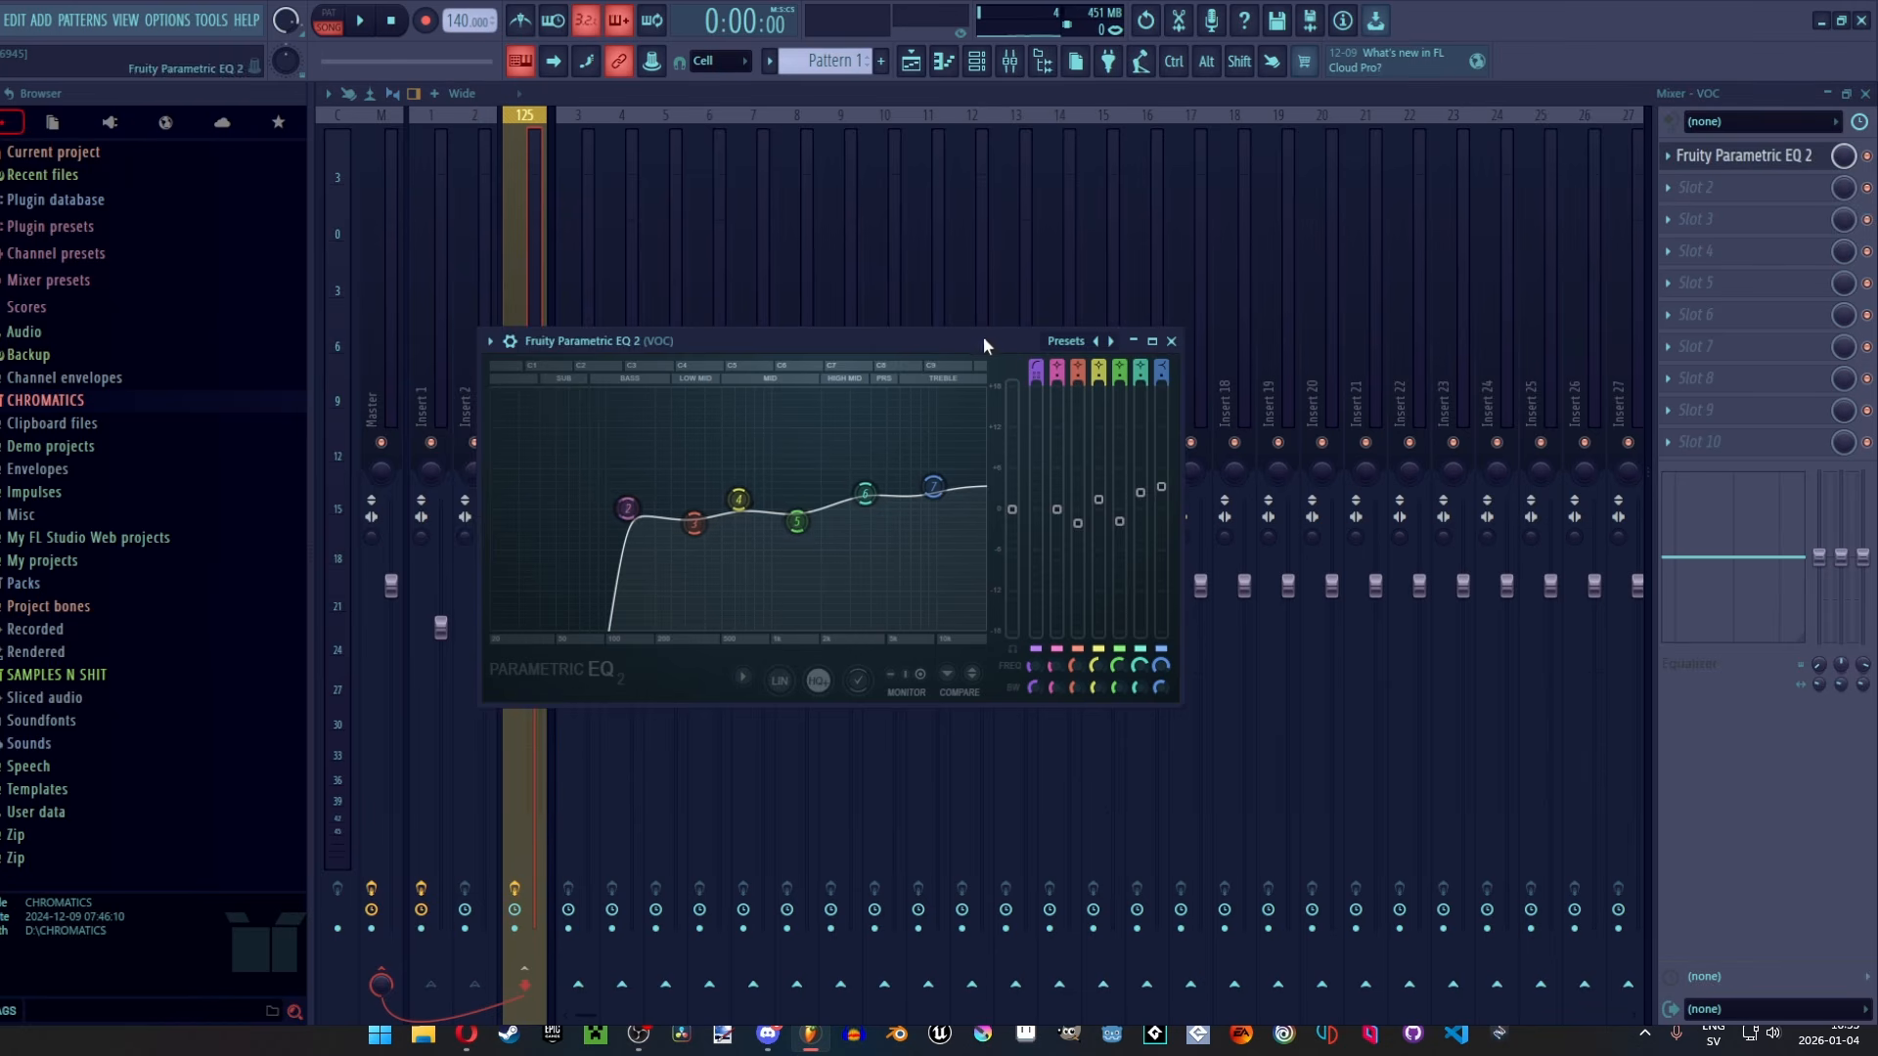
{"action": "left_click_drag", "start_coordinate": [983, 336], "coordinate": [971, 254]}
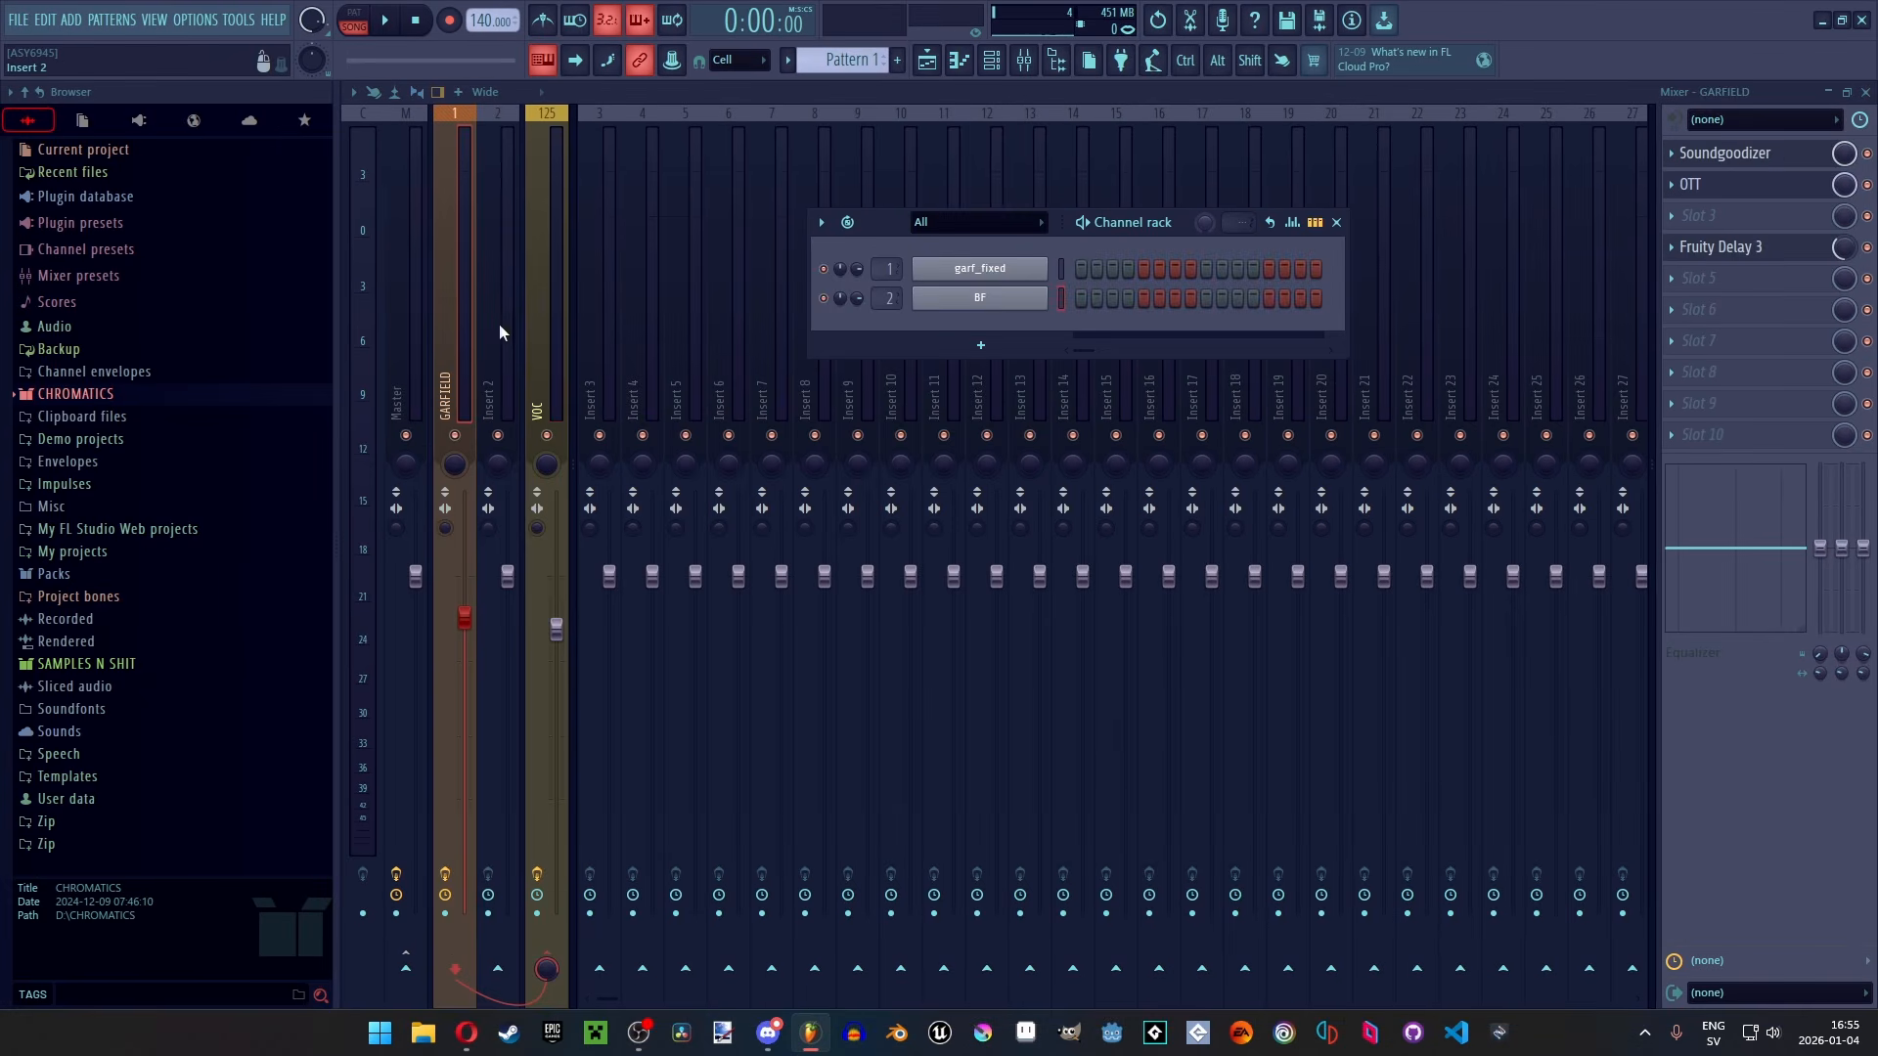
Load the saved bf mixer track state onto Insert 2
{"action": "left_click", "coordinate": [499, 332]}
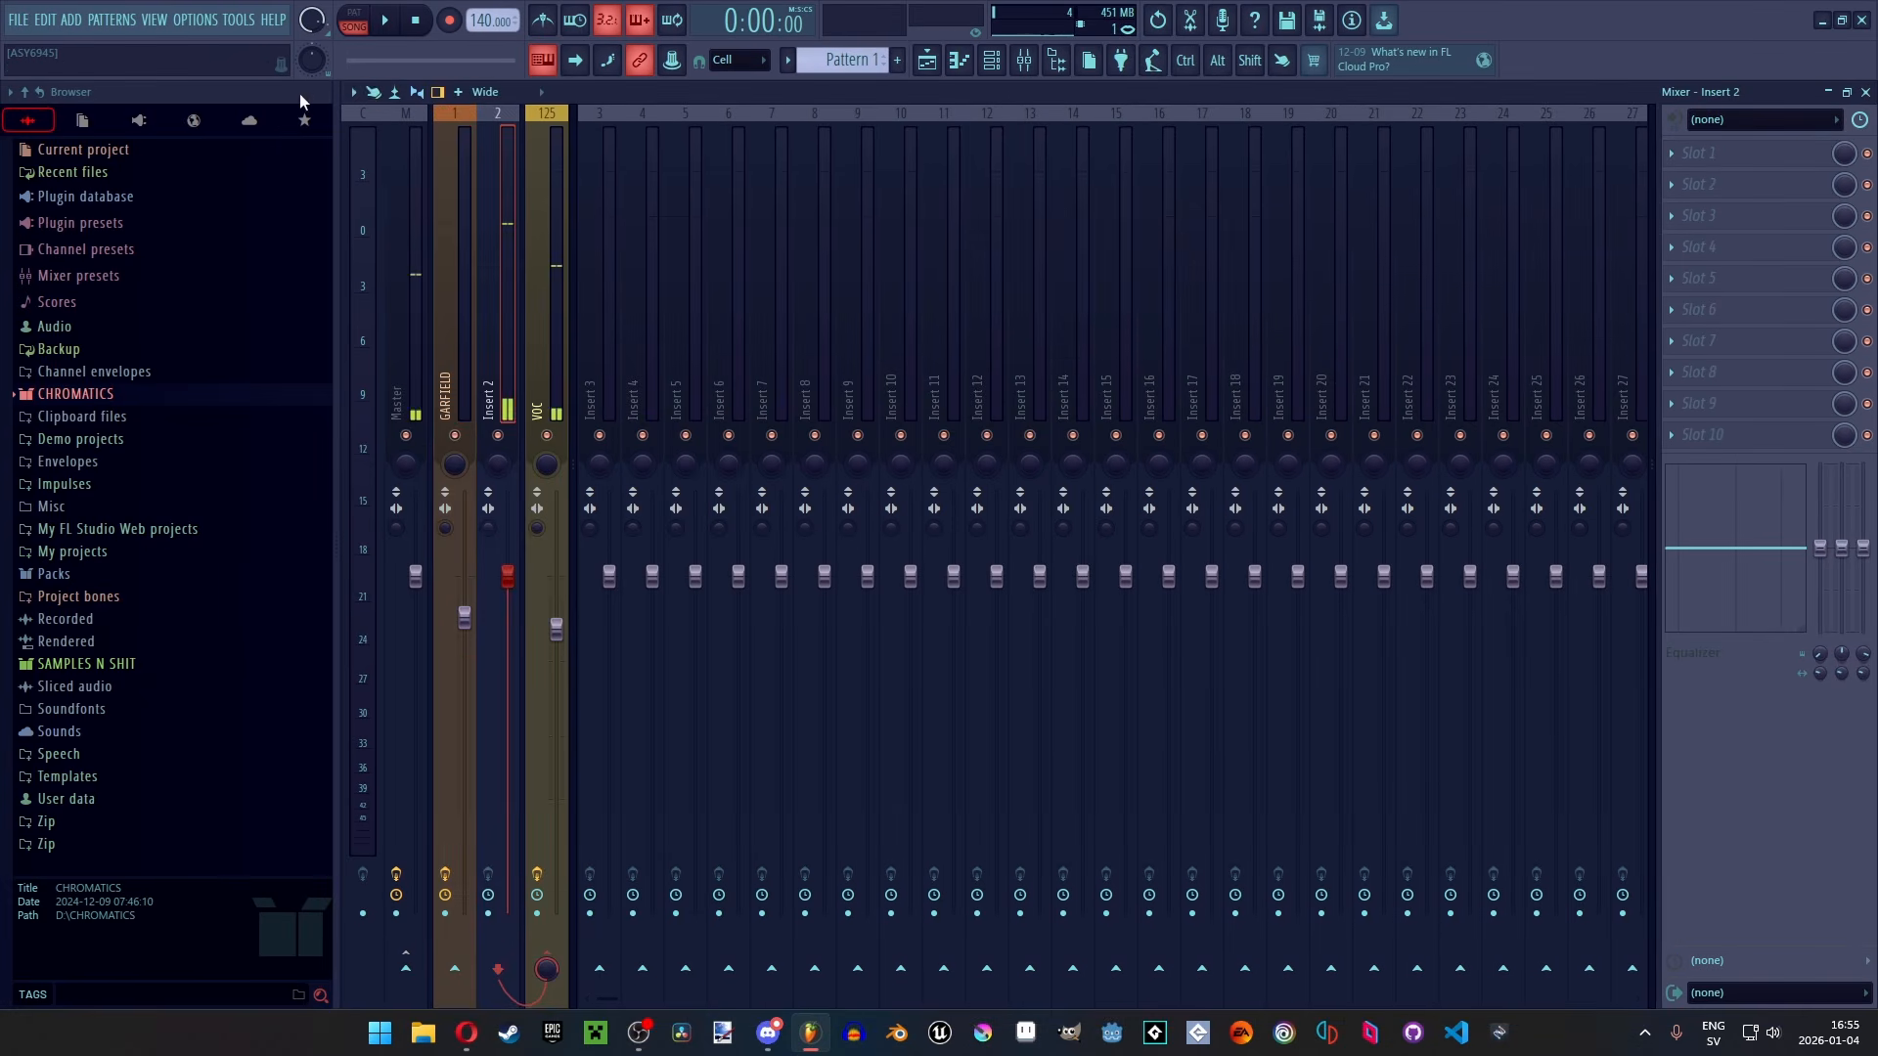
{"action": "left_click", "coordinate": [354, 92]}
{"action": "mouse_move", "coordinate": [501, 430]}
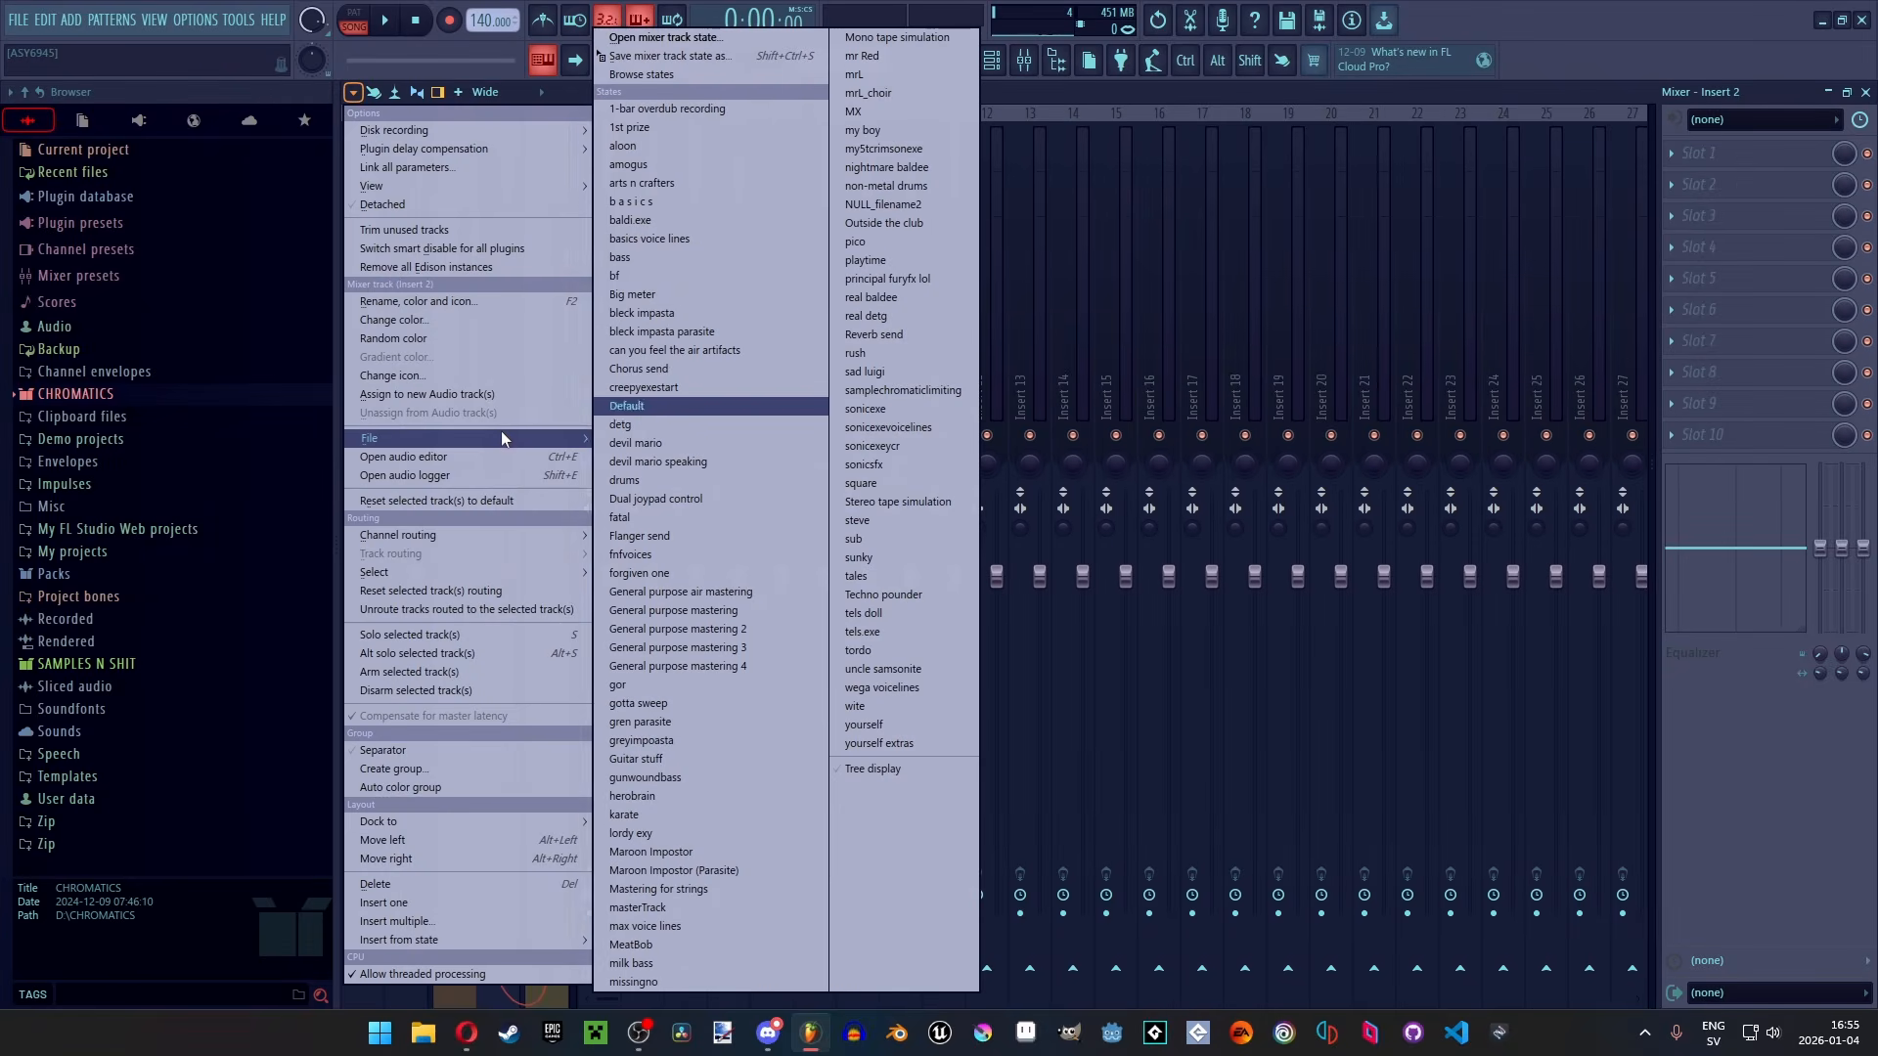
{"action": "left_click", "coordinate": [657, 277]}
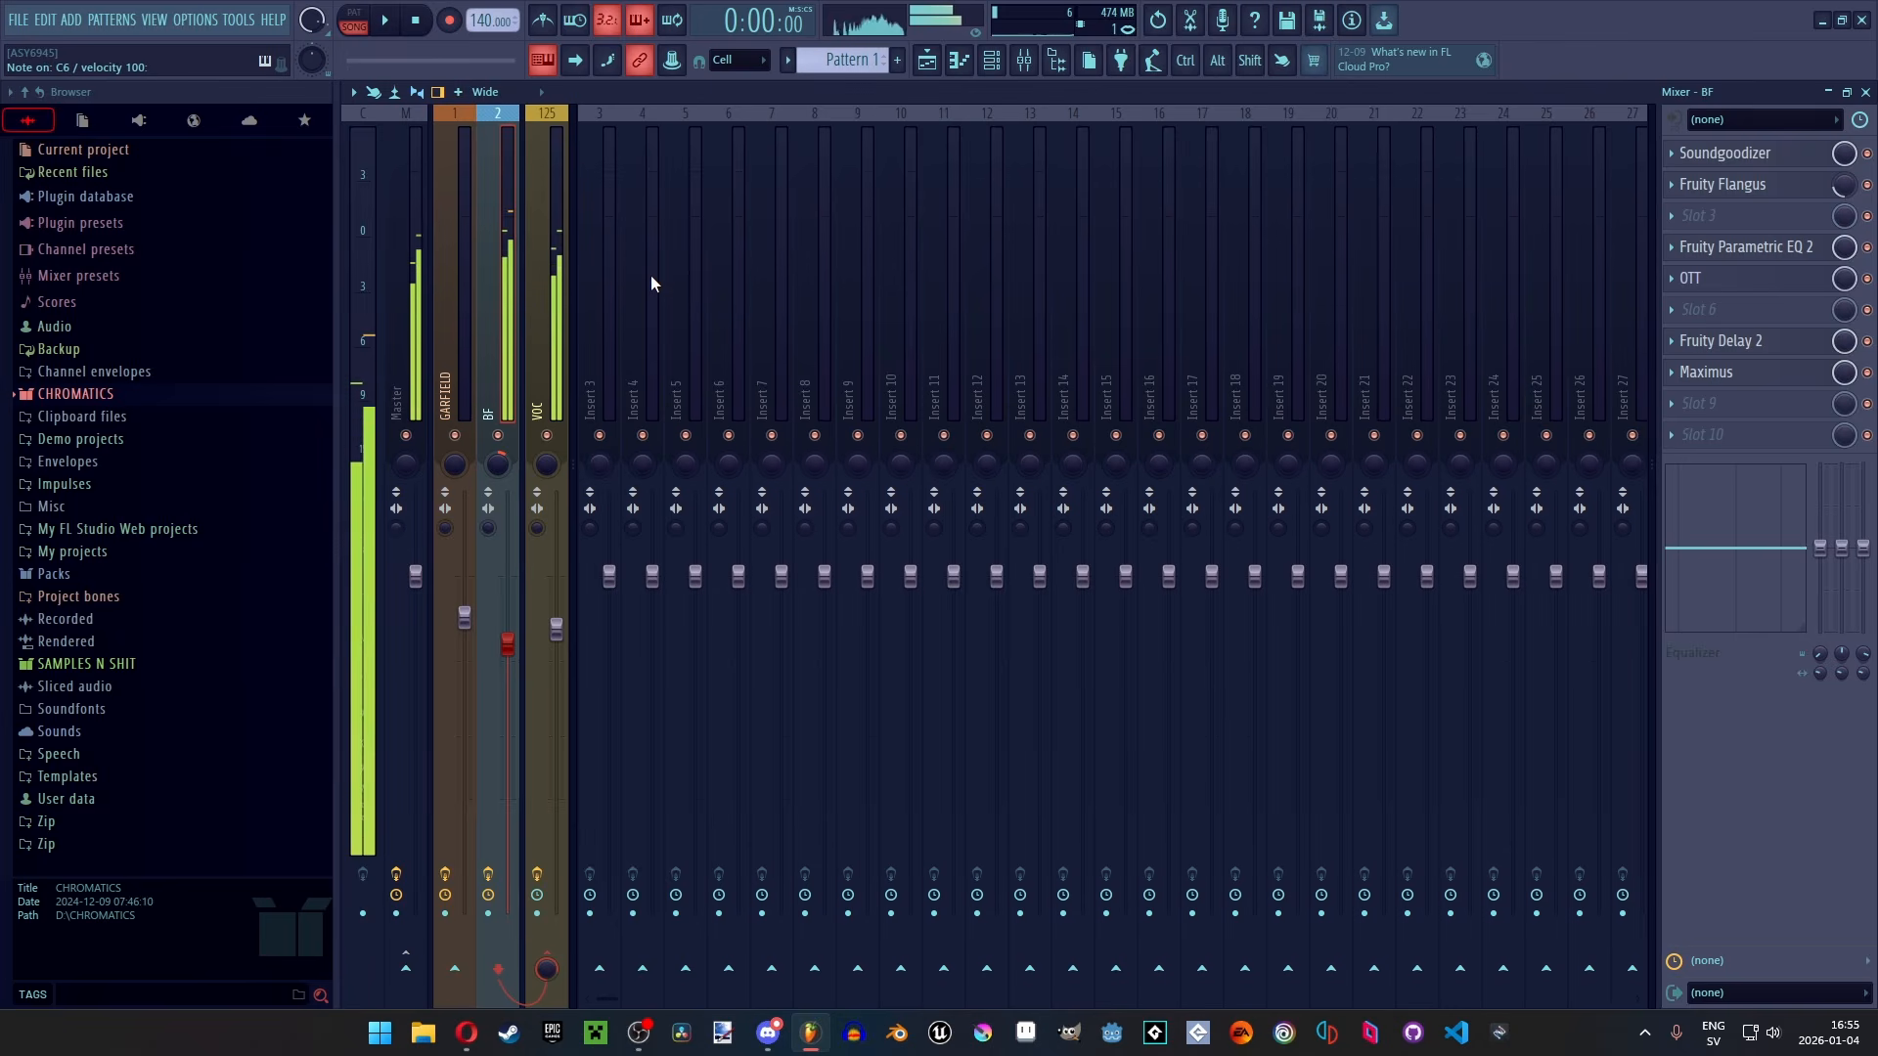
Examine the BF track's Soundgoodizer, Fruity Flangus, Parametric EQ 2, OTT, Fruity Delay 2 and Maximus settings
{"action": "left_click", "coordinate": [1751, 157]}
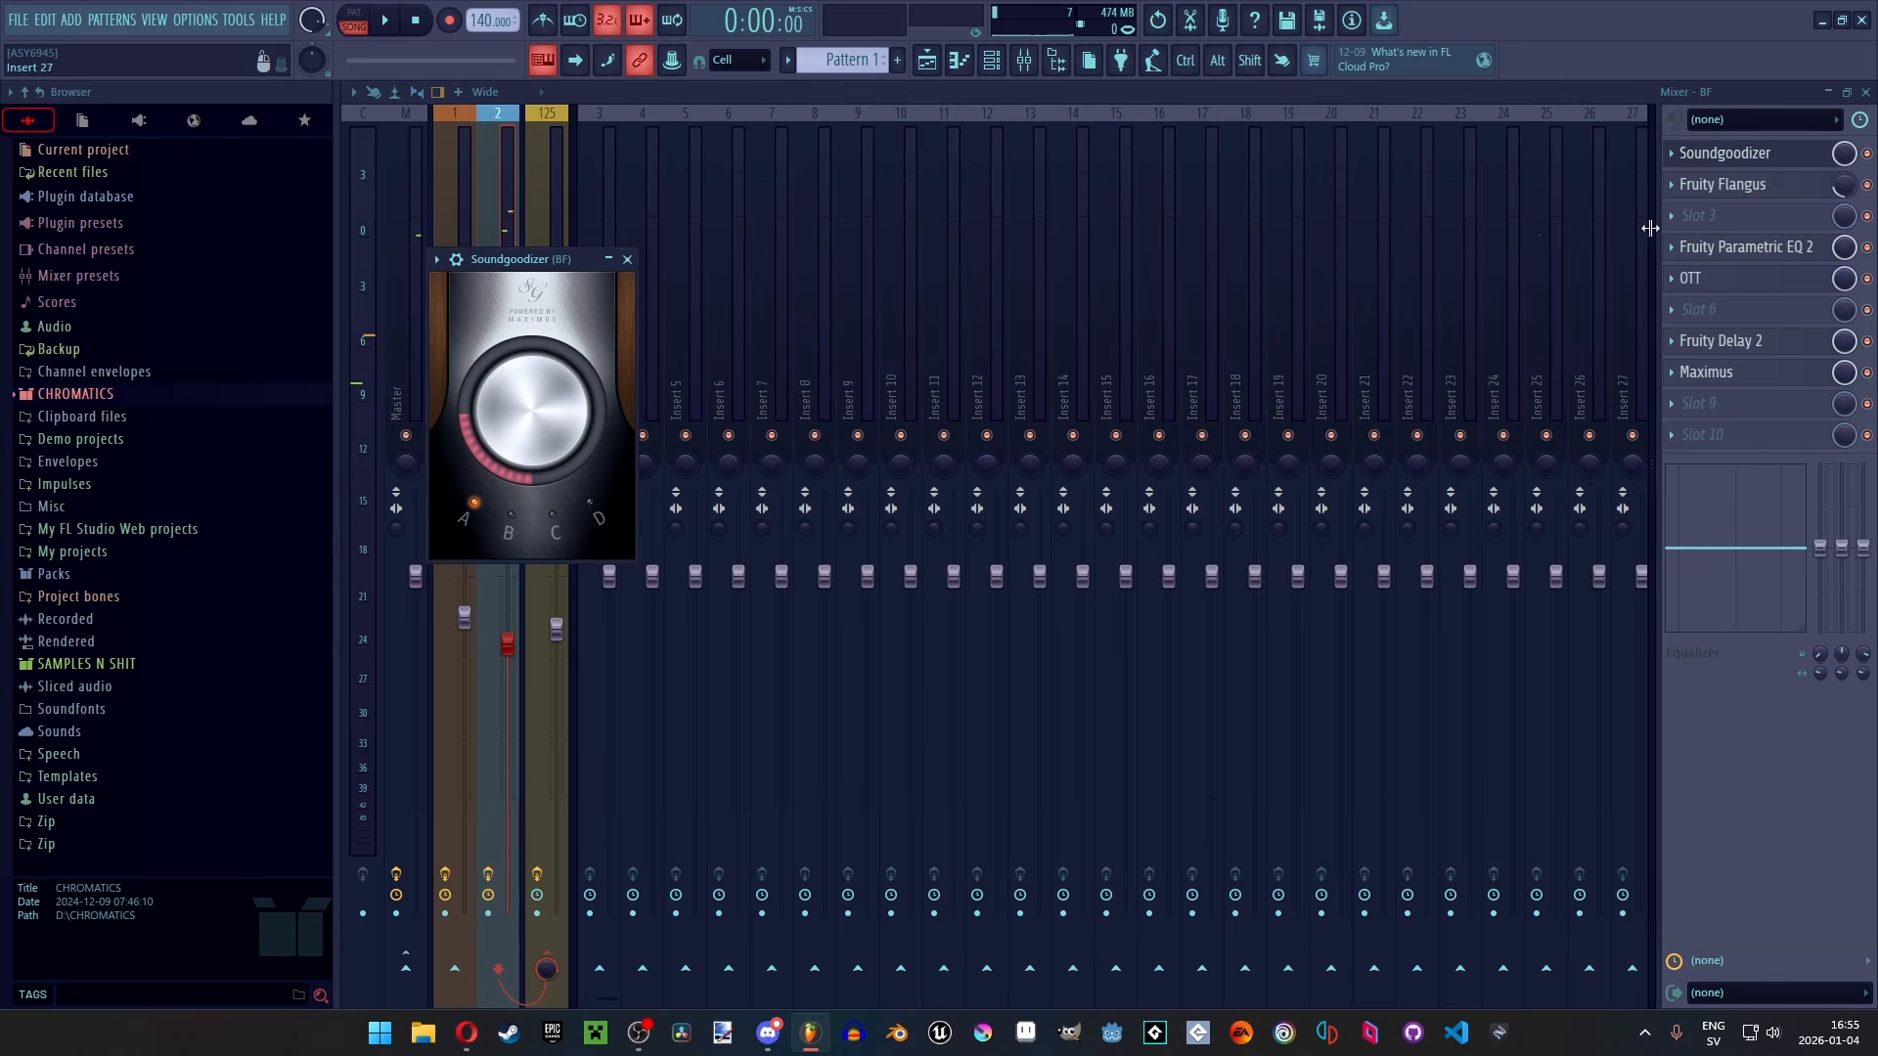
{"action": "left_click", "coordinate": [1775, 191]}
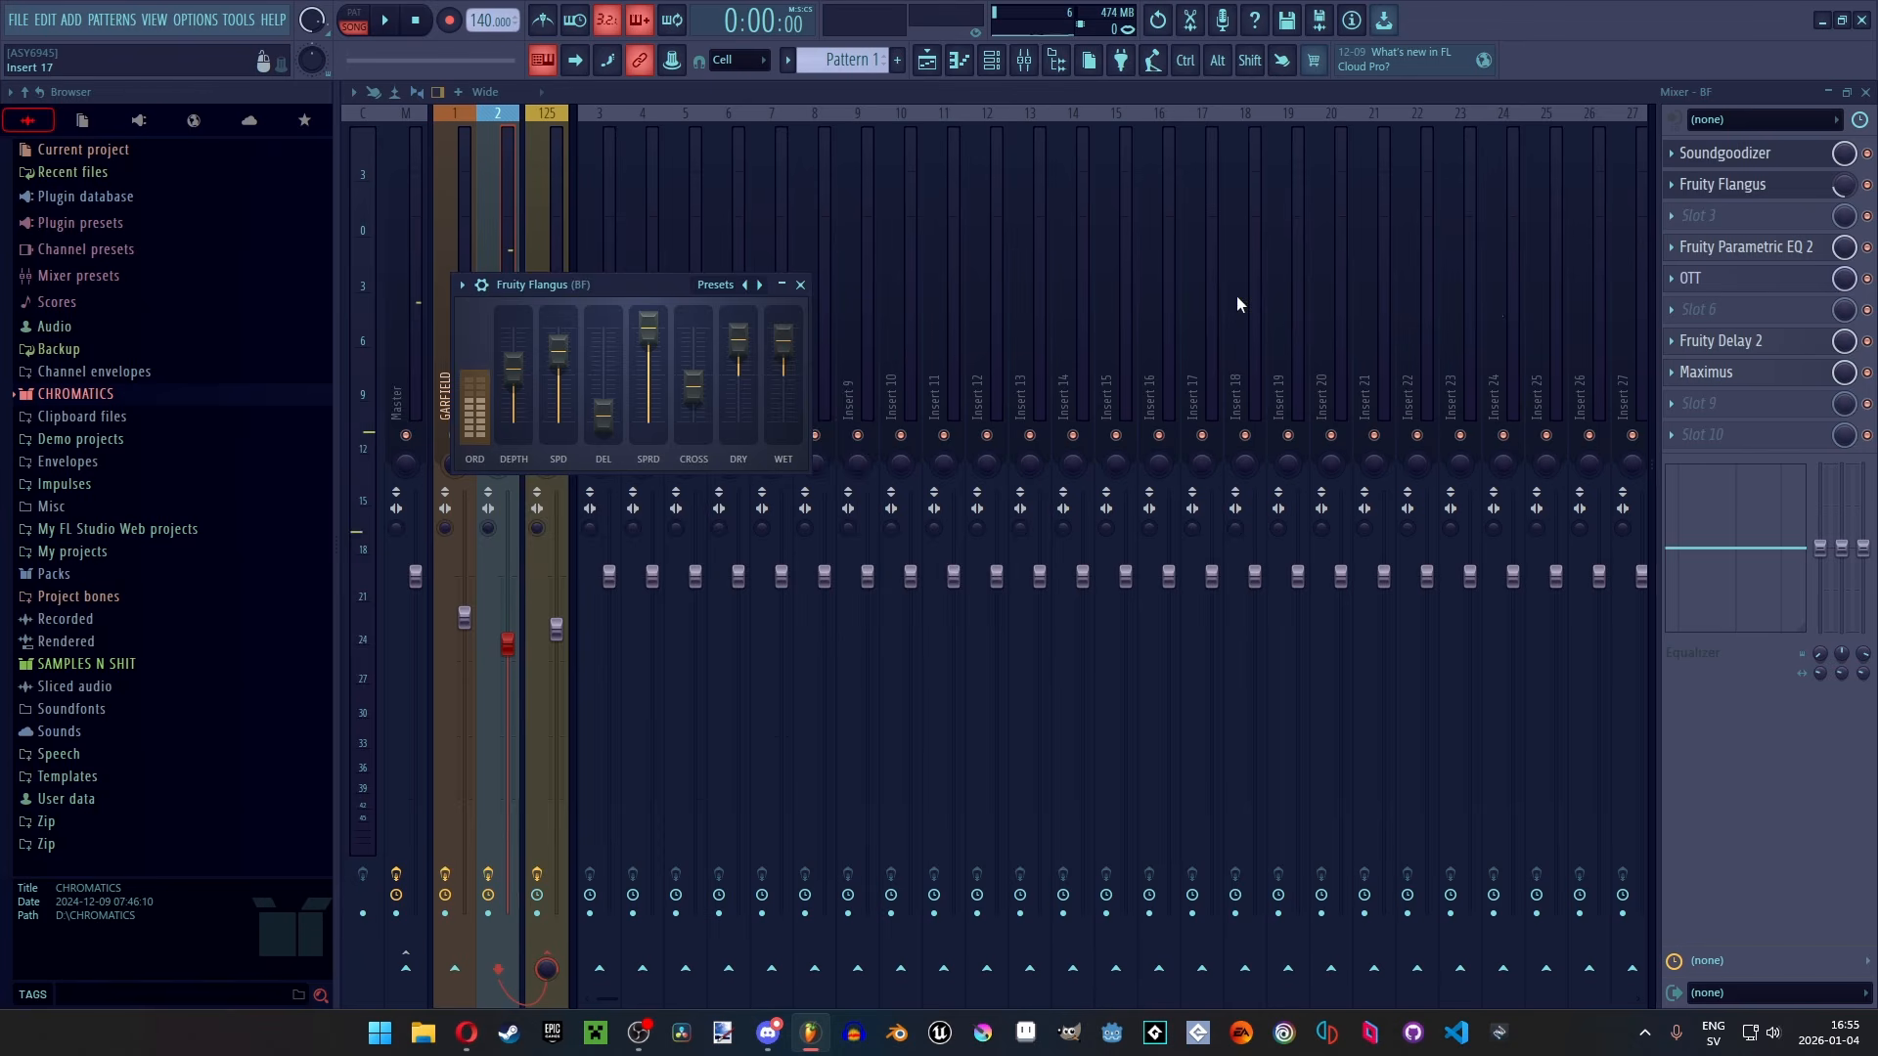
{"action": "left_click", "coordinate": [1769, 250]}
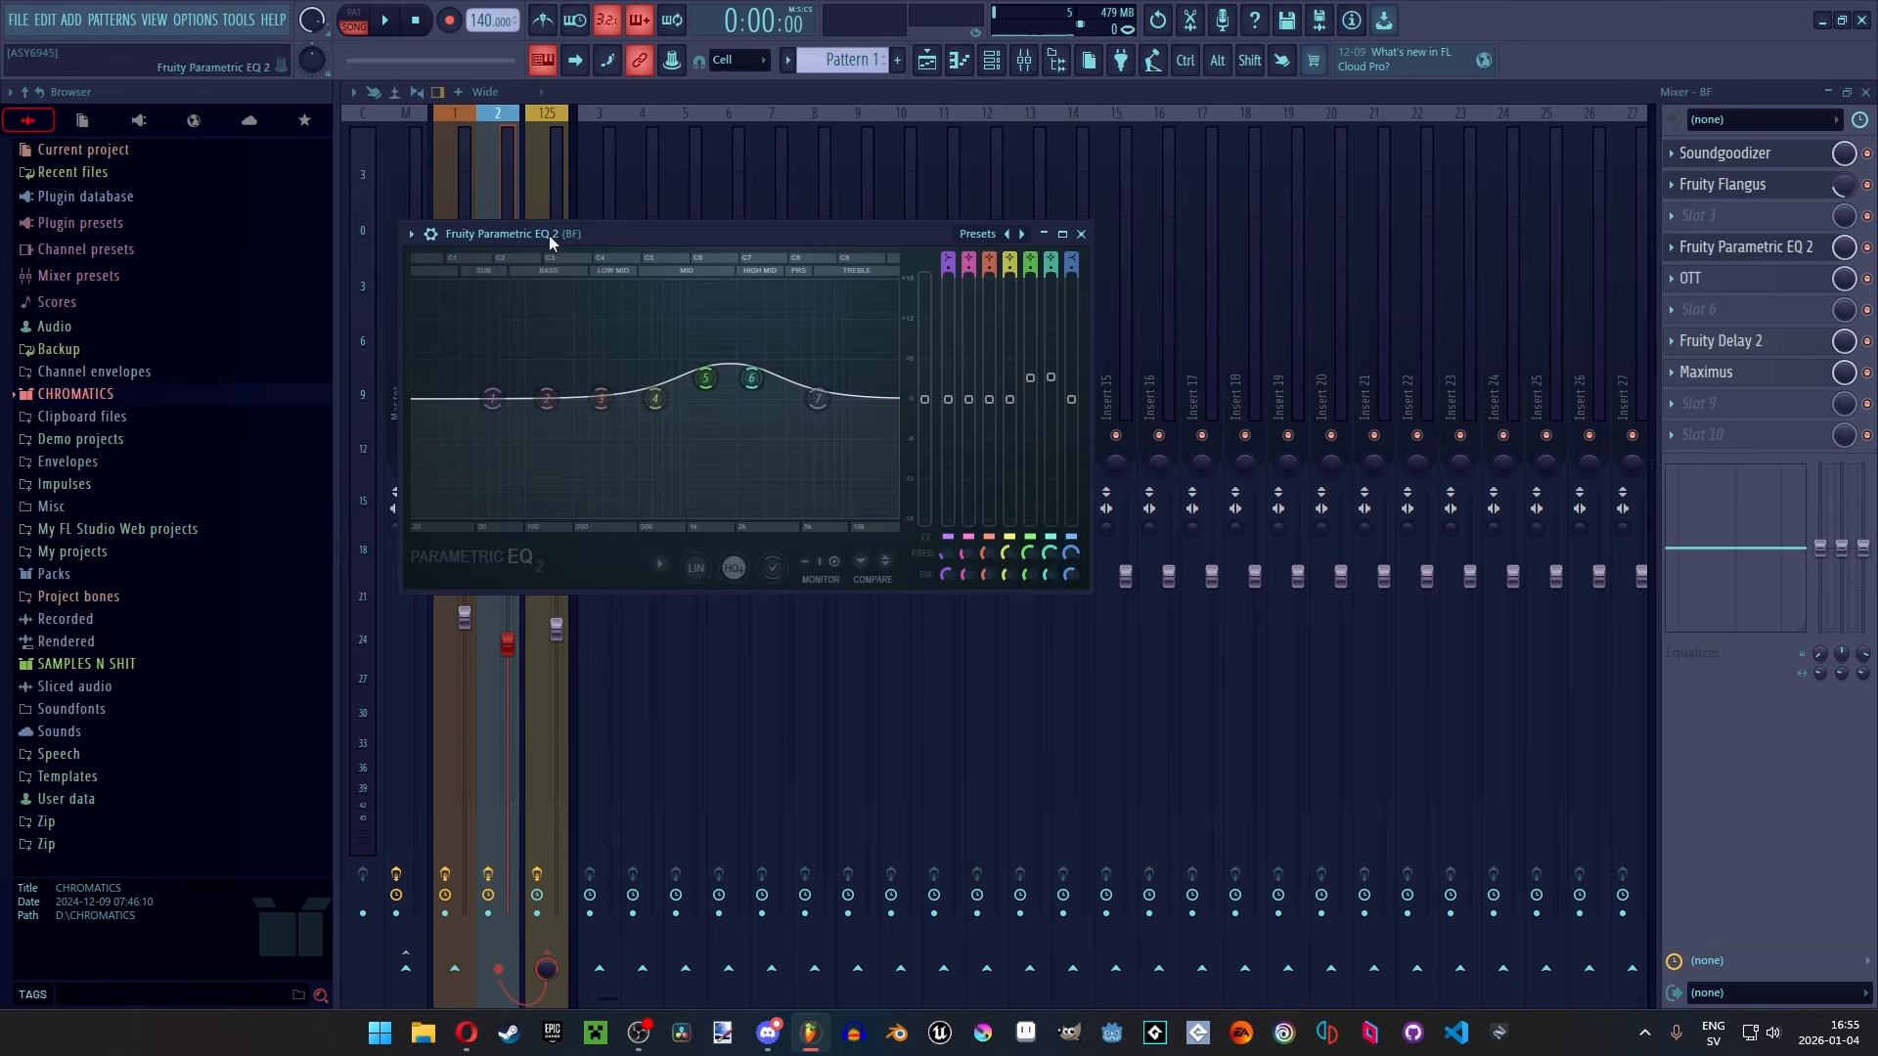
{"action": "left_click", "coordinate": [1717, 279]}
{"action": "left_click", "coordinate": [1720, 344]}
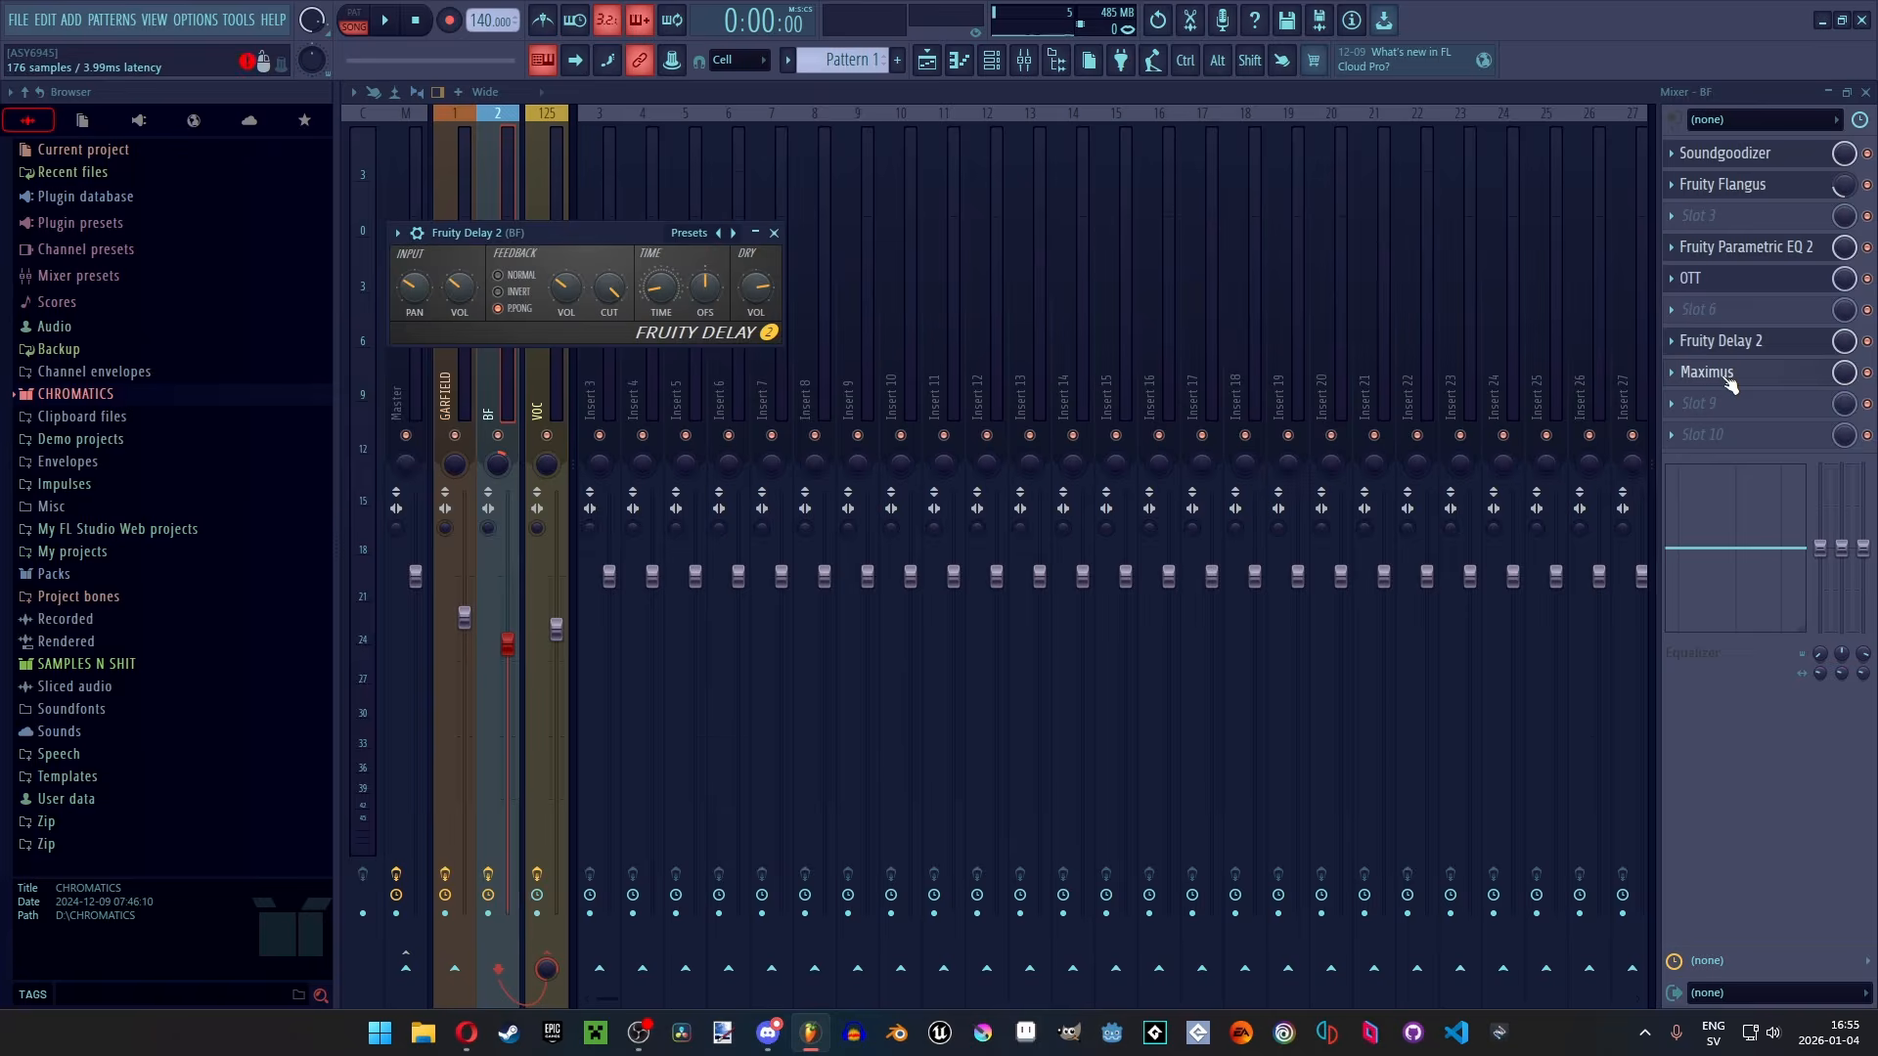
{"action": "left_click", "coordinate": [1711, 372]}
Pan the GARFIELD mixer track 23% left and set the project tempo to 157 in the playlist view
{"action": "left_click", "coordinate": [425, 241]}
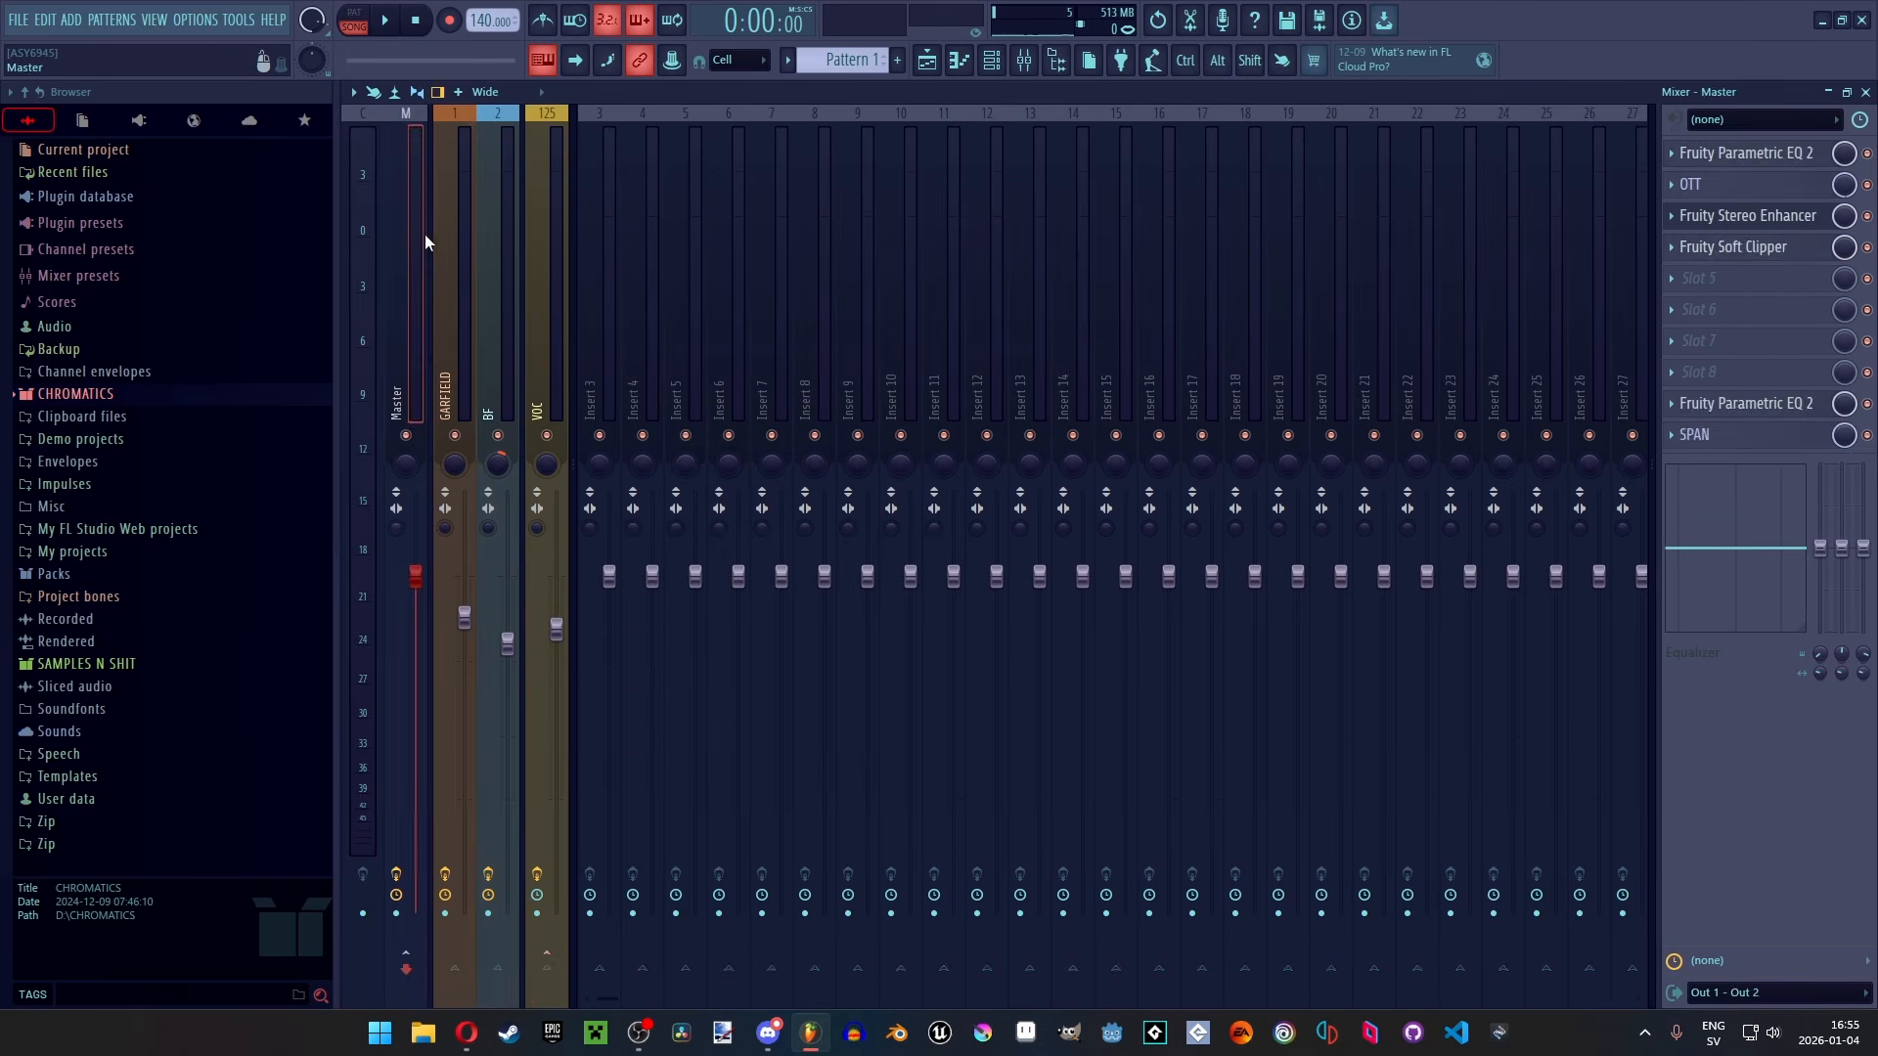
{"action": "left_click", "coordinate": [445, 313]}
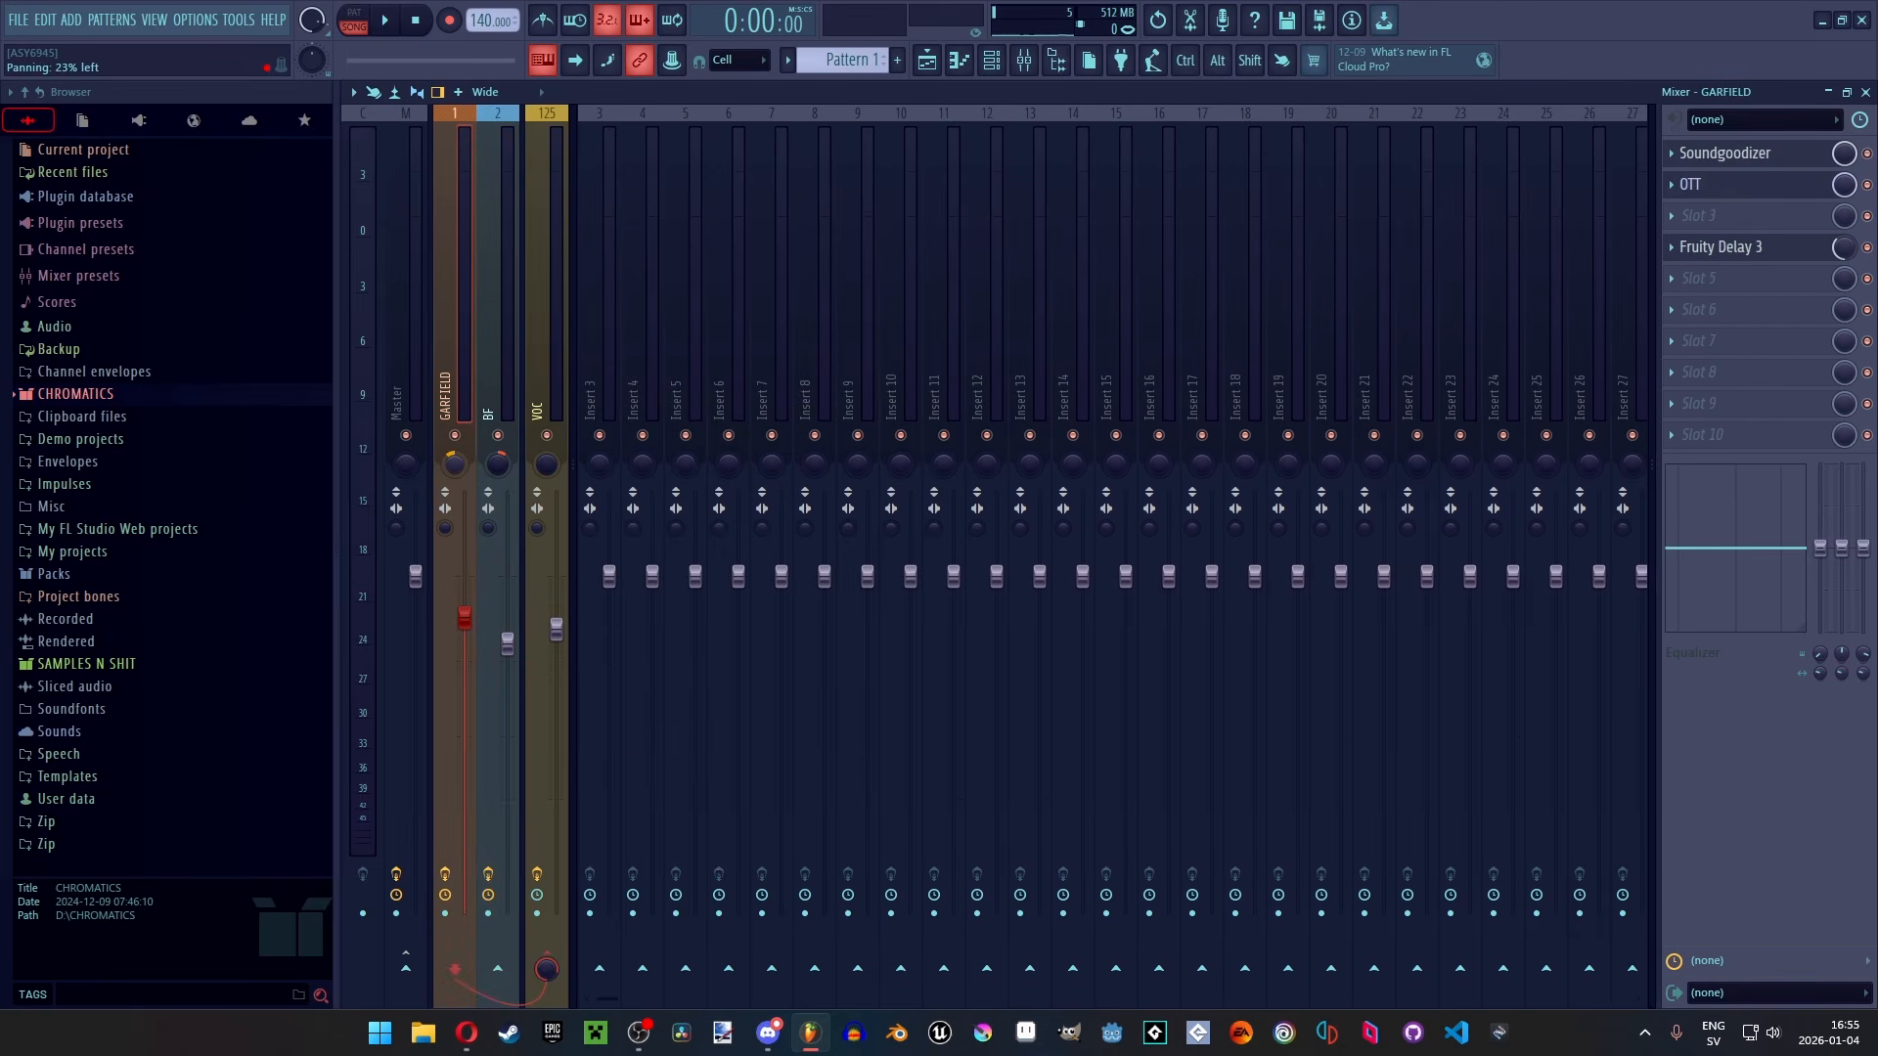
{"action": "key", "text": "F5"}
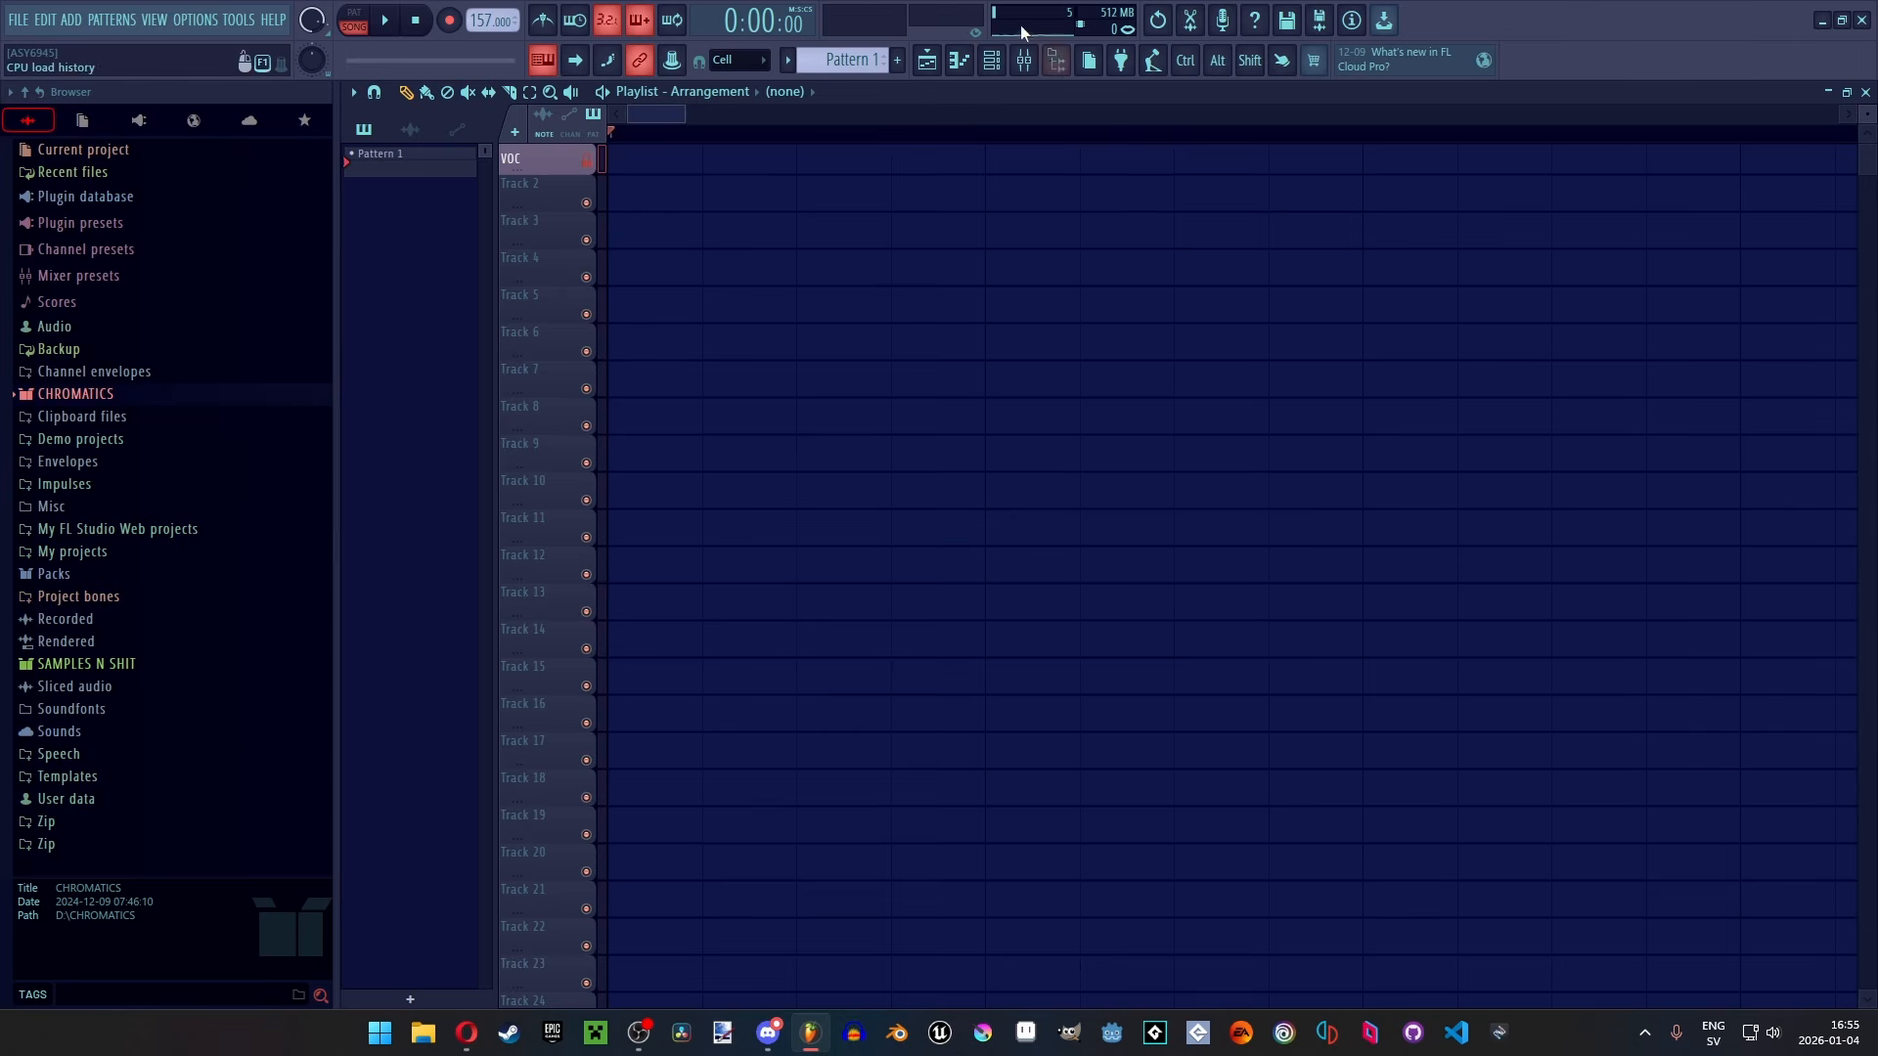
Add a FLEX instrument channel and choose its Essential Bass Guitars preset pack
{"action": "key", "text": "F6"}
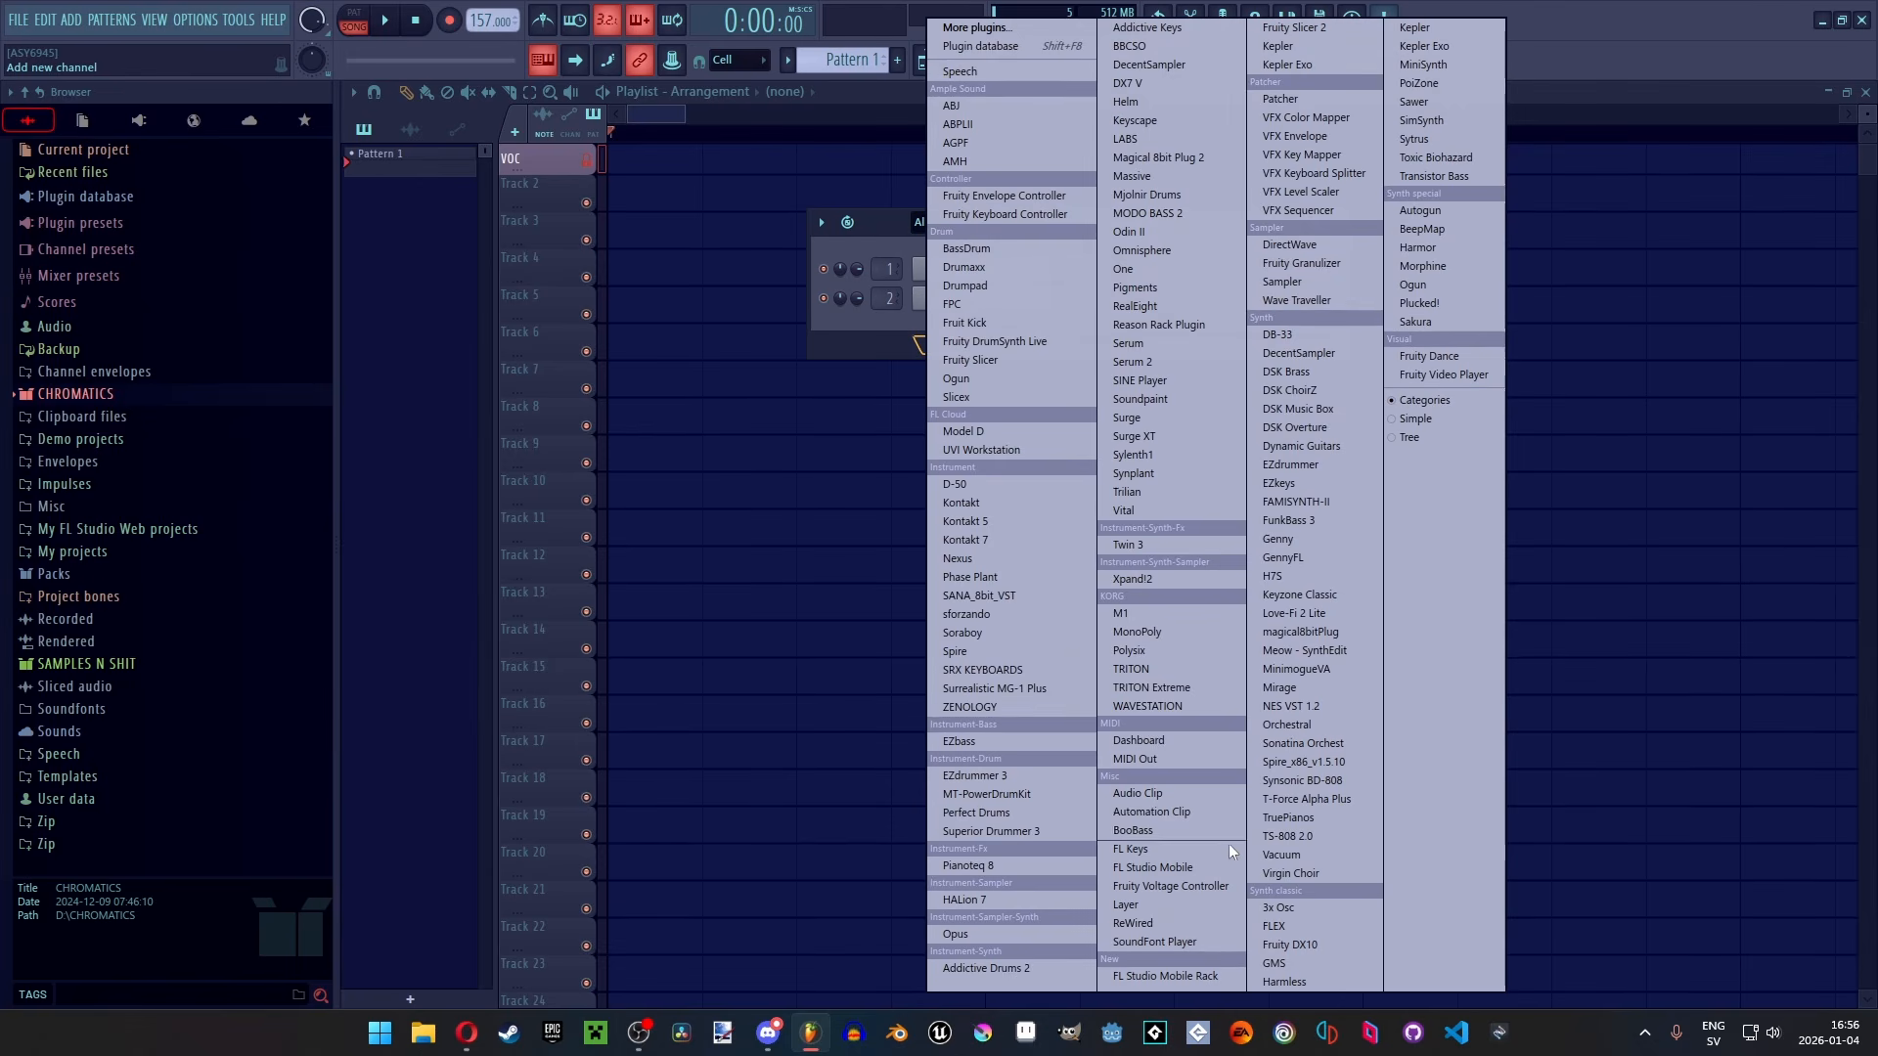
{"action": "left_click", "coordinate": [1320, 925]}
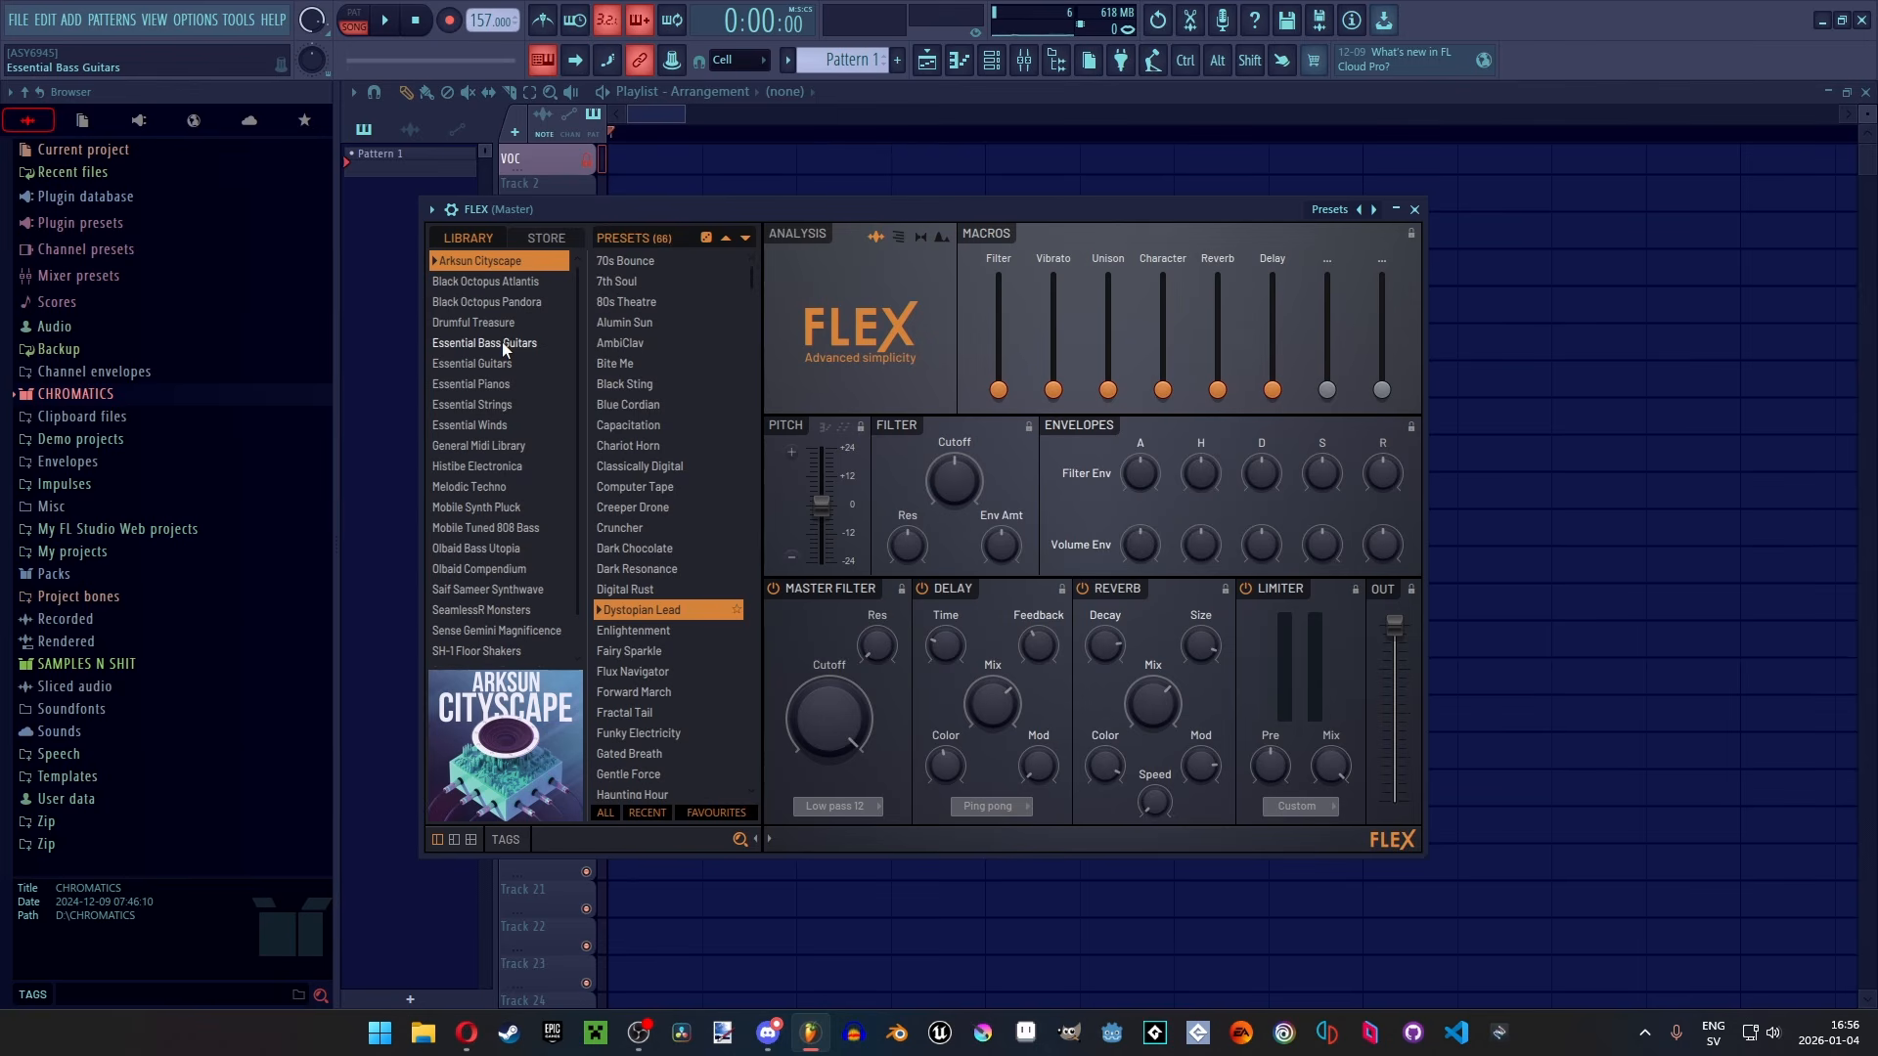
{"action": "left_click", "coordinate": [502, 342]}
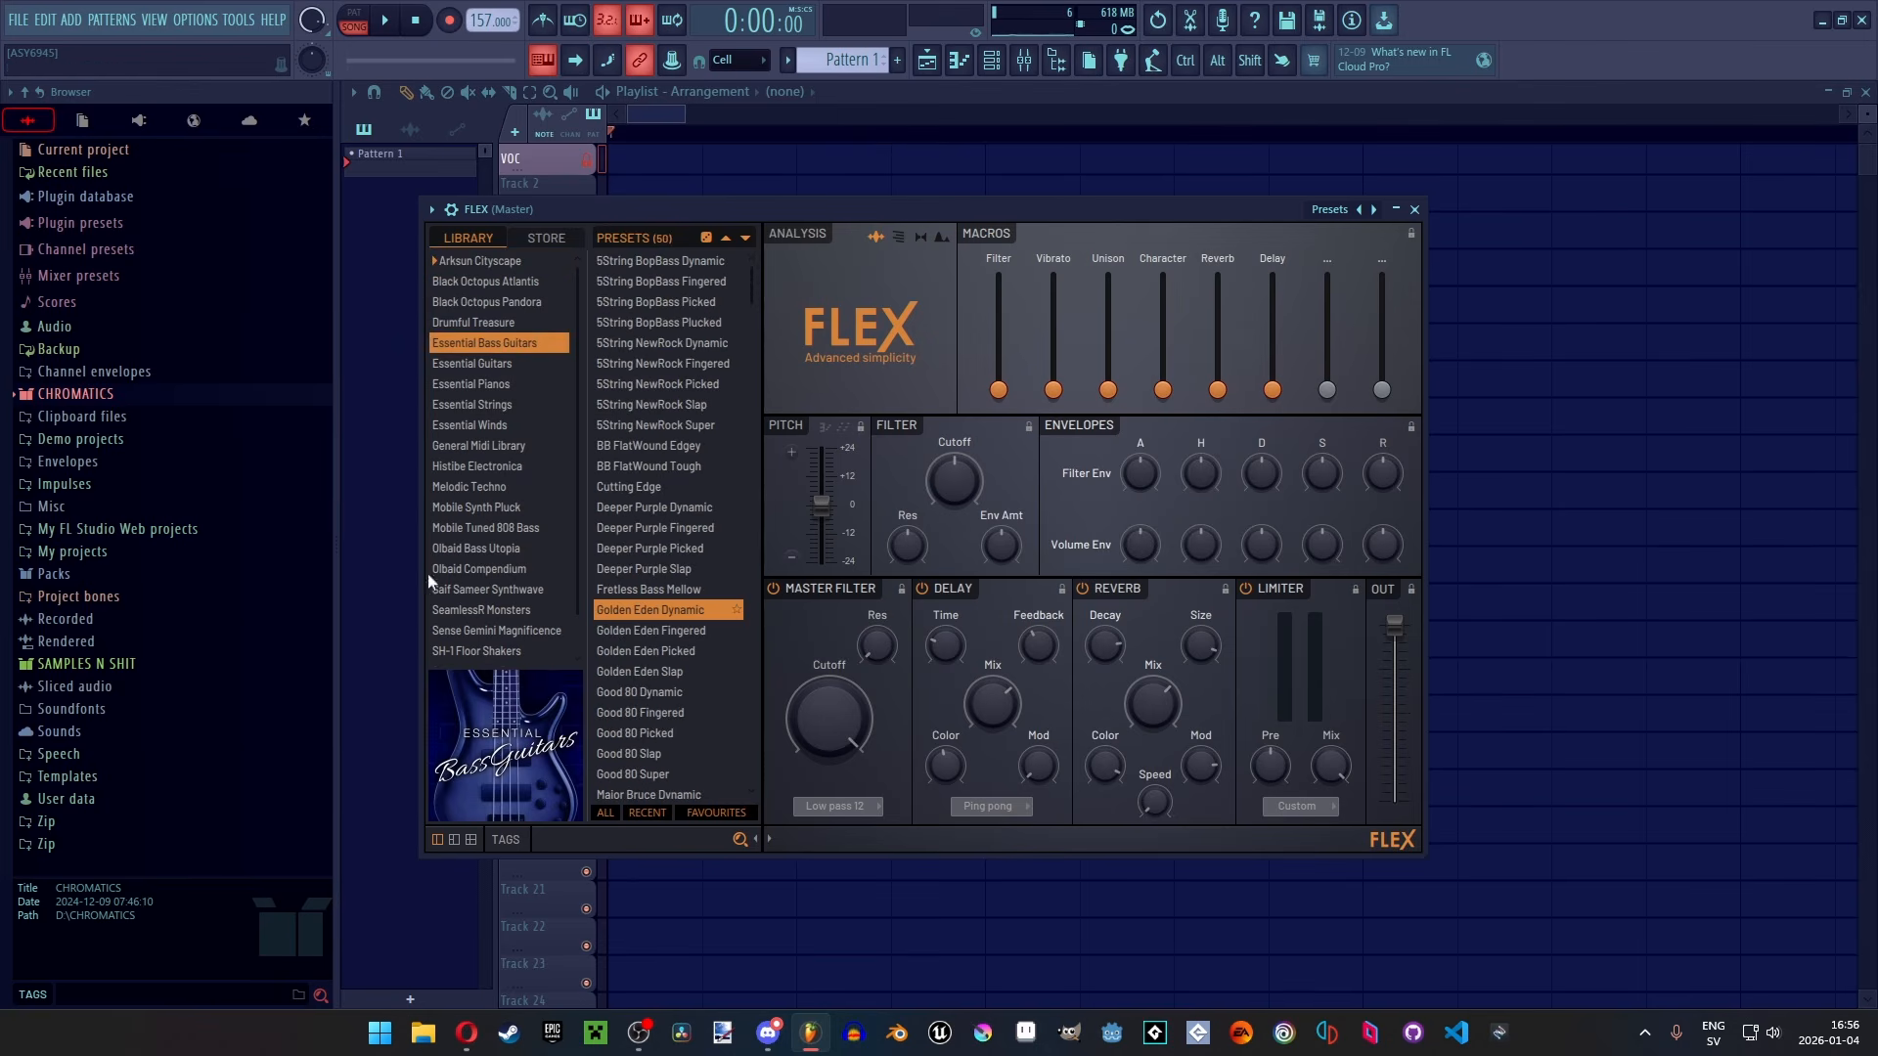
Browse the bass guitar presets and try out Rocker RoundWounder and Golden Eden Picked
{"action": "scroll", "coordinate": [667, 592], "scroll_direction": "down", "scroll_amount": 5}
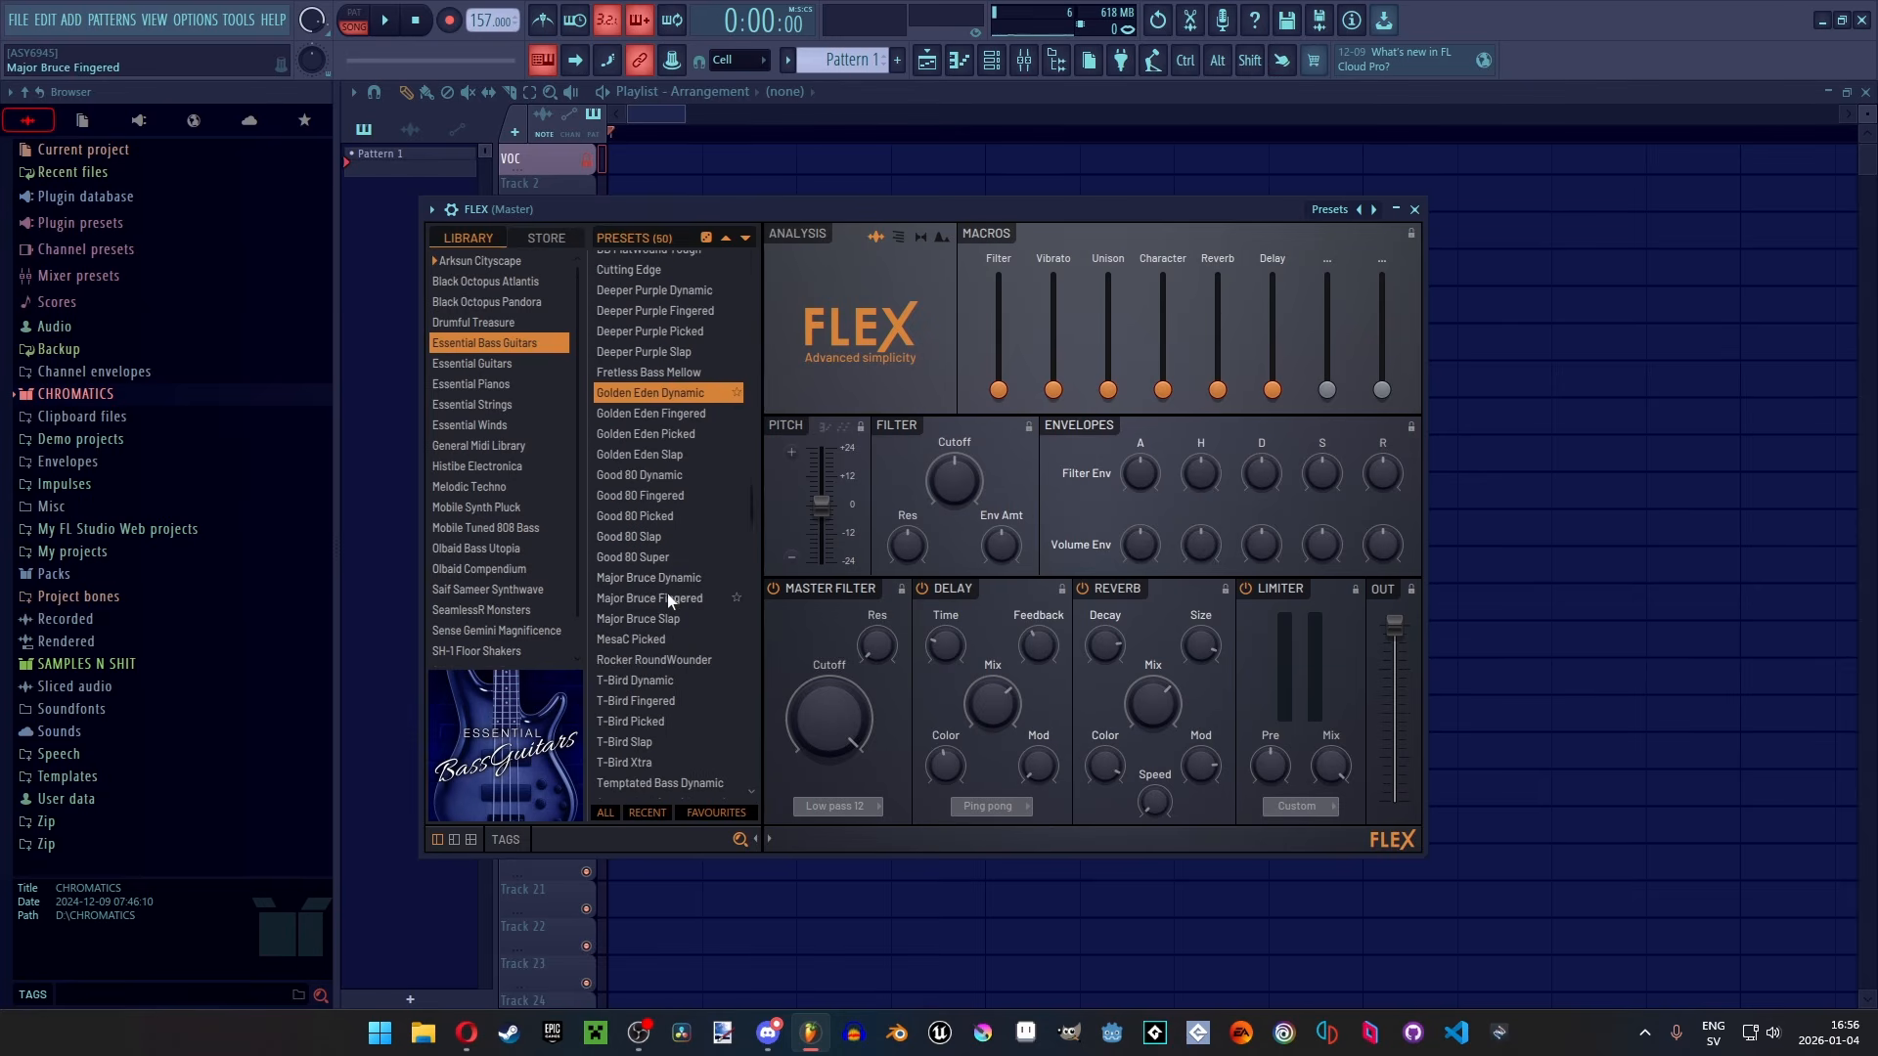
{"action": "scroll", "coordinate": [689, 562], "scroll_direction": "down", "scroll_amount": 3}
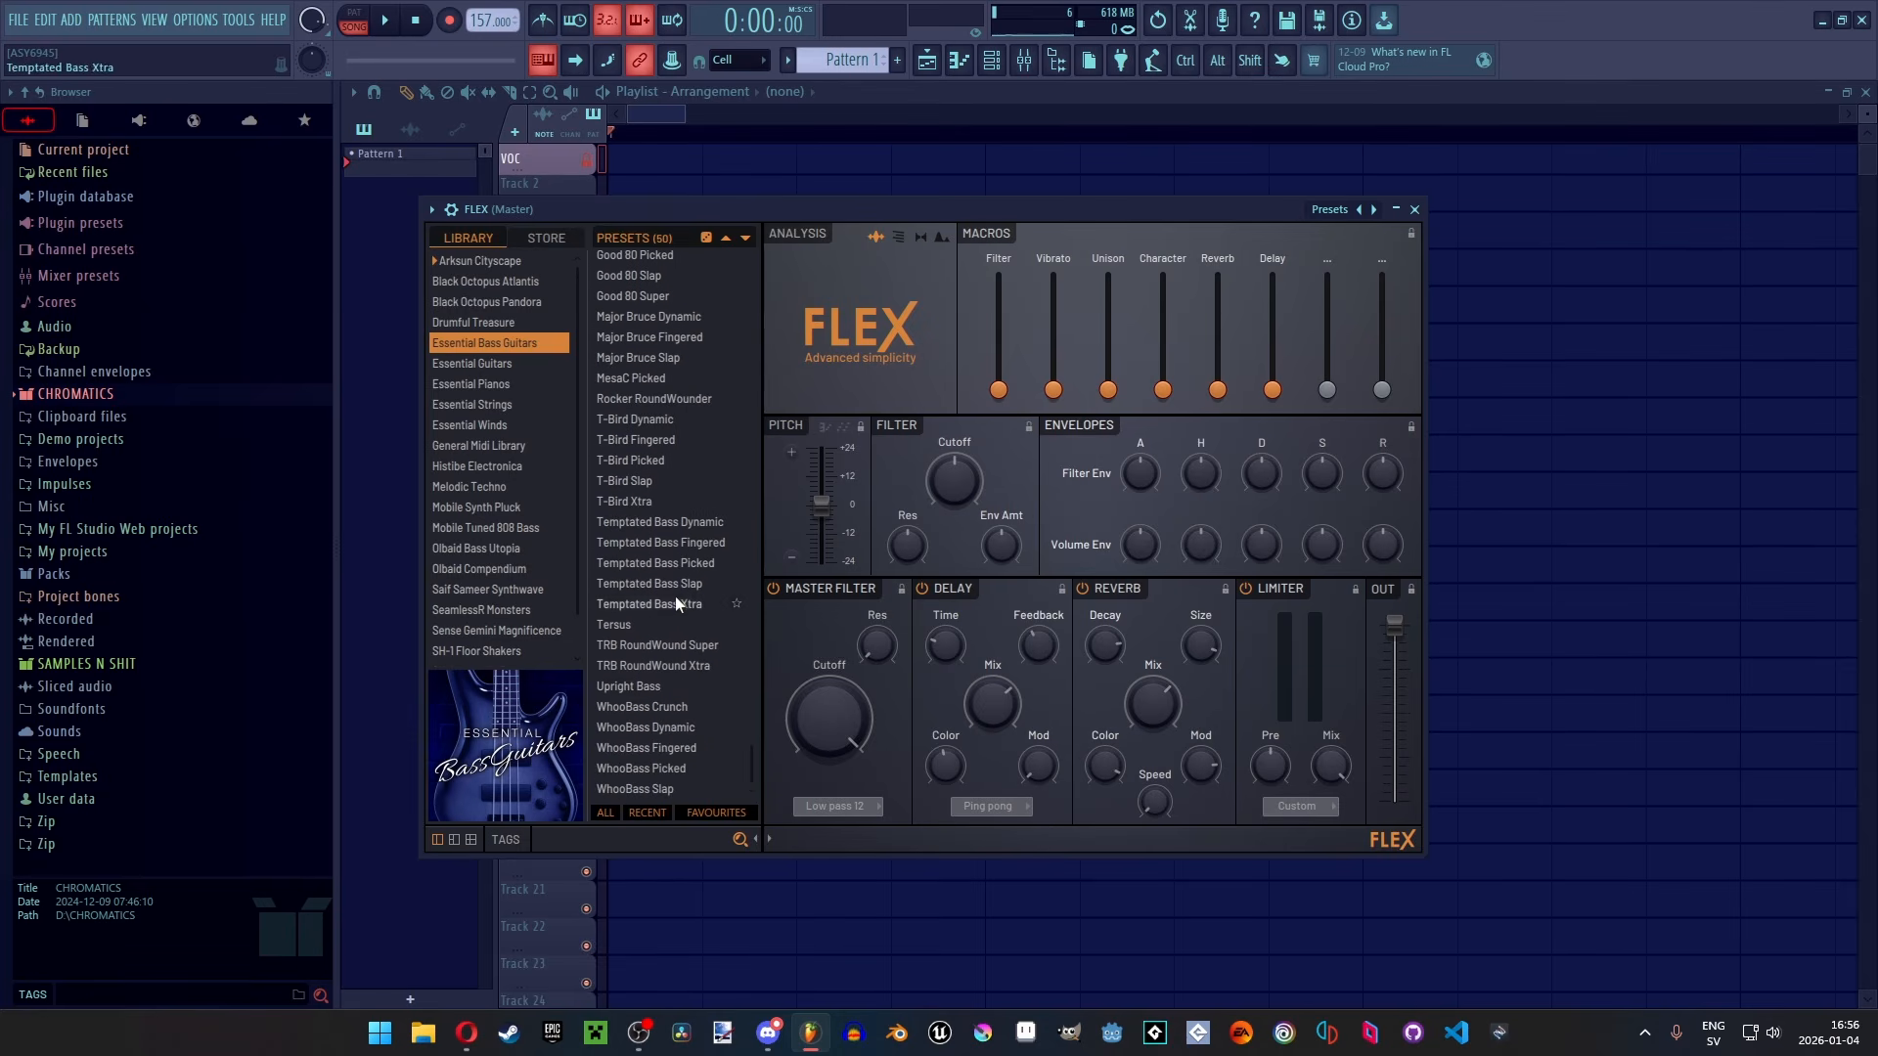
{"action": "scroll", "coordinate": [683, 522], "scroll_direction": "up", "scroll_amount": 6}
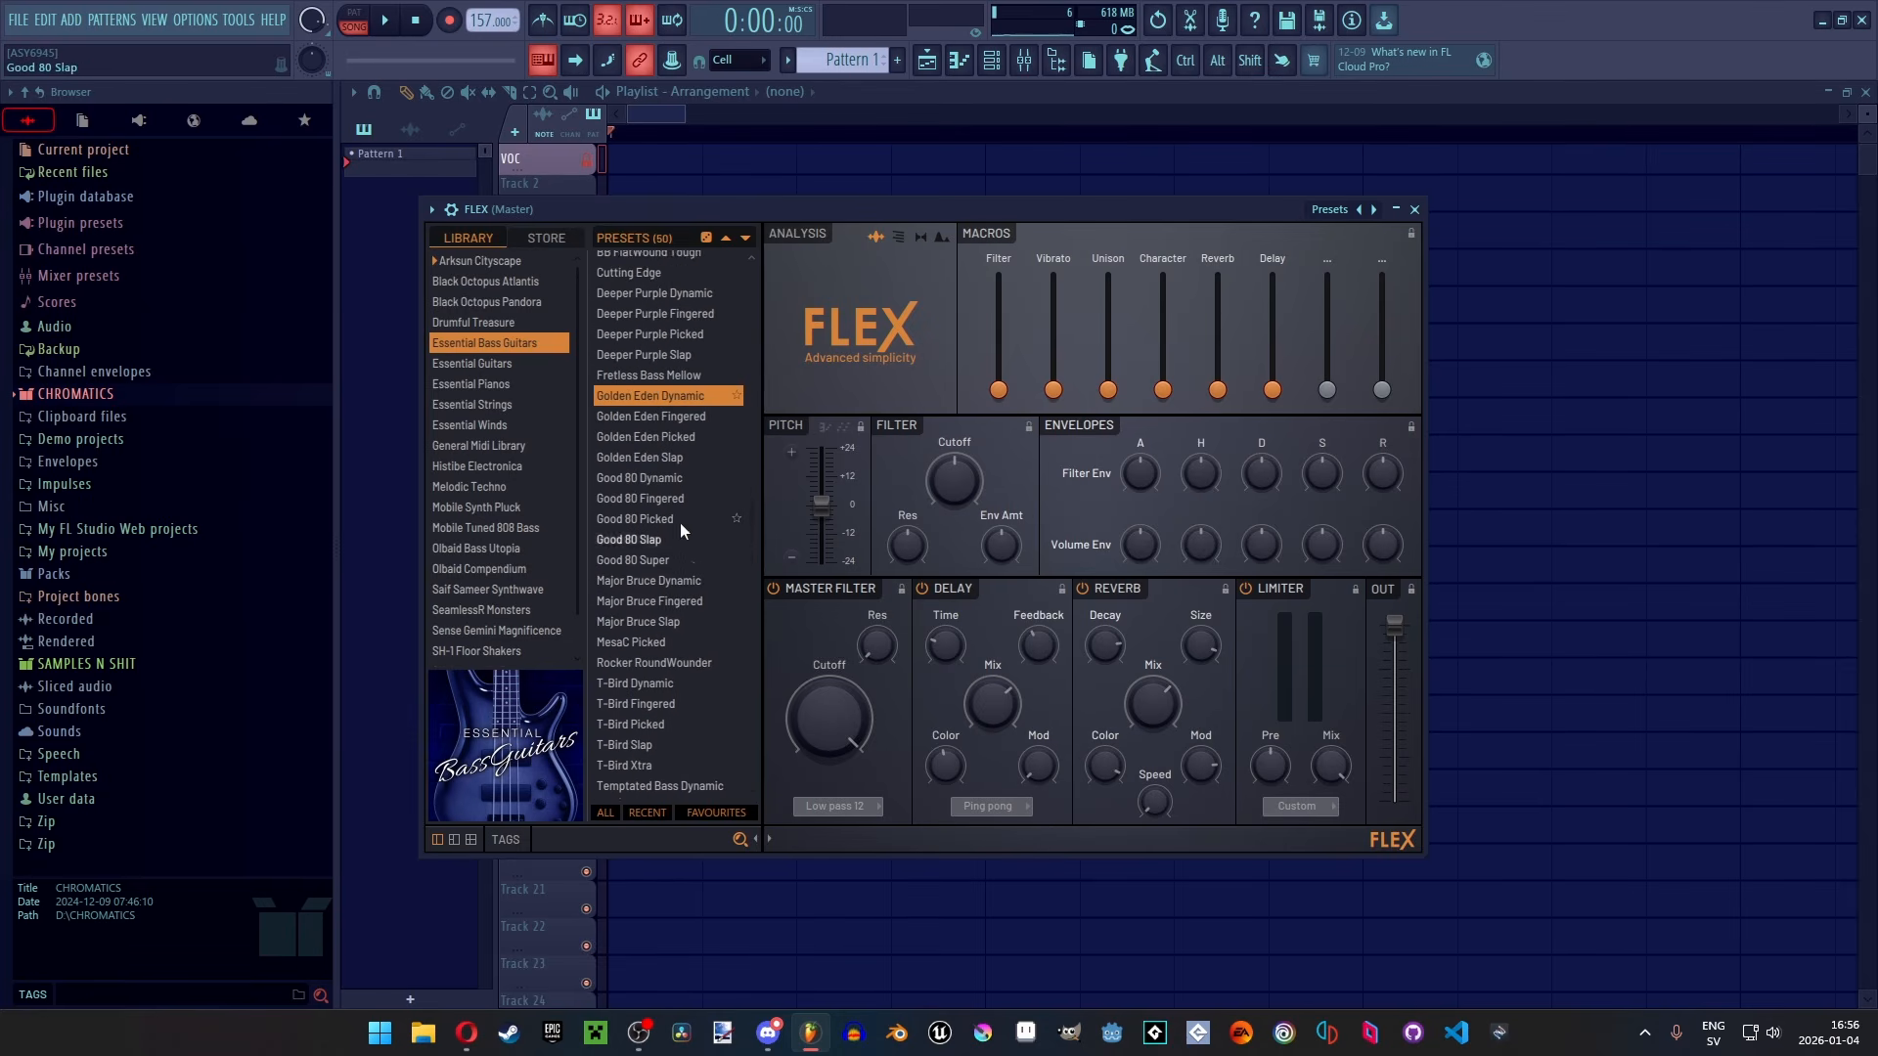
{"action": "scroll", "coordinate": [682, 525], "scroll_direction": "up", "scroll_amount": 2}
{"action": "scroll", "coordinate": [691, 514], "scroll_direction": "down", "scroll_amount": 6}
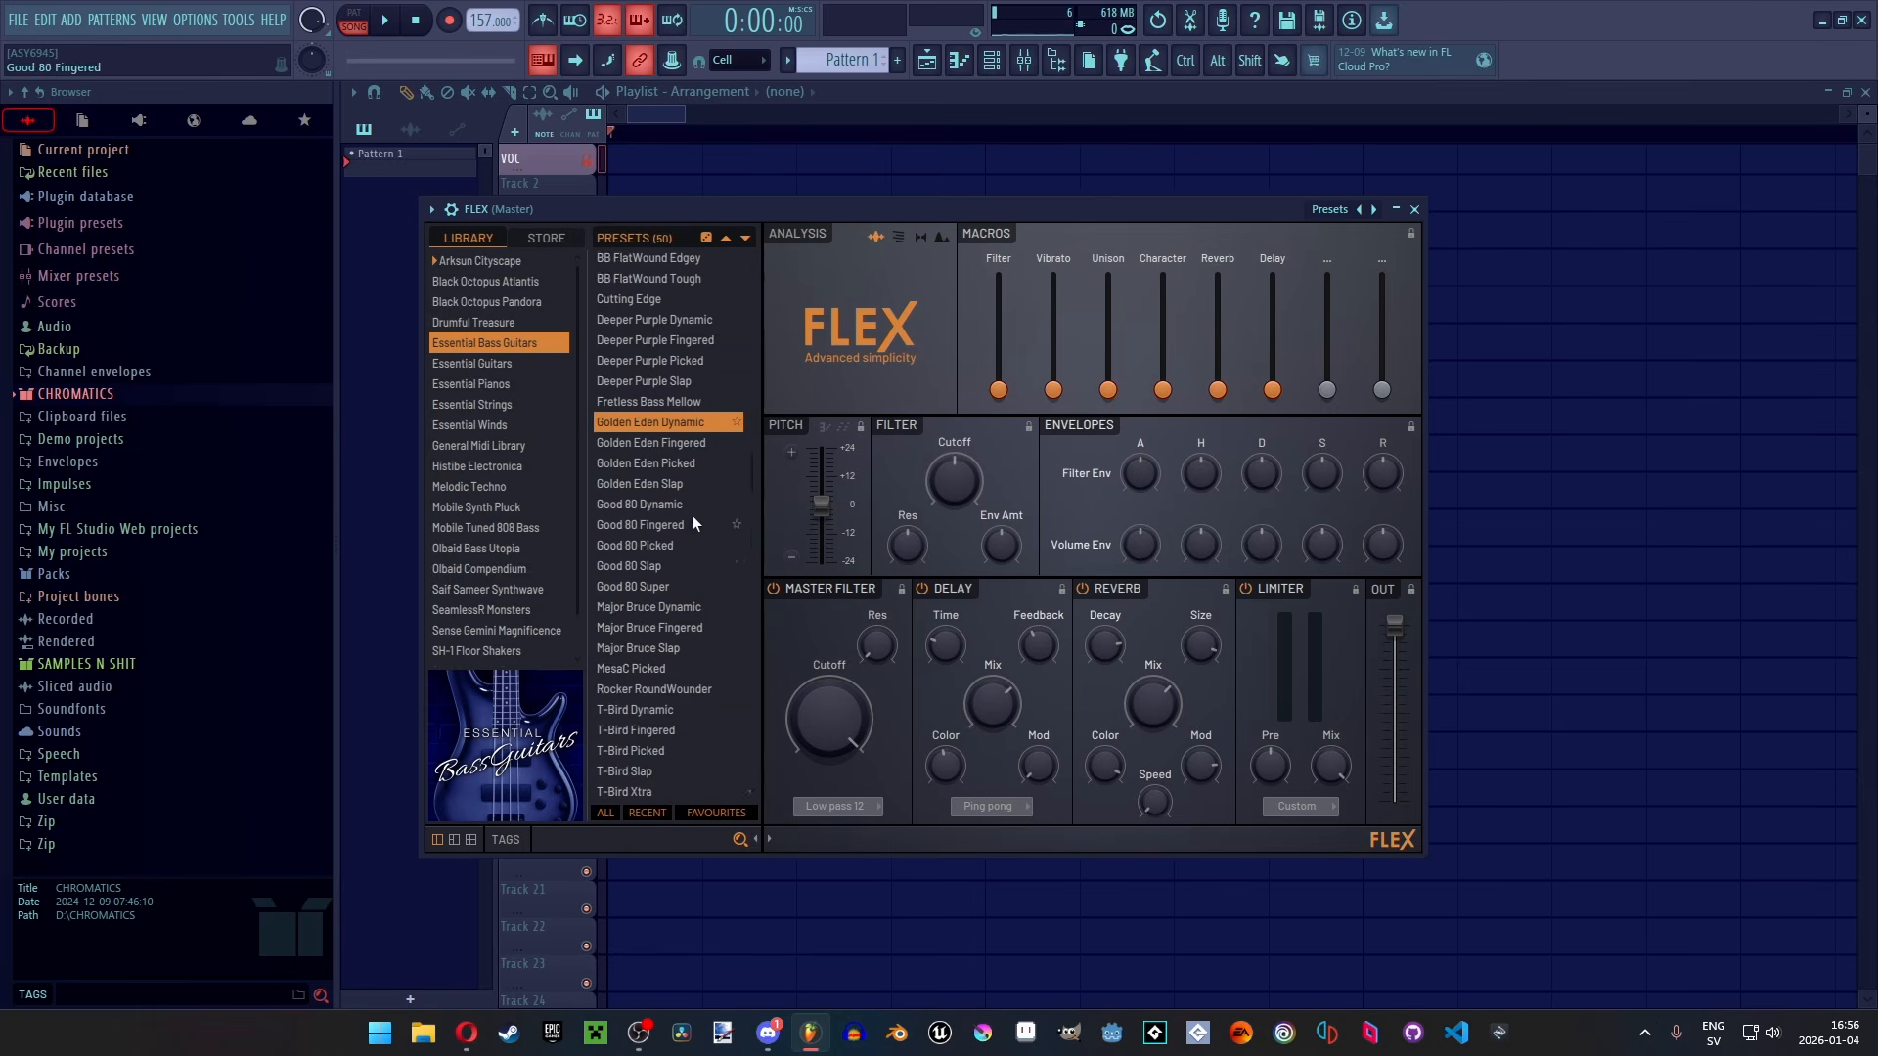
{"action": "left_click", "coordinate": [661, 501]}
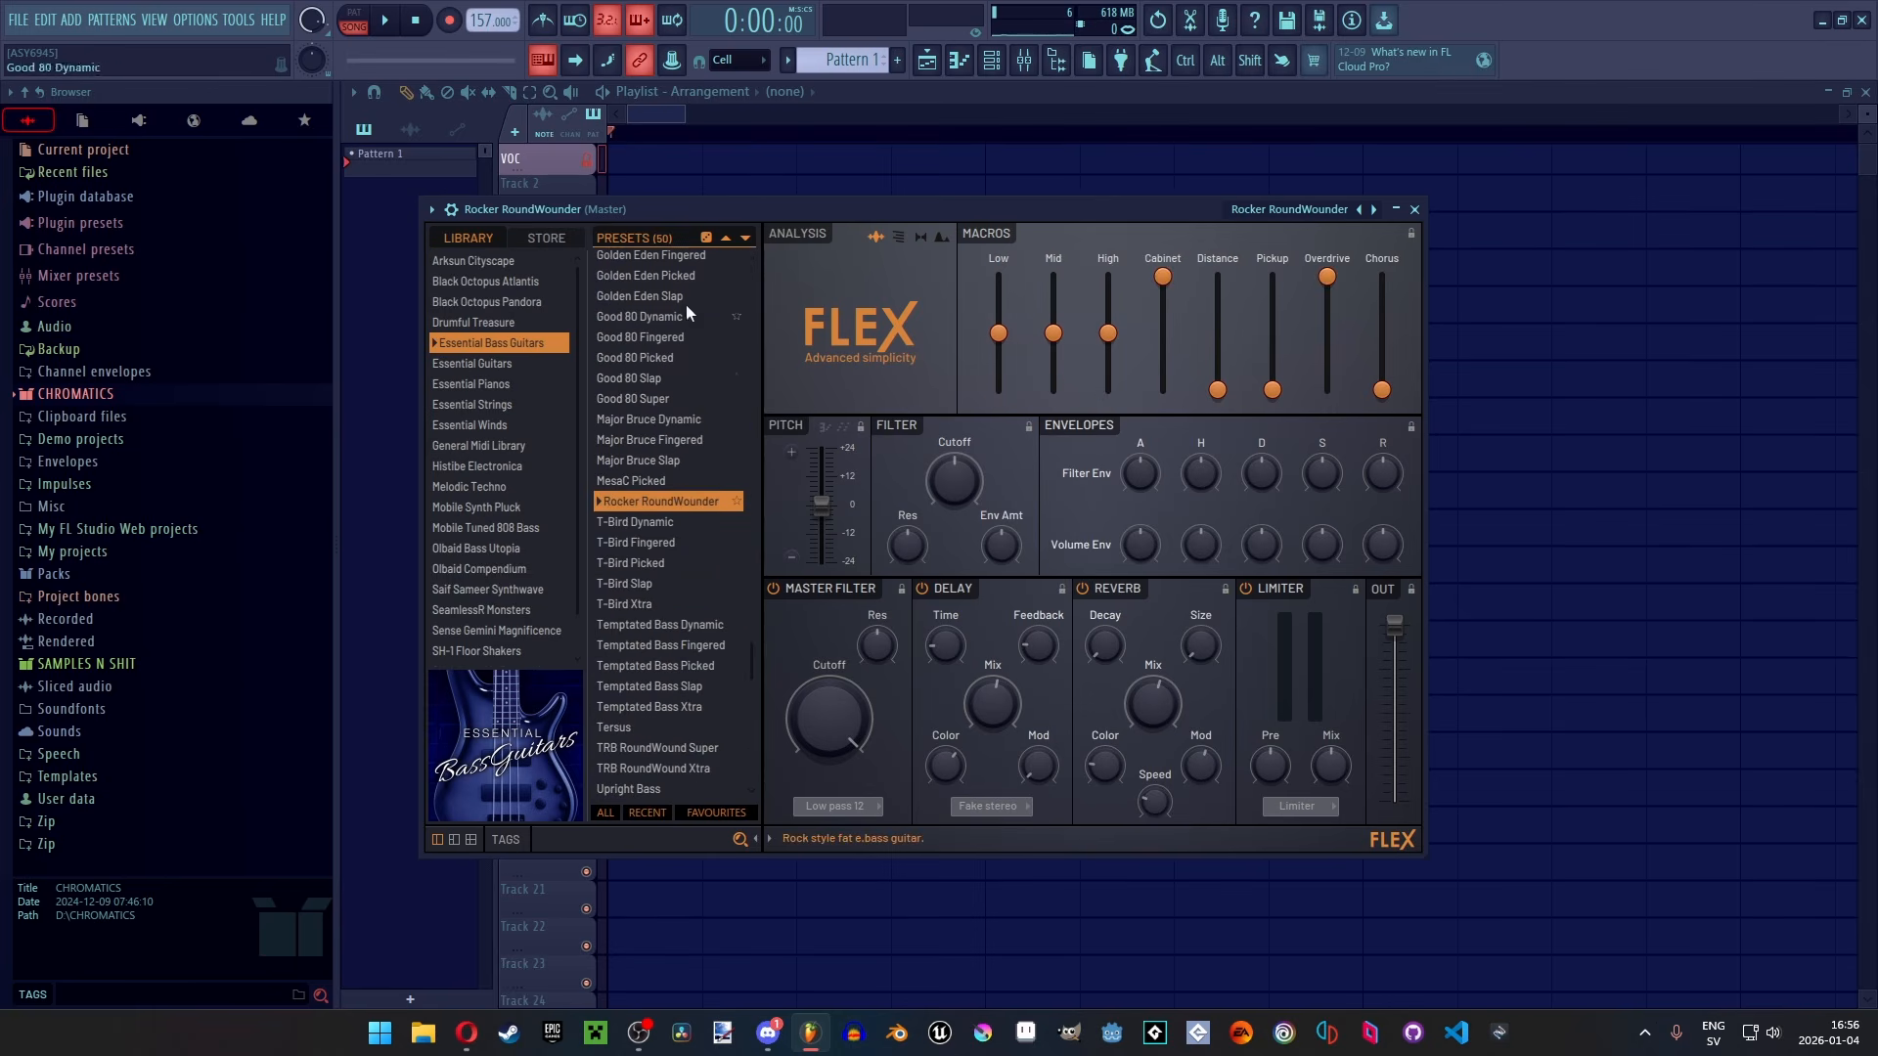
{"action": "left_click", "coordinate": [706, 274]}
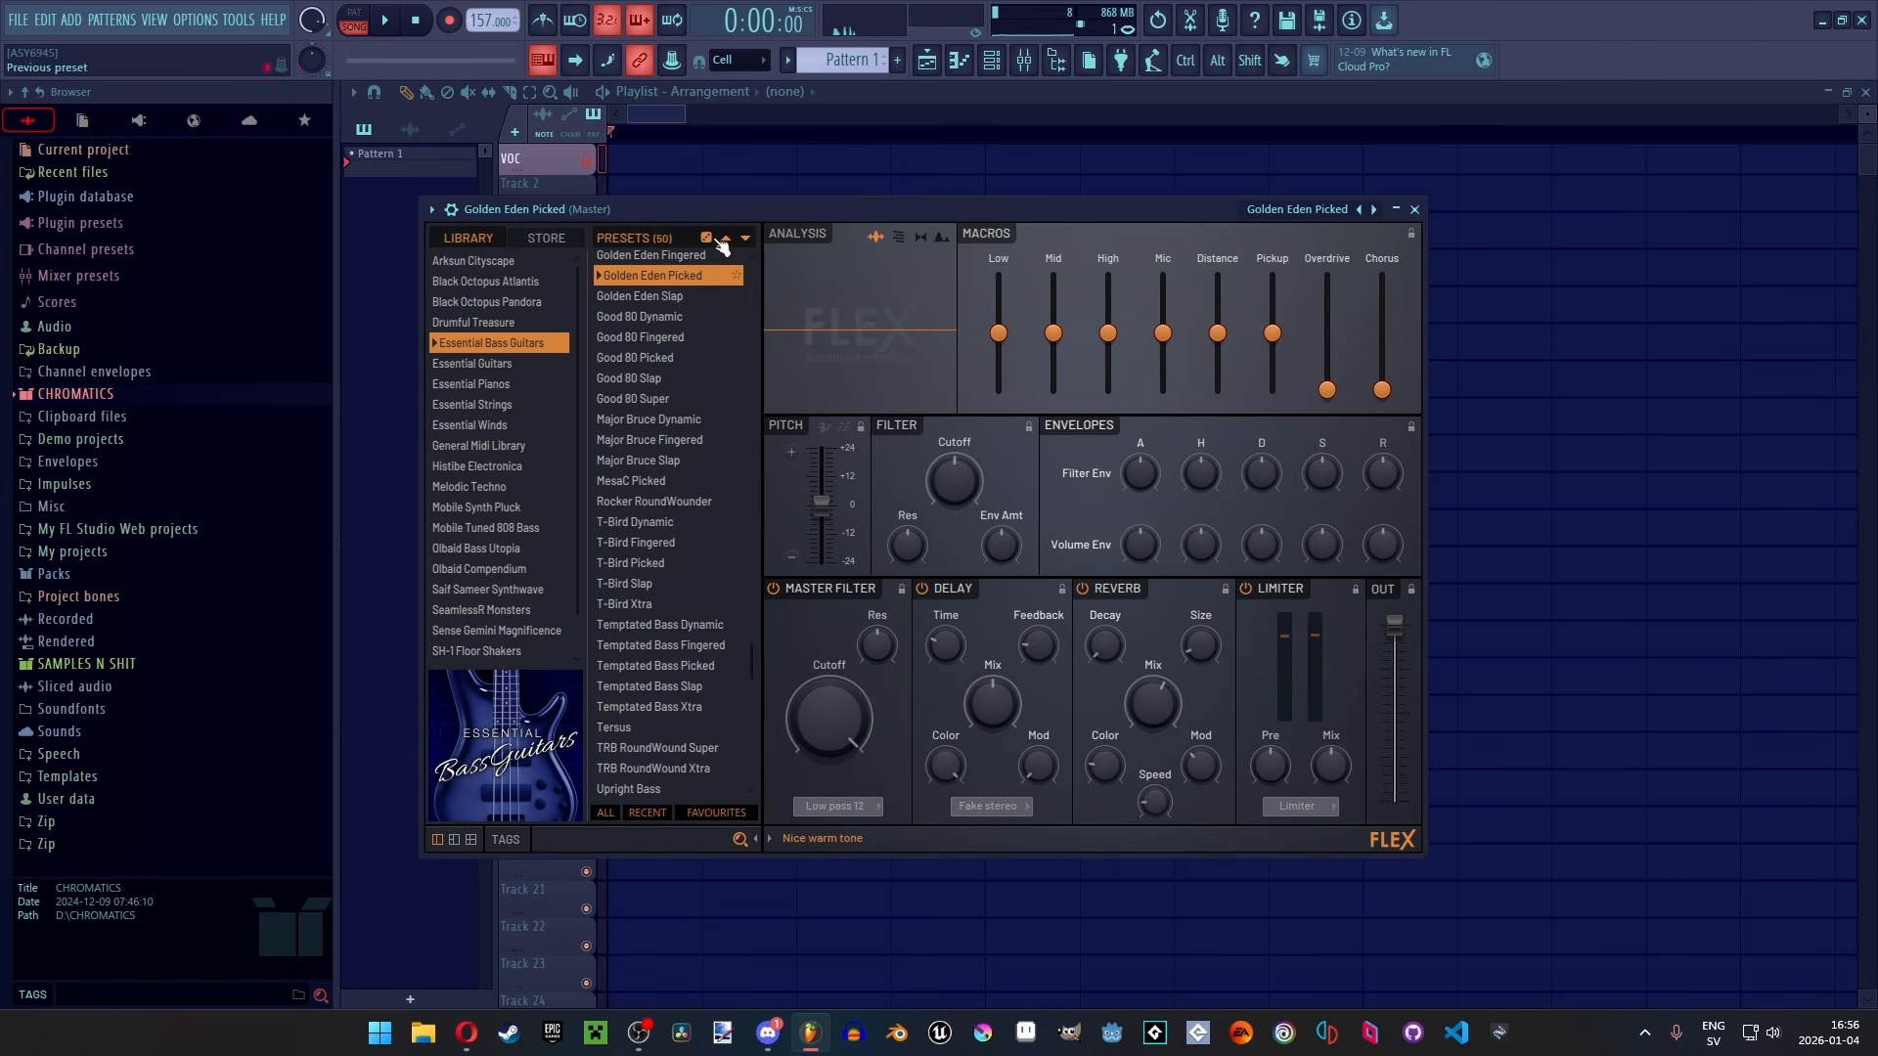
Load the Upright Bass preset in FLEX, play a test note and close the plugin
{"action": "scroll", "coordinate": [673, 673], "scroll_direction": "down", "scroll_amount": 2}
{"action": "left_click", "coordinate": [673, 686]}
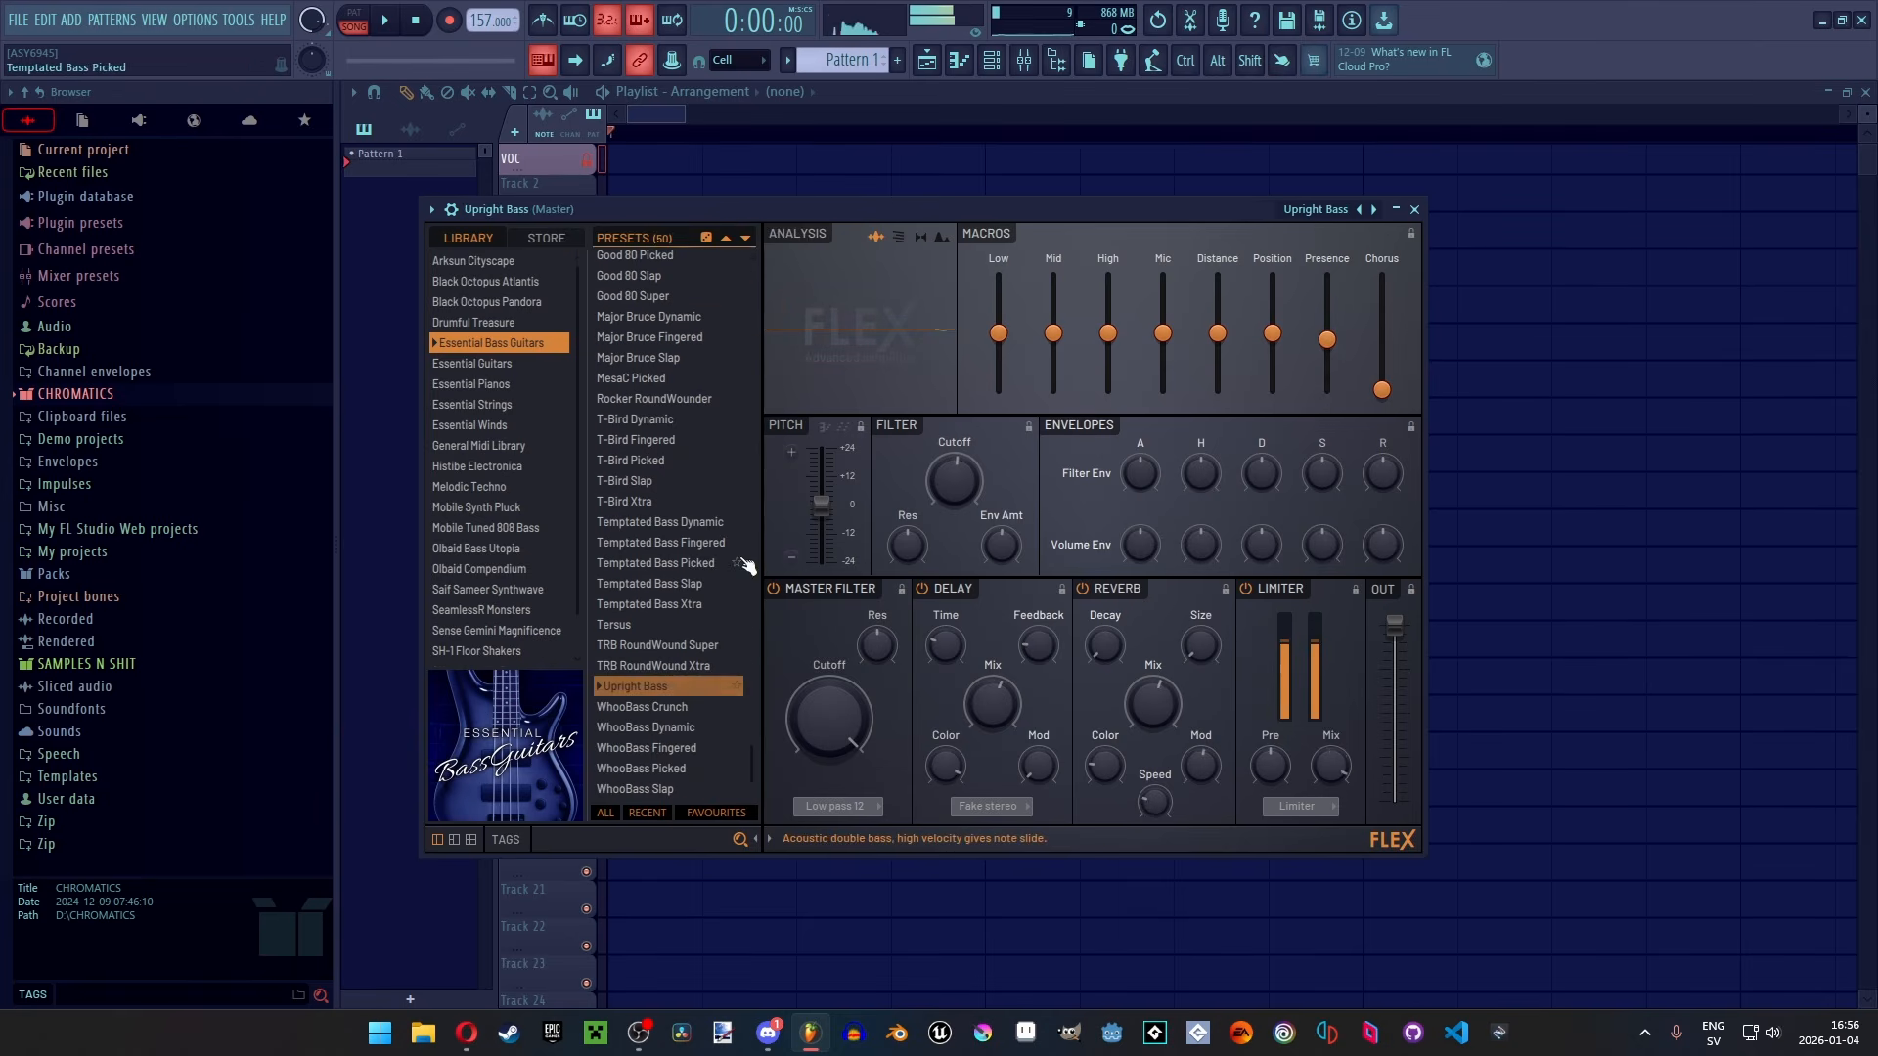
{"action": "key", "text": "c"}
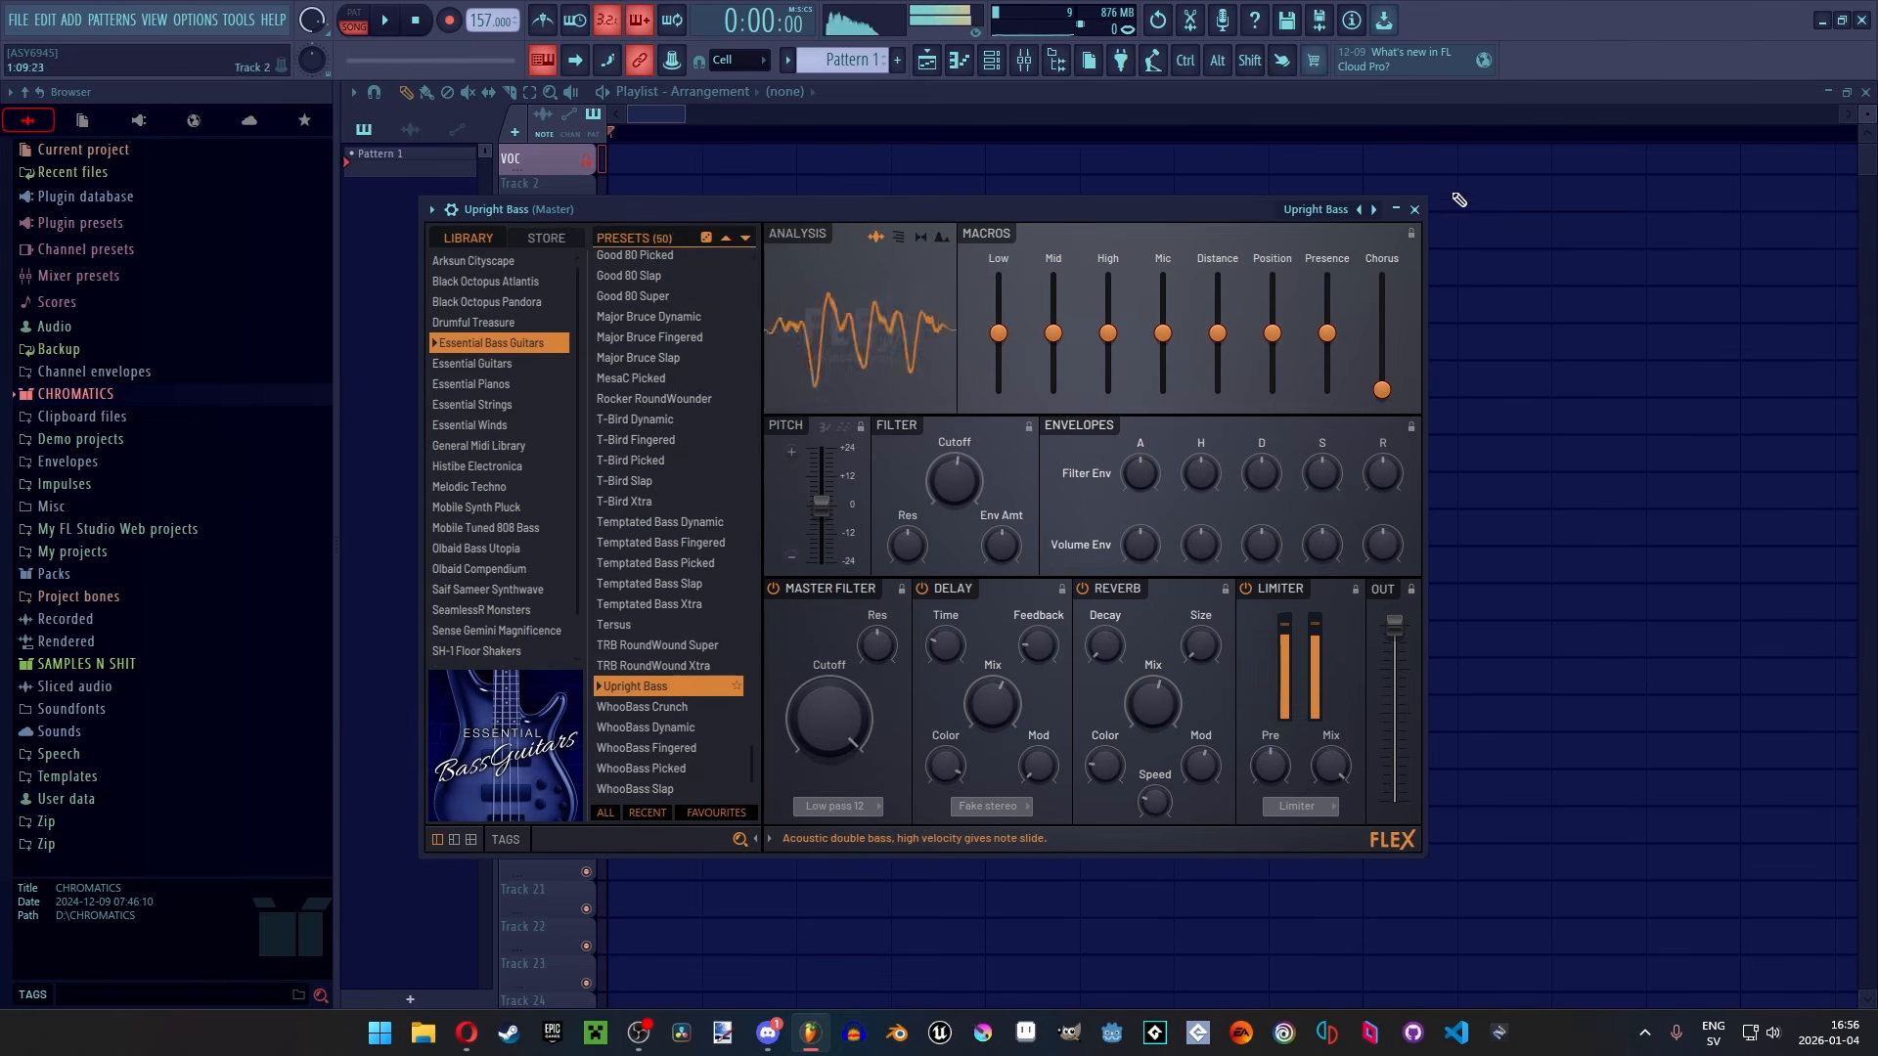
{"action": "left_click", "coordinate": [1415, 210]}
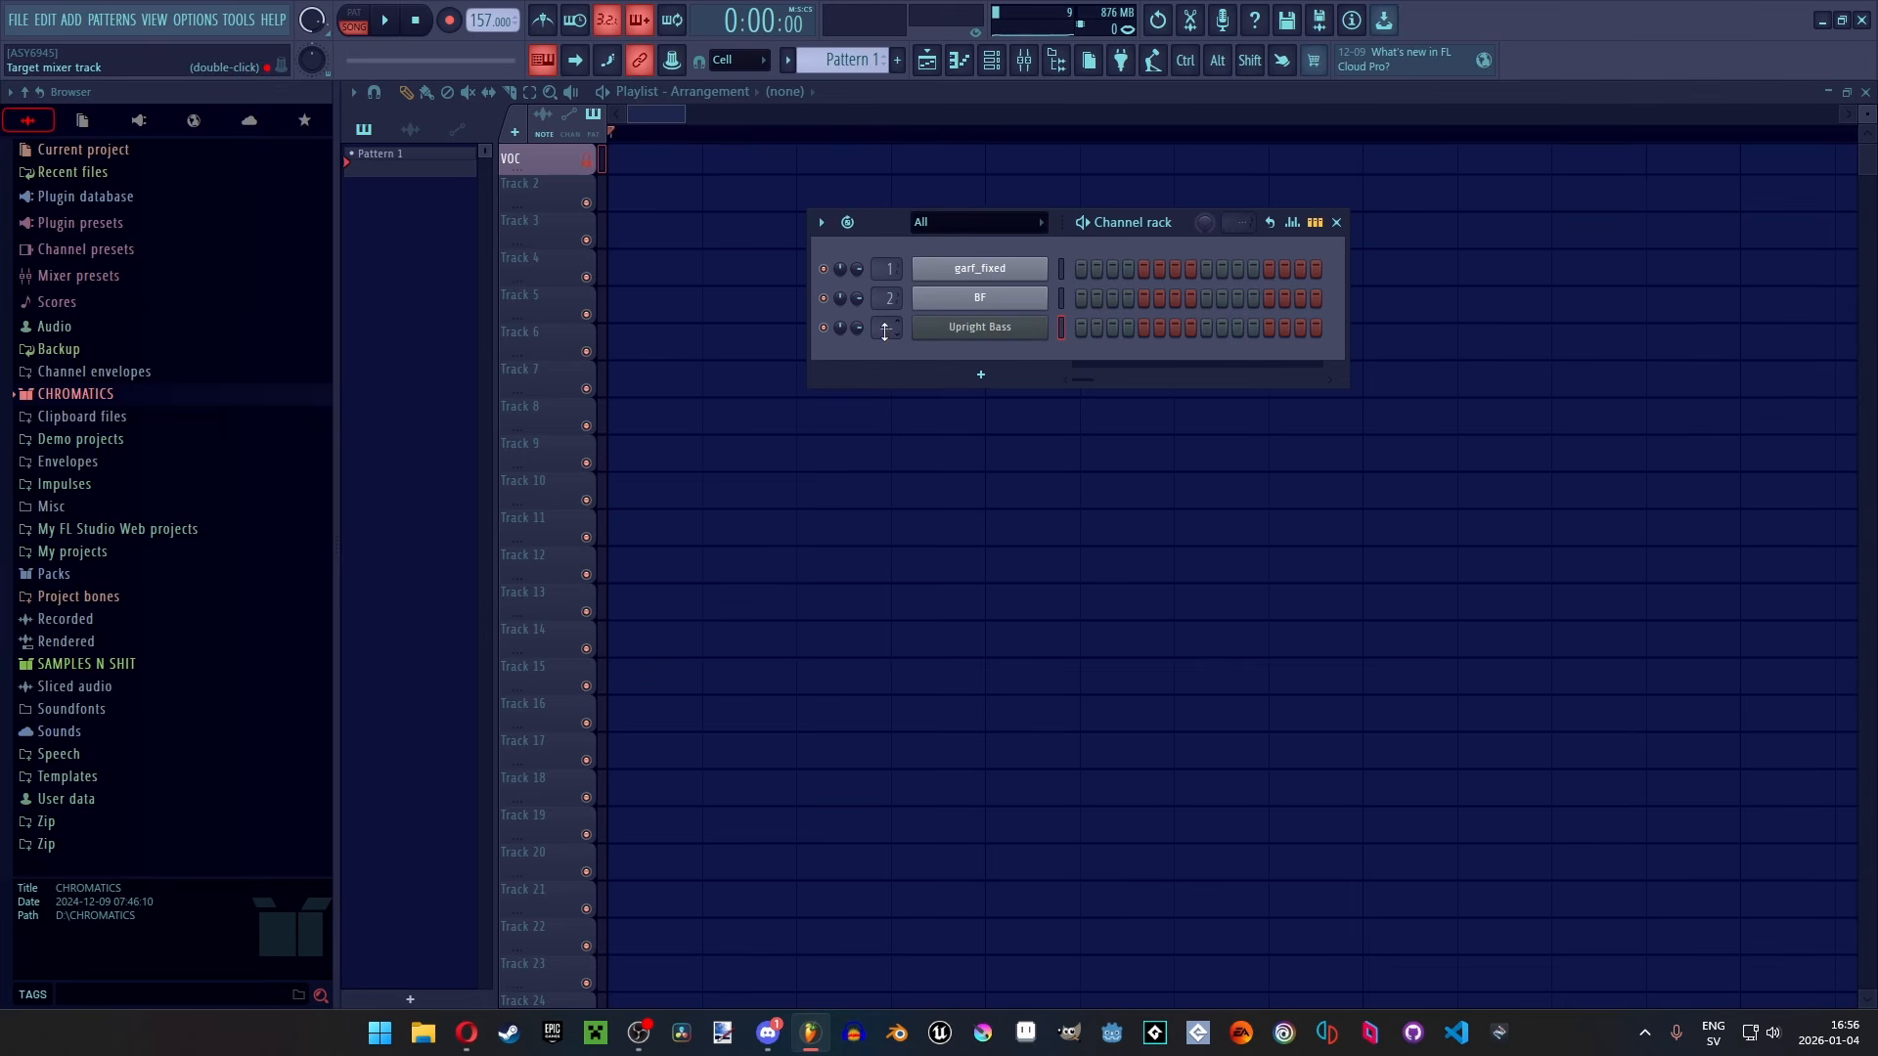
Load the saved bass mixer track state onto Insert 3
{"action": "left_click", "coordinate": [1025, 62]}
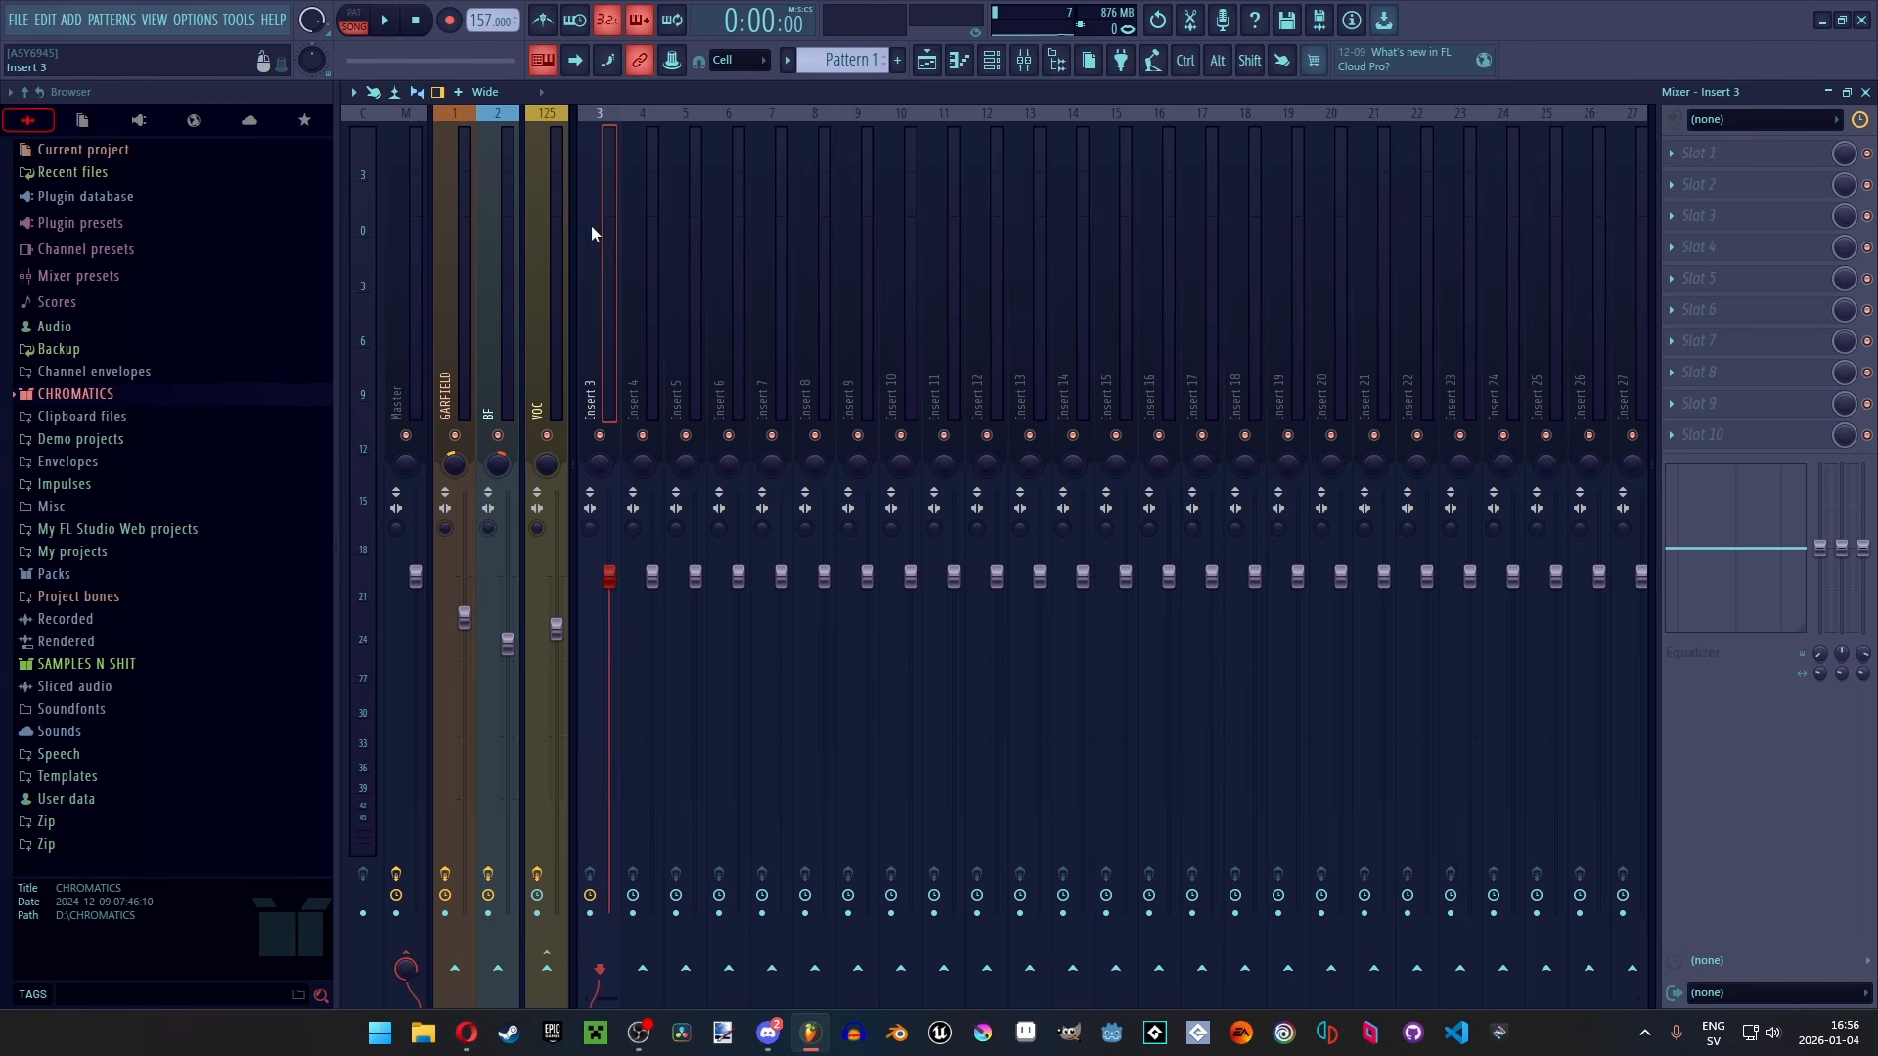
{"action": "left_click", "coordinate": [631, 236]}
{"action": "left_click", "coordinate": [617, 228]}
{"action": "left_click", "coordinate": [354, 93]}
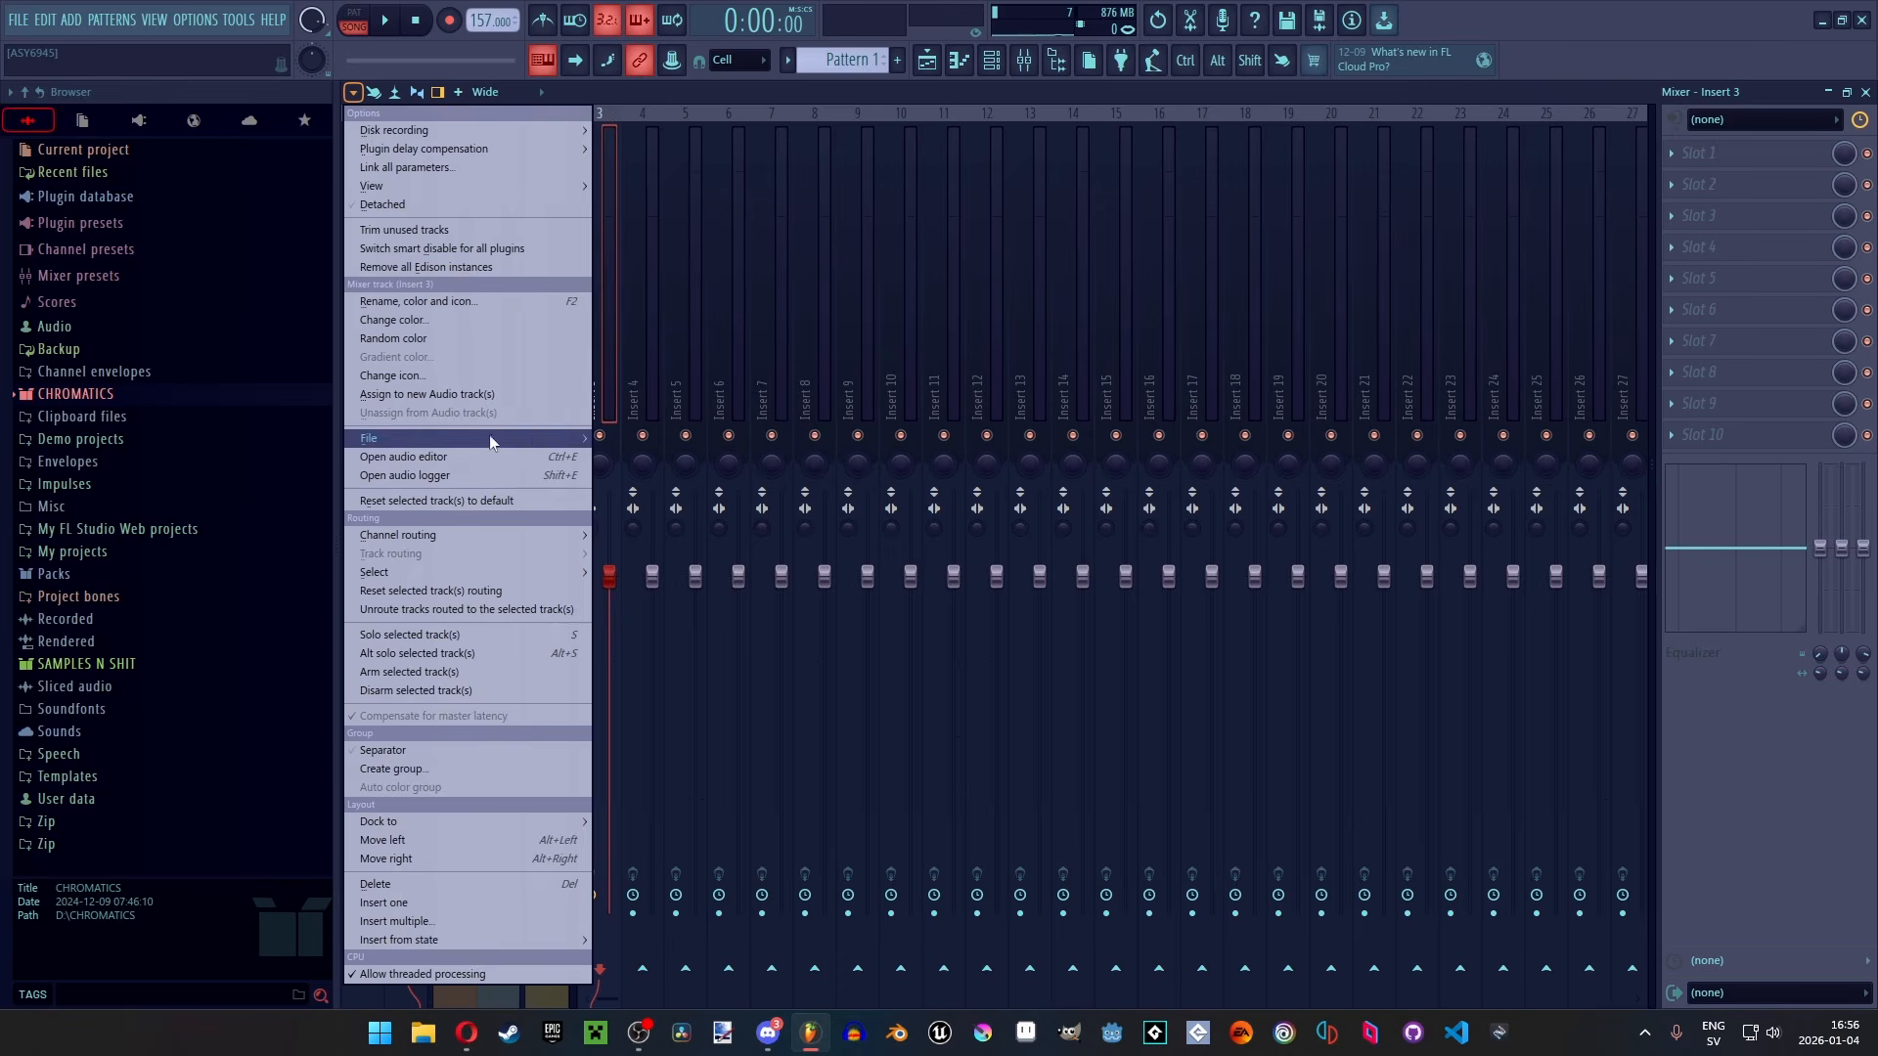
{"action": "mouse_move", "coordinate": [489, 434]}
{"action": "left_click", "coordinate": [625, 248]}
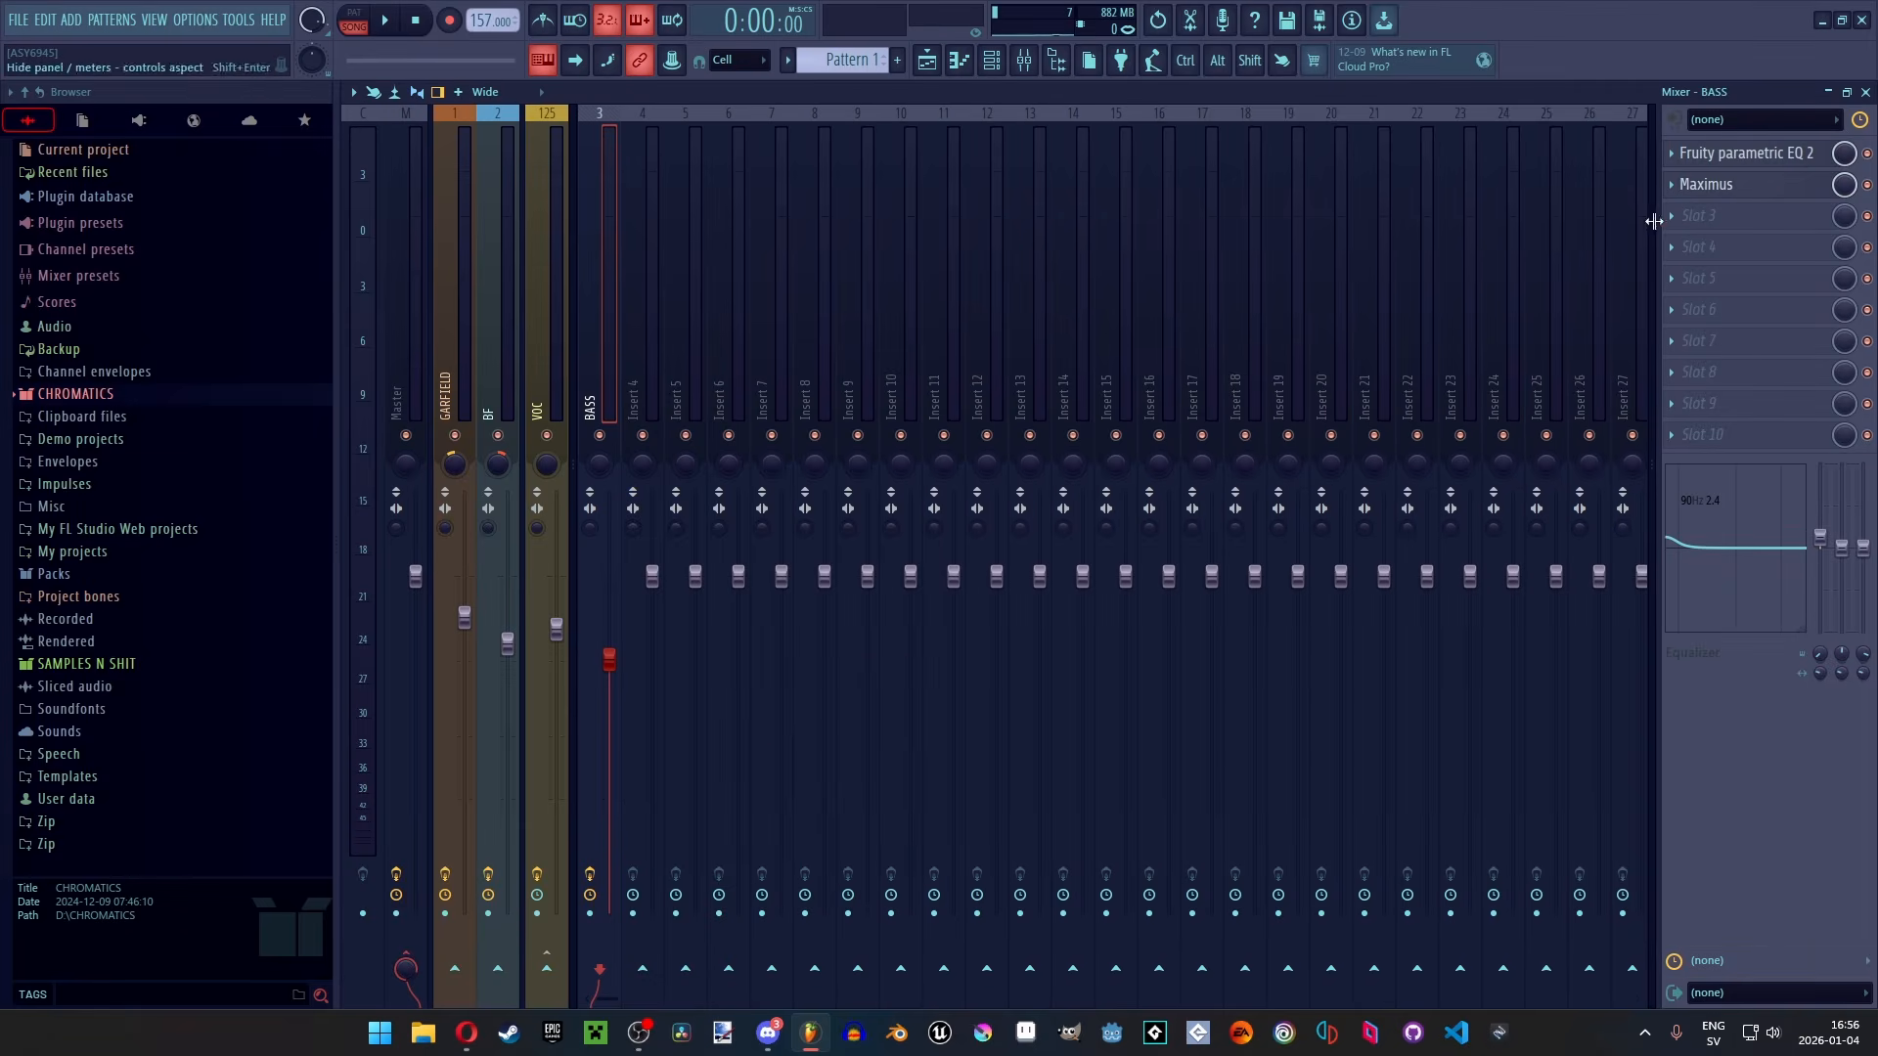
Examine the Fruity Parametric EQ 2 curve and the Maximus settings on the BASS mixer track
{"action": "left_click", "coordinate": [1751, 154]}
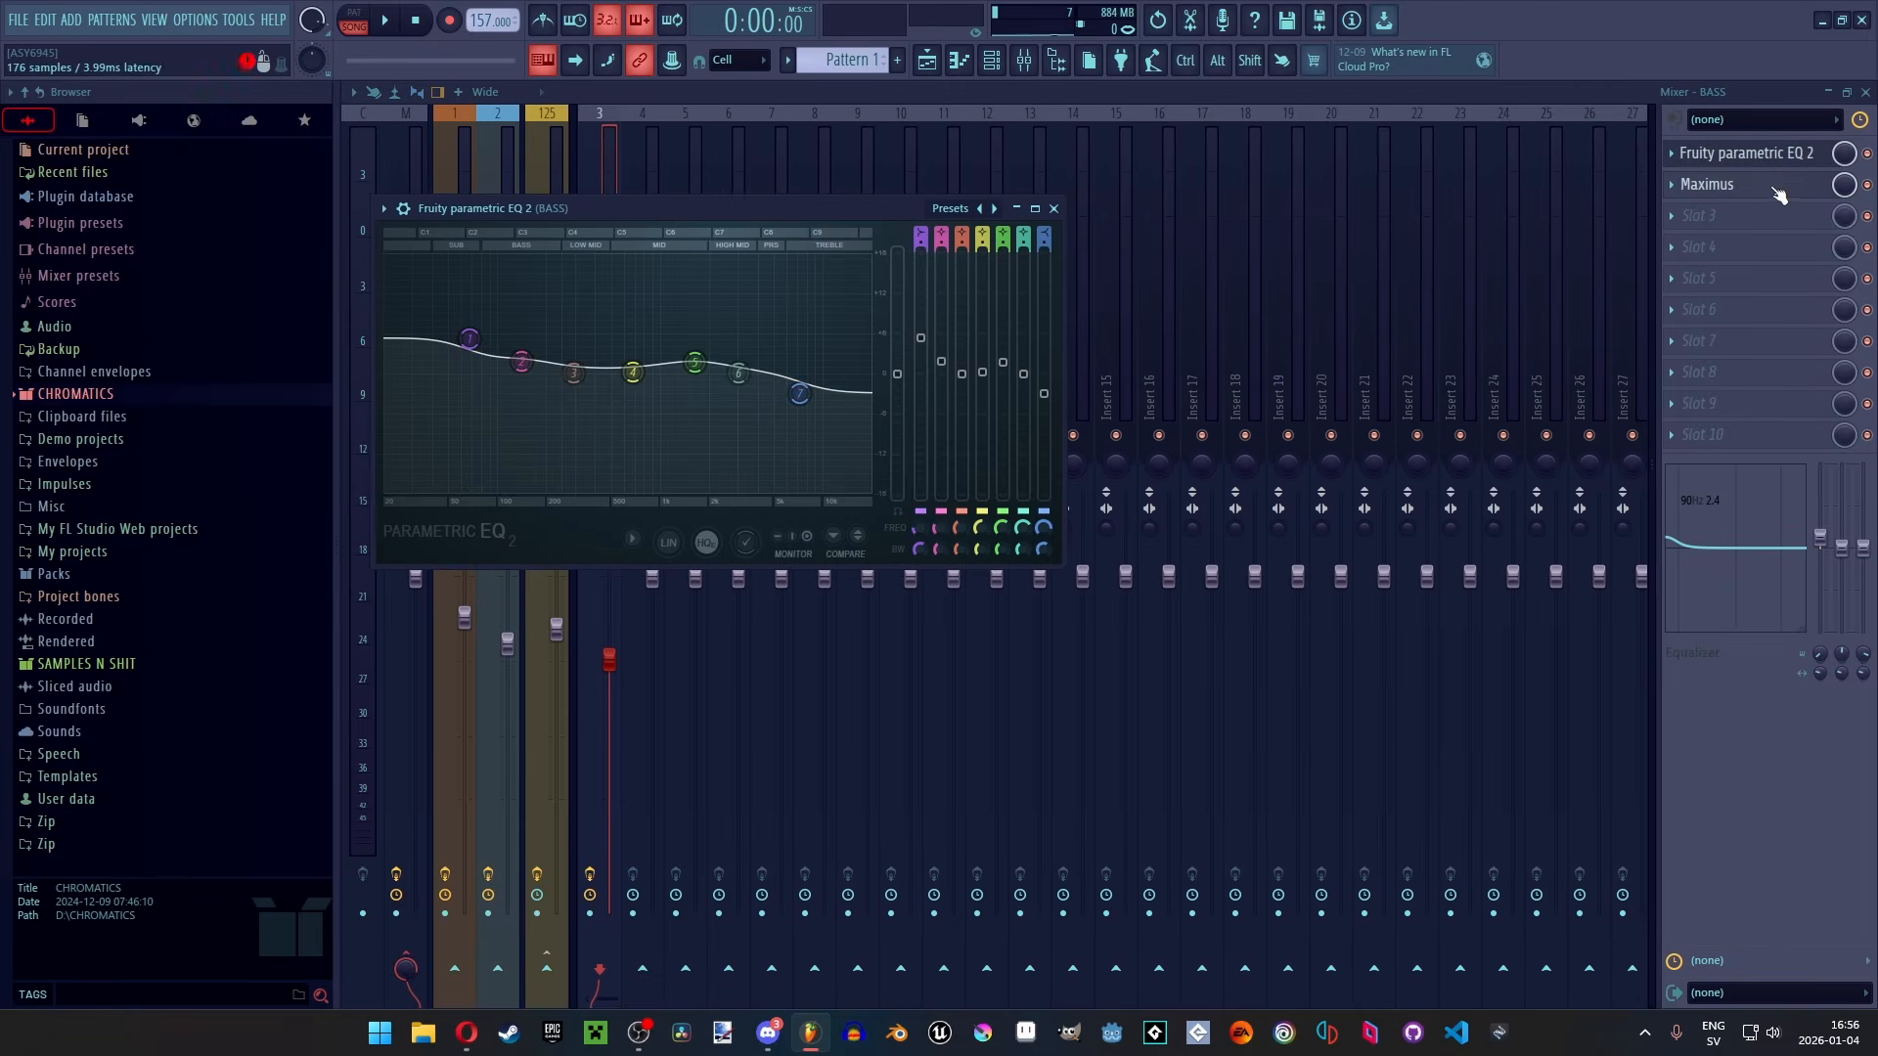
{"action": "left_click", "coordinate": [1760, 184]}
{"action": "key", "text": "Escape"}
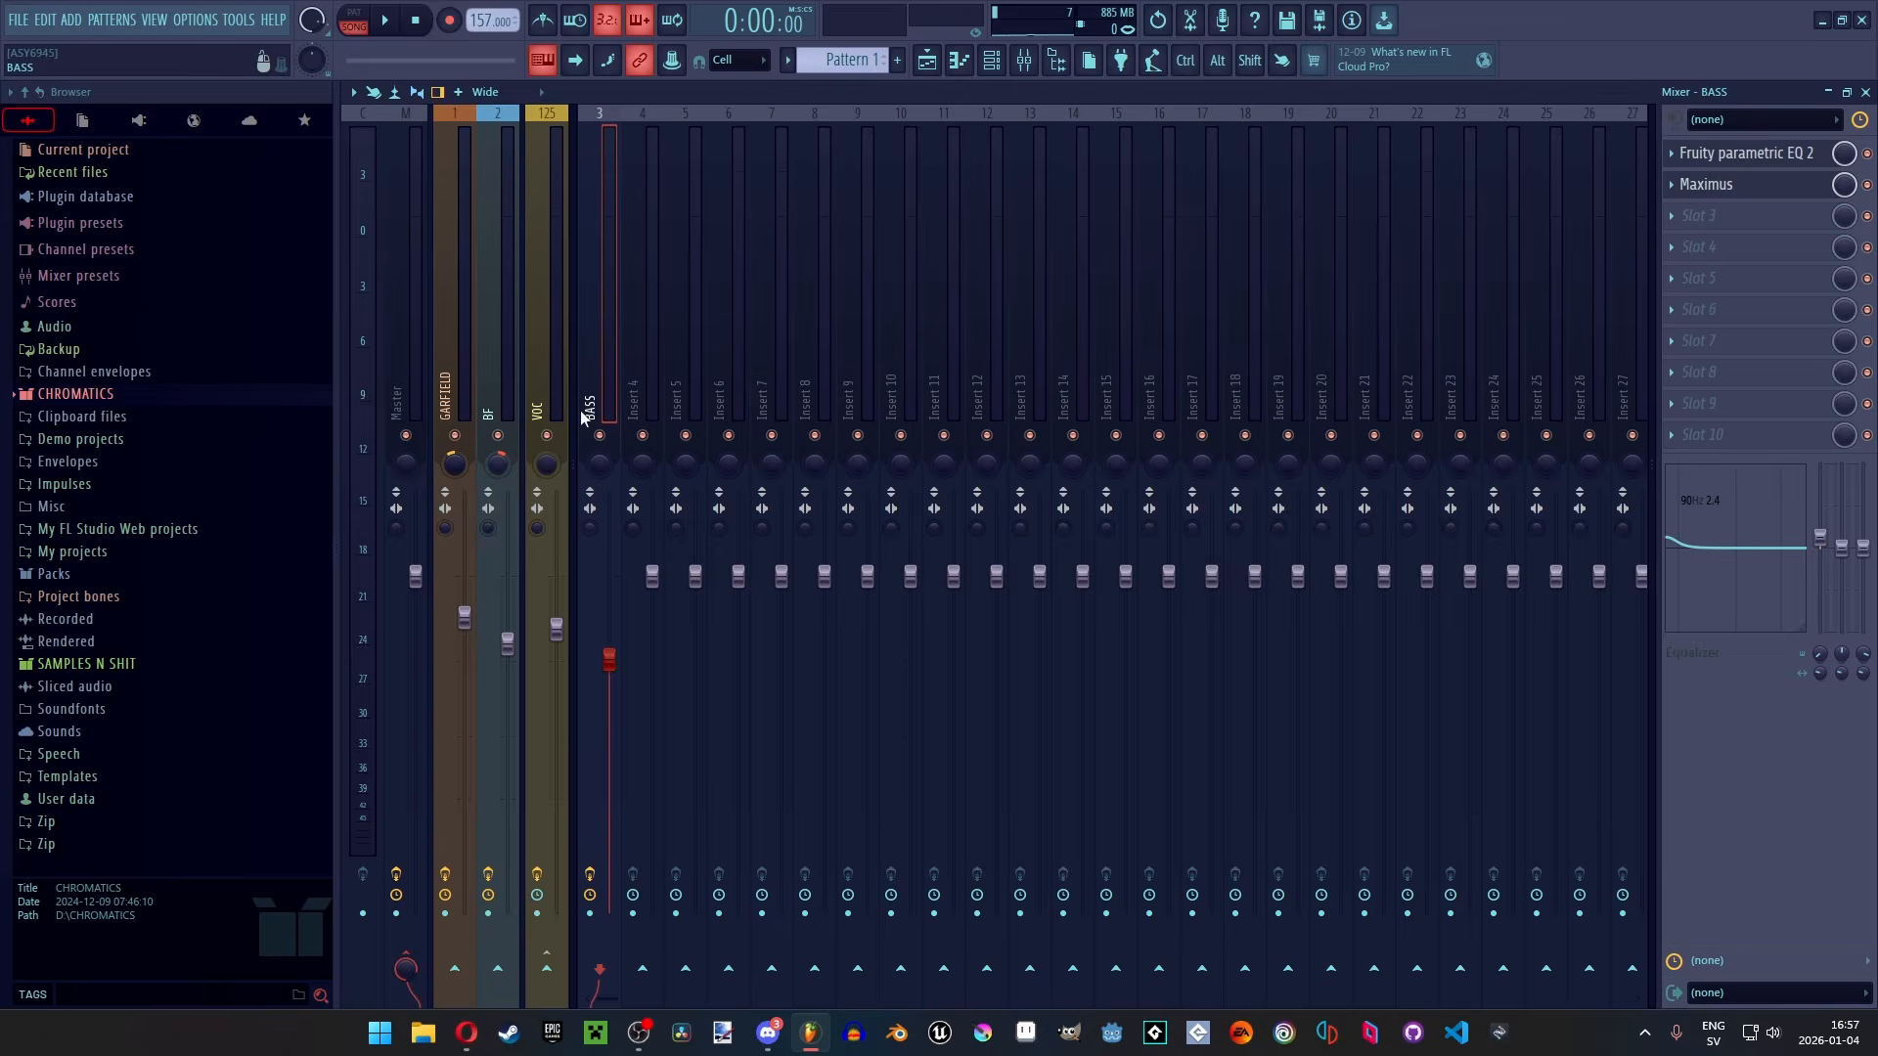
Rename the BASS mixer track to lowercase "bass"
{"action": "right_click", "coordinate": [618, 107]}
{"action": "left_click", "coordinate": [650, 142]}
{"action": "type", "text": "bi"}
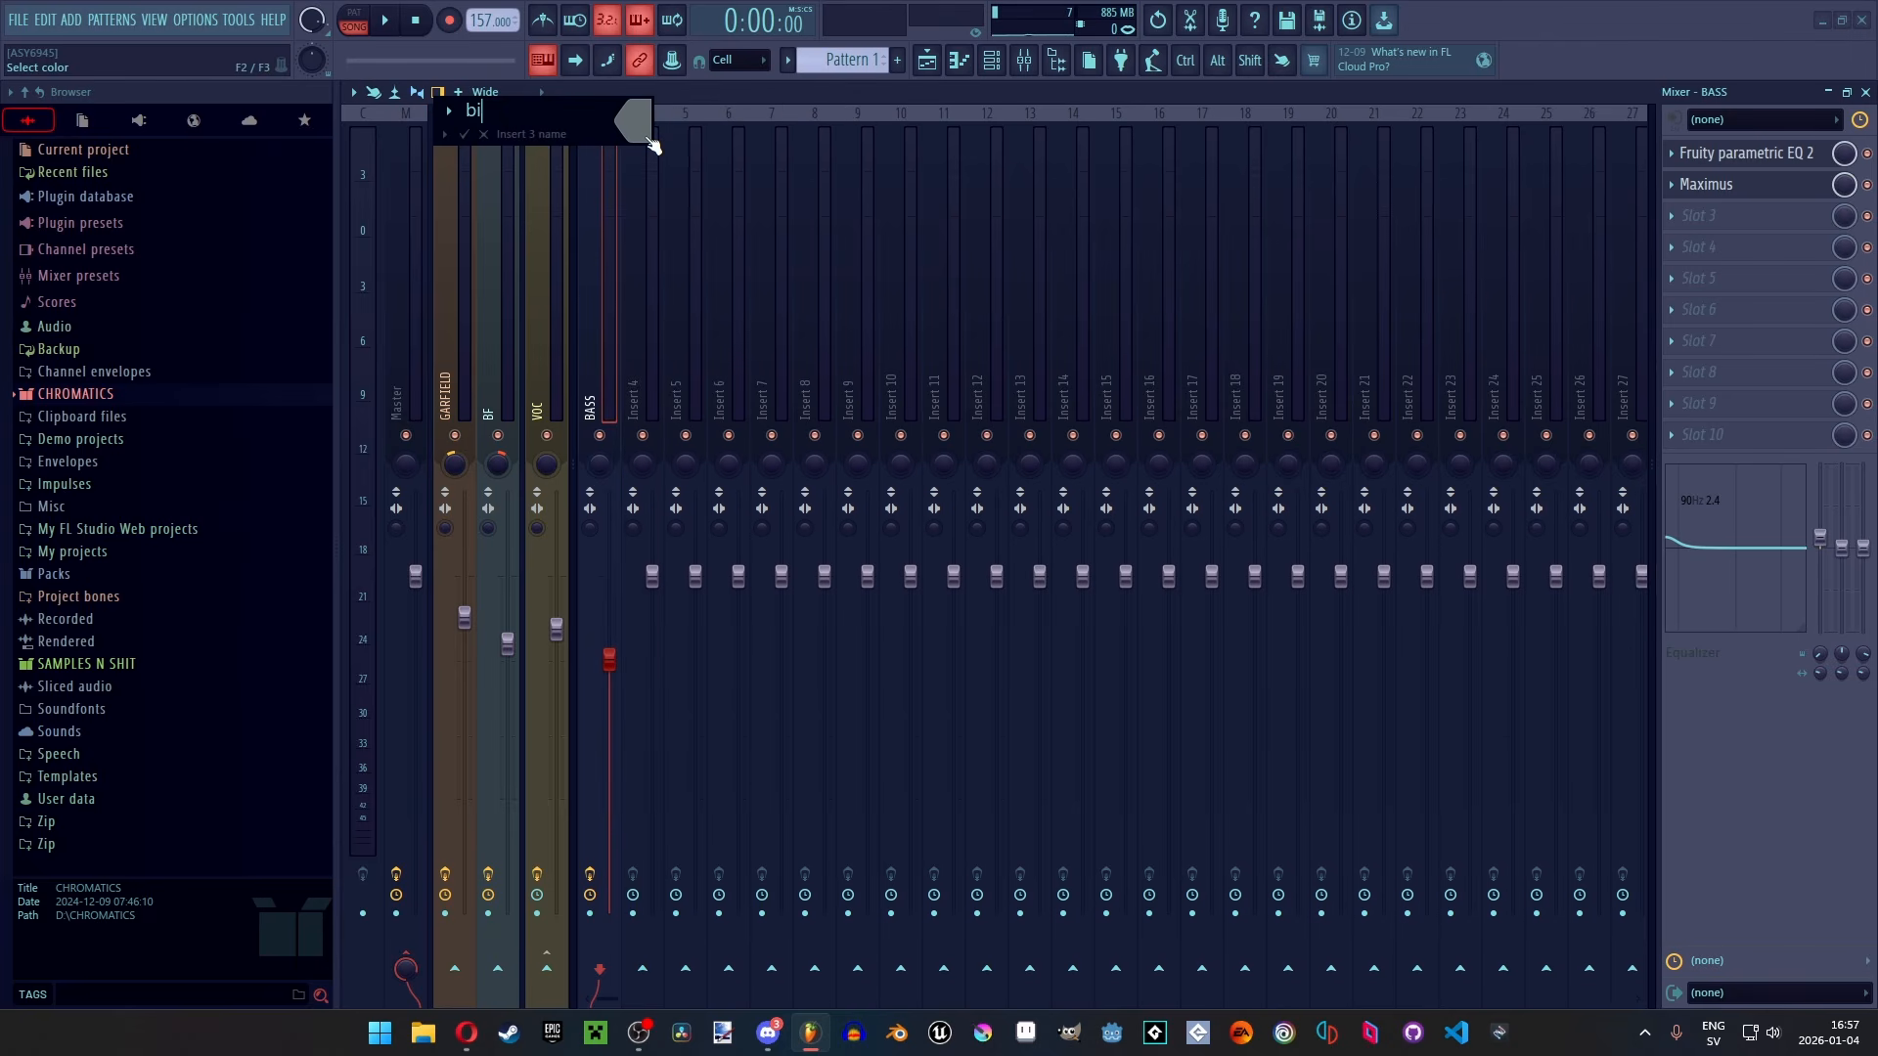
{"action": "type", "text": "s"}
{"action": "key", "text": "Return"}
{"action": "right_click", "coordinate": [622, 108]}
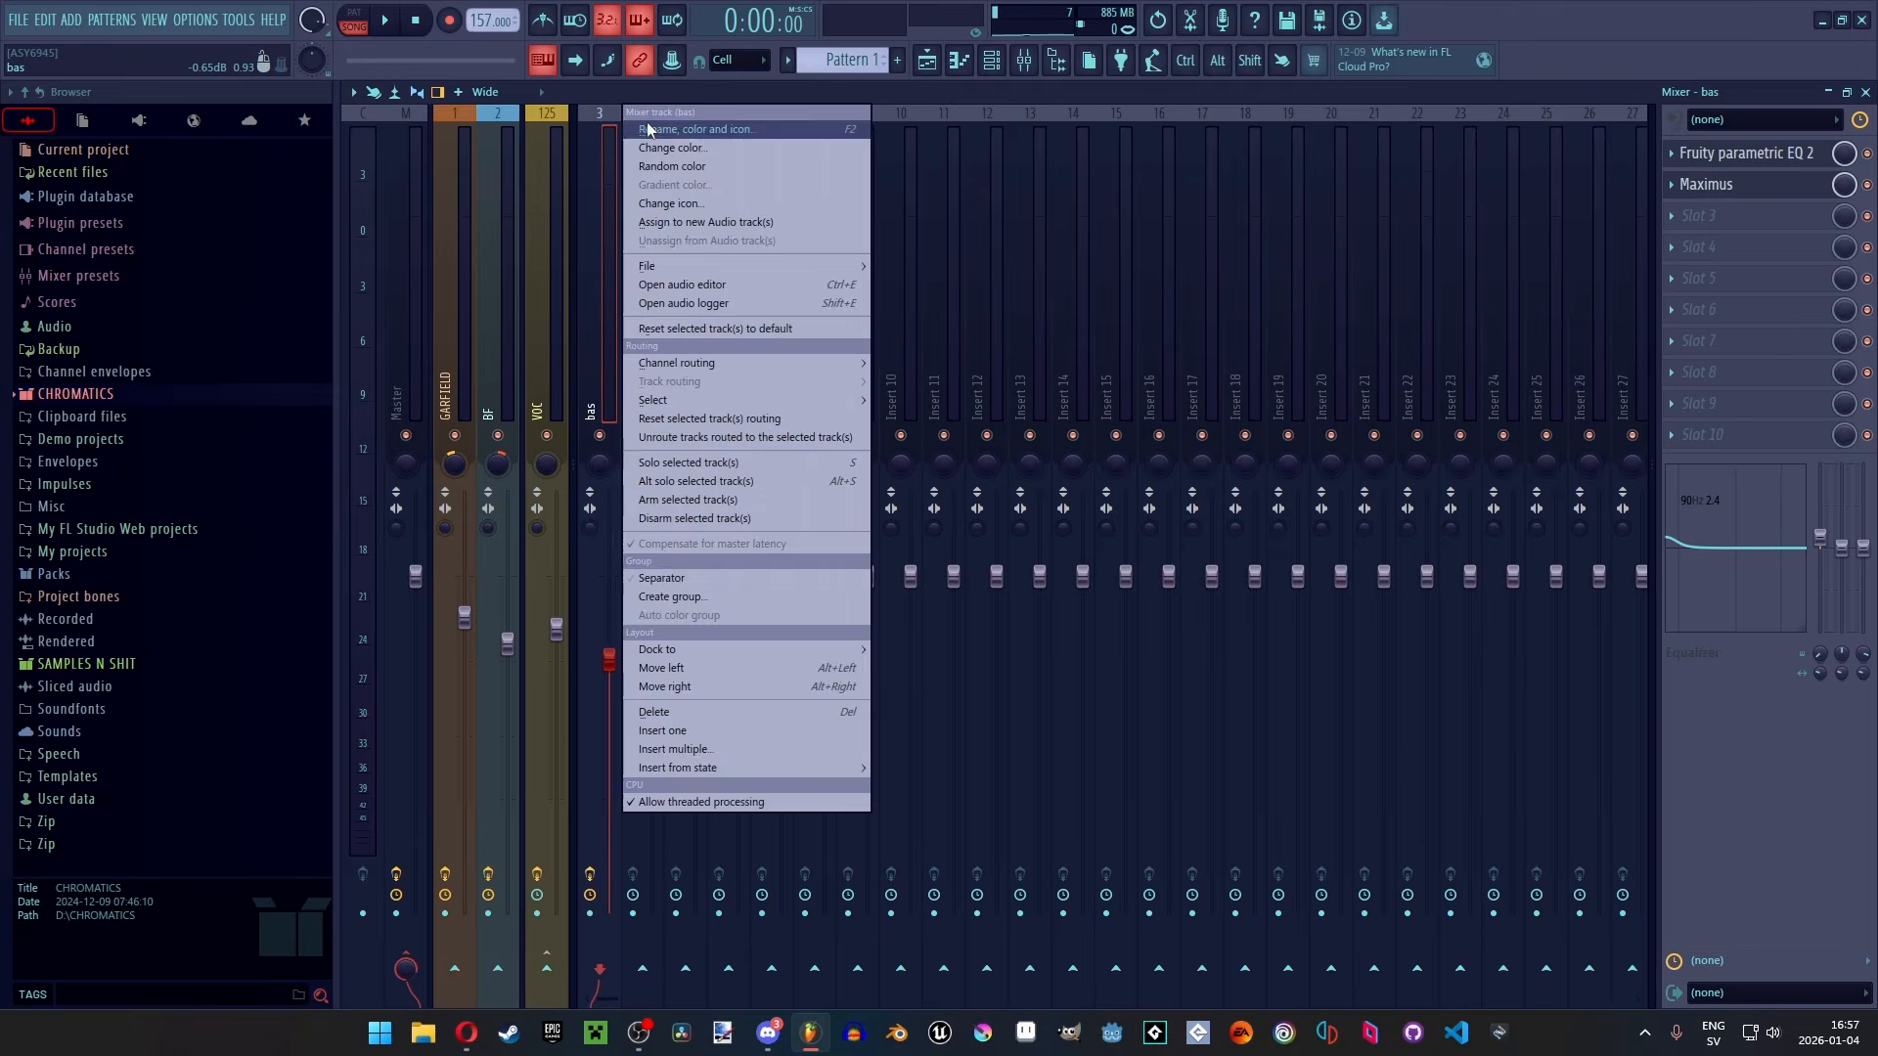
{"action": "left_click", "coordinate": [652, 137]}
{"action": "key", "text": "Return"}
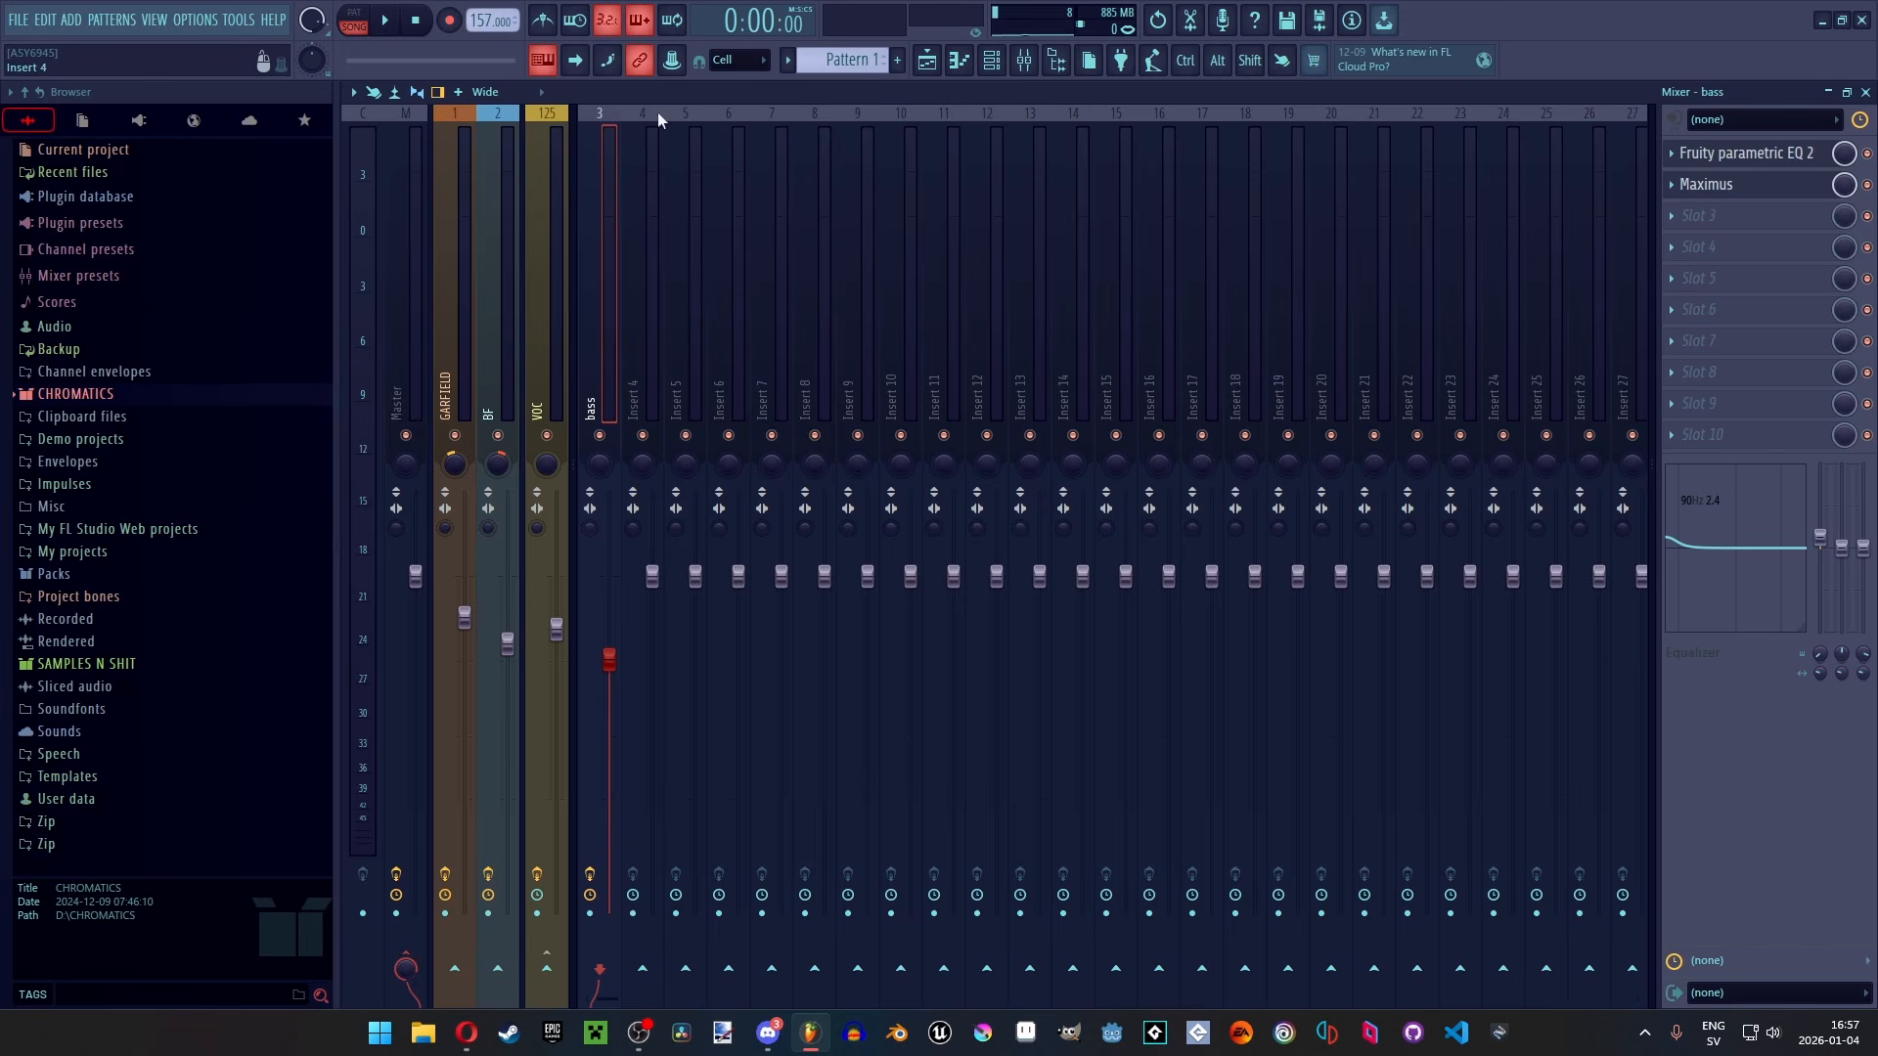
Rename Track 2 in the playlist to "bass"
{"action": "left_click", "coordinate": [926, 60]}
{"action": "scroll", "coordinate": [420, 311], "scroll_direction": "up", "scroll_amount": 2}
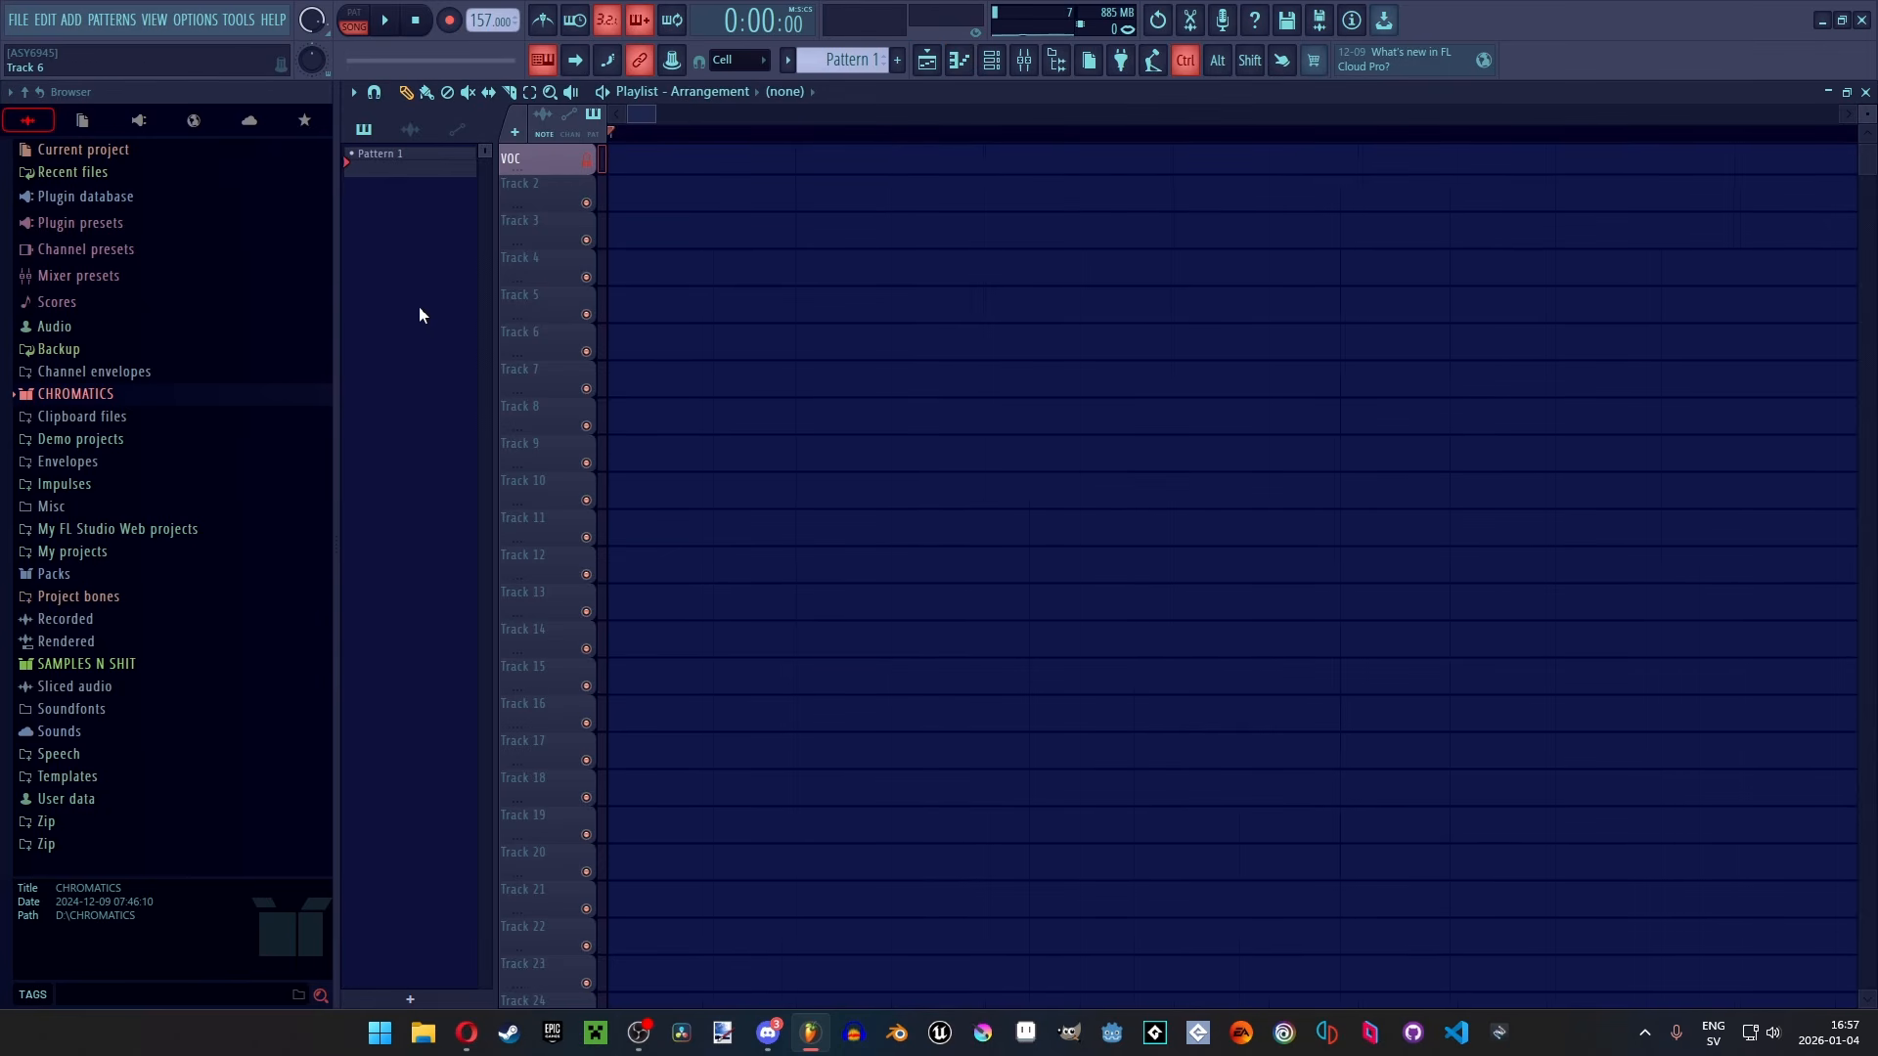
{"action": "right_click", "coordinate": [538, 186]}
{"action": "left_click", "coordinate": [555, 191]}
{"action": "type", "text": "bass"}
{"action": "key", "text": "Return"}
Place Pattern 1 at bar 1 of the bass playlist track and open its piano roll with an enlarged note area
{"action": "left_click_drag", "start_coordinate": [460, 174], "coordinate": [671, 188]}
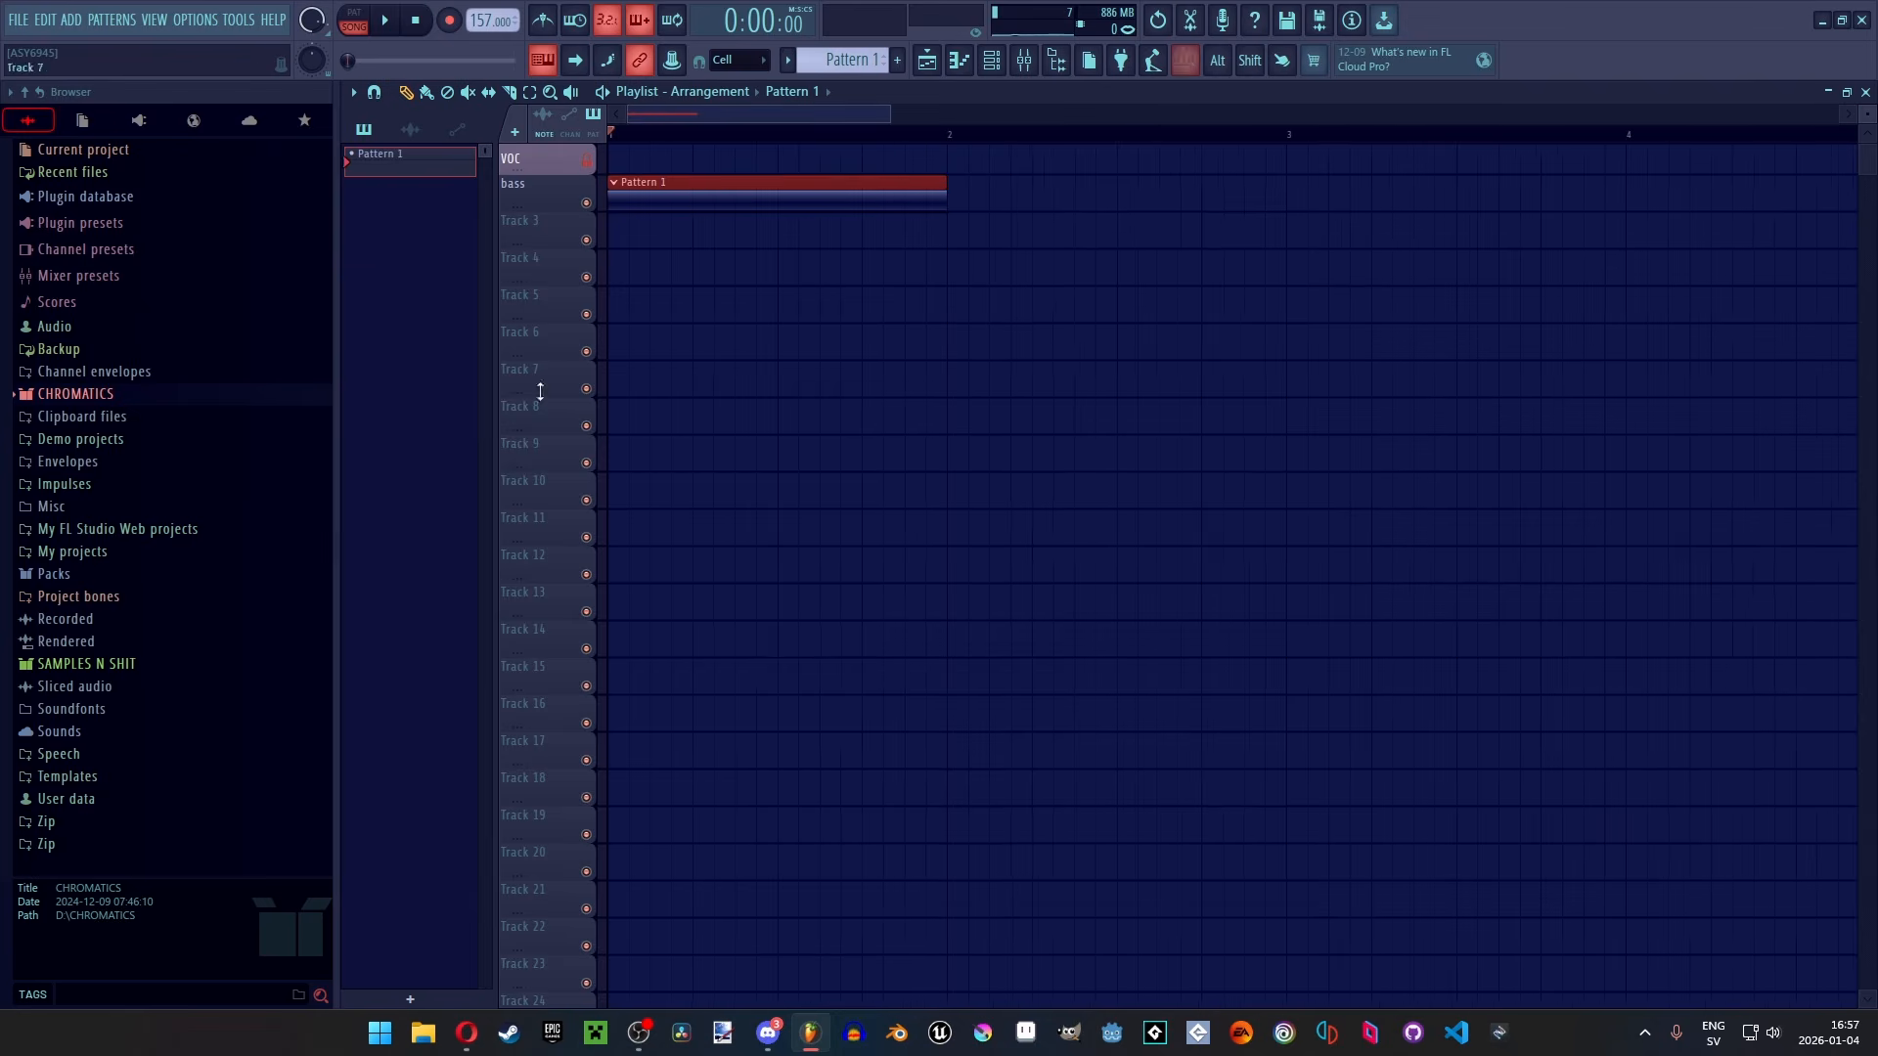
{"action": "double_click", "coordinate": [702, 195]}
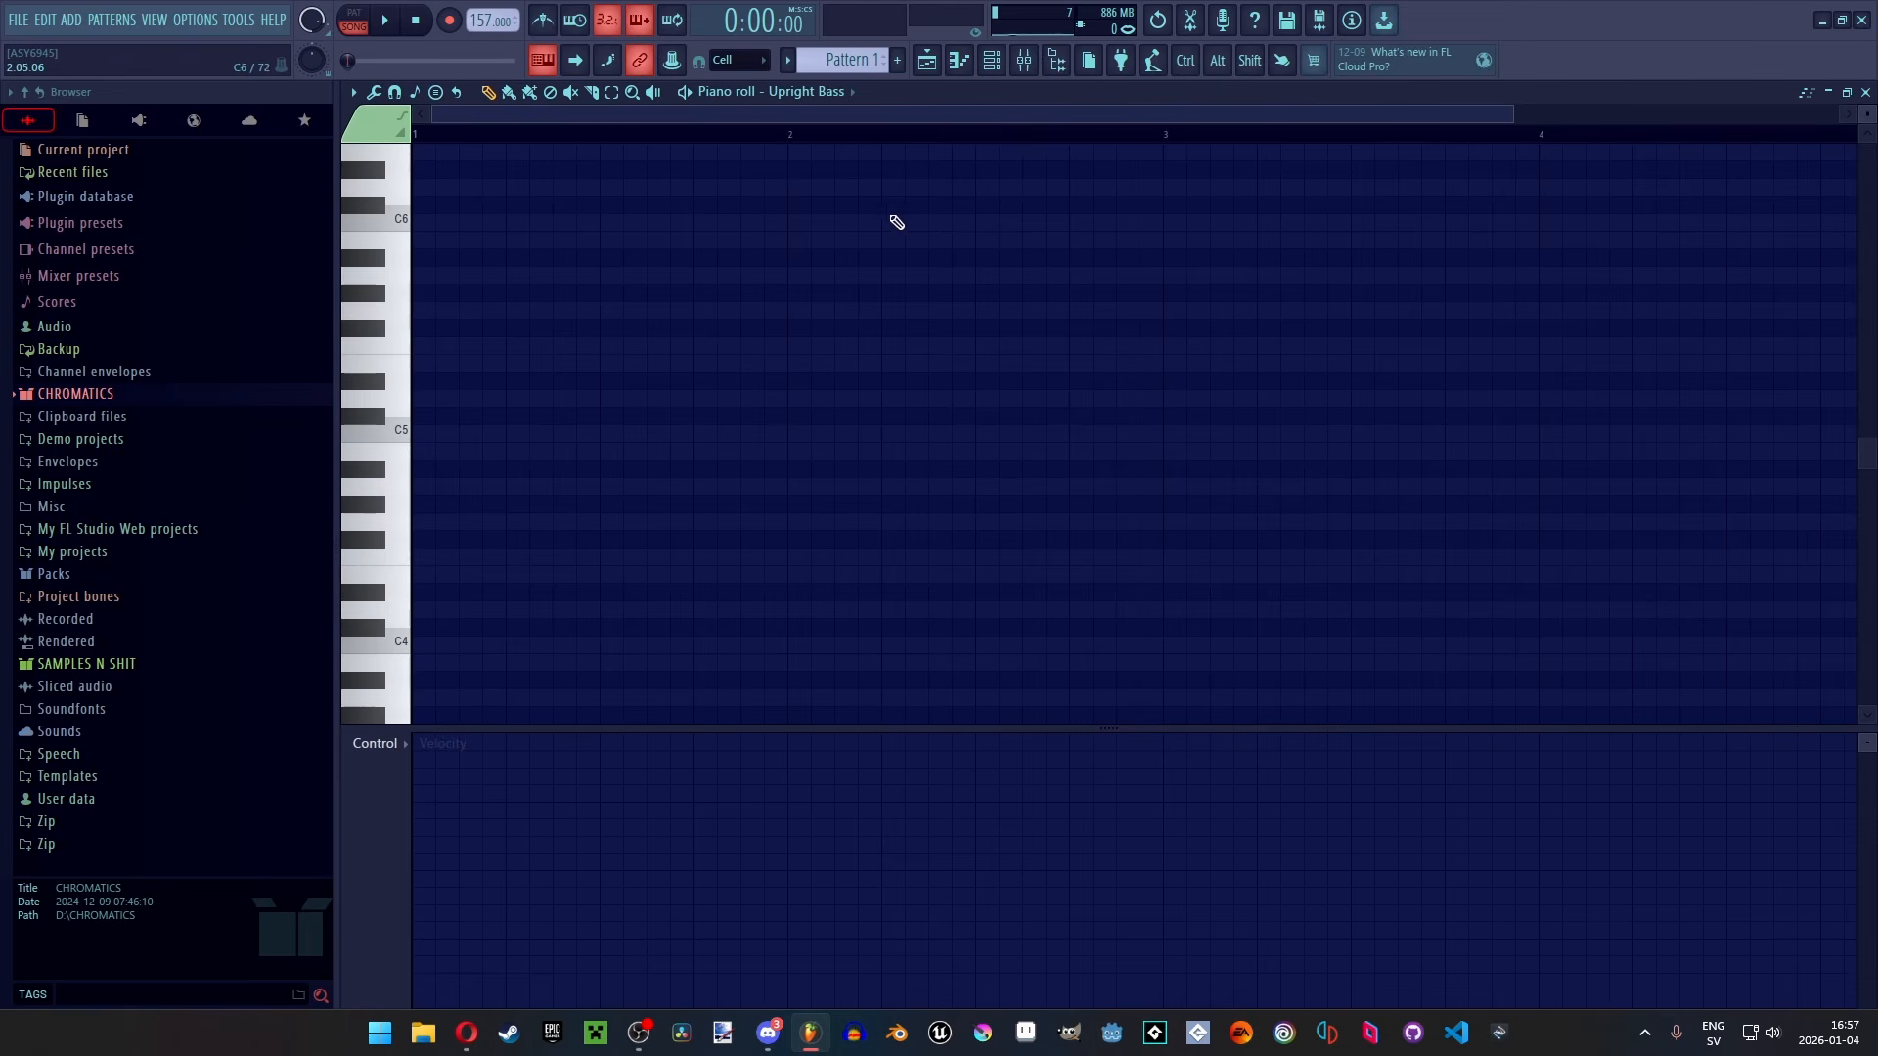
{"action": "left_click_drag", "start_coordinate": [733, 729], "coordinate": [726, 776]}
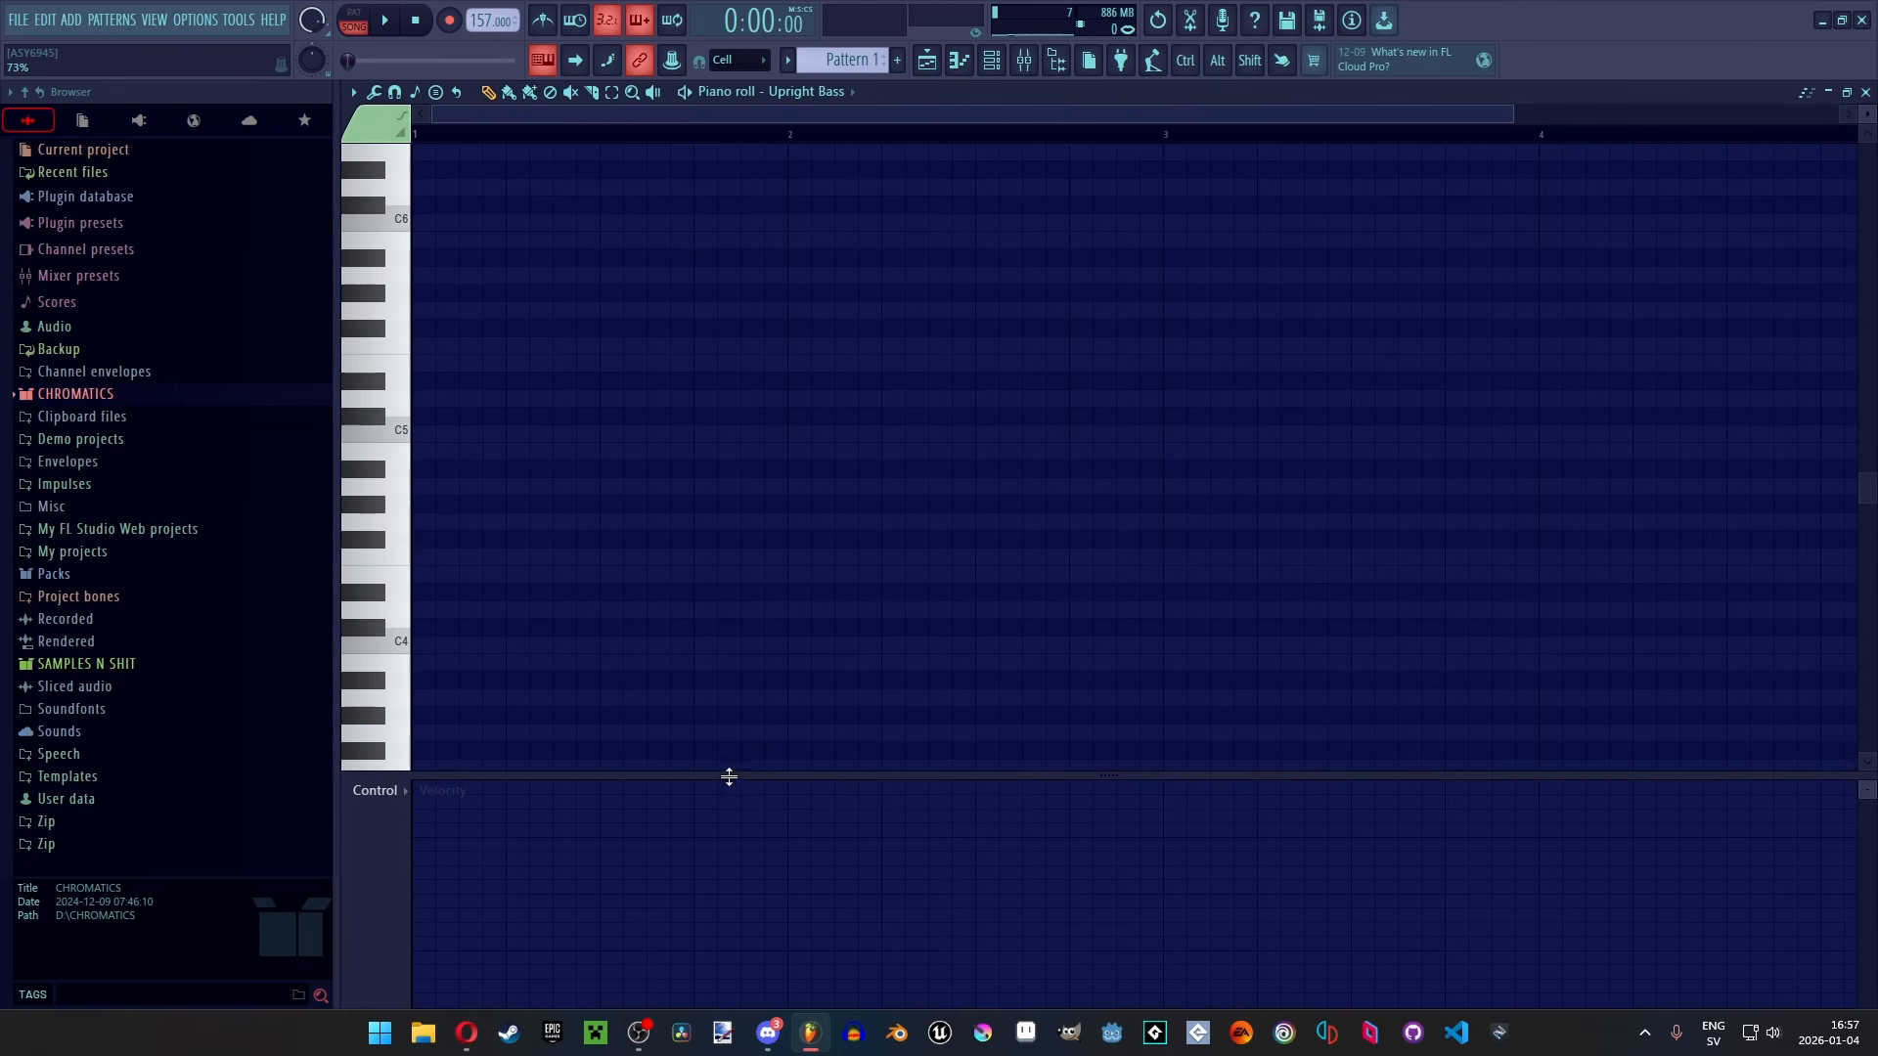
{"action": "scroll", "coordinate": [428, 415], "scroll_direction": "up", "scroll_amount": 2}
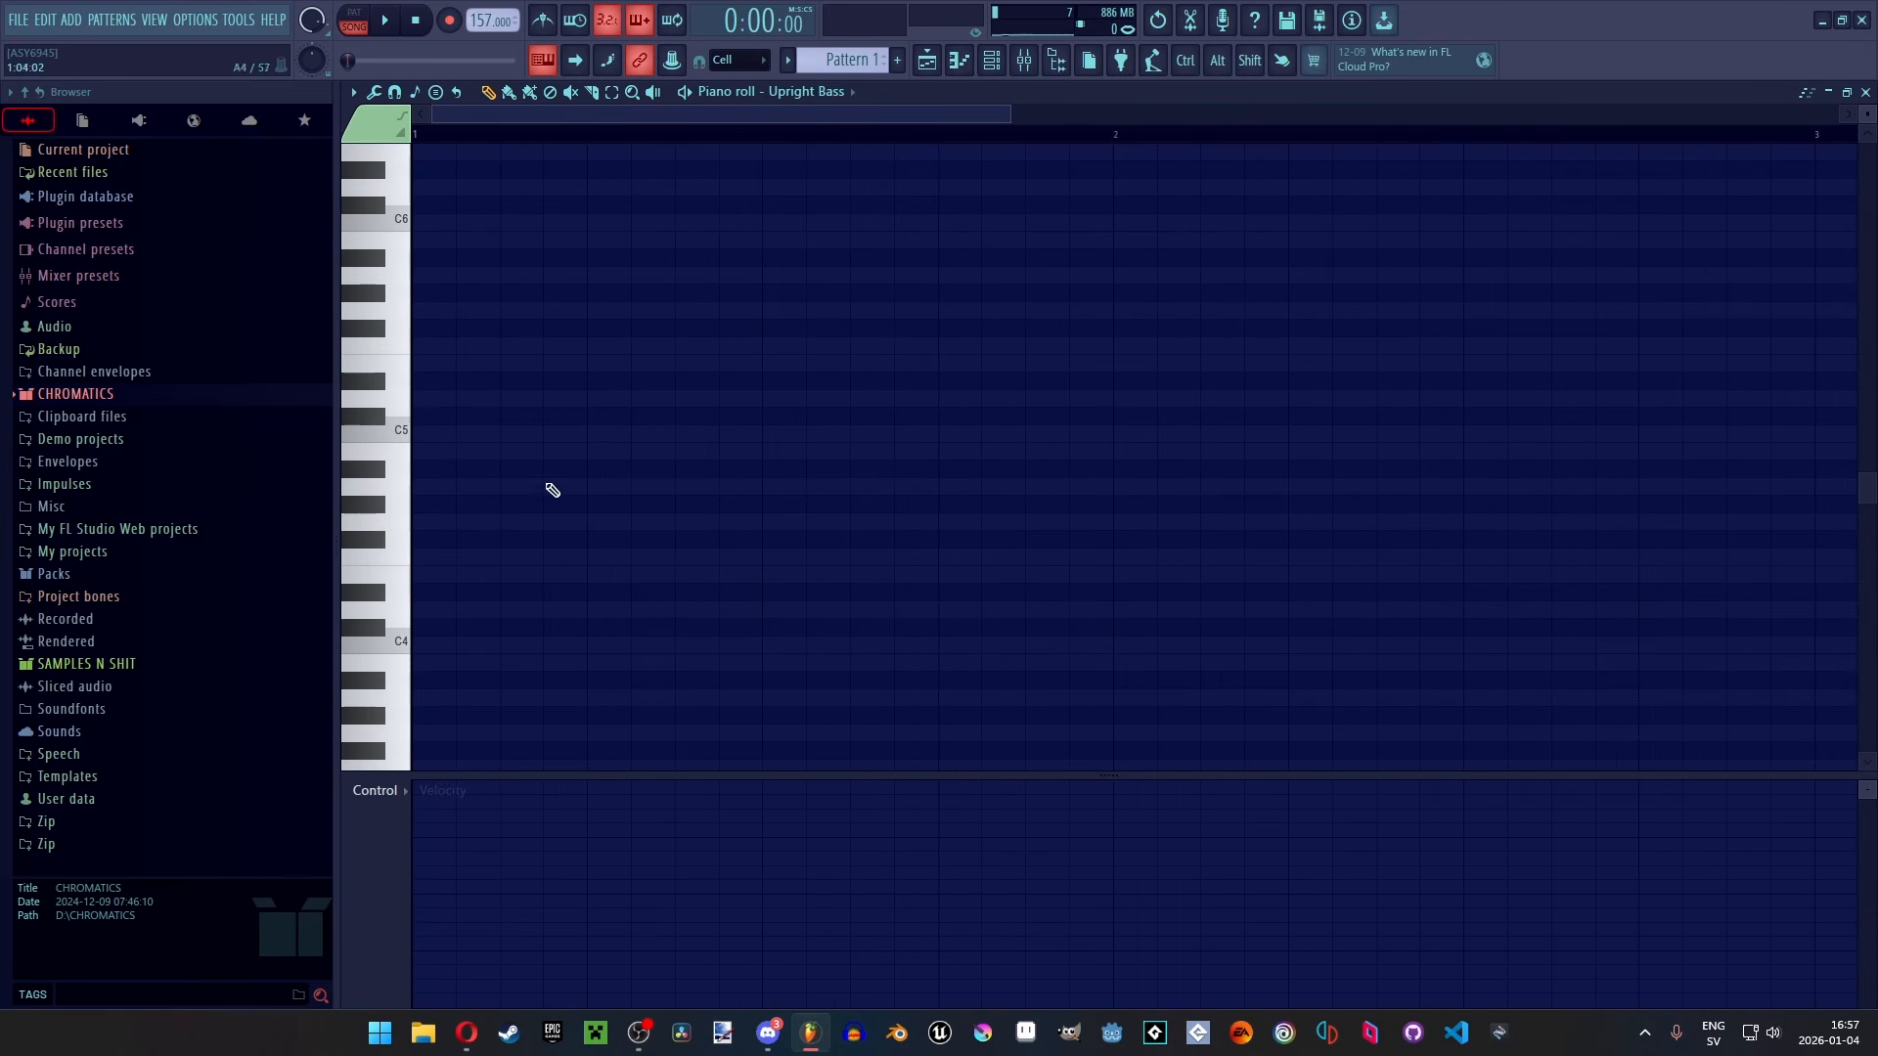
Place Upright Bass notes G3, G4, D4, G3 and G4 one after another from the start of bar 1
{"action": "left_click", "coordinate": [406, 521]}
{"action": "left_click", "coordinate": [408, 733]}
{"action": "scroll", "coordinate": [415, 733], "scroll_direction": "down", "scroll_amount": 3}
{"action": "left_click", "coordinate": [421, 574]}
{"action": "left_click", "coordinate": [624, 363]}
{"action": "left_click", "coordinate": [785, 450]}
{"action": "left_click", "coordinate": [978, 574]}
{"action": "left_click", "coordinate": [1189, 363]}
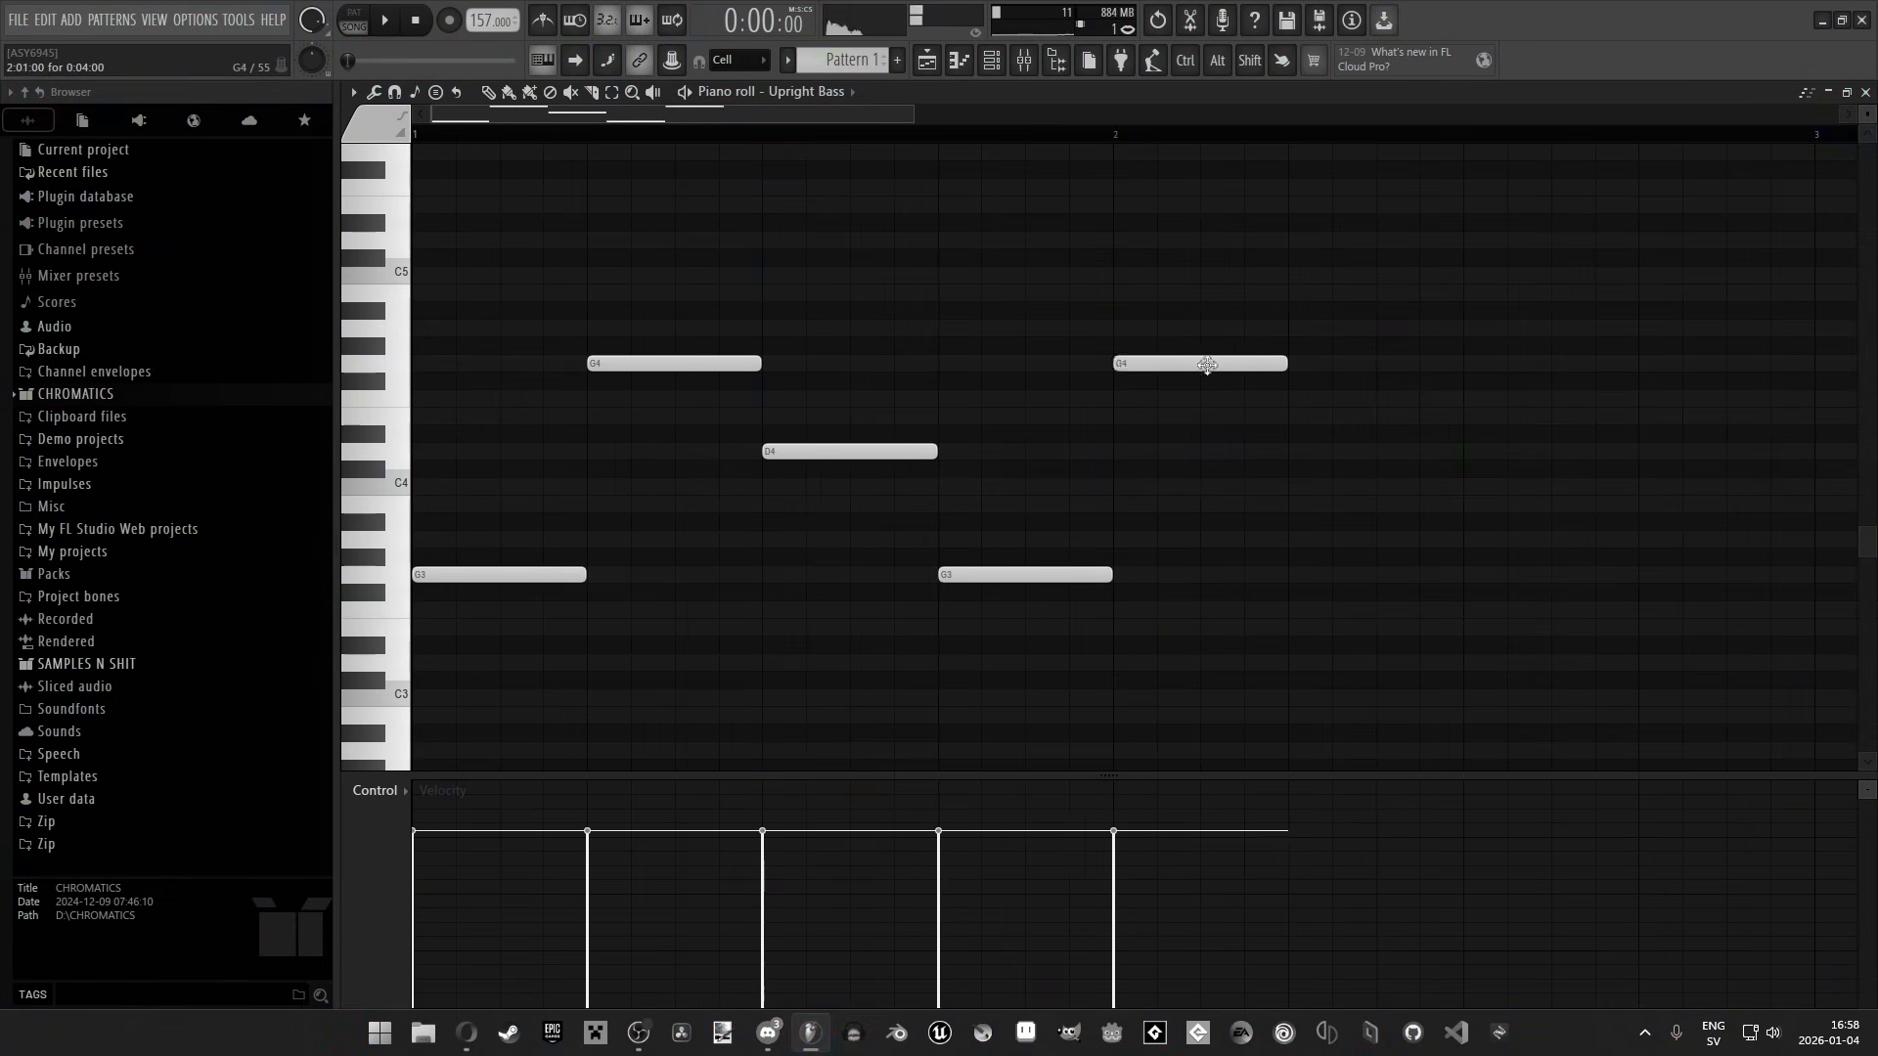
Undo the latest note edits and delete the G3 note that follows D4 in bar 1
{"action": "left_click_drag", "start_coordinate": [1283, 362], "coordinate": [1202, 363]}
{"action": "left_click", "coordinate": [1222, 662]}
{"action": "scroll", "coordinate": [1128, 553], "scroll_direction": "down", "scroll_amount": 2}
{"action": "key", "text": "ctrl+z"}
{"action": "key", "text": "ctrl+z"}
{"action": "key", "text": "ctrl+z"}
{"action": "right_click", "coordinate": [801, 574]}
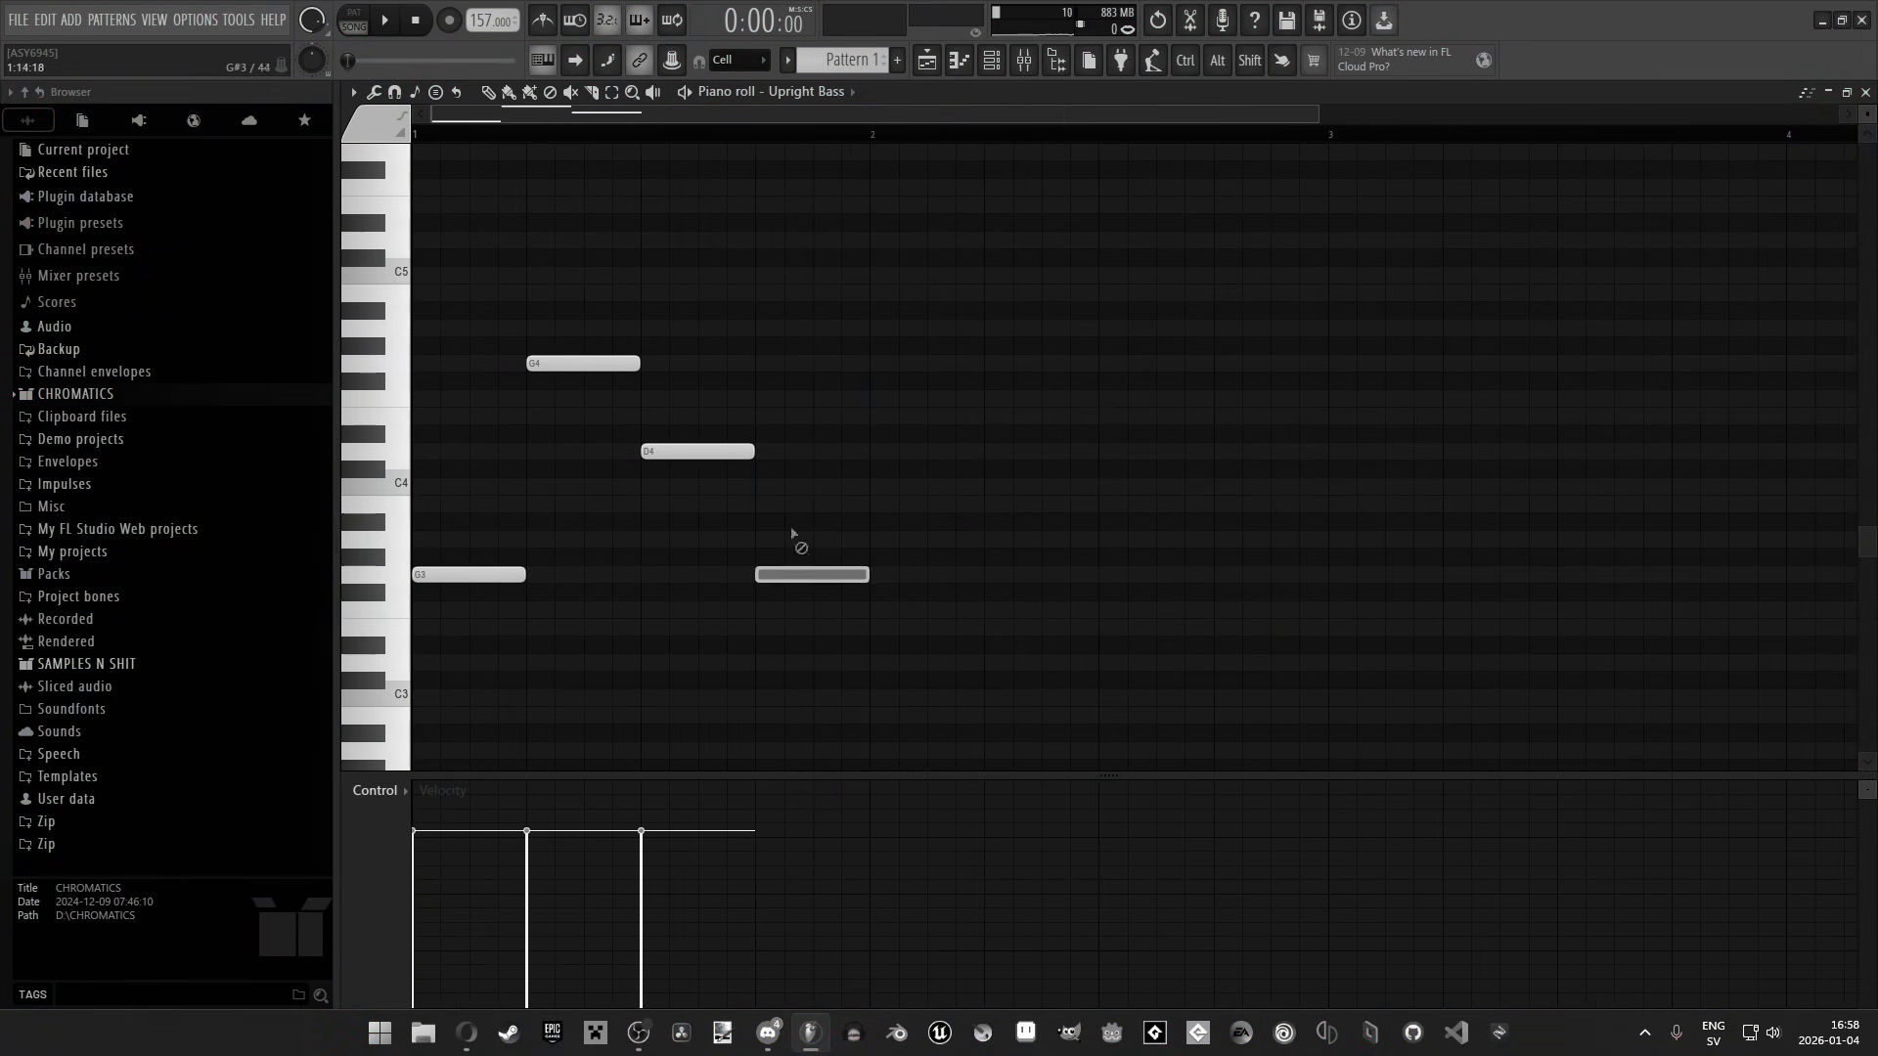
Refill bar 1 with three-step notes G3, G4, D4 and G3, followed by two-step notes G4 and G3
{"action": "left_click_drag", "start_coordinate": [423, 574], "coordinate": [497, 577]}
{"action": "left_click", "coordinate": [511, 363]}
{"action": "left_click", "coordinate": [597, 451]}
{"action": "left_click", "coordinate": [682, 574]}
{"action": "left_click", "coordinate": [768, 363]}
{"action": "left_click_drag", "start_coordinate": [837, 363], "coordinate": [811, 363]}
{"action": "left_click", "coordinate": [825, 574]}
Set the project tempo to 122 BPM and play back the bass pattern
{"action": "right_click", "coordinate": [480, 19]}
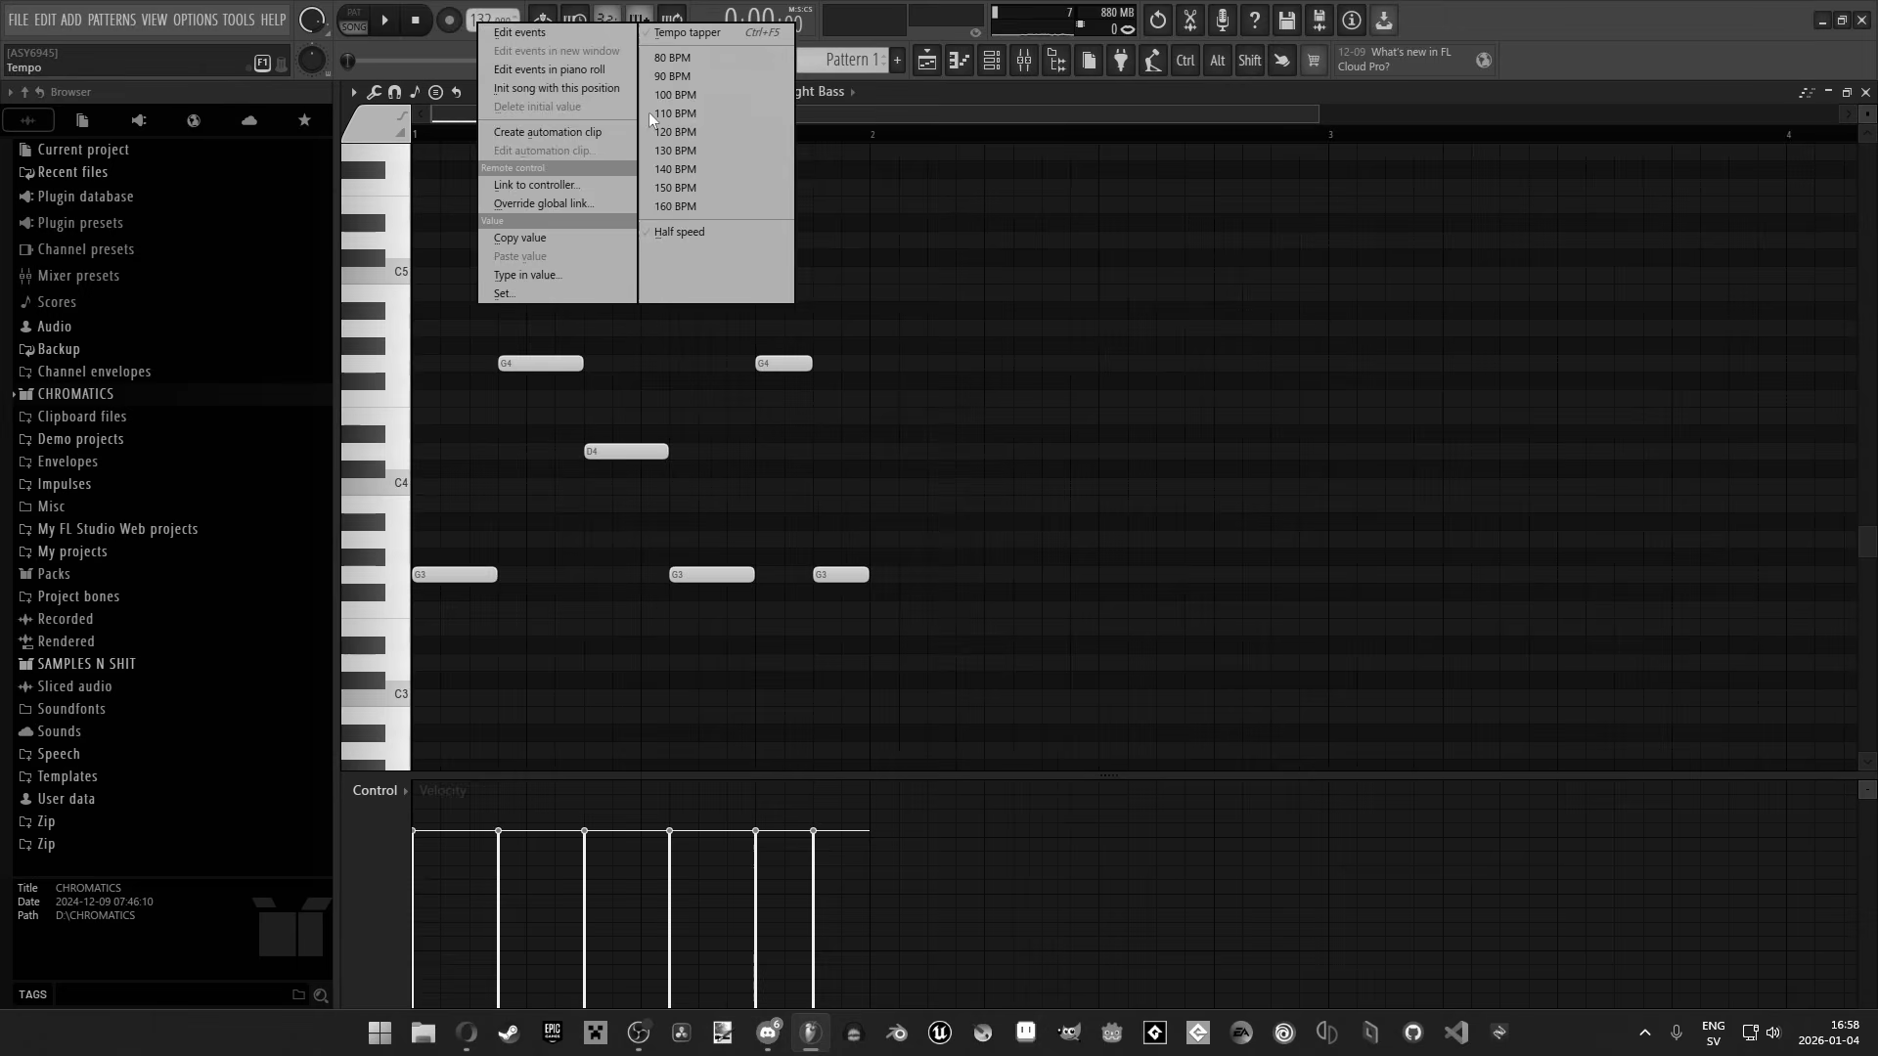
{"action": "left_click", "coordinate": [525, 275]}
{"action": "type", "text": "122"}
{"action": "key", "text": "Return"}
{"action": "key", "text": "space"}
{"action": "key", "text": "space"}
Lower bar 1's final note to D3, duplicate the bar into bar 2, and change its third, fourth and last notes to G3, D4 and G3
{"action": "left_click_drag", "start_coordinate": [847, 576], "coordinate": [847, 662]}
{"action": "key", "text": "ctrl+b"}
{"action": "left_click_drag", "start_coordinate": [1103, 451], "coordinate": [1103, 575]}
{"action": "left_click_drag", "start_coordinate": [1170, 574], "coordinate": [1170, 451]}
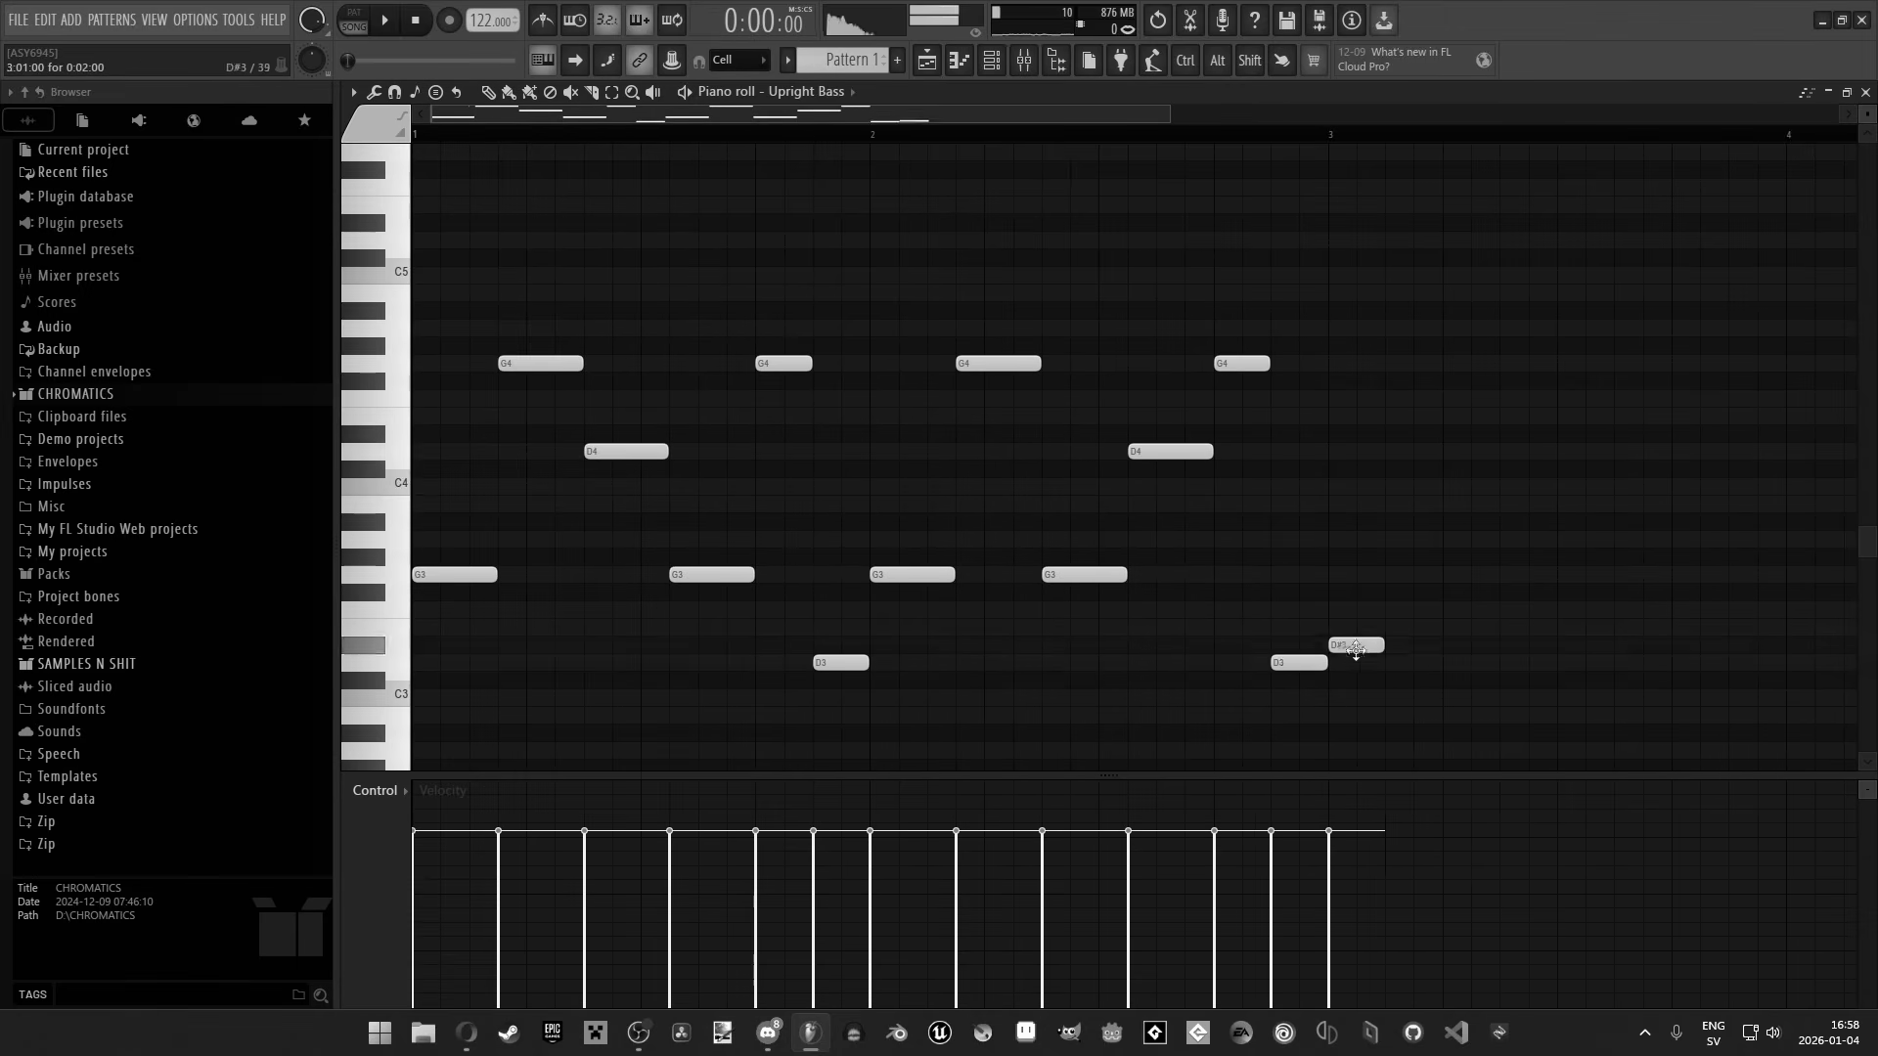
{"action": "left_click_drag", "start_coordinate": [1299, 662], "coordinate": [1299, 574]}
Start bar 3 with the notes D#3, D#4, A#3 and D#3, and listen to the bass line
{"action": "mouse_move", "coordinate": [1357, 662]}
{"action": "left_mouse_down"}
{"action": "mouse_move", "coordinate": [1438, 667]}
{"action": "mouse_move", "coordinate": [1356, 627]}
{"action": "mouse_move", "coordinate": [1357, 645]}
{"action": "left_mouse_up"}
{"action": "left_click", "coordinate": [1442, 434]}
{"action": "left_click", "coordinate": [1527, 521]}
{"action": "left_click", "coordinate": [1573, 644]}
{"action": "left_click_drag", "start_coordinate": [1581, 521], "coordinate": [1555, 521]}
{"action": "scroll", "coordinate": [1604, 645], "scroll_direction": "right", "scroll_amount": 2}
{"action": "key", "text": "space"}
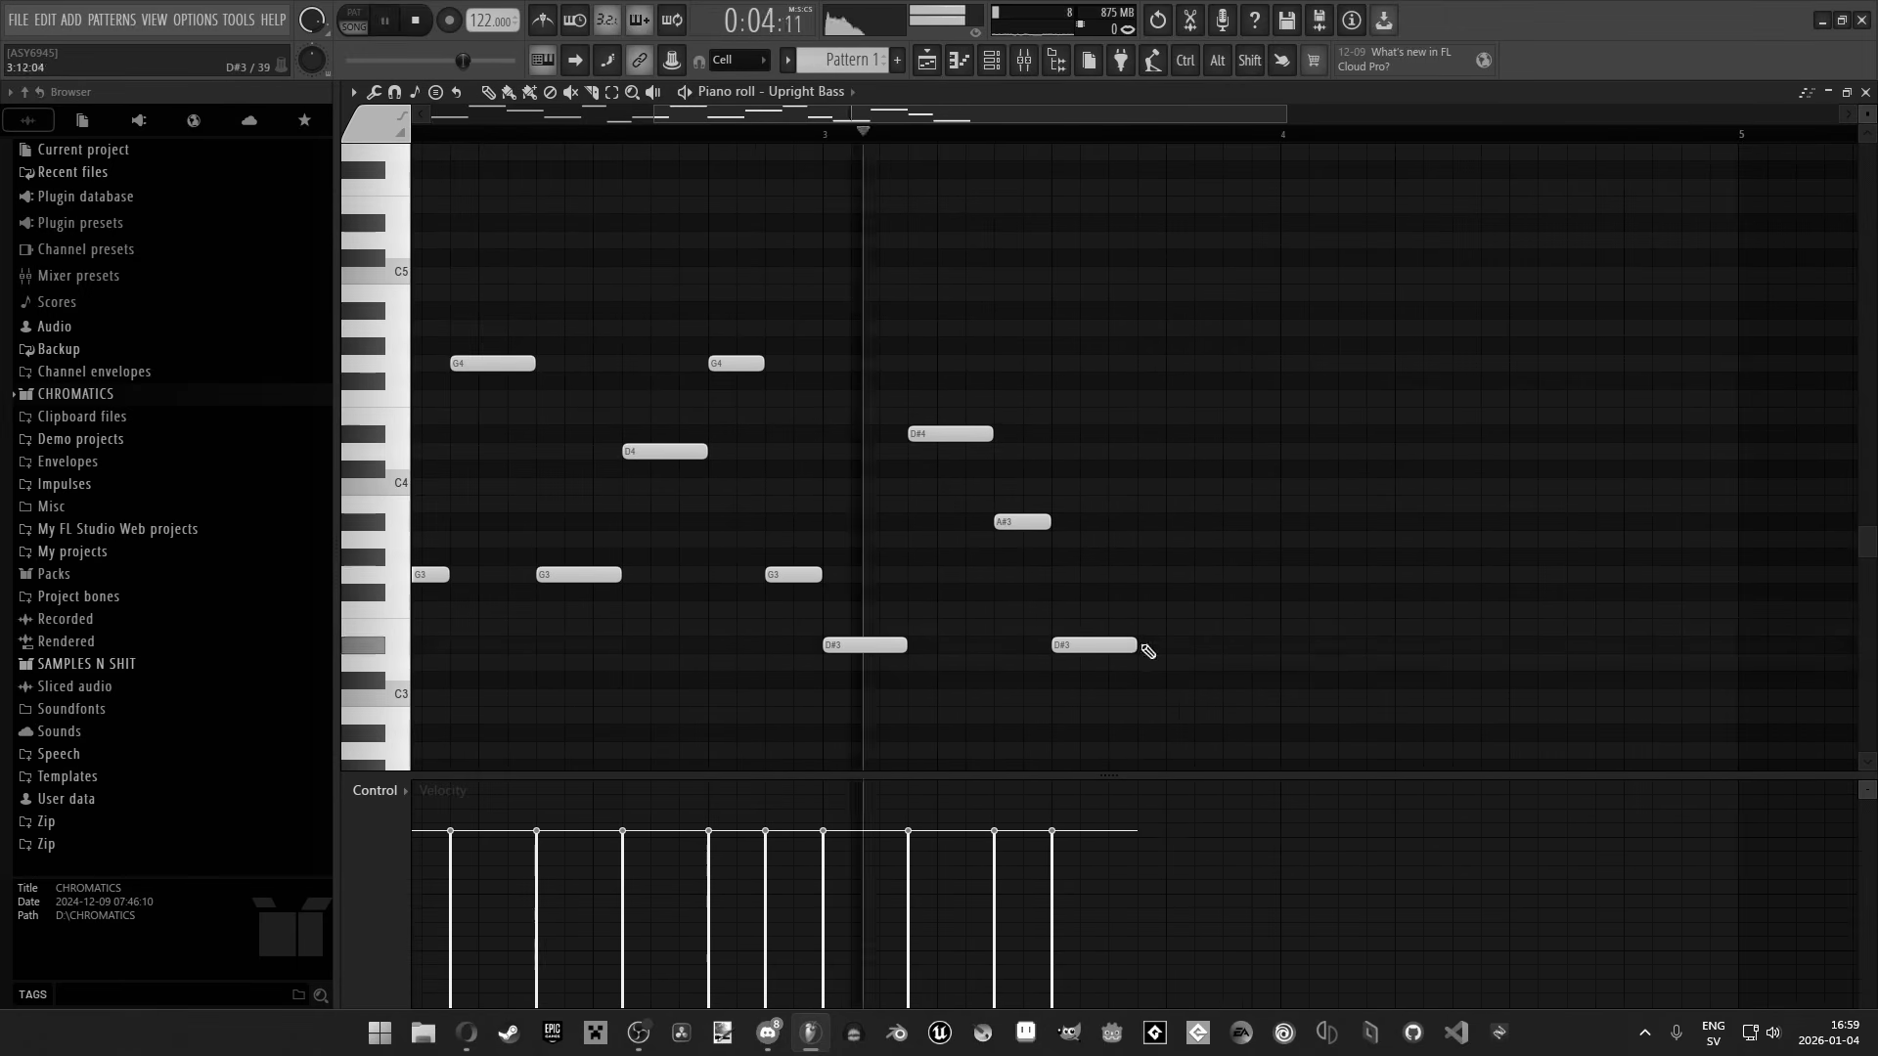
{"action": "key", "text": "space"}
Finish bar 3 with D#3, G3, D#4 and D#3, and fill bar 4 with D3, D4, A3, D3, F#3 and A3
{"action": "left_click", "coordinate": [1178, 433]}
{"action": "left_click", "coordinate": [1236, 645]}
{"action": "left_click_drag", "start_coordinate": [1134, 645], "coordinate": [1165, 650]}
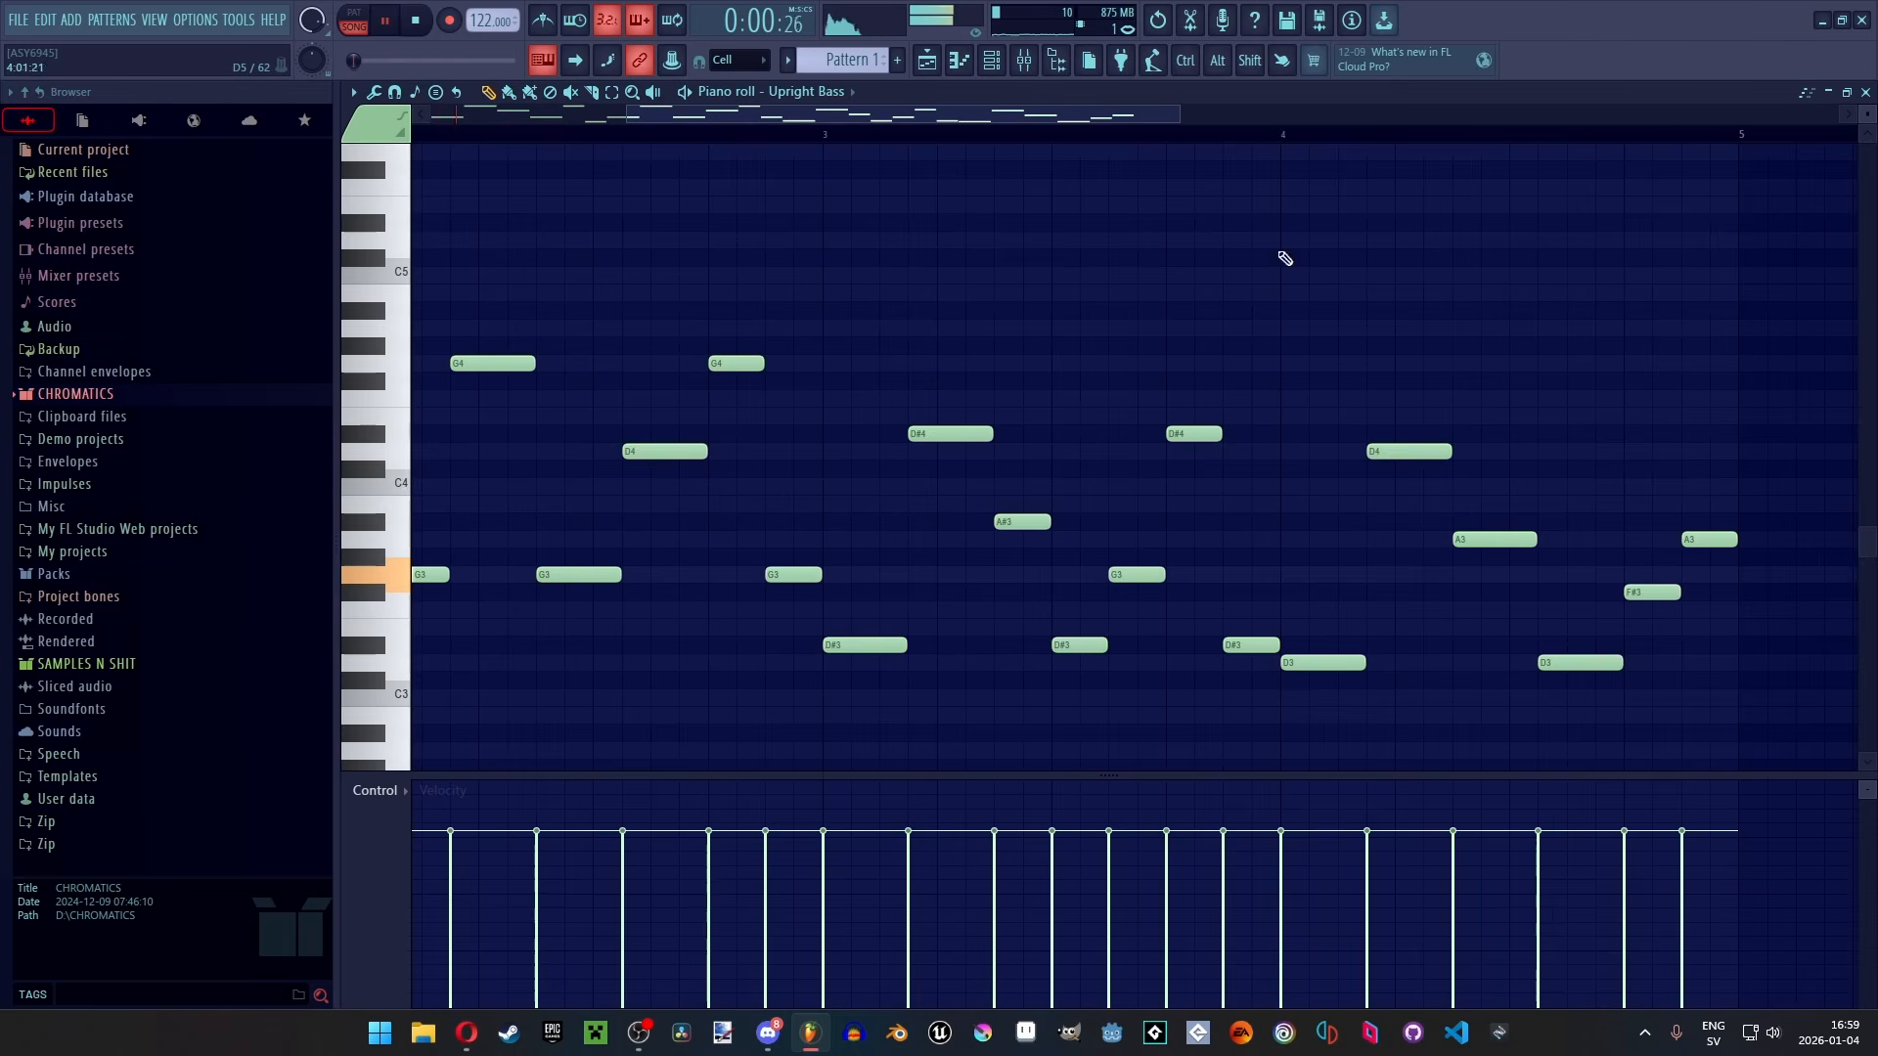
Play back the four-bar bass line and audition individual pitches on the piano keyboard
{"action": "key", "text": "space"}
{"action": "scroll", "coordinate": [754, 297], "scroll_direction": "down", "scroll_amount": 3}
{"action": "scroll", "coordinate": [427, 473], "scroll_direction": "up", "scroll_amount": 1}
{"action": "scroll", "coordinate": [427, 472], "scroll_direction": "up", "scroll_amount": 2}
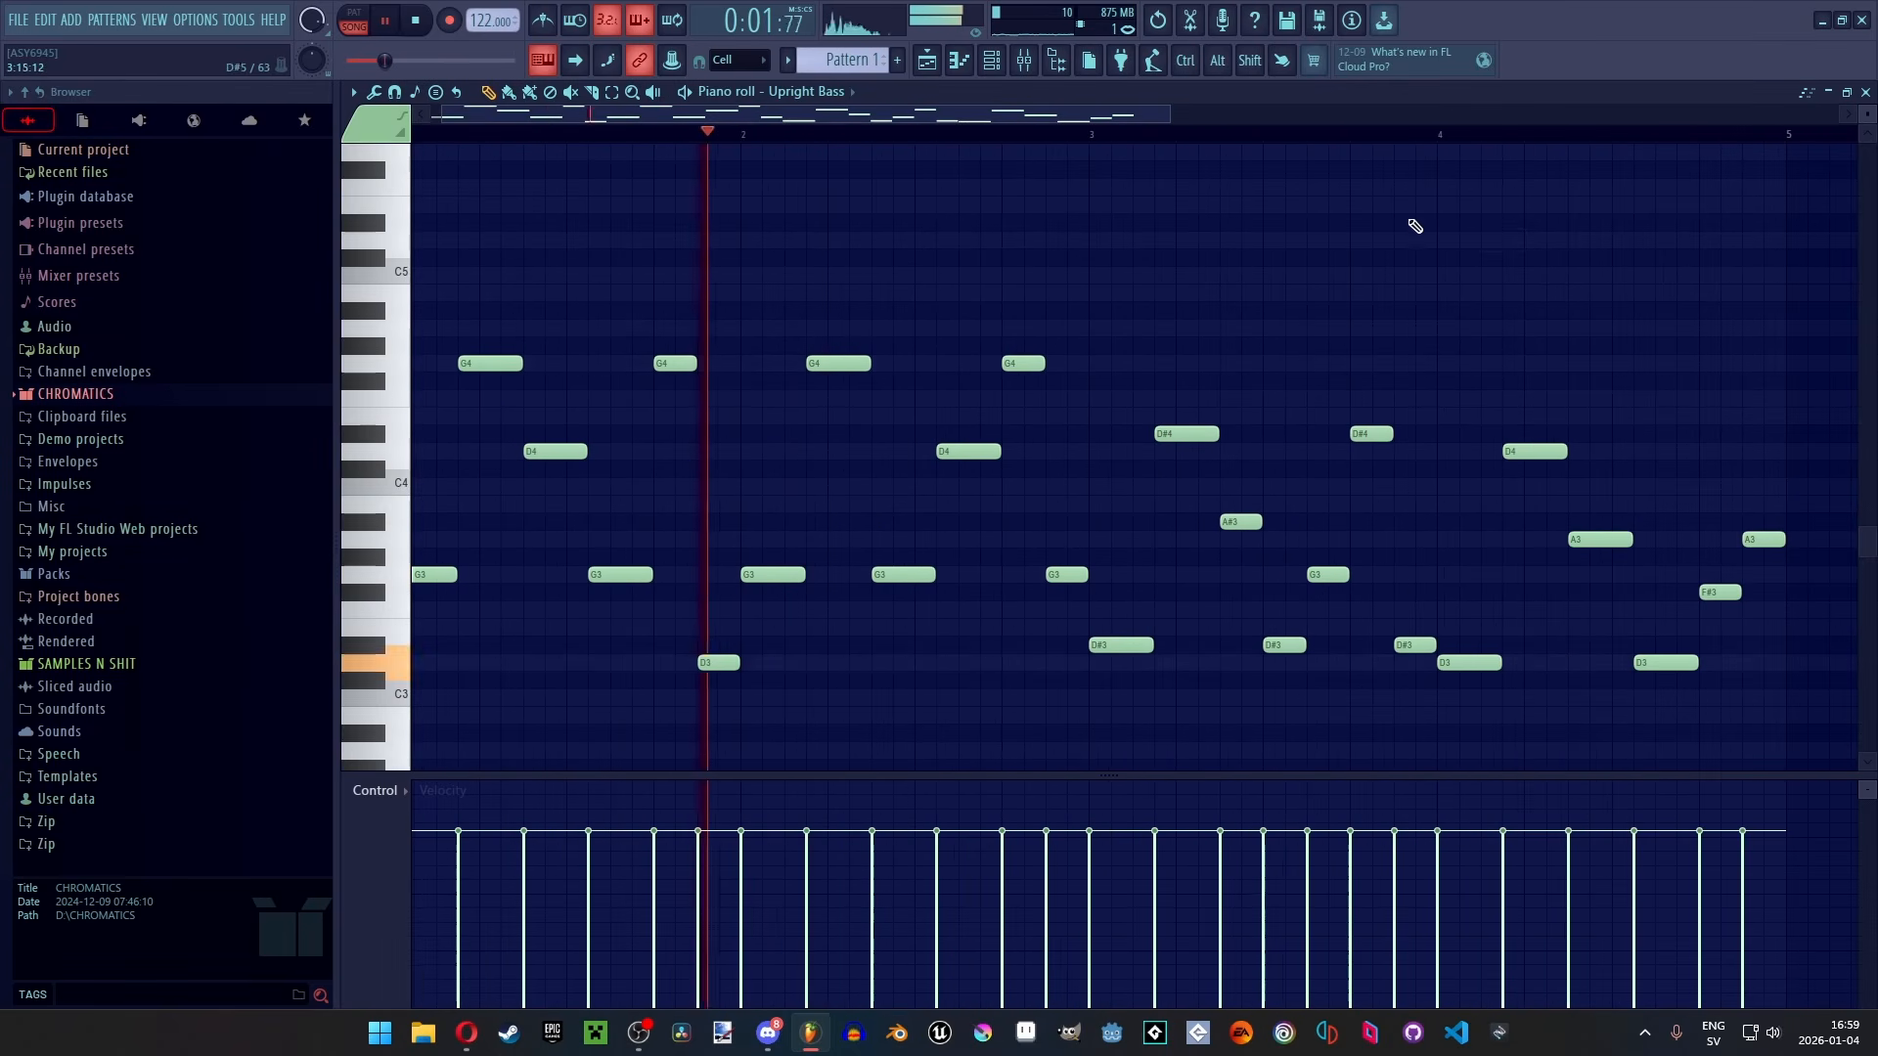
{"action": "left_click", "coordinate": [1492, 238]}
{"action": "right_click", "coordinate": [1491, 238]}
{"action": "scroll", "coordinate": [813, 277], "scroll_direction": "down", "scroll_amount": 2}
{"action": "scroll", "coordinate": [802, 274], "scroll_direction": "down", "scroll_amount": 2}
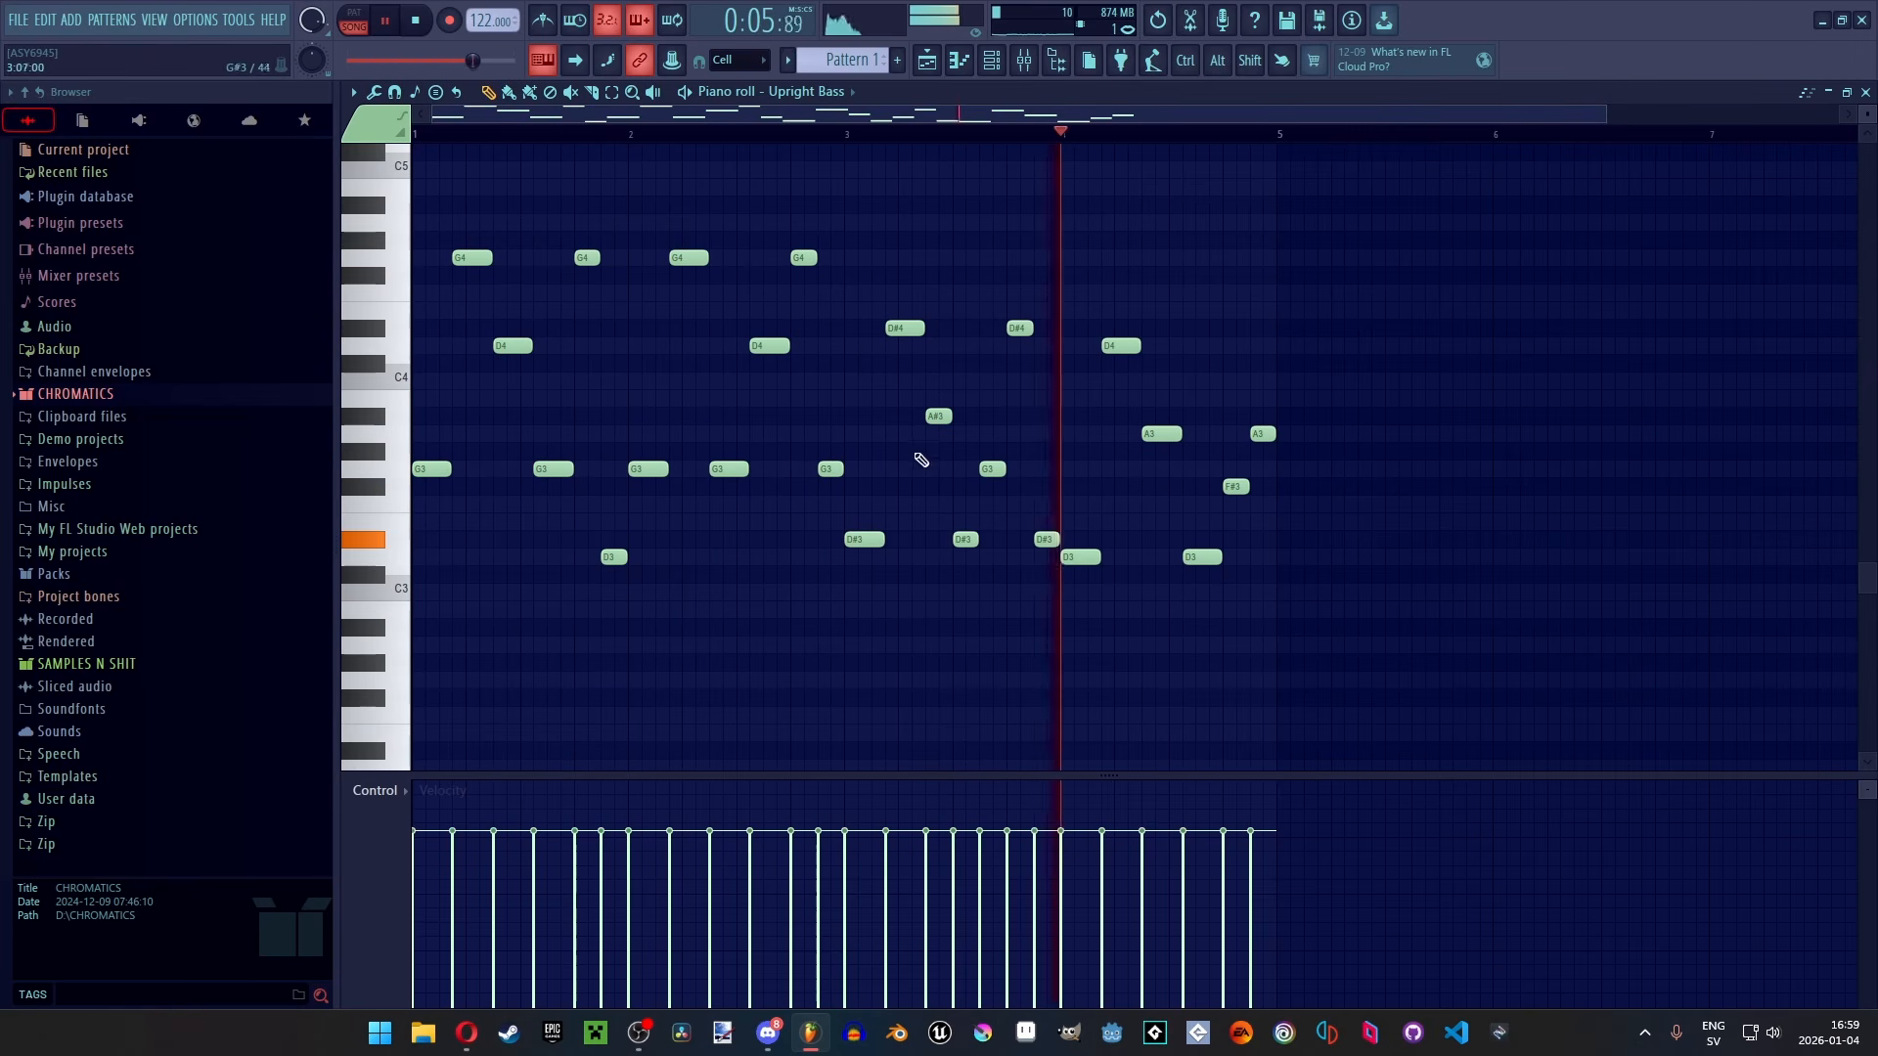
{"action": "key", "text": "space"}
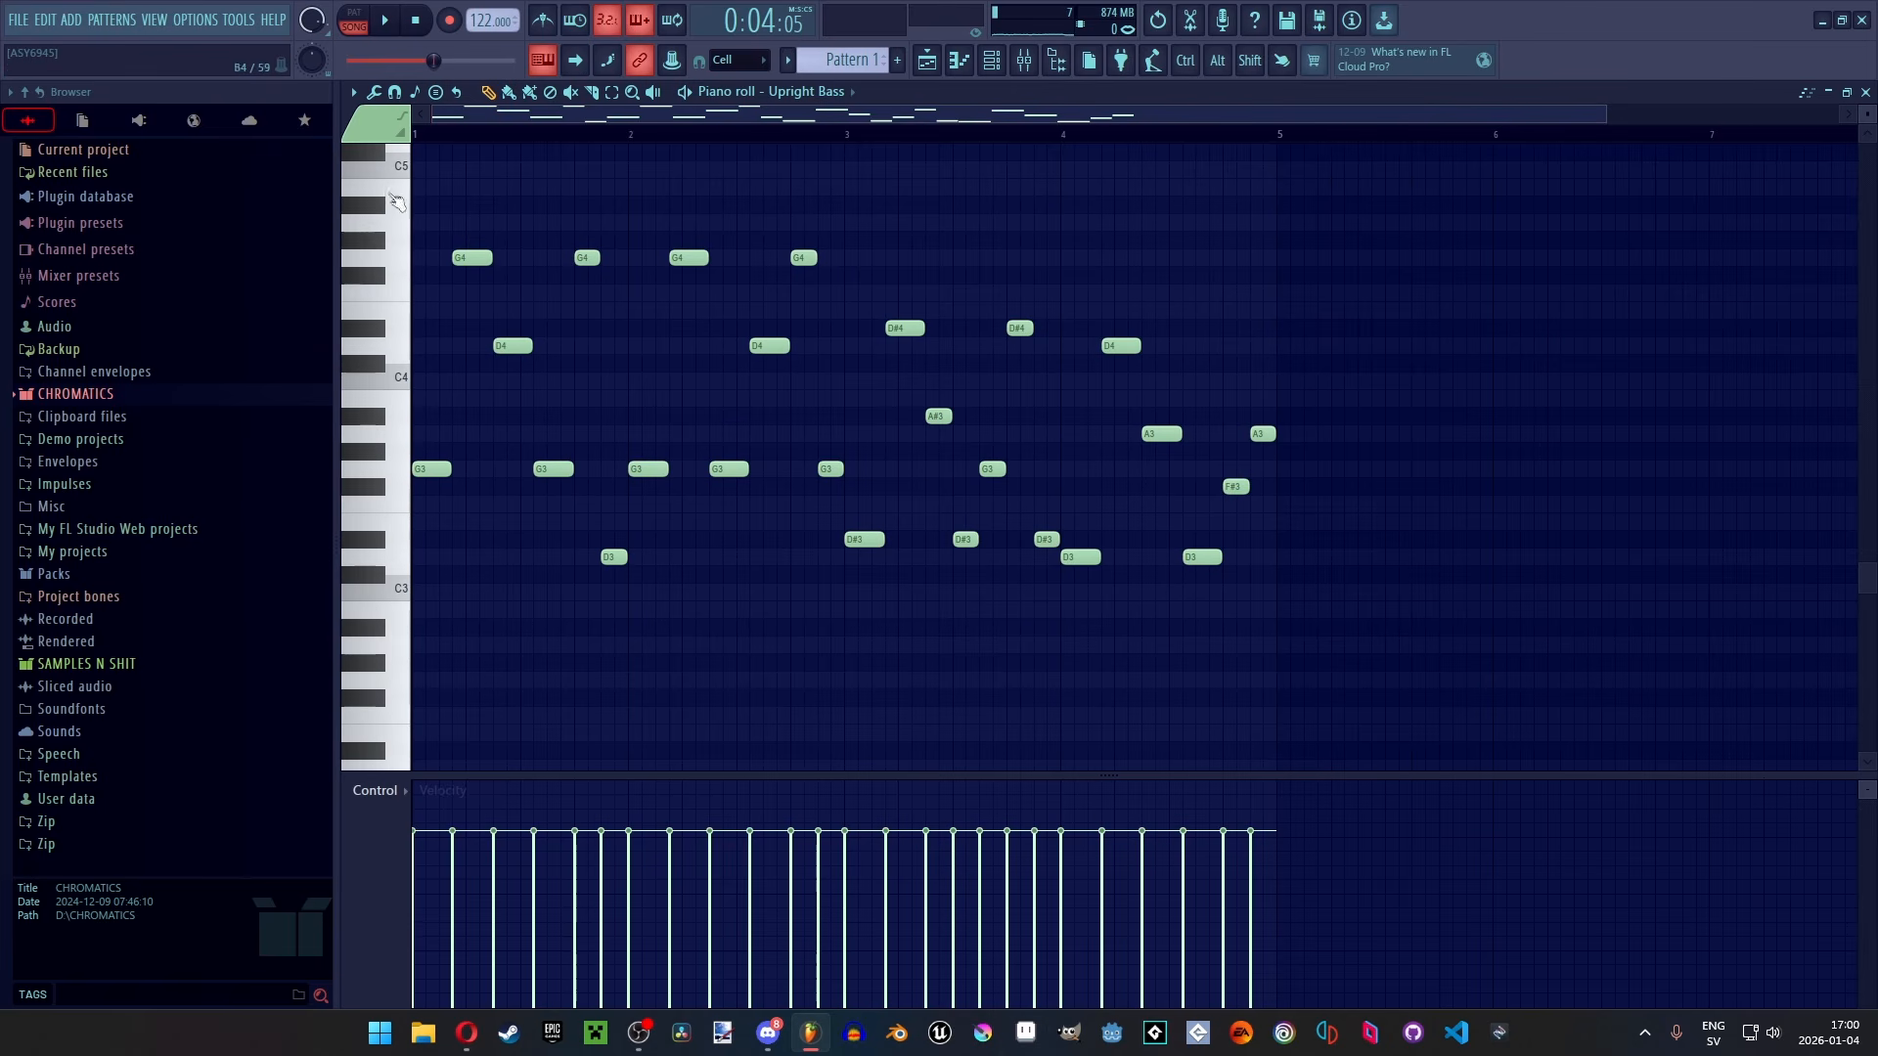
{"action": "left_click_drag", "start_coordinate": [396, 499], "coordinate": [442, 535]}
{"action": "left_click_drag", "start_coordinate": [383, 321], "coordinate": [398, 377]}
{"action": "left_click", "coordinate": [393, 388]}
Move the Pattern 1 clip to bar 2 of the bass playlist track, and rename Track 3 to DRUMS in green
{"action": "left_click", "coordinate": [926, 59]}
{"action": "scroll", "coordinate": [625, 330], "scroll_direction": "down", "scroll_amount": 5}
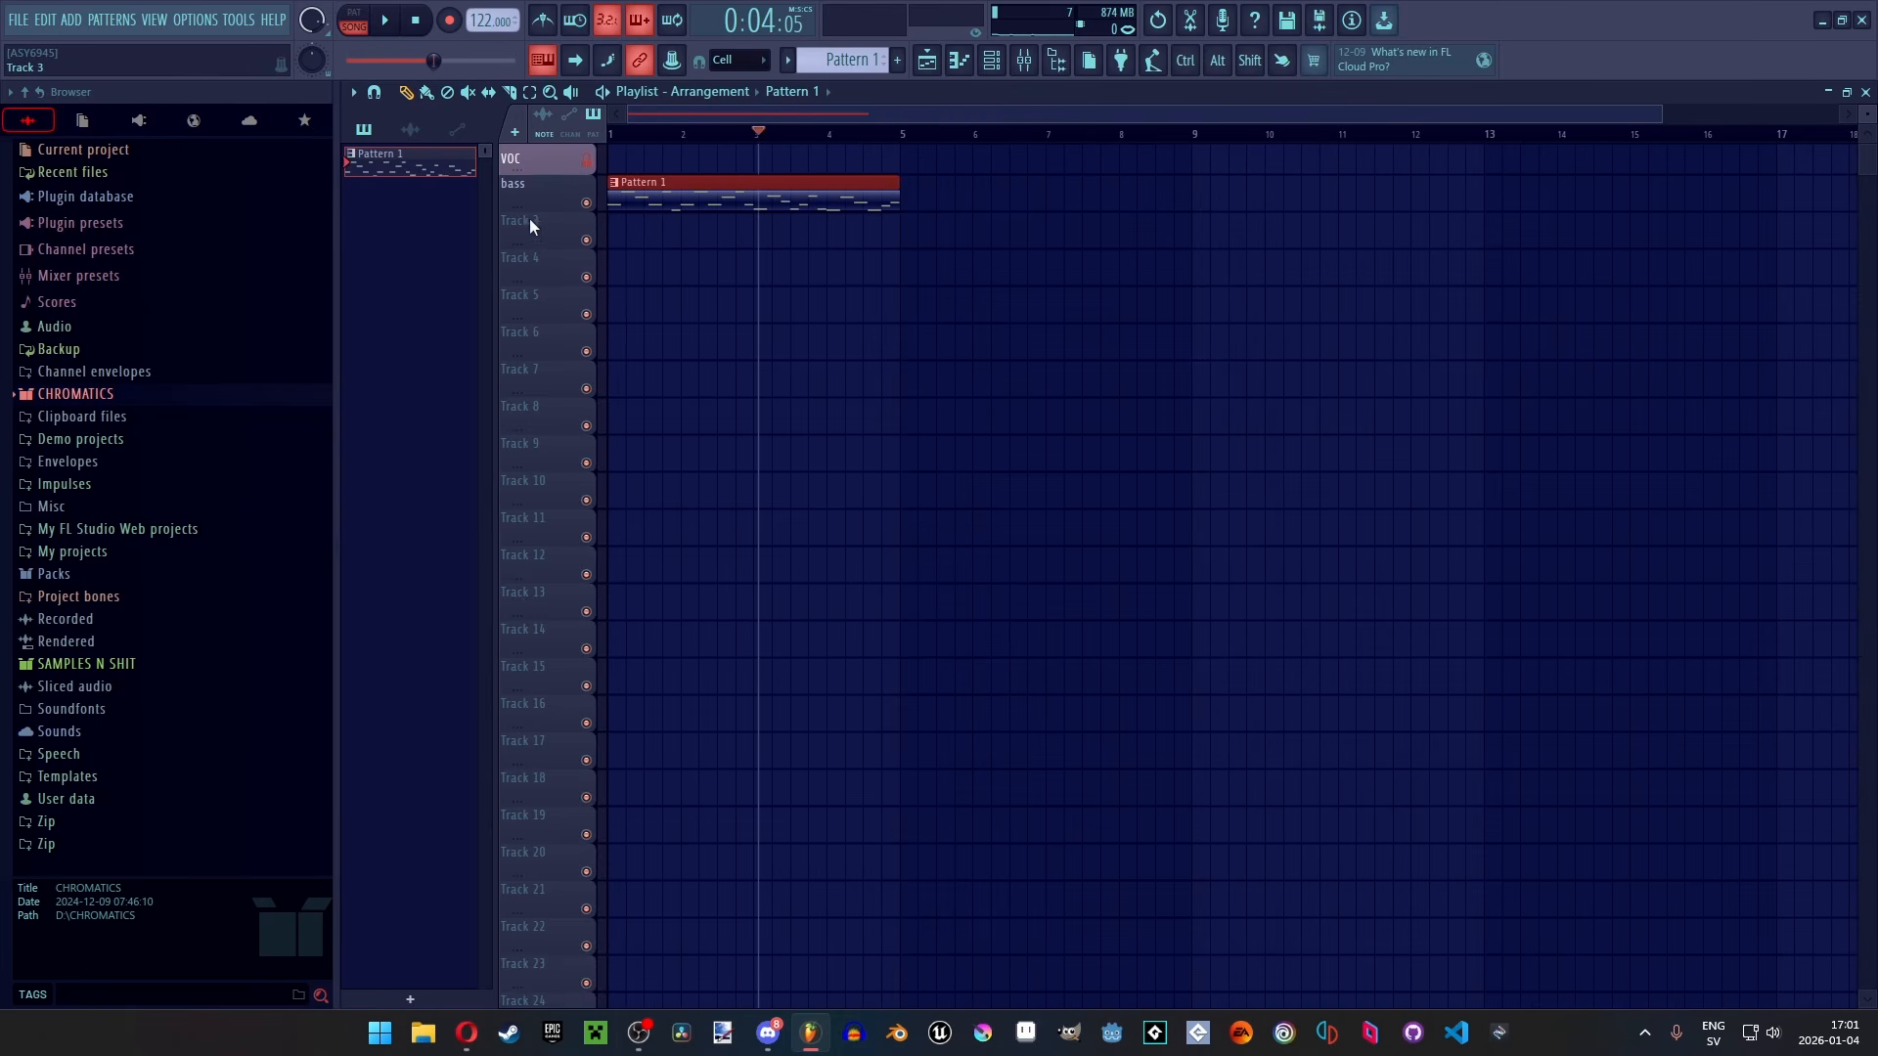
{"action": "scroll", "coordinate": [479, 239], "scroll_direction": "up", "scroll_amount": 2}
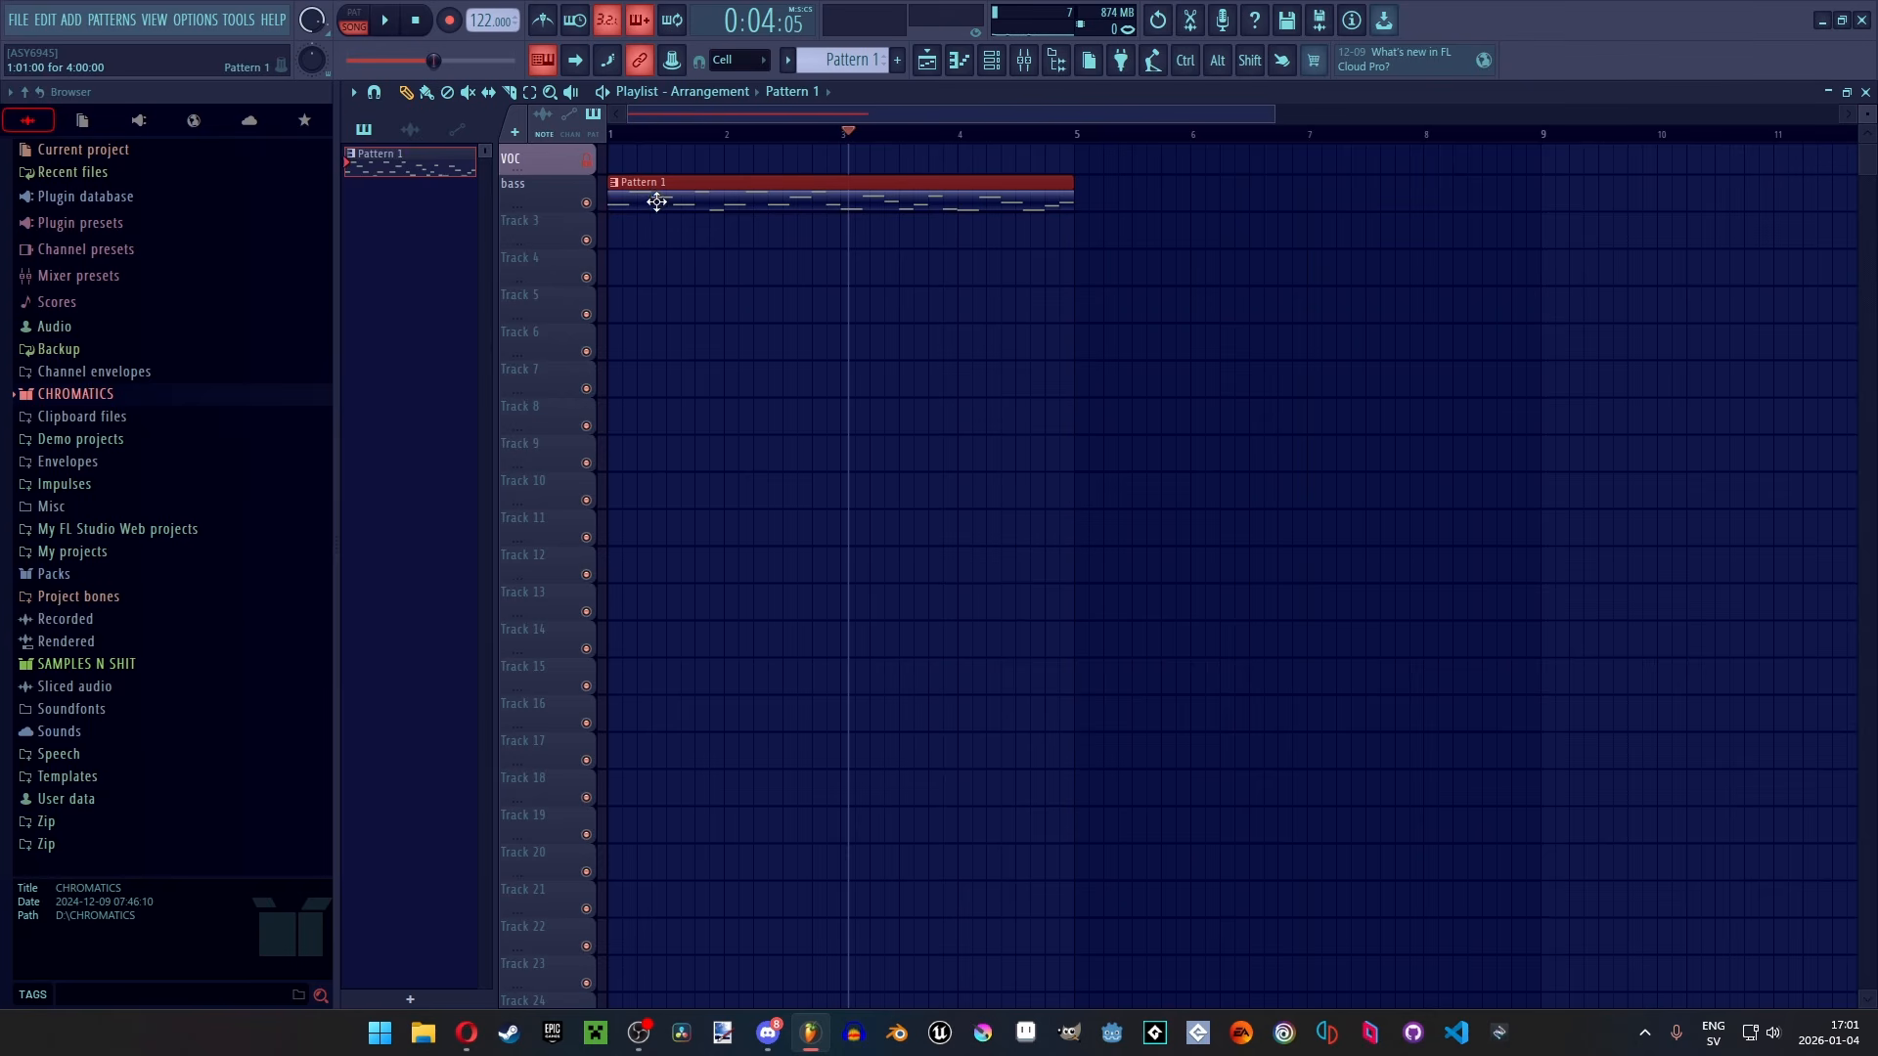
{"action": "left_click_drag", "start_coordinate": [657, 203], "coordinate": [482, 150]}
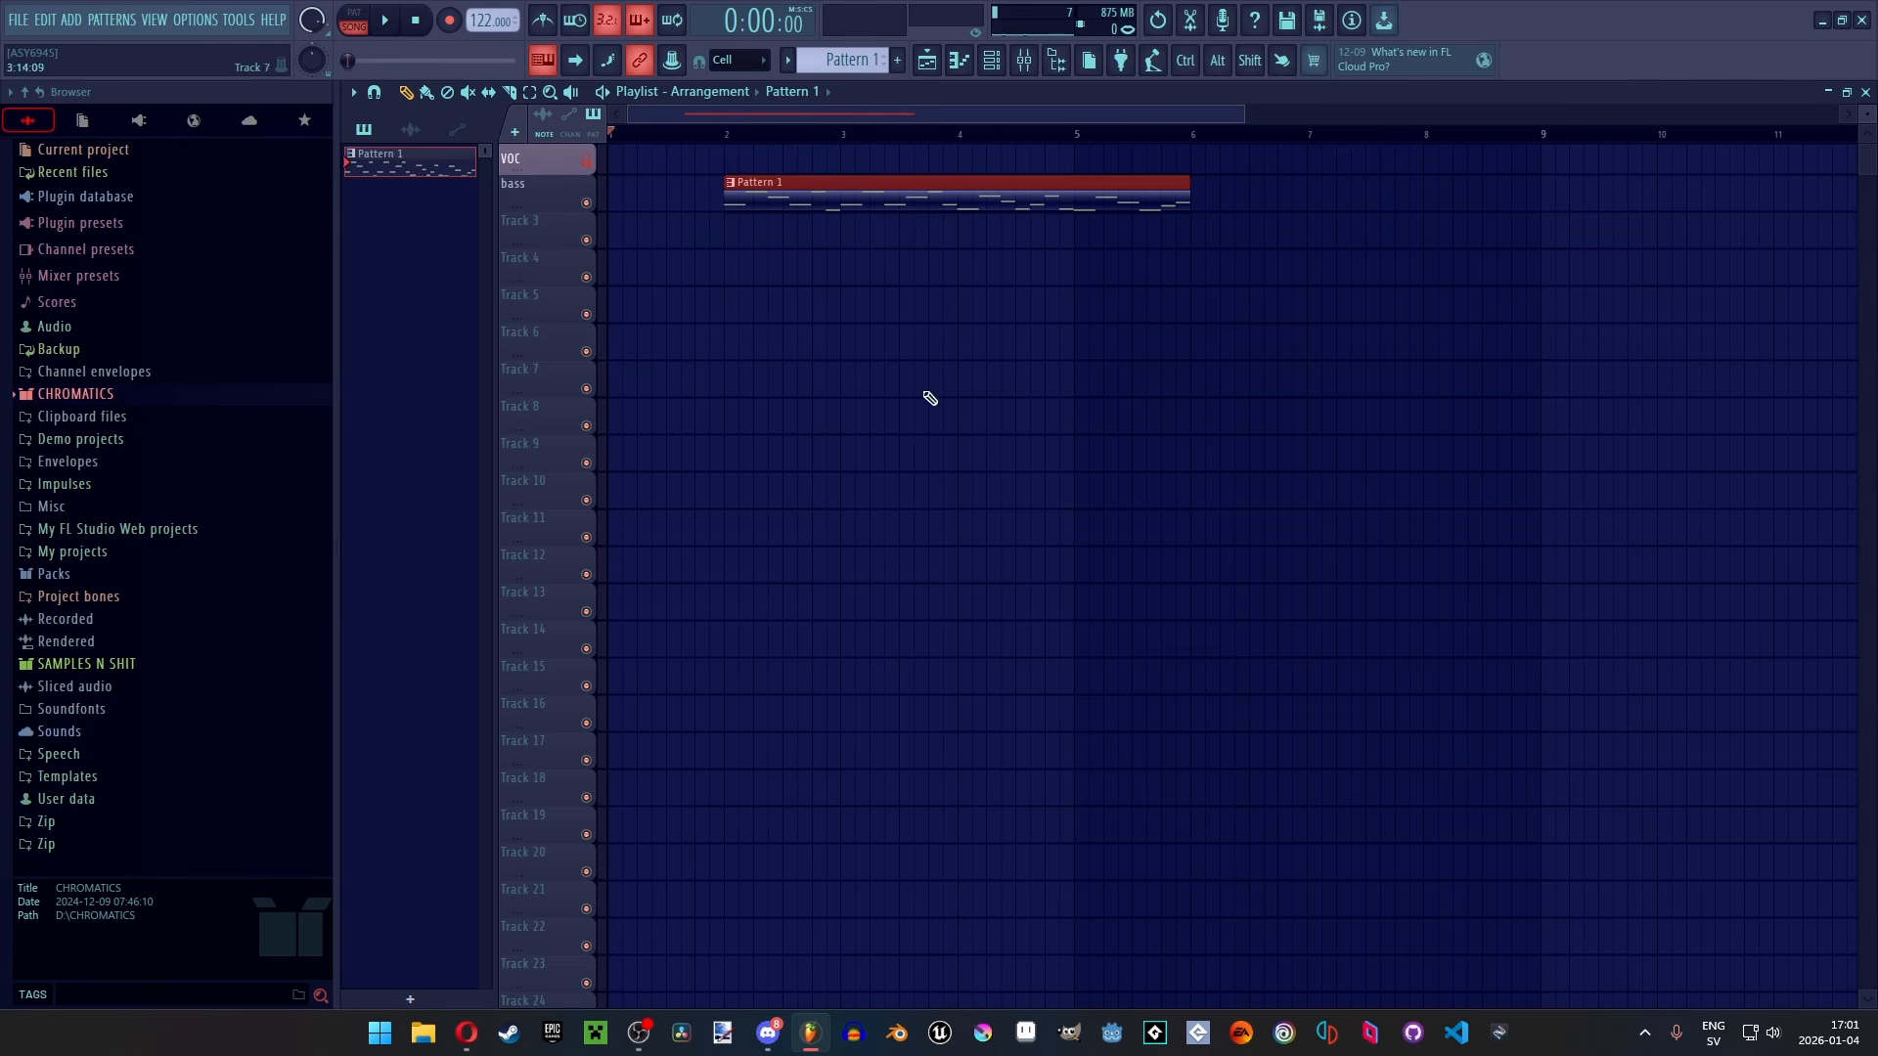
{"action": "right_click", "coordinate": [550, 231]}
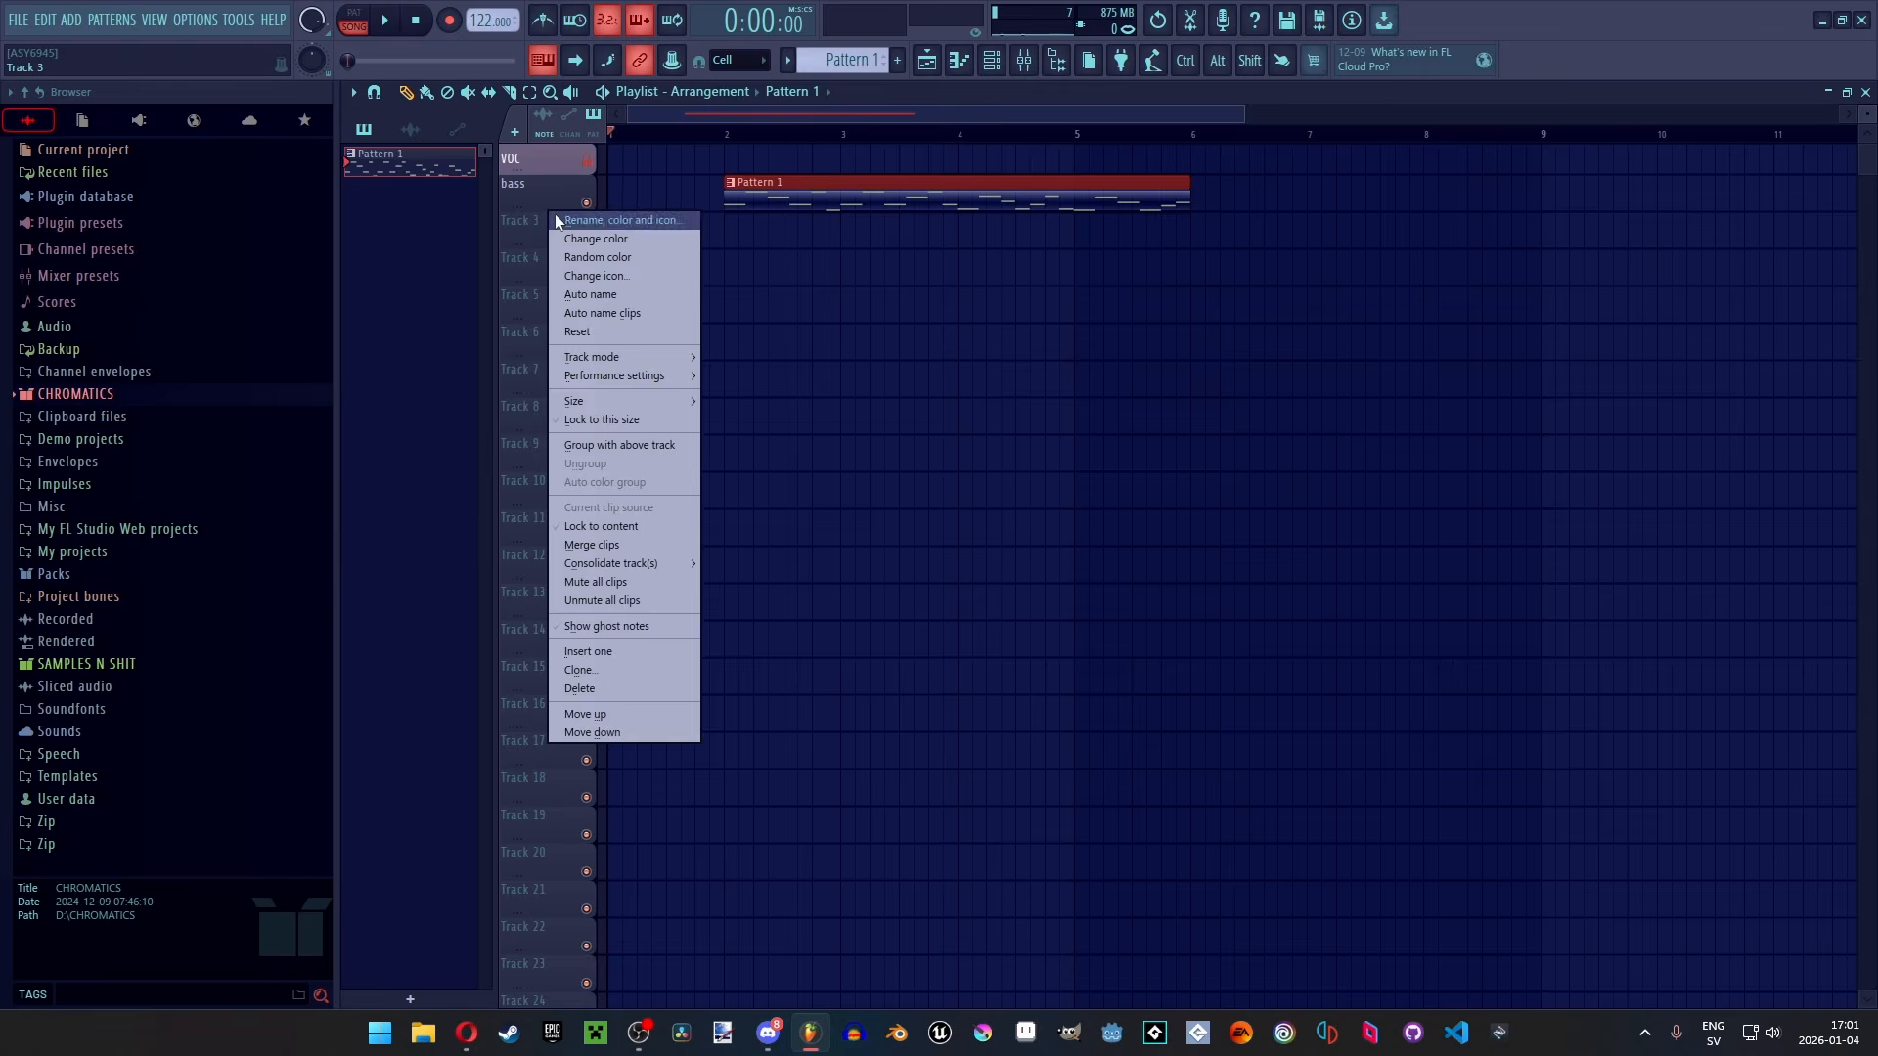
{"action": "left_click", "coordinate": [555, 213]}
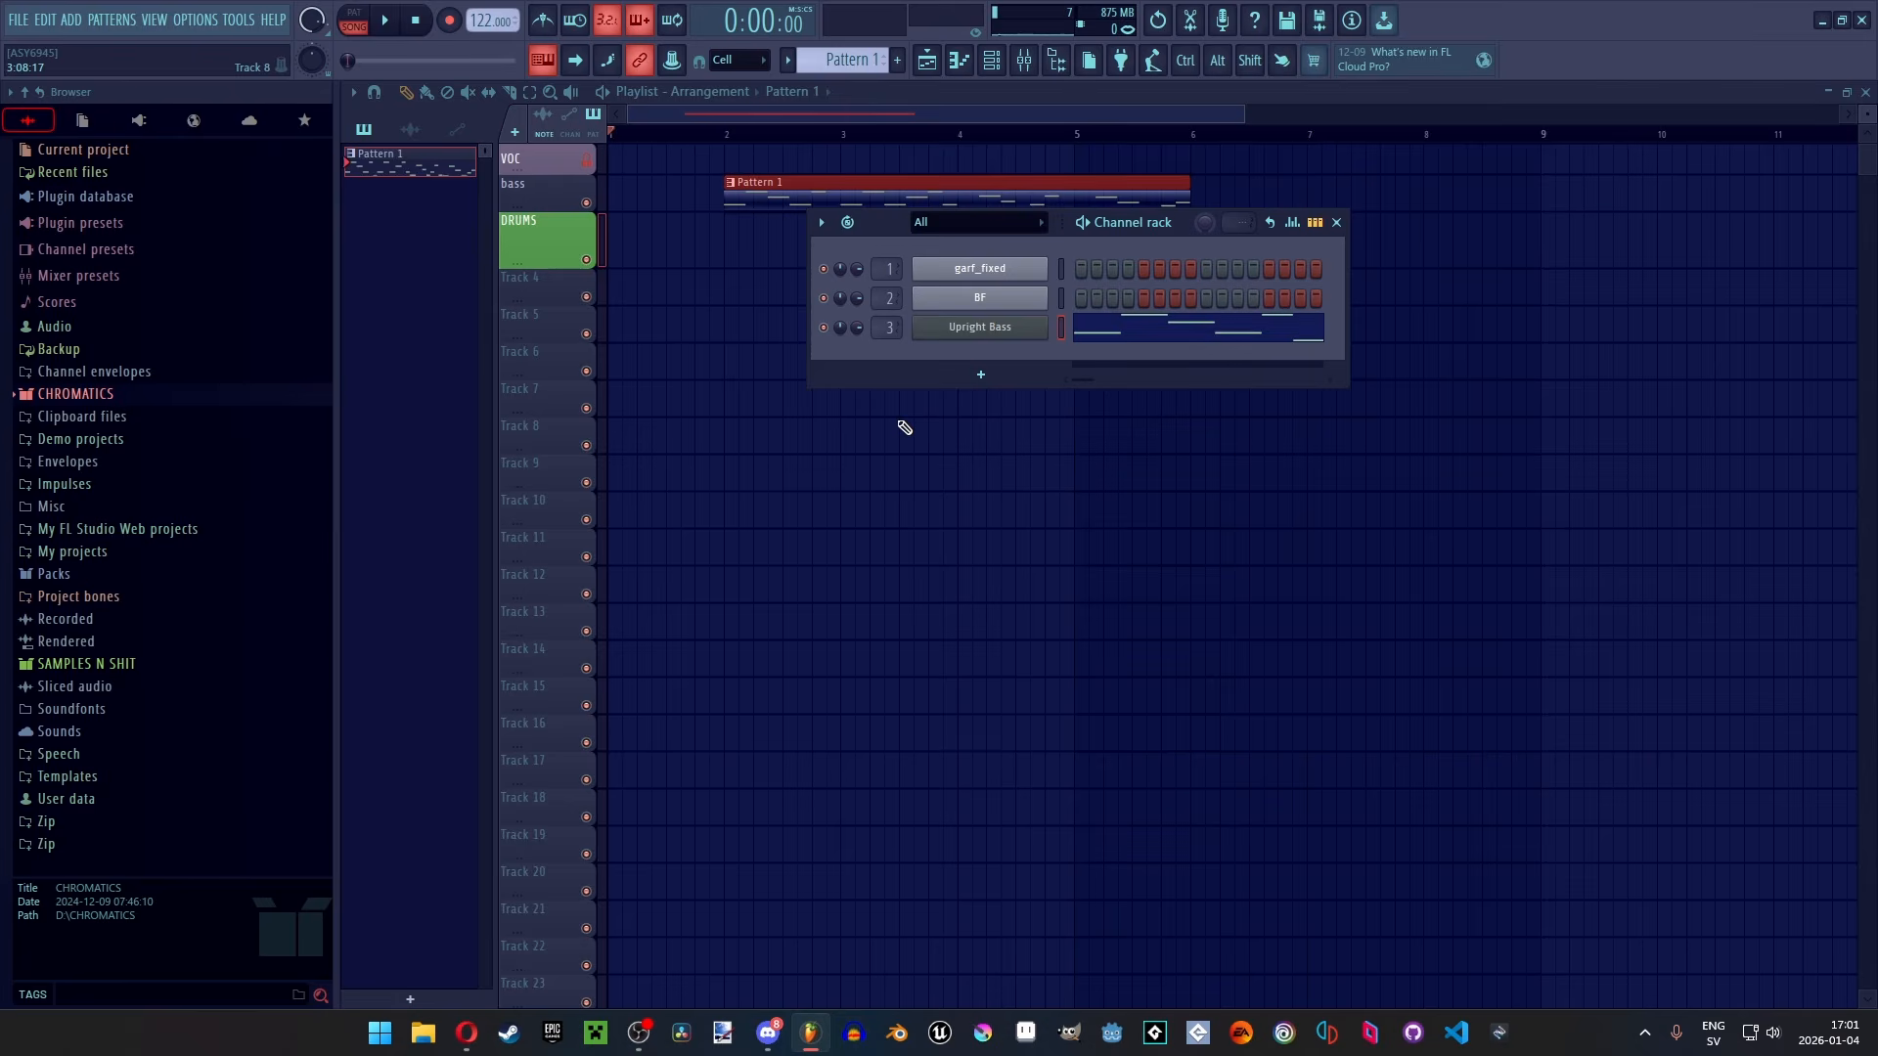
Add a Kontakt 7 channel and load the Session Kit - Lite from the Studio Drummer library
{"action": "left_click", "coordinate": [985, 376]}
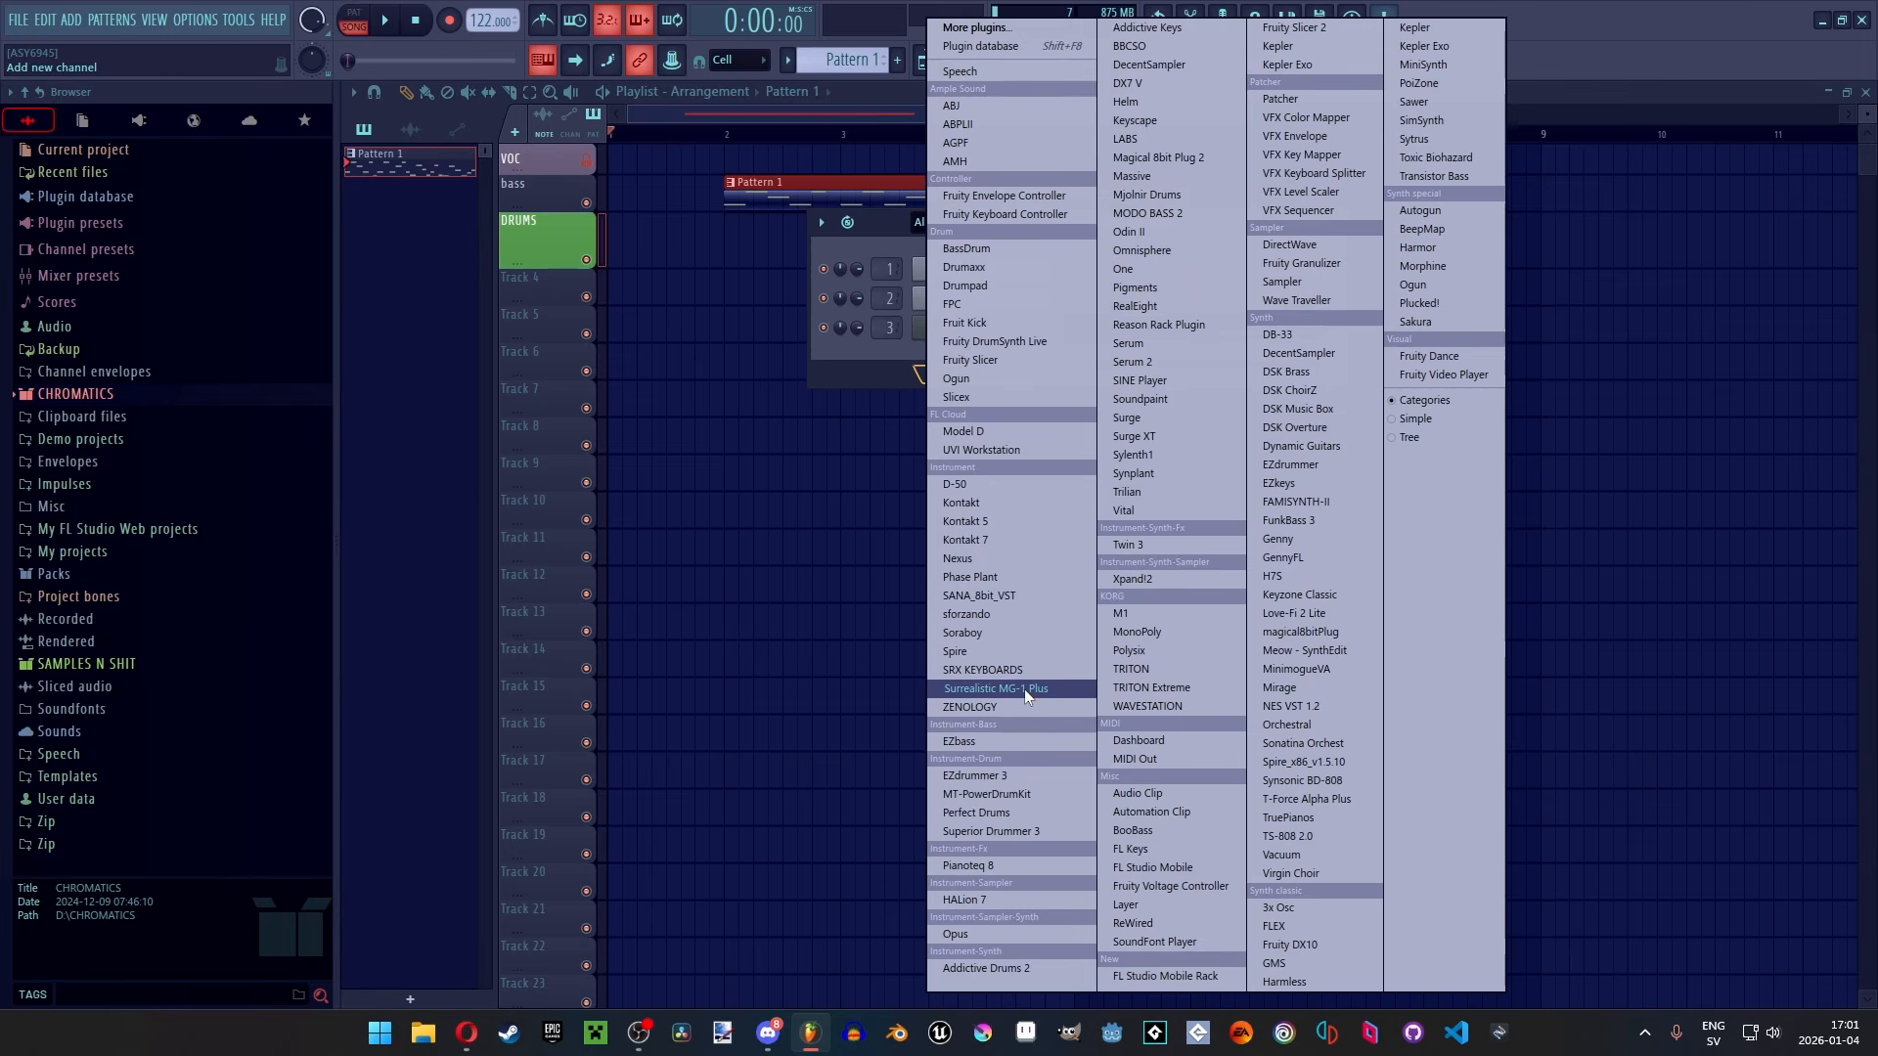
{"action": "left_click", "coordinate": [1008, 540]}
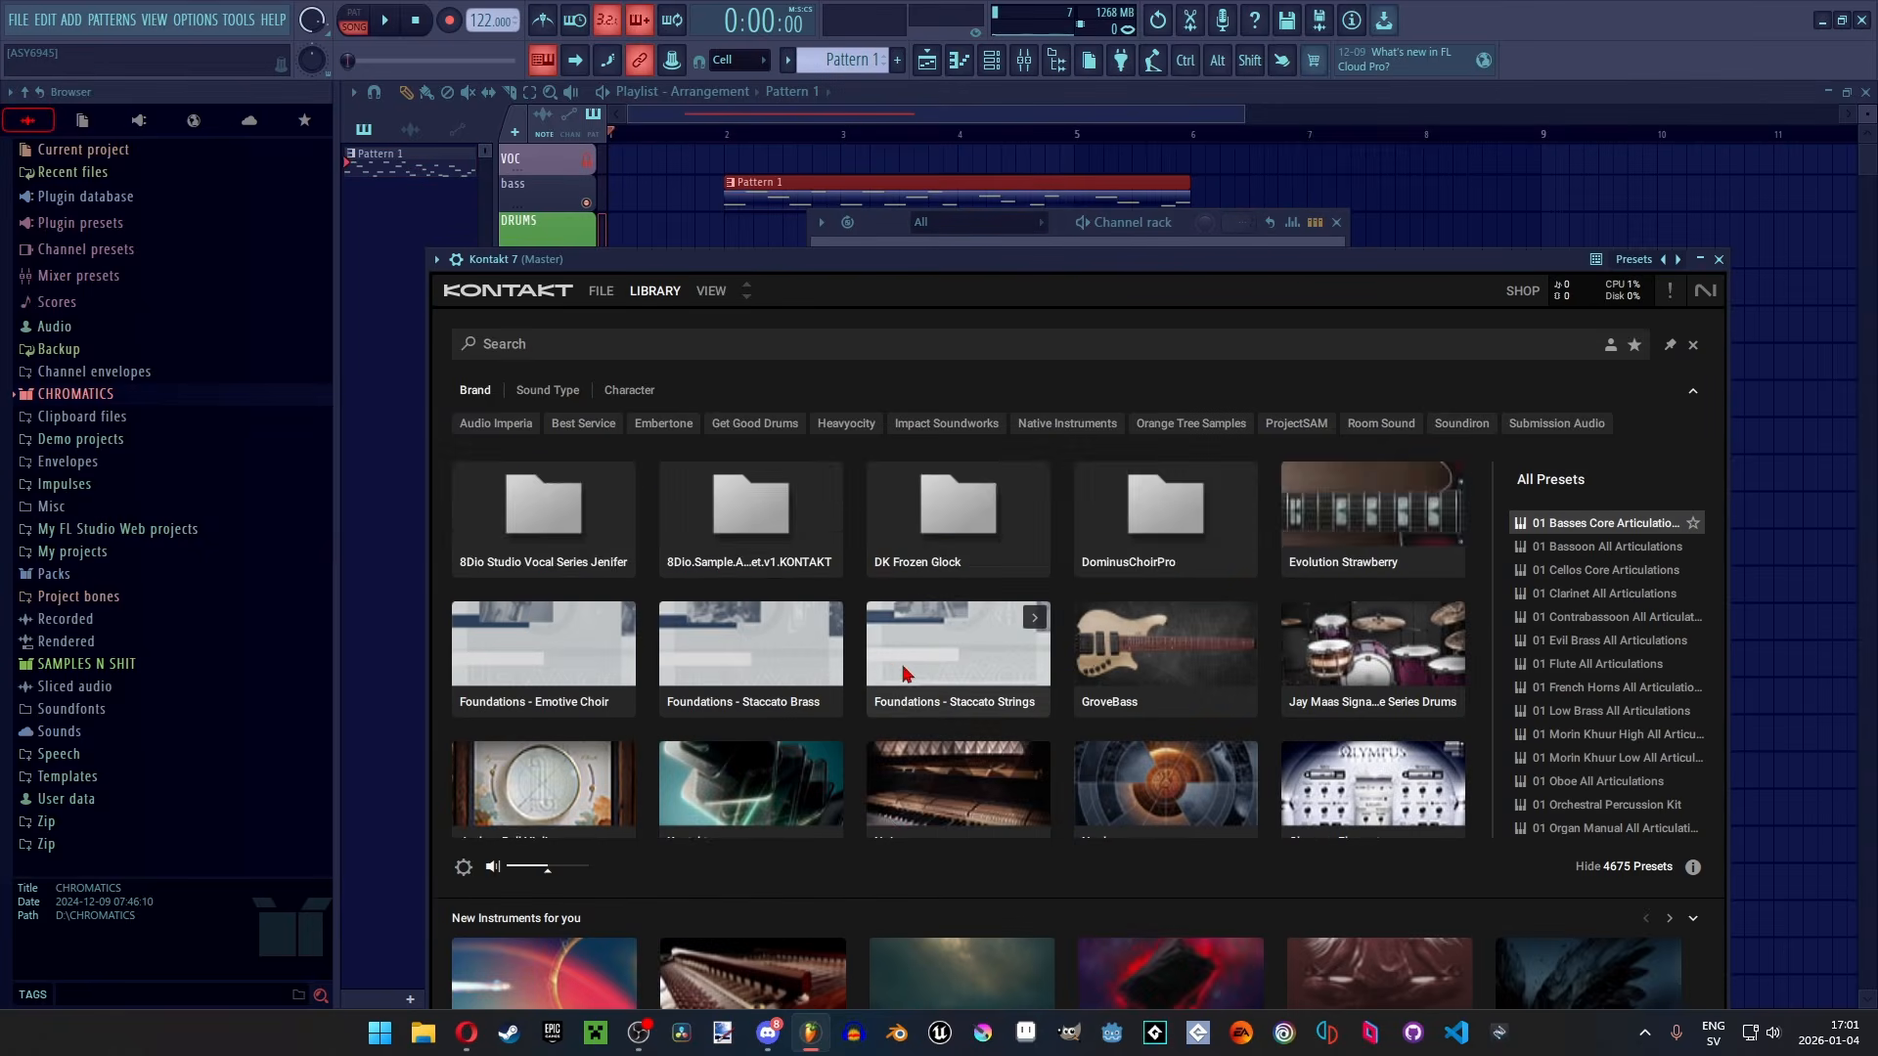
{"action": "scroll", "coordinate": [868, 743], "scroll_direction": "down", "scroll_amount": 5}
{"action": "scroll", "coordinate": [869, 744], "scroll_direction": "down", "scroll_amount": 1}
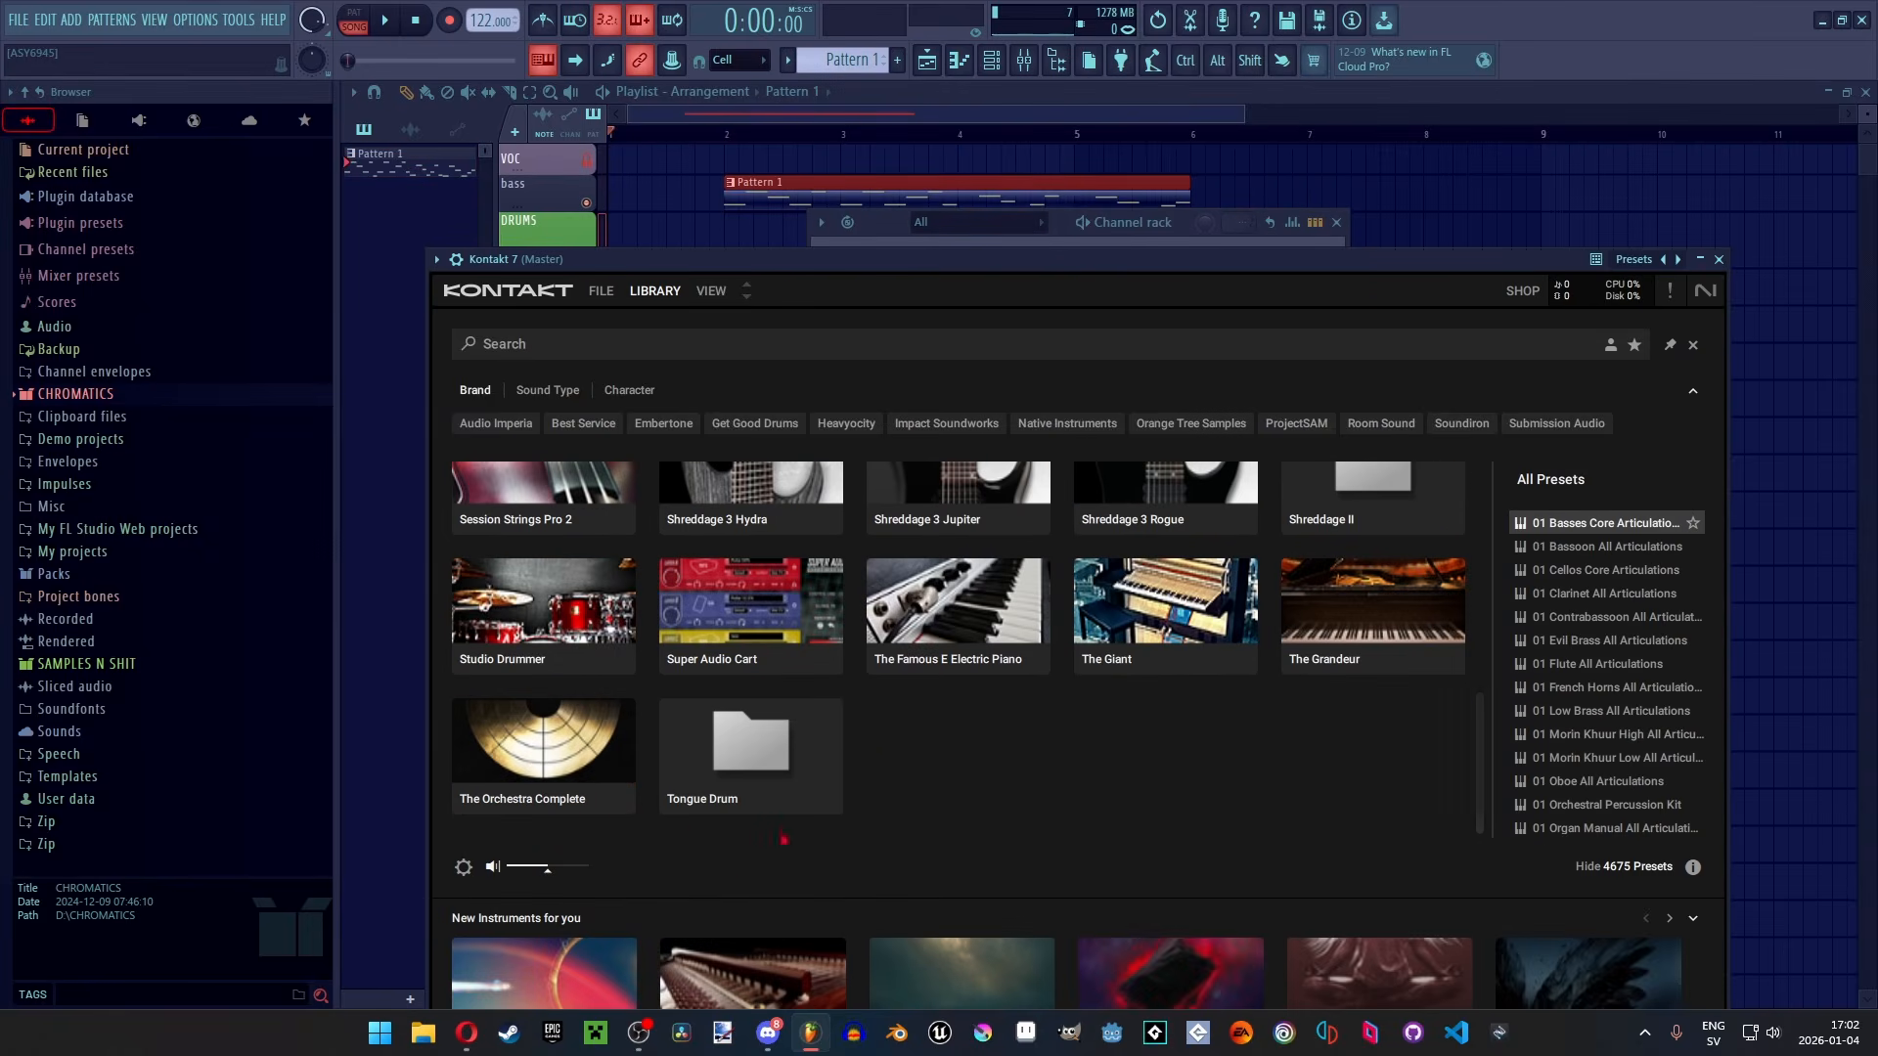
{"action": "left_click", "coordinate": [582, 646]}
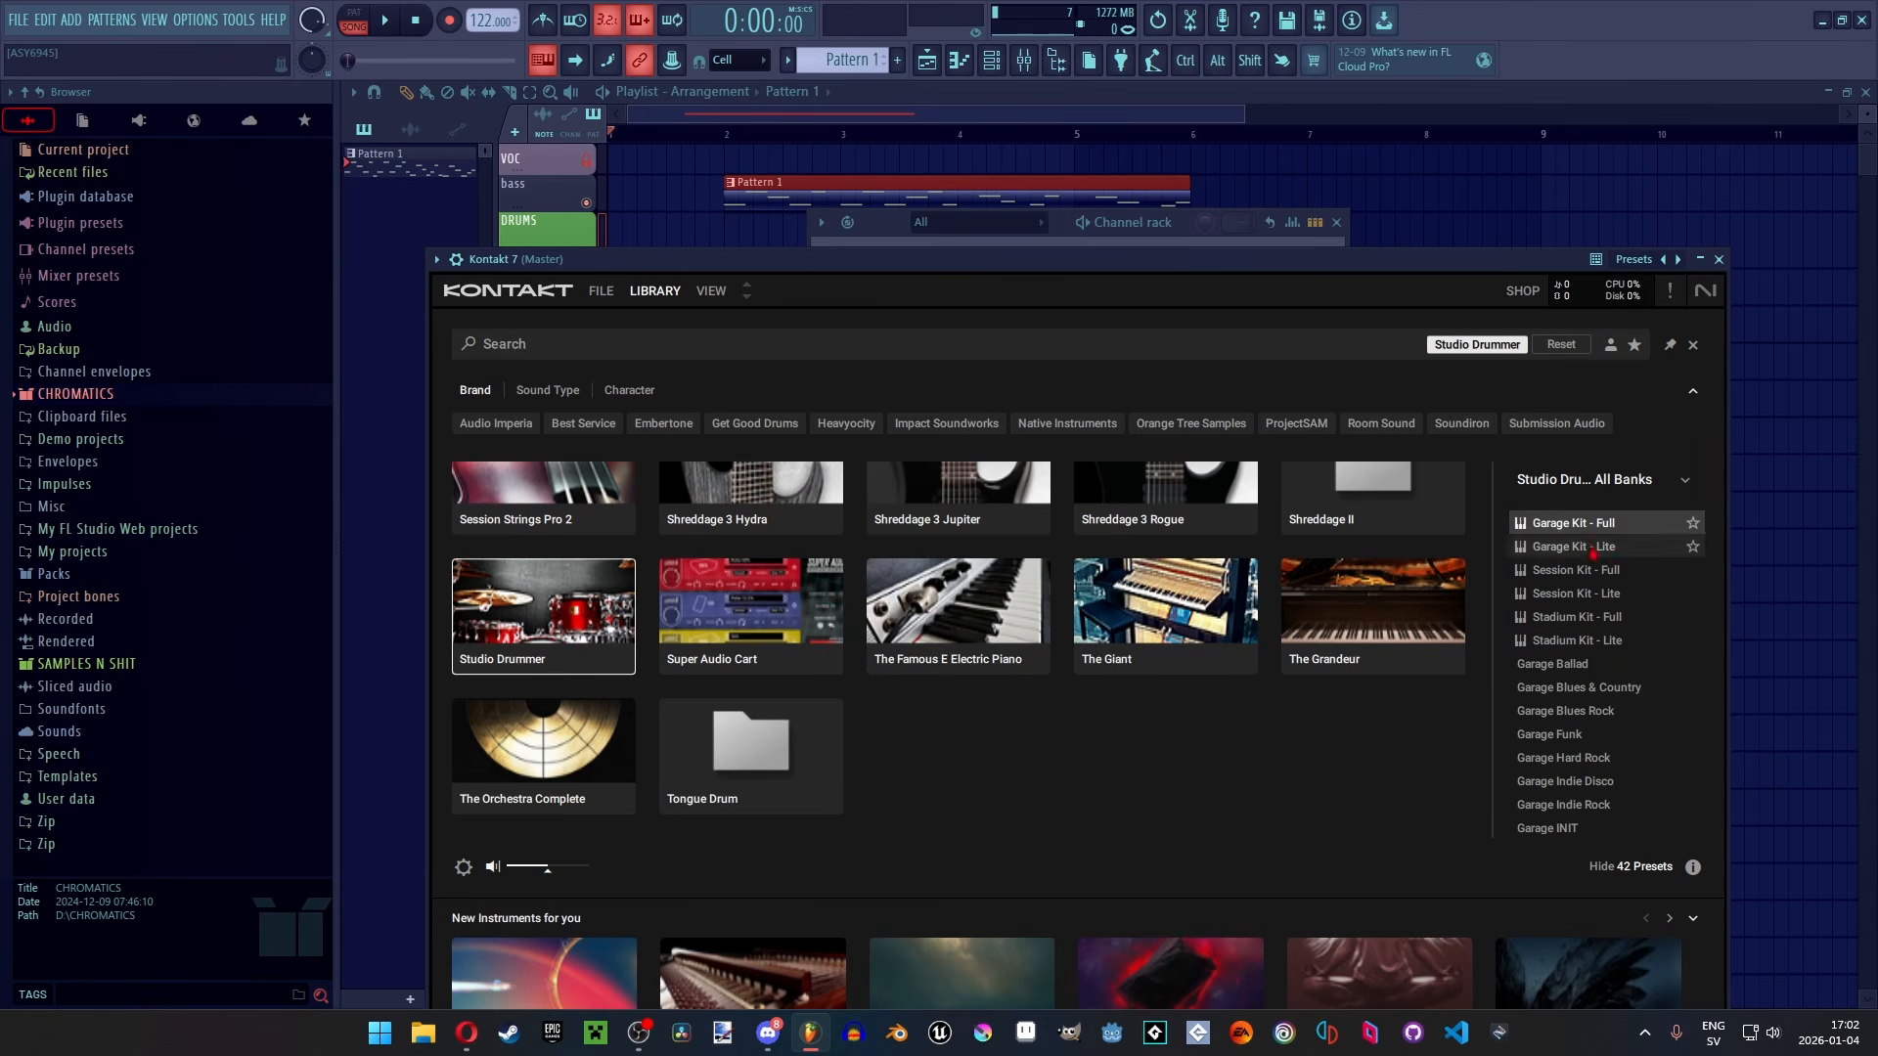
{"action": "left_click", "coordinate": [1596, 594]}
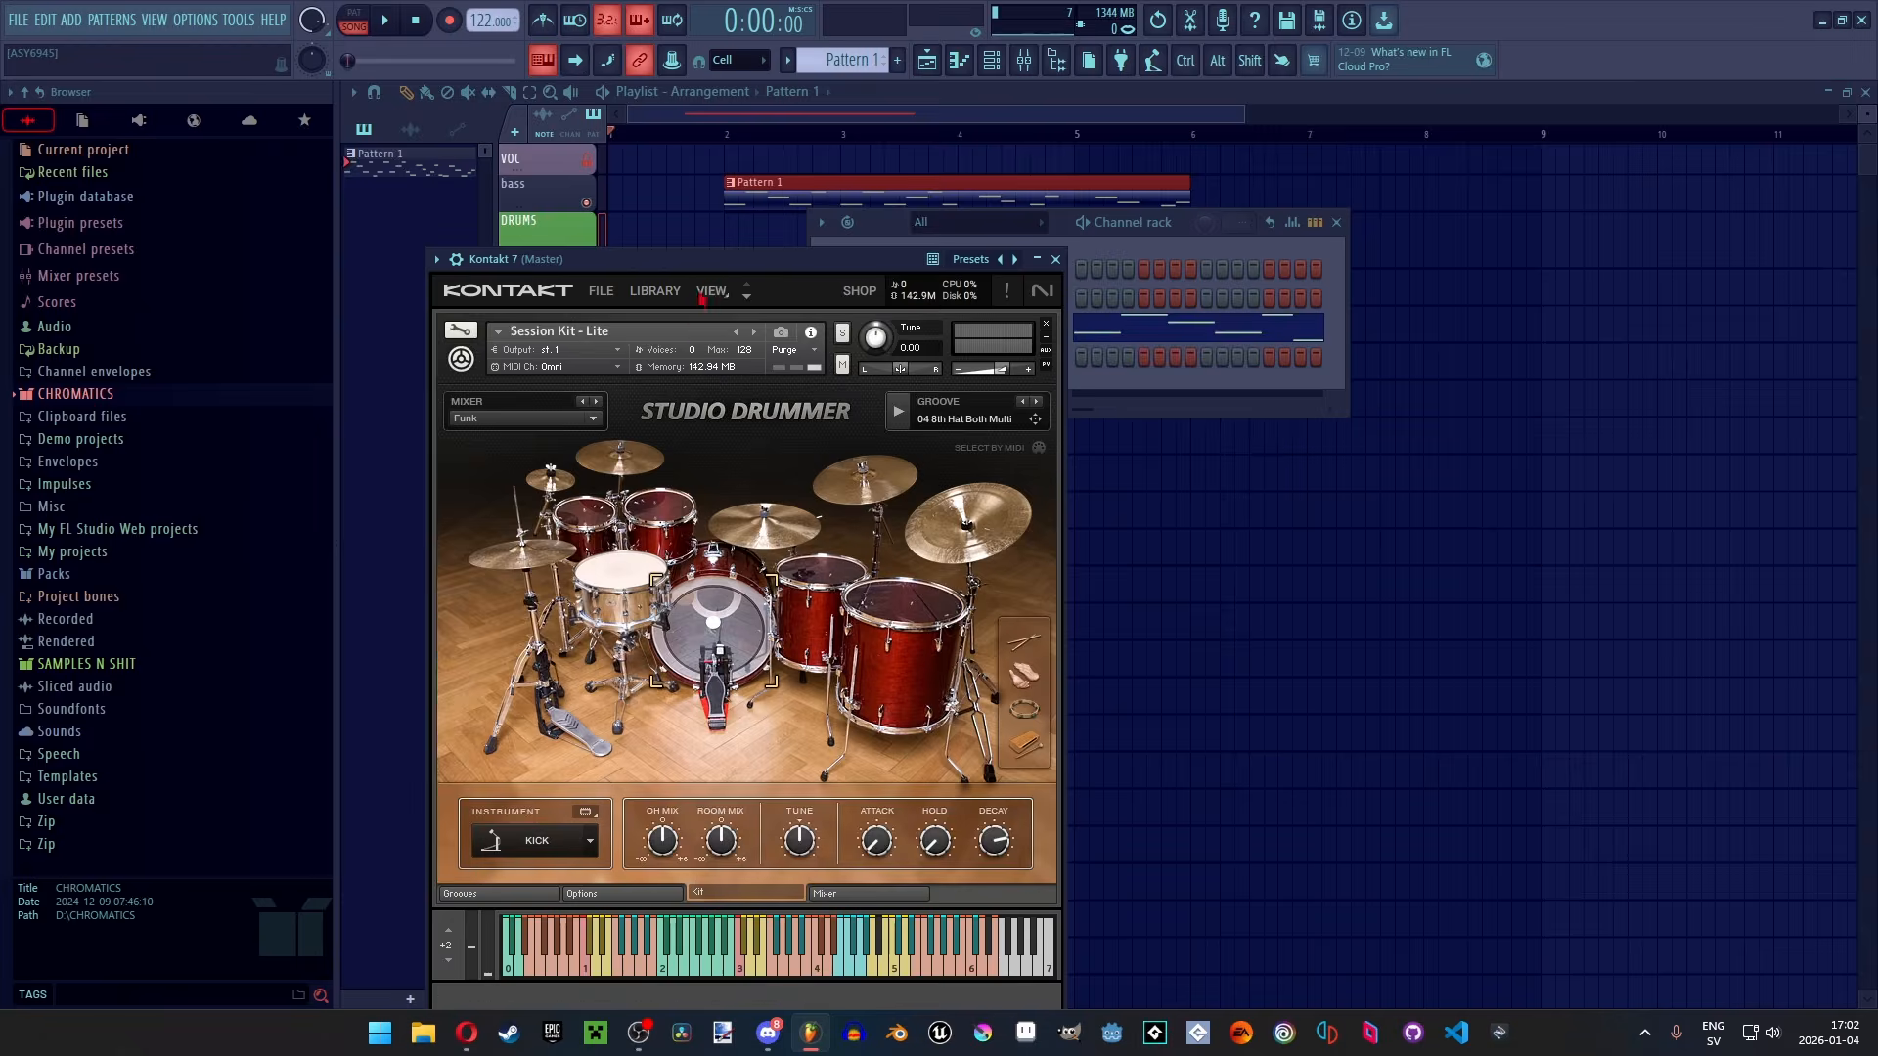
{"action": "left_click_drag", "start_coordinate": [744, 255], "coordinate": [918, 189]}
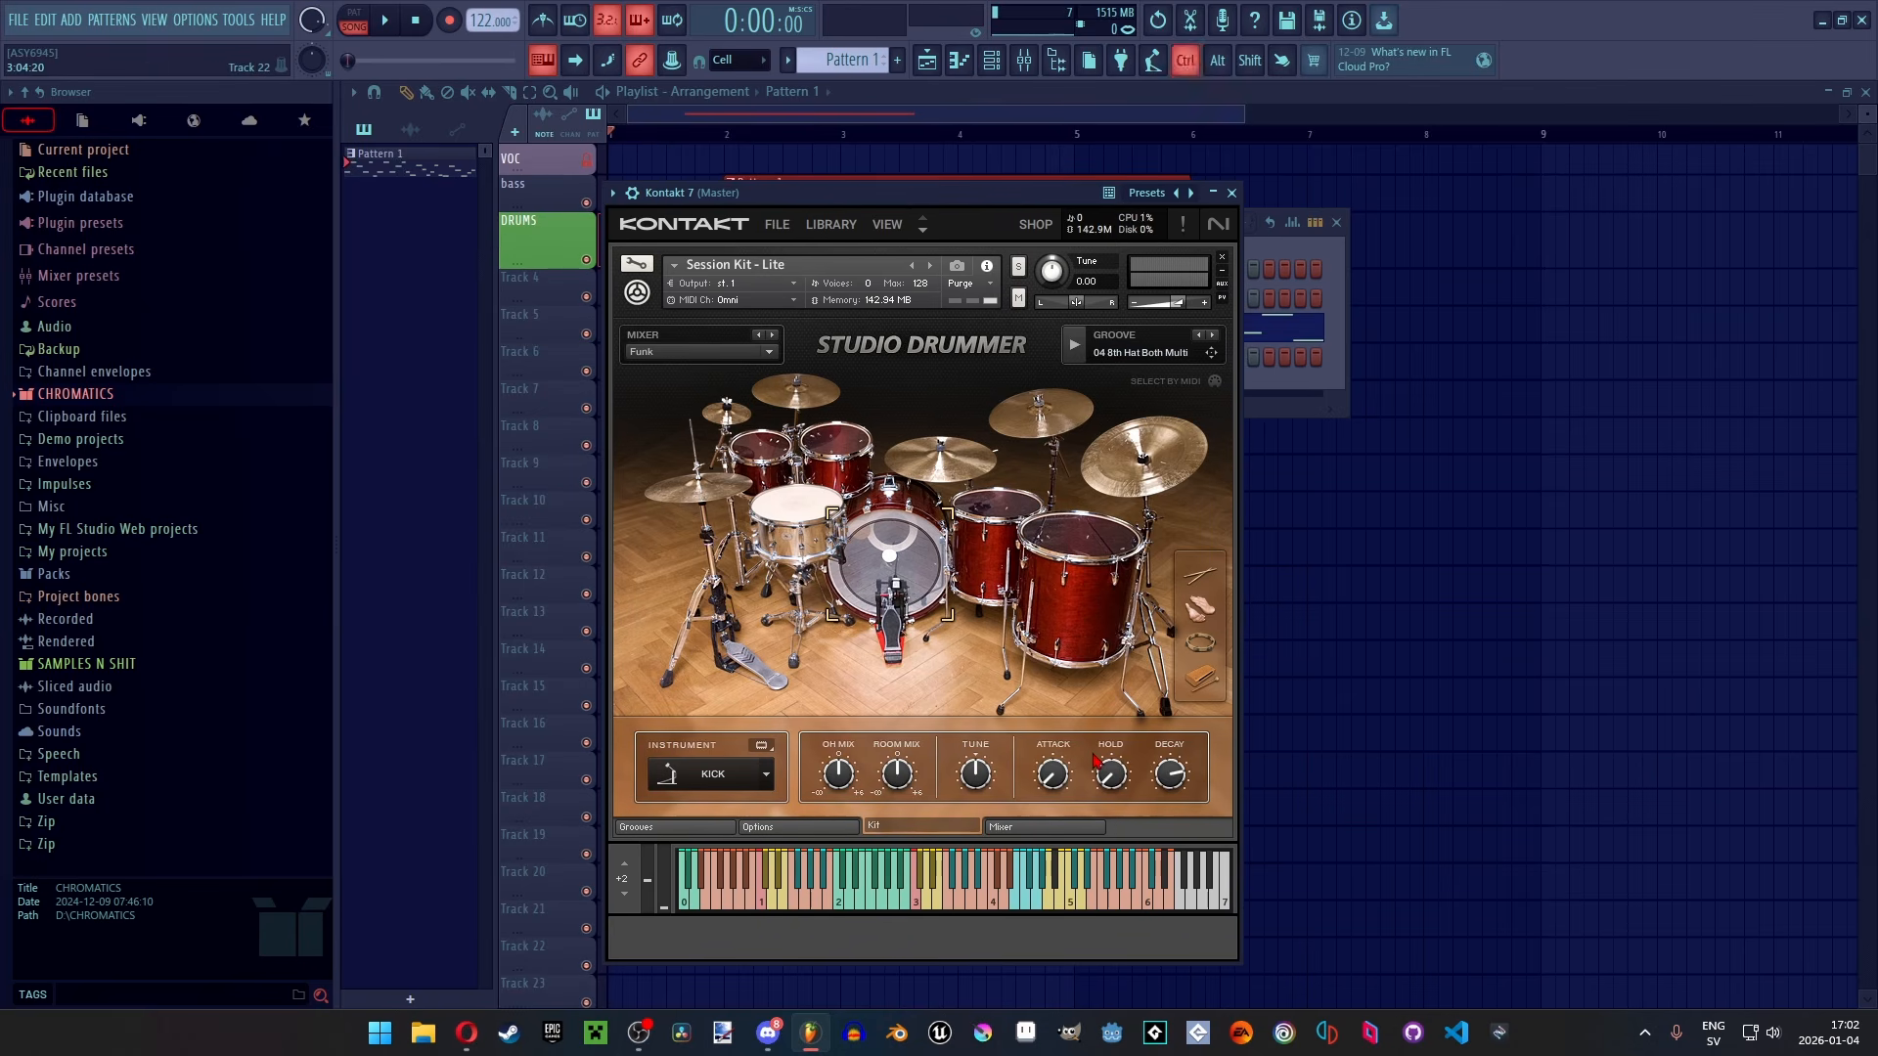
Save the project in a new project folder under the name "tutorialsong take 2"
{"action": "key", "text": "ctrl+s"}
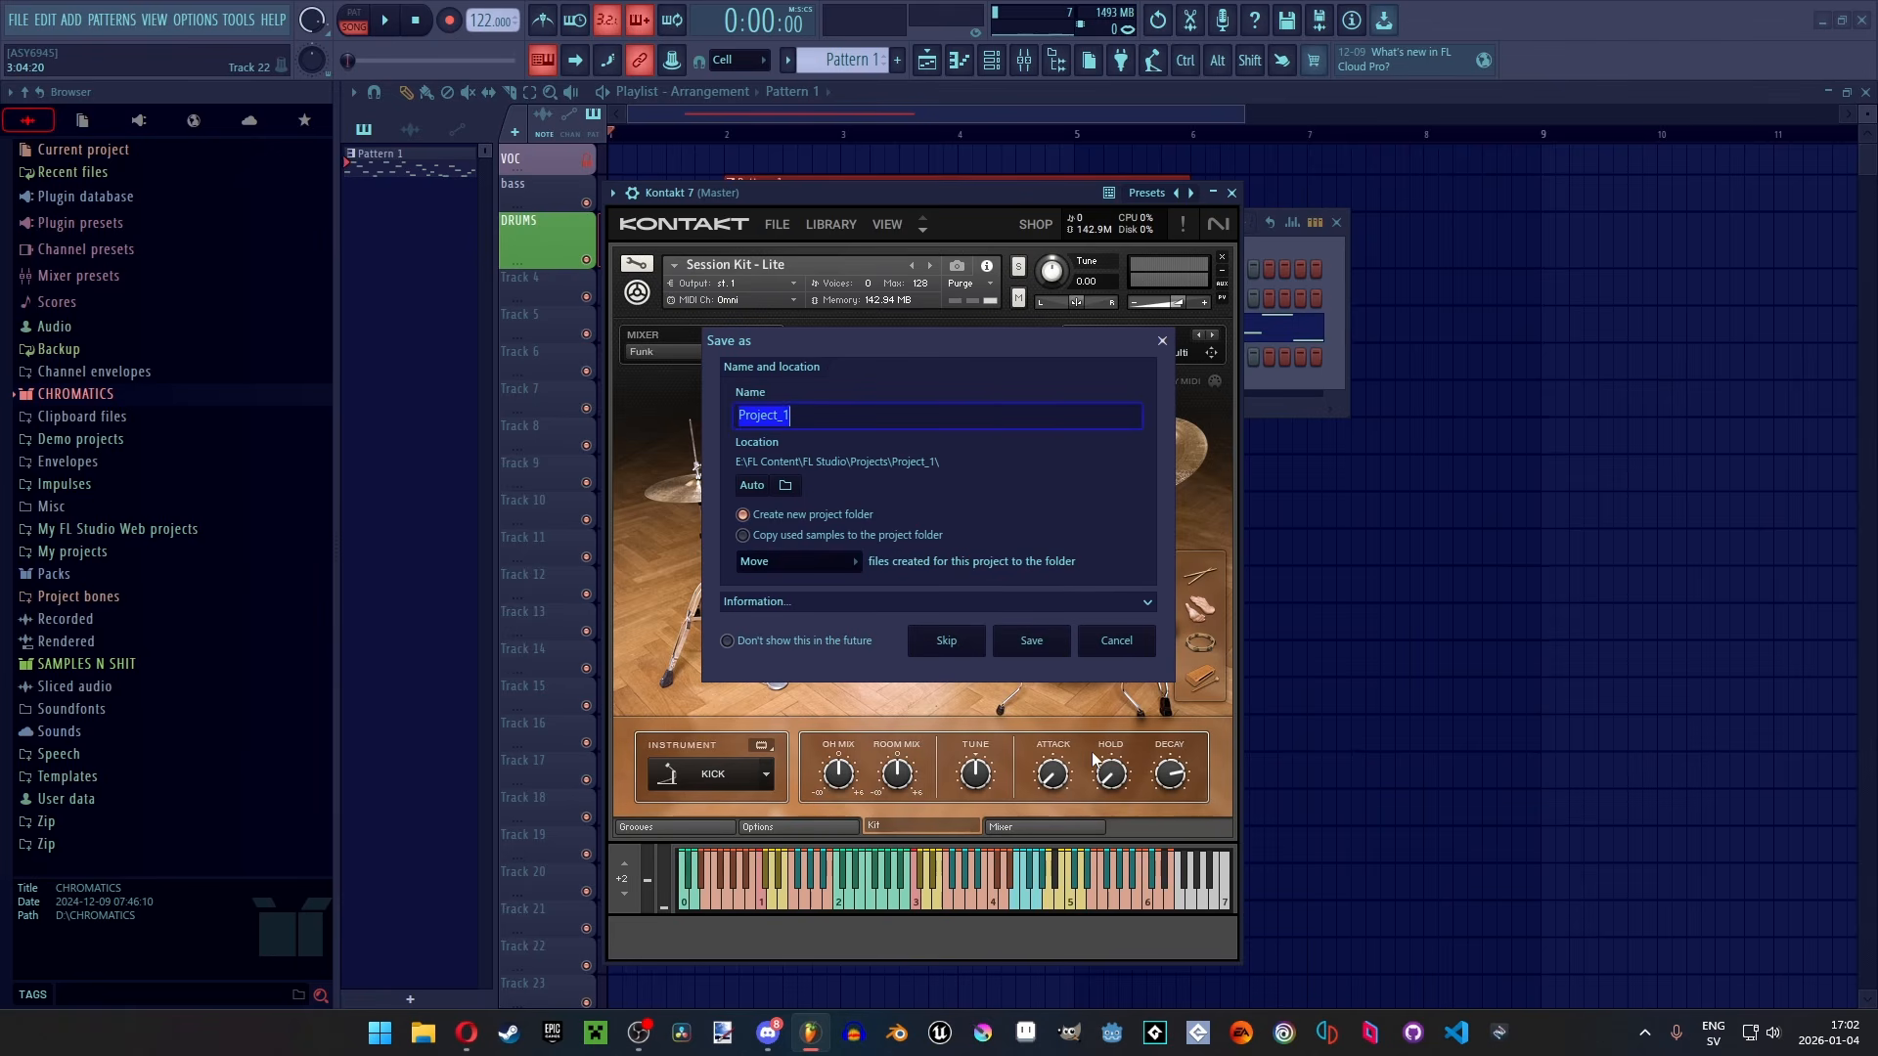
{"action": "key", "text": "BackSpace"}
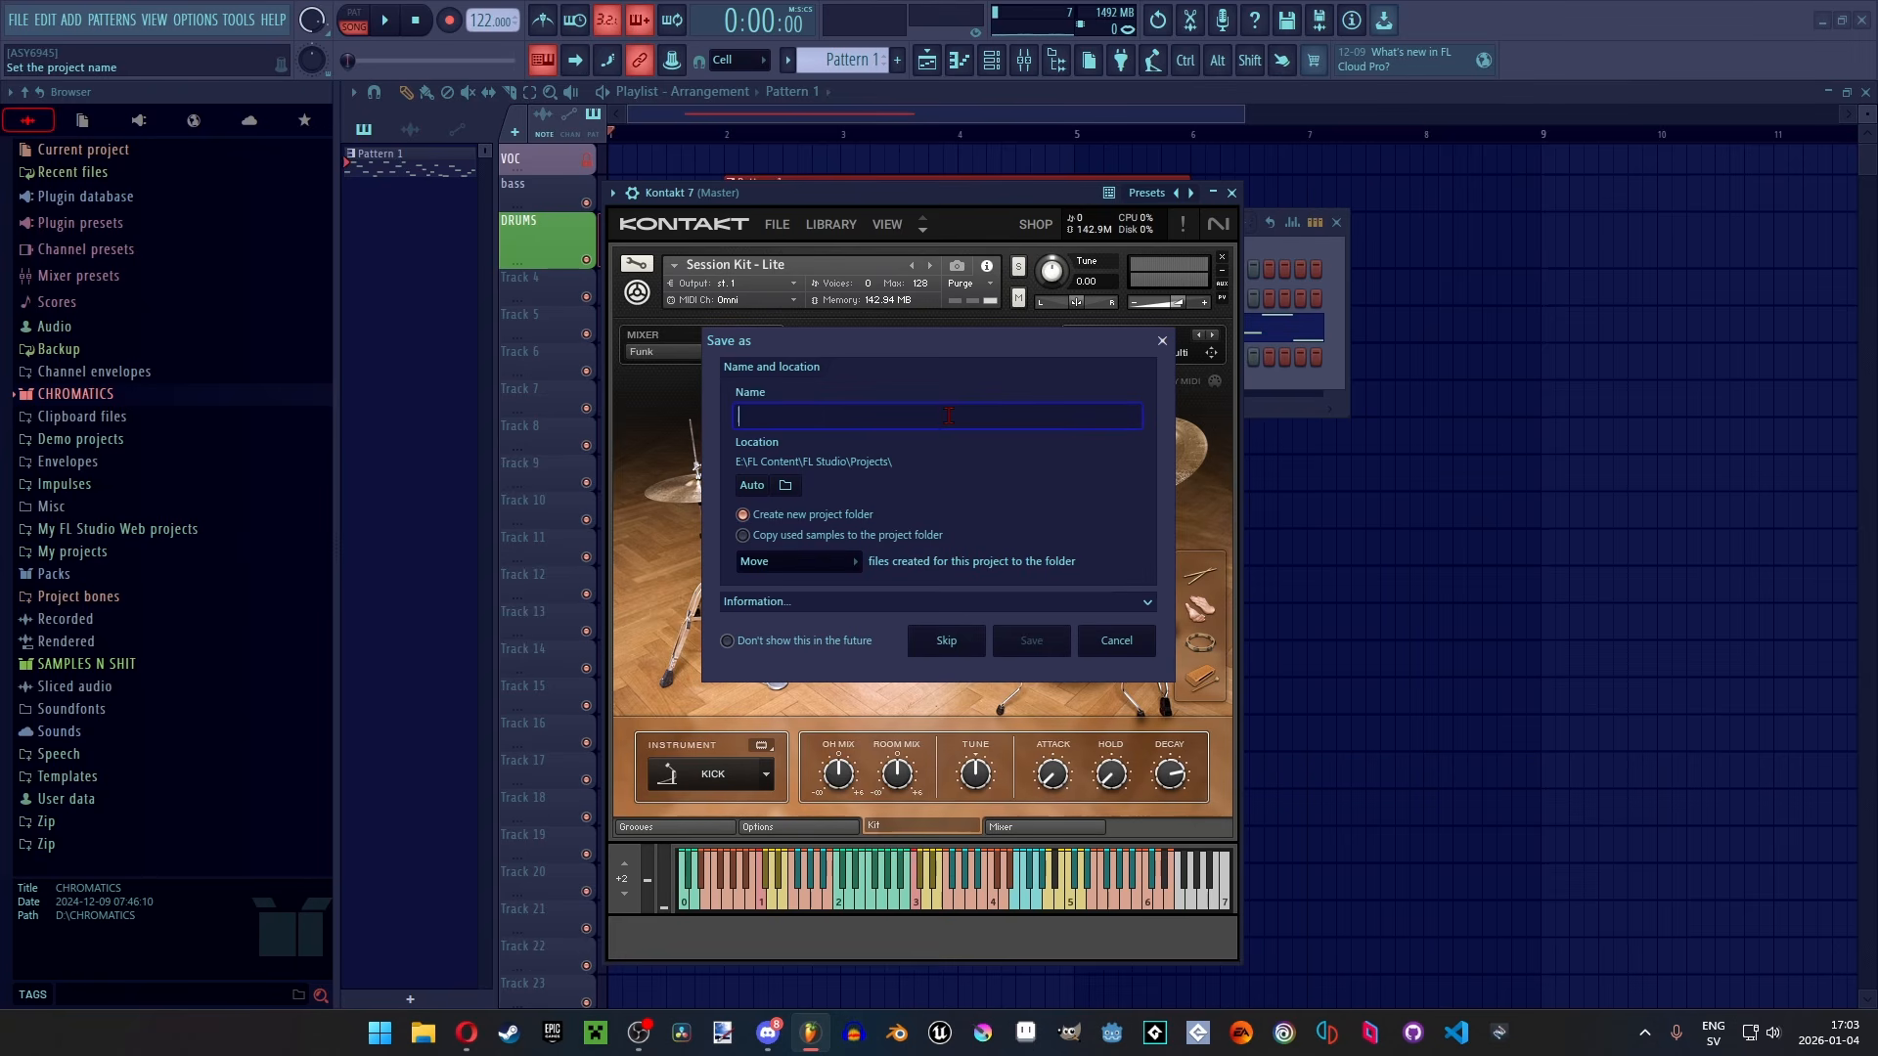
{"action": "type", "text": "tutorialsong take 2"}
{"action": "key", "text": "Return"}
{"action": "key", "text": "Return"}
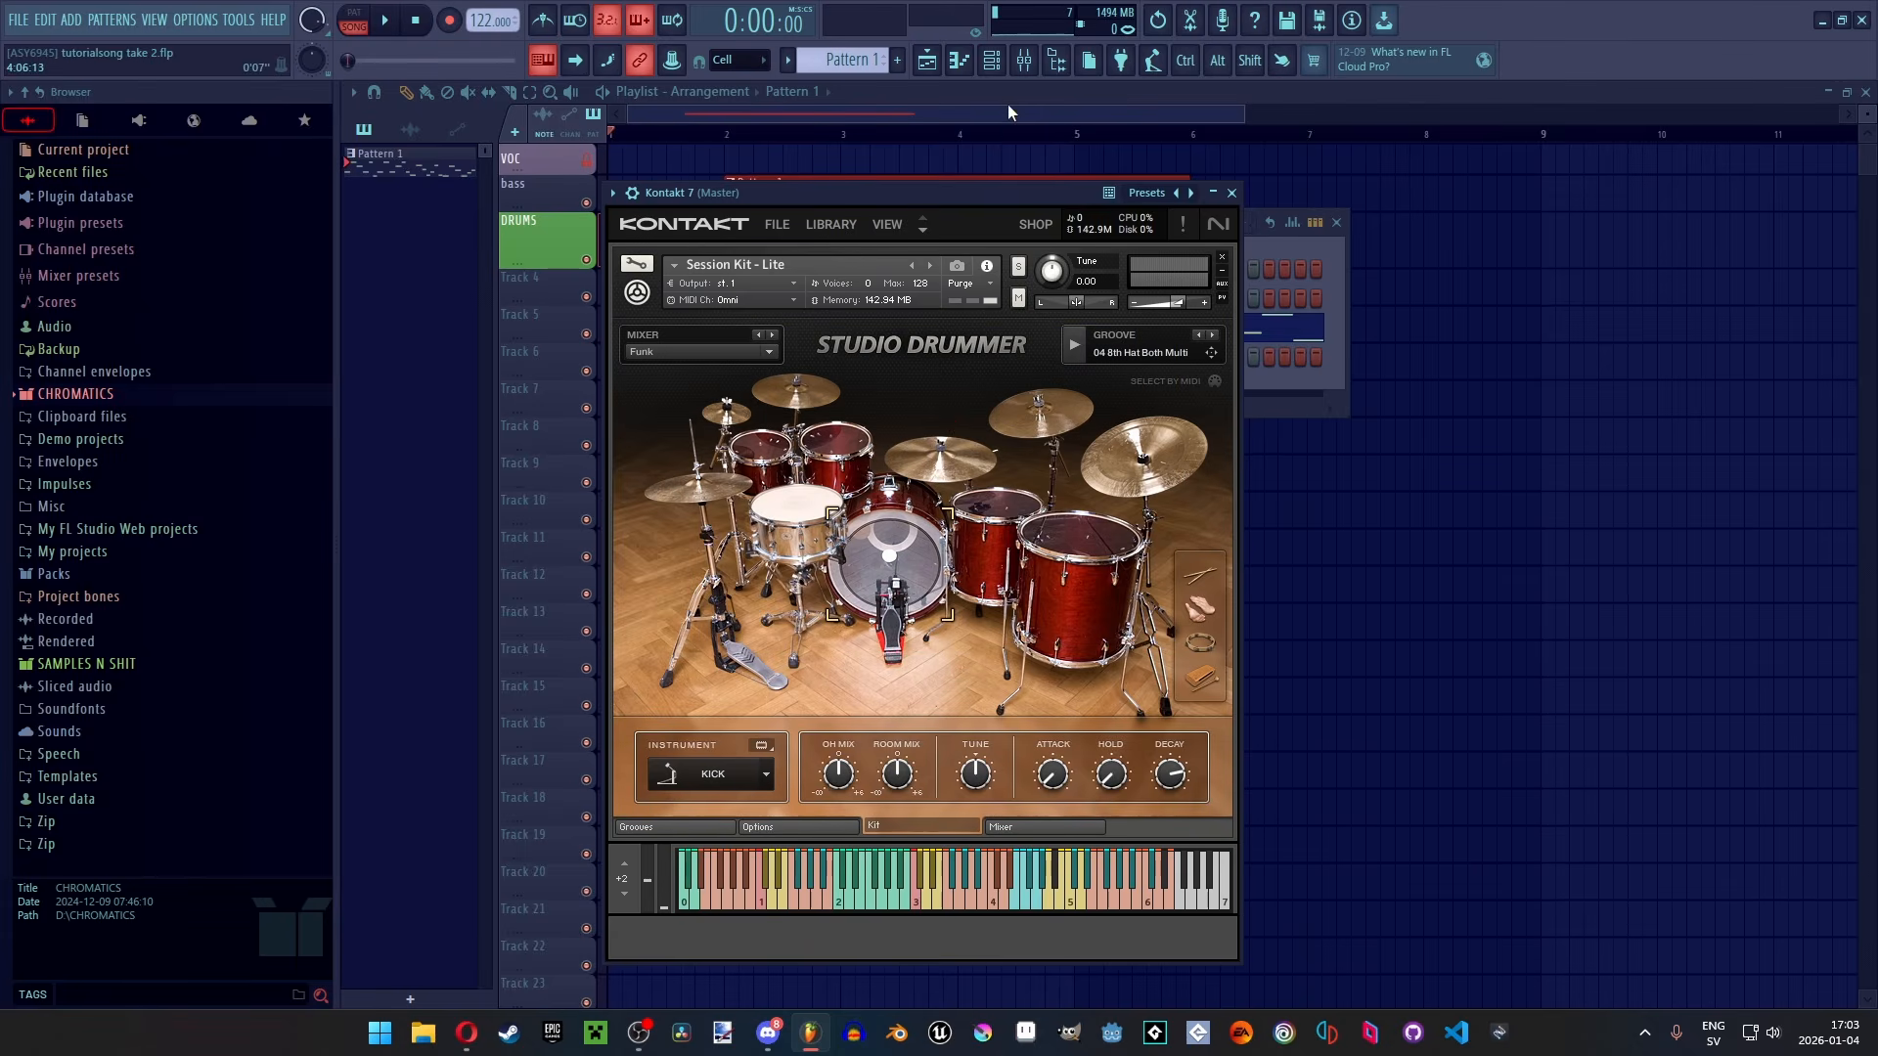
View the BF channel's Slicex plugin from the channel rack and close it together with the rack
{"action": "left_click", "coordinate": [991, 59]}
{"action": "left_click", "coordinate": [1033, 300]}
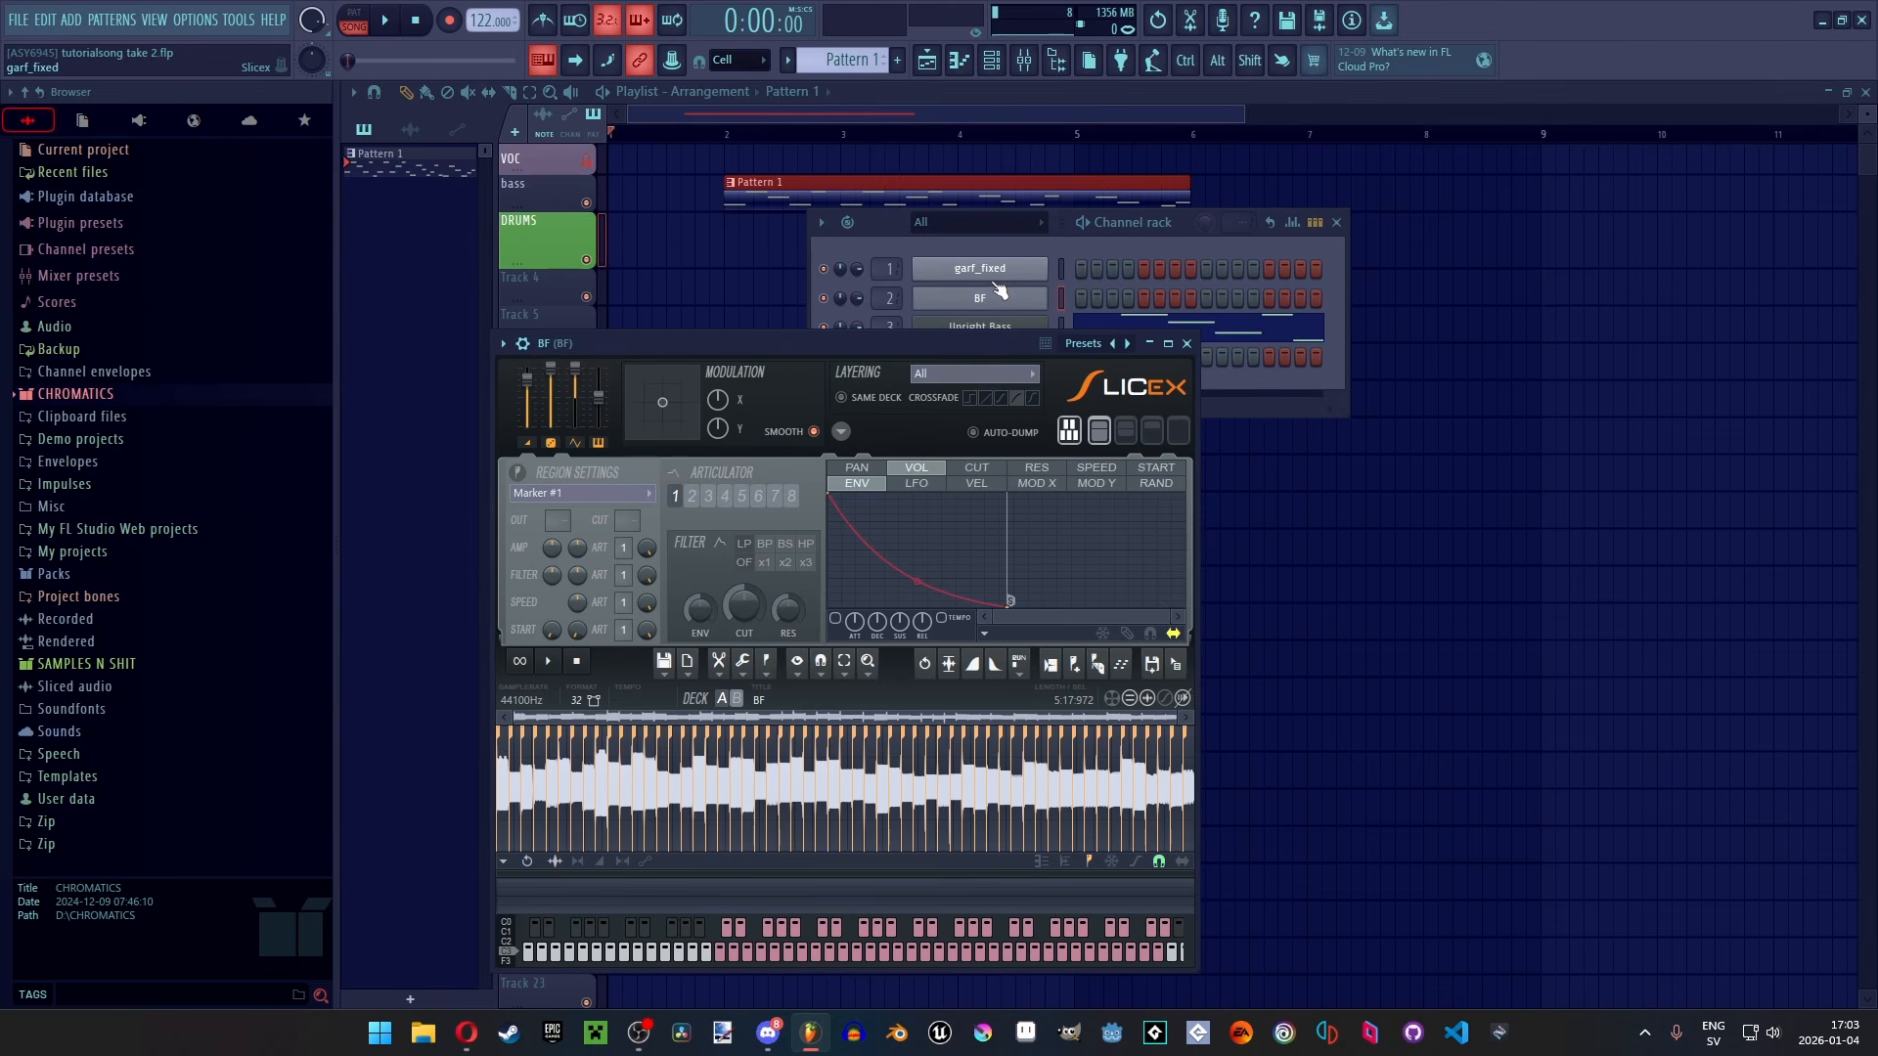
{"action": "left_click", "coordinate": [1187, 343]}
{"action": "key", "text": "F6"}
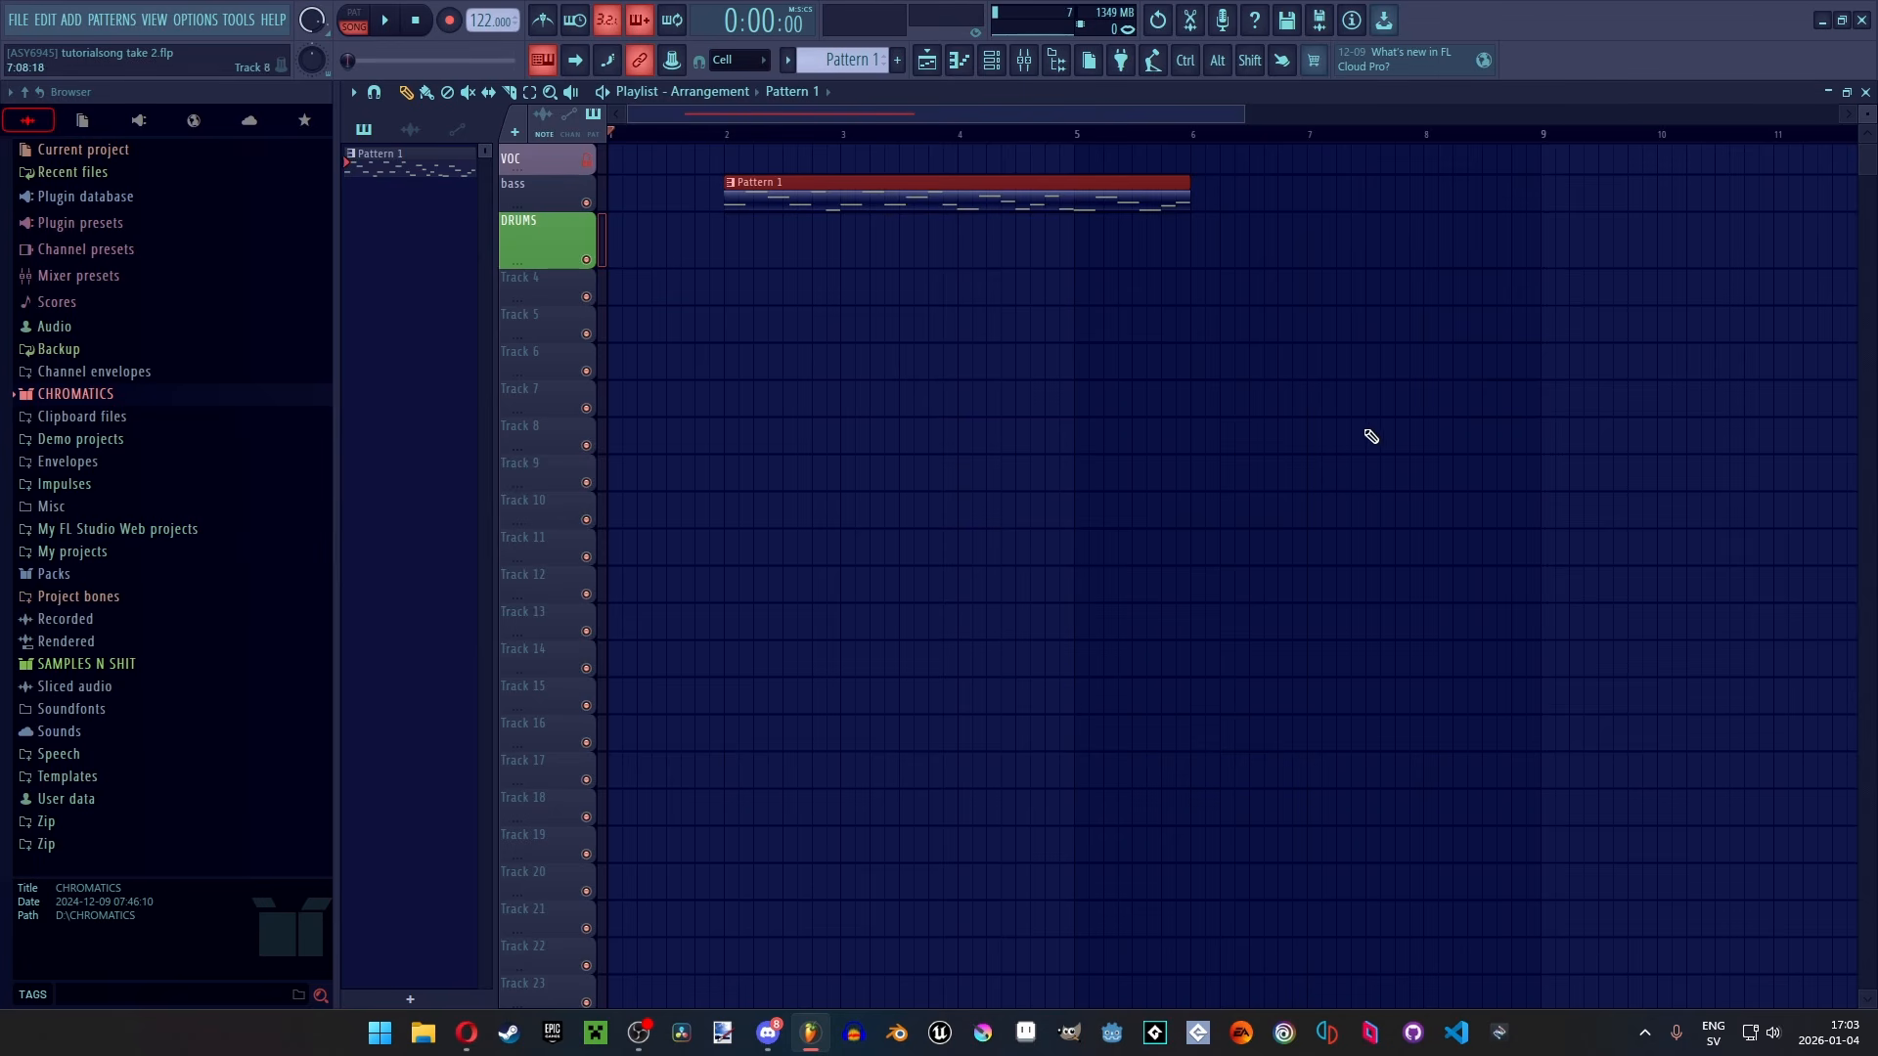
Start saving the project, inspect the garf_fixed Slicex entry in the project size warning, and cancel the save
{"action": "key", "text": "ctrl+s"}
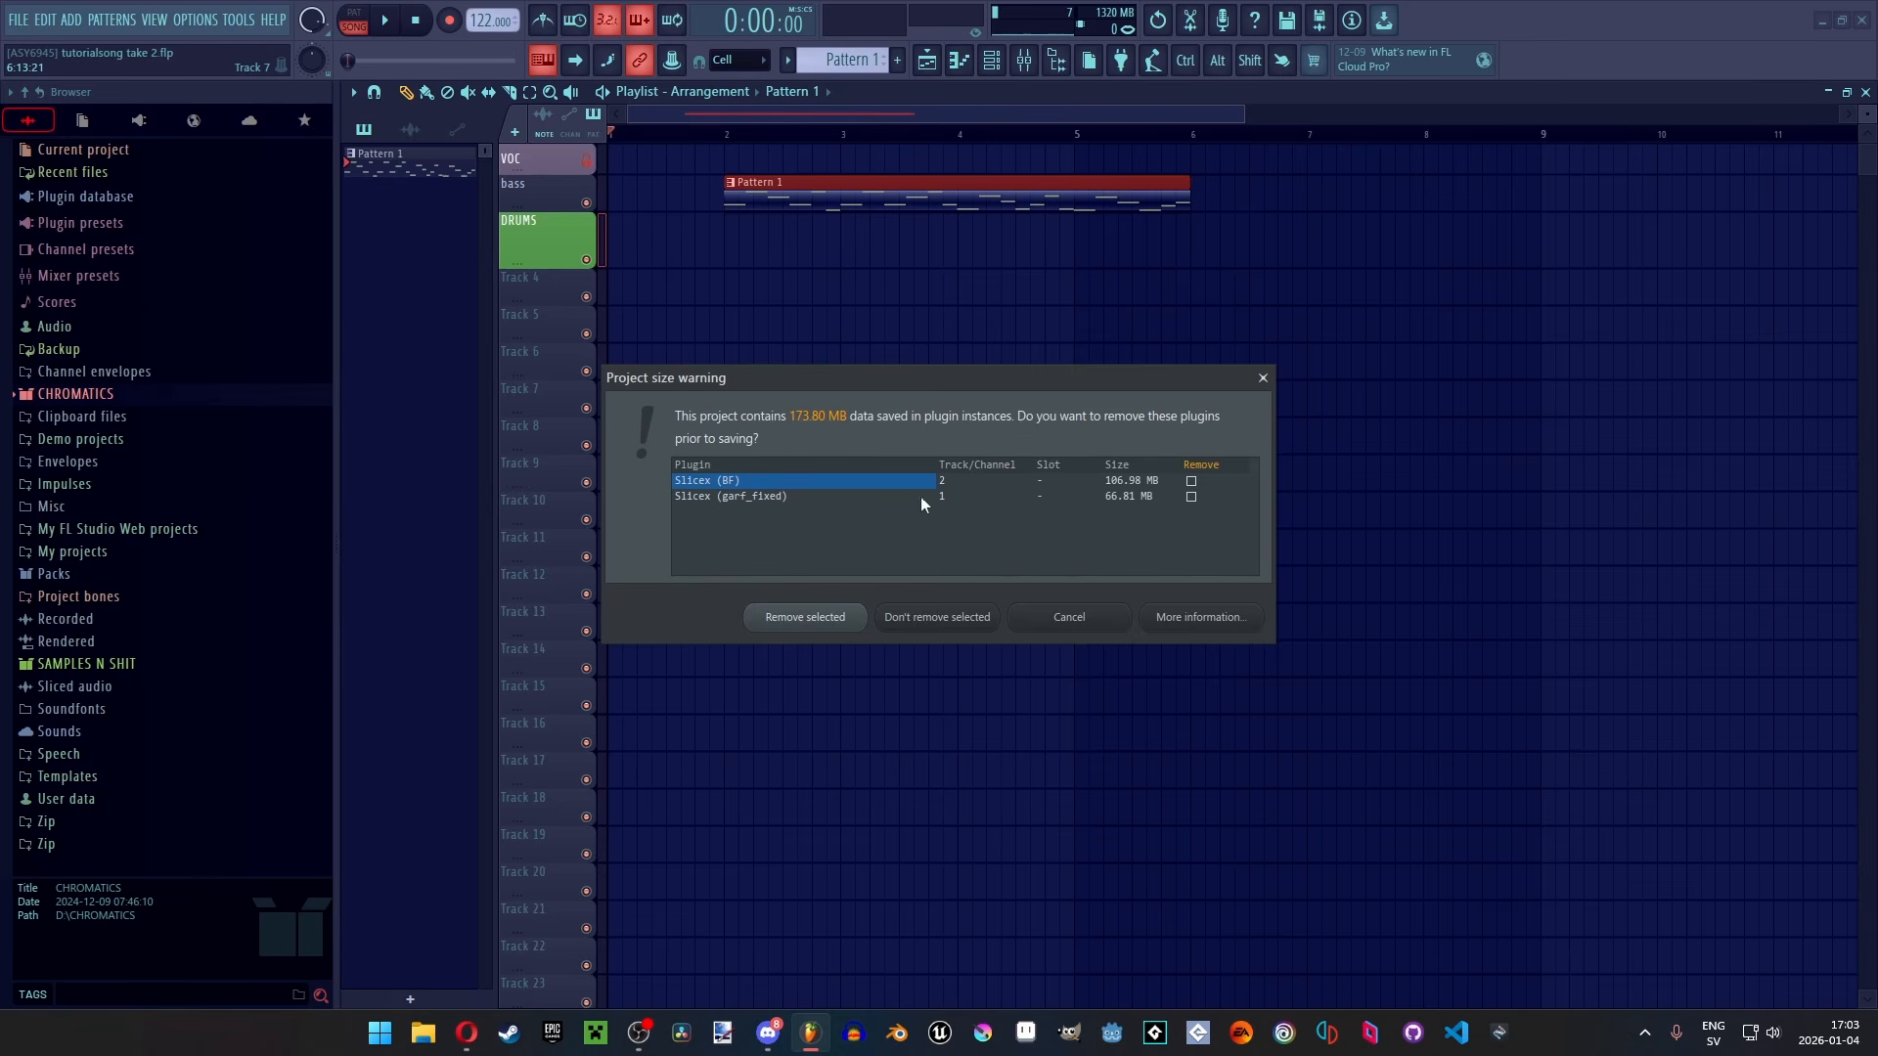
{"action": "left_click", "coordinate": [800, 496]}
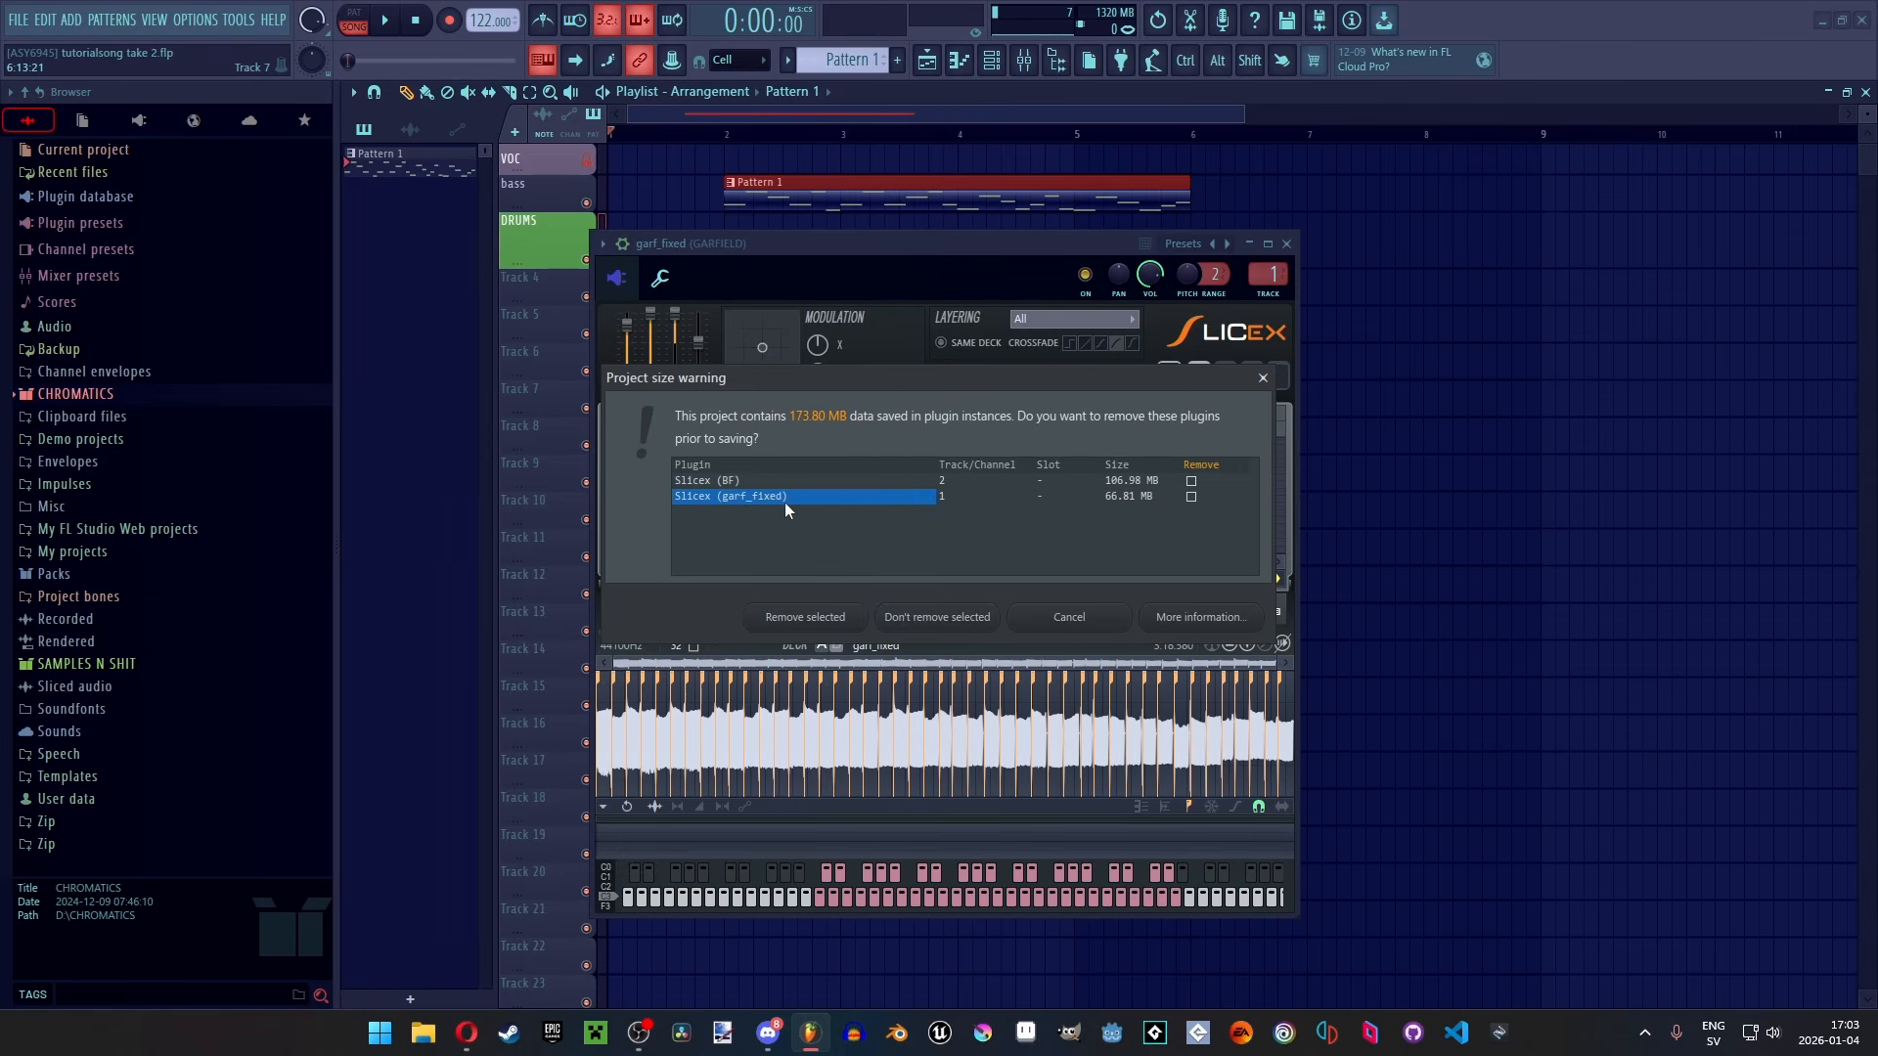
{"action": "left_click", "coordinate": [1069, 616]}
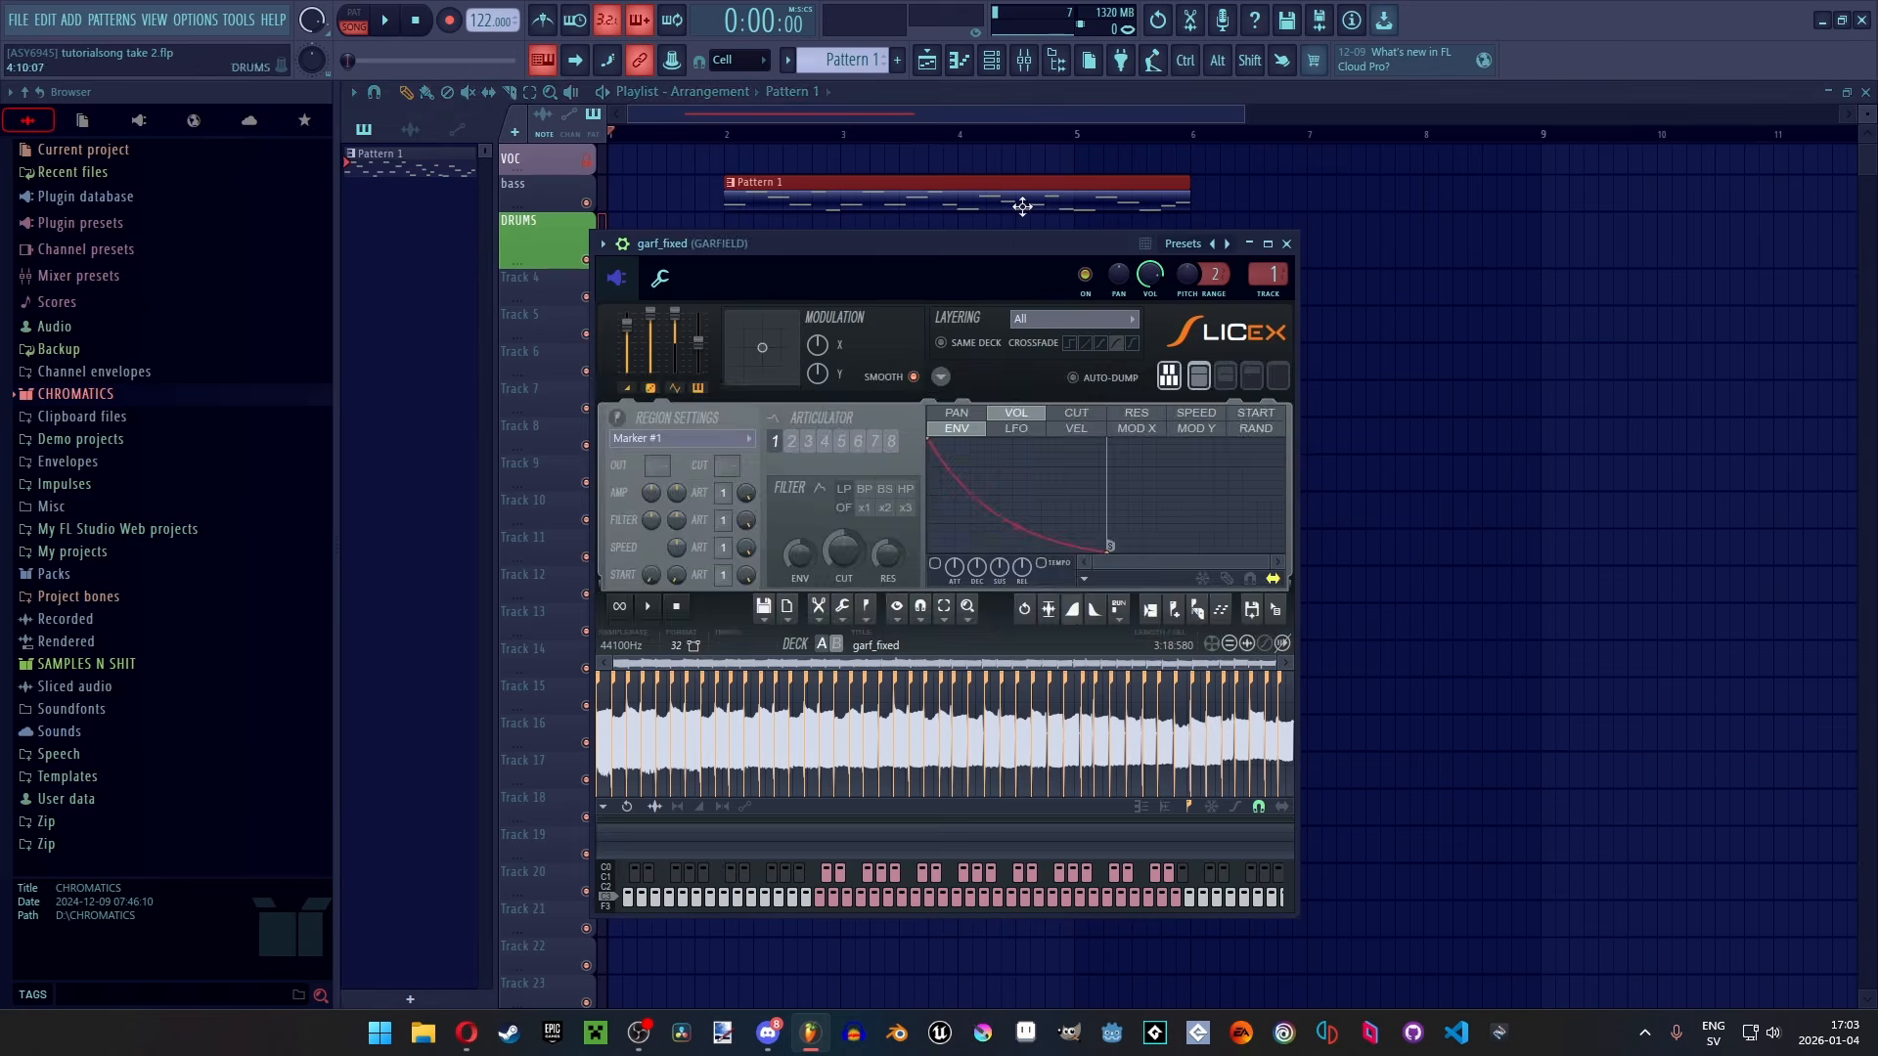
{"action": "left_click", "coordinate": [996, 115]}
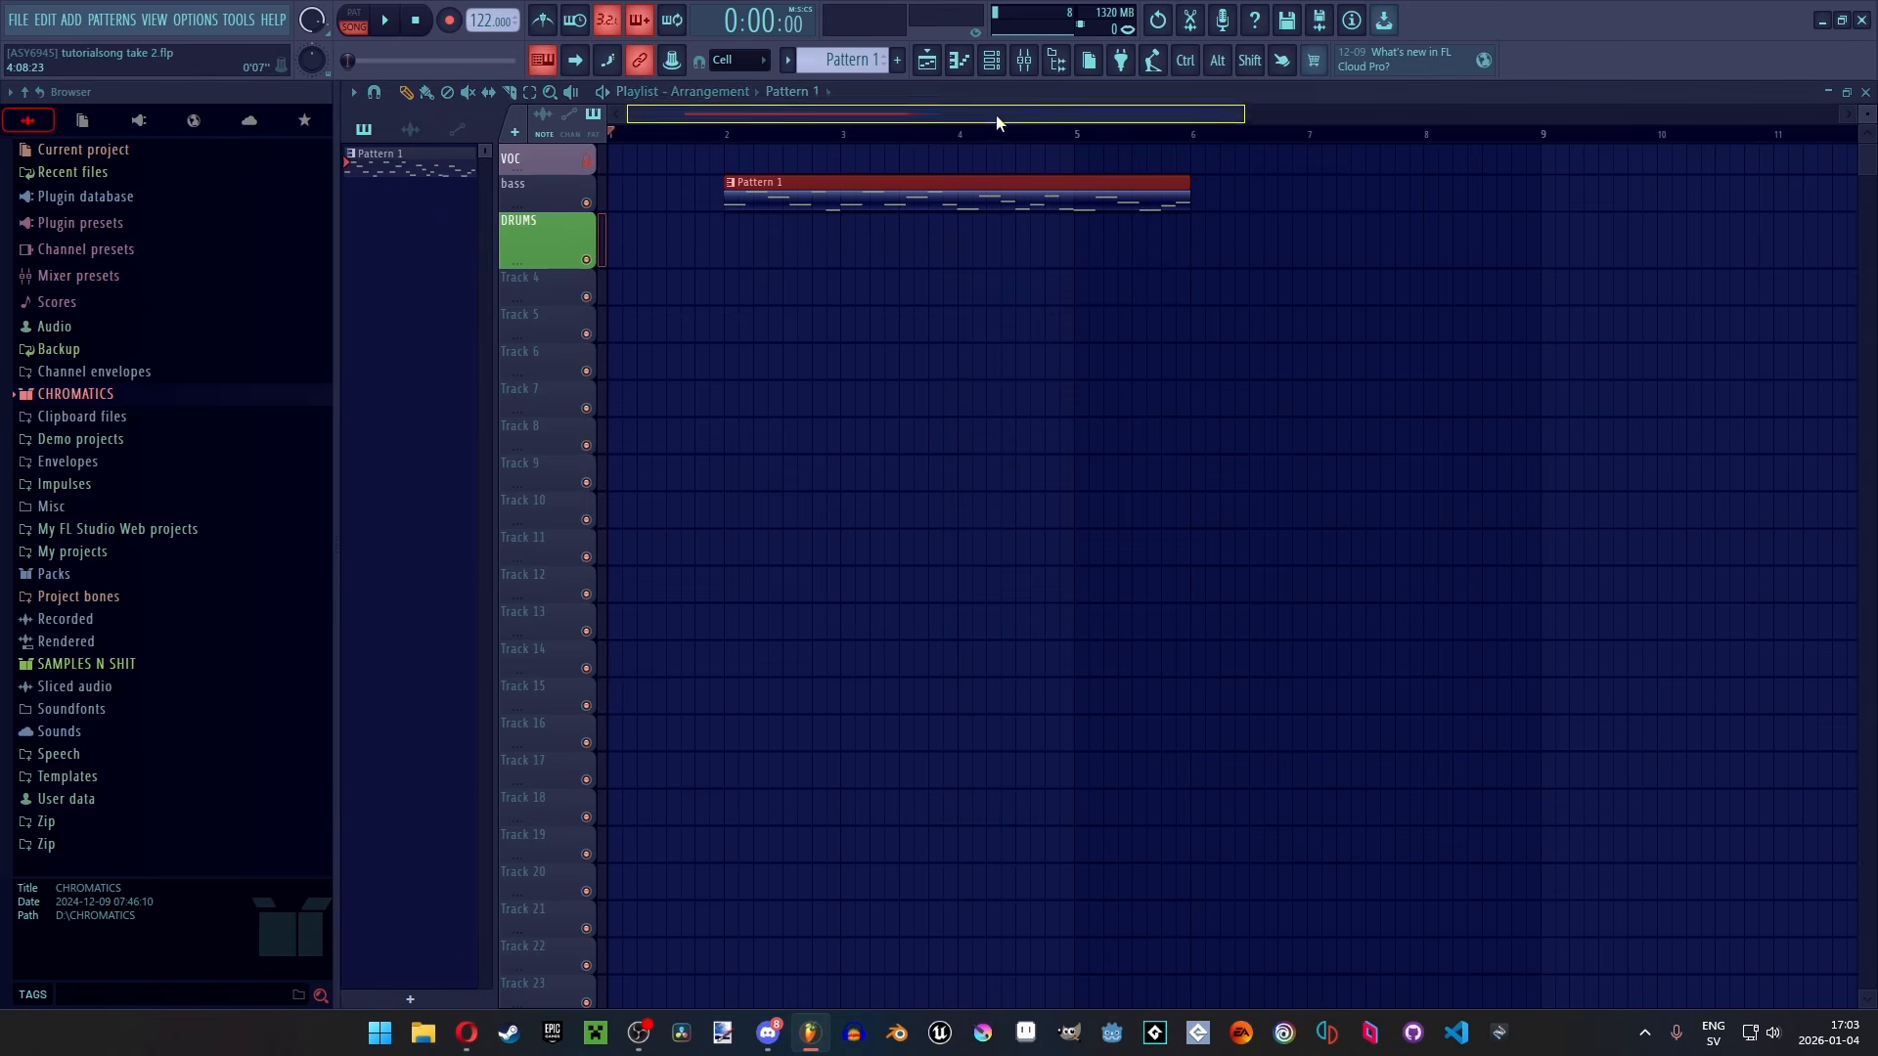
Examine the BF channel's Slicex controls and sliced waveform, then close the plugin
{"action": "left_click", "coordinate": [996, 61]}
{"action": "left_click", "coordinate": [1037, 299]}
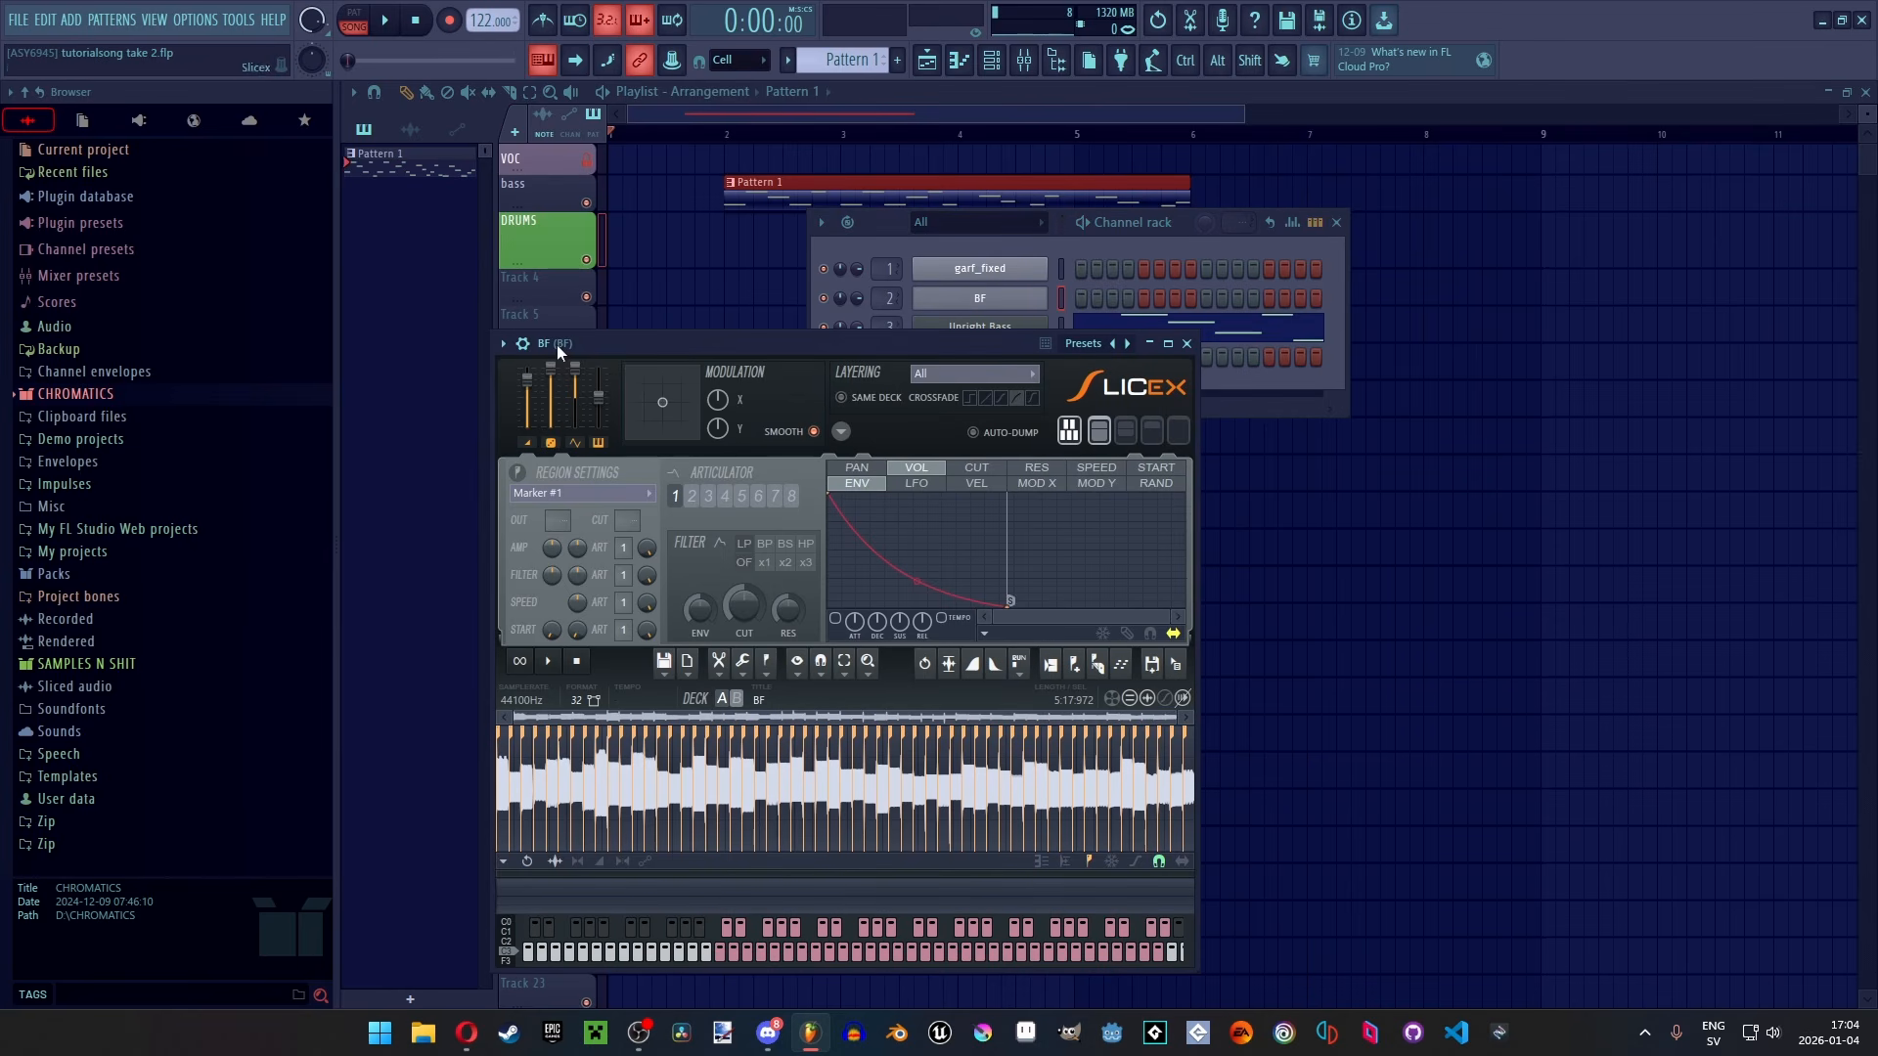
{"action": "left_click_drag", "start_coordinate": [555, 344], "coordinate": [585, 237]}
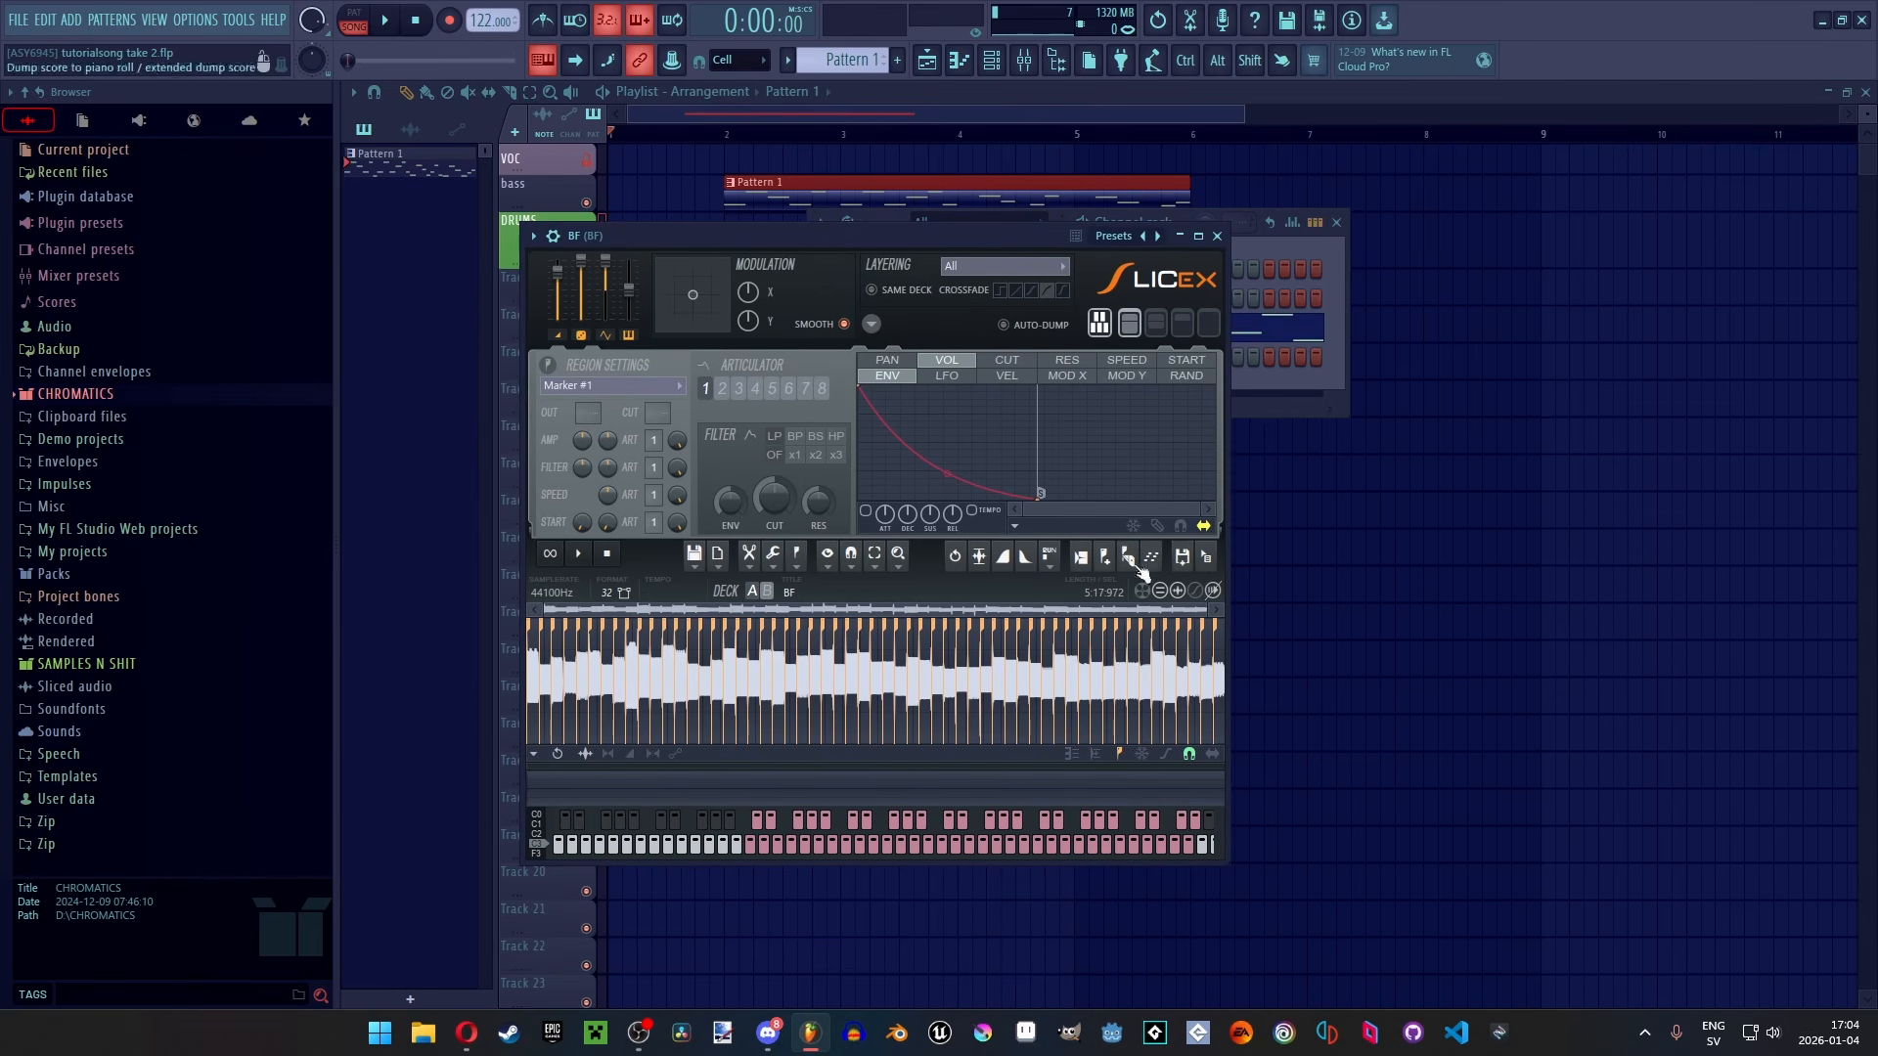
{"action": "left_click", "coordinate": [1216, 236]}
Add a SoundFont Player channel with the FNF_Boyfriend soundfont and a DirectWave channel to the rack
{"action": "left_click", "coordinate": [1009, 402]}
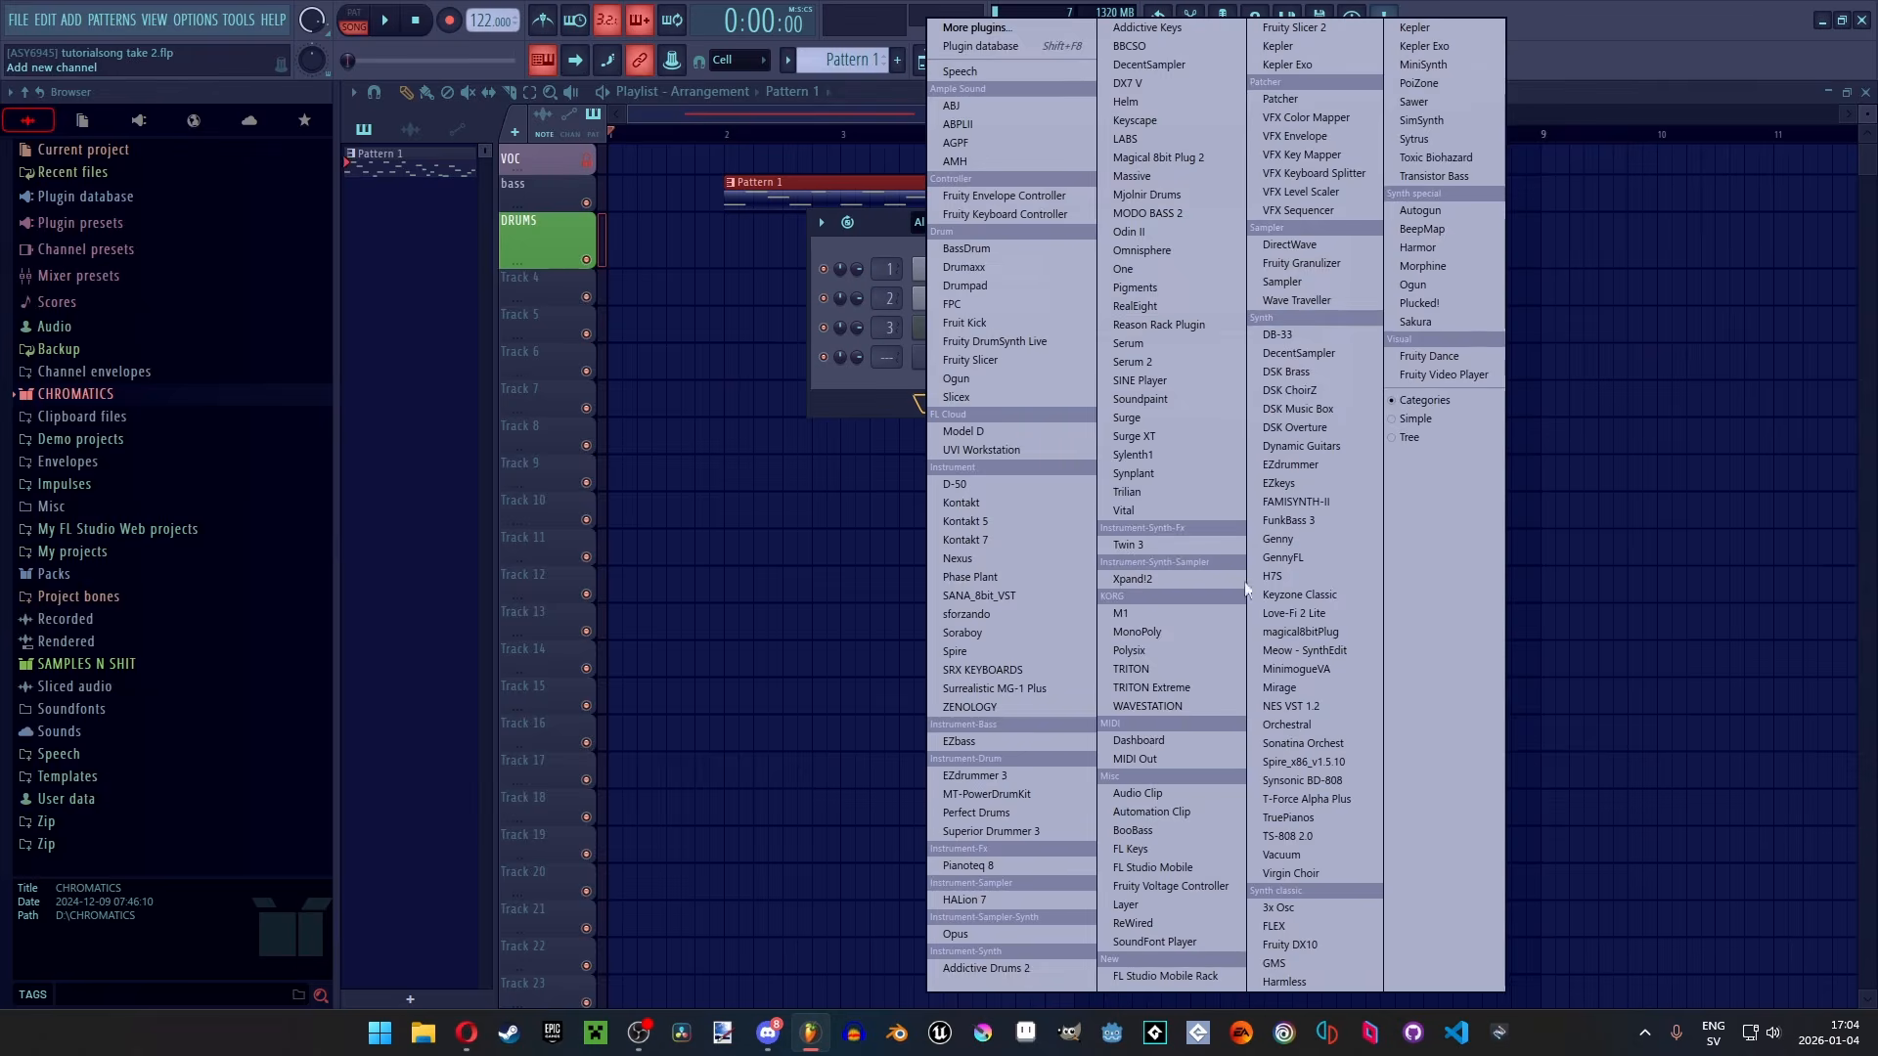
{"action": "left_click", "coordinate": [1172, 743]}
{"action": "left_click_drag", "start_coordinate": [715, 294], "coordinate": [731, 288]}
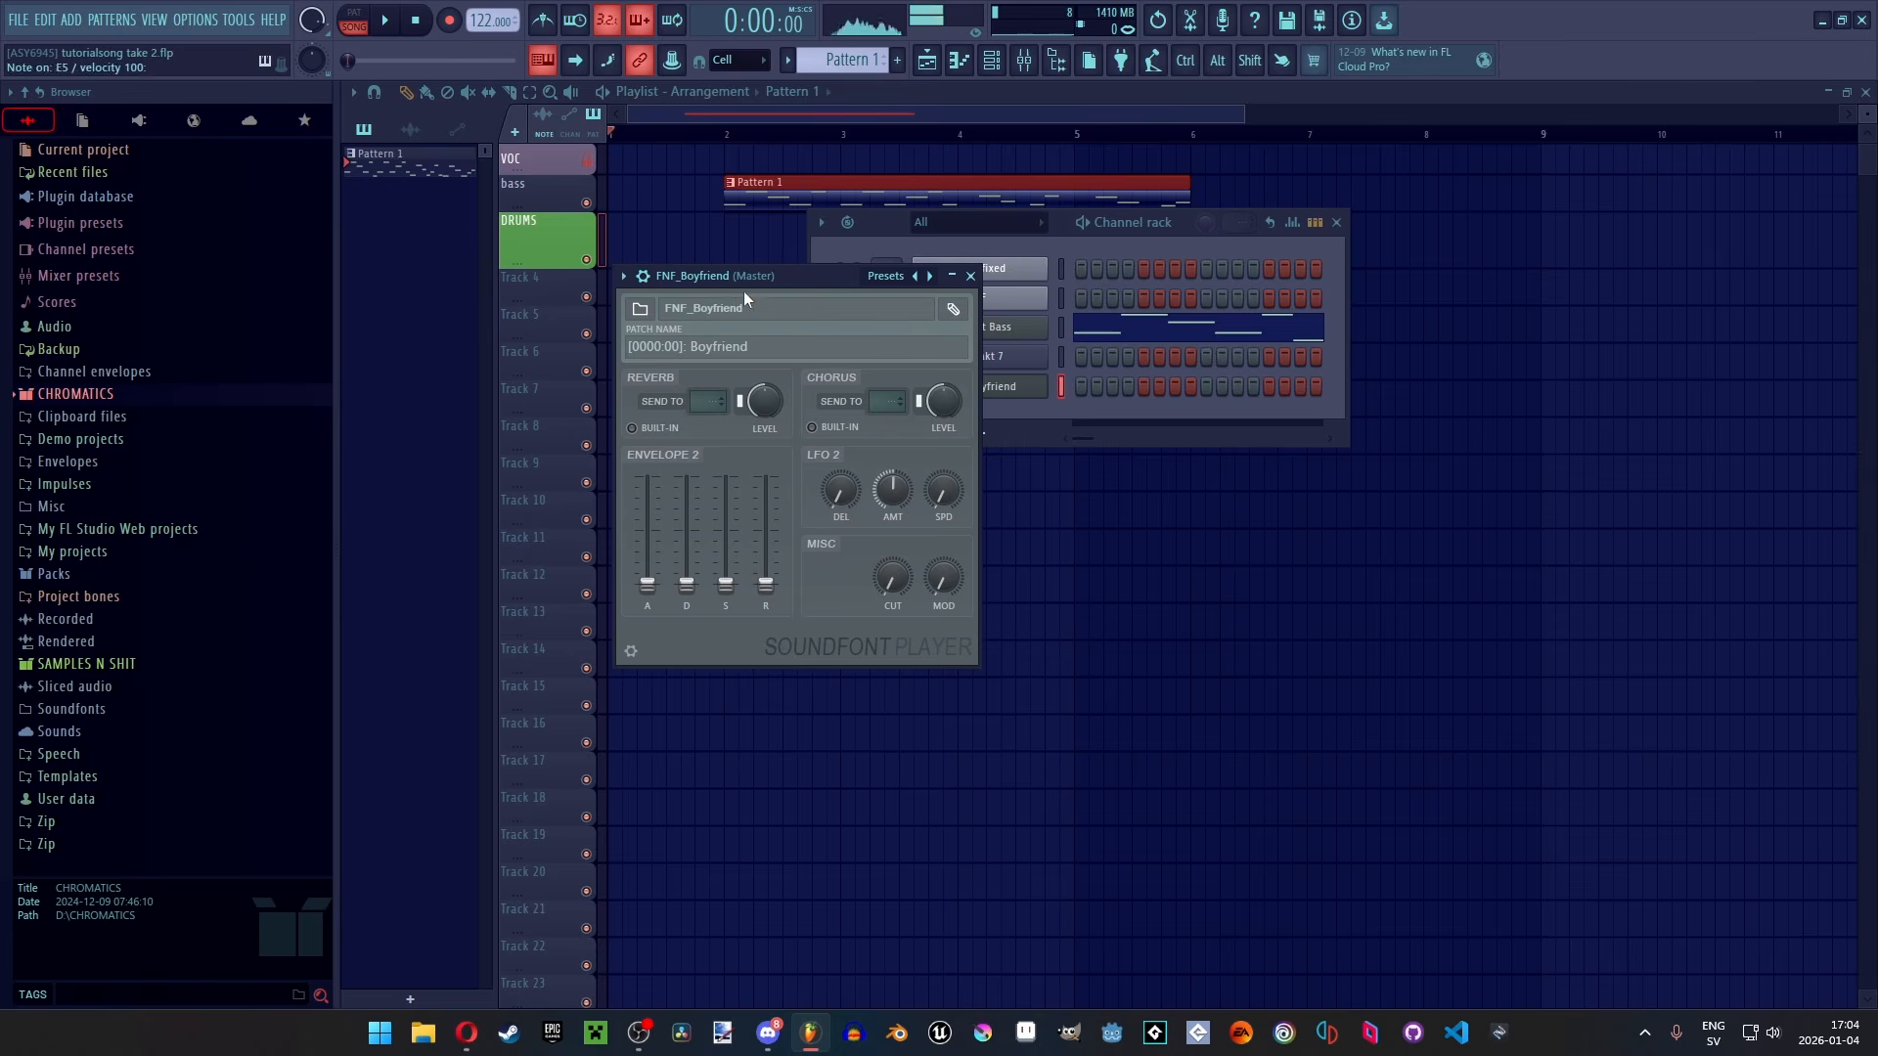
{"action": "left_click", "coordinate": [1018, 434]}
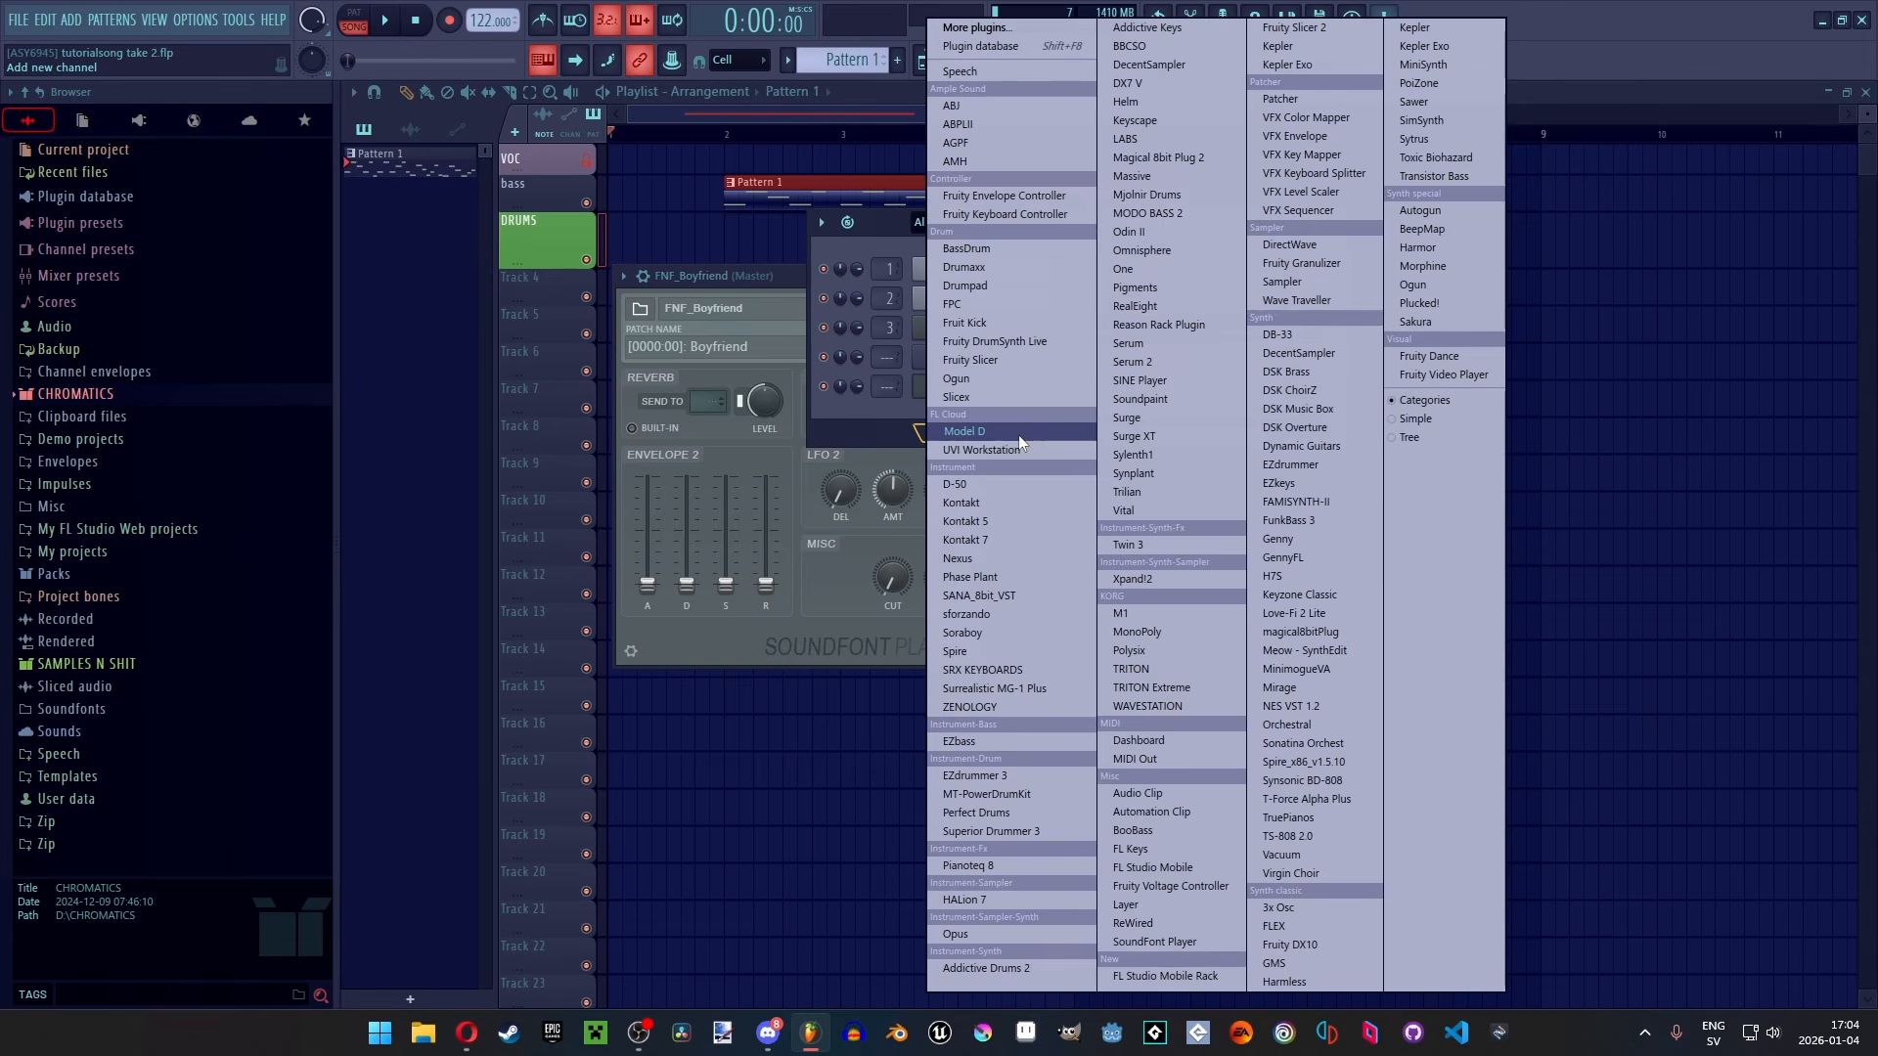
{"action": "left_click", "coordinate": [1272, 242]}
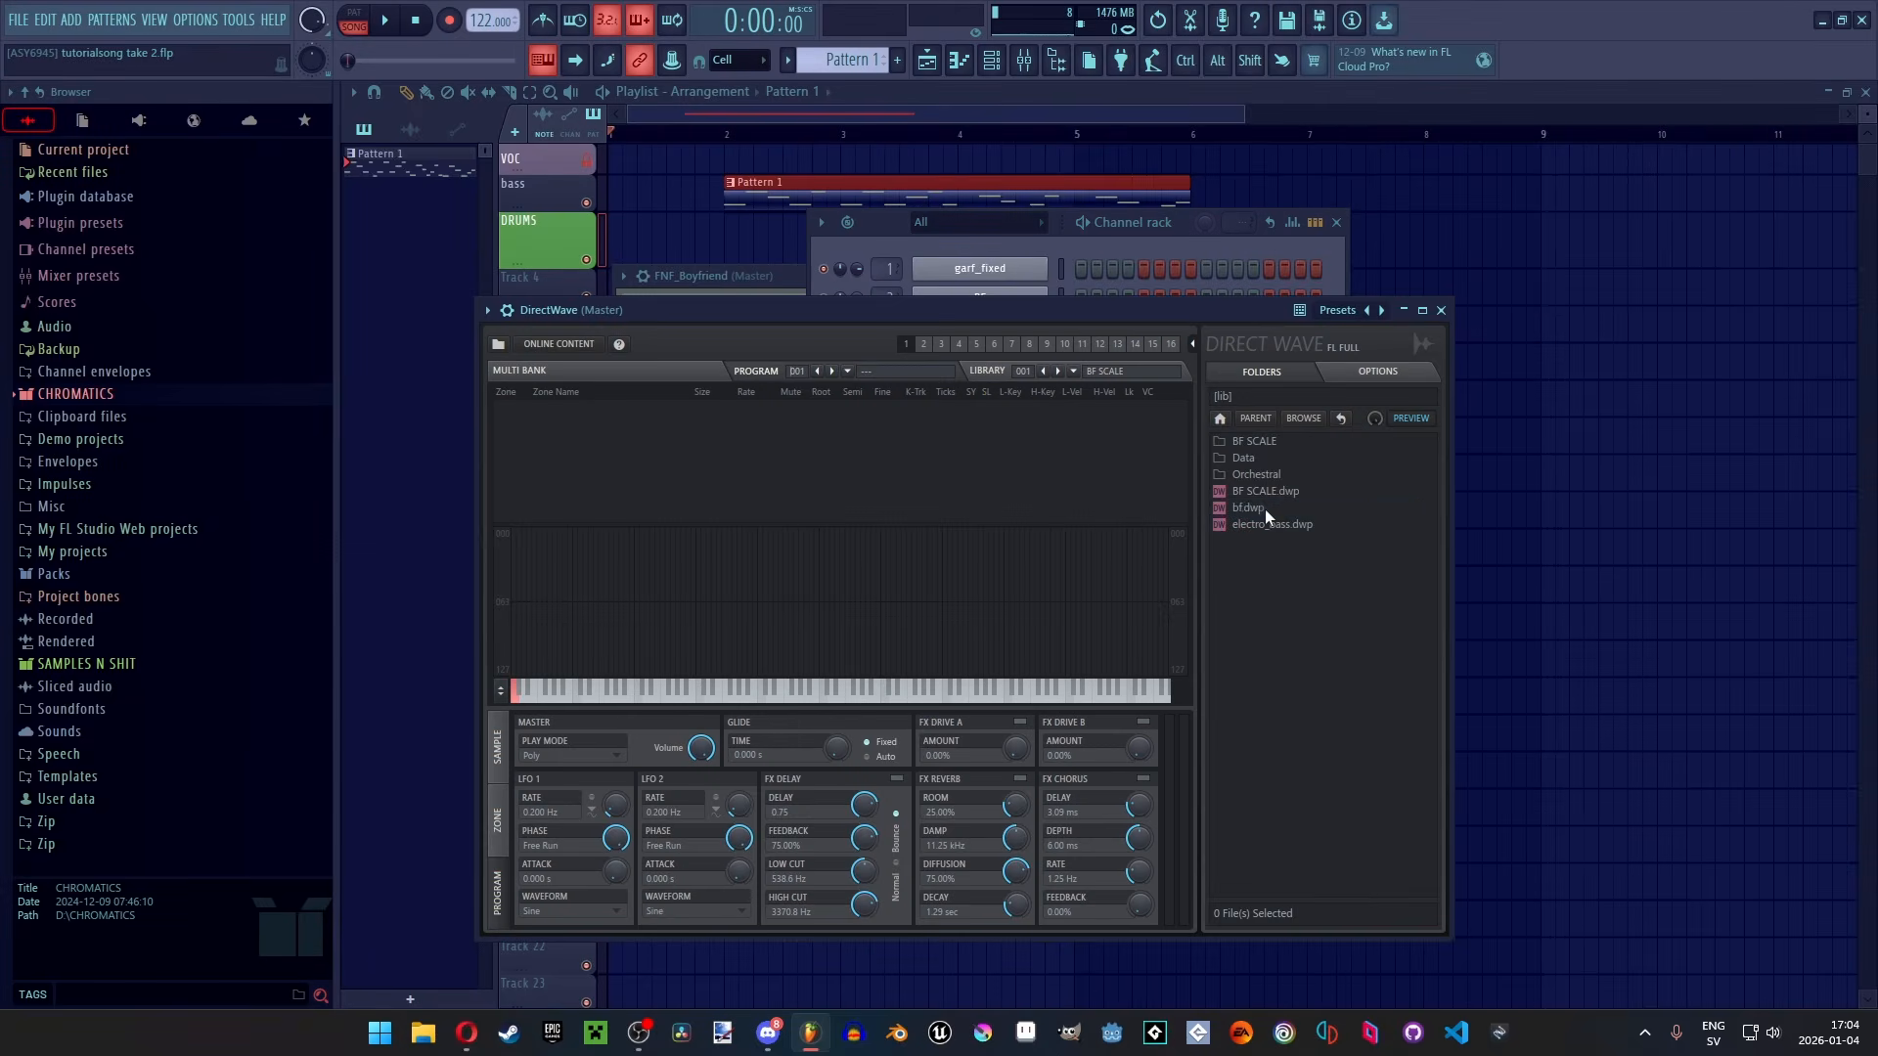
Load the bf.dwp program into DirectWave, play a few test notes, and close the plugin window
{"action": "double_click", "coordinate": [1265, 509]}
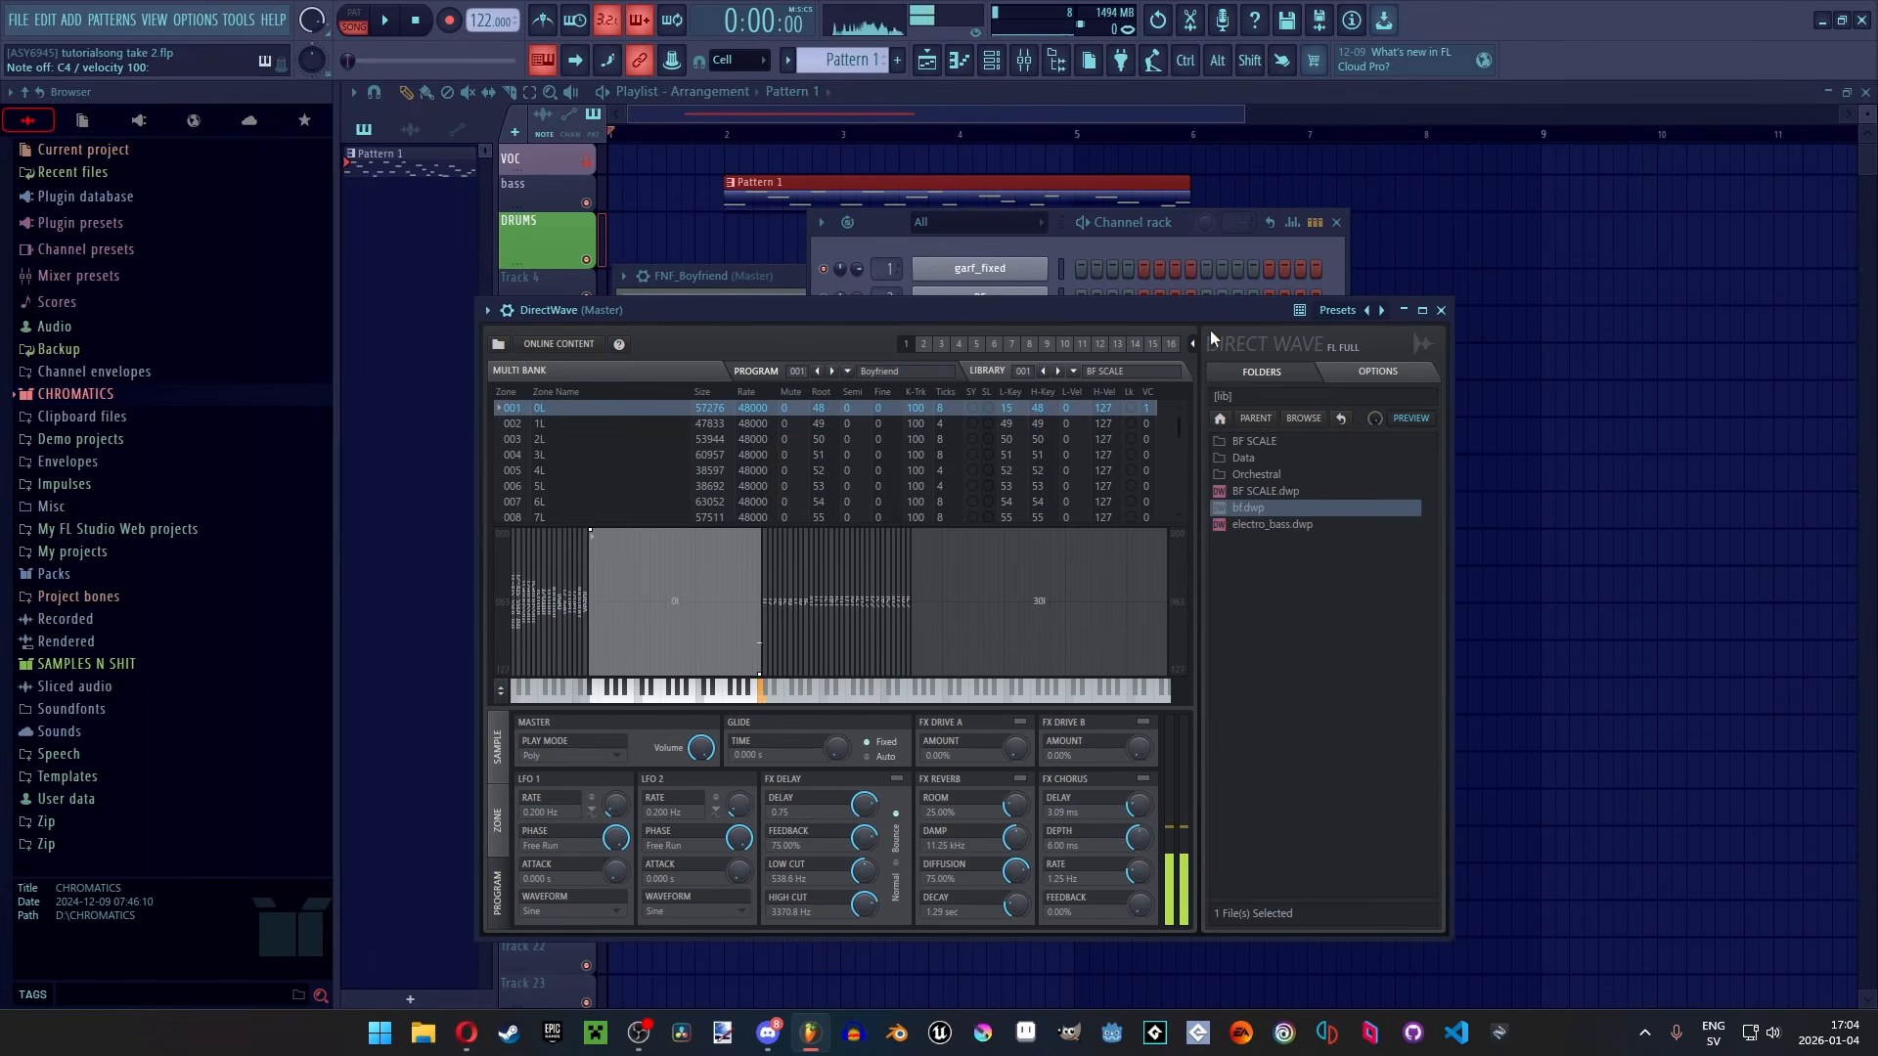
{"action": "key", "text": "x"}
{"action": "key", "text": "c"}
{"action": "key", "text": "x"}
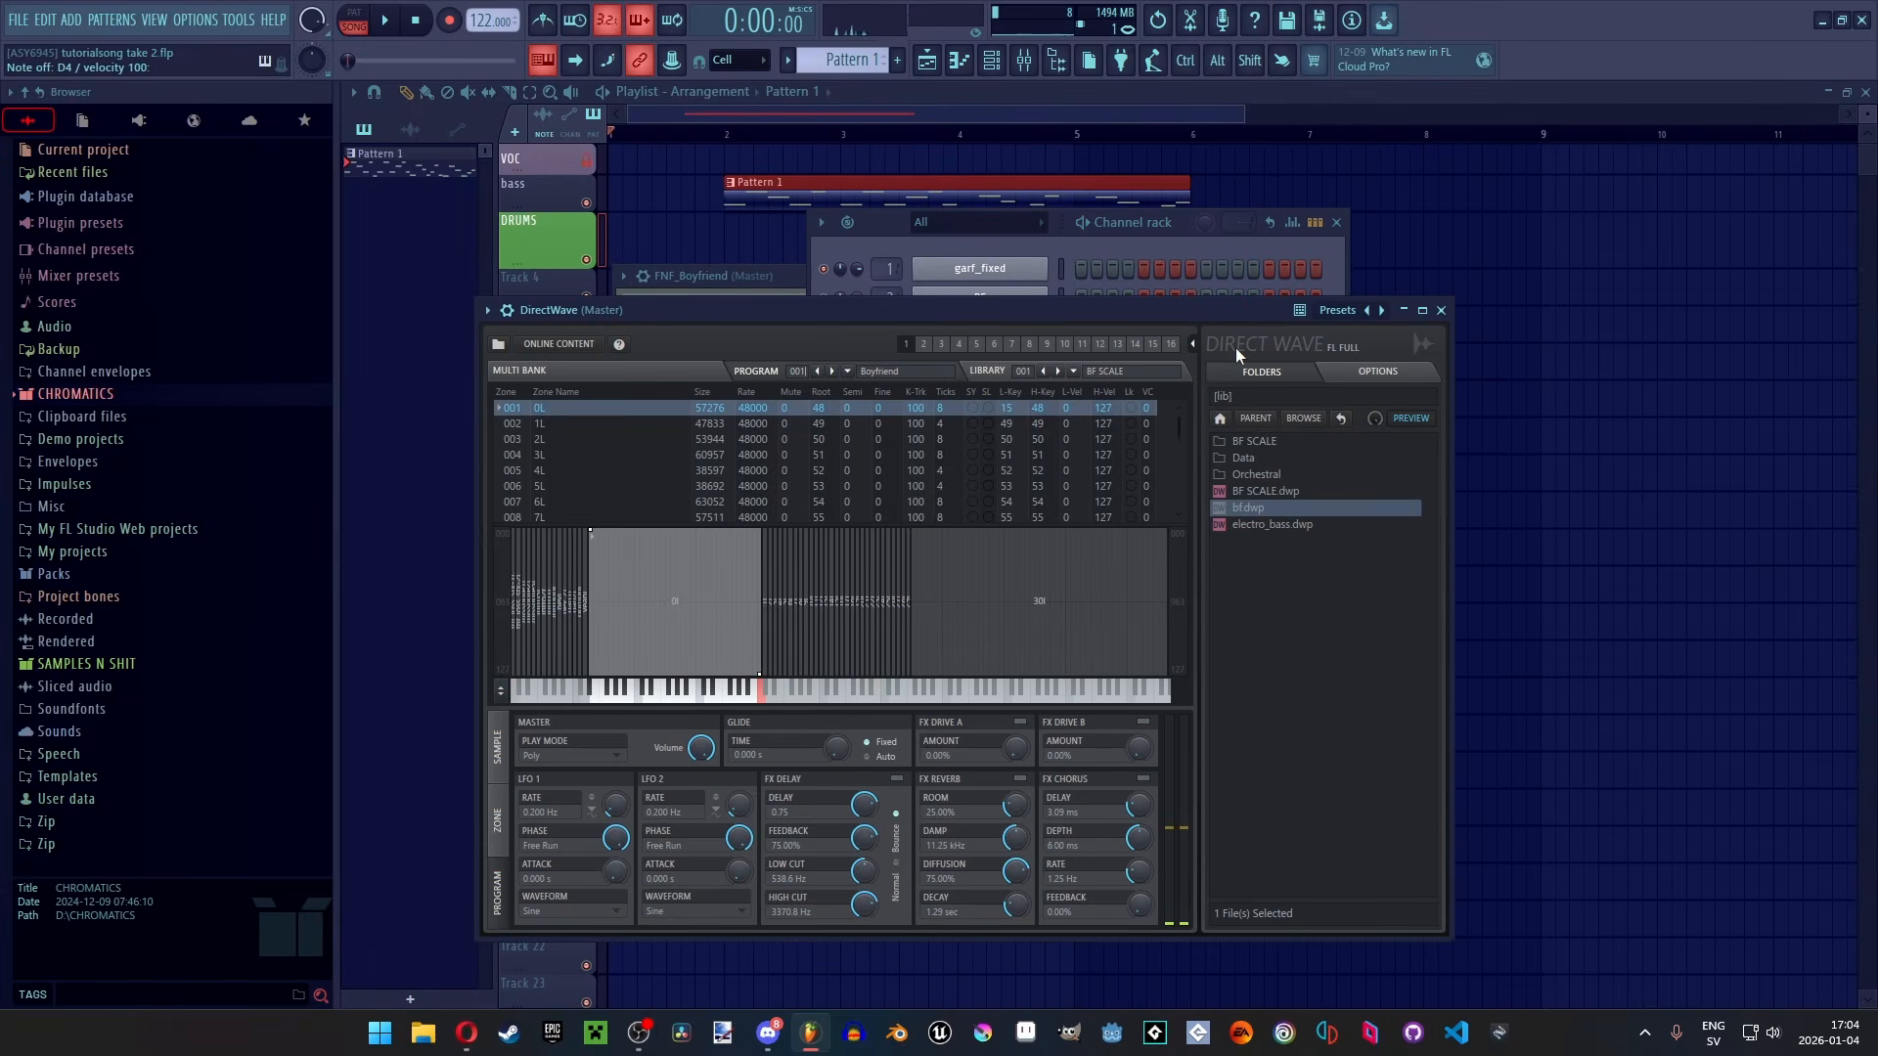
{"action": "left_click", "coordinate": [1440, 311]}
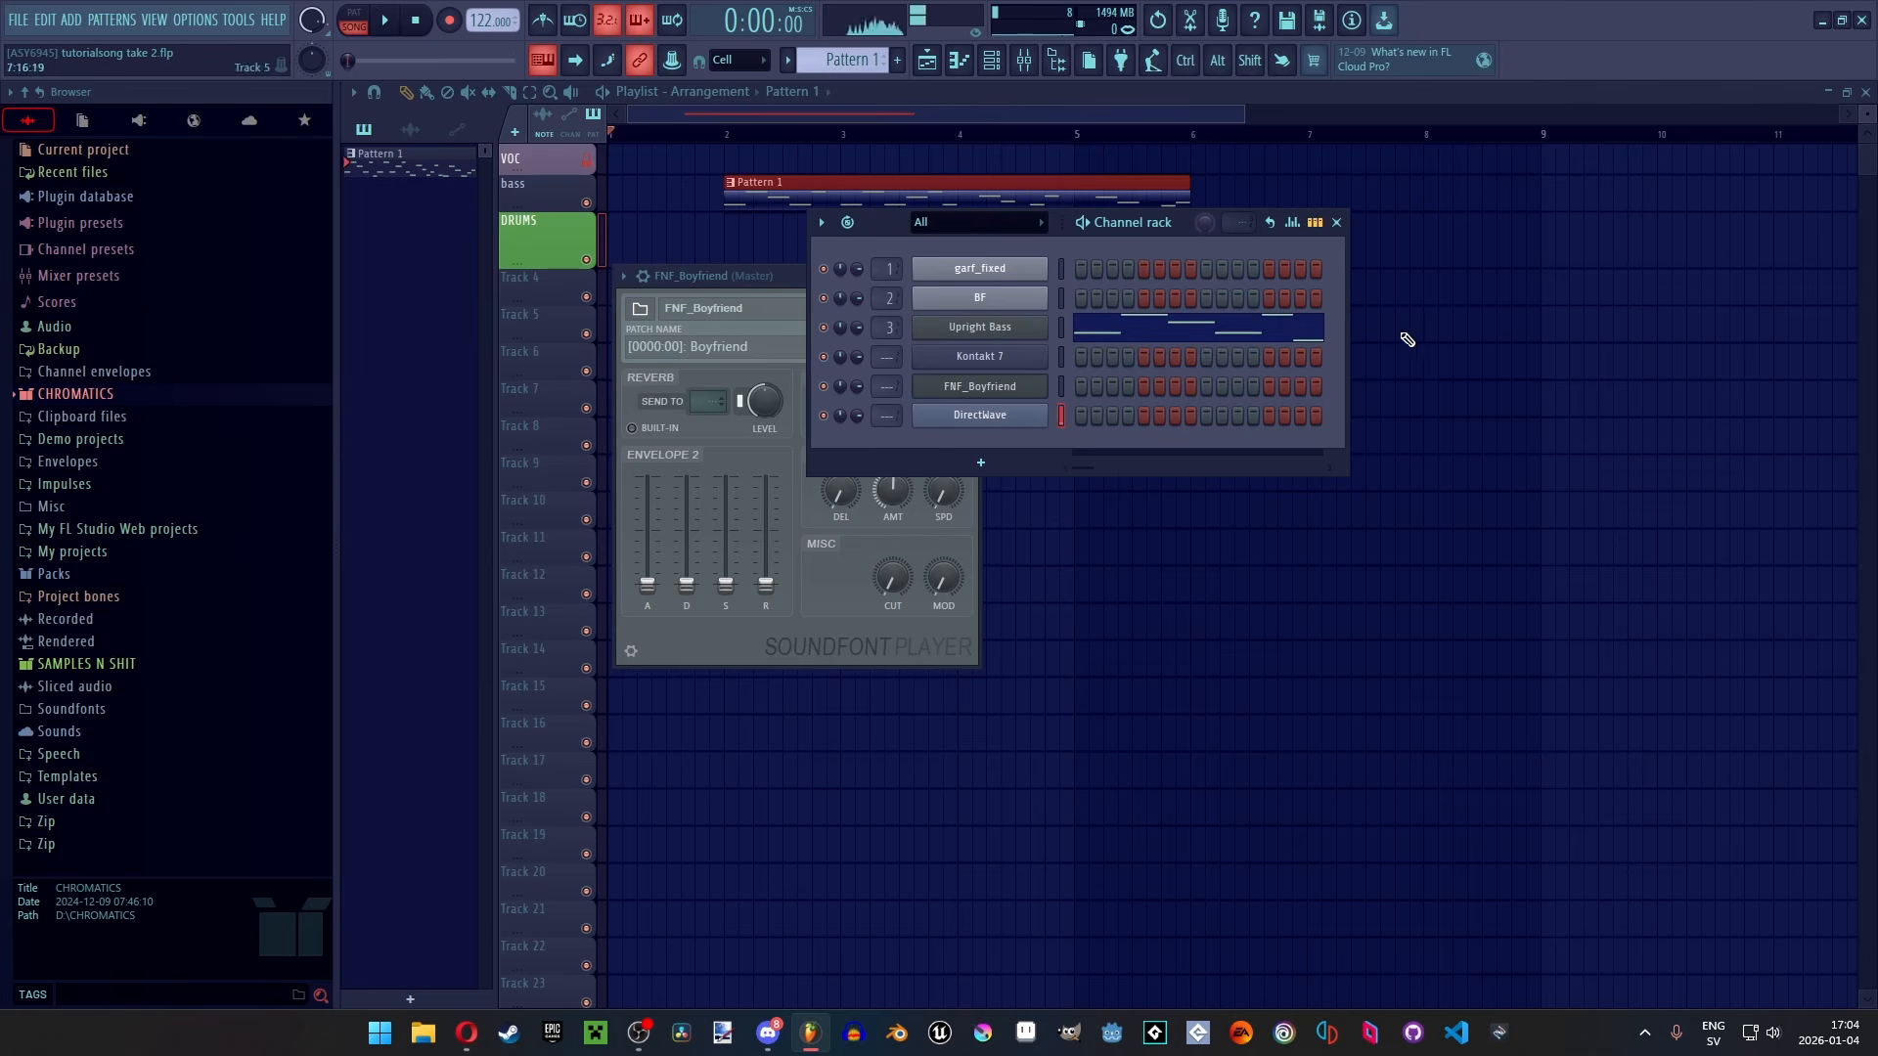
Delete the DirectWave and FNF_Boyfriend channels from the channel rack
{"action": "left_click", "coordinate": [1062, 383]}
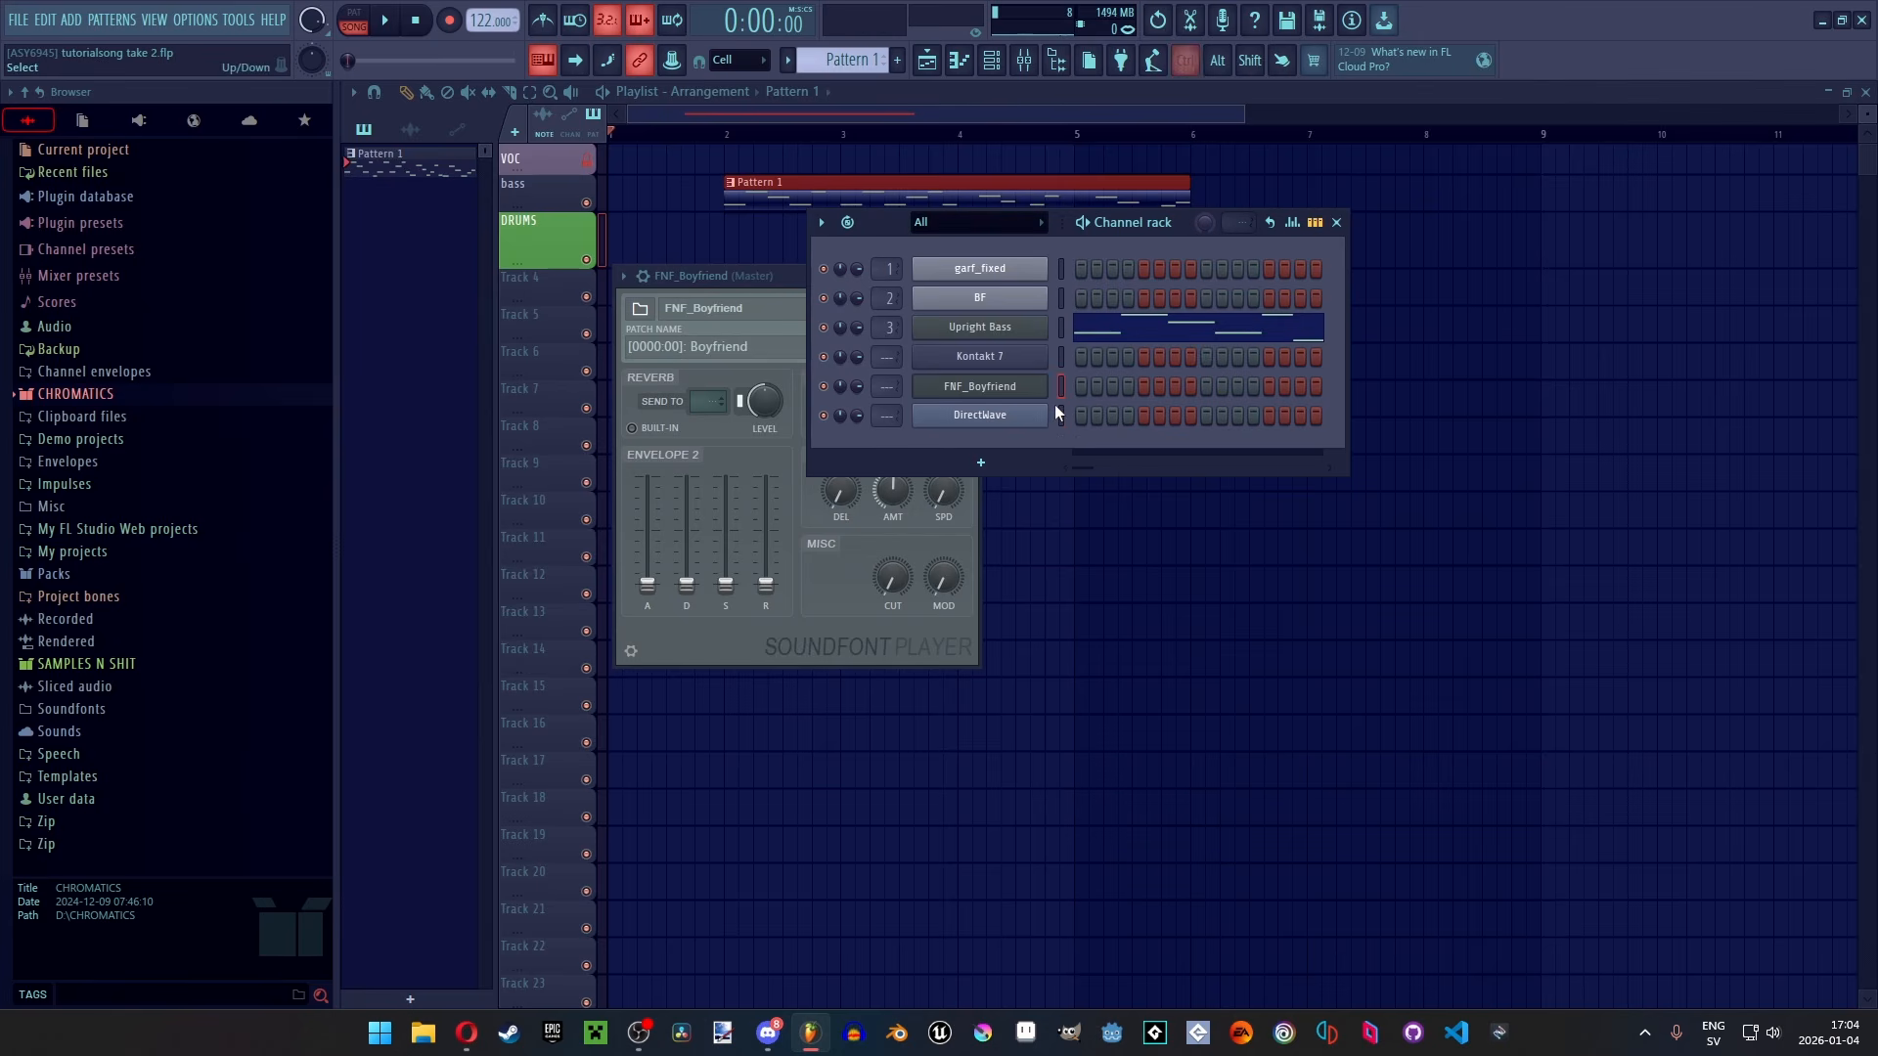
{"action": "right_click", "coordinate": [1059, 408]}
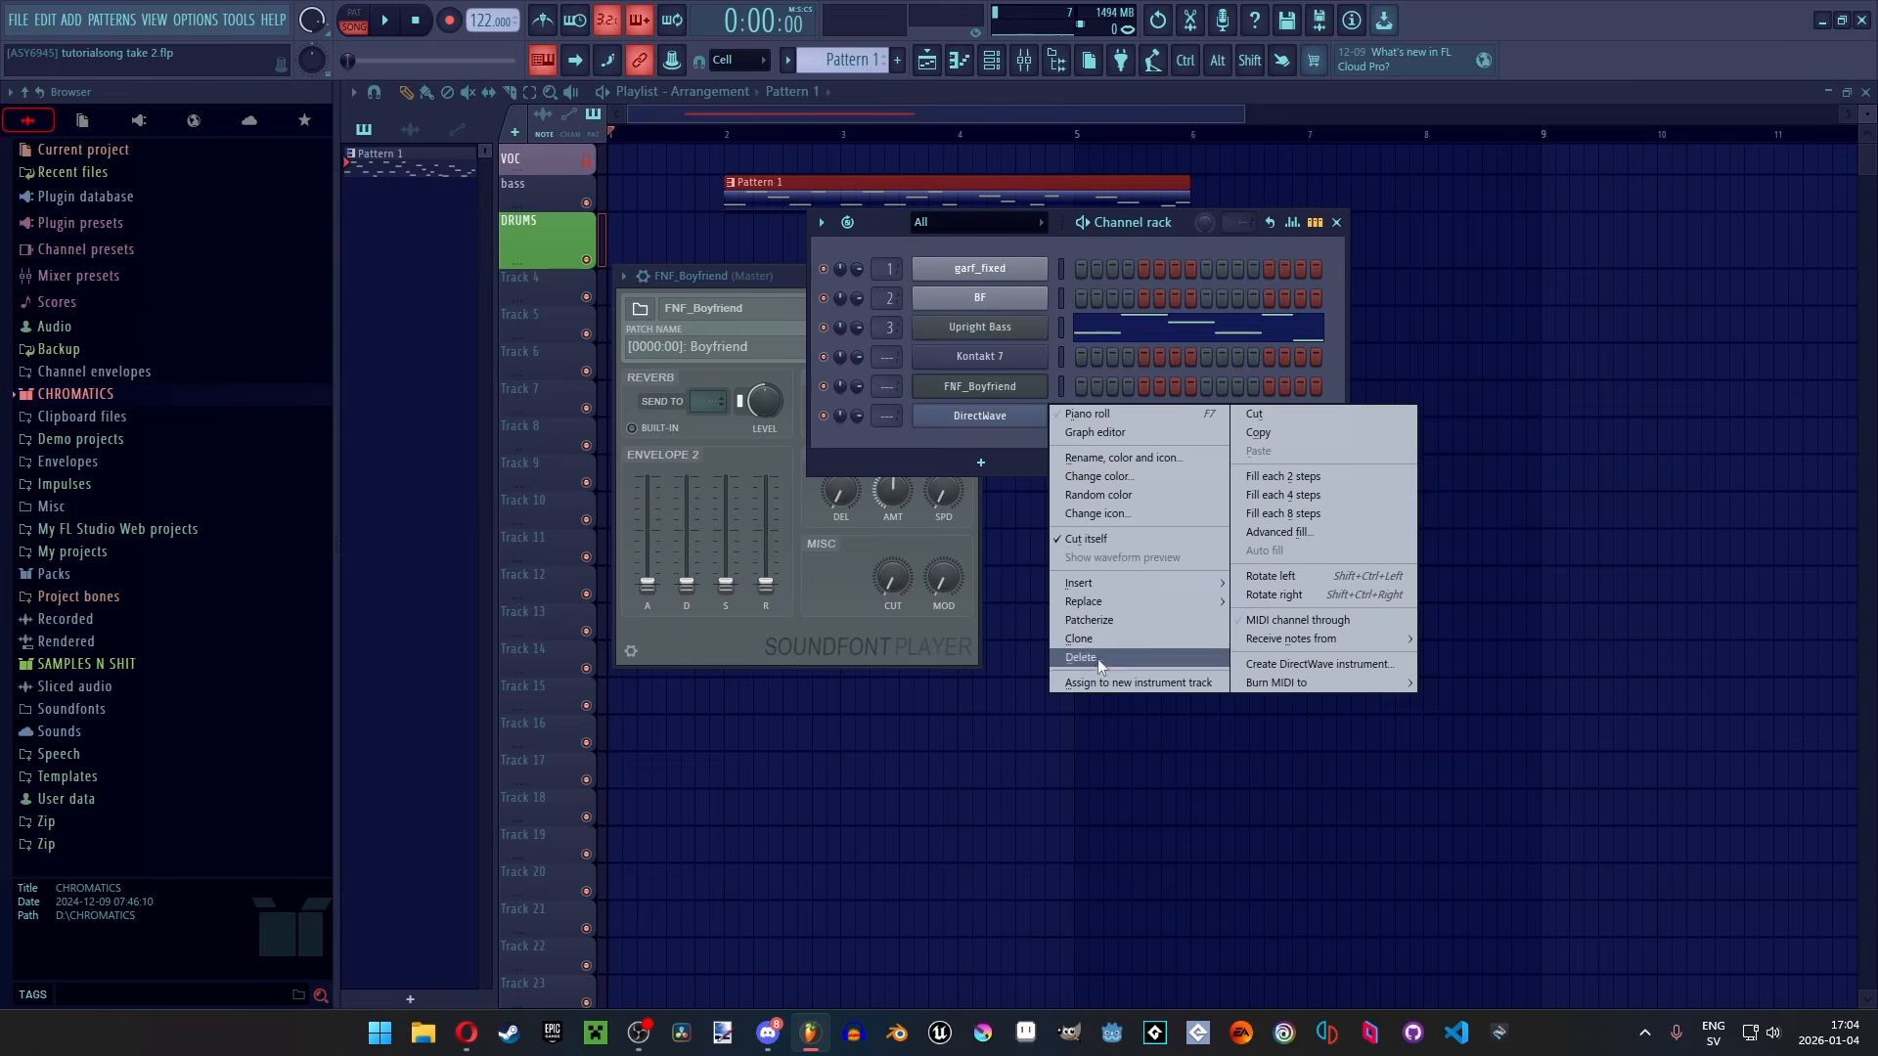
{"action": "left_click", "coordinate": [1097, 659]}
{"action": "right_click", "coordinate": [1056, 378]}
{"action": "left_click", "coordinate": [1138, 620]}
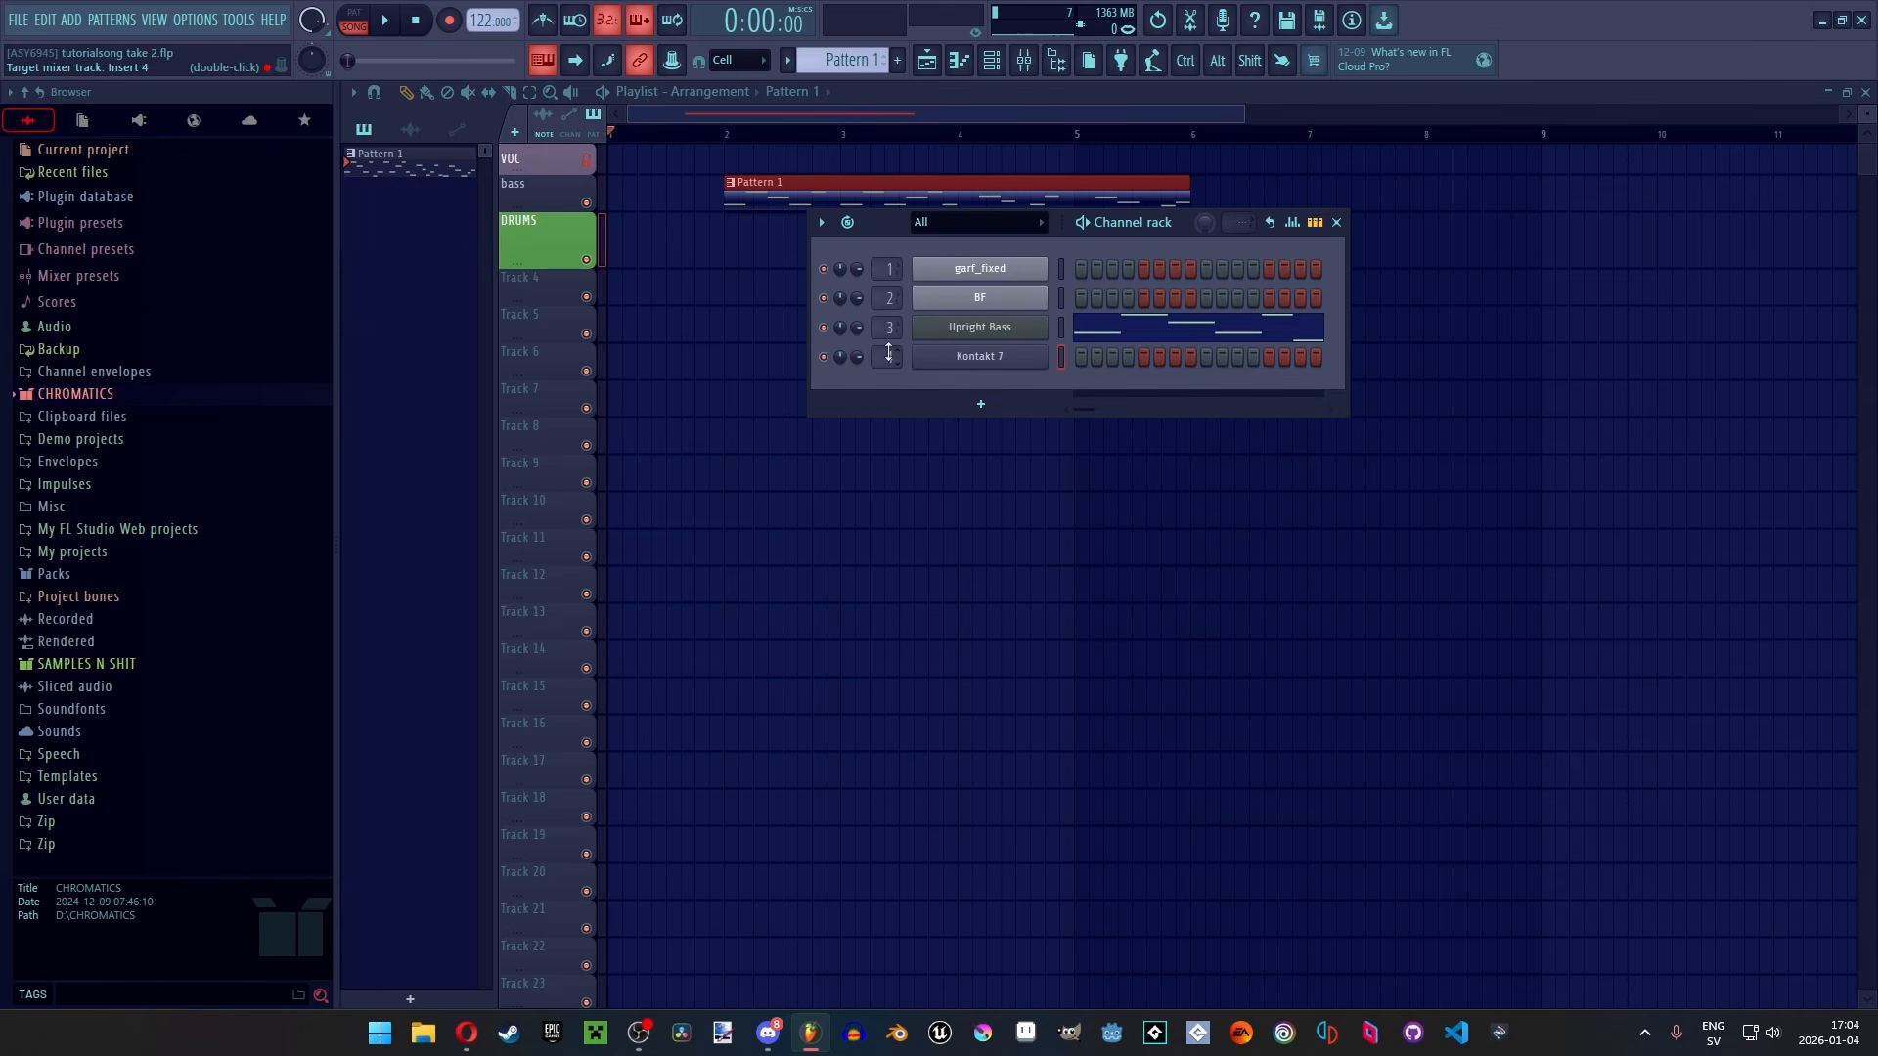
Browse the saved mixer track states and load the drums state onto mixer insert 3
{"action": "left_click", "coordinate": [1025, 70]}
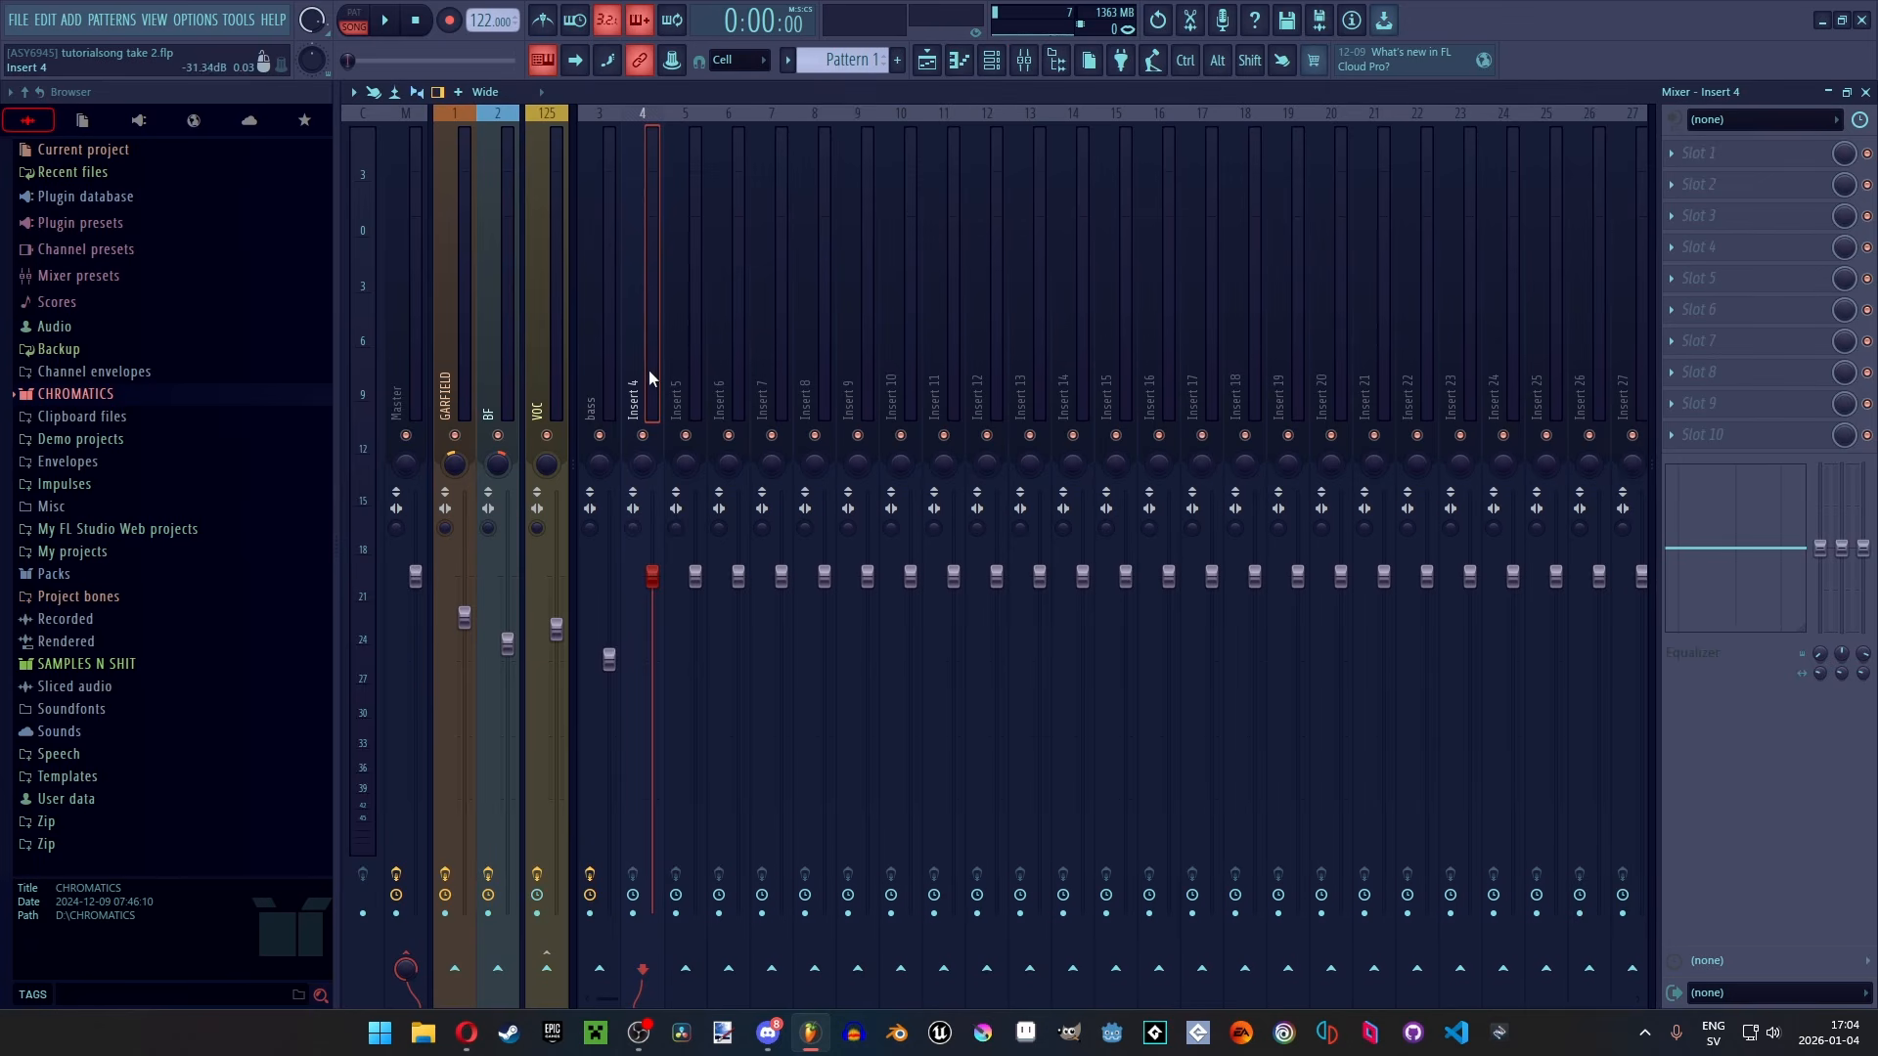
{"action": "left_click", "coordinate": [353, 92]}
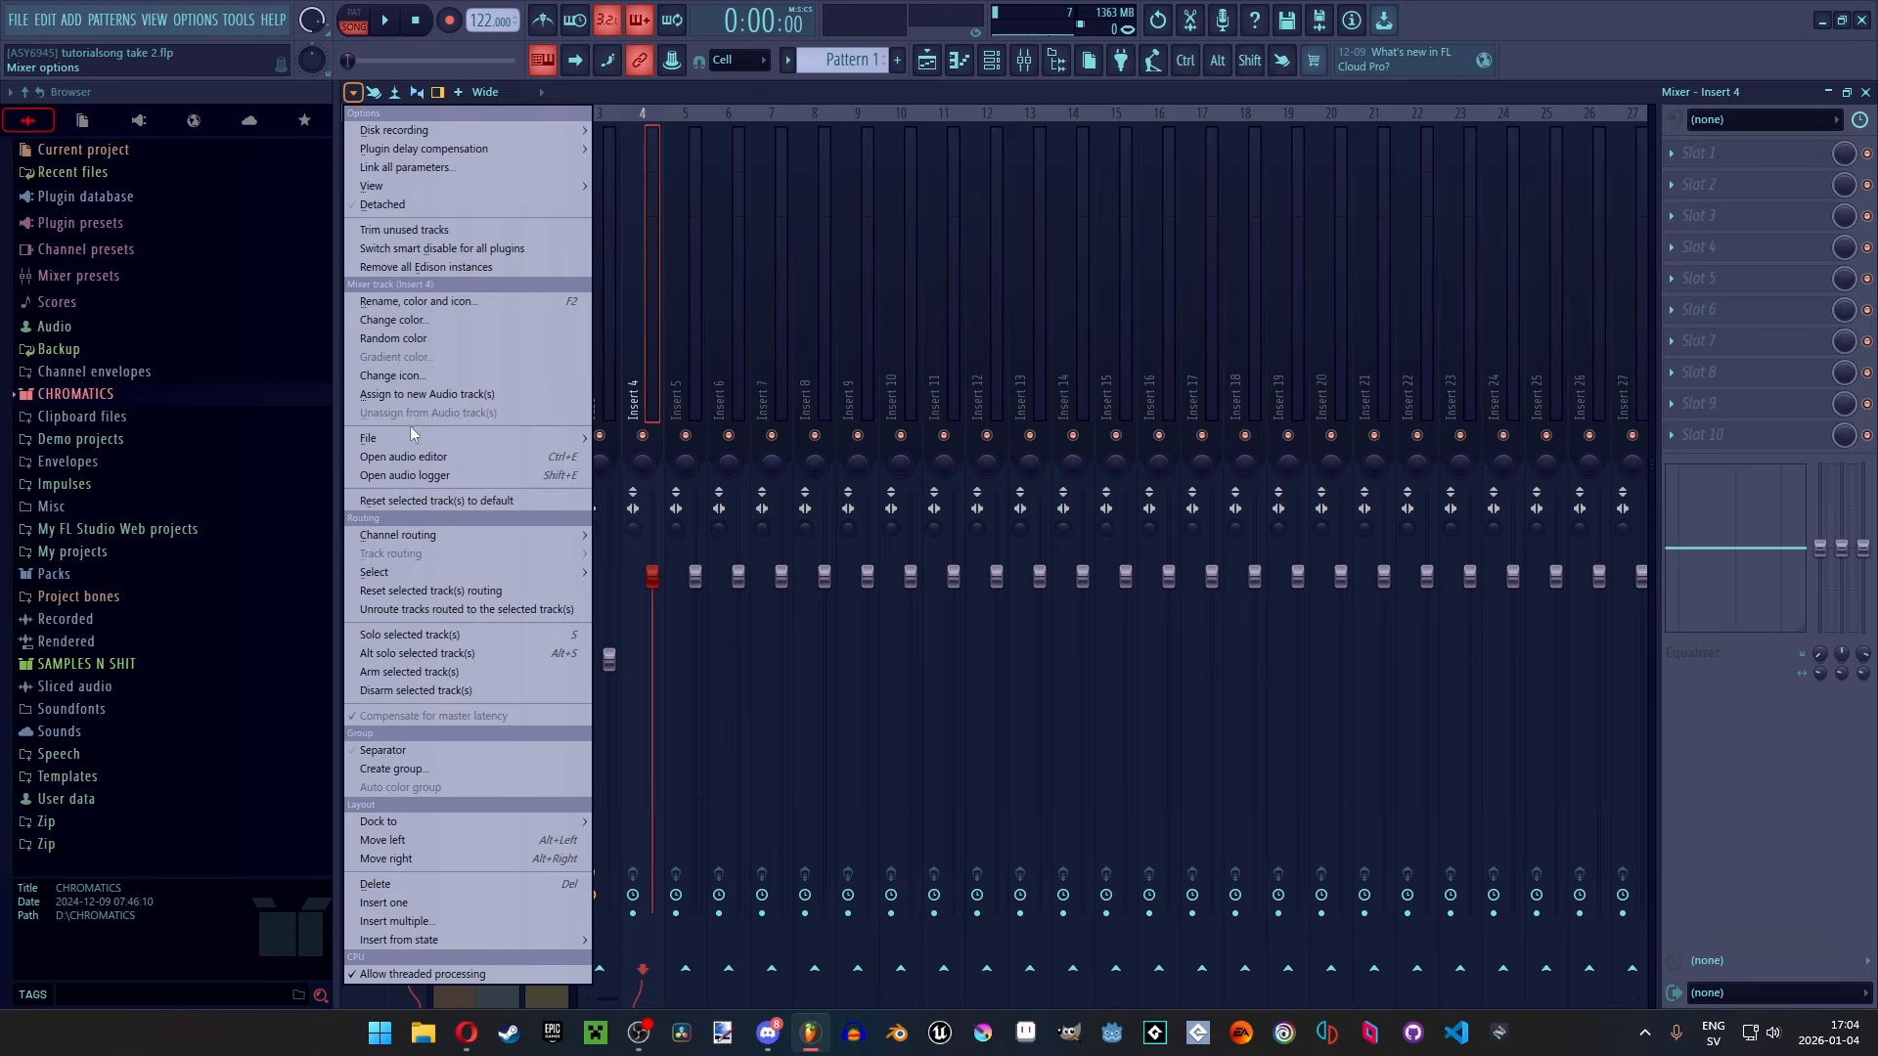
{"action": "mouse_move", "coordinate": [411, 437]}
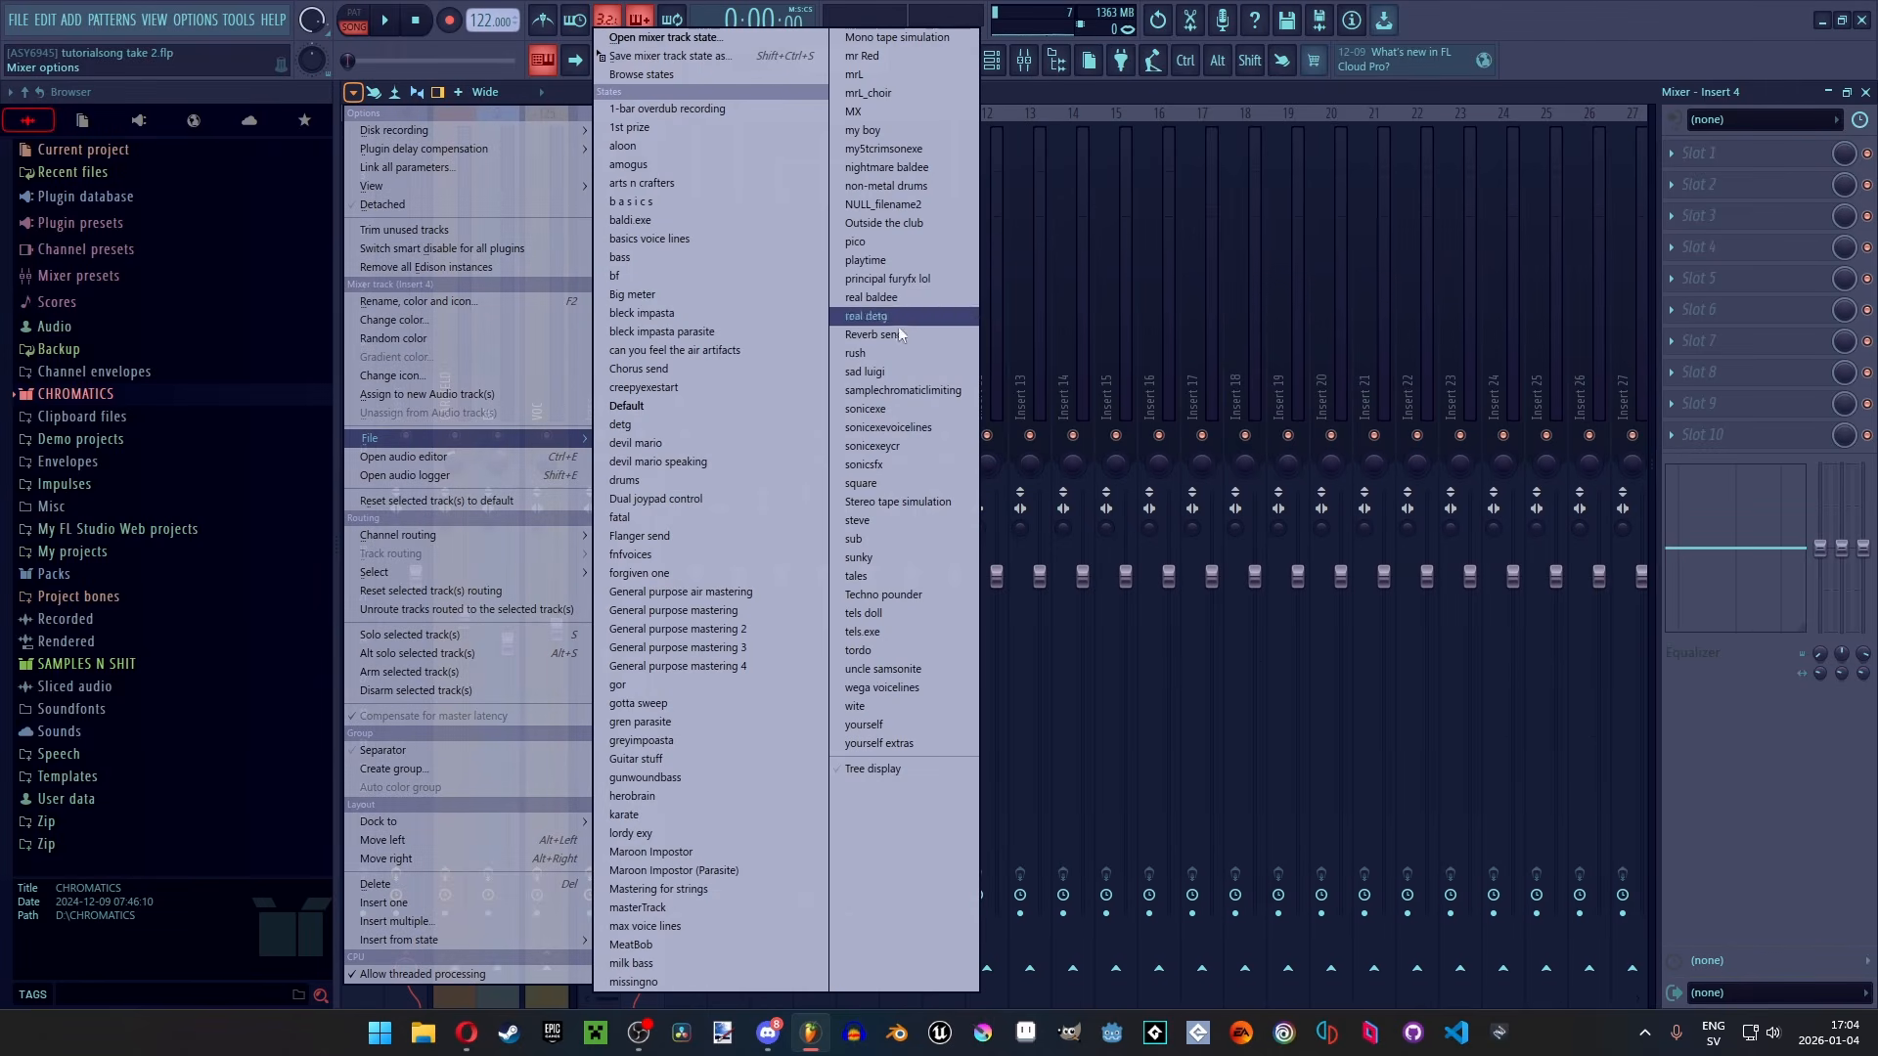
{"action": "left_click", "coordinate": [931, 556]}
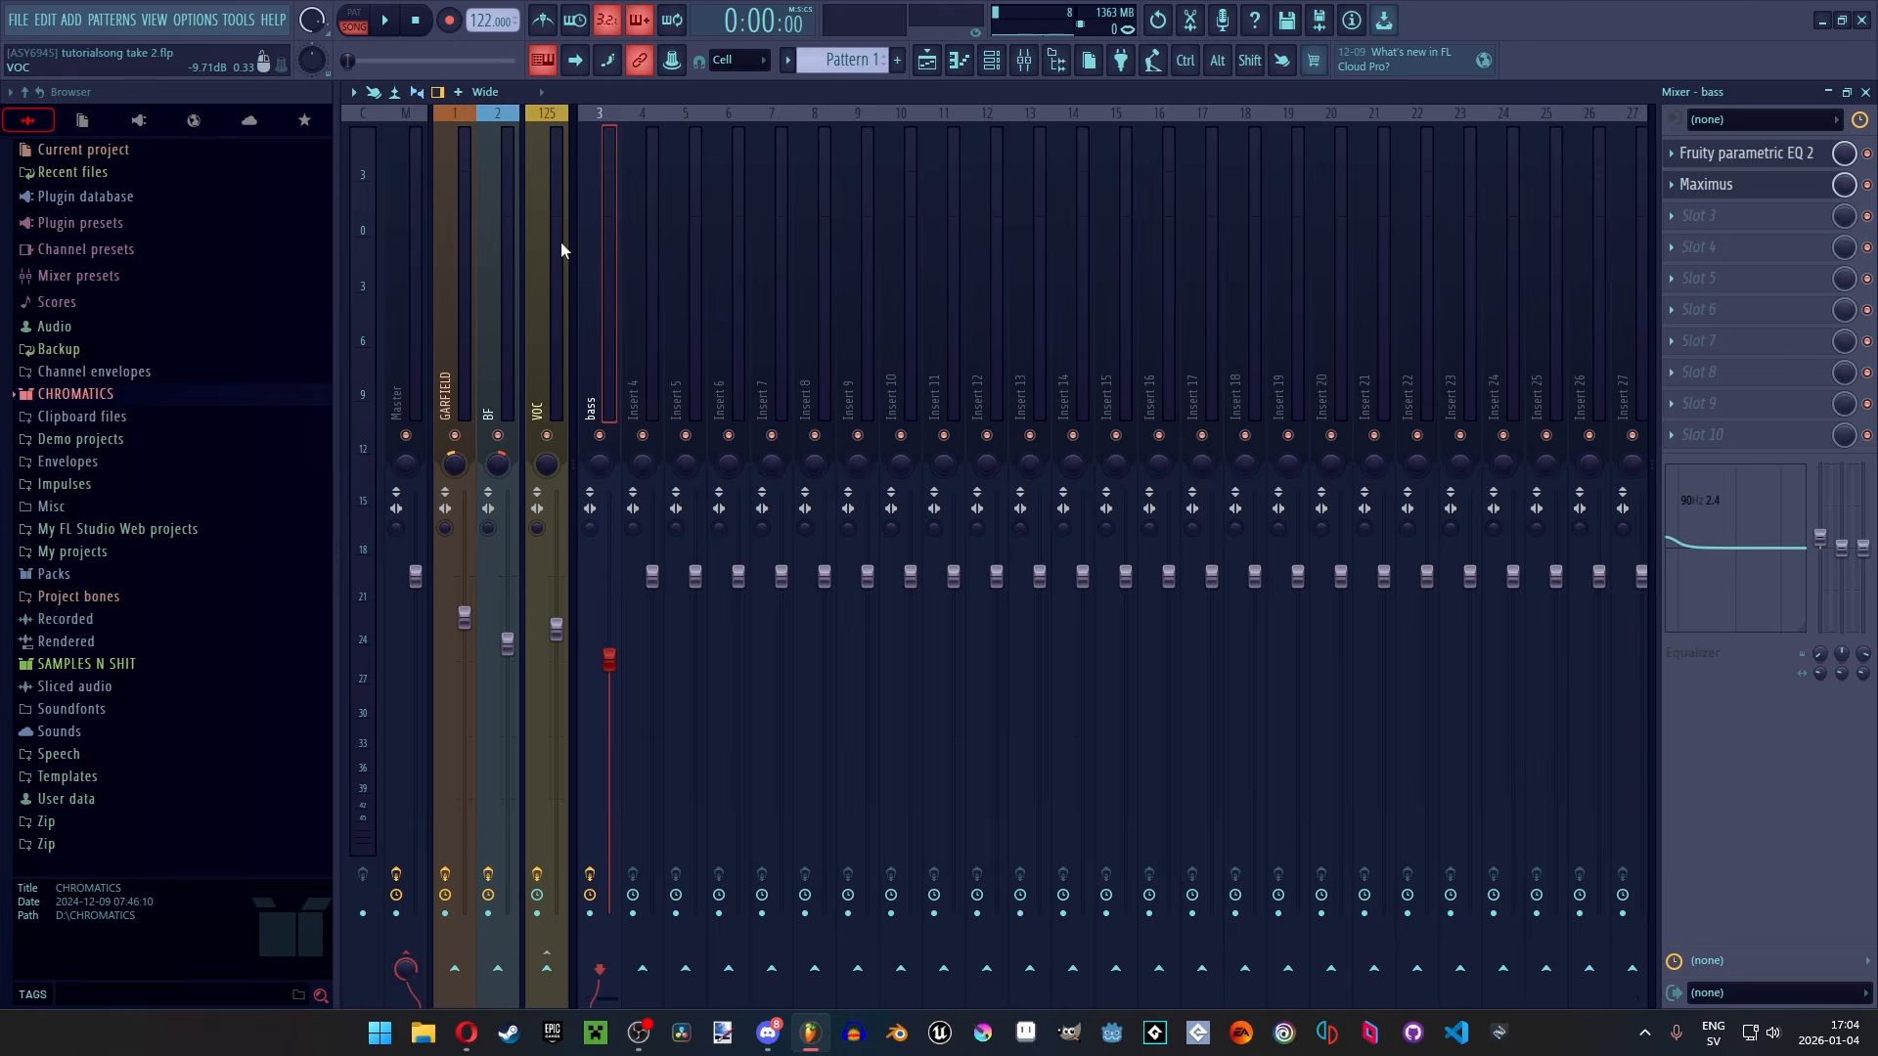
{"action": "left_click", "coordinate": [353, 92]}
{"action": "mouse_move", "coordinate": [401, 439]}
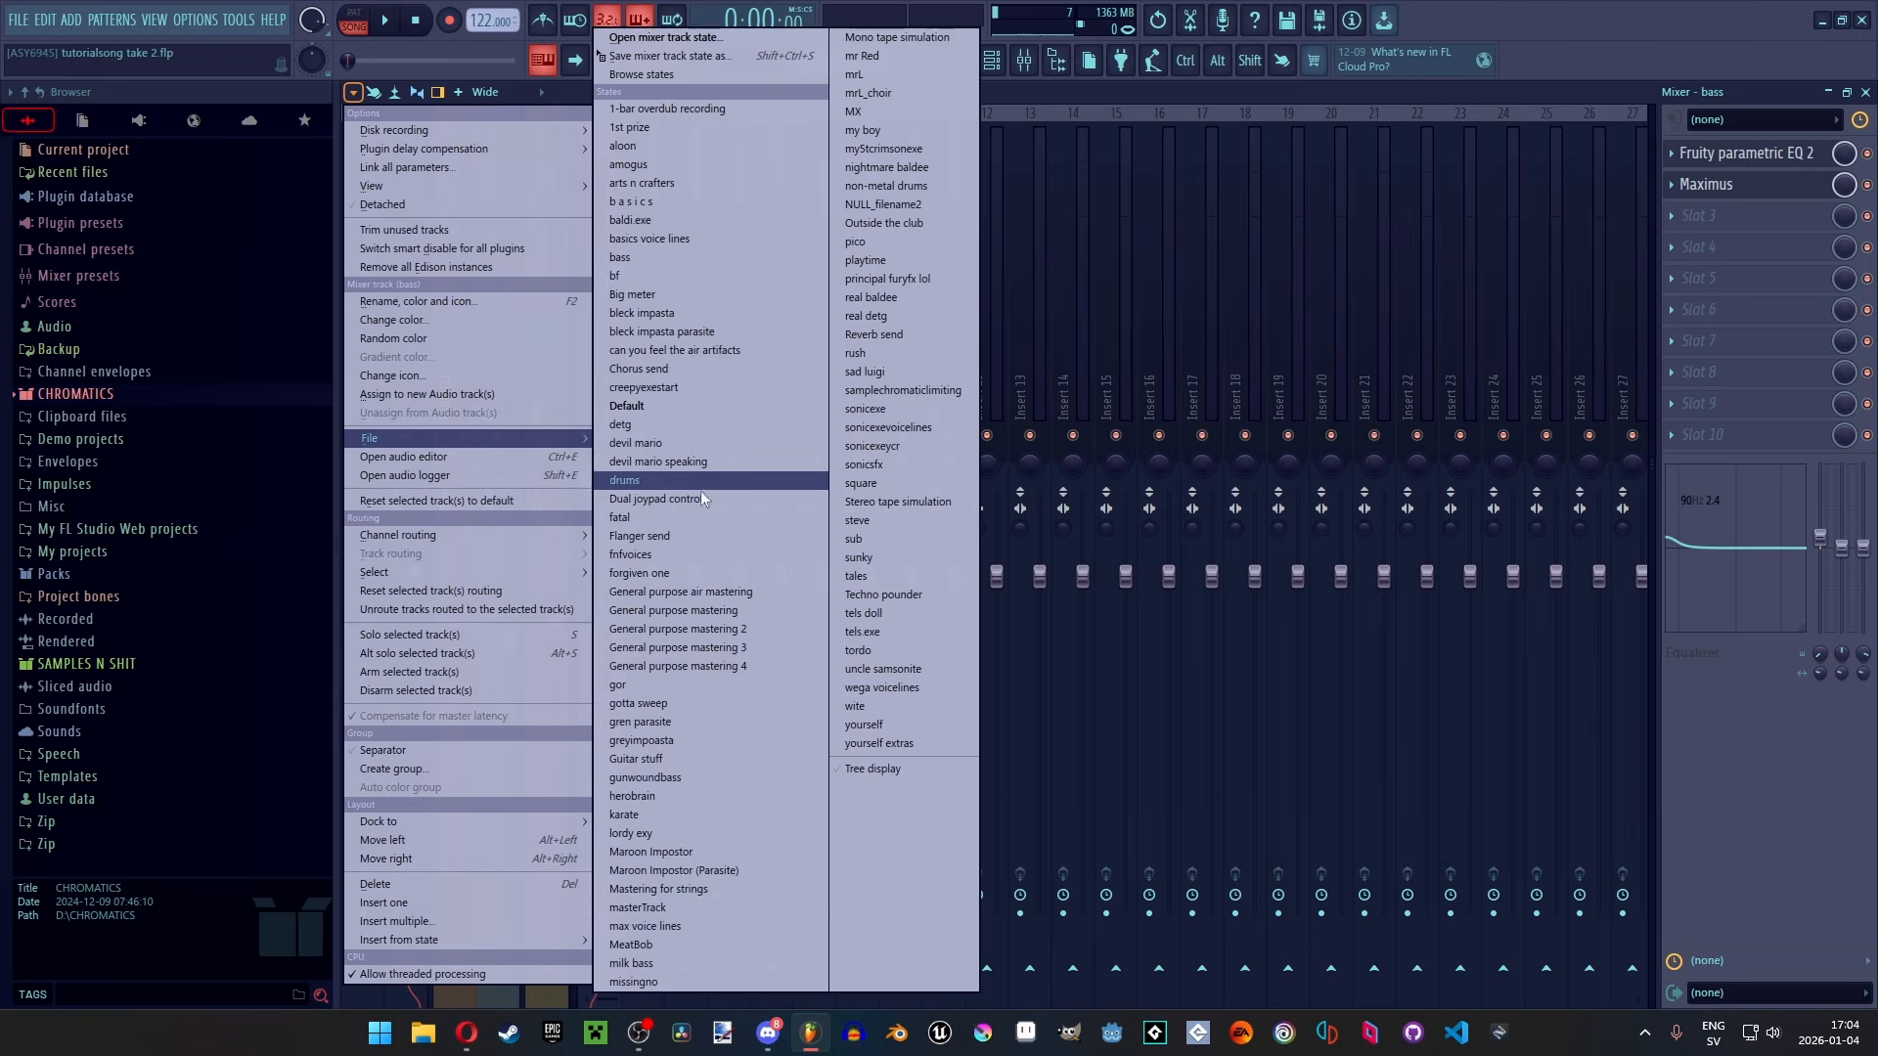
{"action": "left_click", "coordinate": [737, 455]}
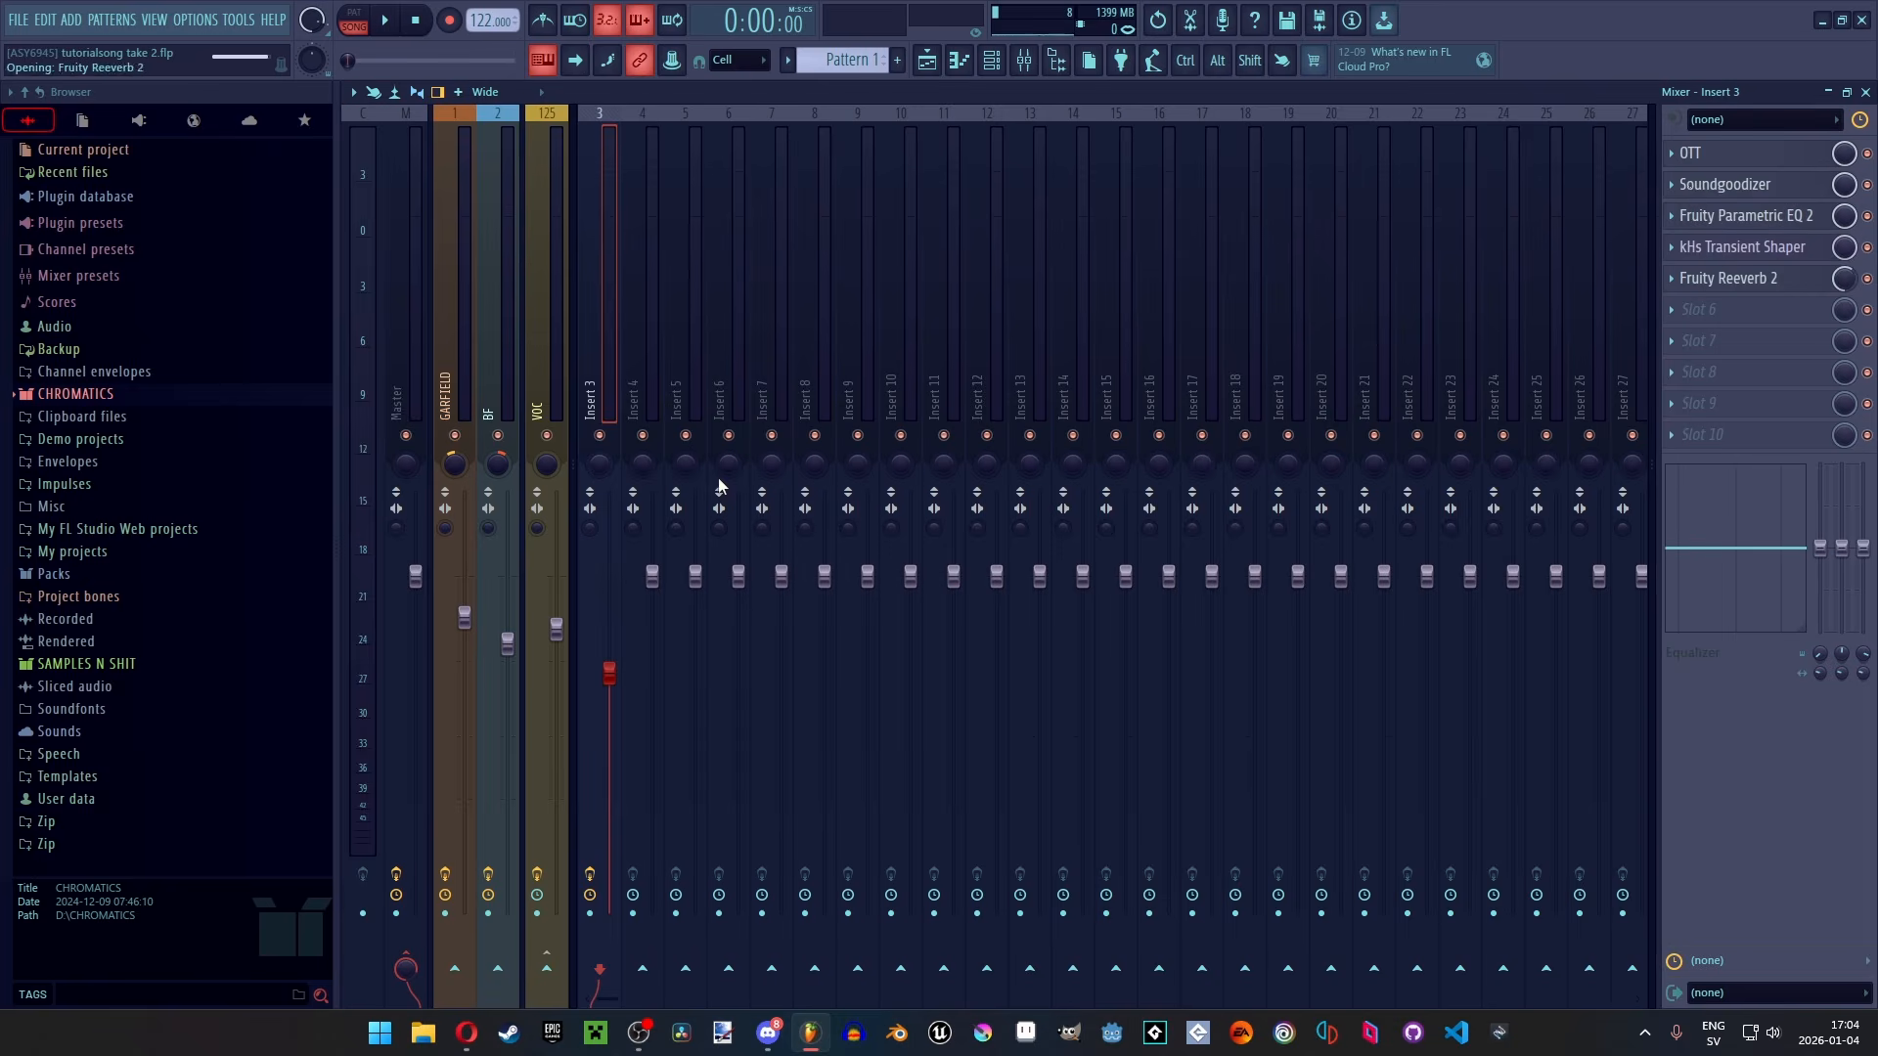
Examine the OTT, Soundgoodizer and Fruity Parametric EQ 2 settings in insert 3's effect chain
{"action": "left_click", "coordinate": [1692, 153]}
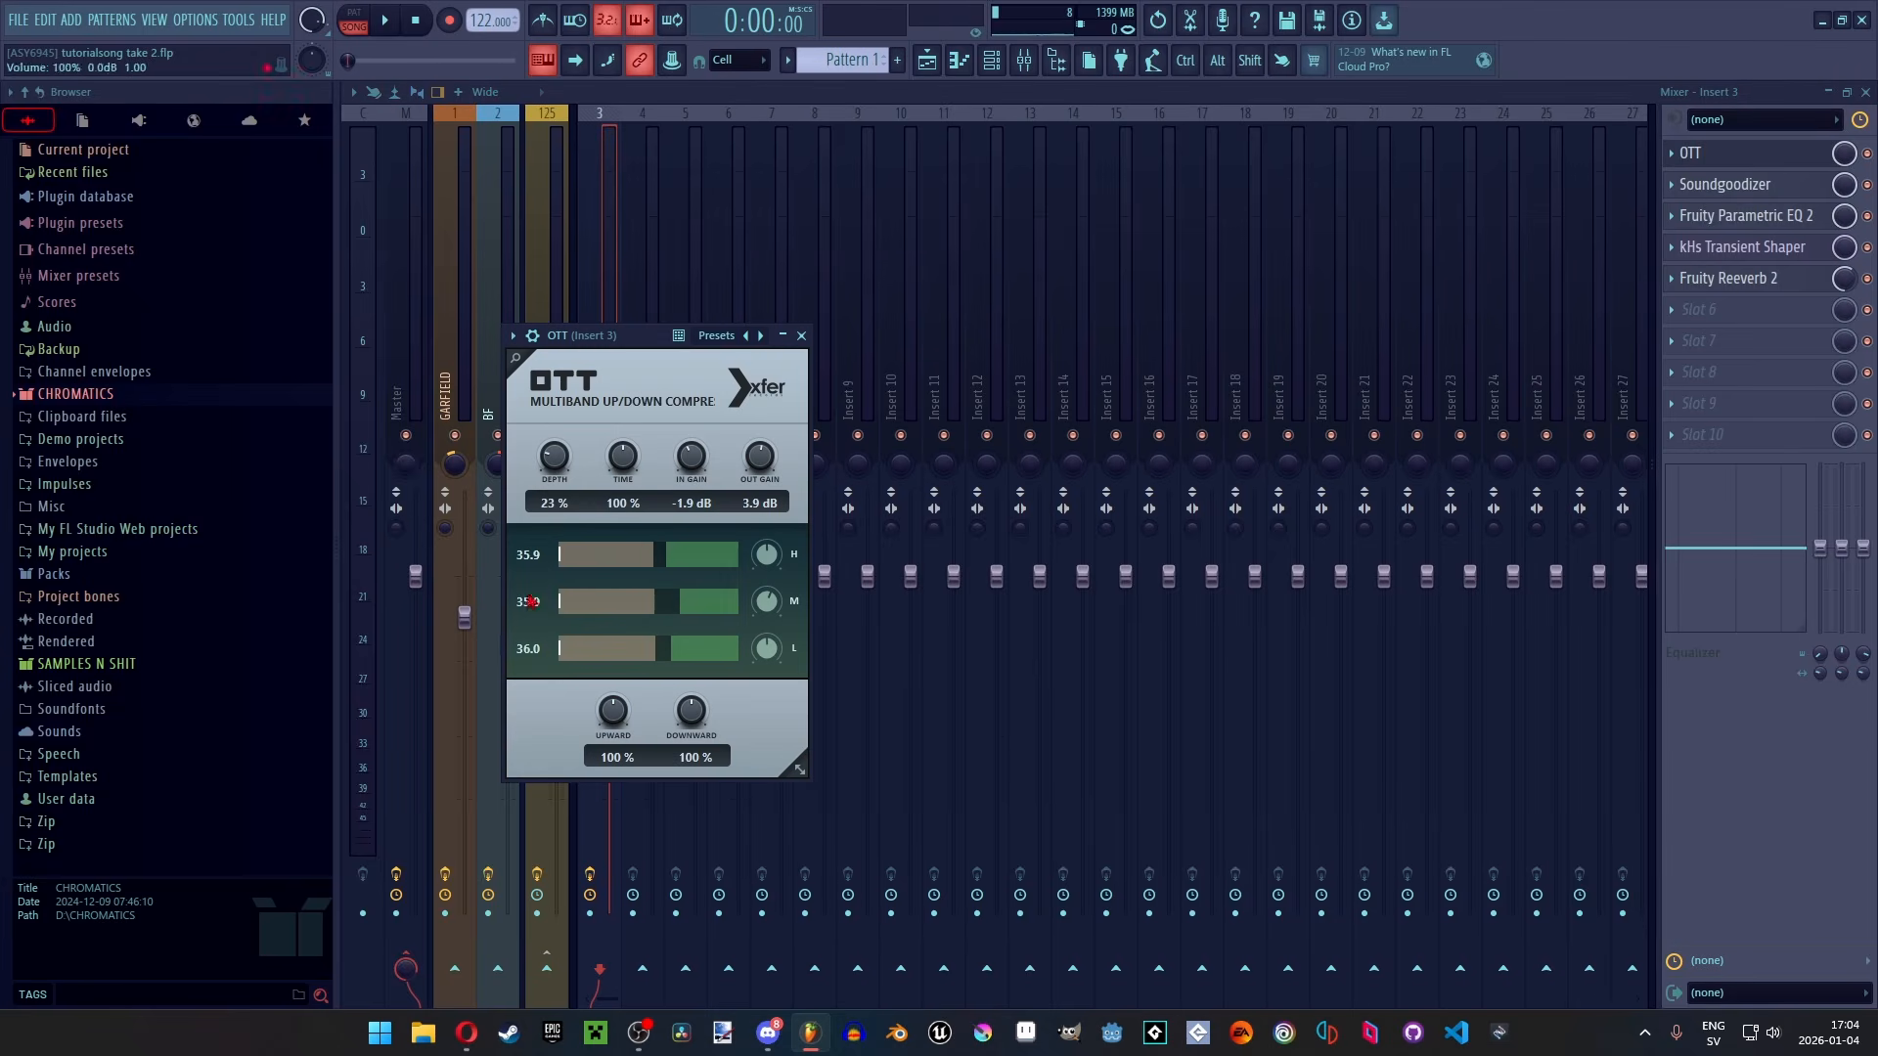
{"action": "left_click_drag", "start_coordinate": [612, 340], "coordinate": [1036, 240]}
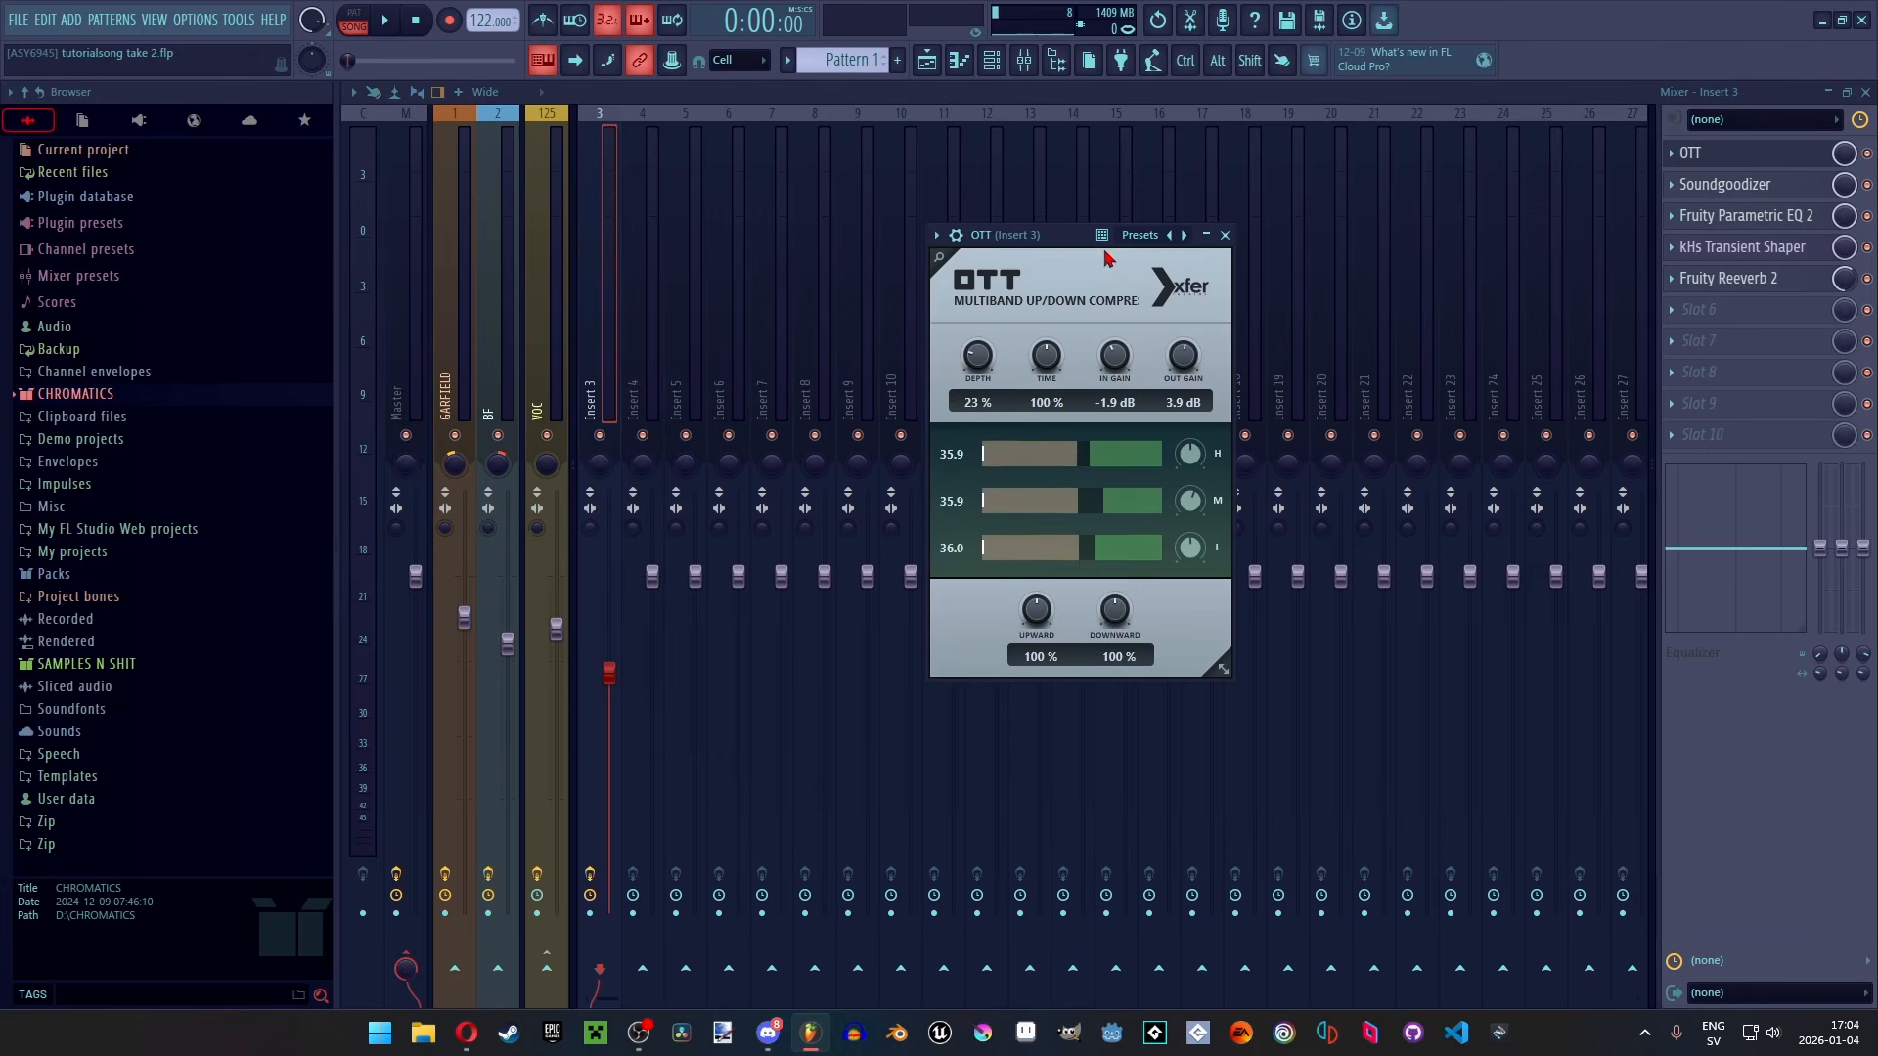
{"action": "left_click", "coordinate": [1800, 191]}
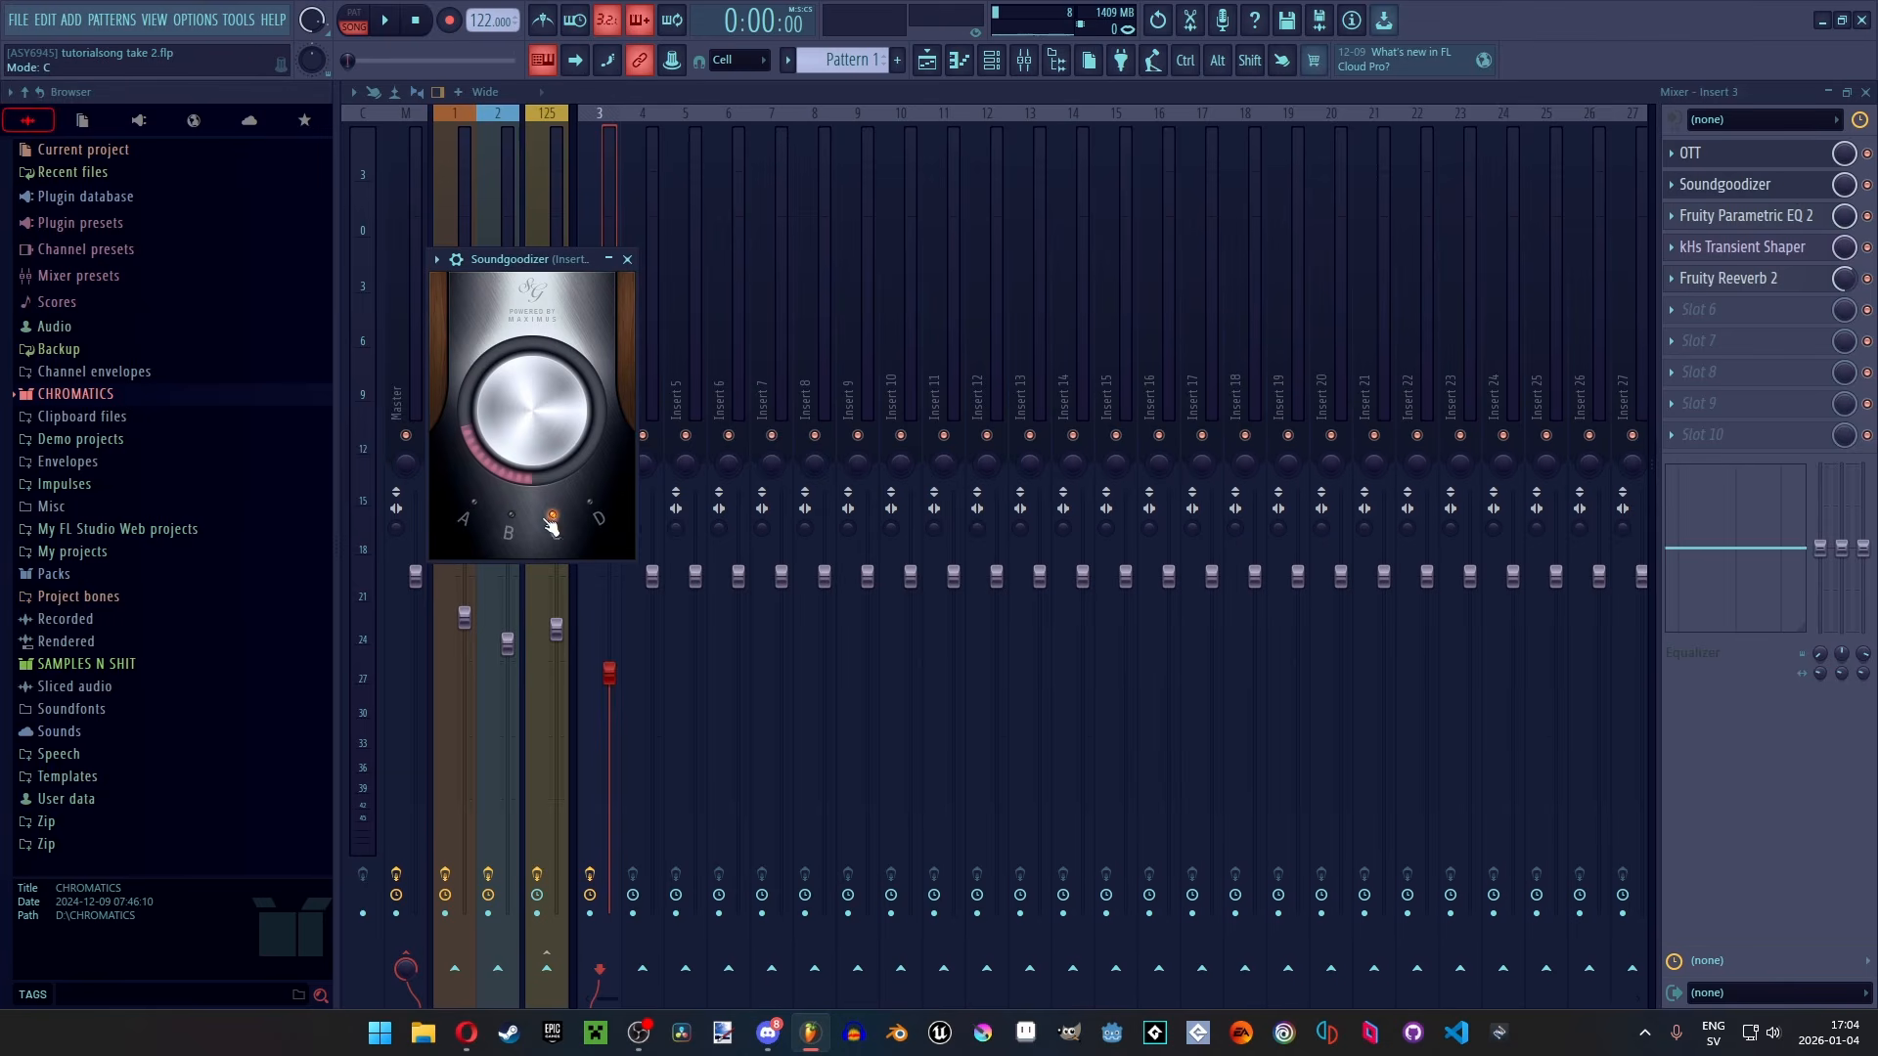
{"action": "left_click", "coordinate": [1712, 216]}
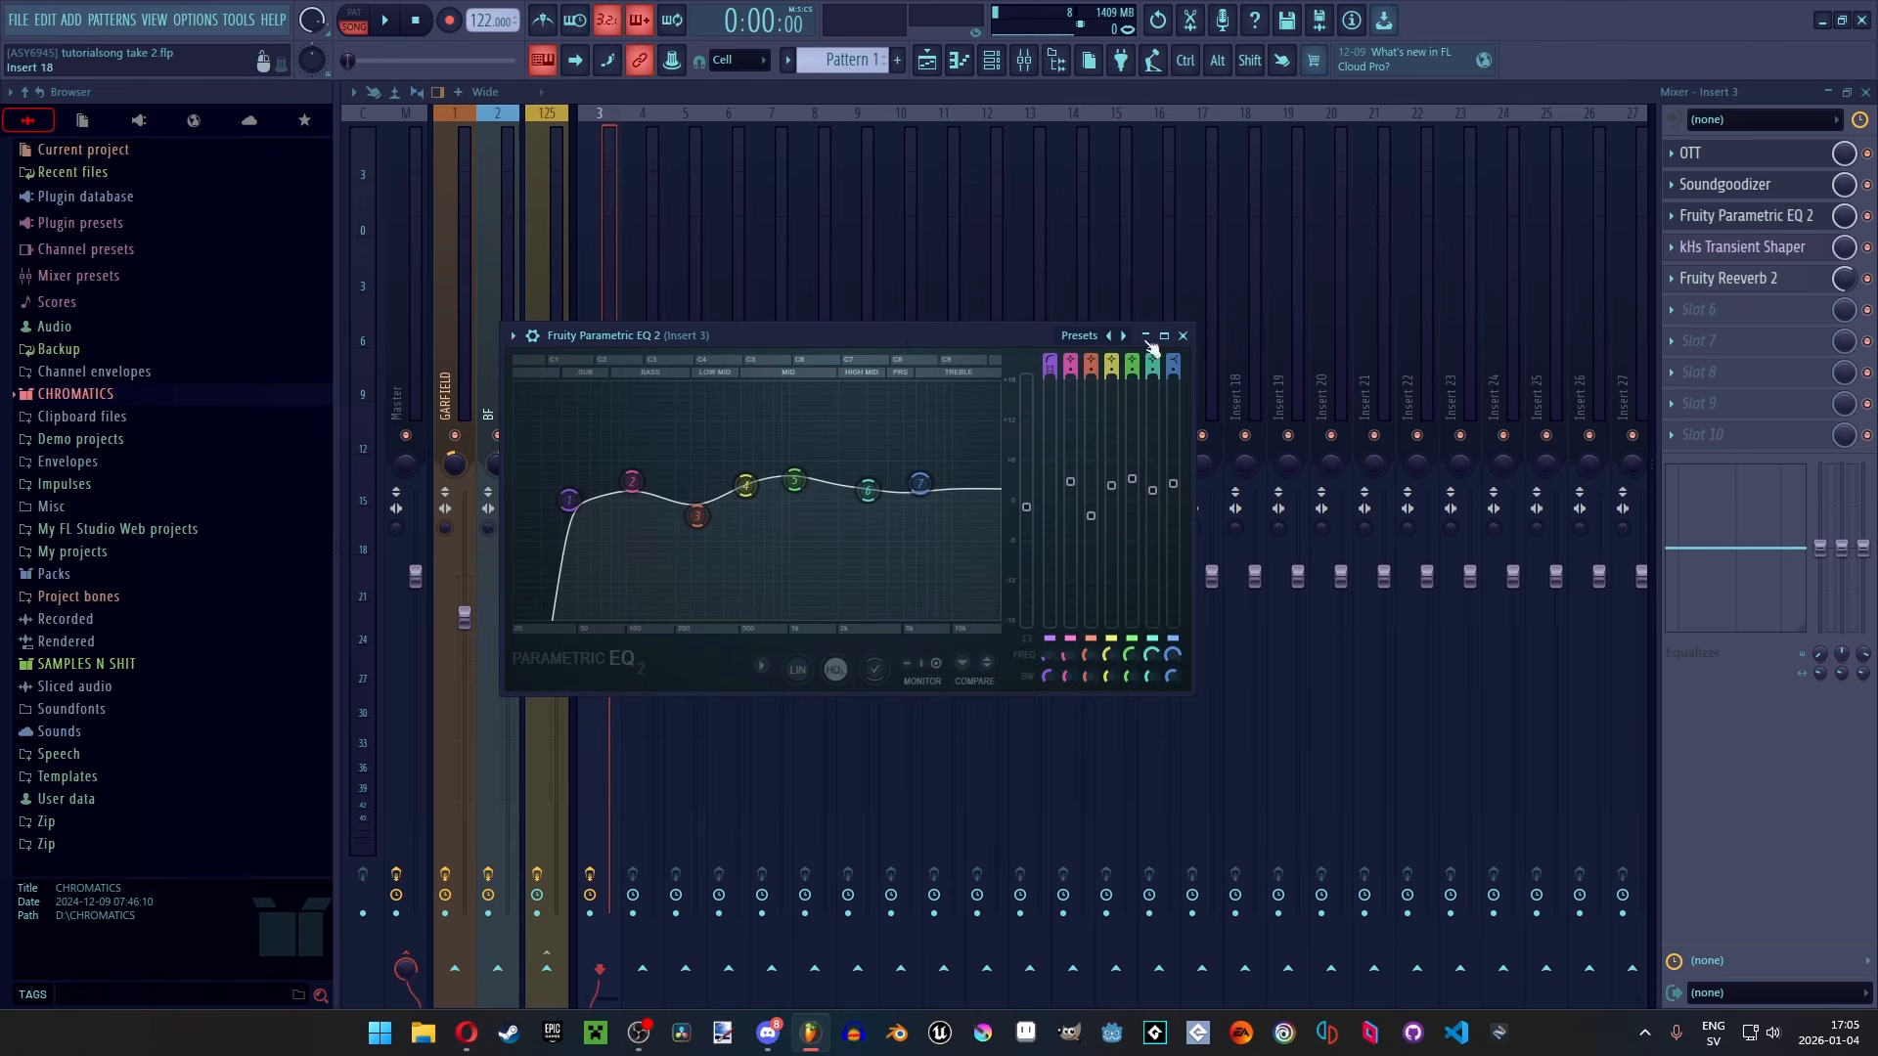
{"action": "left_click_drag", "start_coordinate": [906, 339], "coordinate": [916, 296]}
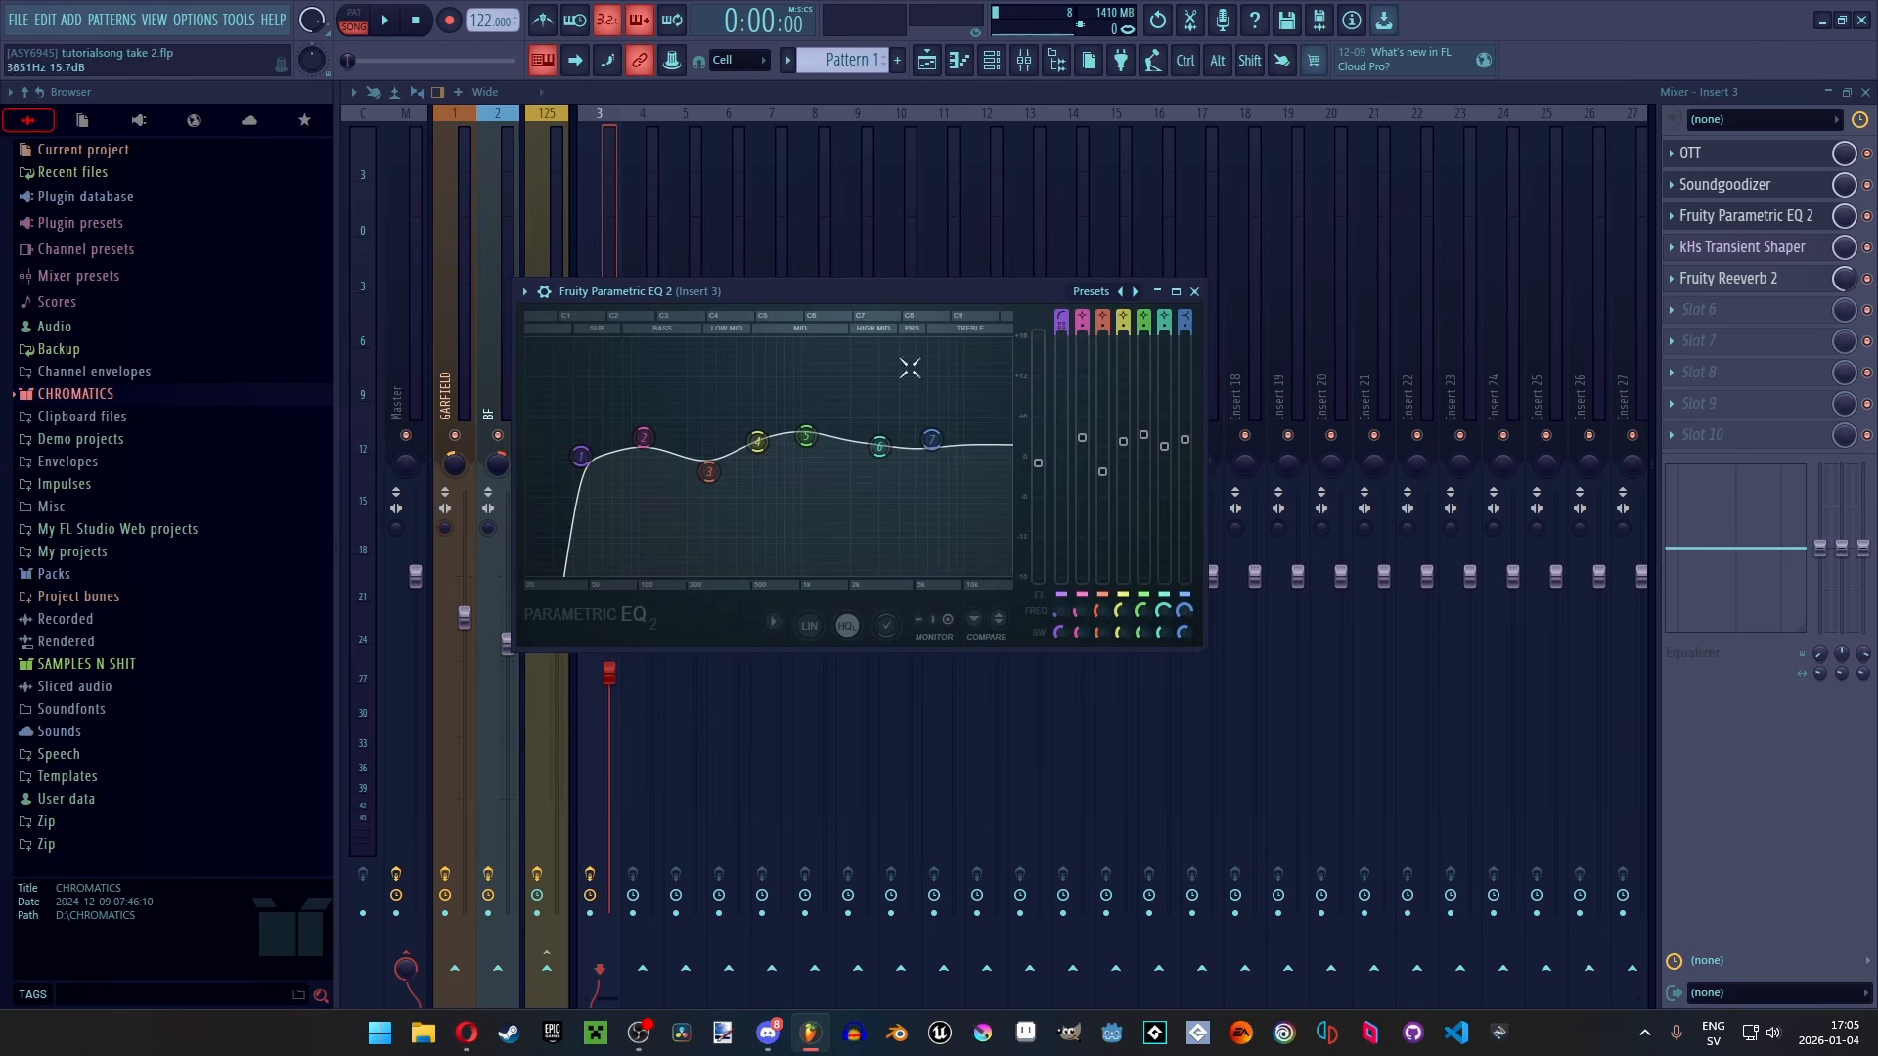
{"action": "left_click_drag", "start_coordinate": [570, 202], "coordinate": [345, 201]}
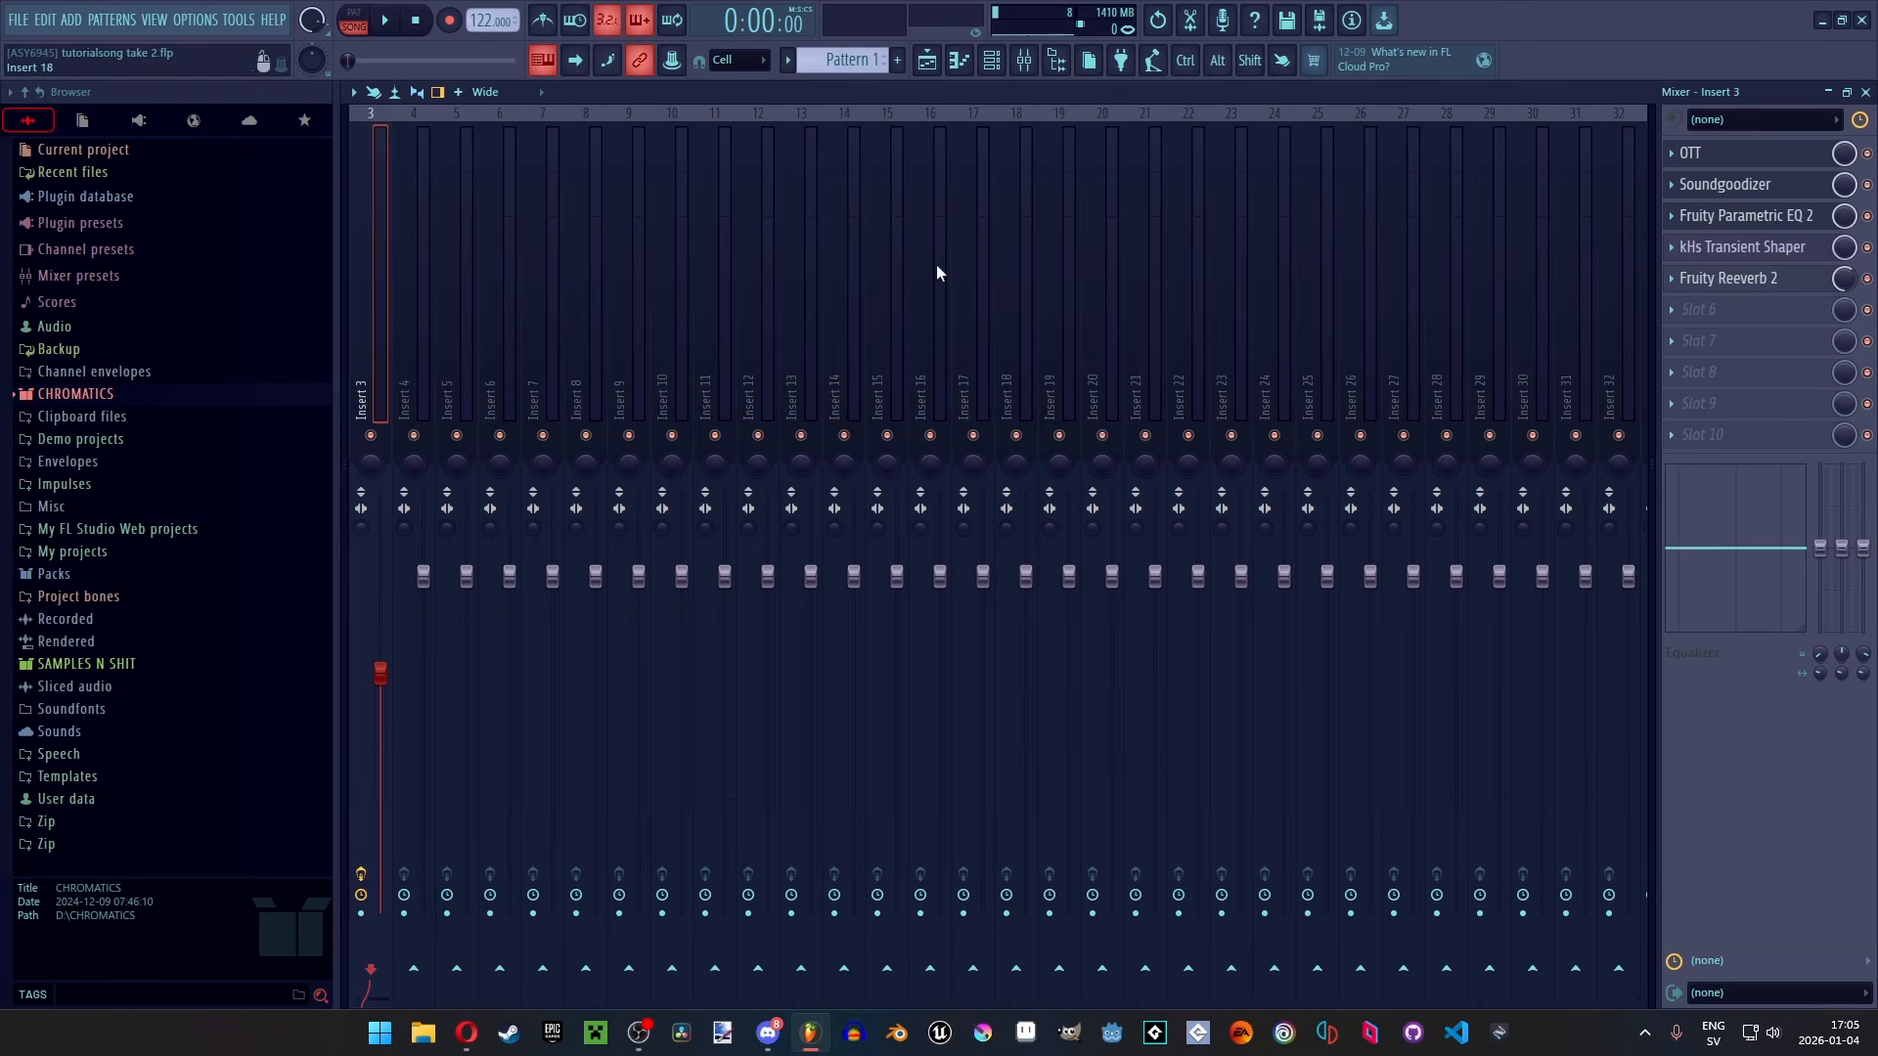
{"action": "left_click_drag", "start_coordinate": [350, 372], "coordinate": [743, 262]}
Examine the kHs Transient Shaper and Fruity Reeverb 2 settings on insert 3, including the reverb's preset list
{"action": "left_click", "coordinate": [1743, 248]}
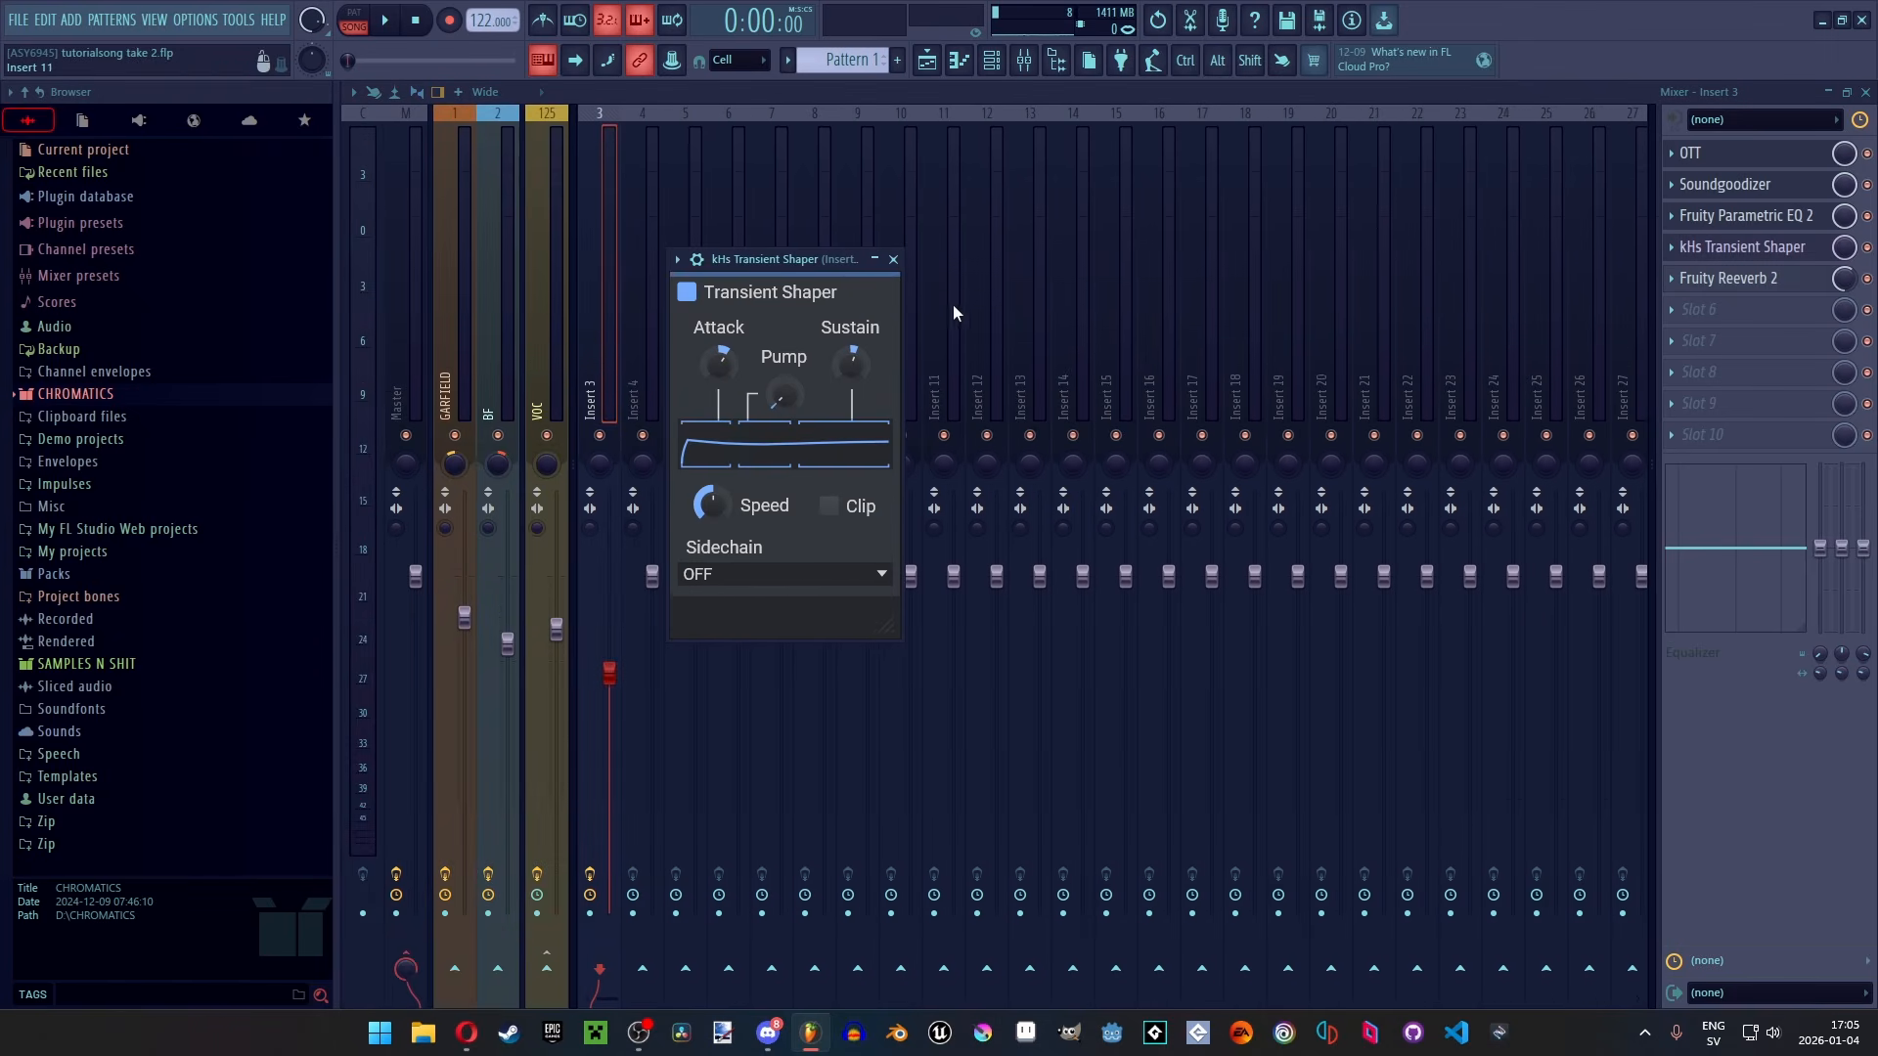
{"action": "left_click", "coordinate": [1731, 279]}
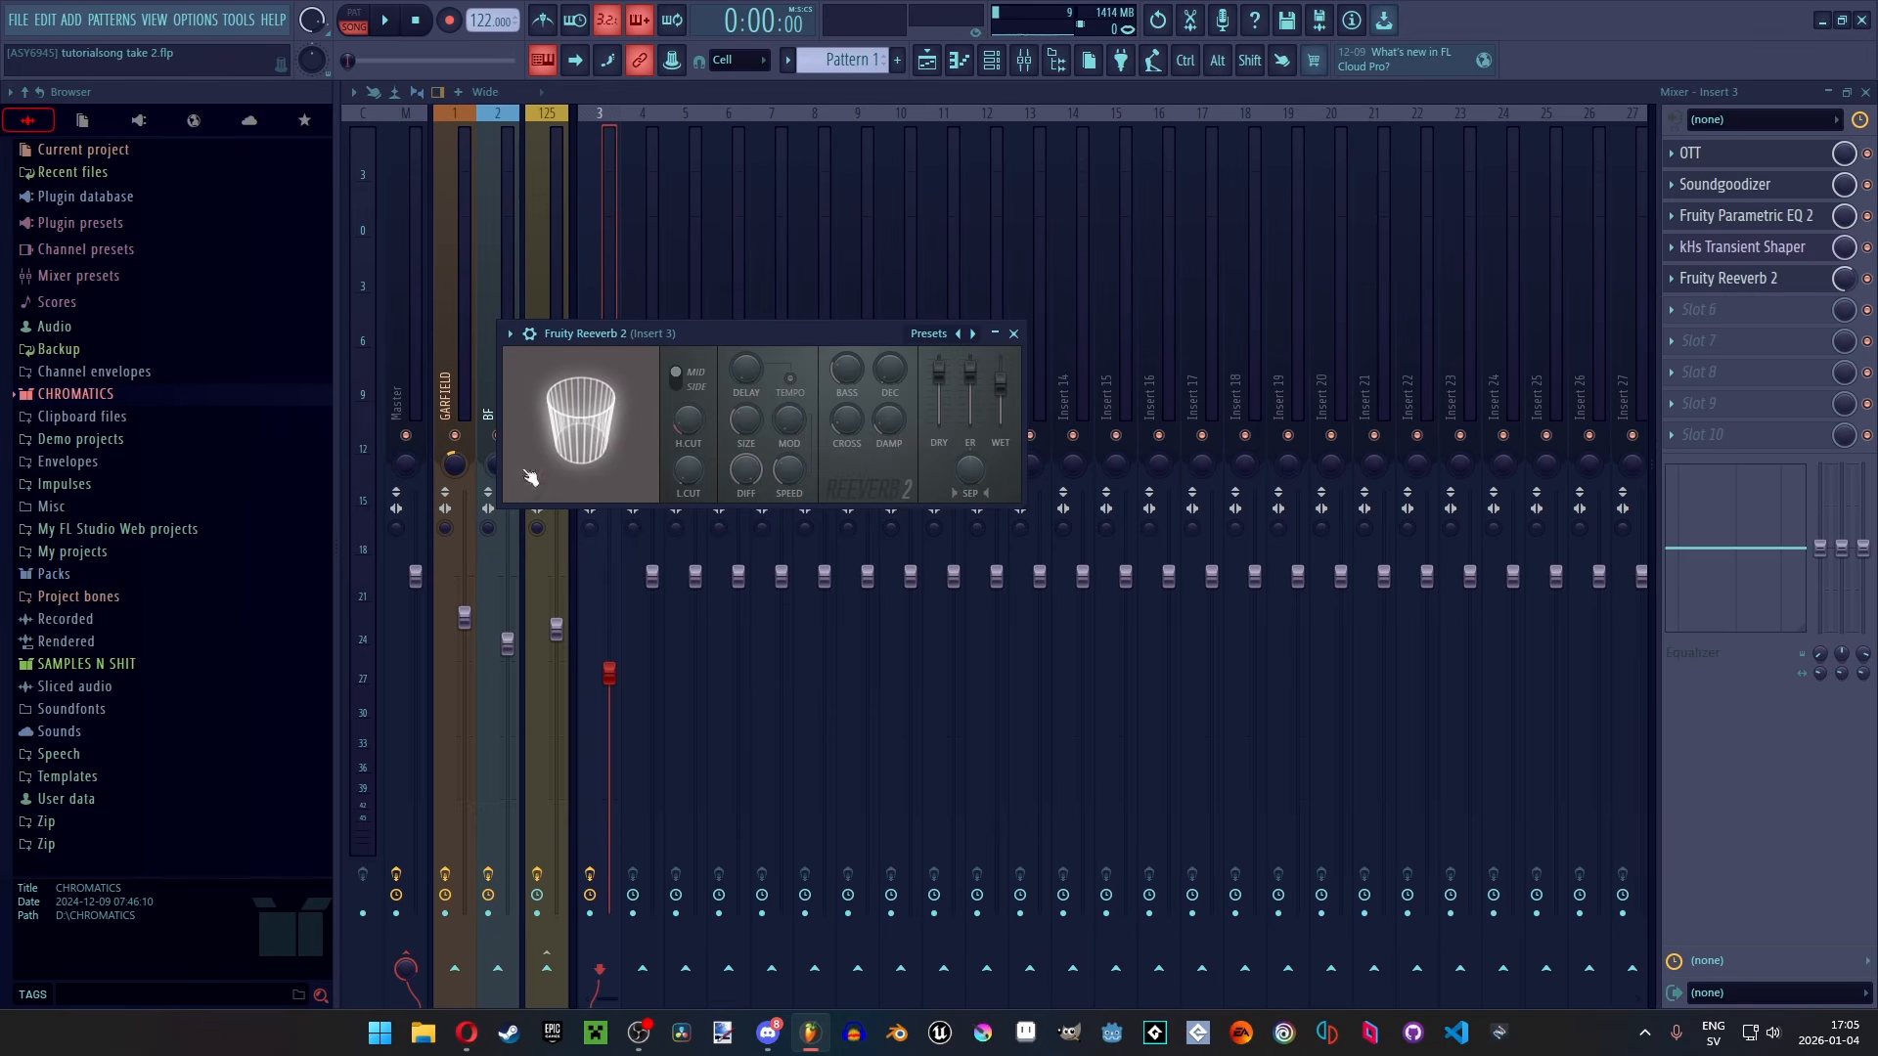
{"action": "left_click", "coordinate": [928, 334]}
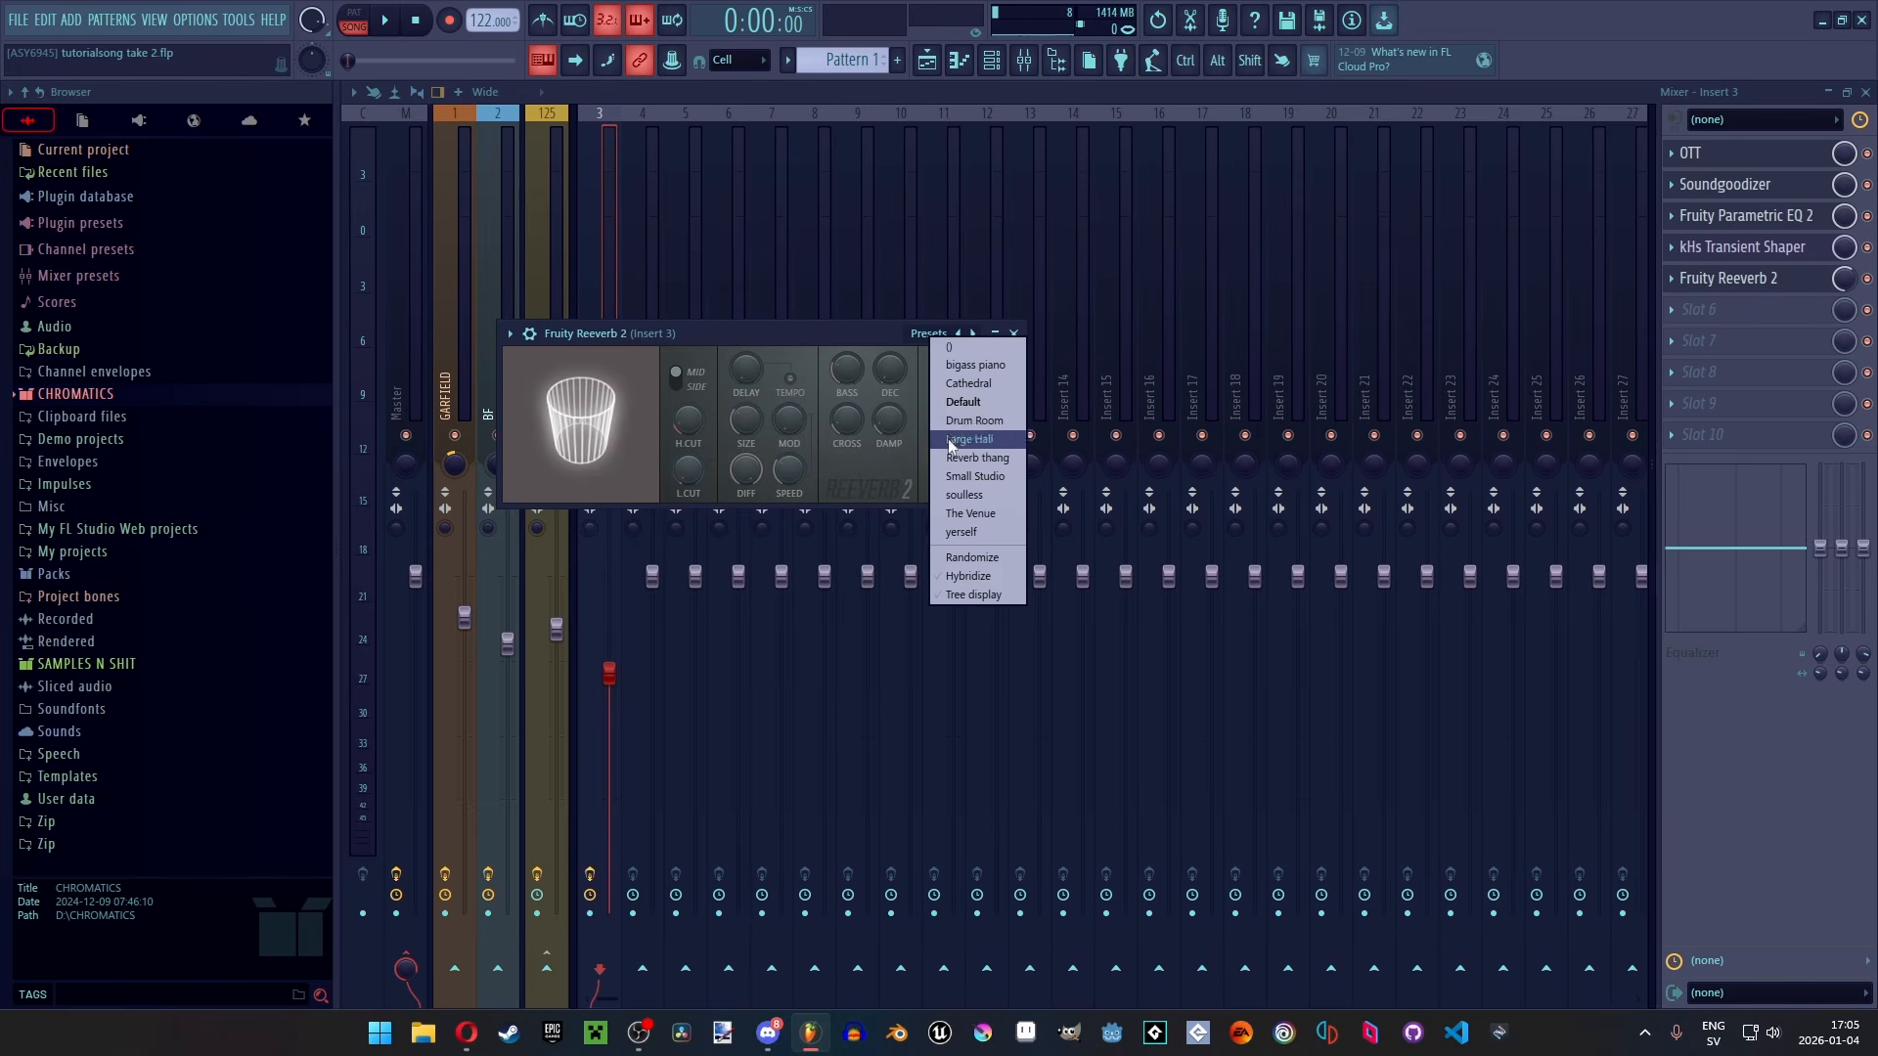
{"action": "left_click", "coordinate": [609, 255]}
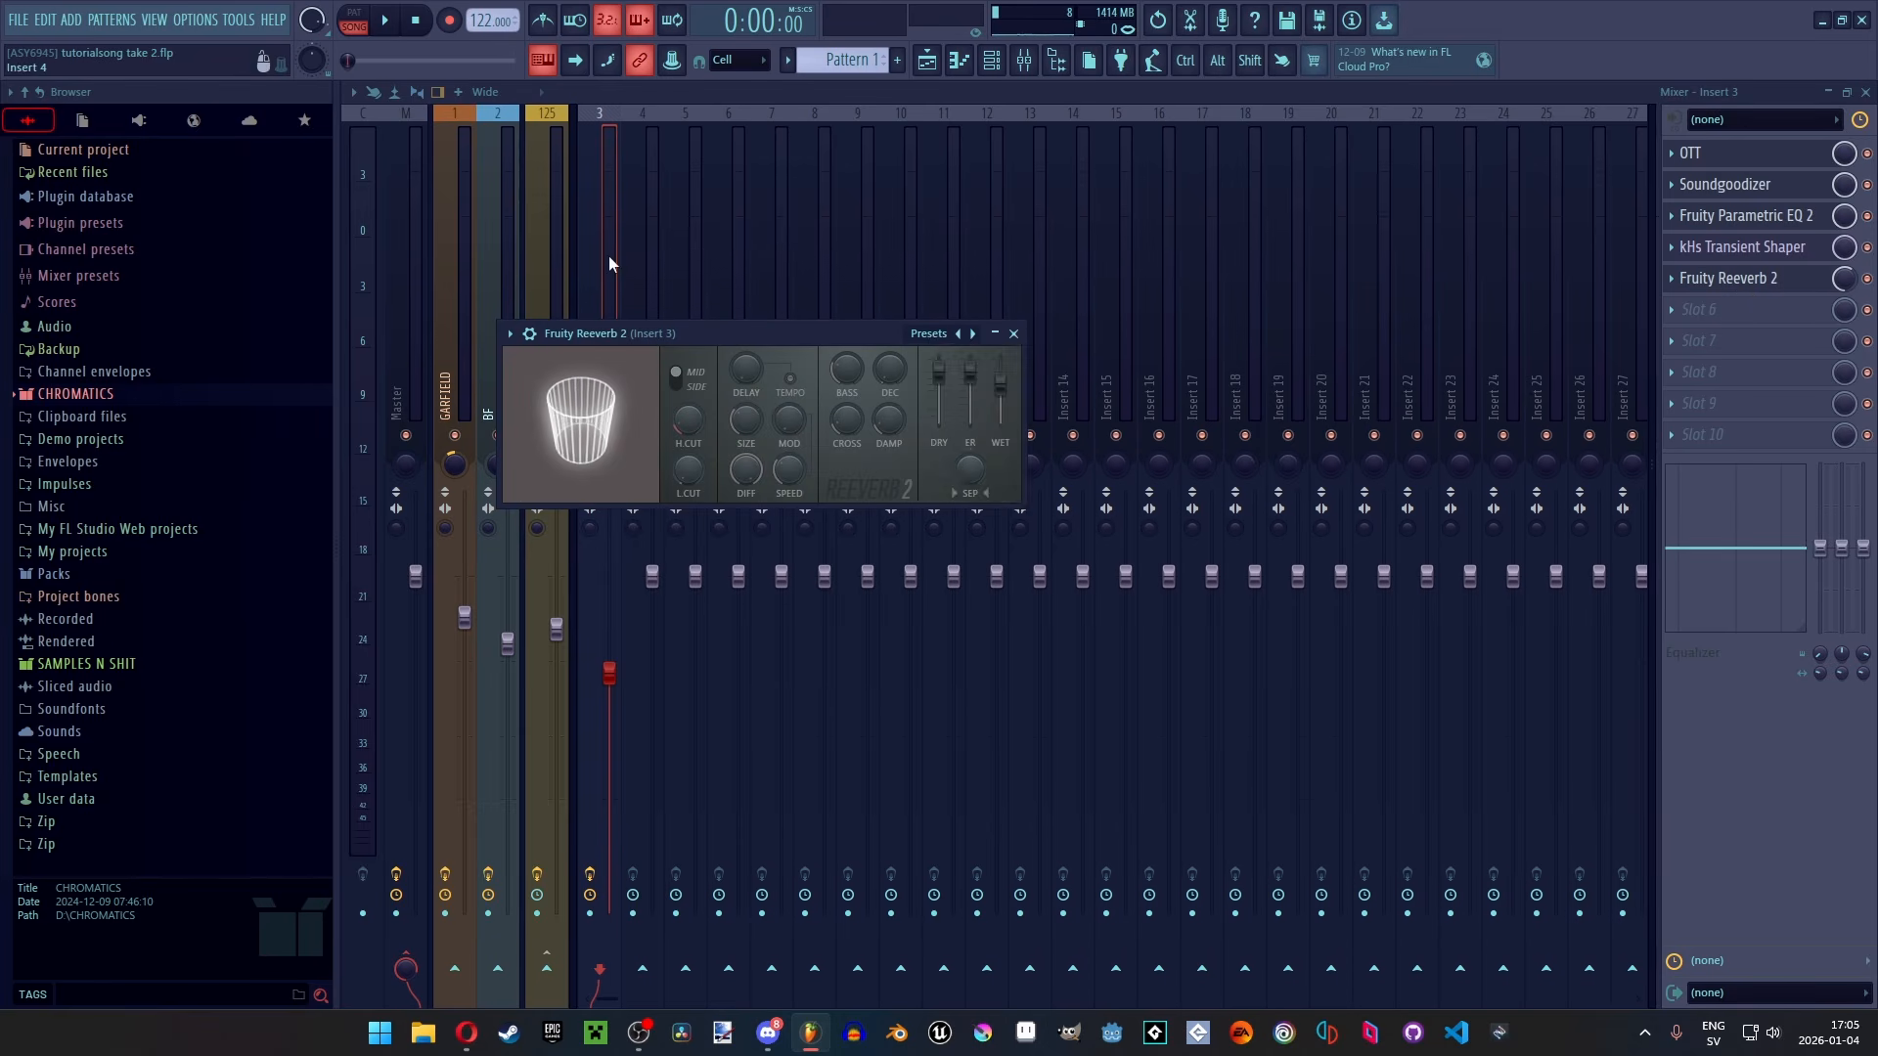
{"action": "left_click", "coordinate": [609, 255]}
Replace insert 3's effect chain with the saved non-metal drums mixer track state
{"action": "left_click", "coordinate": [996, 65]}
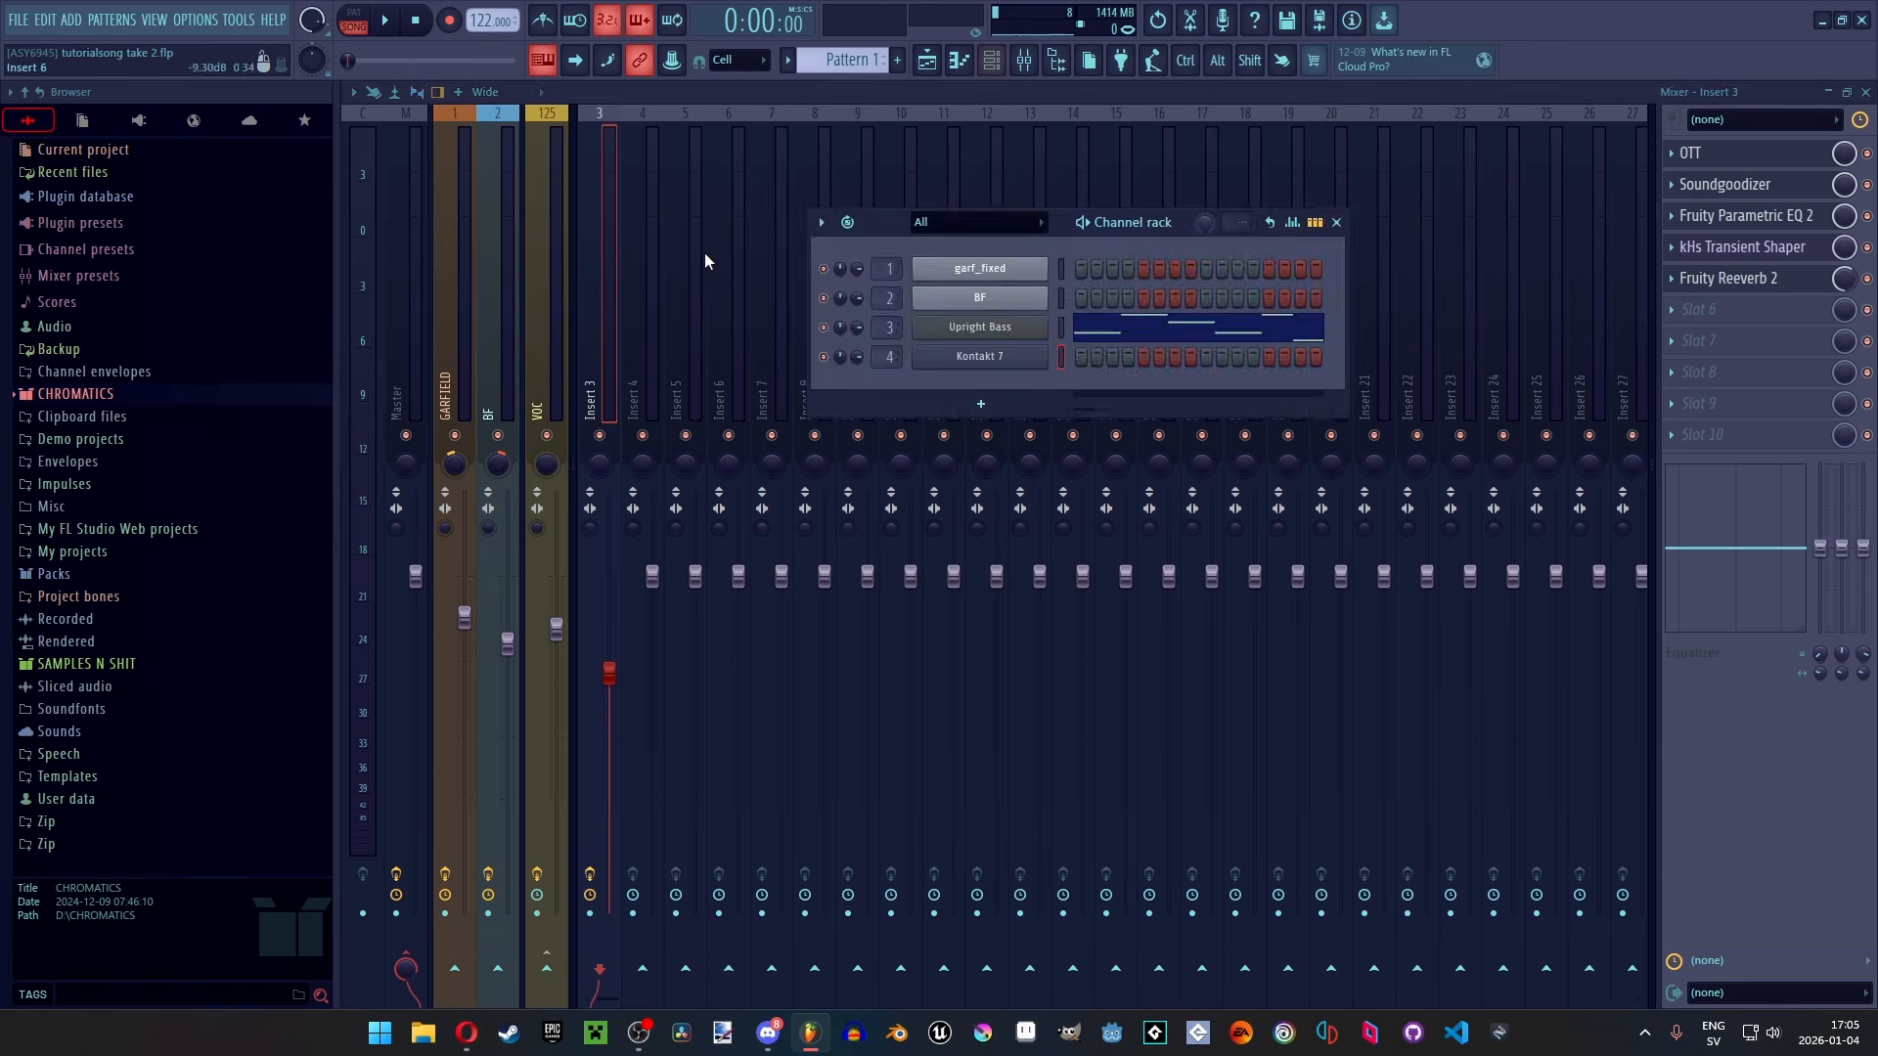
{"action": "left_click", "coordinate": [595, 266]}
{"action": "left_click", "coordinate": [353, 92]}
{"action": "mouse_move", "coordinate": [472, 434]}
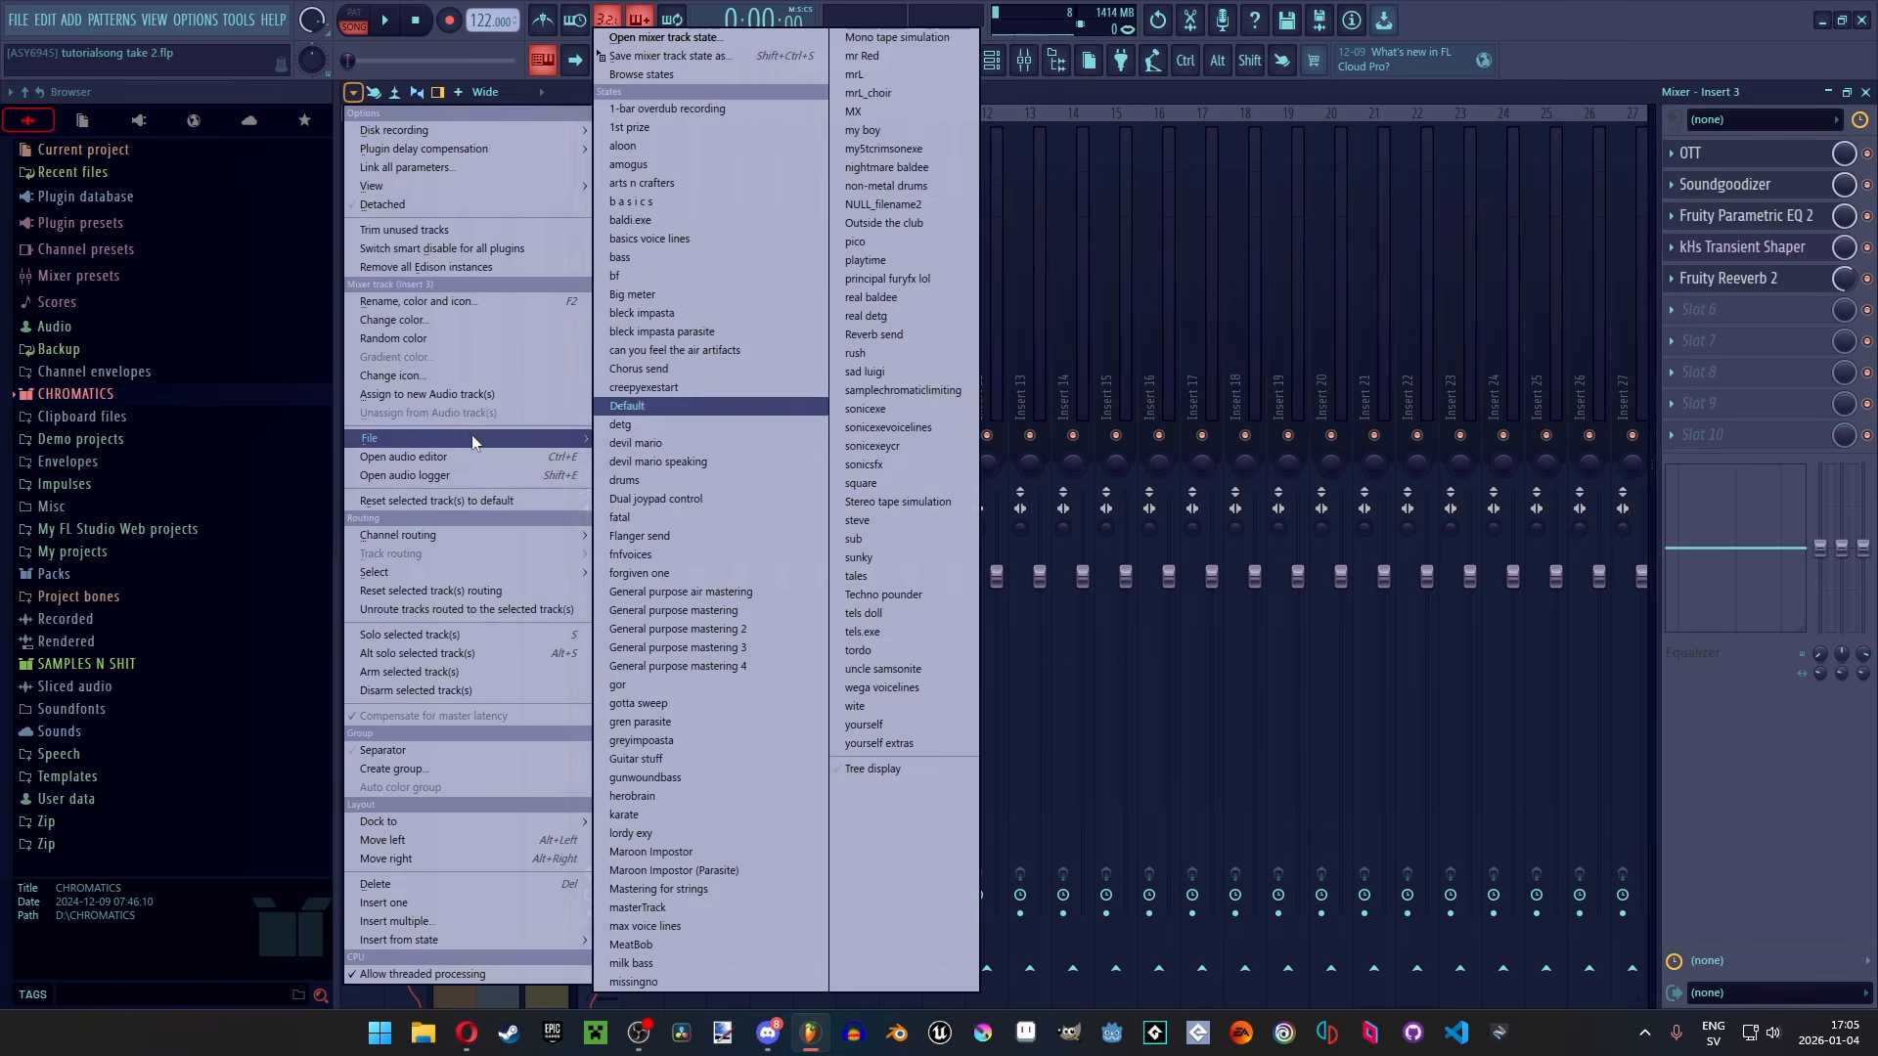
{"action": "left_click", "coordinate": [882, 183]}
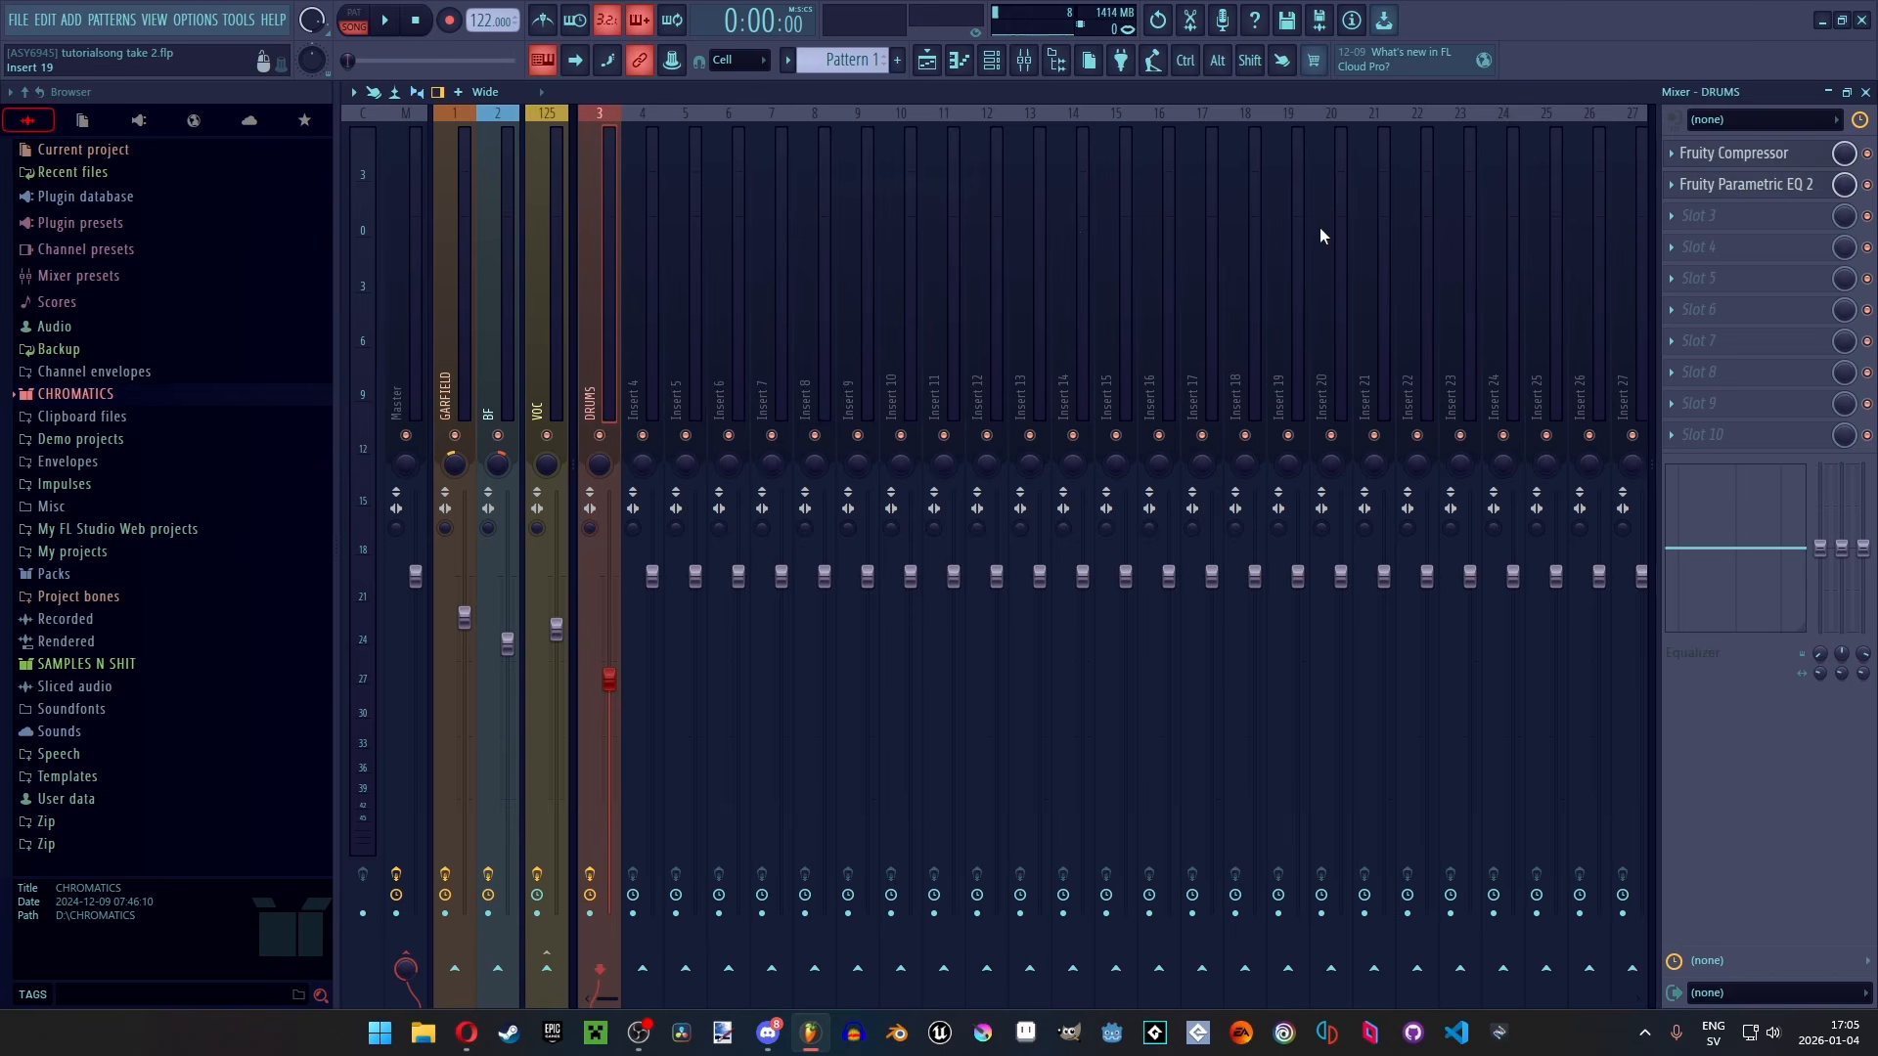
Examine the Fruity Compressor and Fruity Parametric EQ 2 settings on the DRUMS mixer track
{"action": "left_click", "coordinate": [1733, 153]}
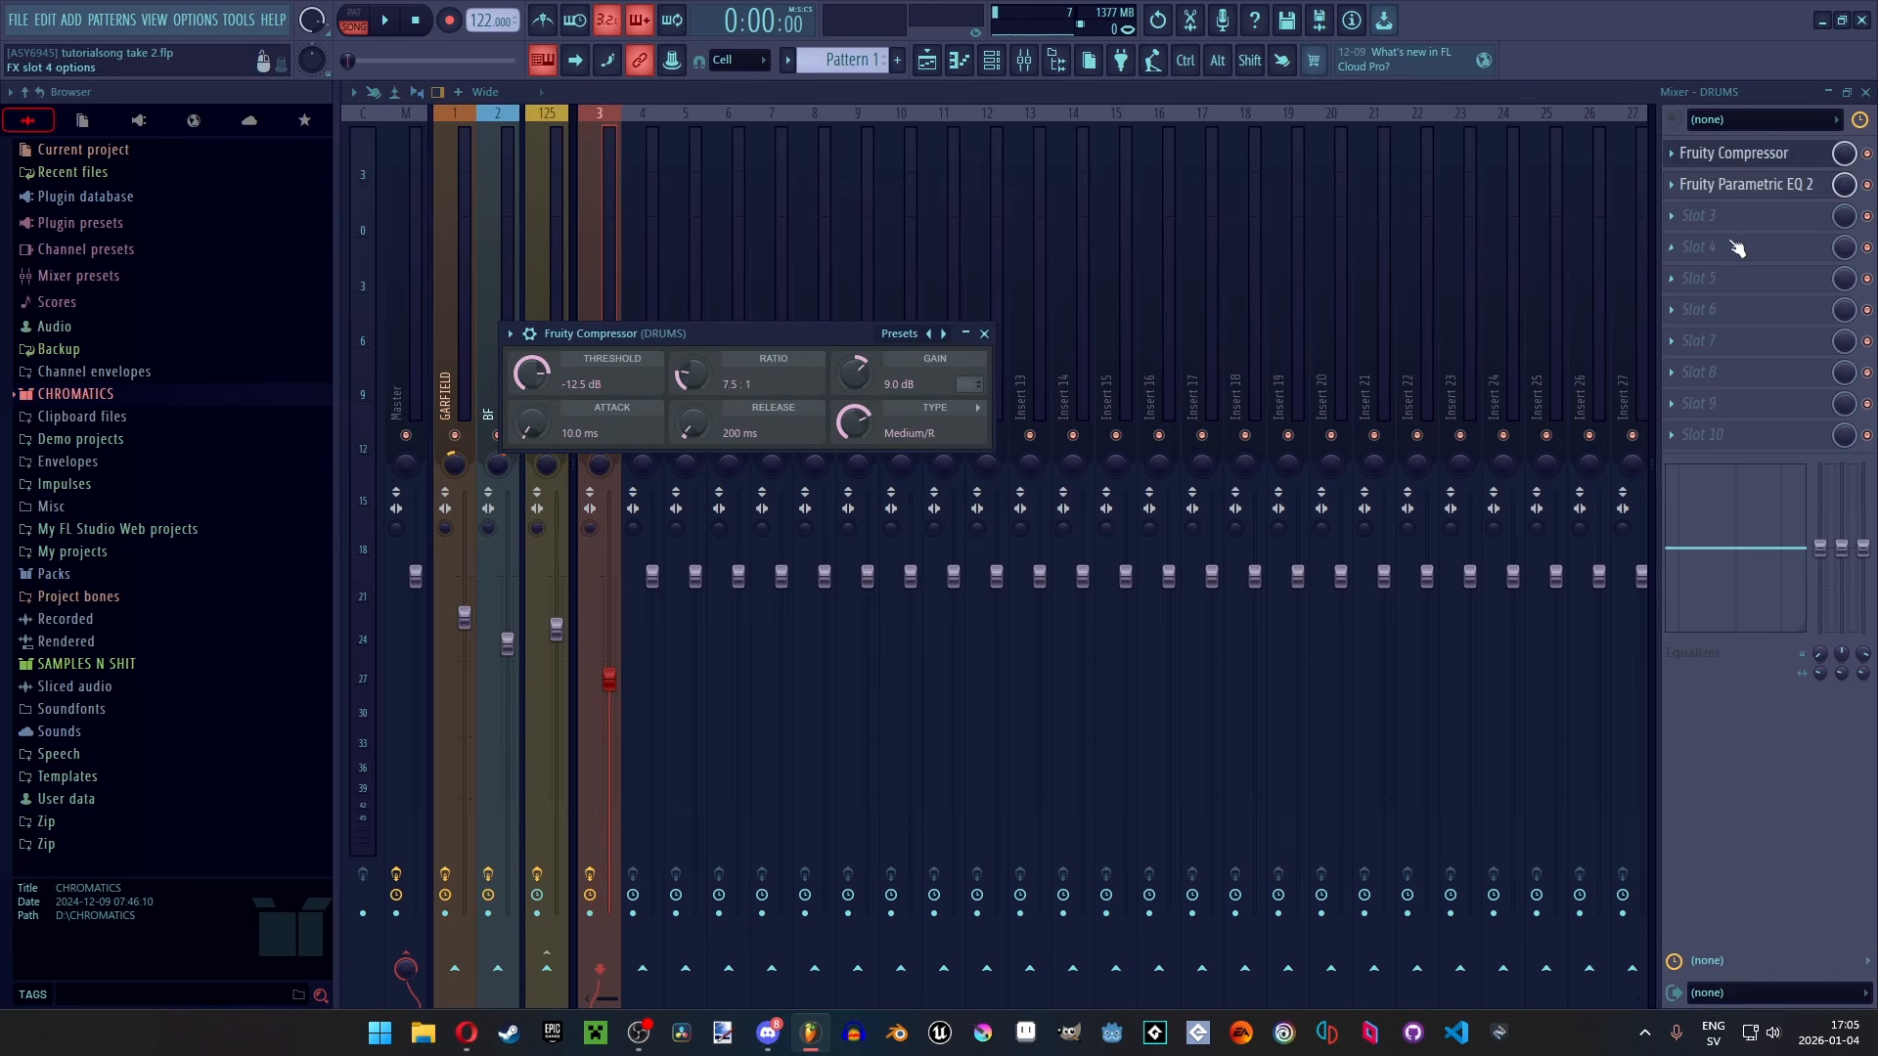
{"action": "left_click", "coordinate": [1737, 194]}
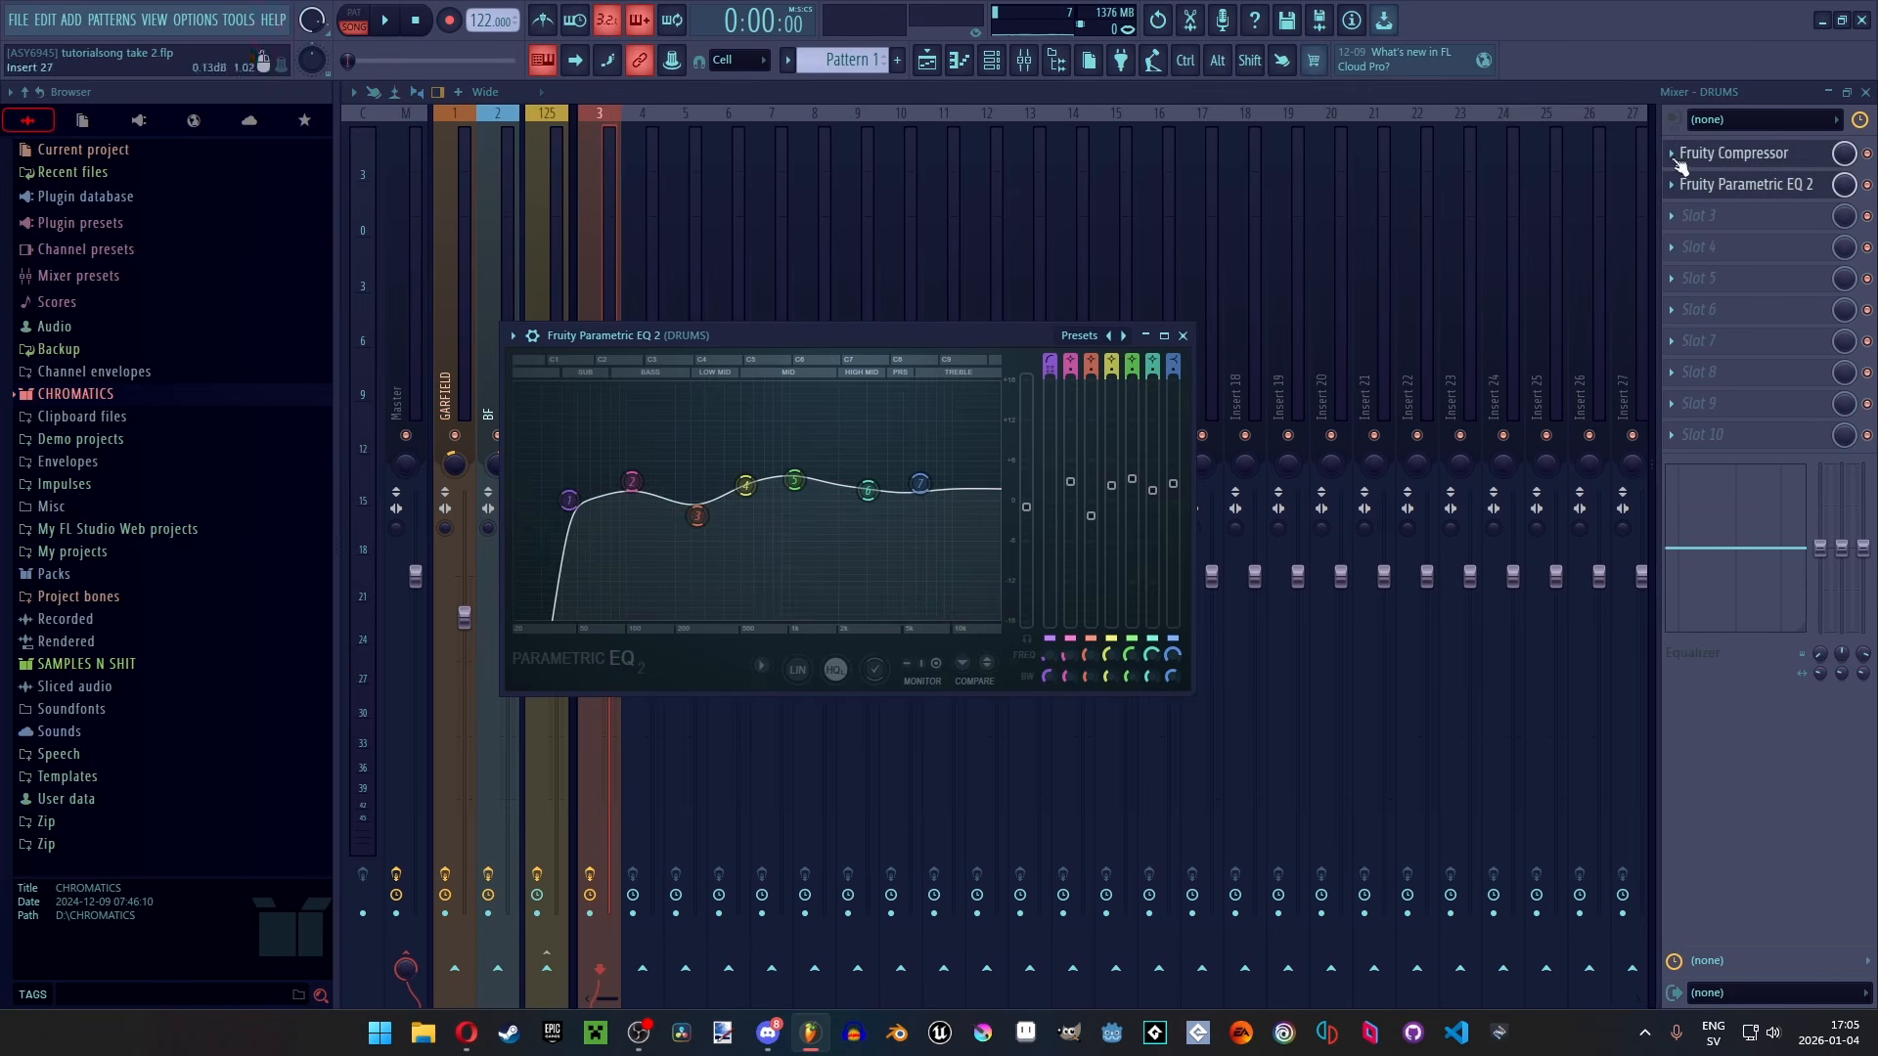
{"action": "left_click", "coordinate": [1733, 154]}
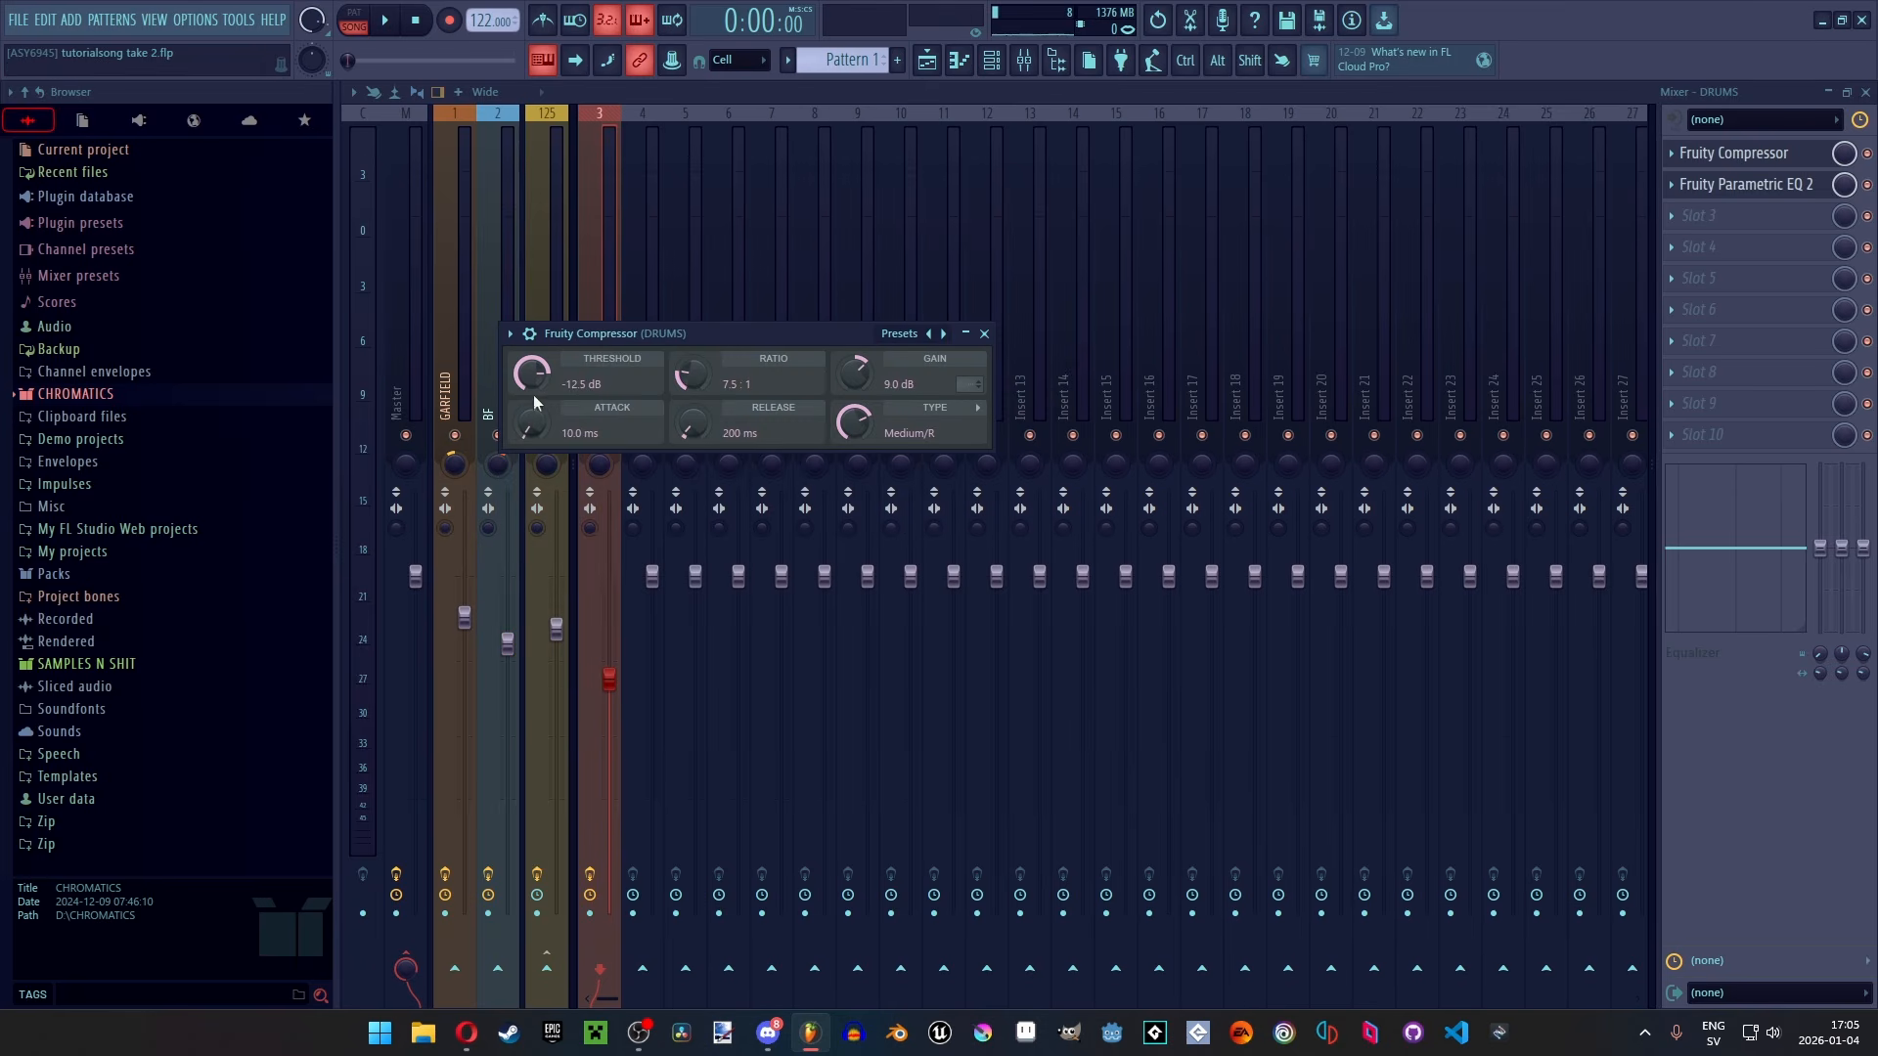
Rename the DRUMS mixer track to lowercase drums
{"action": "right_click", "coordinate": [599, 280]}
{"action": "left_click", "coordinate": [680, 129]}
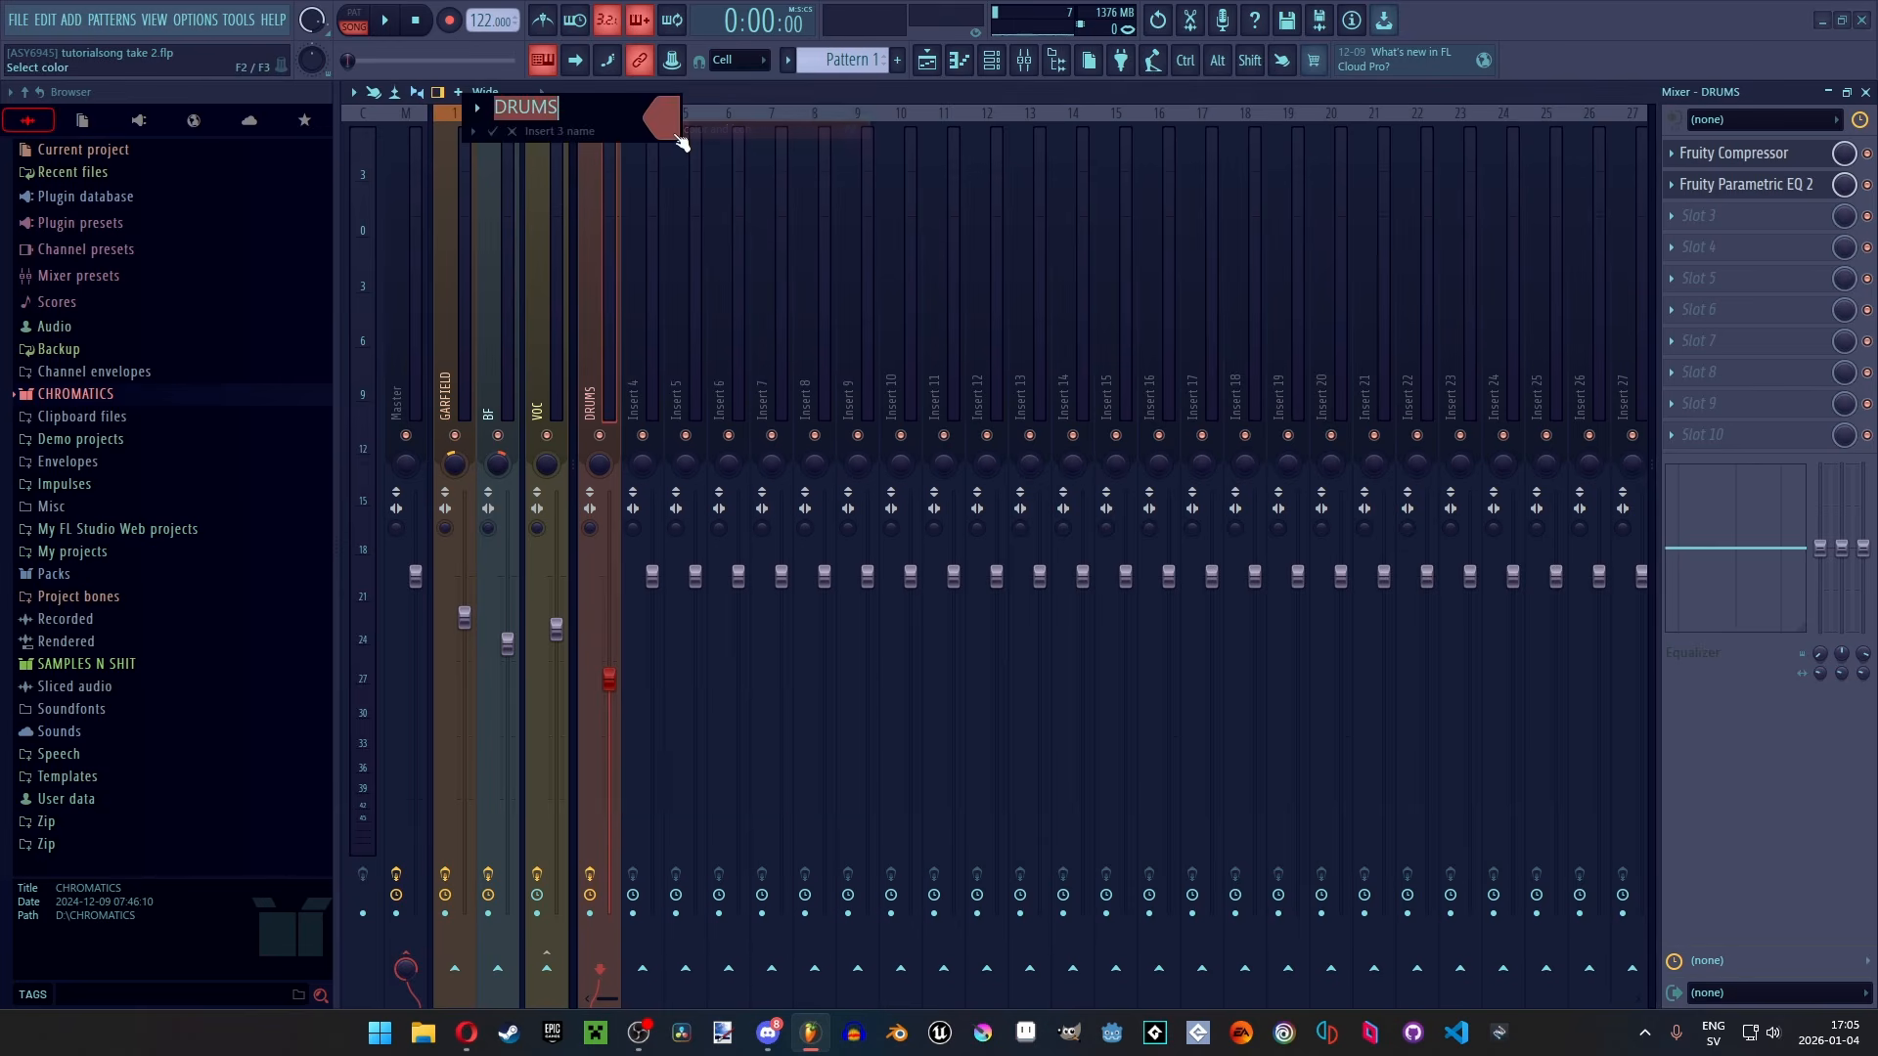
{"action": "type", "text": "drums"}
{"action": "key", "text": "Return"}
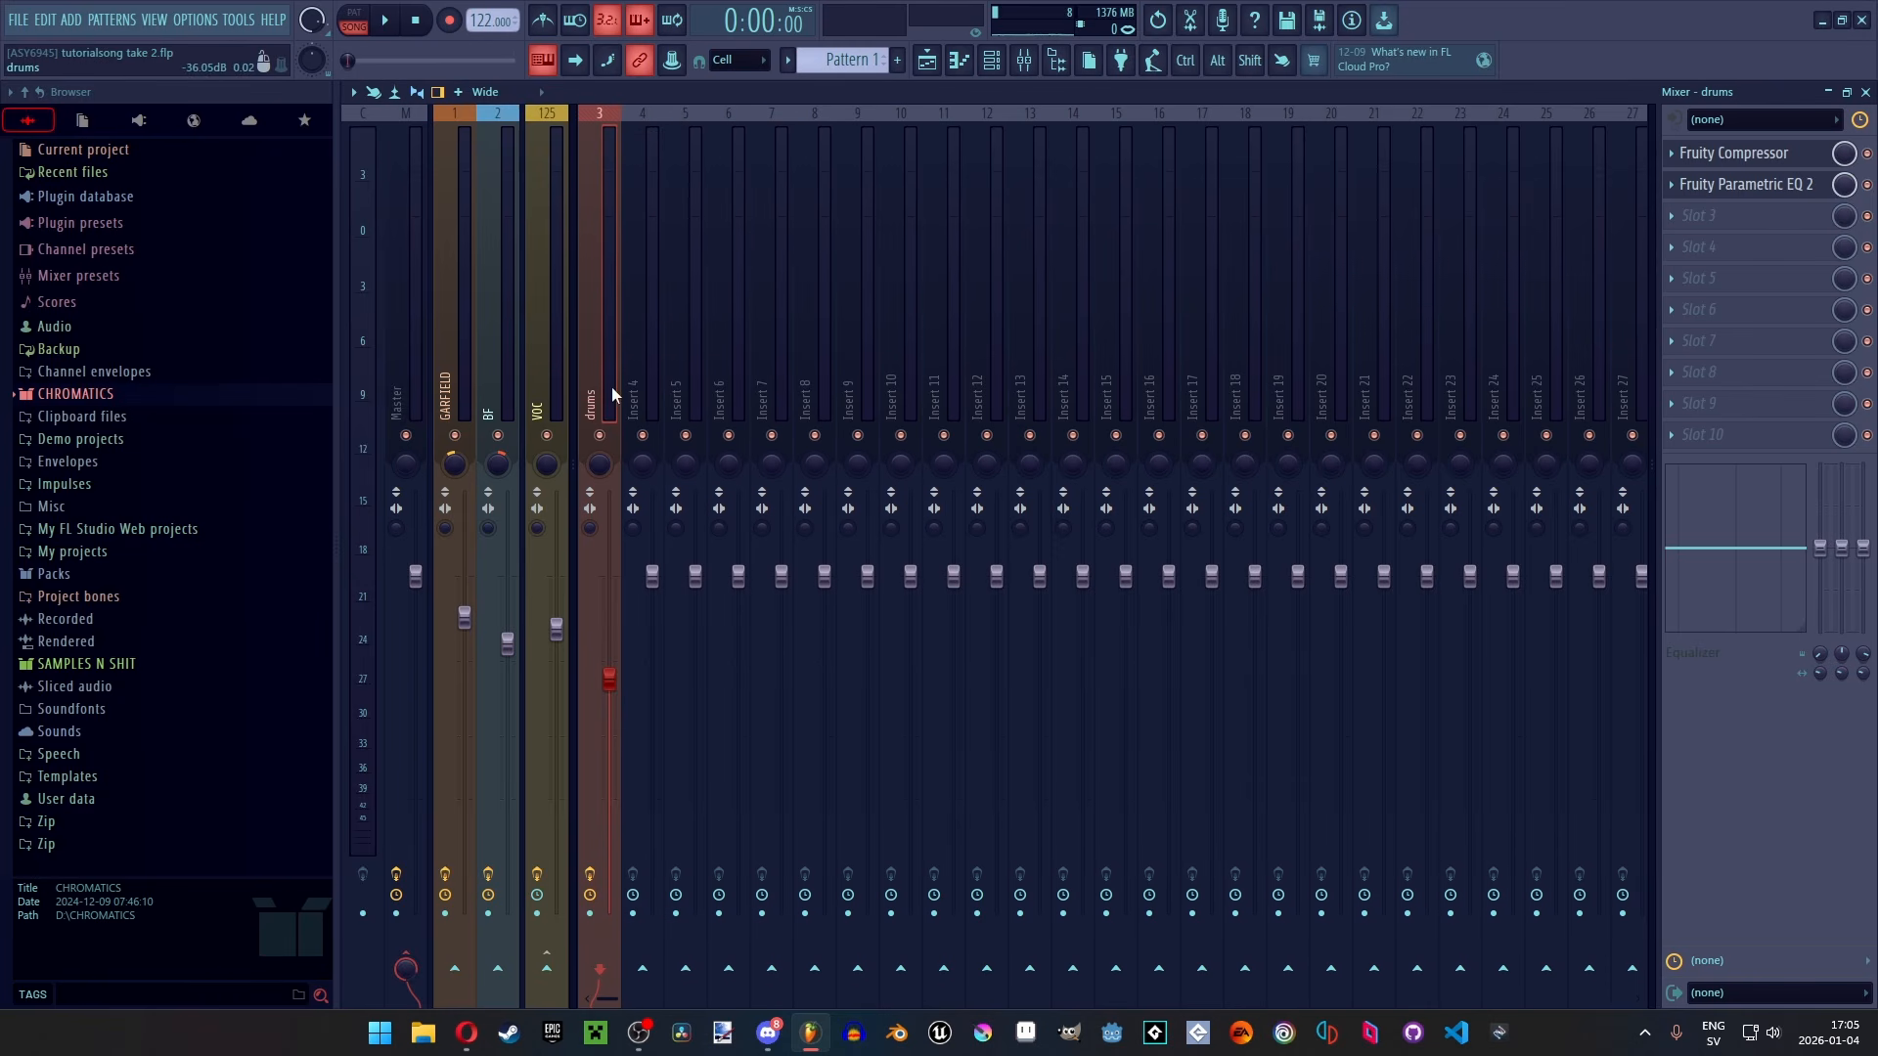
Move the drums mixer track to position 4 and route the Upright Bass channel to mixer track 3
{"action": "left_click", "coordinate": [737, 337]}
{"action": "left_click", "coordinate": [599, 338]}
{"action": "left_click", "coordinate": [990, 61]}
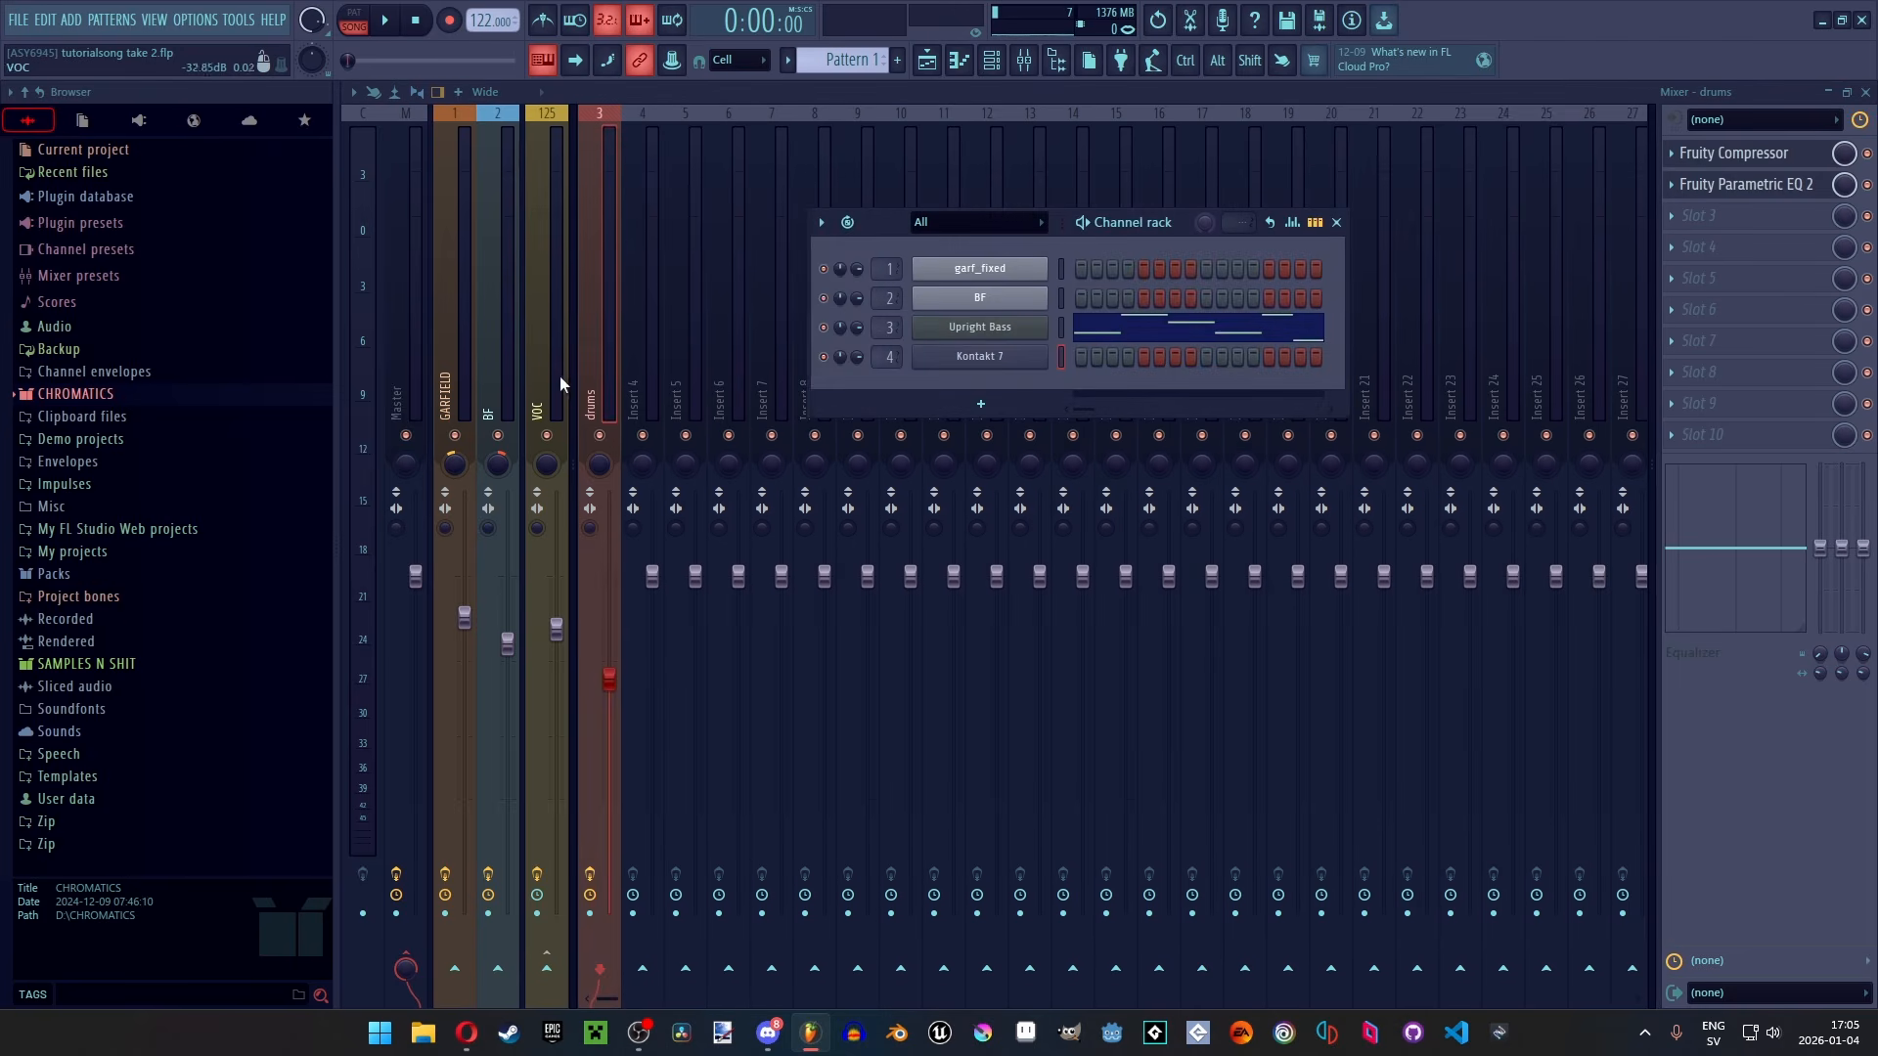
{"action": "key", "text": "F6"}
{"action": "left_click", "coordinate": [991, 60]}
{"action": "key", "text": "F6"}
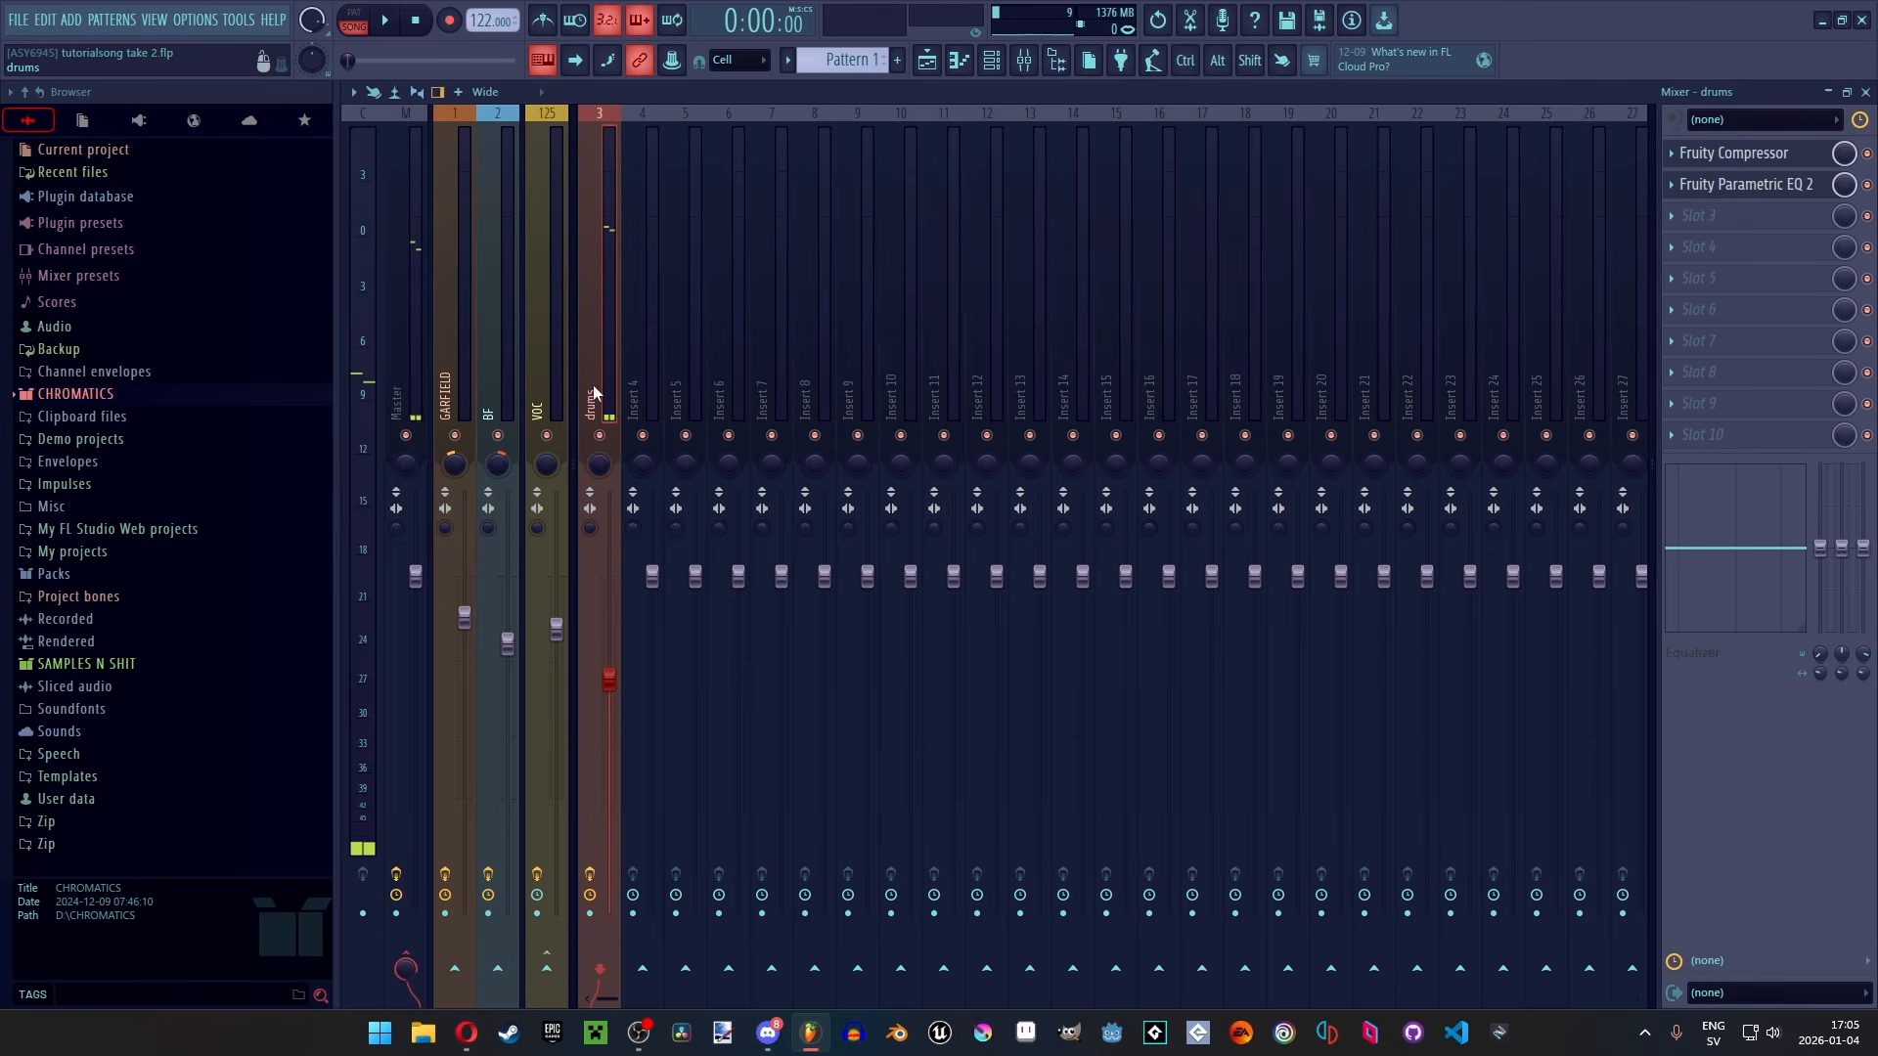
{"action": "left_click_drag", "start_coordinate": [593, 385], "coordinate": [642, 384]}
{"action": "key", "text": "F6"}
{"action": "left_click_drag", "start_coordinate": [890, 323], "coordinate": [884, 358]}
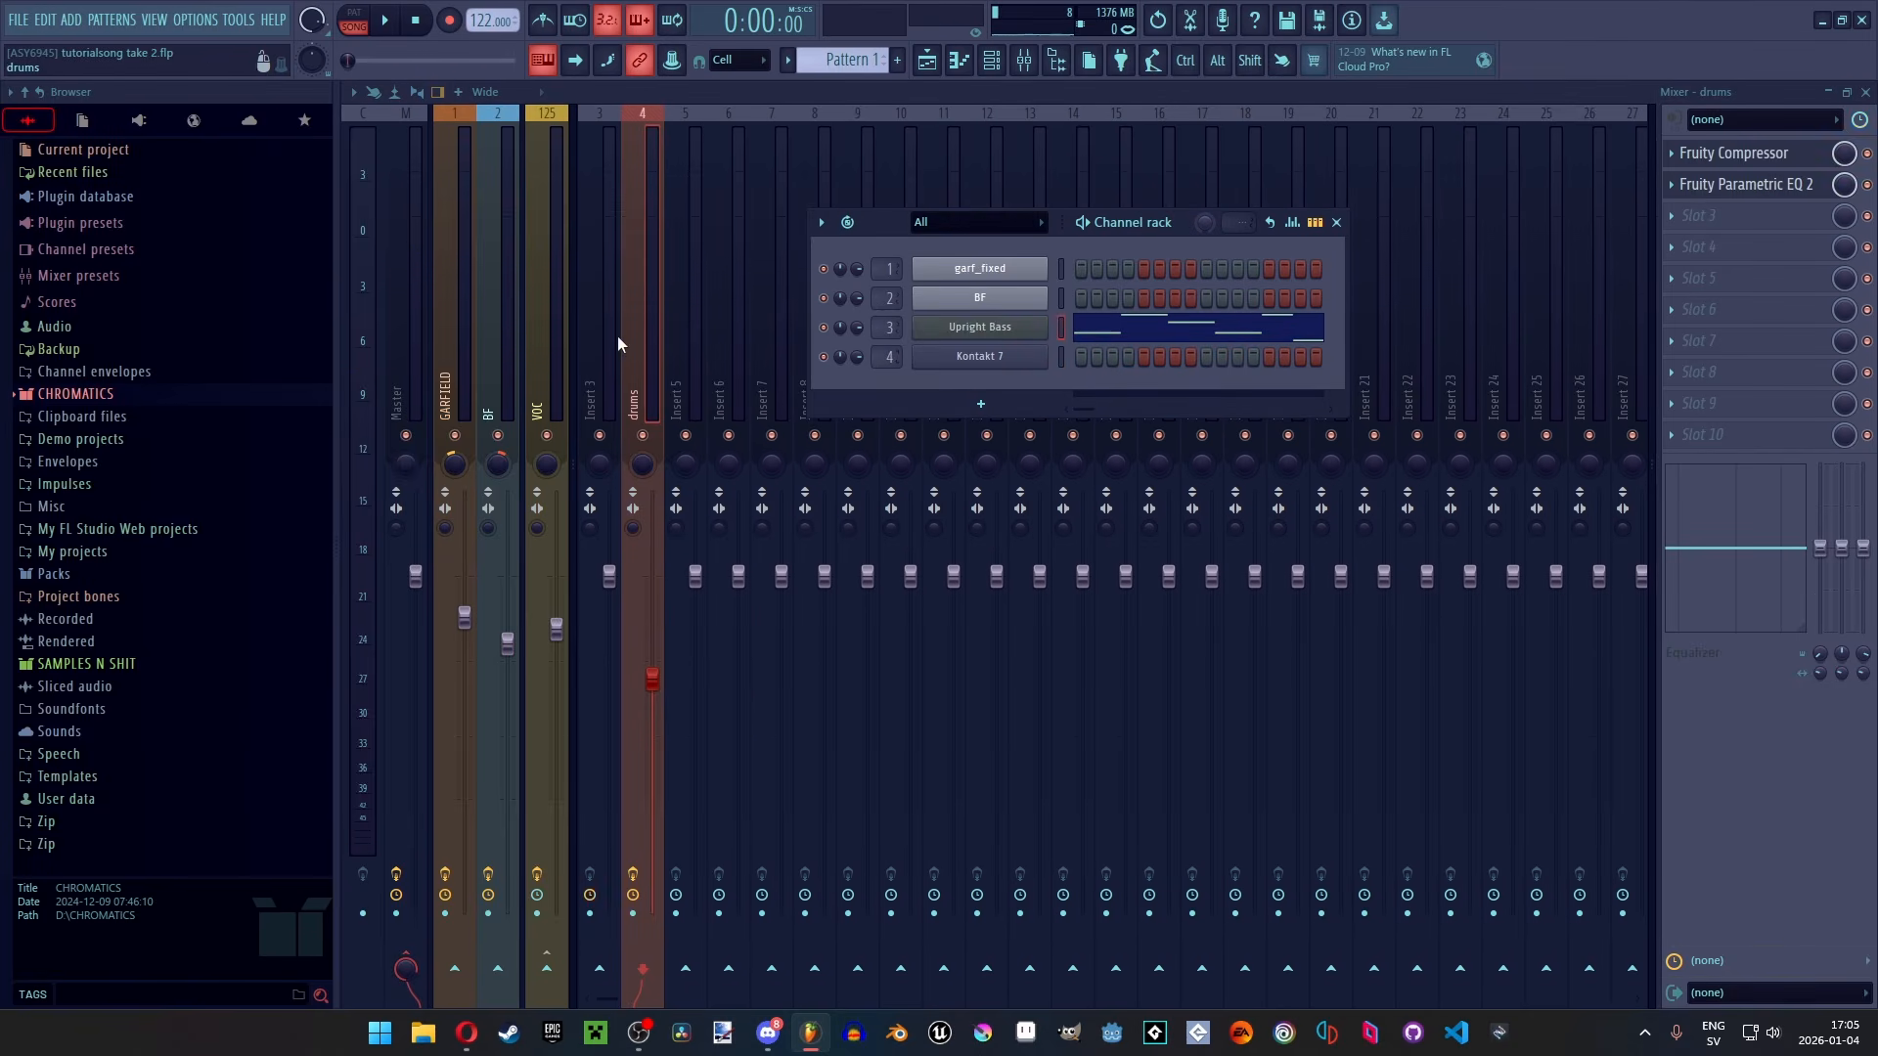
Load the saved bass mixer track state onto insert 3 and bring up the channel rack
{"action": "left_click", "coordinate": [610, 341]}
{"action": "left_click", "coordinate": [352, 92]}
{"action": "mouse_move", "coordinate": [496, 442]}
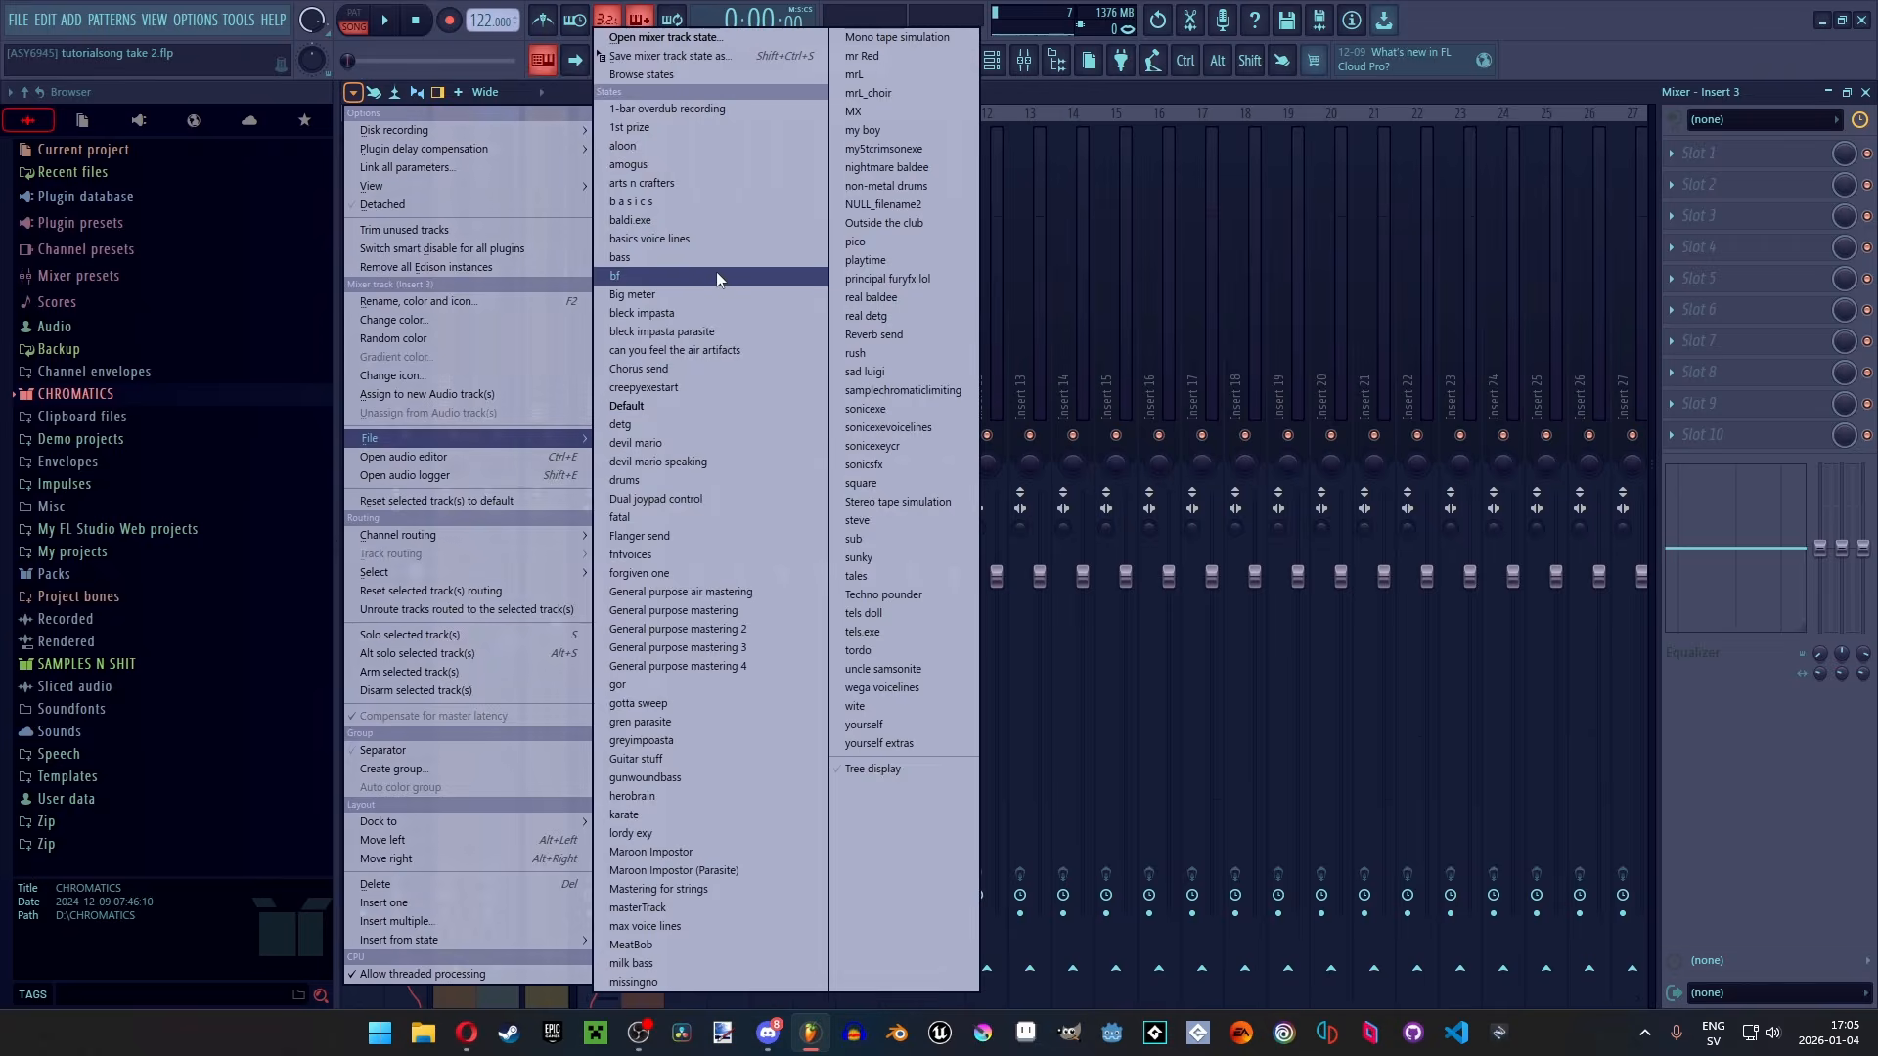
{"action": "left_click", "coordinate": [712, 257]}
{"action": "left_click", "coordinate": [991, 59]}
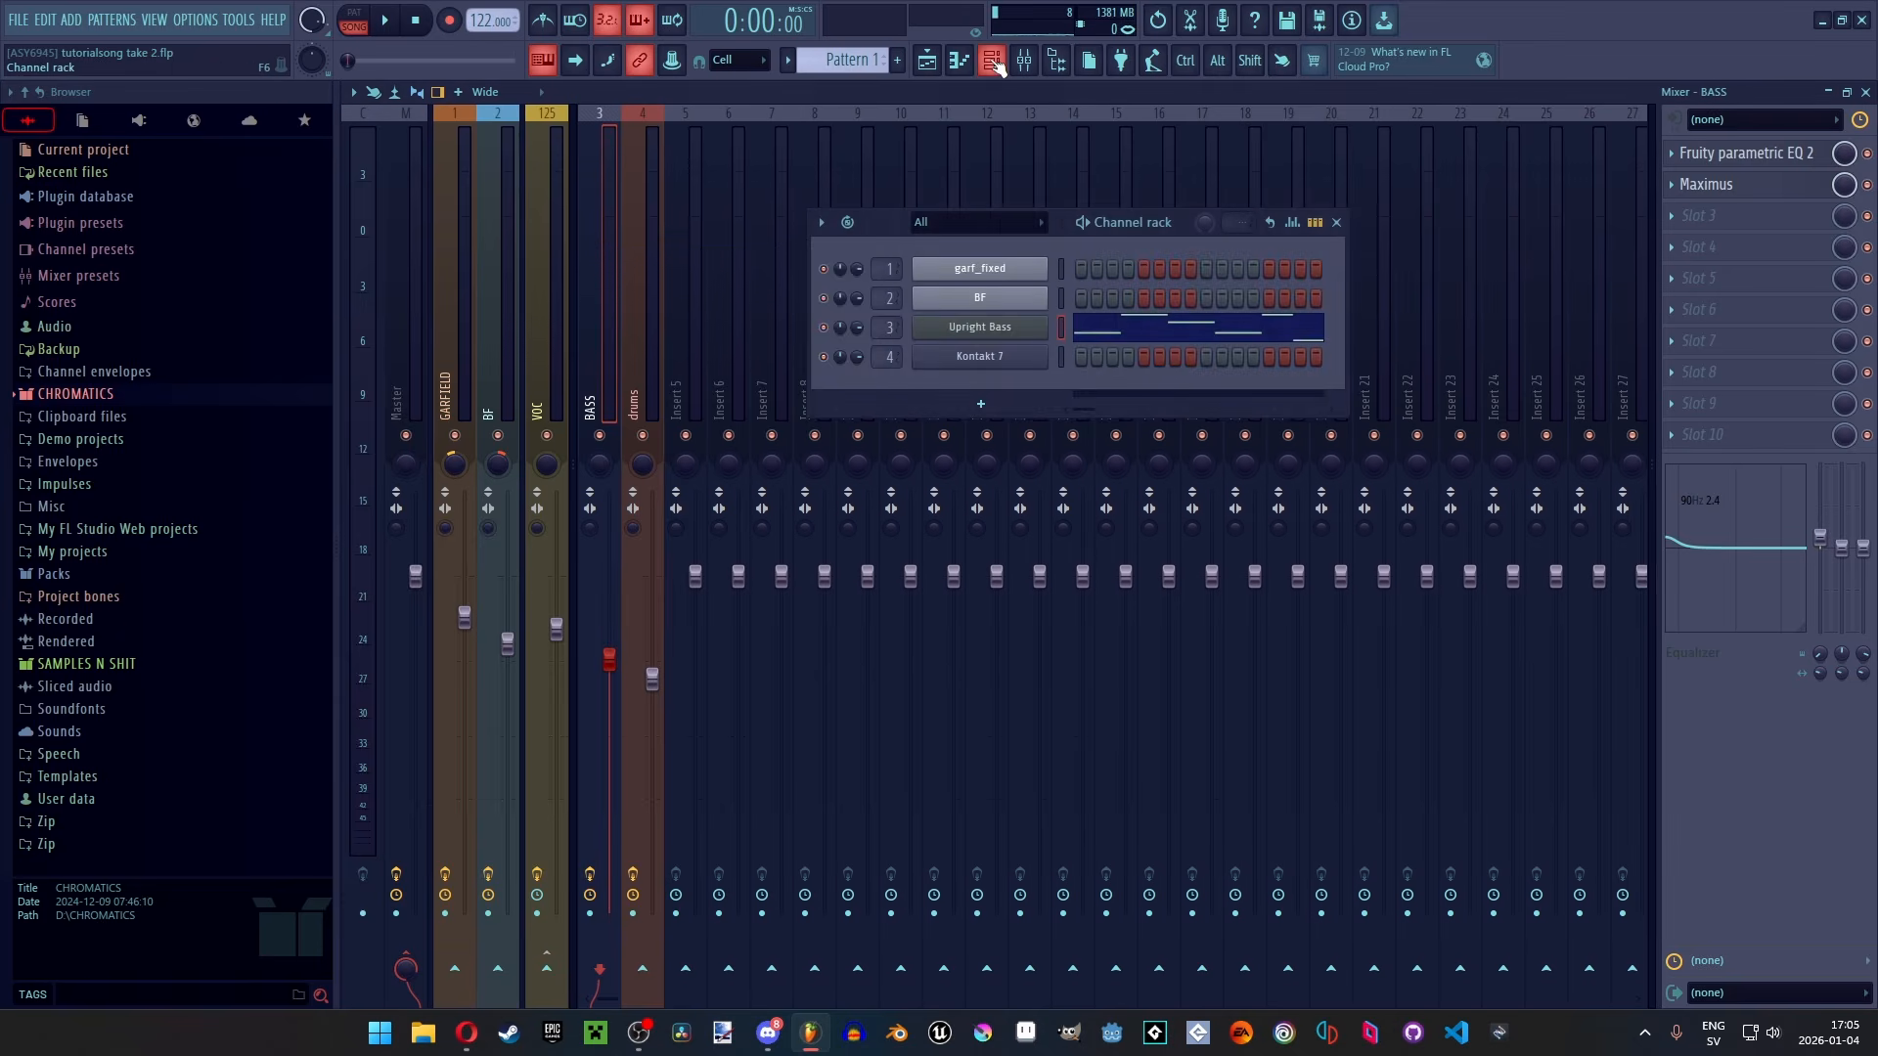
Play test notes on the Kontakt 7 drum kit and check the drums mixer track's signal
{"action": "key", "text": "x"}
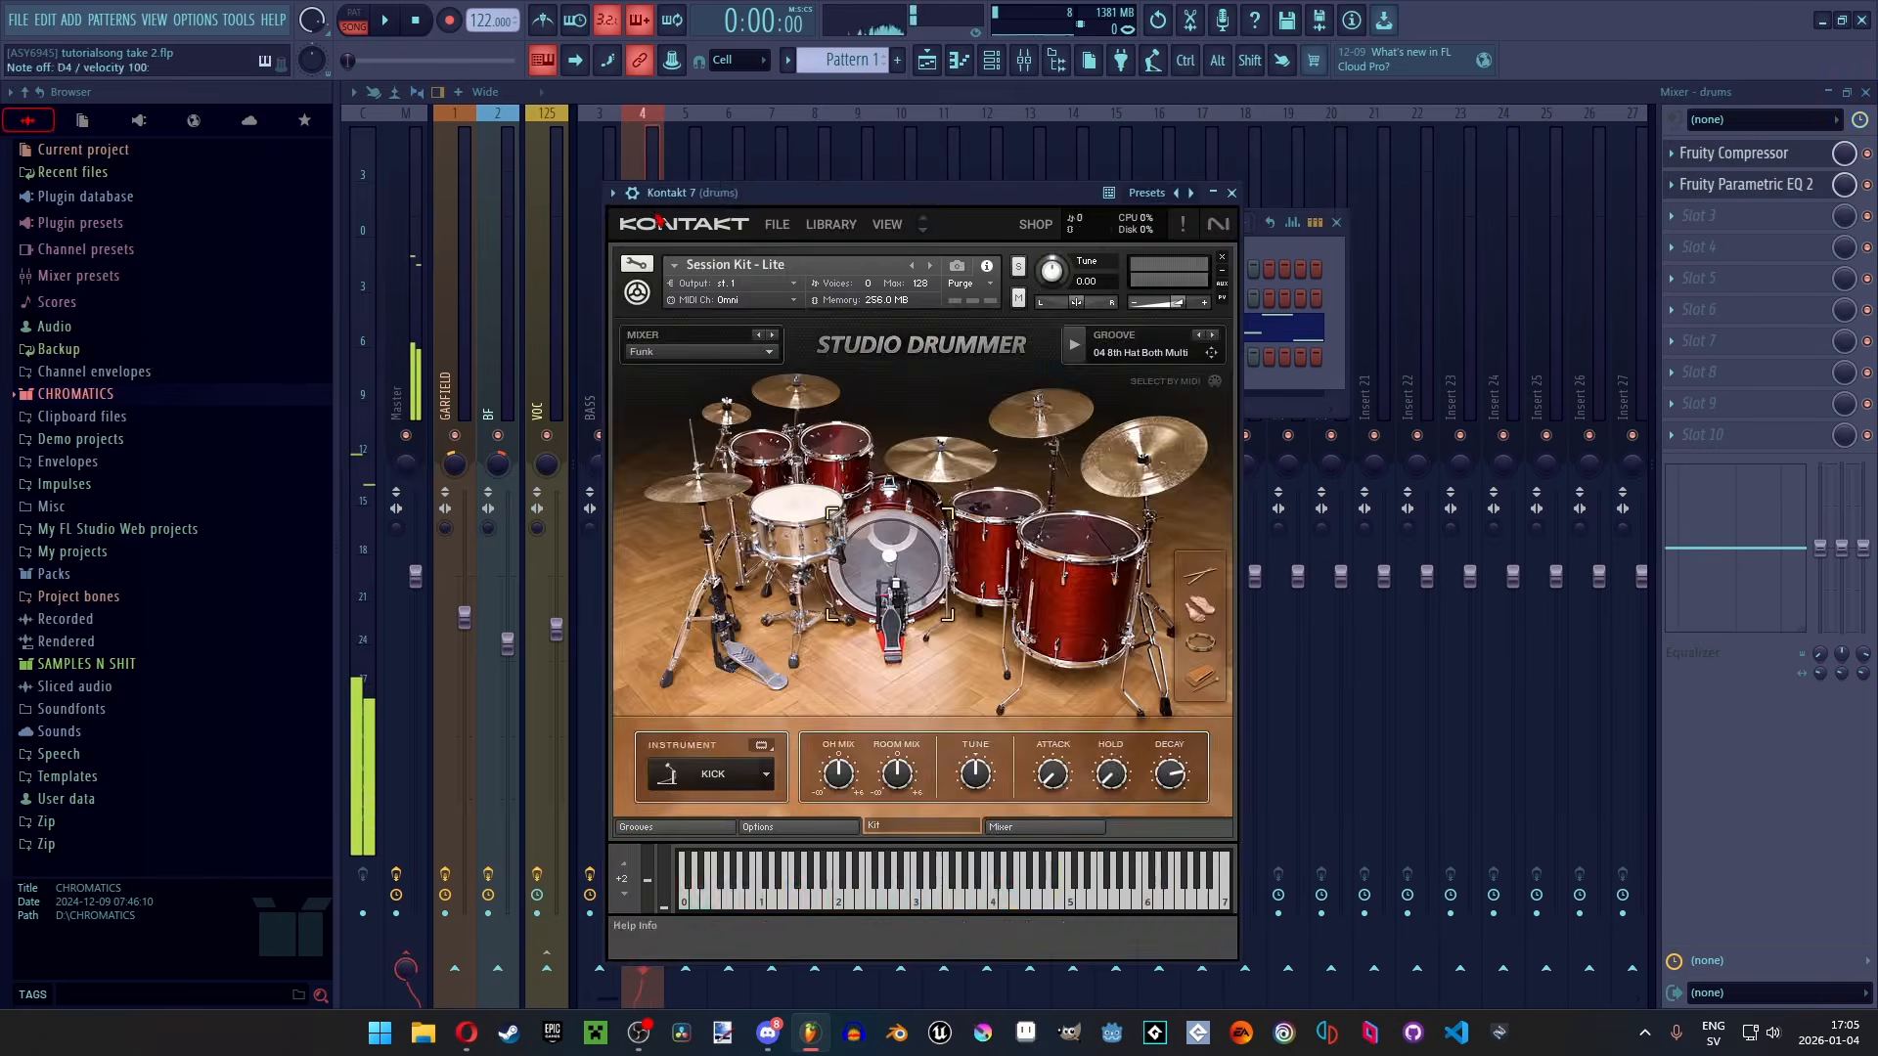
{"action": "left_click", "coordinate": [642, 157]}
{"action": "key", "text": "x"}
Change the drums mixer track's colour from red to the default grey swatch
{"action": "right_click", "coordinate": [643, 156]}
{"action": "left_click", "coordinate": [741, 129]}
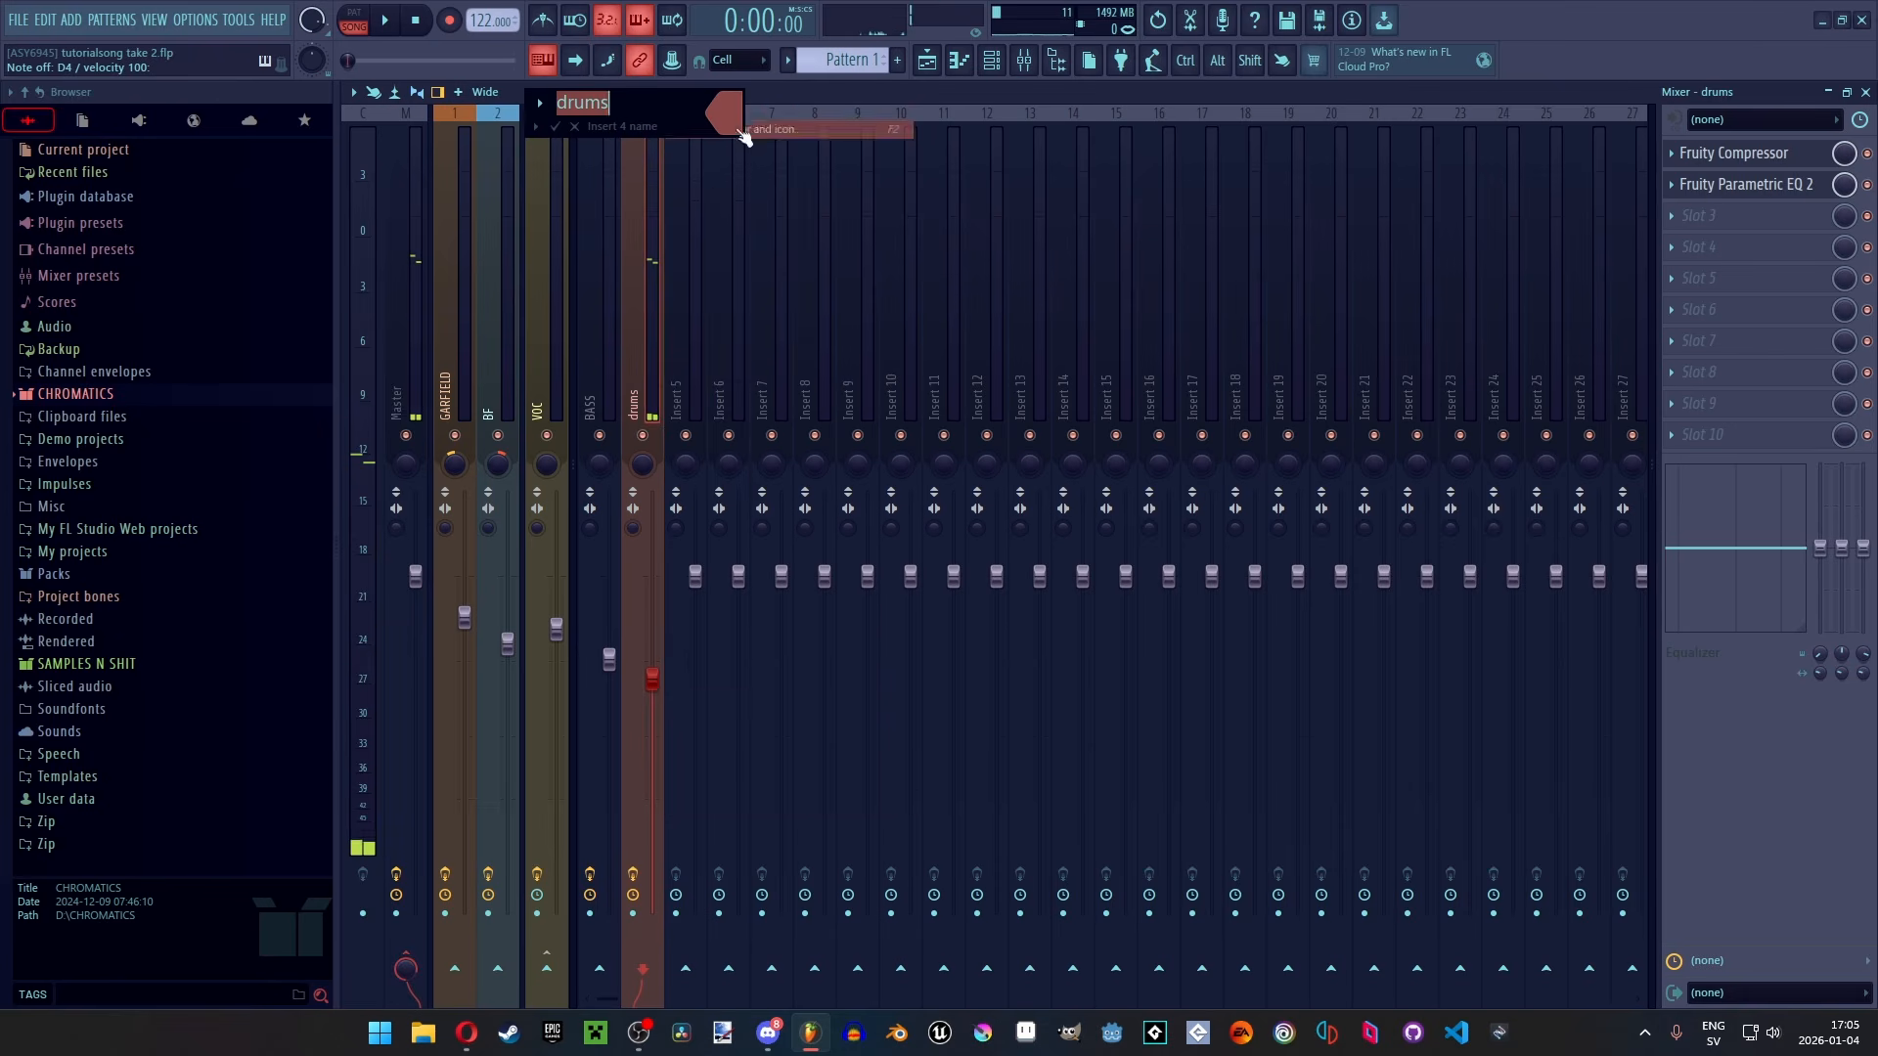
{"action": "left_click", "coordinate": [729, 122]}
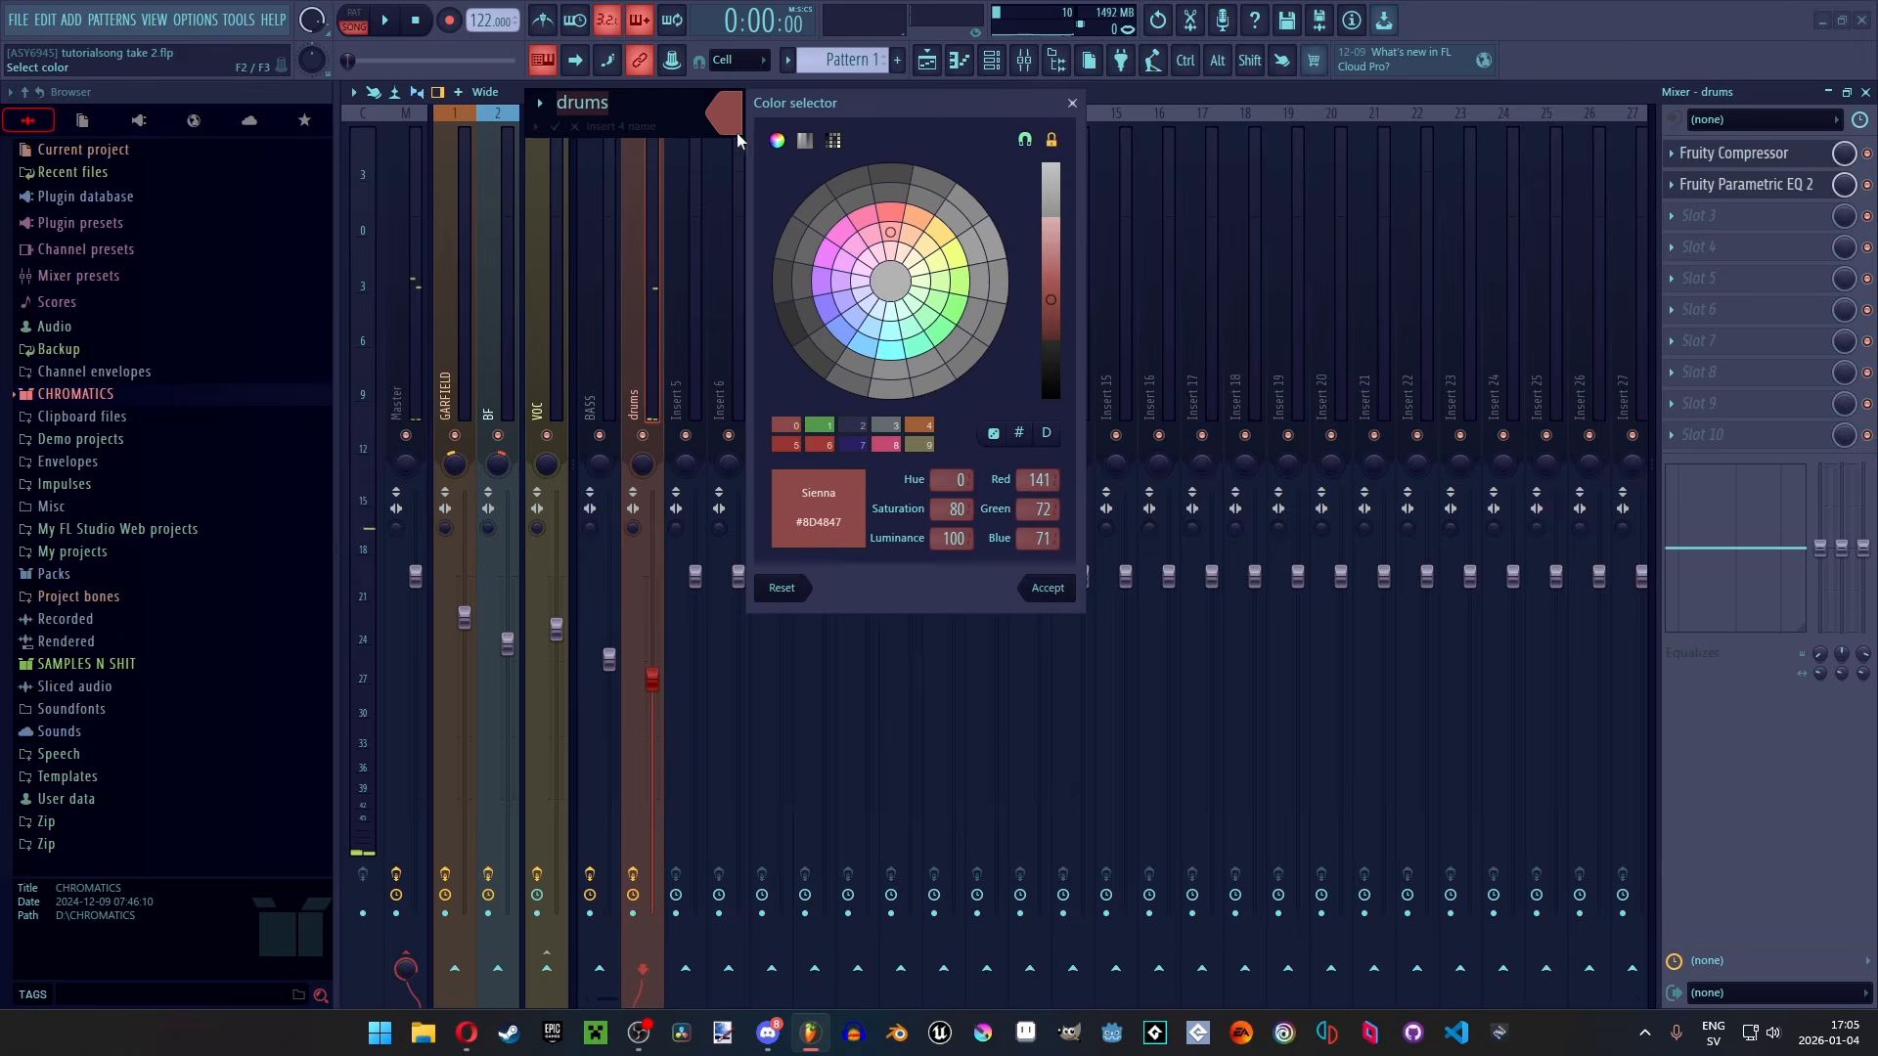
{"action": "left_click", "coordinate": [882, 424]}
{"action": "left_click", "coordinate": [1045, 588]}
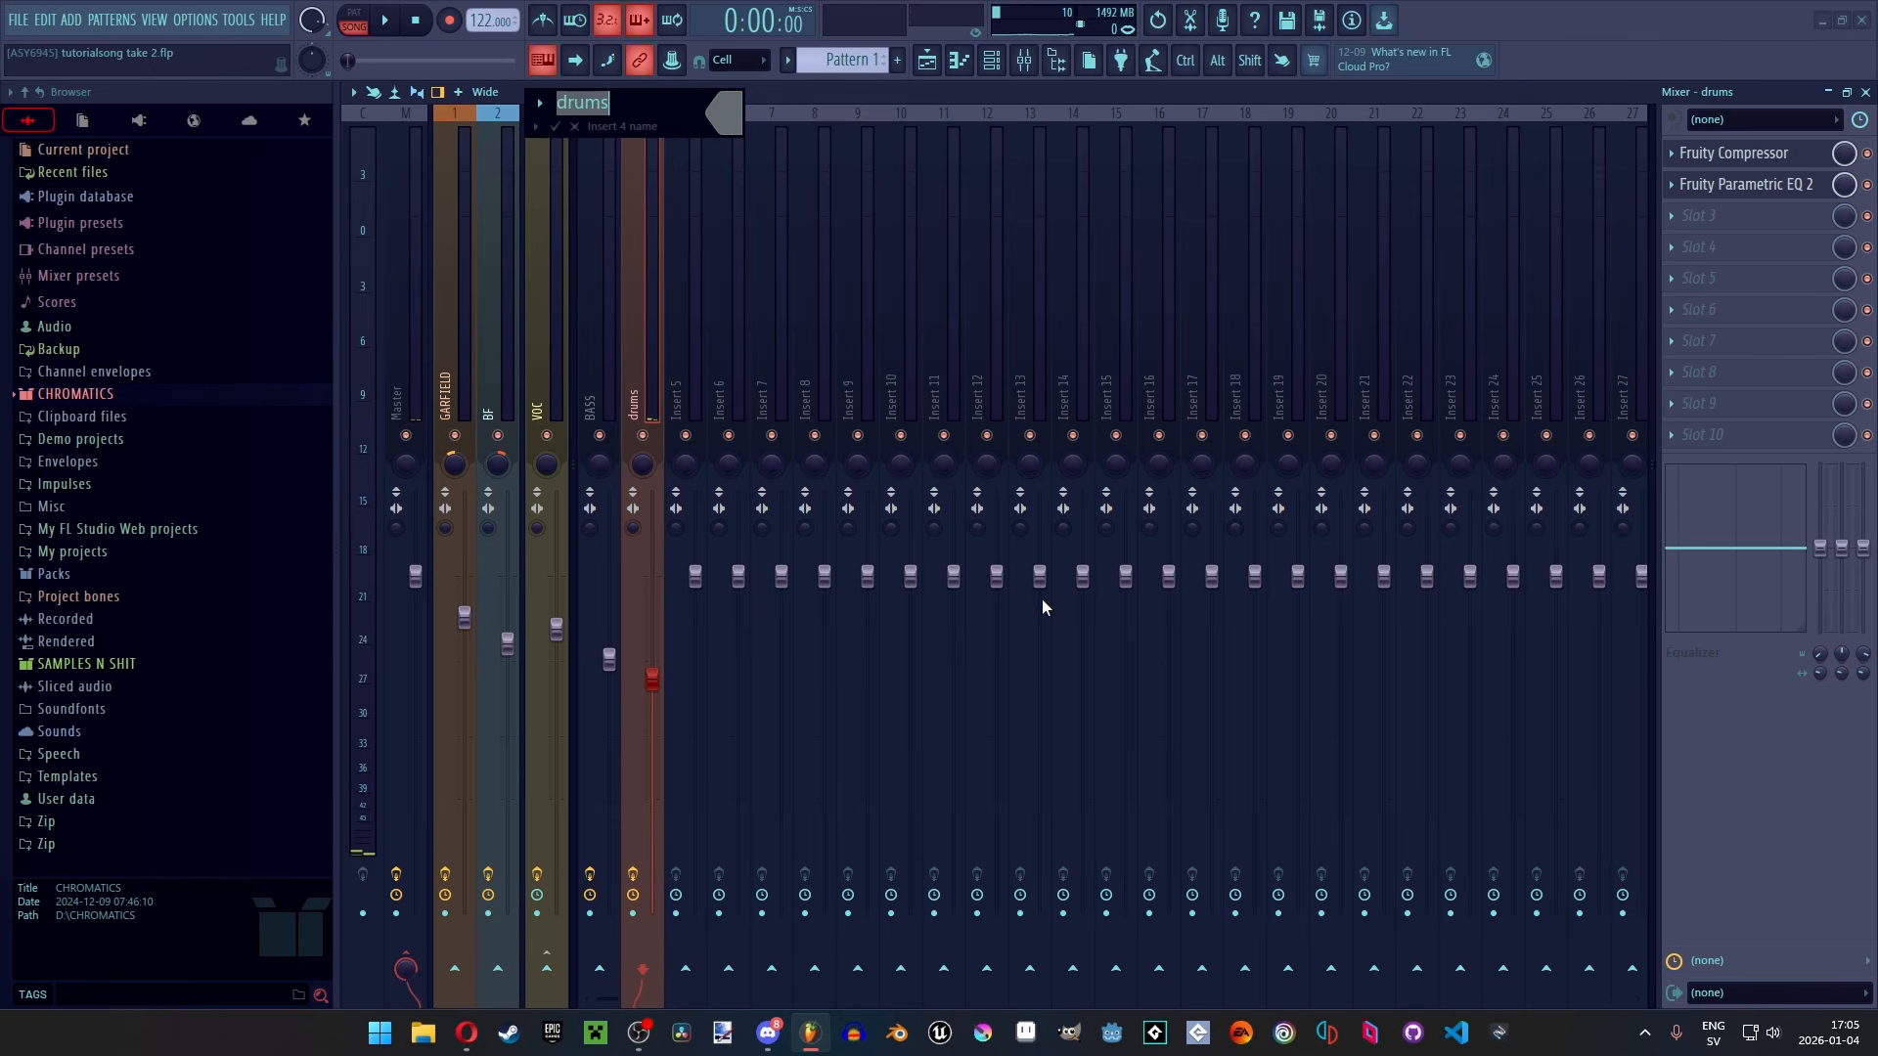
{"action": "left_click", "coordinate": [556, 127]}
Rename the BASS mixer track to lowercase bass, then bring up the playlist and save the project
{"action": "right_click", "coordinate": [595, 313]}
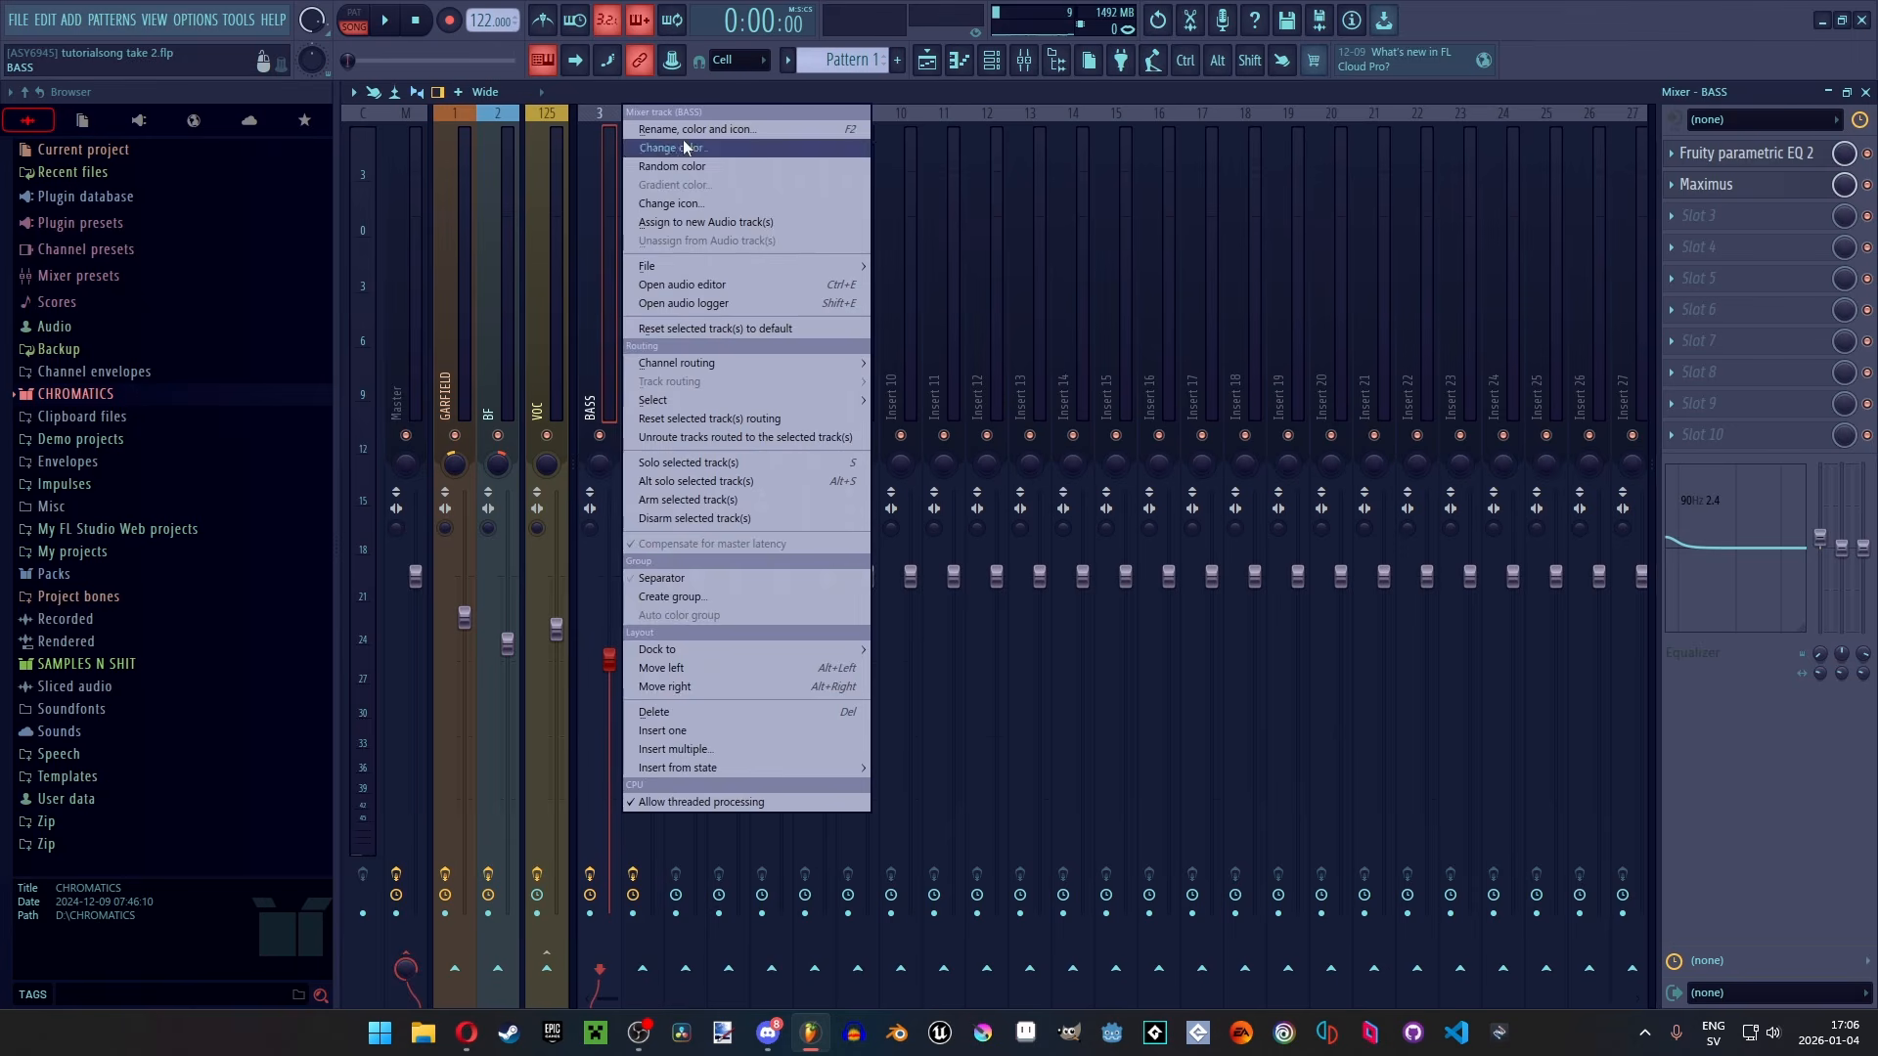
{"action": "left_click", "coordinate": [685, 131]}
{"action": "type", "text": "bass"}
{"action": "key", "text": "Return"}
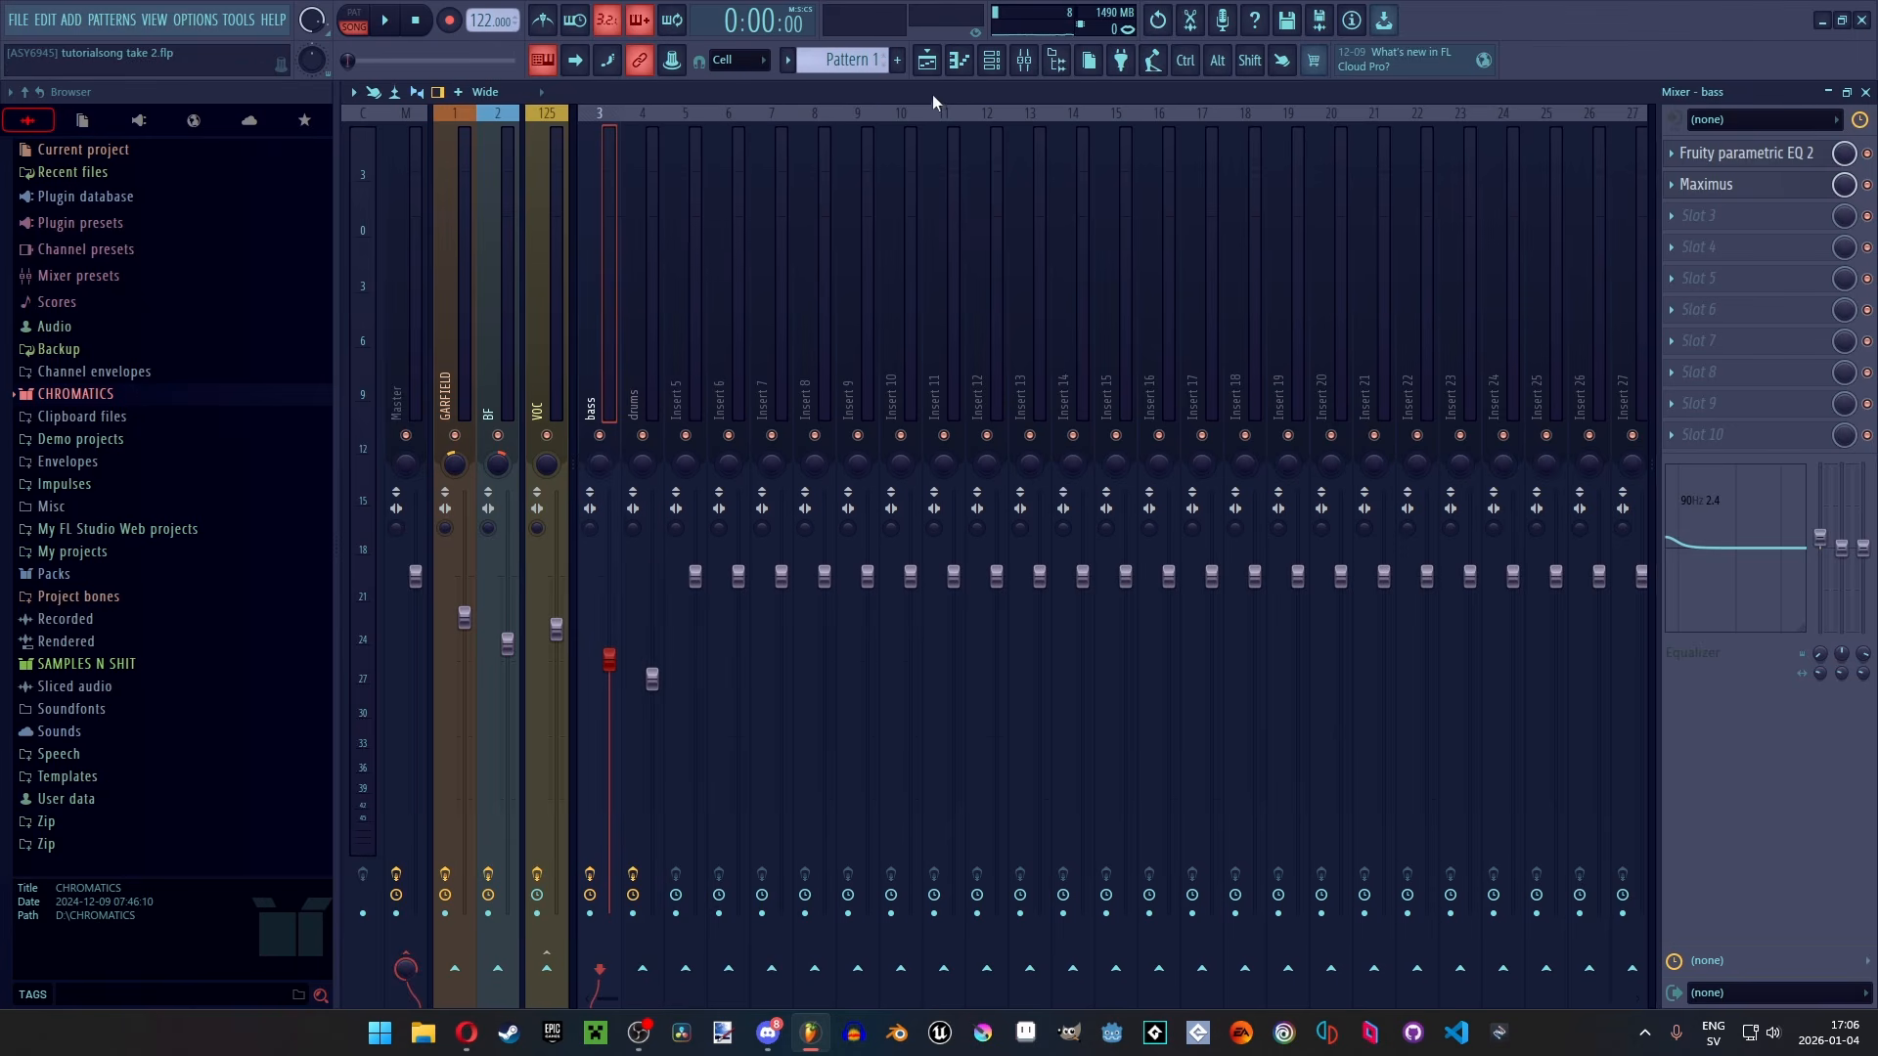
{"action": "left_click", "coordinate": [926, 59]}
{"action": "key", "text": "ctrl+s"}
Create Pattern 2, place it at bar 1 of the DRUMS playlist track and open it for note editing
{"action": "scroll", "coordinate": [773, 119], "scroll_direction": "up", "scroll_amount": 3}
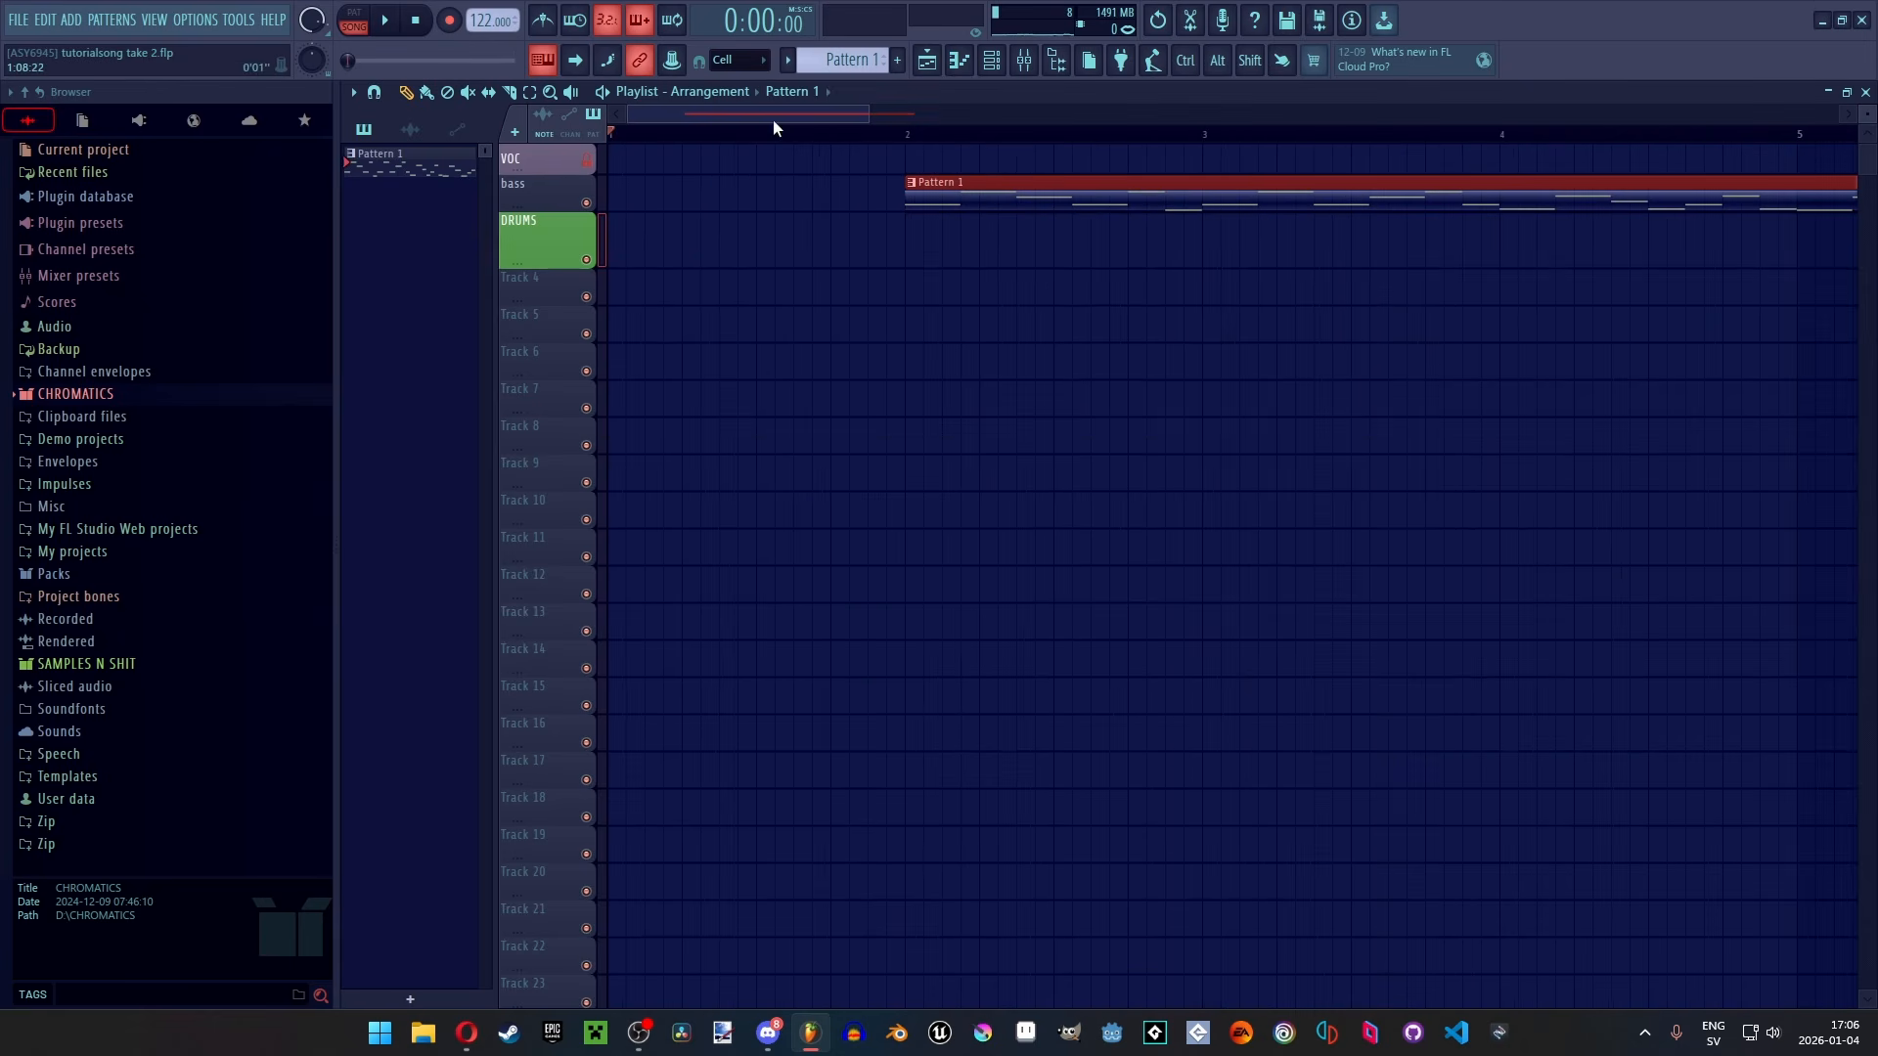
{"action": "left_click", "coordinate": [897, 60]}
{"action": "left_click_drag", "start_coordinate": [467, 201], "coordinate": [618, 235]}
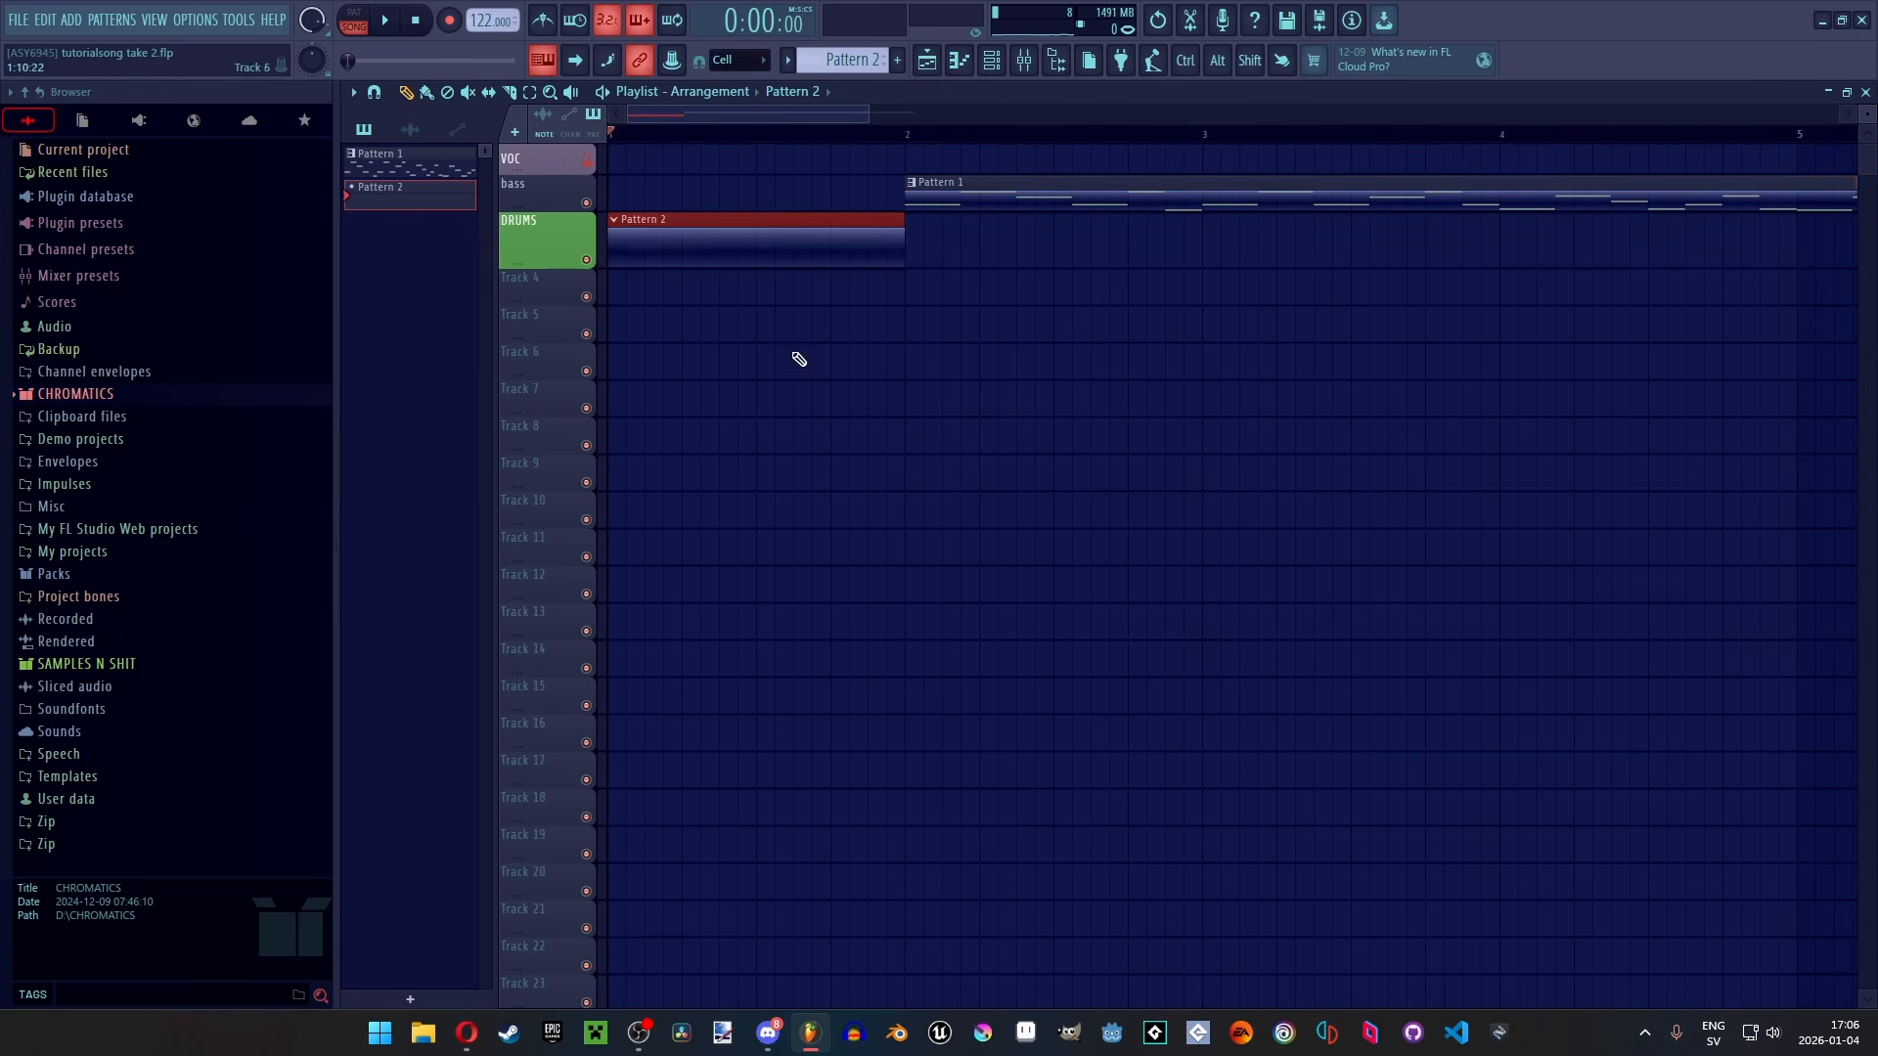
{"action": "double_click", "coordinate": [802, 242]}
{"action": "scroll", "coordinate": [465, 511], "scroll_direction": "down", "scroll_amount": 2}
{"action": "left_click", "coordinate": [380, 545]}
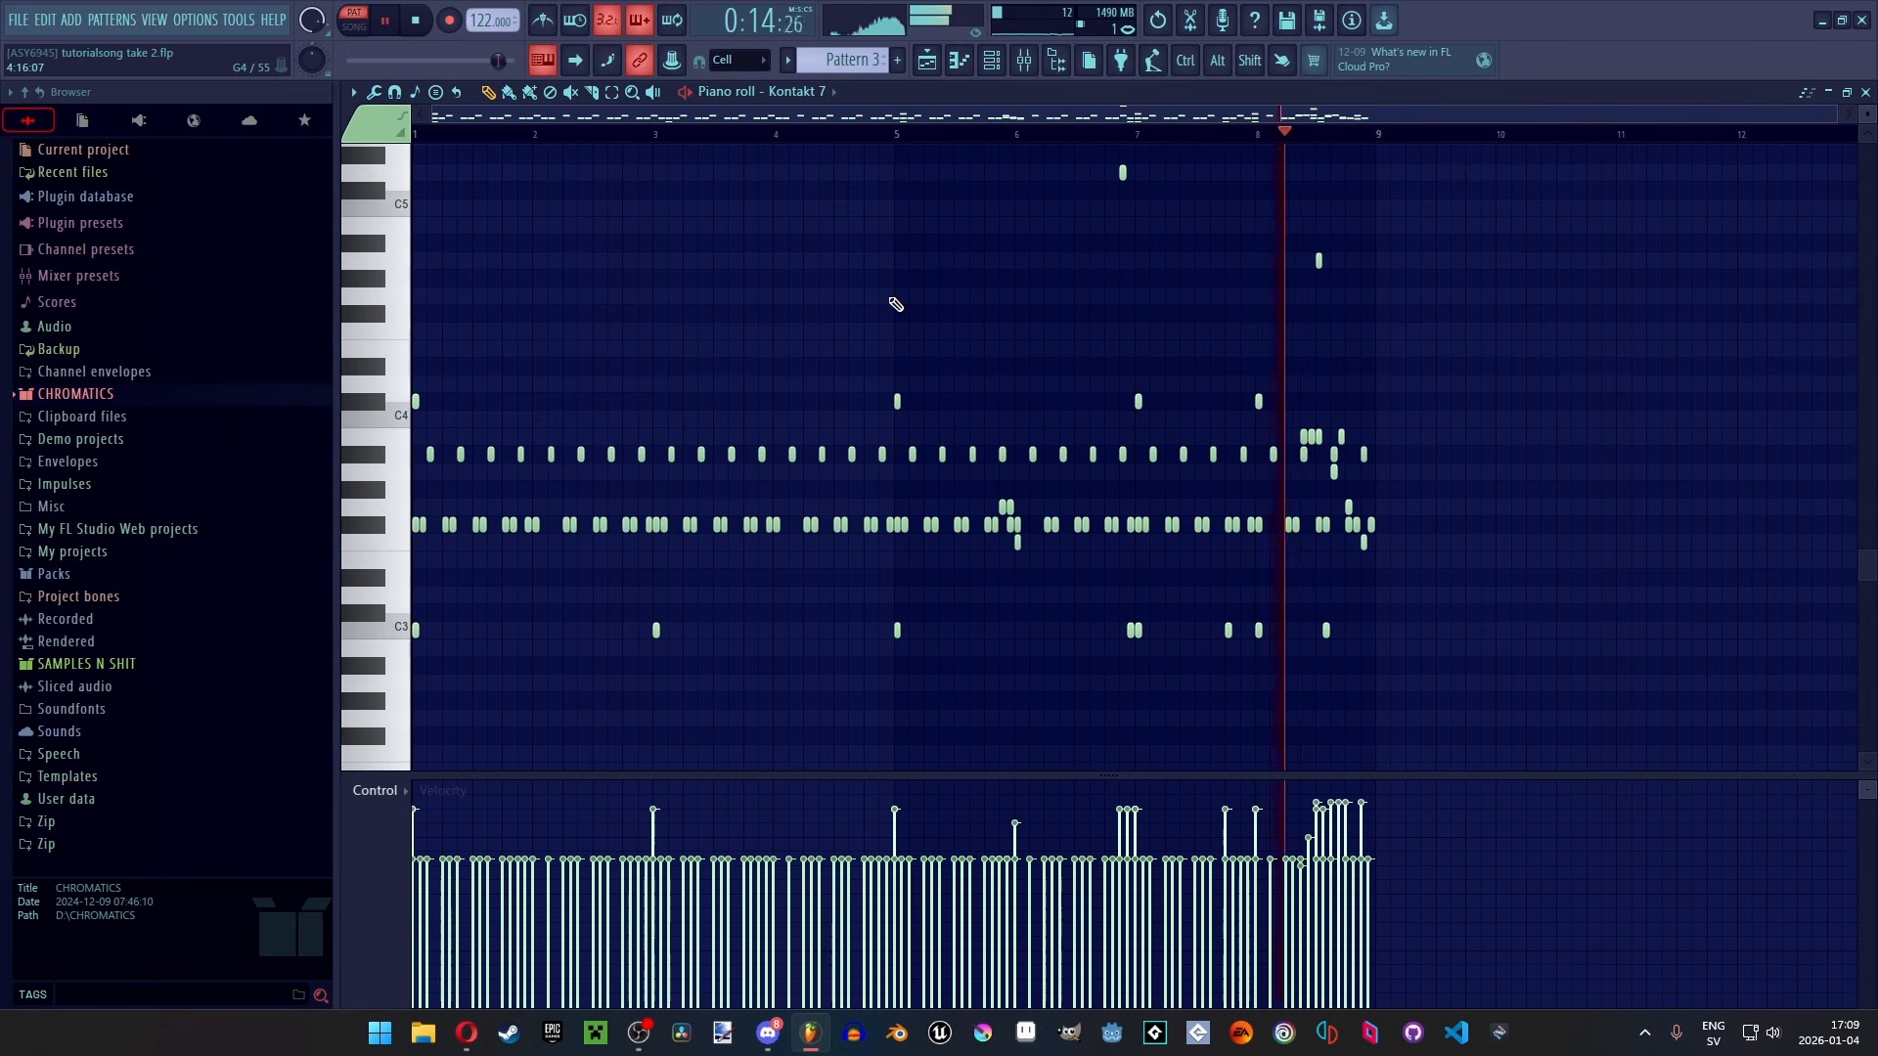
Stop playback and examine the Kontakt 7 drum notes of Pattern 3 across its eight bars
{"action": "key", "text": "space"}
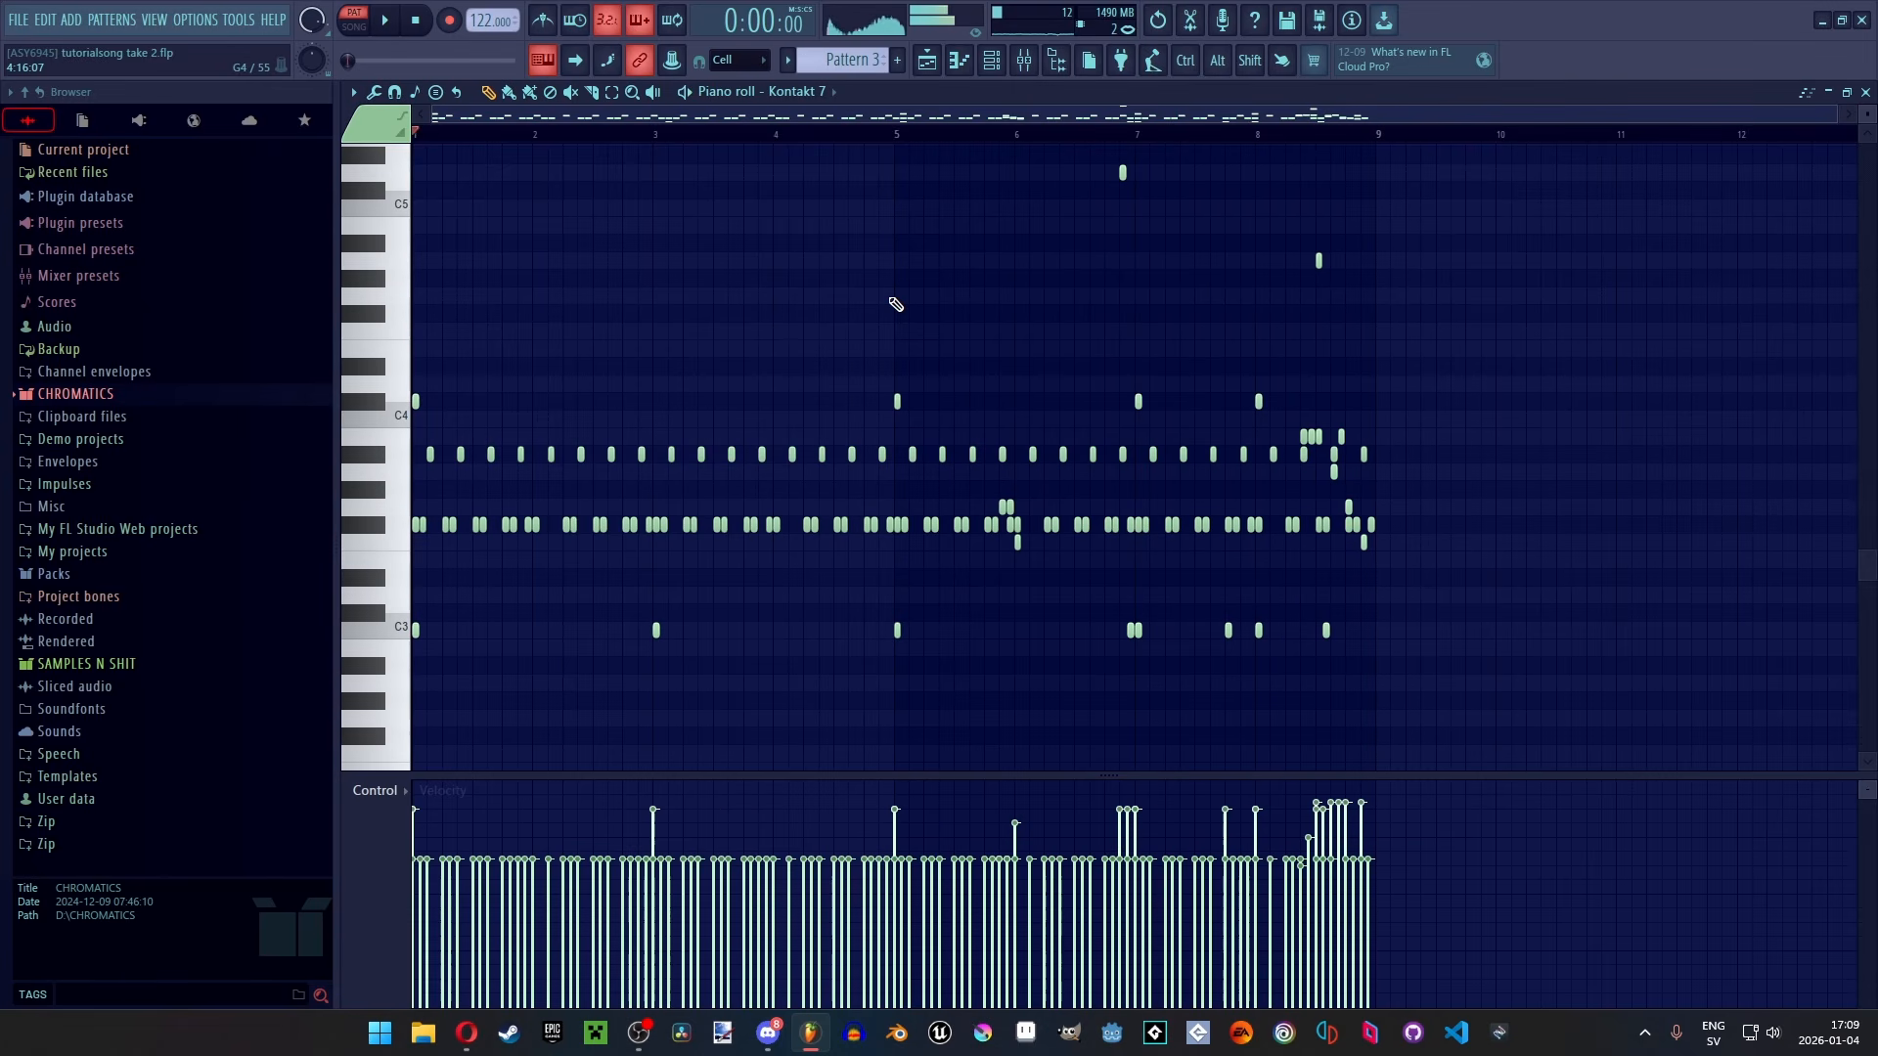
{"action": "scroll", "coordinate": [719, 472], "scroll_direction": "up", "scroll_amount": 1}
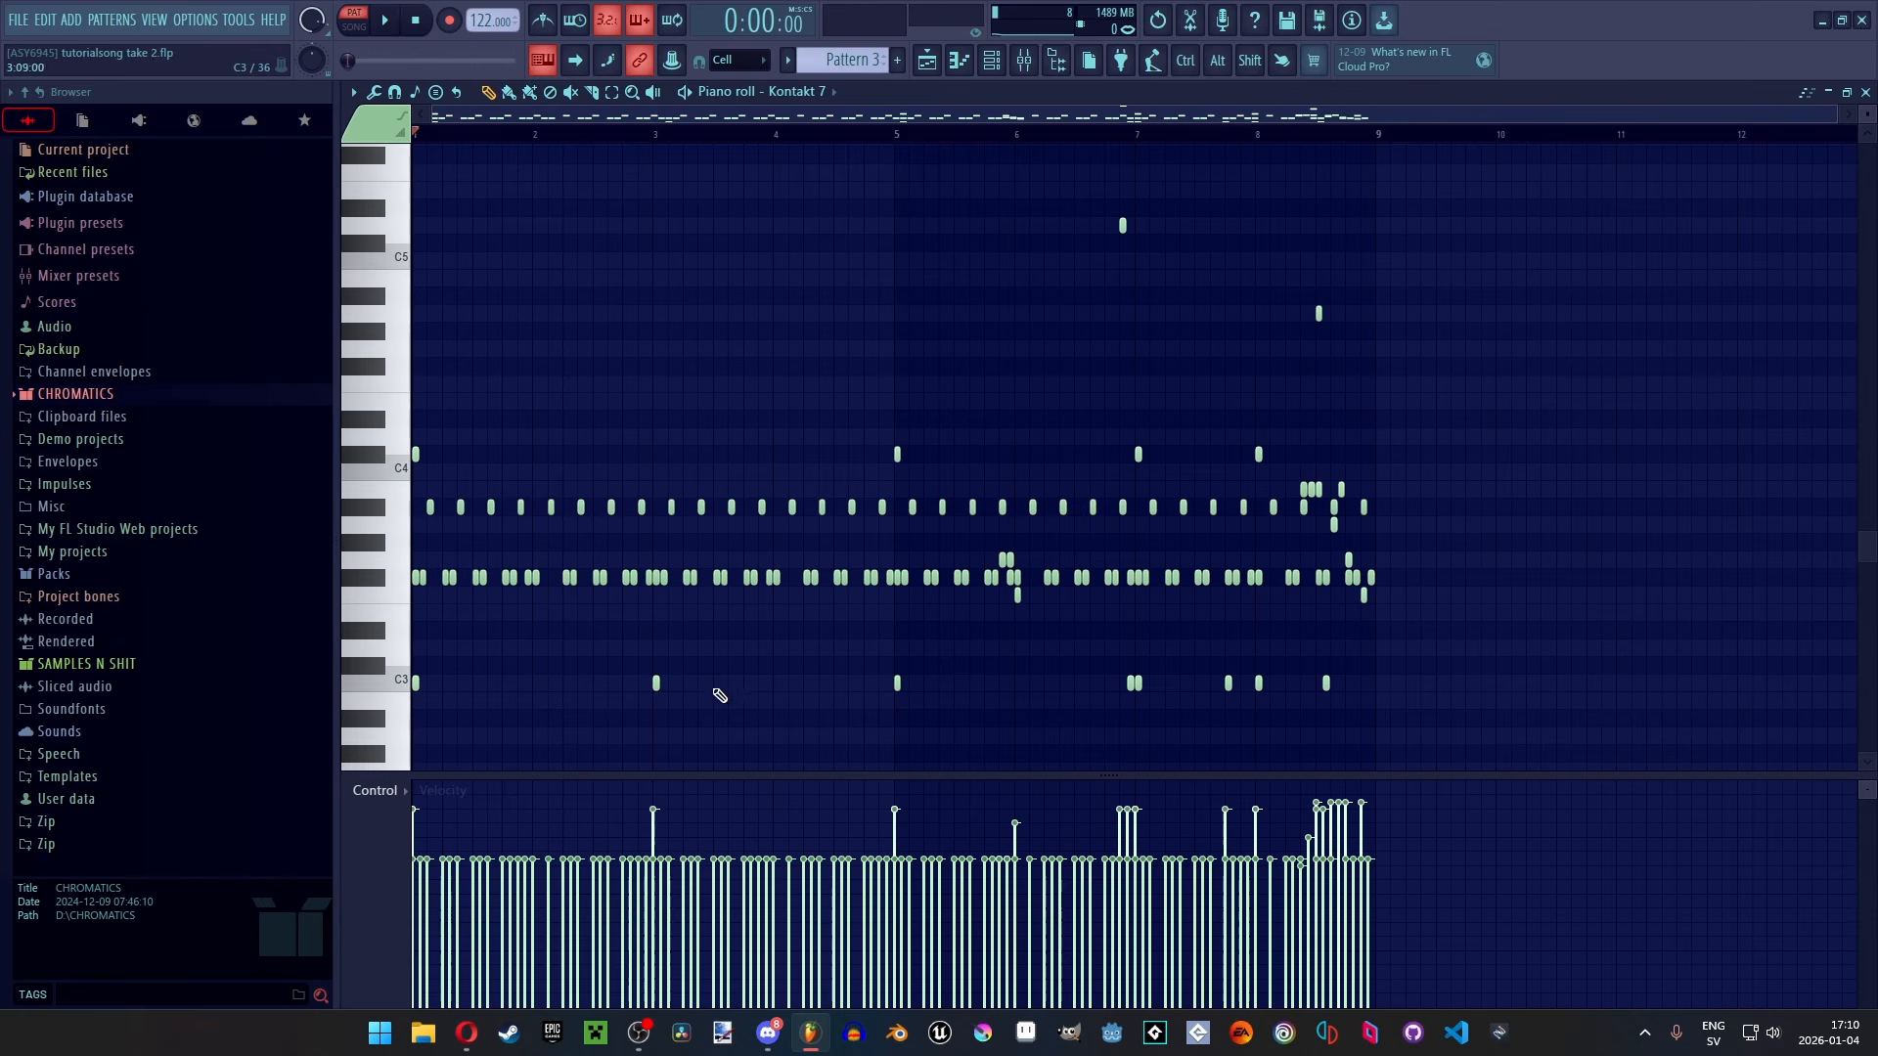
{"action": "key", "text": "ctrl"}
{"action": "scroll", "coordinate": [651, 700], "scroll_direction": "up", "scroll_amount": 2}
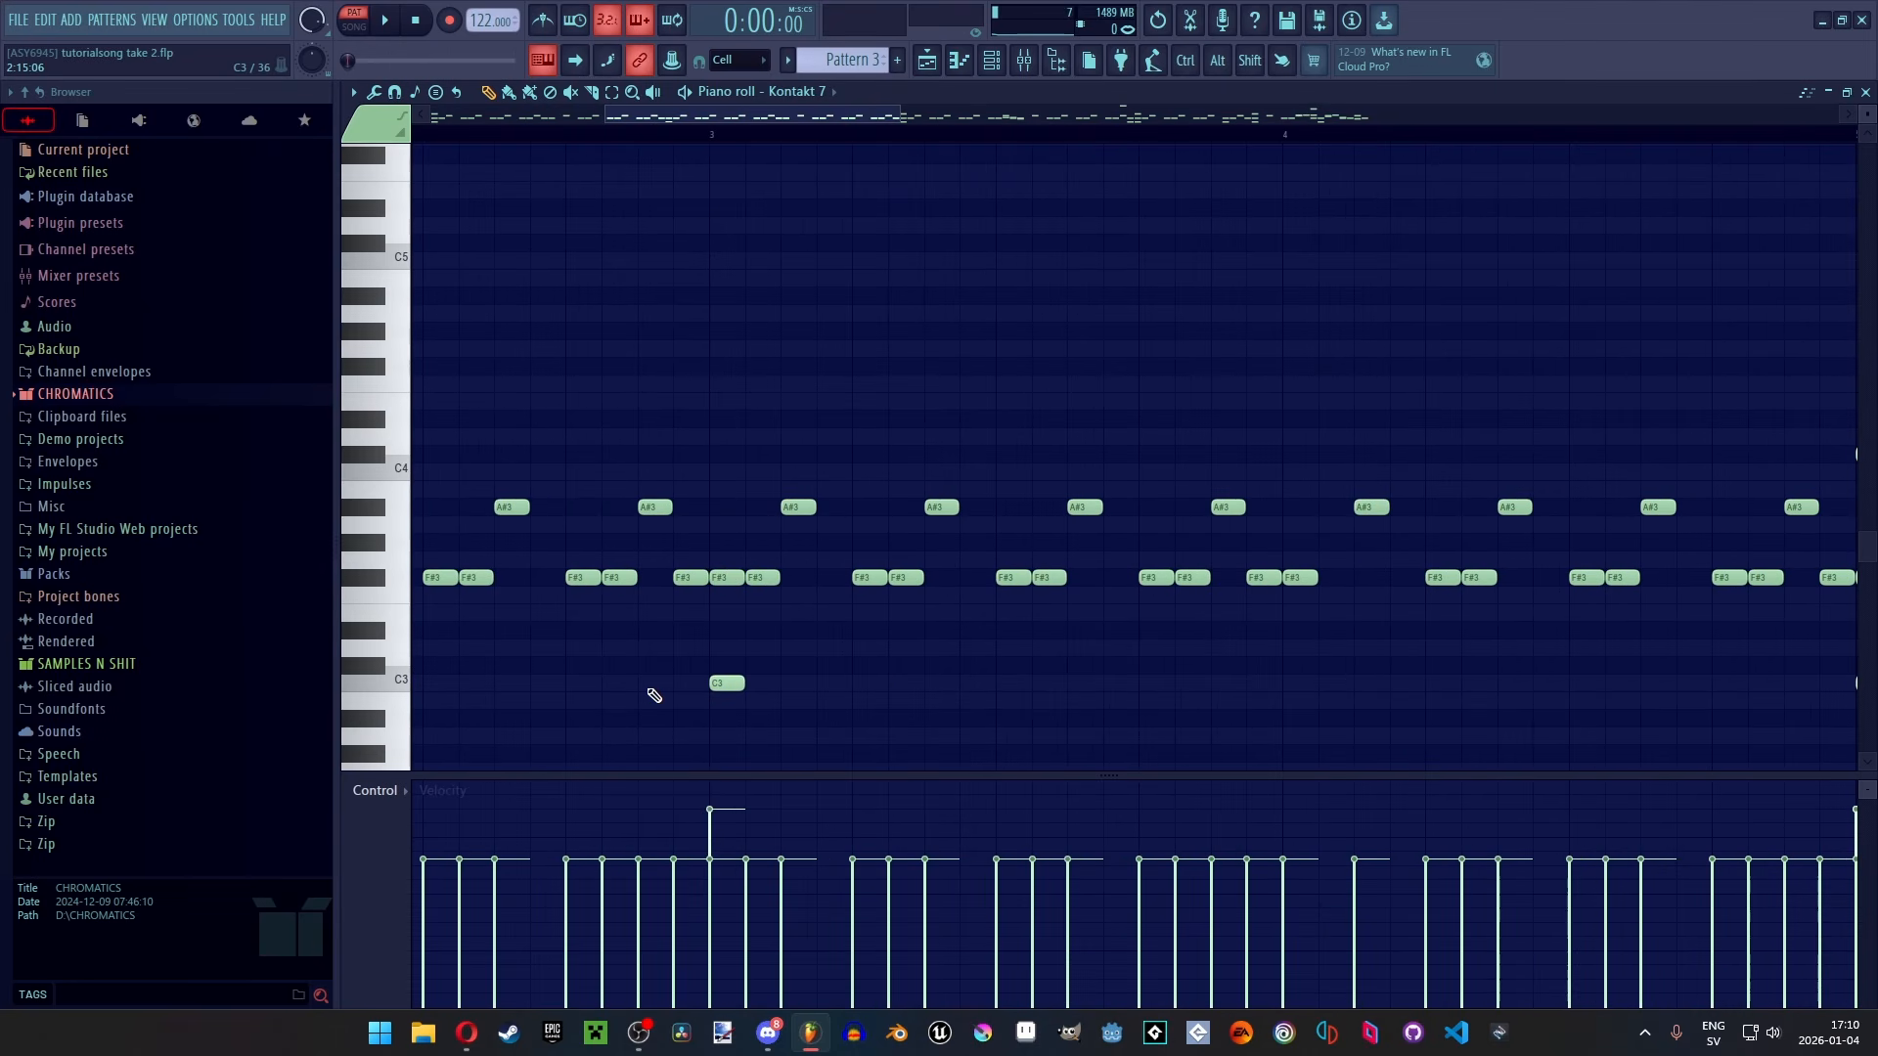
{"action": "scroll", "coordinate": [742, 398], "scroll_direction": "down", "scroll_amount": 6}
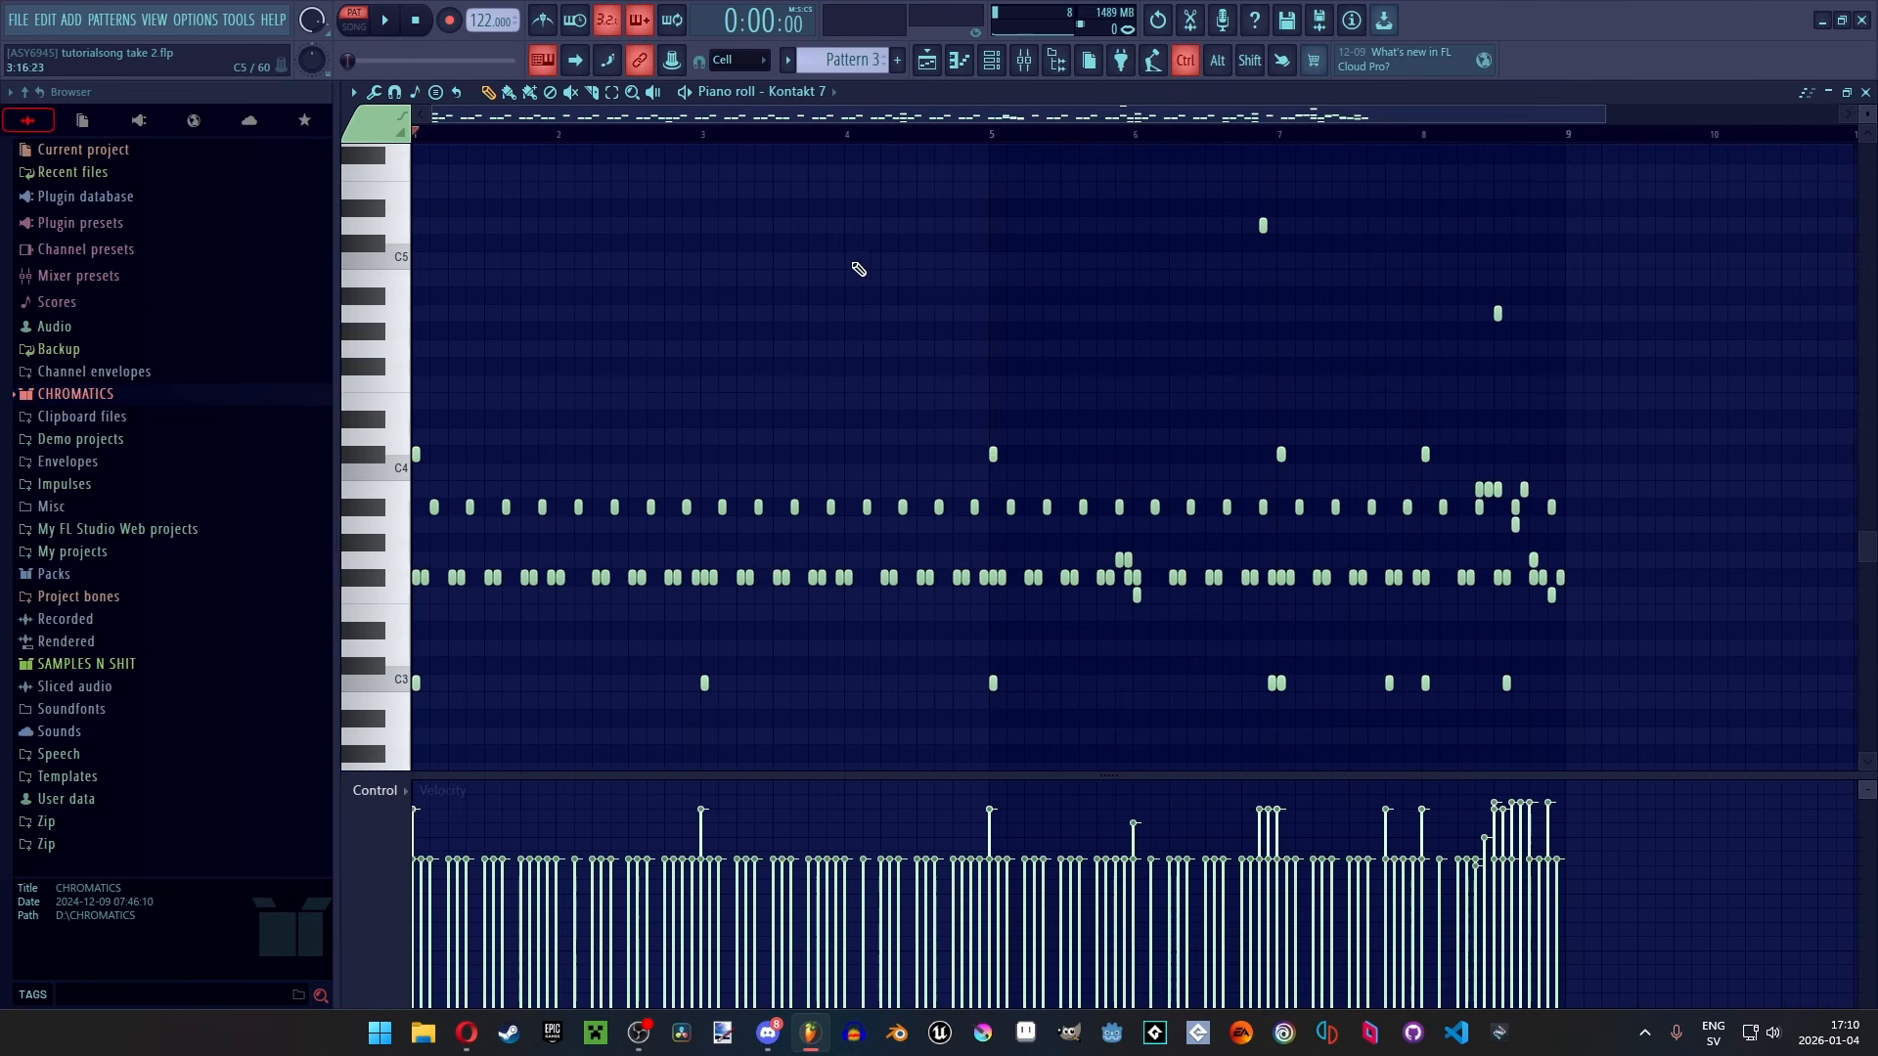
{"action": "scroll", "coordinate": [659, 218], "scroll_direction": "down", "scroll_amount": 3}
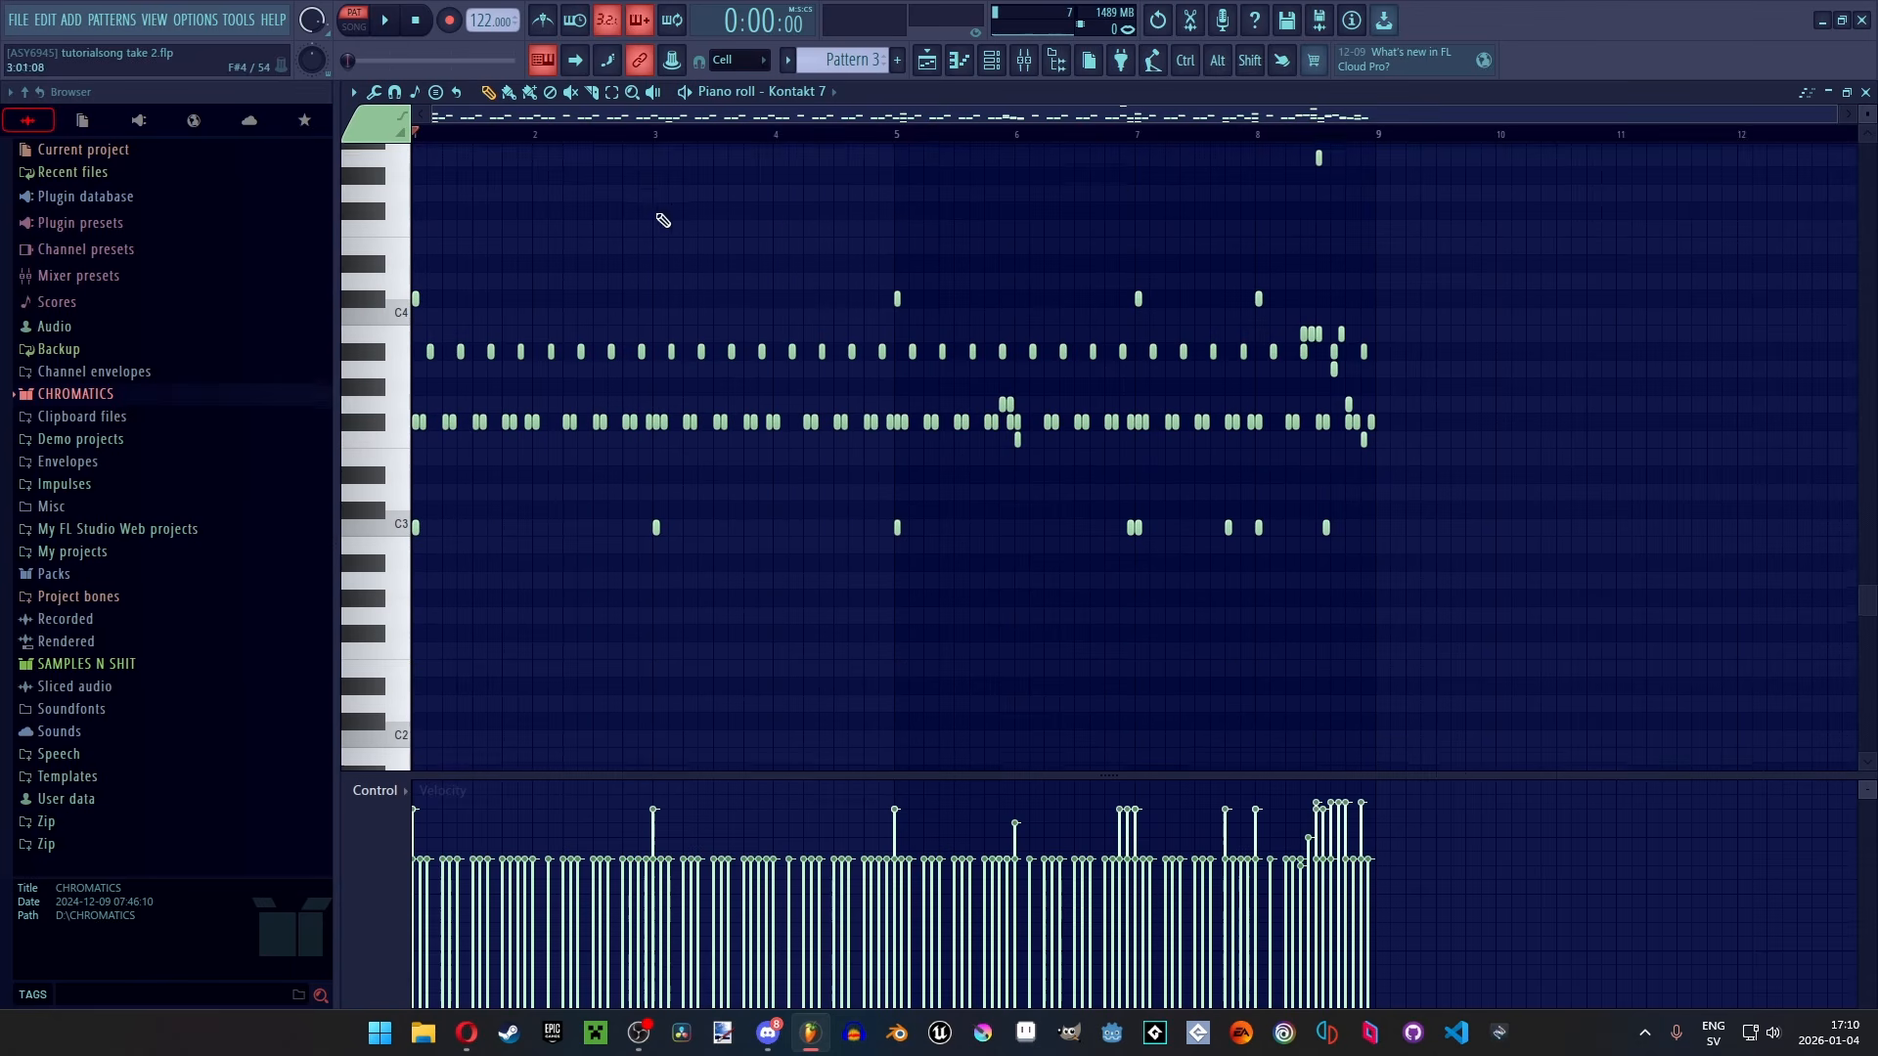
{"action": "scroll", "coordinate": [524, 247], "scroll_direction": "up", "scroll_amount": 3}
{"action": "scroll", "coordinate": [1446, 327], "scroll_direction": "up", "scroll_amount": 3}
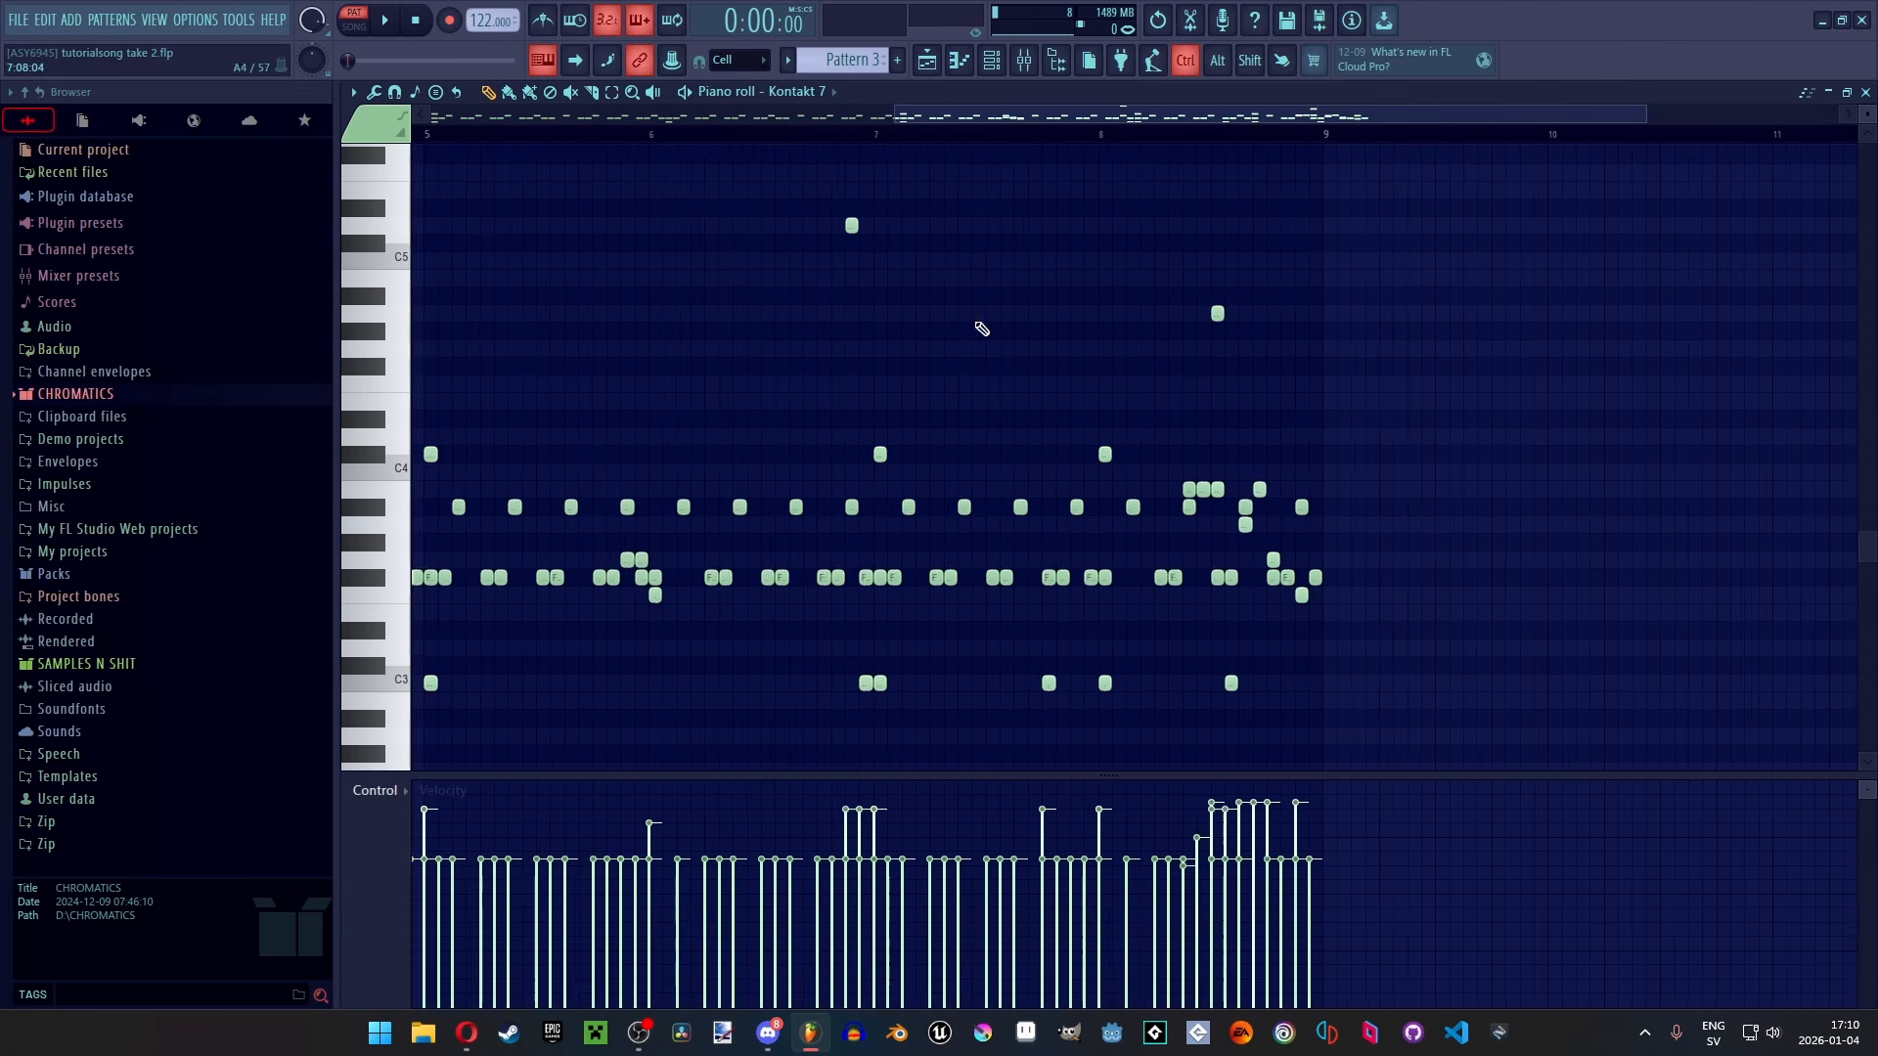
{"action": "scroll", "coordinate": [812, 599], "scroll_direction": "up", "scroll_amount": 4}
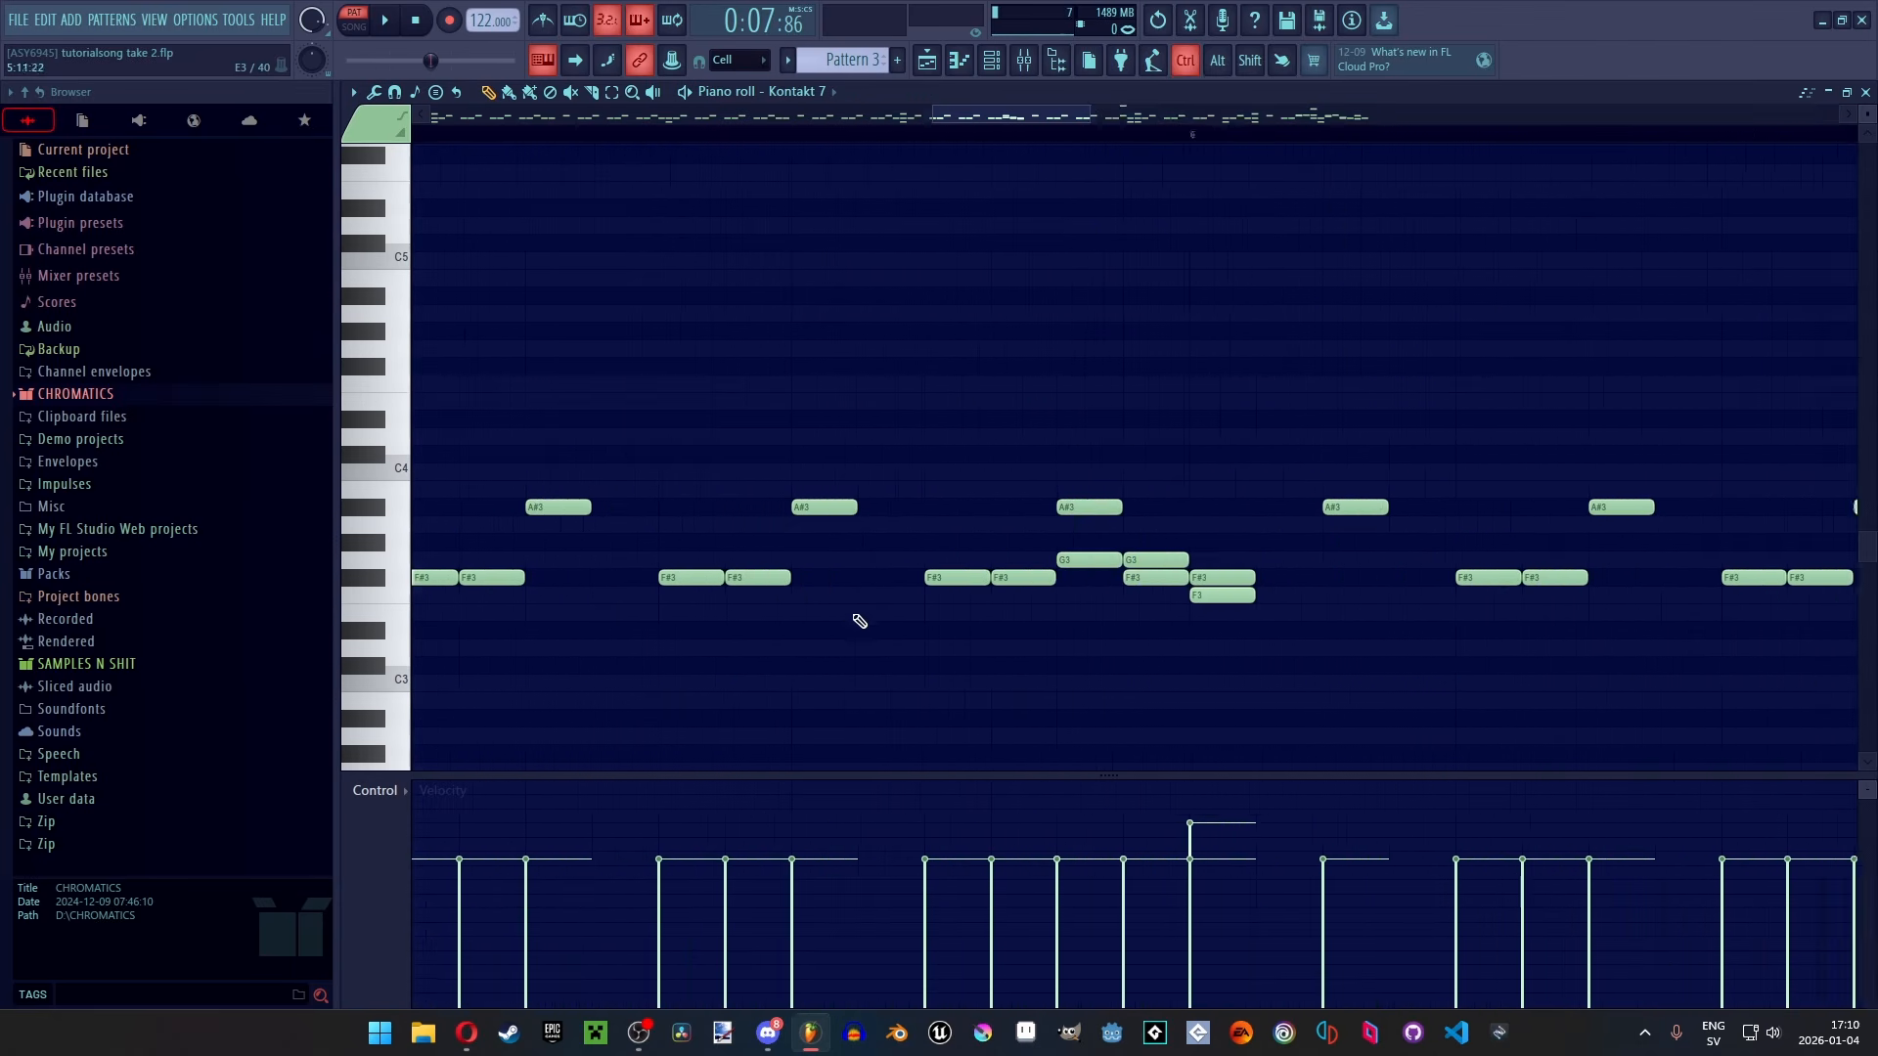
{"action": "left_click", "coordinate": [929, 61]}
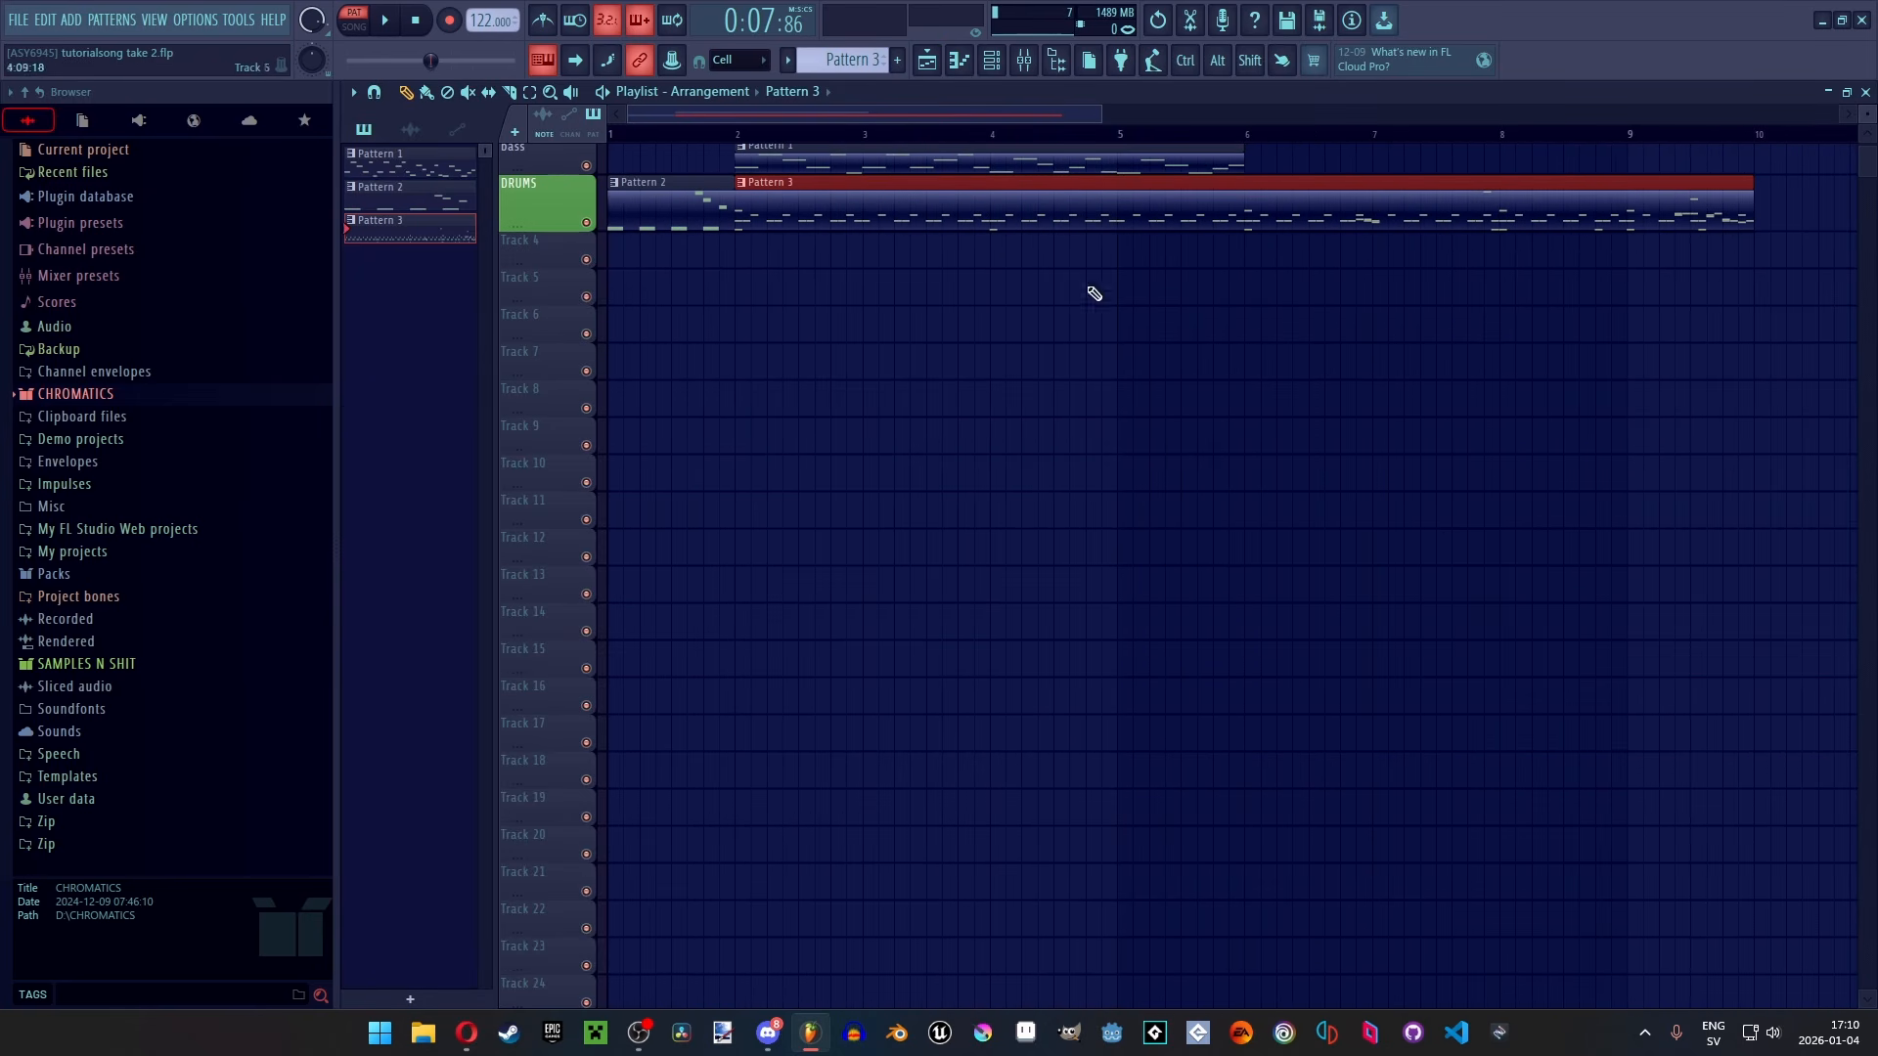
{"action": "left_click", "coordinate": [1442, 733]}
{"action": "right_click", "coordinate": [1476, 686]}
{"action": "right_click", "coordinate": [1477, 732]}
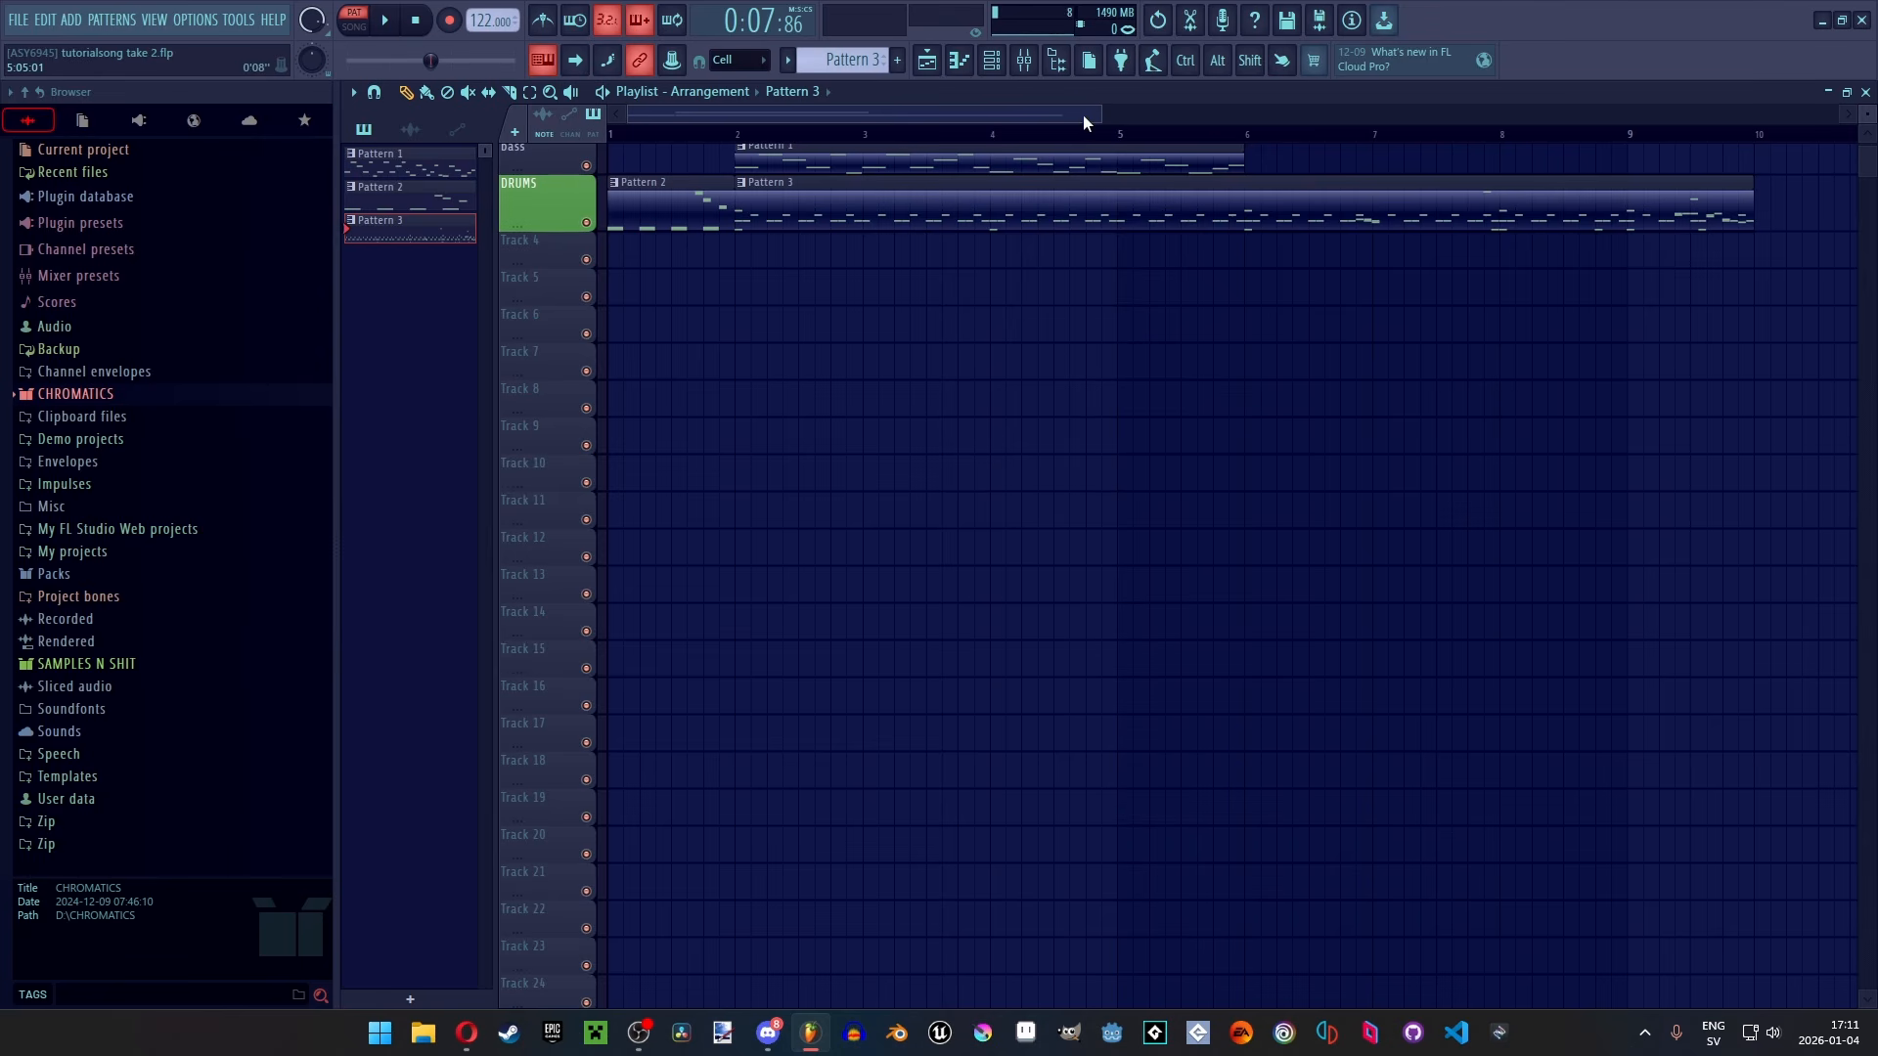
{"action": "scroll", "coordinate": [974, 364], "scroll_direction": "down", "scroll_amount": 5, "text": "ctrl"}
{"action": "left_click", "coordinate": [1269, 559]}
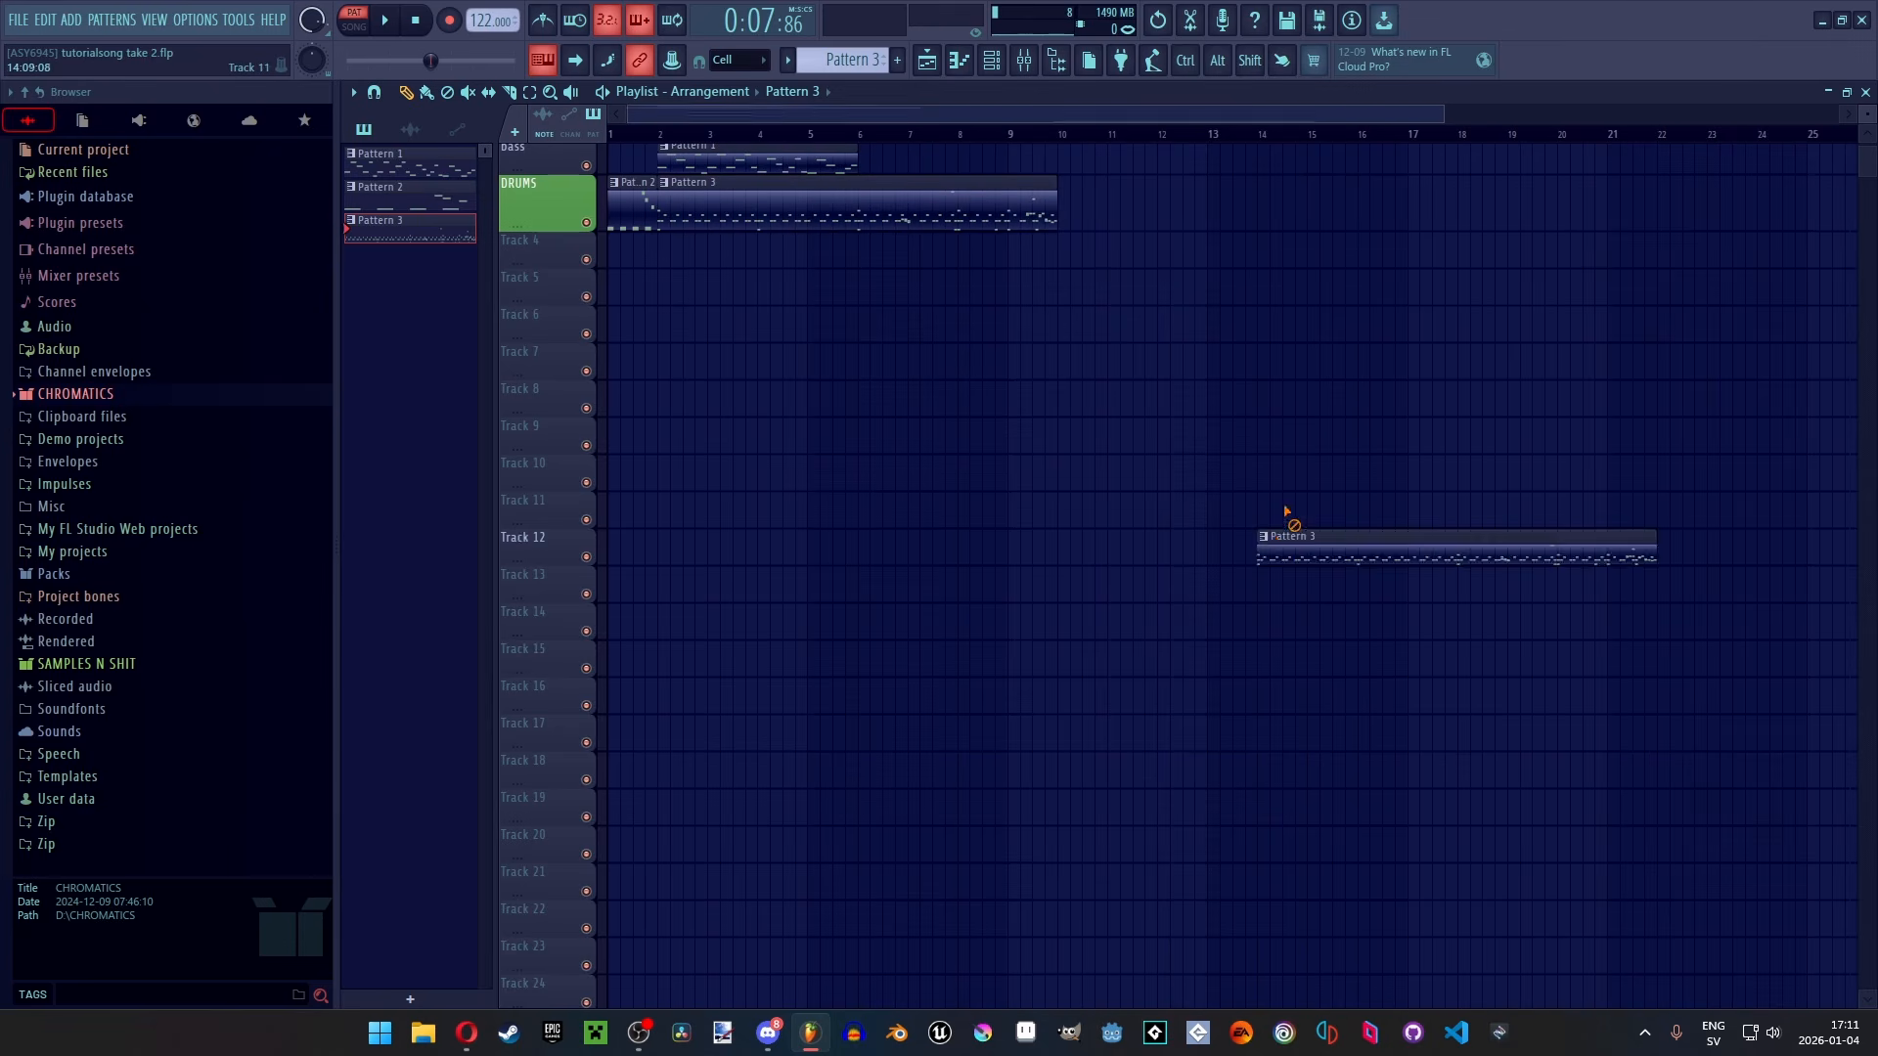
{"action": "right_click", "coordinate": [1277, 540]}
Open Pattern 3 in the piano roll and play its opening drum notes
{"action": "double_click", "coordinate": [1006, 209]}
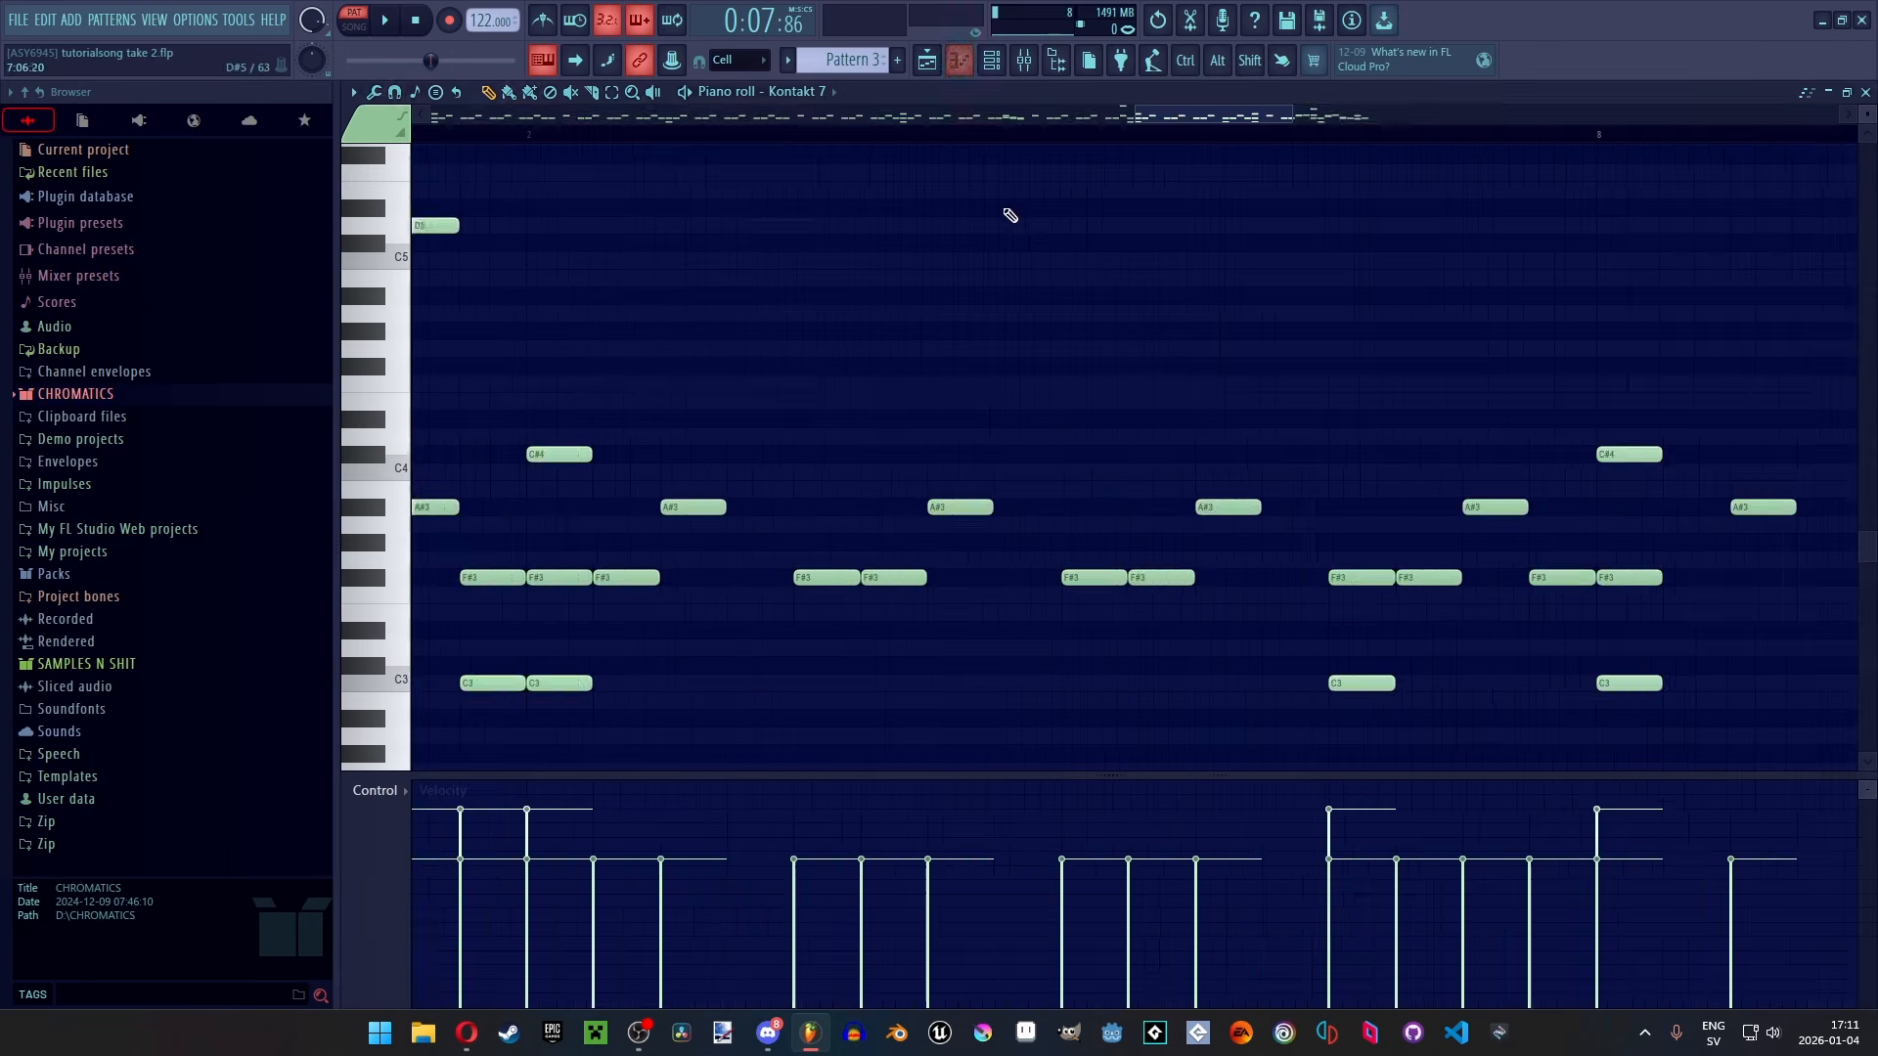
{"action": "key", "text": "space"}
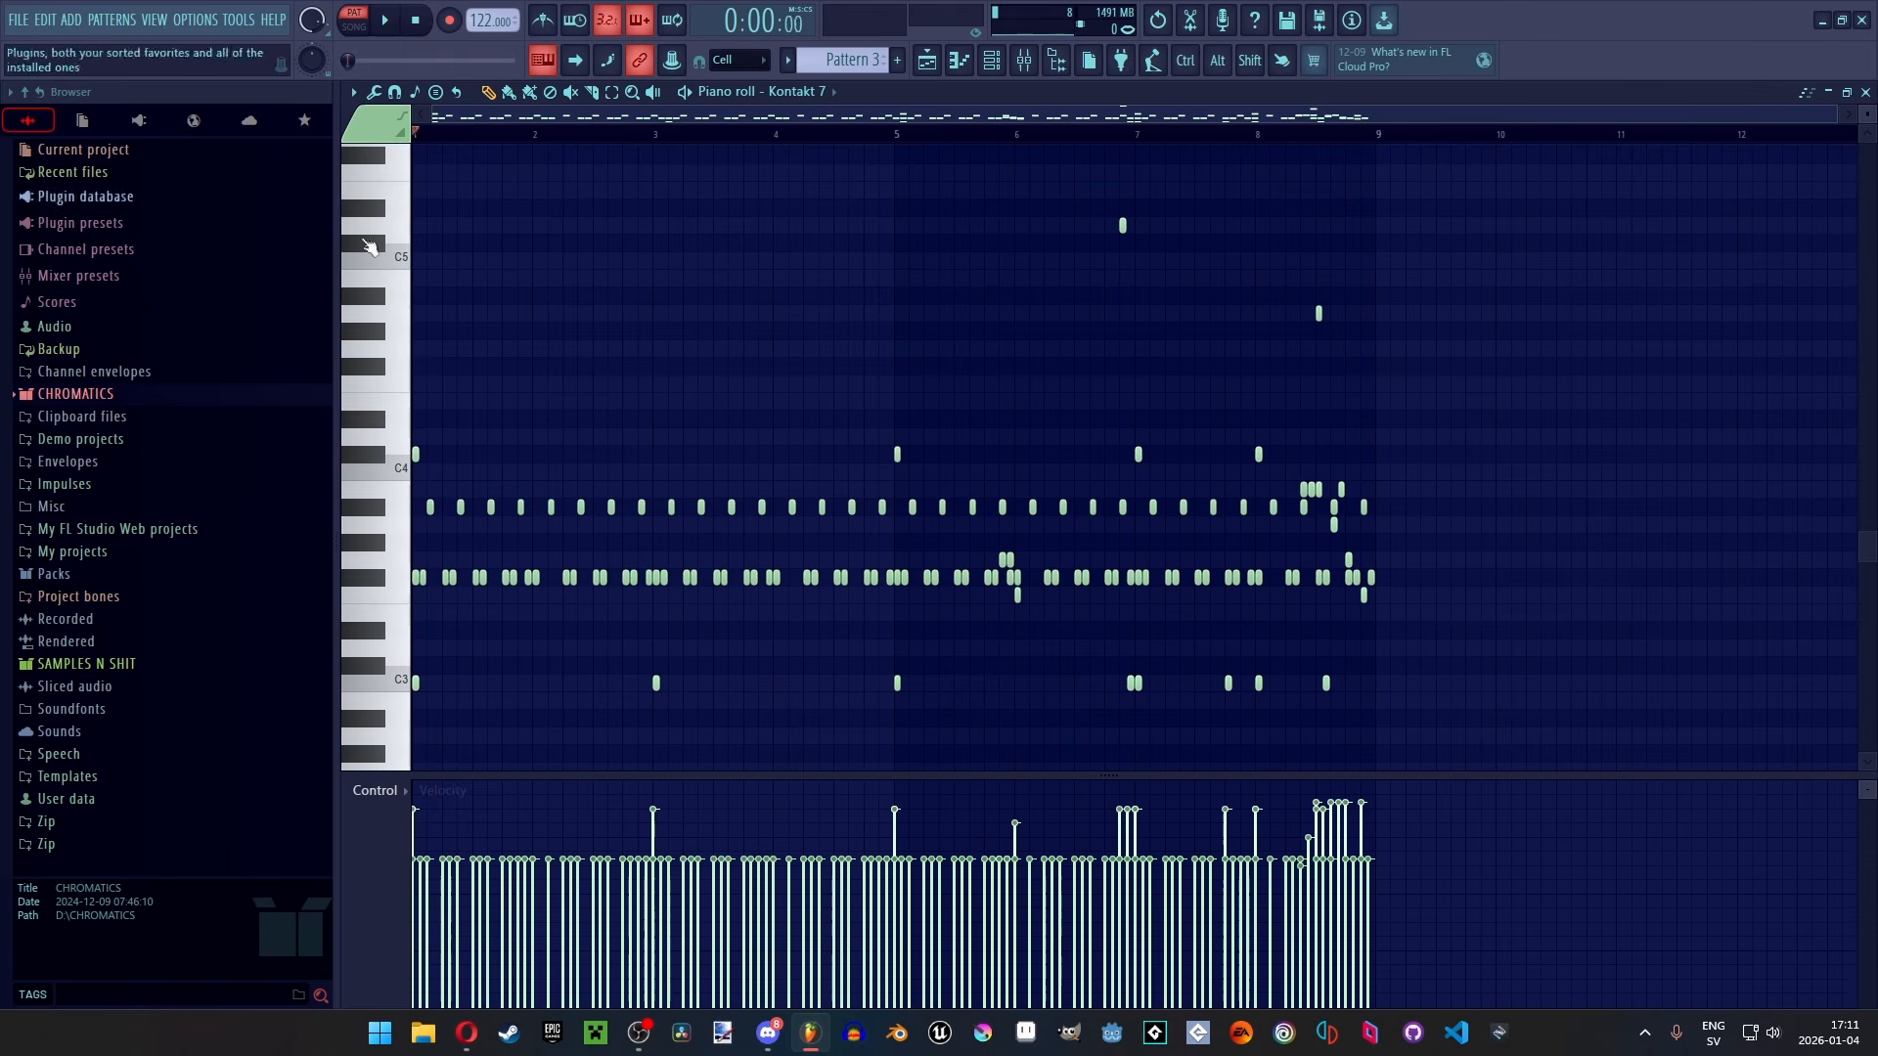
{"action": "key", "text": "space"}
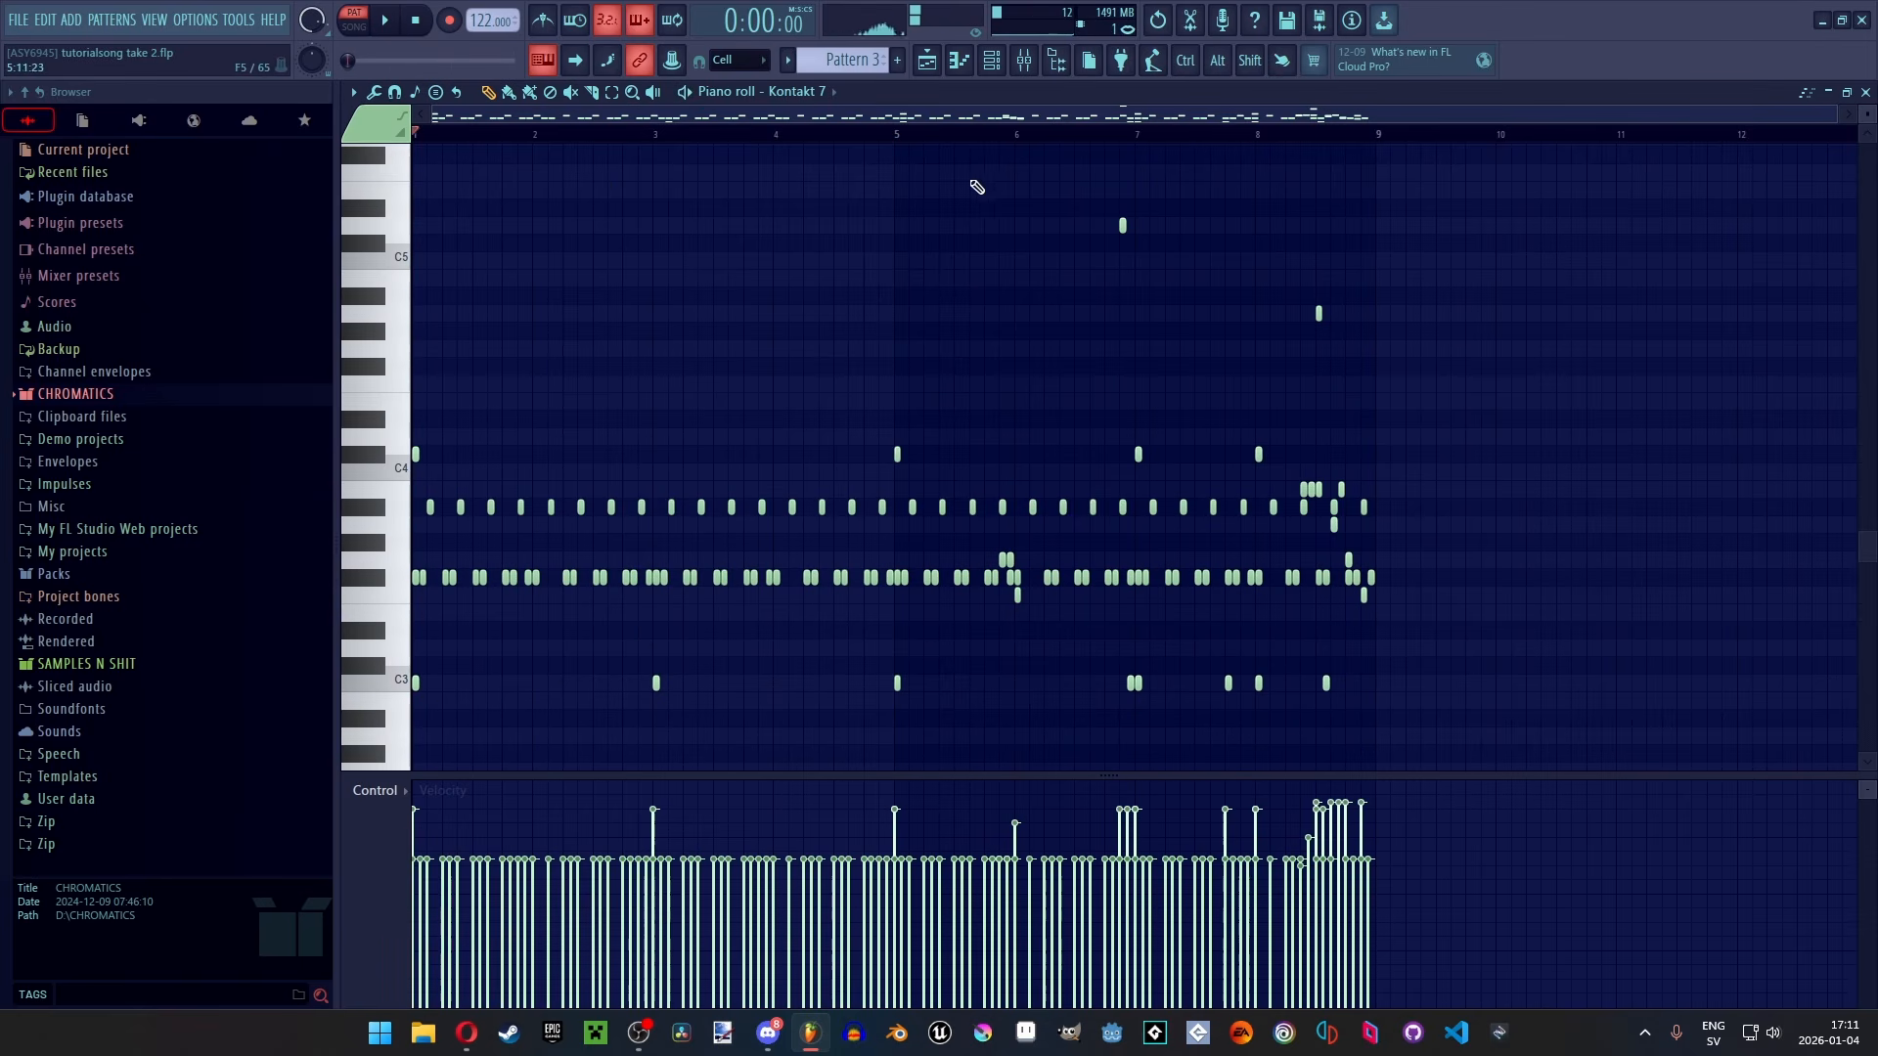
Play the short drum fill in Pattern 3 that leads into bar 6
{"action": "scroll", "coordinate": [868, 152], "scroll_direction": "up", "scroll_amount": 4}
{"action": "left_click", "coordinate": [812, 137]}
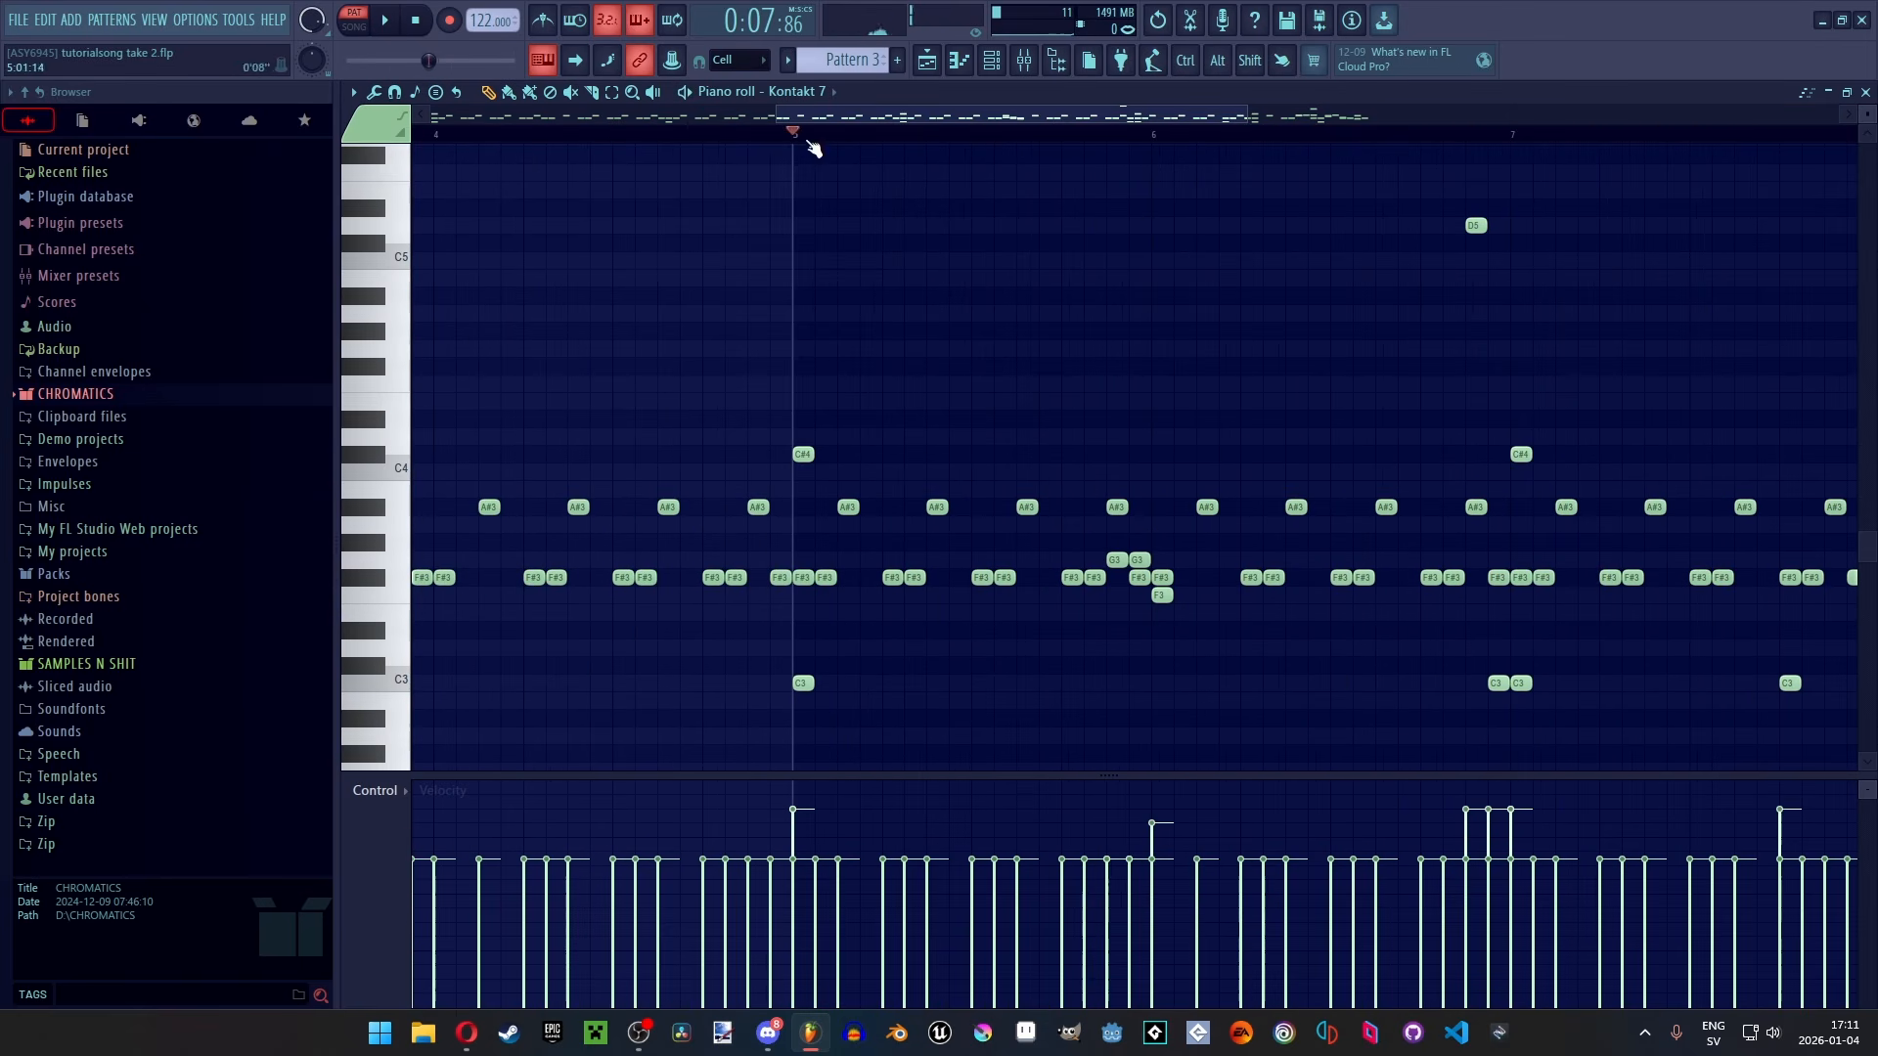
{"action": "left_click", "coordinate": [1063, 137]}
{"action": "scroll", "coordinate": [1174, 548], "scroll_direction": "up", "scroll_amount": 4}
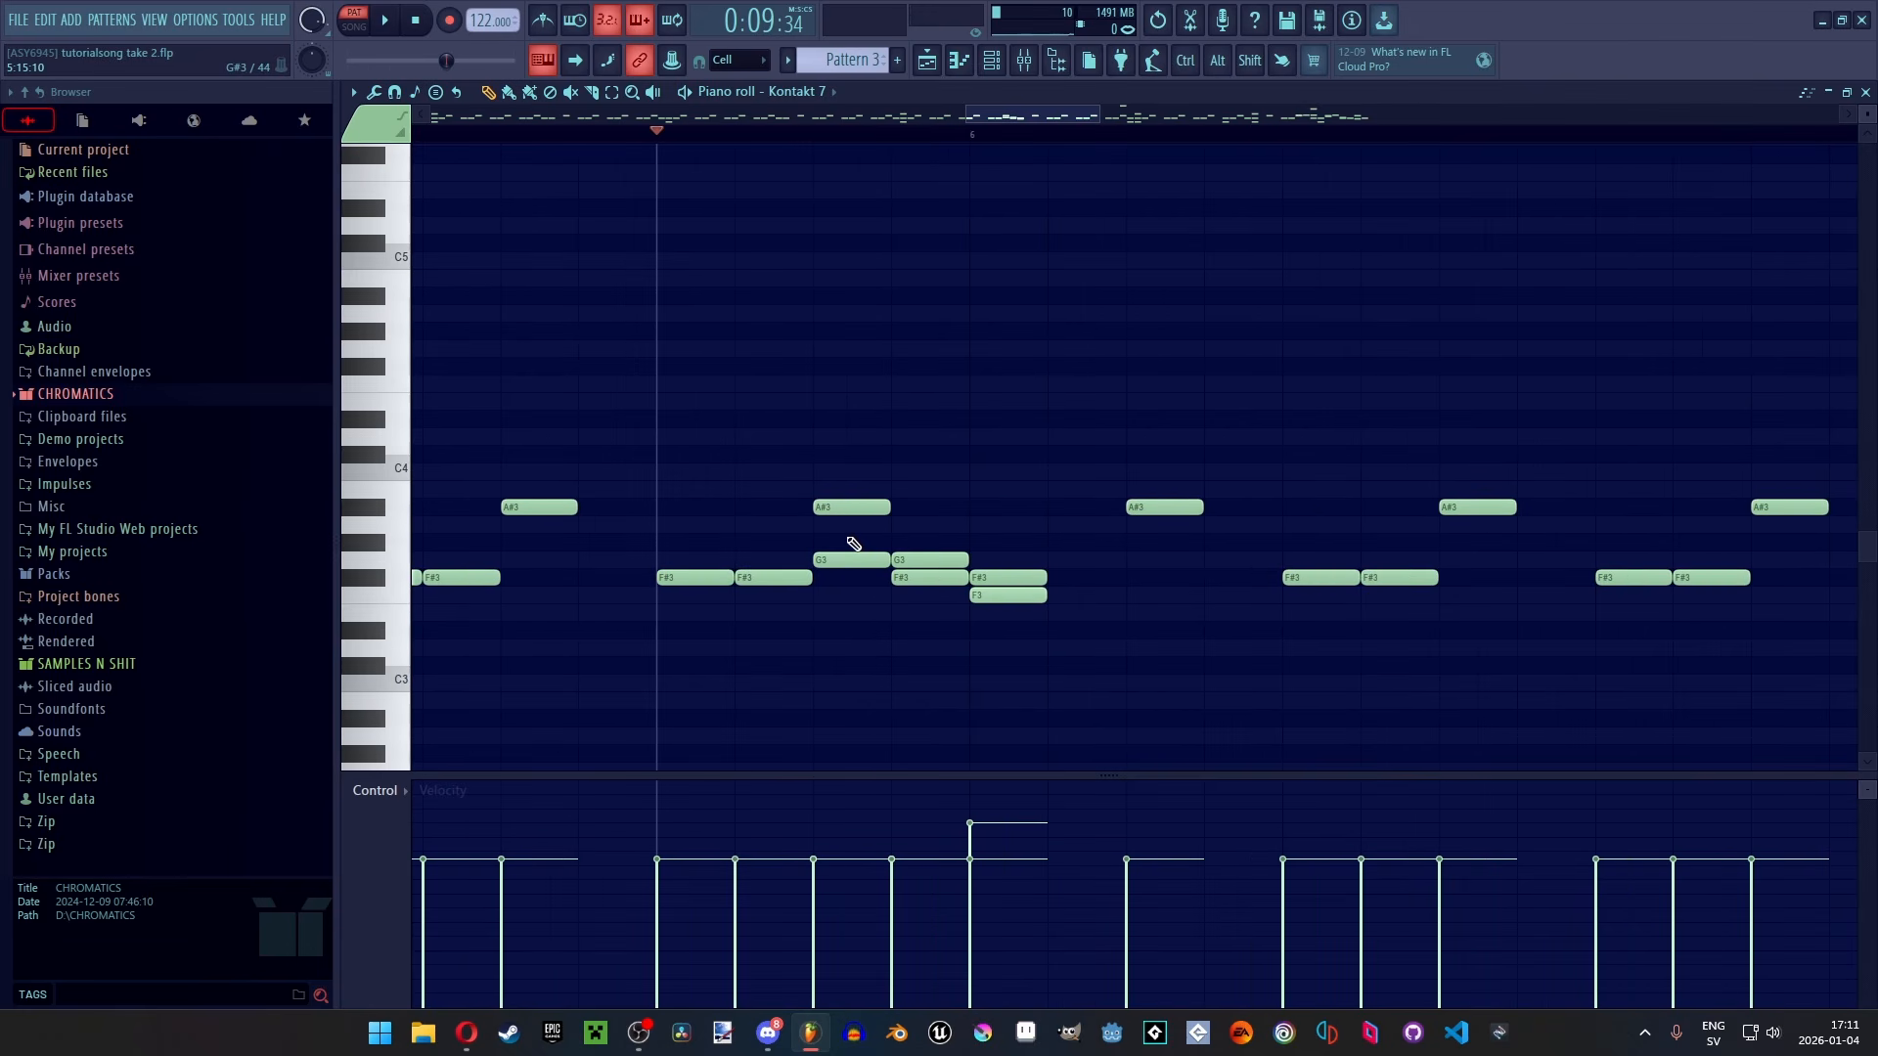
{"action": "key", "text": "space"}
{"action": "scroll", "coordinate": [861, 553], "scroll_direction": "down", "scroll_amount": 5}
{"action": "key", "text": "space"}
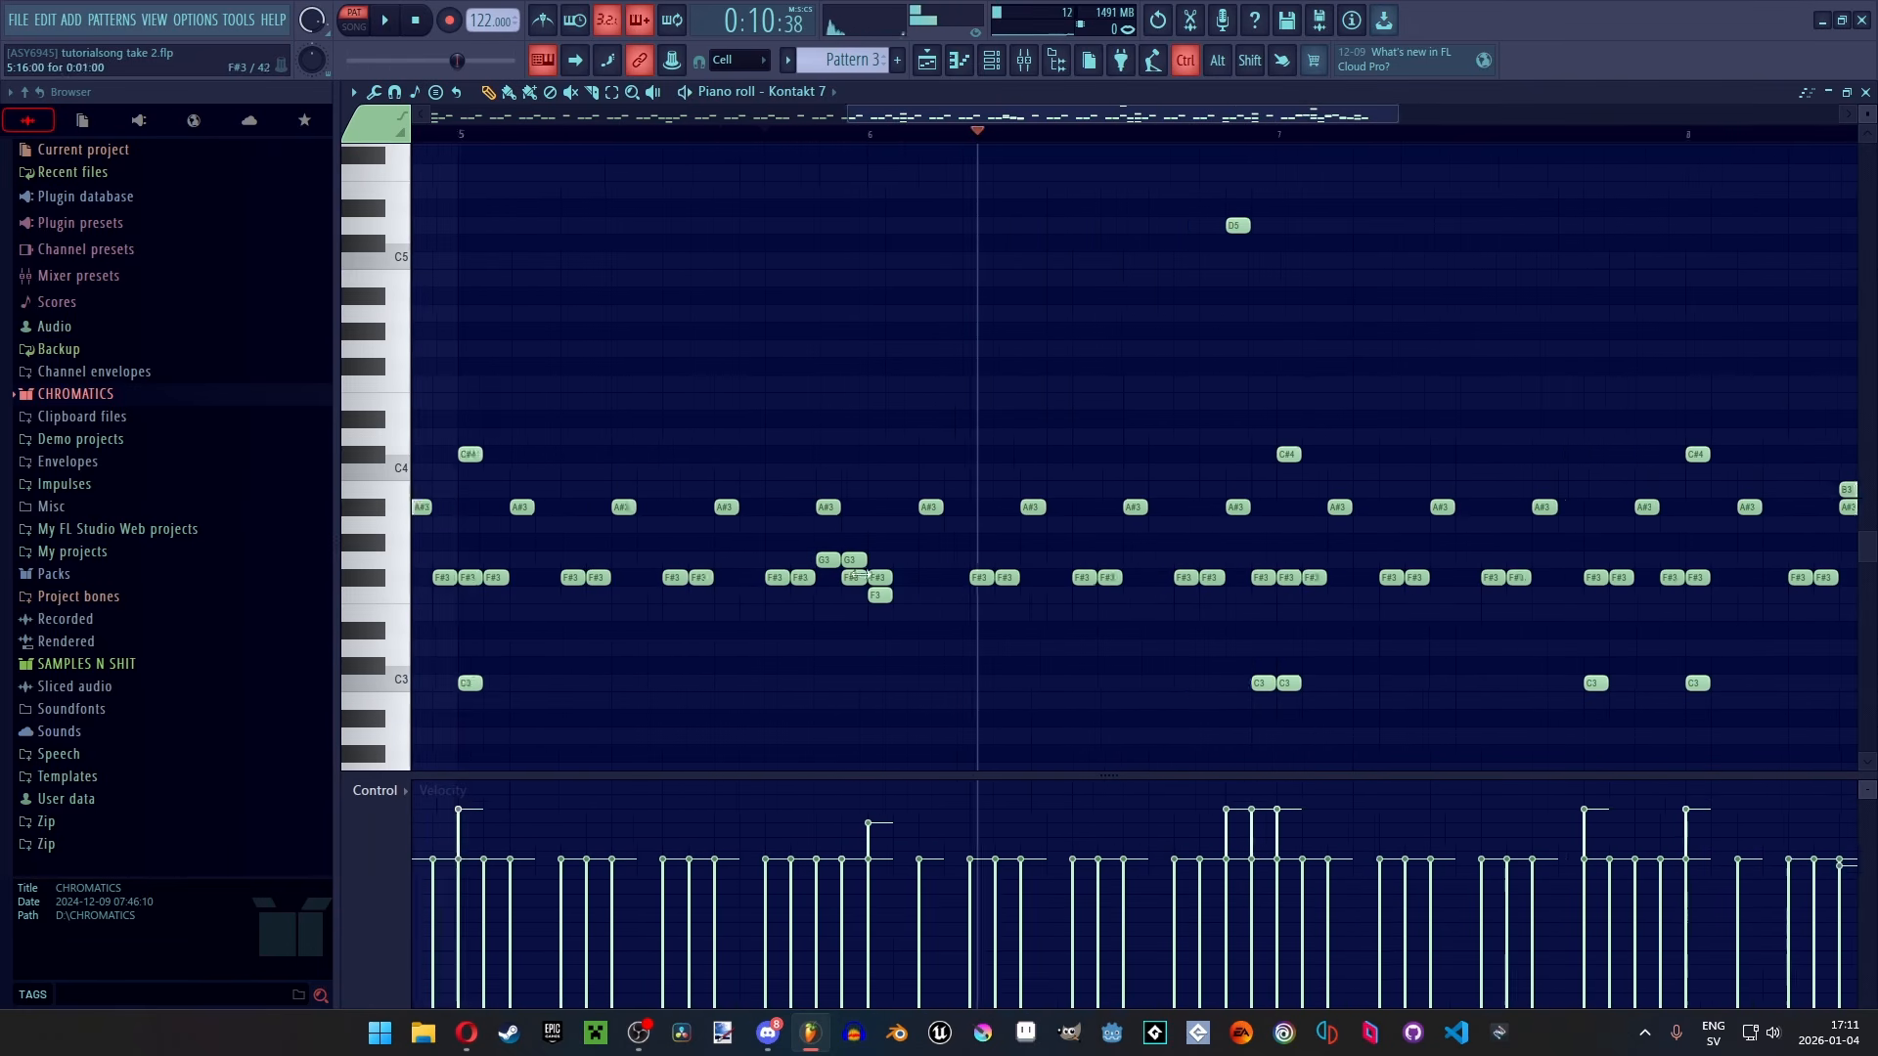
Play the closing drum fill of Pattern 3, starting from bar 8
{"action": "scroll", "coordinate": [1471, 425], "scroll_direction": "up", "scroll_amount": 2}
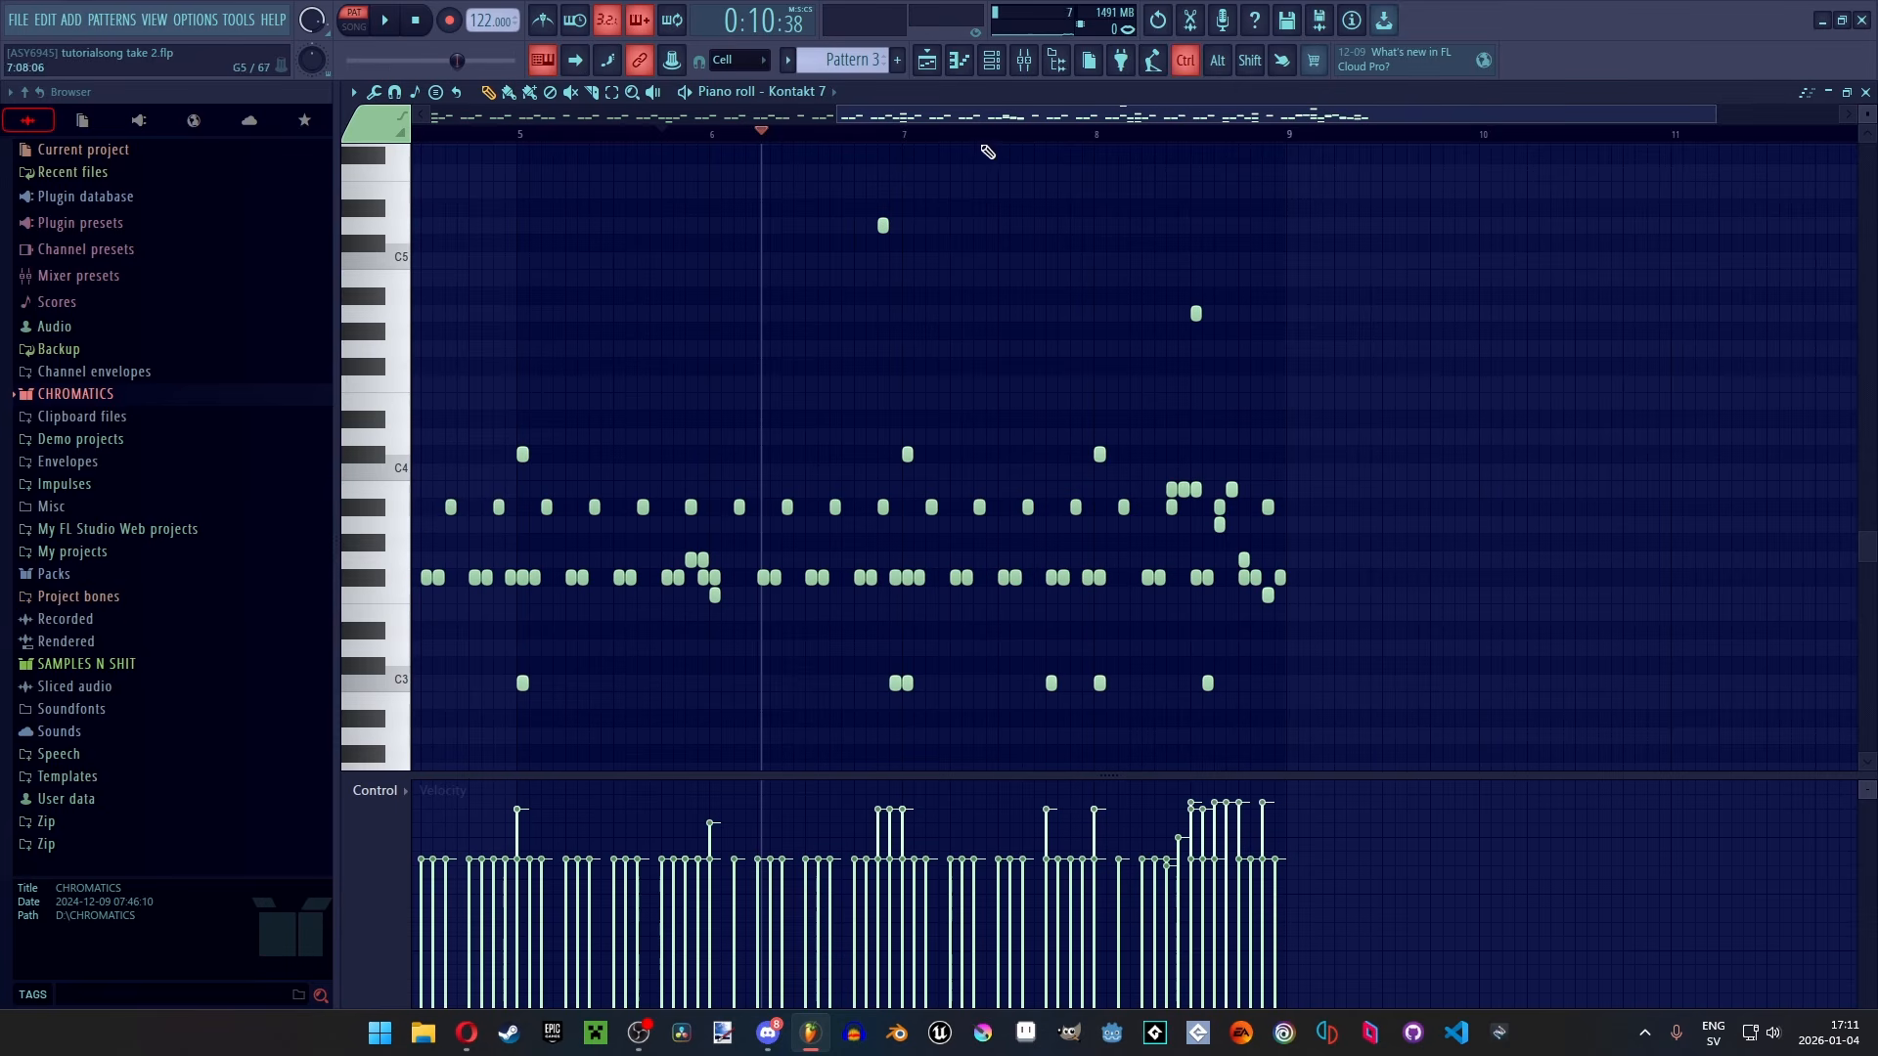
{"action": "scroll", "coordinate": [1045, 156], "scroll_direction": "up", "scroll_amount": 3}
{"action": "left_click", "coordinate": [1137, 135]}
{"action": "scroll", "coordinate": [1458, 318], "scroll_direction": "up", "scroll_amount": 1}
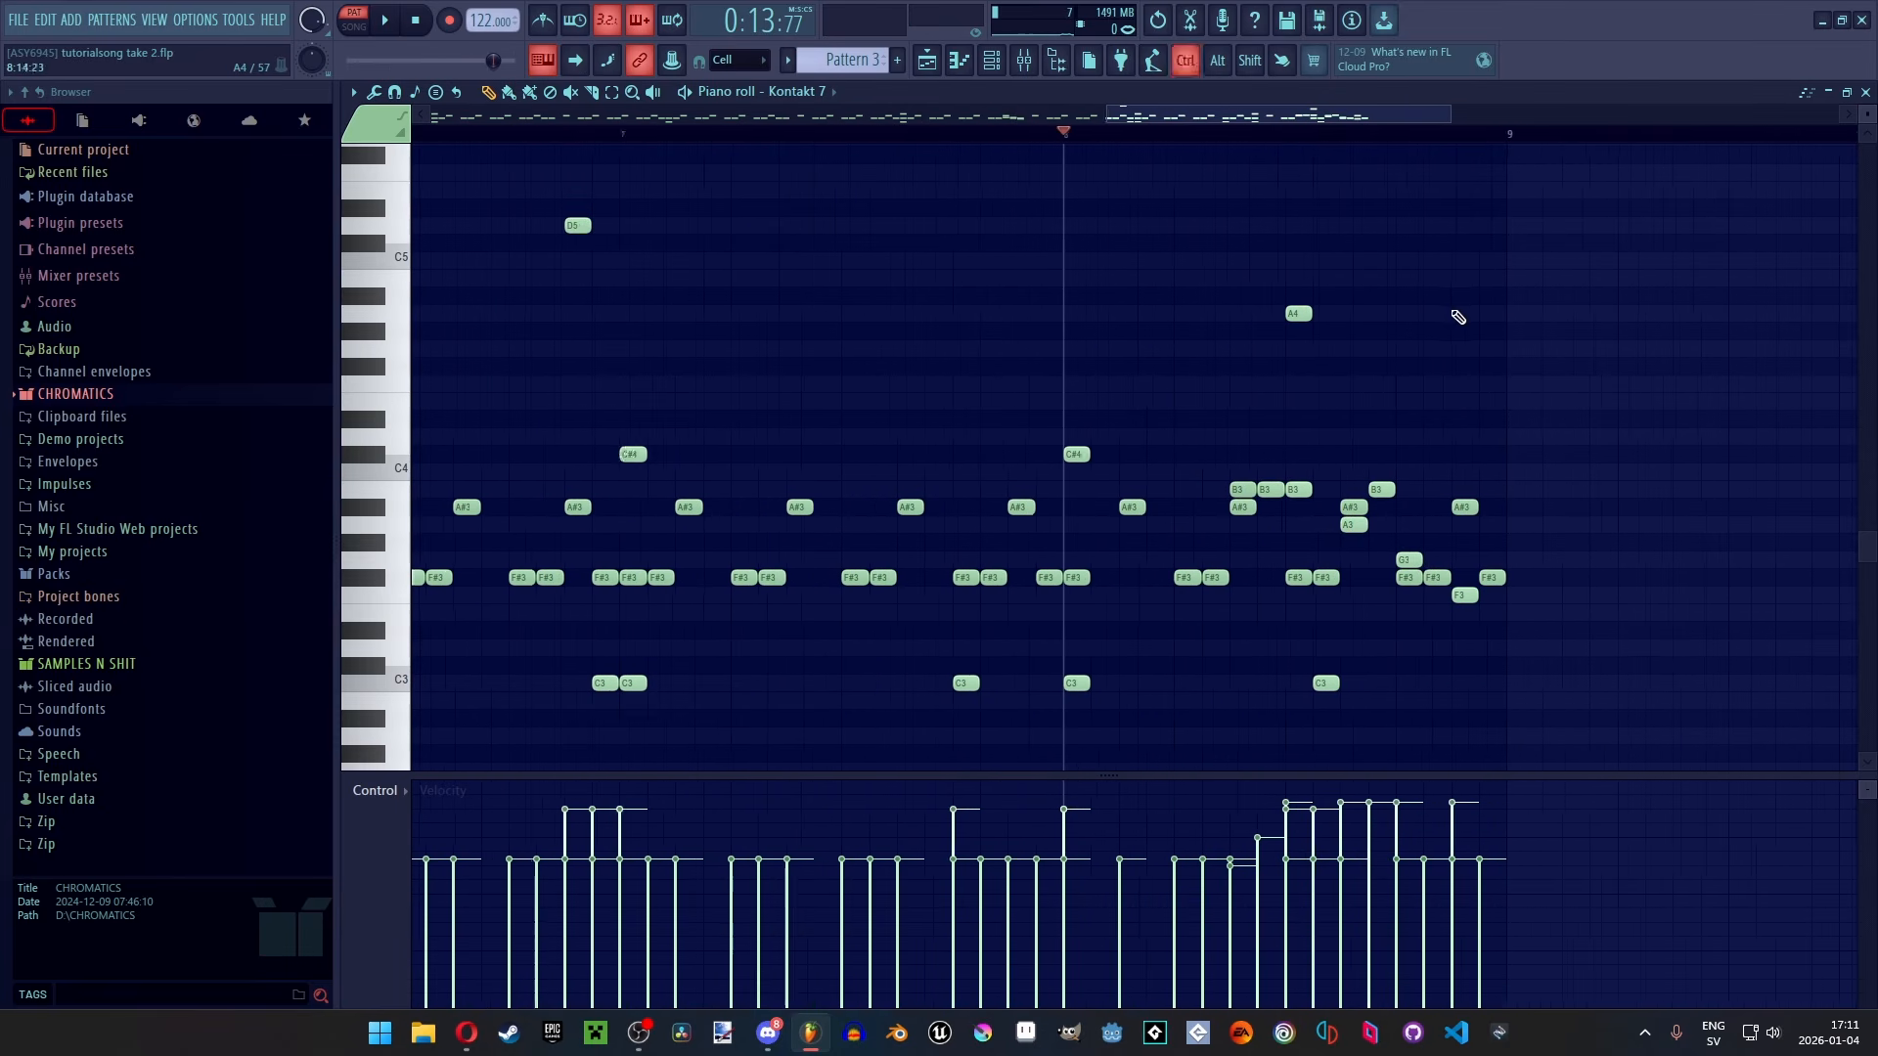
{"action": "scroll", "coordinate": [1458, 318], "scroll_direction": "up", "scroll_amount": 1}
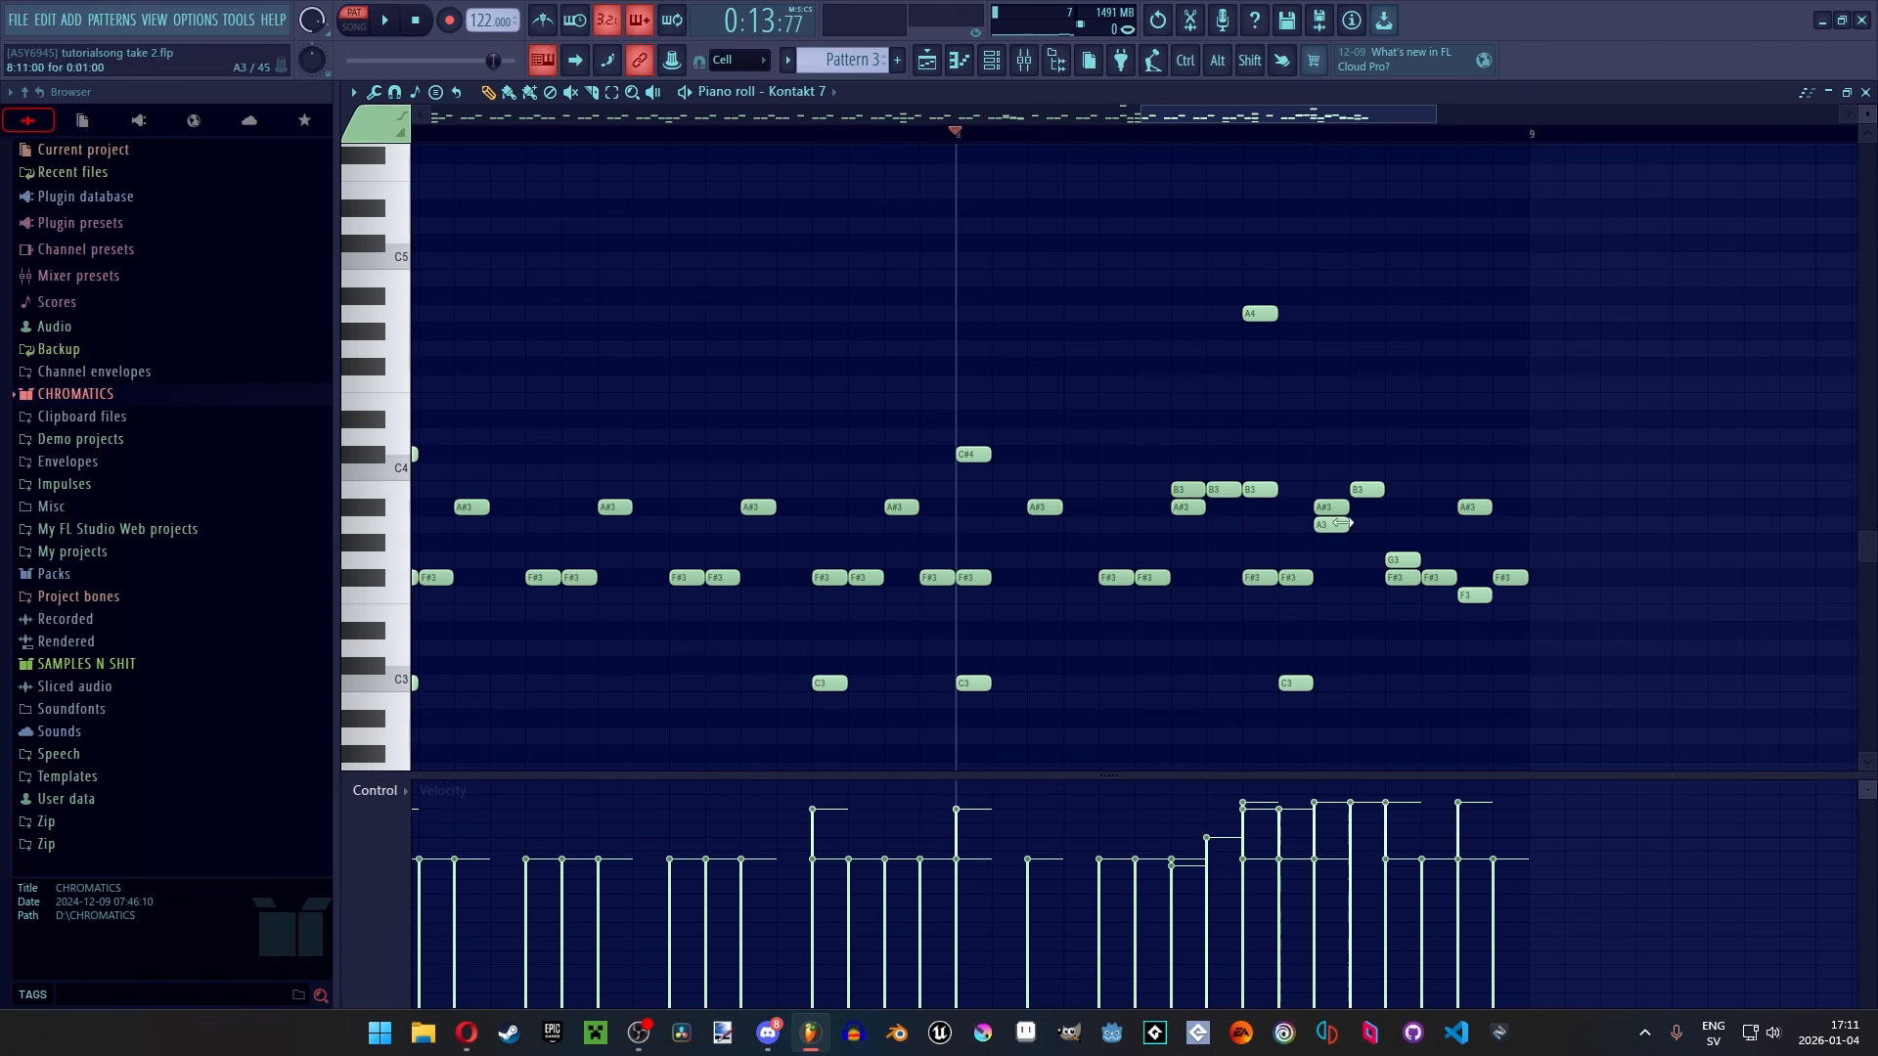
{"action": "key", "text": "space"}
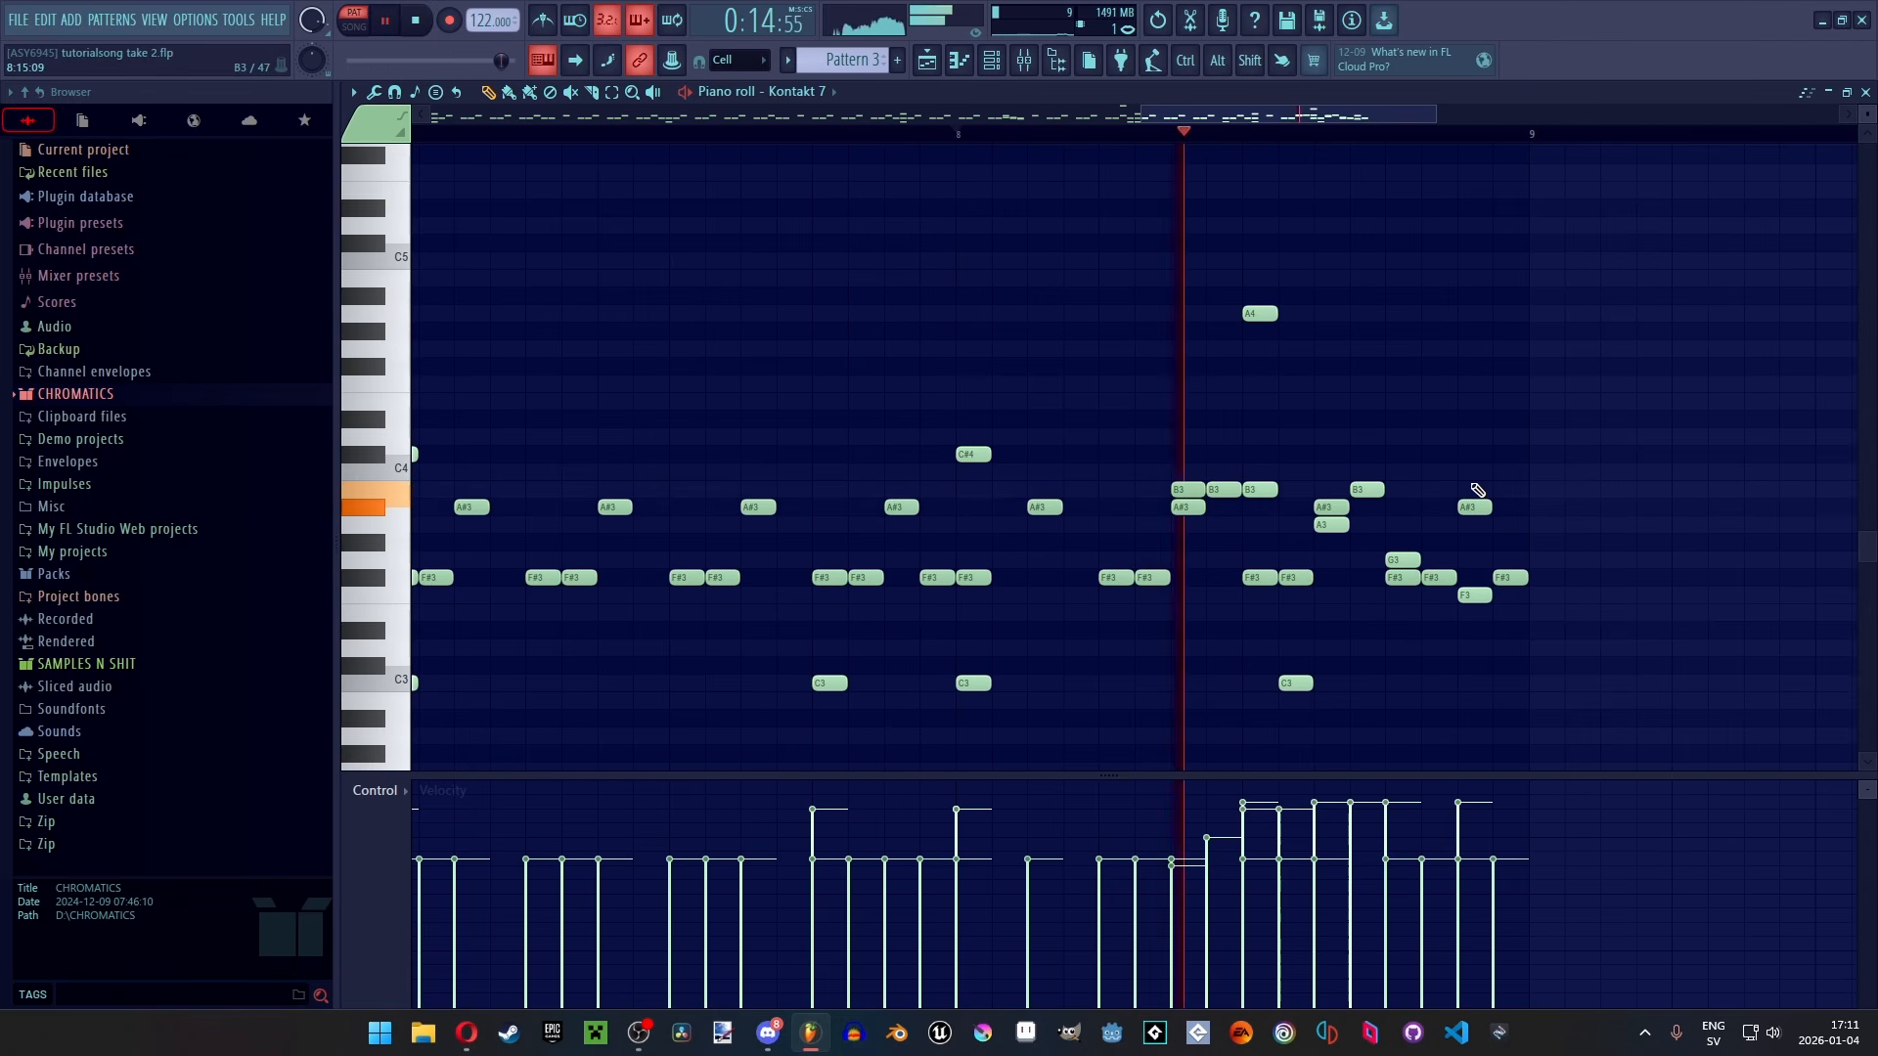
{"action": "key", "text": "space"}
{"action": "scroll", "coordinate": [1300, 469], "scroll_direction": "down", "scroll_amount": 4}
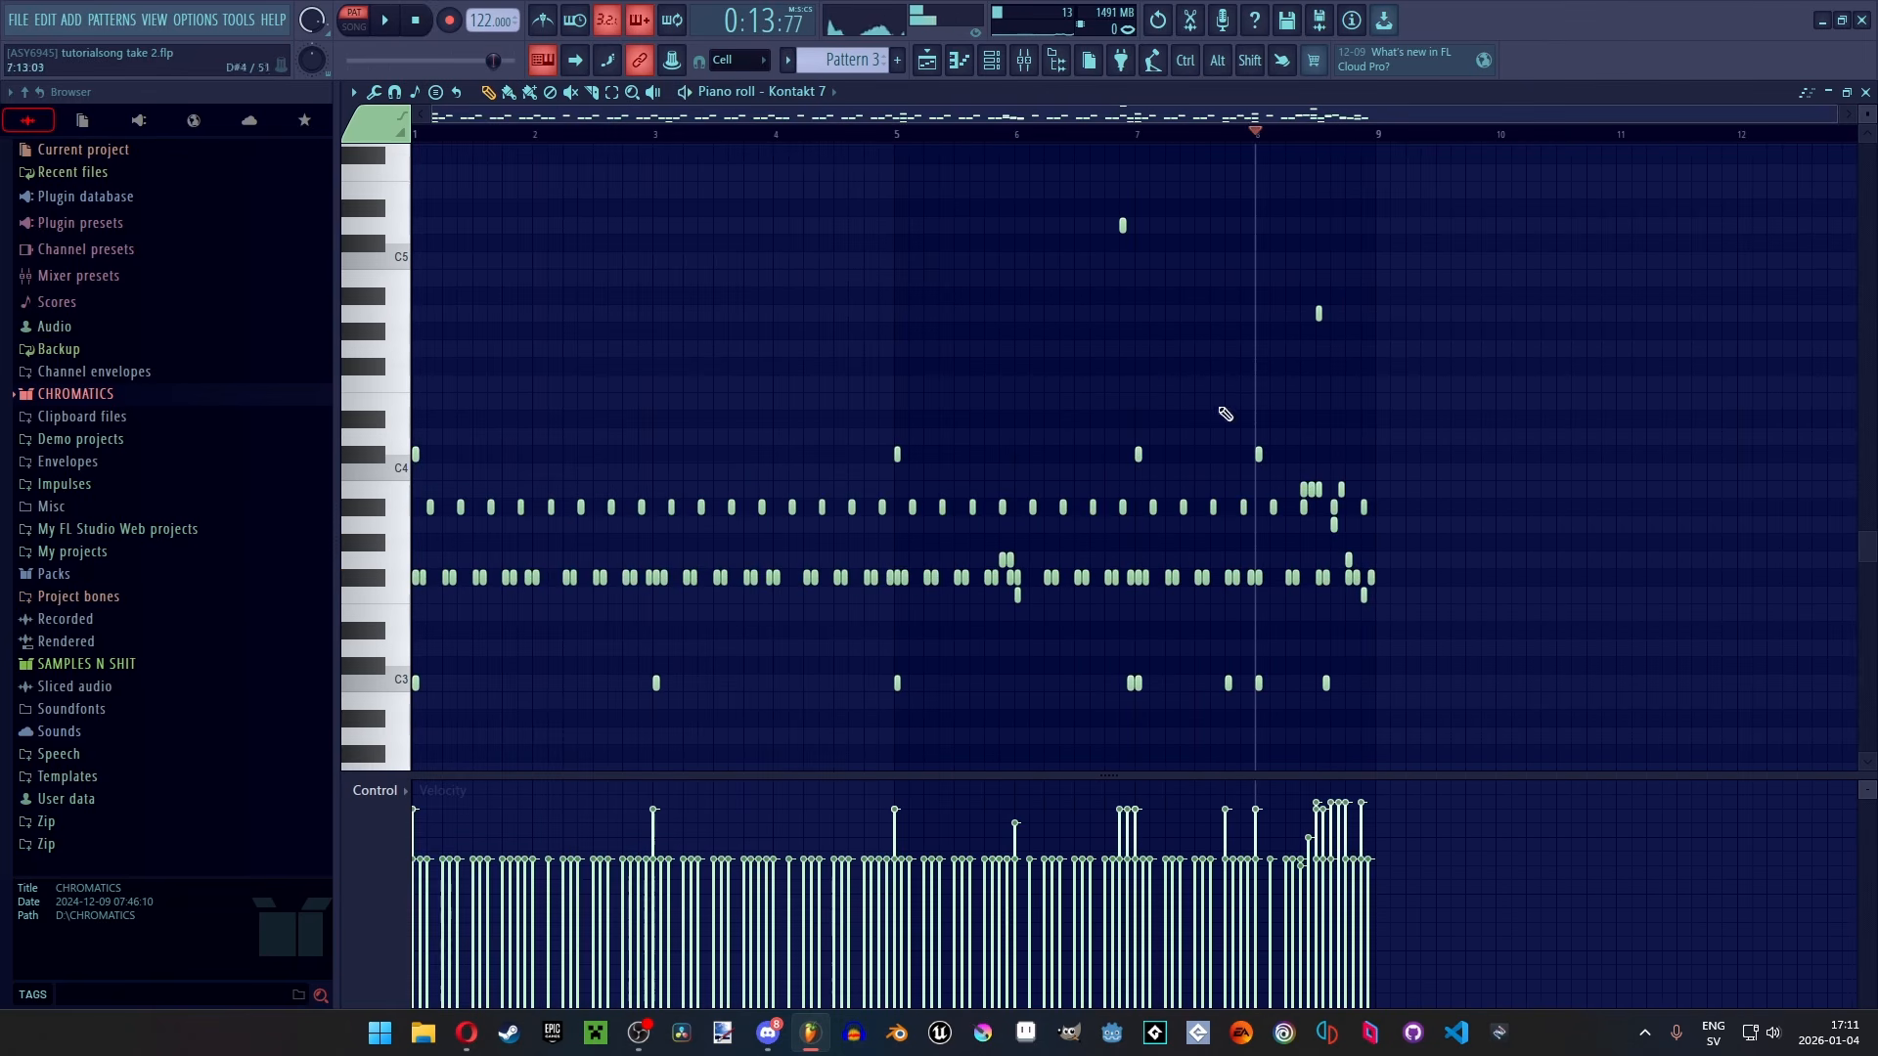
Place a second Pattern 1 clip at bar 6 of the bass playlist track
{"action": "key", "text": "F5"}
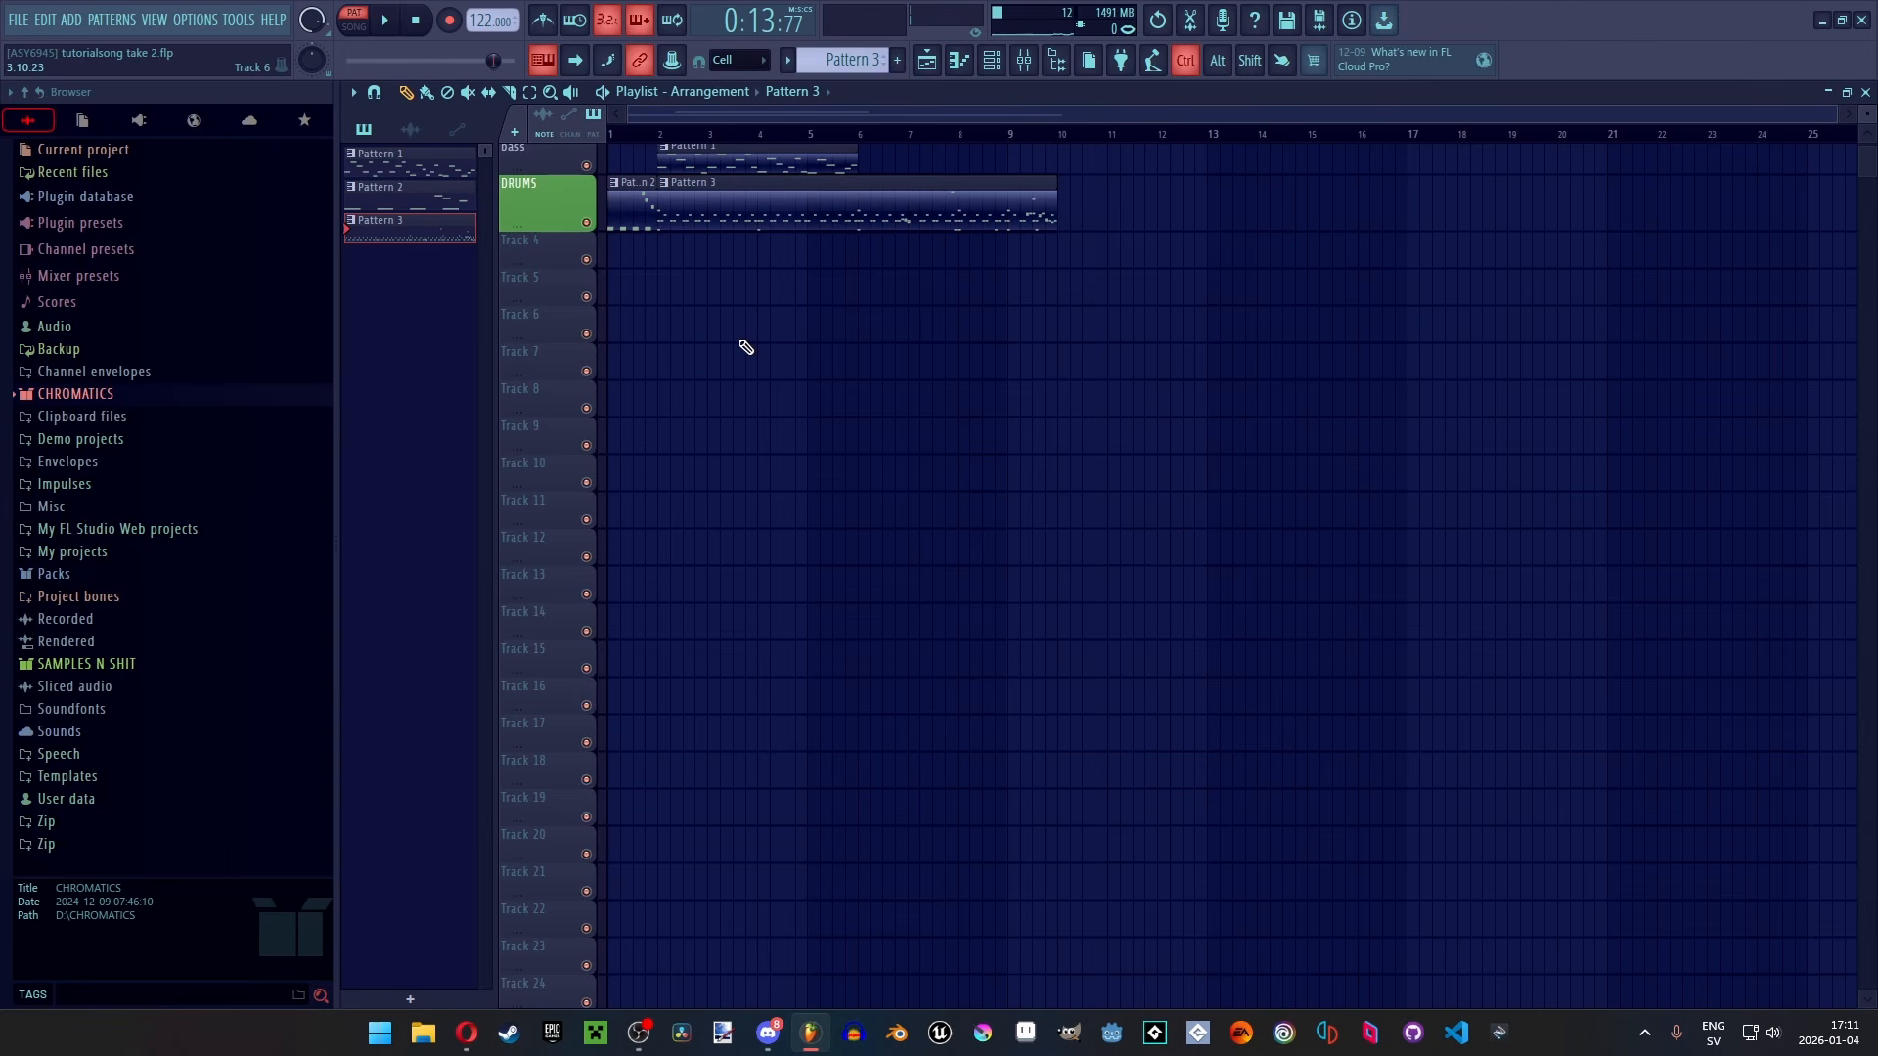
{"action": "scroll", "coordinate": [735, 348], "scroll_direction": "up", "scroll_amount": 3}
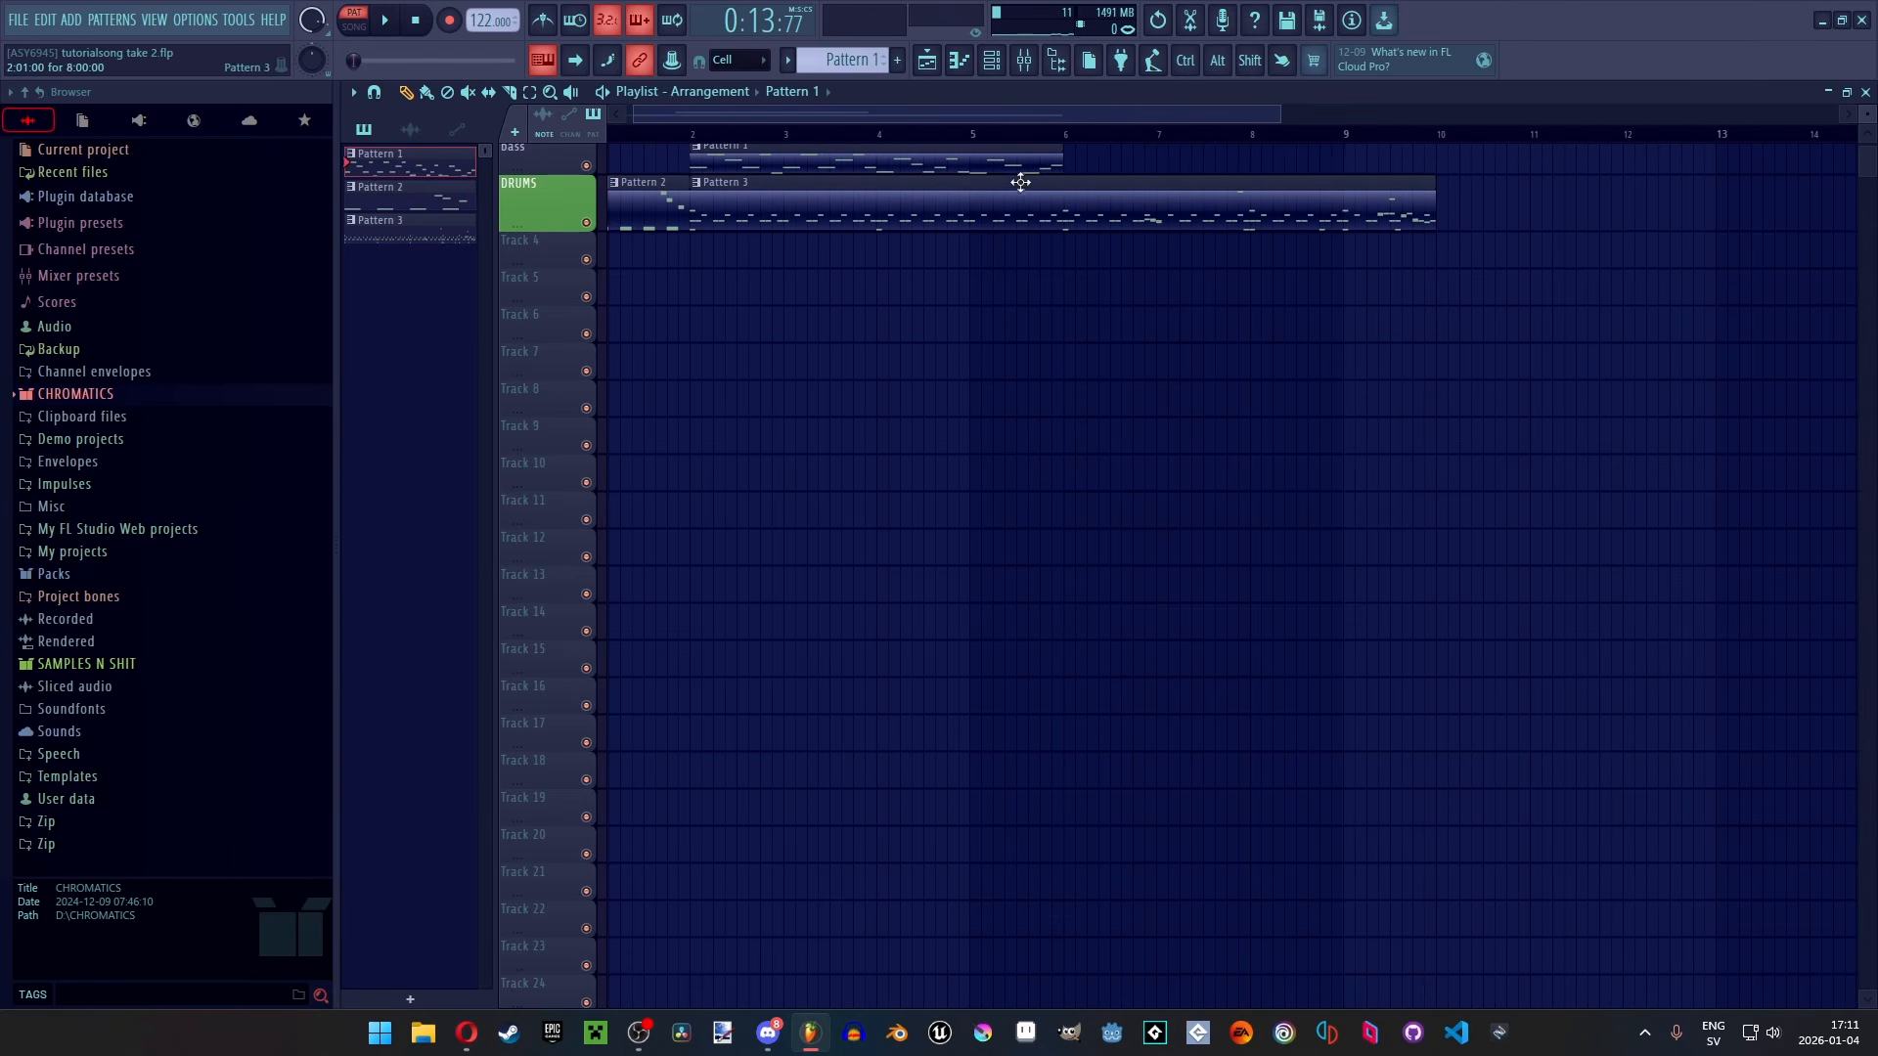
{"action": "left_click", "coordinate": [1091, 163]}
Play the arrangement in song mode and check the bass and drum clips up to bar 10
{"action": "key", "text": "l"}
{"action": "key", "text": "space"}
{"action": "scroll", "coordinate": [827, 474], "scroll_direction": "up", "scroll_amount": 1}
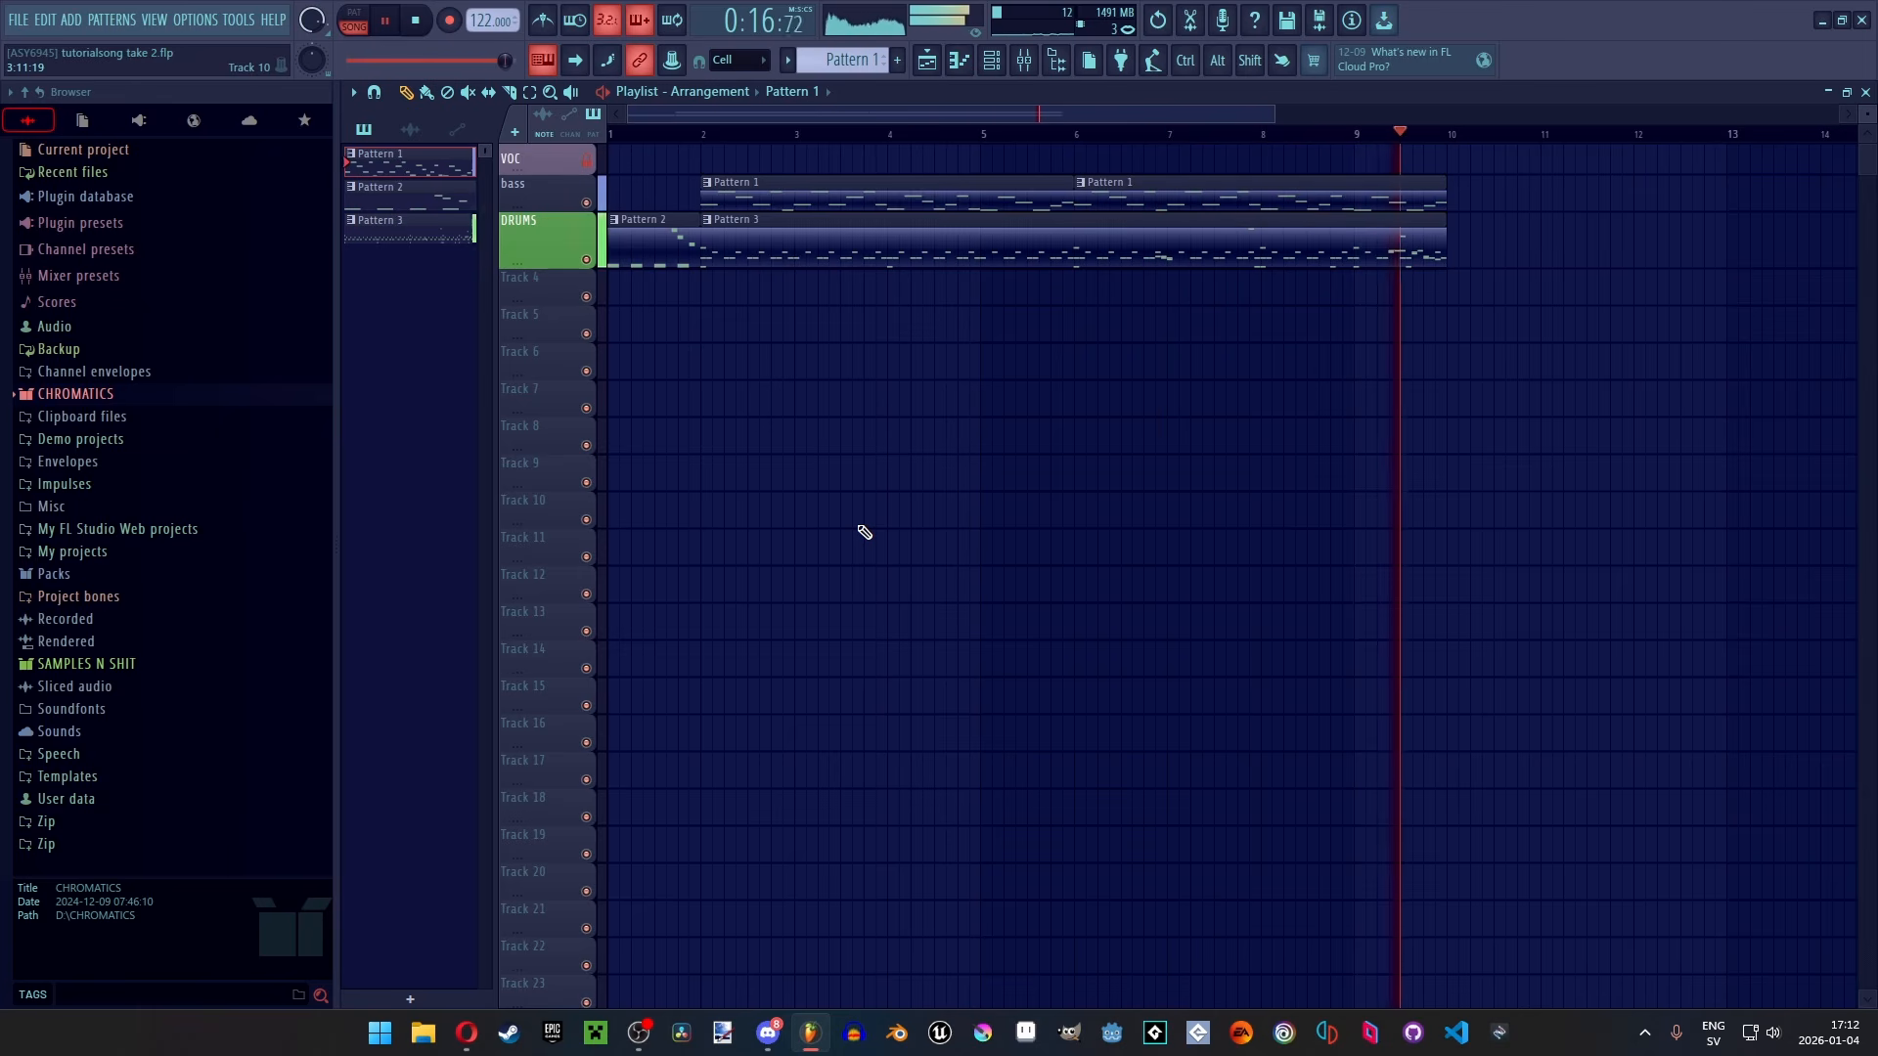
{"action": "scroll", "coordinate": [1436, 283], "scroll_direction": "up", "scroll_amount": 3, "text": "ctrl"}
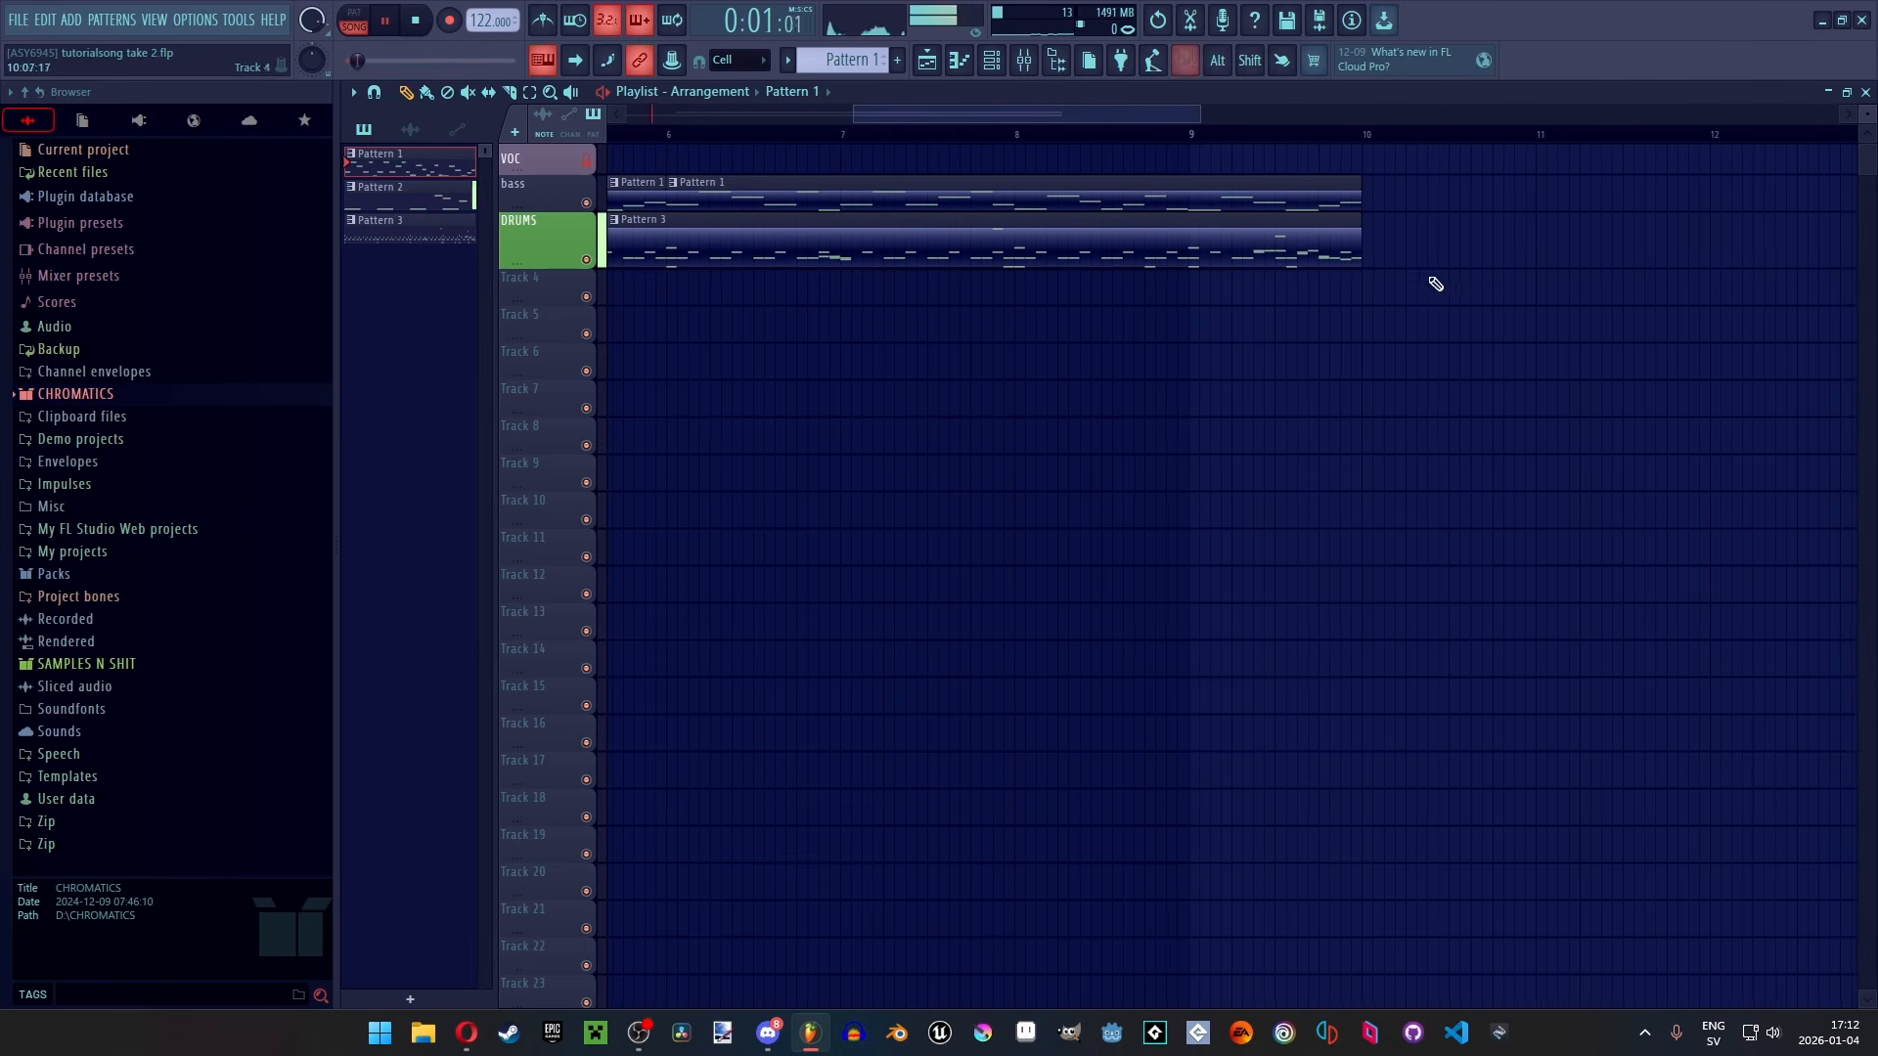
{"action": "scroll", "coordinate": [1530, 310], "scroll_direction": "up", "scroll_amount": 4, "text": "ctrl"}
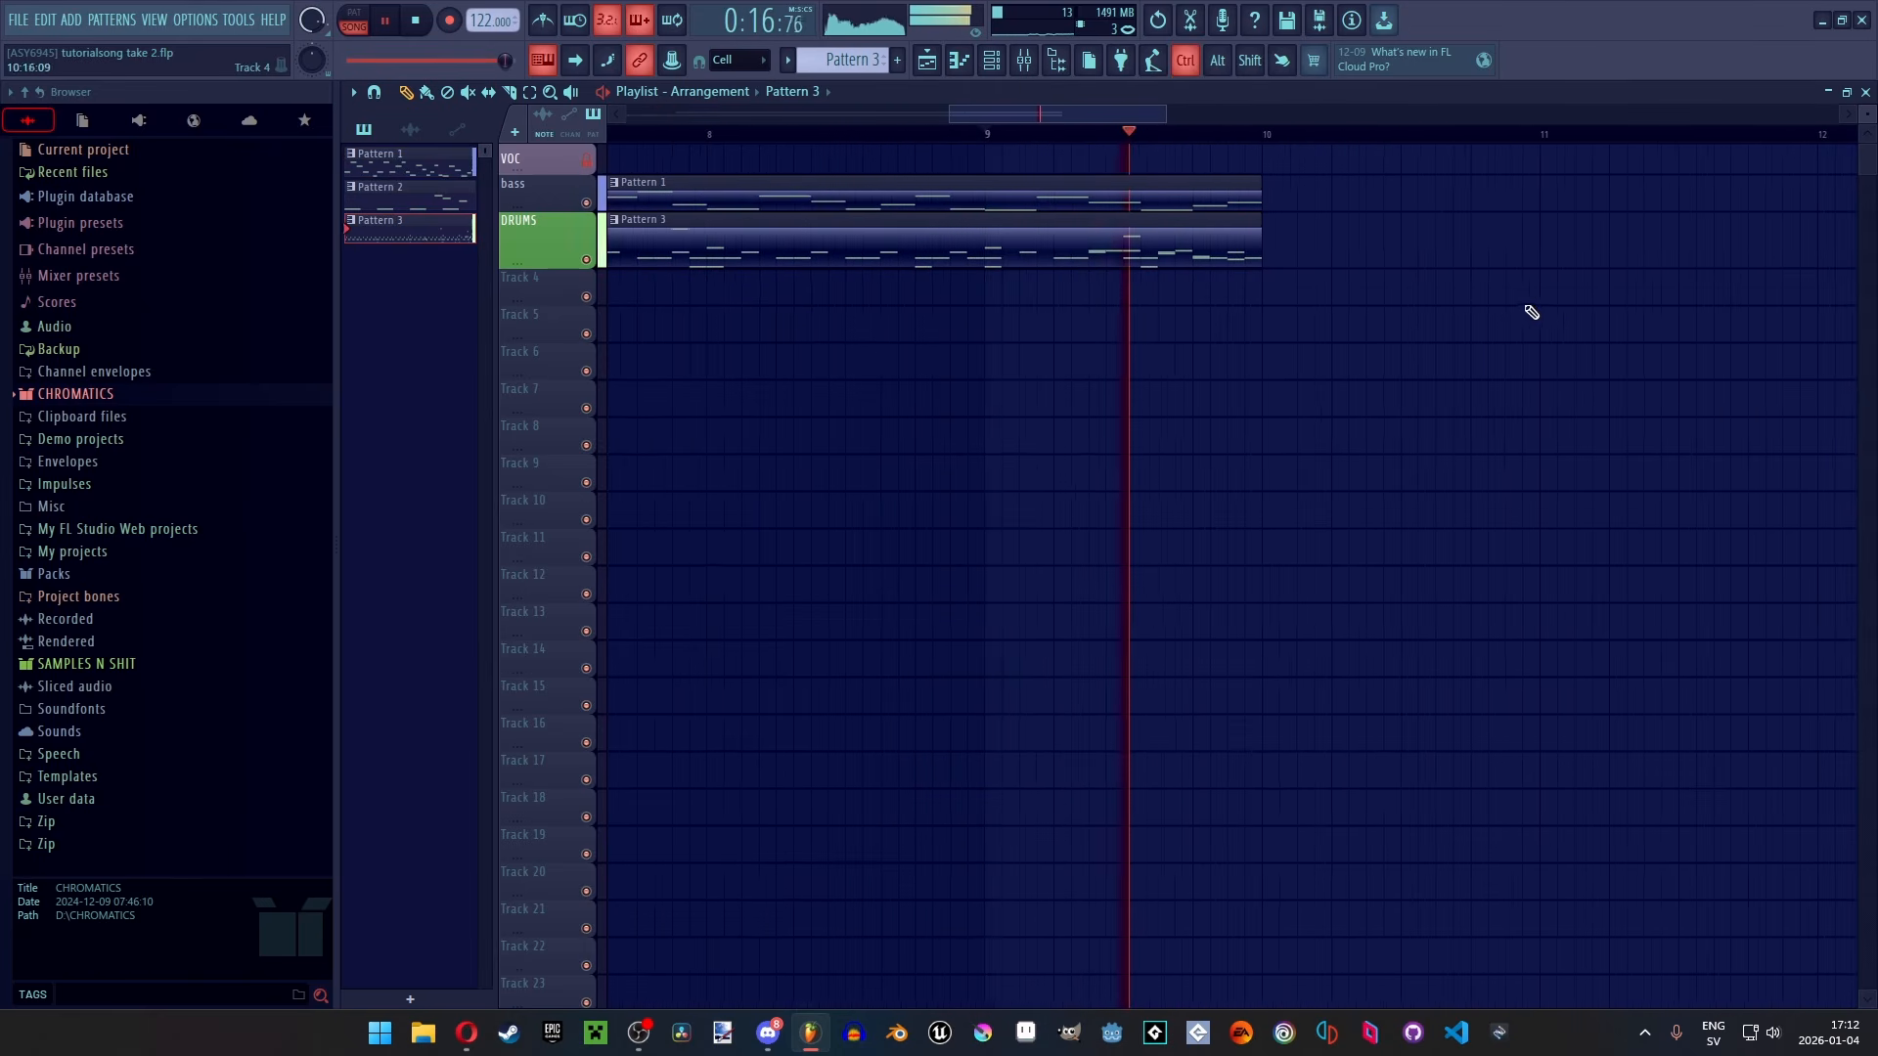
Stop playback and examine the drum notes of Pattern 3 in the piano roll, including the closing fill
{"action": "key", "text": "space"}
{"action": "left_click", "coordinate": [1116, 237]}
{"action": "double_click", "coordinate": [1091, 256]}
{"action": "scroll", "coordinate": [1387, 391], "scroll_direction": "left", "scroll_amount": 3}
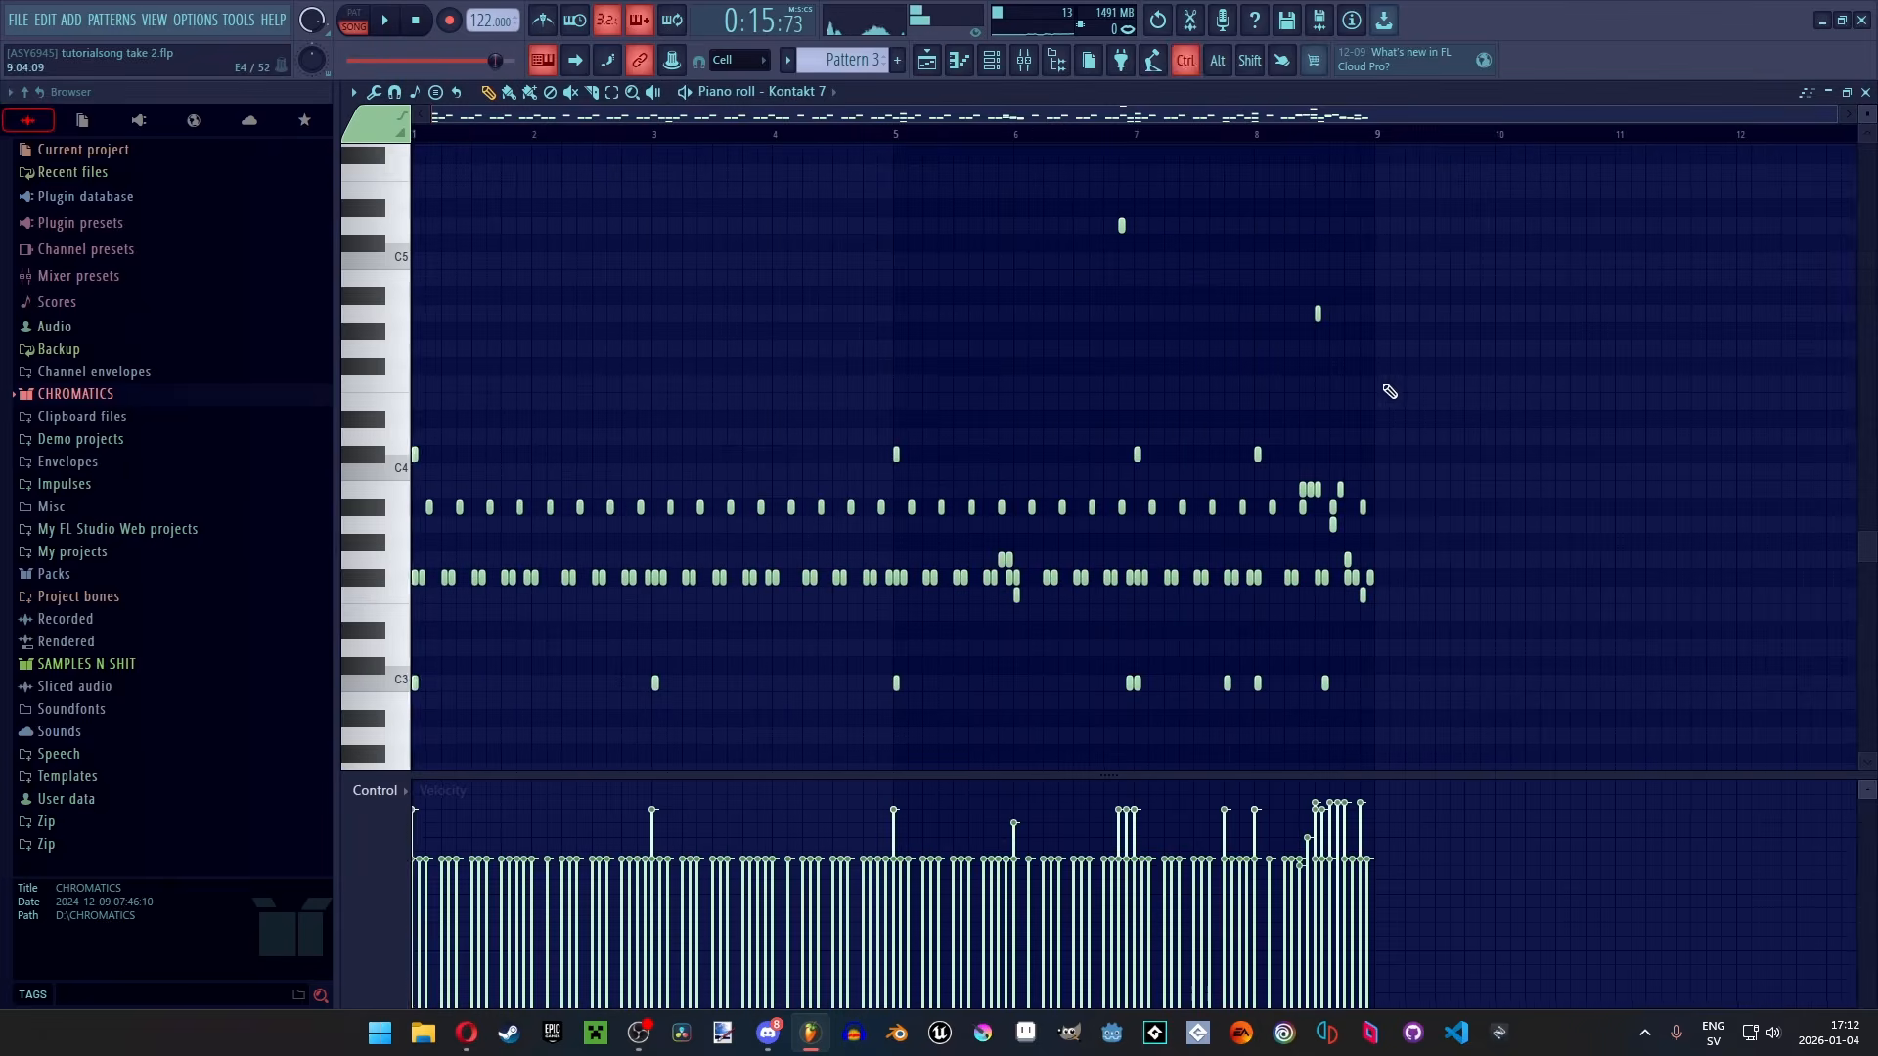
{"action": "left_click", "coordinate": [929, 62]}
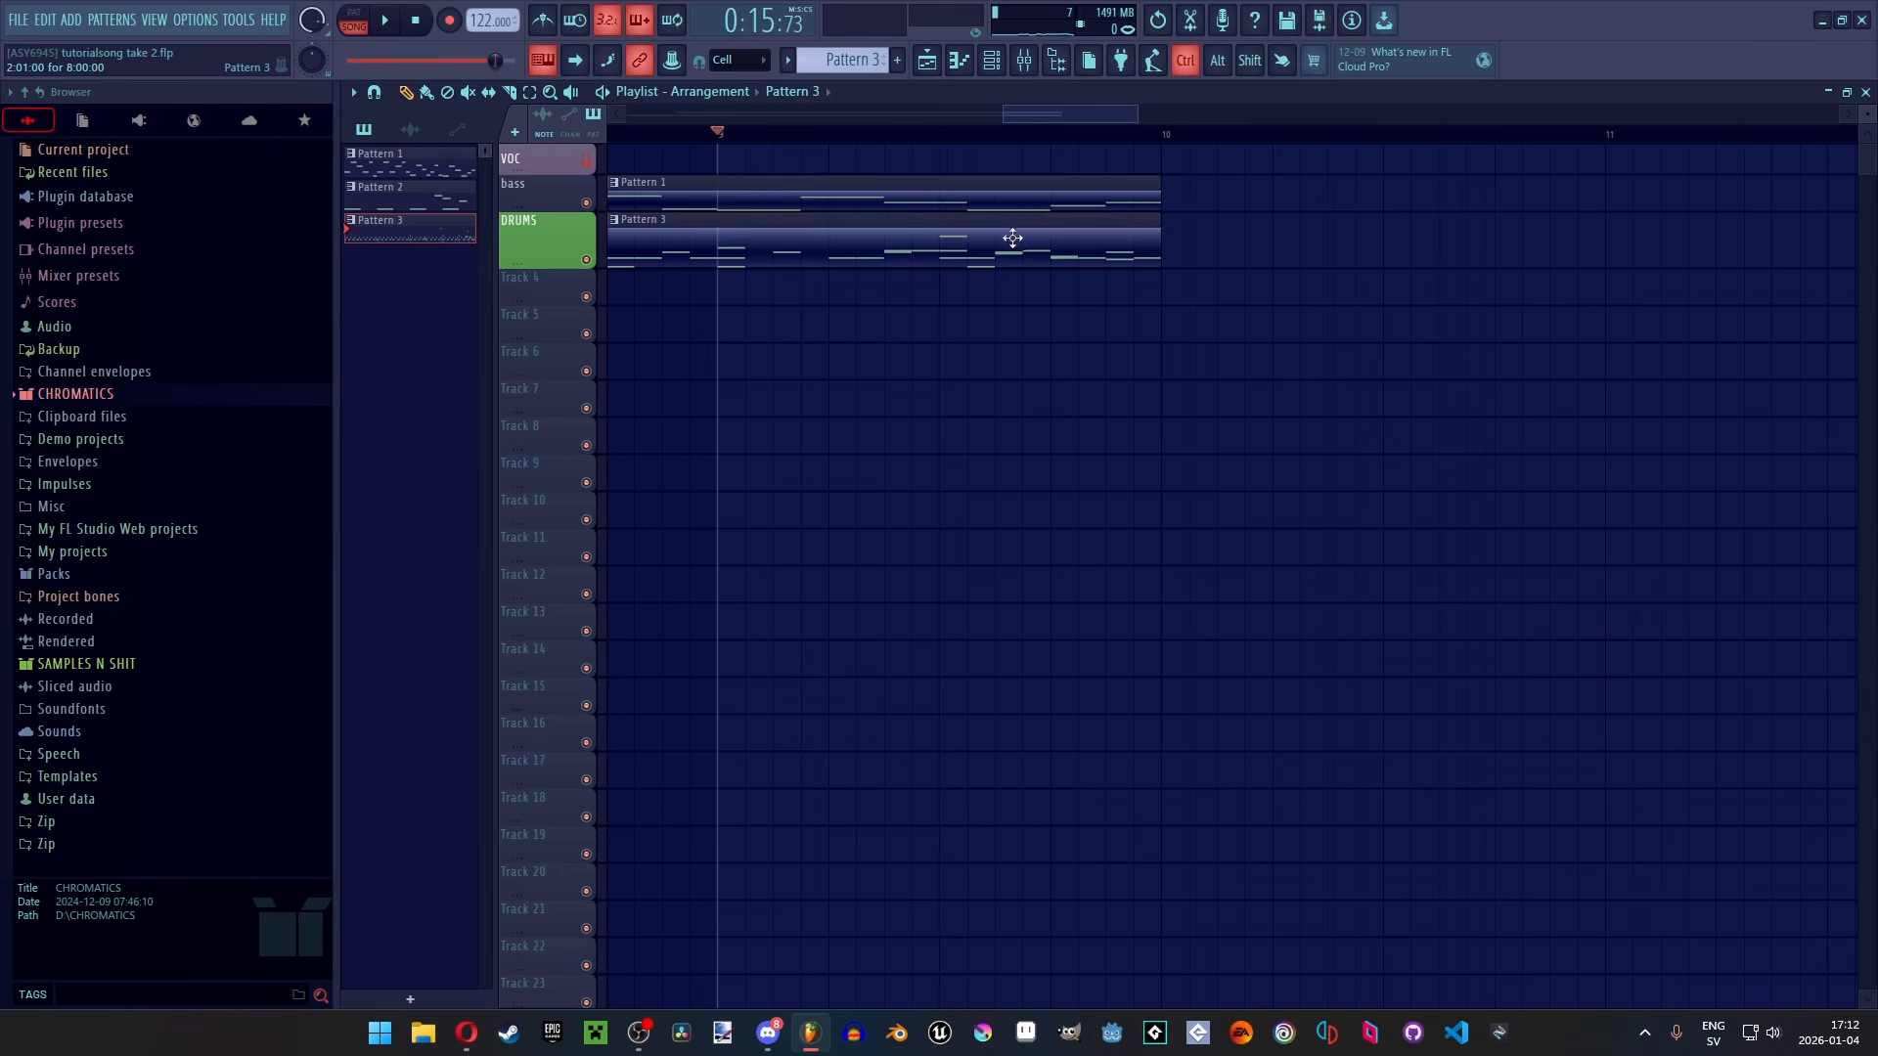
{"action": "scroll", "coordinate": [979, 235], "scroll_direction": "down", "scroll_amount": 4}
{"action": "scroll", "coordinate": [851, 243], "scroll_direction": "up", "scroll_amount": 2}
{"action": "double_click", "coordinate": [813, 252]}
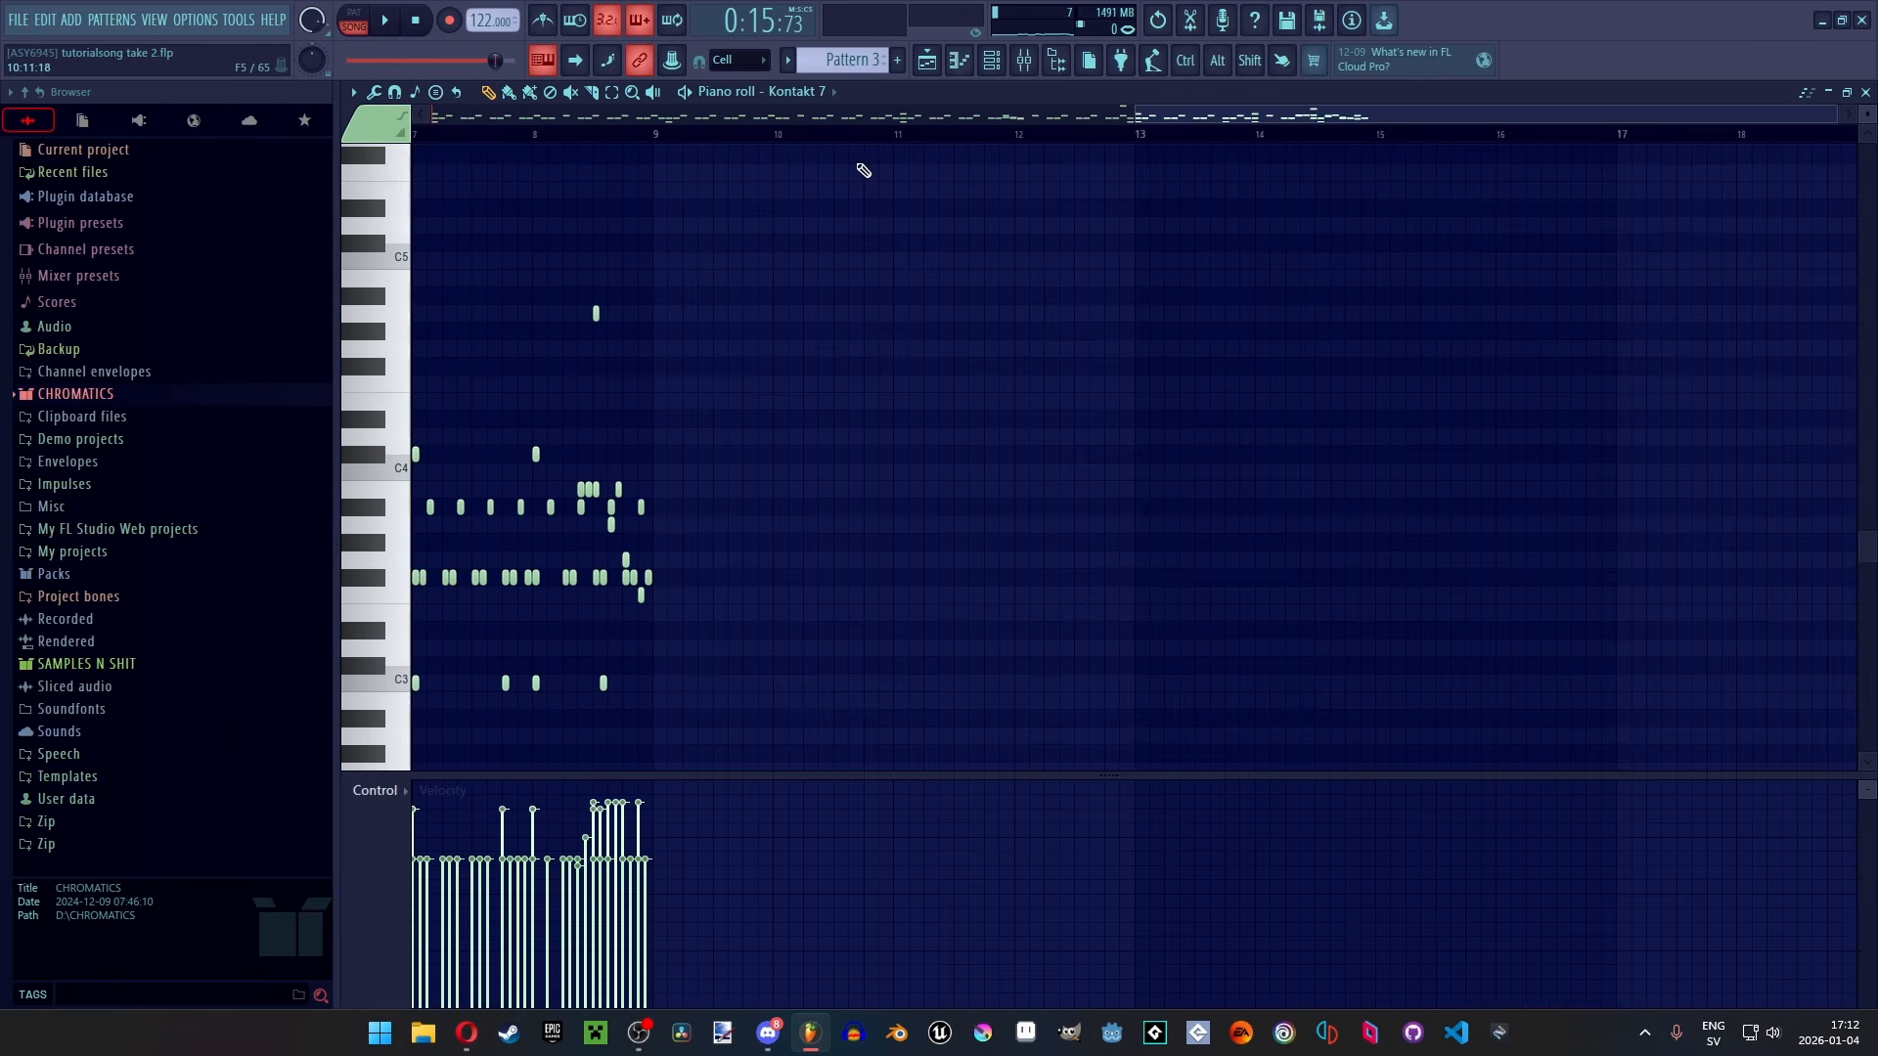
{"action": "left_click", "coordinate": [934, 58]}
Play the bass and drum clips from bar 6, then replay the passage starting shortly after bar 7
{"action": "left_click", "coordinate": [738, 142]}
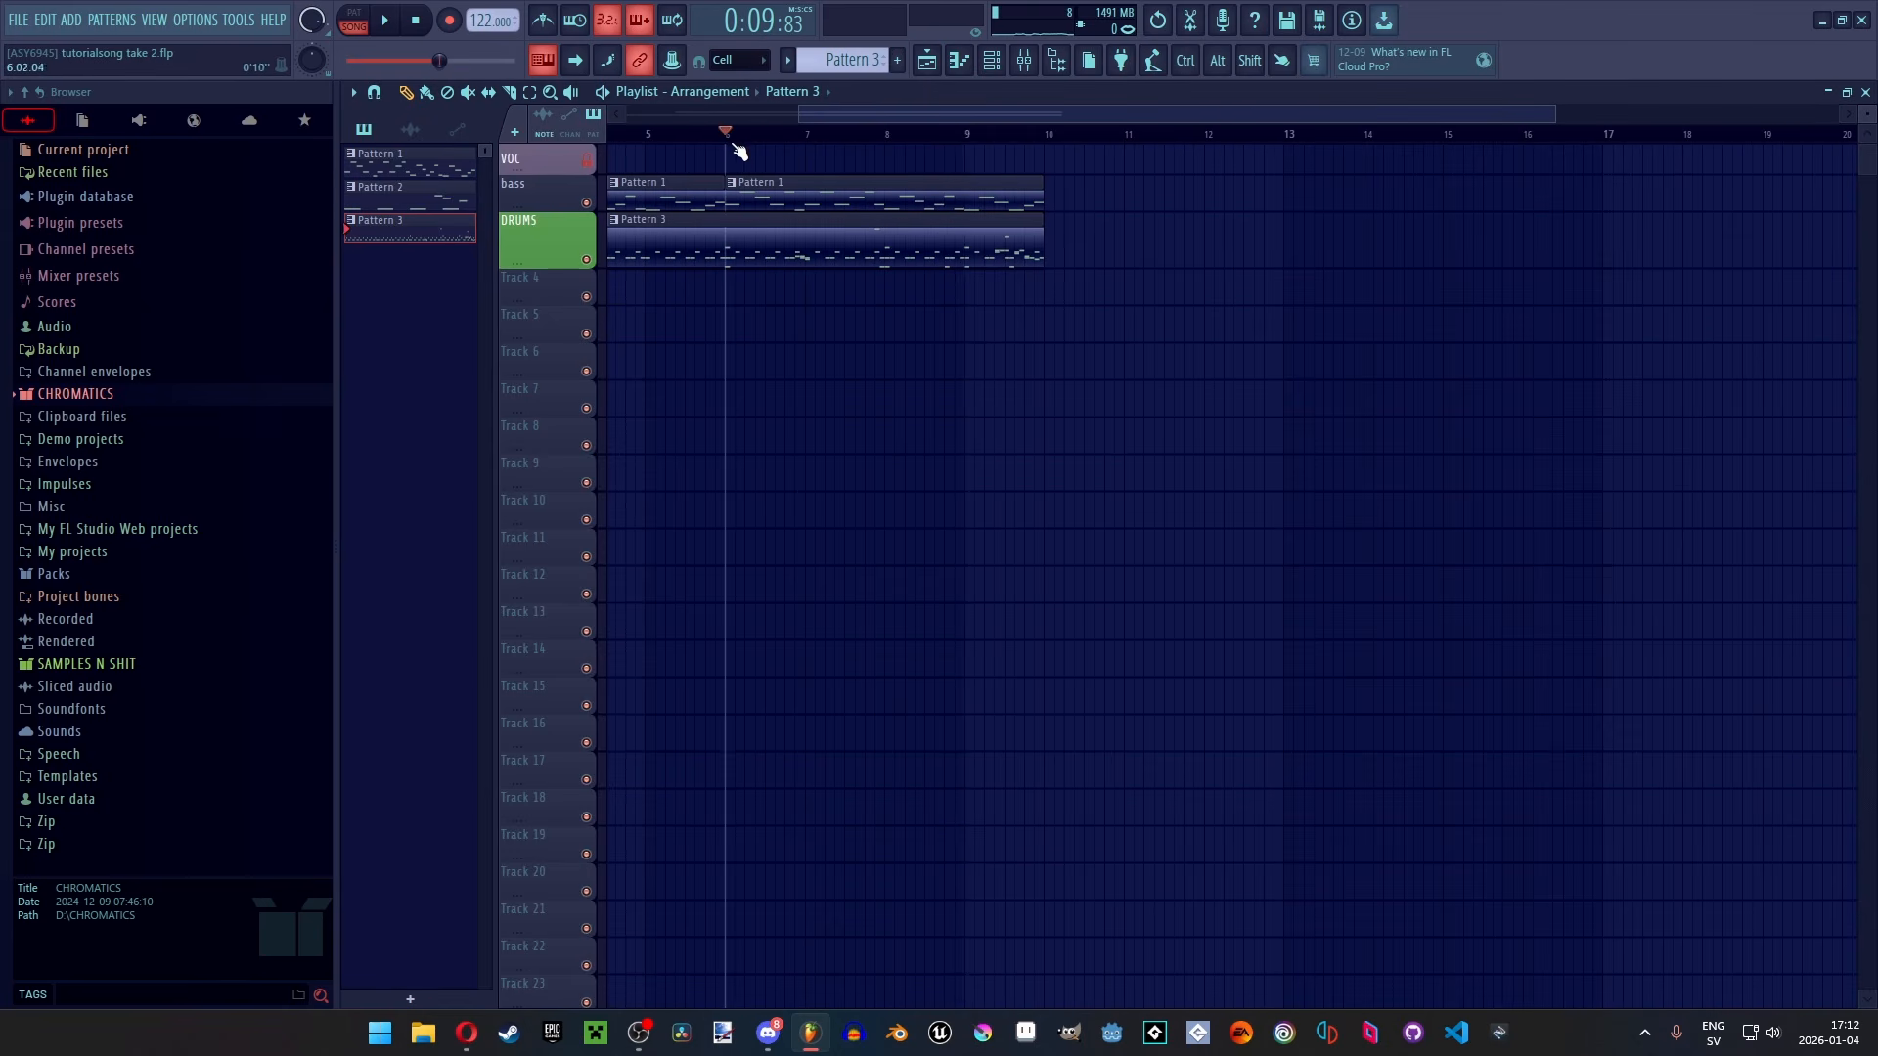
{"action": "scroll", "coordinate": [752, 186], "scroll_direction": "up", "scroll_amount": 2}
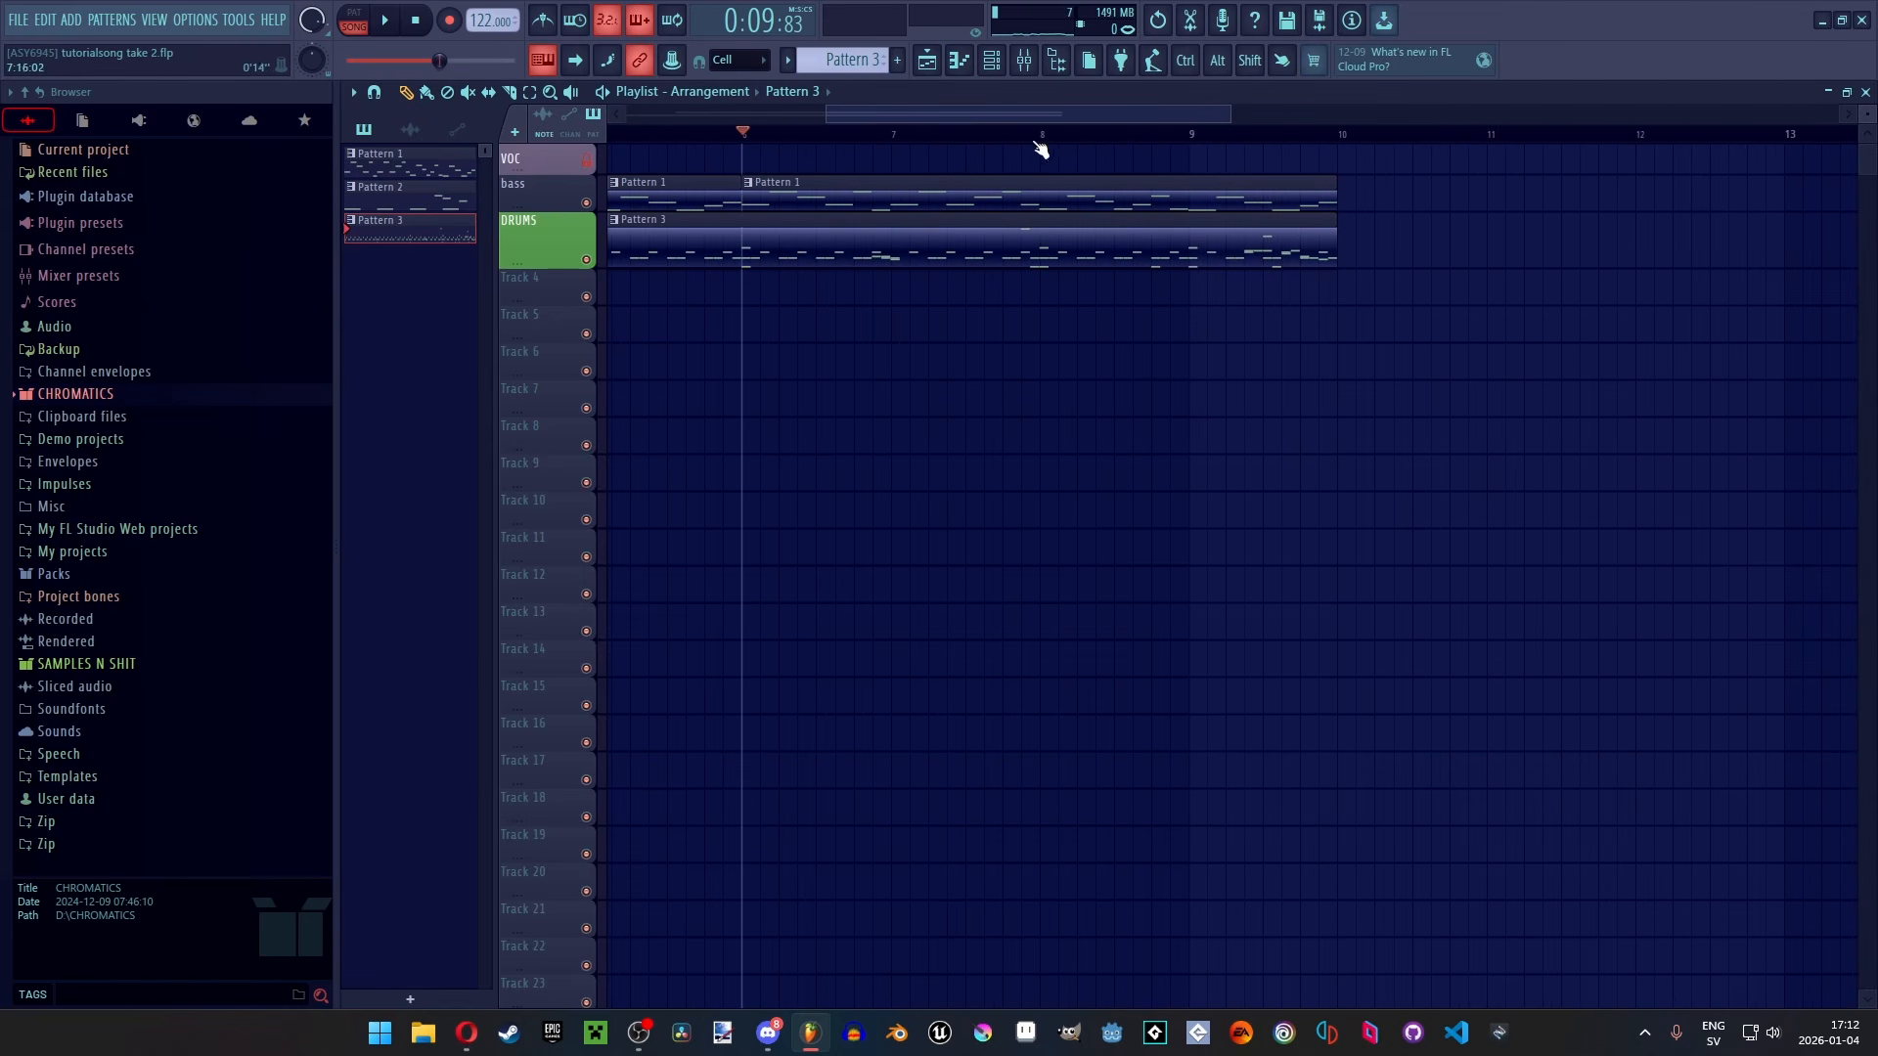
{"action": "key", "text": "space"}
{"action": "scroll", "coordinate": [1035, 200], "scroll_direction": "up", "scroll_amount": 2}
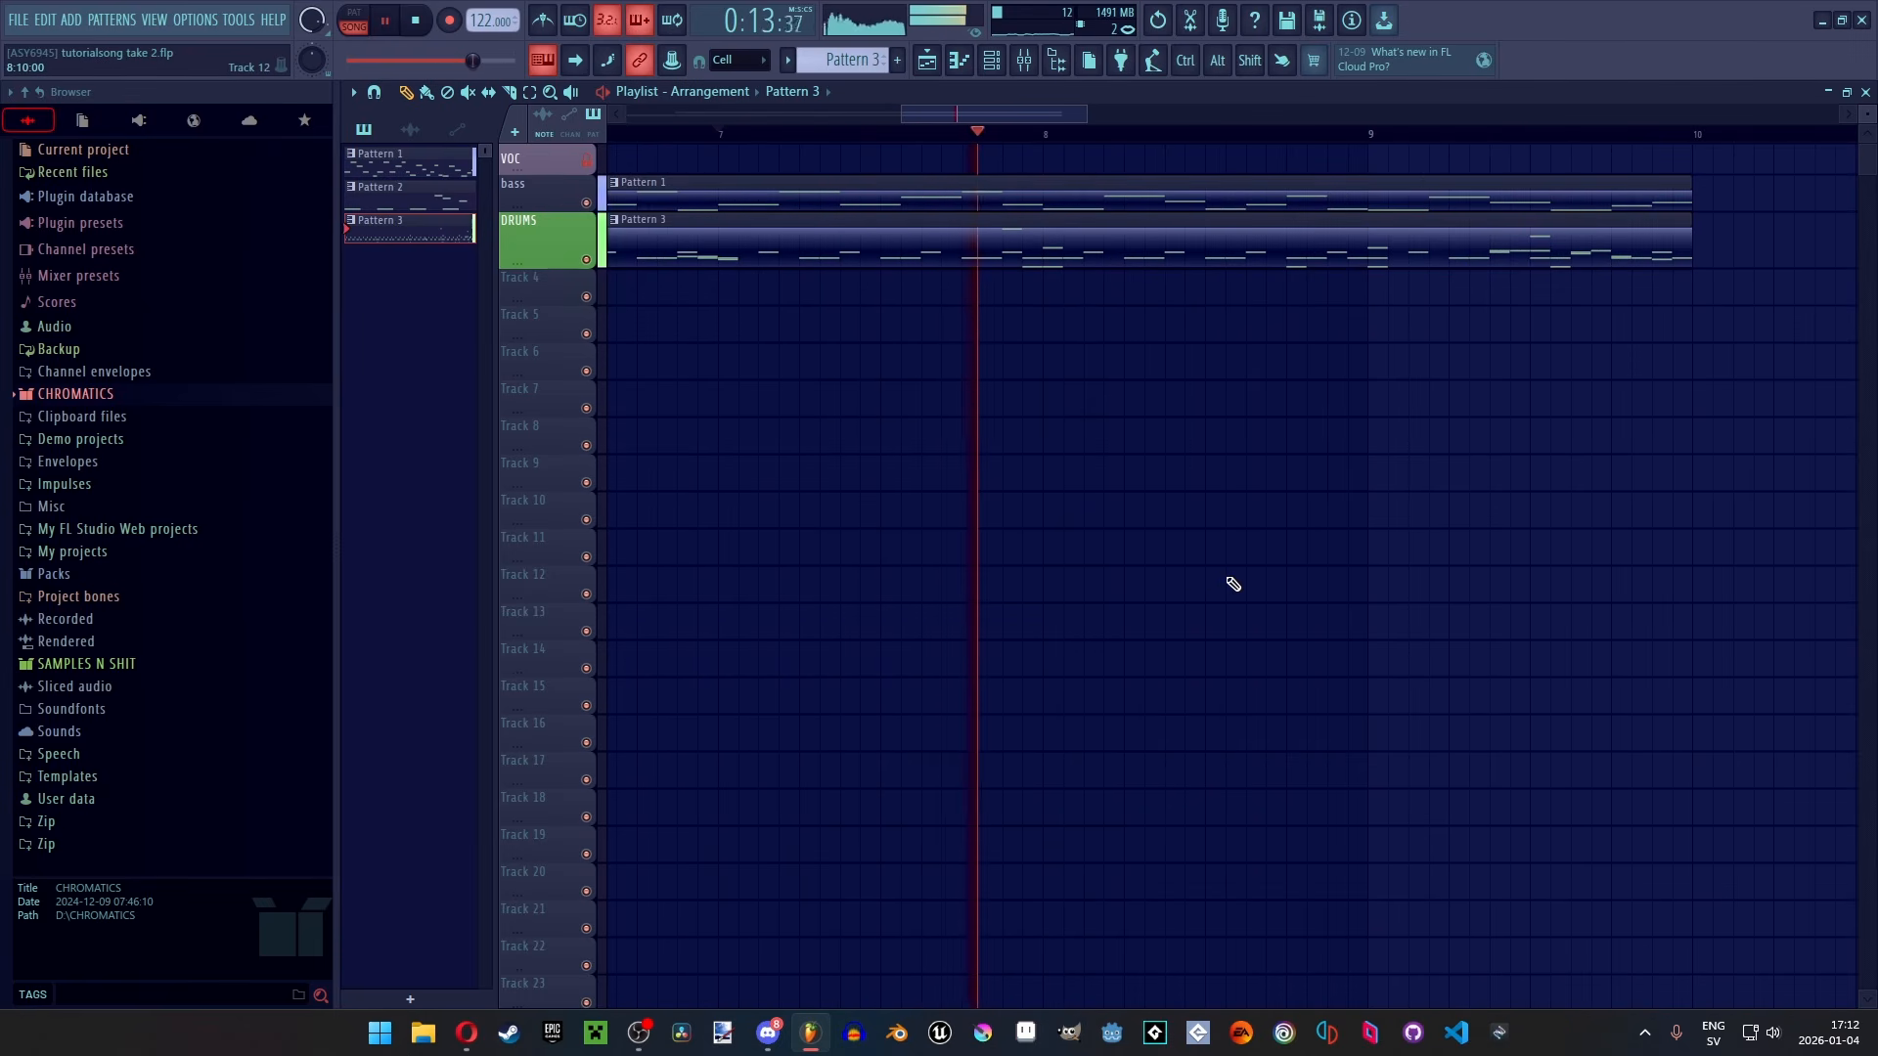
{"action": "key", "text": "space"}
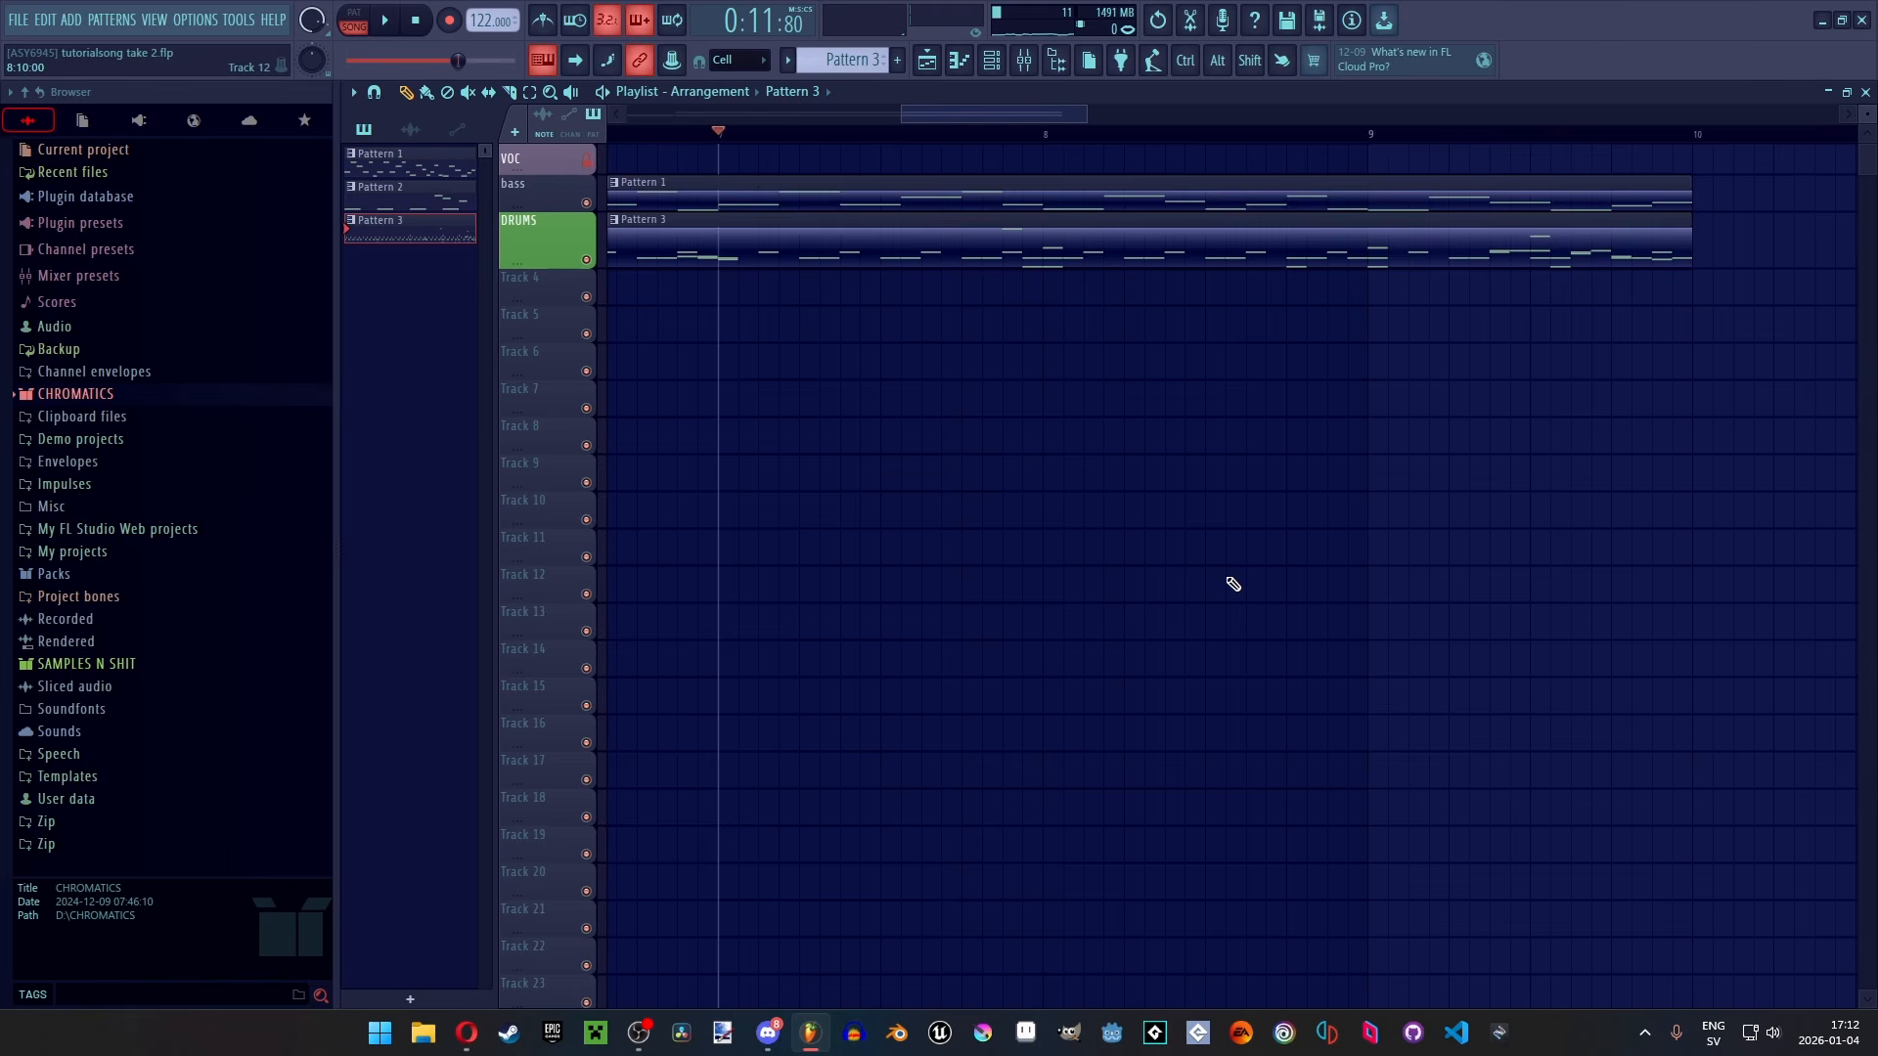
{"action": "key", "text": "space"}
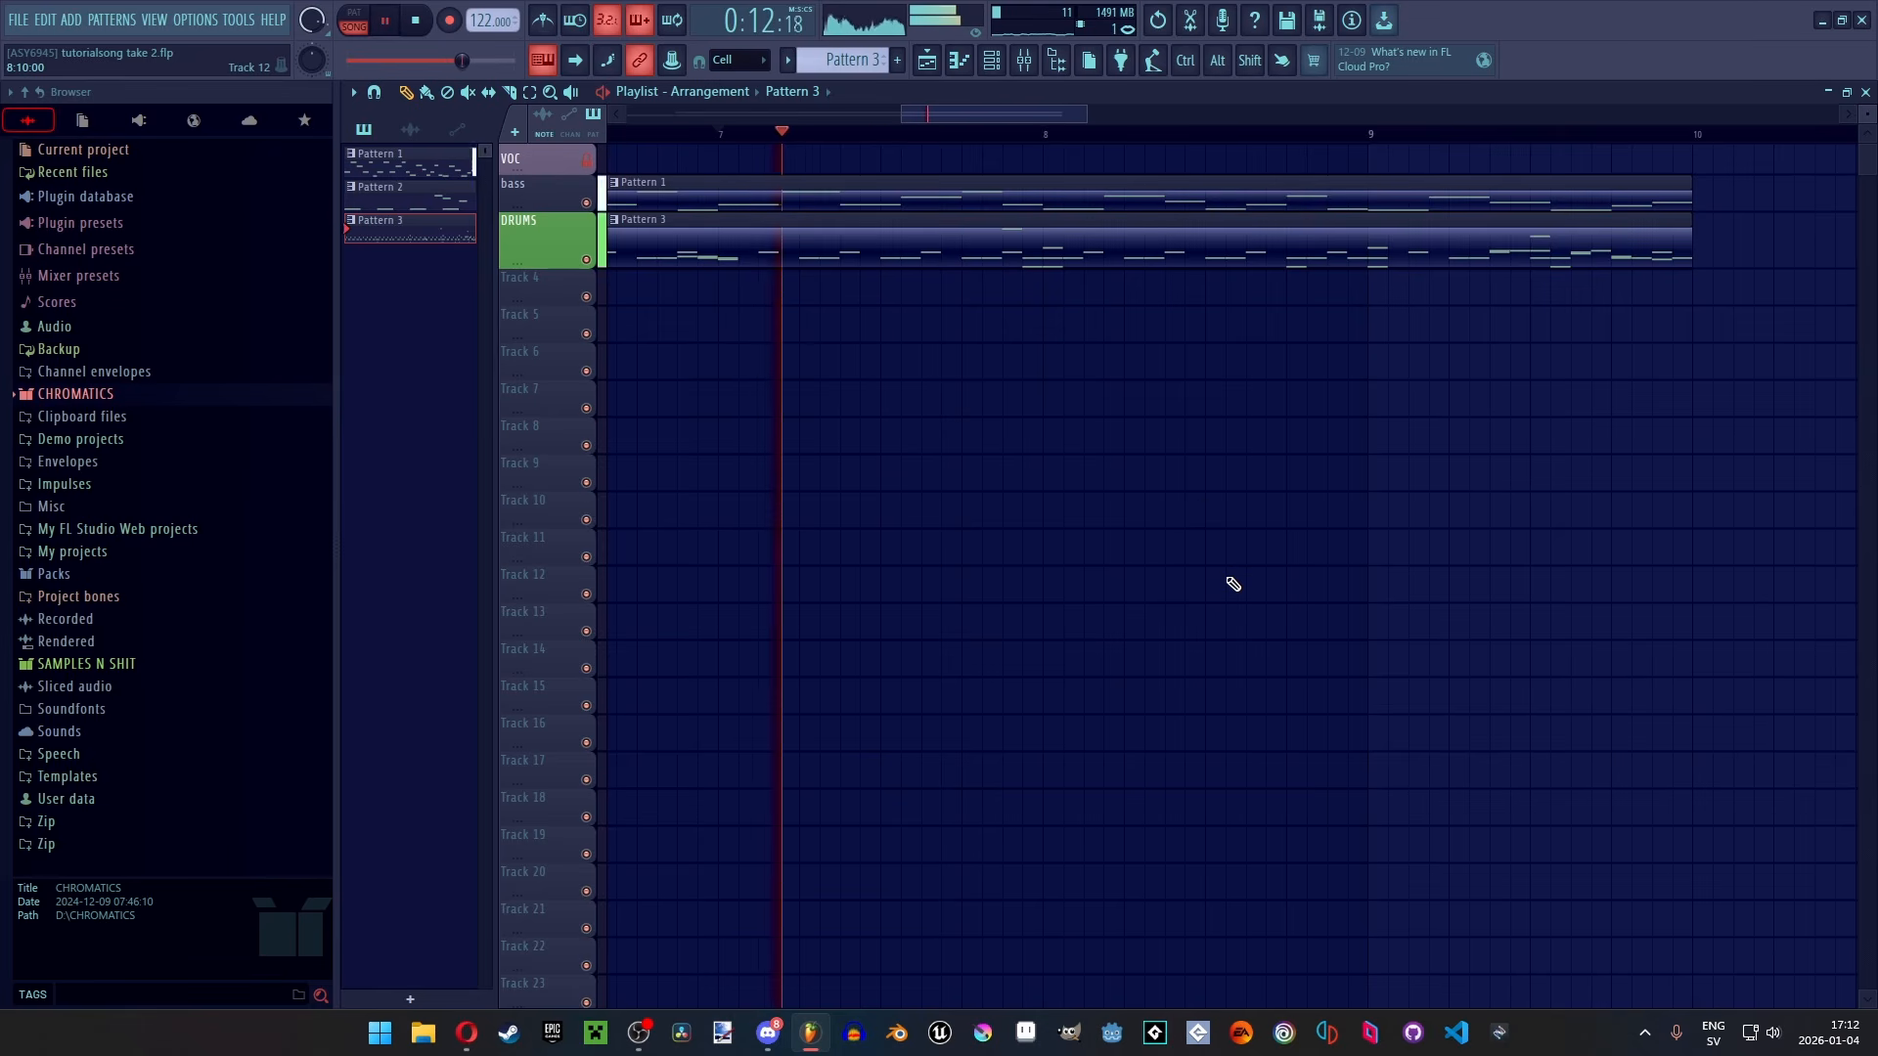
{"action": "key", "text": "space"}
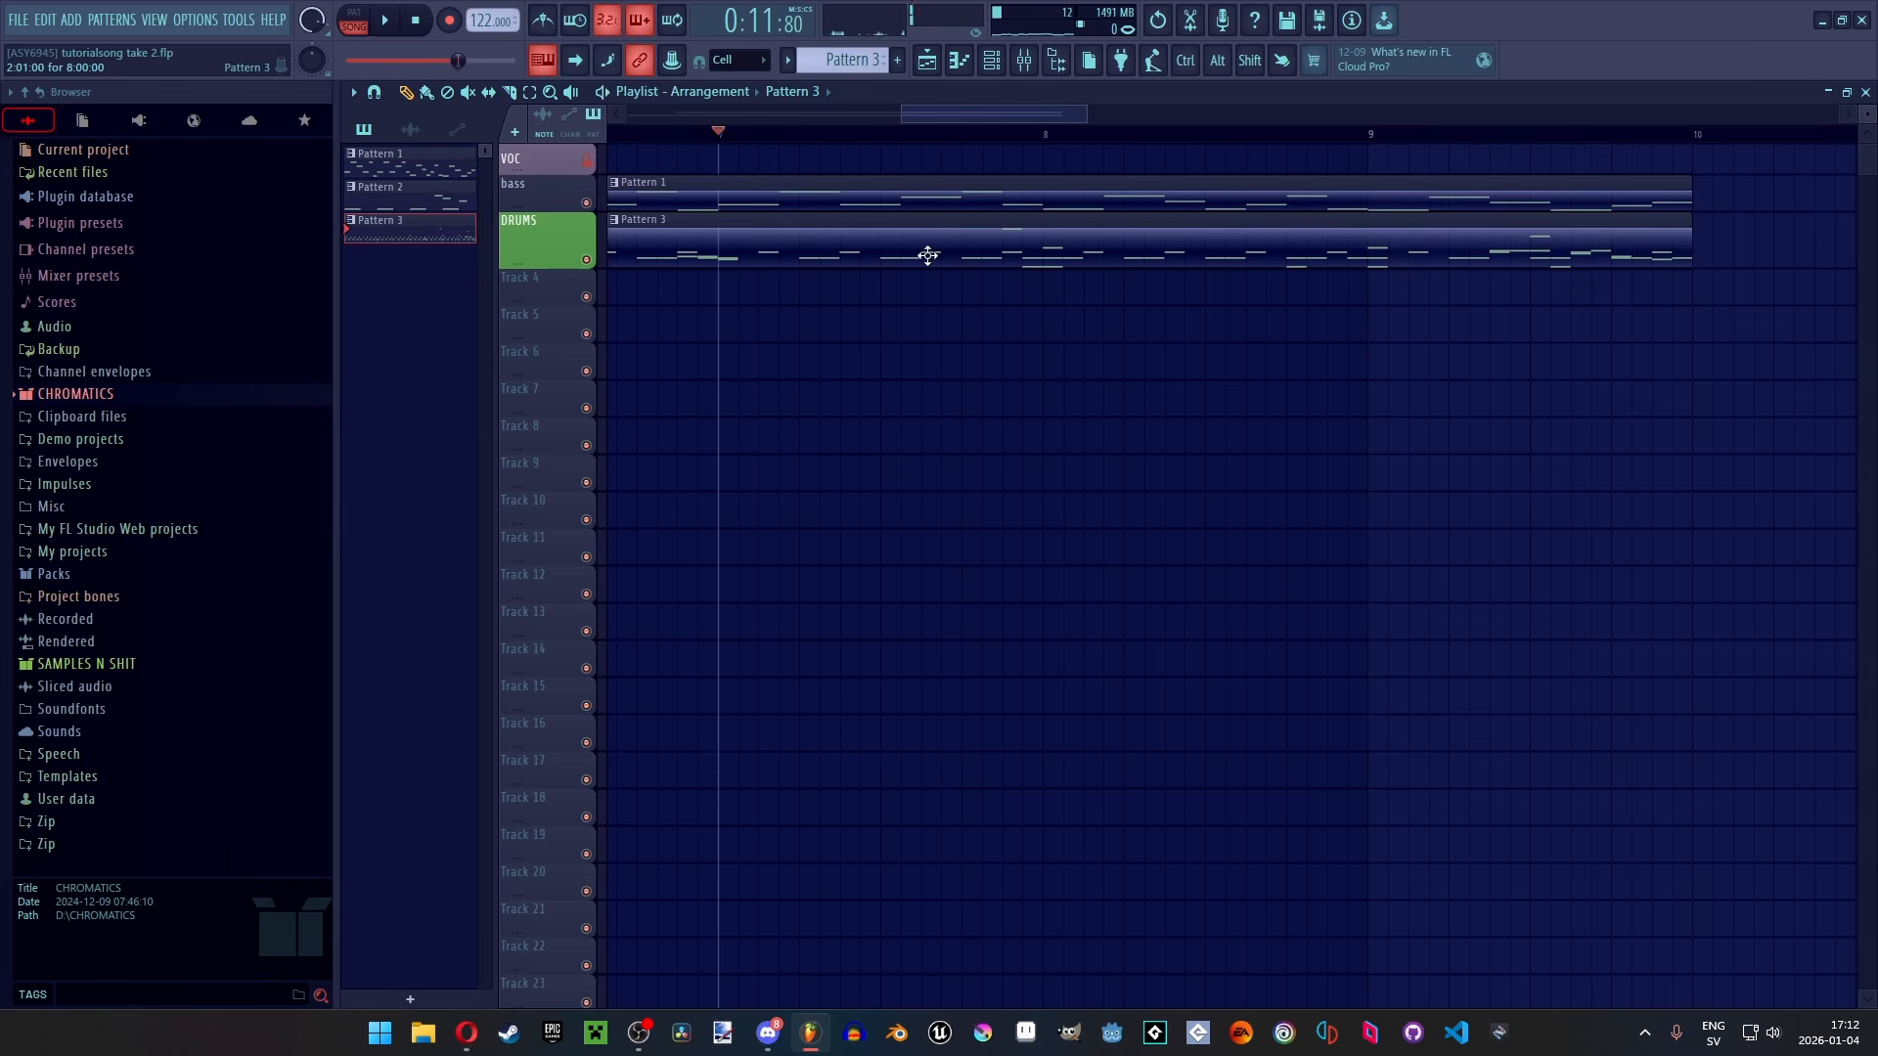
Shift the D5 note just before bar 7 of Pattern 3 off the grid to 6:14:09 and play it in the arrangement
{"action": "double_click", "coordinate": [926, 255]}
{"action": "scroll", "coordinate": [930, 284], "scroll_direction": "down", "scroll_amount": 5}
{"action": "scroll", "coordinate": [1013, 261], "scroll_direction": "up", "scroll_amount": 3}
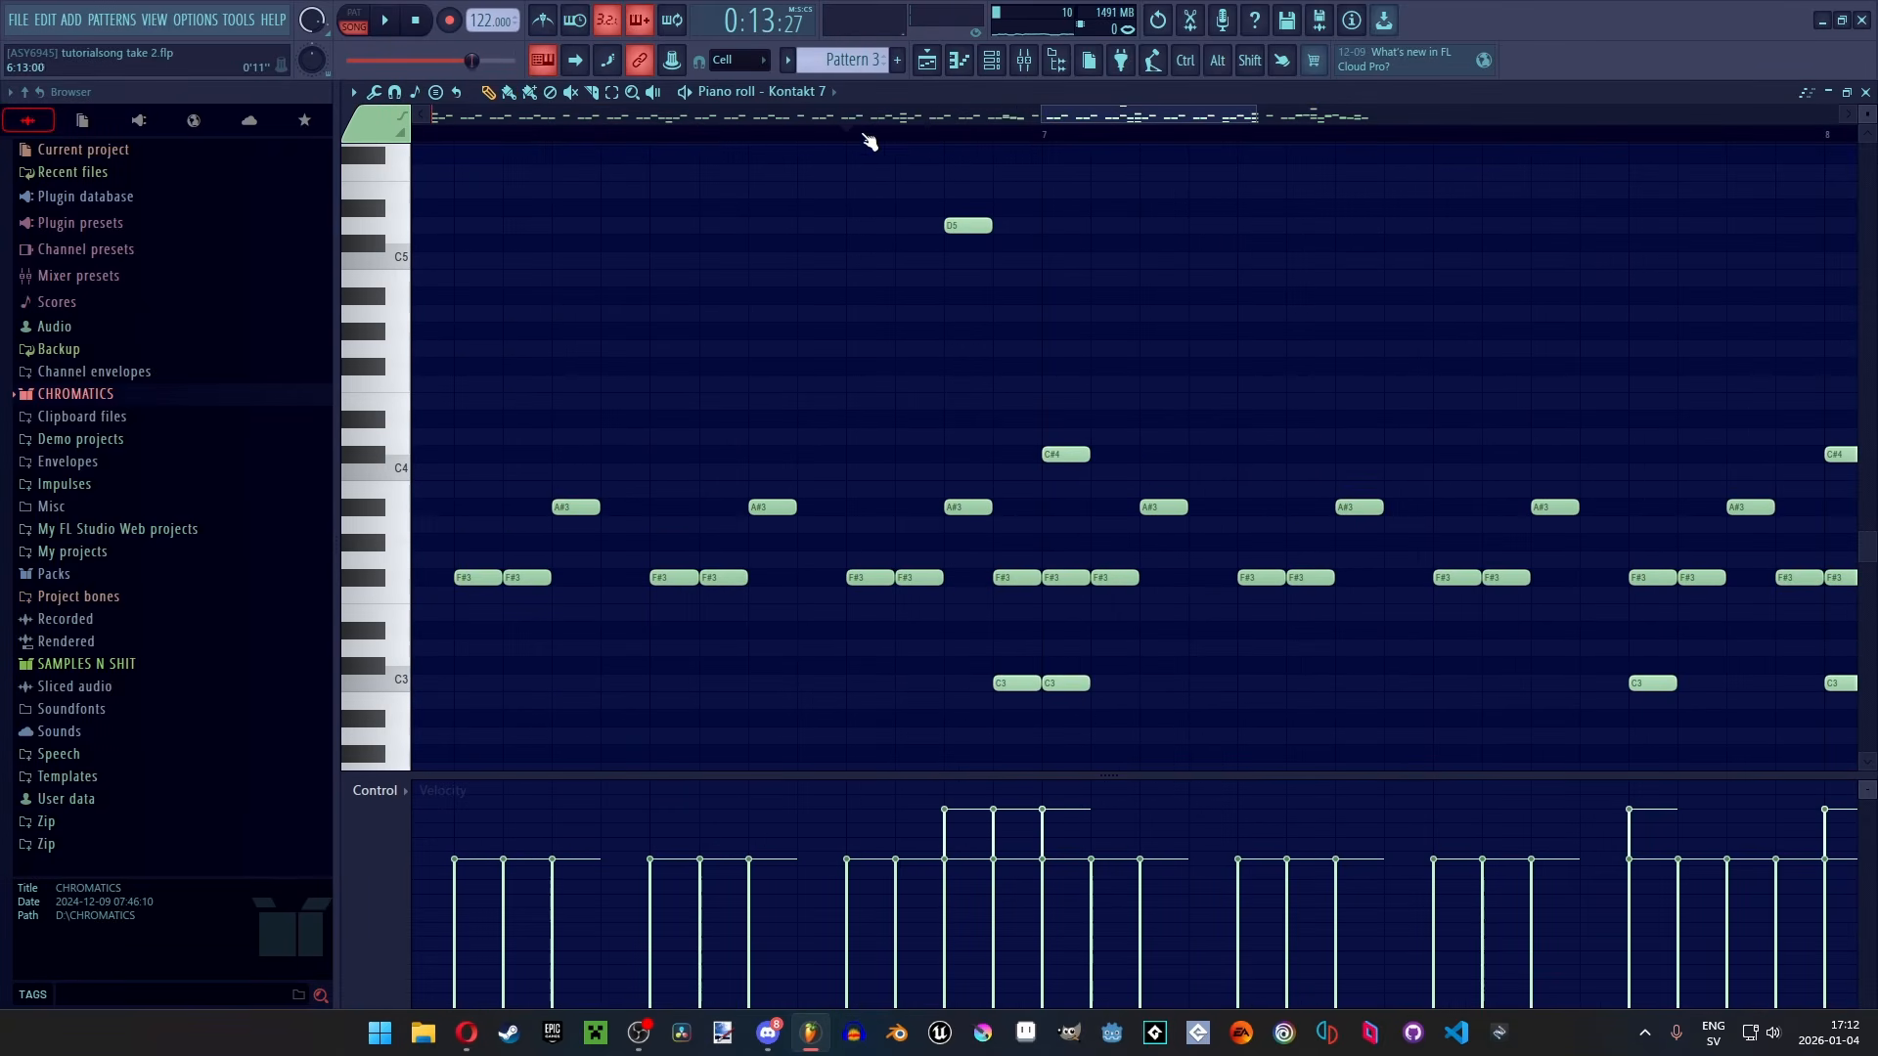
{"action": "scroll", "coordinate": [949, 243], "scroll_direction": "up", "scroll_amount": 3}
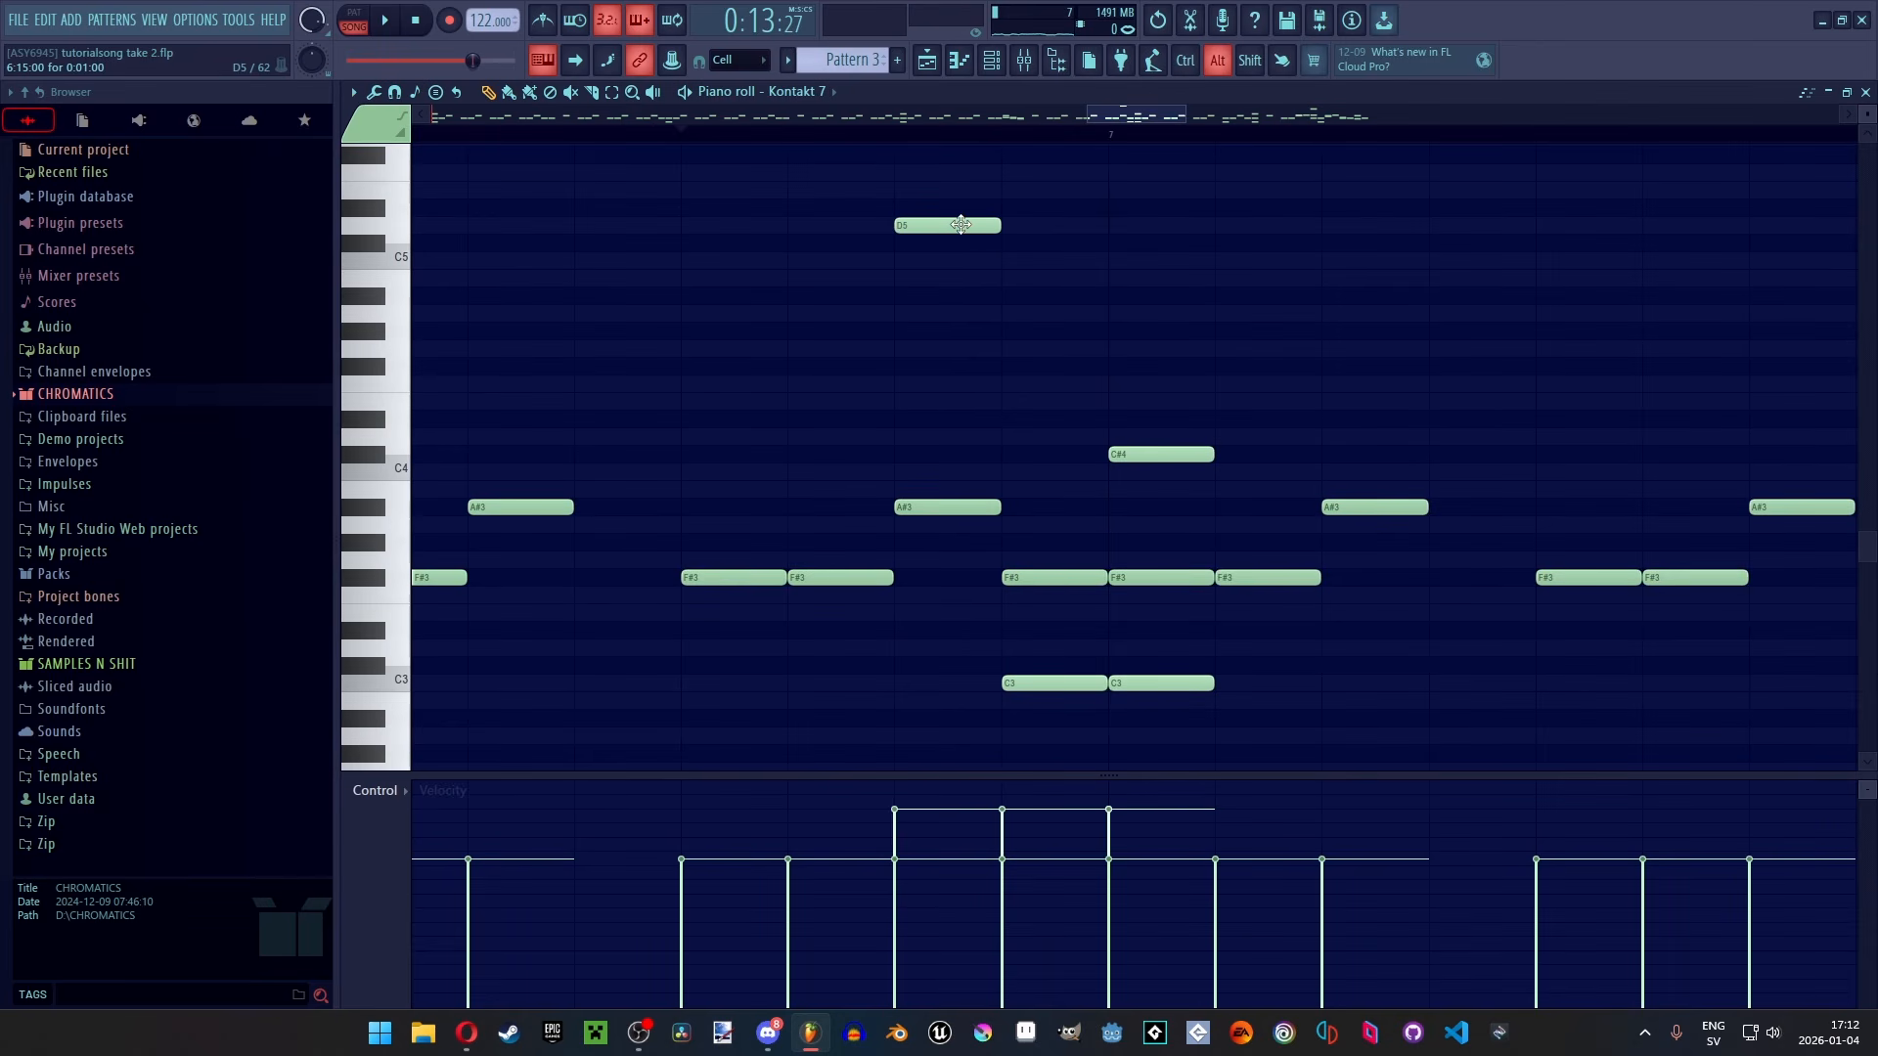
{"action": "left_click_drag", "start_coordinate": [919, 224], "coordinate": [850, 224]}
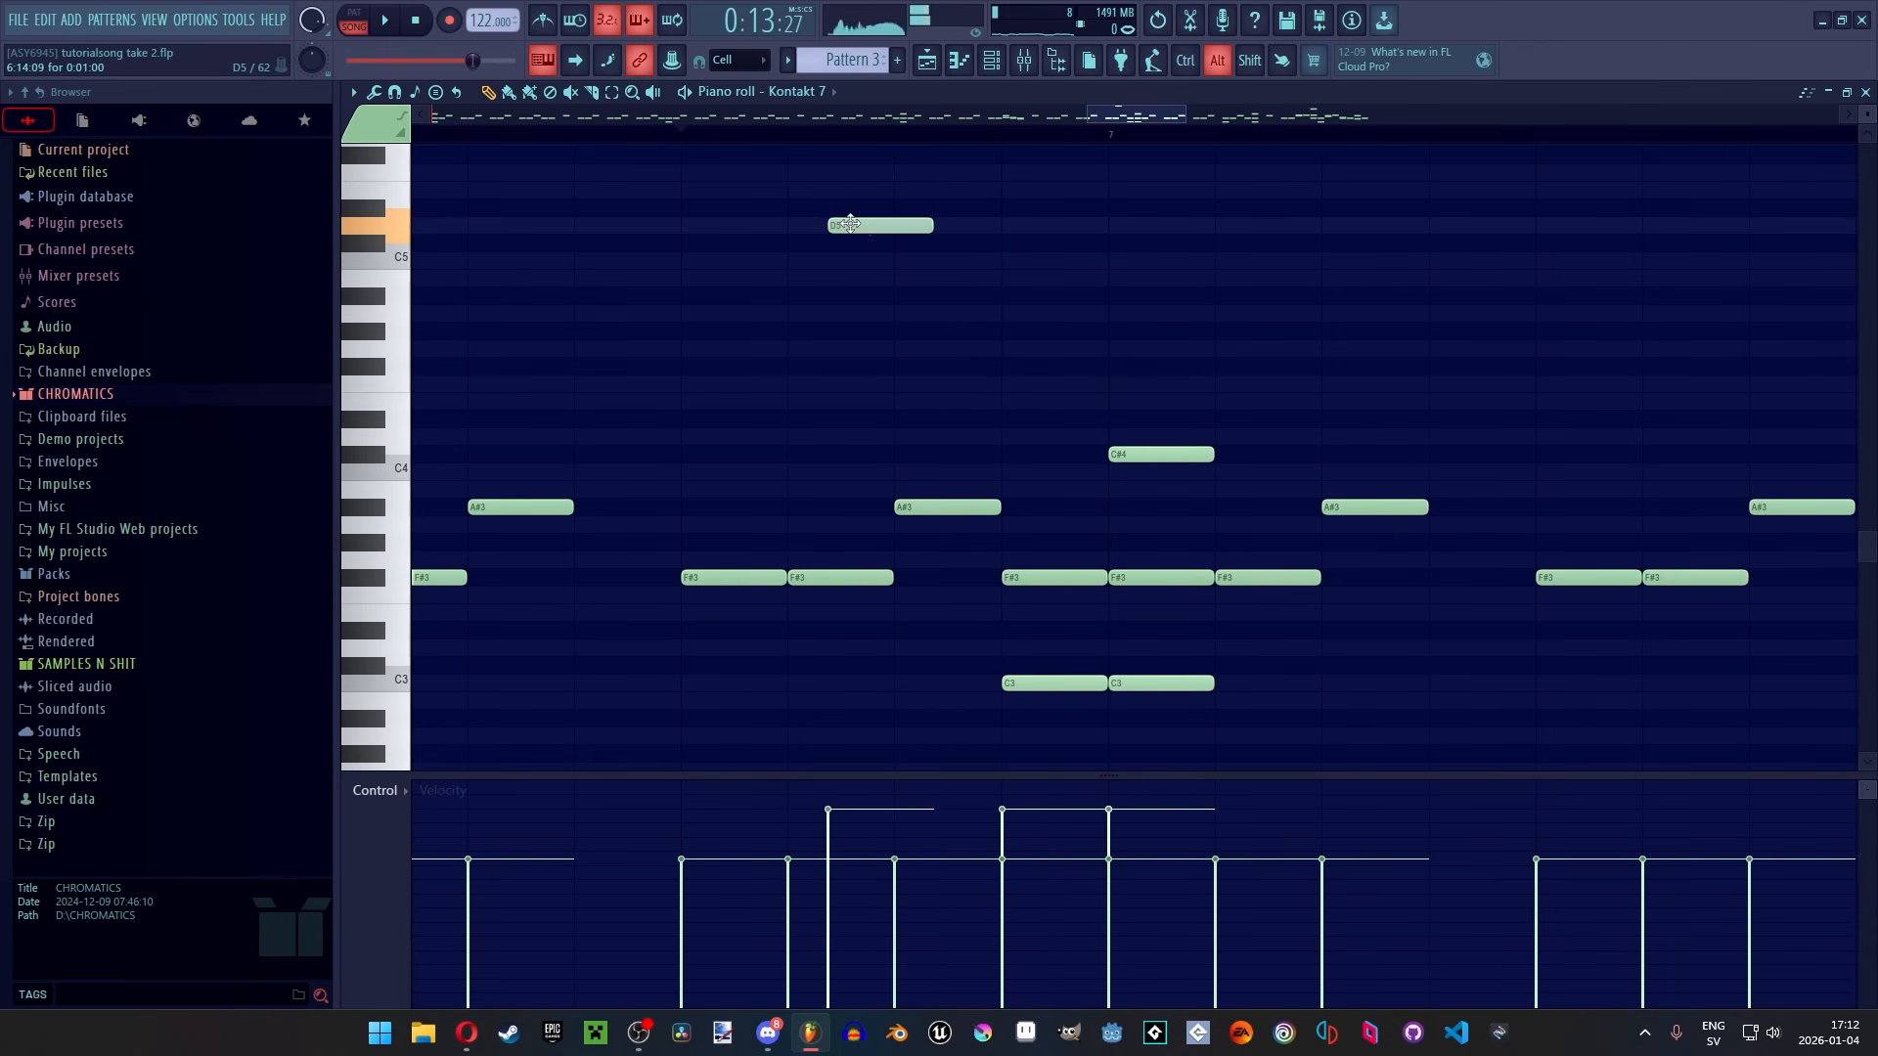
{"action": "left_click", "coordinate": [926, 60]}
{"action": "scroll", "coordinate": [926, 148], "scroll_direction": "down", "scroll_amount": 4}
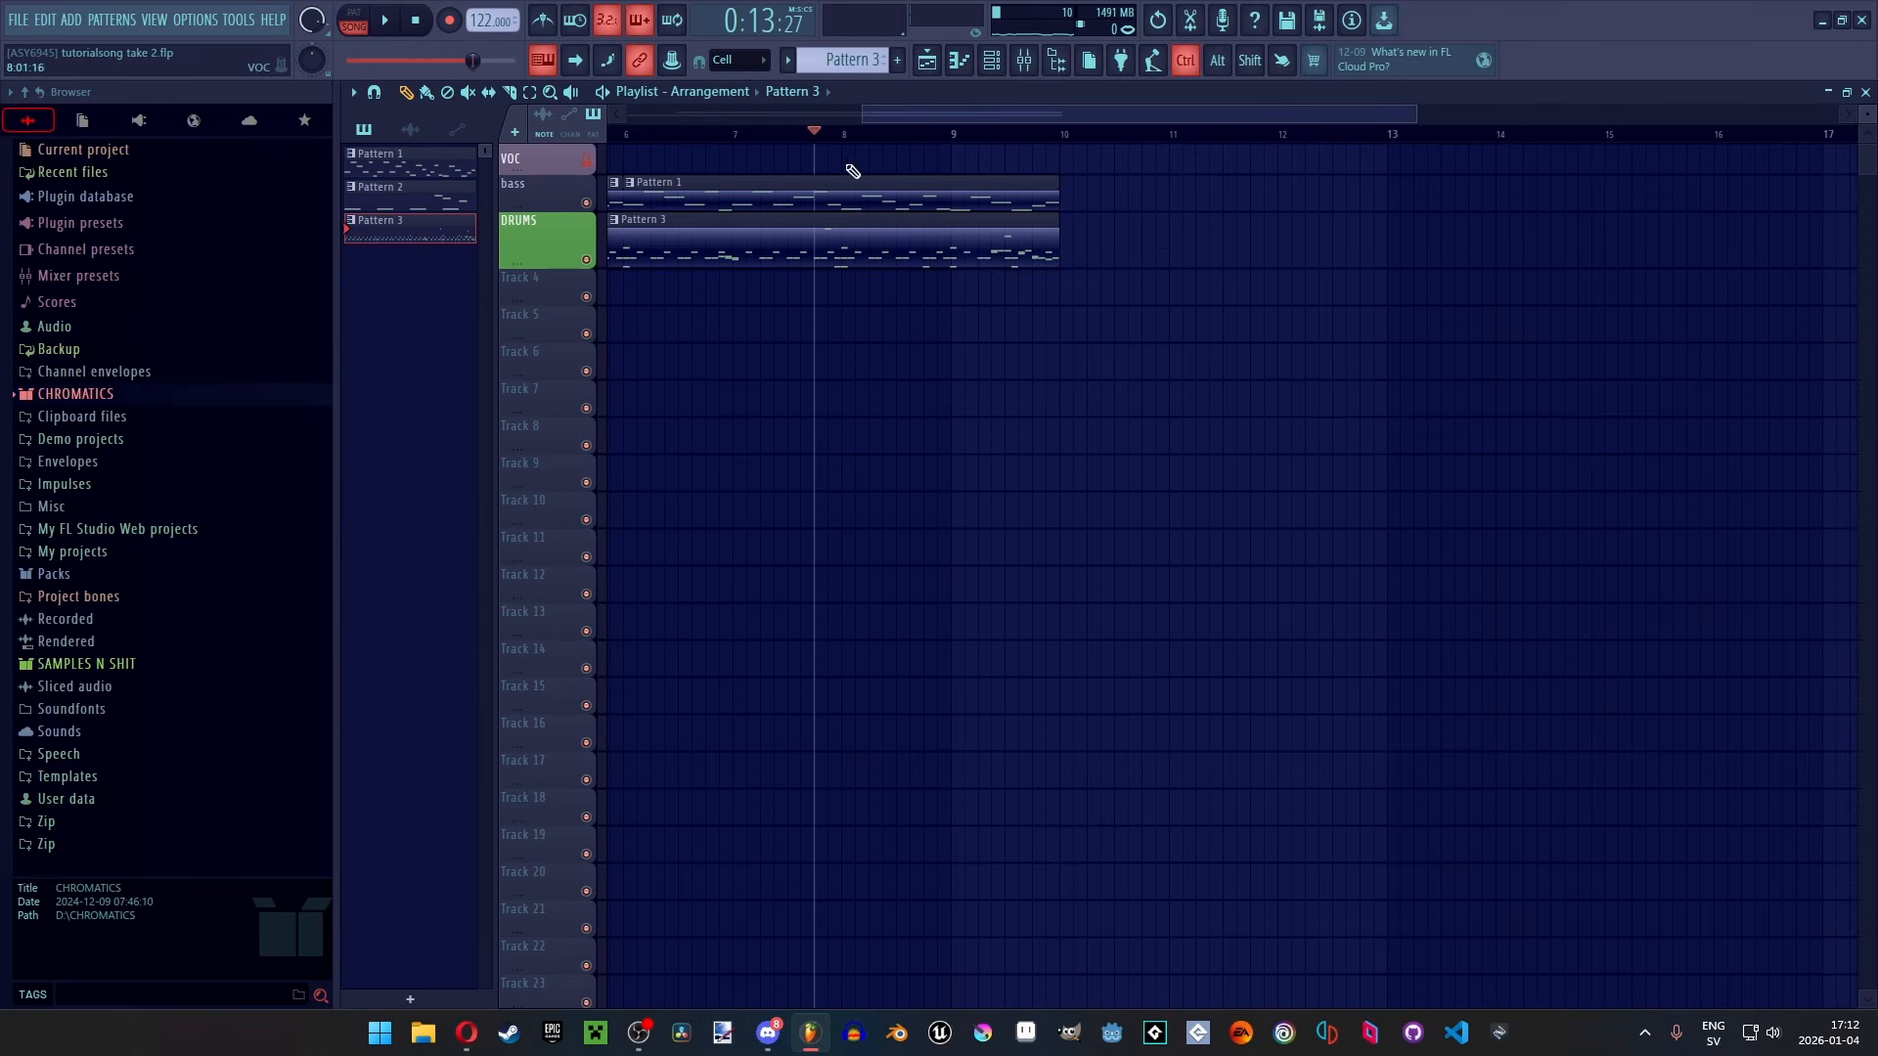
{"action": "key", "text": "space"}
{"action": "scroll", "coordinate": [704, 193], "scroll_direction": "up", "scroll_amount": 3}
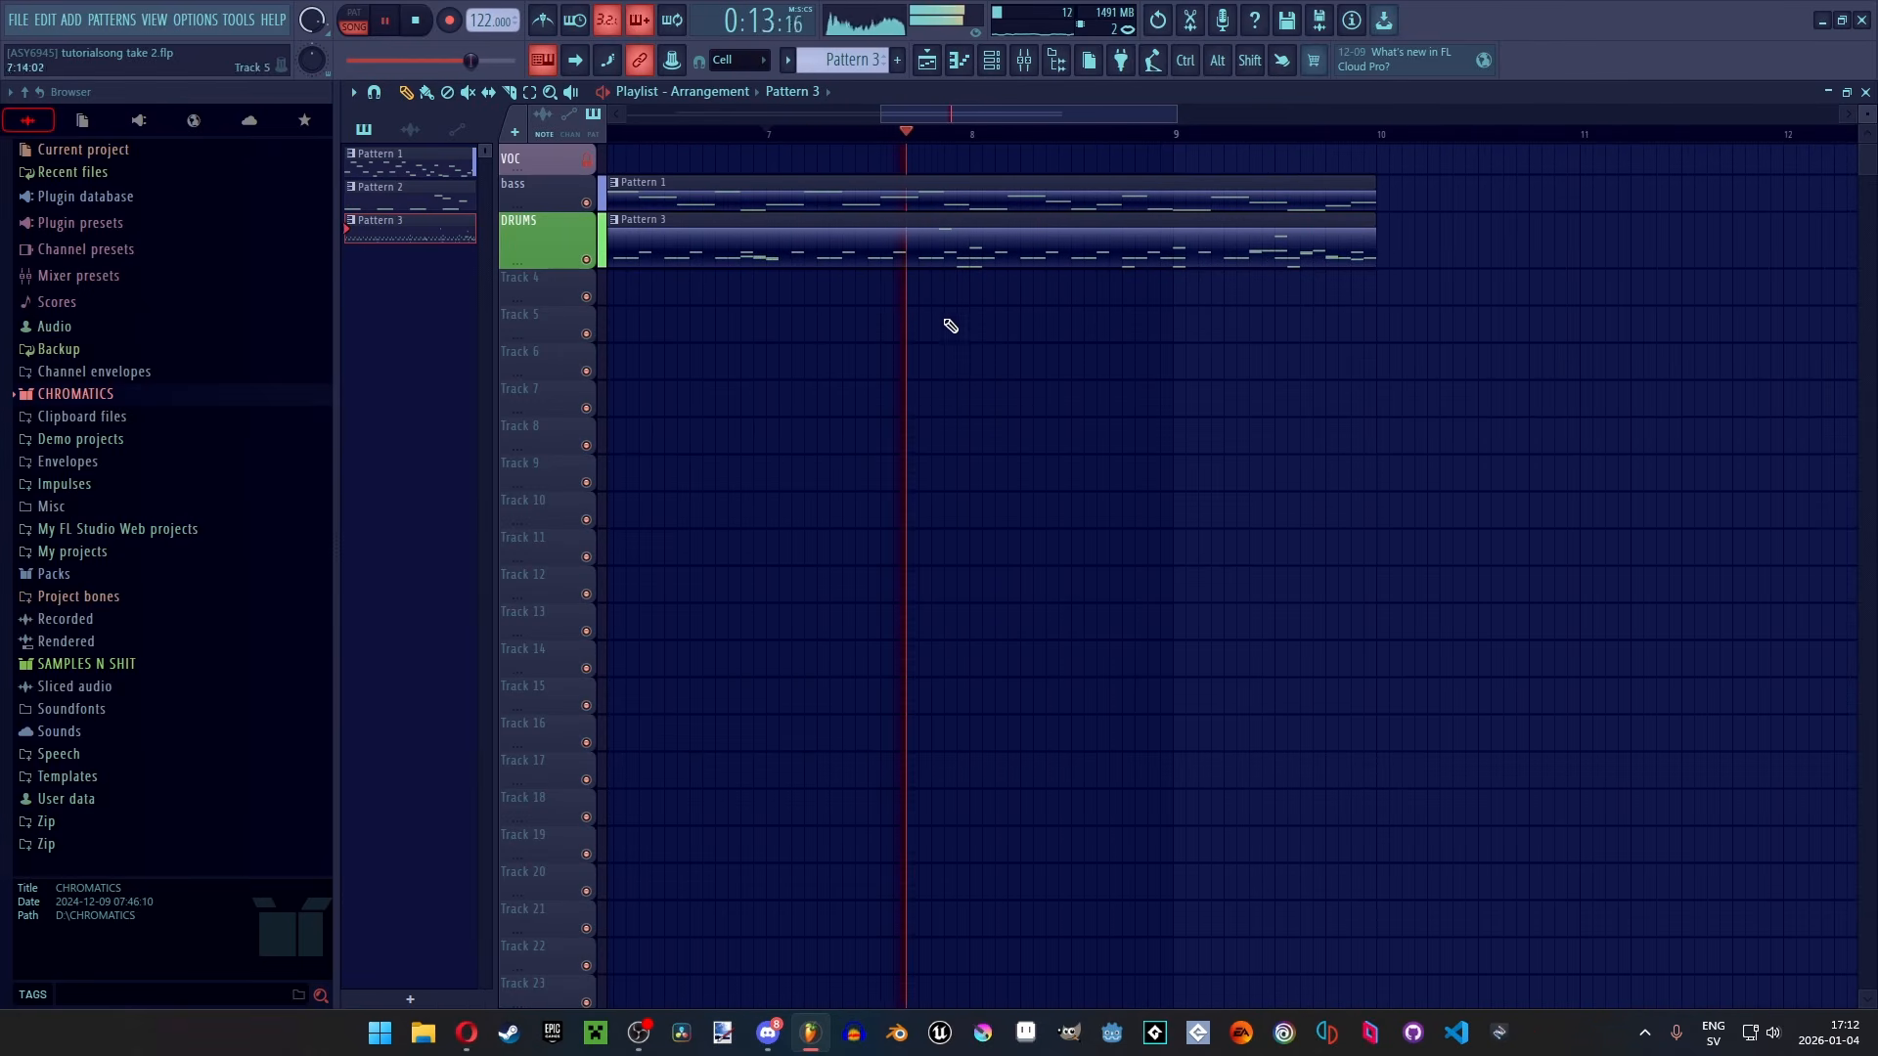
Move Pattern 3's D5 note slightly later, just ahead of the A#3 note at step 15 of bar 6, and play the result
{"action": "double_click", "coordinate": [942, 244]}
{"action": "key", "text": "space"}
{"action": "scroll", "coordinate": [955, 262], "scroll_direction": "down", "scroll_amount": 3}
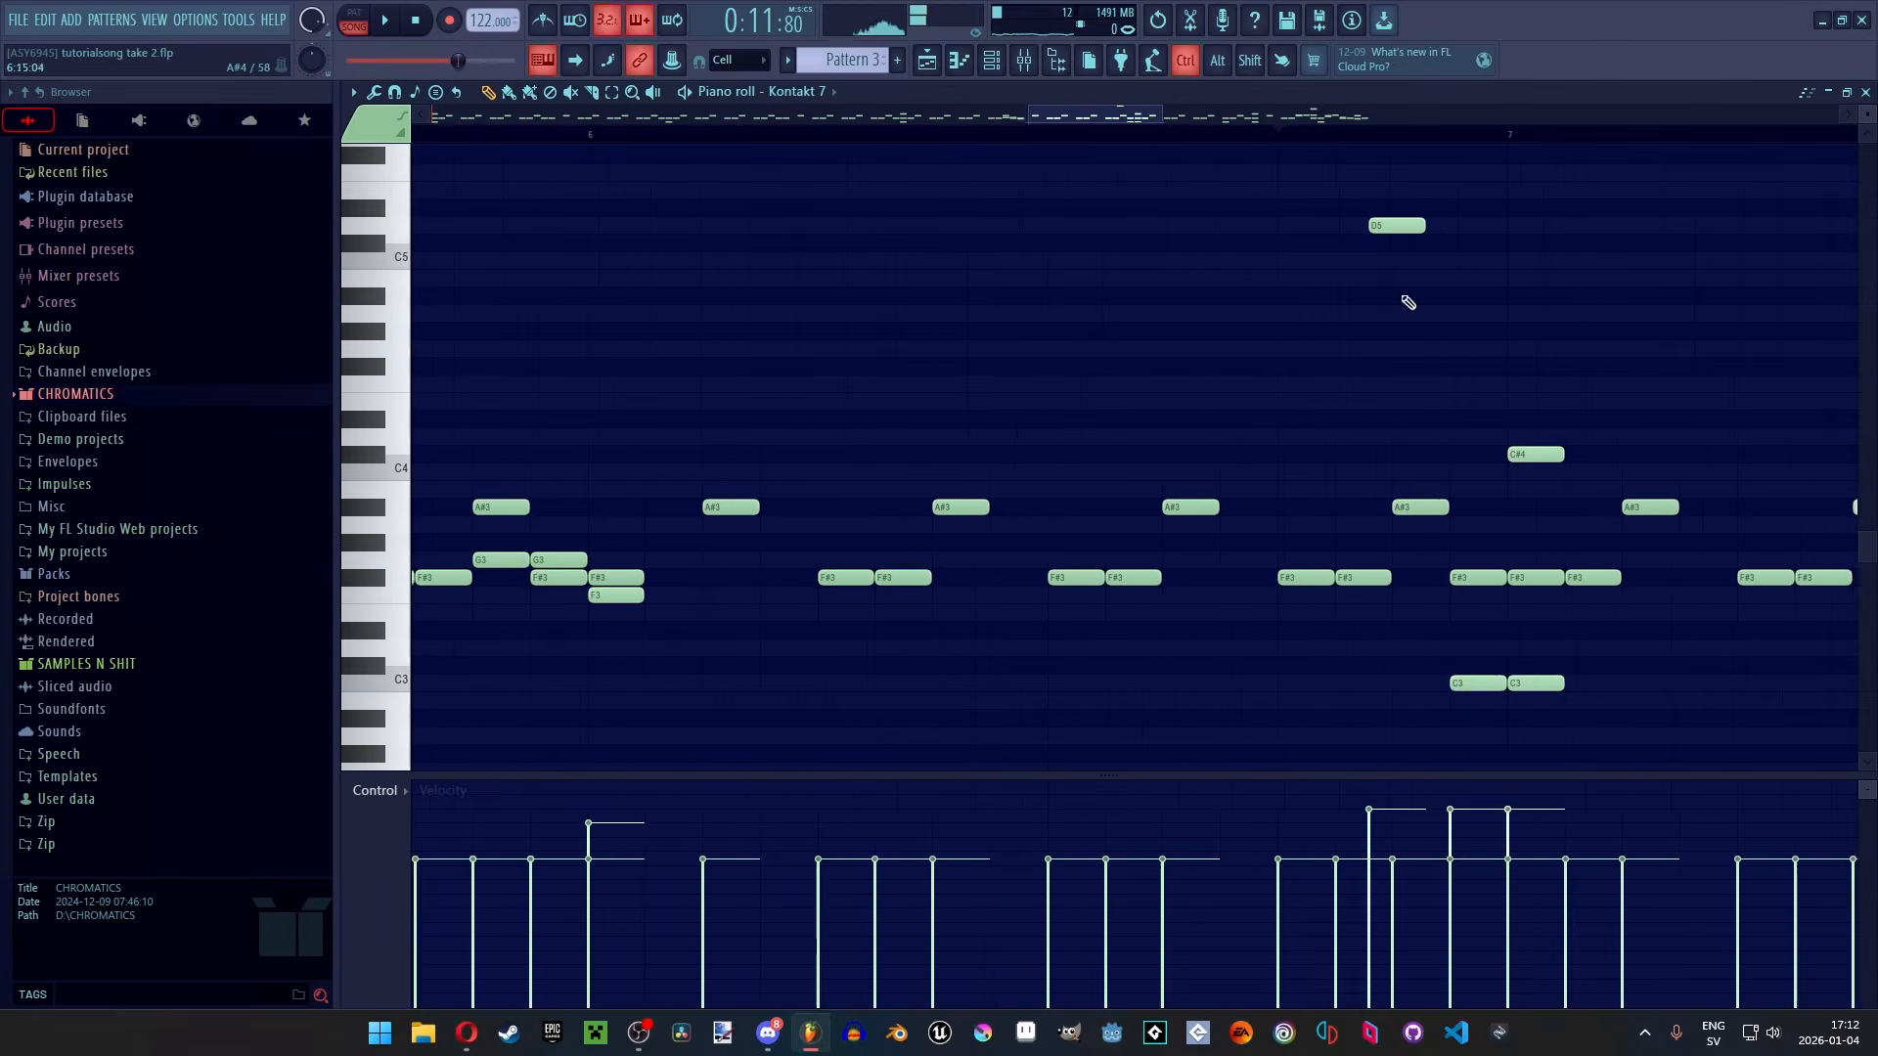
{"action": "scroll", "coordinate": [1394, 264], "scroll_direction": "up", "scroll_amount": 3}
{"action": "left_click_drag", "start_coordinate": [1390, 229], "coordinate": [1425, 231]}
{"action": "key", "text": "space"}
{"action": "scroll", "coordinate": [1291, 220], "scroll_direction": "down", "scroll_amount": 3}
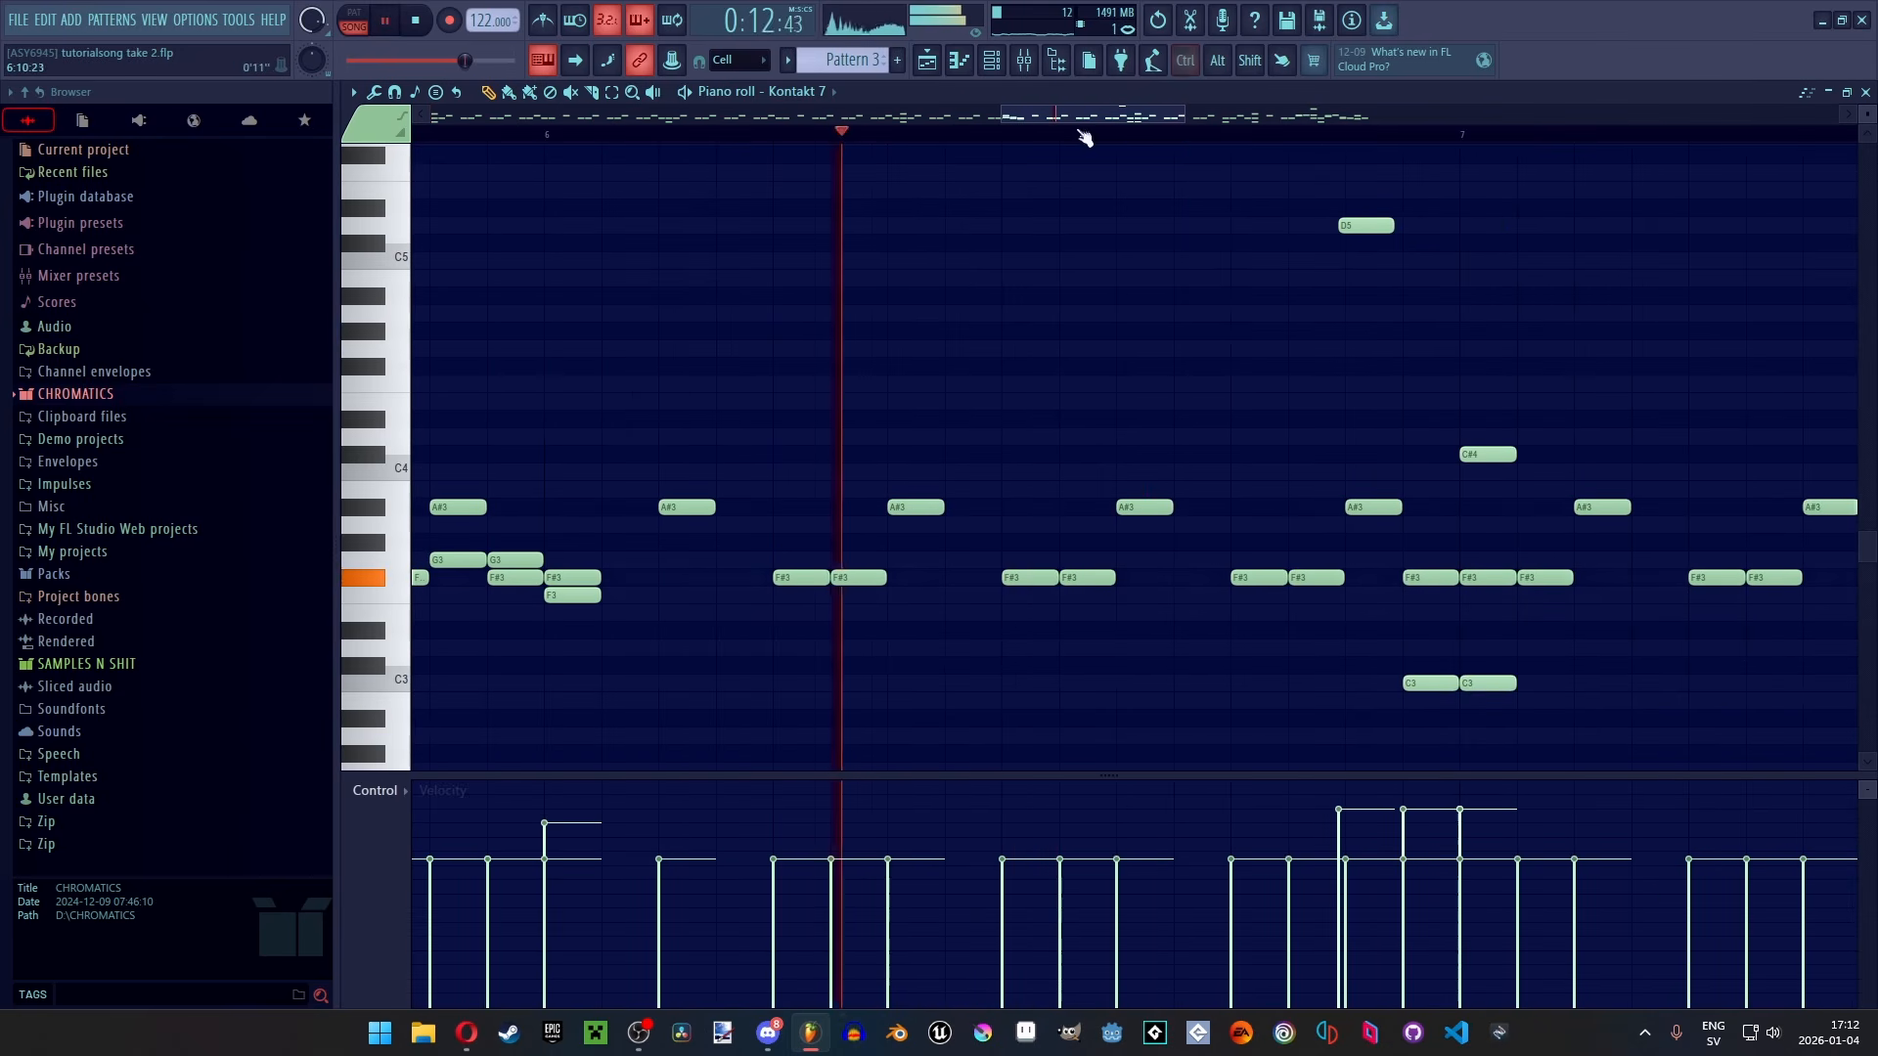
{"action": "left_click", "coordinate": [927, 61]}
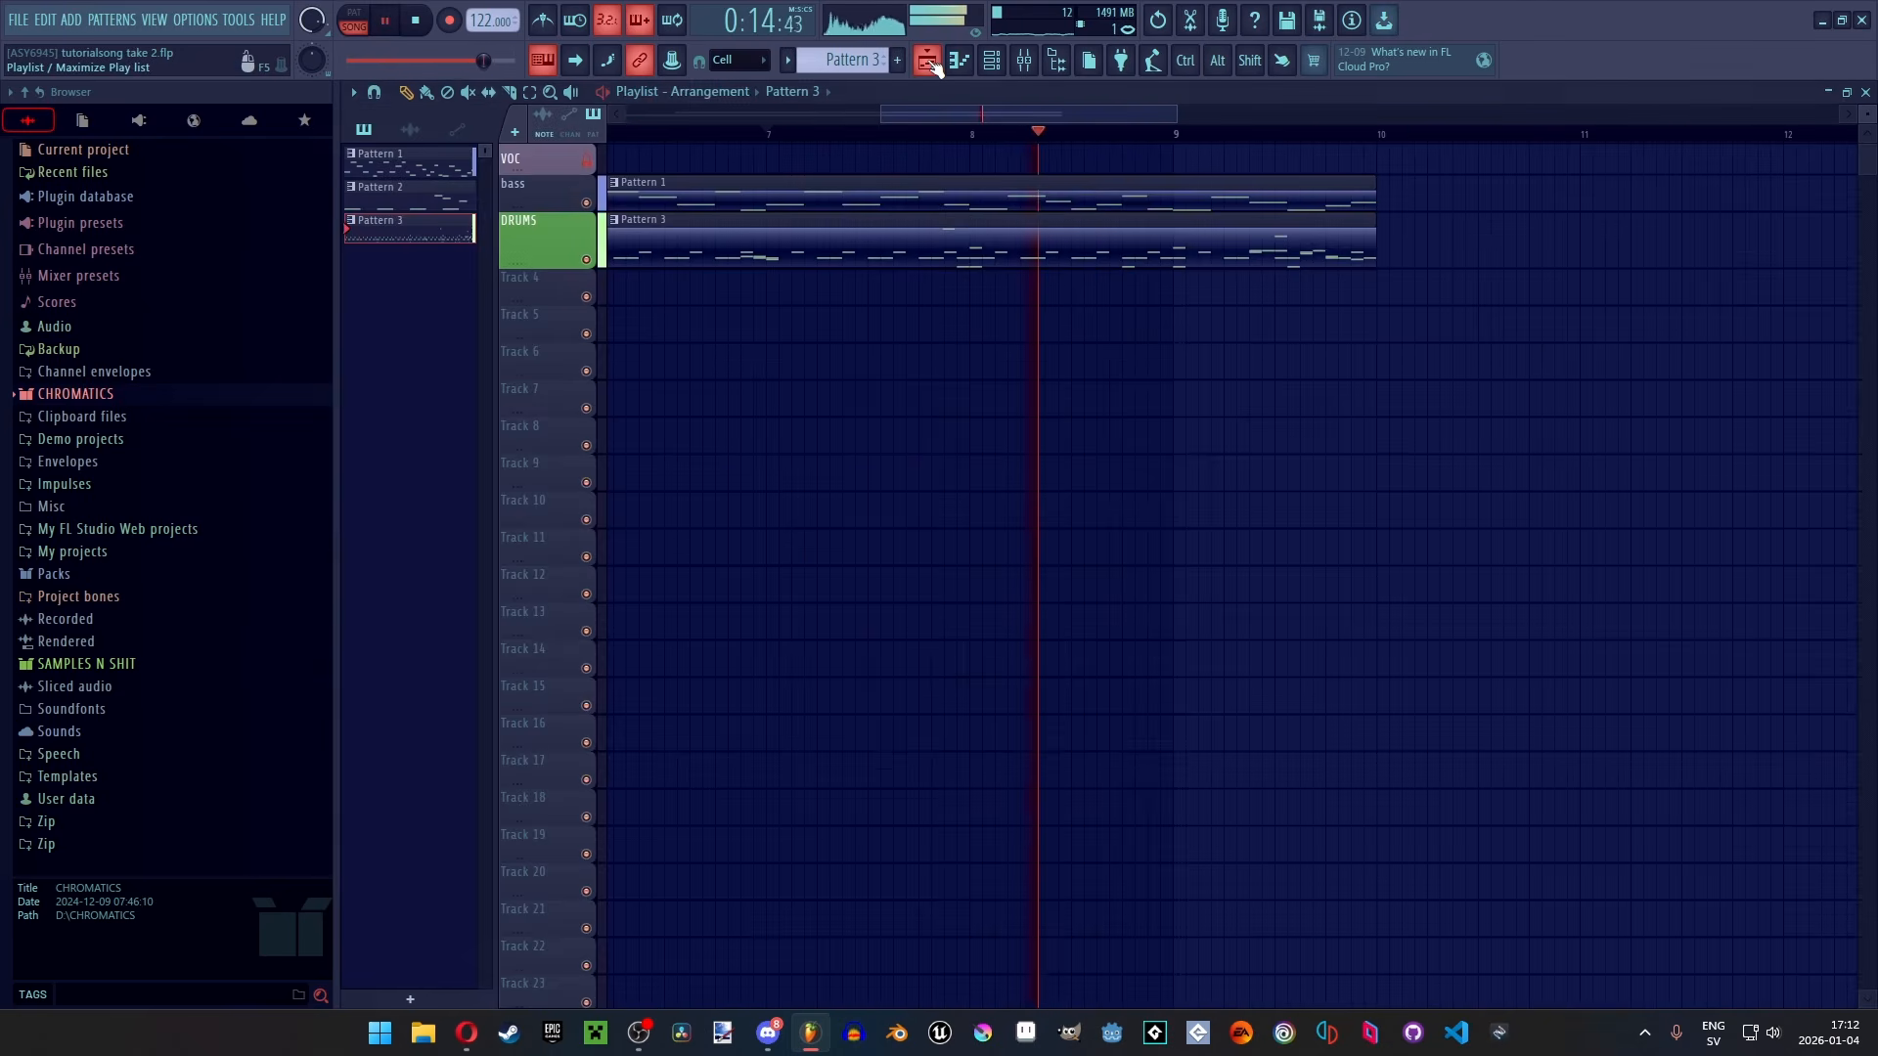
Nudge Pattern 3's D5 note slightly earlier to 6:14:19 and play the arrangement again
{"action": "double_click", "coordinate": [977, 237]}
{"action": "key", "text": "space"}
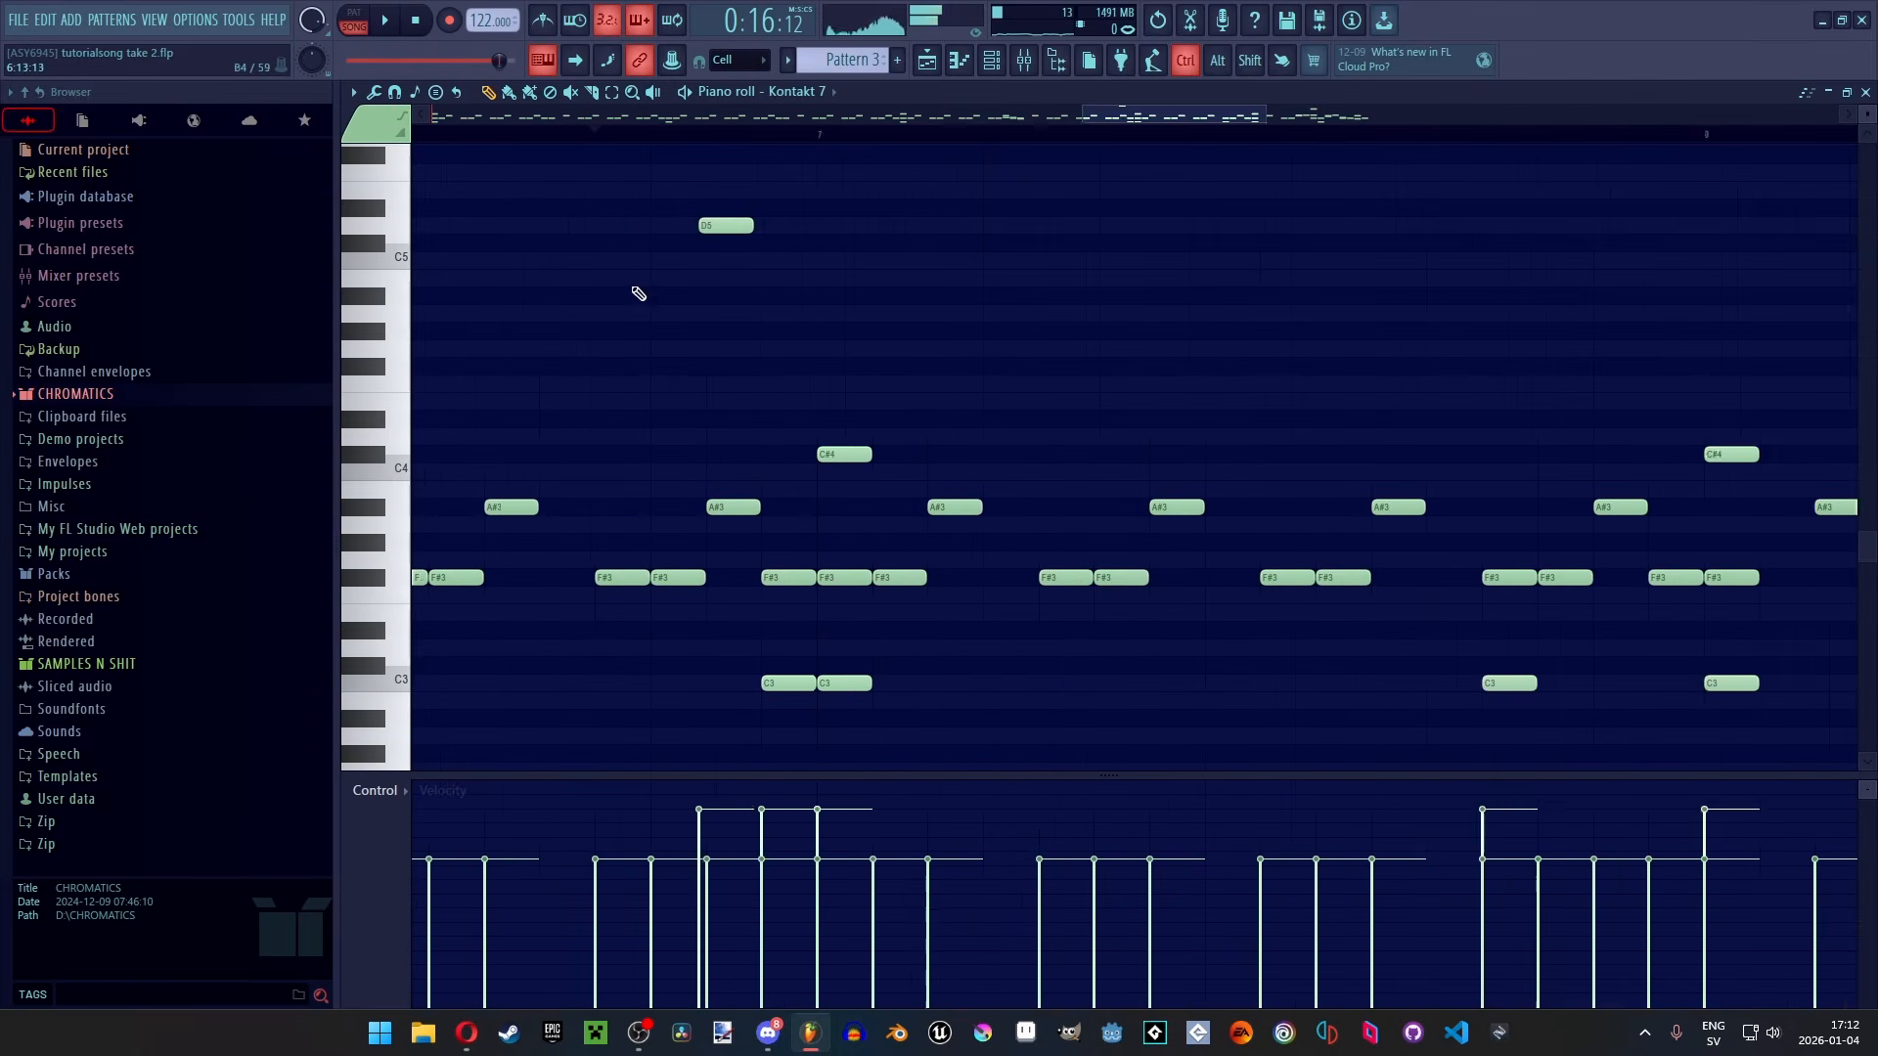
{"action": "left_click_drag", "start_coordinate": [793, 229], "coordinate": [783, 225]}
{"action": "left_click", "coordinate": [928, 60]}
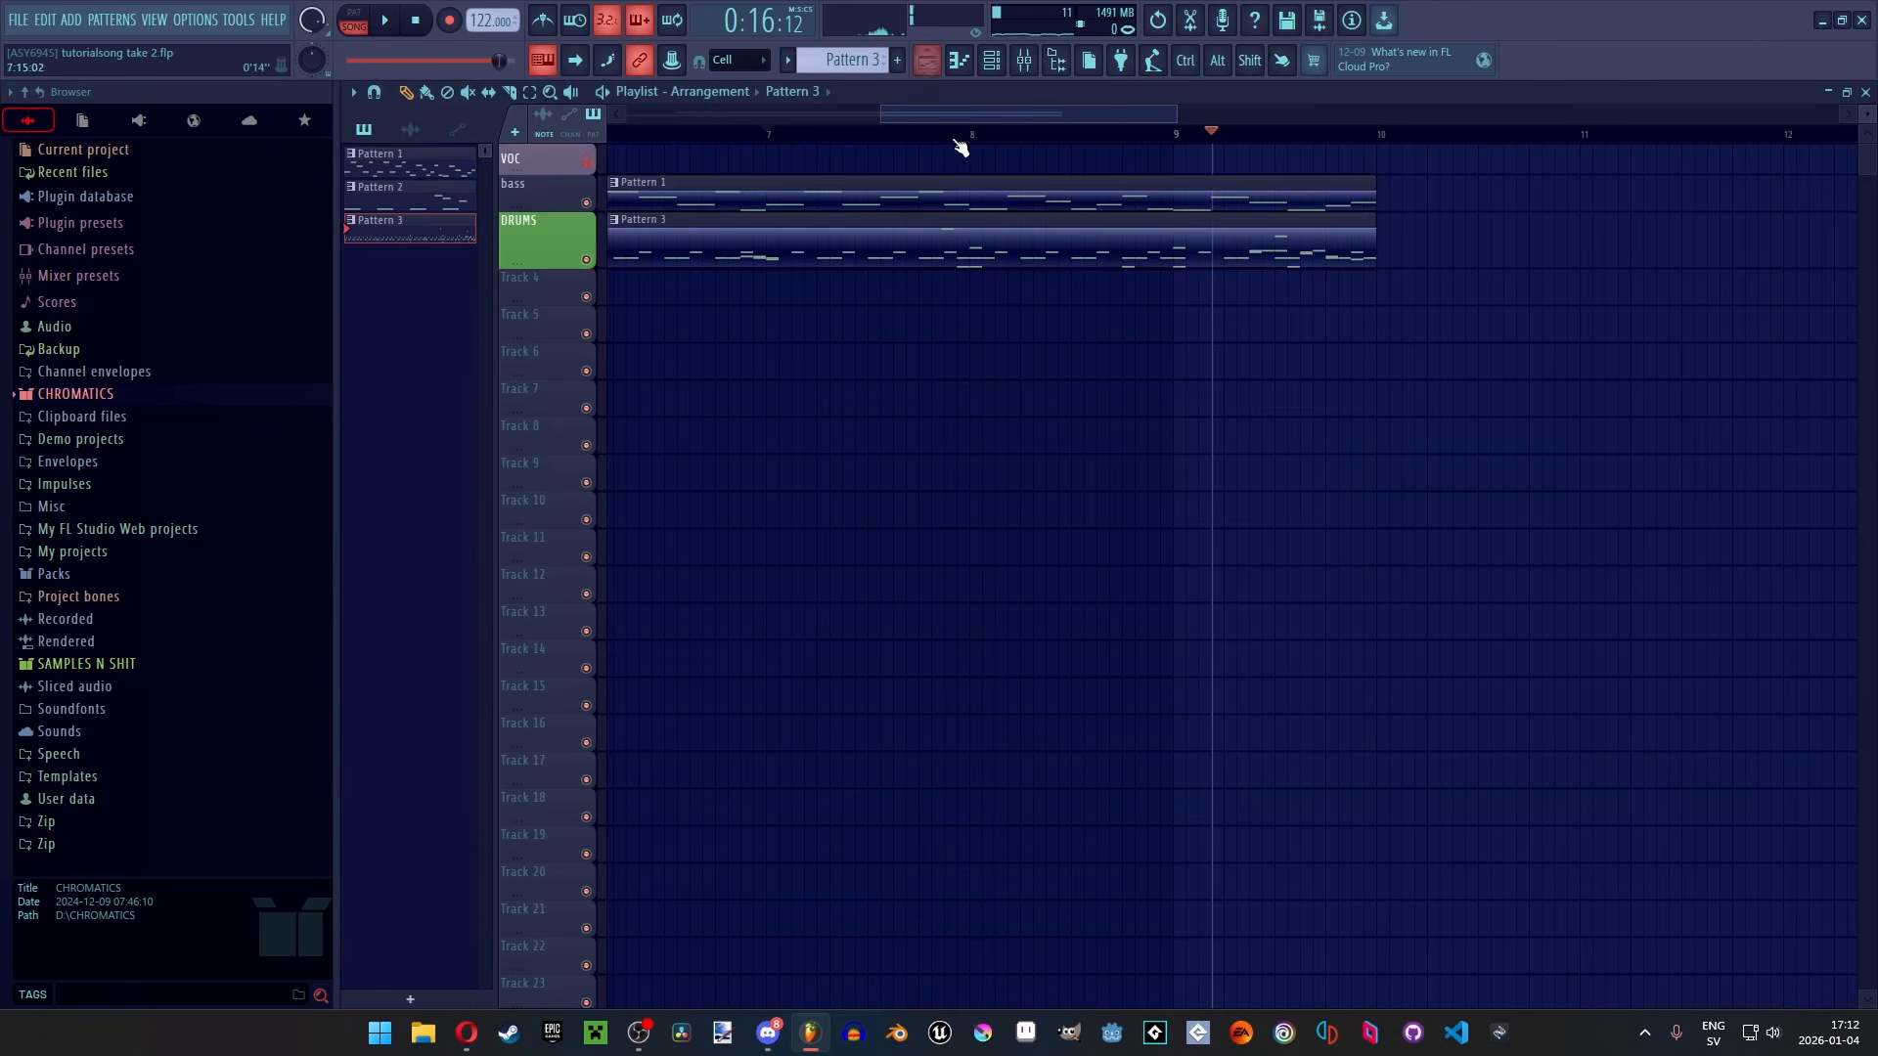
{"action": "scroll", "coordinate": [983, 139], "scroll_direction": "down", "scroll_amount": 2}
{"action": "key", "text": "space"}
{"action": "scroll", "coordinate": [1232, 217], "scroll_direction": "up", "scroll_amount": 2}
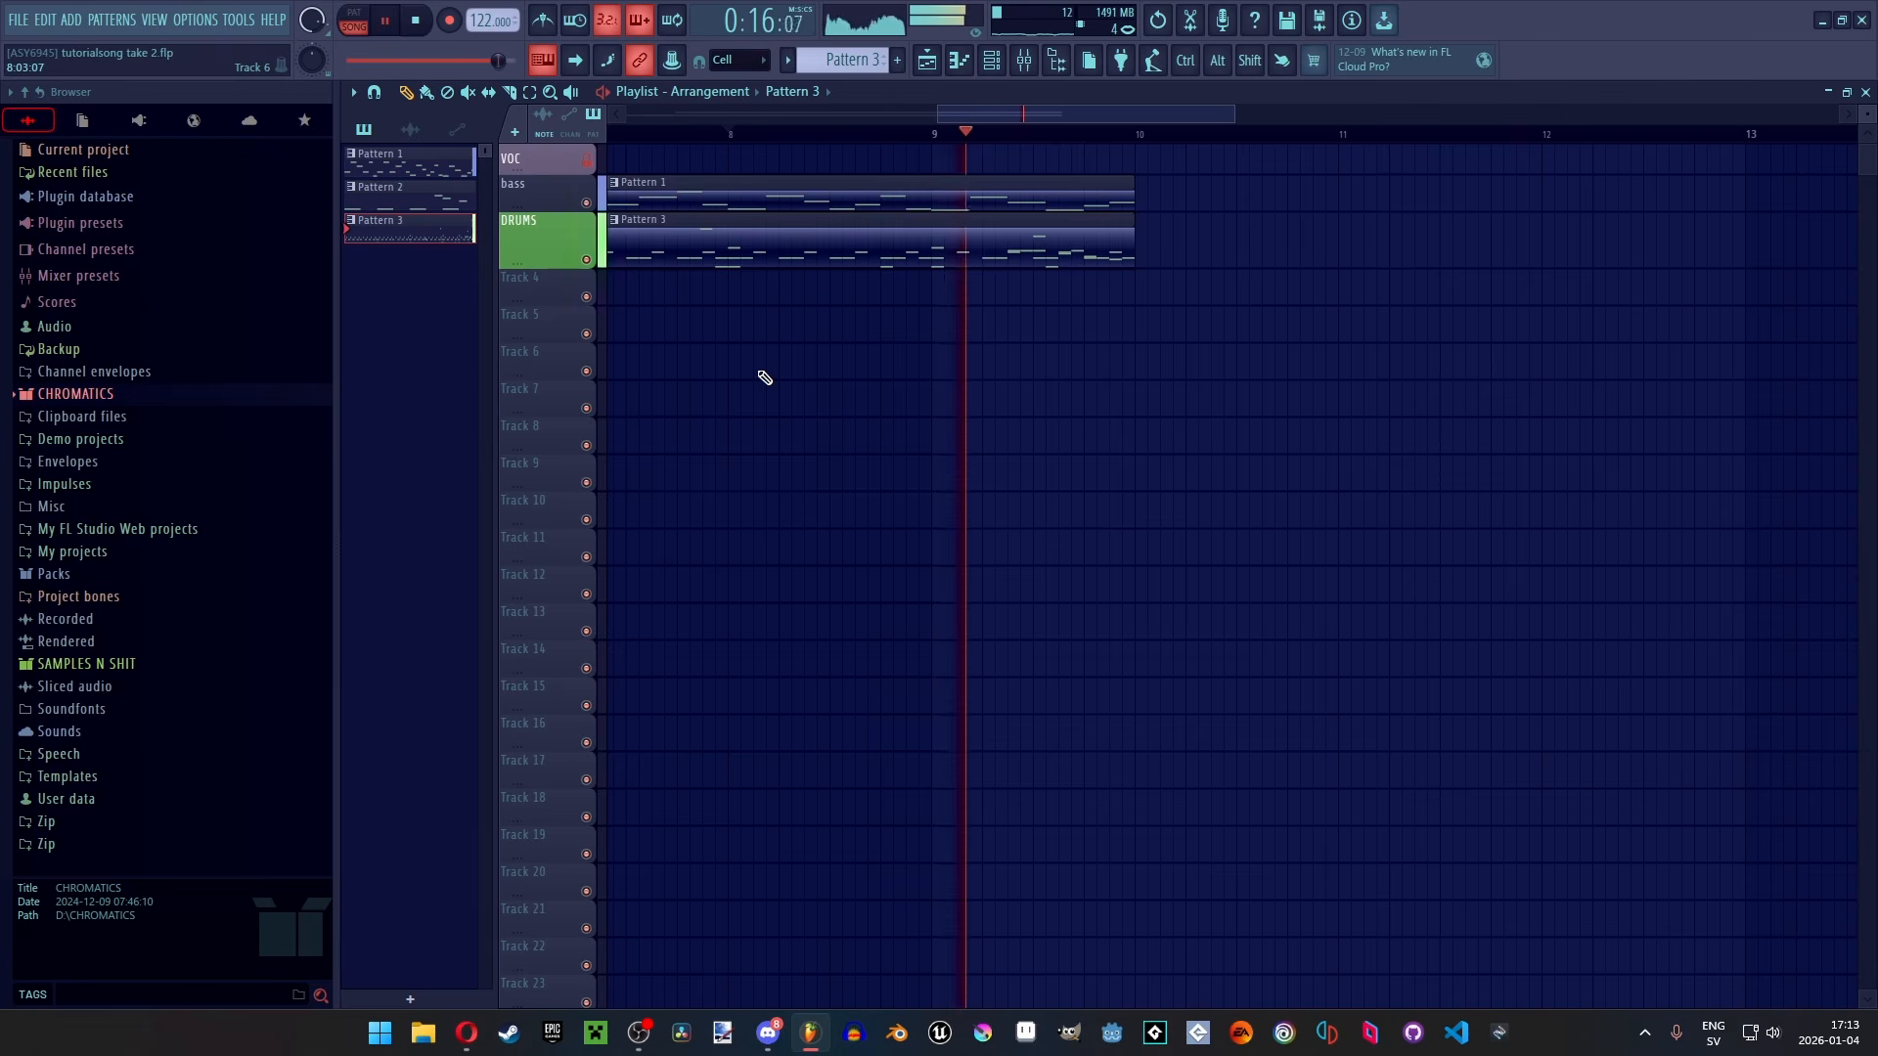
{"action": "key", "text": "space"}
Play the arrangement from bar 6, then restart it shortly after bar 7 to judge the D5 hit's timing
{"action": "scroll", "coordinate": [775, 188], "scroll_direction": "down", "scroll_amount": 4}
{"action": "left_click", "coordinate": [900, 135]}
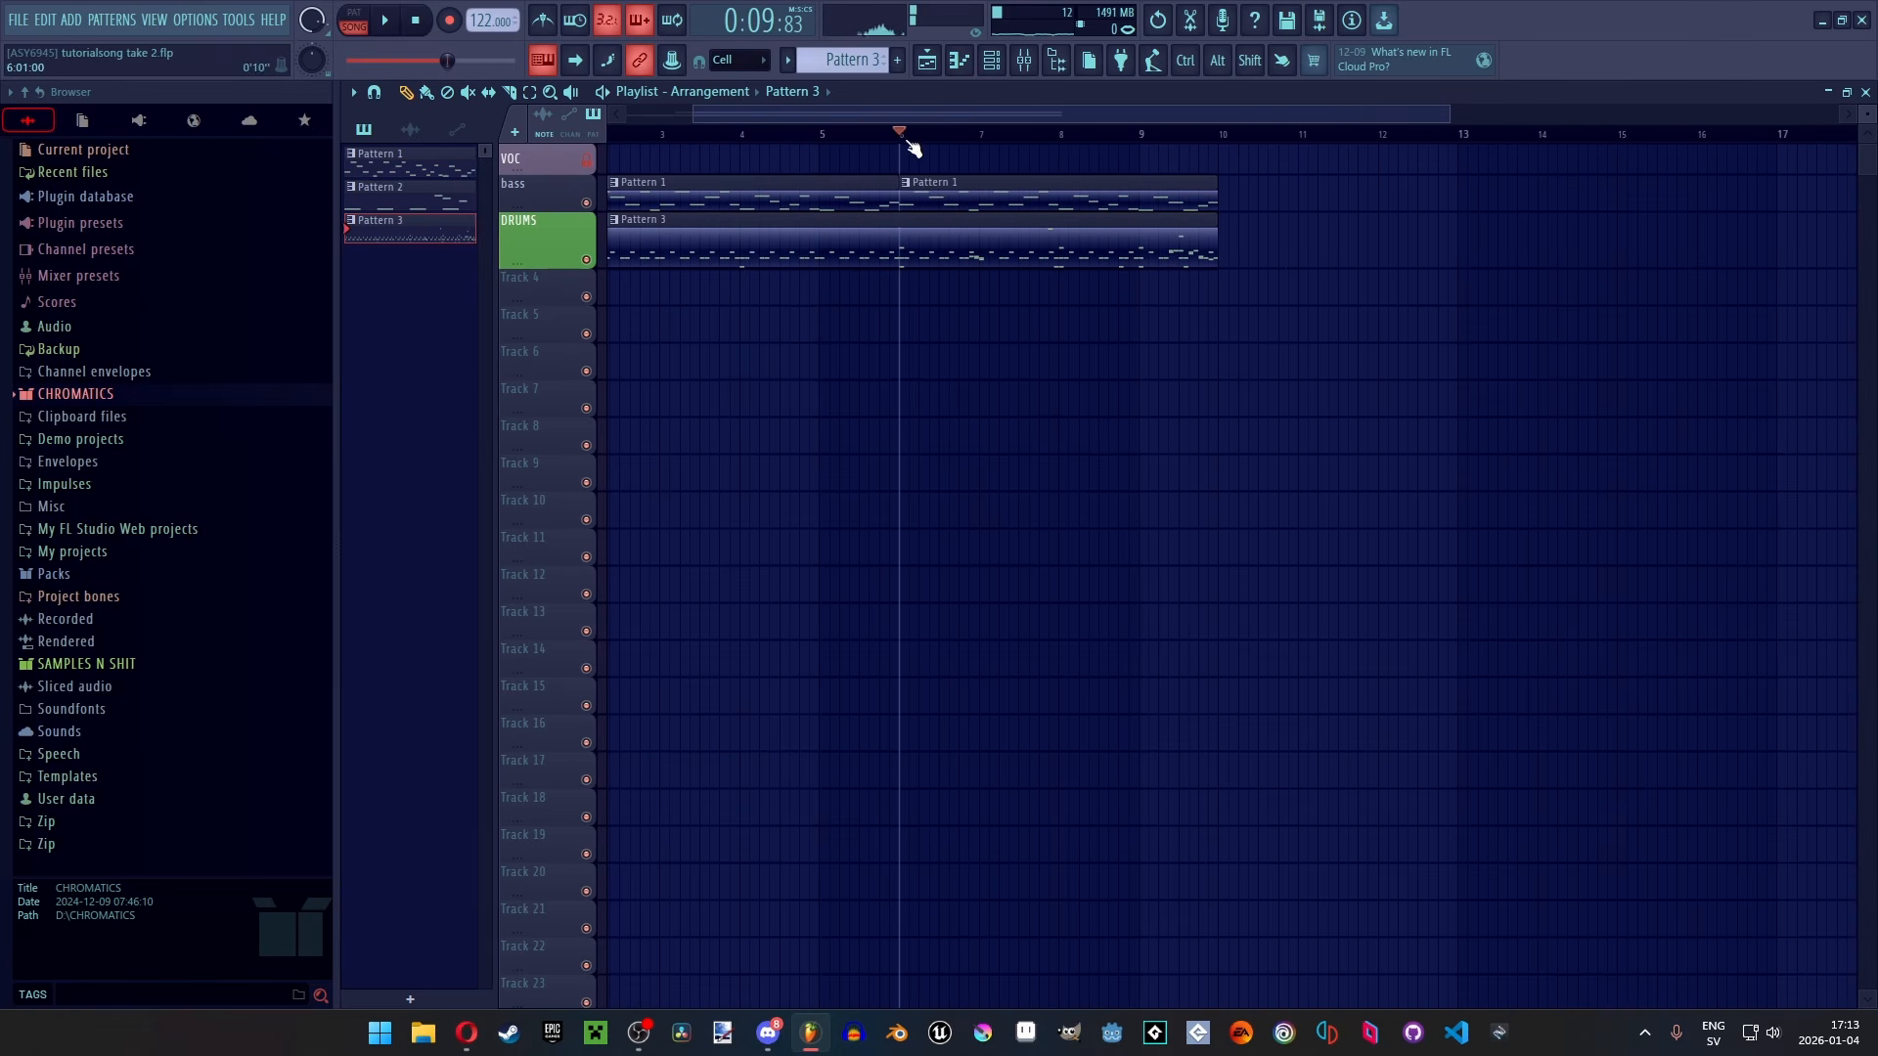
{"action": "key", "text": "space"}
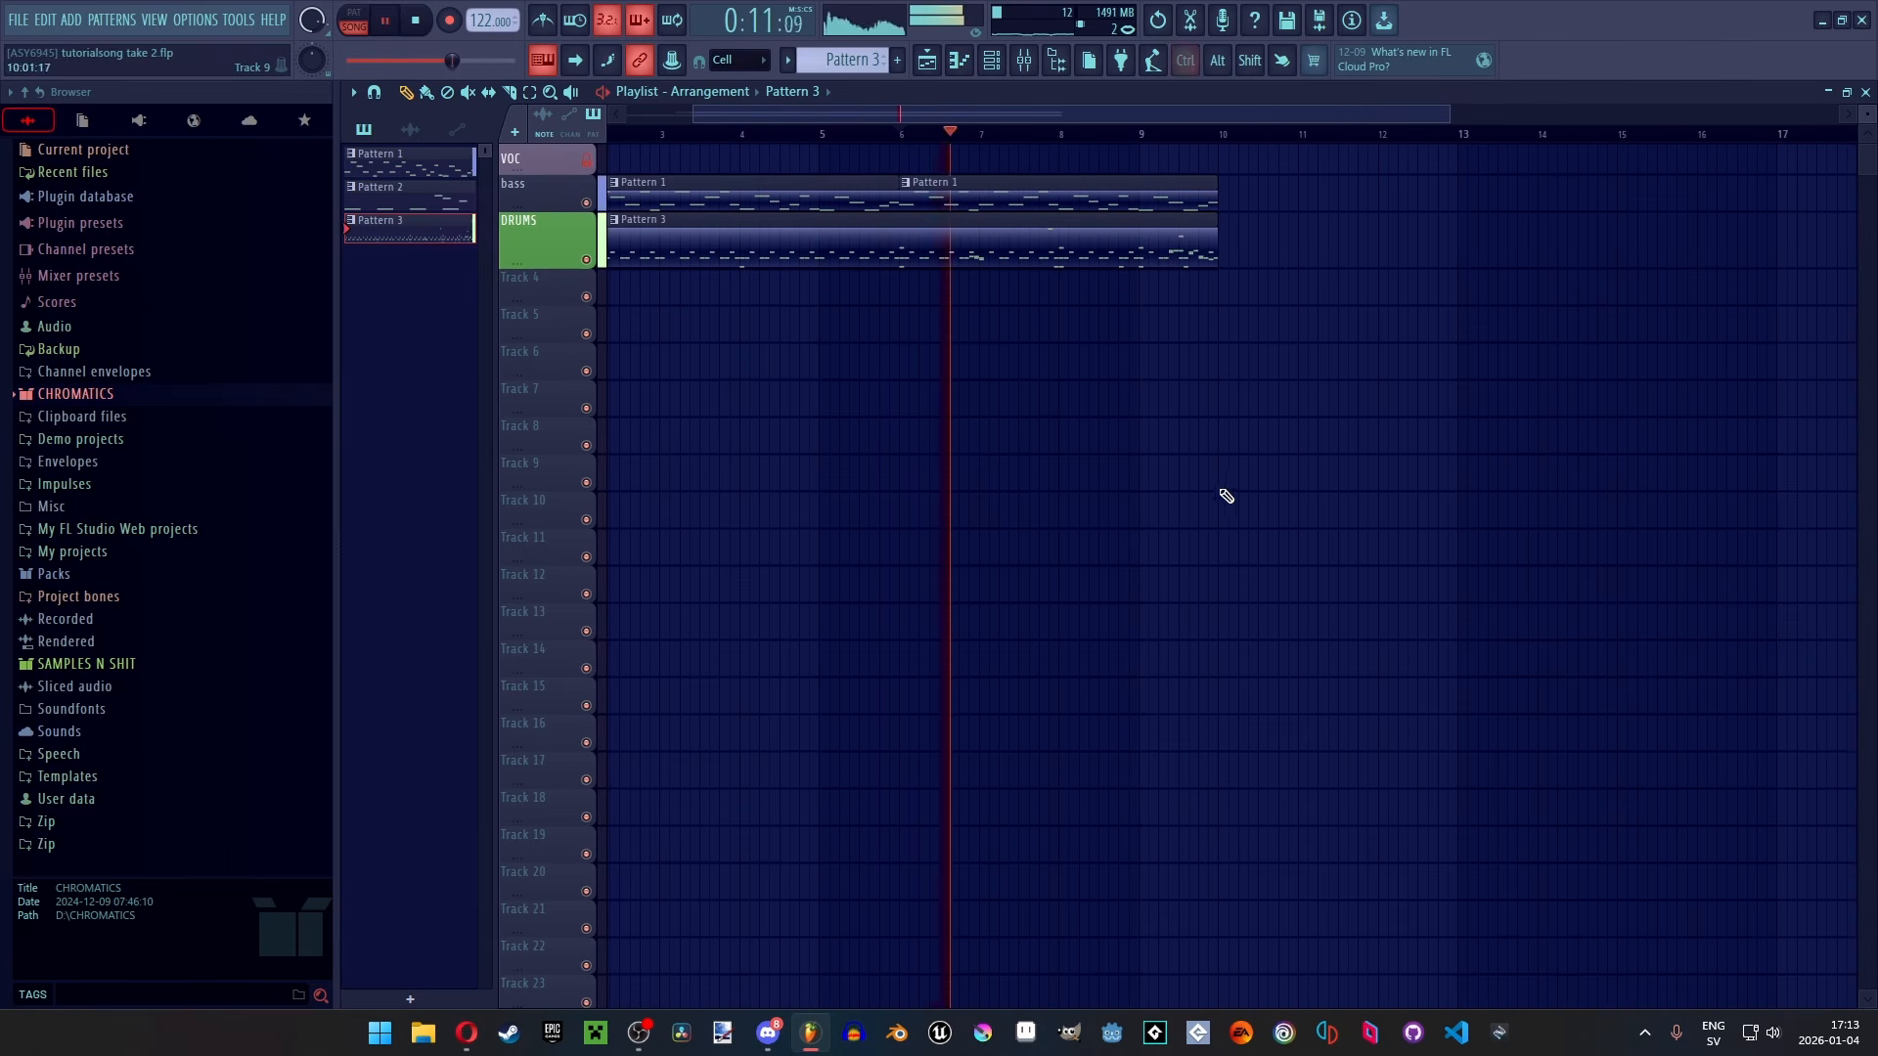
{"action": "scroll", "coordinate": [1213, 494], "scroll_direction": "up", "scroll_amount": 2}
{"action": "scroll", "coordinate": [909, 480], "scroll_direction": "up", "scroll_amount": 2}
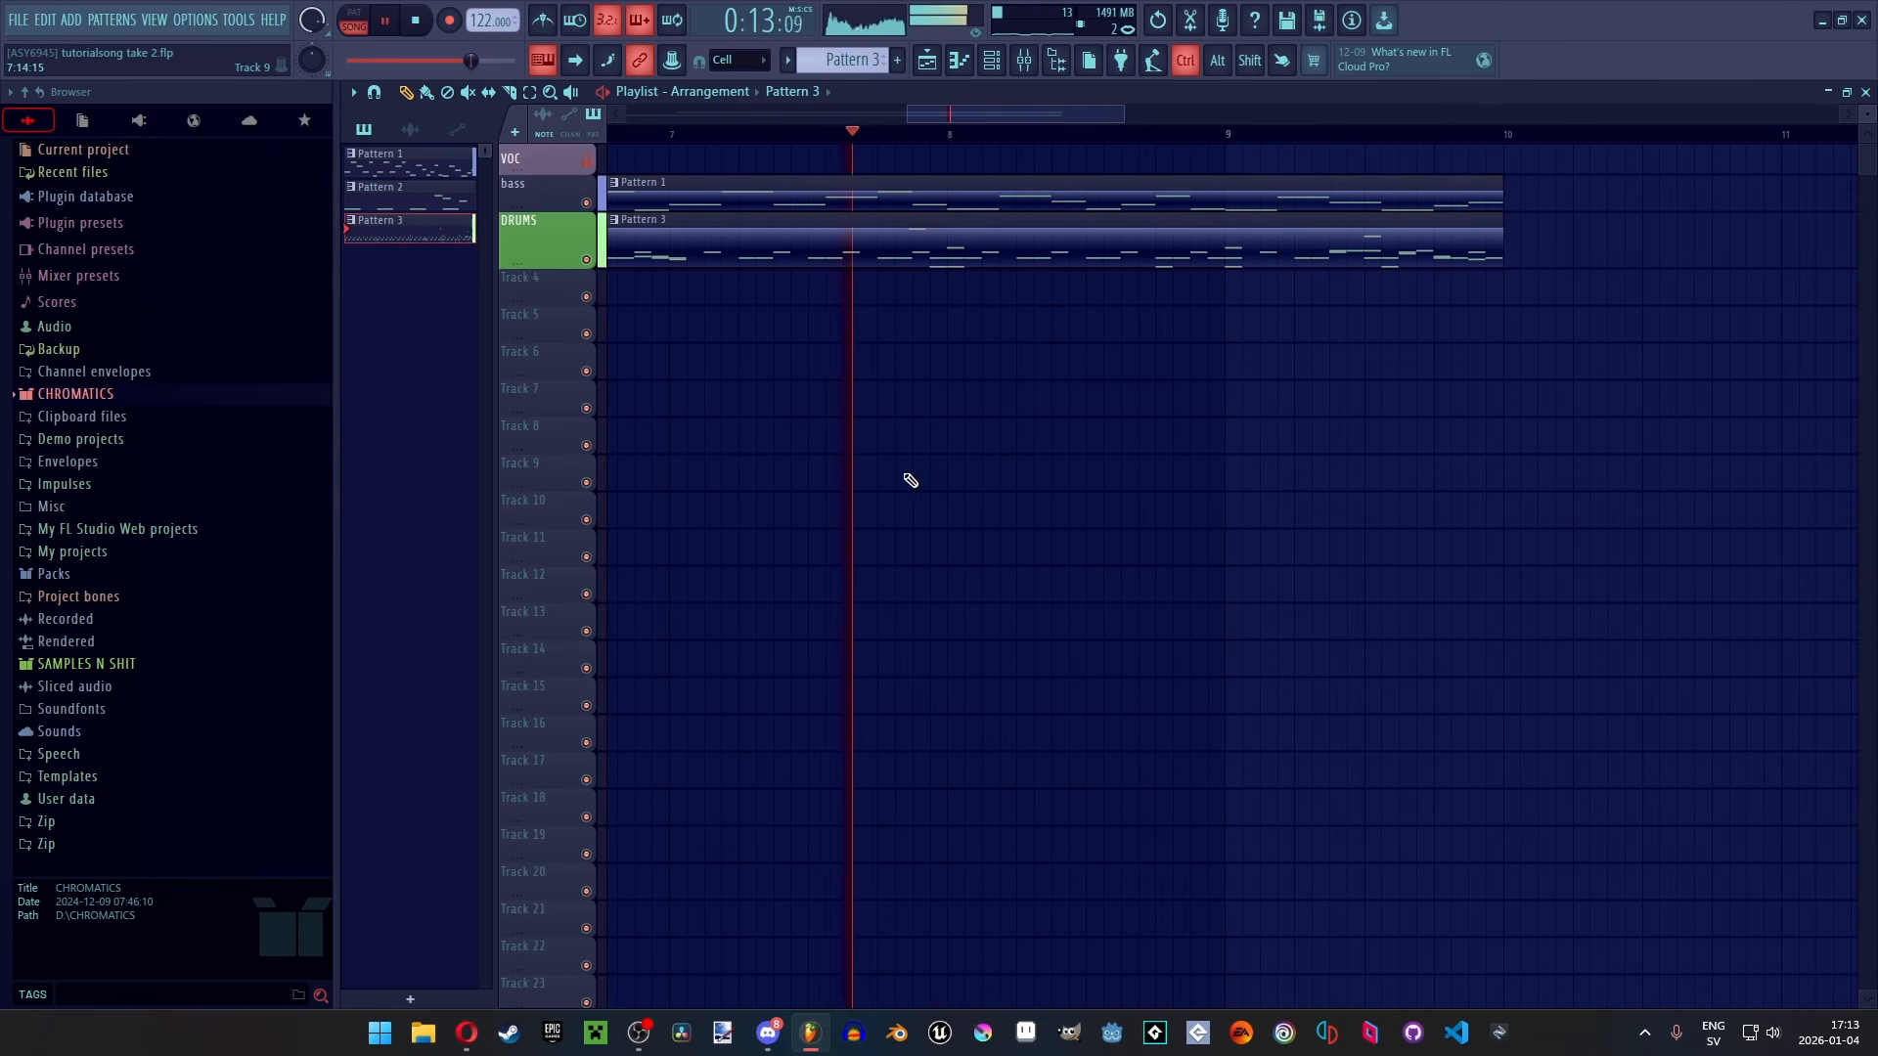
{"action": "key", "text": "ctrl+space"}
{"action": "left_click", "coordinate": [691, 137]}
{"action": "key", "text": "space"}
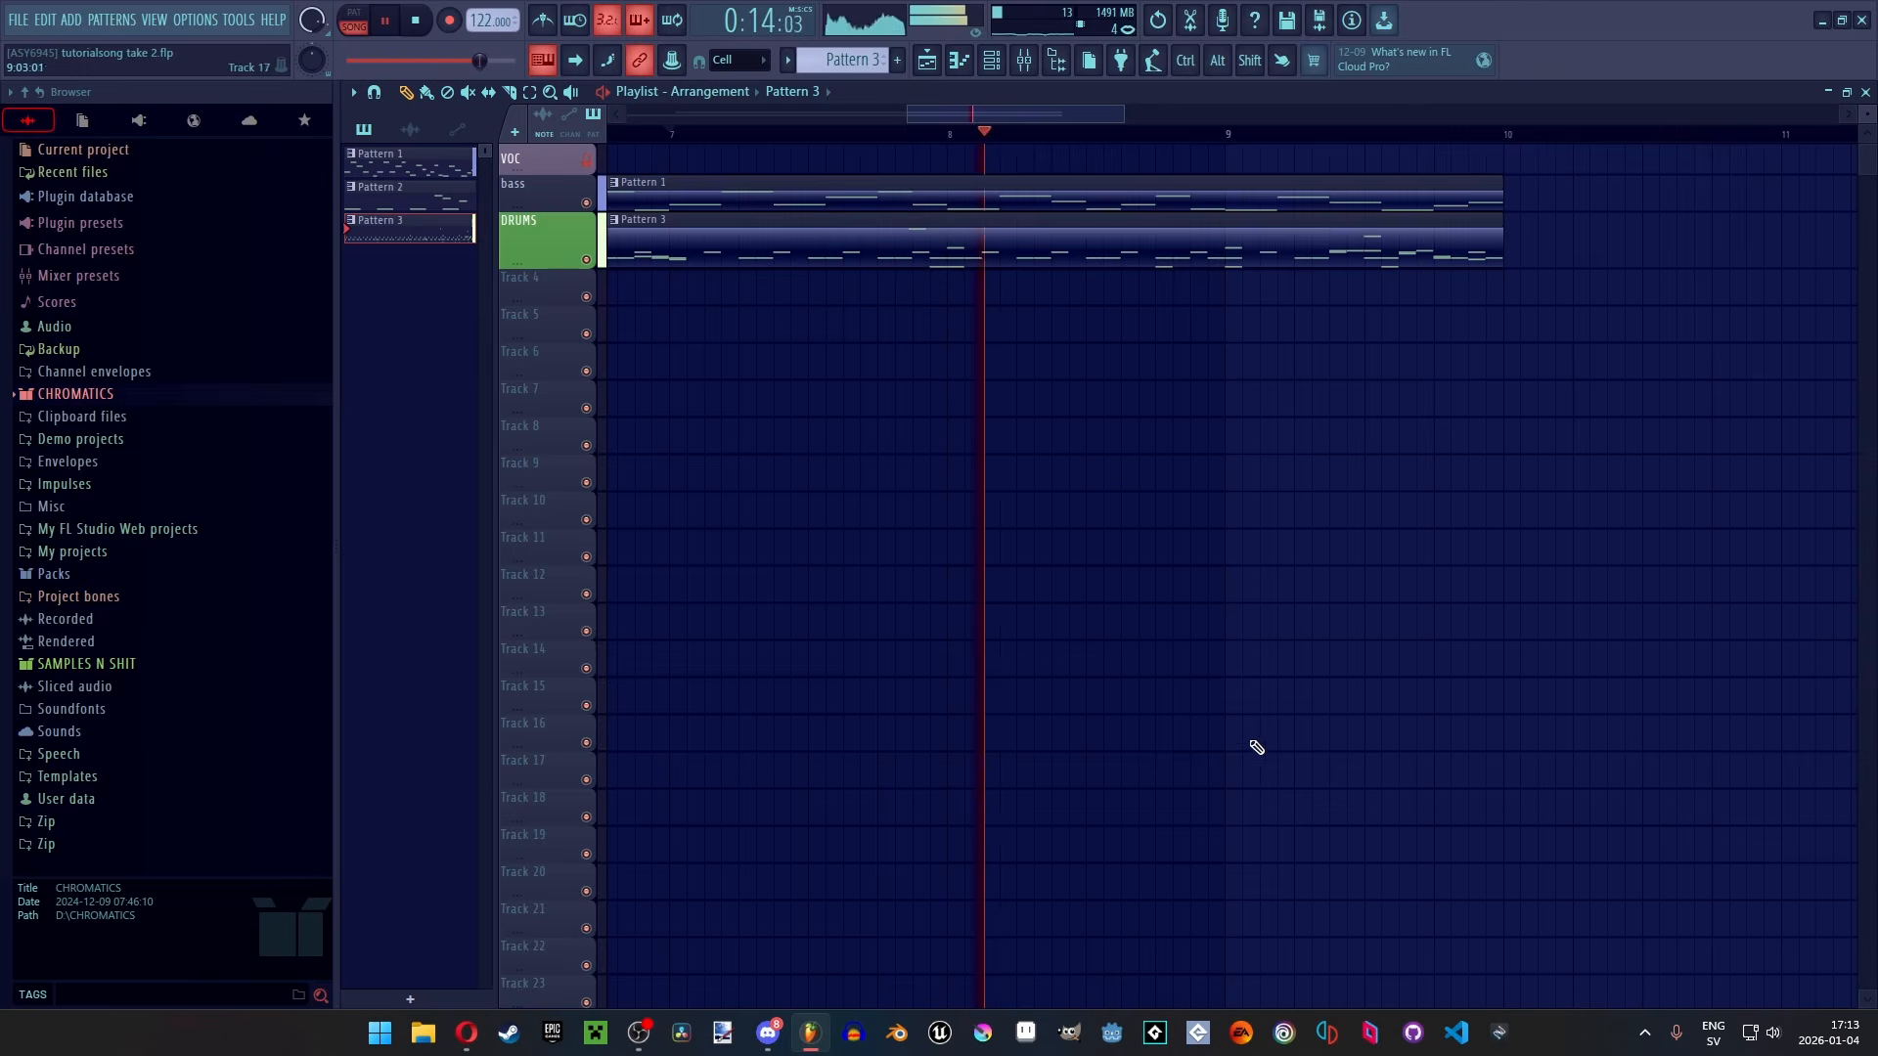
Examine the D5 note's placement before bar 7 of Pattern 3 and replay that passage in the arrangement
{"action": "double_click", "coordinate": [914, 244]}
{"action": "key", "text": "space"}
{"action": "scroll", "coordinate": [1334, 249], "scroll_direction": "up", "scroll_amount": 2}
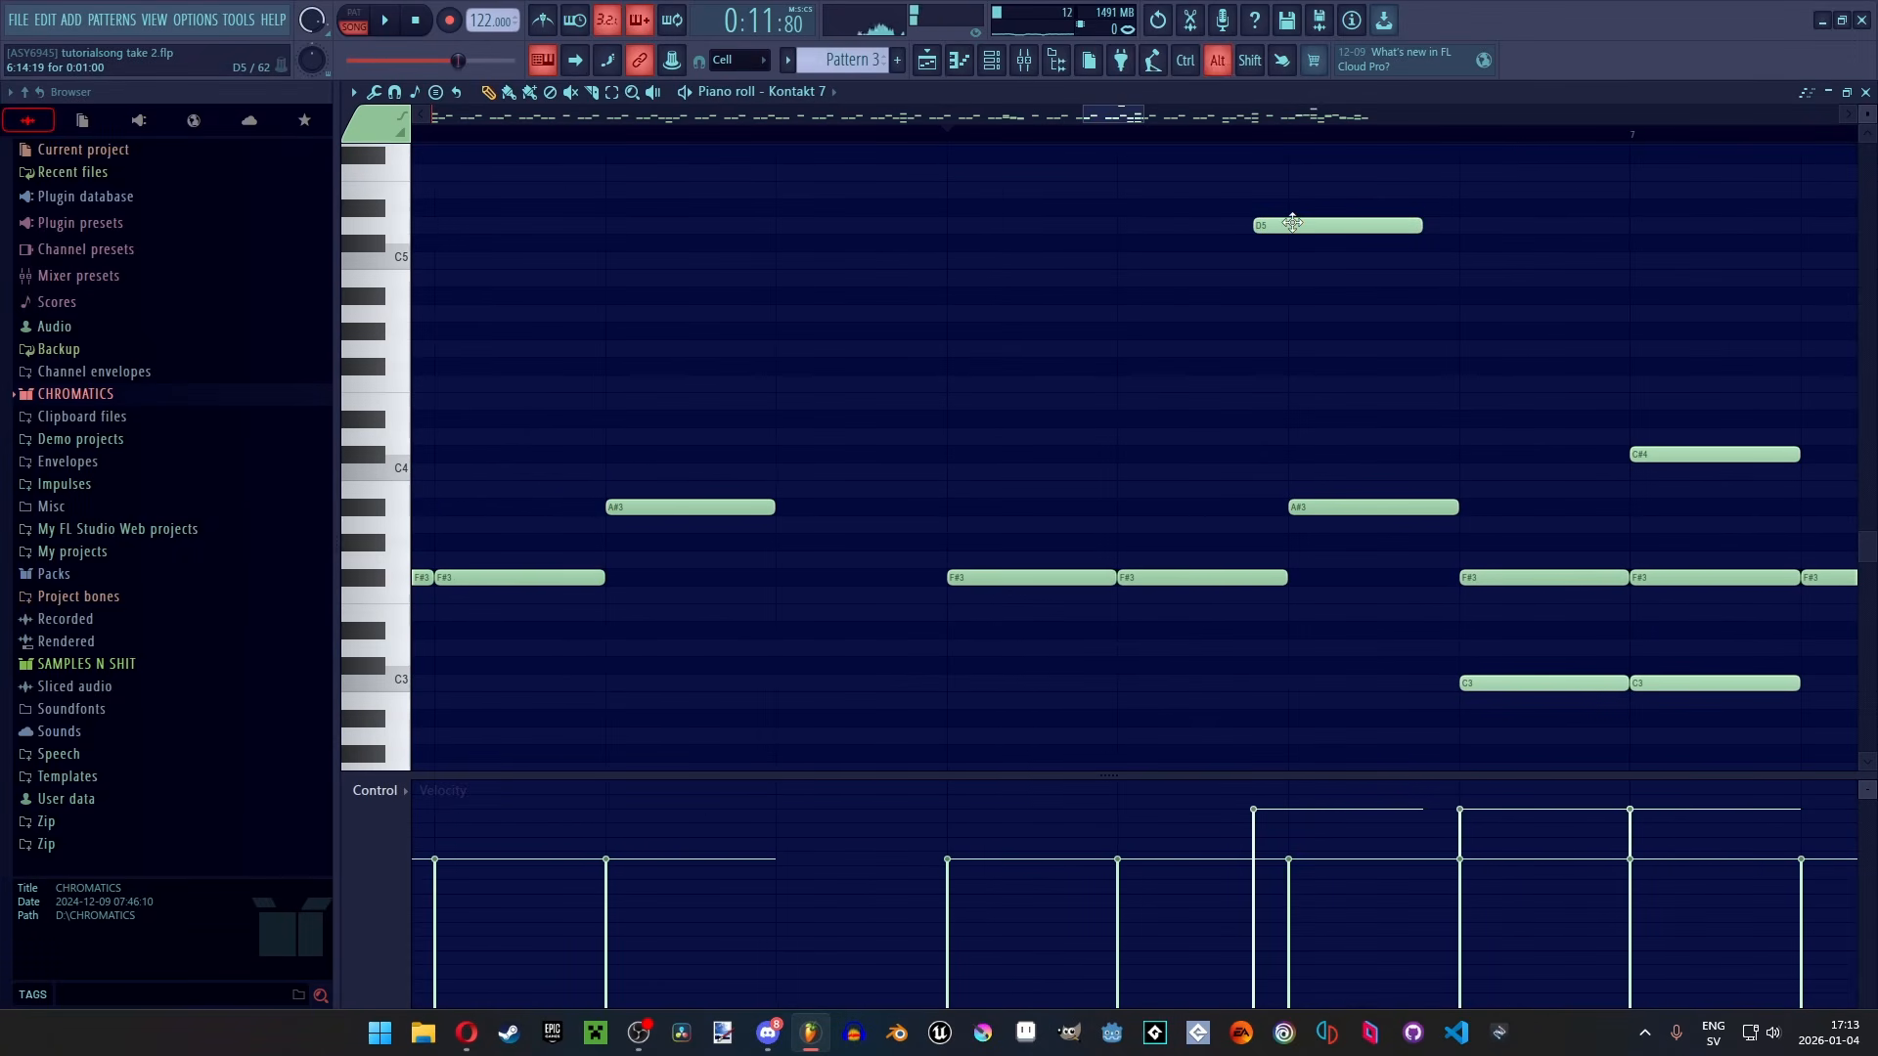
{"action": "left_click", "coordinate": [937, 61]}
{"action": "key", "text": "space"}
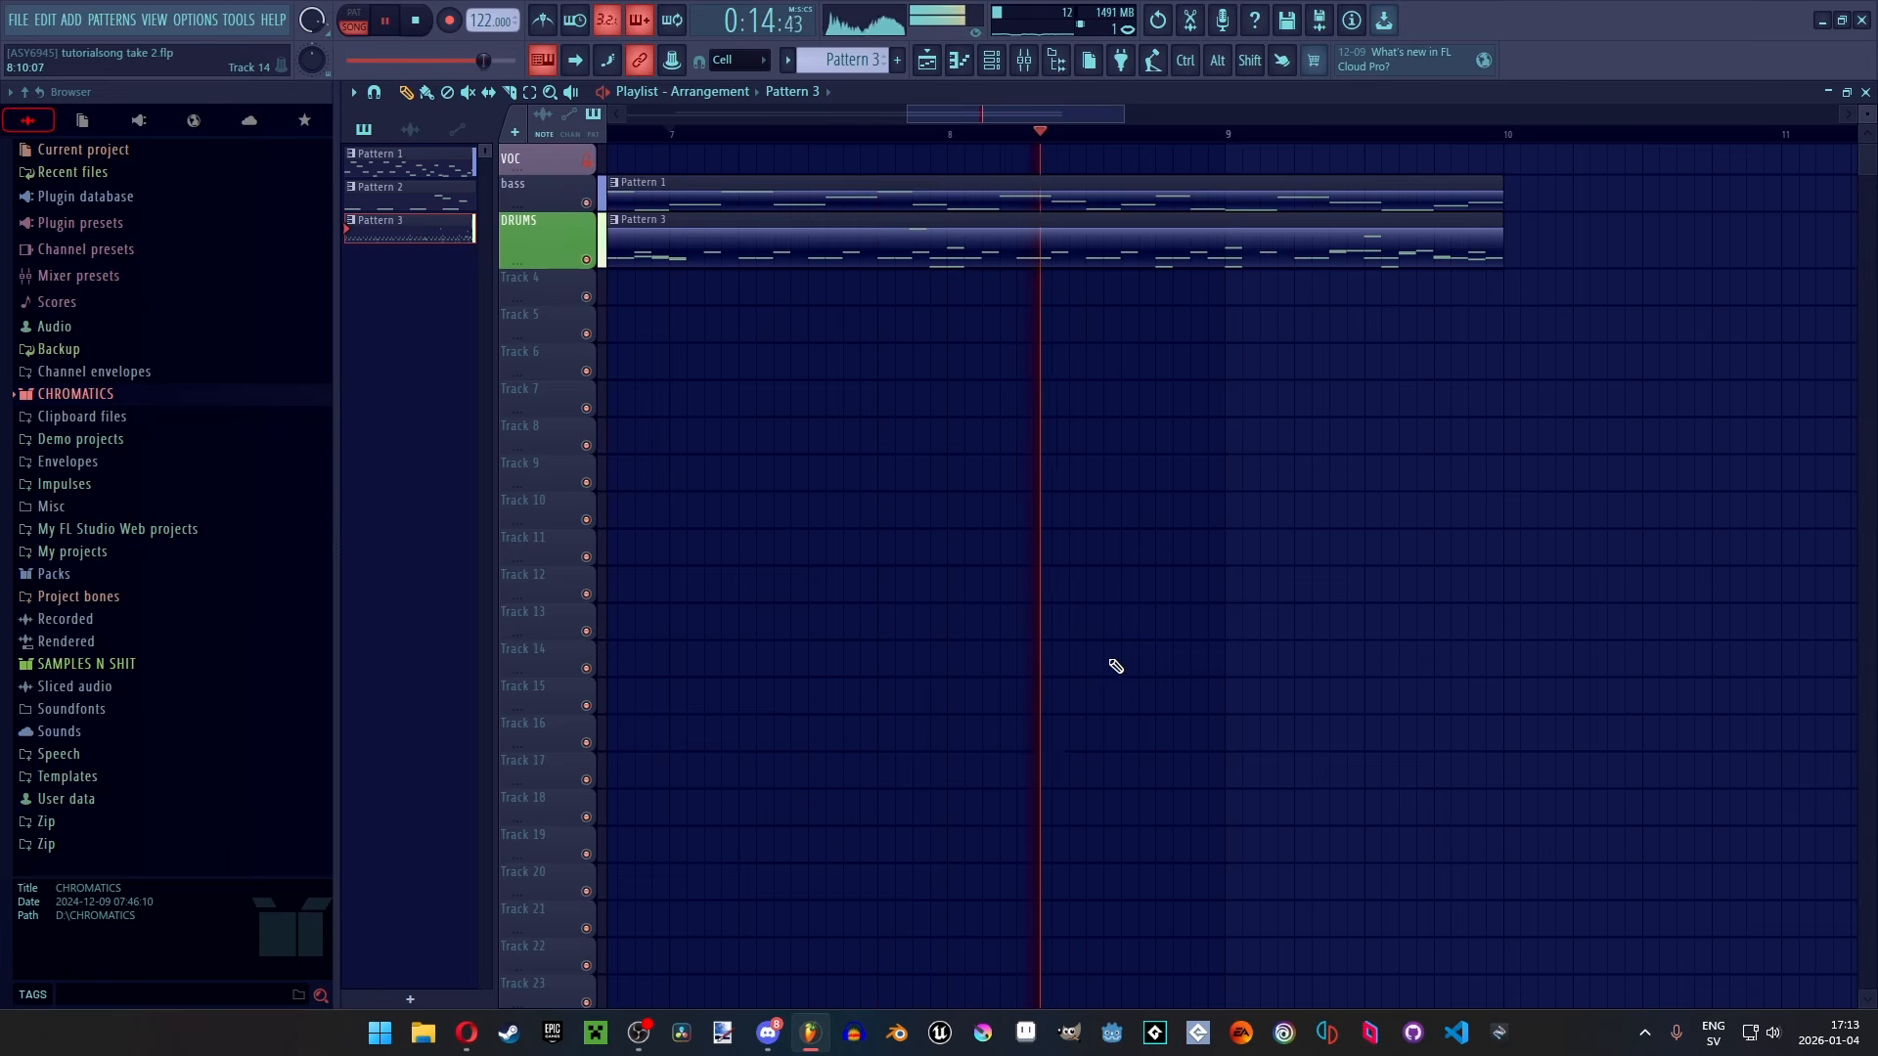
{"action": "key", "text": "space"}
Examine the closing fill notes in bar 8 of Pattern 3 and play them with the bass
{"action": "scroll", "coordinate": [1140, 686], "scroll_direction": "down", "scroll_amount": 5}
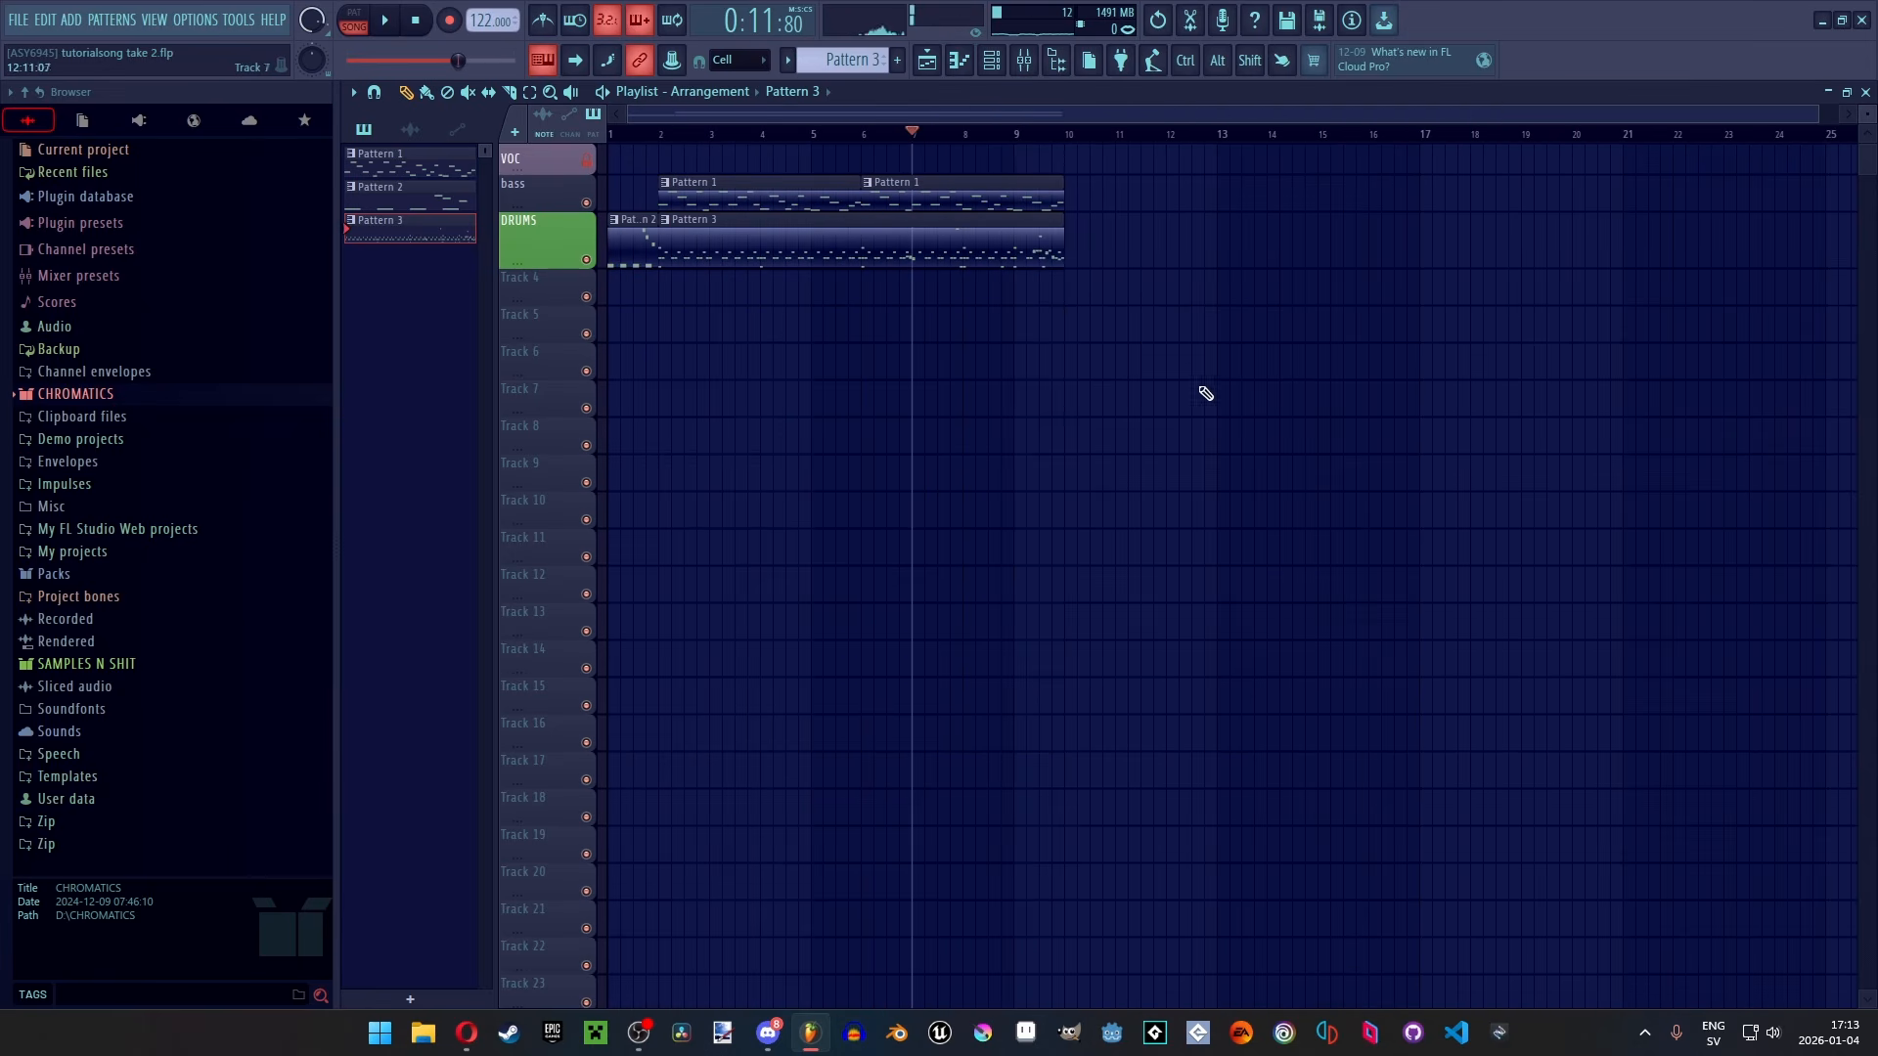
{"action": "double_click", "coordinate": [1002, 252]}
{"action": "scroll", "coordinate": [1125, 504], "scroll_direction": "down", "scroll_amount": 4}
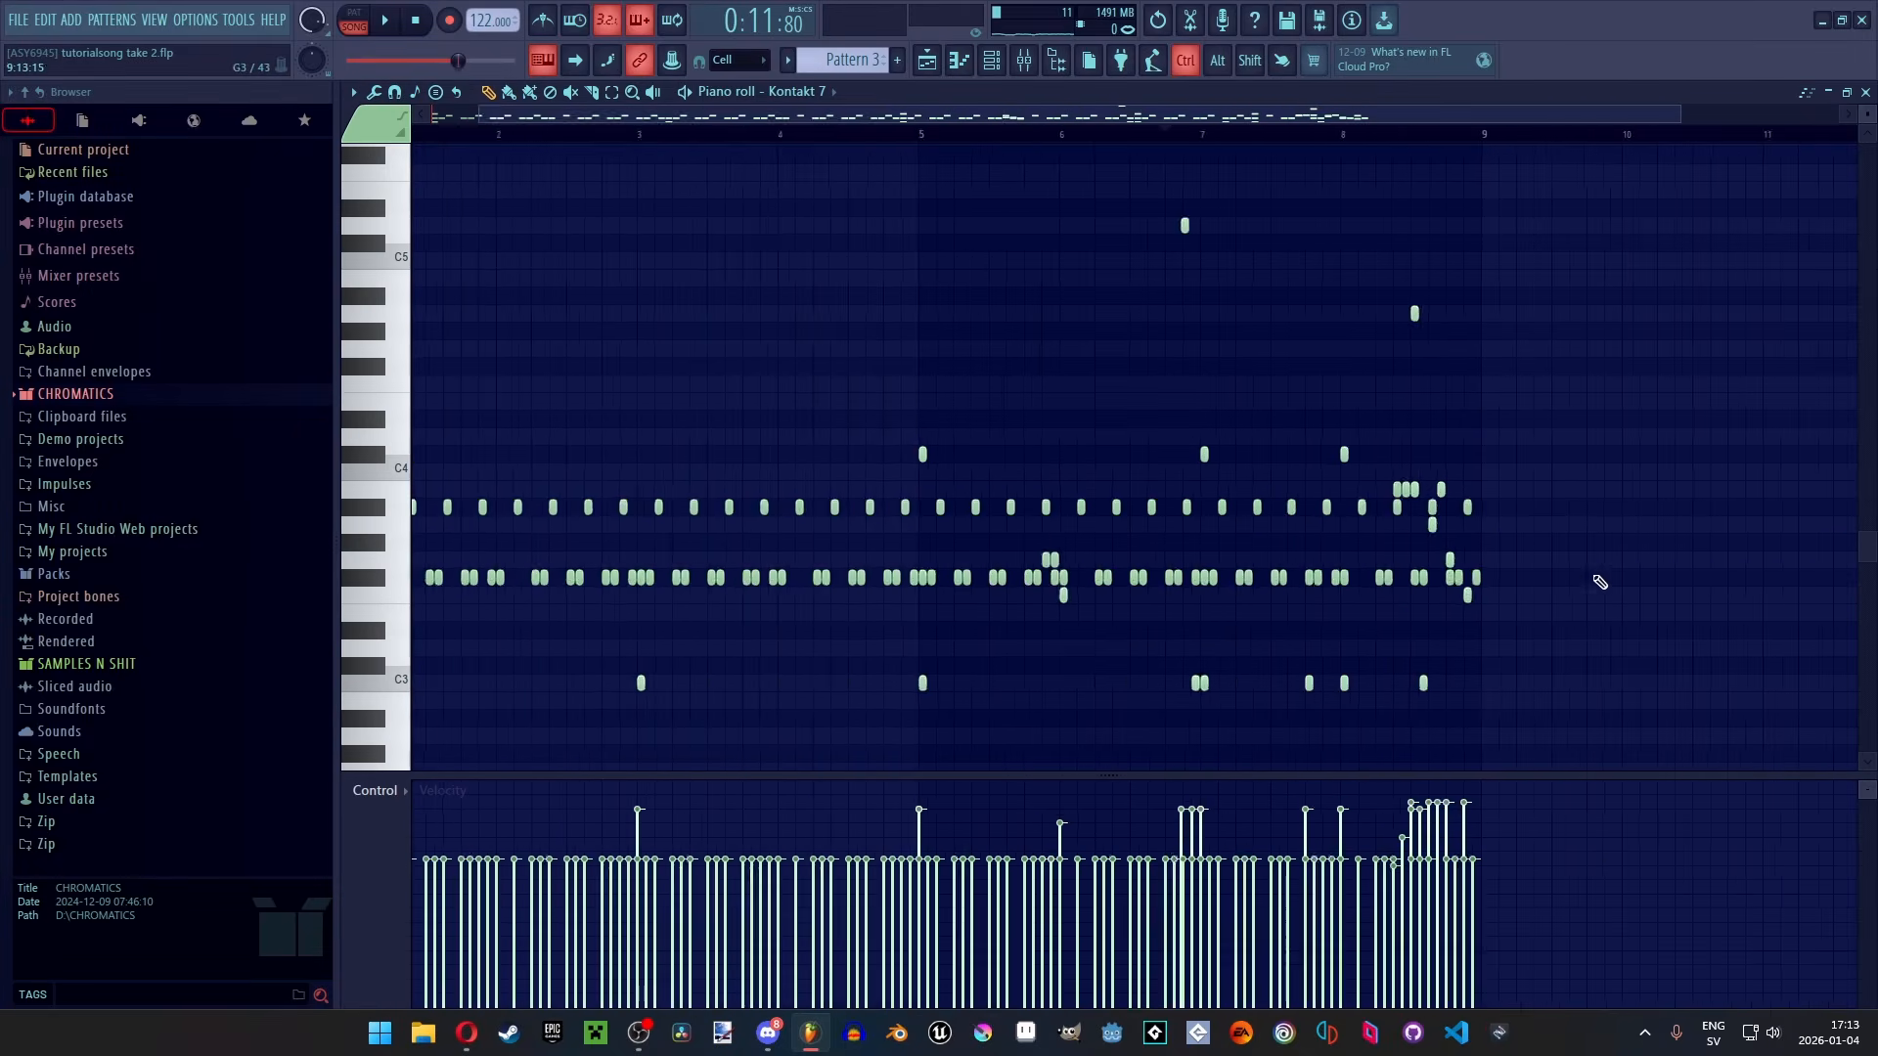
{"action": "scroll", "coordinate": [1307, 721], "scroll_direction": "up", "scroll_amount": 2}
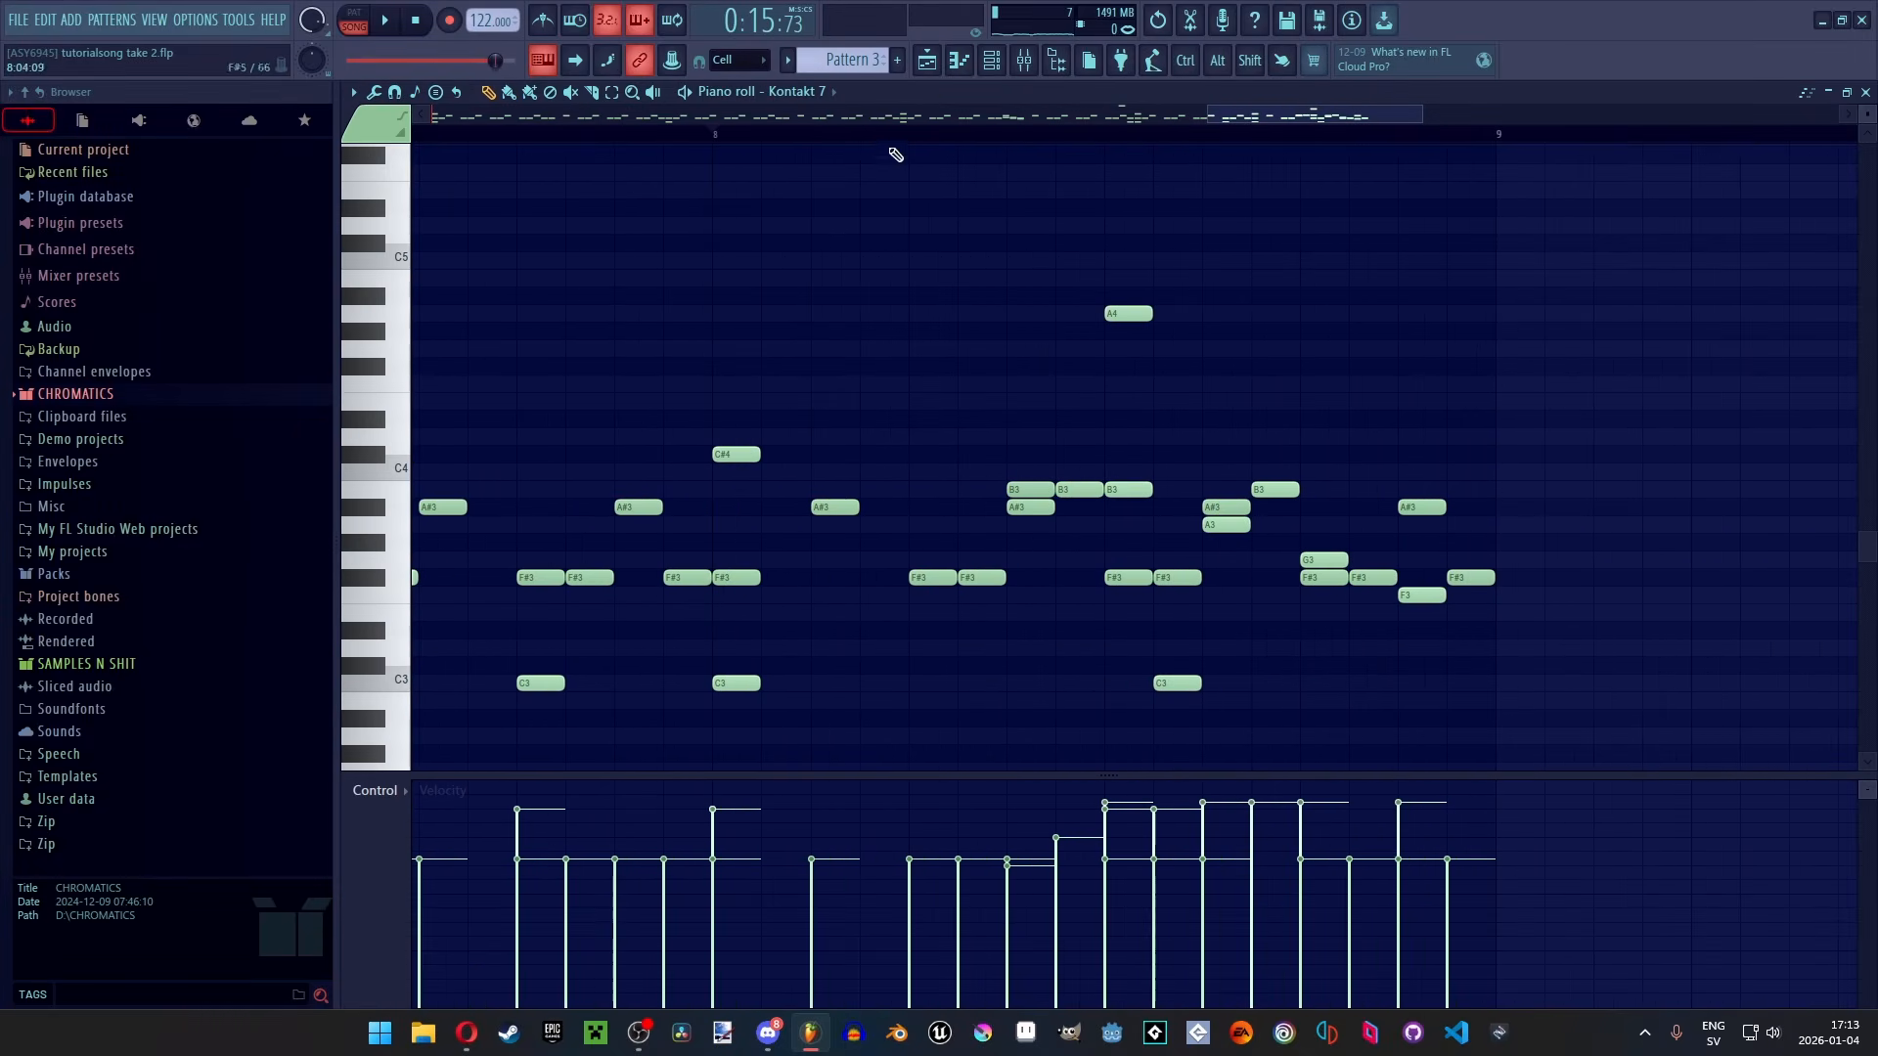
{"action": "left_click", "coordinate": [931, 60]}
{"action": "scroll", "coordinate": [1071, 342], "scroll_direction": "up", "scroll_amount": 3}
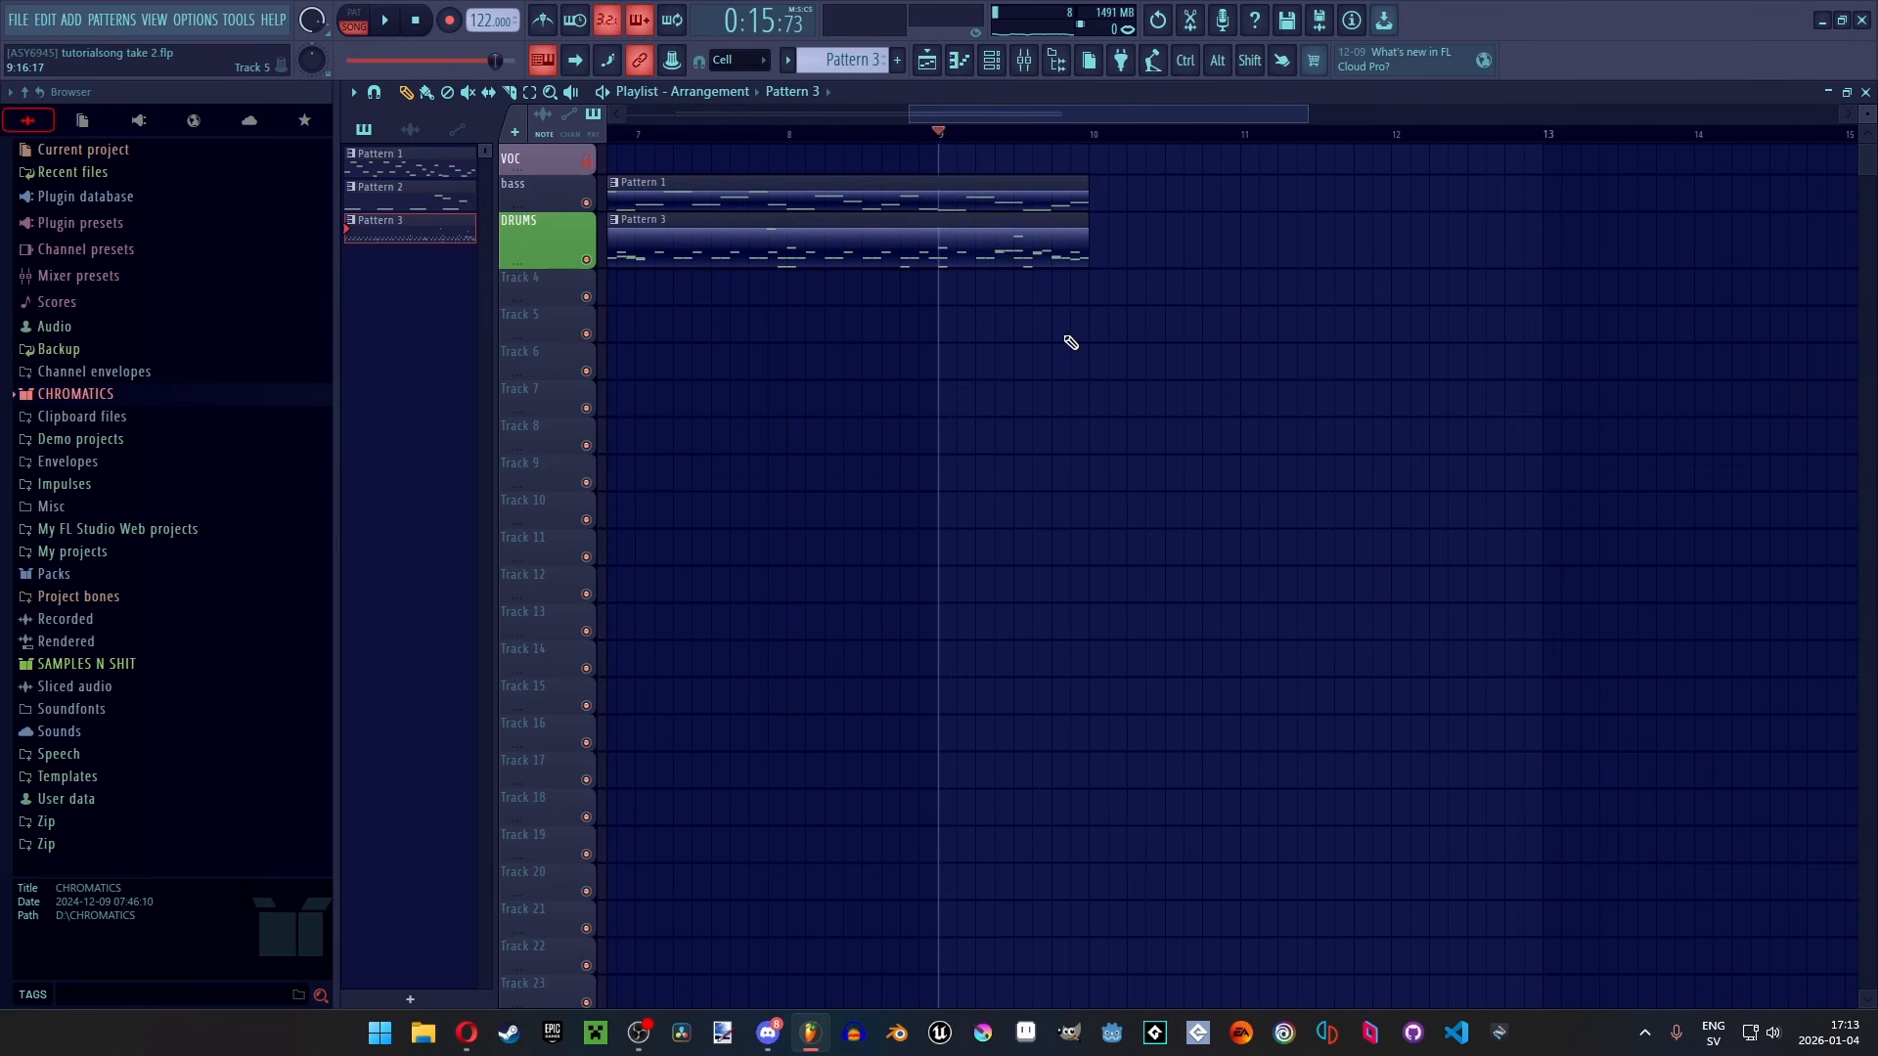
{"action": "key", "text": "space"}
{"action": "double_click", "coordinate": [1046, 256]}
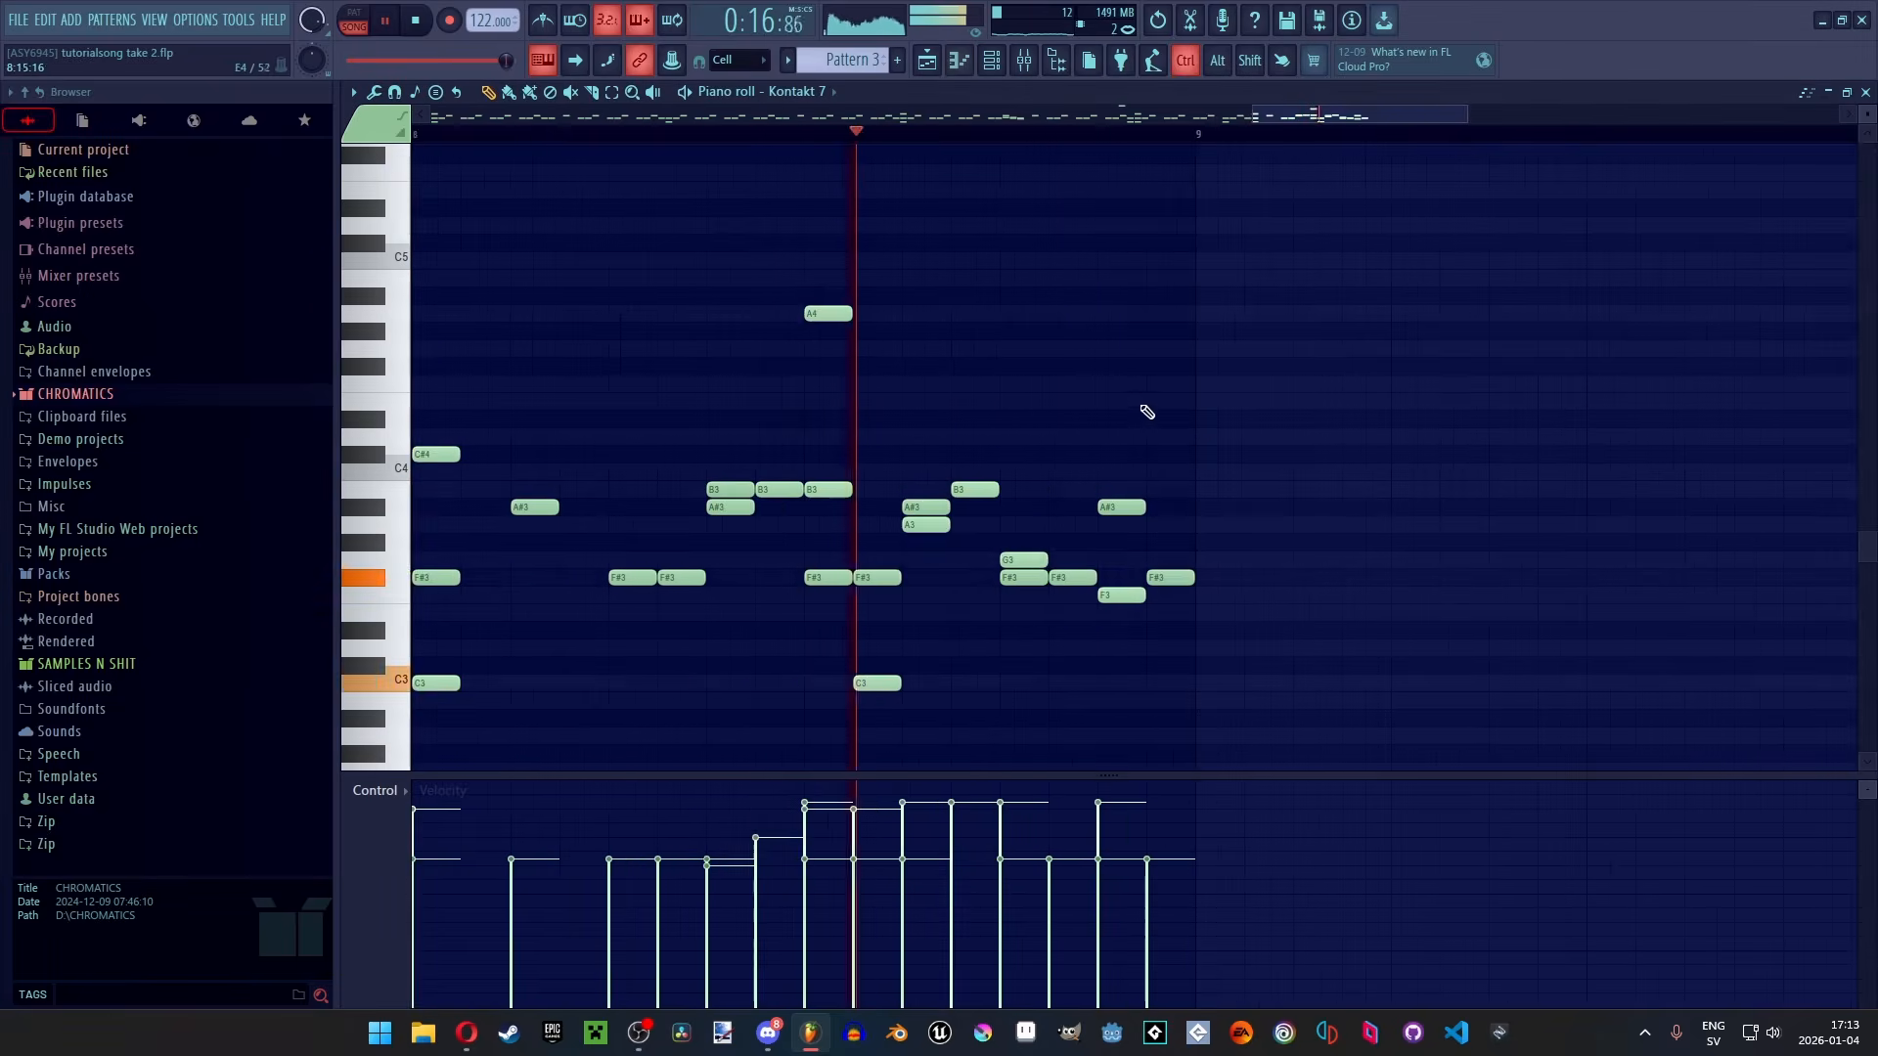
{"action": "key", "text": "space"}
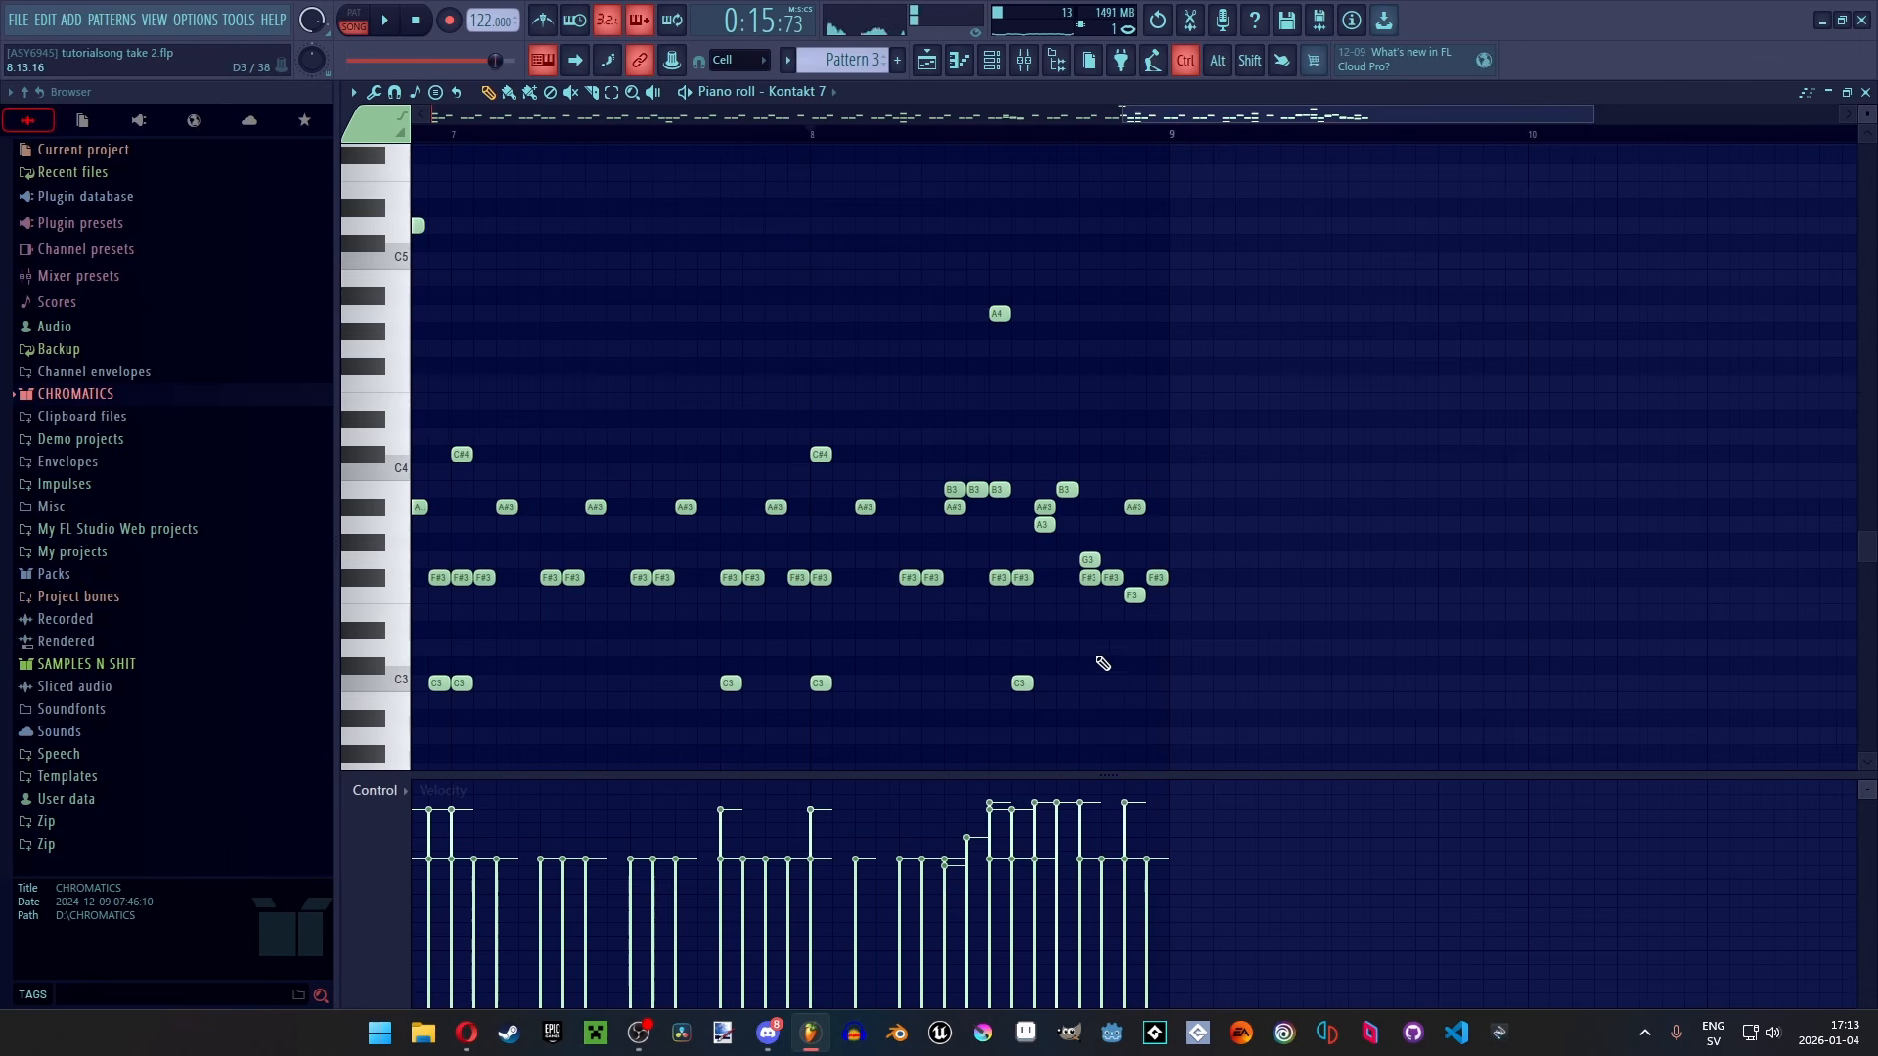
Add a D3 note at step 12 of bar 8 in Pattern 3, below the B3 note, while playing the fill
{"action": "scroll", "coordinate": [1103, 663], "scroll_direction": "up", "scroll_amount": 4}
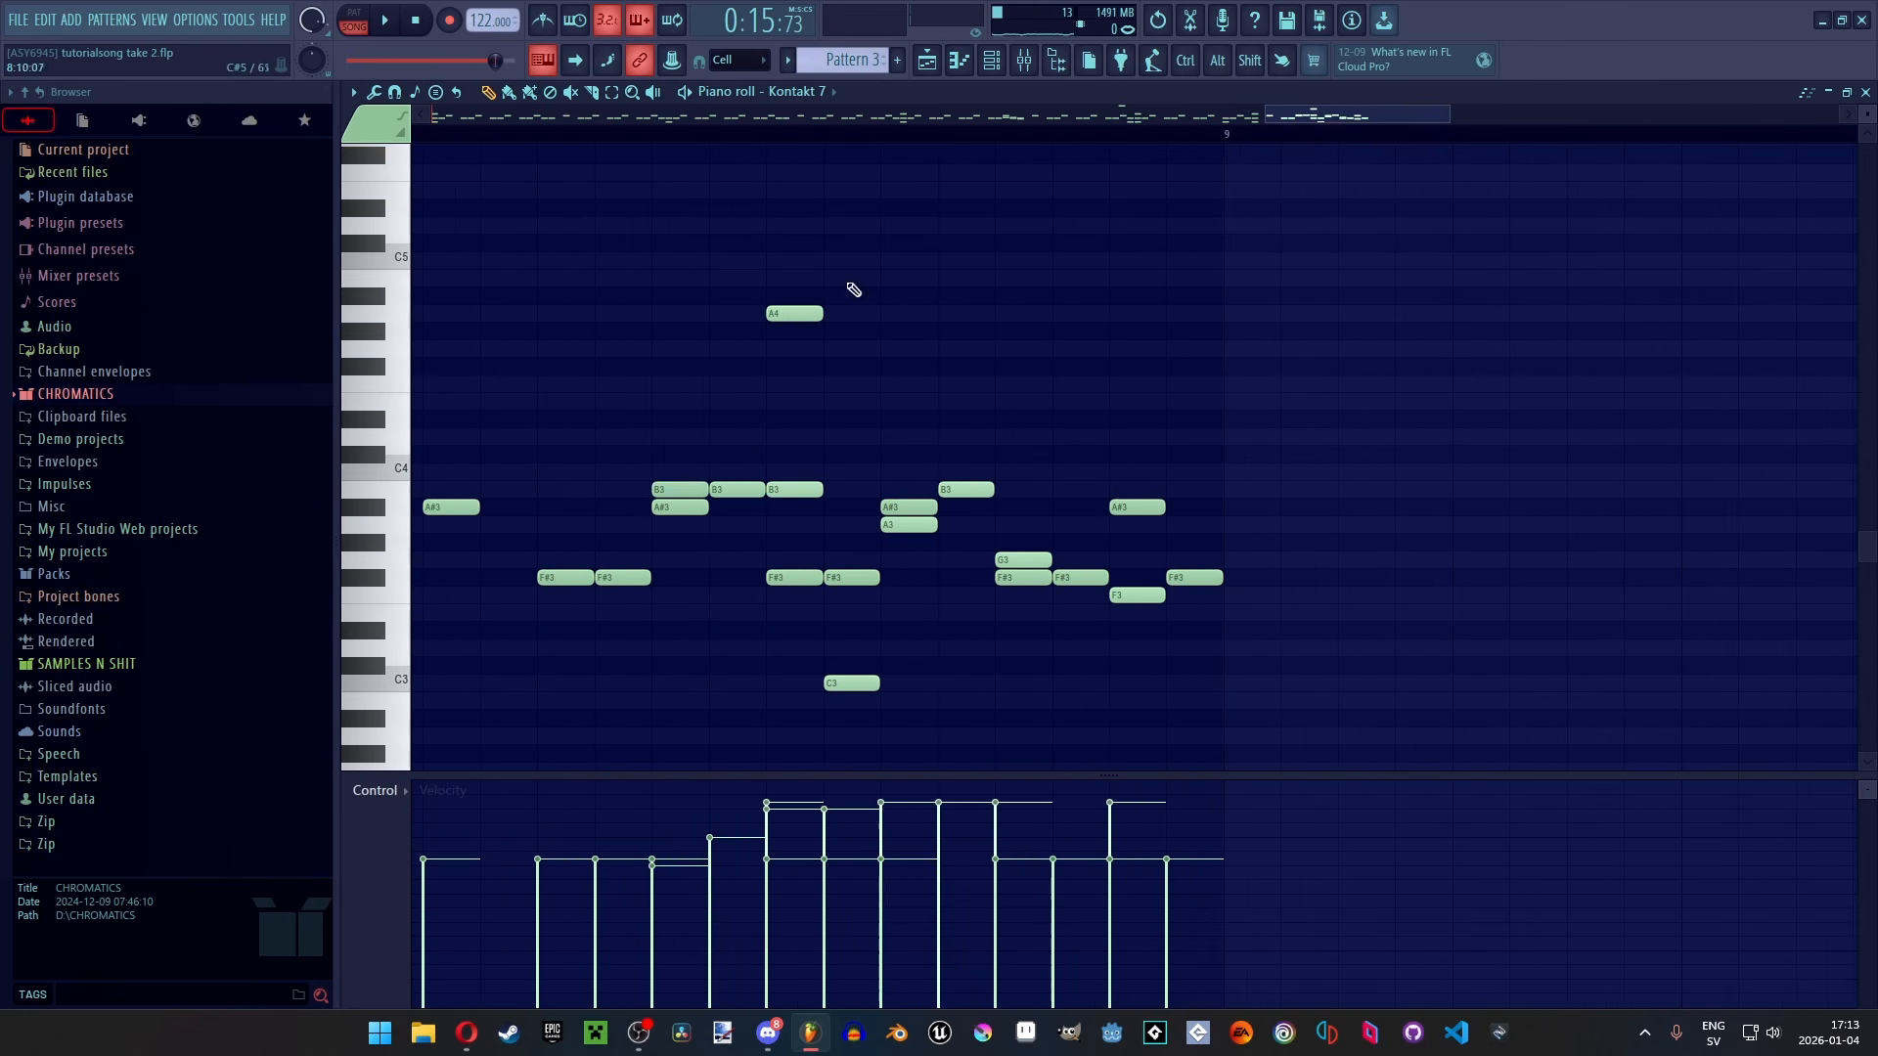
{"action": "left_click", "coordinate": [832, 136]}
{"action": "key", "text": "space"}
{"action": "left_click", "coordinate": [1015, 648]}
{"action": "right_click", "coordinate": [1011, 648]}
{"action": "left_click", "coordinate": [966, 649]}
Play the closing fill with the added D3 note and return to the playlist
{"action": "key", "text": "space"}
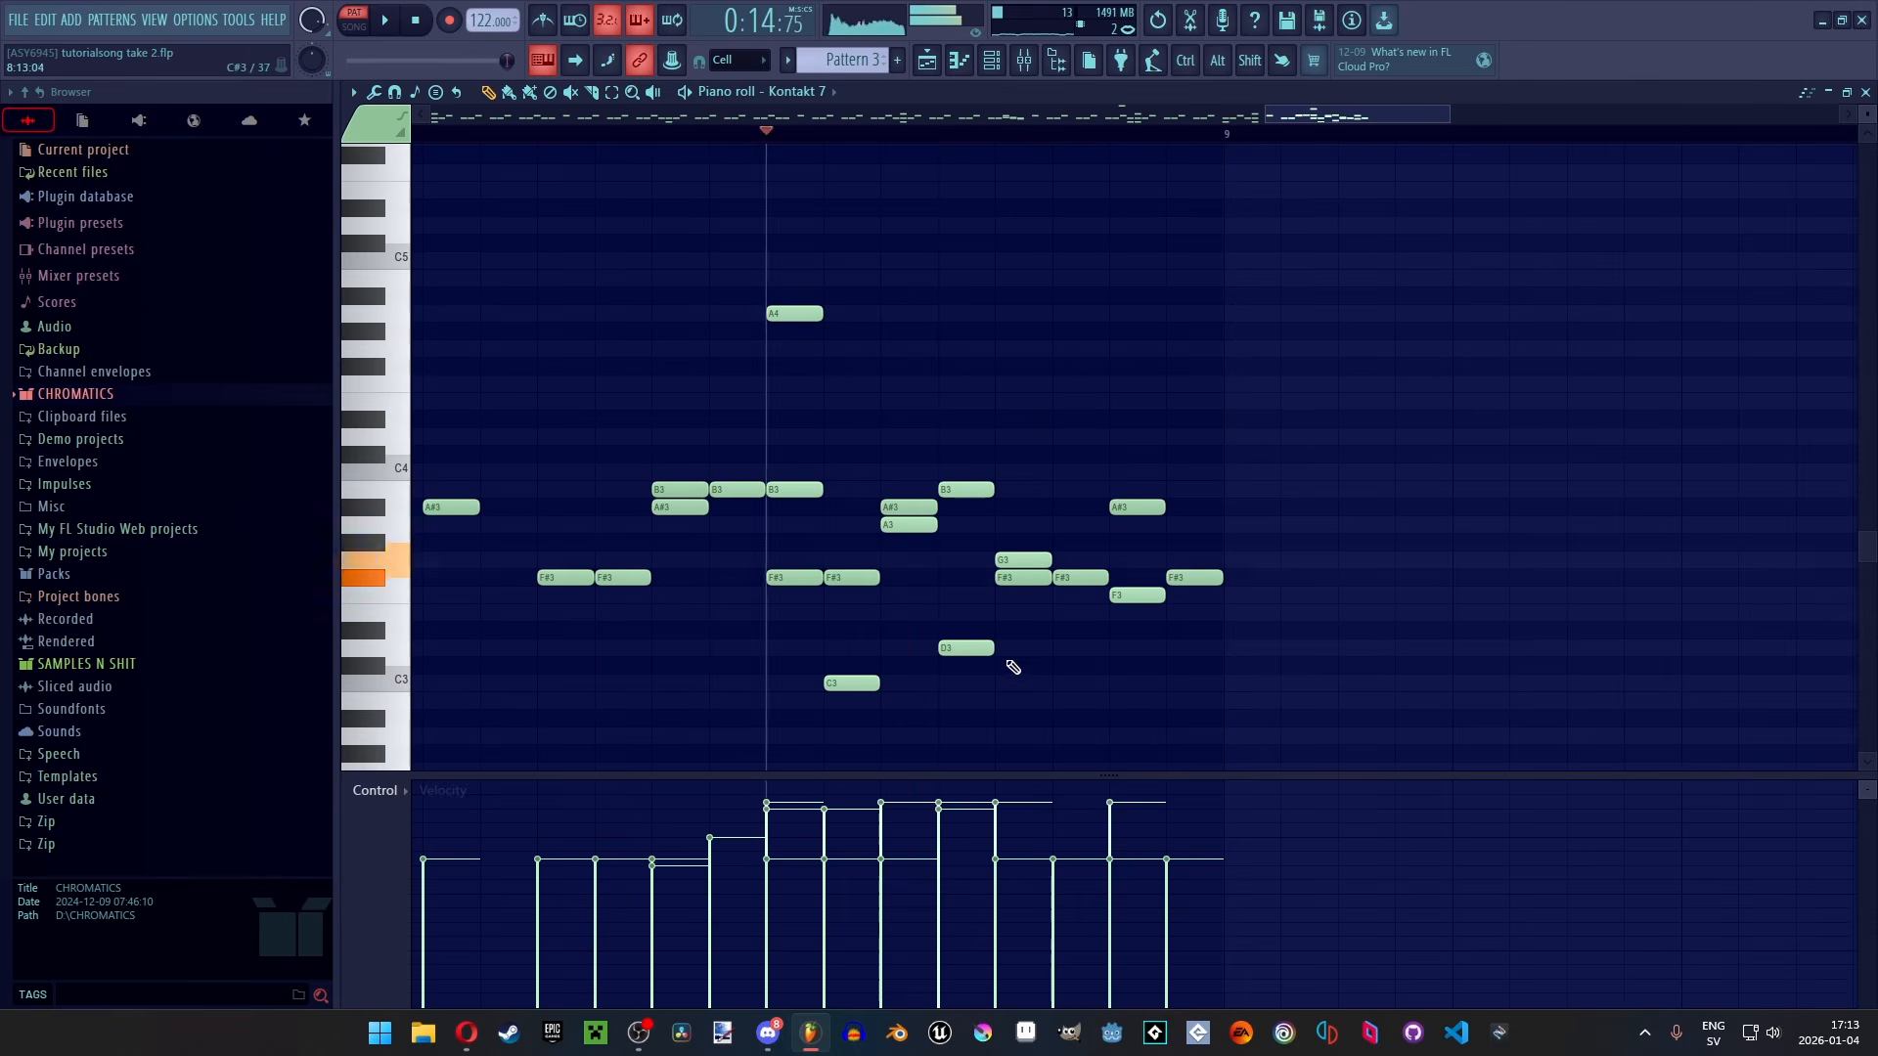
{"action": "key", "text": "space"}
{"action": "key", "text": "F5"}
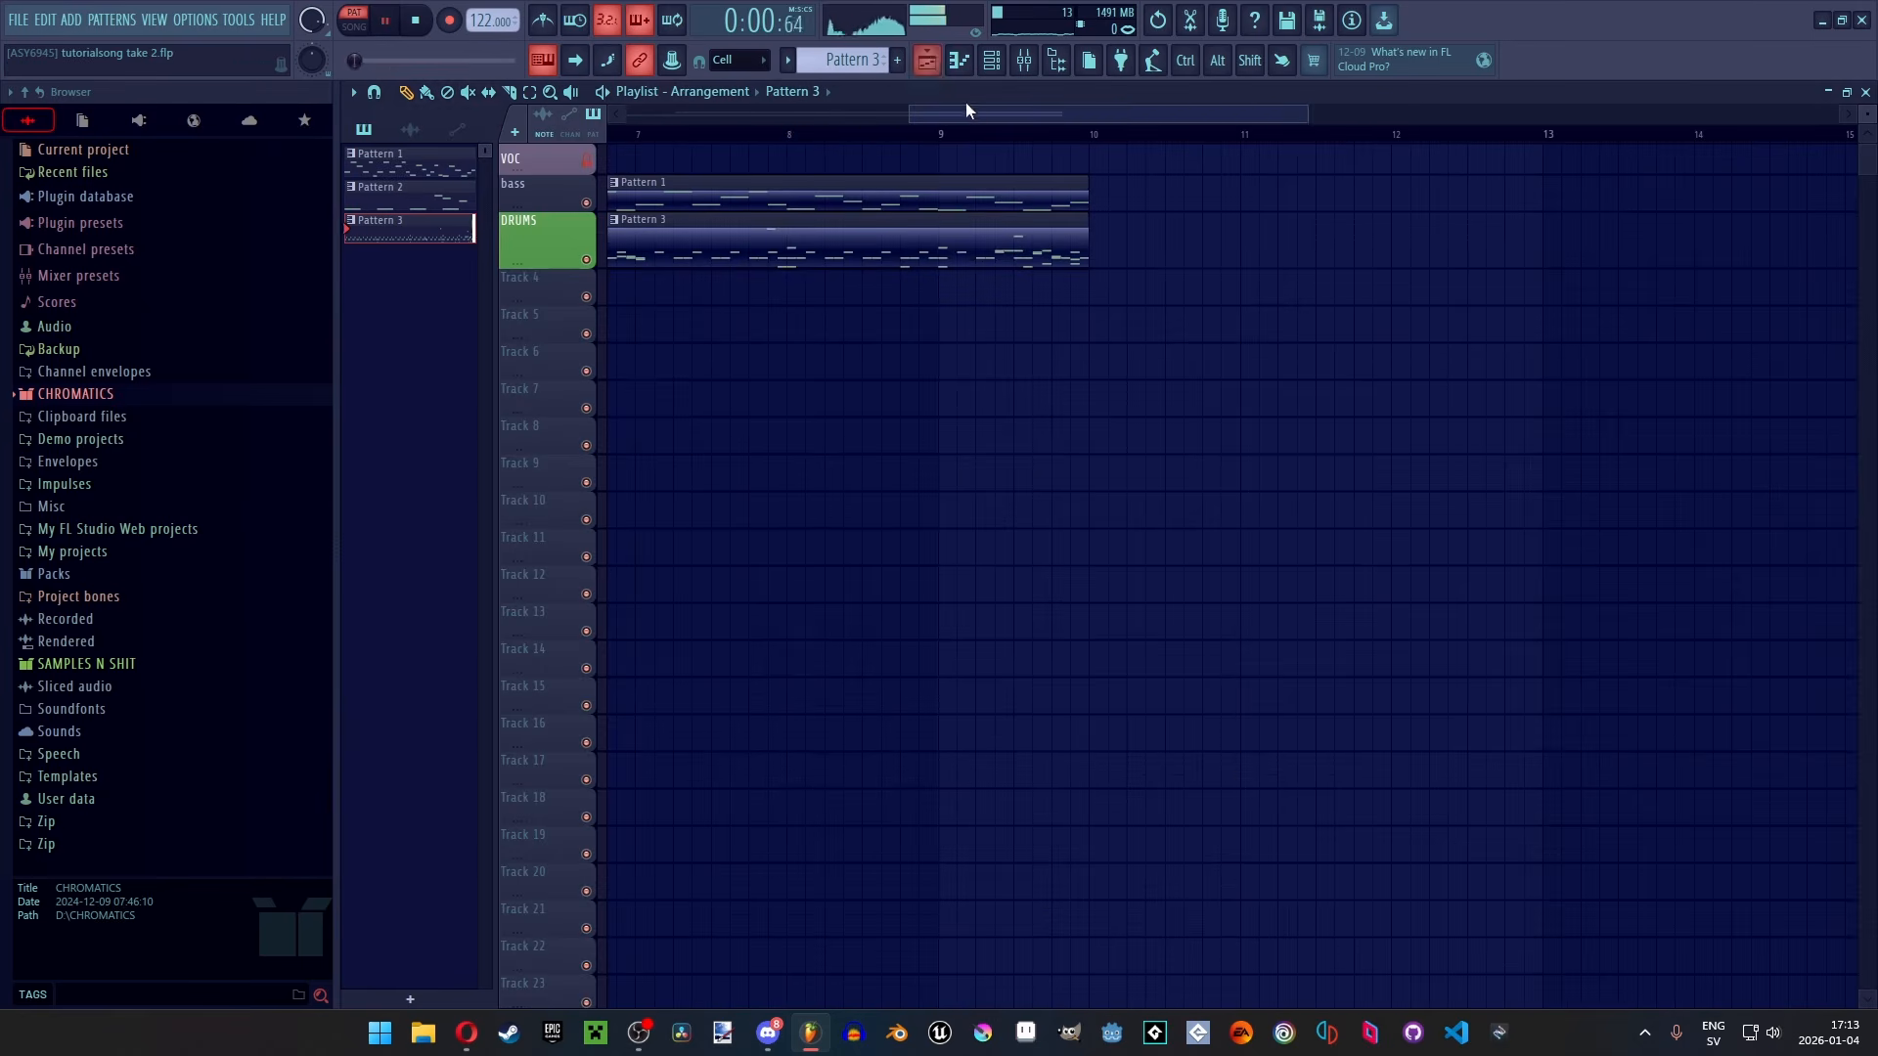
Play the closing bars of the arrangement with bass and drums and view the whole song layout
{"action": "key", "text": "space"}
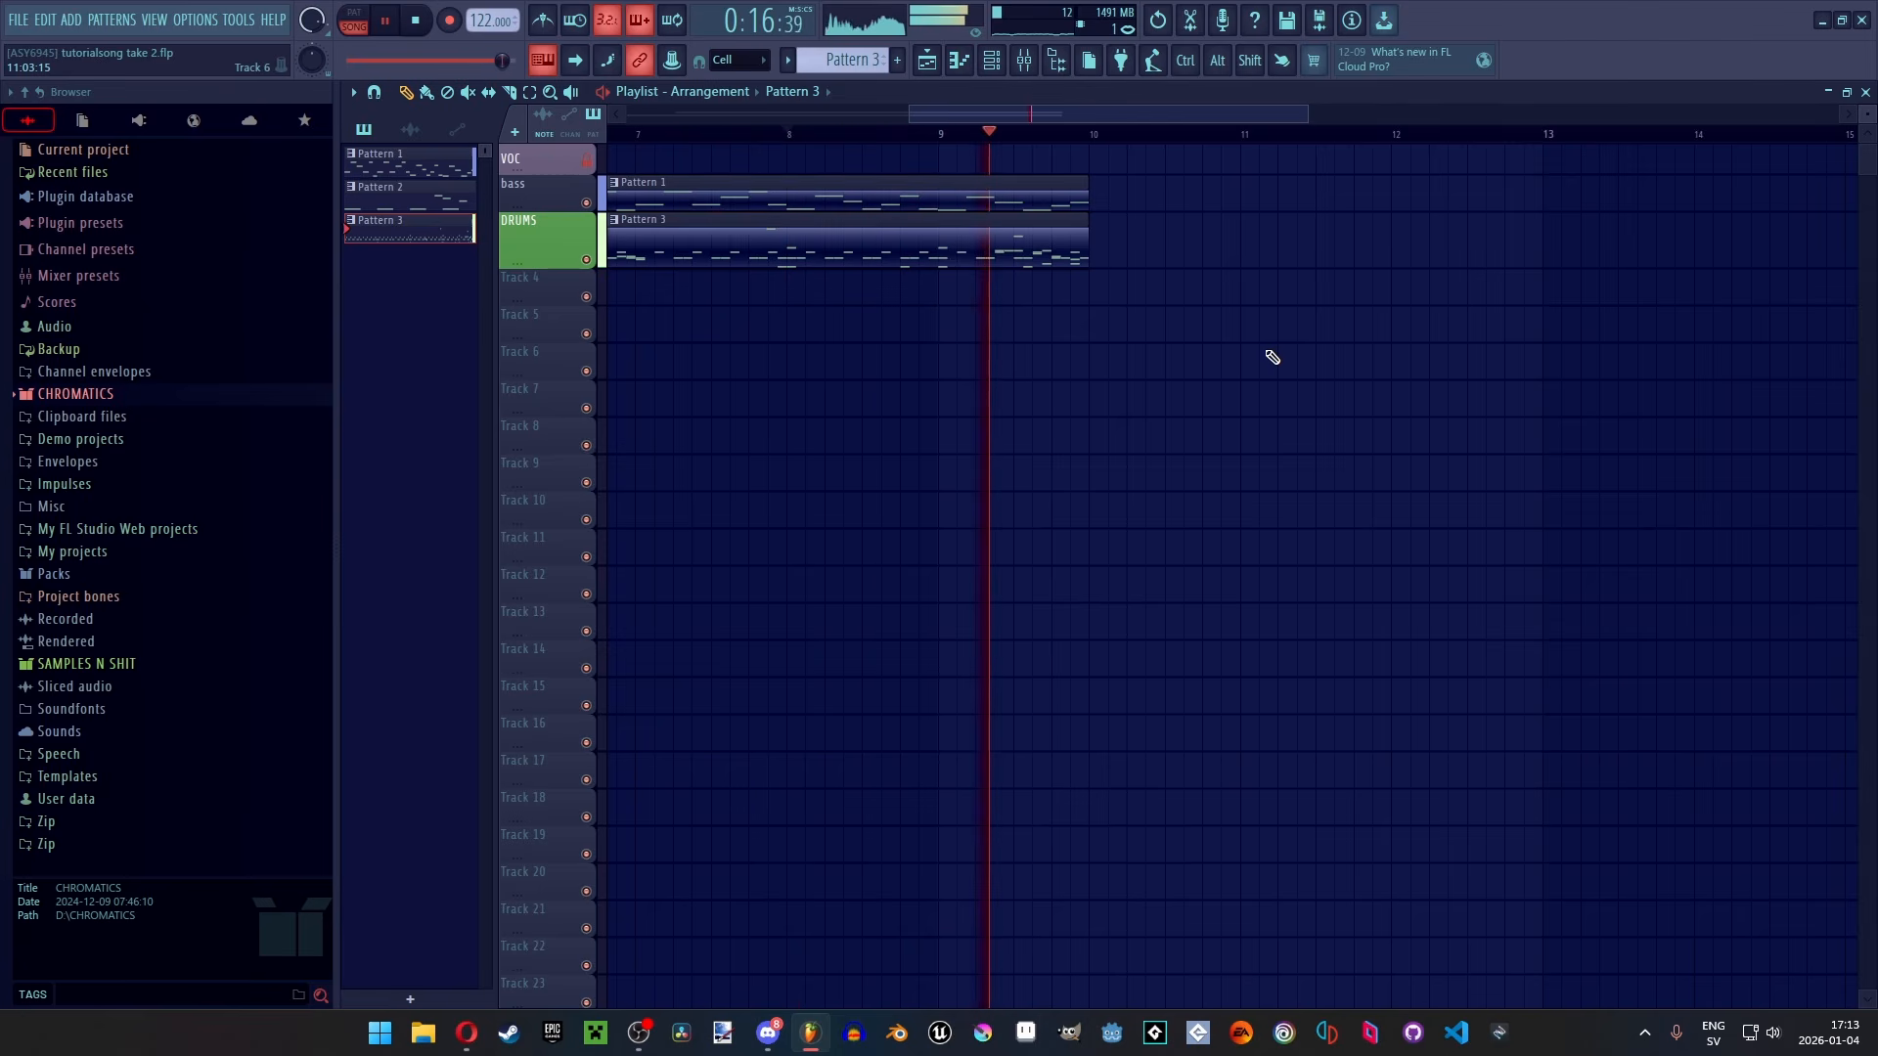
{"action": "key", "text": "space"}
{"action": "scroll", "coordinate": [1088, 233], "scroll_direction": "down", "scroll_amount": 4}
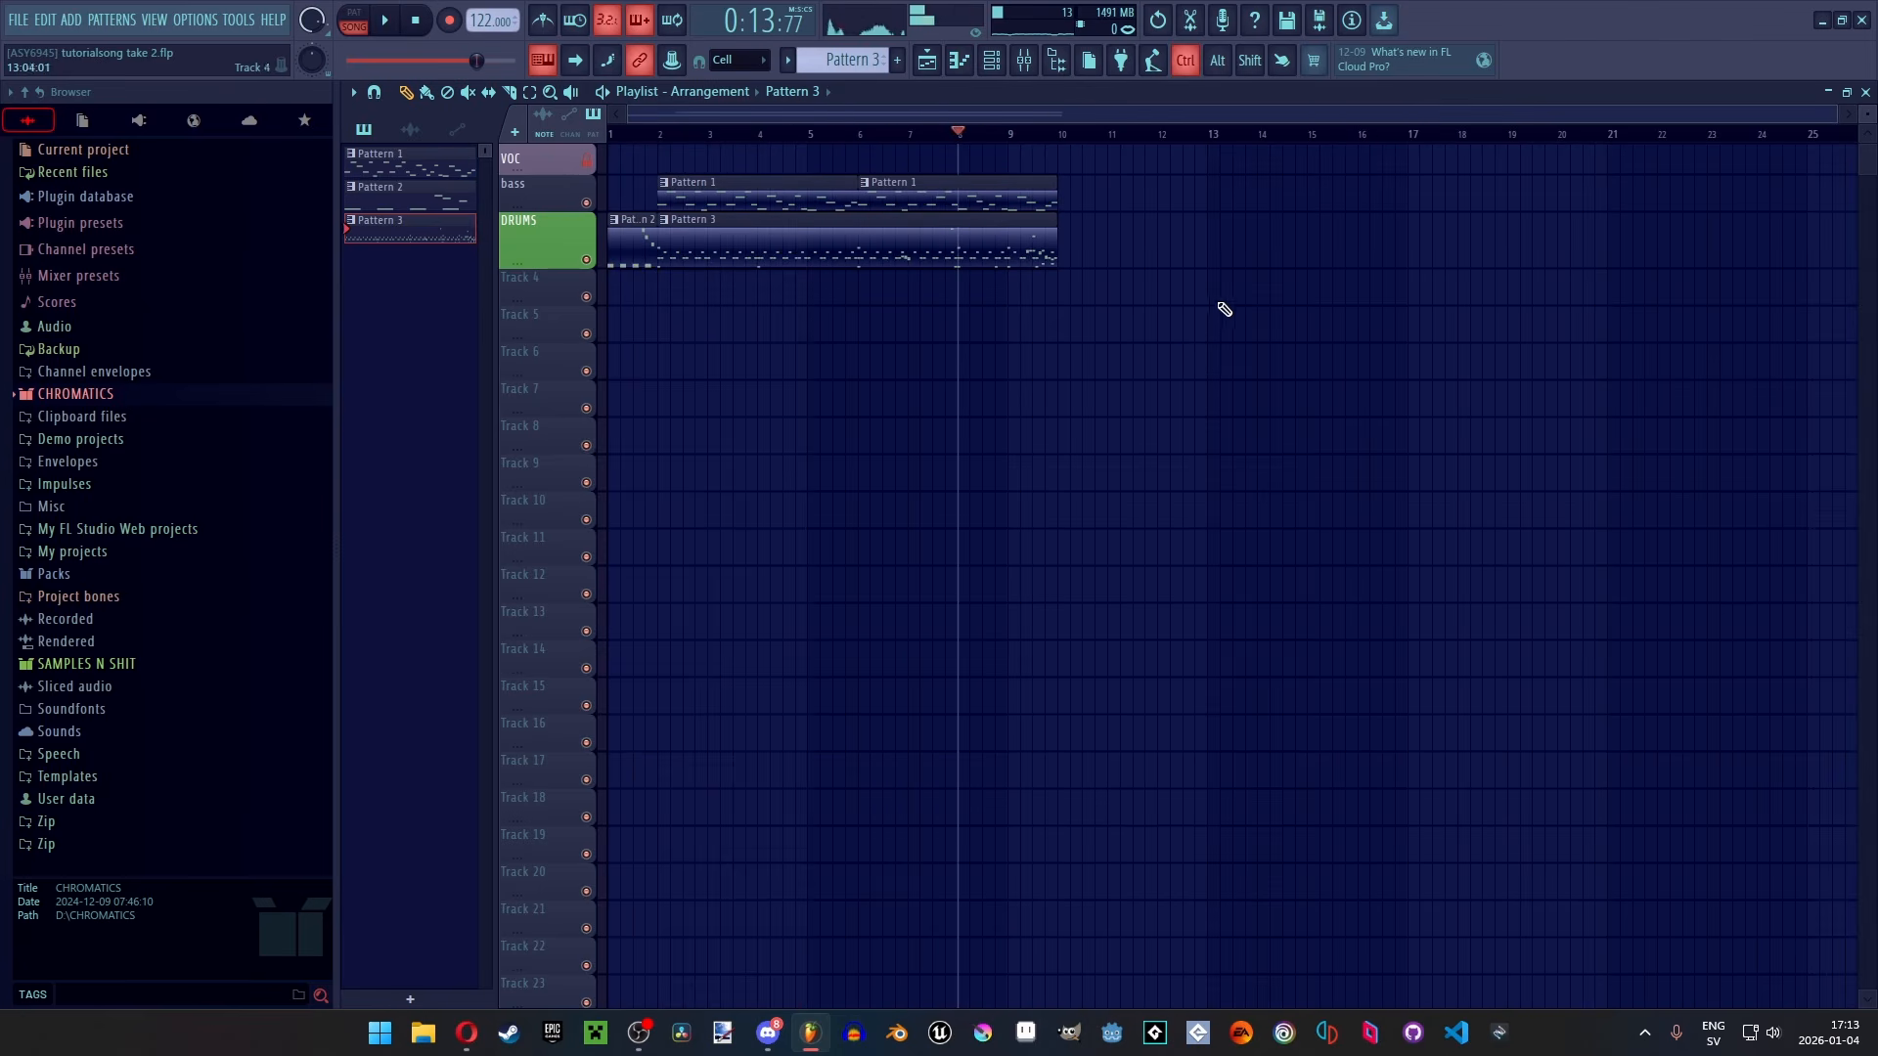
Save the project and rename Track 4 of the playlist as chords
{"action": "key", "text": "ctrl+s"}
{"action": "key", "text": "Return"}
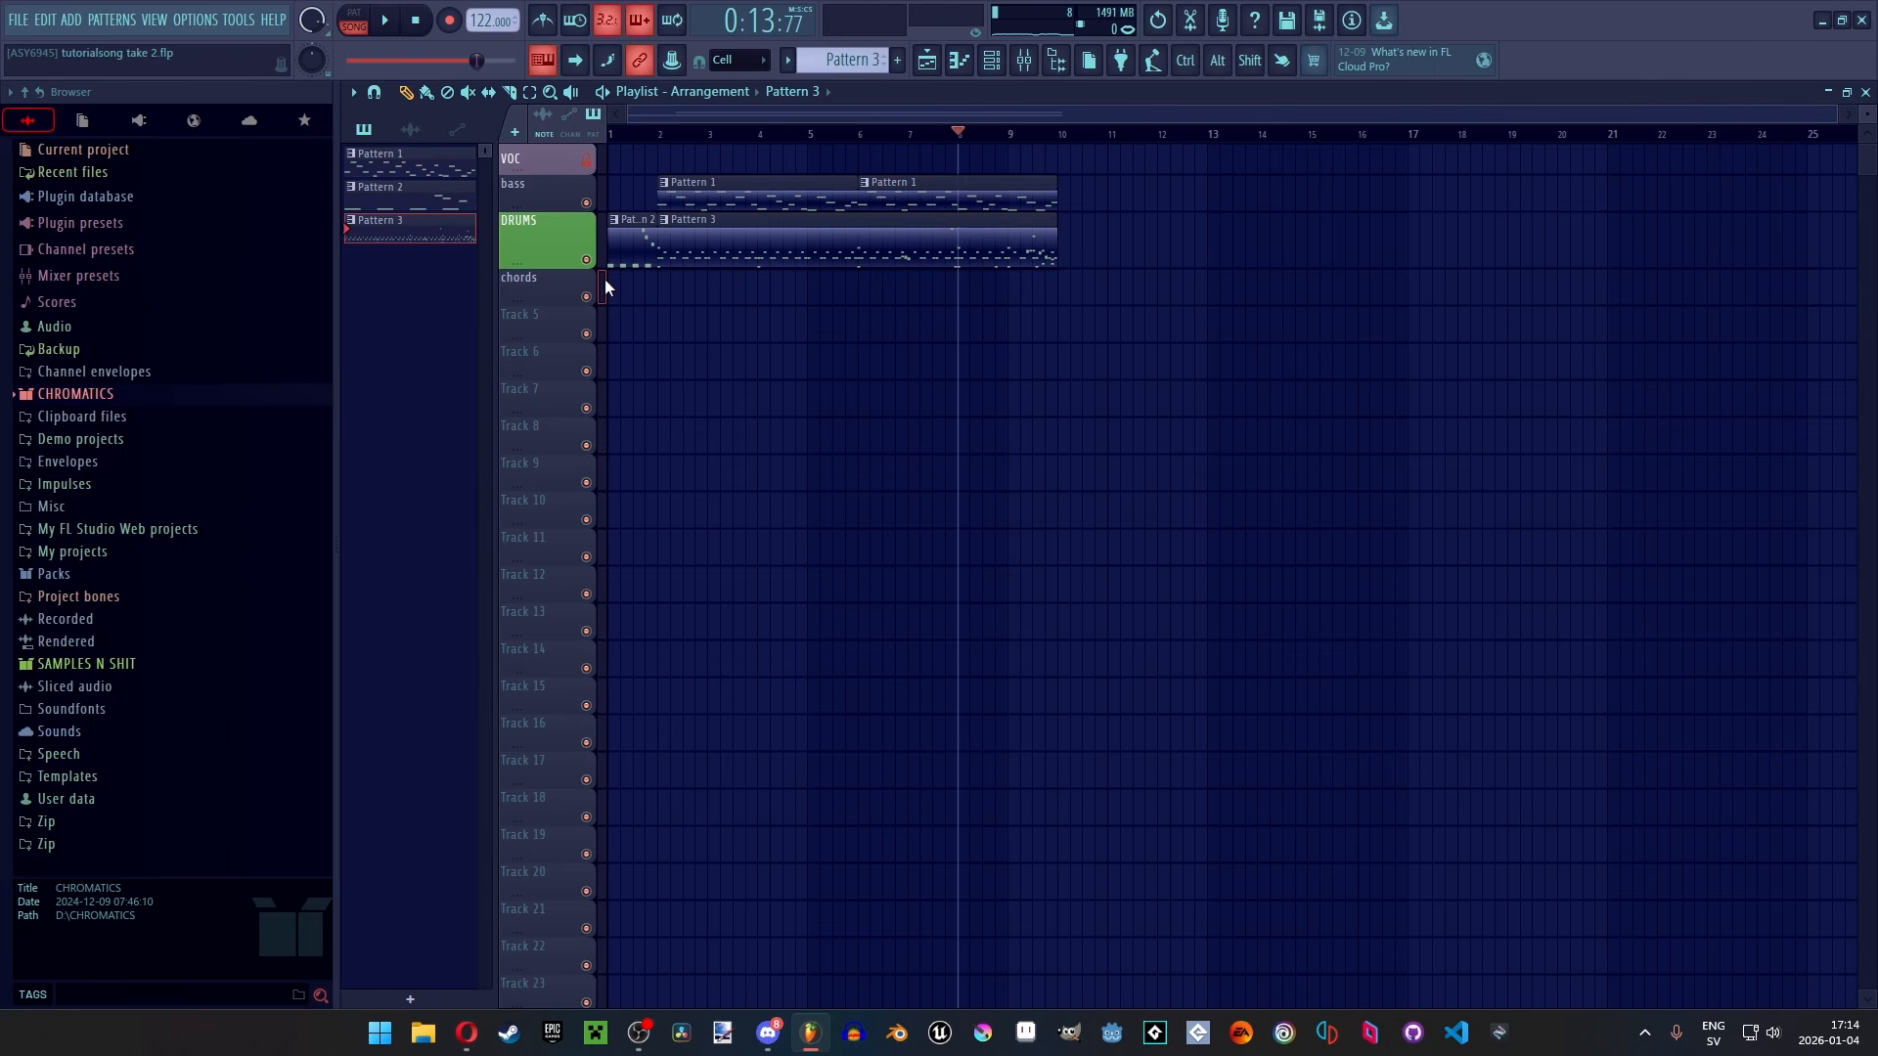
Add a FLEX instrument as a new channel in the channel rack
{"action": "key", "text": "space"}
{"action": "left_click", "coordinate": [1002, 70]}
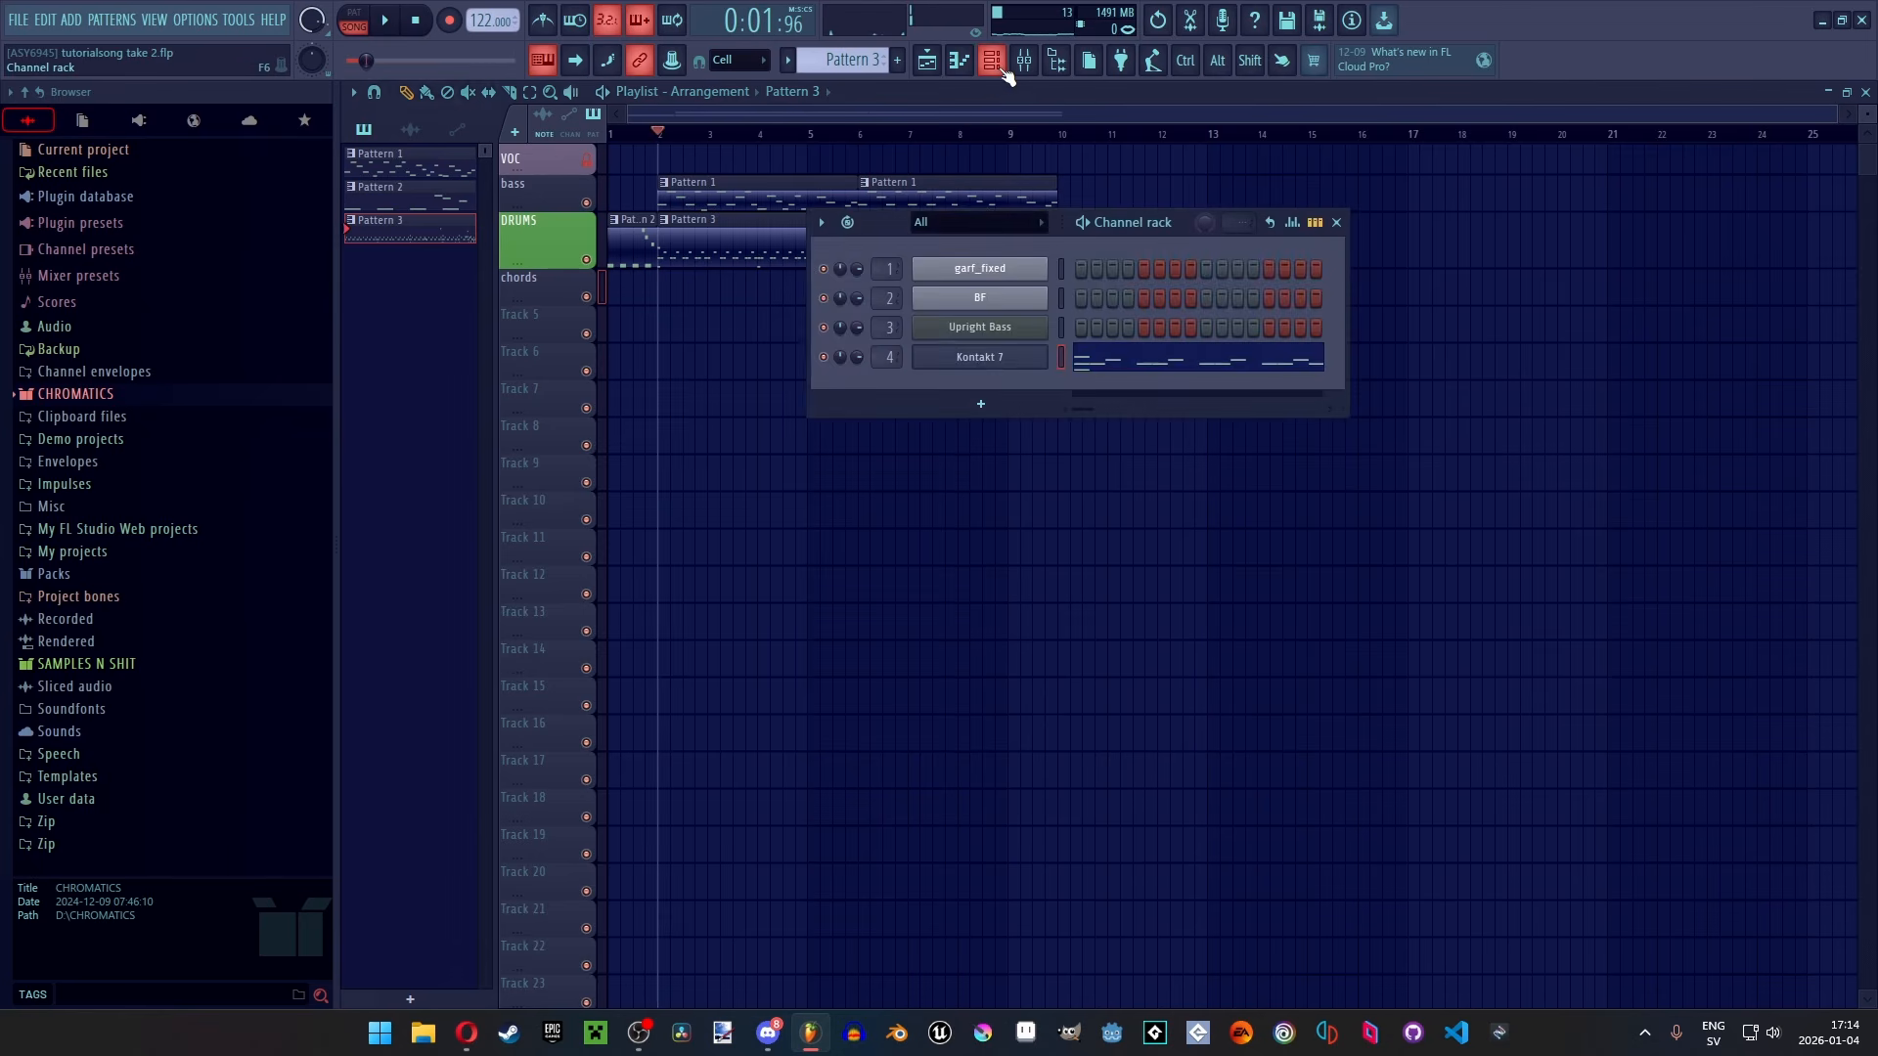
{"action": "left_click", "coordinate": [1008, 406]}
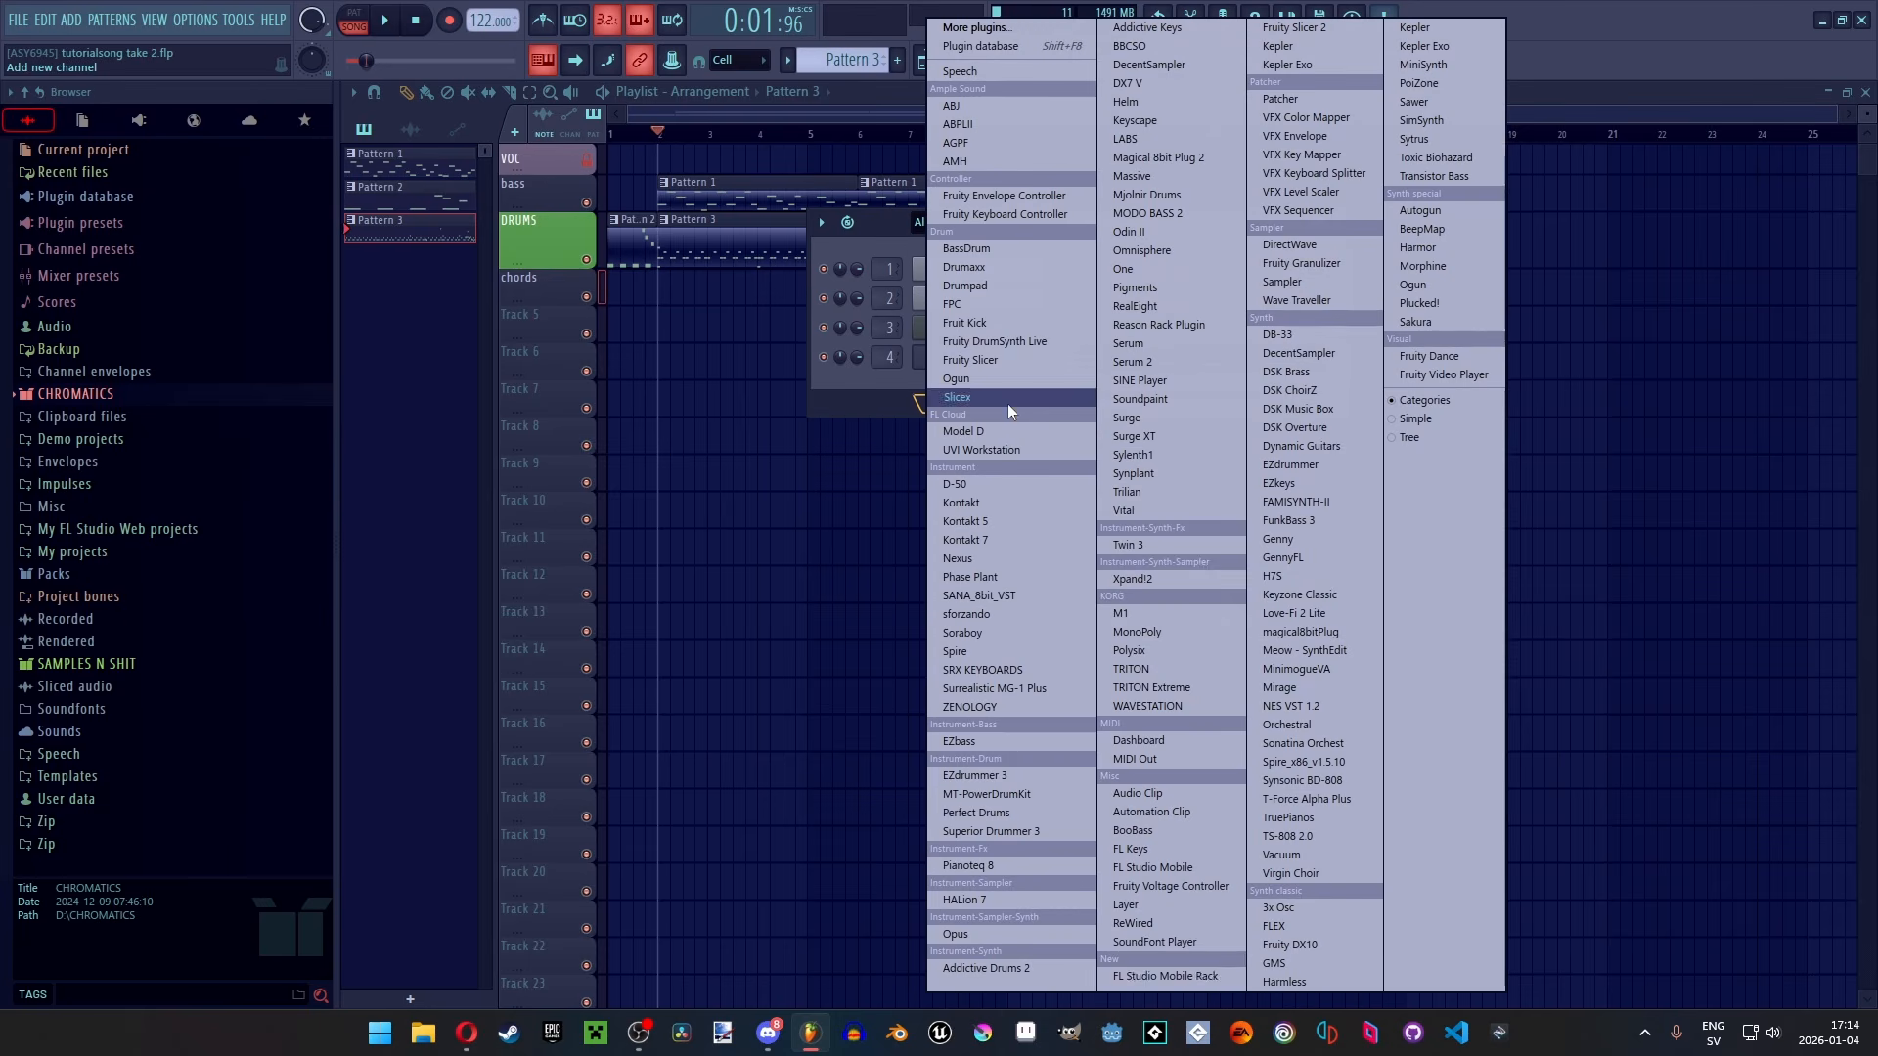
{"action": "left_click", "coordinate": [1276, 924]}
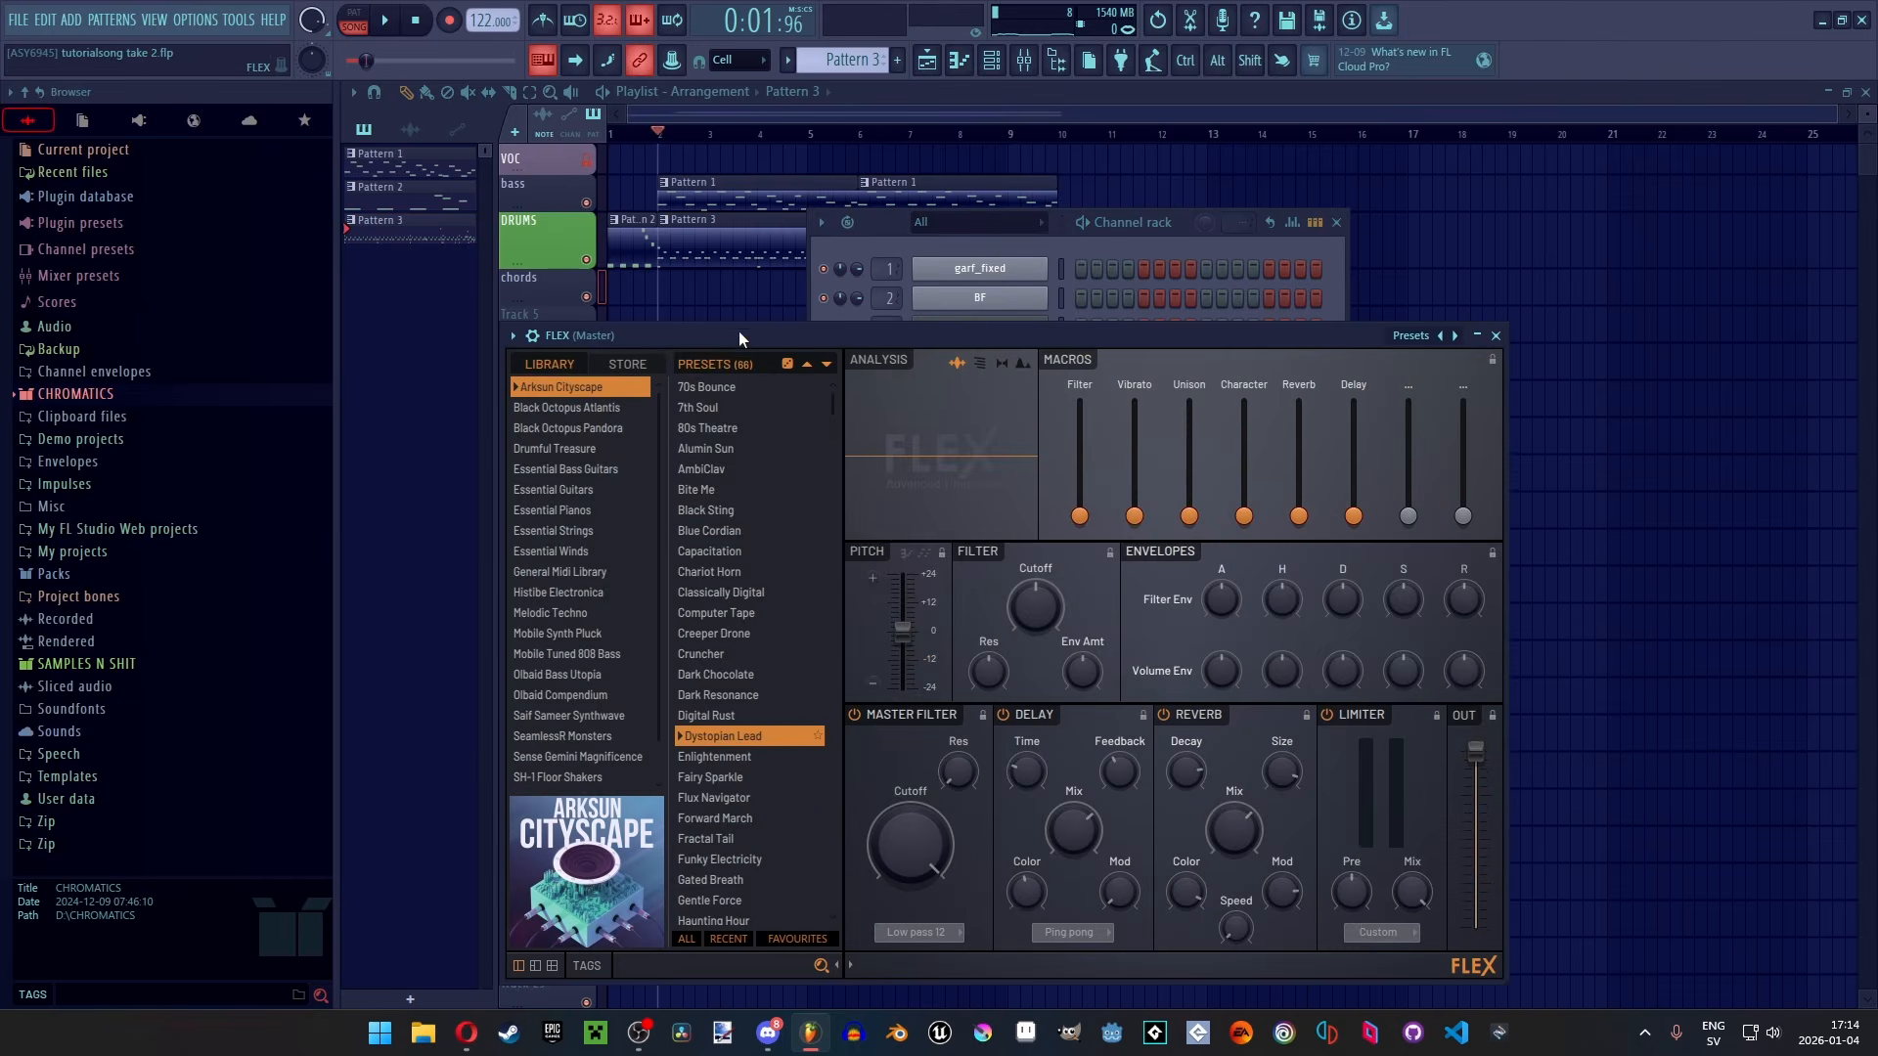
Load the Ovation Elite Xtra preset from FLEX's Essential Guitars library and close the plugin
{"action": "left_click", "coordinate": [608, 407]}
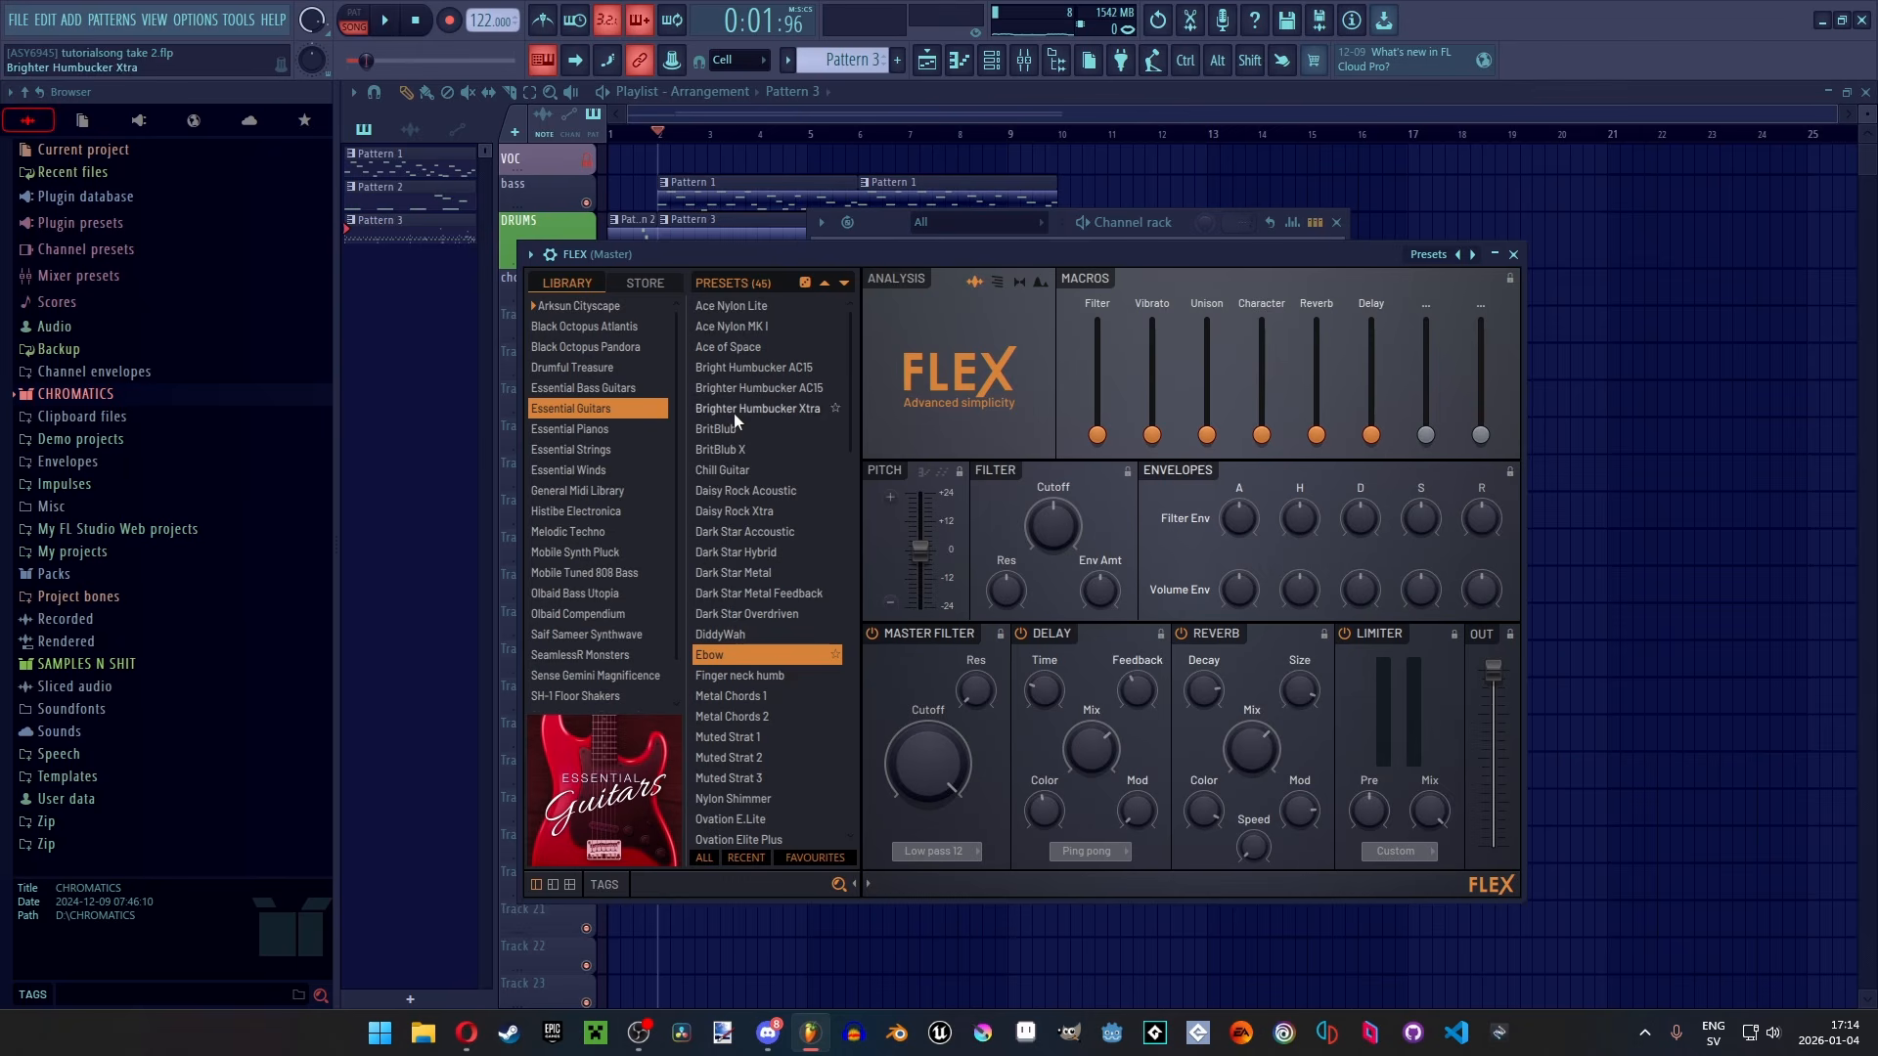
{"action": "scroll", "coordinate": [754, 700], "scroll_direction": "down", "scroll_amount": 3}
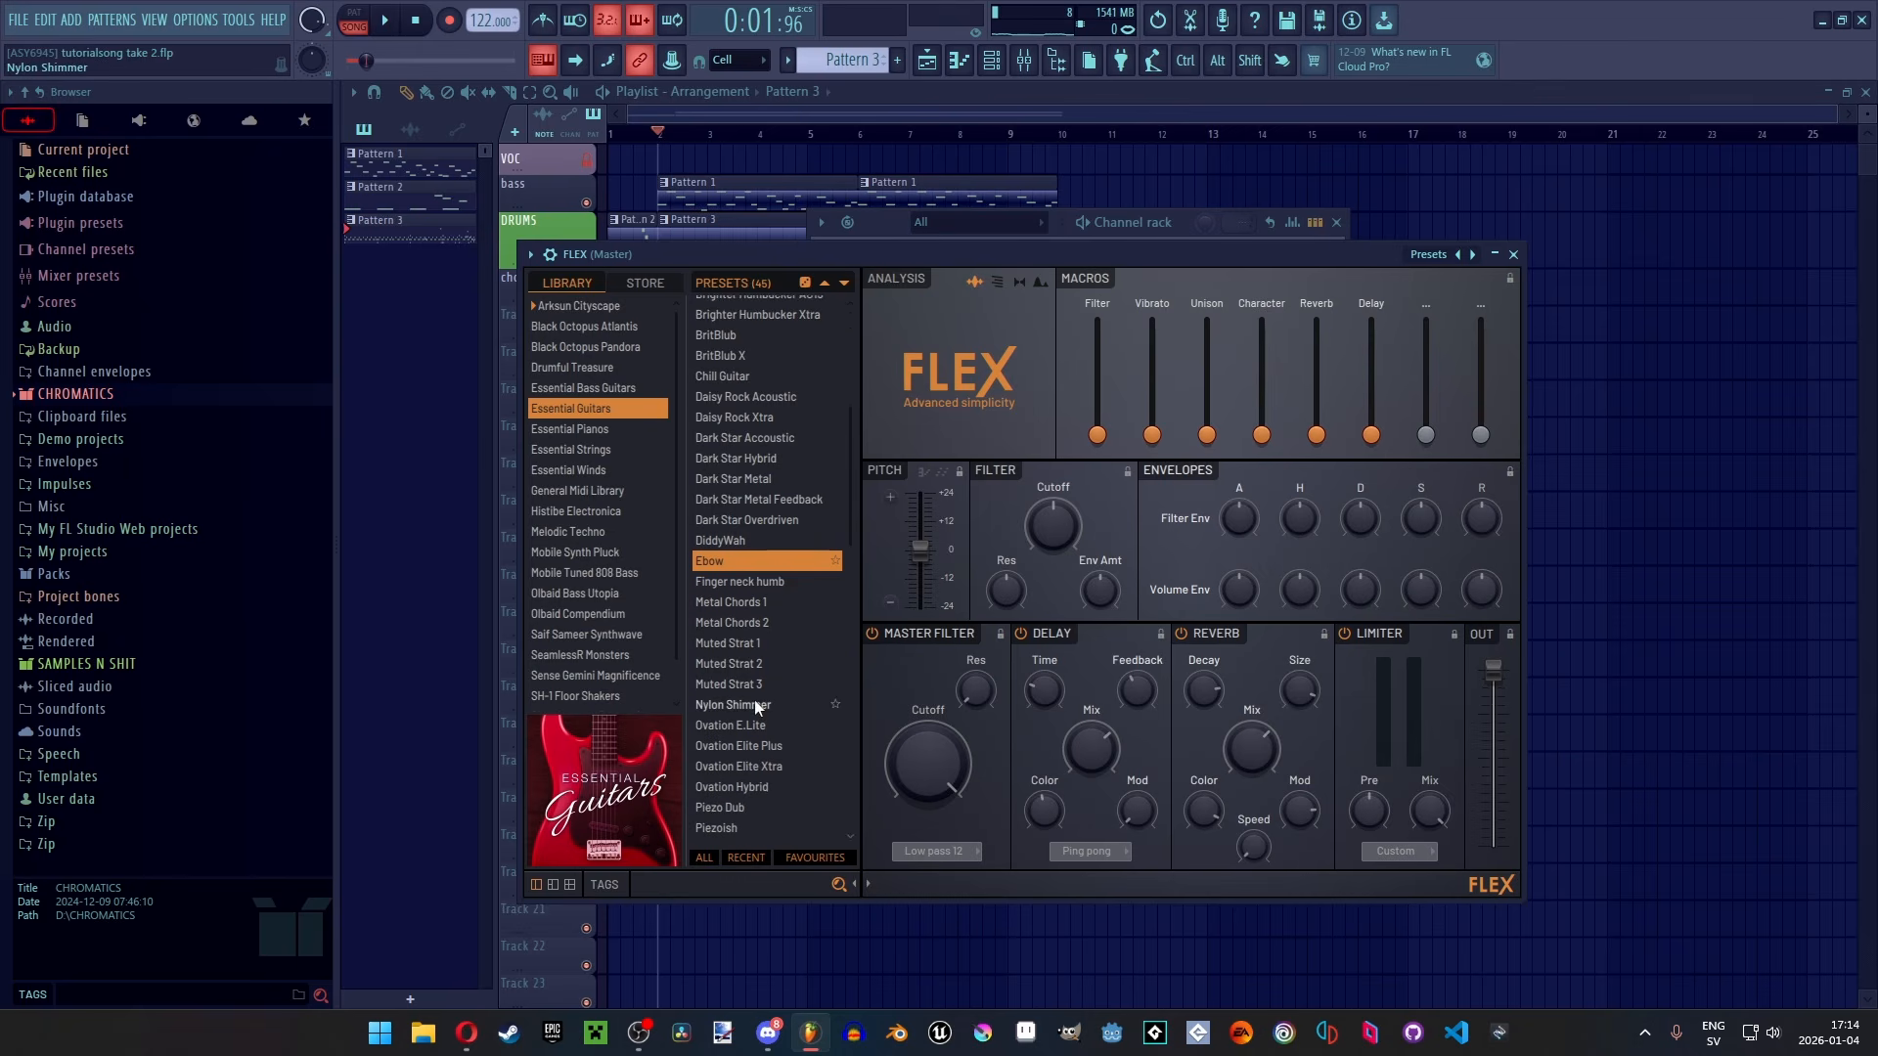
{"action": "left_click", "coordinate": [753, 703]}
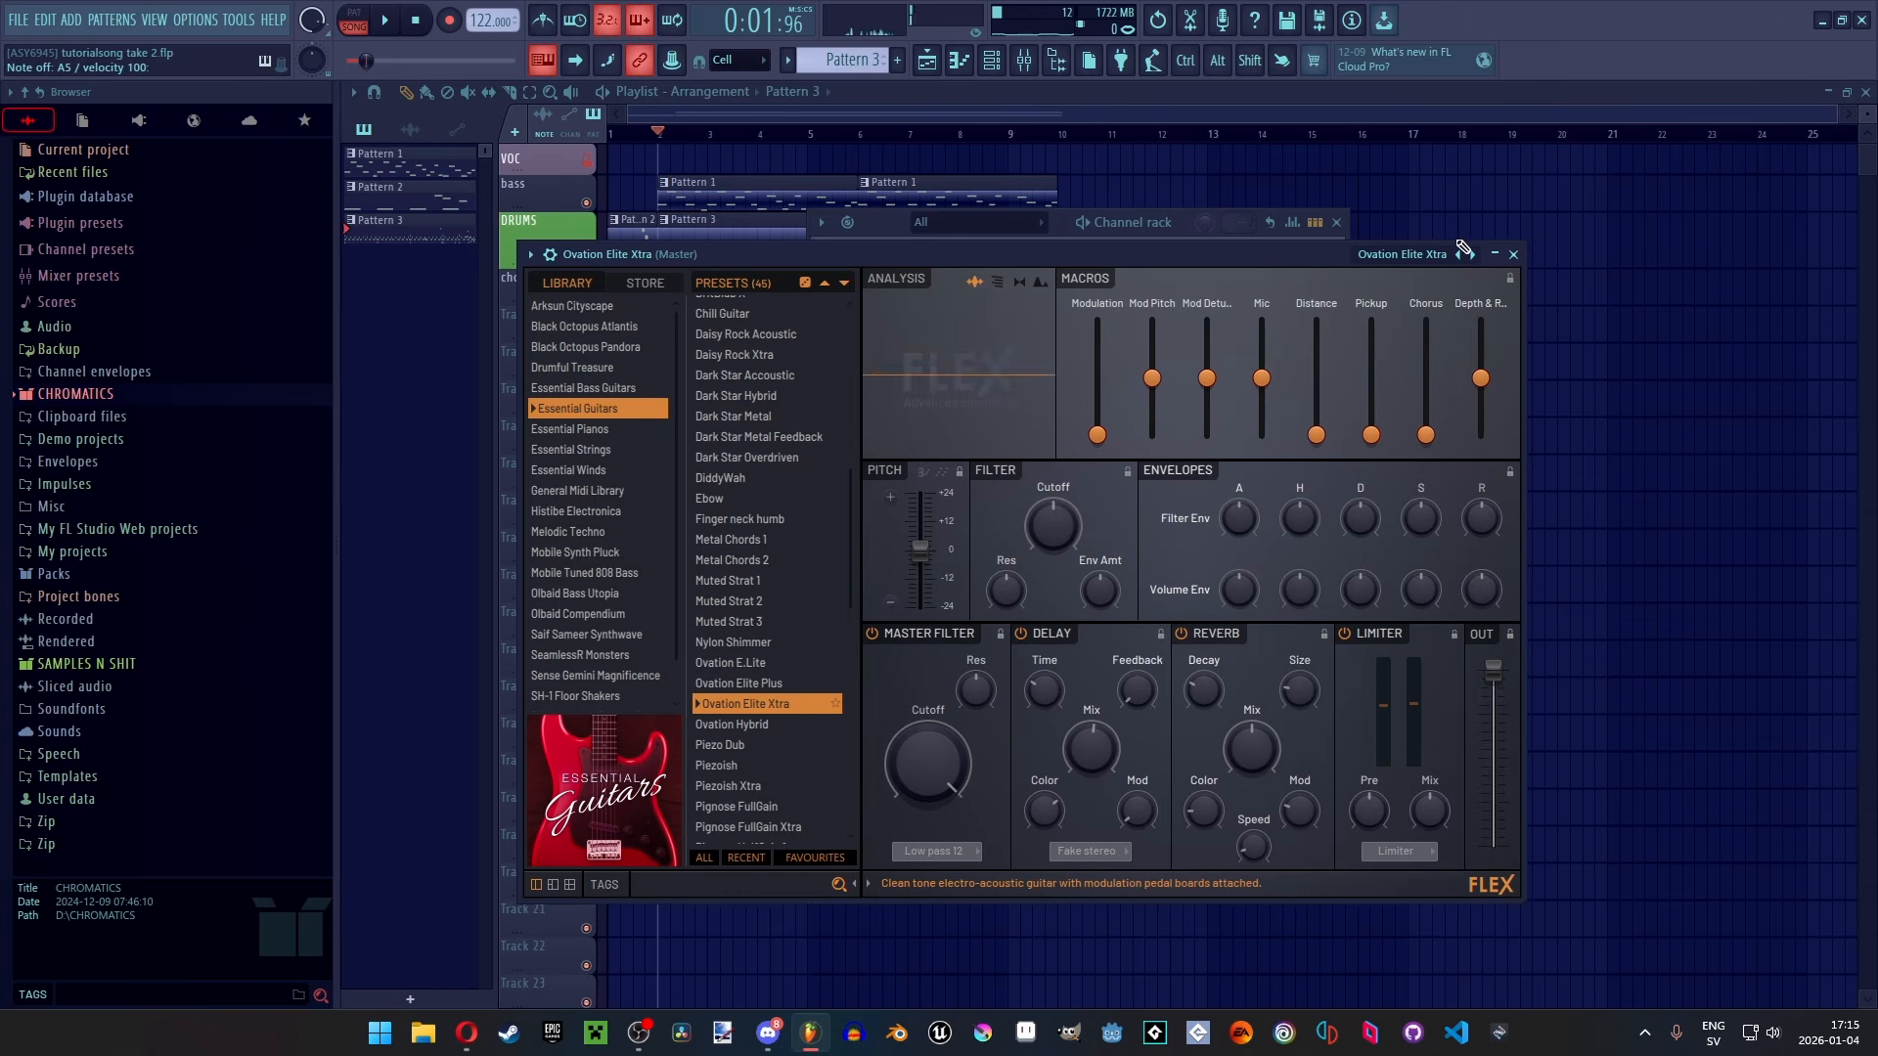
{"action": "left_click", "coordinate": [1515, 256]}
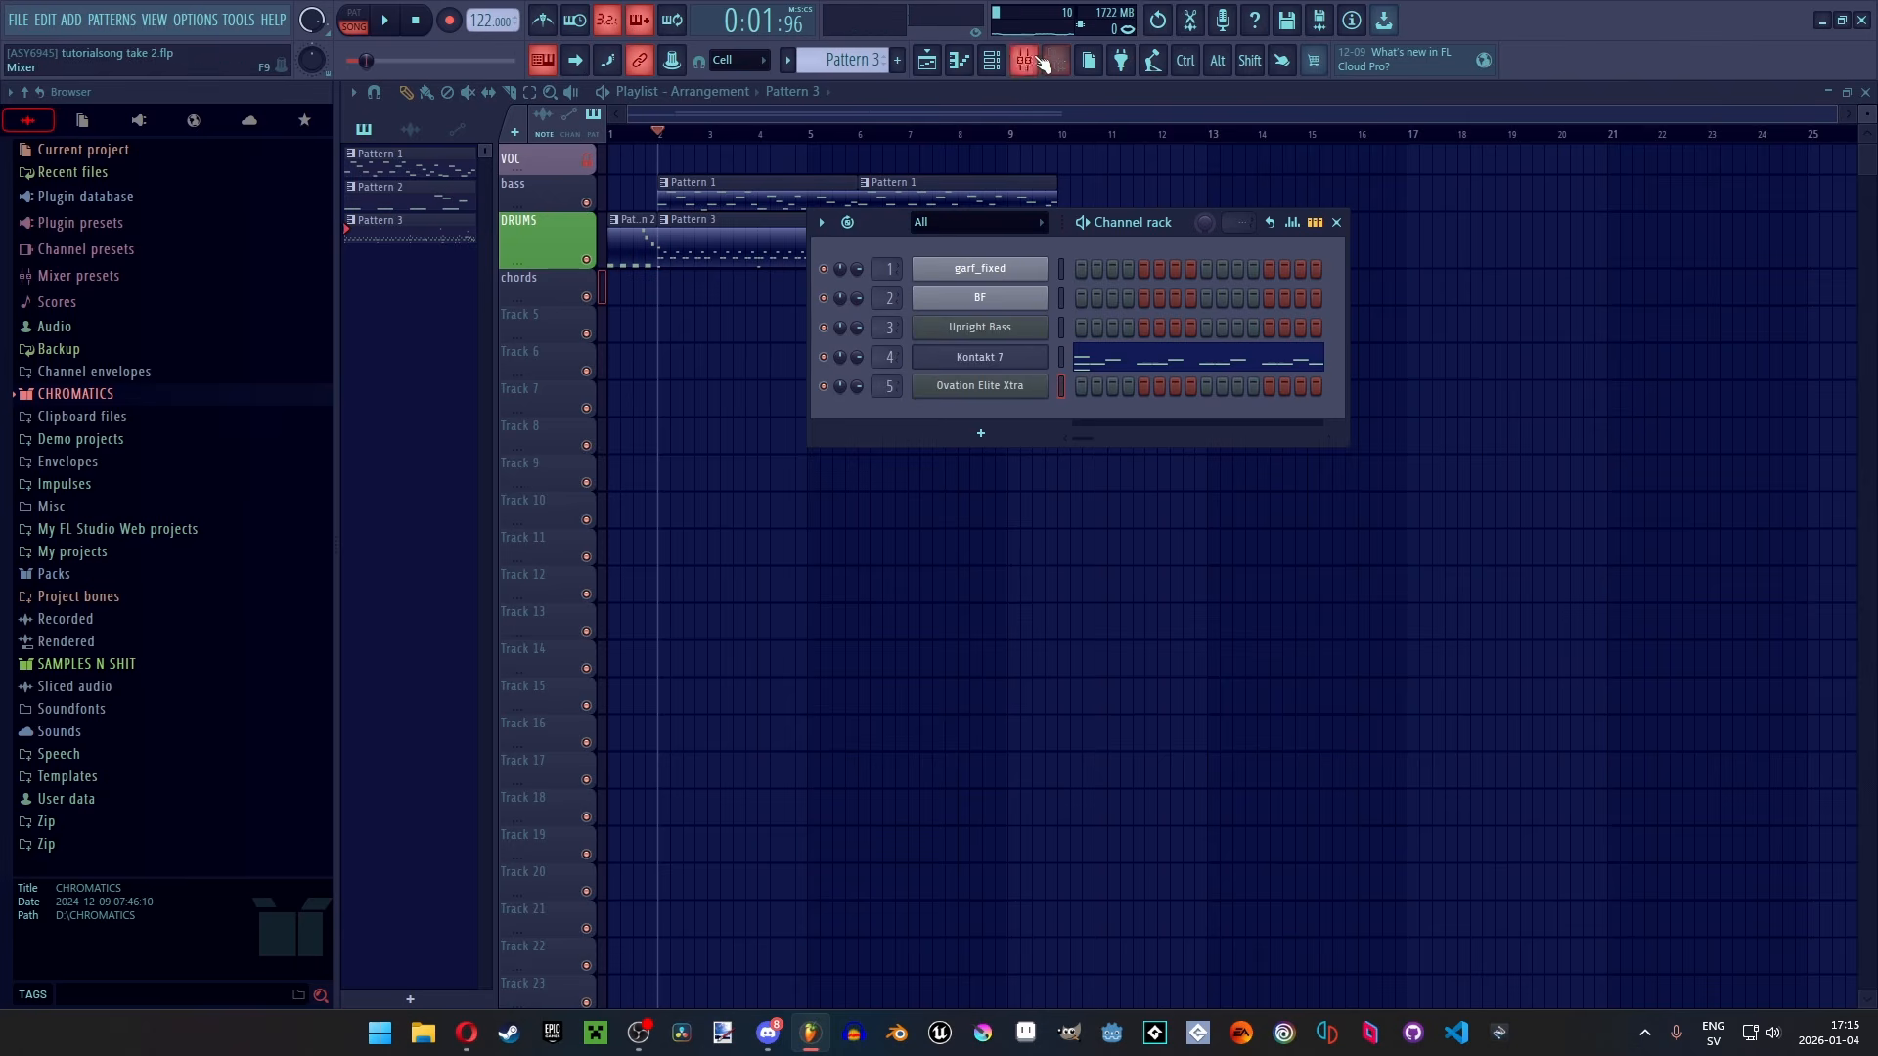
Route the Ovation Elite Xtra channel to mixer insert 5 and lower that insert's fader
{"action": "double_click", "coordinate": [886, 385]}
{"action": "left_click_drag", "start_coordinate": [704, 584], "coordinate": [704, 628]}
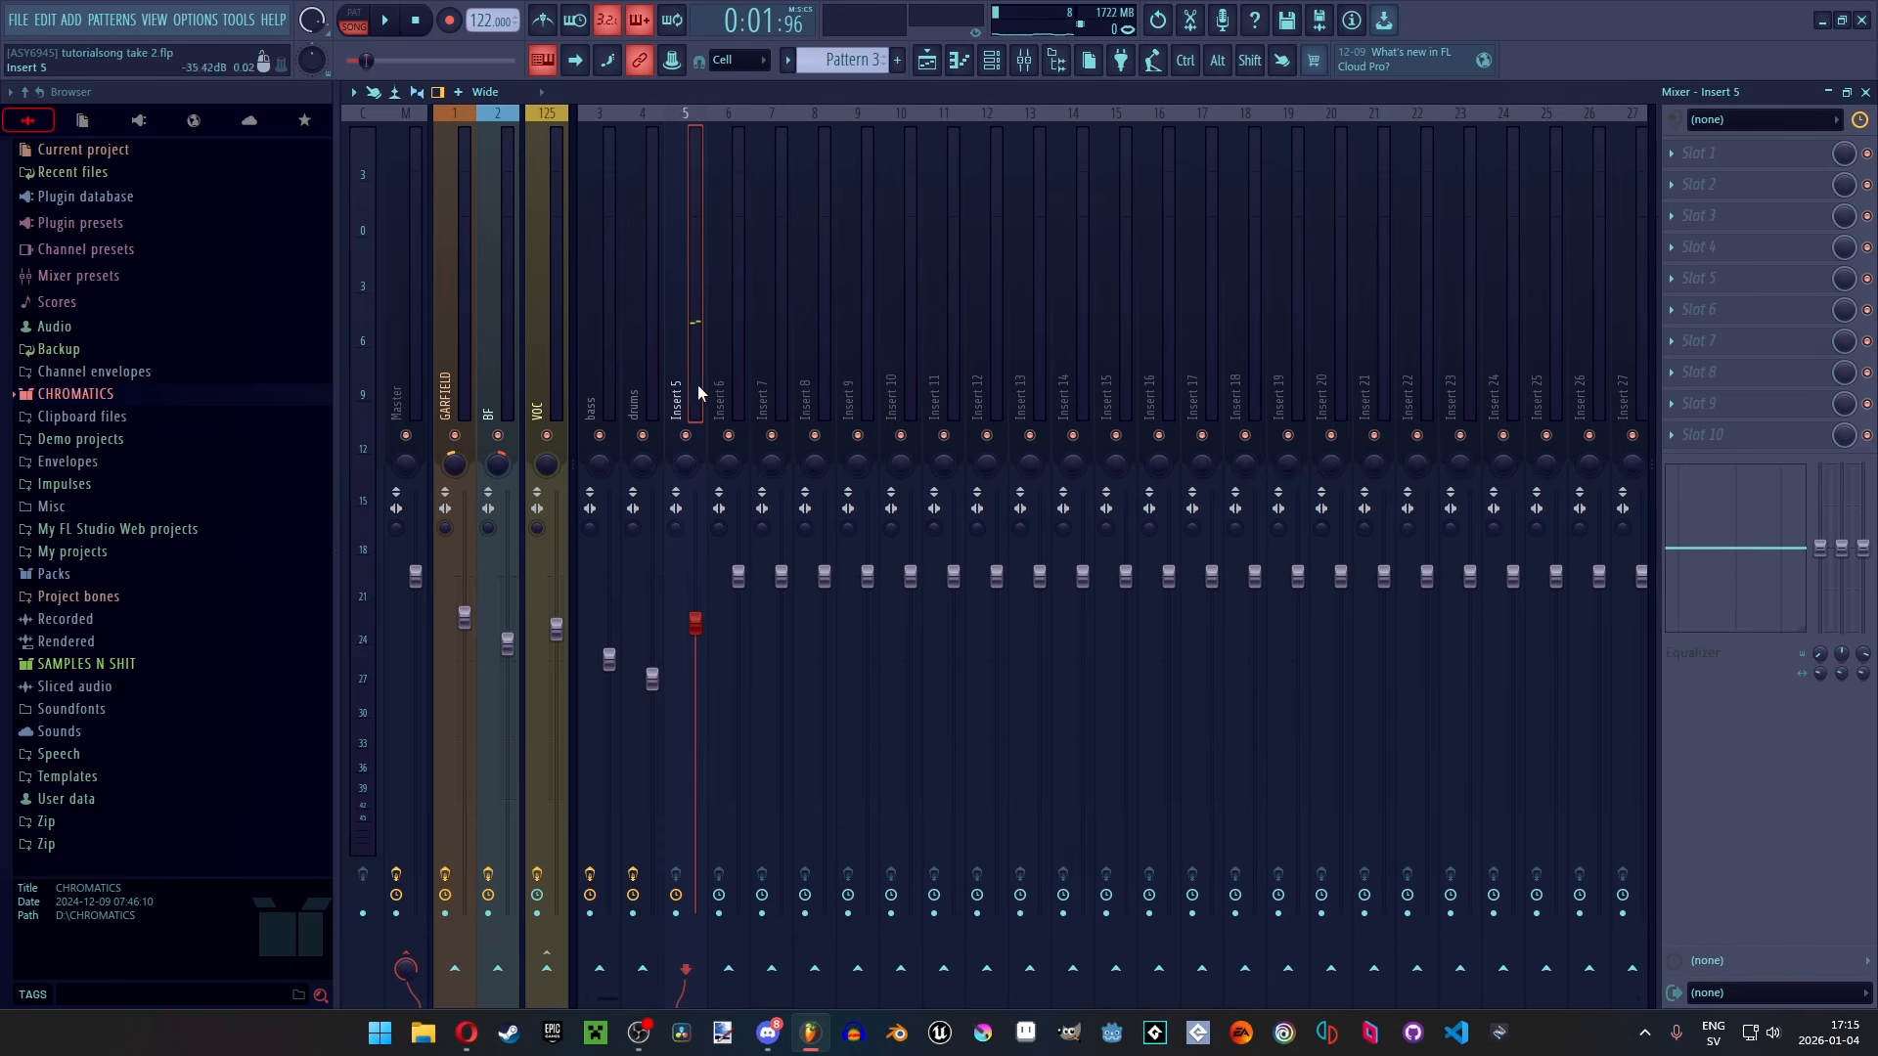
Name mixer insert 5 GUITAR
{"action": "right_click", "coordinate": [680, 344]}
{"action": "left_click", "coordinate": [860, 131]}
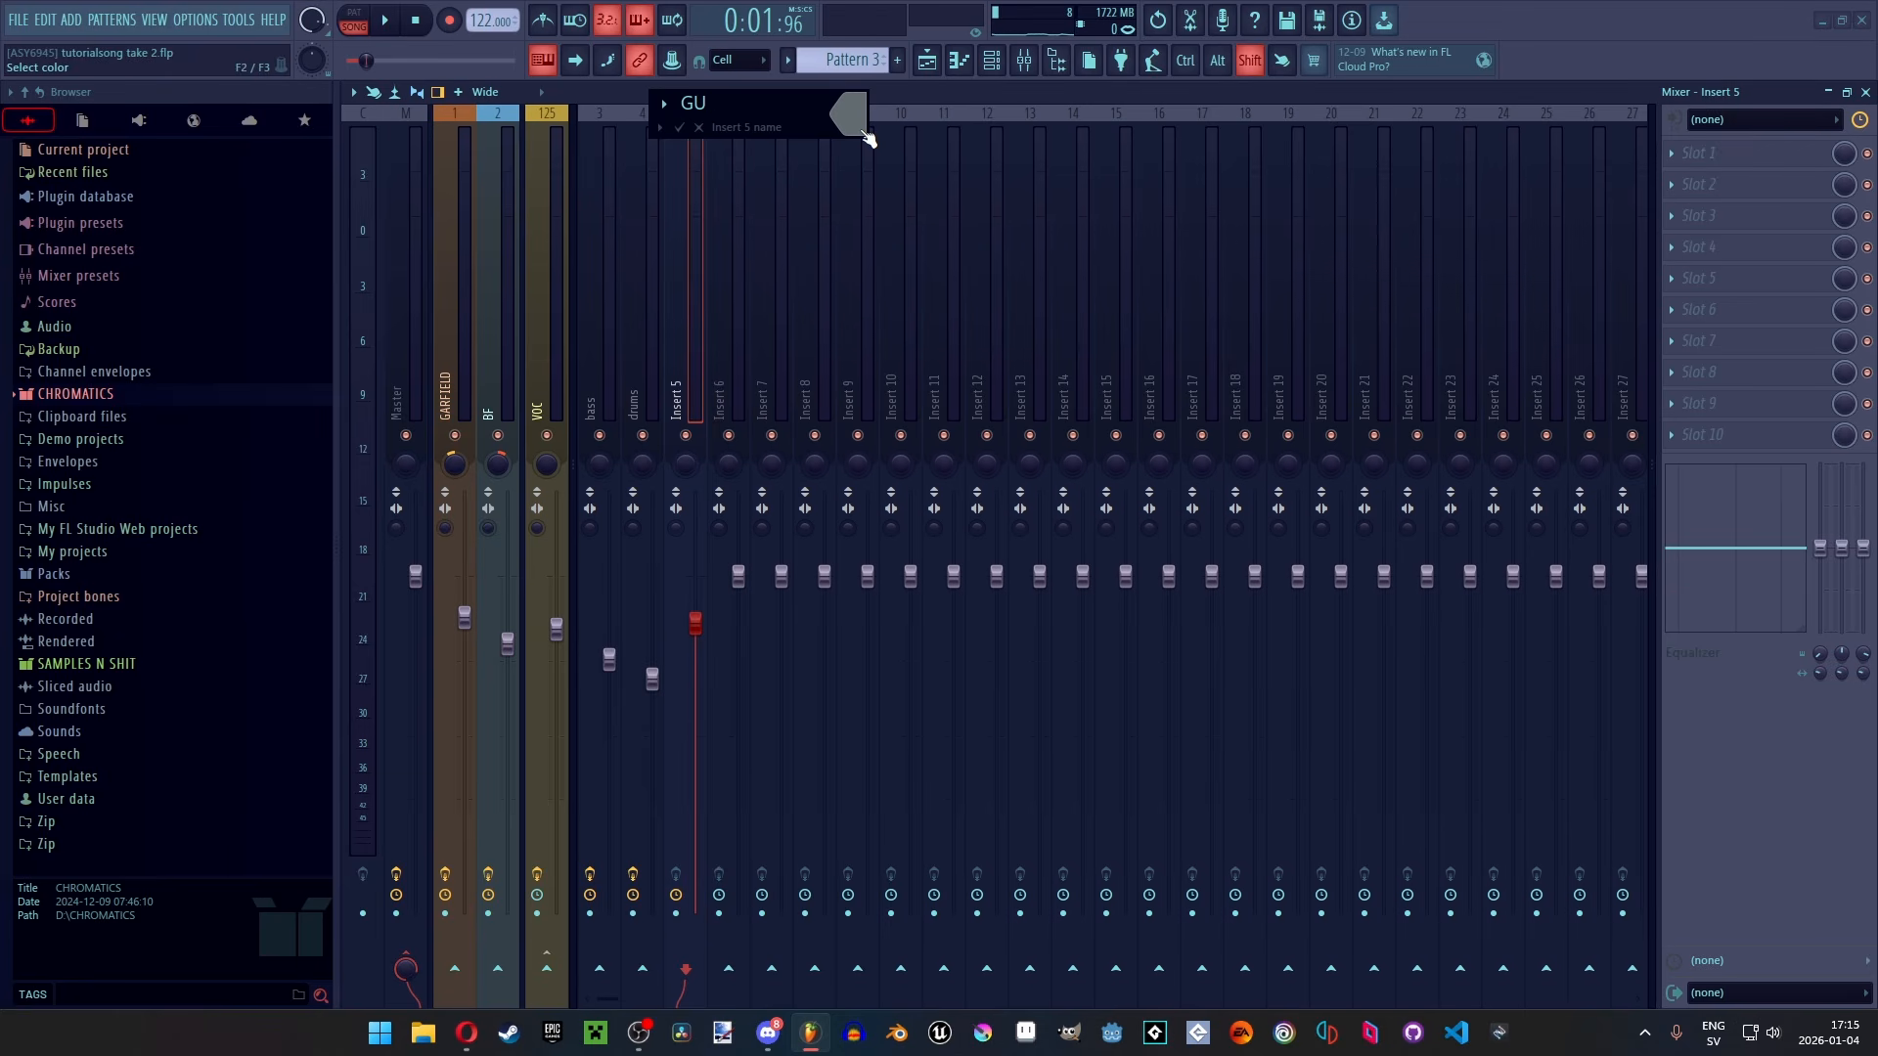
{"action": "type", "text": "GUITAR"}
Colour the GUITAR mixer insert Slate Blue #45359F and add a separator between it and insert 6
{"action": "left_click", "coordinate": [865, 120]}
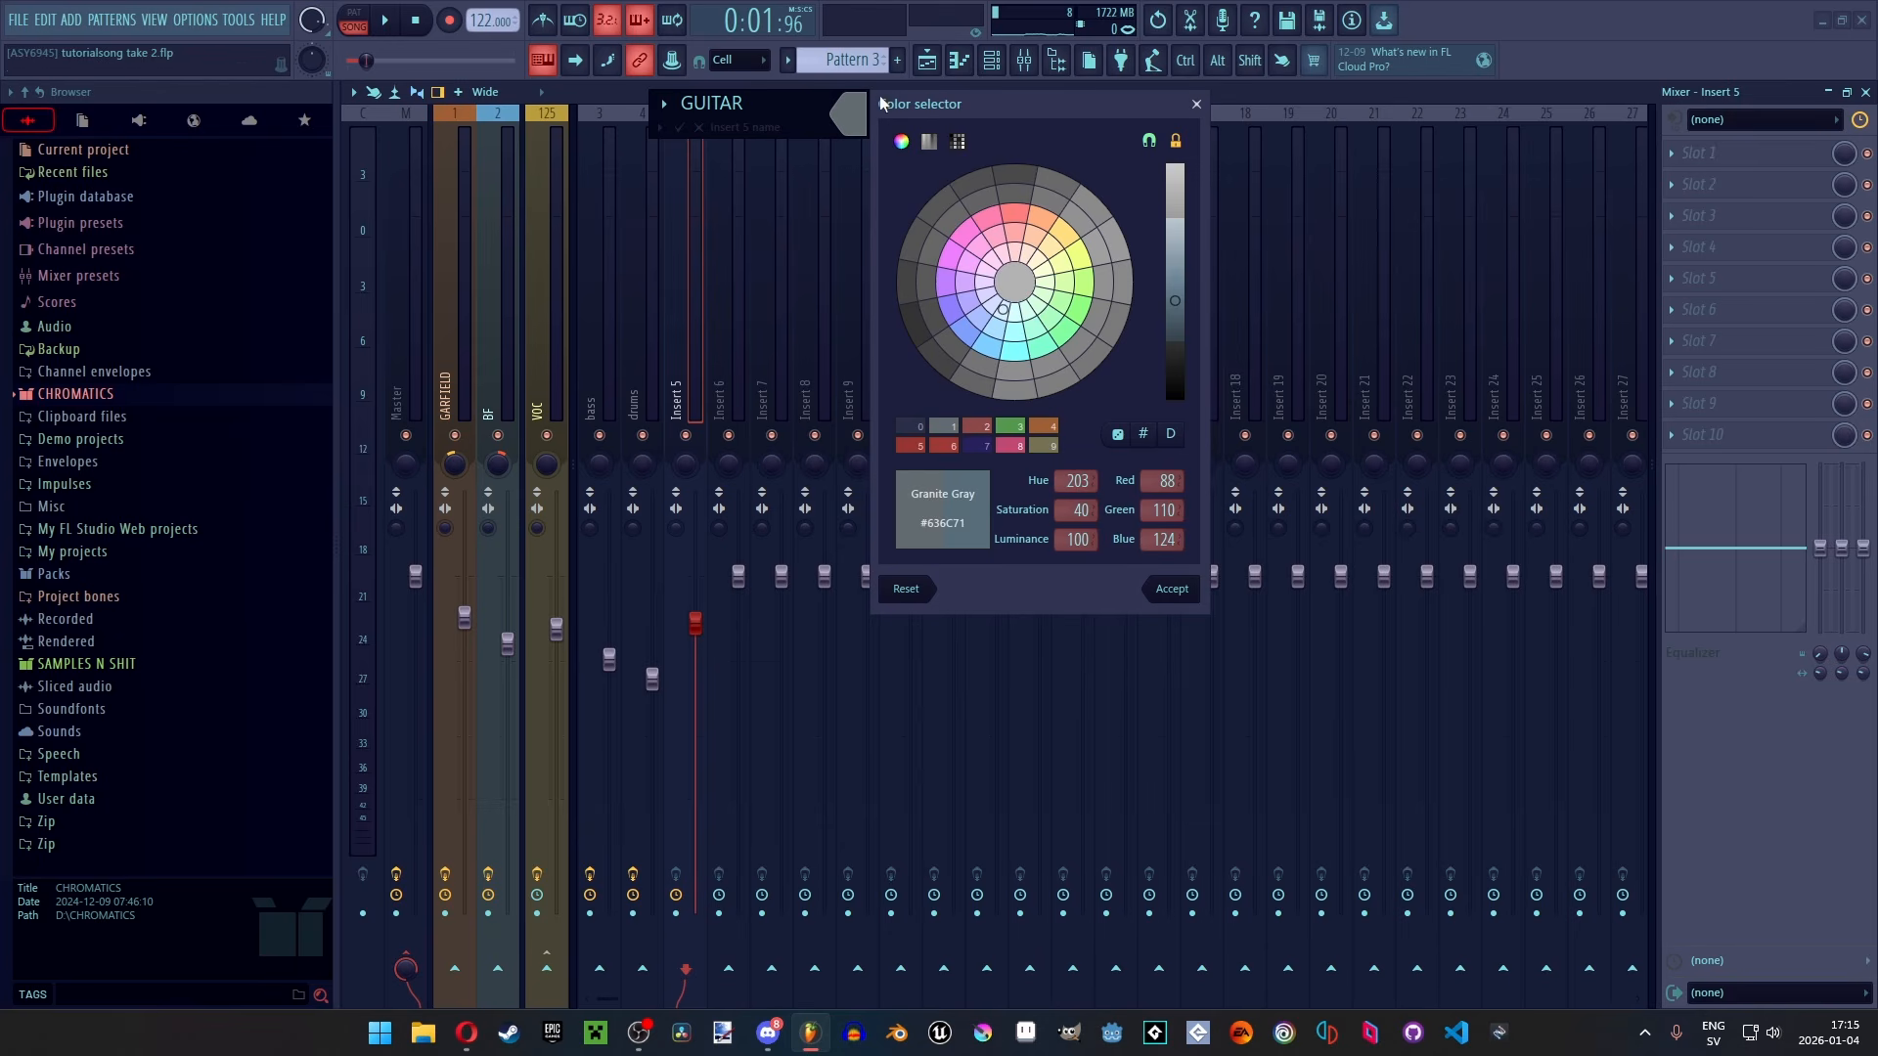
{"action": "left_click", "coordinate": [969, 236]}
{"action": "left_click", "coordinate": [982, 302]}
{"action": "left_click", "coordinate": [949, 318]}
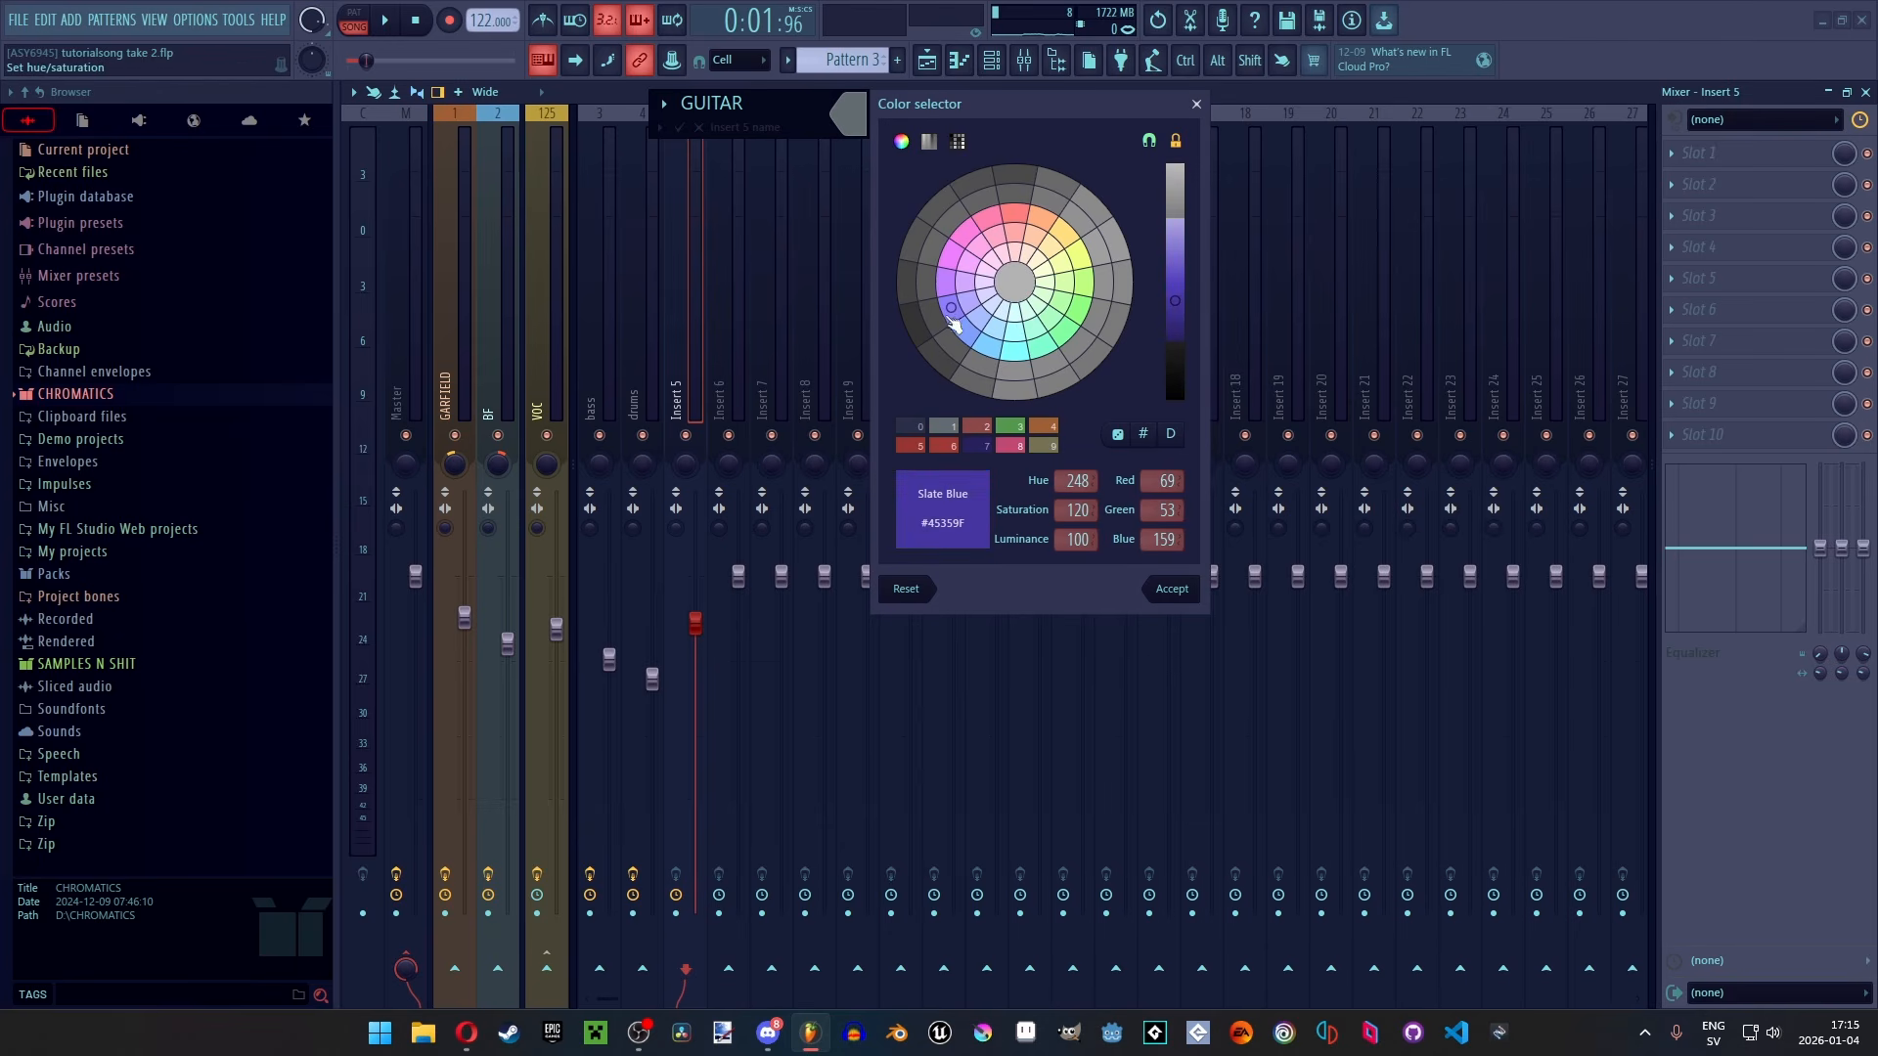
{"action": "left_click", "coordinate": [1186, 590]}
{"action": "key", "text": "Return"}
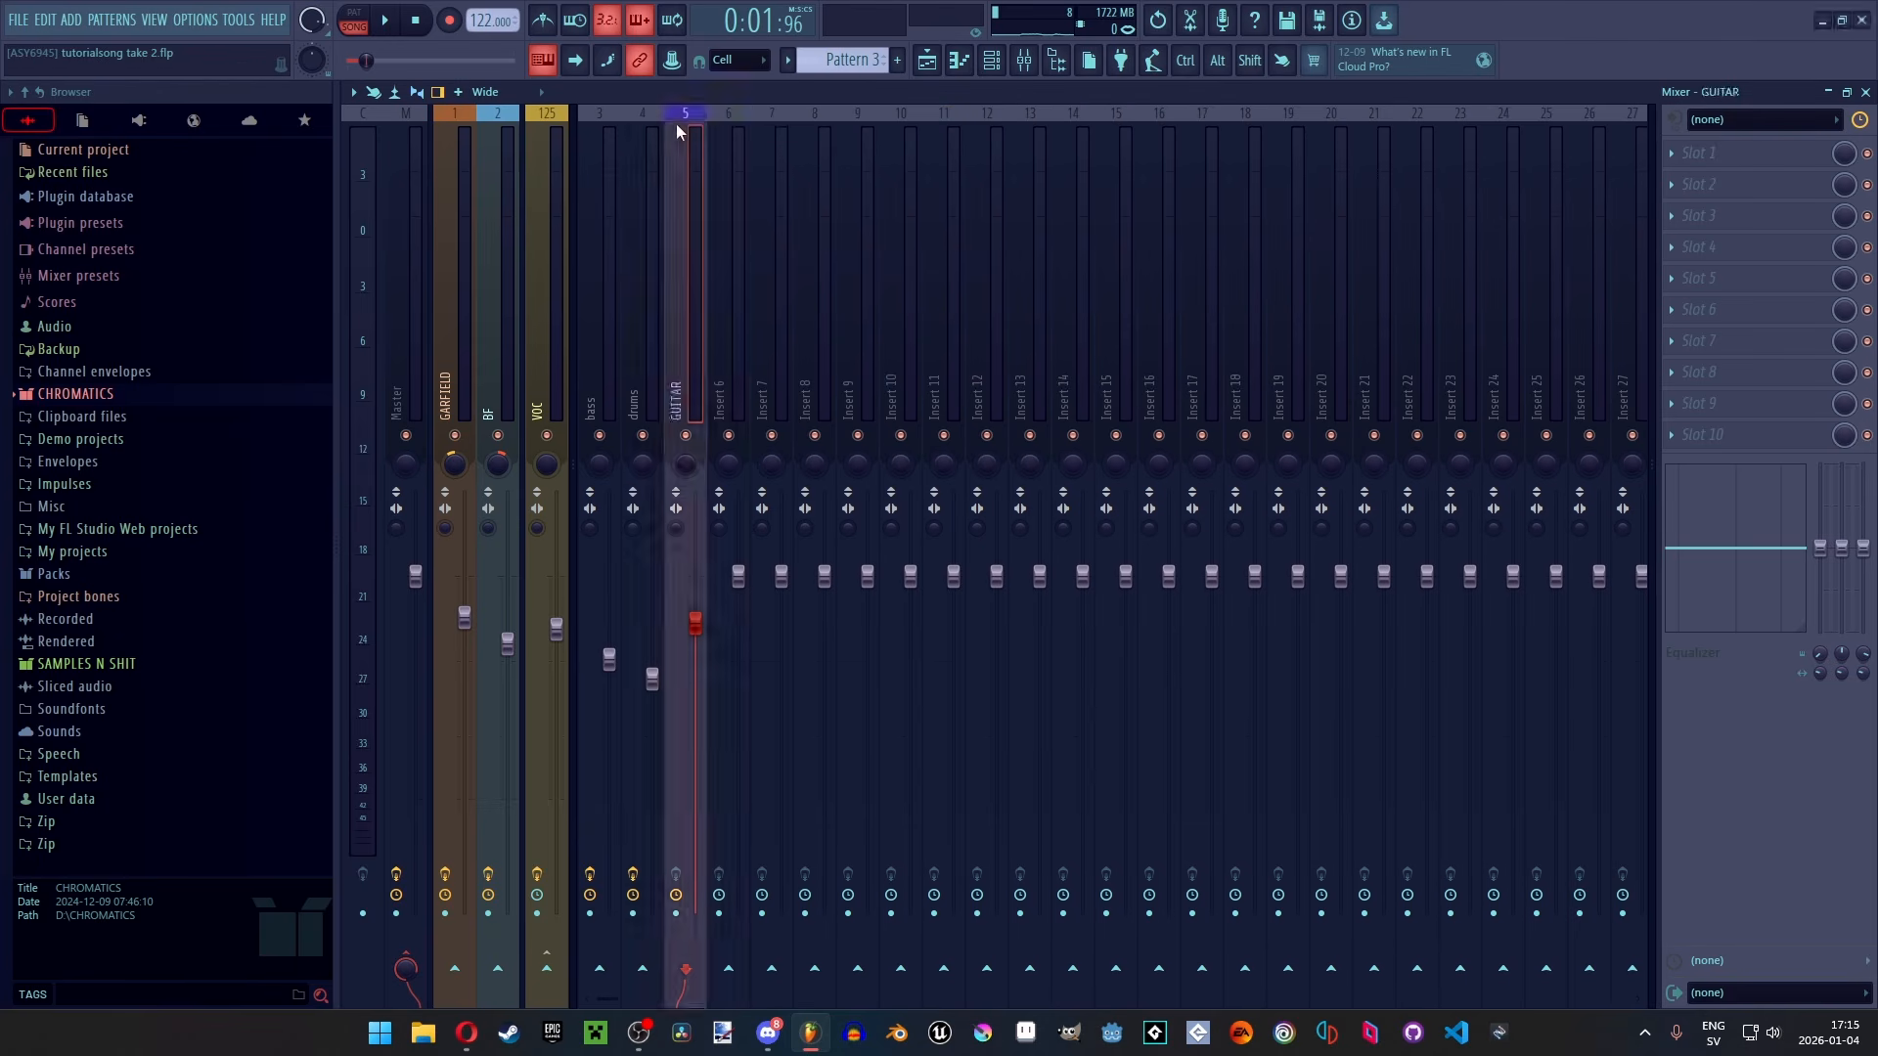
{"action": "right_click", "coordinate": [729, 360]}
{"action": "left_click", "coordinate": [782, 580]}
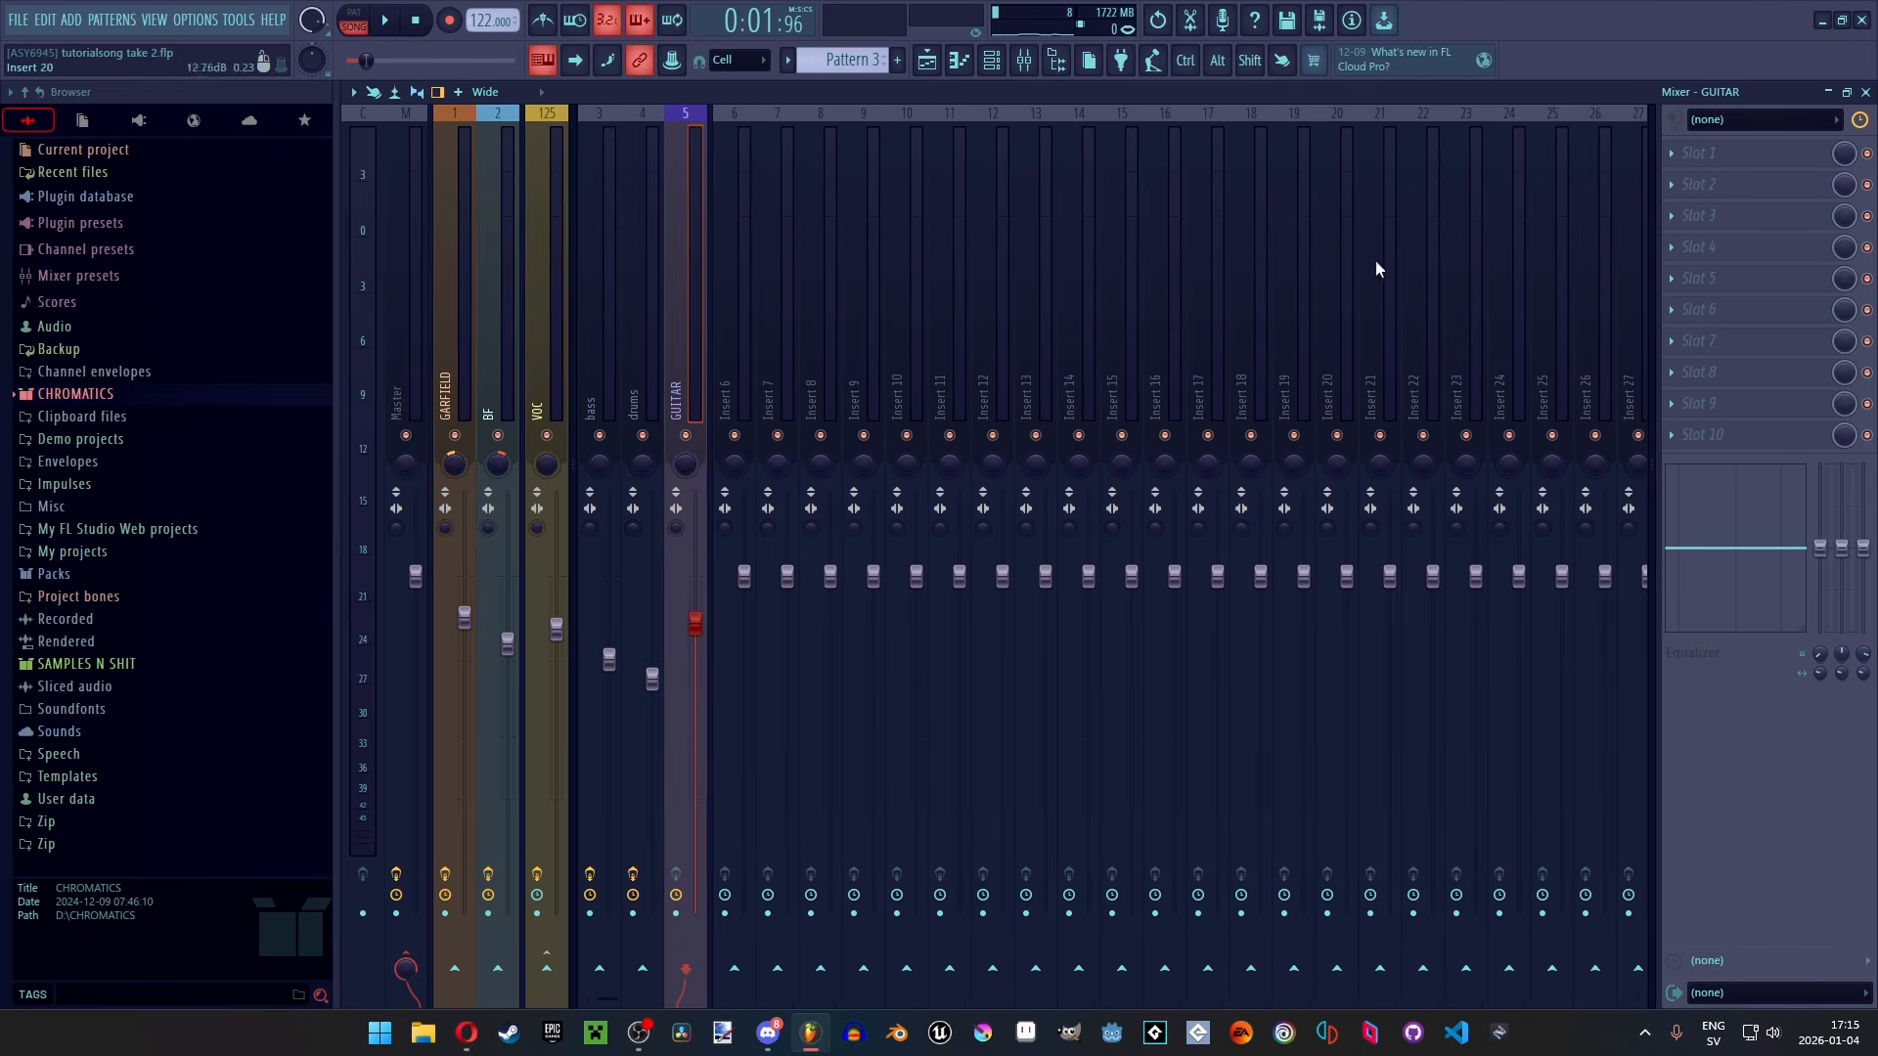
Load Fruity Parametric EQ 2 into effect slot 3 of the GUITAR insert
{"action": "left_click", "coordinate": [1707, 216]}
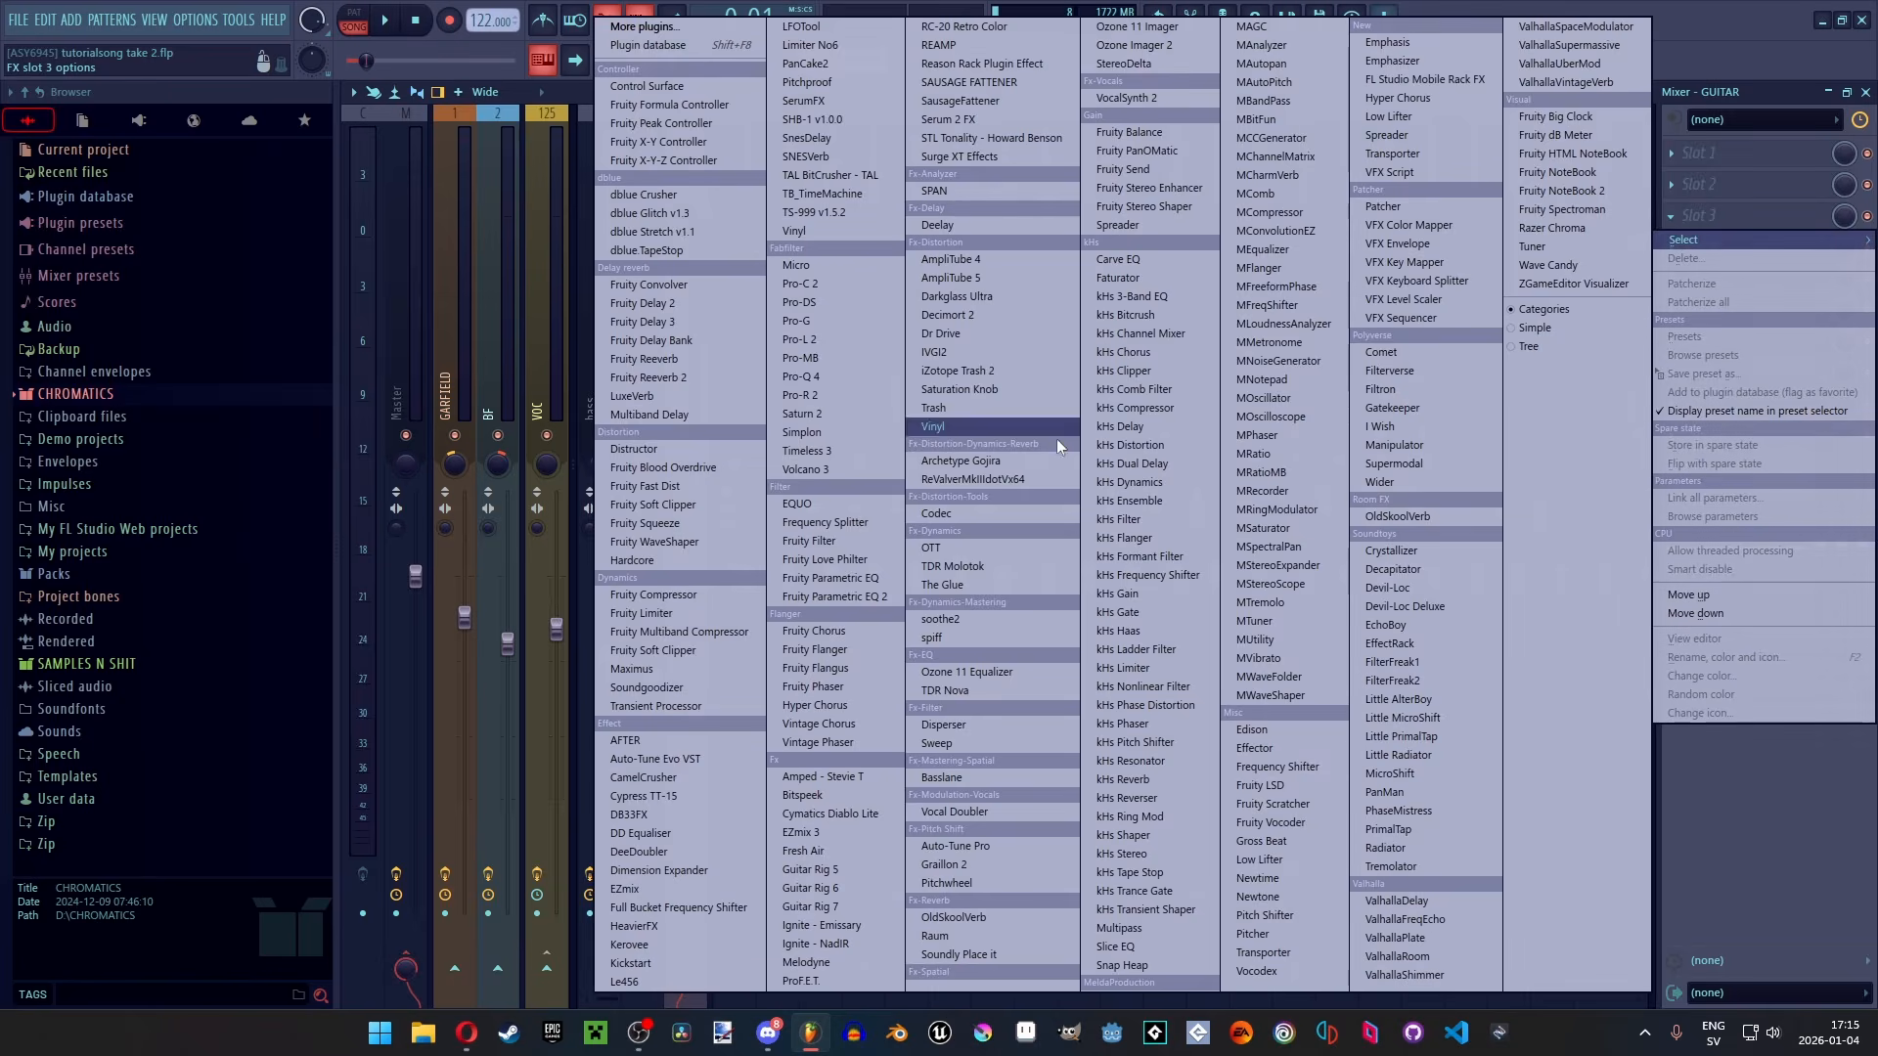
{"action": "left_click", "coordinate": [807, 580]}
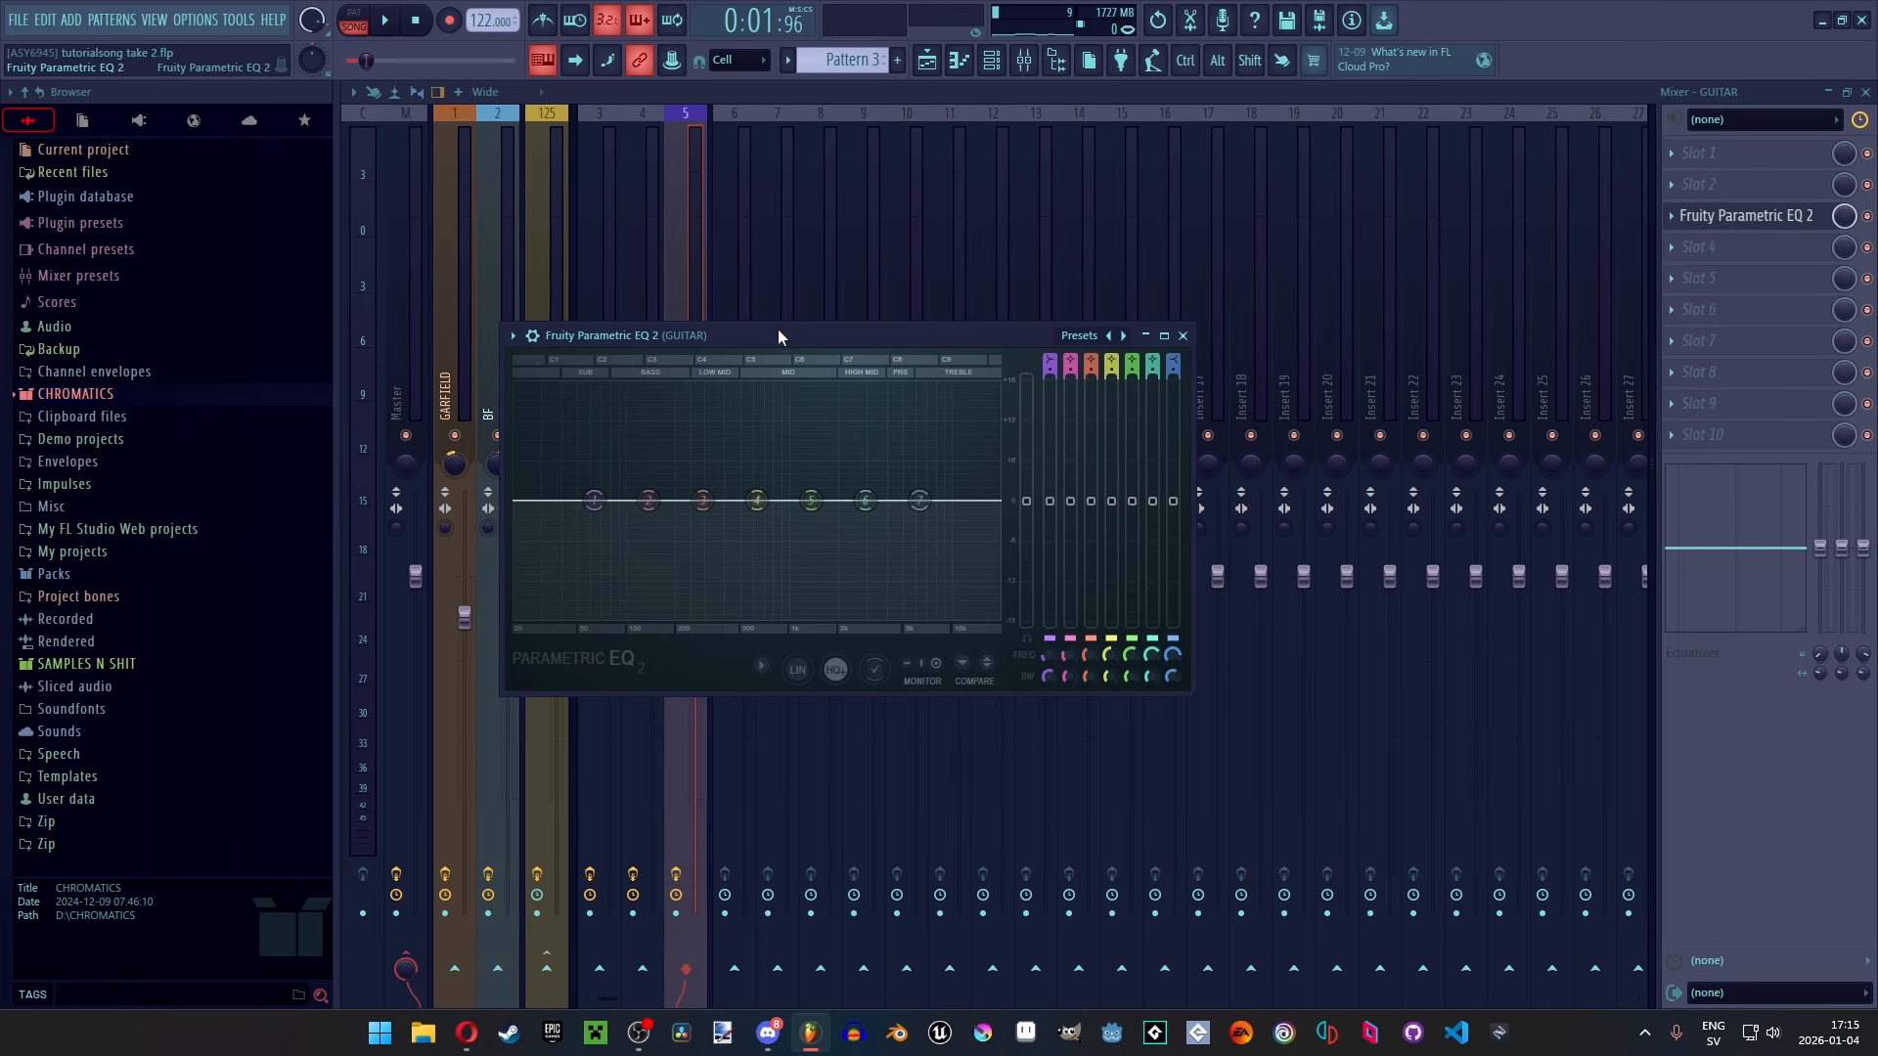
{"action": "left_click_drag", "start_coordinate": [820, 333], "coordinate": [898, 247]}
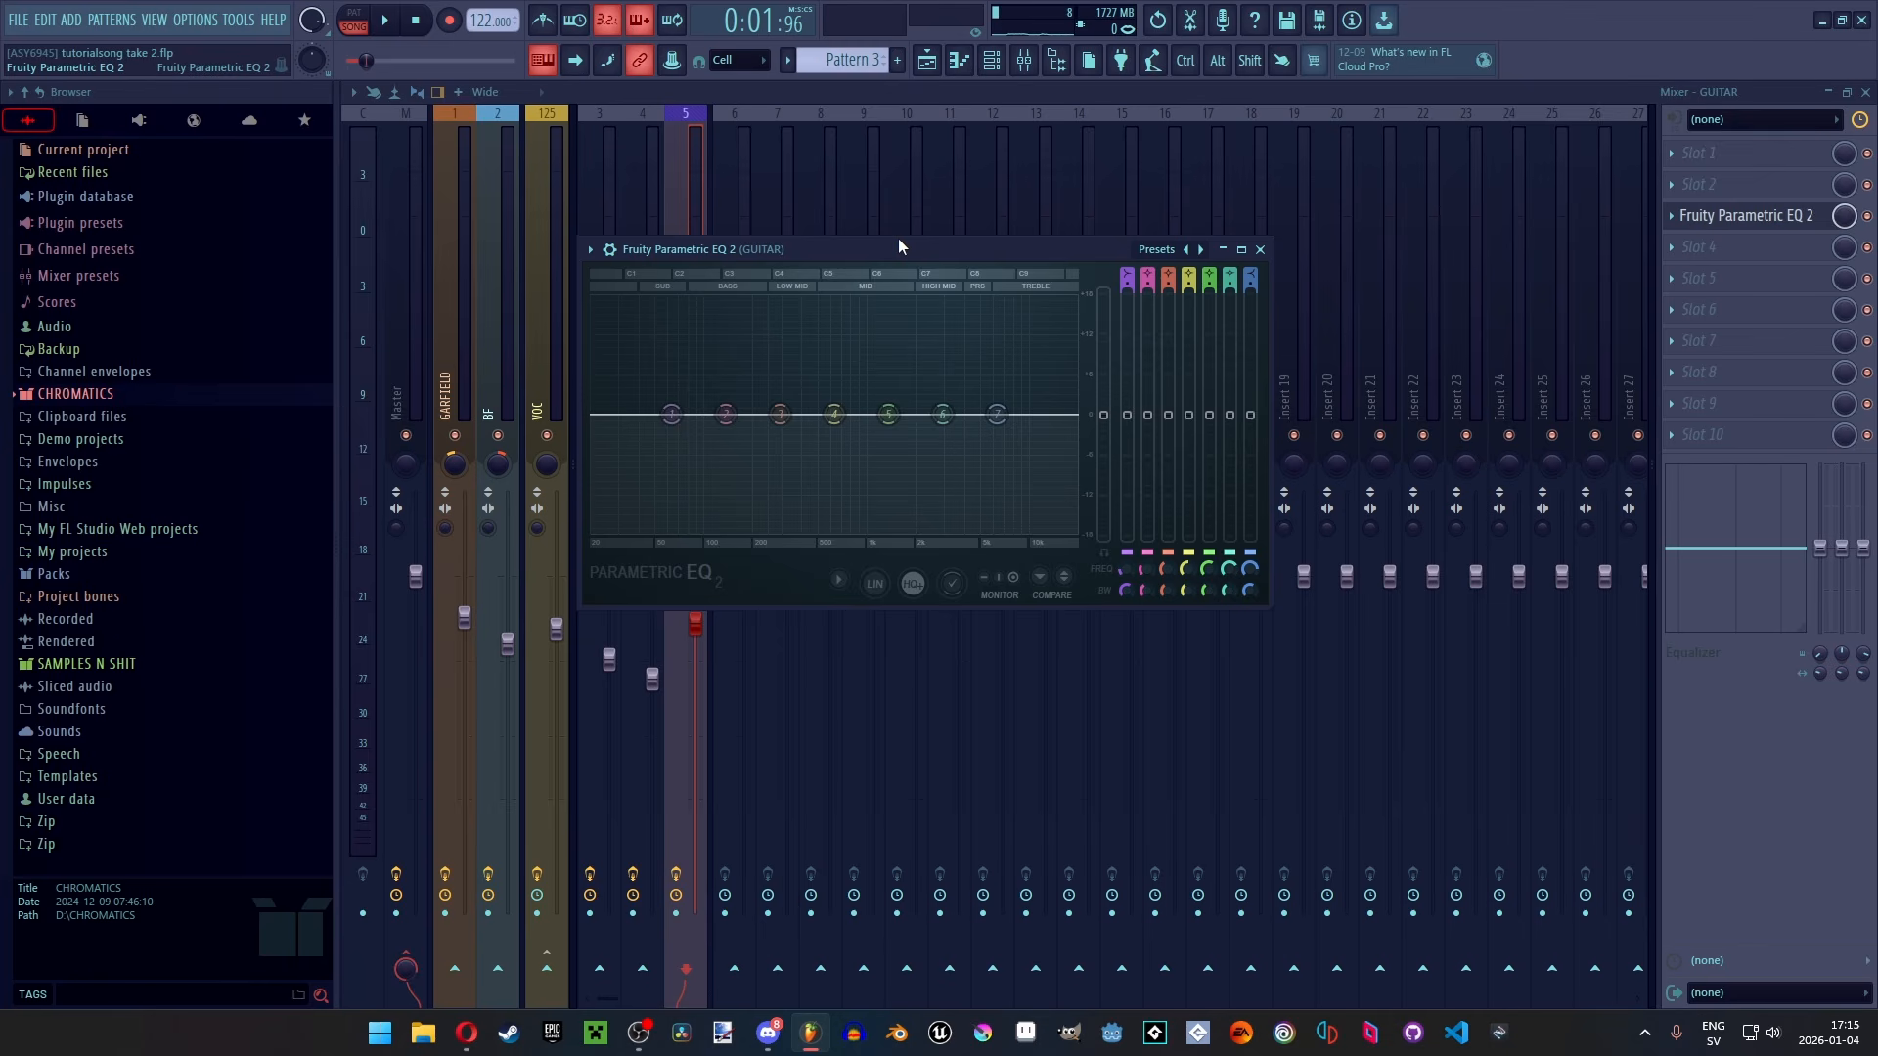
{"action": "left_click_drag", "start_coordinate": [899, 240], "coordinate": [907, 250]}
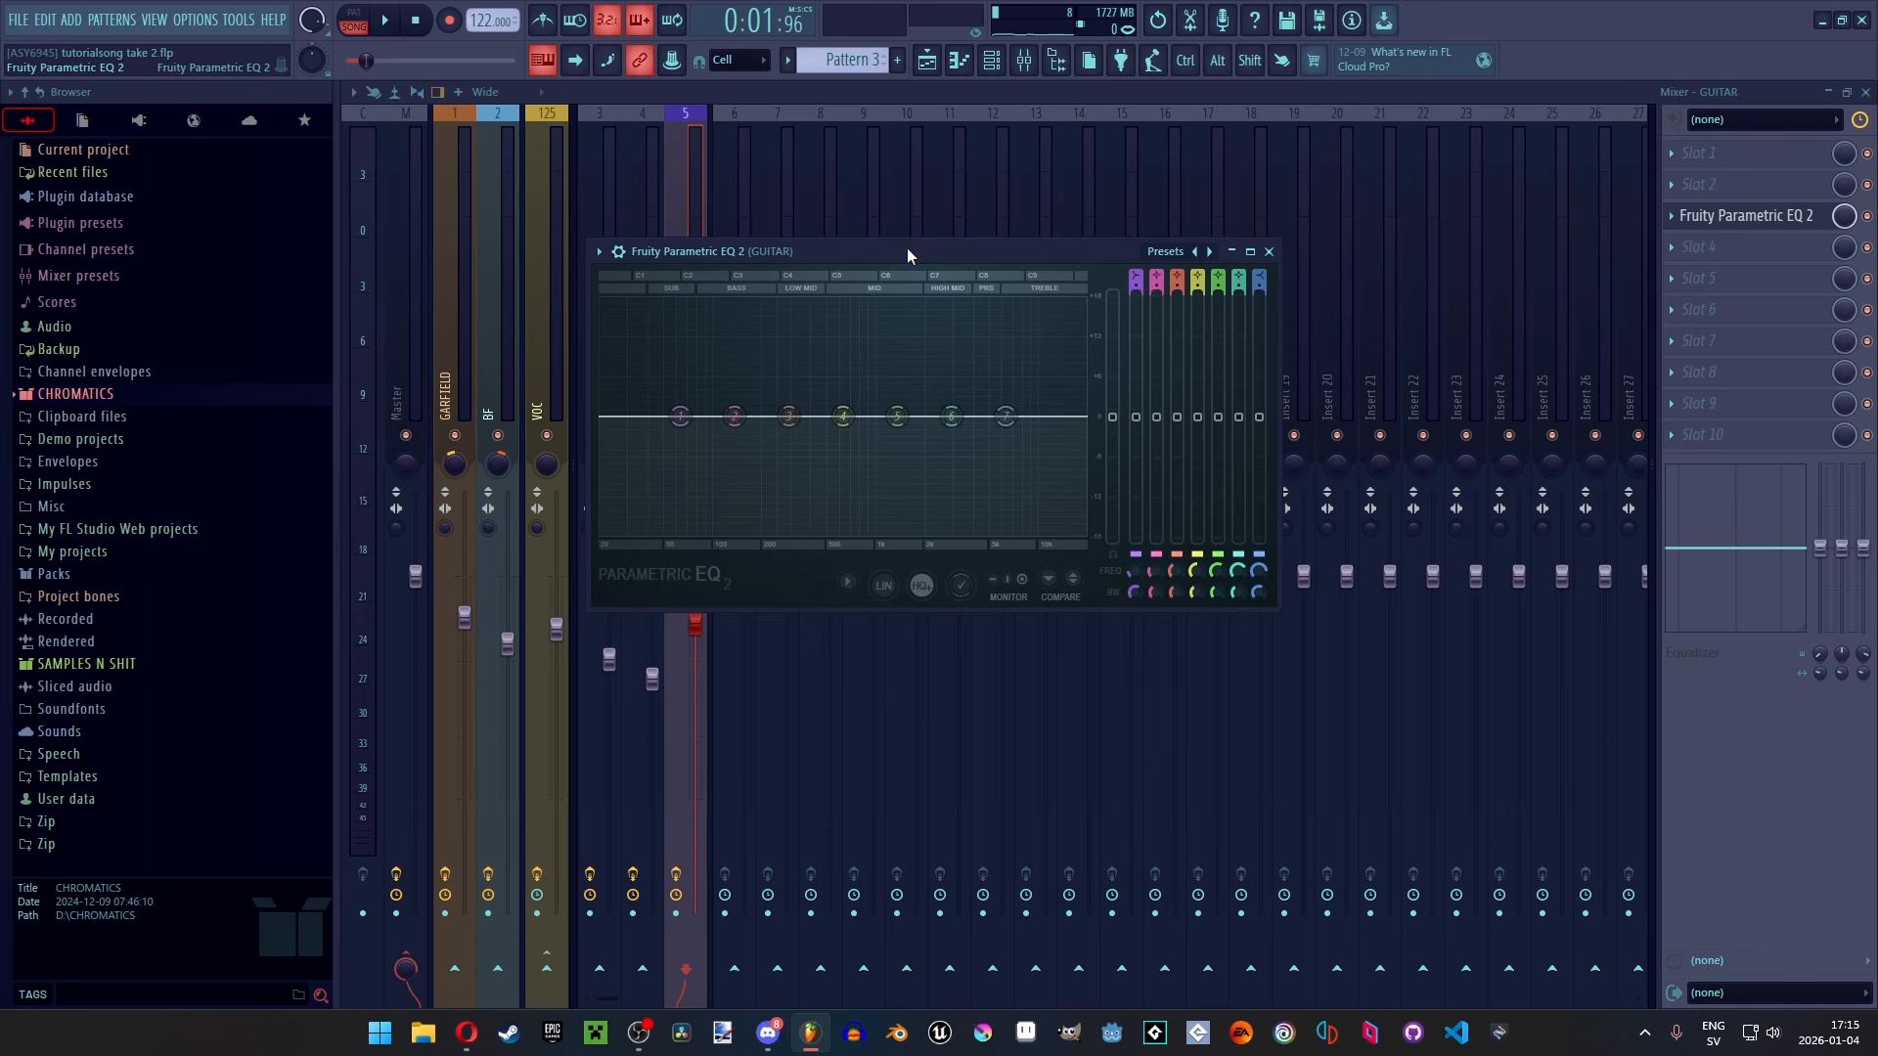
{"action": "left_click_drag", "start_coordinate": [897, 416], "coordinate": [868, 352]}
{"action": "key", "text": "ctrl+alt+z"}
{"action": "key", "text": "ctrl+alt+z"}
{"action": "key", "text": "ctrl+alt+z"}
{"action": "key", "text": "ctrl+alt+z"}
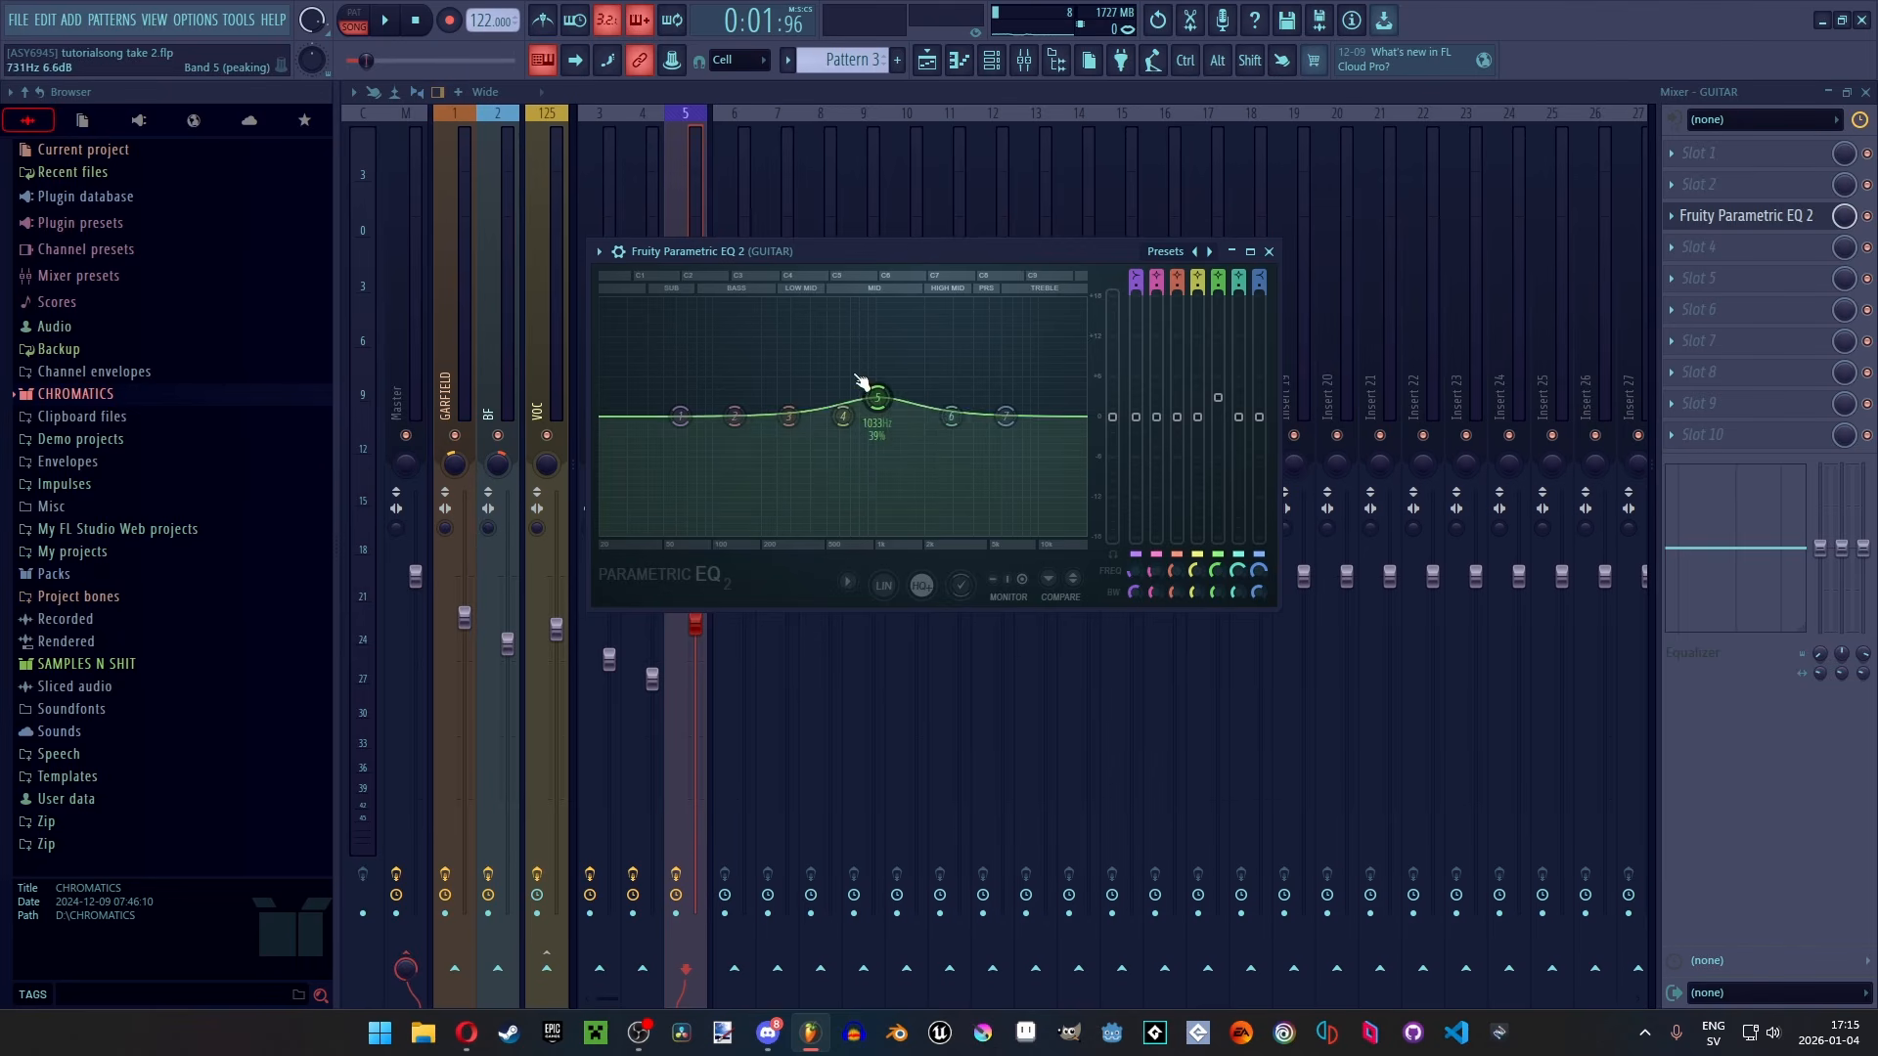
{"action": "left_click_drag", "start_coordinate": [806, 251], "coordinate": [801, 250]}
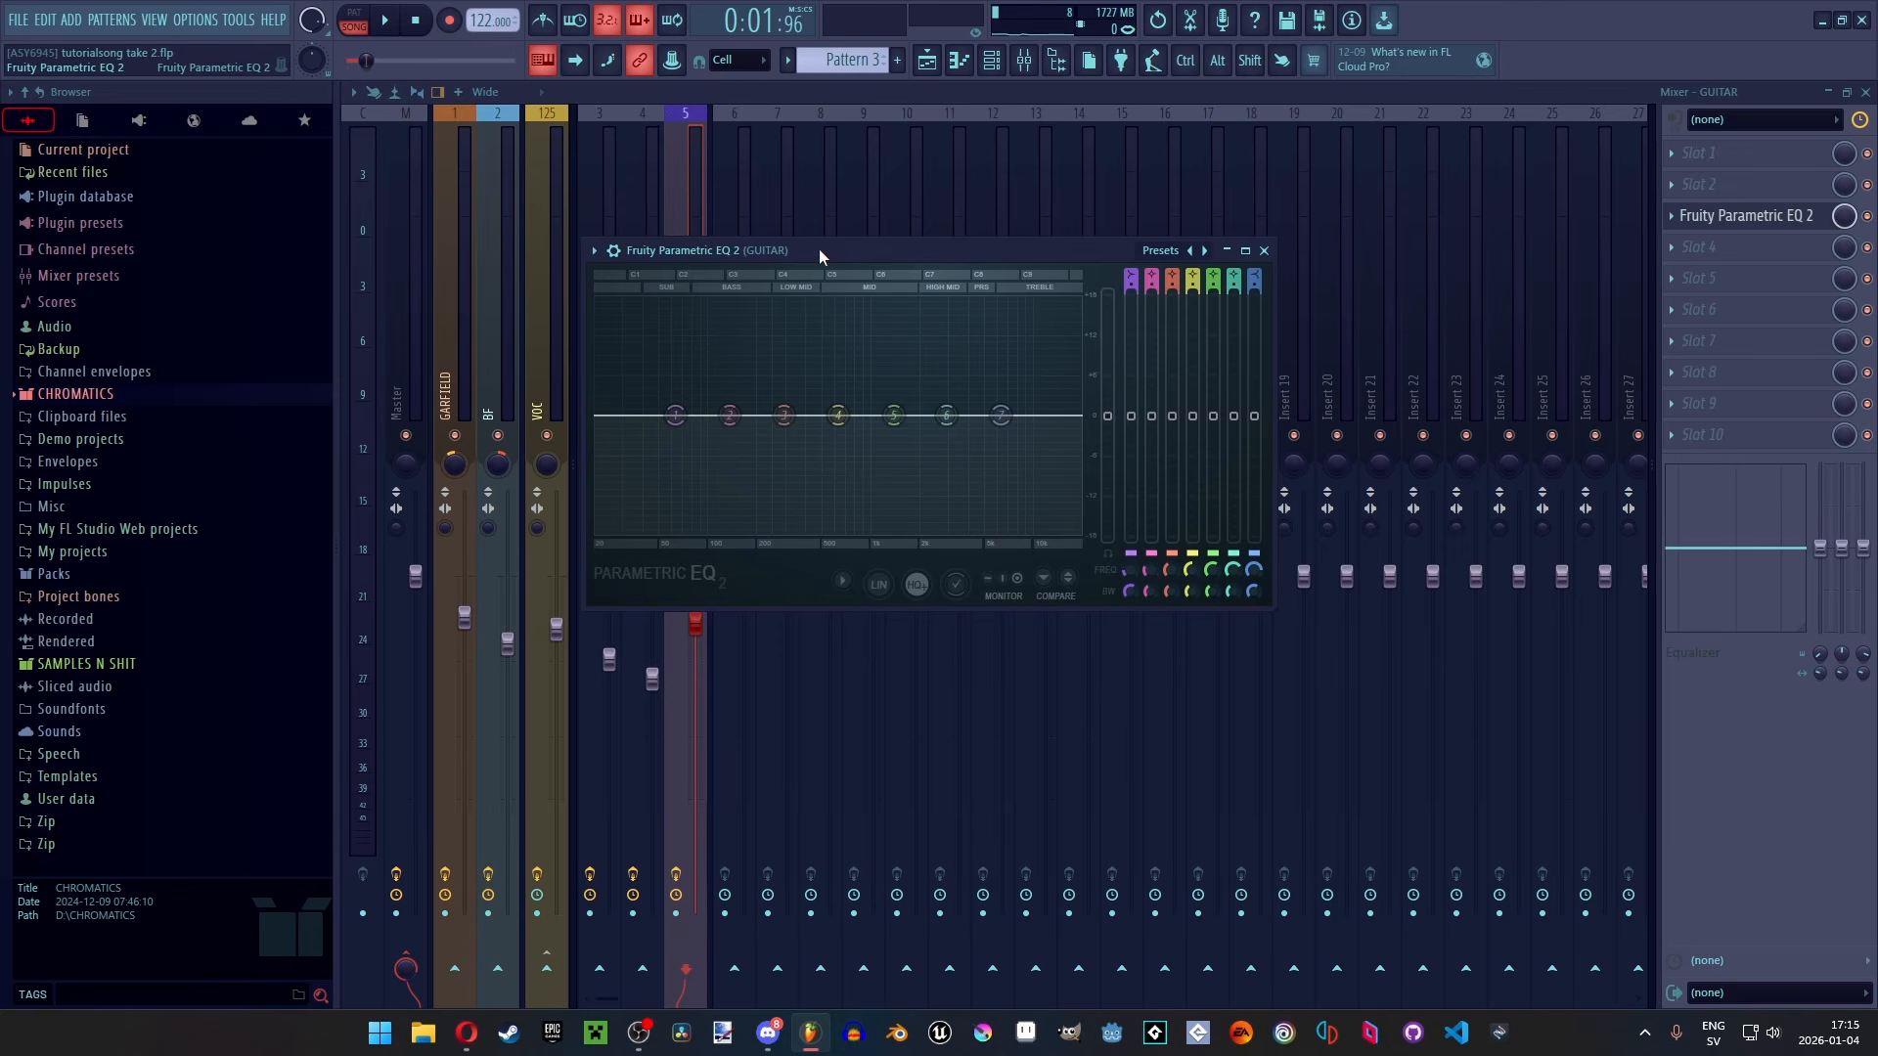
Shape the guitar EQ with a broad mid boost from bands 4, 5 and 6 and a slight high-shelf cut on band 7
{"action": "left_click_drag", "start_coordinate": [894, 409], "coordinate": [939, 345]}
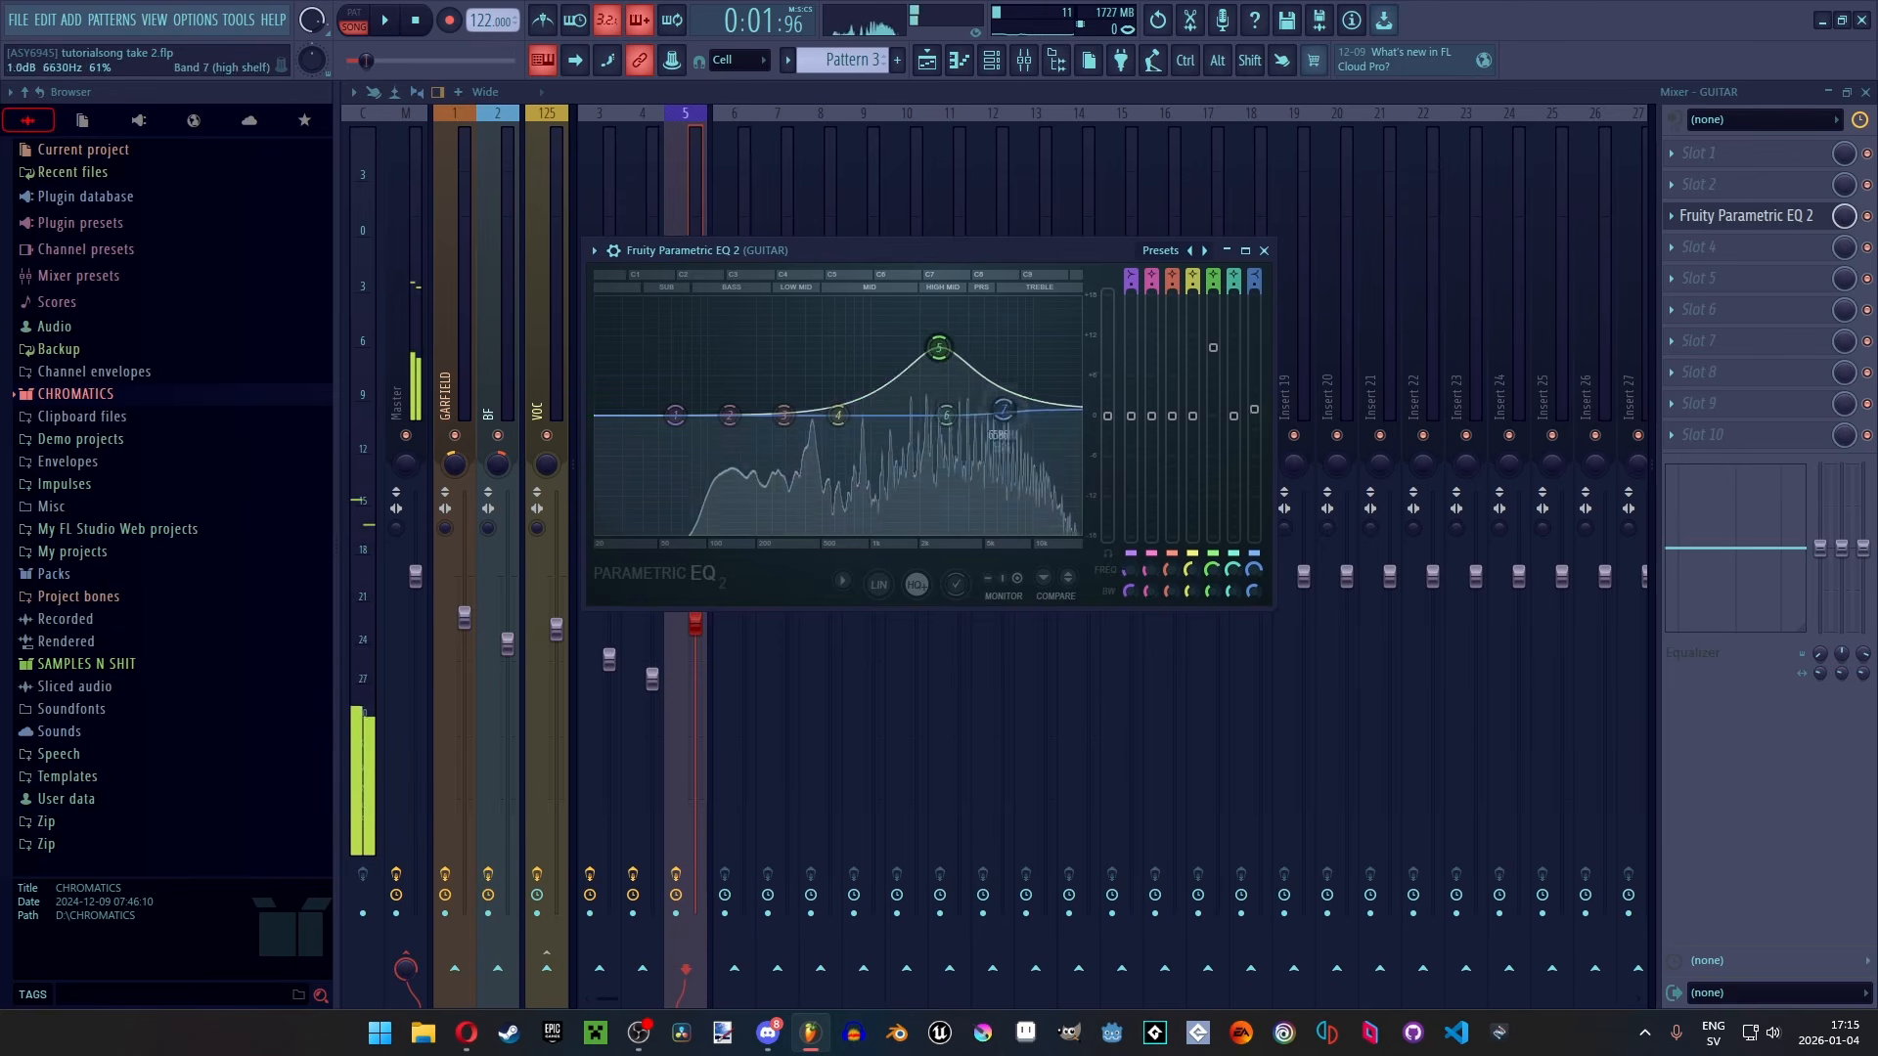
{"action": "left_click_drag", "start_coordinate": [1001, 415], "coordinate": [1014, 394]}
{"action": "left_click_drag", "start_coordinate": [939, 346], "coordinate": [891, 375]}
{"action": "left_click_drag", "start_coordinate": [946, 415], "coordinate": [1016, 427]}
{"action": "mouse_move", "coordinate": [838, 416]}
{"action": "left_mouse_down"}
{"action": "mouse_move", "coordinate": [781, 414]}
{"action": "mouse_move", "coordinate": [822, 391]}
{"action": "mouse_move", "coordinate": [874, 404]}
{"action": "left_mouse_up"}
{"action": "mouse_move", "coordinate": [947, 382]}
{"action": "left_mouse_down"}
{"action": "mouse_move", "coordinate": [872, 410]}
{"action": "mouse_move", "coordinate": [871, 387]}
{"action": "mouse_move", "coordinate": [942, 392]}
{"action": "left_mouse_up"}
{"action": "left_click_drag", "start_coordinate": [891, 375], "coordinate": [859, 395]}
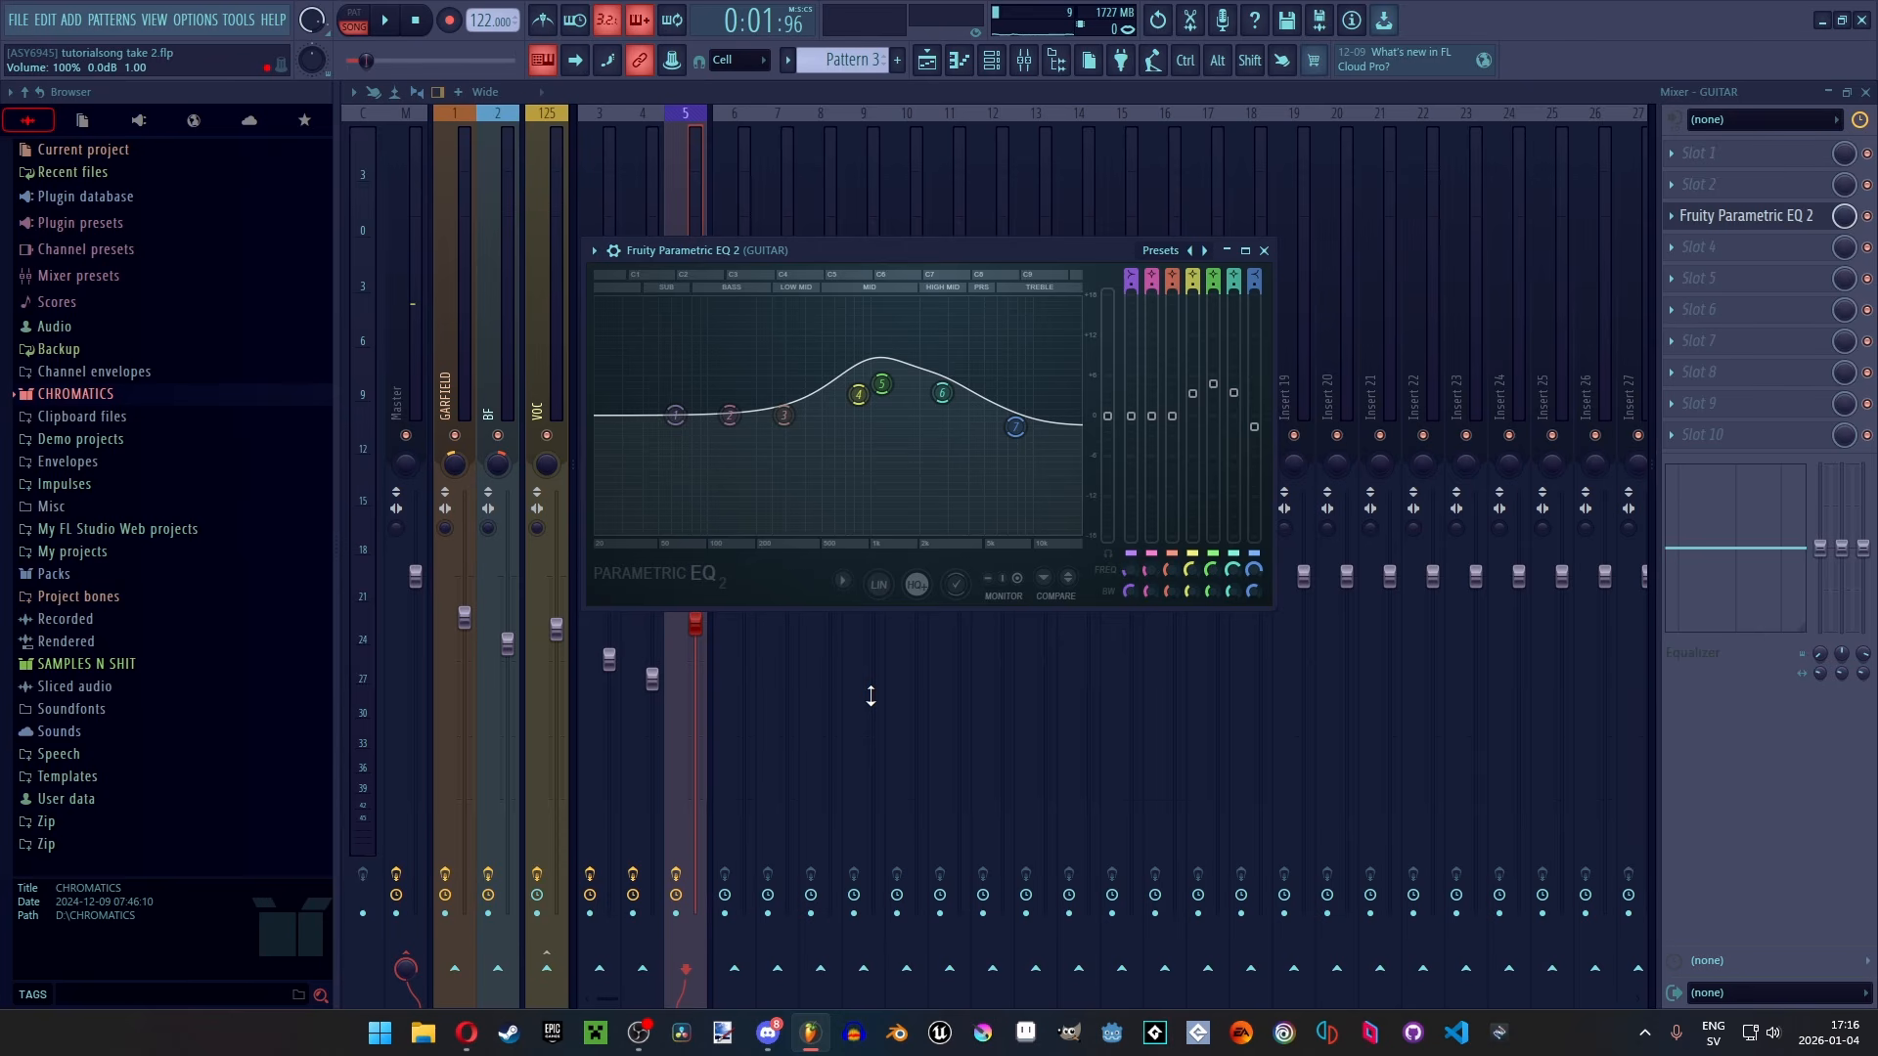
{"action": "left_click_drag", "start_coordinate": [871, 252], "coordinate": [875, 244]}
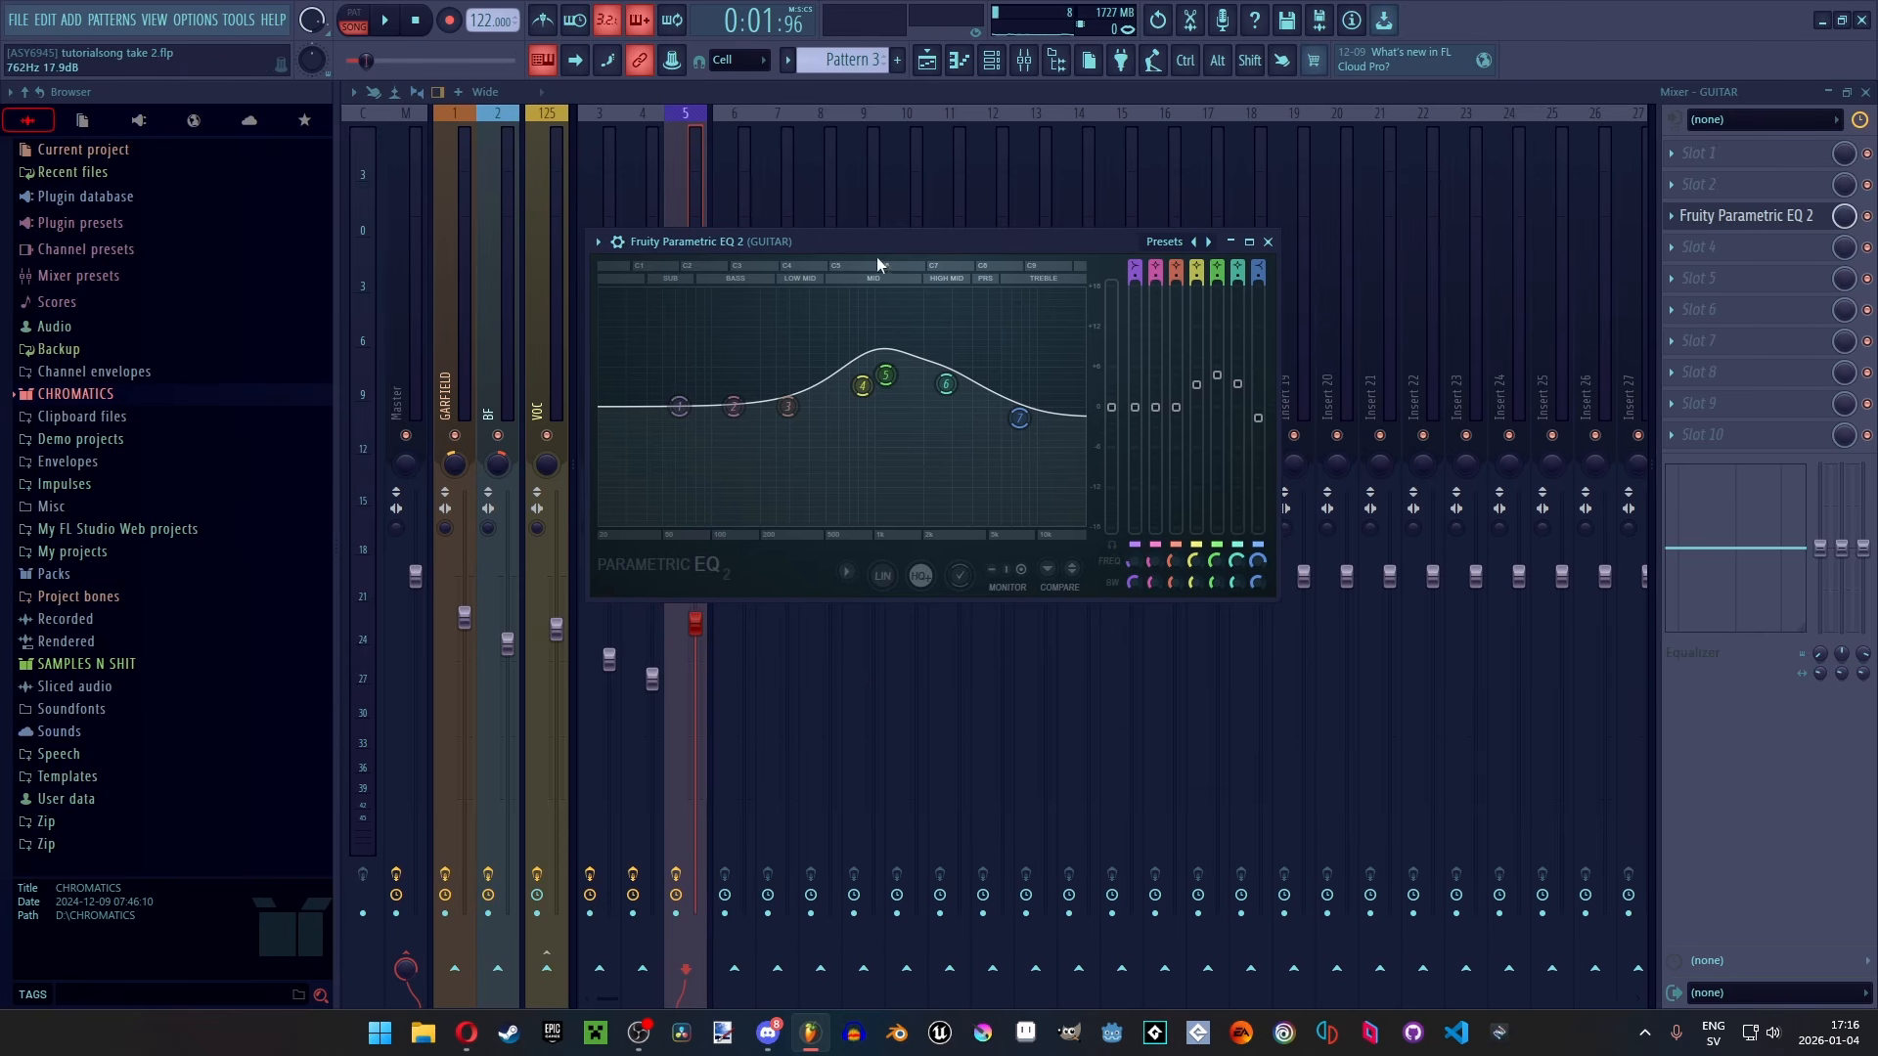
Reopen the guitar EQ and pull the band 7 high shelf down to its lowest gain, at a lower frequency
{"action": "left_click", "coordinate": [694, 195]}
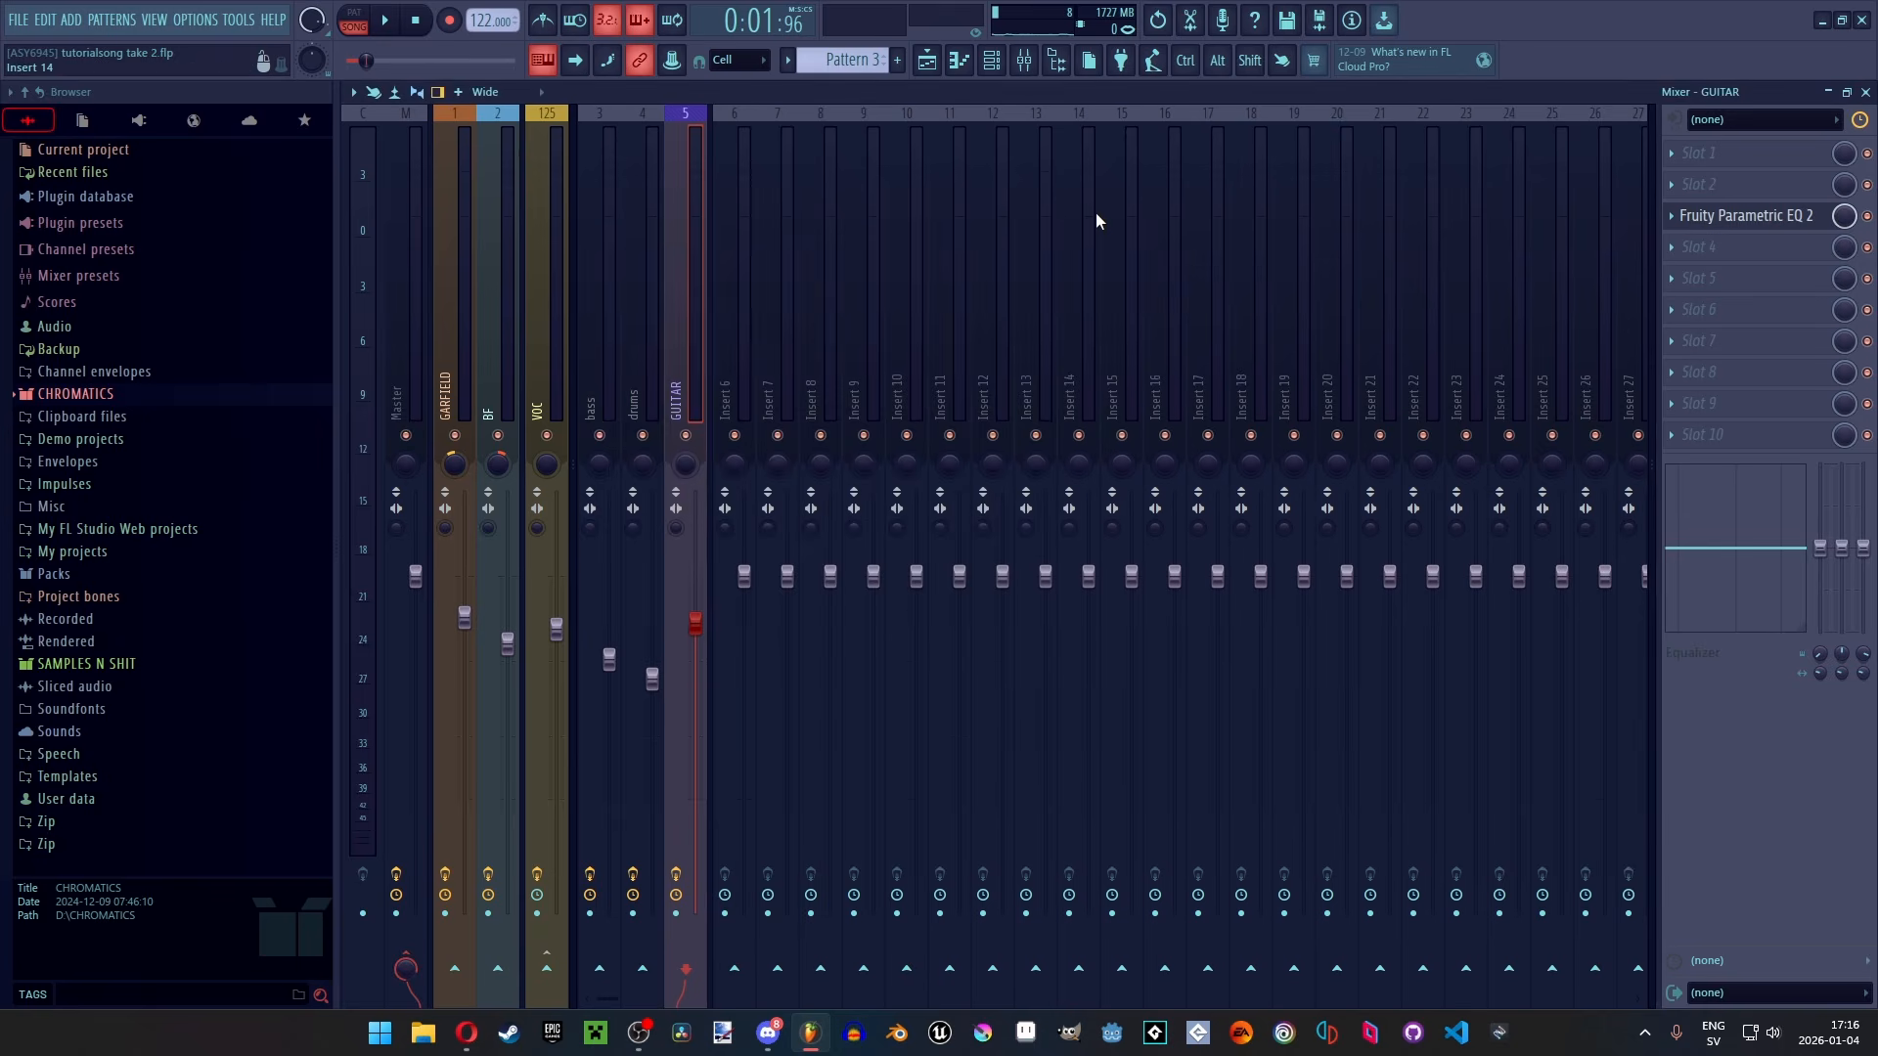
{"action": "left_click", "coordinate": [1726, 225]}
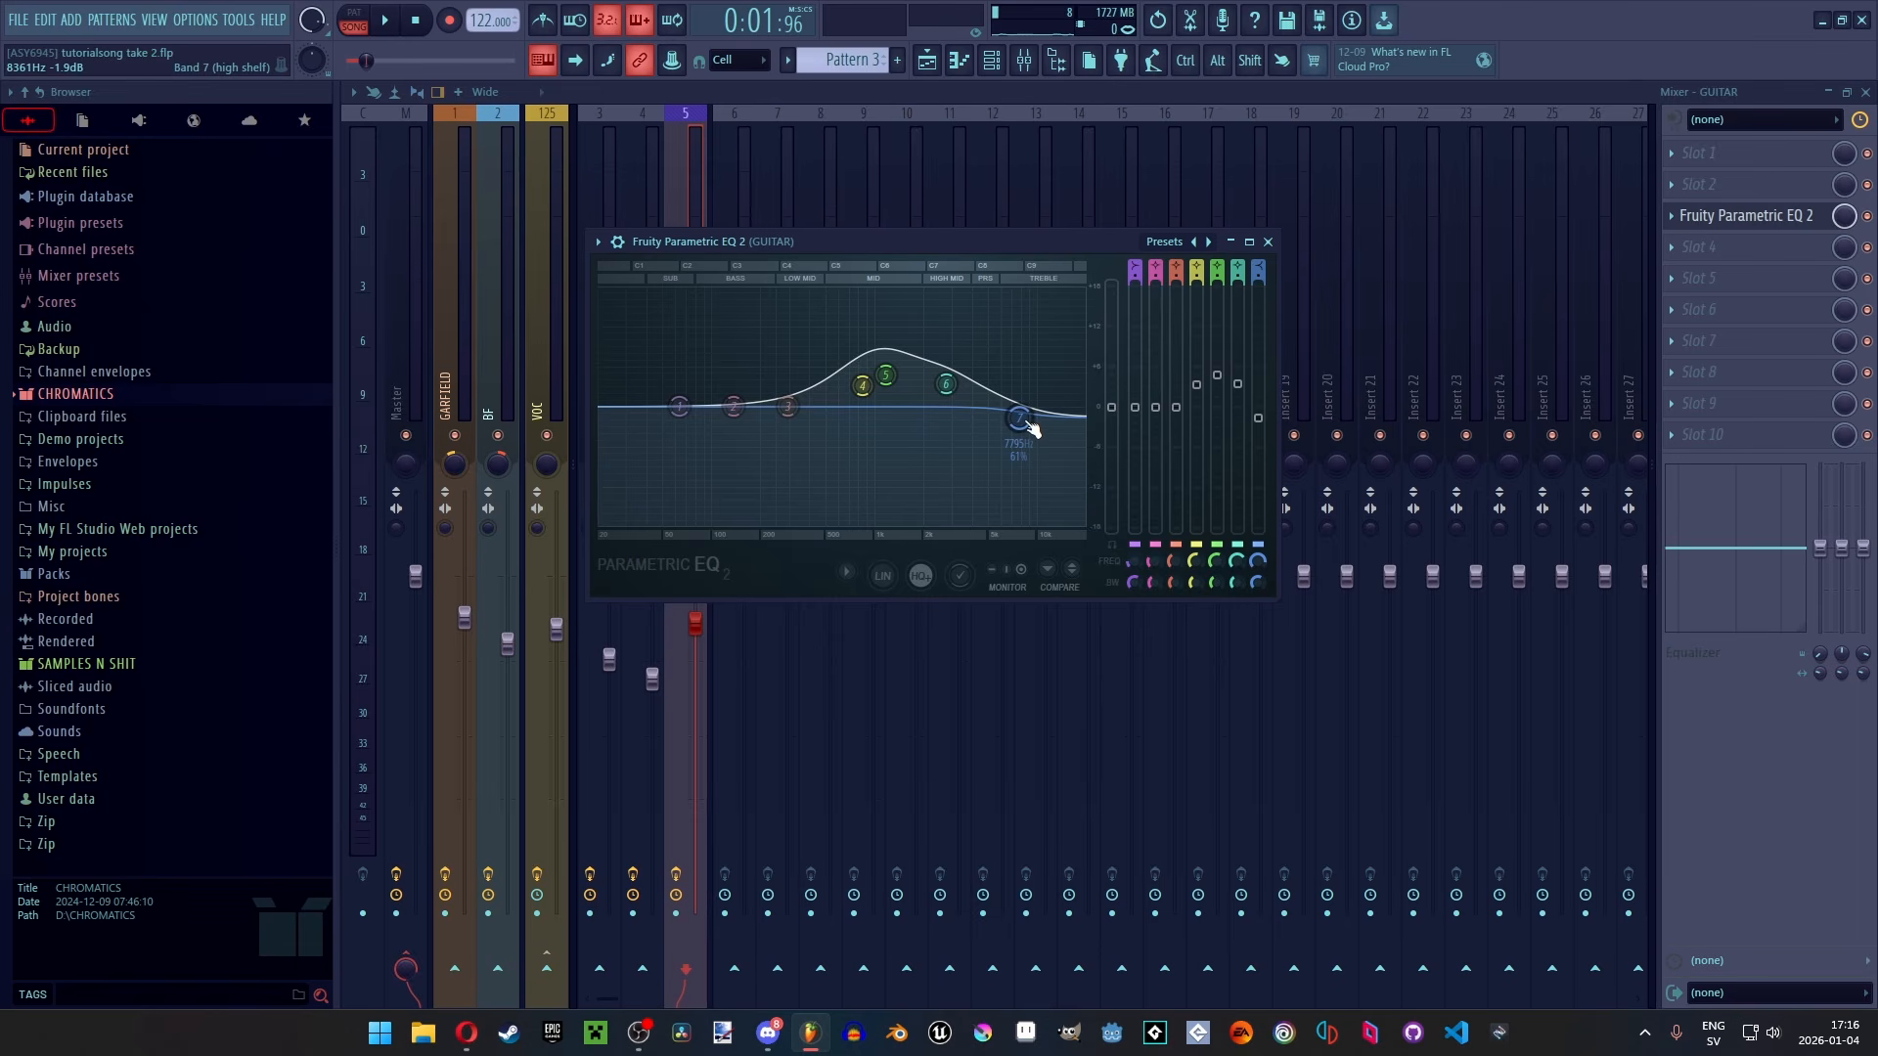
{"action": "left_click_drag", "start_coordinate": [1032, 429], "coordinate": [981, 523]}
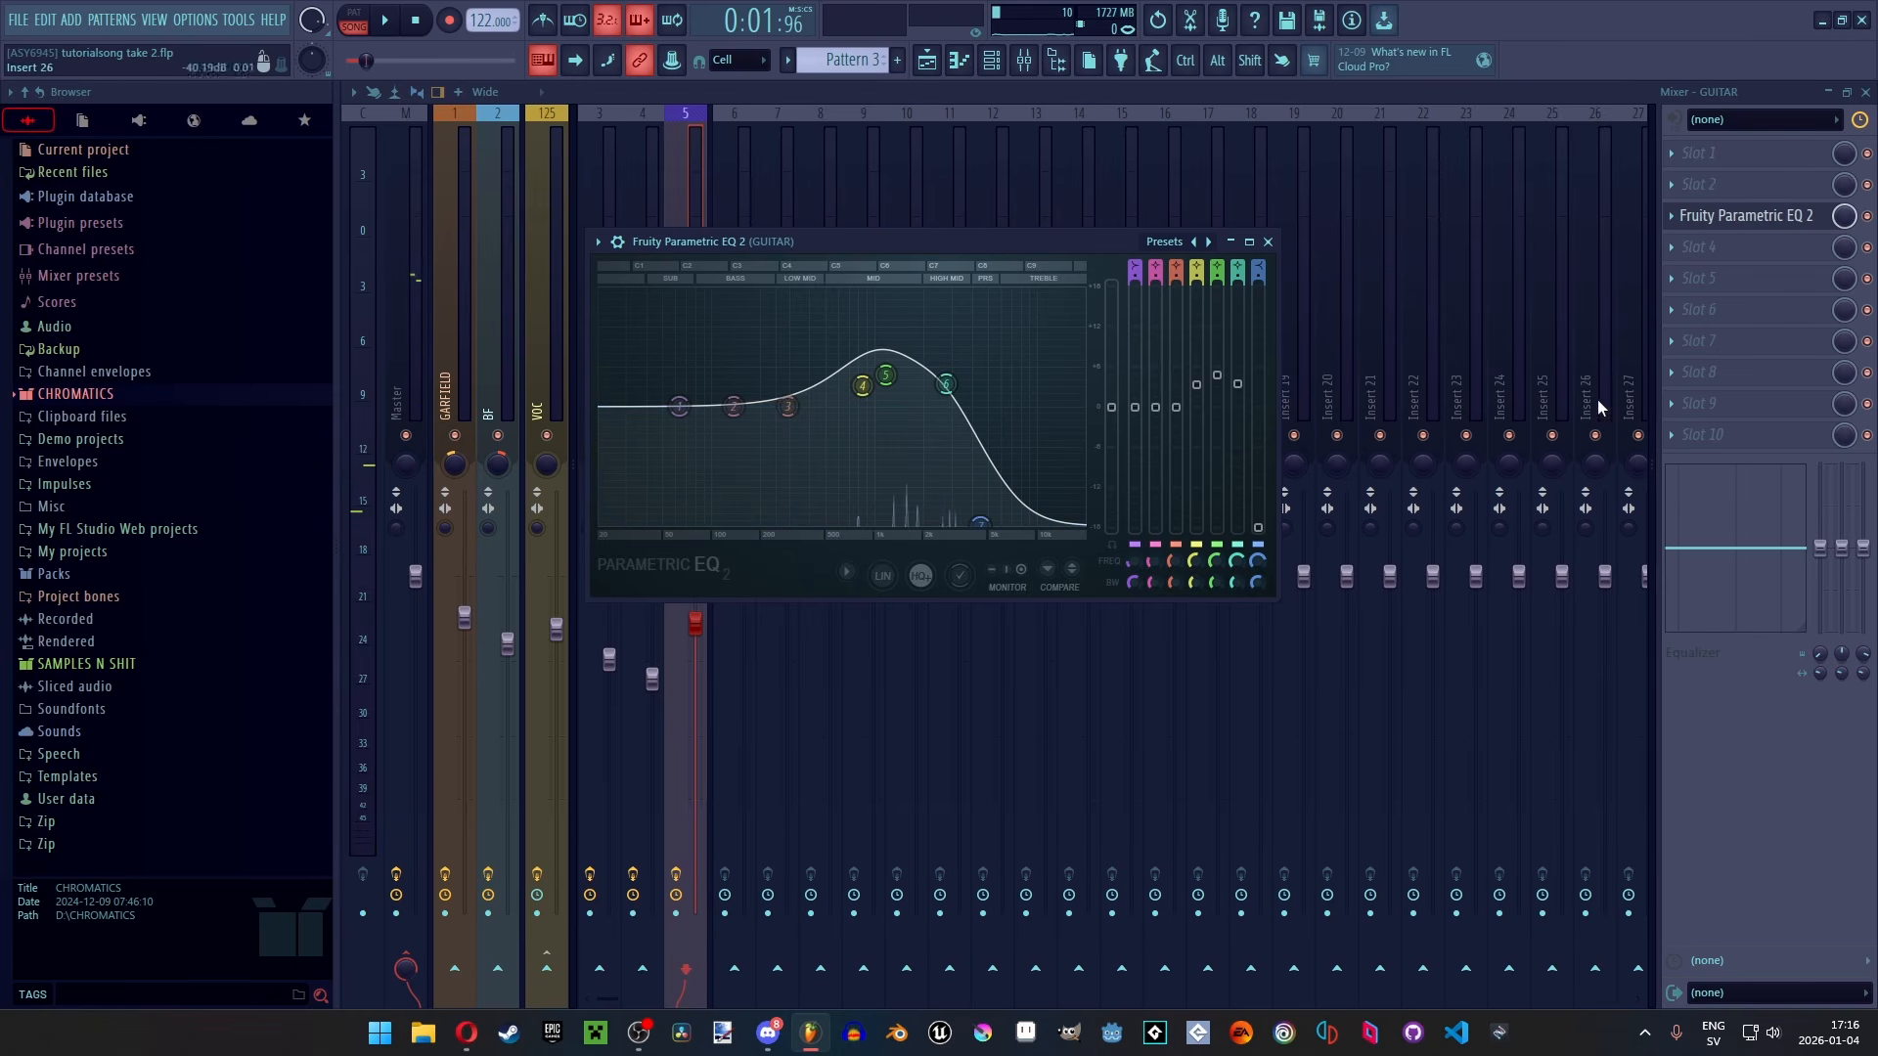
Load Fruity Chorus into slot 5 of the GUITAR insert and lower its mix level to about 59%
{"action": "left_click", "coordinate": [1699, 282]}
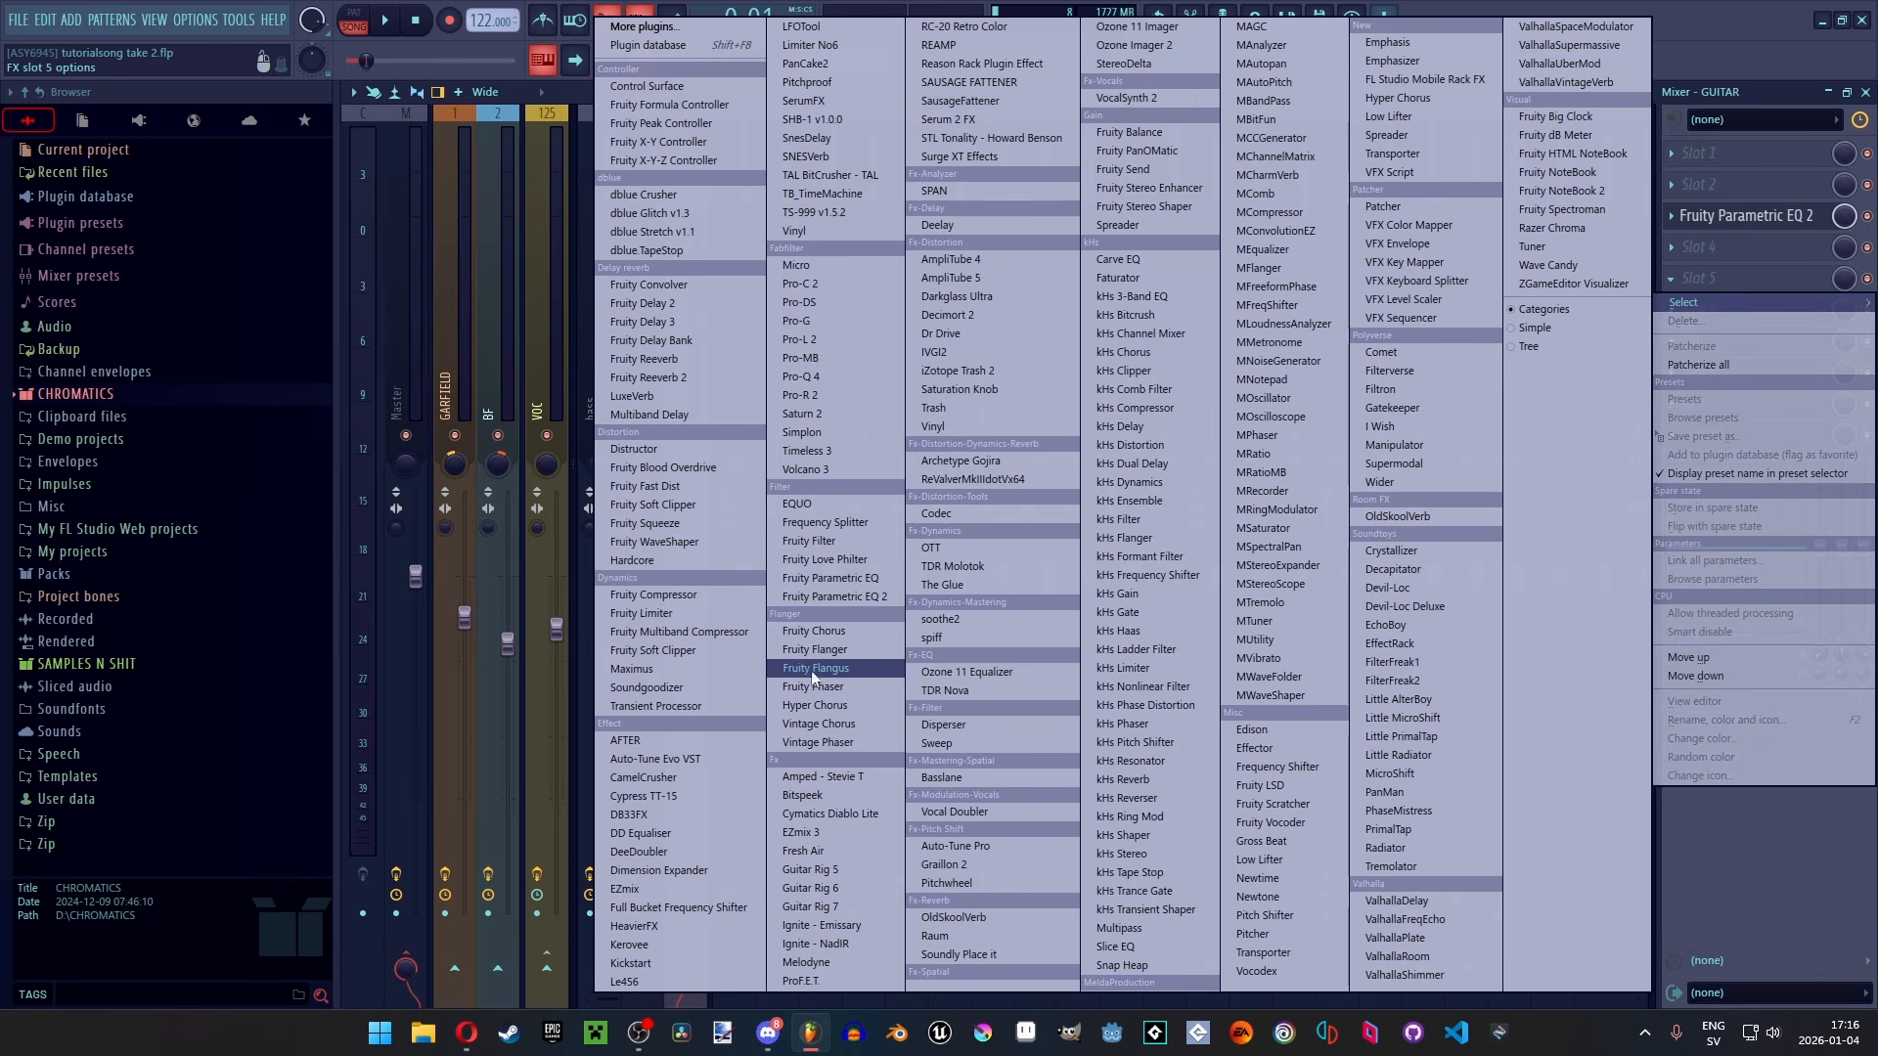
{"action": "left_click", "coordinate": [802, 631]}
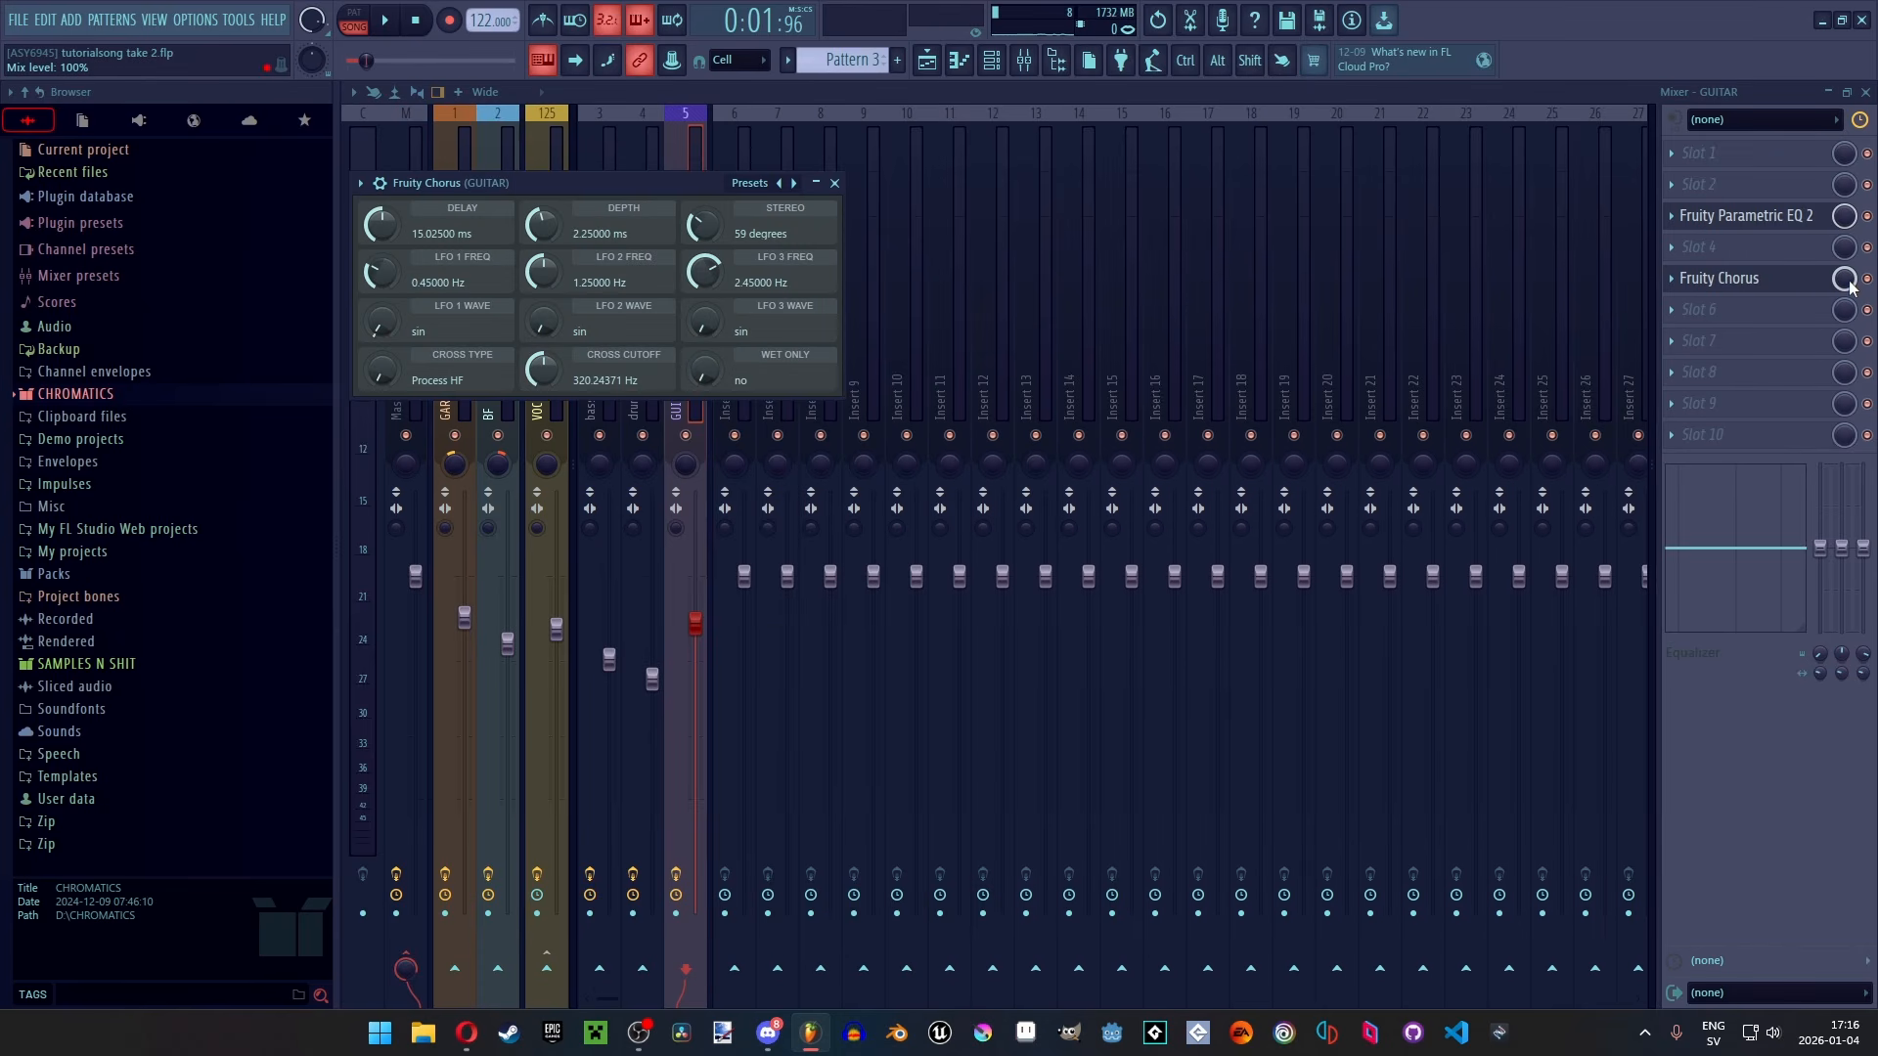
{"action": "key", "text": "Escape"}
{"action": "scroll", "coordinate": [1843, 279], "scroll_direction": "down", "scroll_amount": 8}
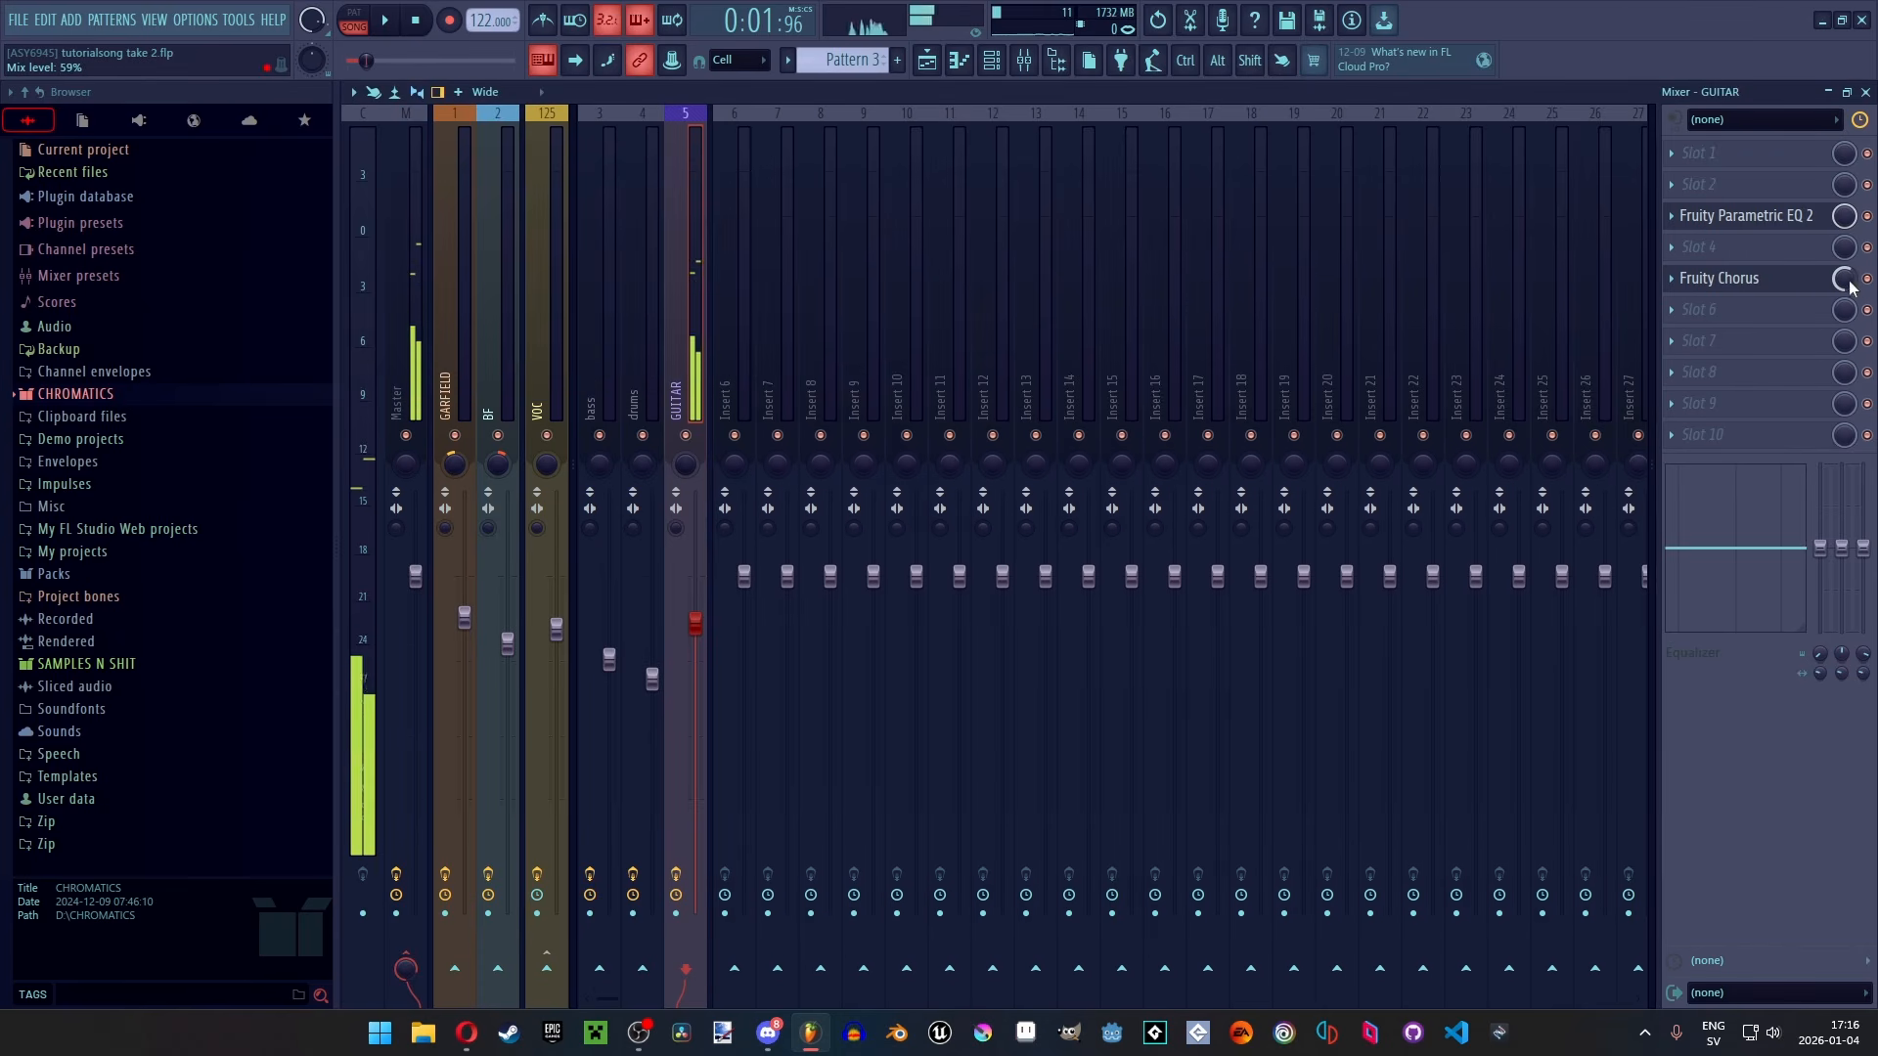
Load Fruity Convolver into slot 6 of the GUITAR insert and reduce its mix level
{"action": "left_click", "coordinate": [1685, 309]}
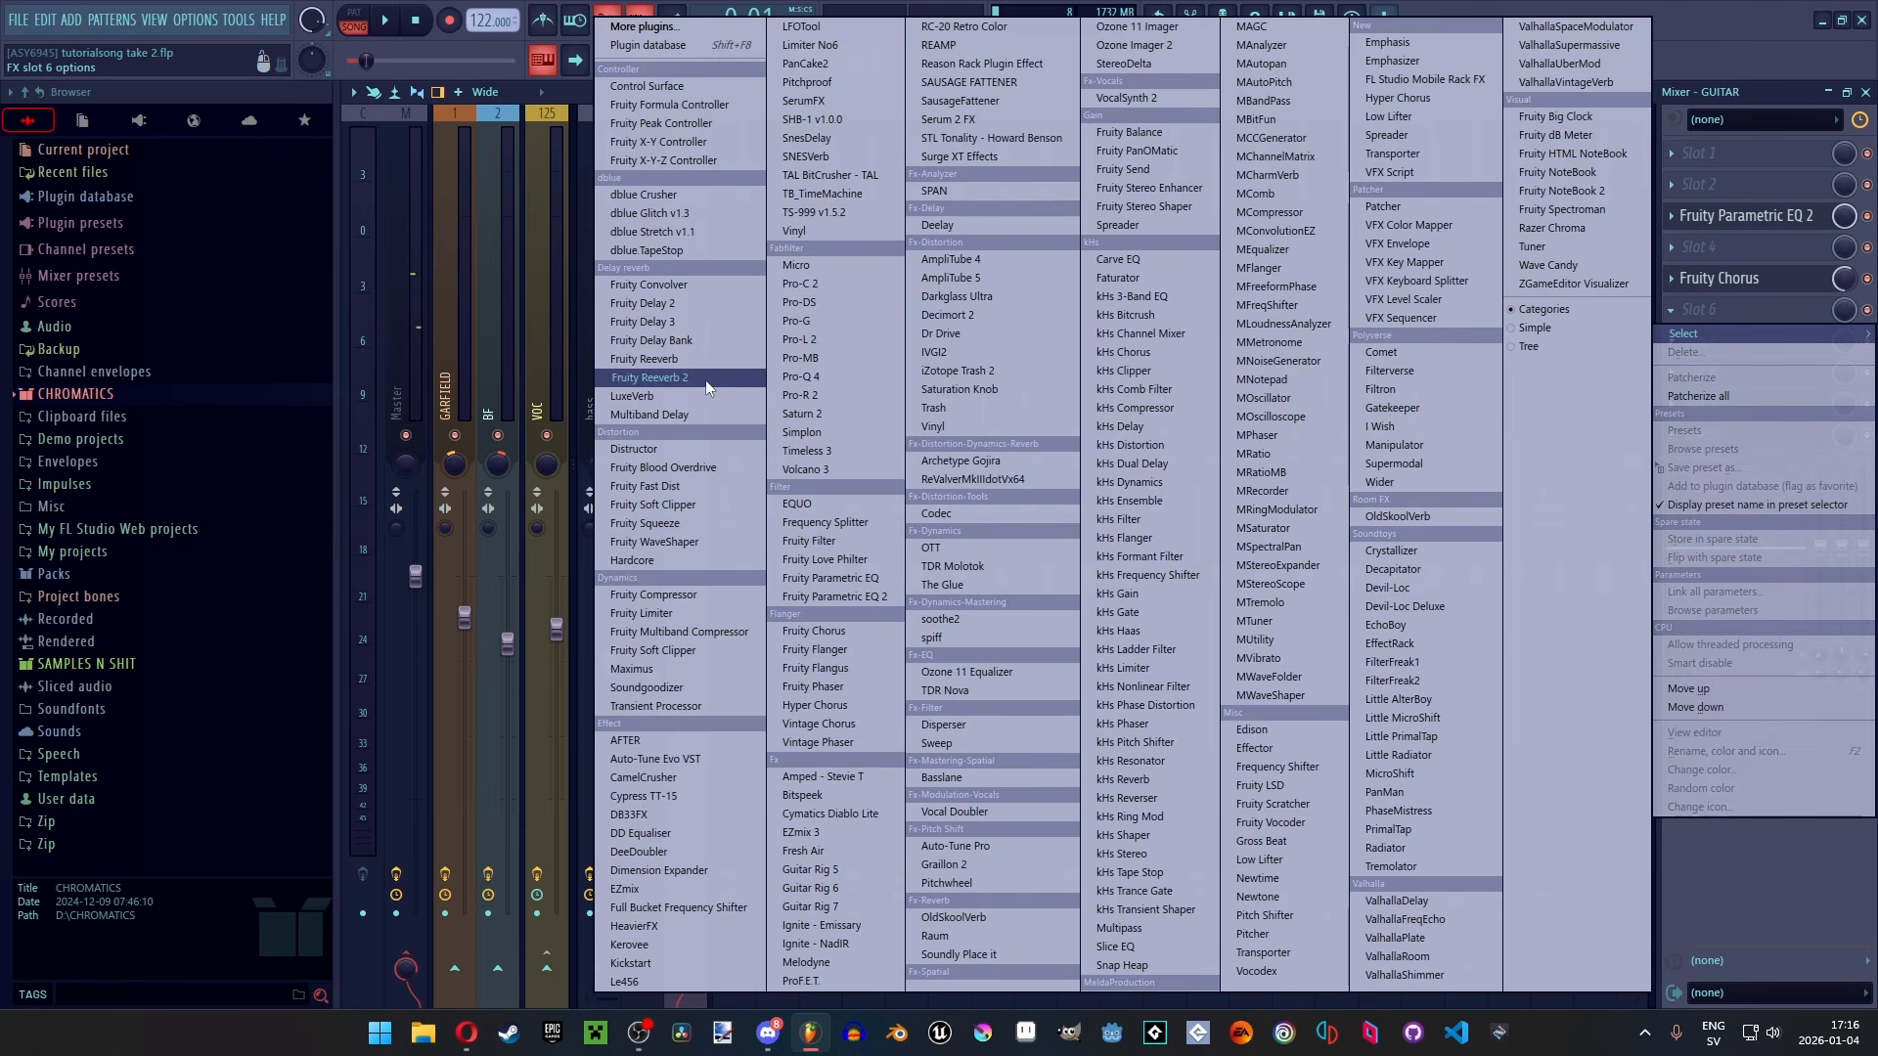
{"action": "left_click", "coordinate": [653, 284]}
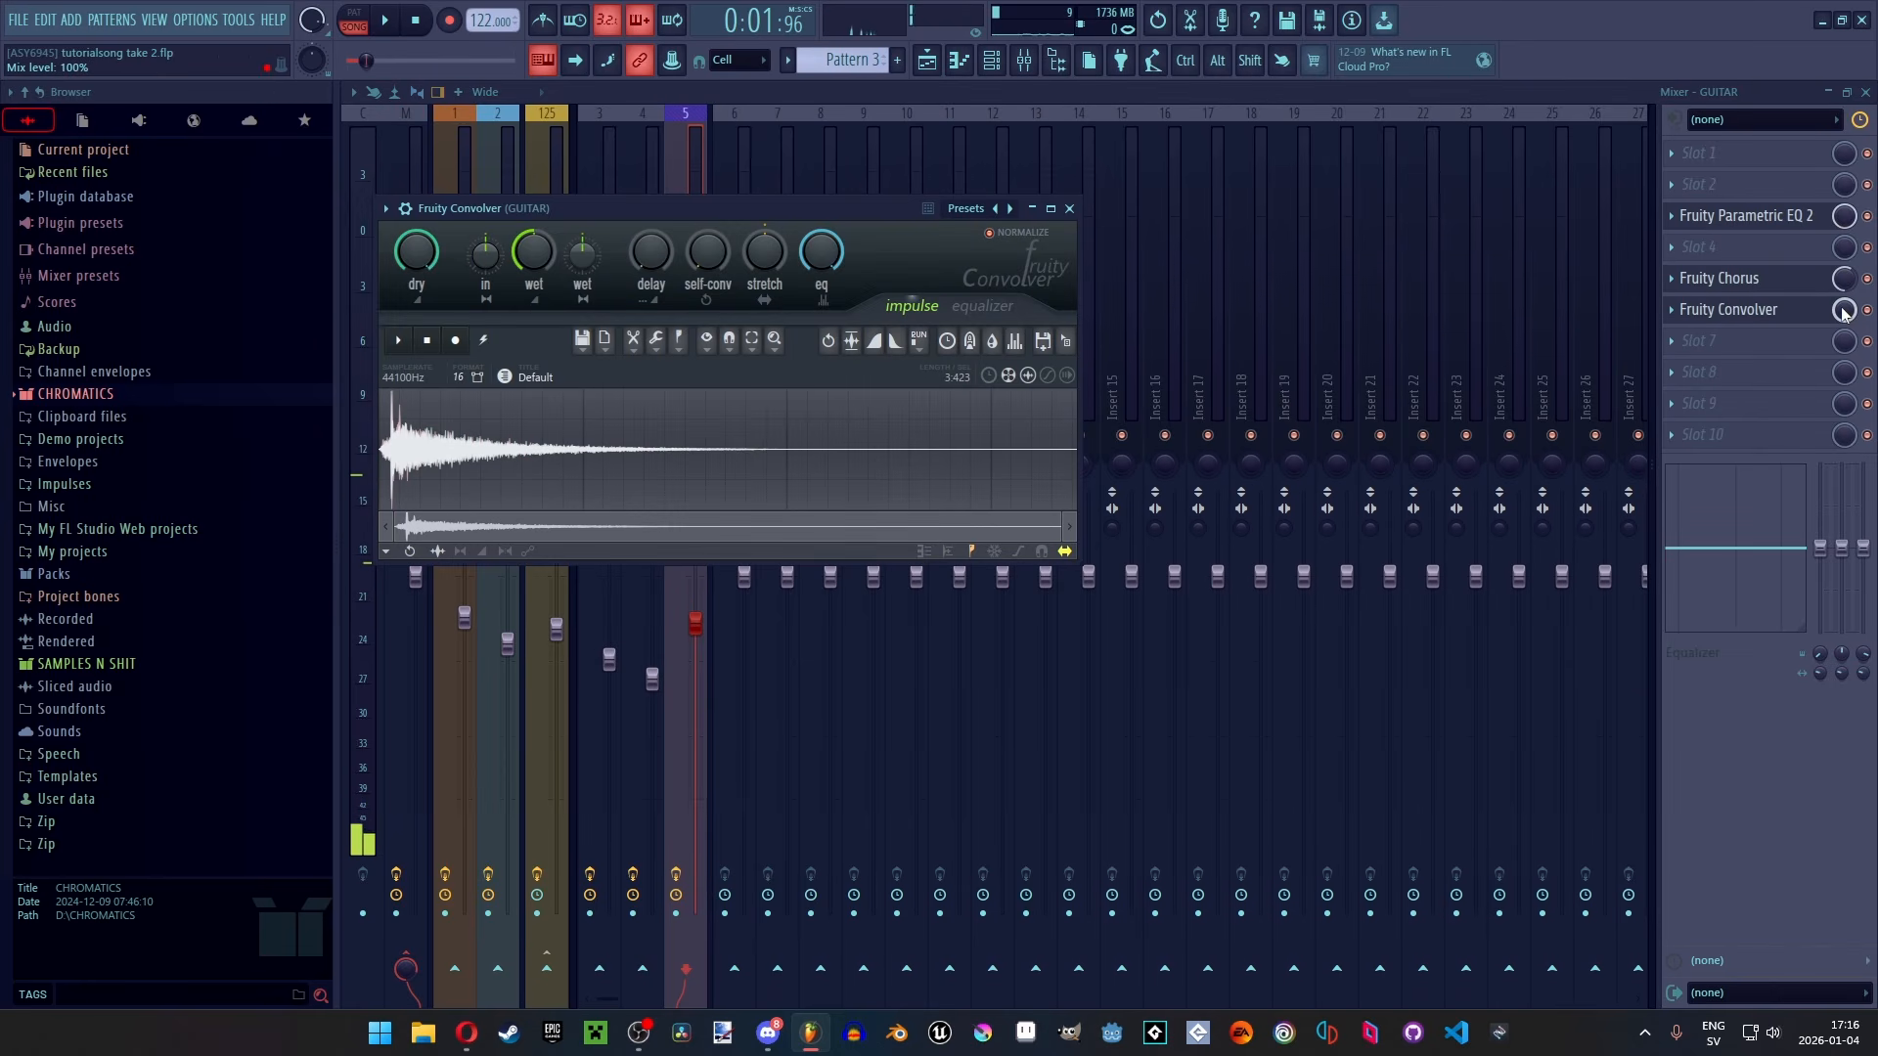
{"action": "left_click_drag", "start_coordinate": [1843, 313], "coordinate": [1843, 331]}
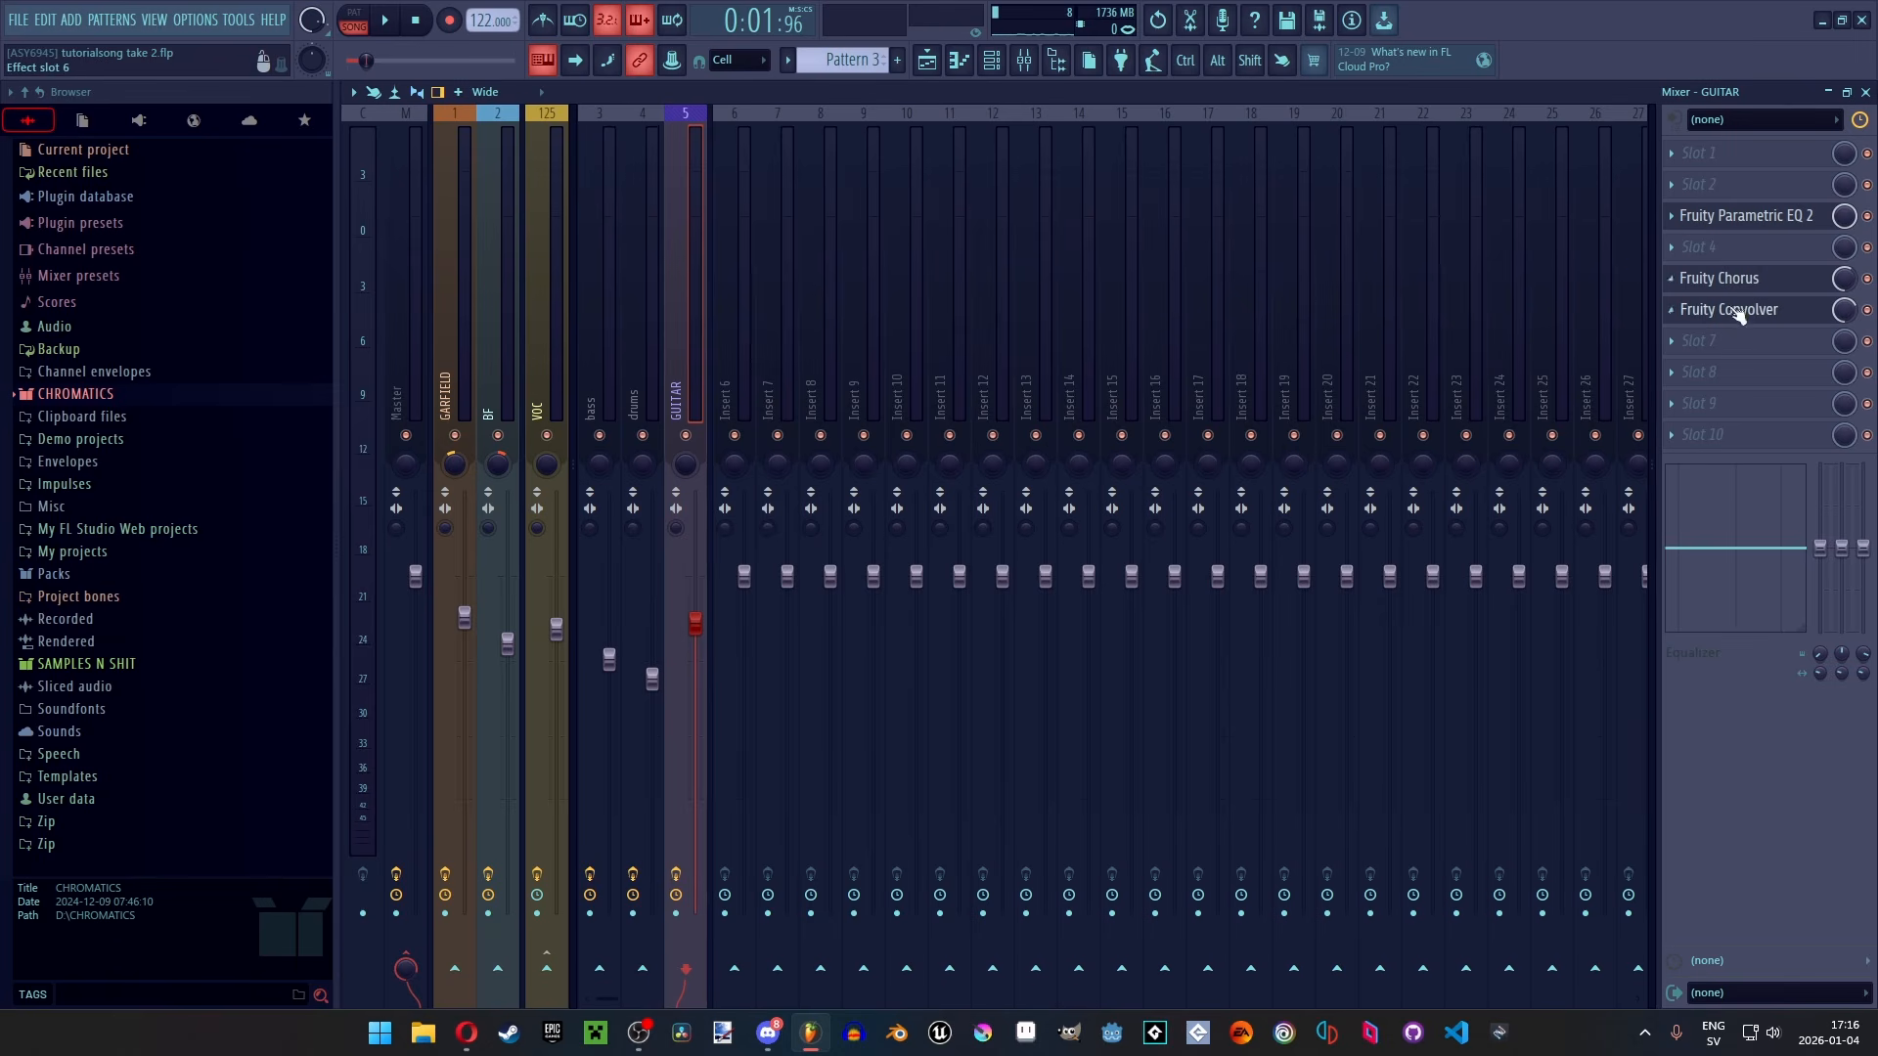
Lower the GUITAR insert's fader below the drums fader and play the arrangement to check the balance
{"action": "left_click_drag", "start_coordinate": [695, 623], "coordinate": [695, 696]}
{"action": "key", "text": "space"}
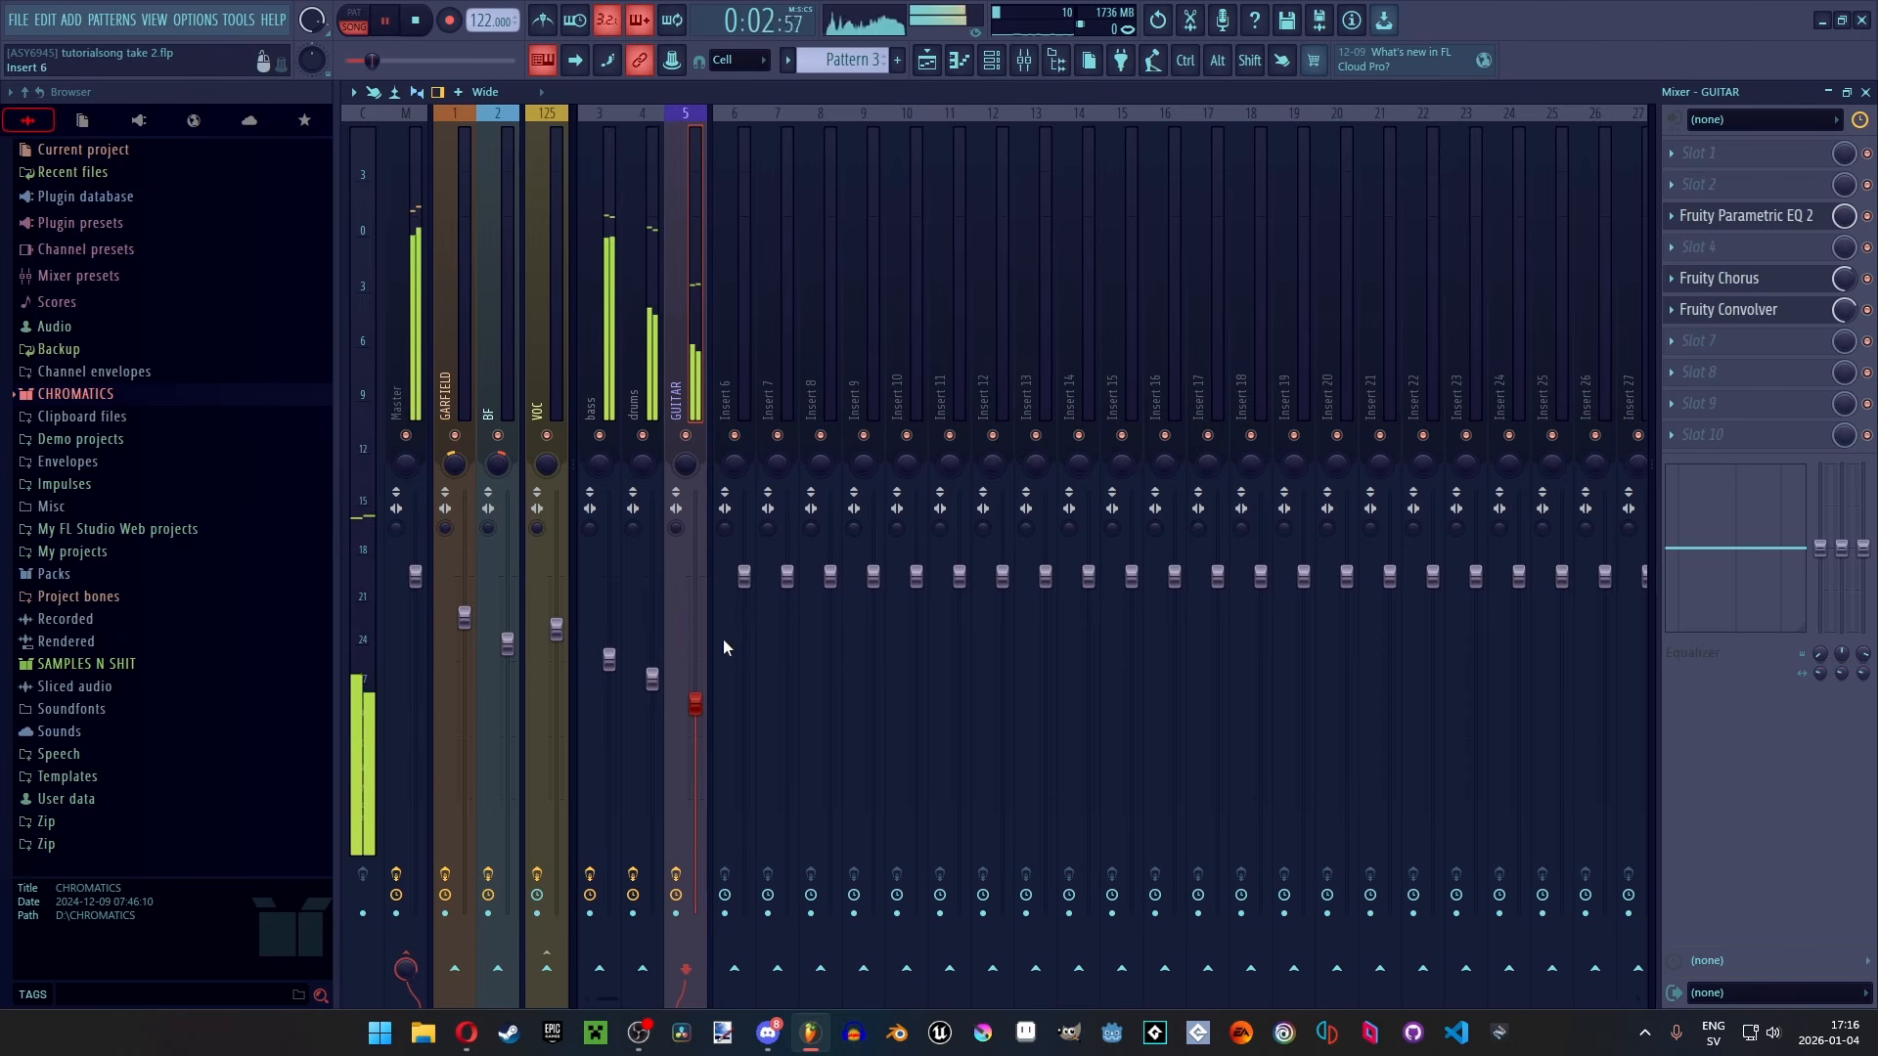
Raise the GUITAR insert's fader to just below the drums fader and stop playback
{"action": "left_click_drag", "start_coordinate": [696, 704], "coordinate": [696, 686]}
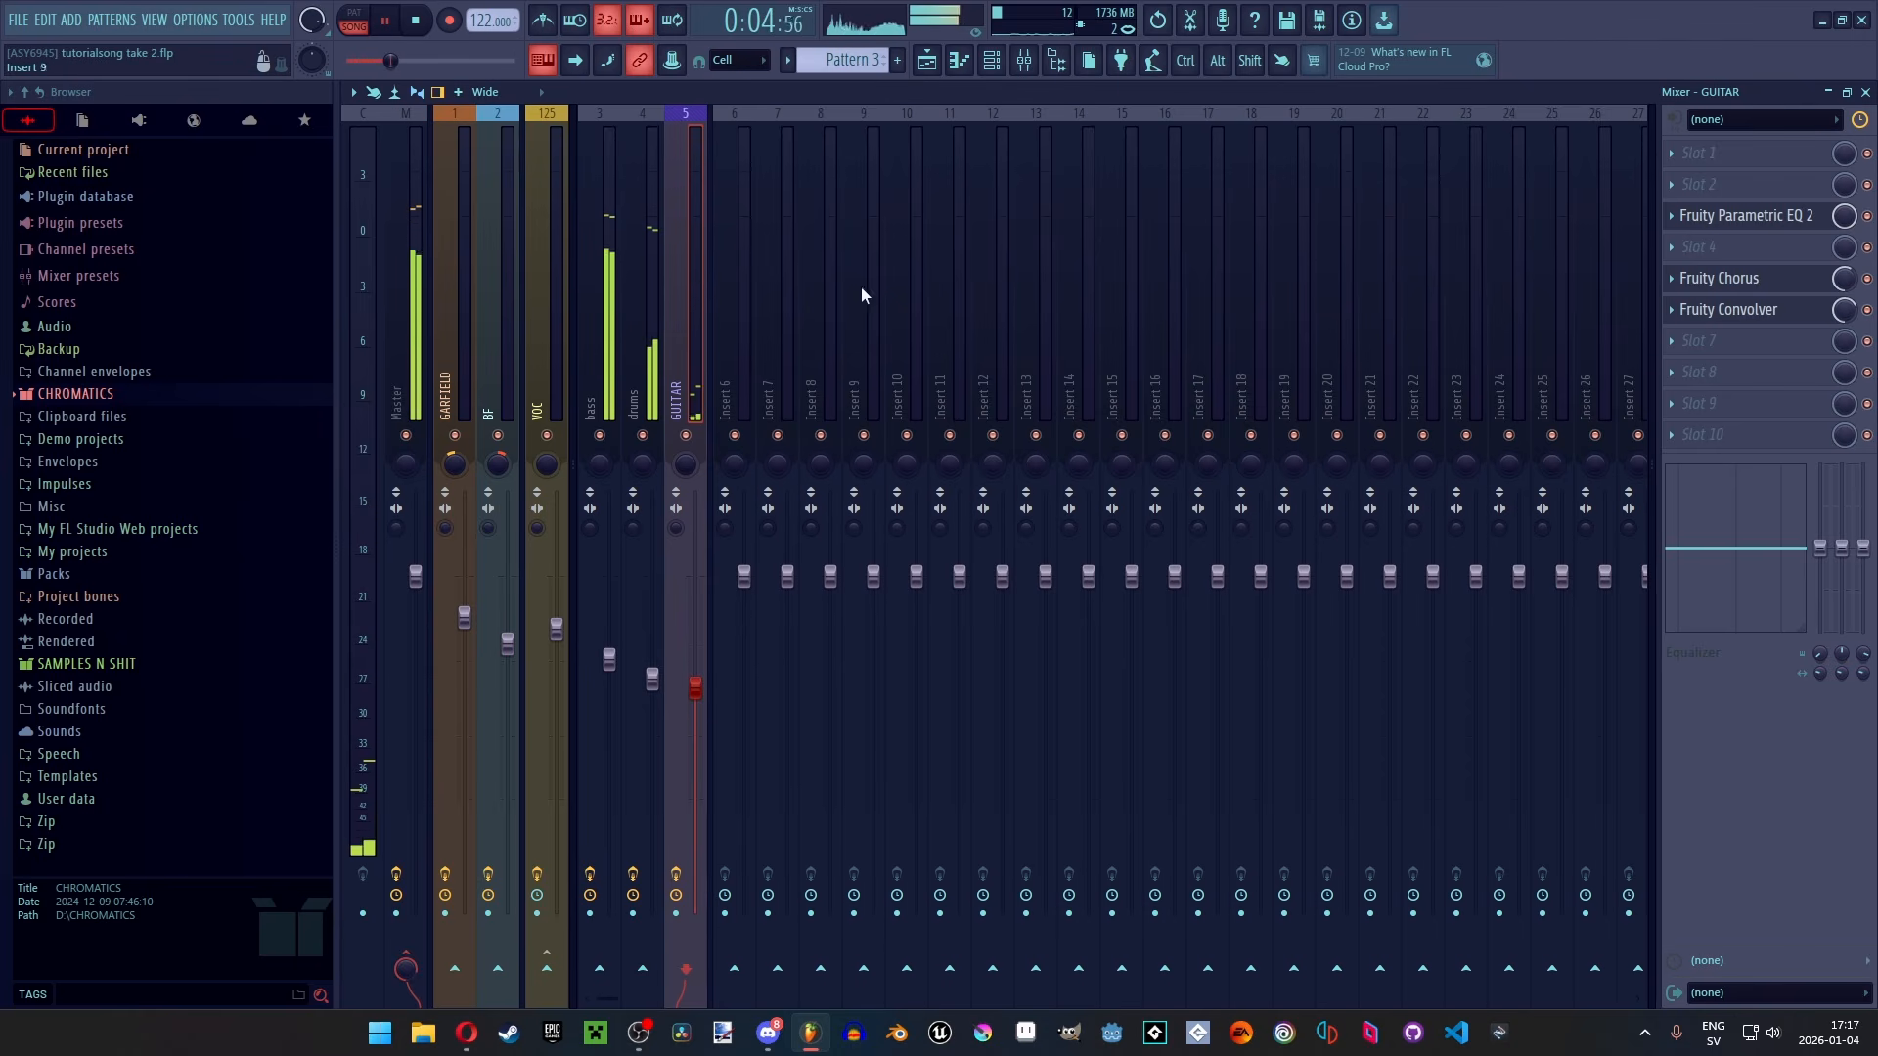
{"action": "key", "text": "space"}
Create Pattern 4 and place it on the chords track of the playlist at bar 2
{"action": "left_click", "coordinate": [943, 62]}
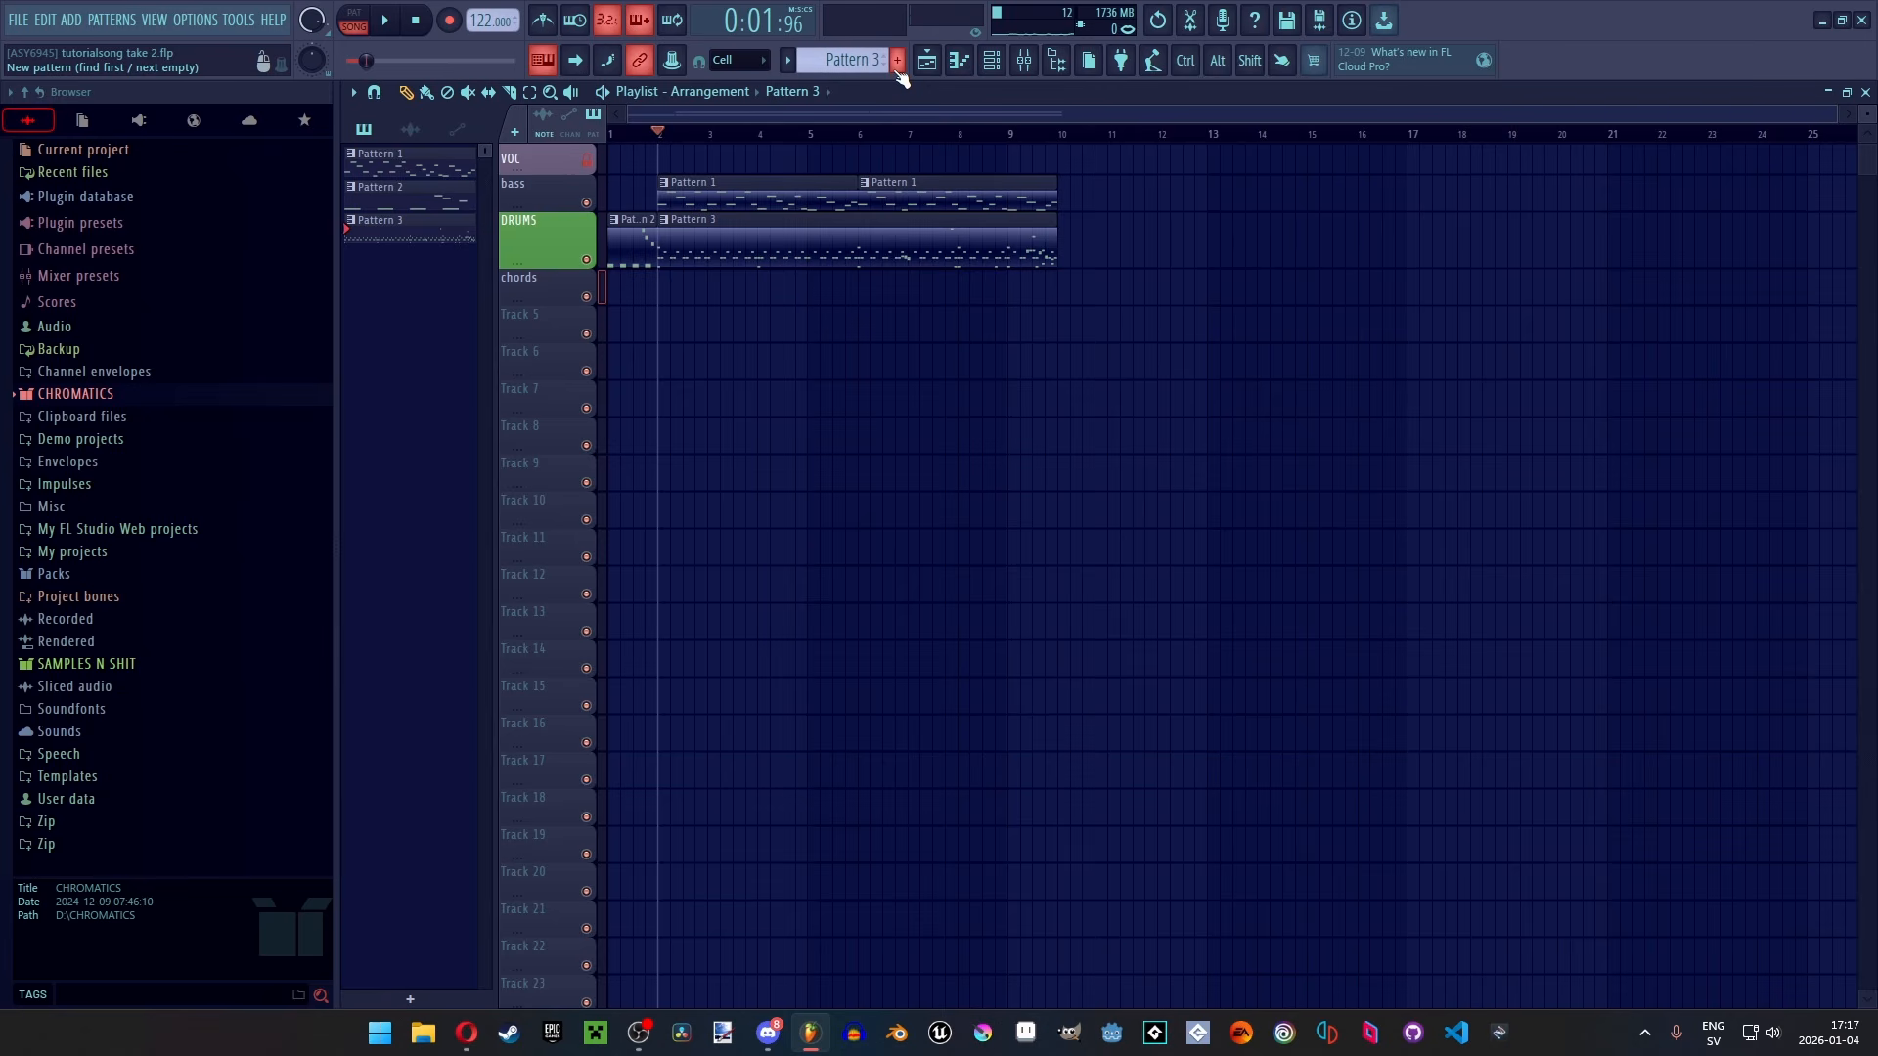
{"action": "left_click", "coordinate": [897, 60]}
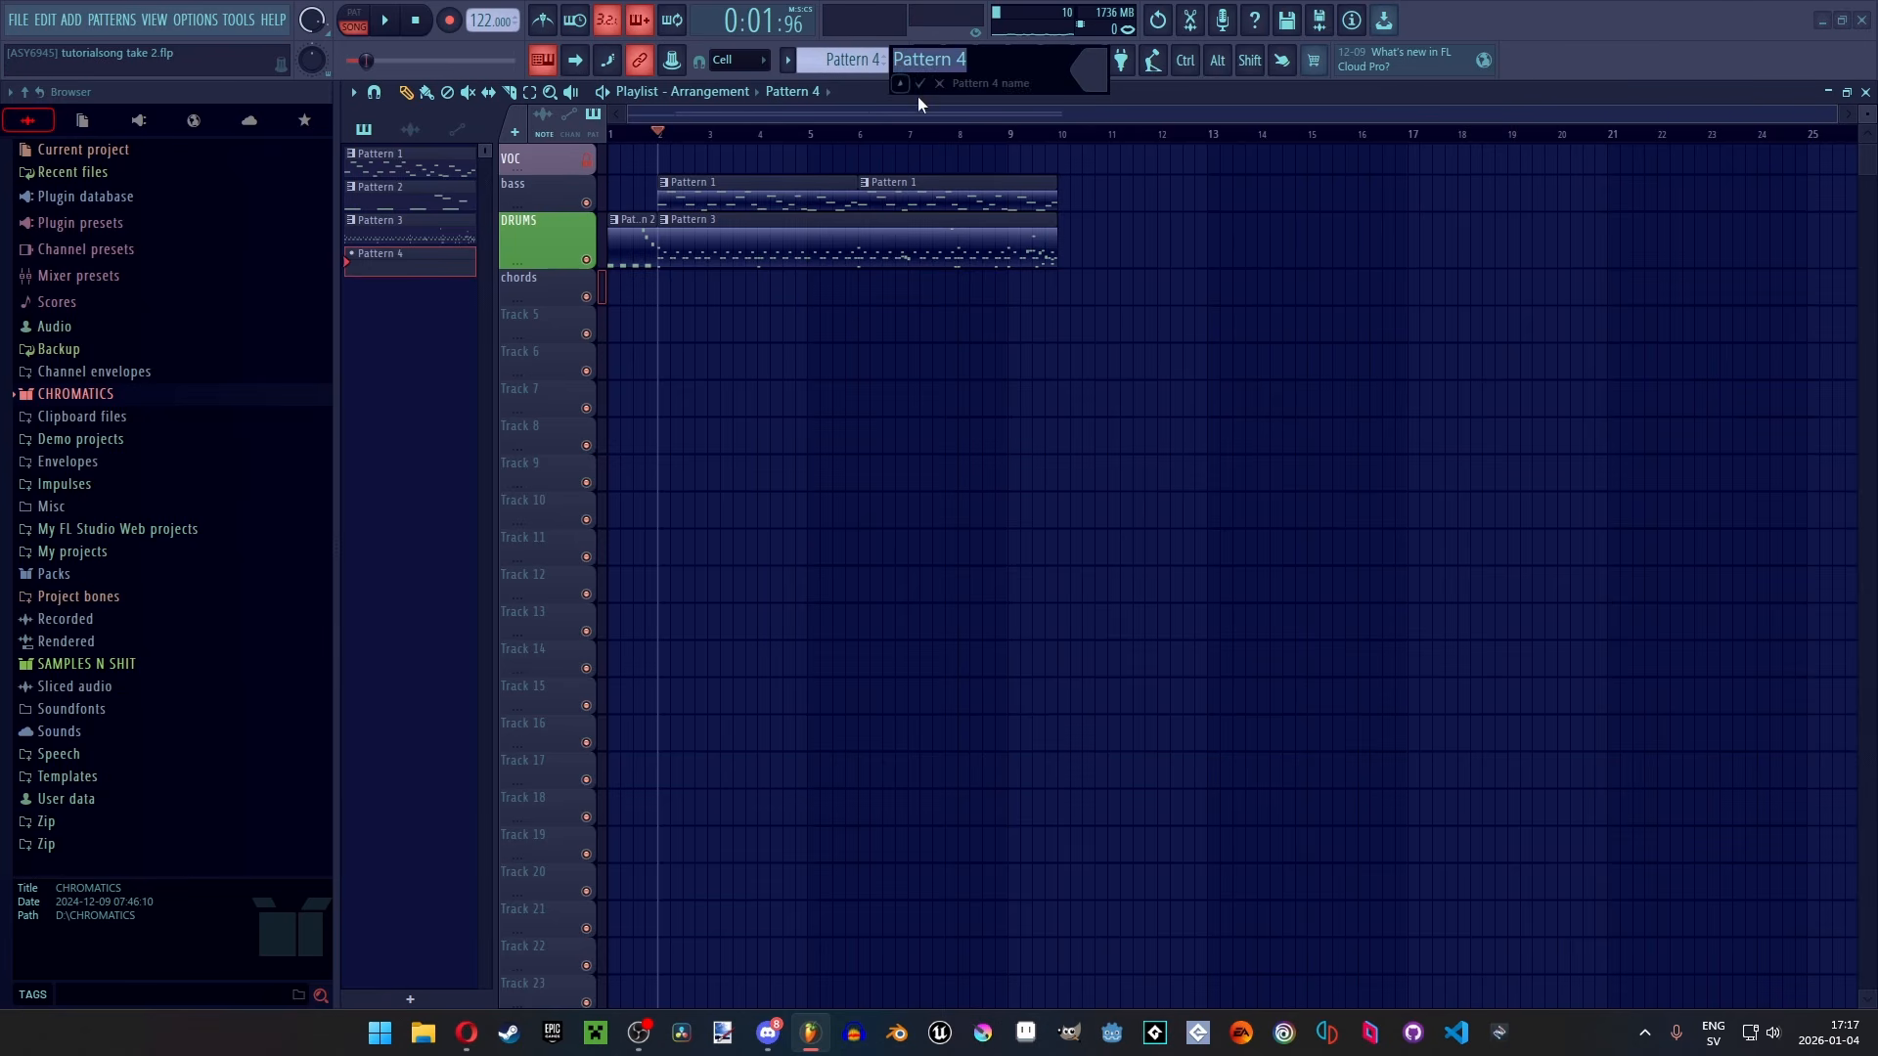
{"action": "left_click_drag", "start_coordinate": [428, 274], "coordinate": [660, 296]}
{"action": "scroll", "coordinate": [578, 334], "scroll_direction": "up", "scroll_amount": 3}
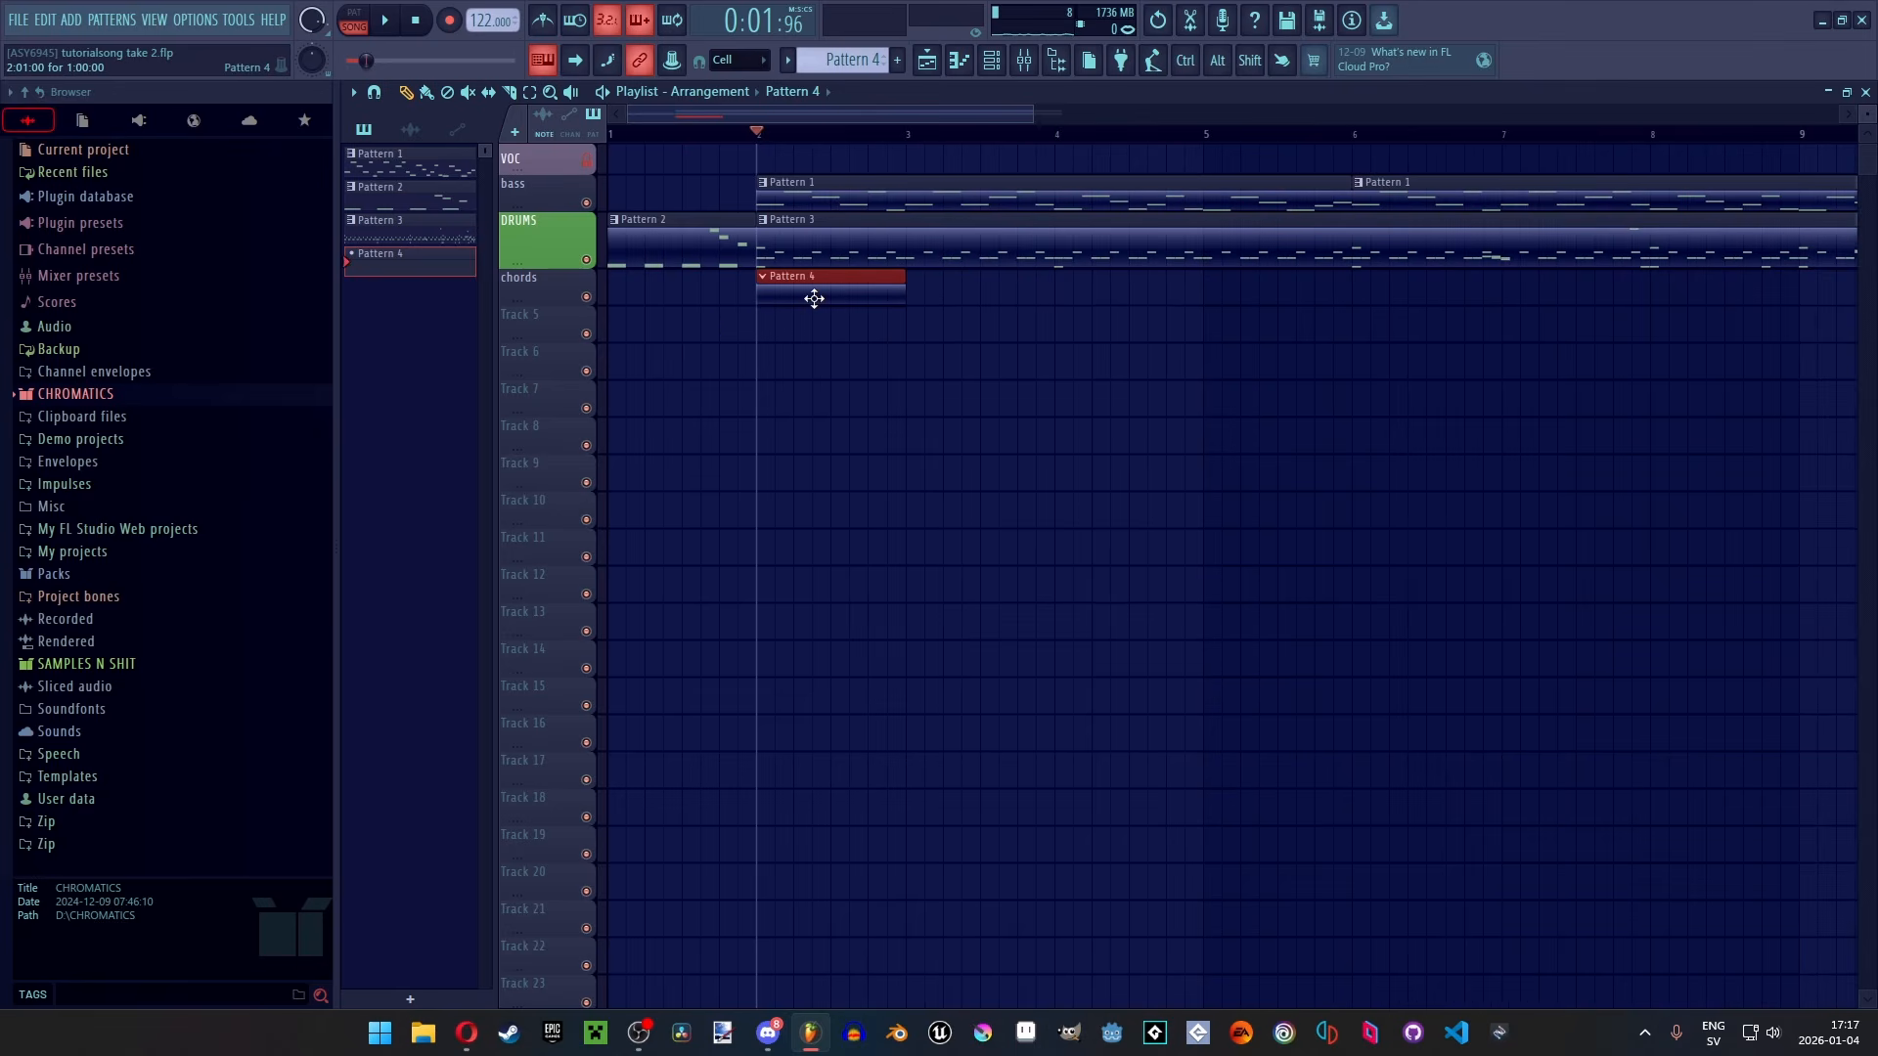
Open the piano roll of the Ovation Elite Xtra guitar channel for Pattern 4
{"action": "double_click", "coordinate": [814, 299]}
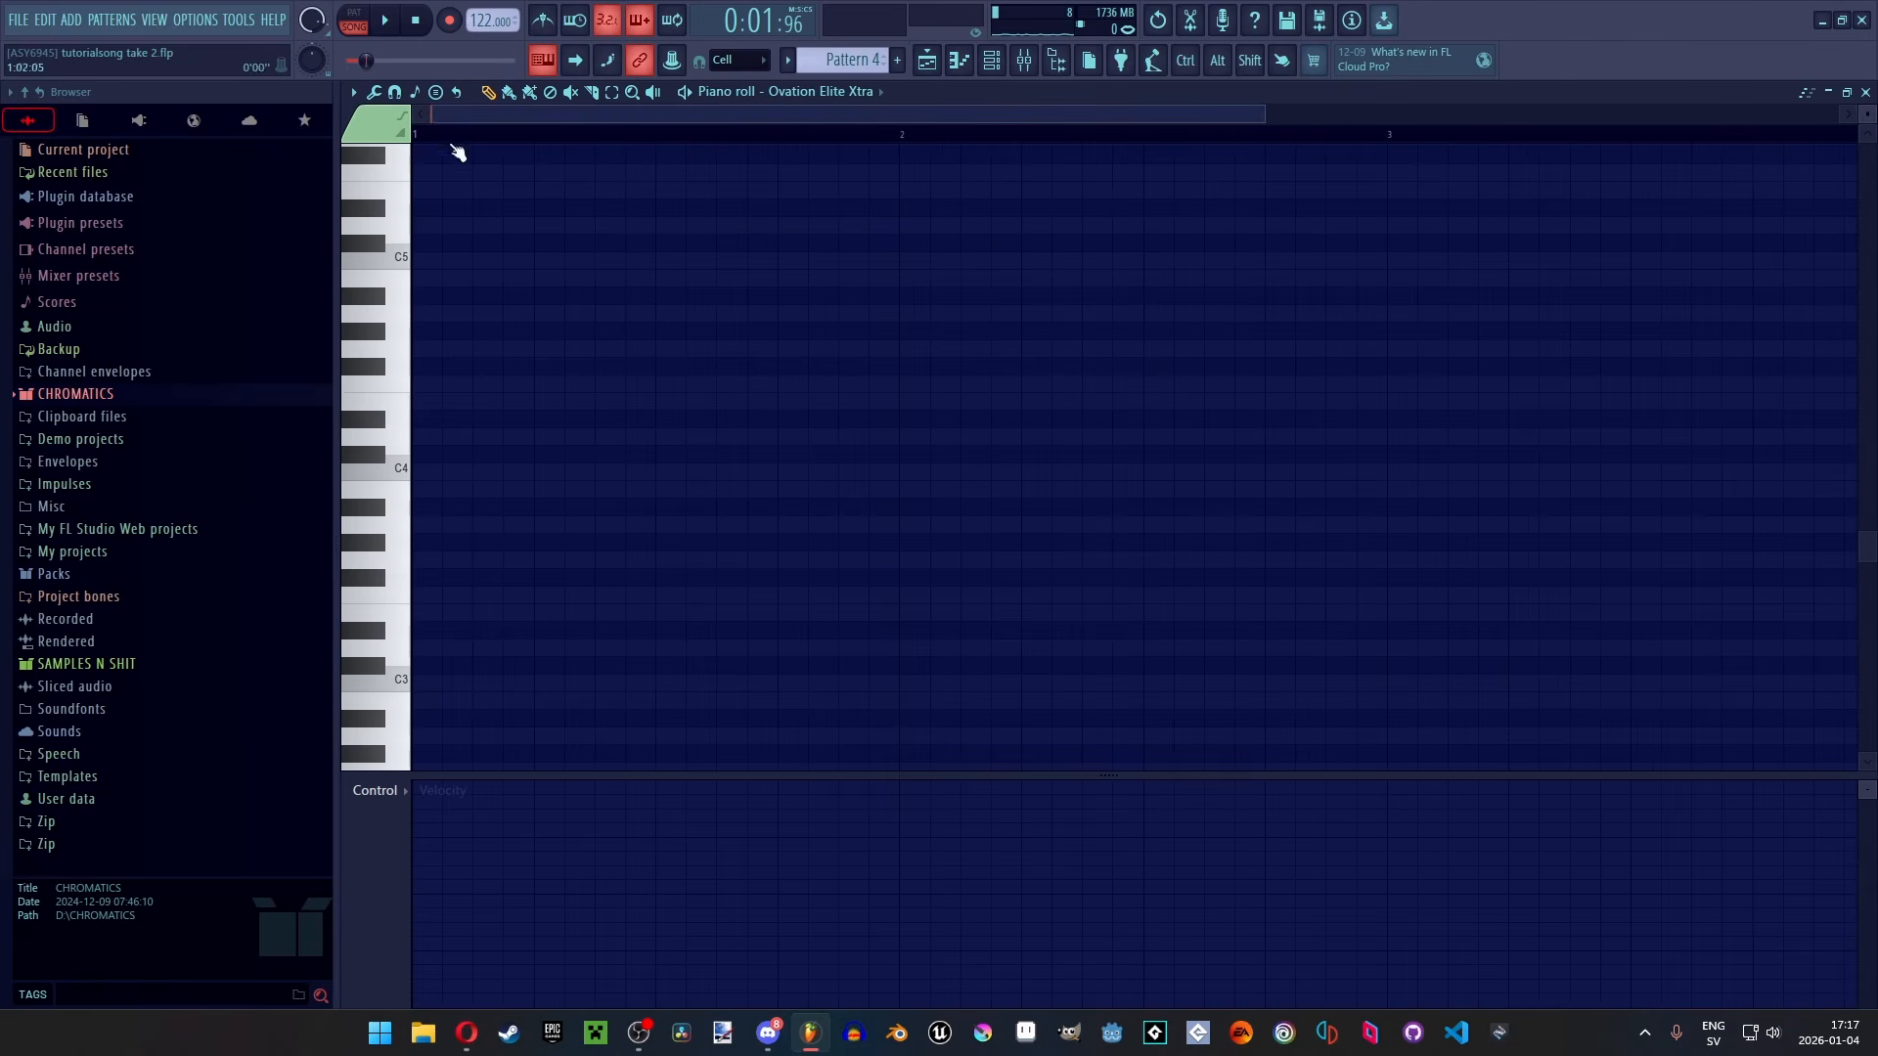
{"action": "left_click", "coordinate": [927, 61]}
{"action": "double_click", "coordinate": [847, 287]}
{"action": "mouse_move", "coordinate": [398, 484]}
{"action": "left_mouse_down"}
{"action": "mouse_move", "coordinate": [390, 364]}
{"action": "mouse_move", "coordinate": [402, 524]}
{"action": "left_mouse_up"}
{"action": "left_click", "coordinate": [405, 473]}
{"action": "left_click", "coordinate": [427, 473]}
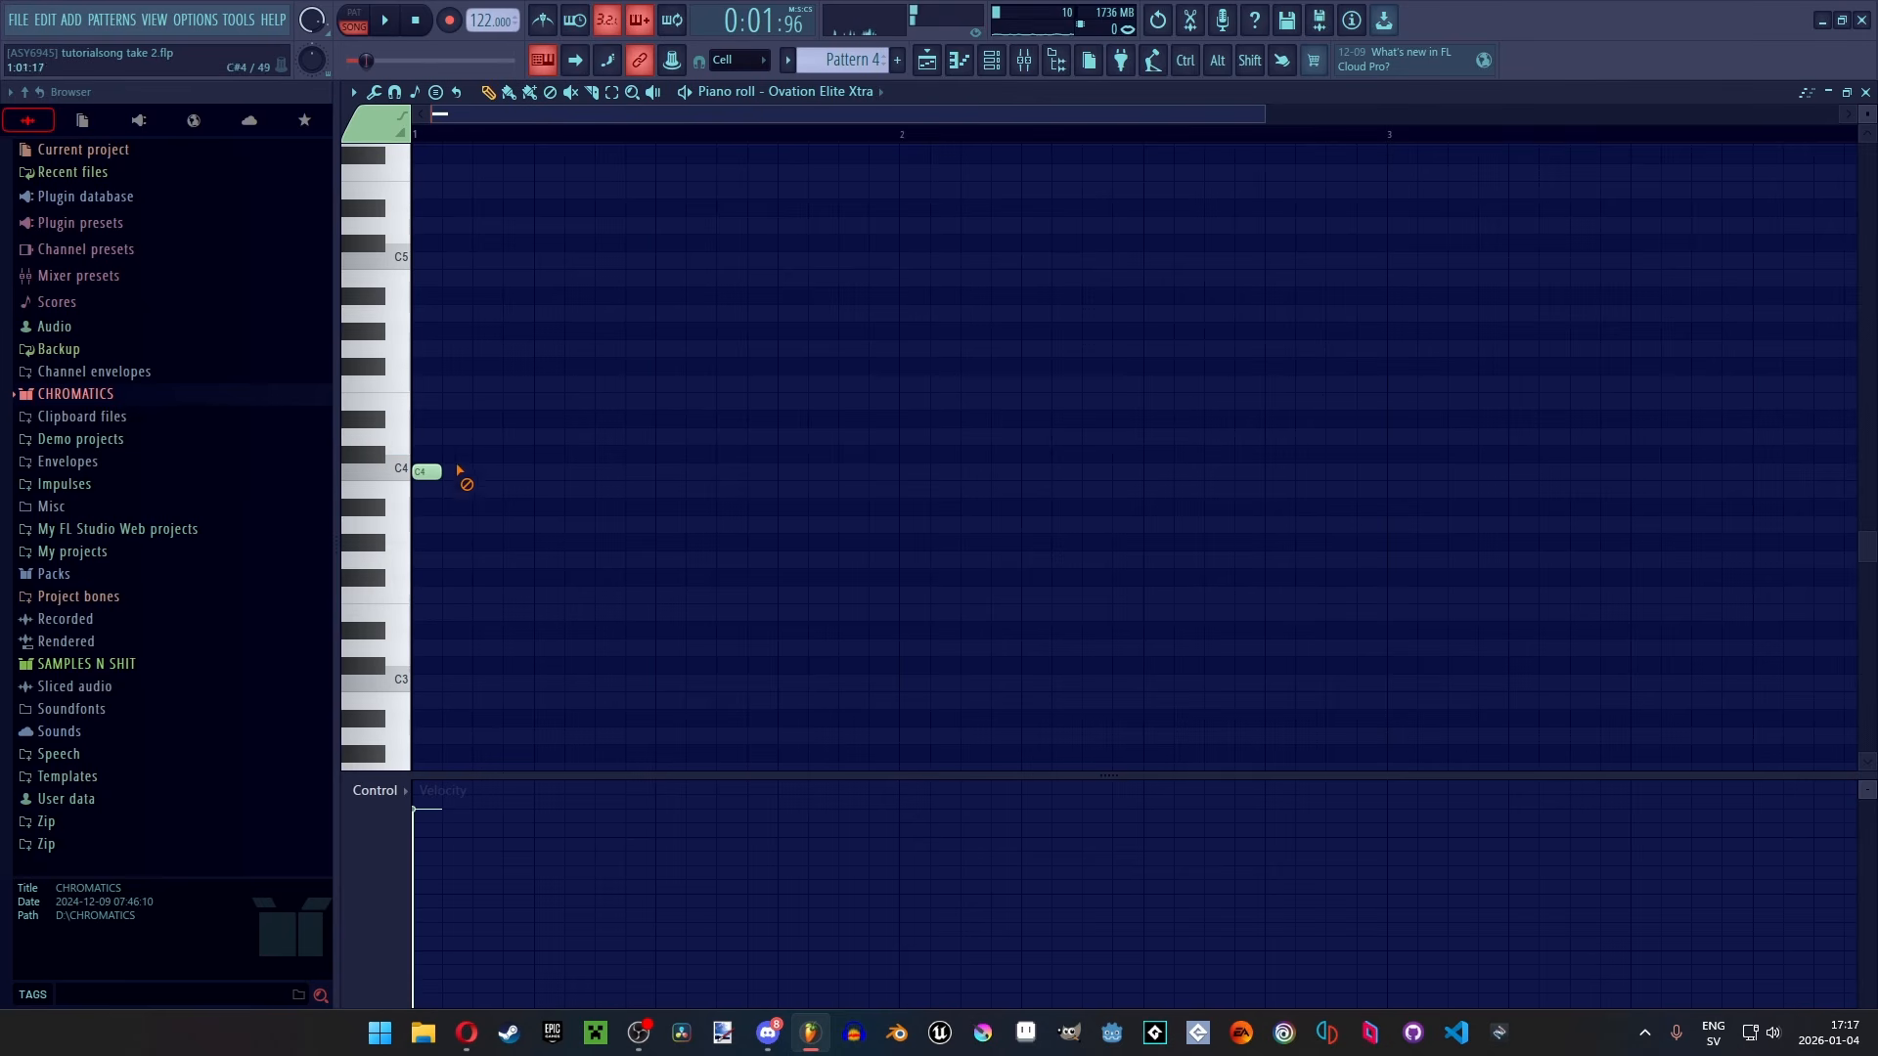
{"action": "key", "text": "ctrl+z"}
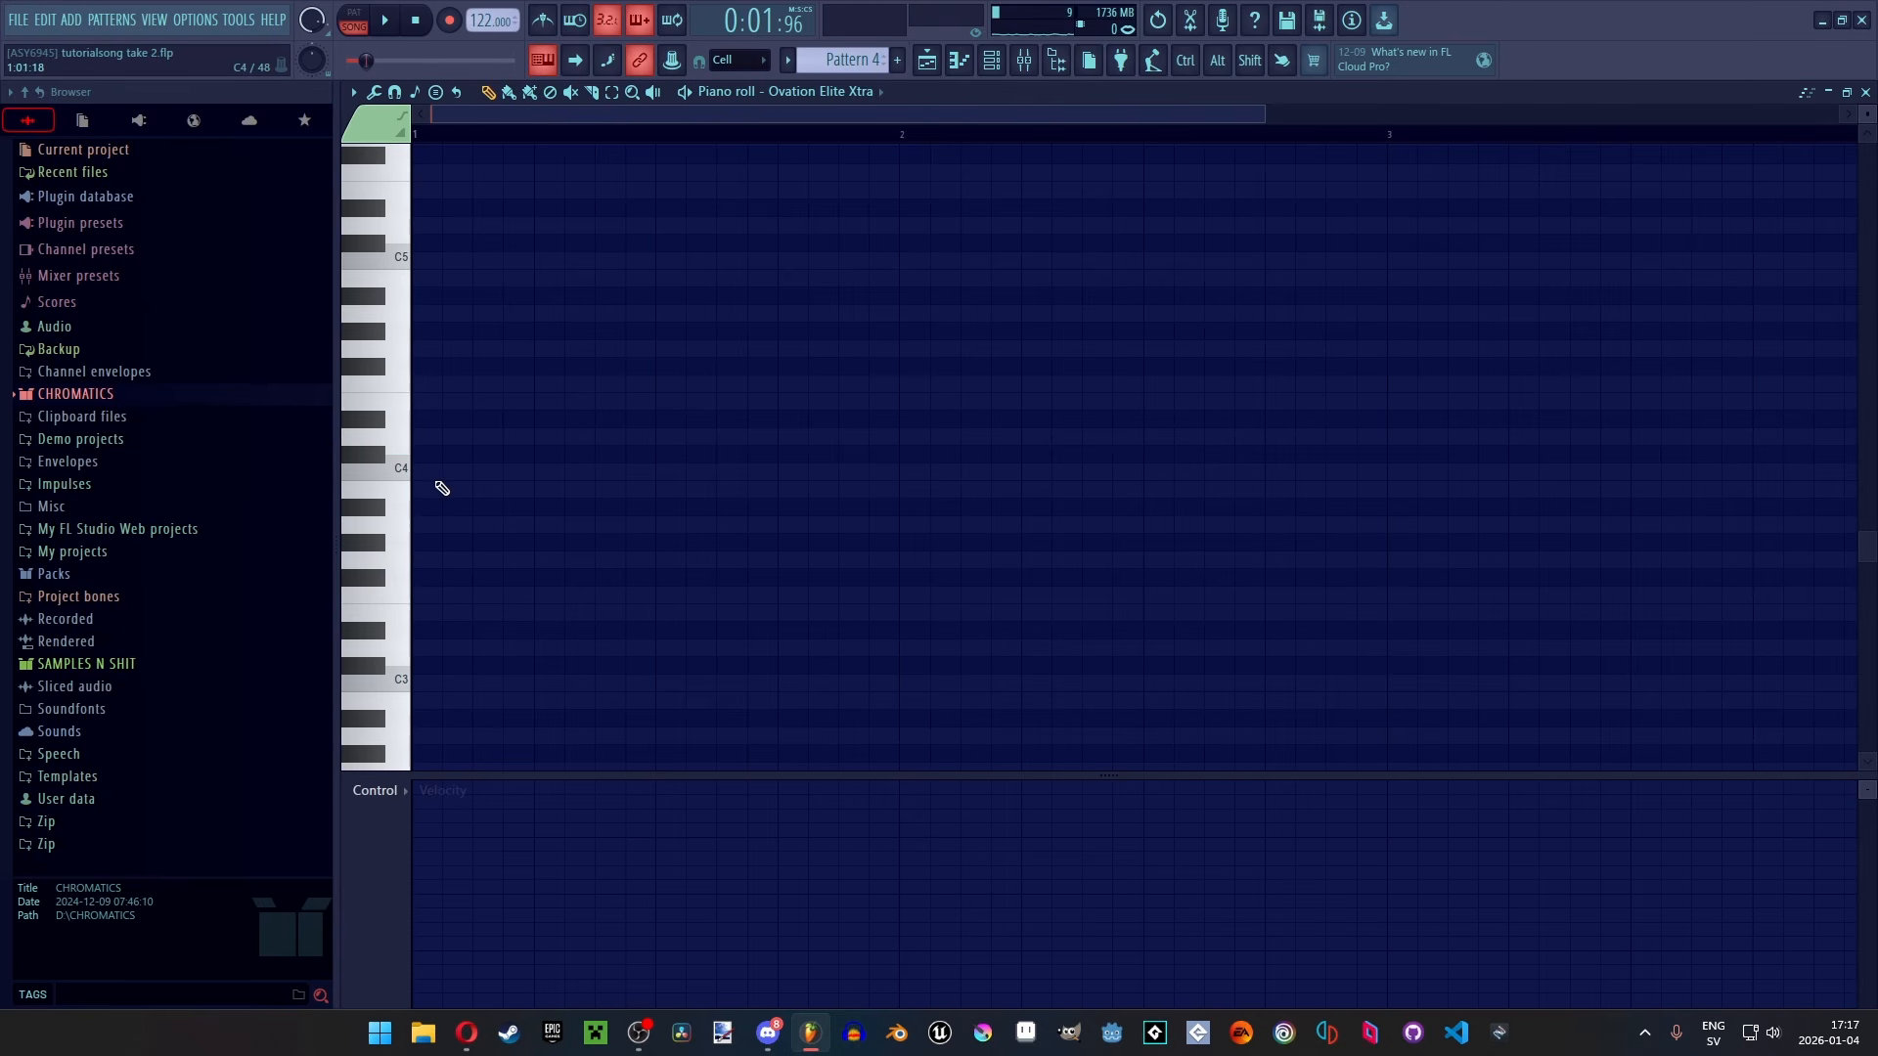
Draw a two-bar chord of G4, A#4 and D5 from bar 1, with slightly staggered note starts like a strum
{"action": "left_click", "coordinate": [440, 480]}
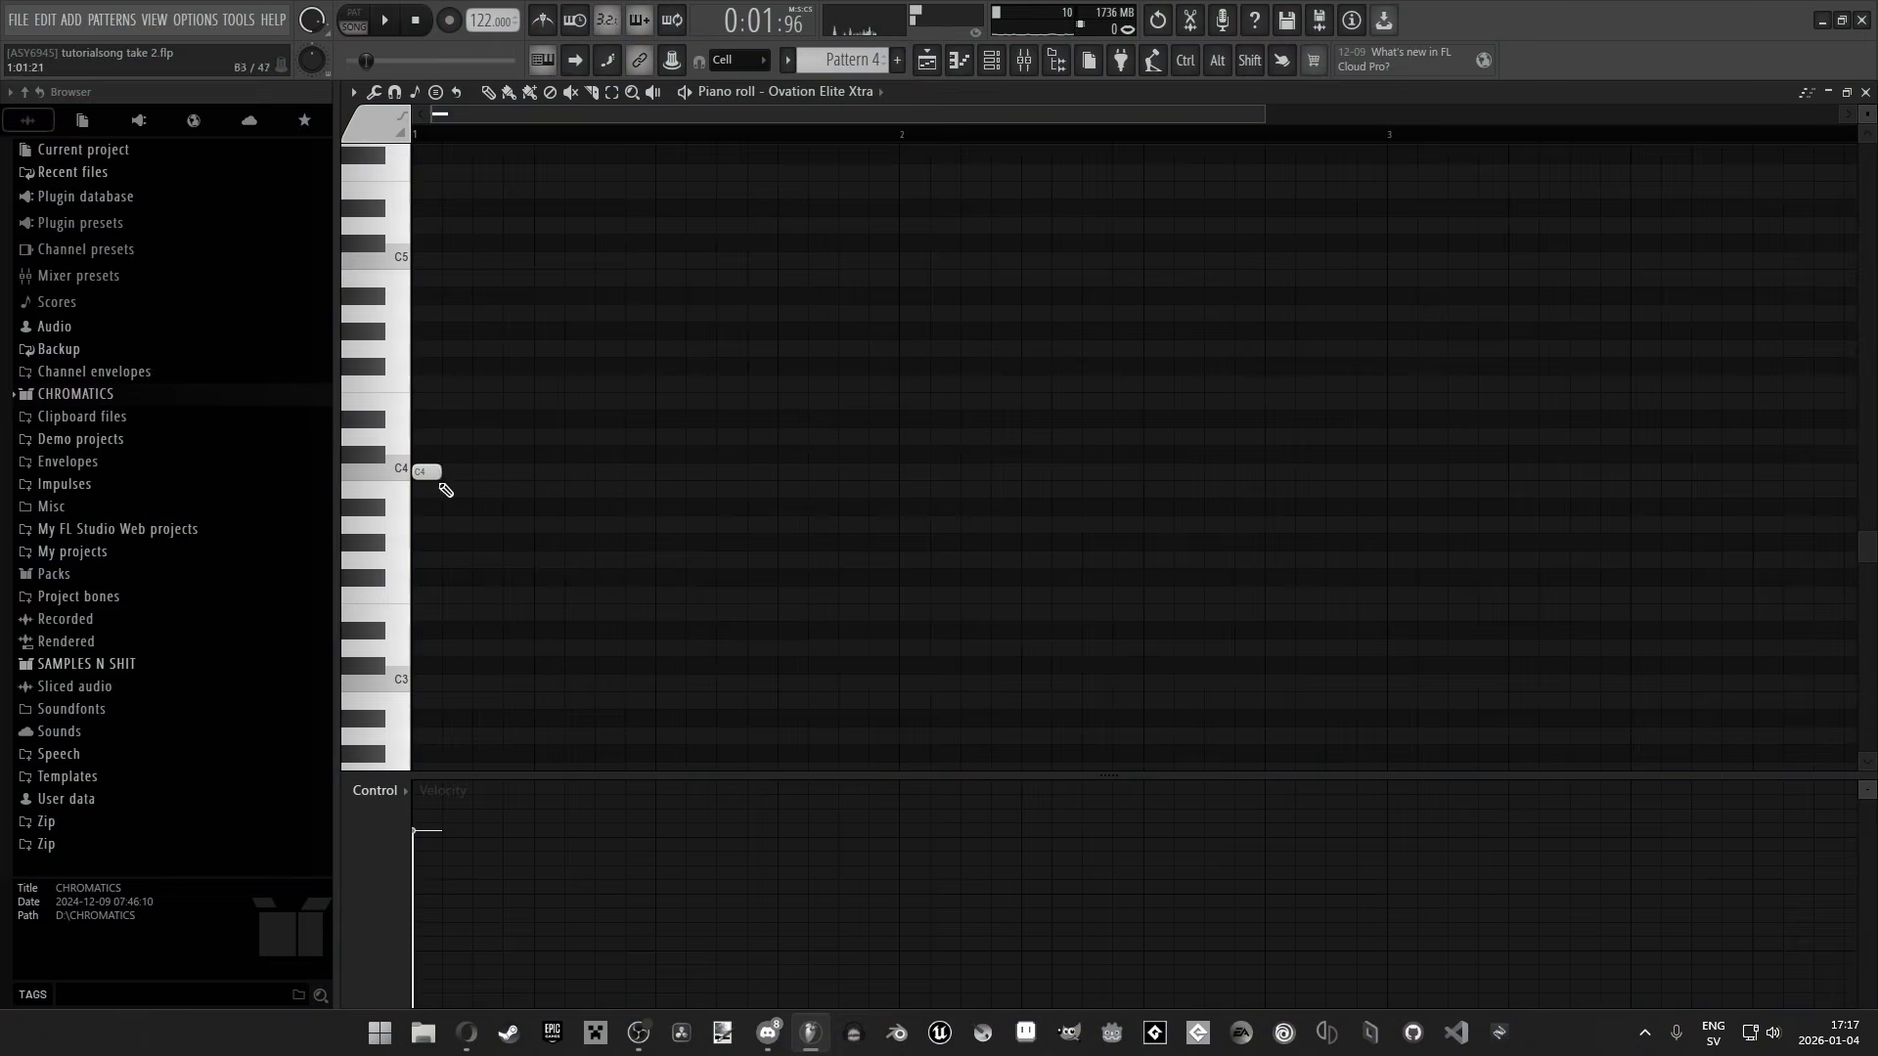
{"action": "left_click_drag", "start_coordinate": [429, 472], "coordinate": [428, 349]}
{"action": "left_click_drag", "start_coordinate": [439, 348], "coordinate": [1387, 346]}
{"action": "left_click", "coordinate": [457, 295]}
{"action": "left_click", "coordinate": [486, 225]}
Add a one-bar strummed chord of G4, C5 and D5 at bar 3, plus an F#4 root filling bar 4
{"action": "left_click", "coordinate": [1409, 349]}
{"action": "scroll", "coordinate": [1605, 361], "scroll_direction": "down", "scroll_amount": 2}
{"action": "left_click_drag", "start_coordinate": [1641, 349], "coordinate": [1337, 348]}
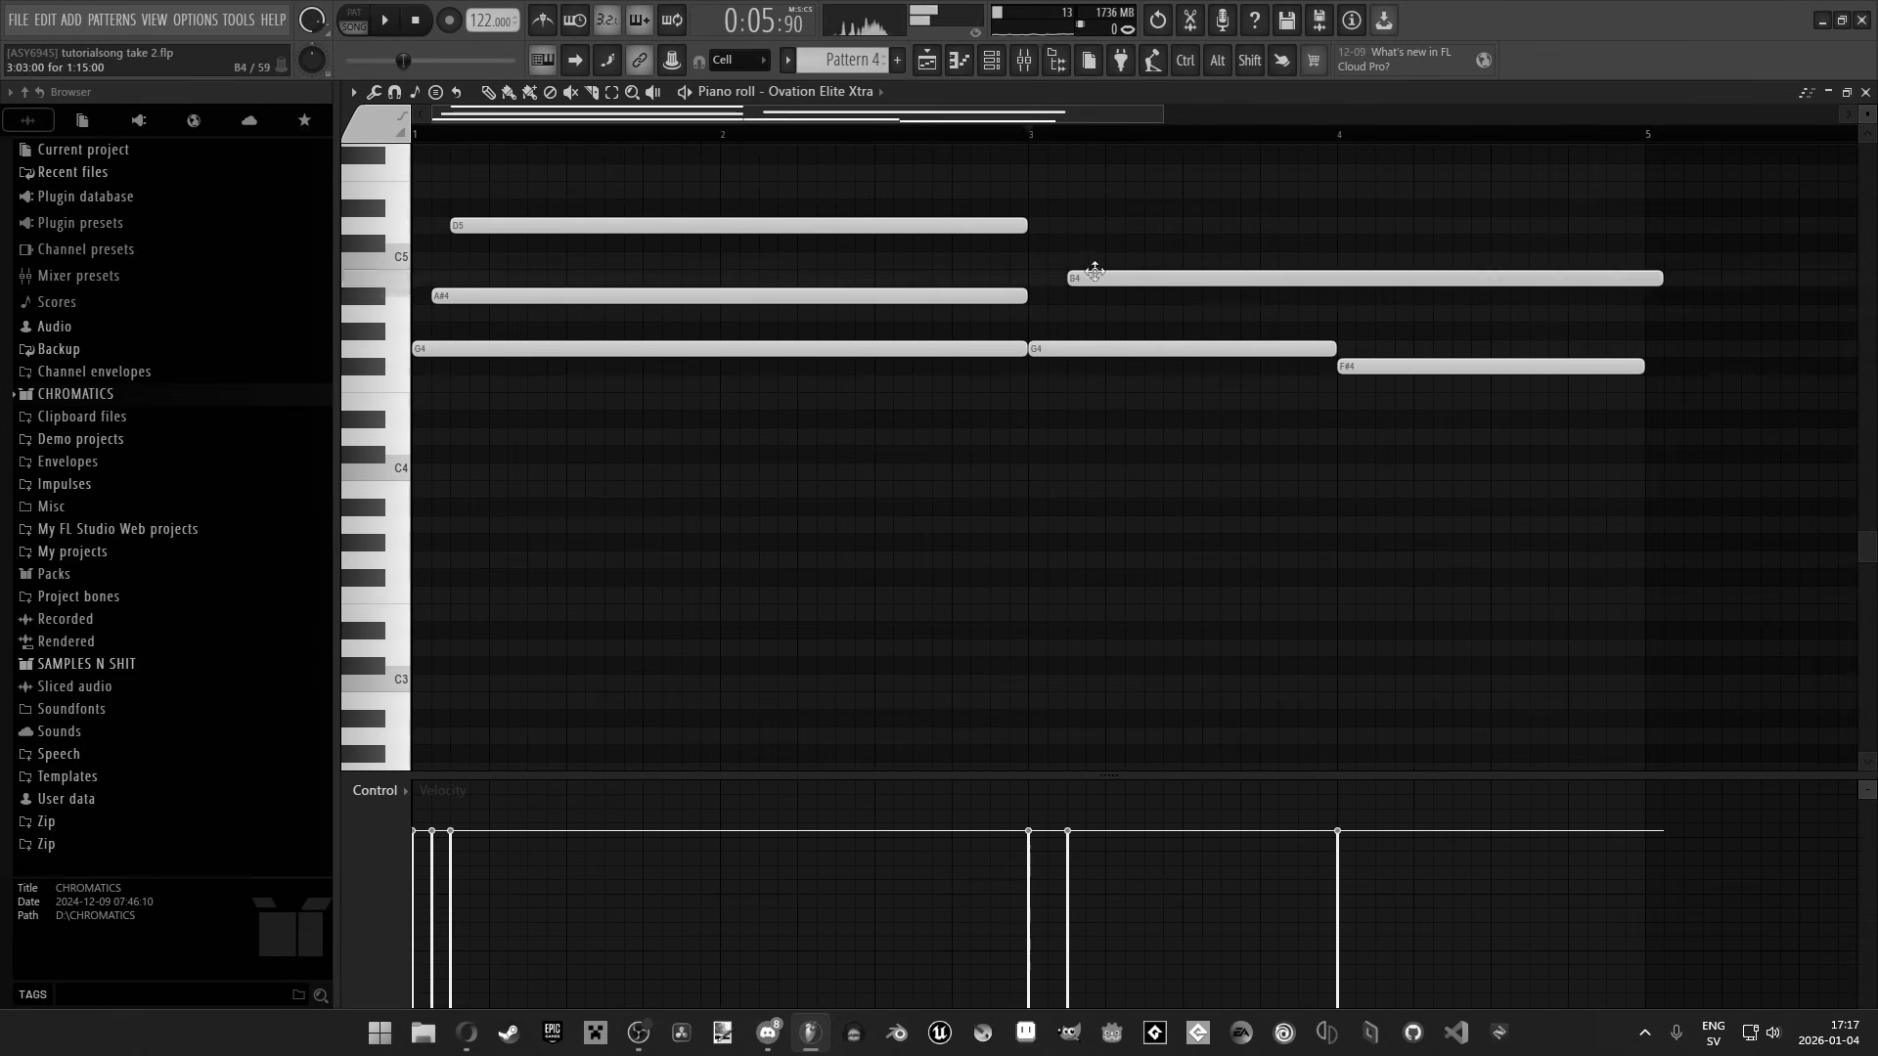
{"action": "left_click_drag", "start_coordinate": [1094, 275], "coordinate": [1095, 313]}
{"action": "left_click_drag", "start_coordinate": [1659, 313], "coordinate": [1337, 313]}
{"action": "left_click", "coordinate": [1076, 225]}
{"action": "left_click_drag", "start_coordinate": [1094, 307], "coordinate": [1095, 257]}
Complete the bar 4 chord with staggered A4 and D5 notes above F#4 and play the chords back
{"action": "left_click", "coordinate": [1379, 313]}
{"action": "left_click", "coordinate": [1234, 227]}
{"action": "key", "text": "space"}
{"action": "scroll", "coordinate": [1235, 231], "scroll_direction": "up", "scroll_amount": 3}
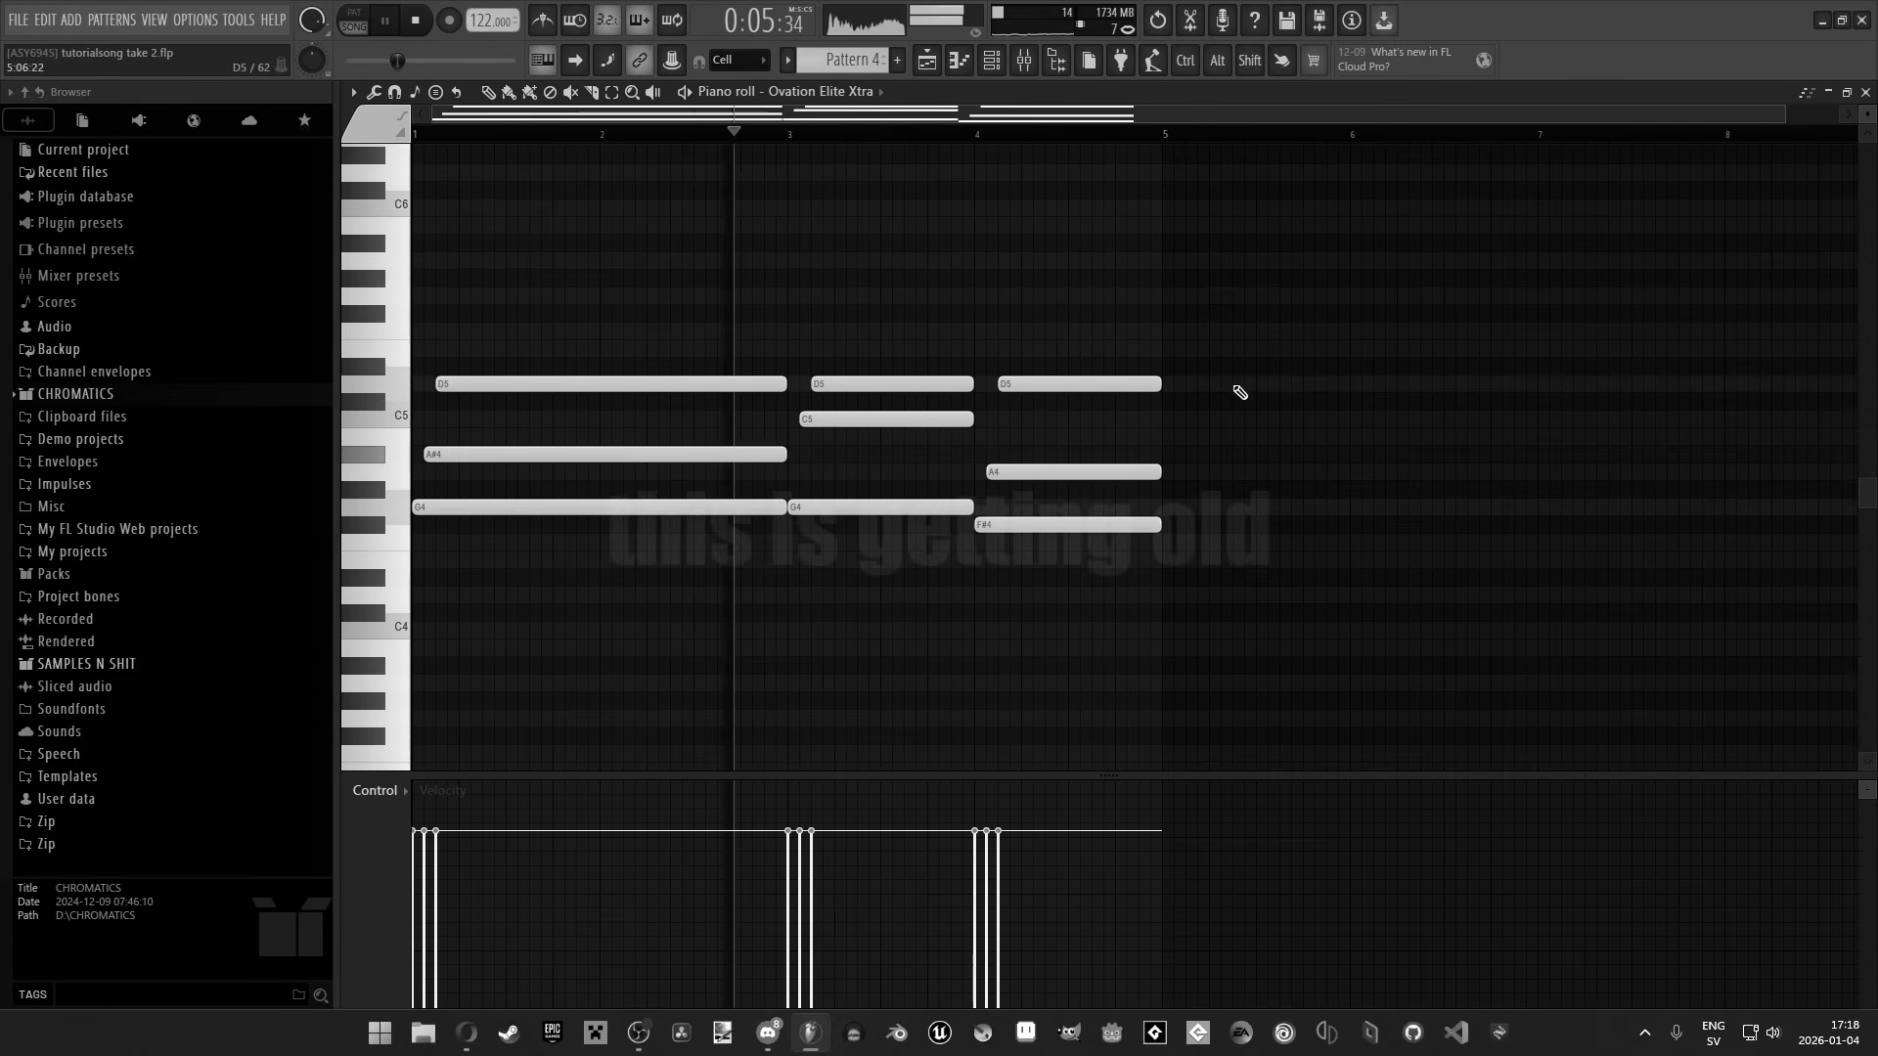
Duplicate the four-bar chord progression into bars 5 to 8, changing the bar 7 chord's C5 to A#4 and D5 to D#5
{"action": "key", "text": "ctrl+b"}
{"action": "scroll", "coordinate": [1492, 699], "scroll_direction": "up", "scroll_amount": 3}
{"action": "left_click_drag", "start_coordinate": [1201, 419], "coordinate": [1201, 454]}
{"action": "key", "text": "space"}
{"action": "left_click_drag", "start_coordinate": [1216, 386], "coordinate": [1216, 366]}
{"action": "scroll", "coordinate": [1006, 411], "scroll_direction": "down", "scroll_amount": 3}
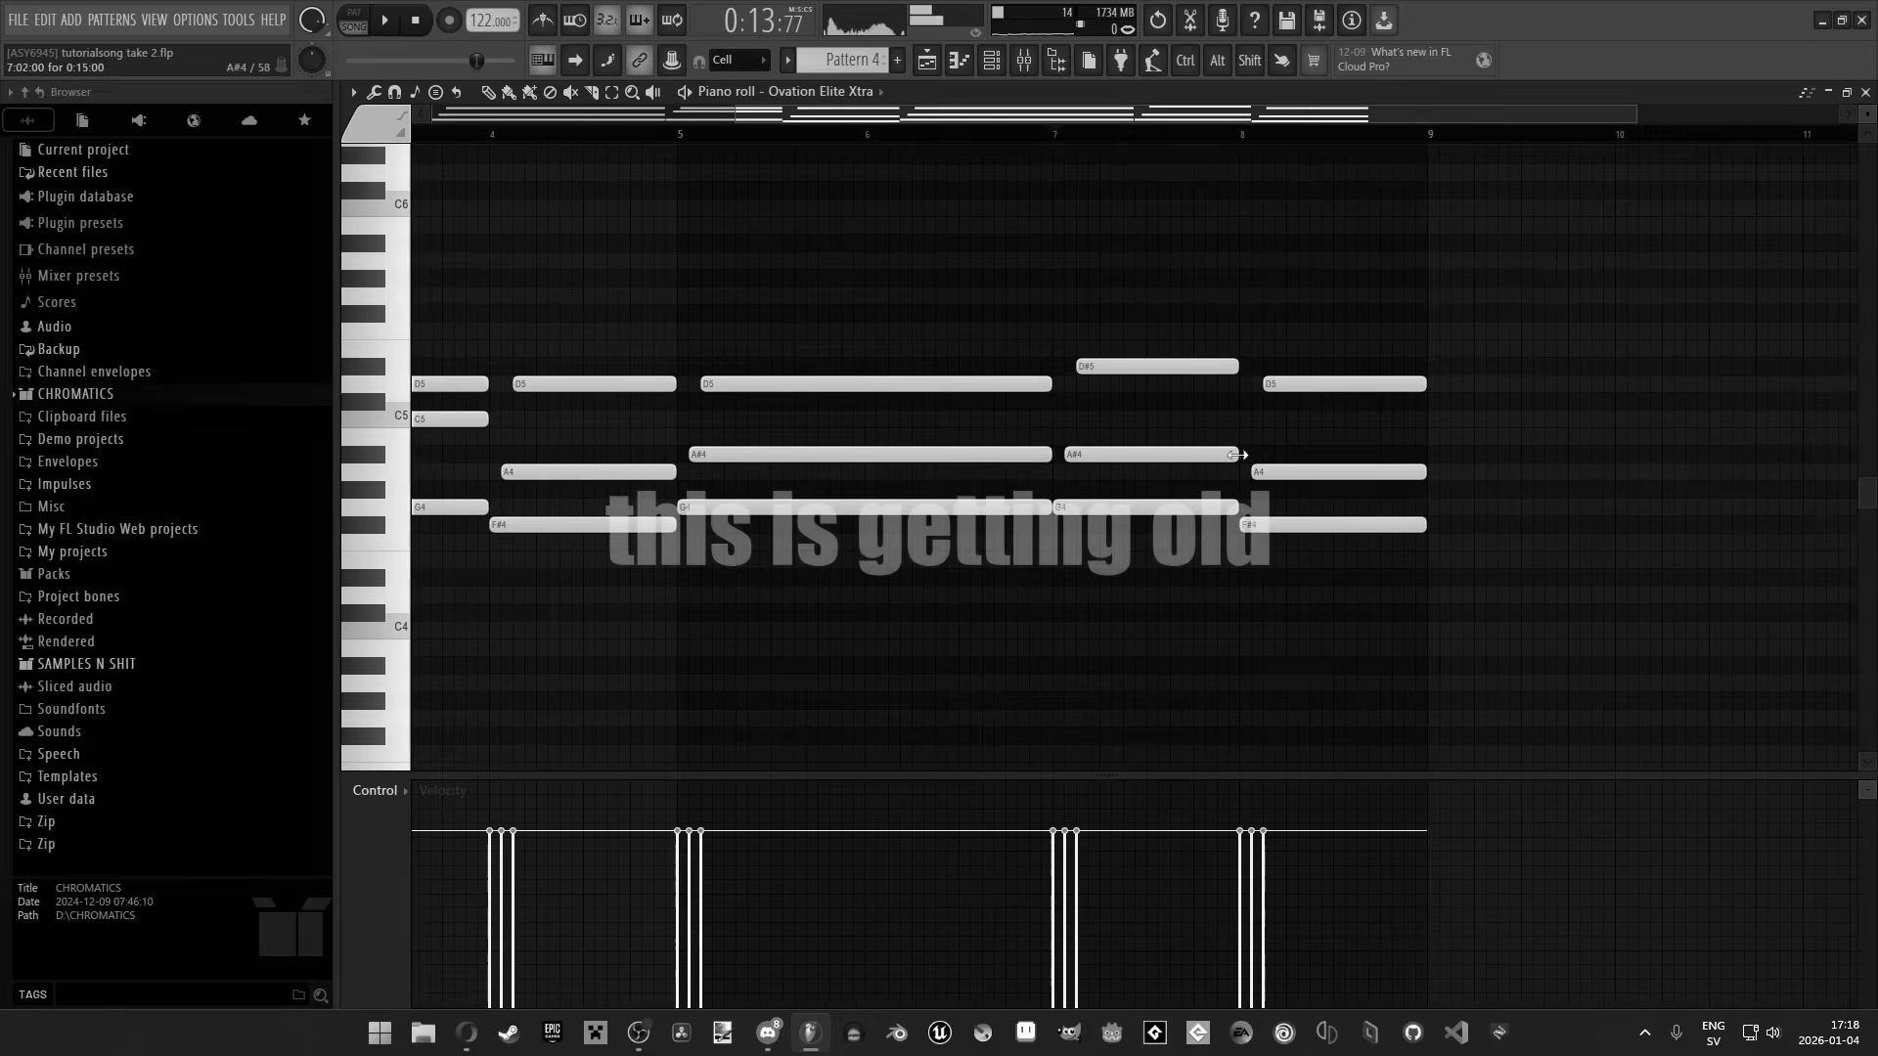
Add a short melody of G5, A5, A#5, G5 and F#5 over the second half of bar 8
{"action": "scroll", "coordinate": [1419, 293], "scroll_direction": "up", "scroll_amount": 3}
{"action": "left_click", "coordinate": [1234, 260]}
{"action": "left_click_drag", "start_coordinate": [1590, 261], "coordinate": [1361, 243]}
{"action": "scroll", "coordinate": [1235, 260], "scroll_direction": "up", "scroll_amount": 3}
{"action": "left_click", "coordinate": [1174, 295]}
{"action": "left_click", "coordinate": [1502, 313]}
{"action": "left_click_drag", "start_coordinate": [1605, 316], "coordinate": [1753, 313]}
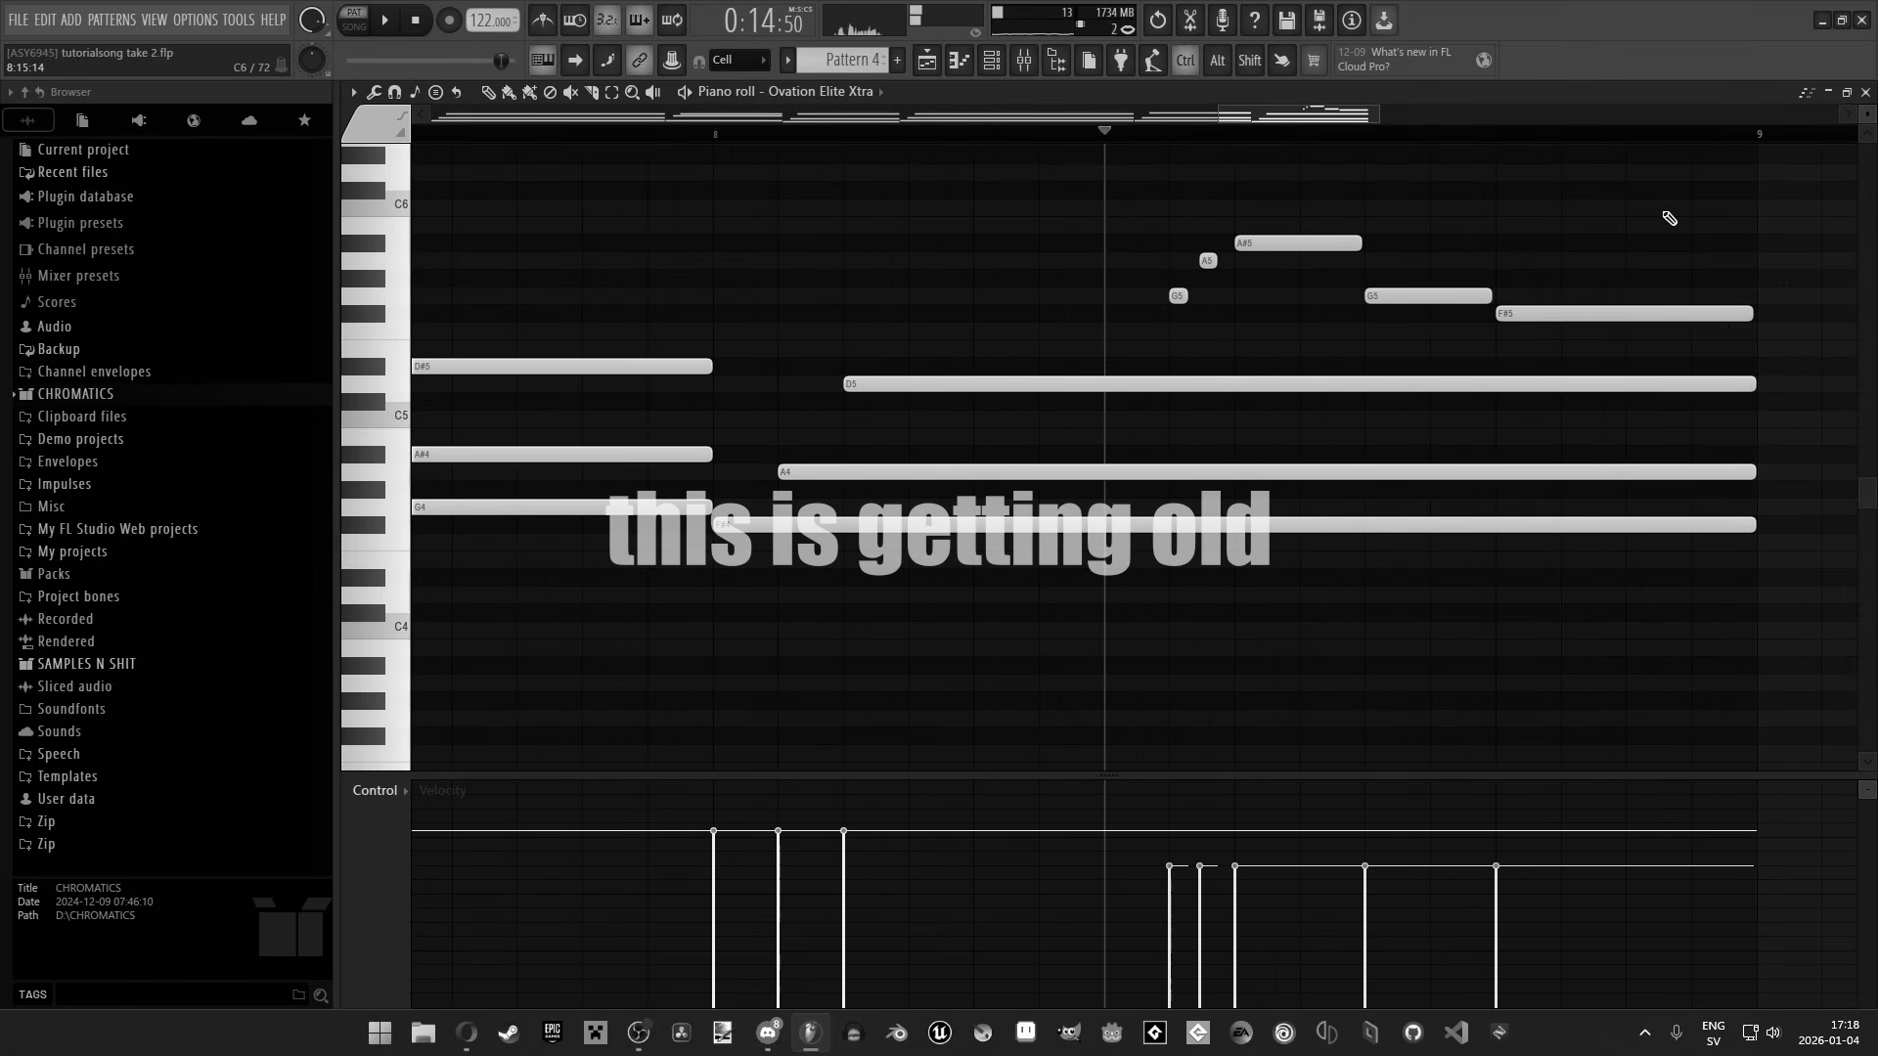
Randomize the velocities of the bar 8 melody notes and play the pattern back
{"action": "key", "text": "space"}
{"action": "key", "text": "space"}
{"action": "key", "text": "alt+r"}
{"action": "left_click", "coordinate": [1039, 697]}
{"action": "key", "text": "space"}
{"action": "scroll", "coordinate": [888, 198], "scroll_direction": "down", "scroll_amount": 3}
{"action": "key", "text": "space"}
Play the arrangement in the playlist to hear the chords together with the bass and drums
{"action": "key", "text": "F5"}
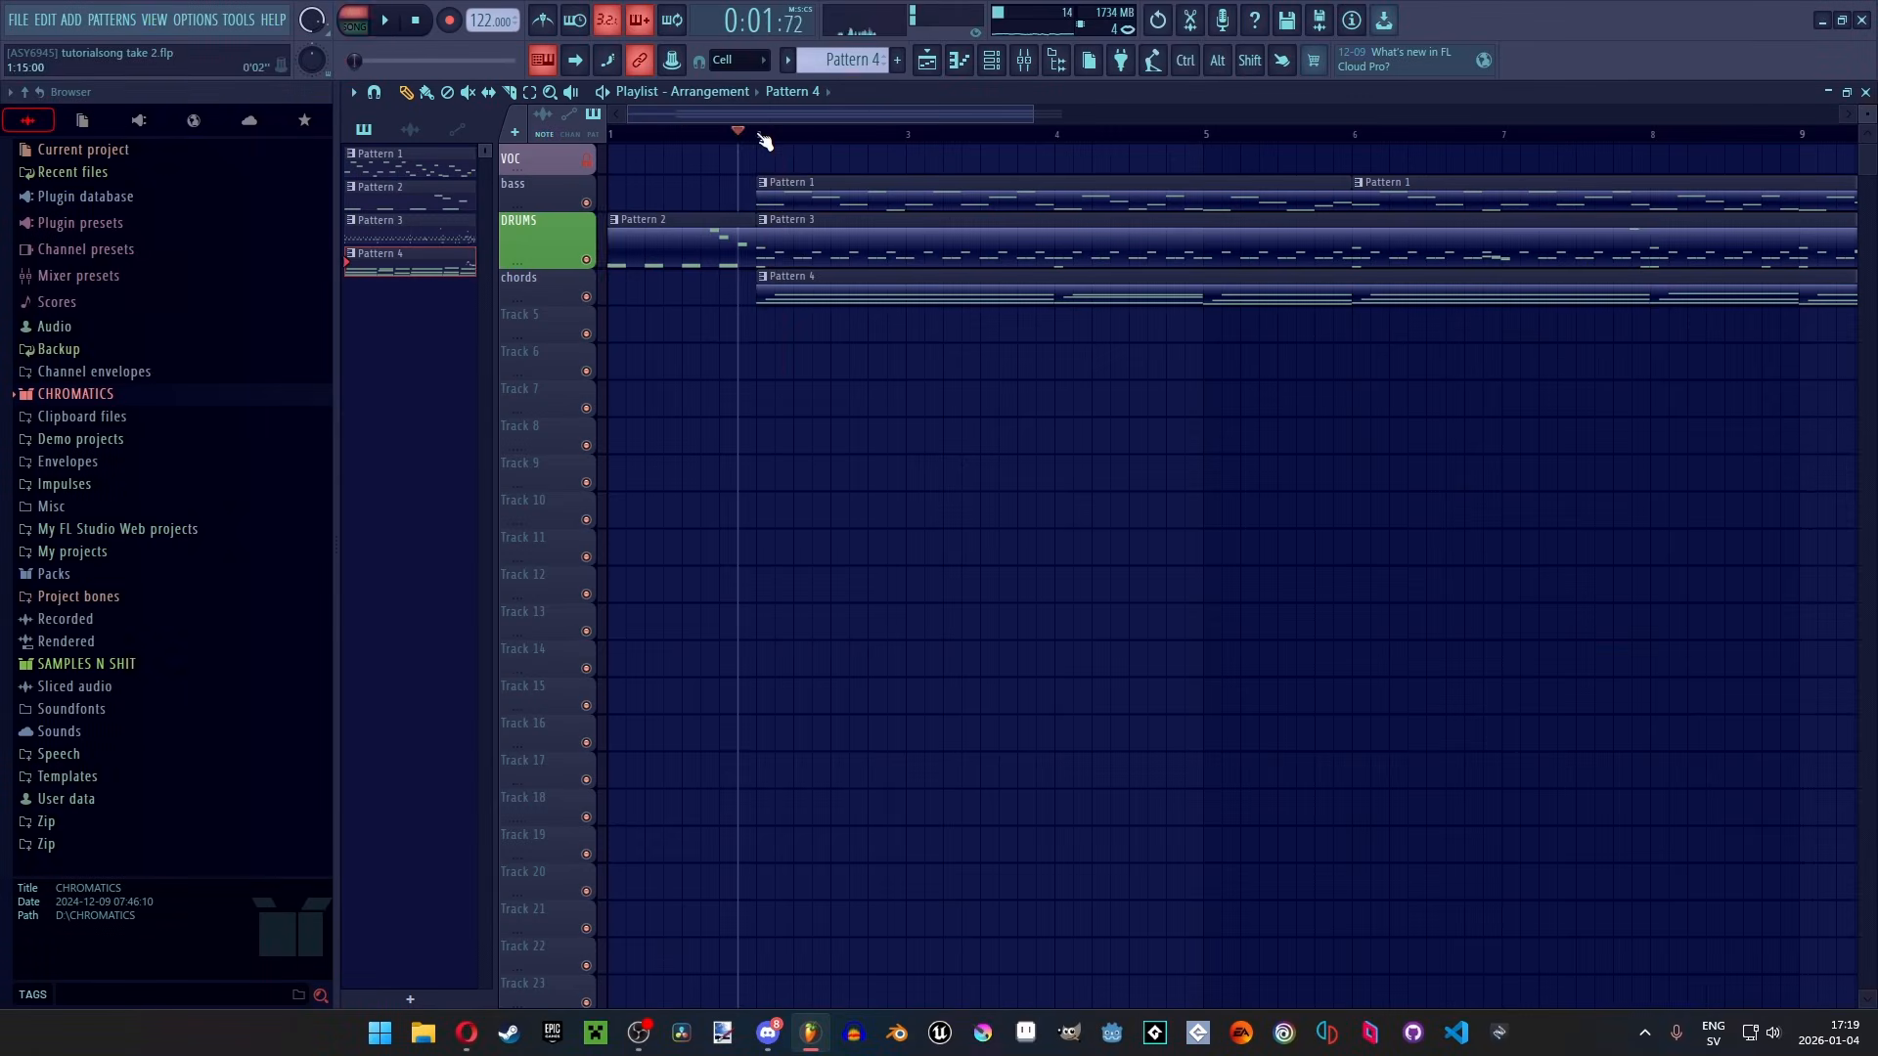
{"action": "key", "text": "space"}
{"action": "scroll", "coordinate": [1220, 440], "scroll_direction": "down", "scroll_amount": 3}
{"action": "left_click", "coordinate": [1362, 545]}
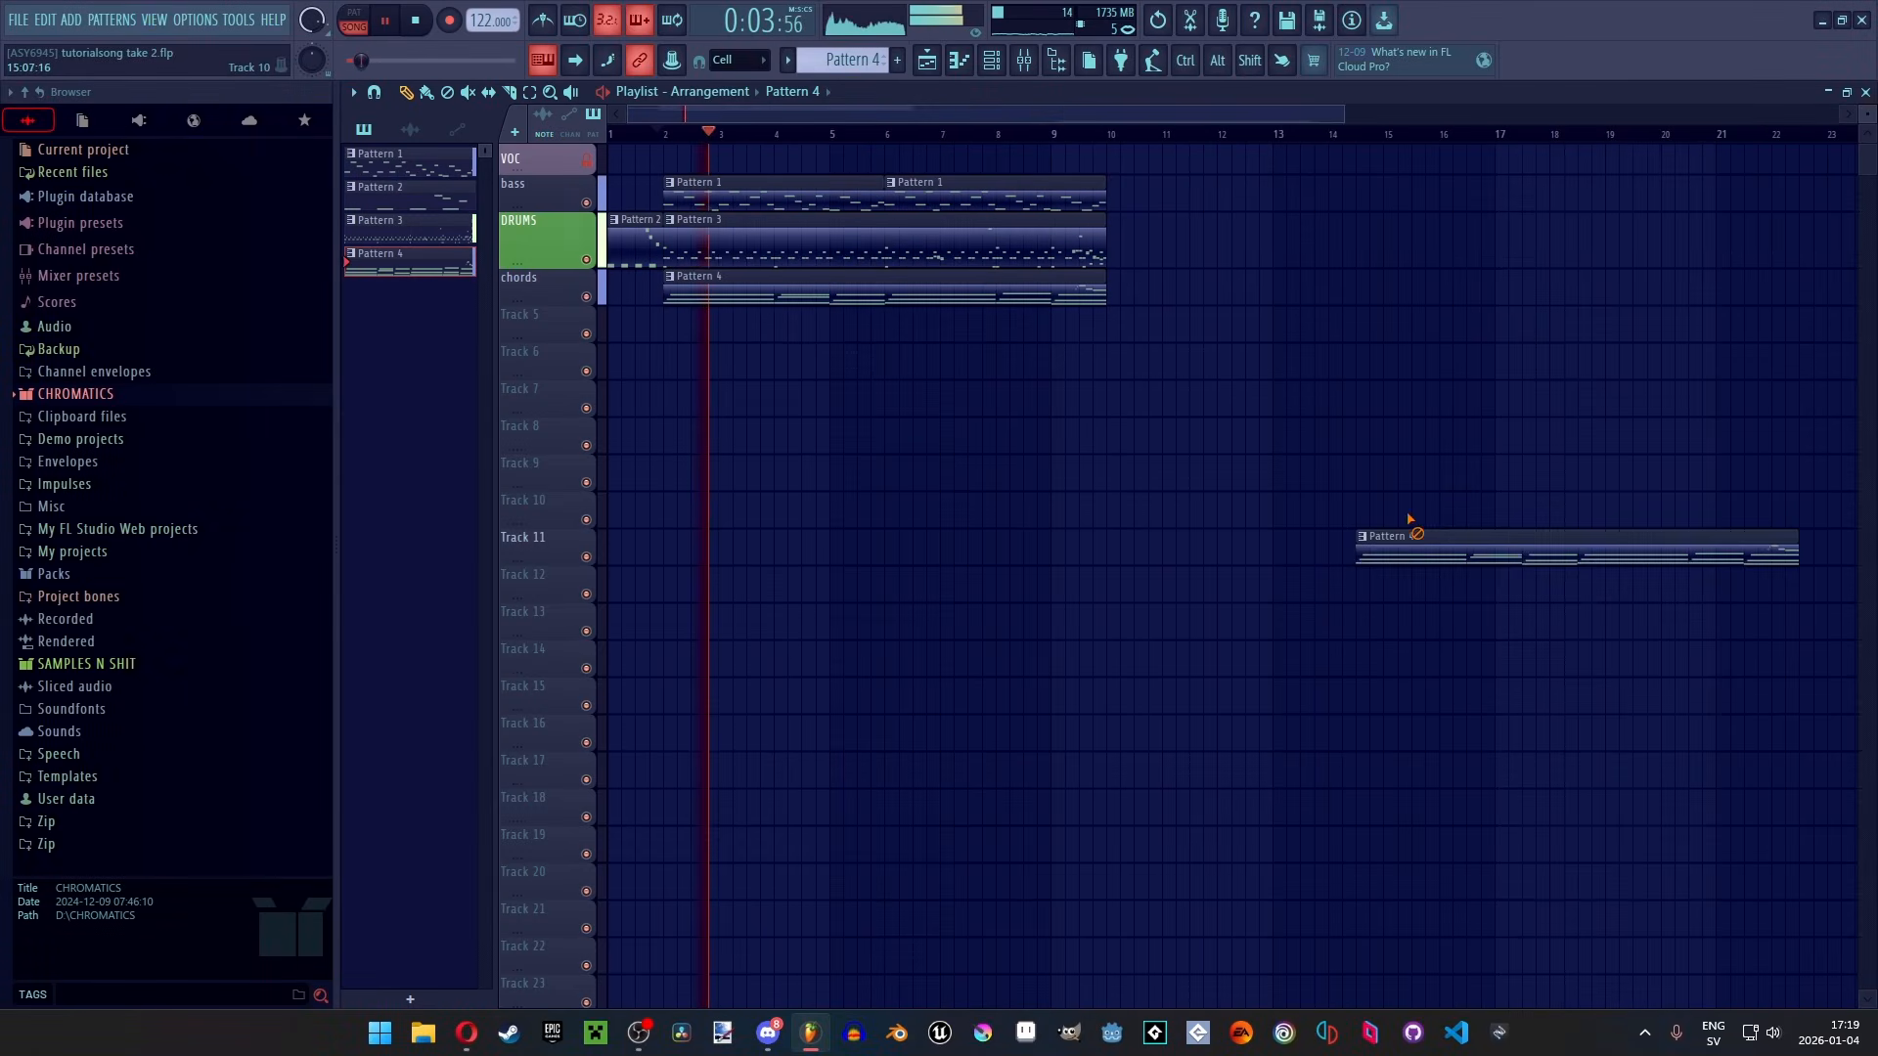
{"action": "right_click", "coordinate": [1410, 538]}
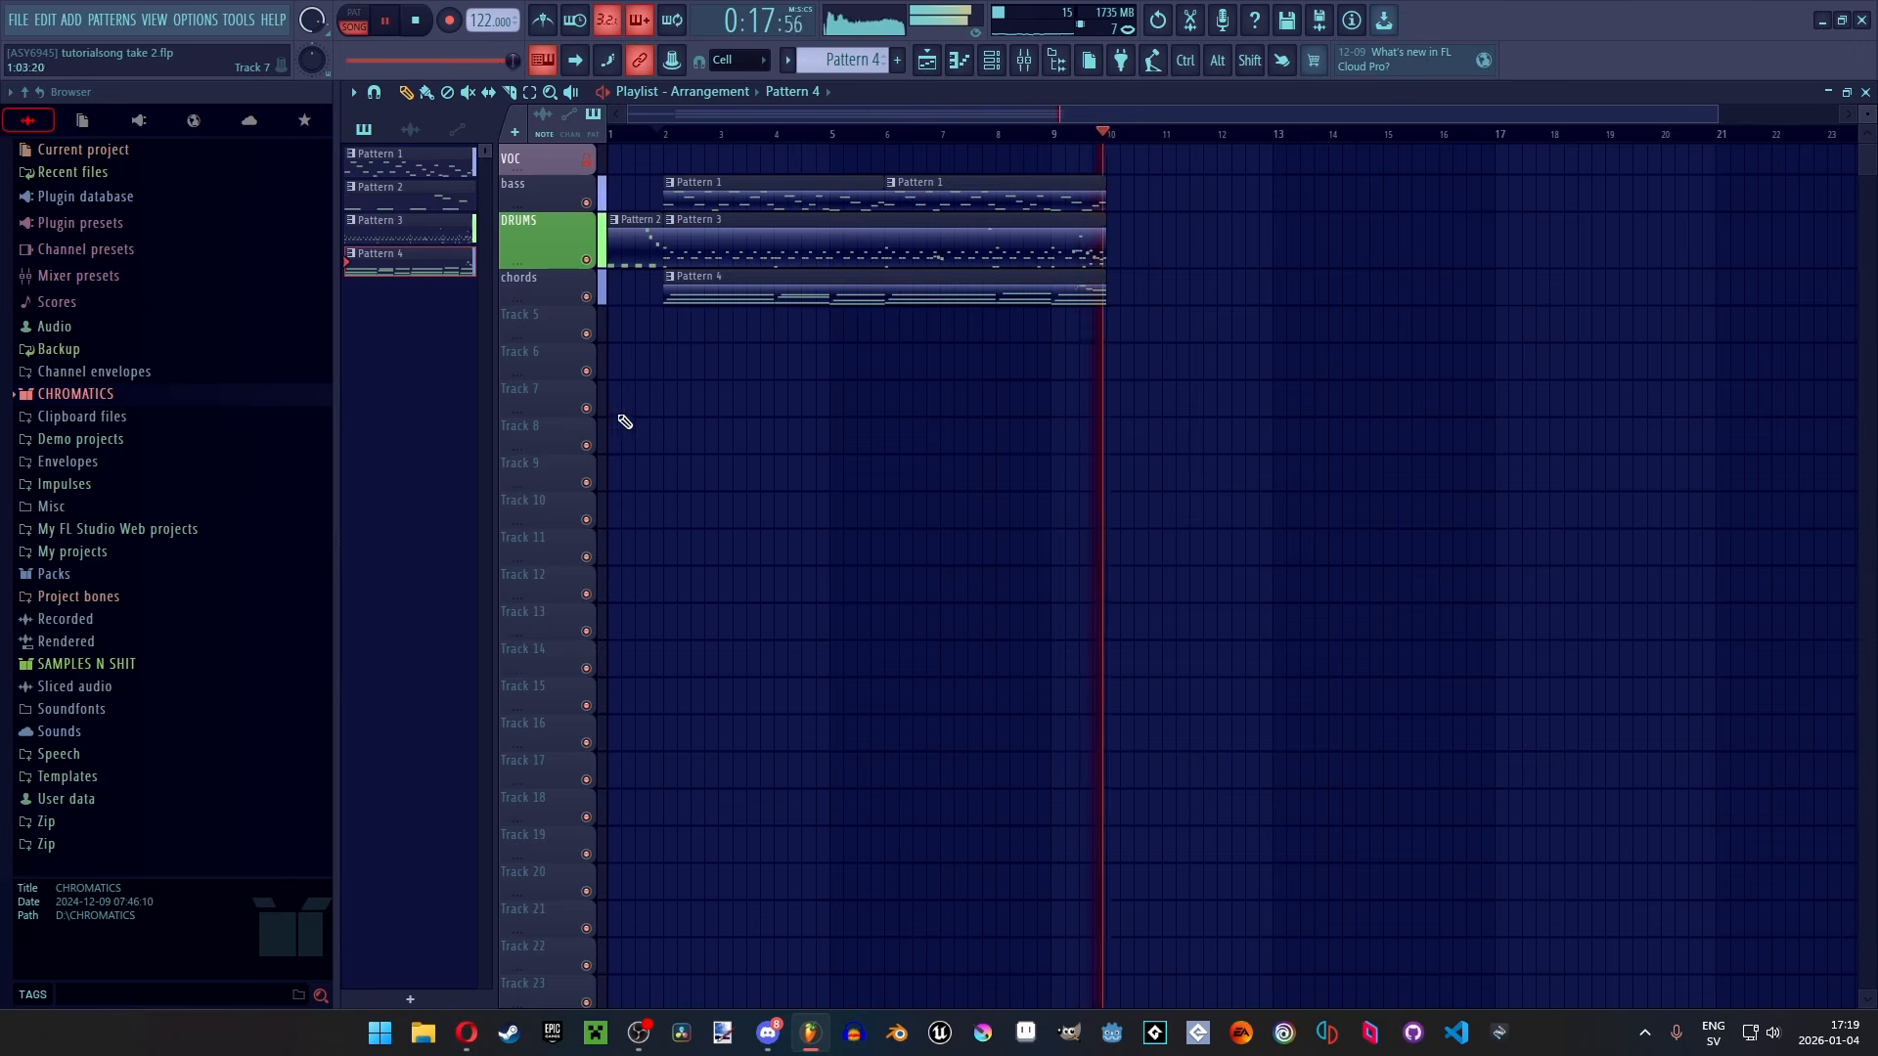
{"action": "key", "text": "space"}
{"action": "scroll", "coordinate": [634, 392], "scroll_direction": "up", "scroll_amount": 2}
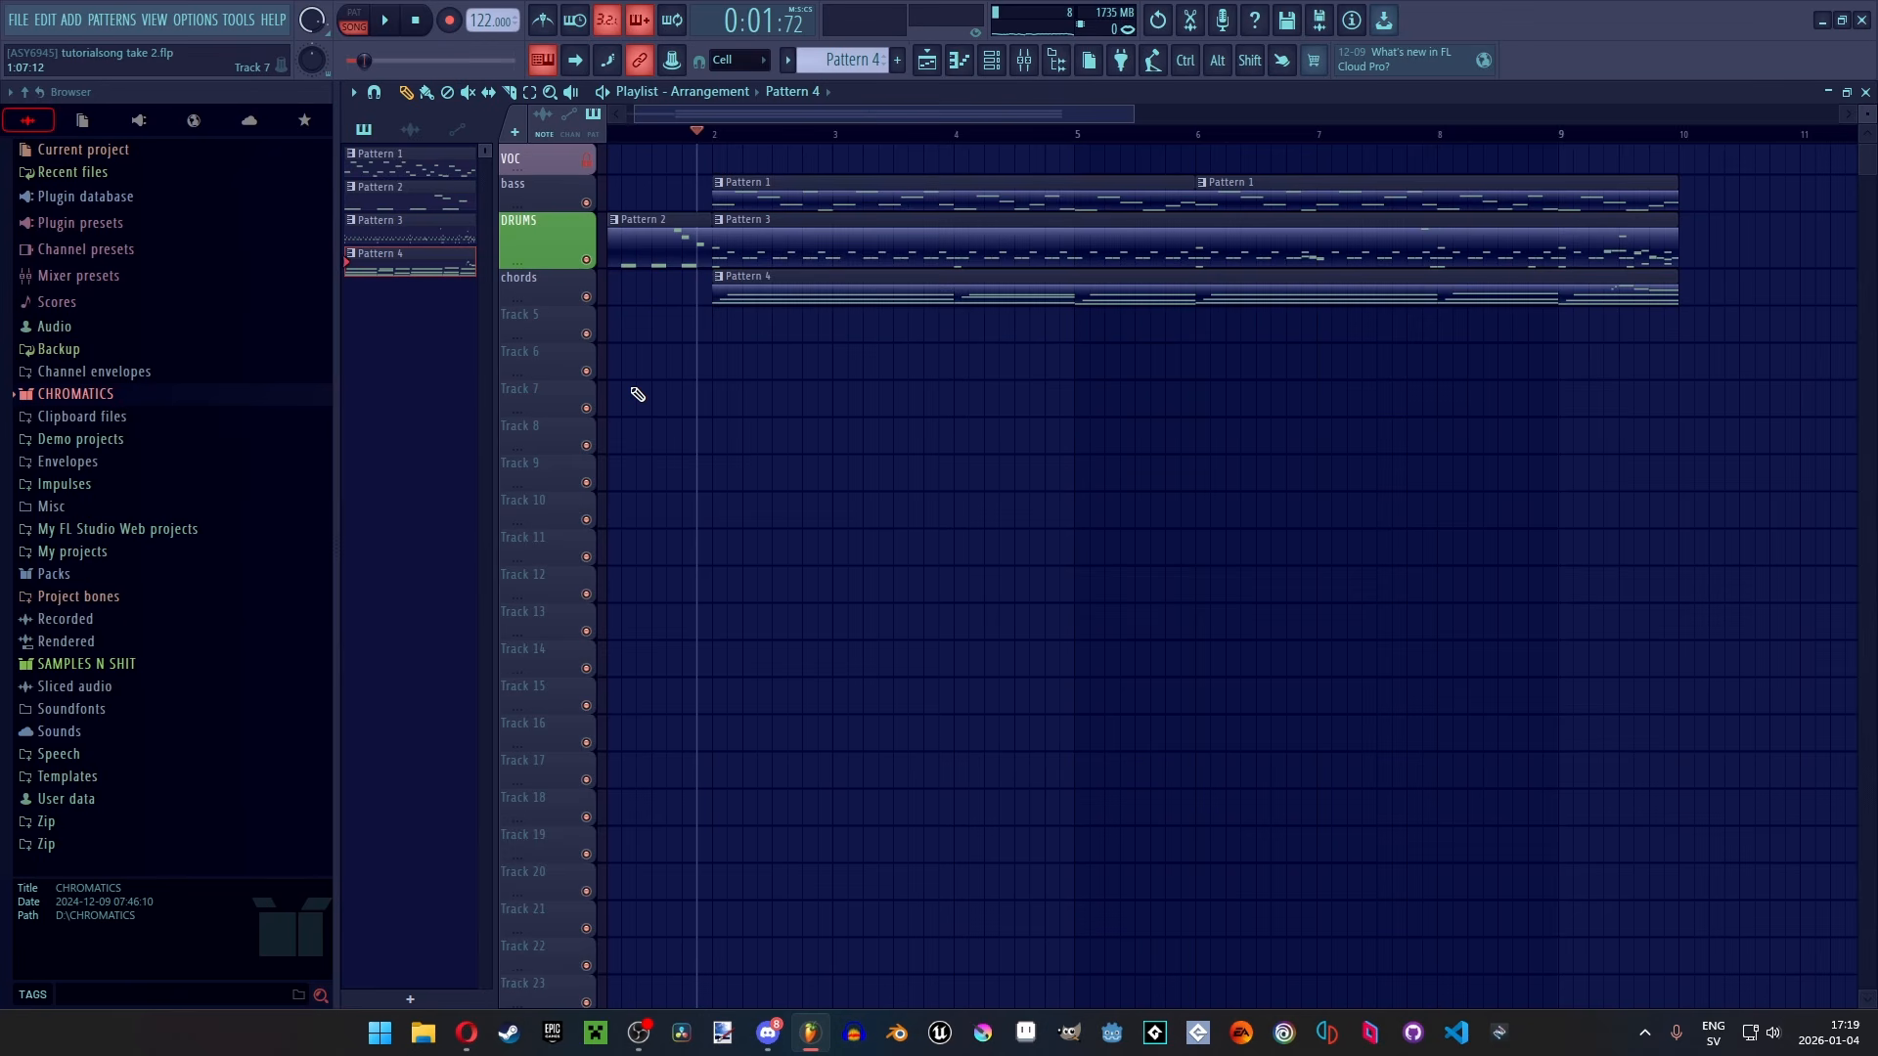
Open the Pattern 4 chords in the piano roll and audition the first chord's notes G4, A#4 and D5
{"action": "double_click", "coordinate": [930, 298]}
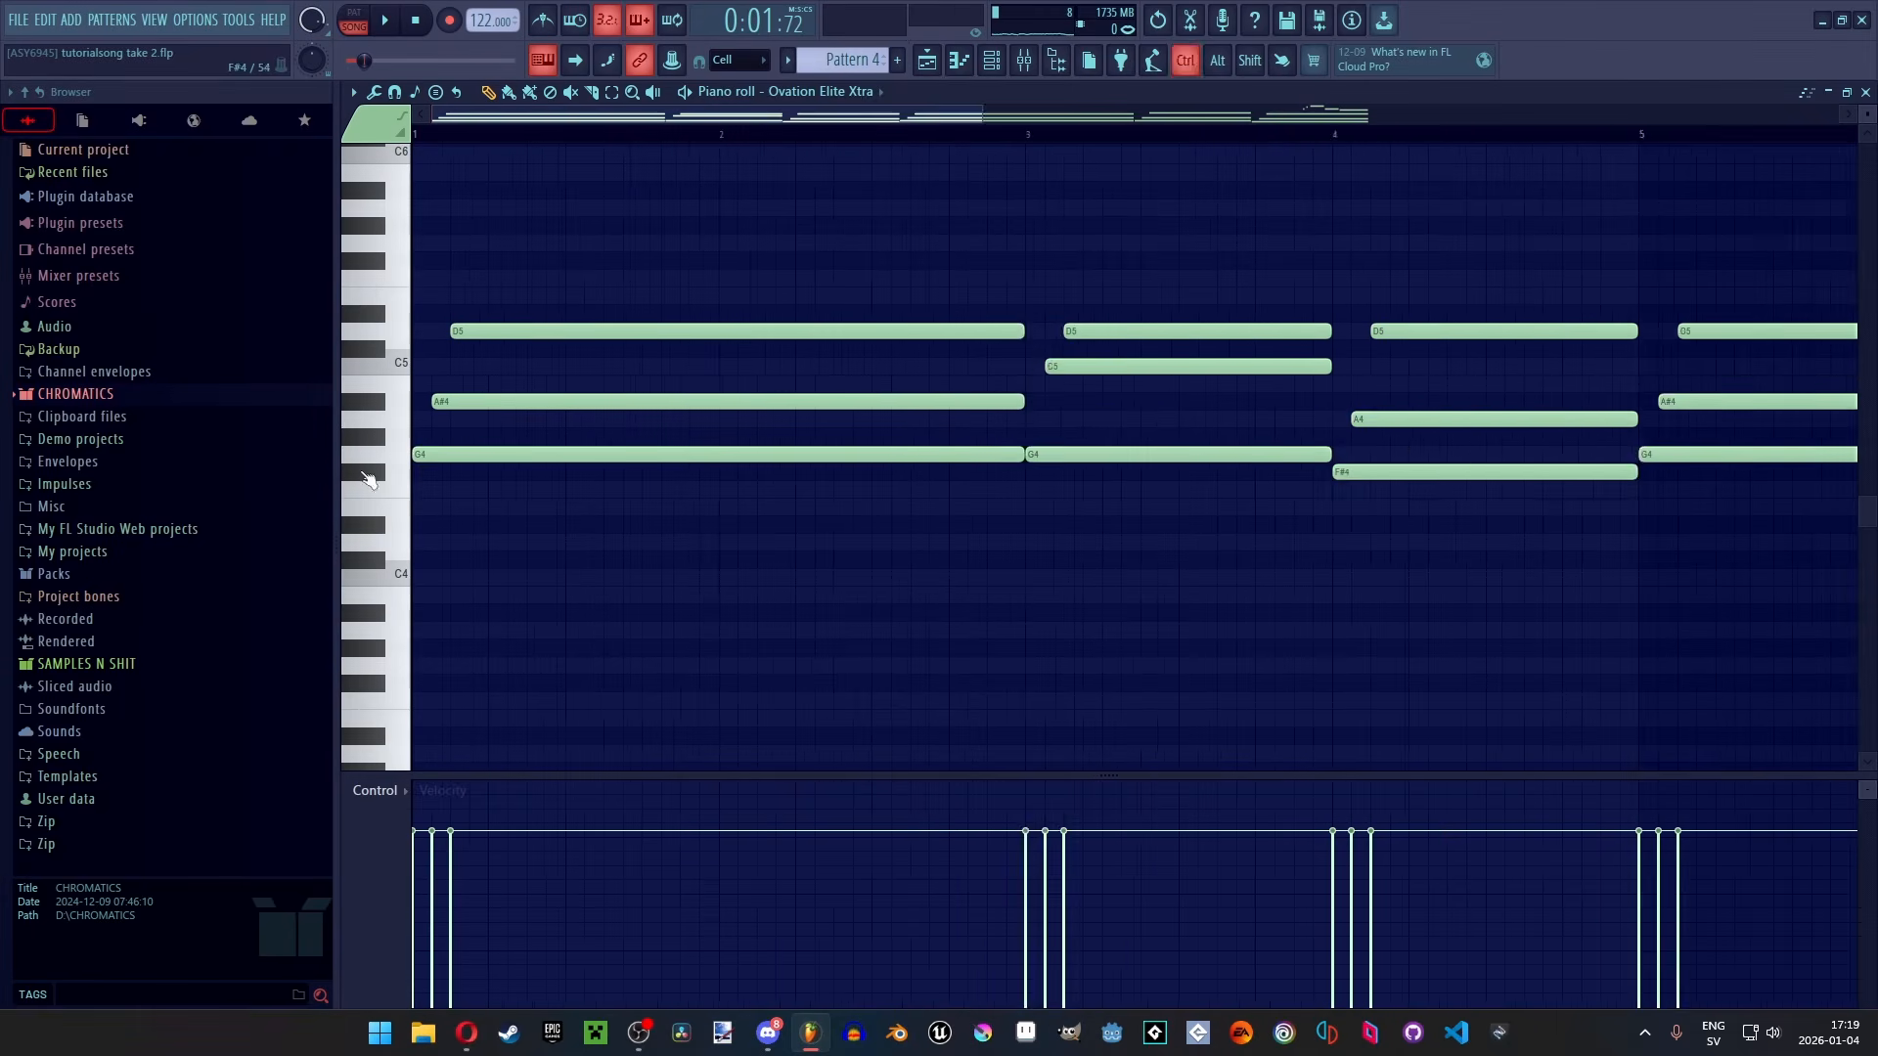
{"action": "scroll", "coordinate": [369, 479], "scroll_direction": "up", "scroll_amount": 2}
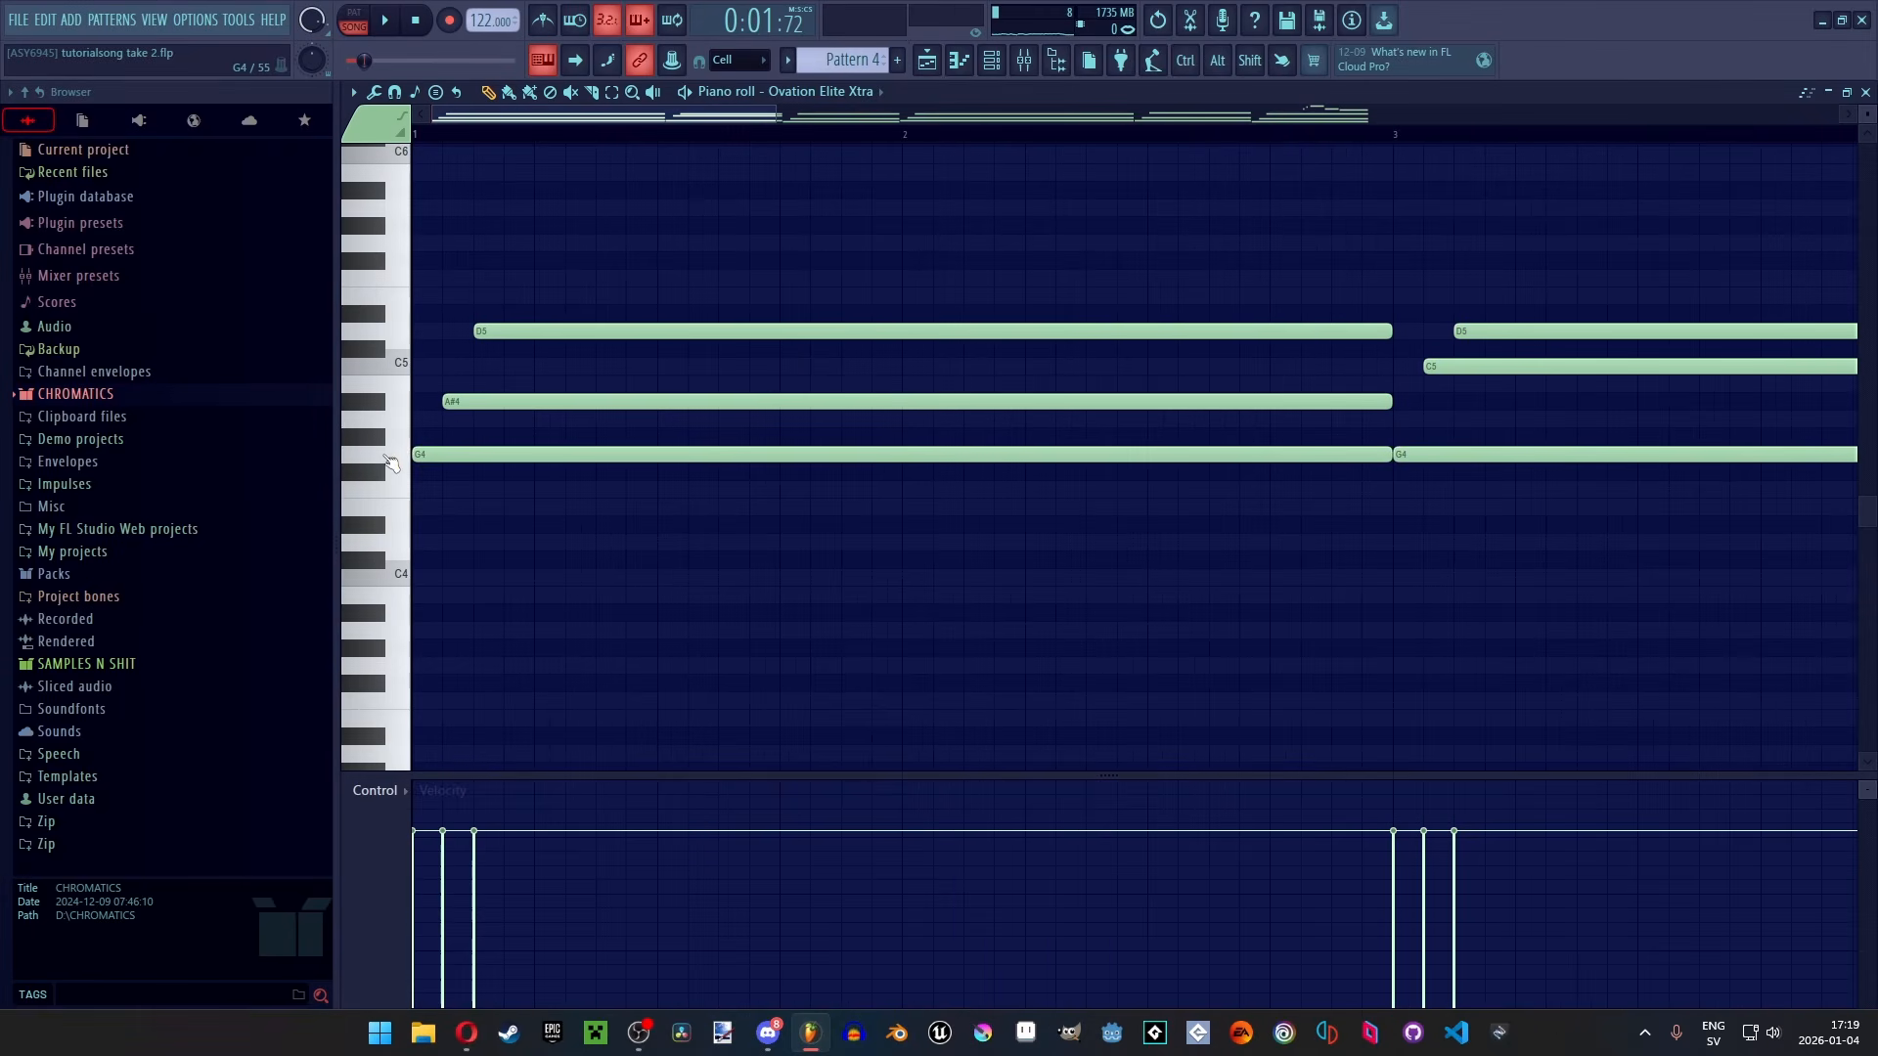
{"action": "left_click", "coordinate": [927, 60]}
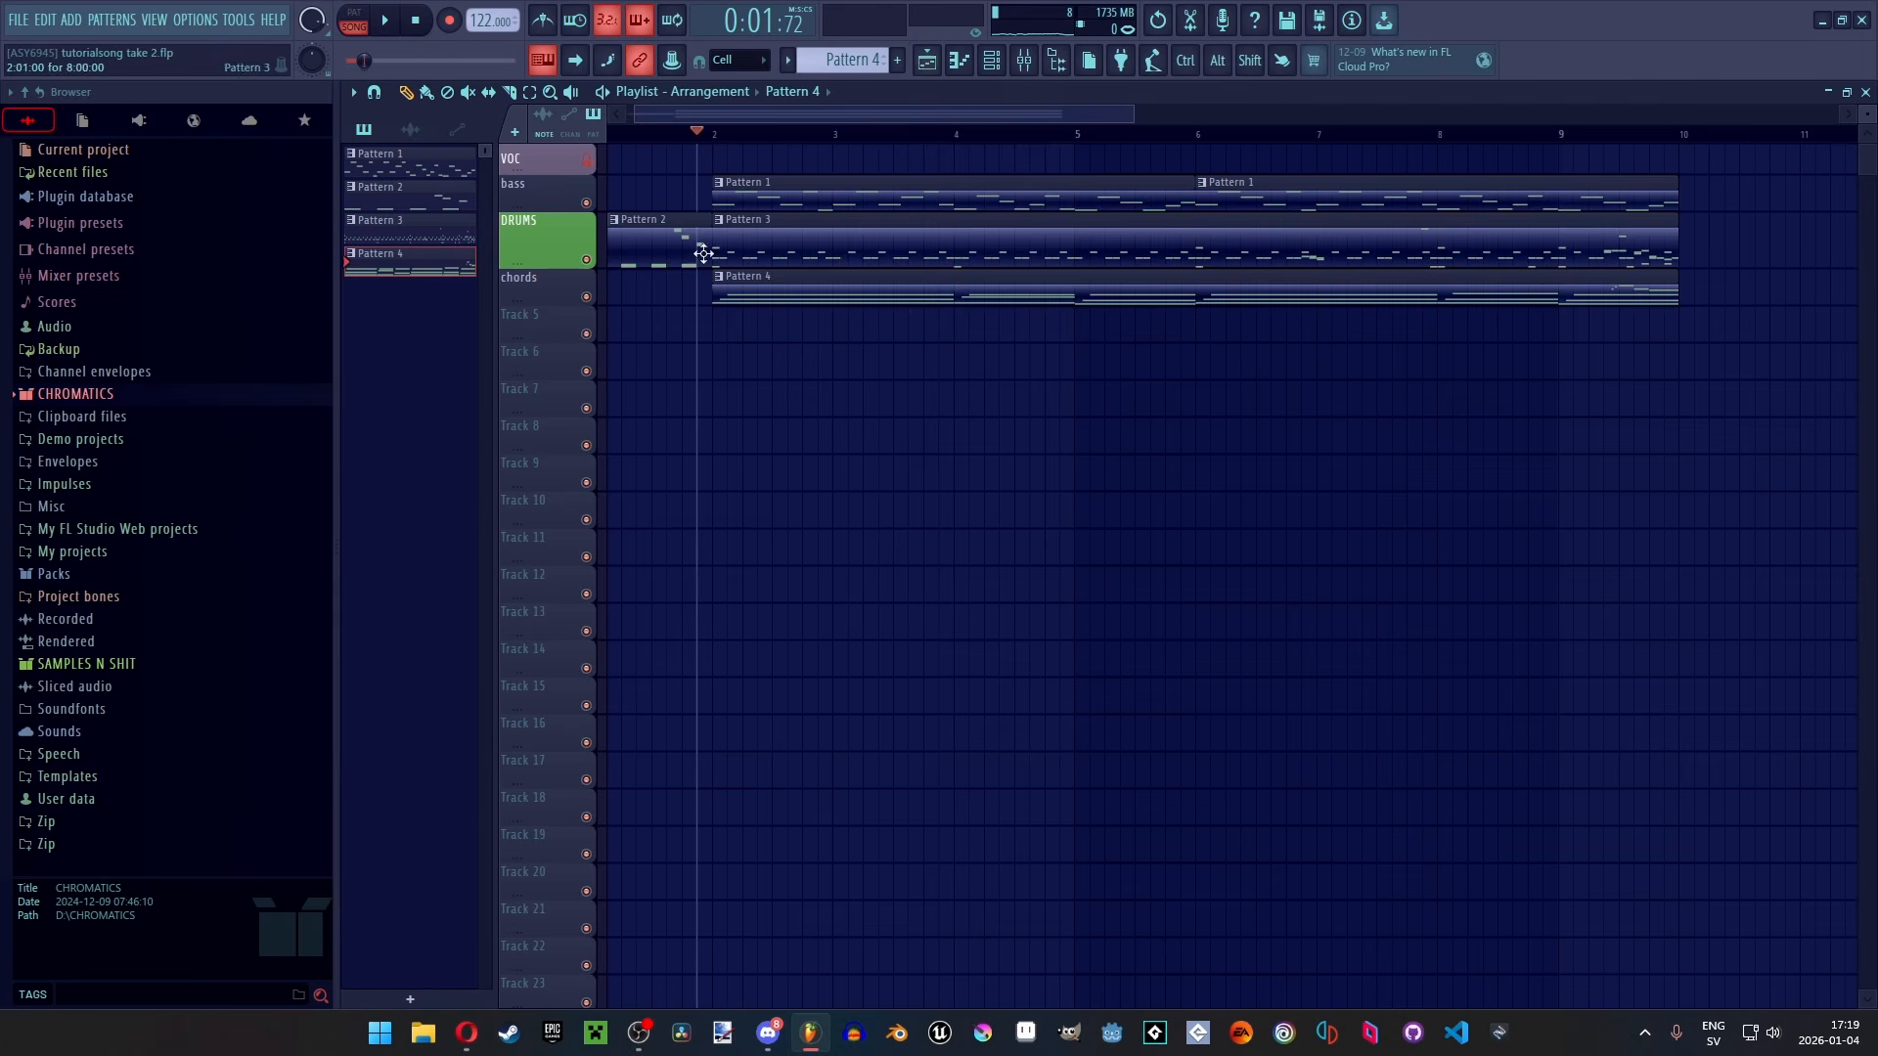
{"action": "left_click", "coordinate": [769, 138]}
{"action": "double_click", "coordinate": [804, 293]}
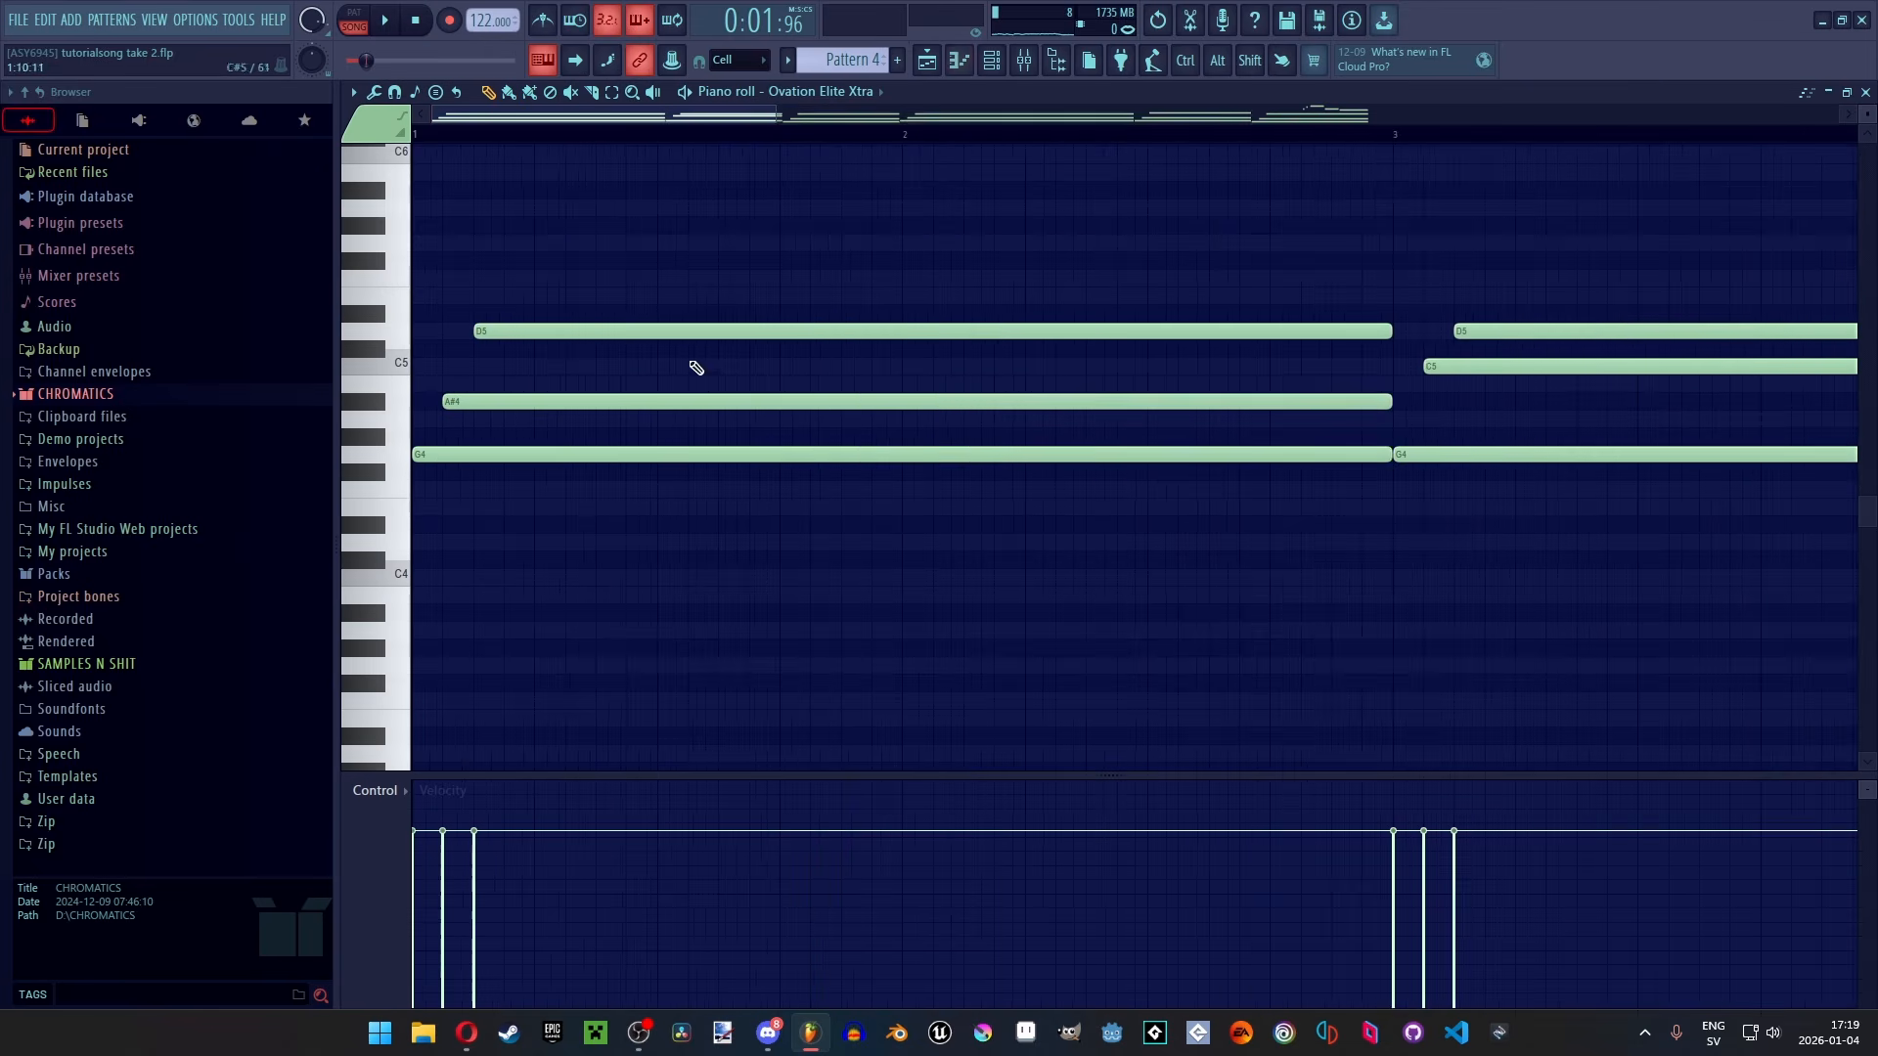
{"action": "left_click", "coordinate": [404, 465]}
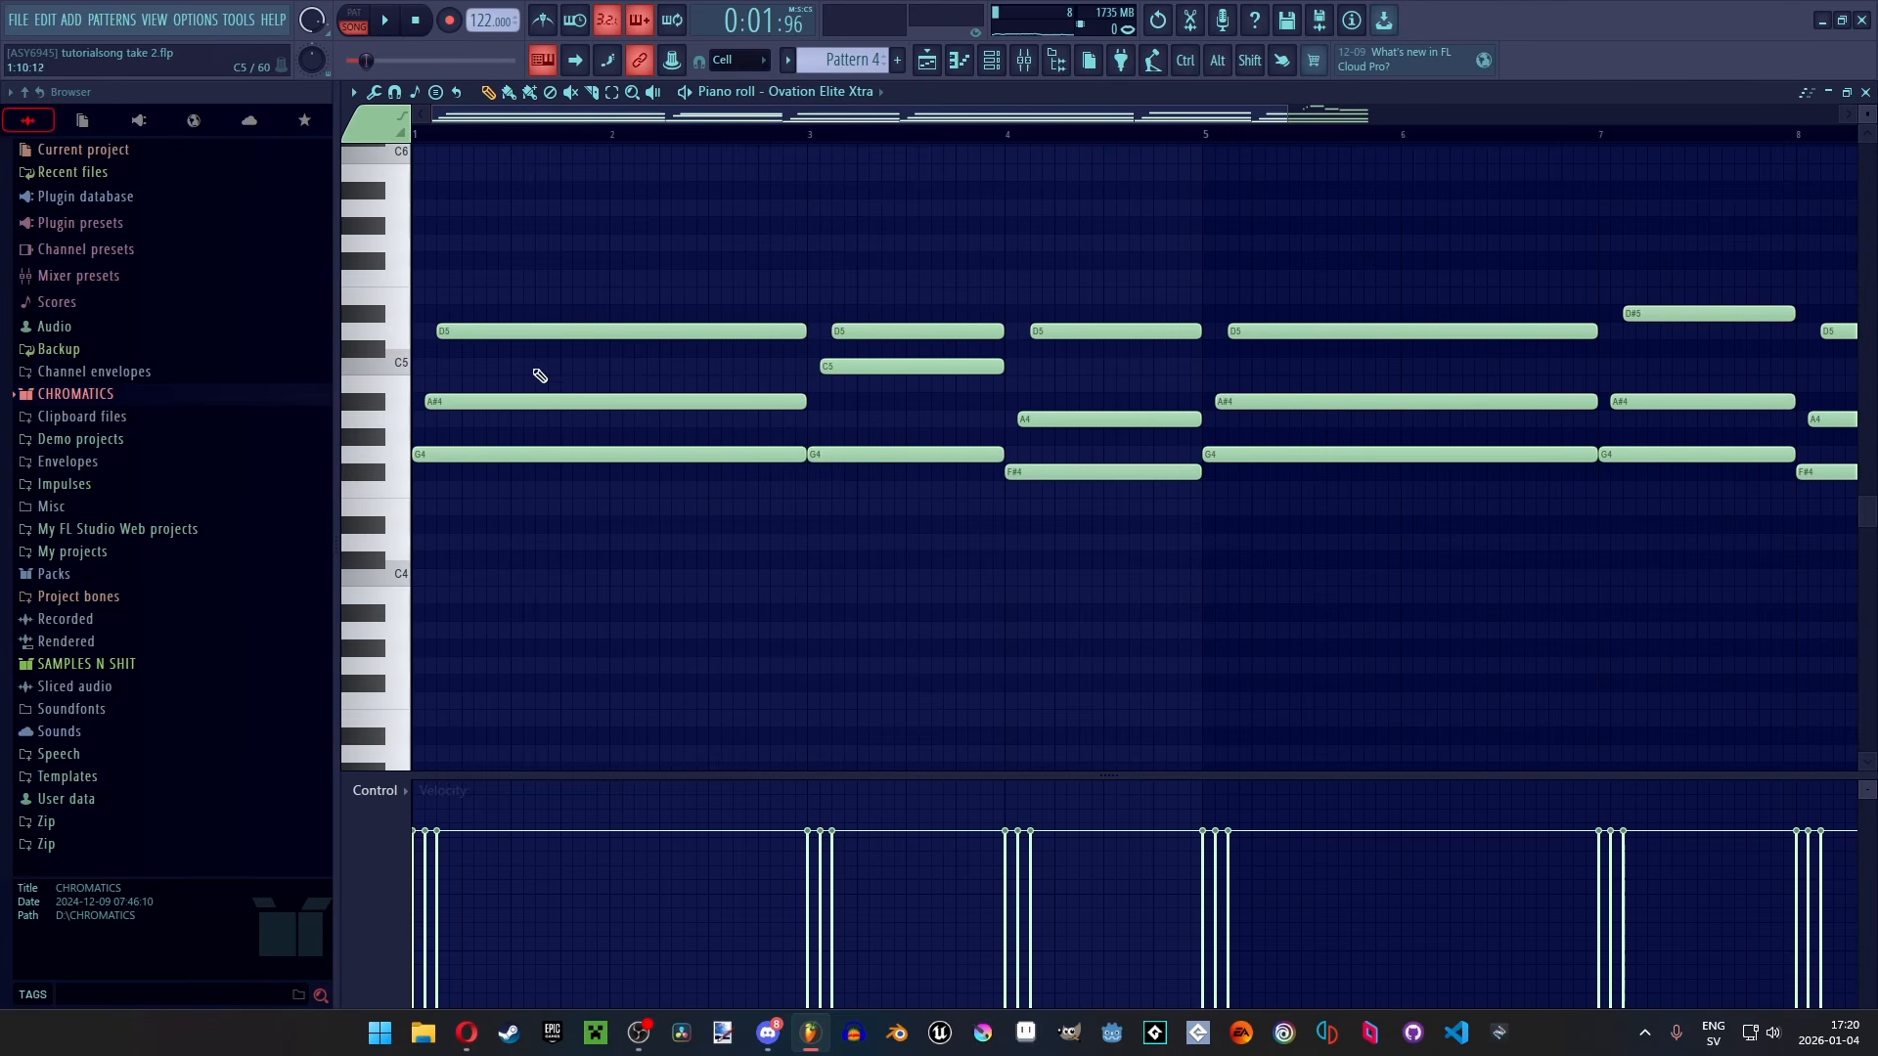
{"action": "left_click", "coordinate": [391, 458]}
{"action": "left_click", "coordinate": [372, 402]}
{"action": "left_click", "coordinate": [386, 332]}
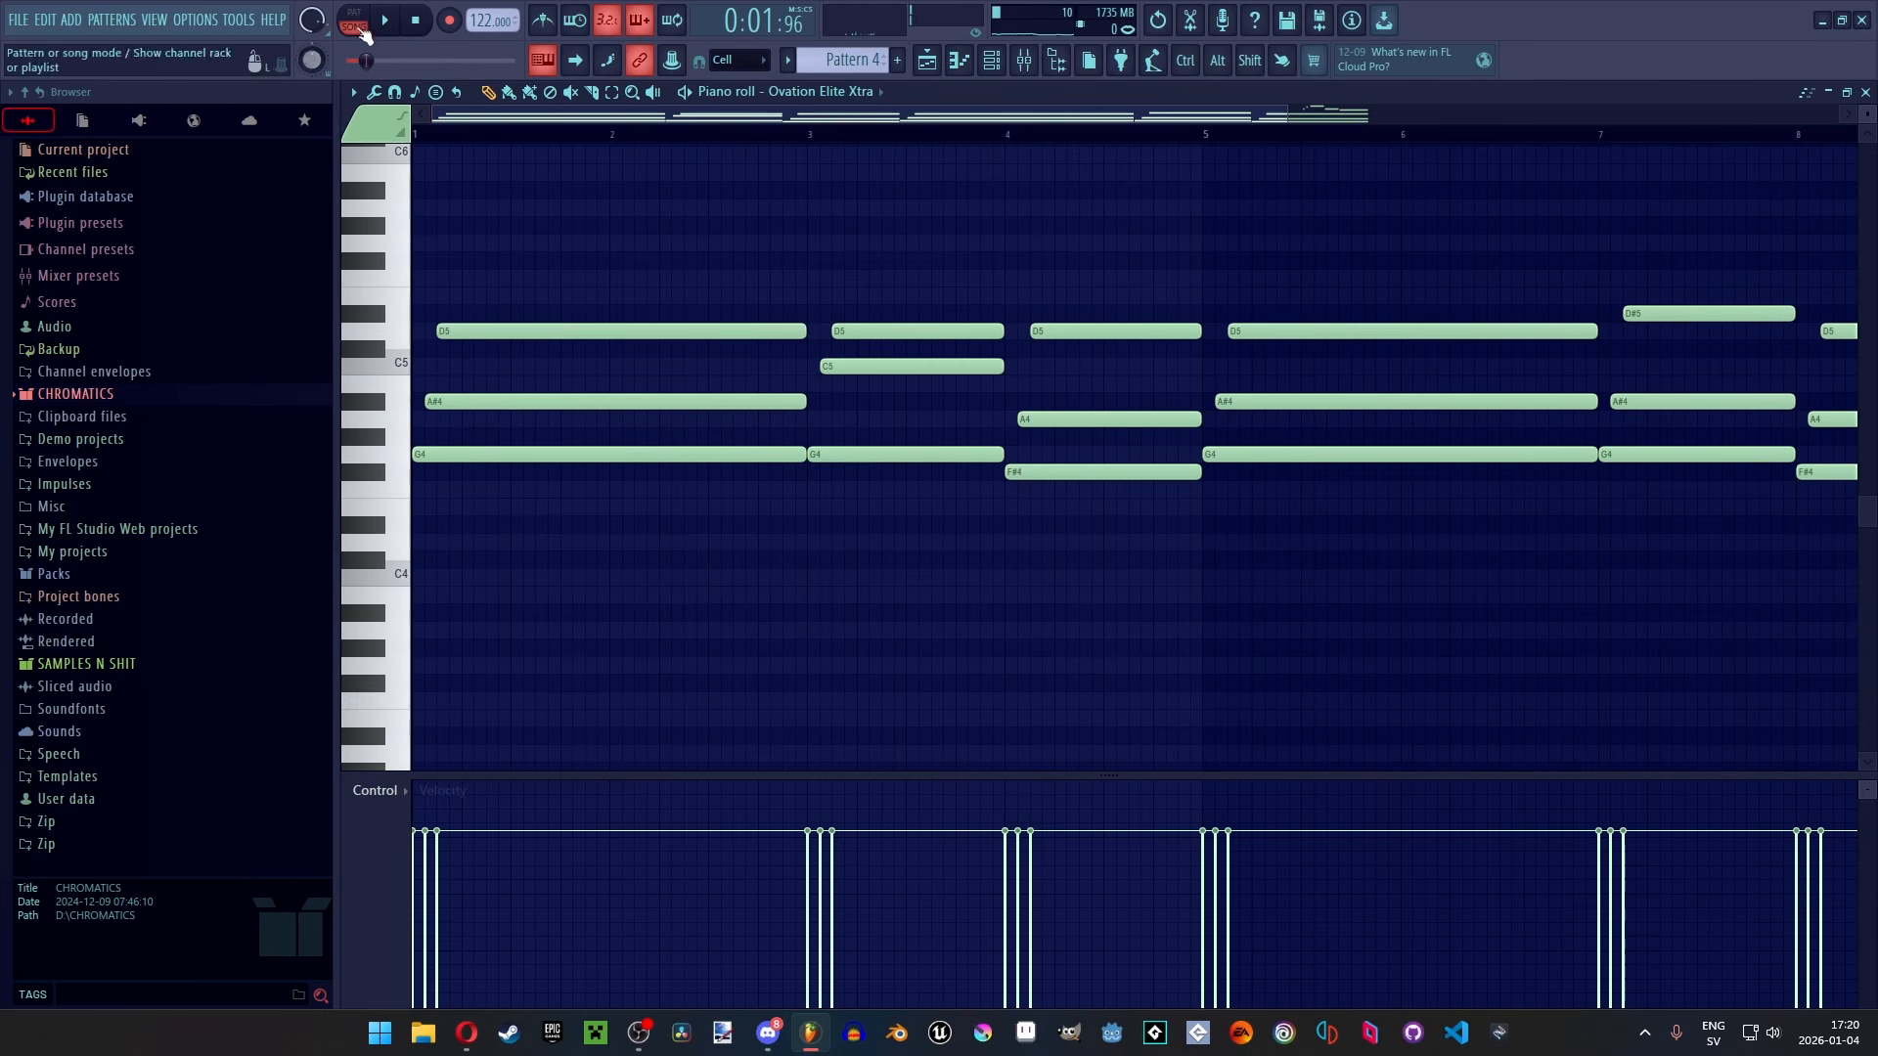
Play the chord pattern by itself in pattern mode and examine its full chord progression
{"action": "key", "text": "space"}
{"action": "scroll", "coordinate": [649, 328], "scroll_direction": "up", "scroll_amount": 4}
{"action": "key", "text": "space"}
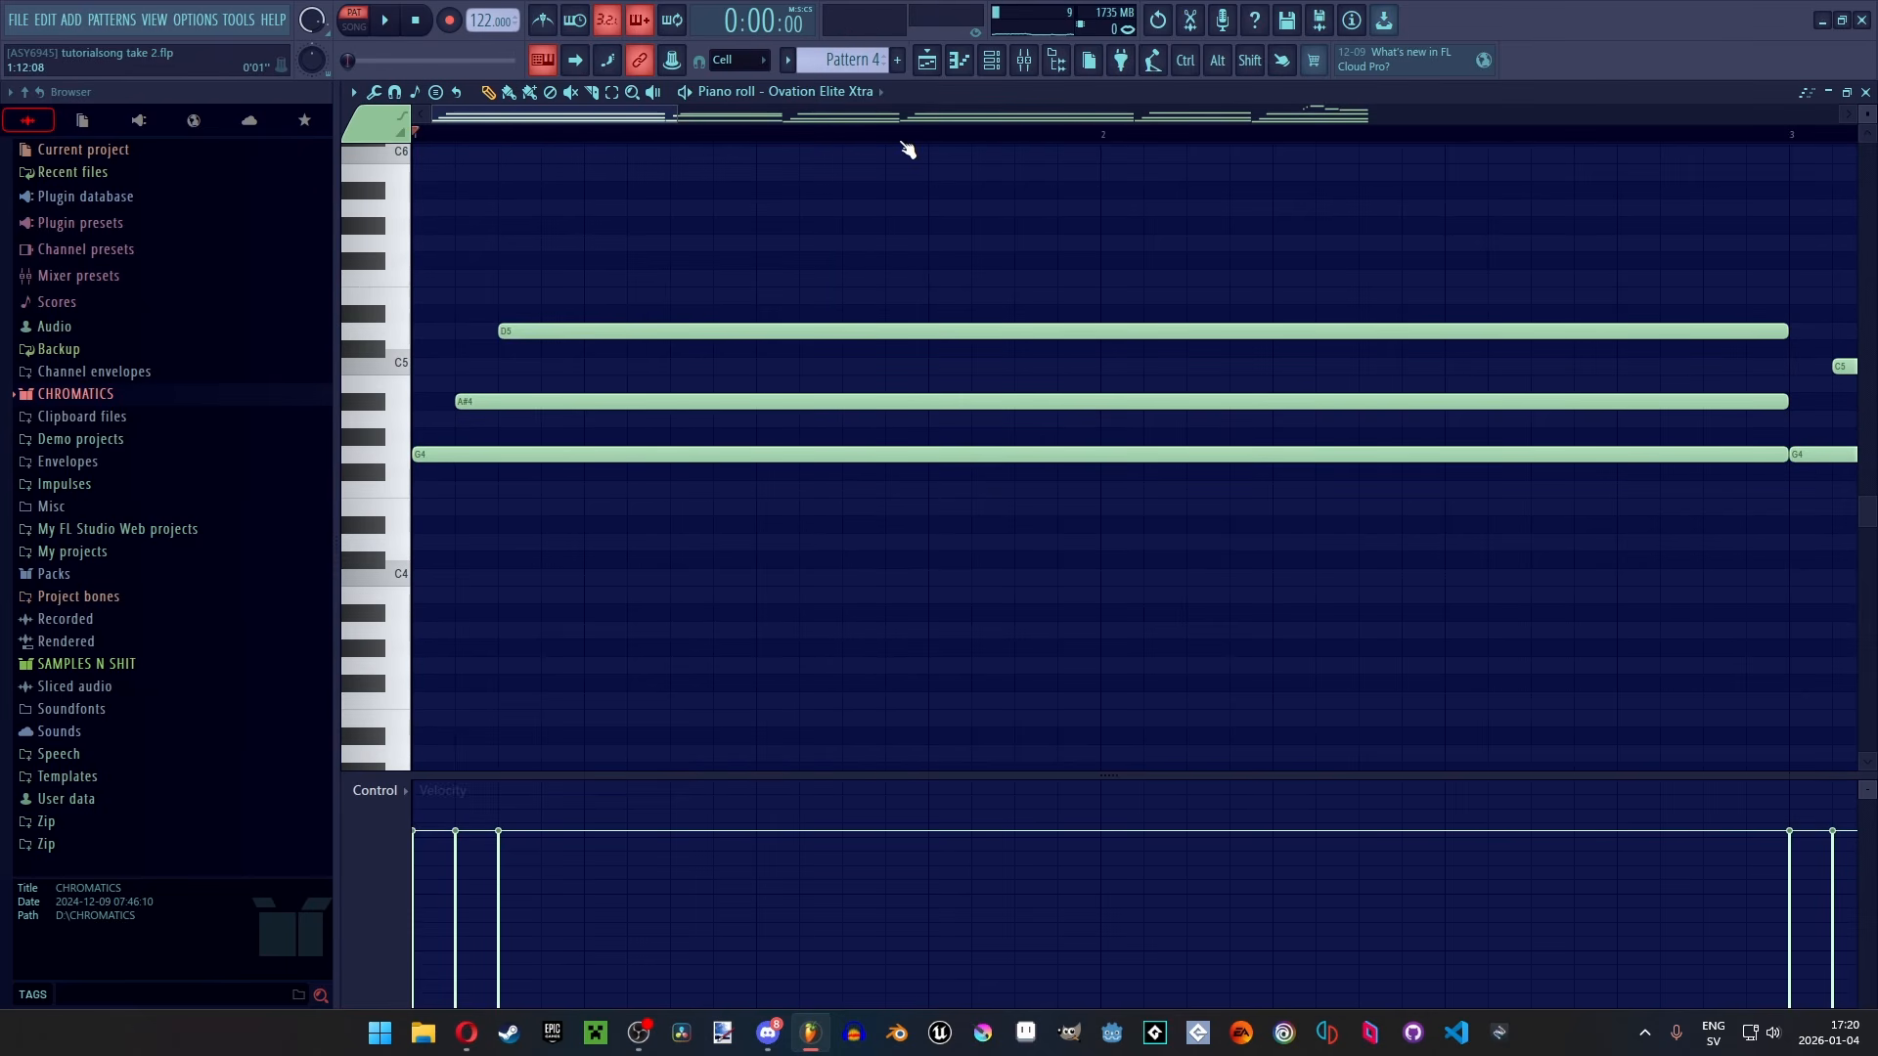
{"action": "scroll", "coordinate": [671, 235], "scroll_direction": "down", "scroll_amount": 6}
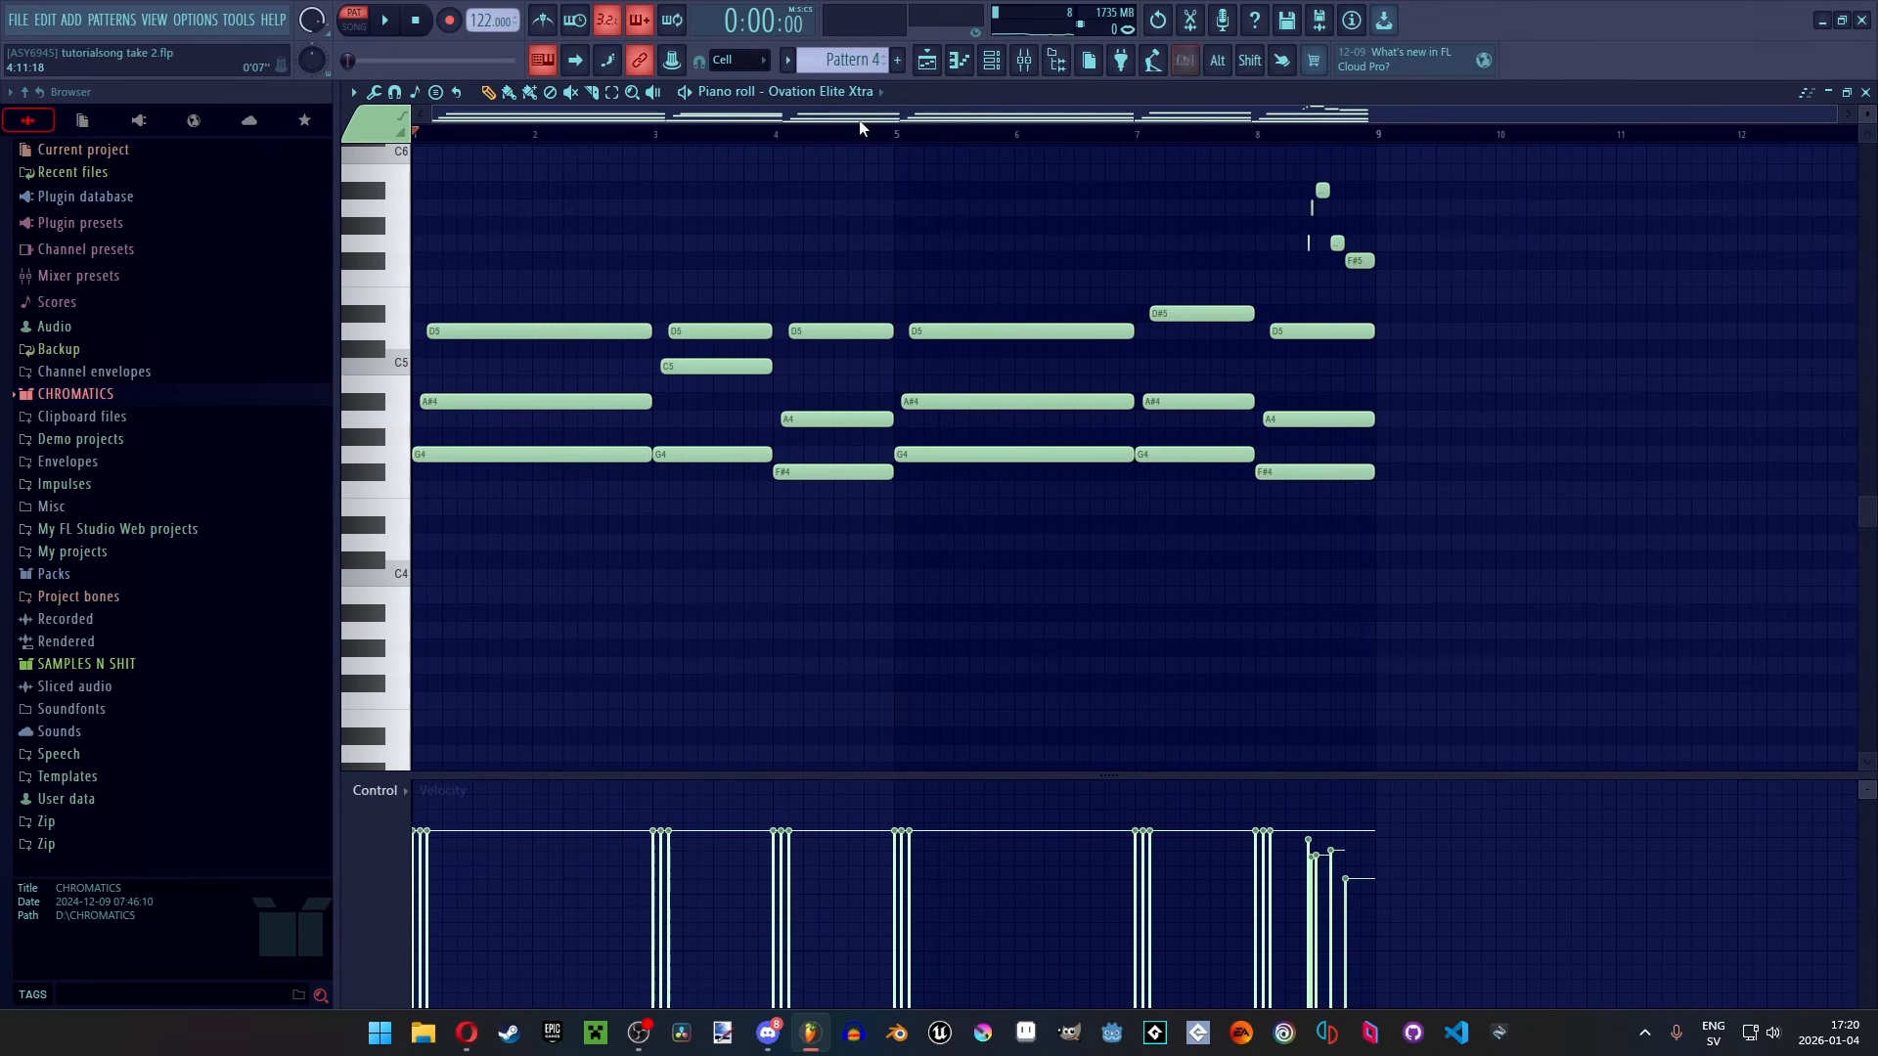
Solo the bass track in the playlist and play its Pattern 1 line in the piano roll
{"action": "key", "text": "F5"}
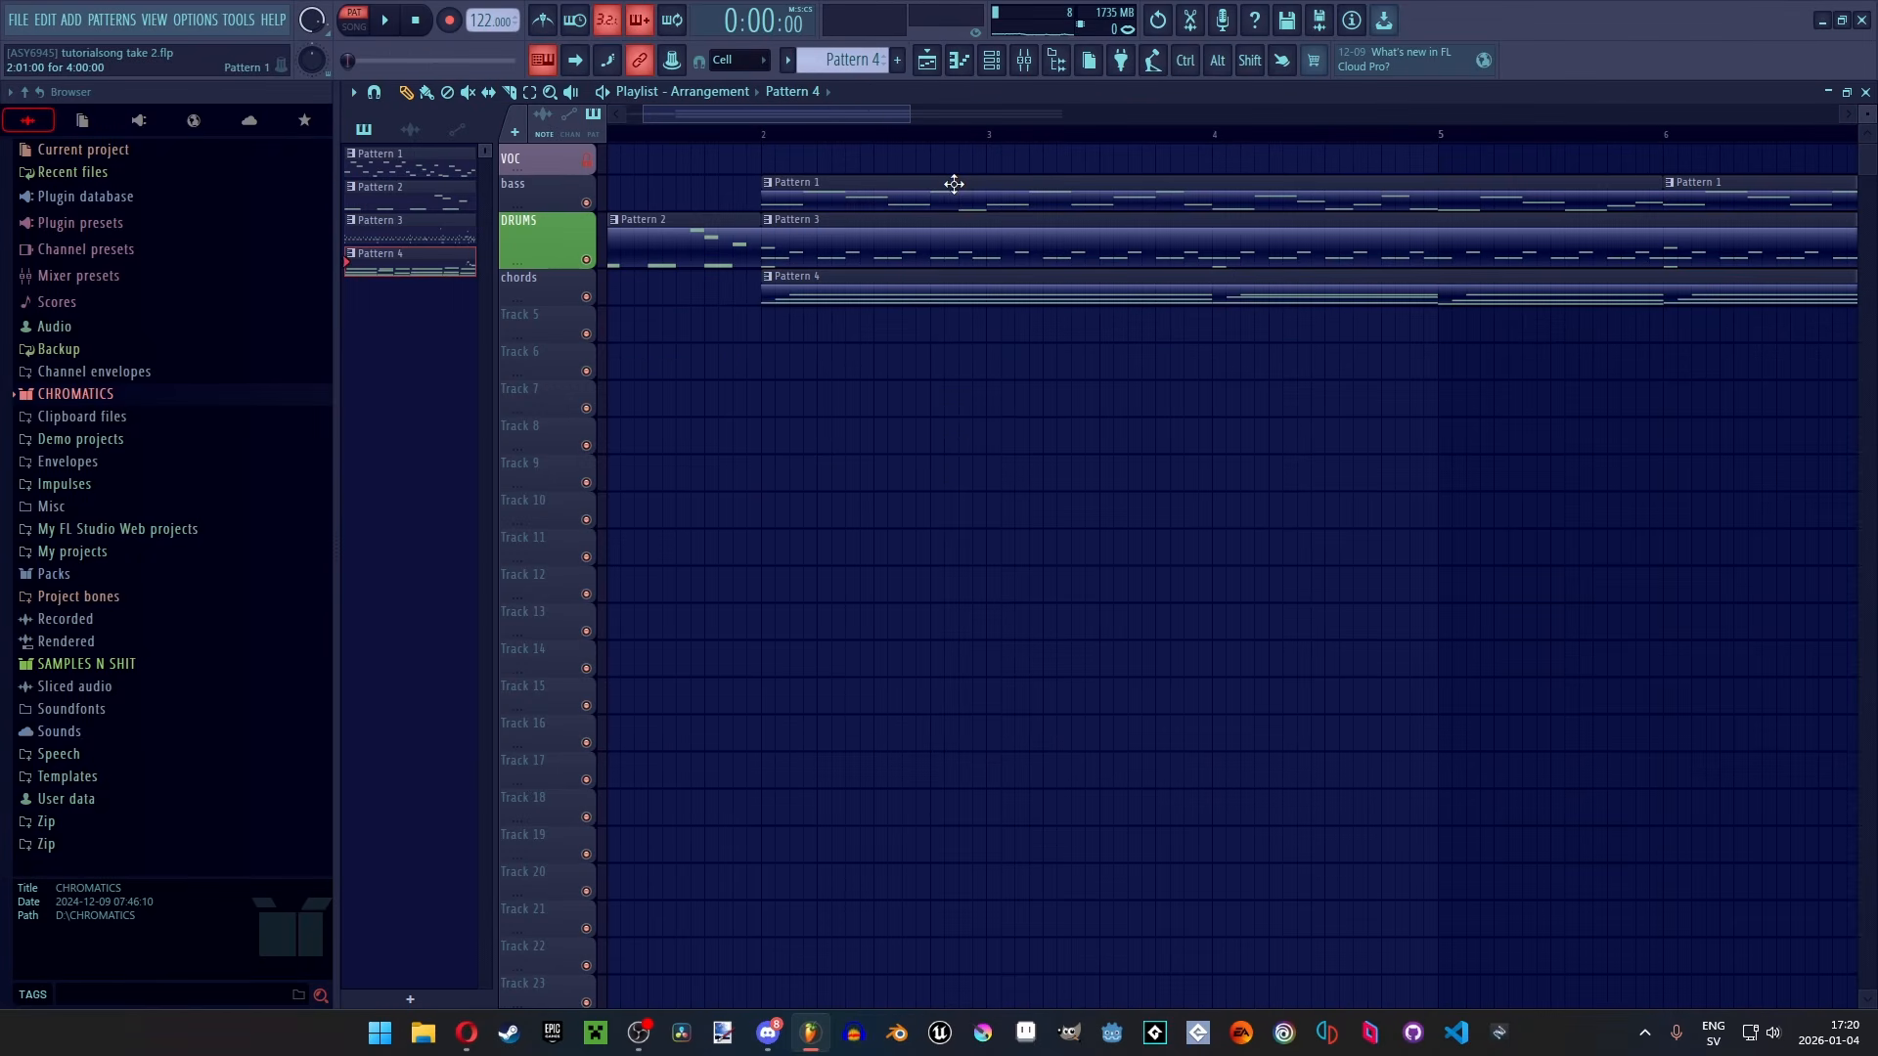
{"action": "right_click", "coordinate": [587, 204]}
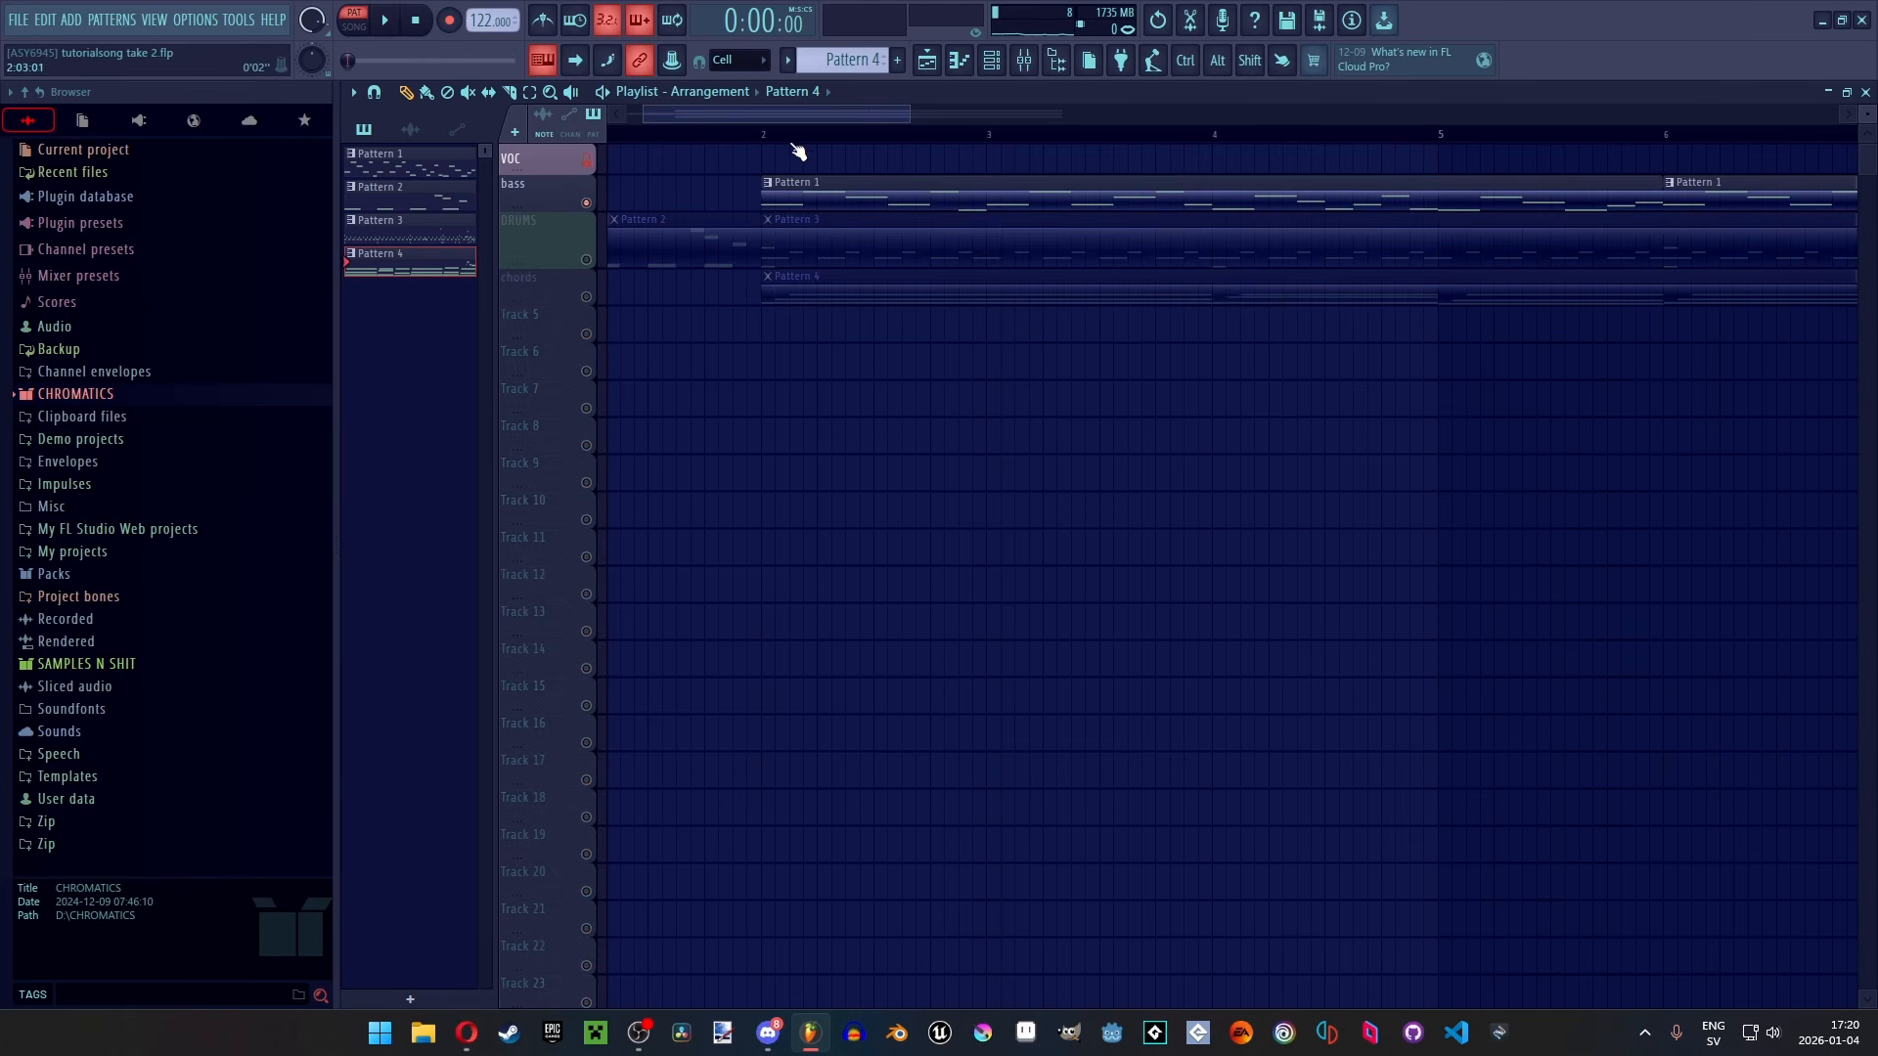
{"action": "left_click", "coordinate": [777, 134]}
{"action": "double_click", "coordinate": [969, 184]}
{"action": "key", "text": "space"}
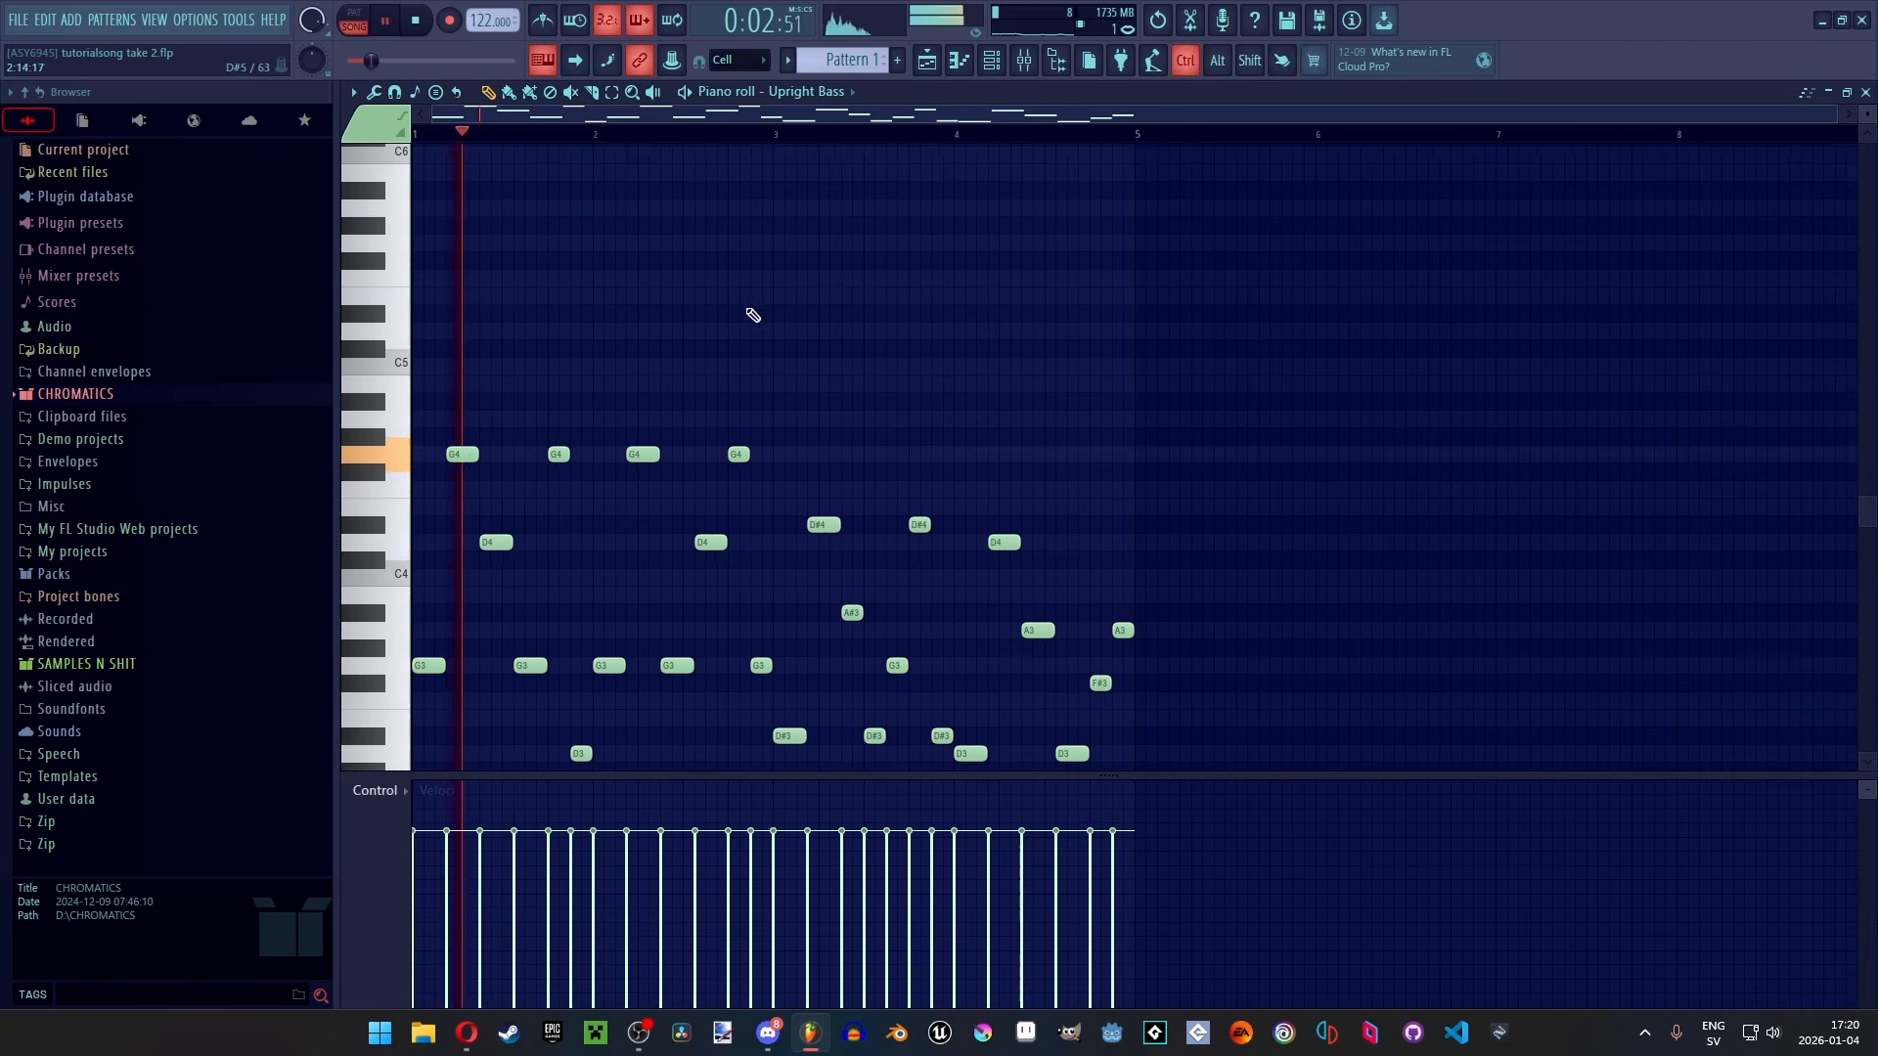
{"action": "key", "text": "space"}
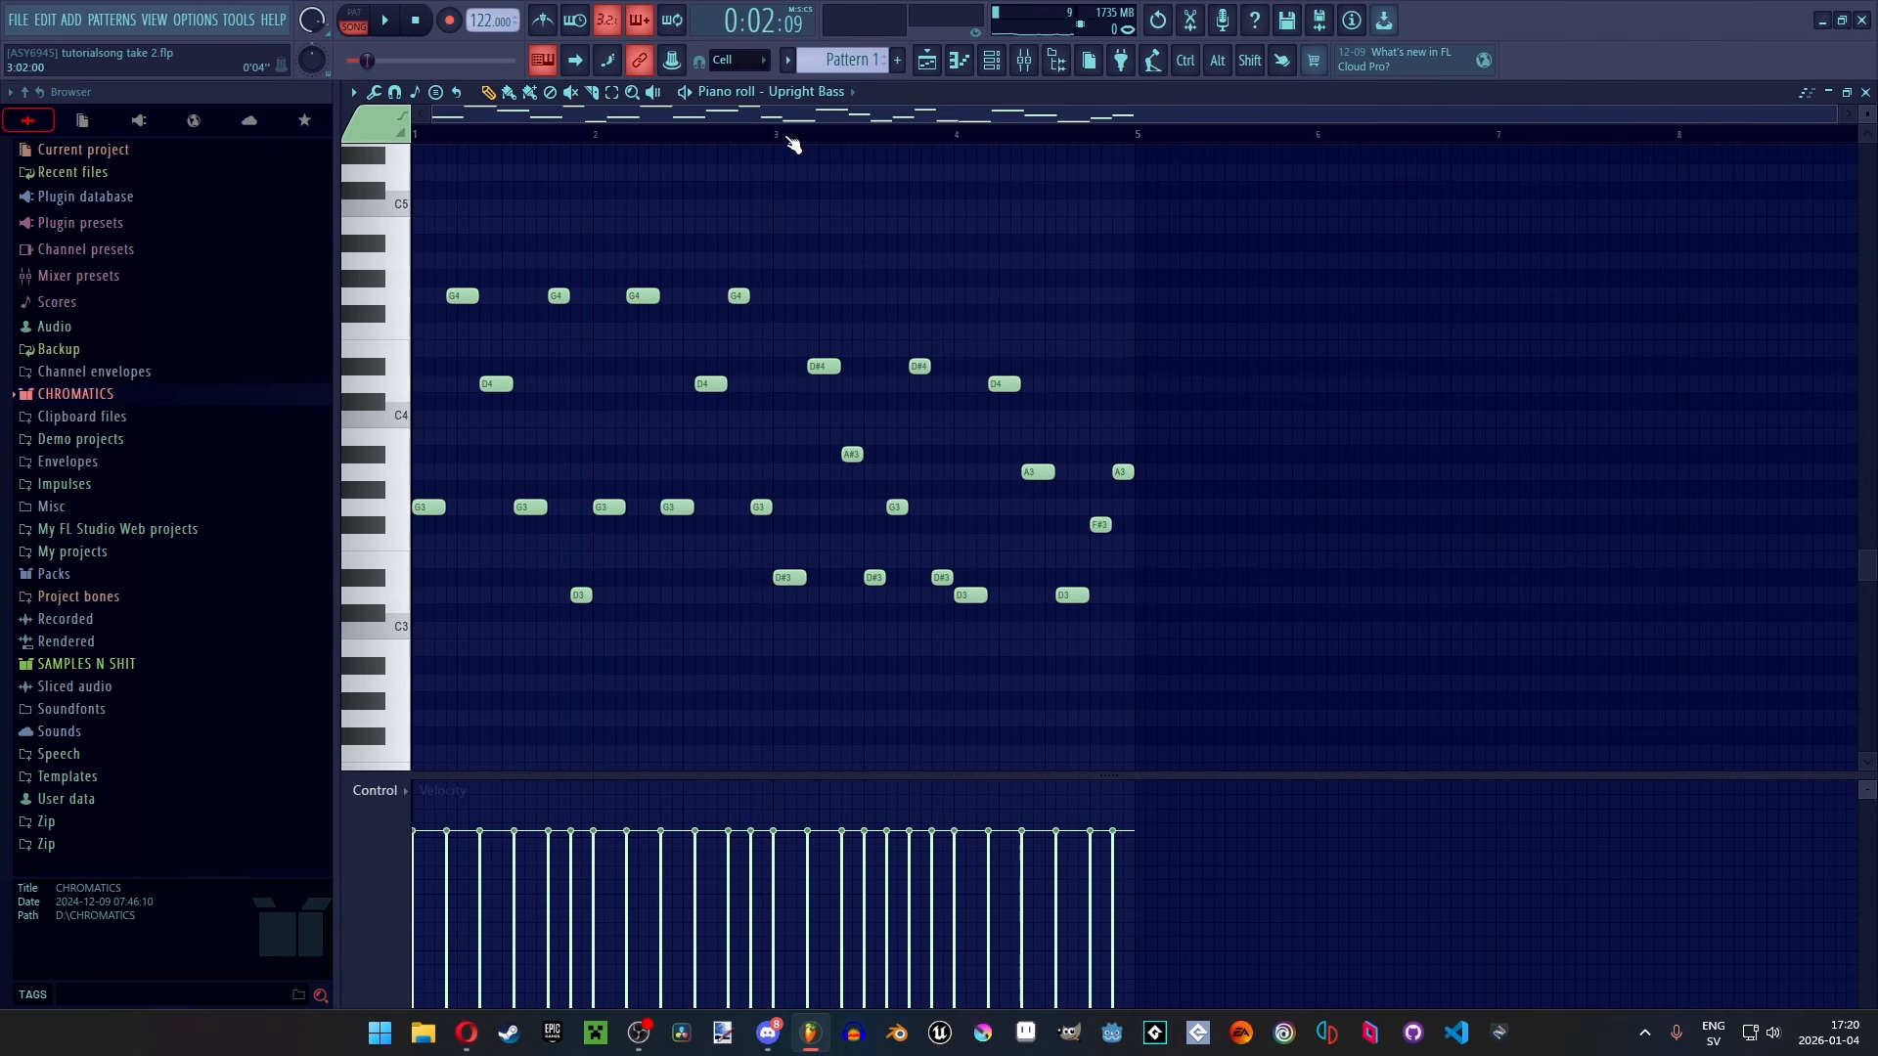
{"action": "key", "text": "space"}
Reopen the Pattern 4 chords in pattern mode and play the second chord from bar 3
{"action": "left_click", "coordinate": [959, 61]}
{"action": "double_click", "coordinate": [1257, 287]}
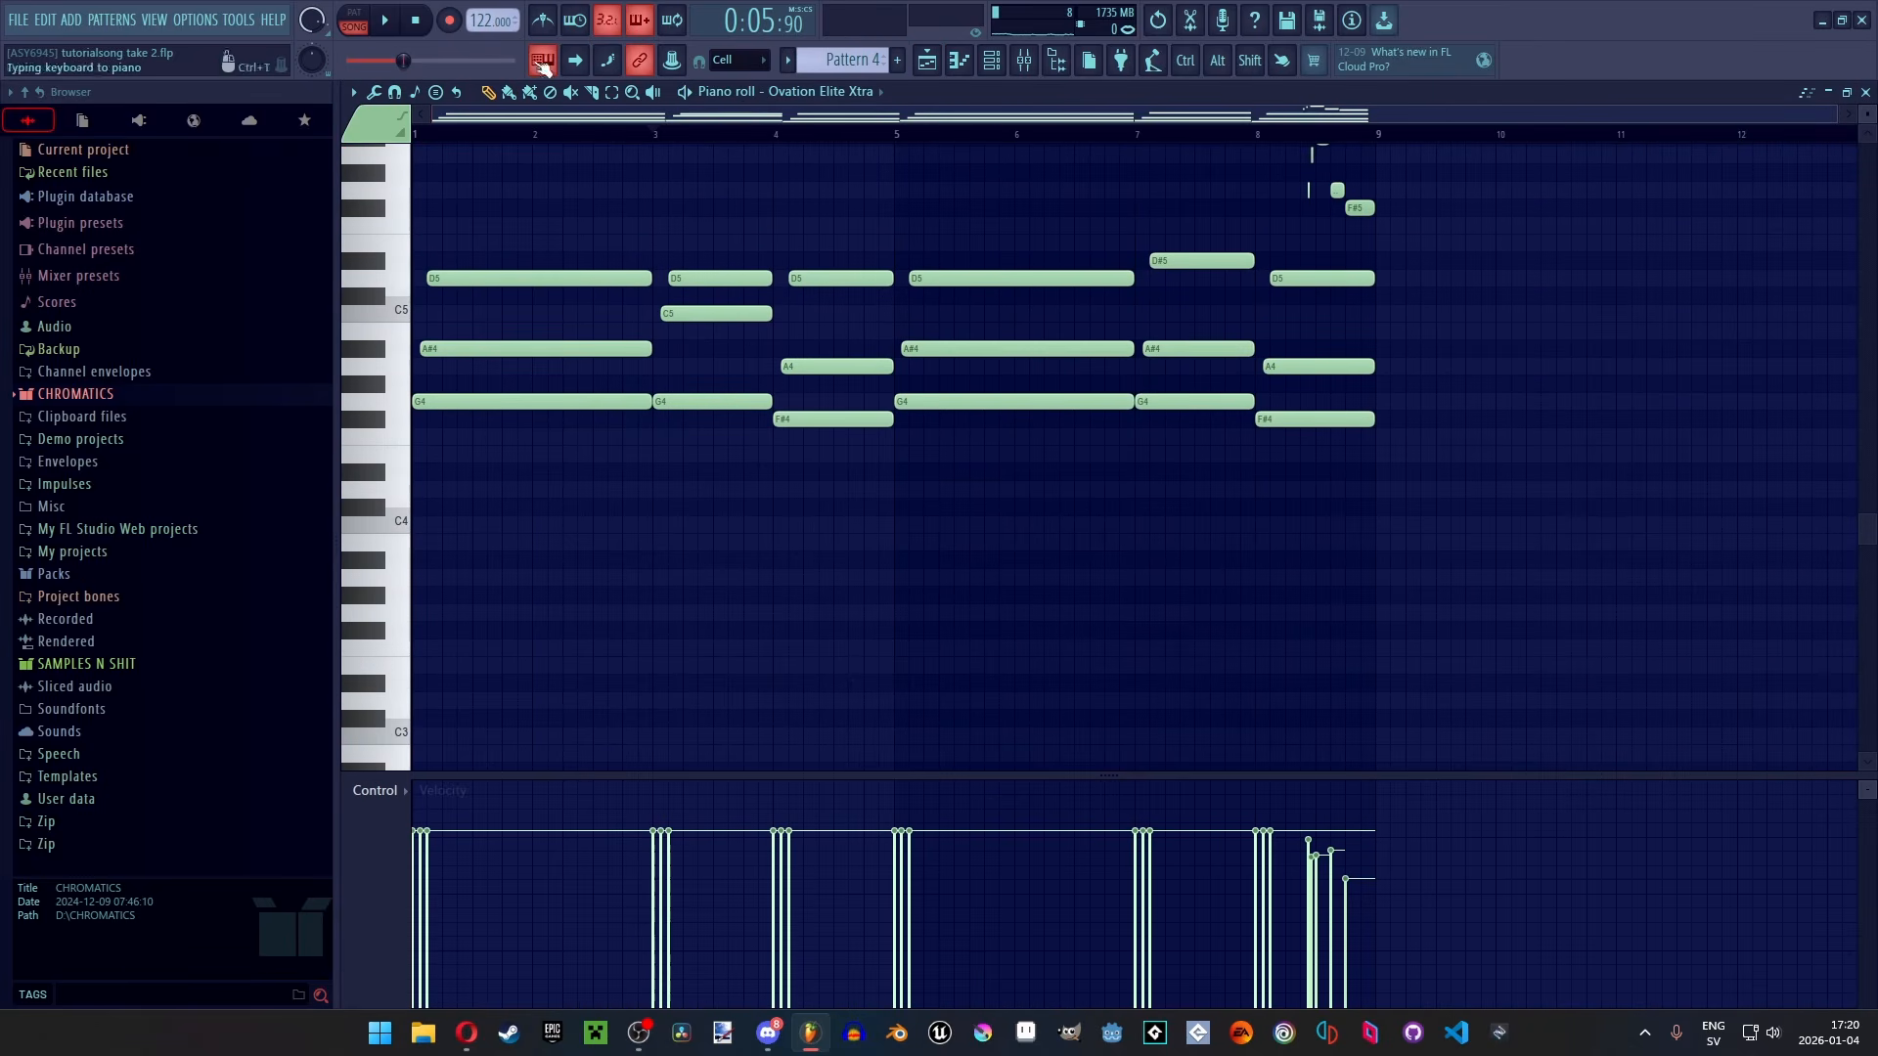
{"action": "left_click", "coordinate": [354, 20]}
{"action": "scroll", "coordinate": [645, 166], "scroll_direction": "up", "scroll_amount": 4}
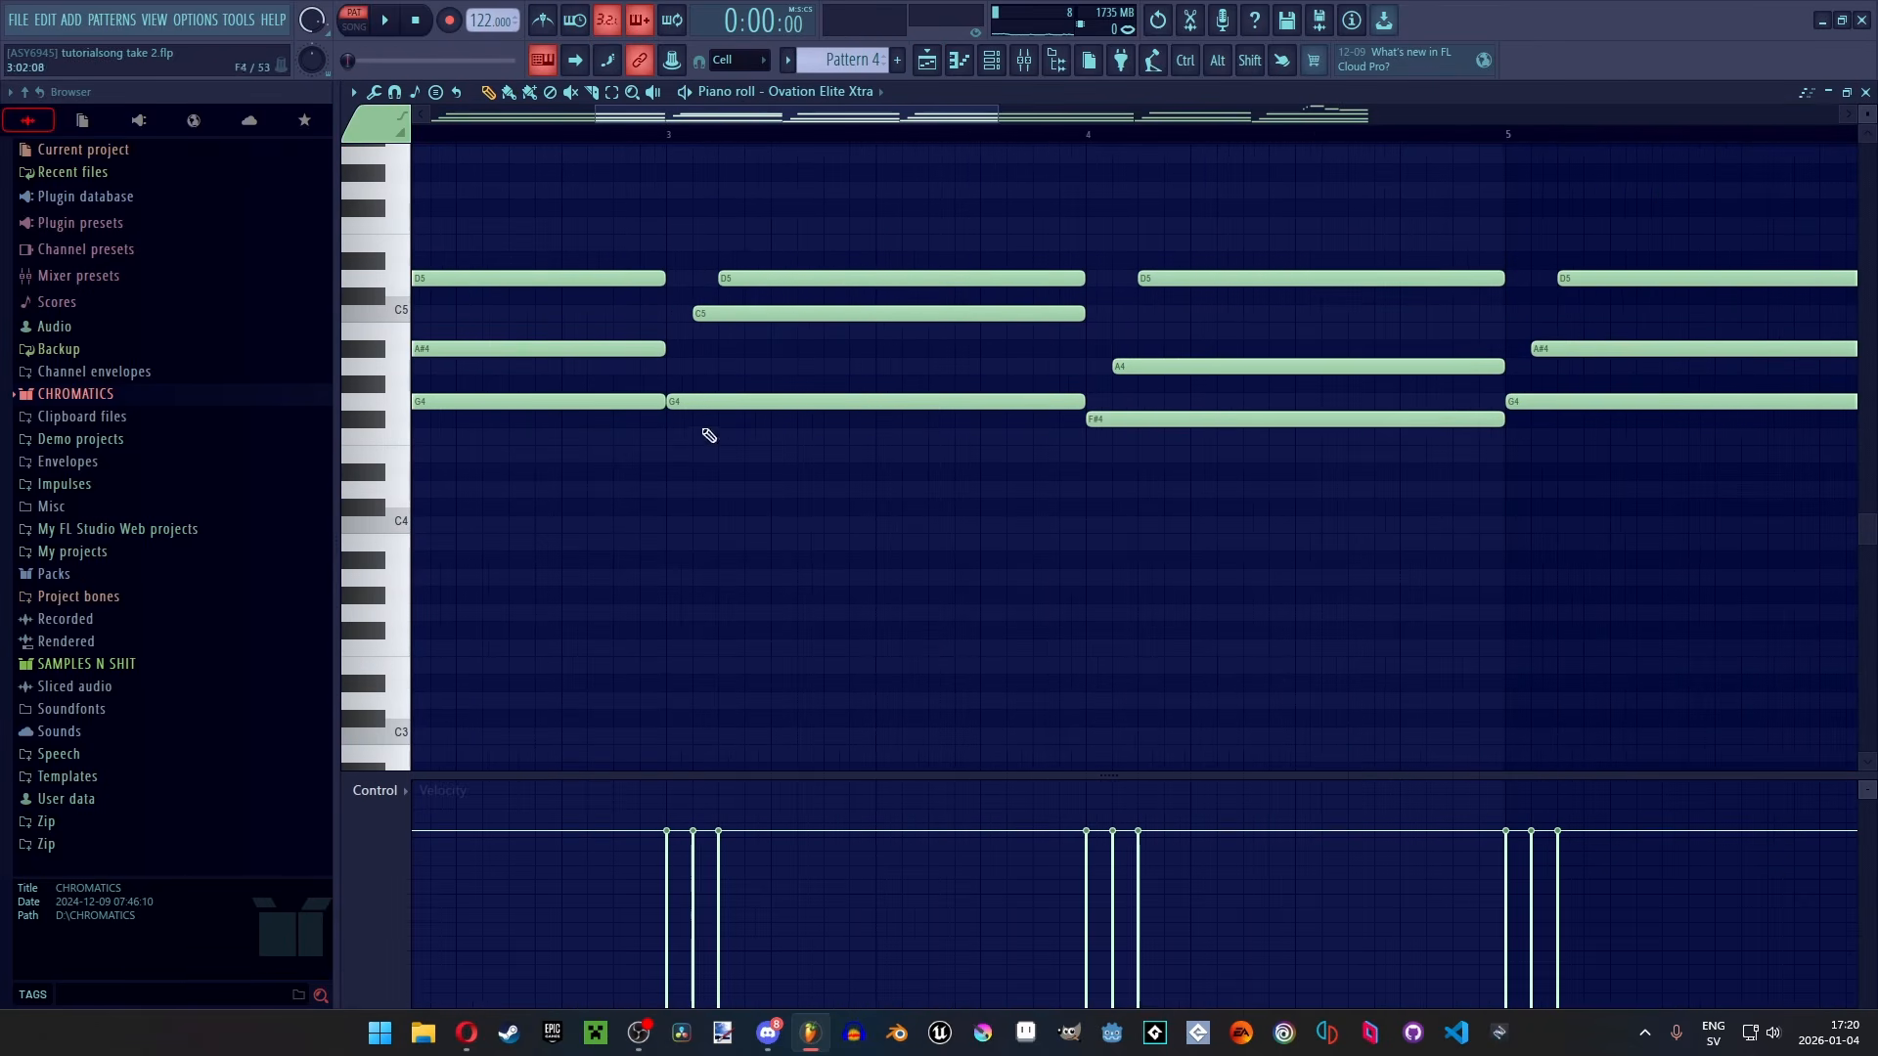
{"action": "left_click", "coordinate": [669, 134]}
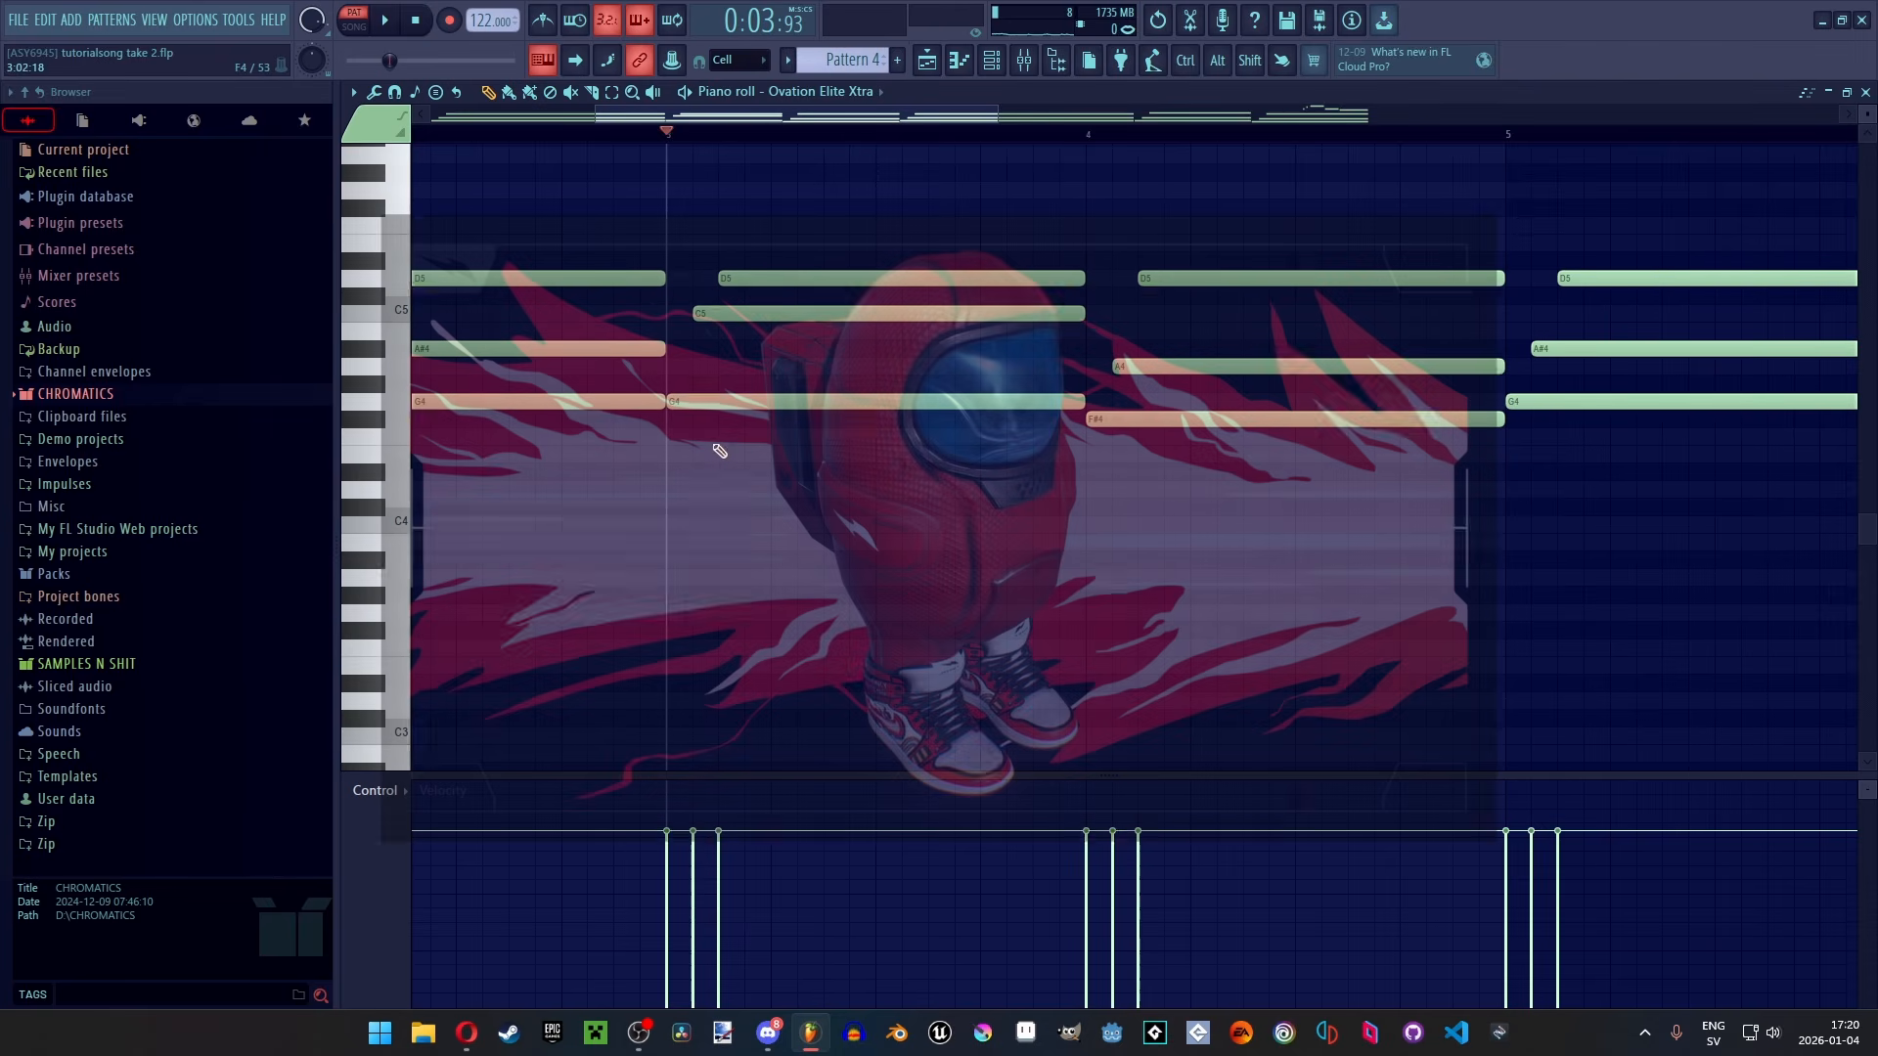
{"action": "key", "text": "space"}
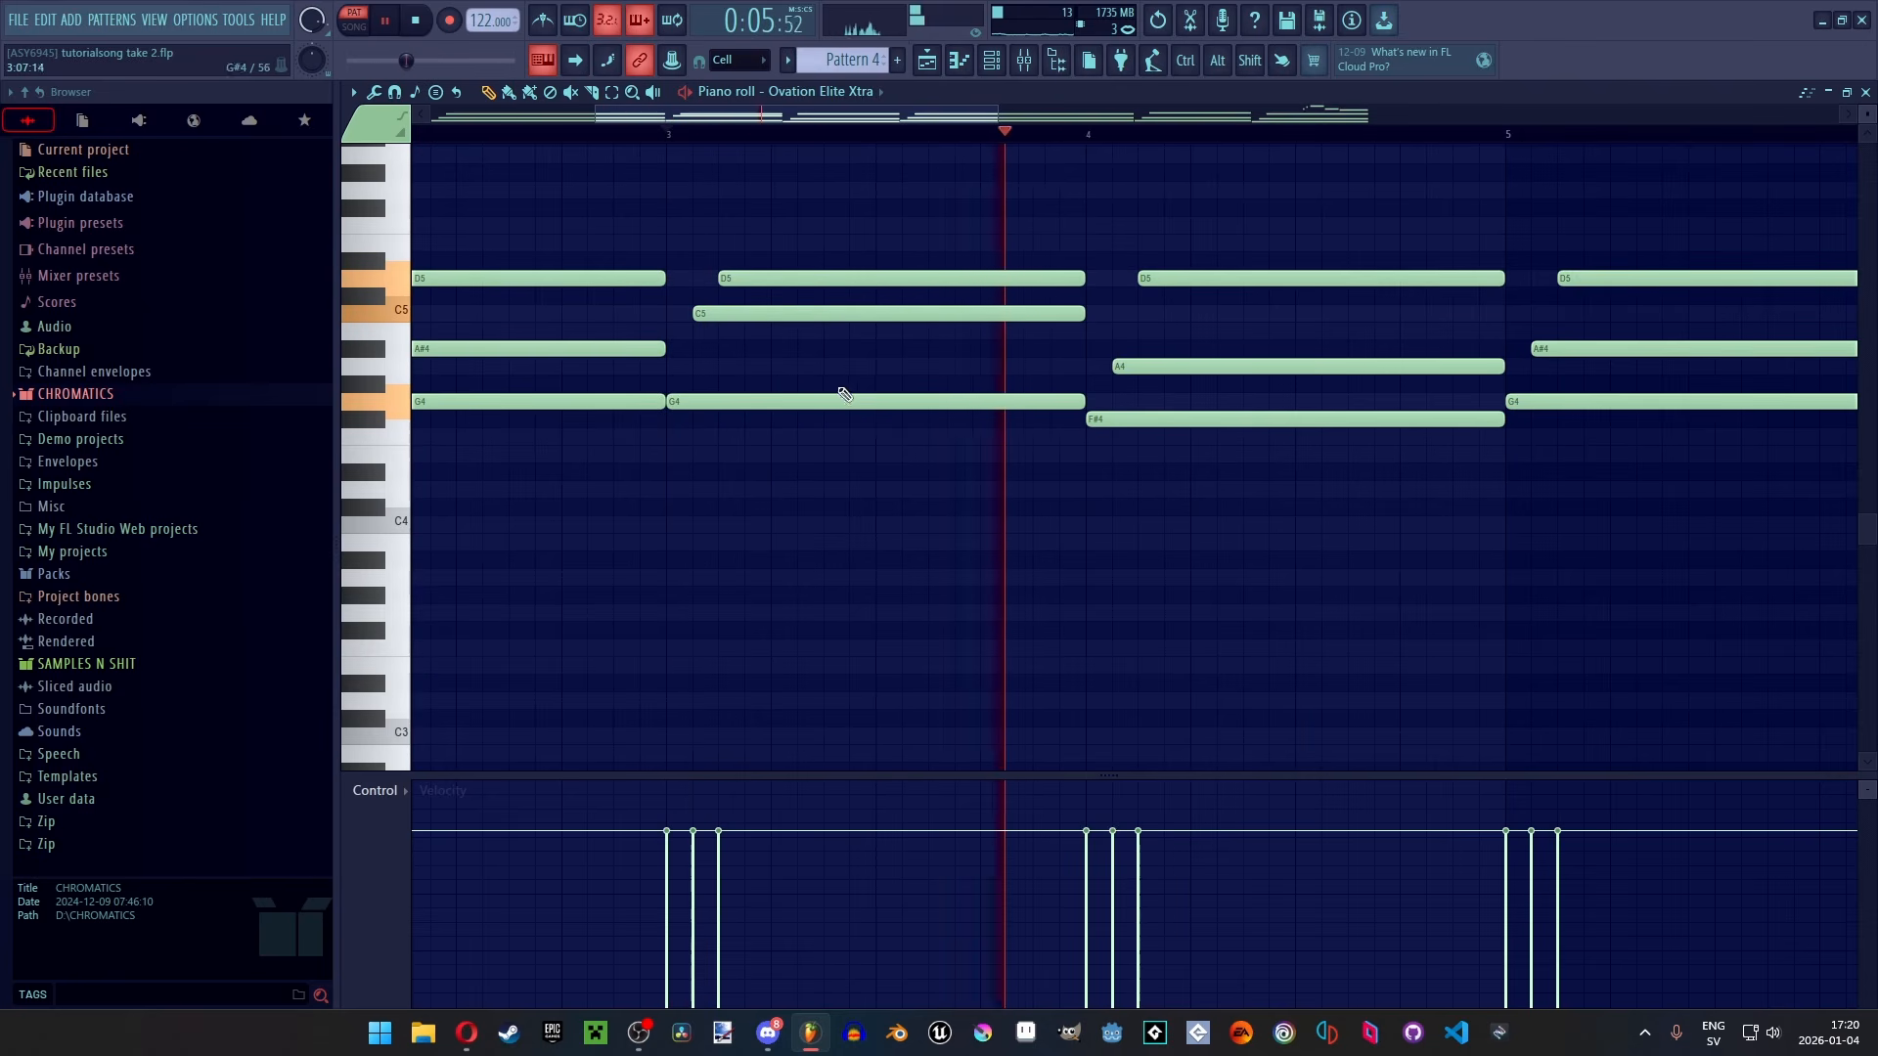
{"action": "key", "text": "space"}
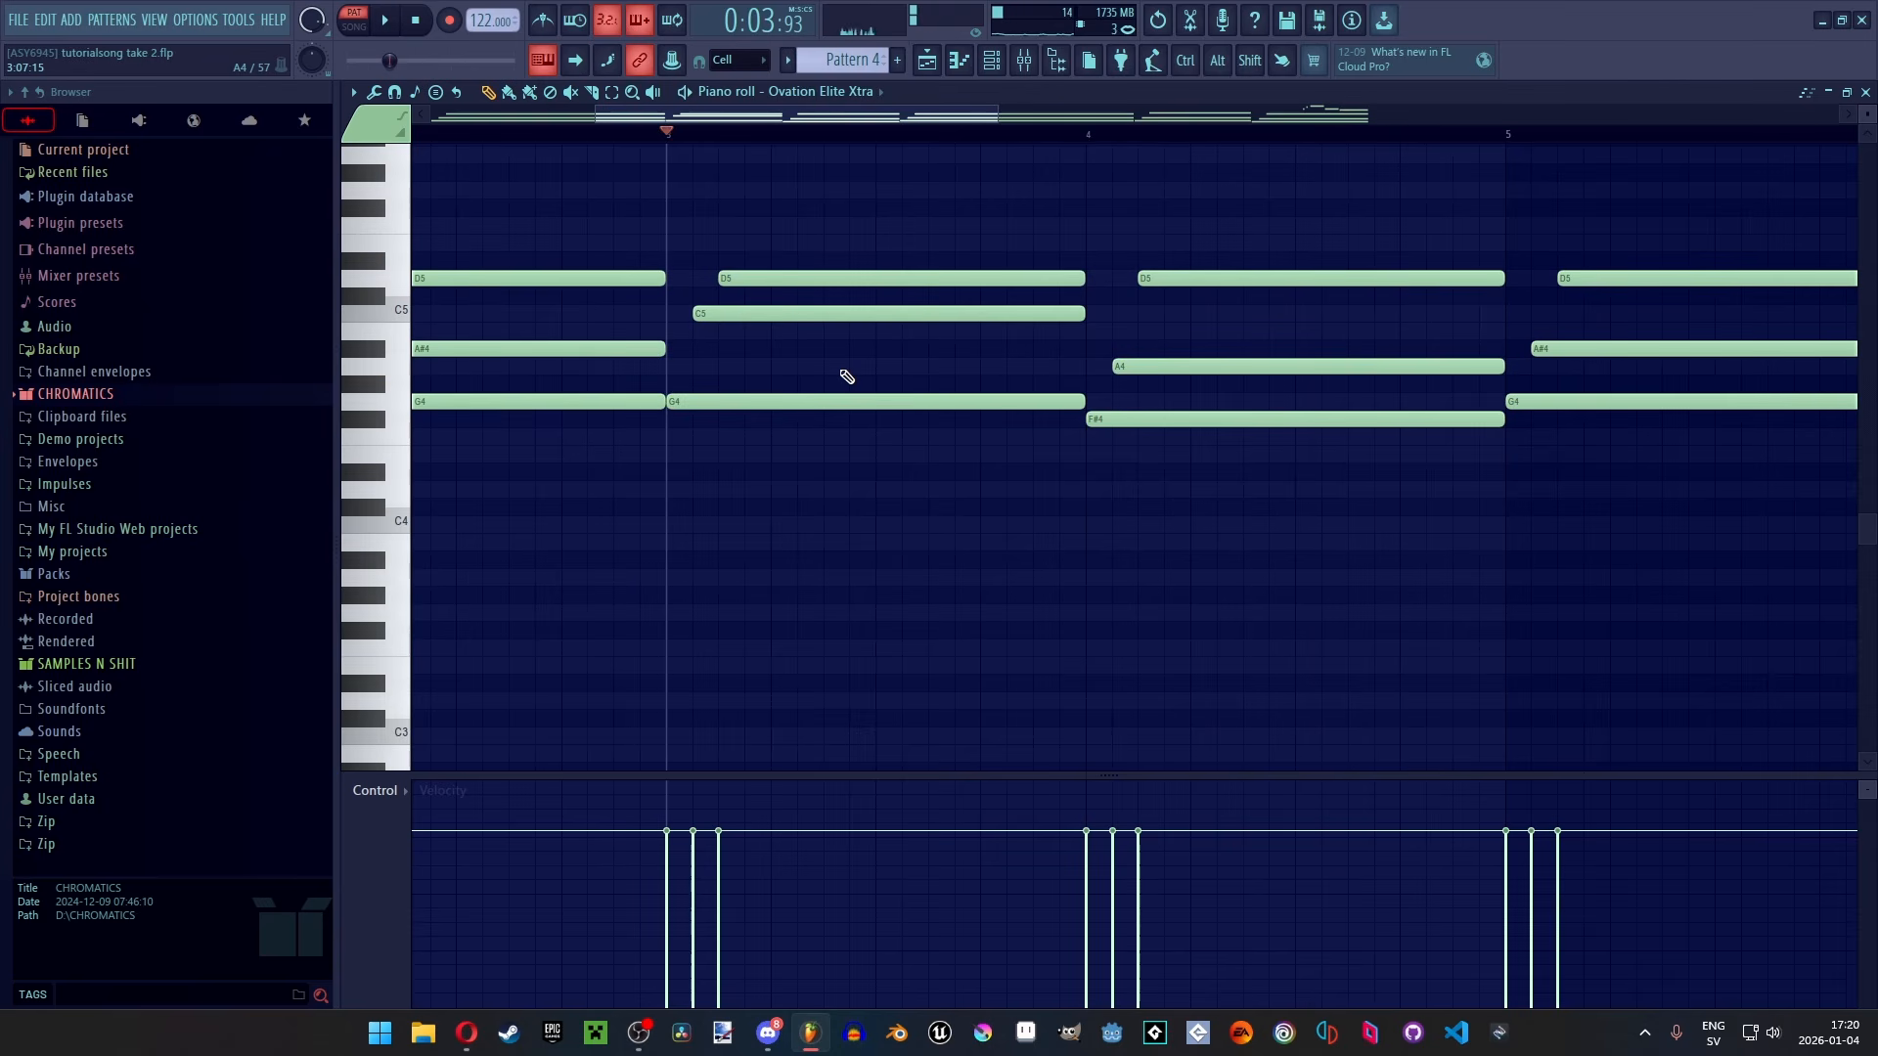
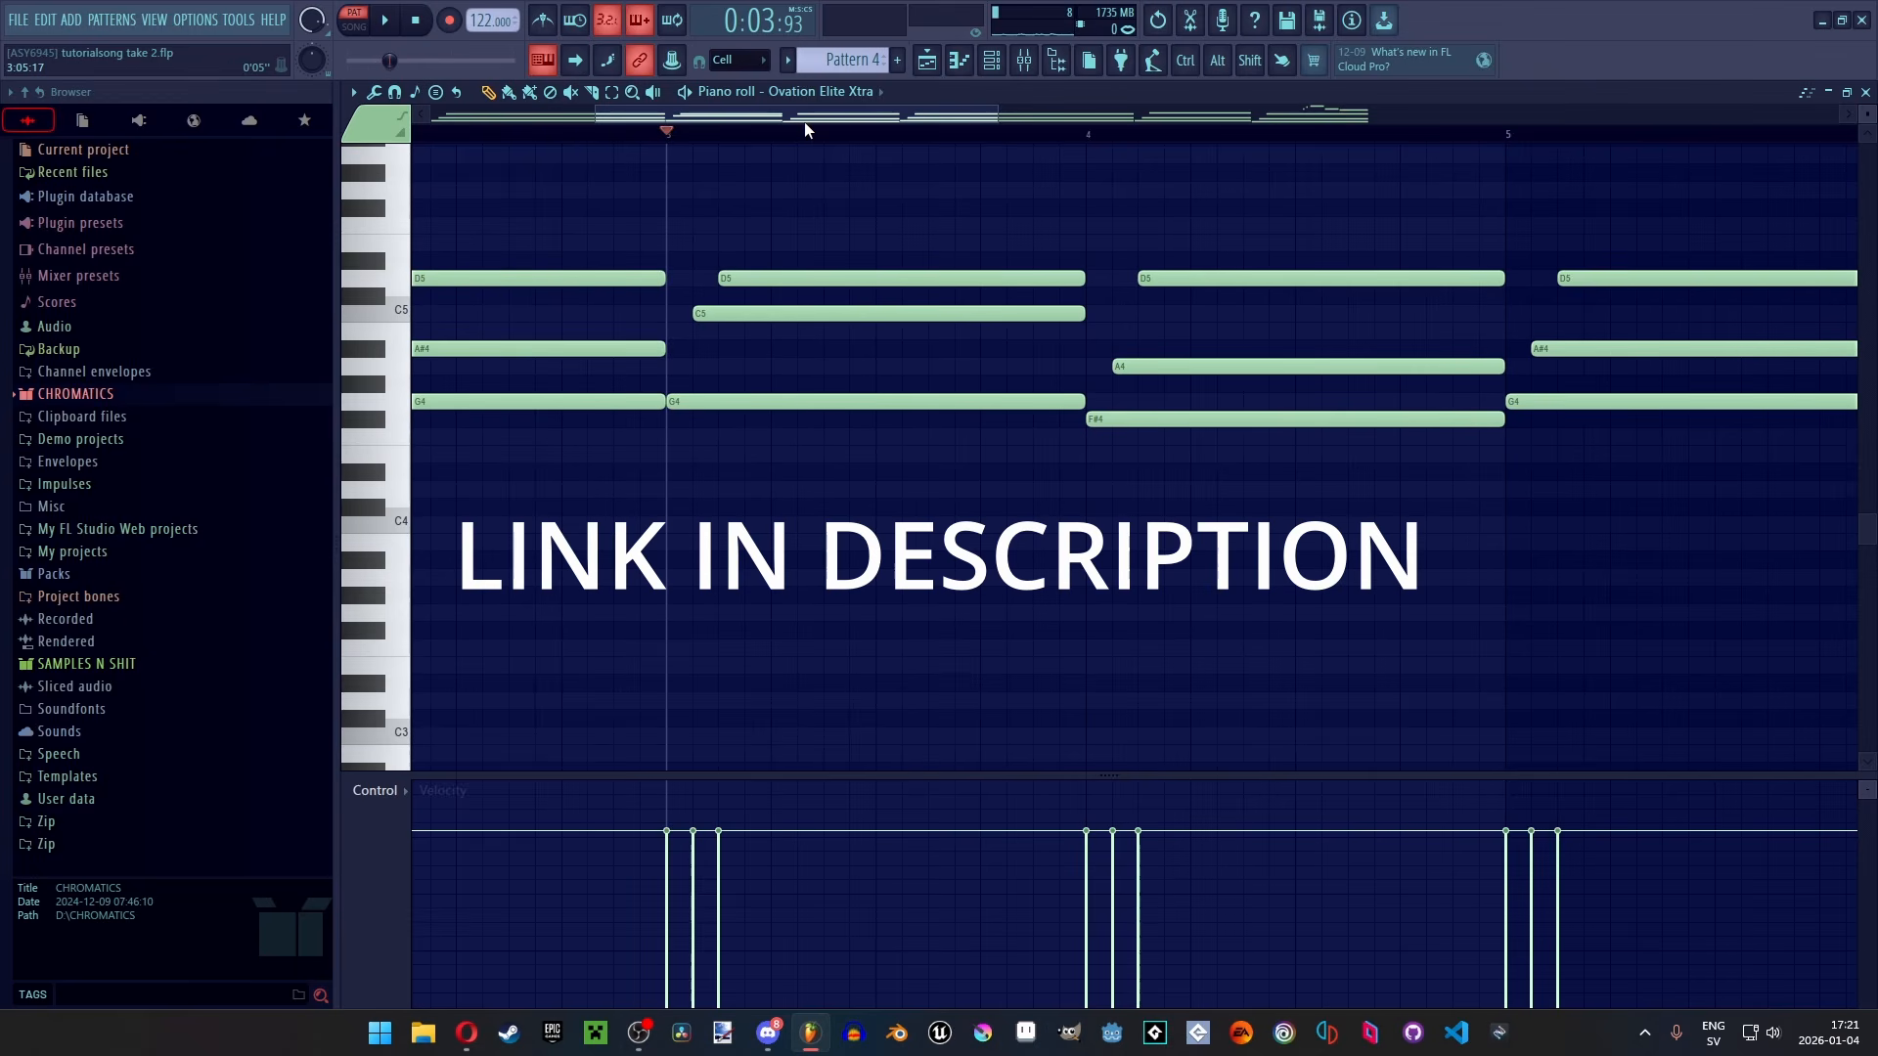
Play the first chord in bar 1 and the second chord in bar 3 to compare their sound
{"action": "scroll", "coordinate": [701, 247], "scroll_direction": "down", "scroll_amount": 5}
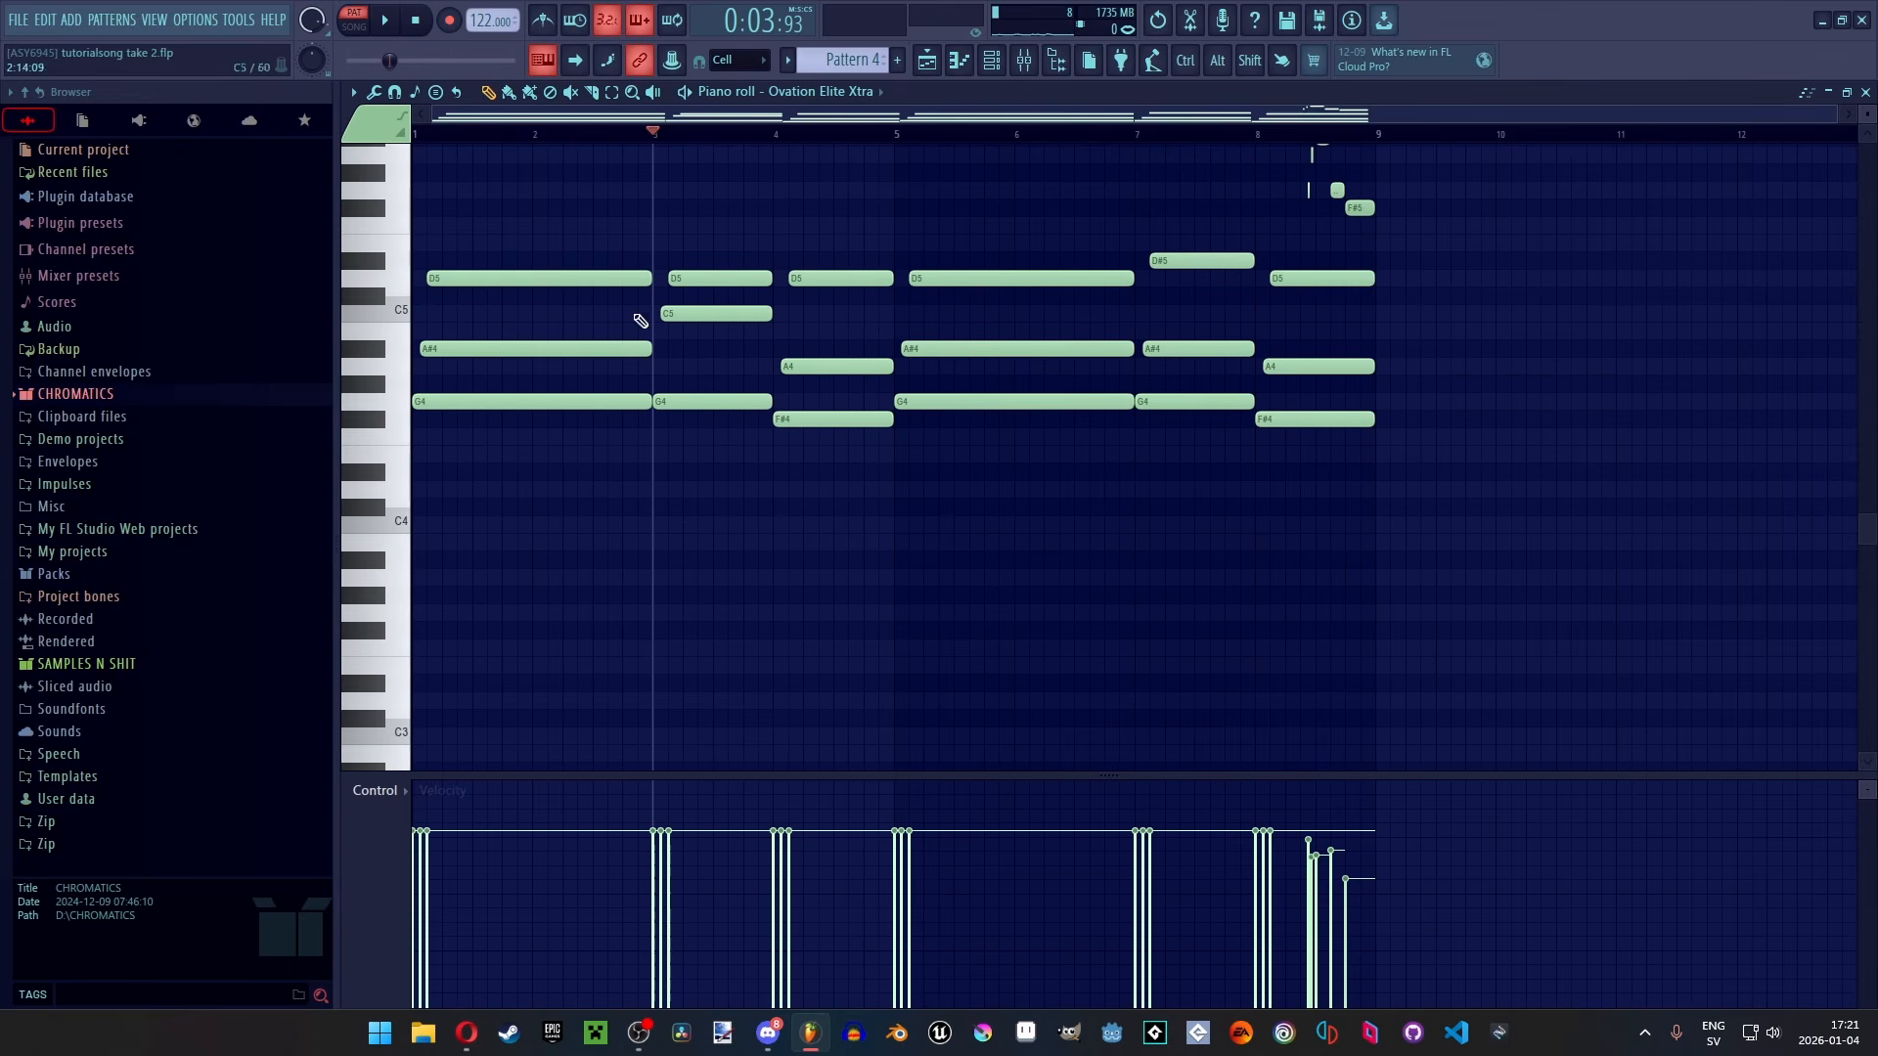
{"action": "left_click", "coordinate": [487, 136]}
{"action": "key", "text": "space"}
{"action": "left_click", "coordinate": [685, 137]}
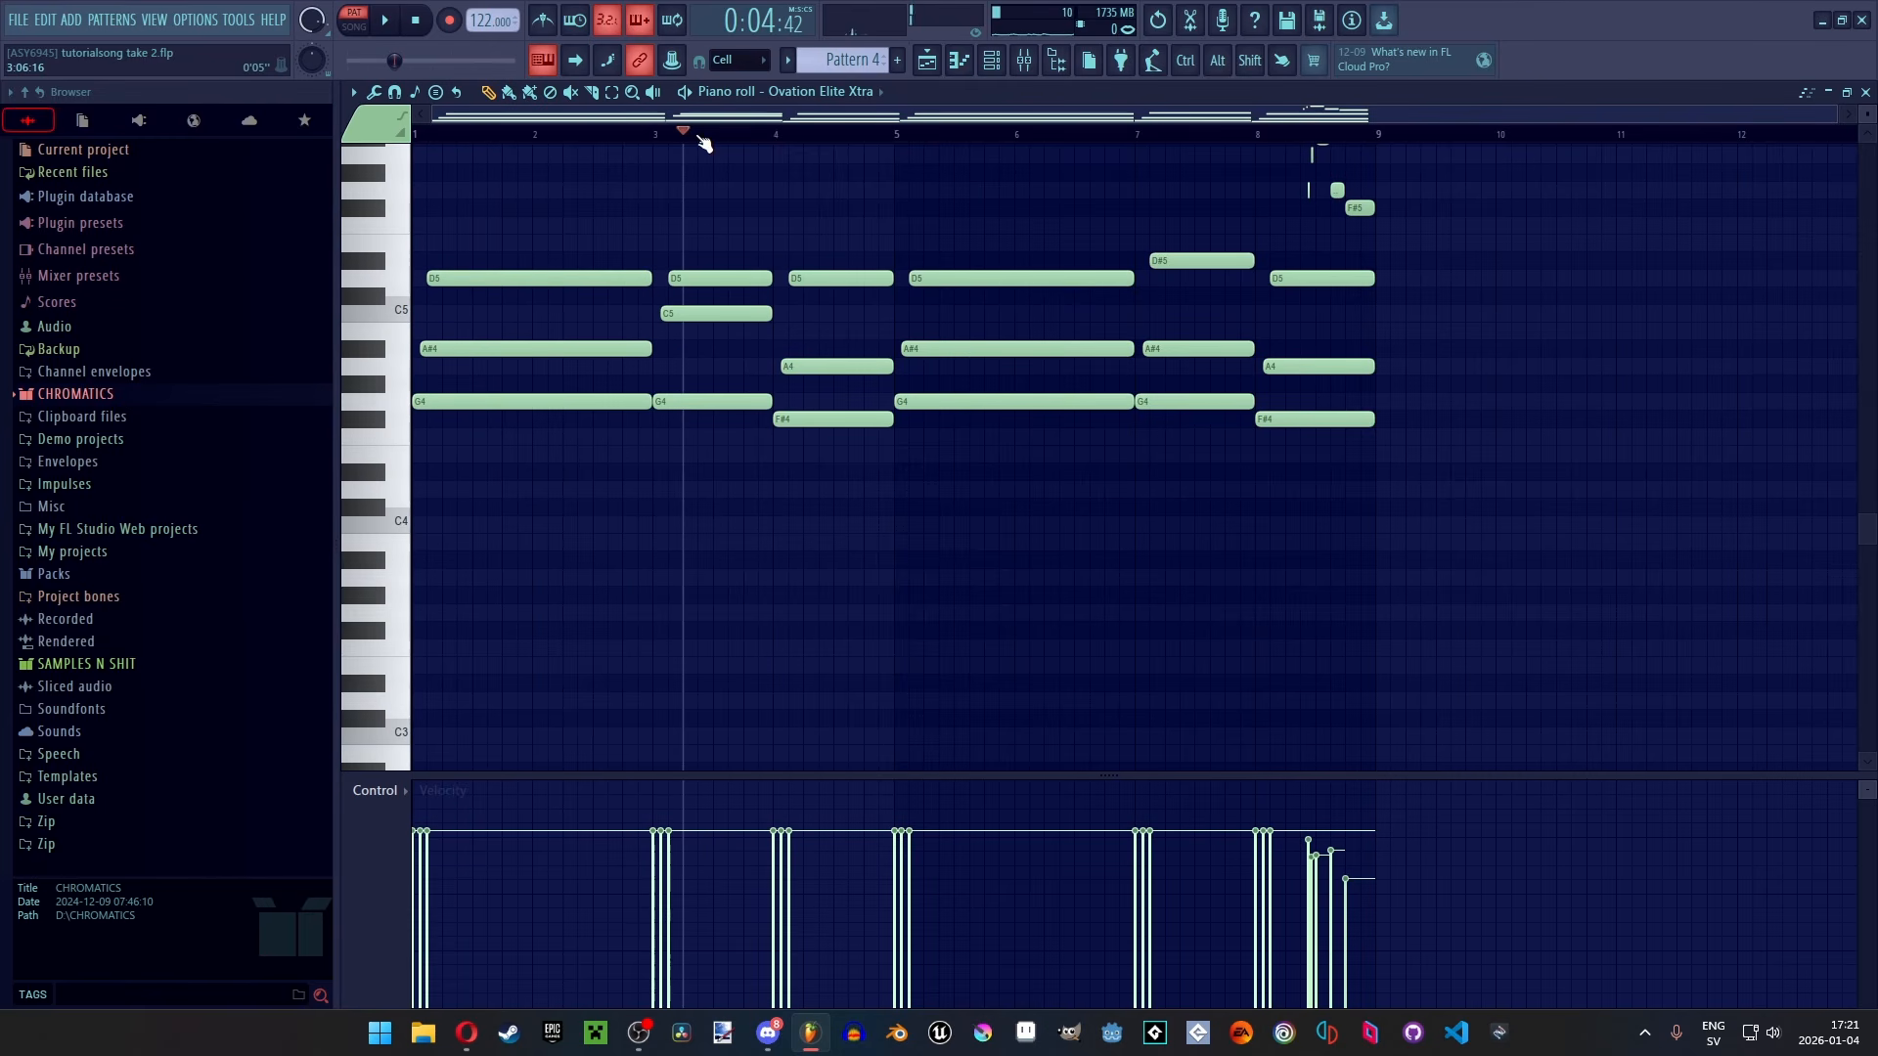
{"action": "left_click", "coordinate": [456, 137]}
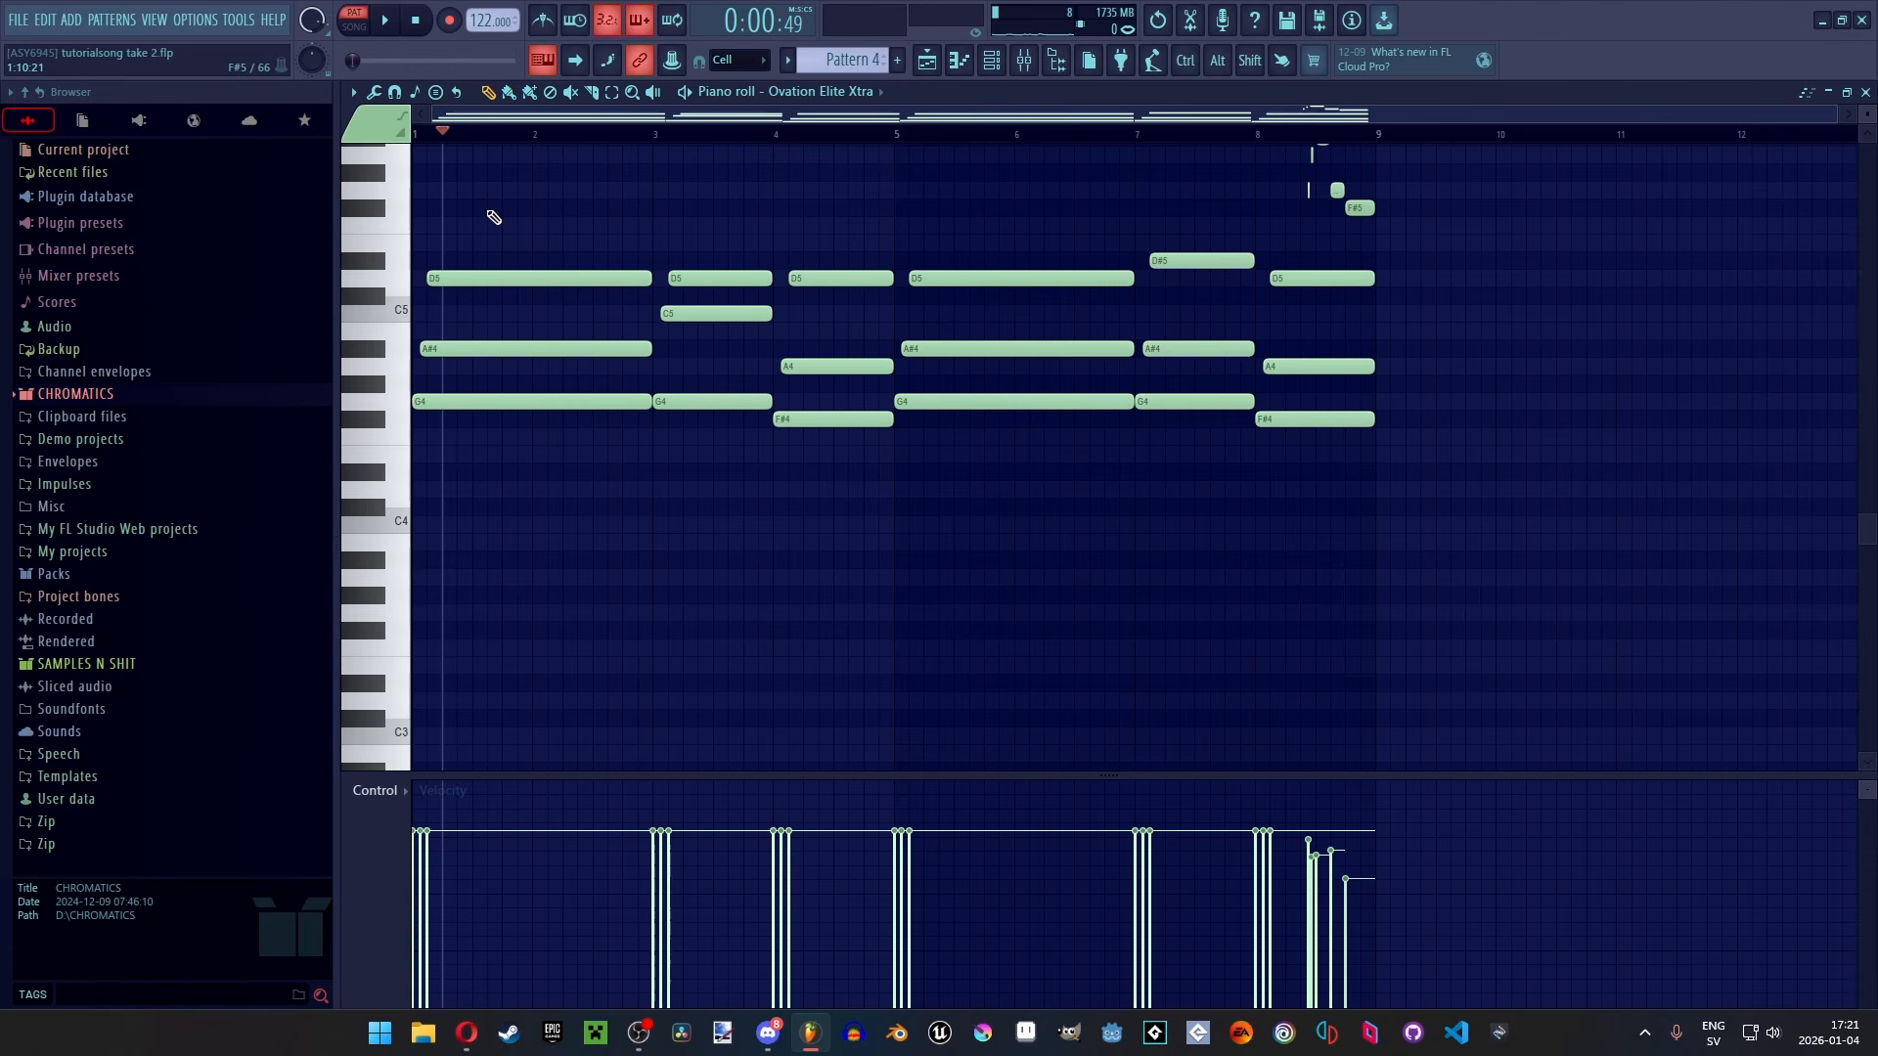
{"action": "key", "text": "space"}
{"action": "key", "text": "space"}
{"action": "left_click", "coordinate": [696, 137]}
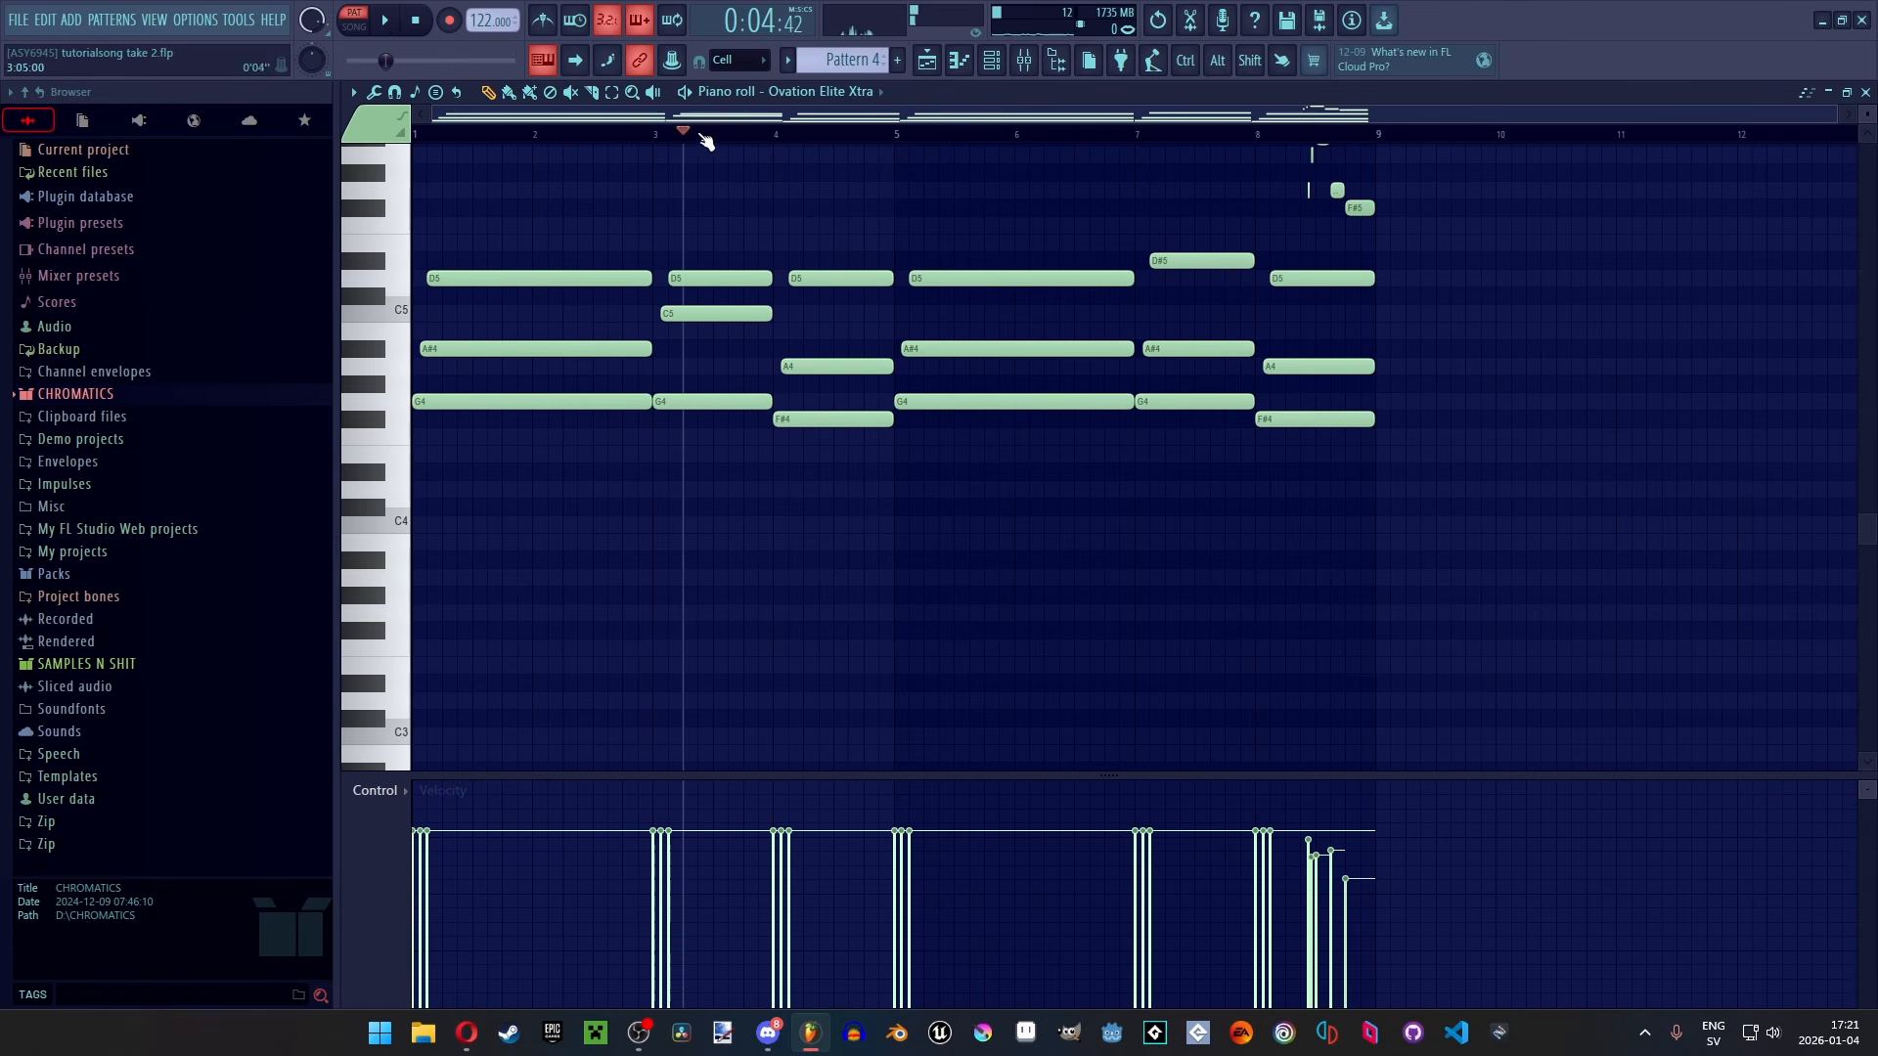
{"action": "key", "text": "space"}
{"action": "key", "text": "space"}
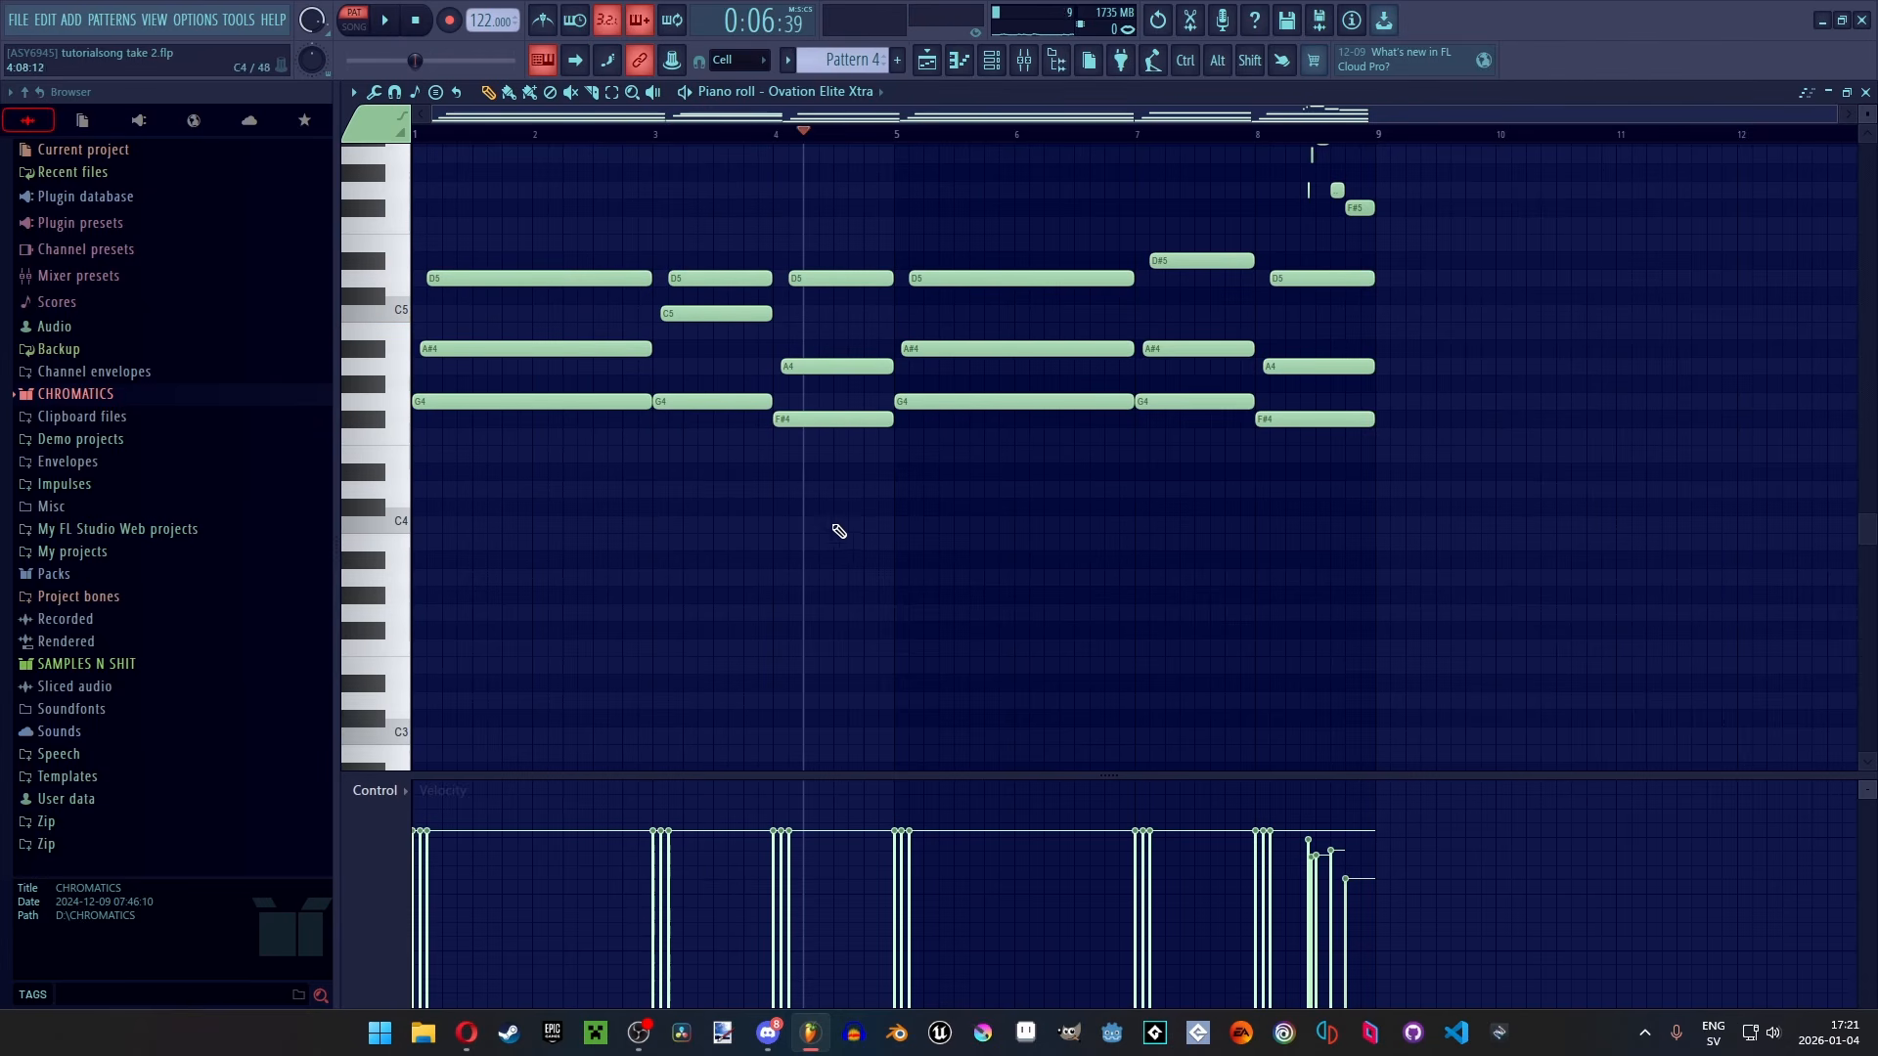
Play the F#4, A4 and D5 chord in bar 4 repeatedly
{"action": "key", "text": "space"}
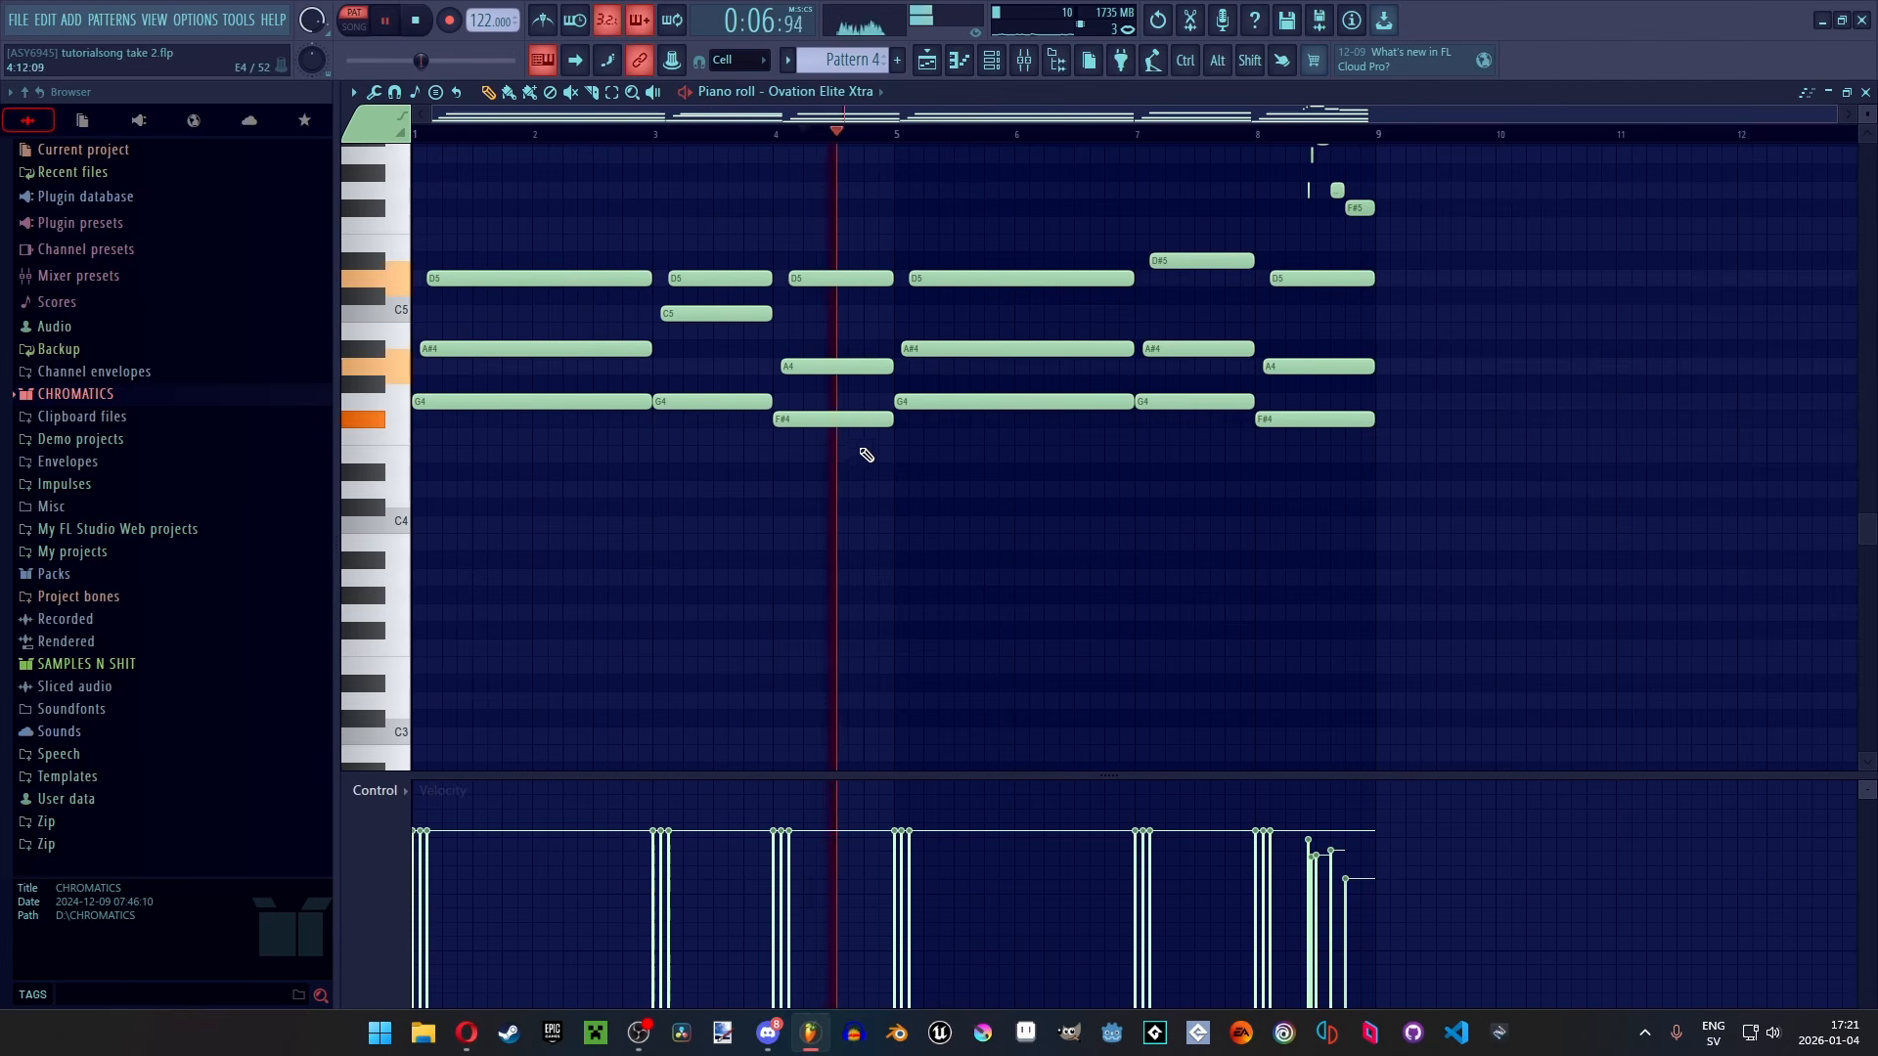
{"action": "key", "text": "space"}
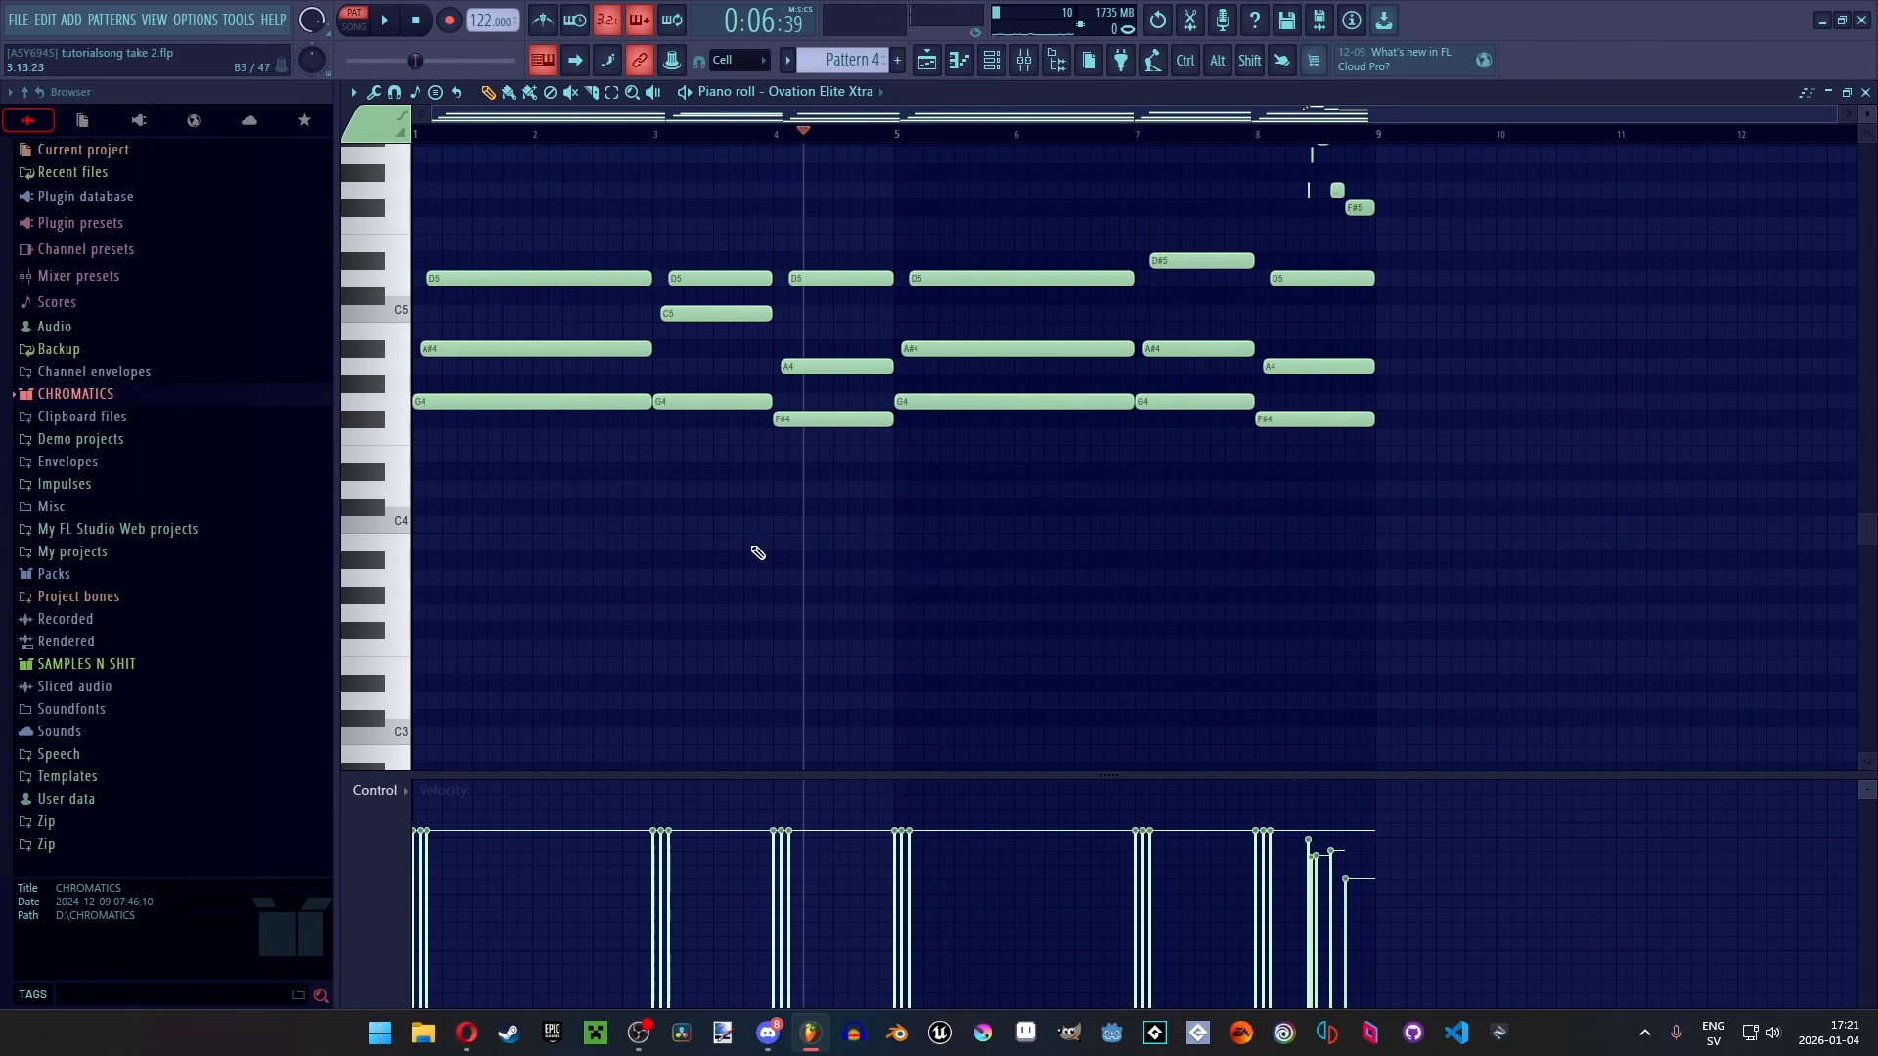
{"action": "key", "text": "space"}
{"action": "key", "text": "space"}
Play the G4, A#4 and D5 chord that starts in bar 5
{"action": "scroll", "coordinate": [979, 264], "scroll_direction": "up", "scroll_amount": 2}
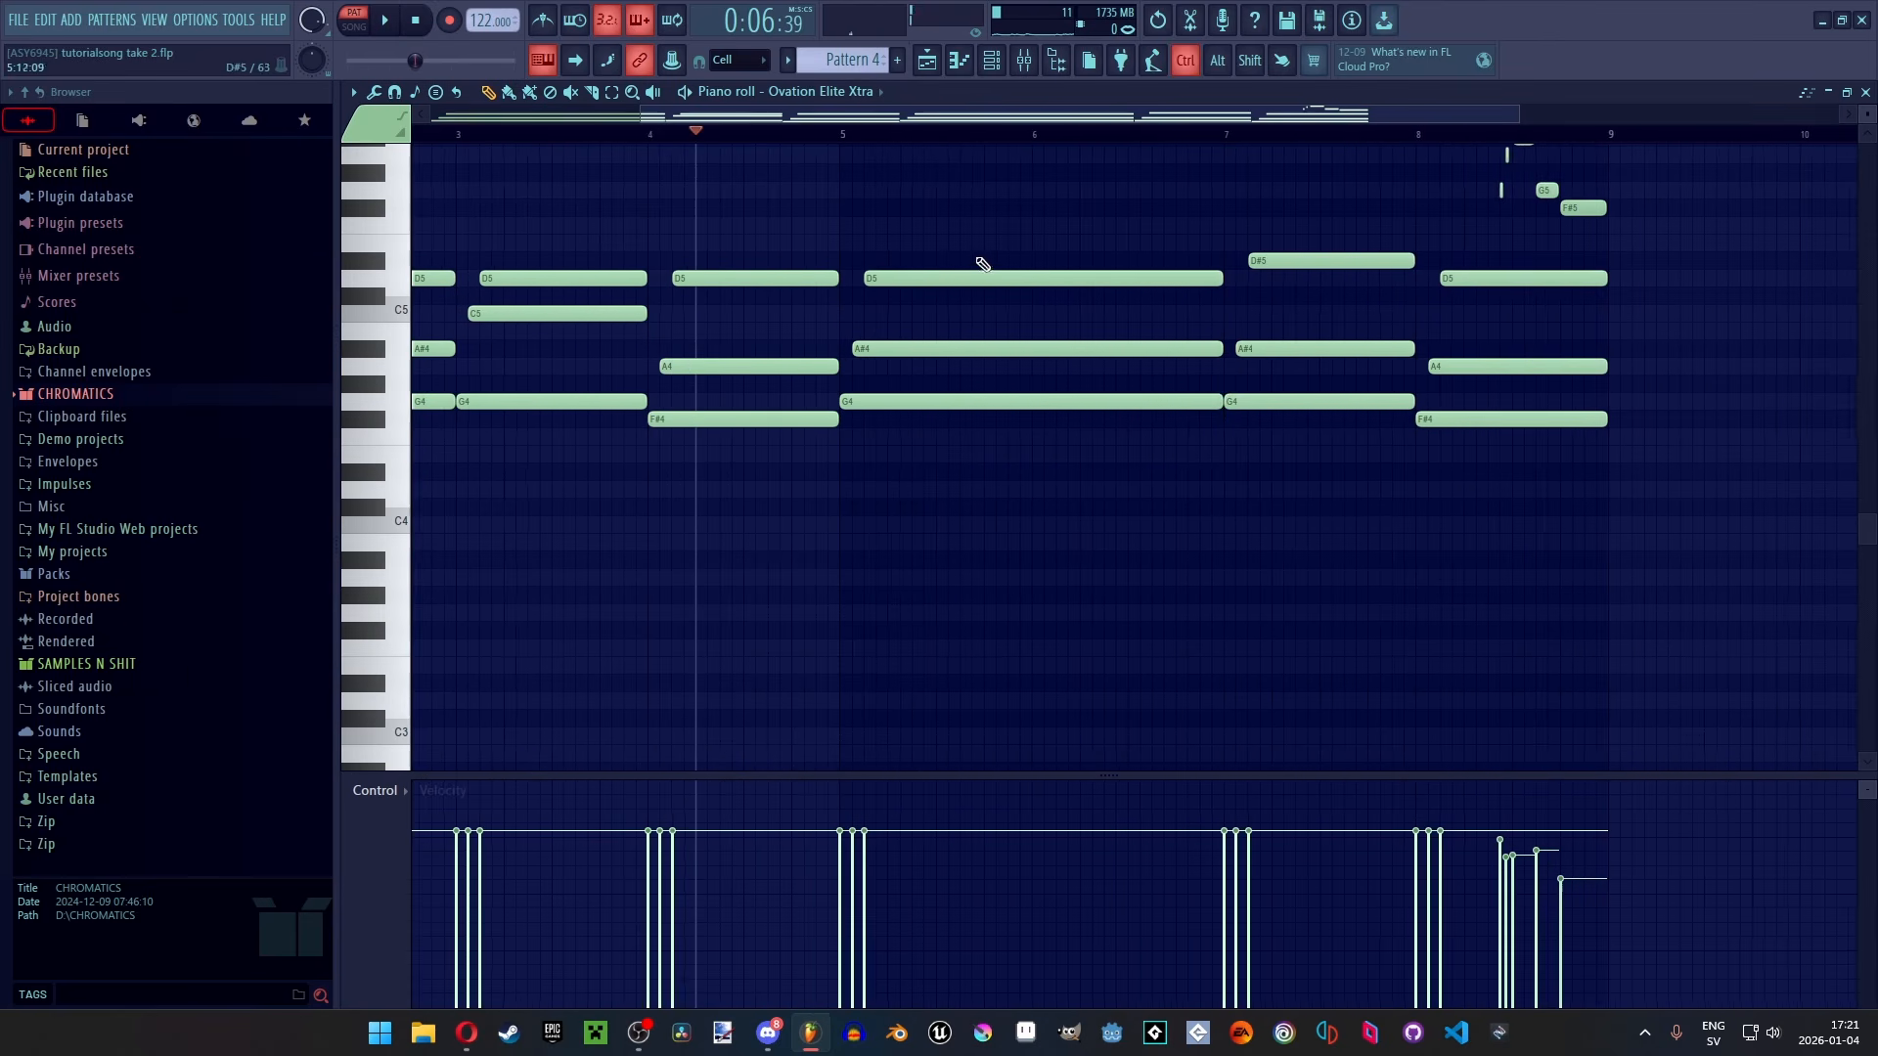
{"action": "left_click", "coordinate": [906, 137]}
{"action": "key", "text": "space"}
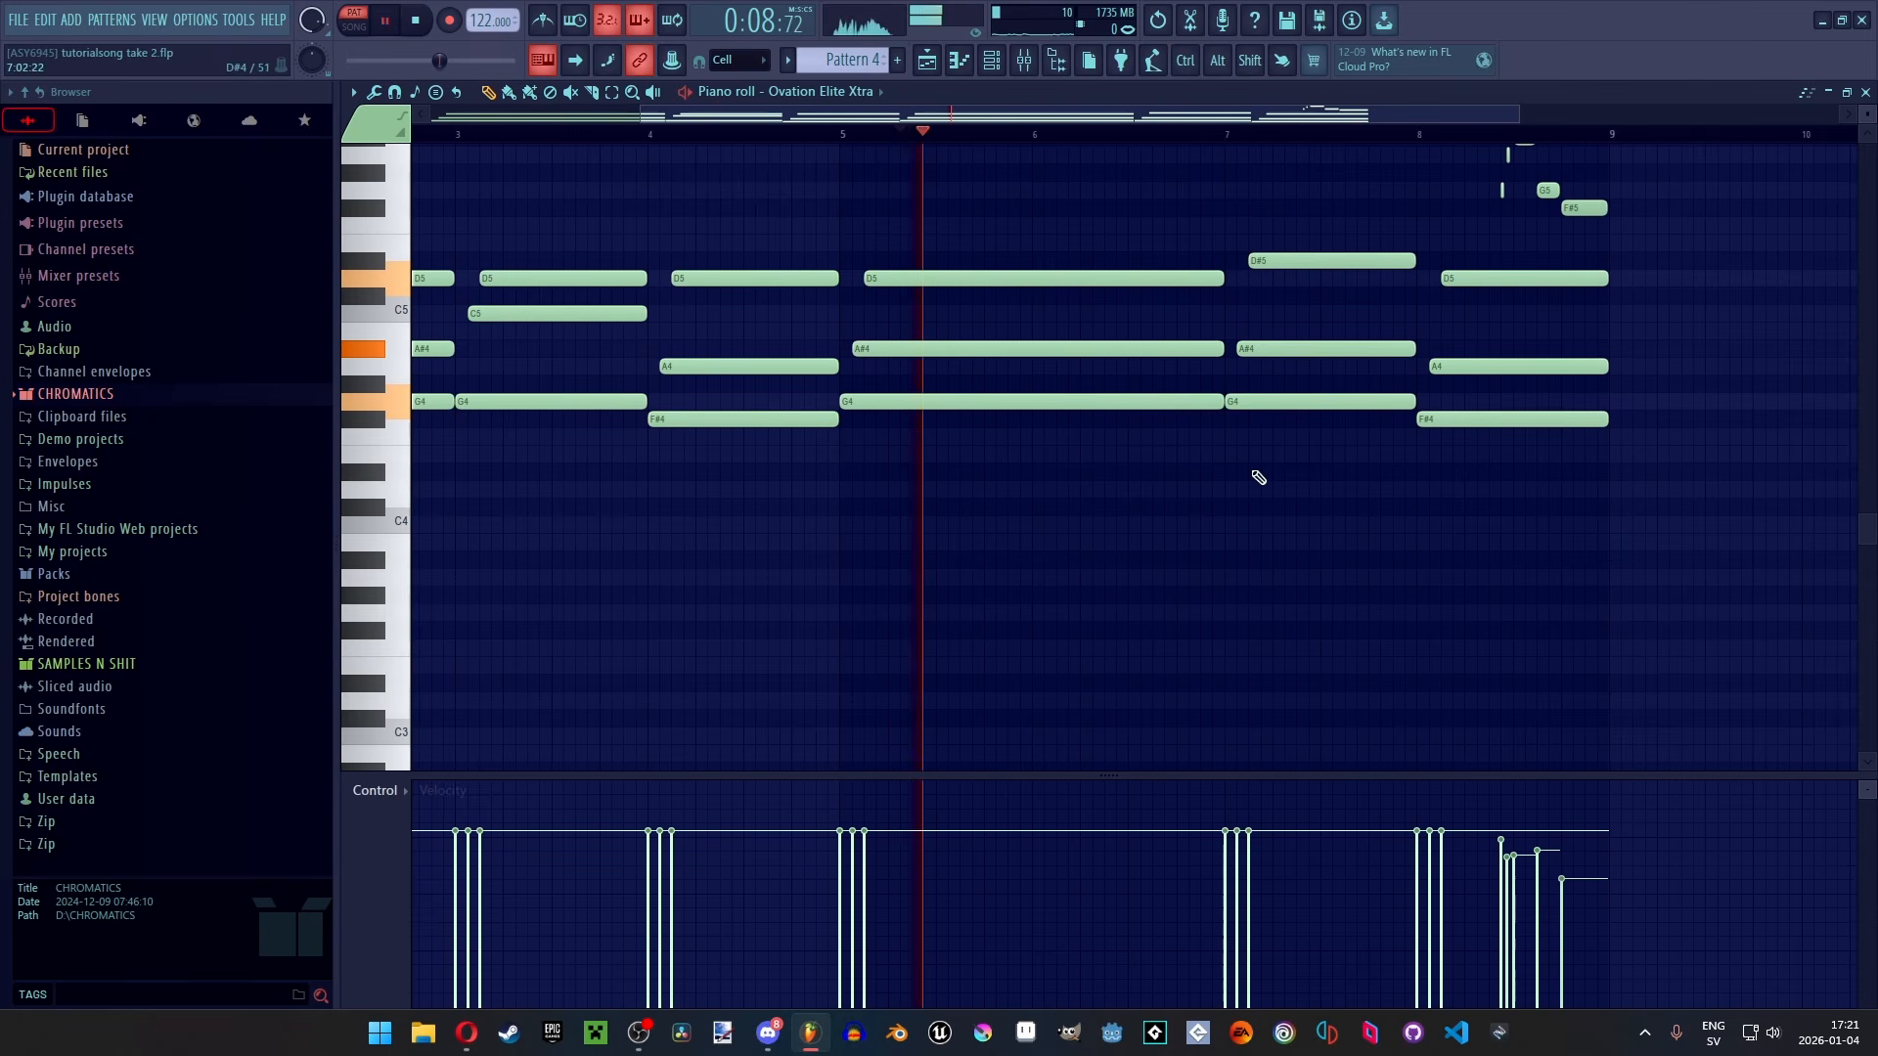
{"action": "key", "text": "space"}
Move the playback position to bar 7 and examine its G4, A#4 and D#5 chord alongside the neighbouring chords
{"action": "left_click", "coordinate": [1270, 138]}
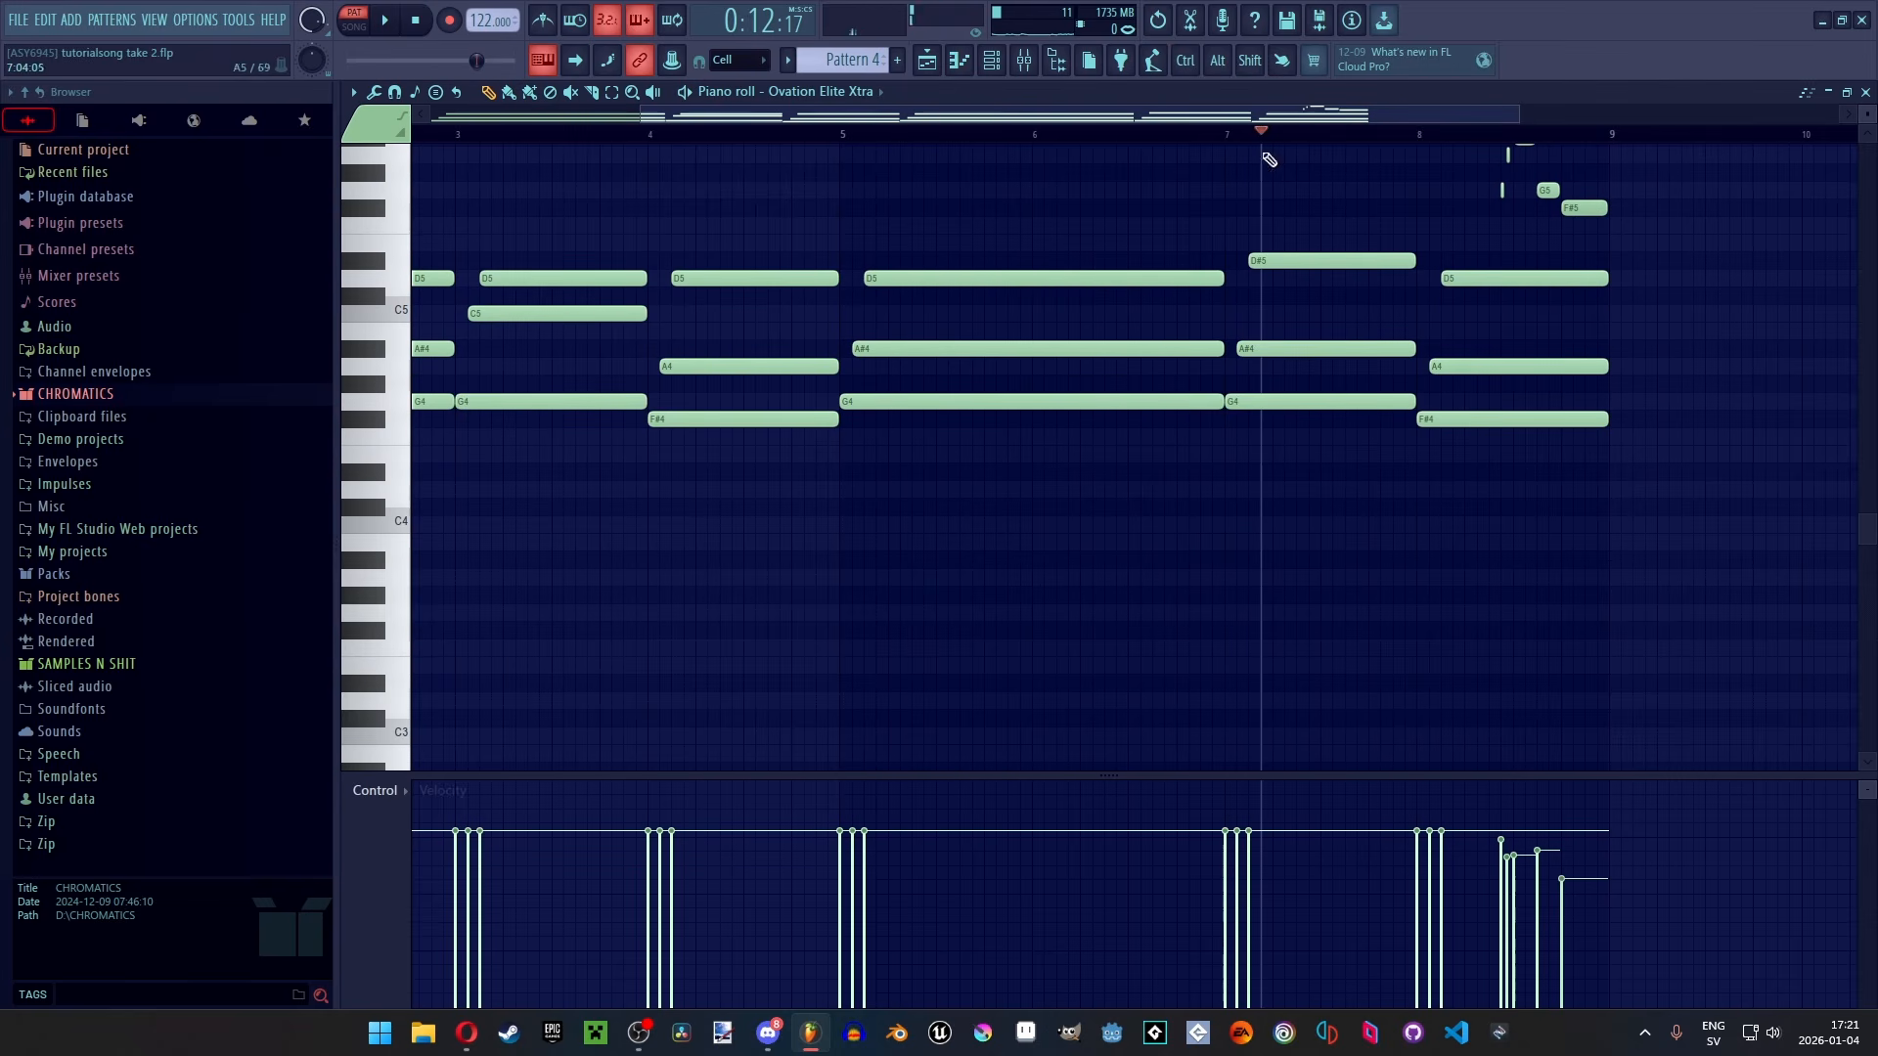
{"action": "scroll", "coordinate": [1301, 448], "scroll_direction": "up", "scroll_amount": 2}
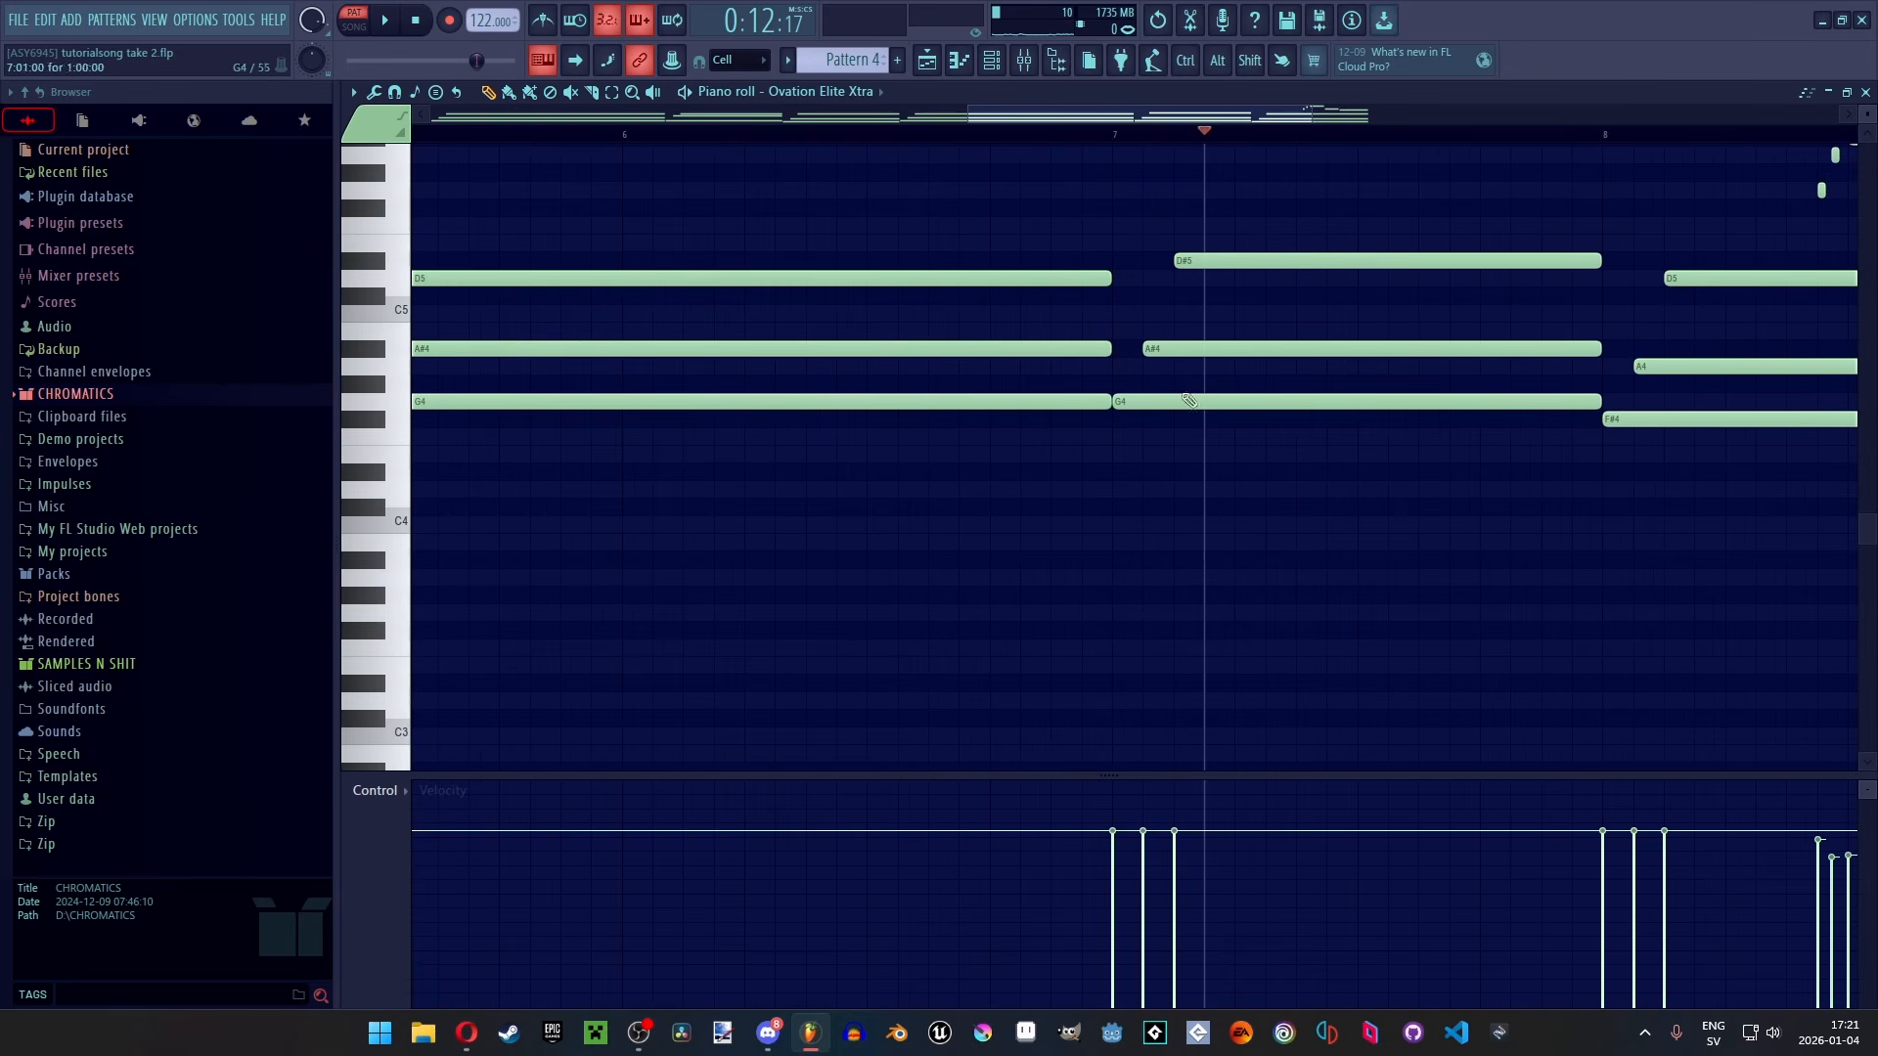
{"action": "scroll", "coordinate": [654, 370], "scroll_direction": "down", "scroll_amount": 3}
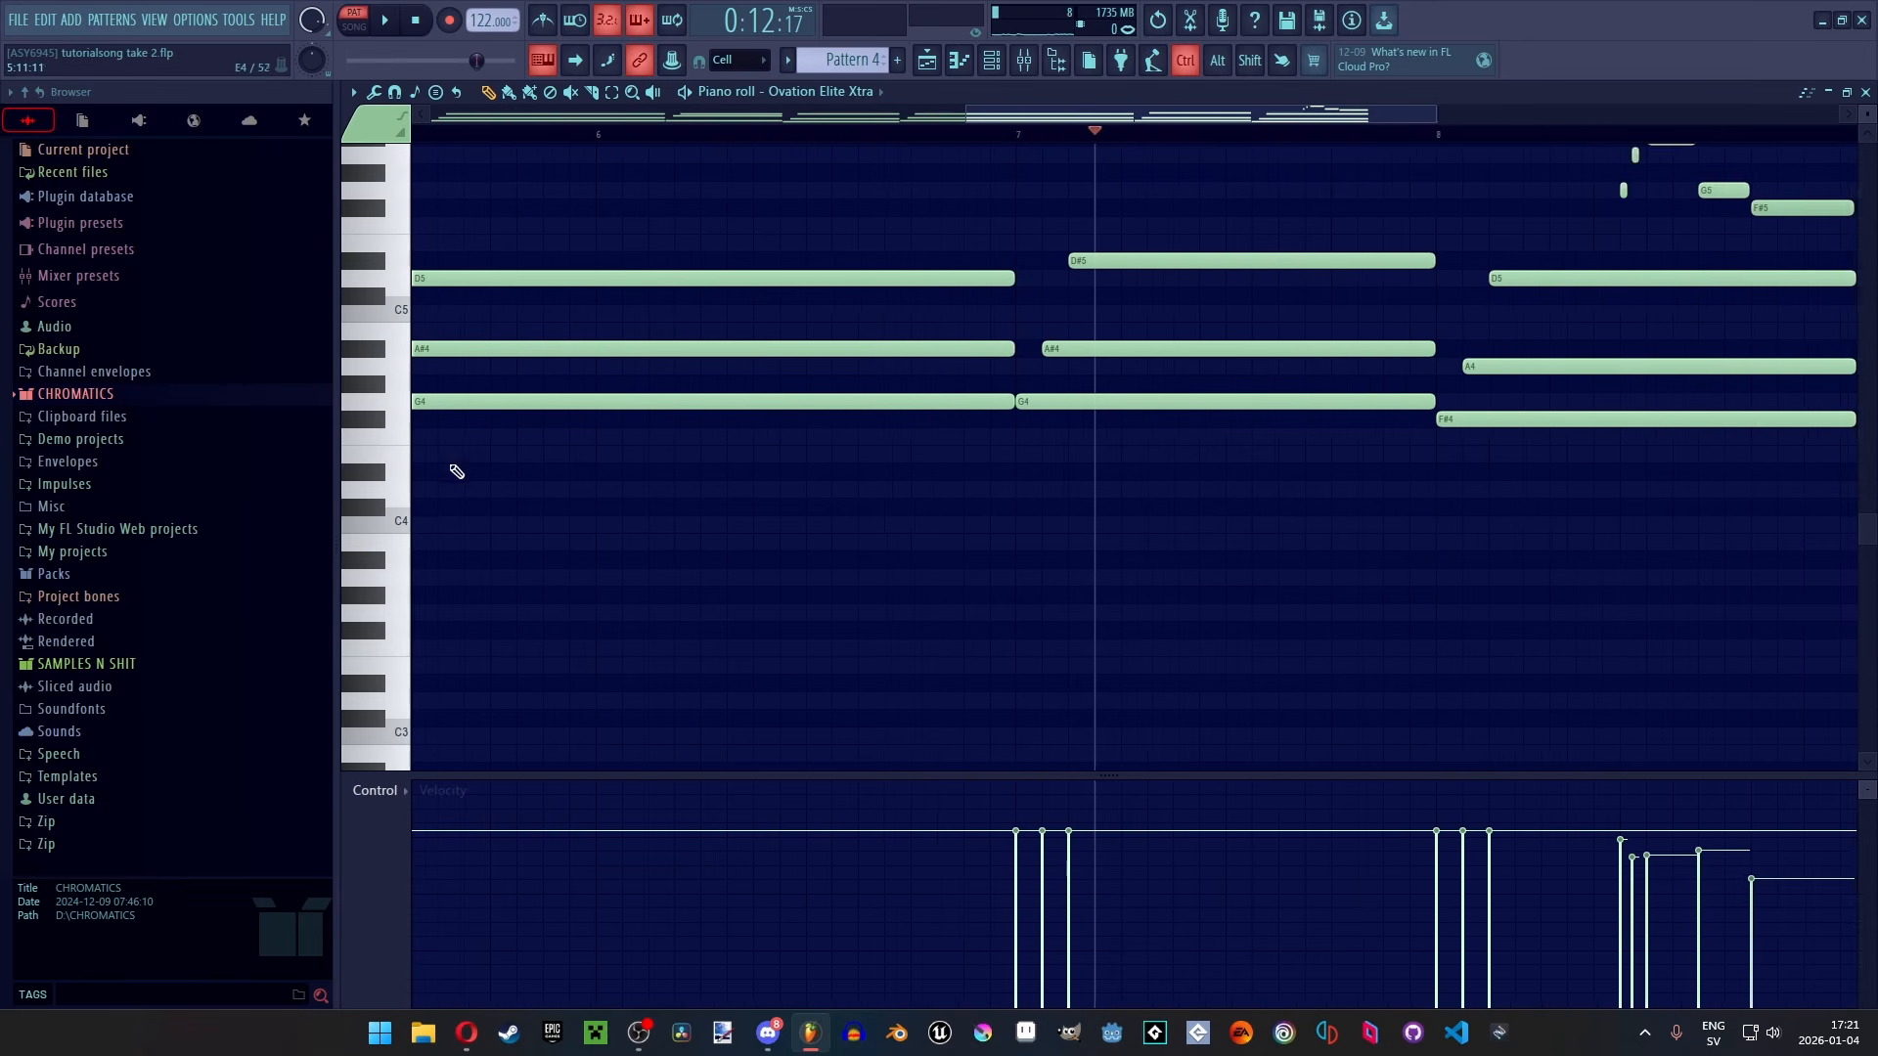
{"action": "scroll", "coordinate": [1213, 448], "scroll_direction": "up", "scroll_amount": 3}
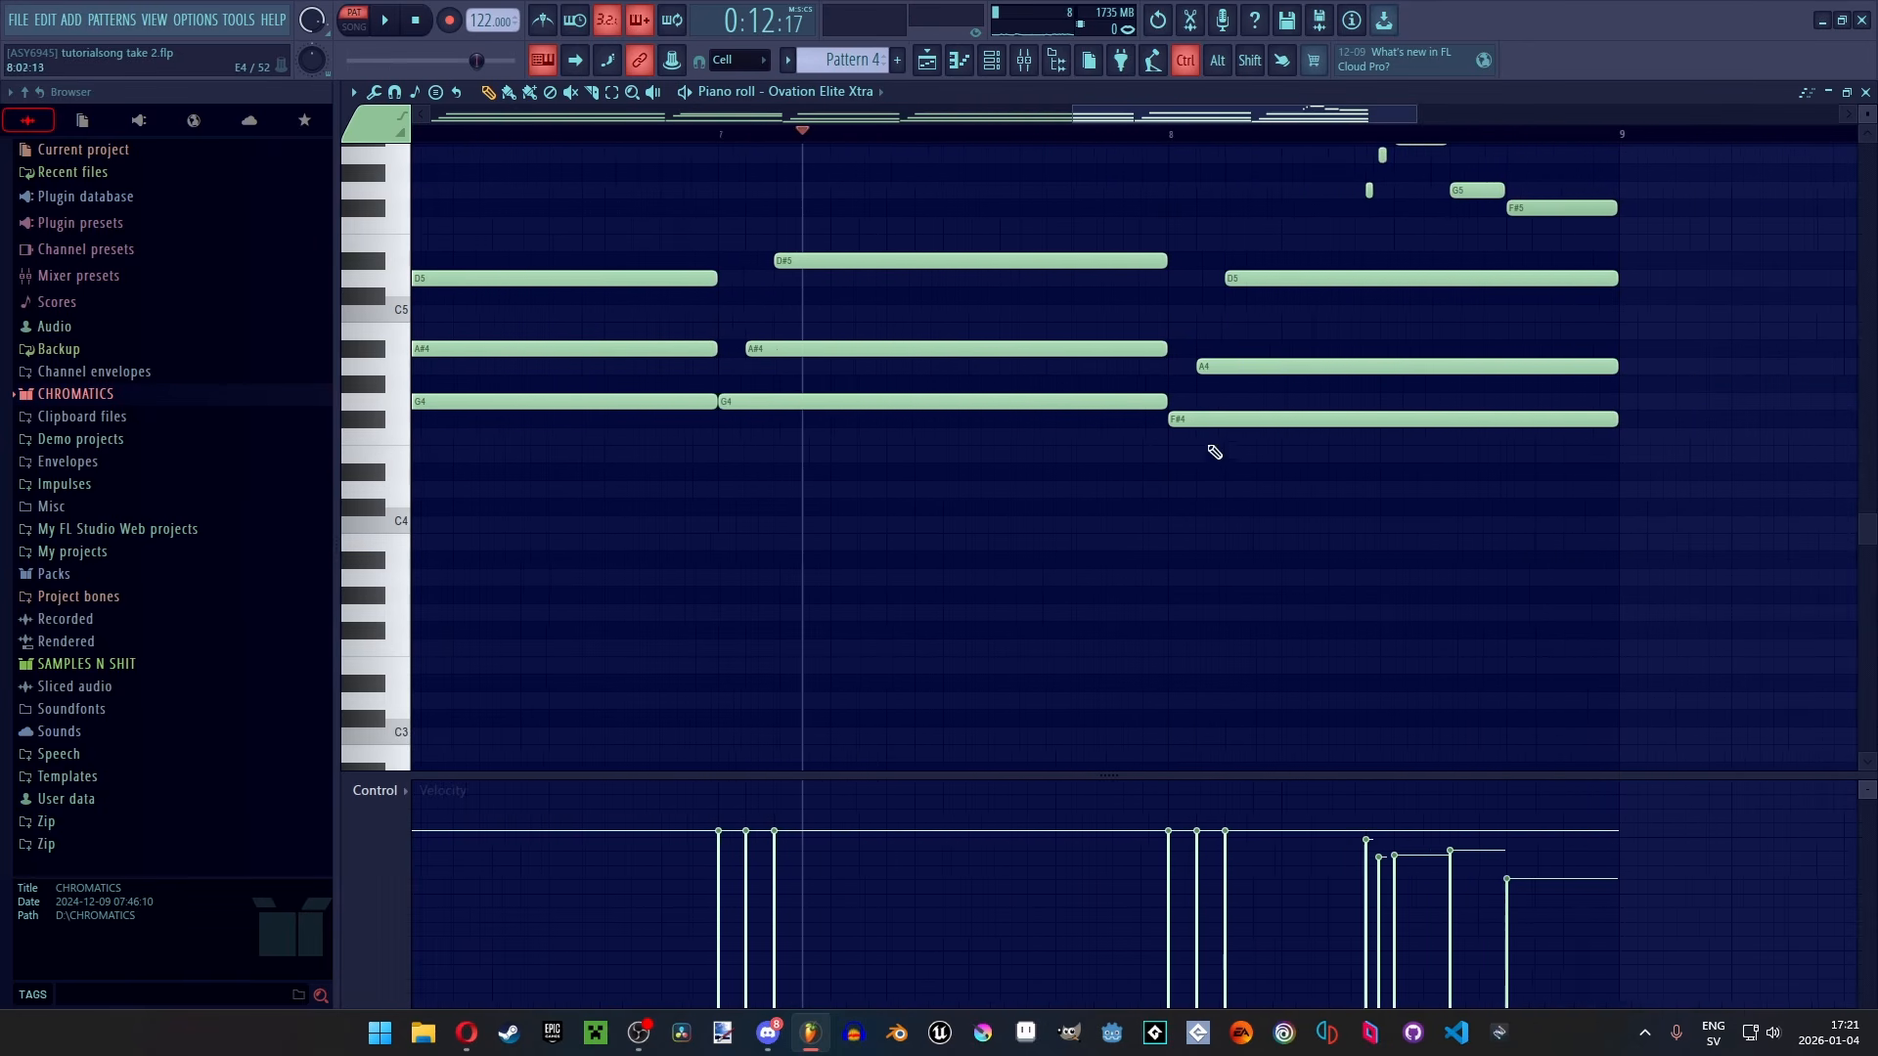
{"action": "scroll", "coordinate": [1103, 504], "scroll_direction": "down", "scroll_amount": 7}
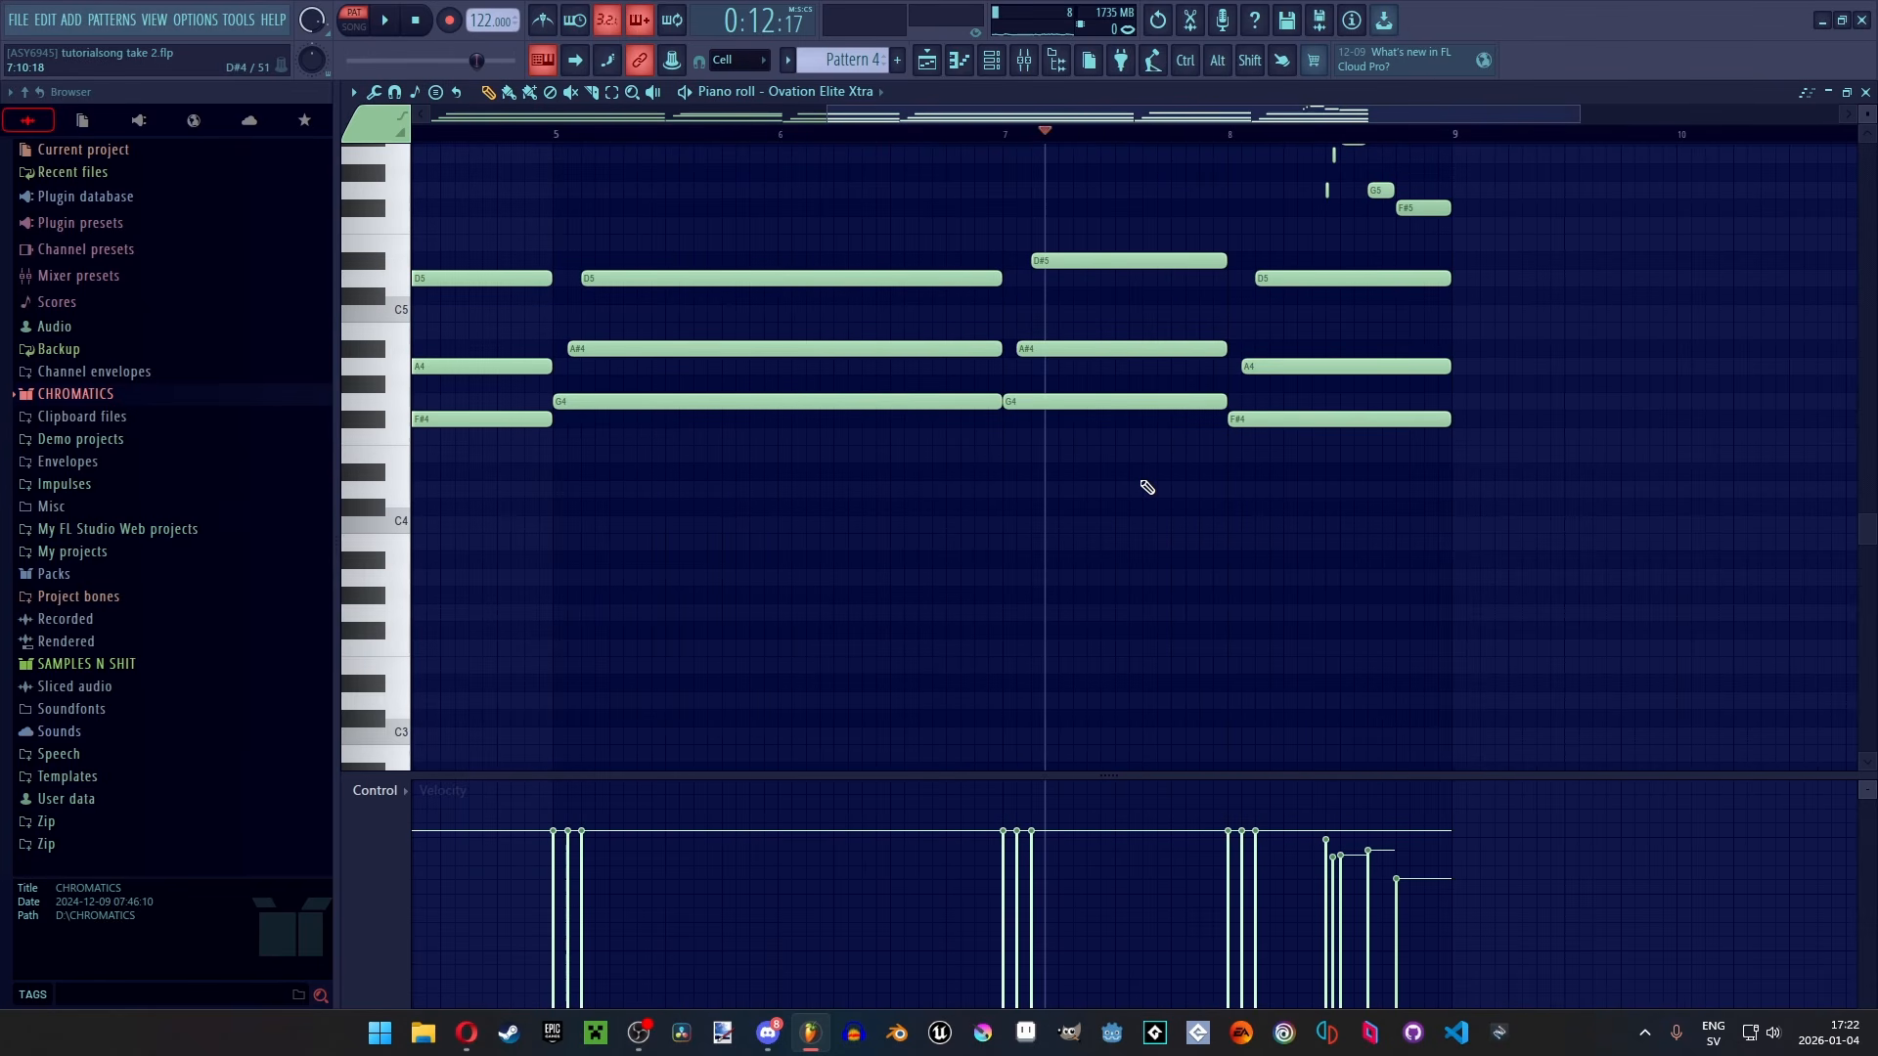
{"action": "scroll", "coordinate": [1227, 513], "scroll_direction": "up", "scroll_amount": 4}
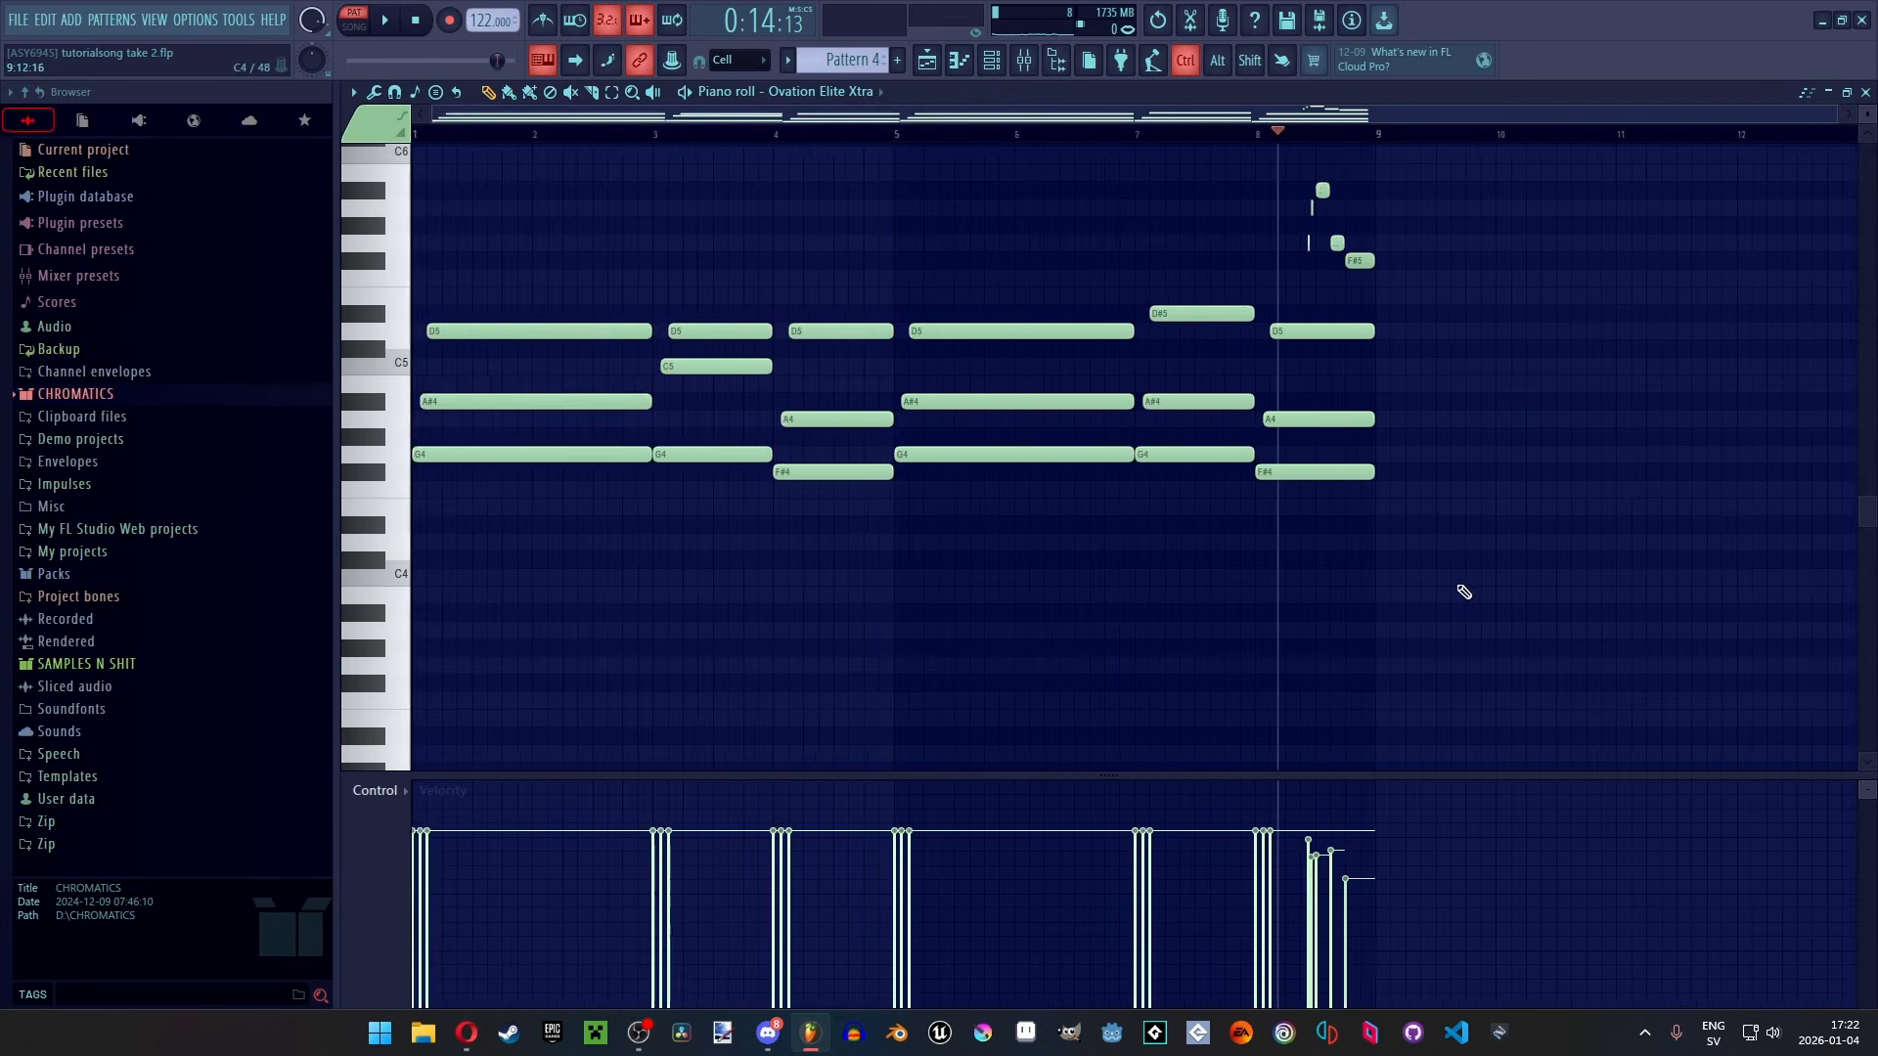
Play the F#4, A4 and D5 chord in bar 8 together with the closing melody above it
{"action": "scroll", "coordinate": [1463, 591], "scroll_direction": "up", "scroll_amount": 4}
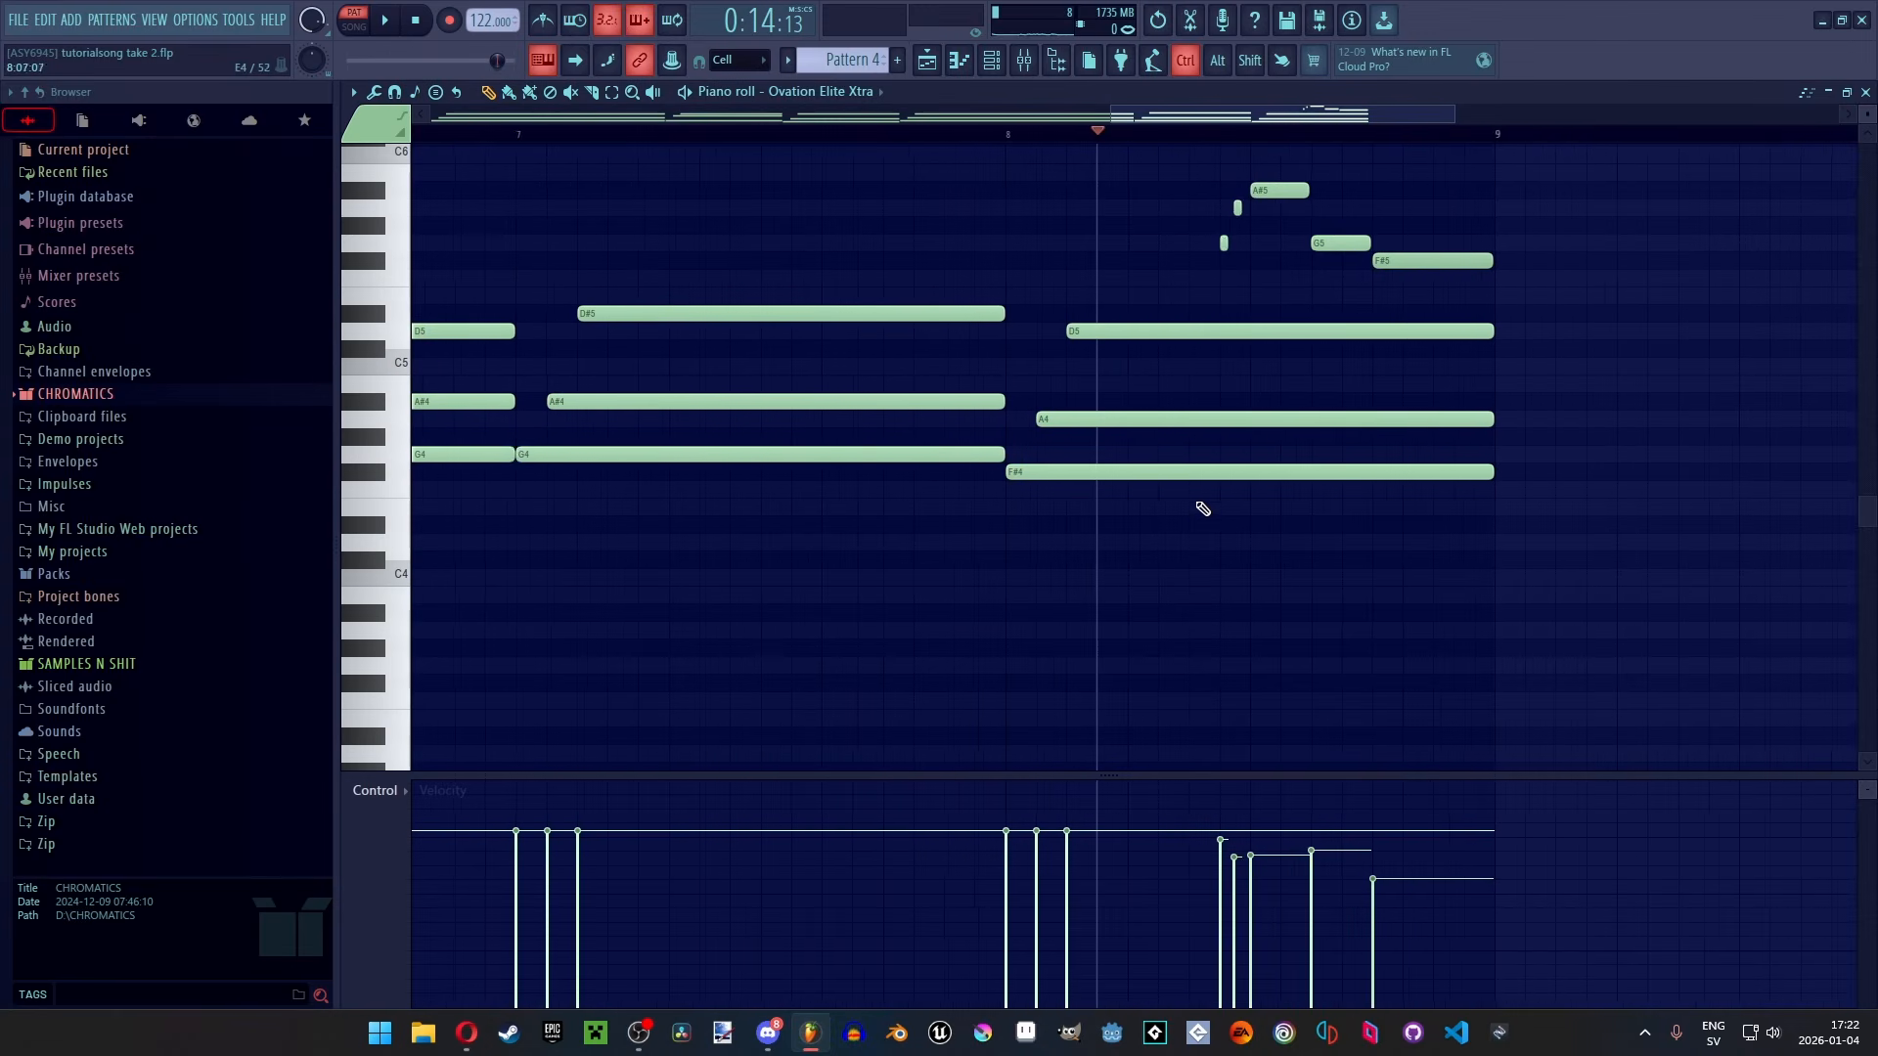
{"action": "scroll", "coordinate": [1189, 507], "scroll_direction": "up", "scroll_amount": 1}
{"action": "key", "text": "space"}
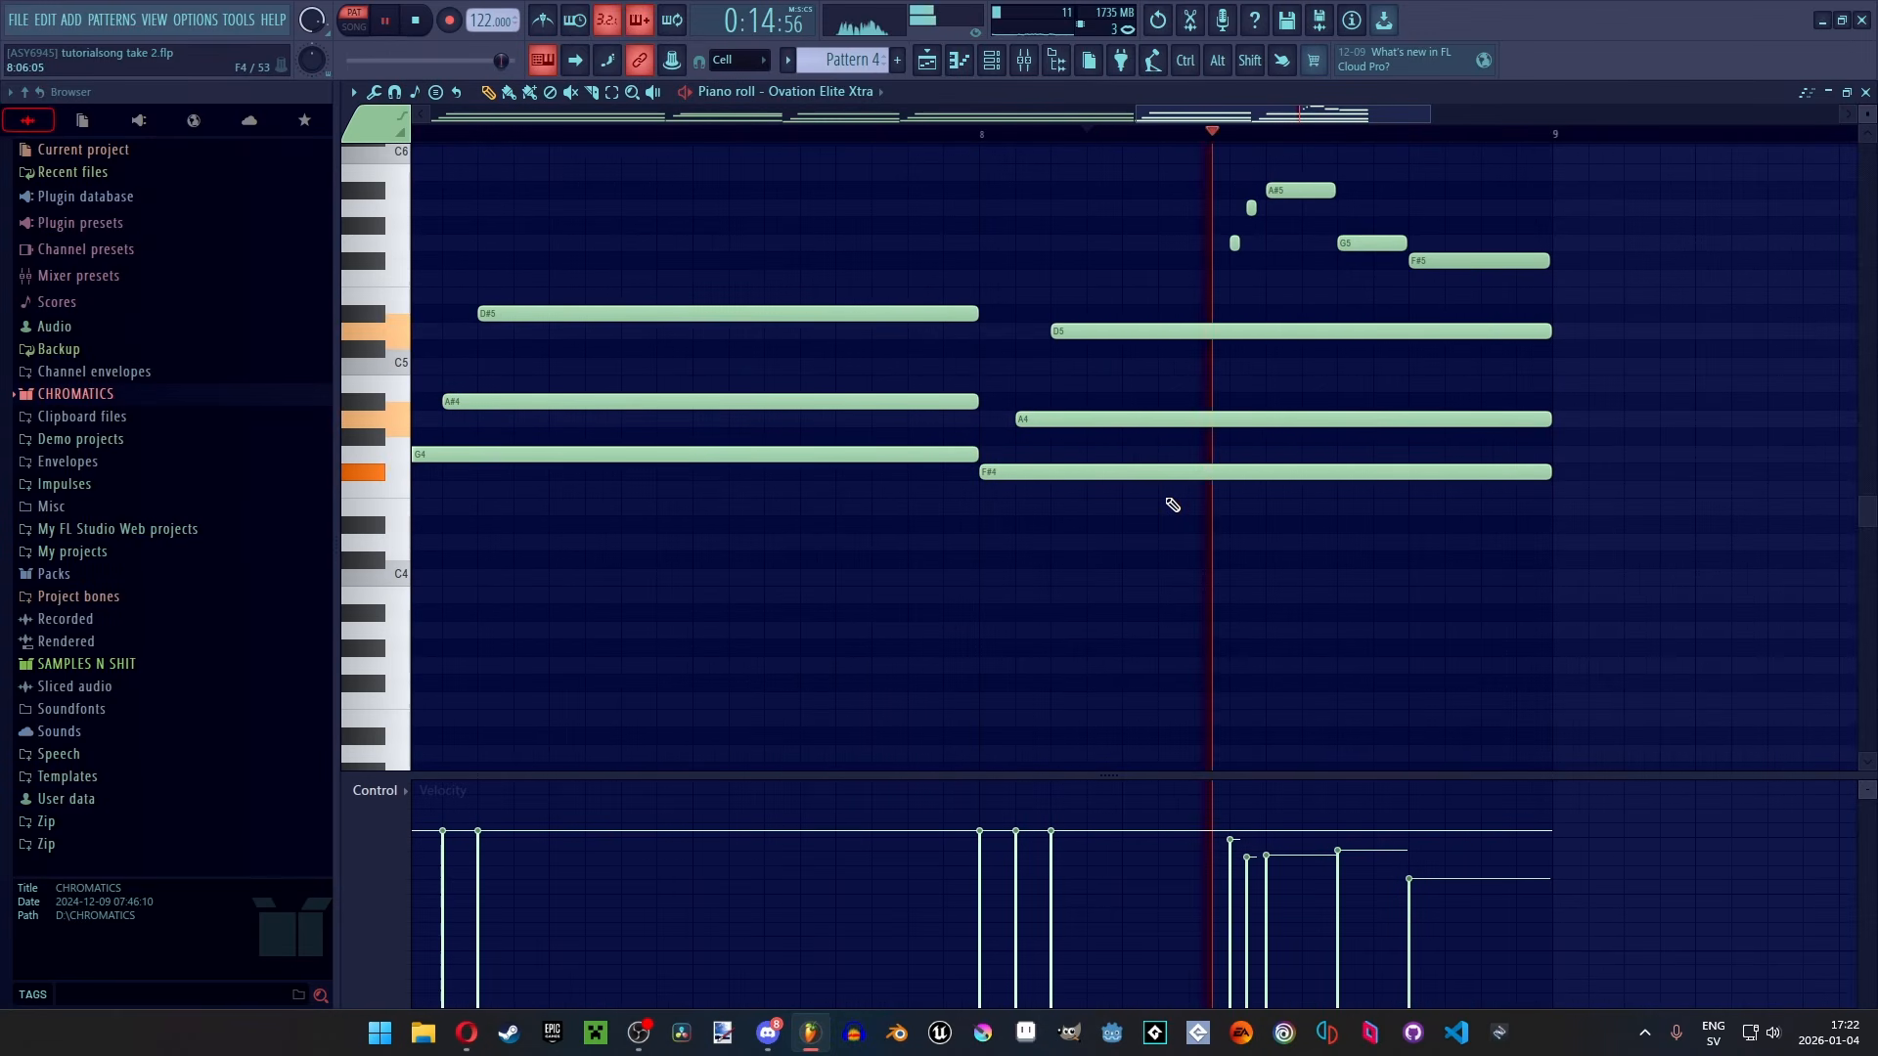
{"action": "key", "text": "space"}
{"action": "key", "text": "space"}
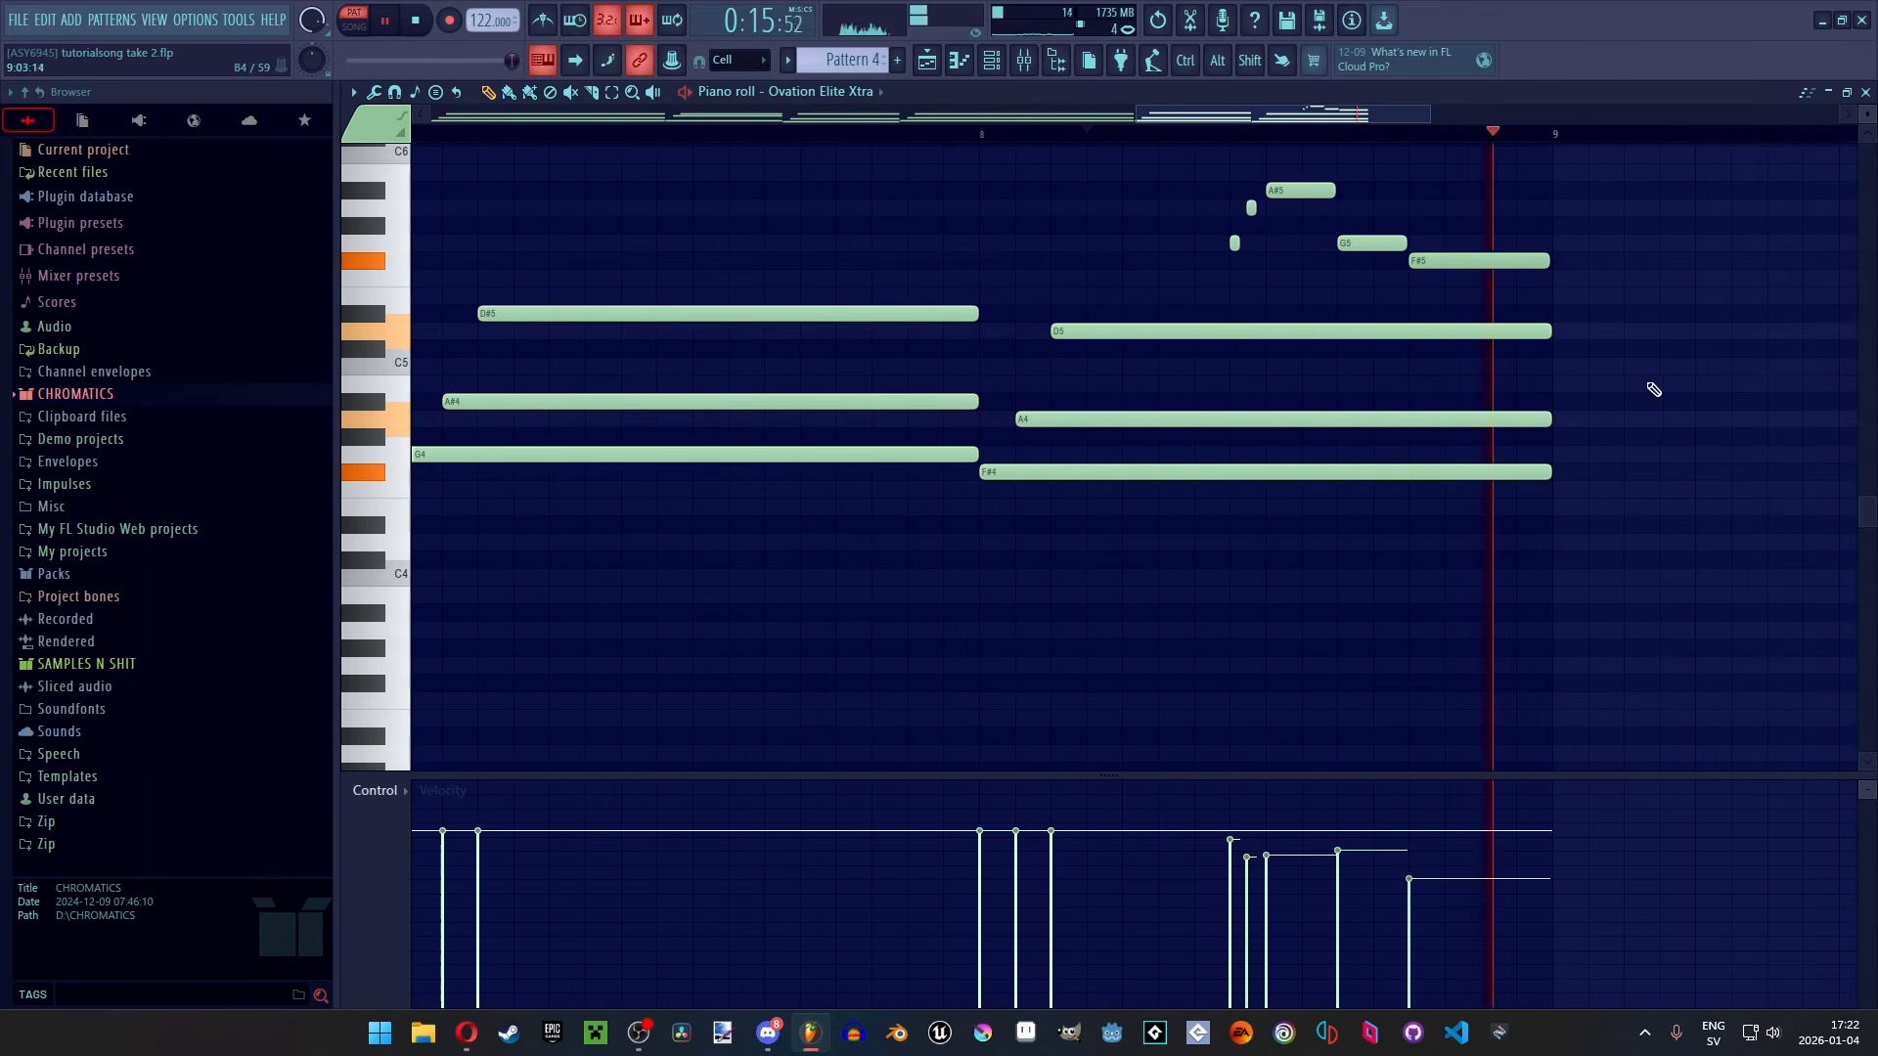
{"action": "key", "text": "space"}
Delete the three chord notes in bar 8, play the closing melody on its own from its first note, and undo the deletion
{"action": "scroll", "coordinate": [1467, 303], "scroll_direction": "up", "scroll_amount": 3}
{"action": "scroll", "coordinate": [1408, 357], "scroll_direction": "up", "scroll_amount": 3, "text": "ctrl"}
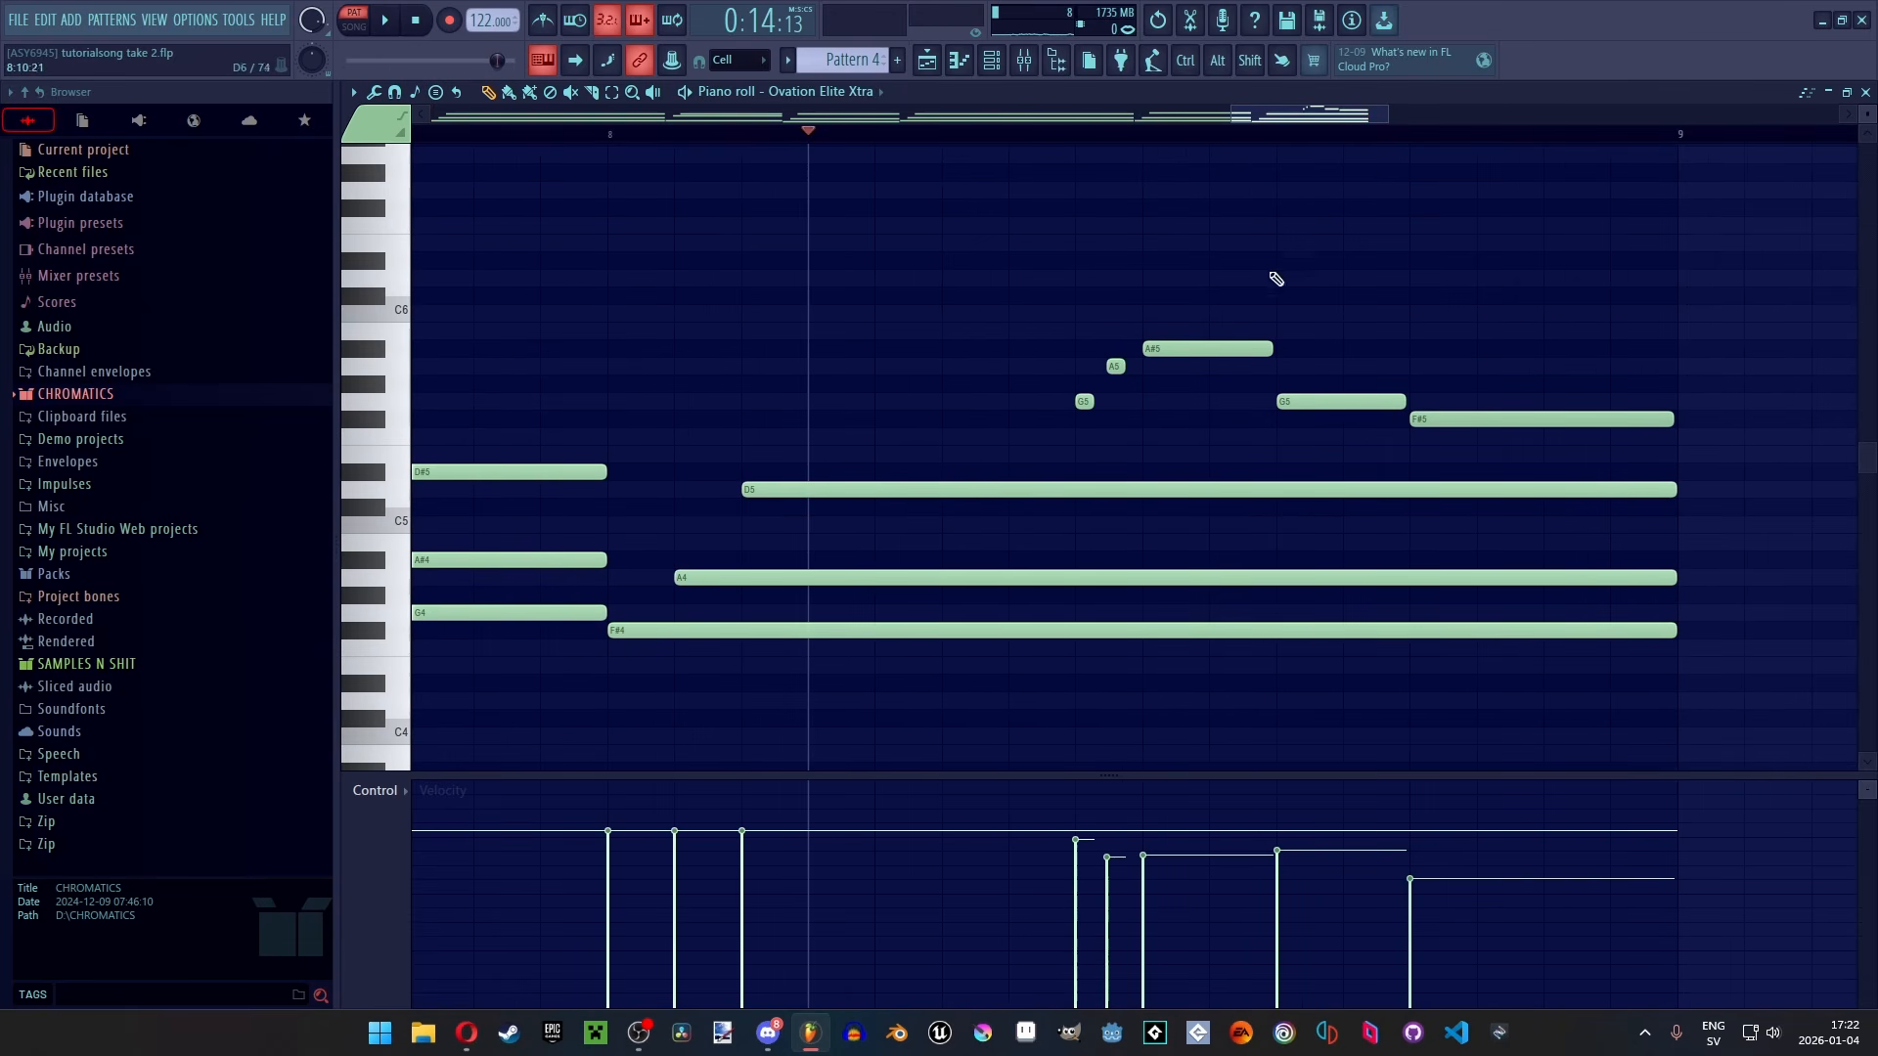
{"action": "left_click", "coordinate": [1075, 139]}
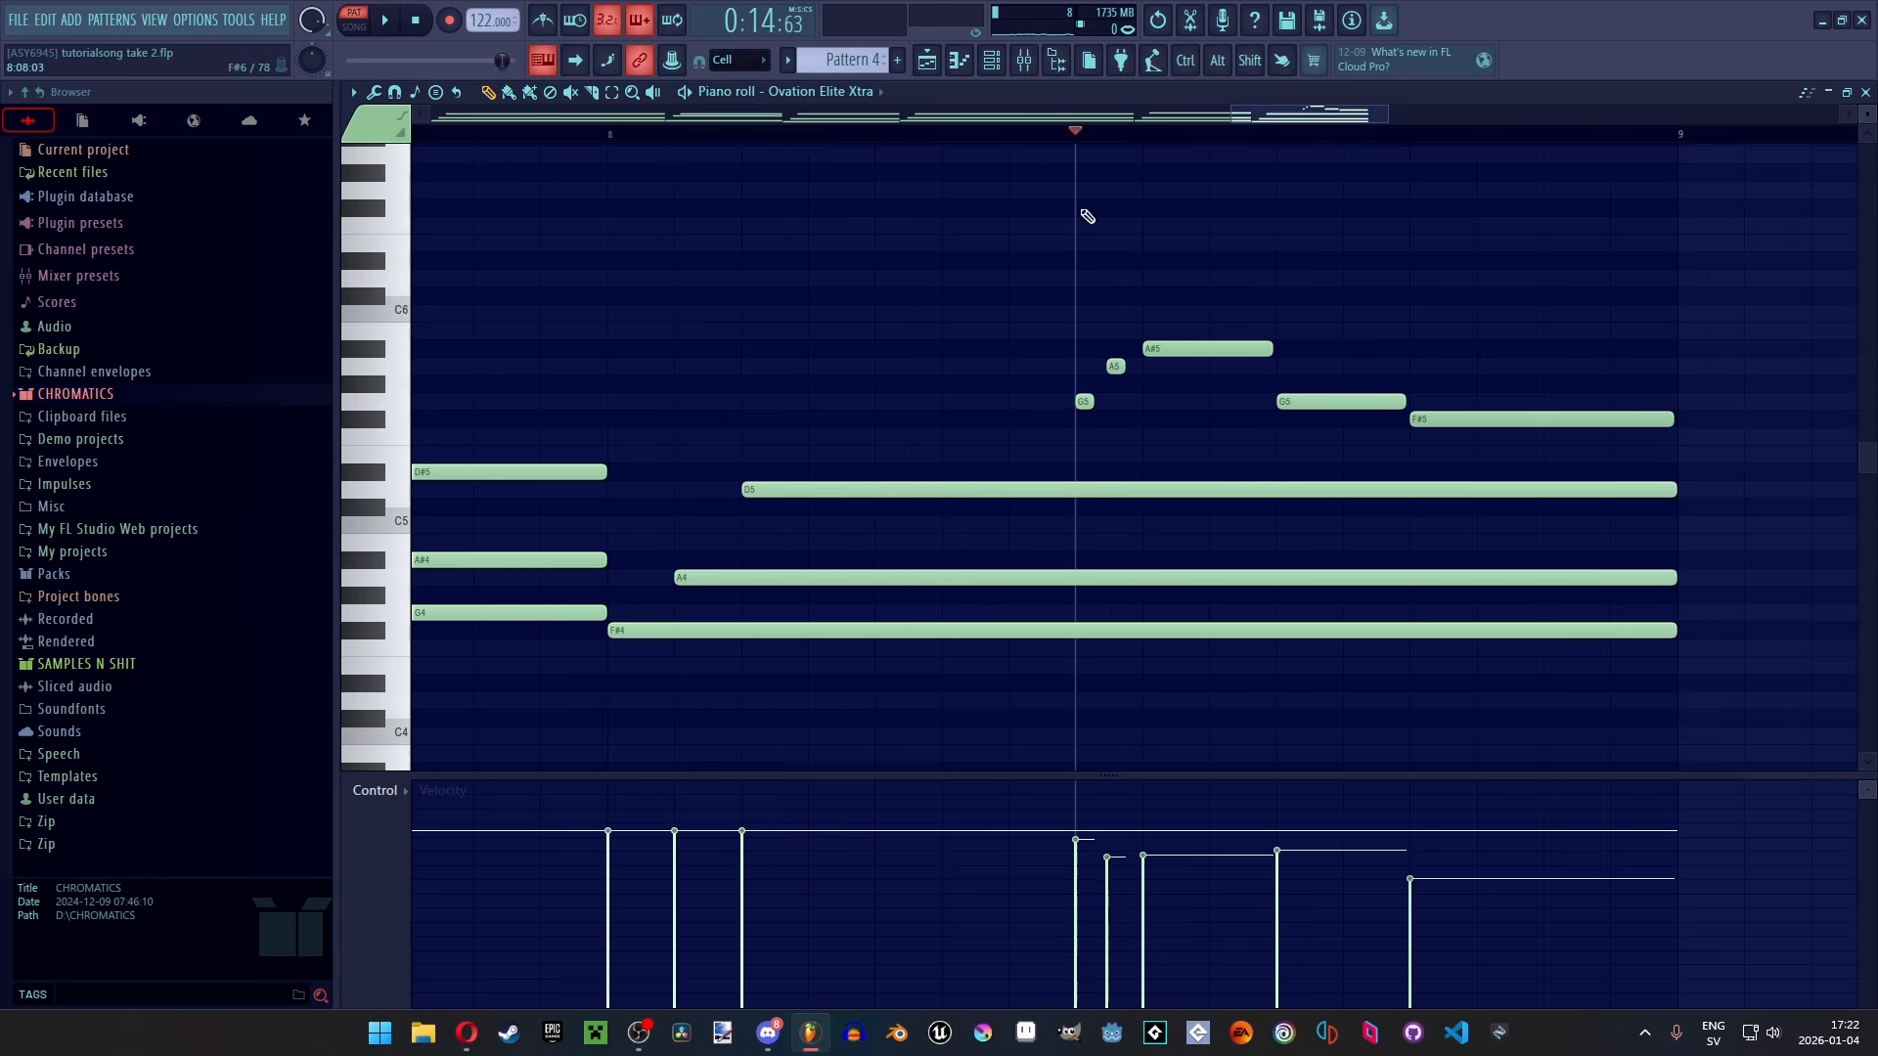
{"action": "scroll", "coordinate": [923, 286], "scroll_direction": "down", "scroll_amount": 2, "text": "ctrl"}
{"action": "scroll", "coordinate": [1424, 343], "scroll_direction": "up", "scroll_amount": 2}
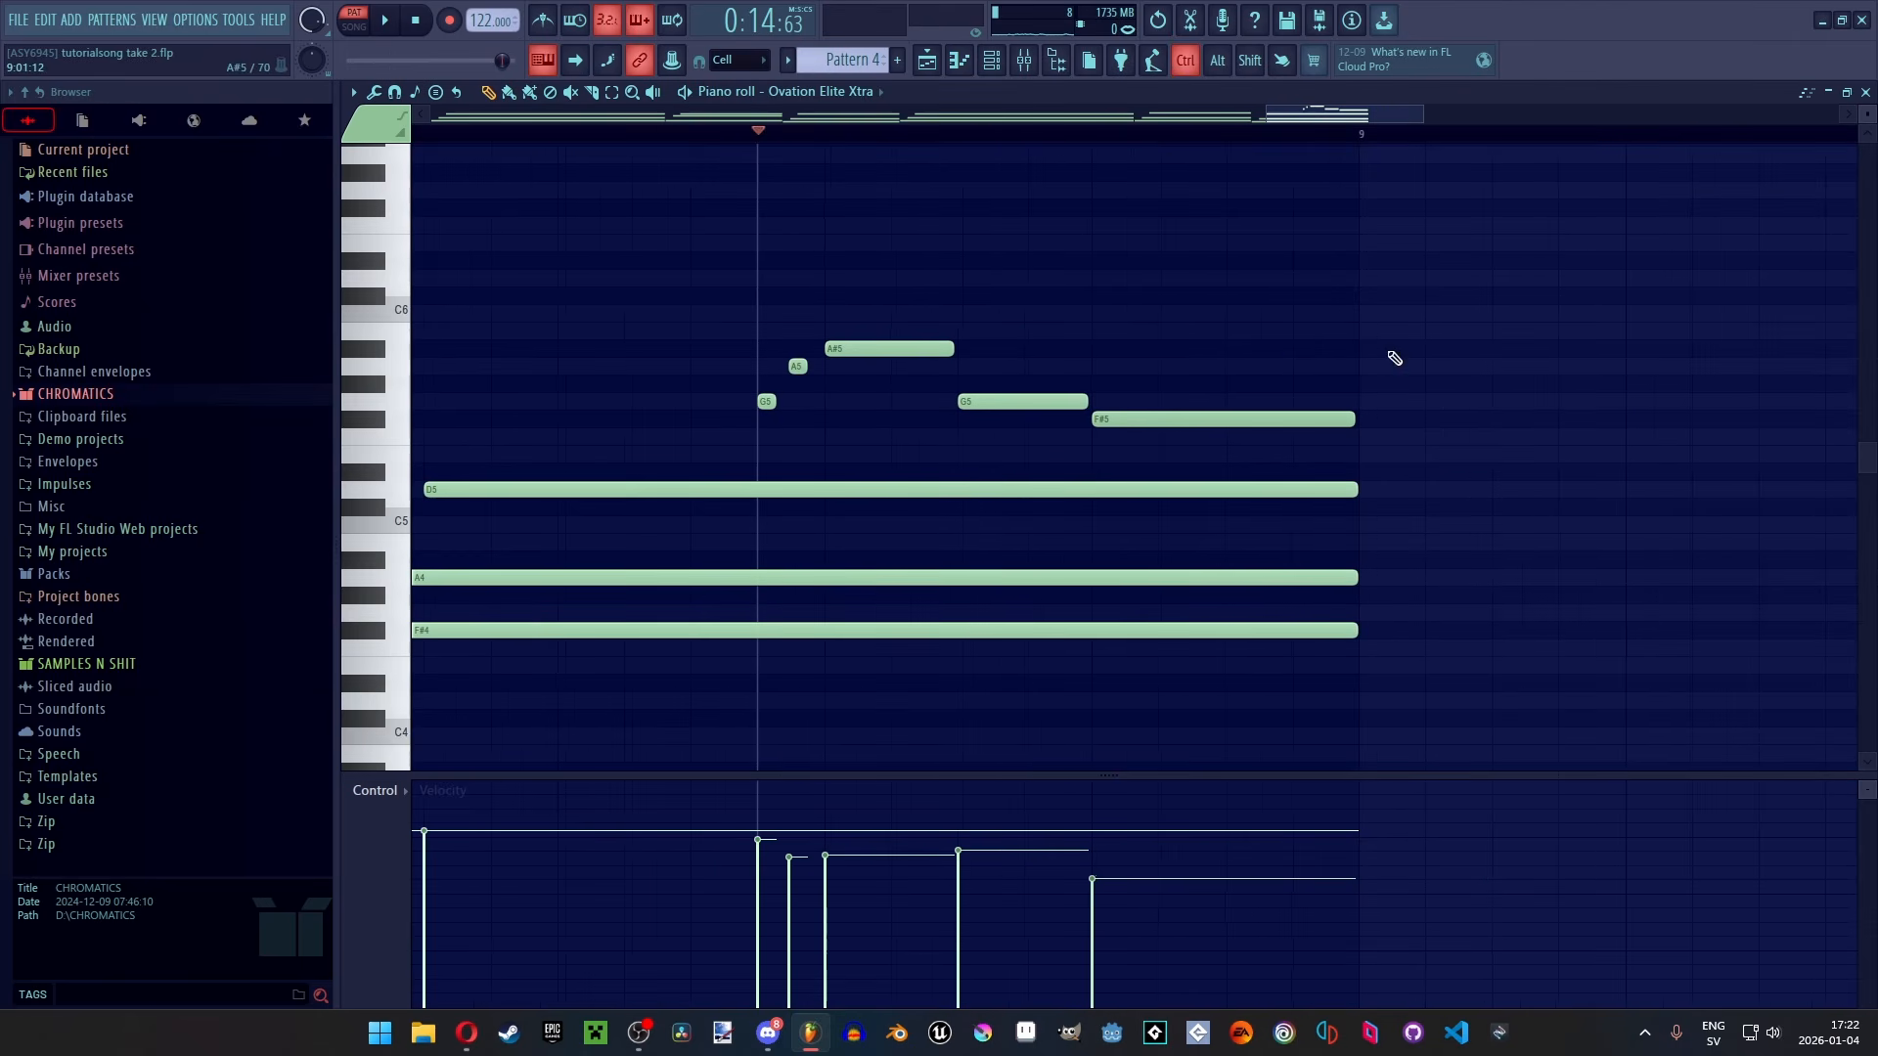
{"action": "left_click_drag", "start_coordinate": [1001, 461], "coordinate": [969, 729], "text": "ctrl"}
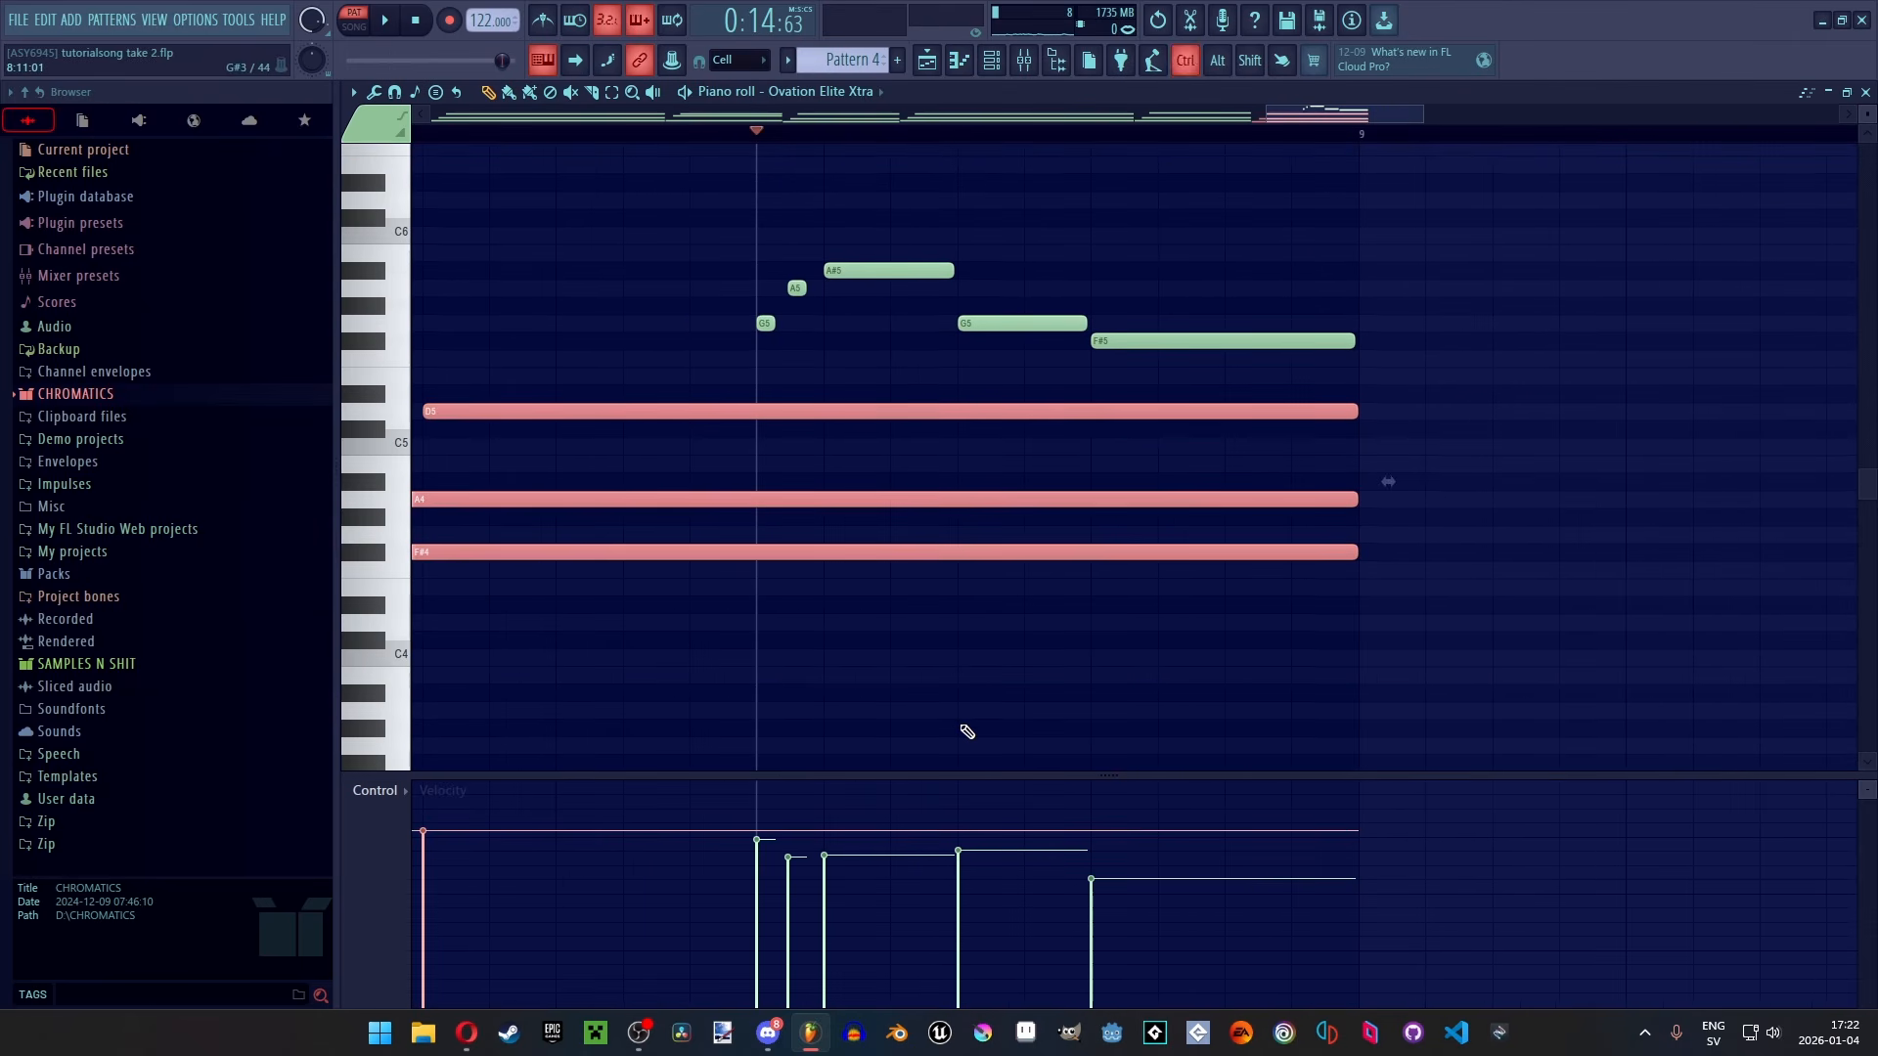
{"action": "key", "text": "Delete"}
{"action": "key", "text": "space"}
{"action": "key", "text": "space"}
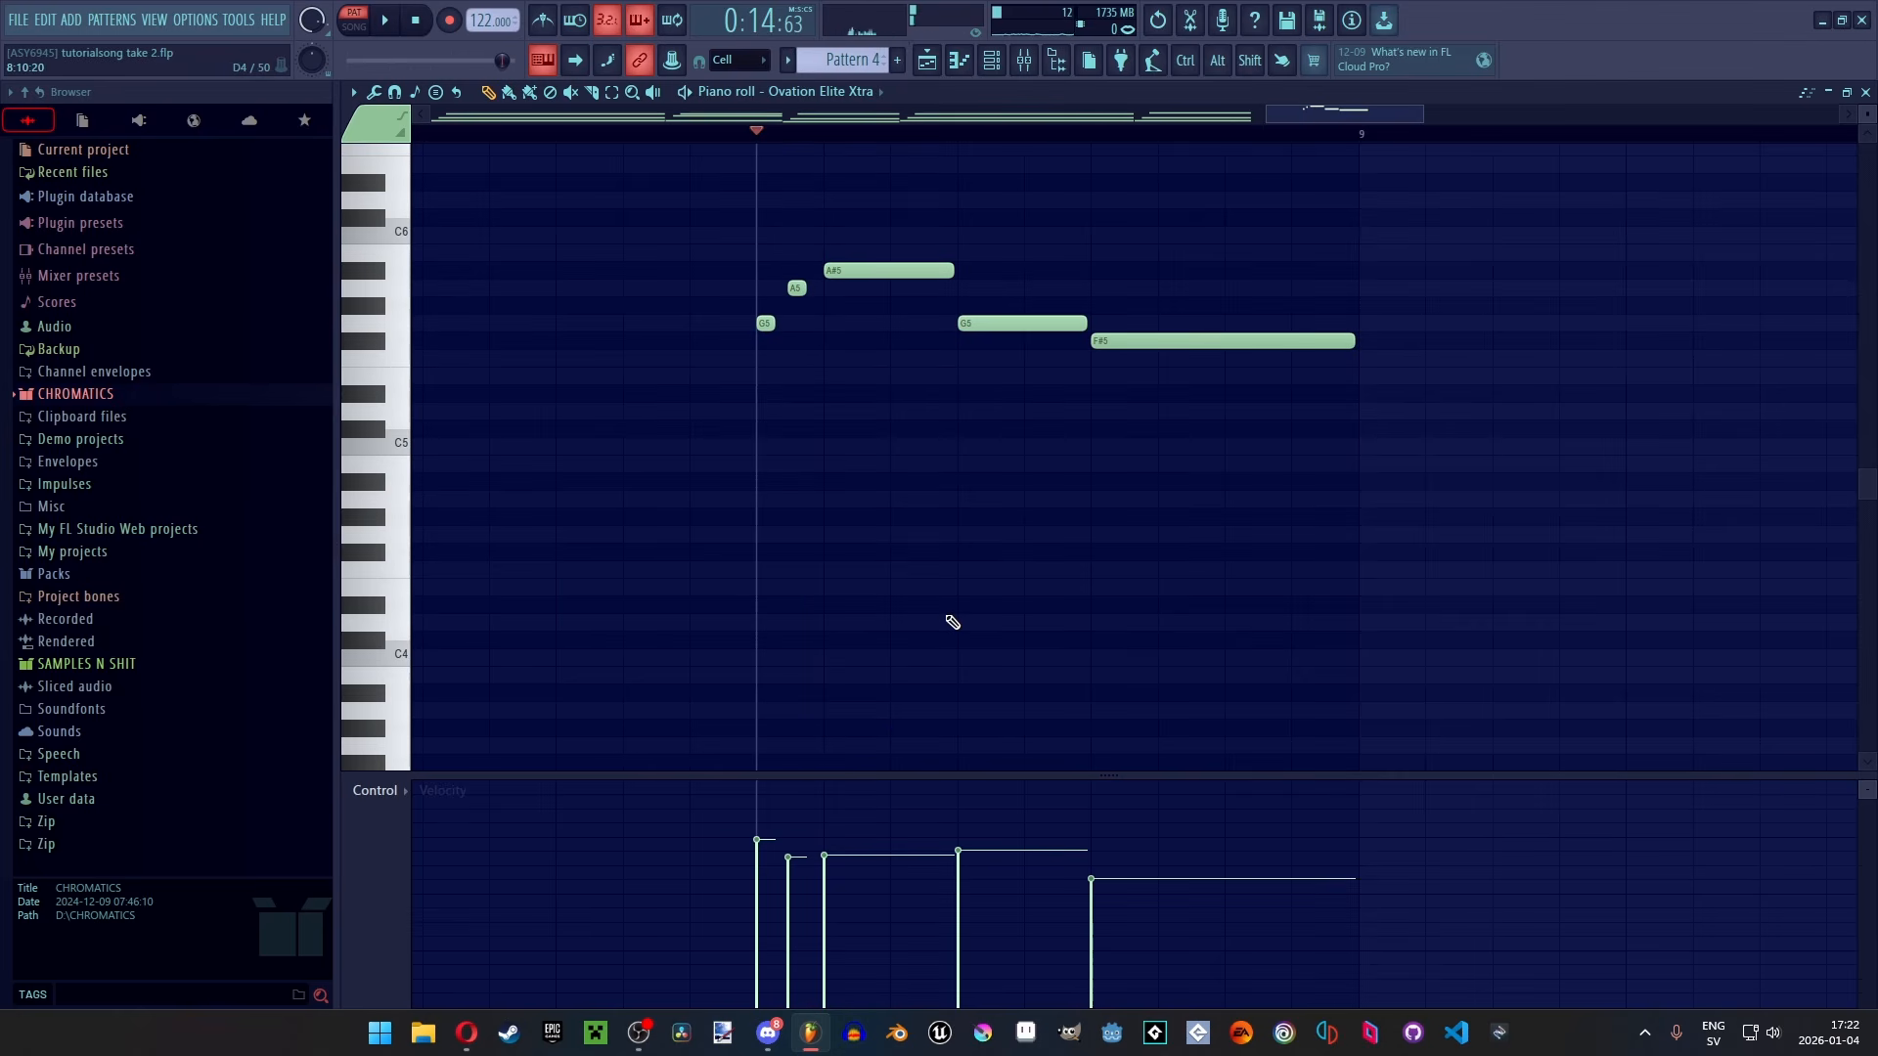
{"action": "key", "text": "ctrl+z"}
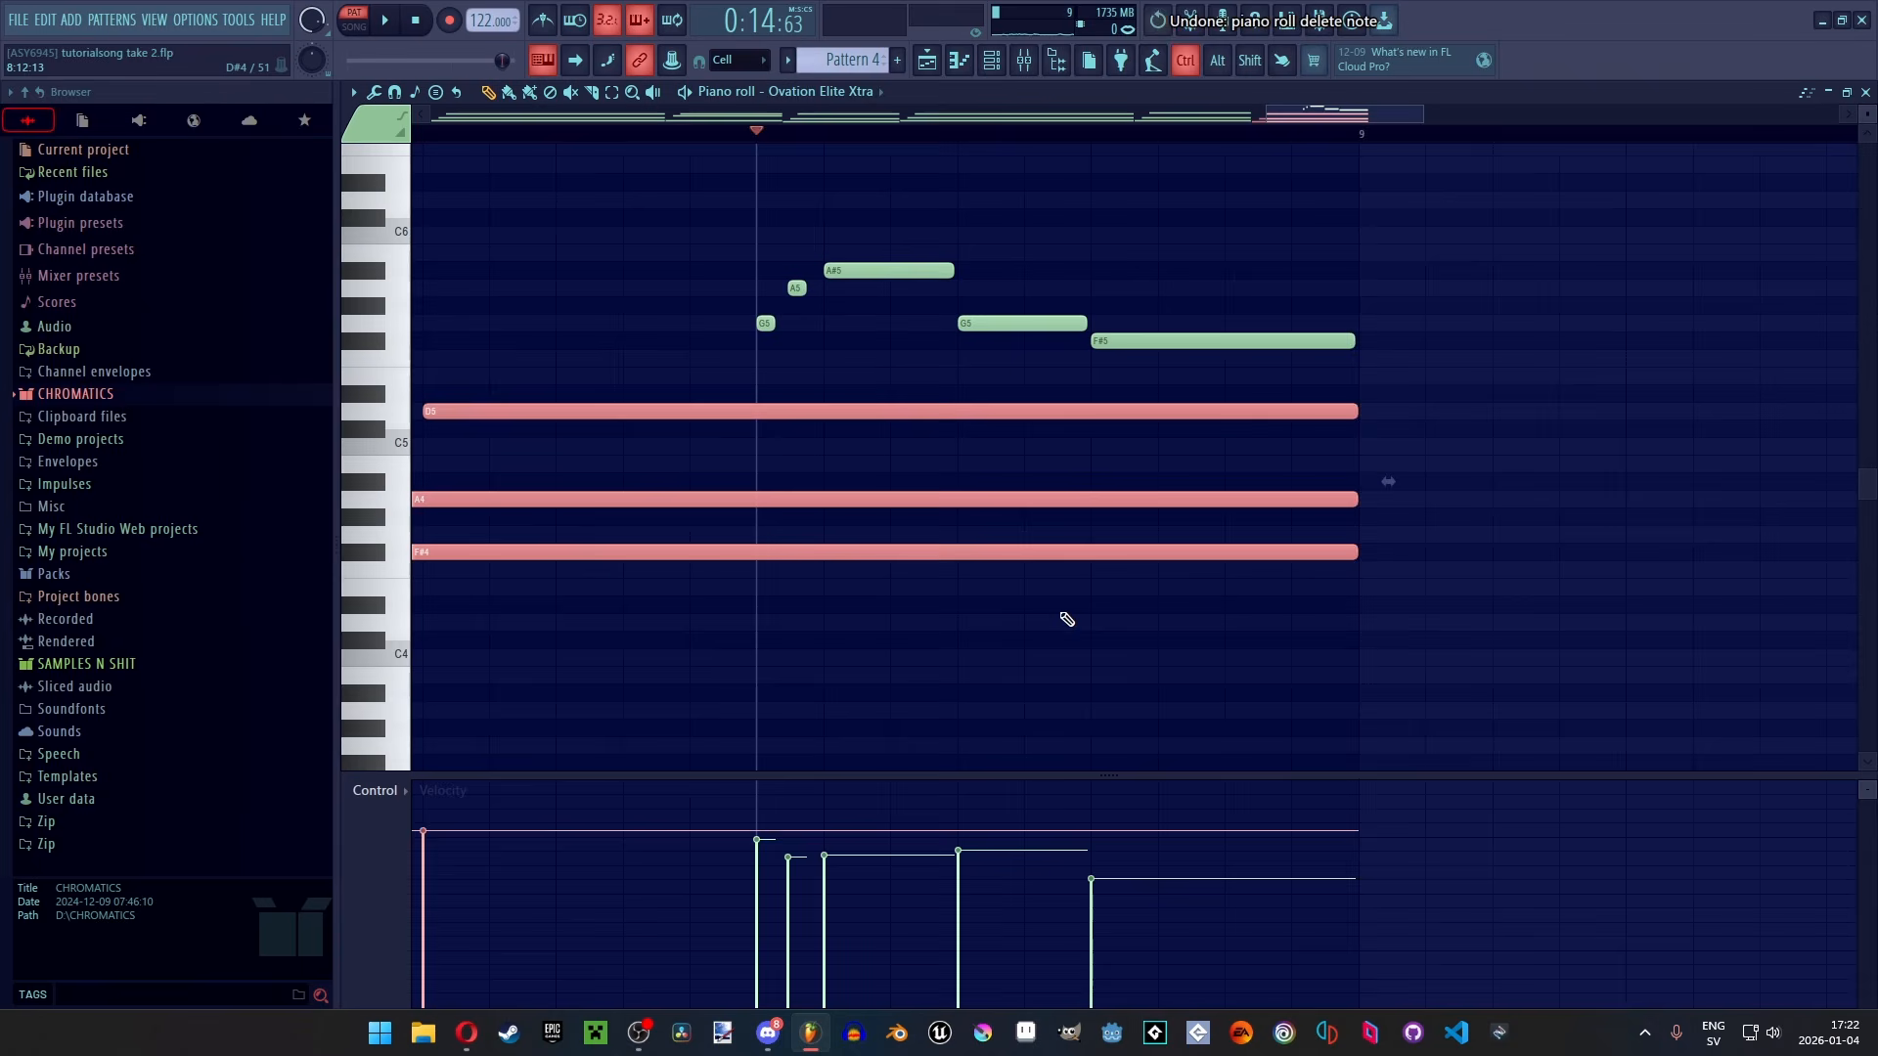
{"action": "scroll", "coordinate": [1320, 577], "scroll_direction": "down", "scroll_amount": 2}
{"action": "left_click", "coordinate": [1488, 570]}
{"action": "right_click", "coordinate": [1555, 570]}
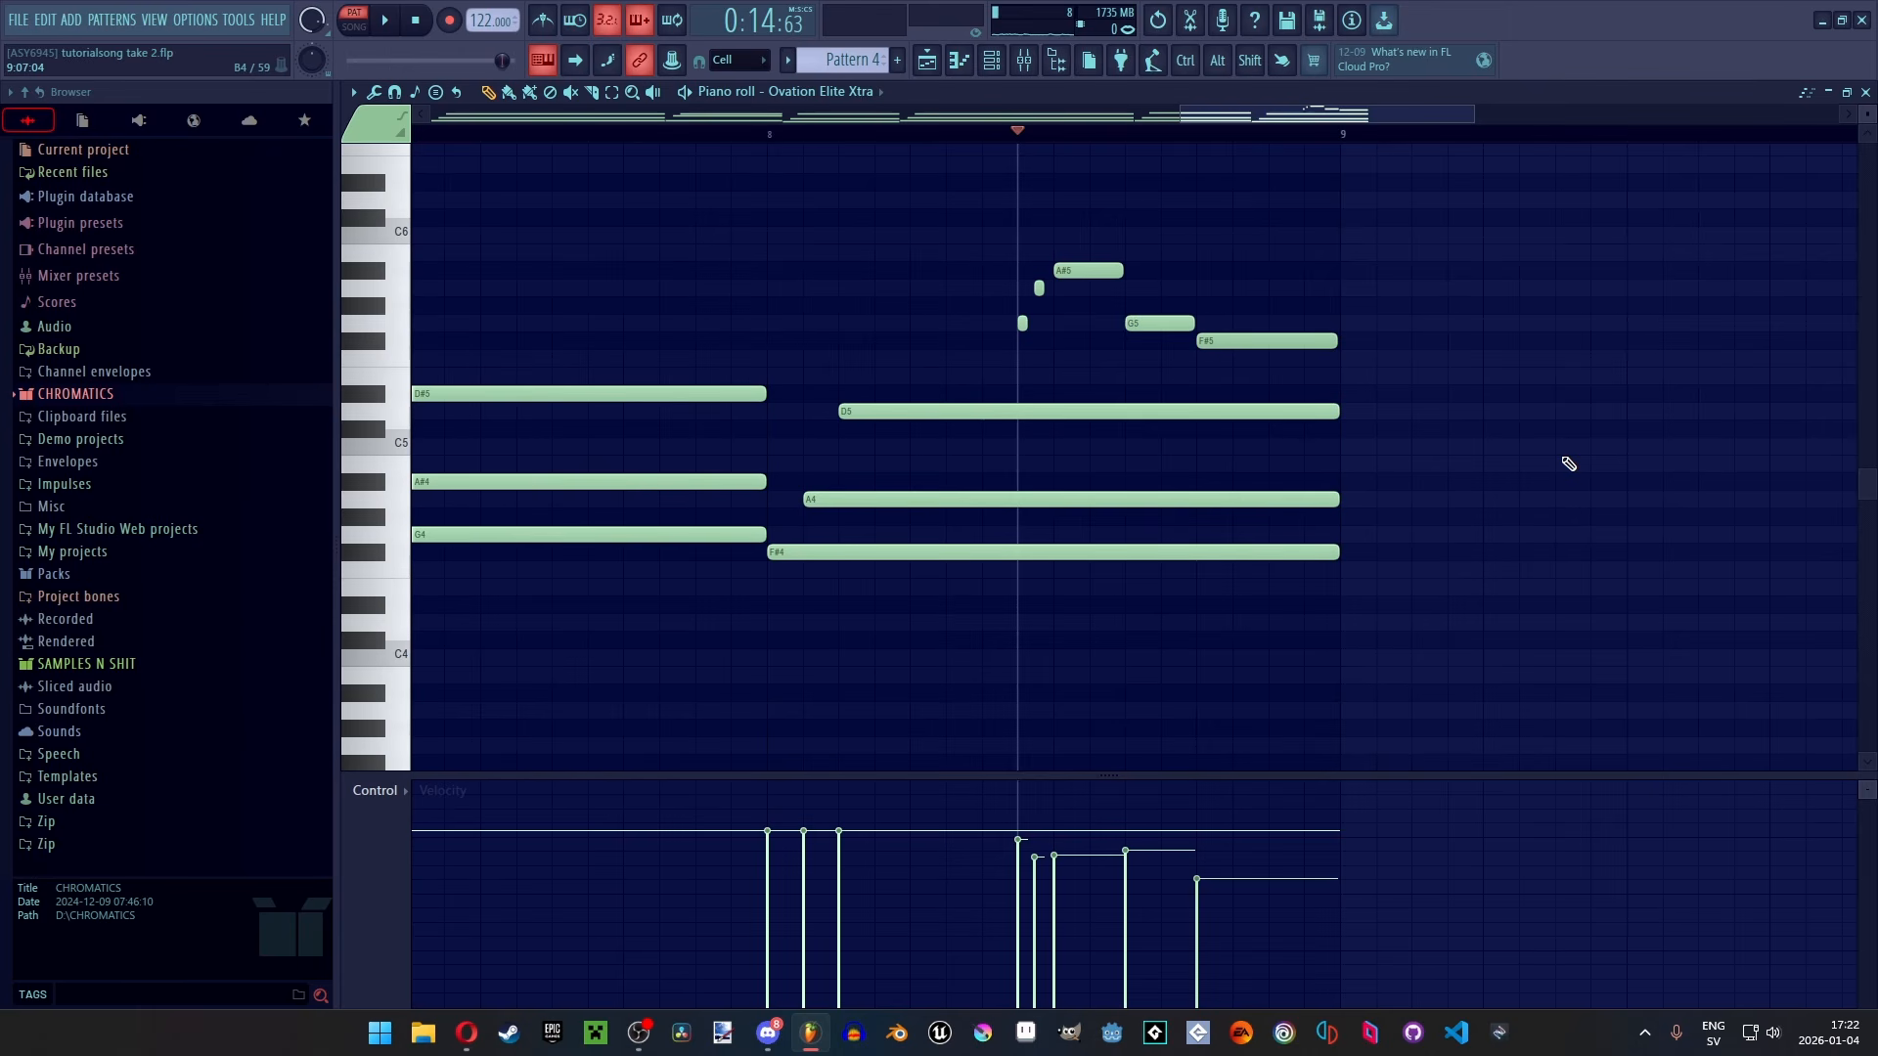
Return to the playlist and end the bass track's solo, re-enabling the drums, chords and other tracks
{"action": "scroll", "coordinate": [1170, 284], "scroll_direction": "down", "scroll_amount": 5}
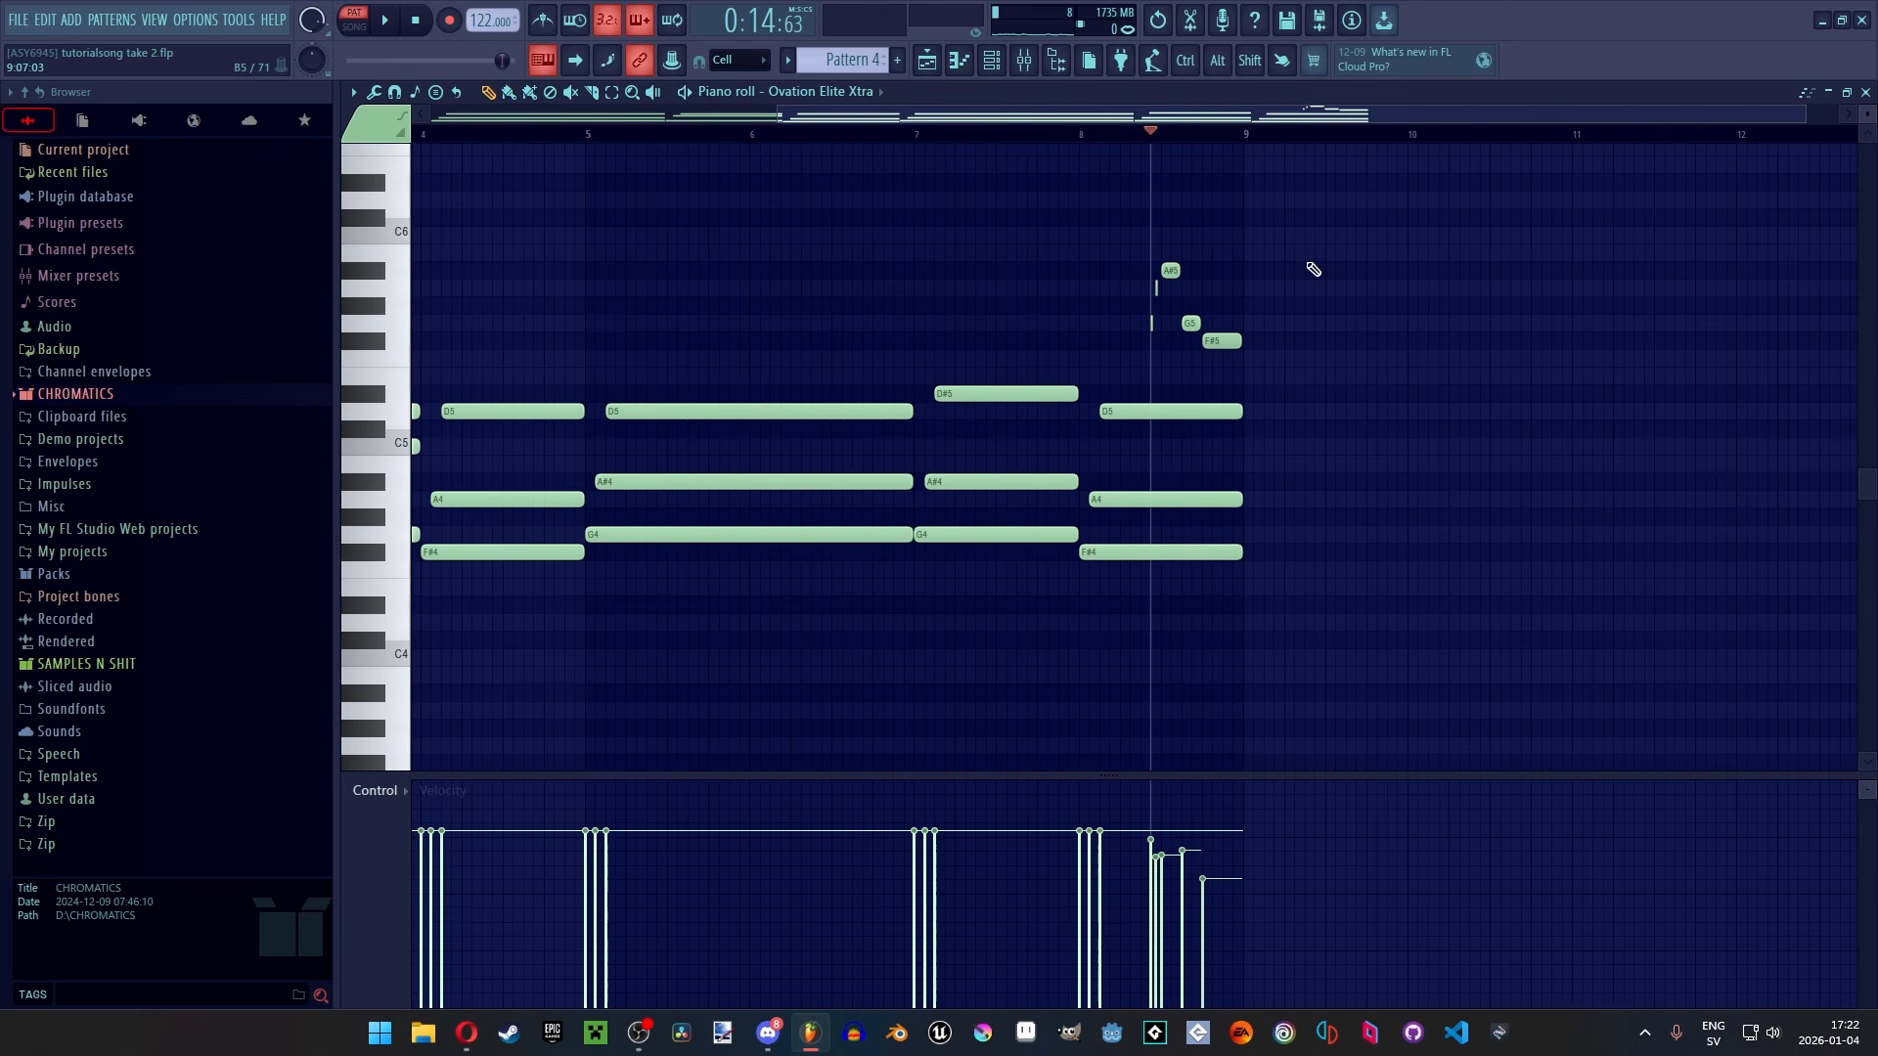
{"action": "left_click", "coordinate": [926, 60]}
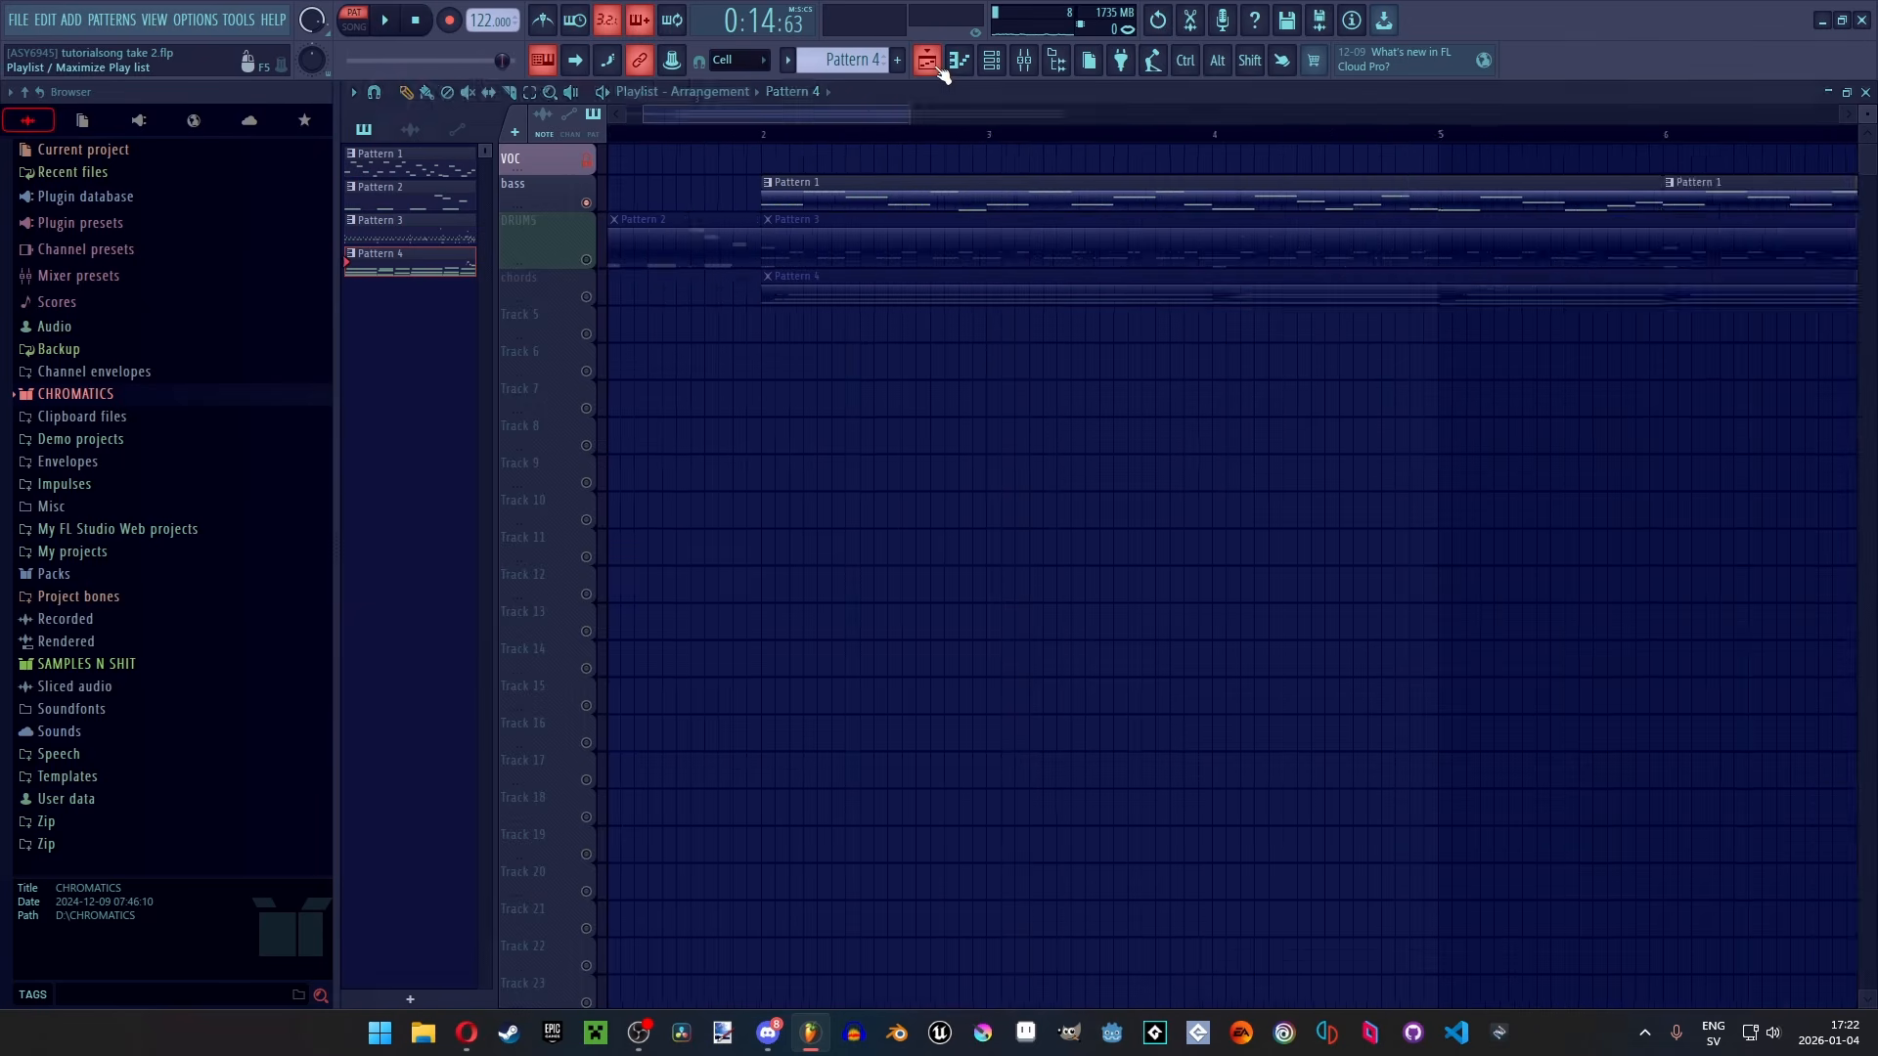
{"action": "scroll", "coordinate": [616, 254], "scroll_direction": "down", "scroll_amount": 3}
{"action": "left_click", "coordinate": [599, 262]}
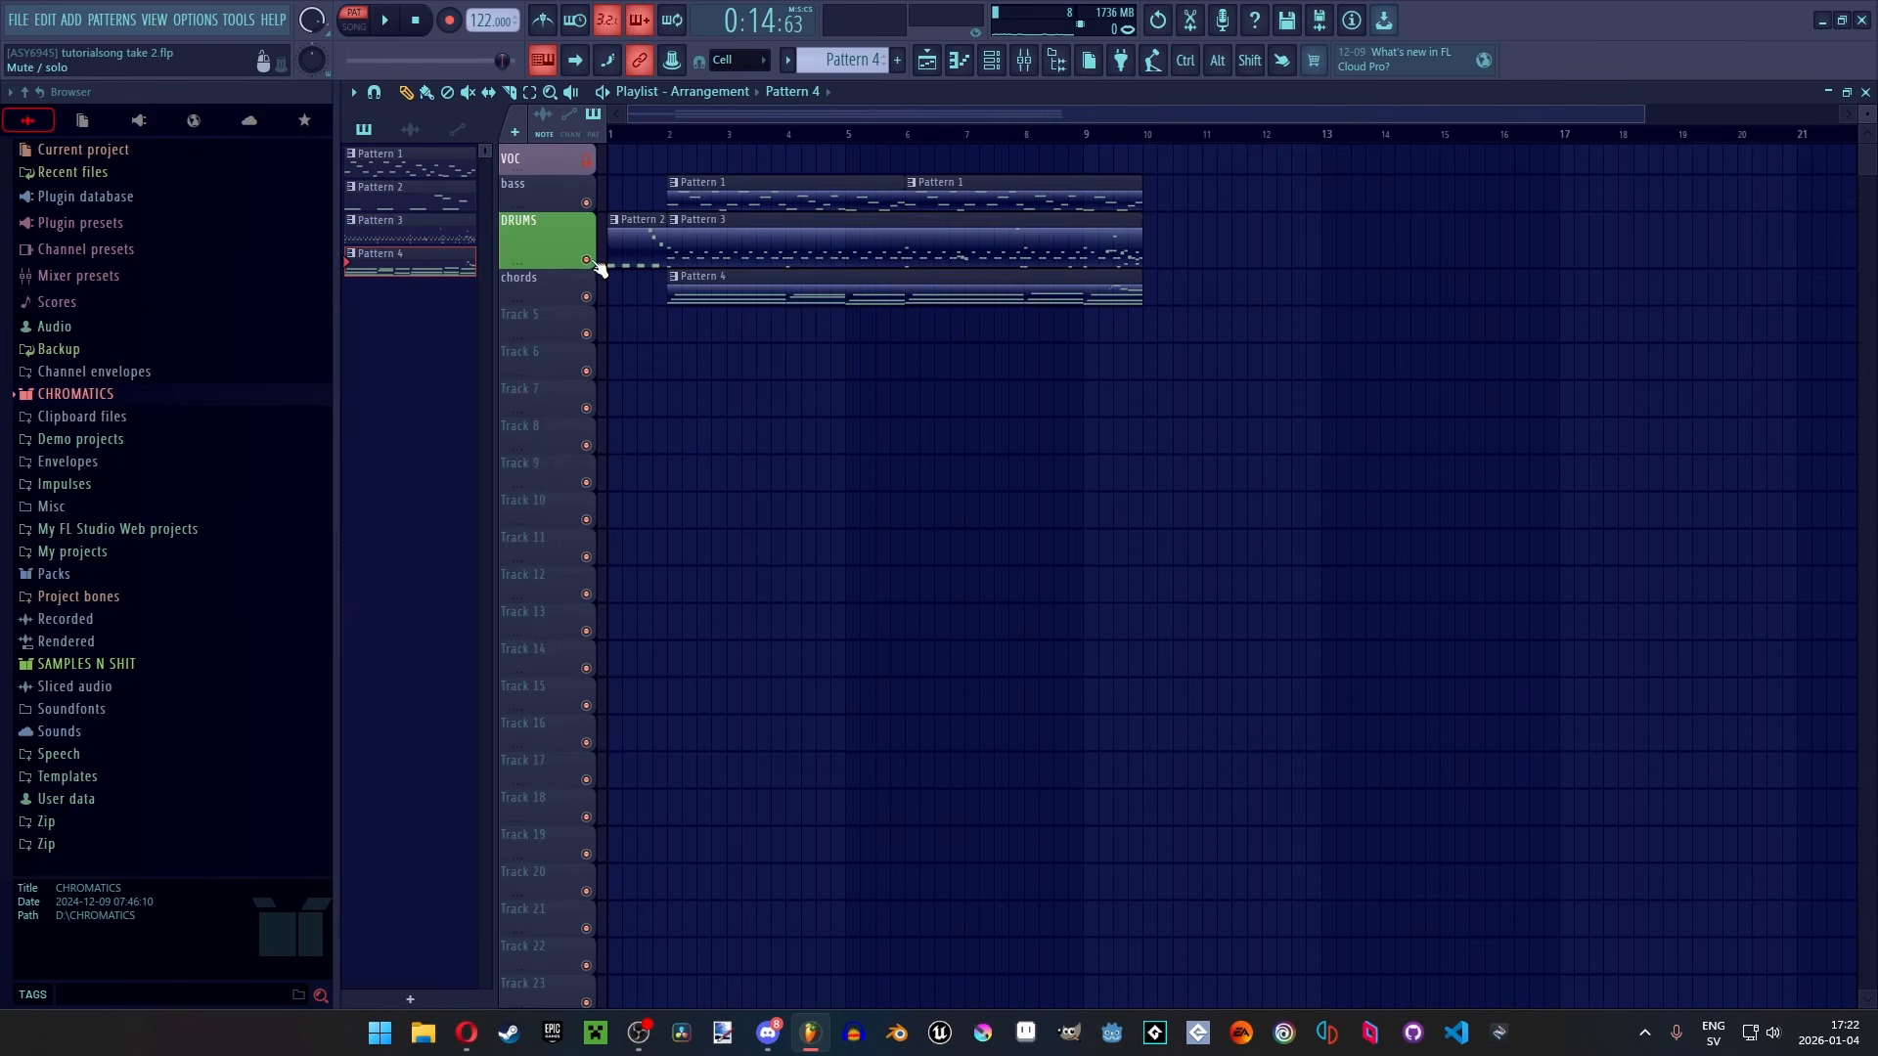
{"action": "scroll", "coordinate": [592, 416], "scroll_direction": "up", "scroll_amount": 3}
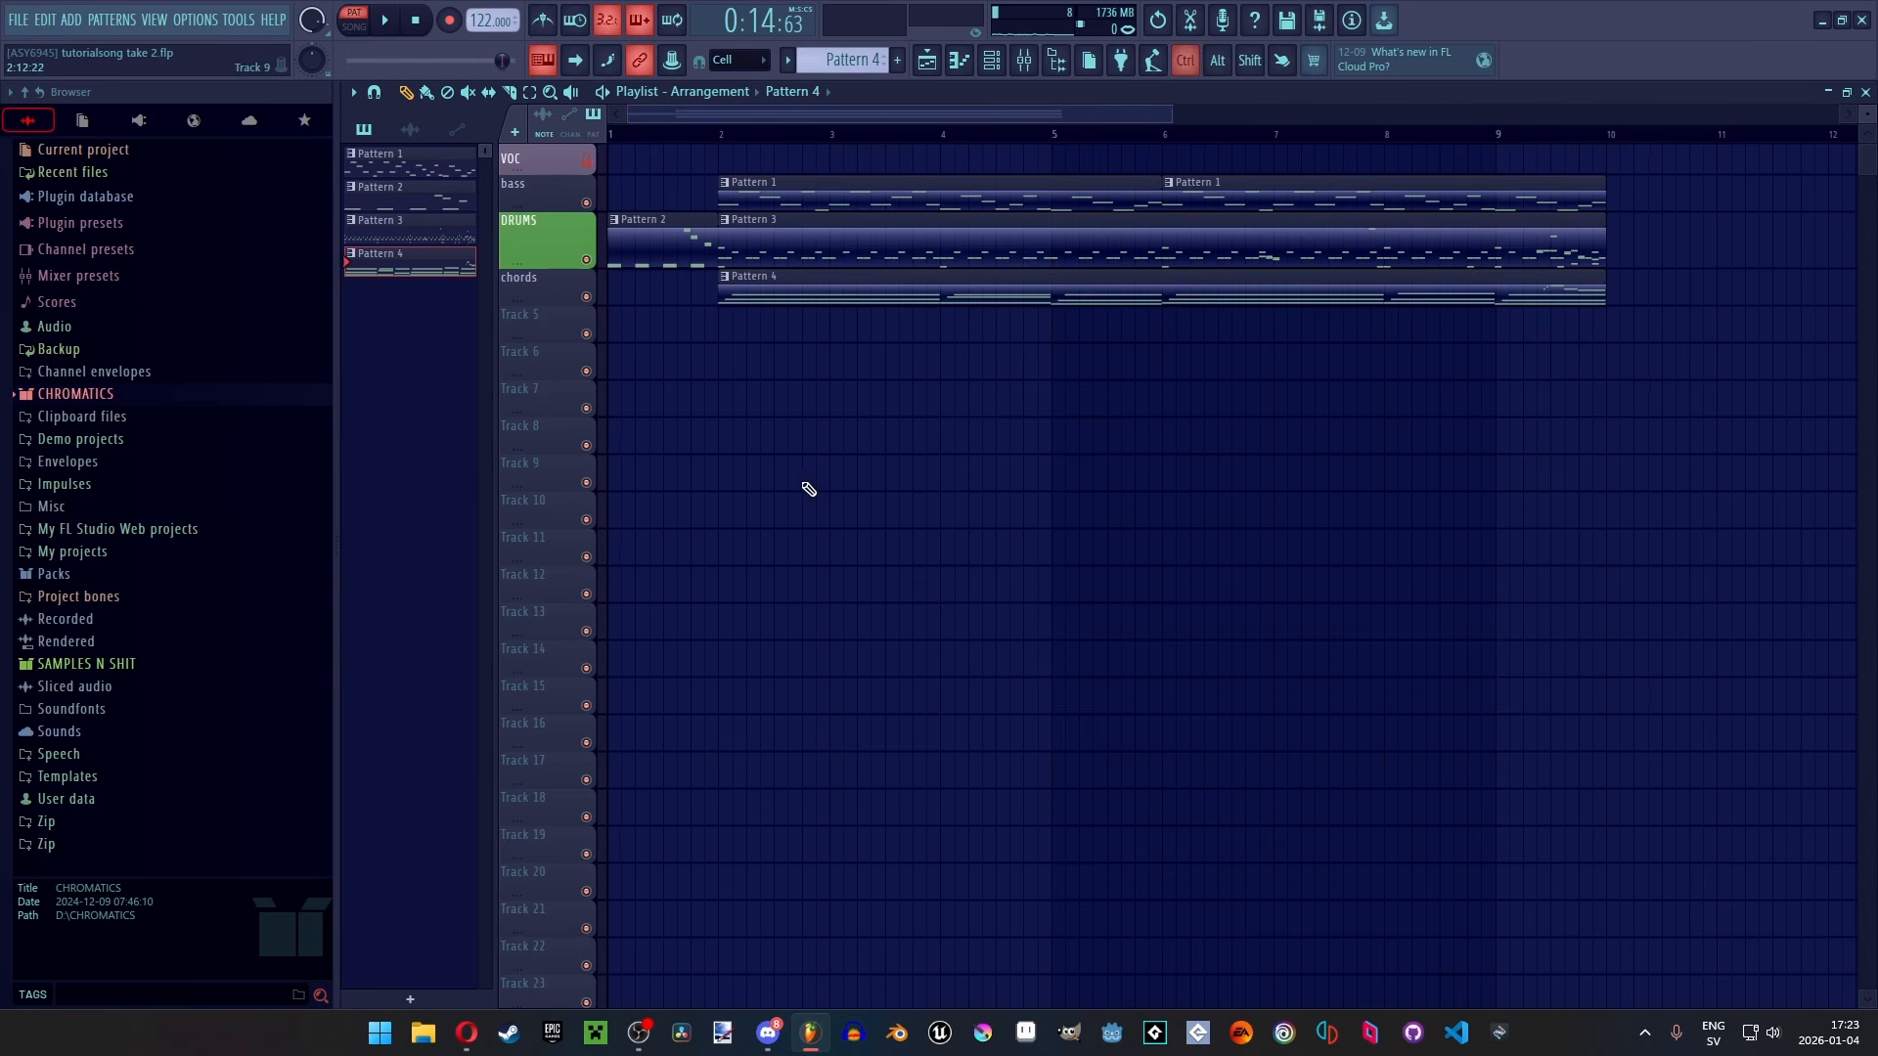
{"action": "scroll", "coordinate": [808, 490], "scroll_direction": "down", "scroll_amount": 3}
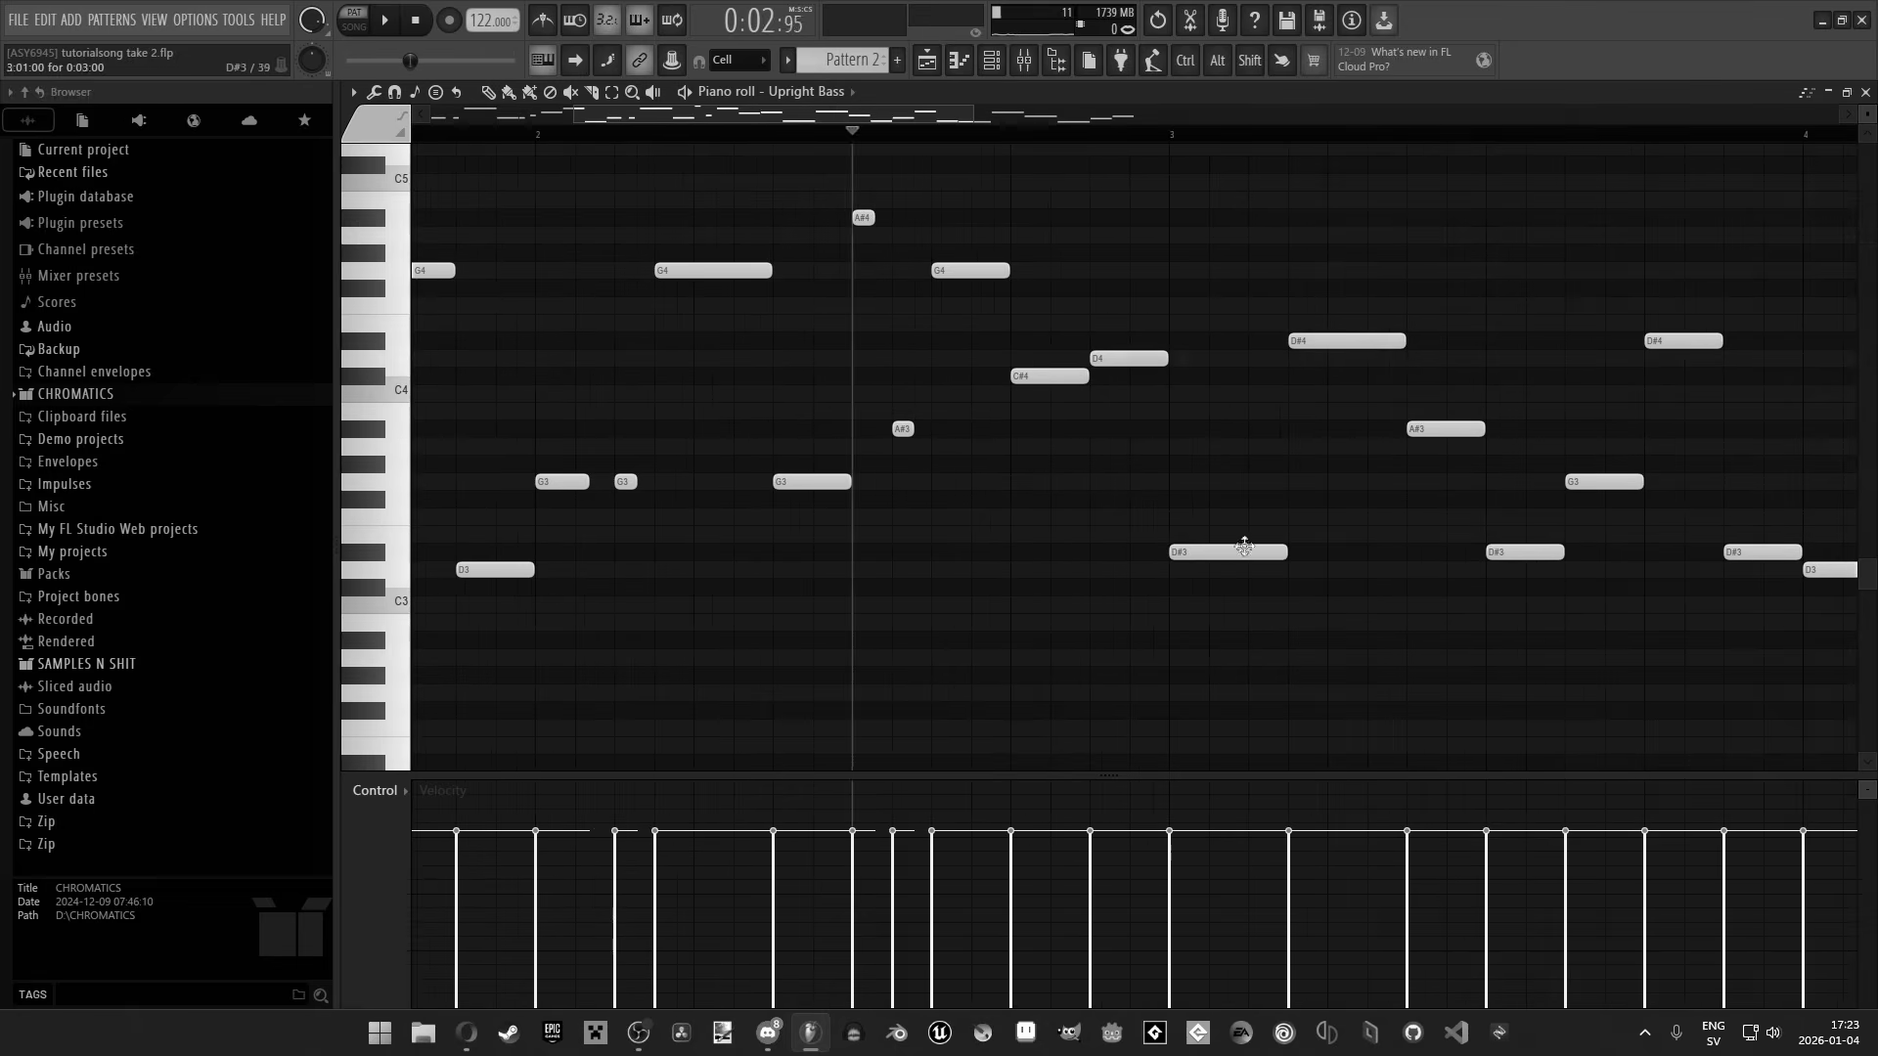
Rename the empty Track 5 below the chords track to lead
{"action": "key", "text": "space"}
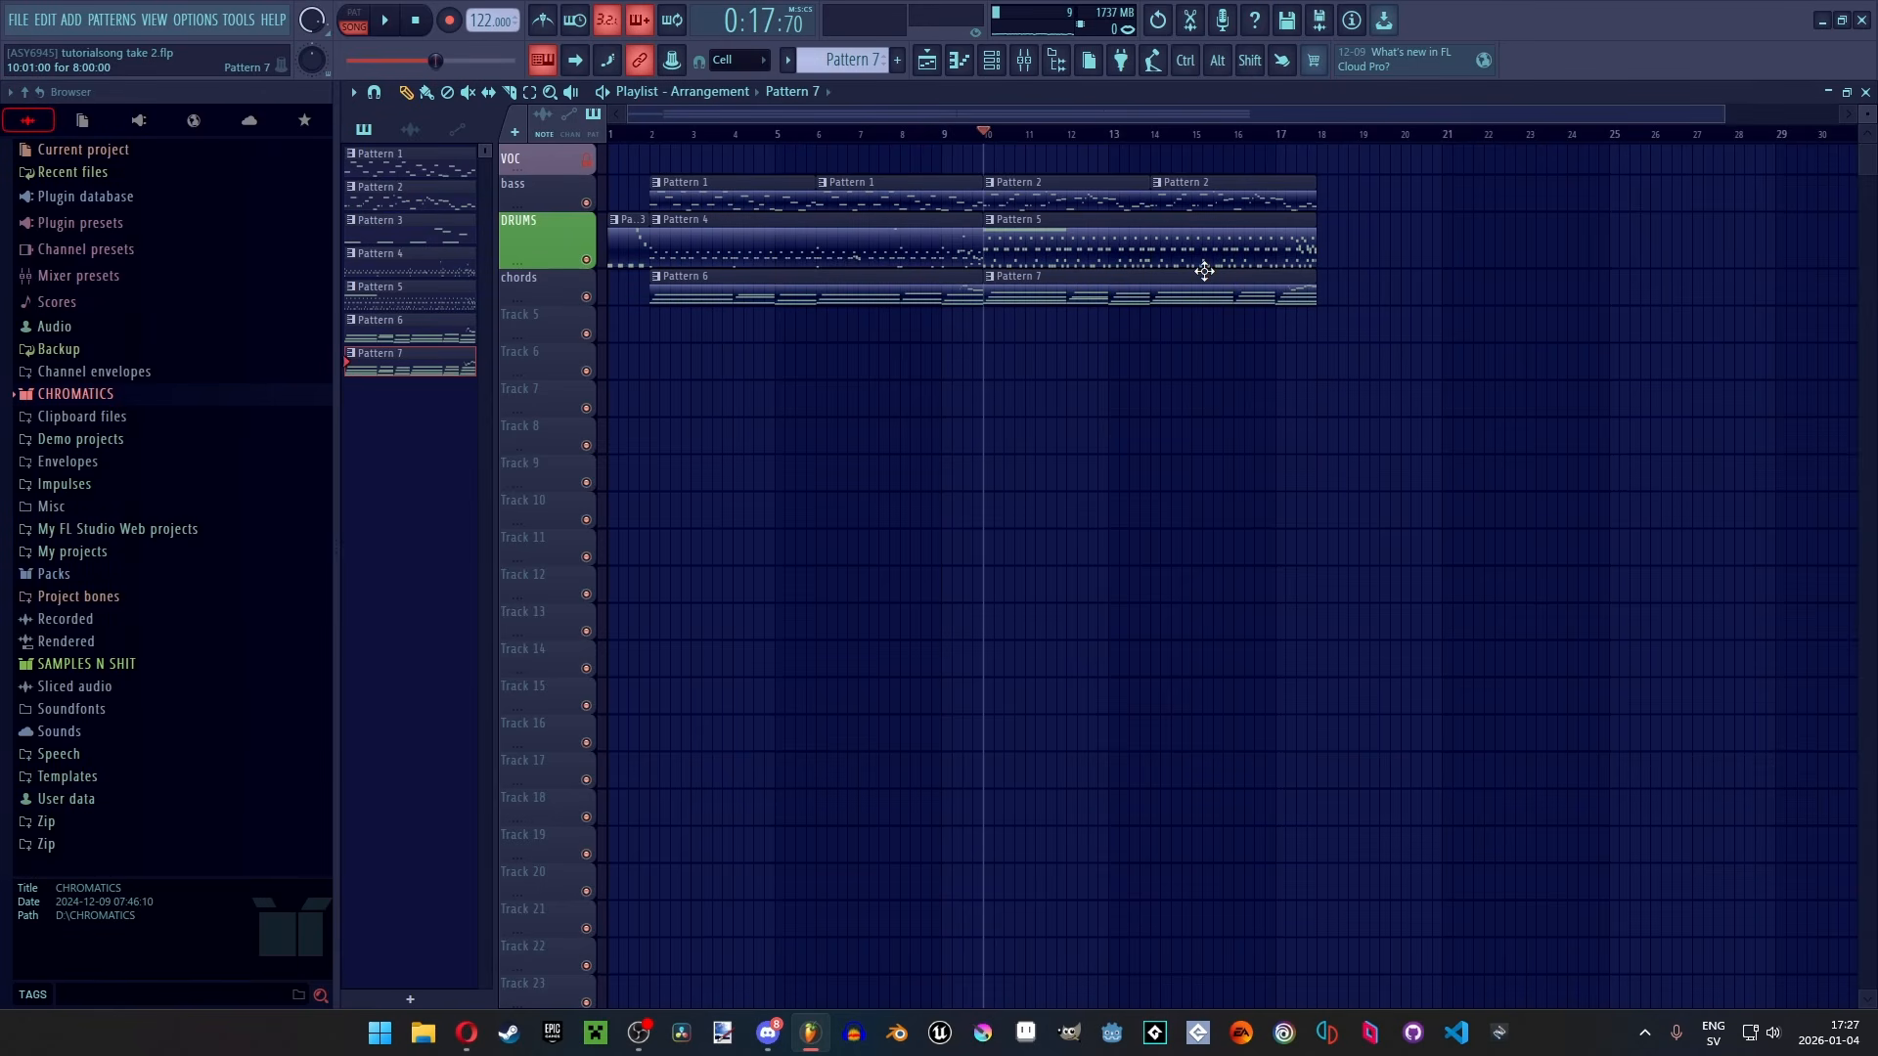
{"action": "scroll", "coordinate": [1308, 415], "scroll_direction": "up", "scroll_amount": 4}
{"action": "scroll", "coordinate": [1314, 438], "scroll_direction": "down", "scroll_amount": 4}
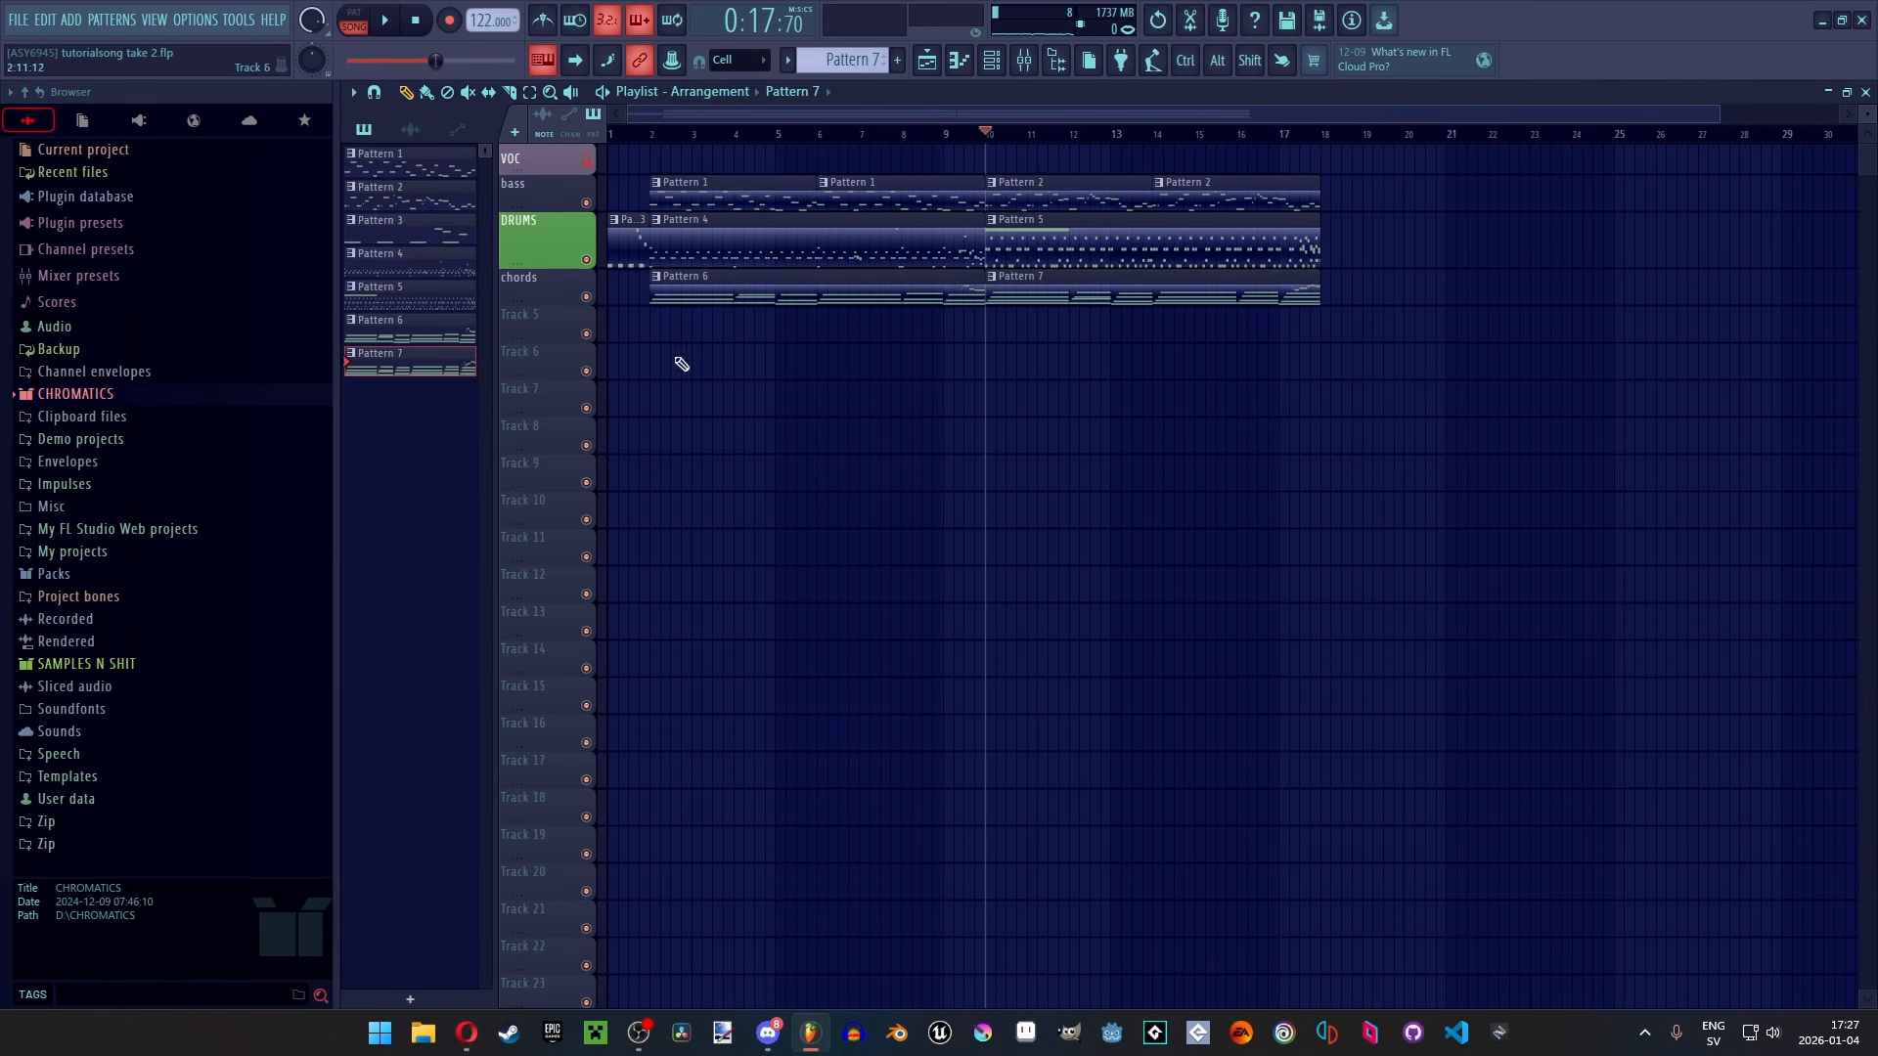
{"action": "right_click", "coordinate": [546, 318]}
{"action": "left_click", "coordinate": [552, 317]}
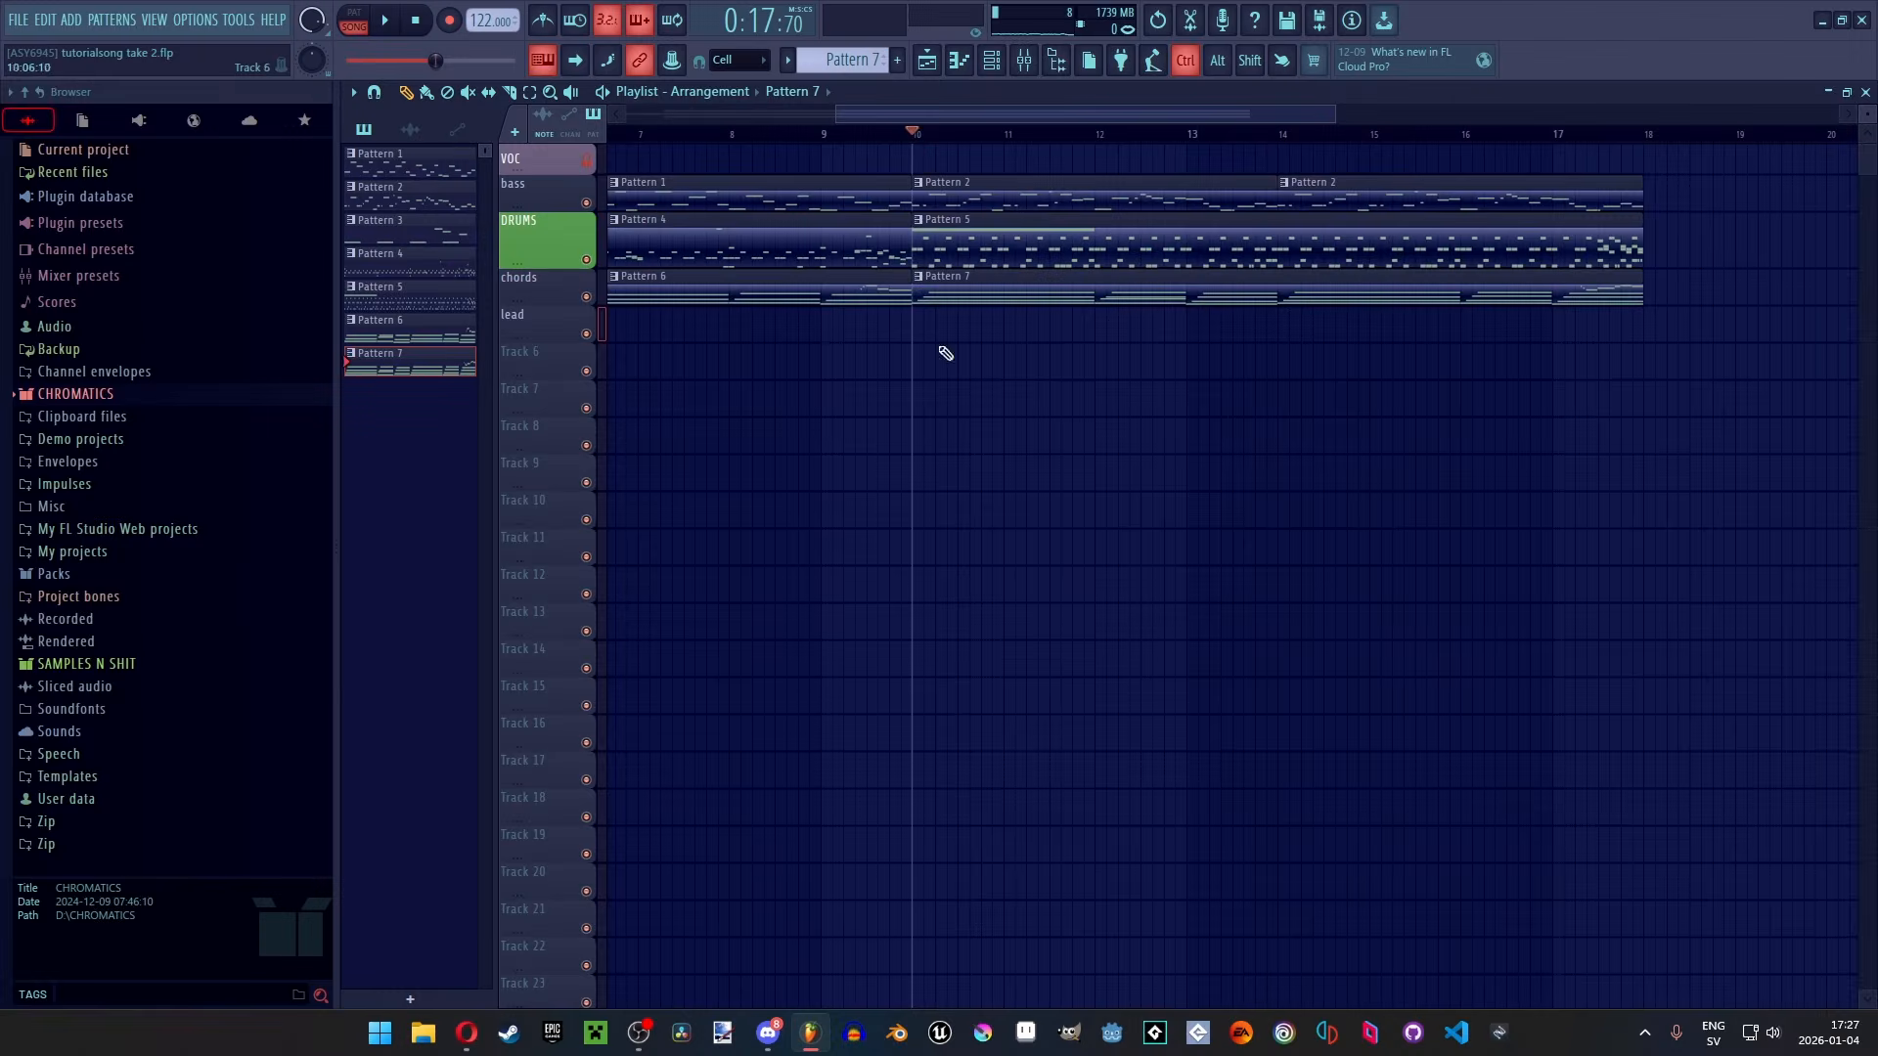
Save the project and add an SRX KEYBOARDS instrument as a new channel
{"action": "key", "text": "ctrl+s"}
{"action": "left_click", "coordinate": [993, 59]}
{"action": "left_click", "coordinate": [989, 437]}
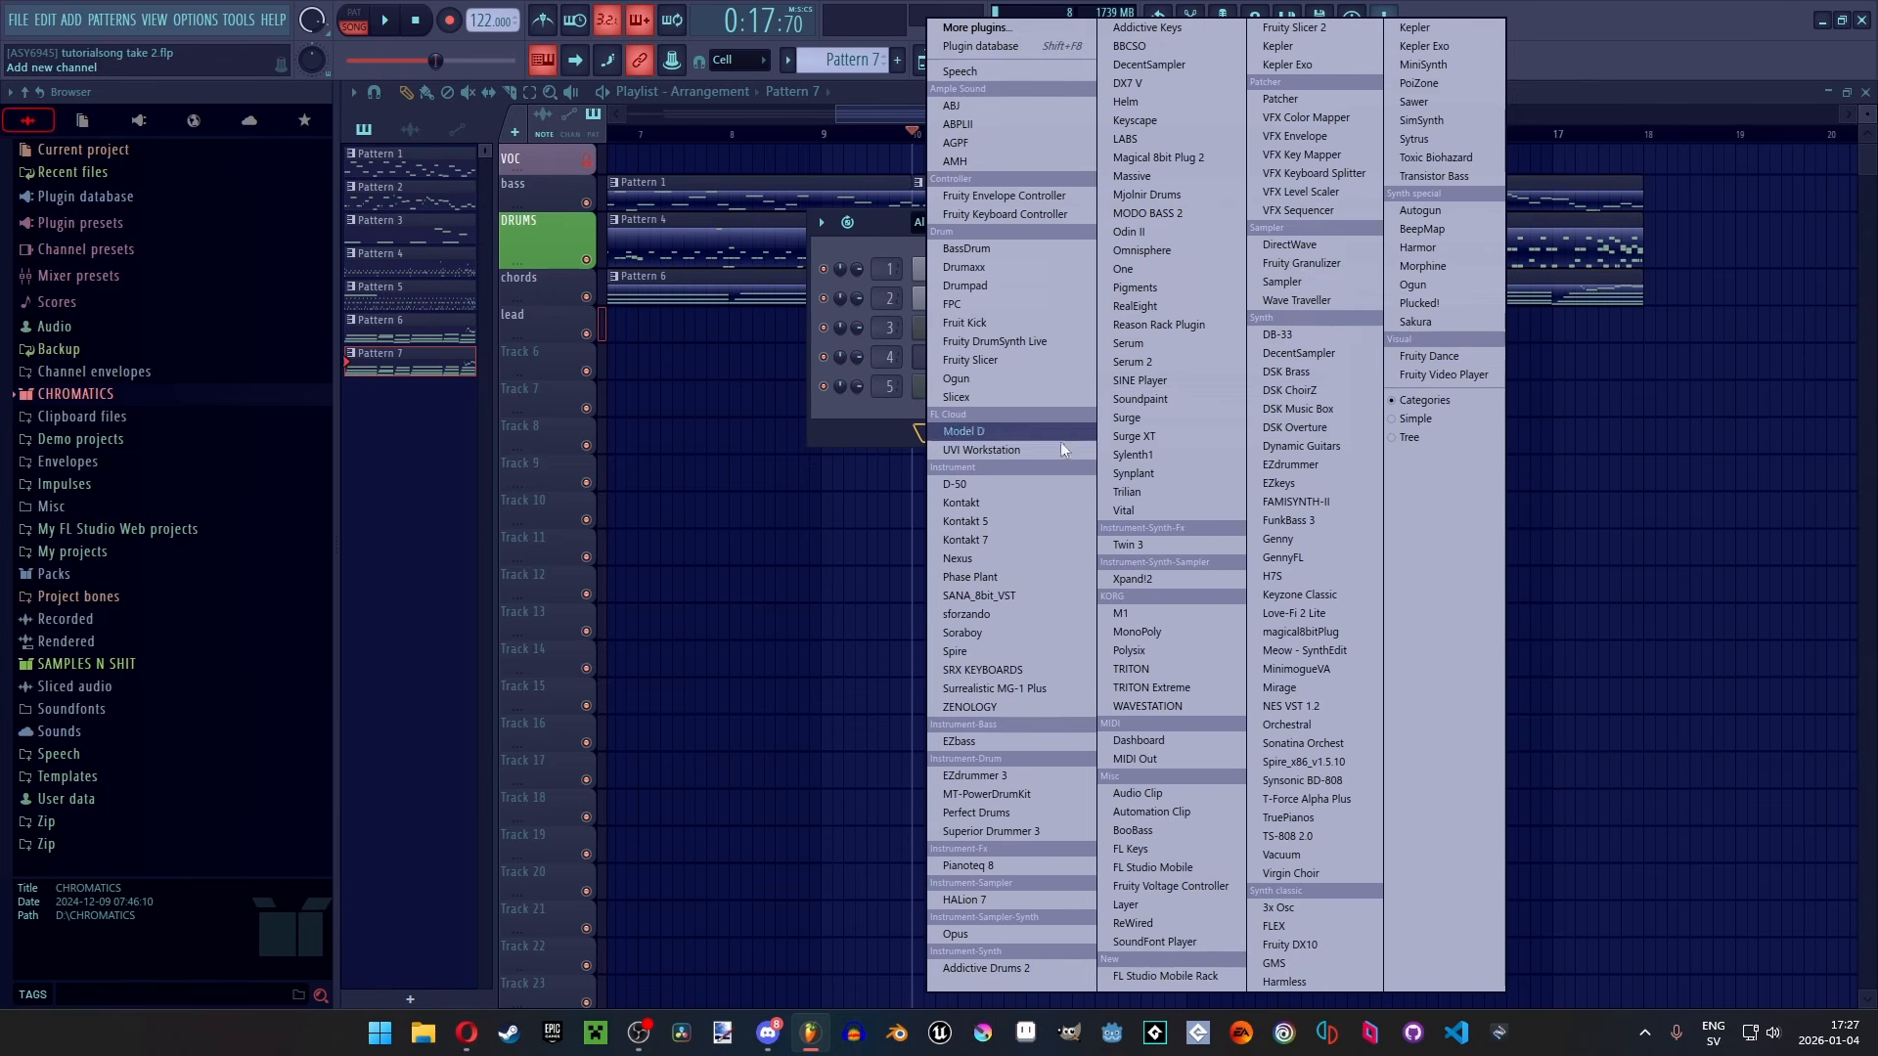
{"action": "left_click", "coordinate": [970, 673]}
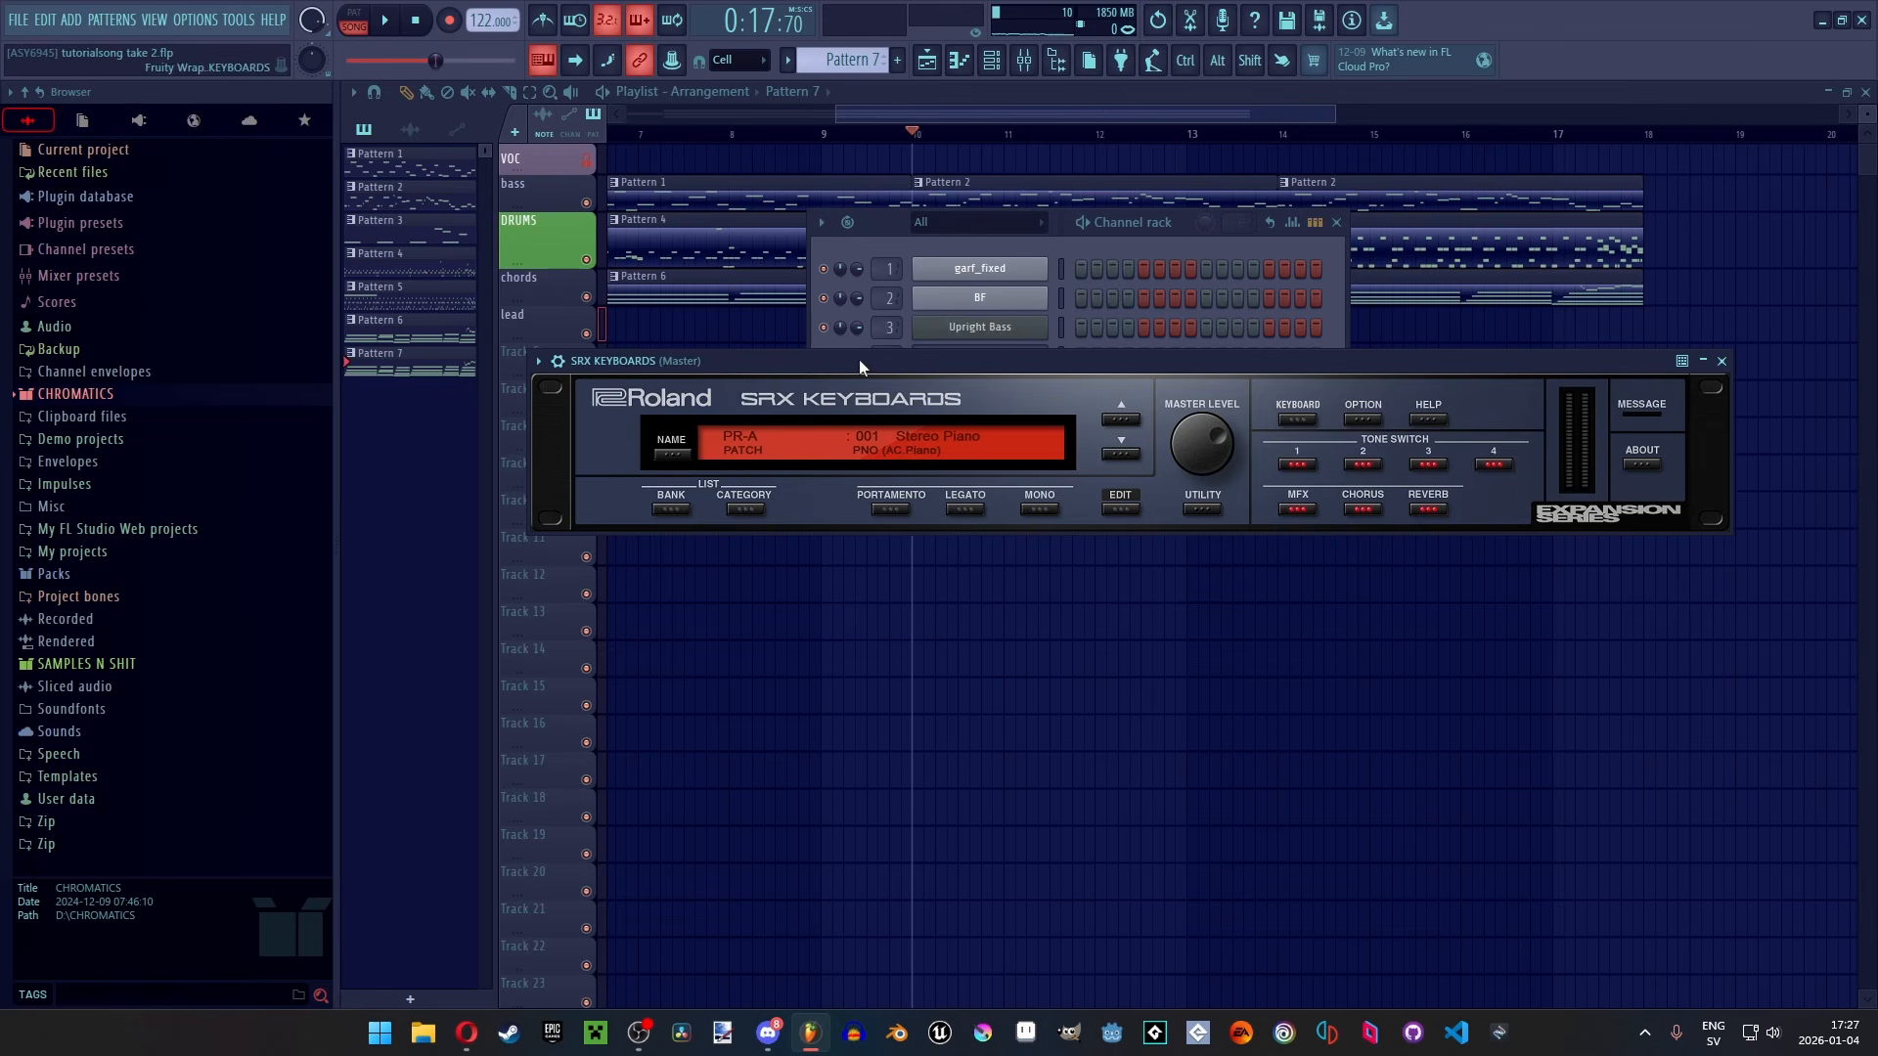
Load patch 002 Gran'Piano from the PR-A bank in SRX KEYBOARDS
{"action": "left_click", "coordinate": [916, 443]}
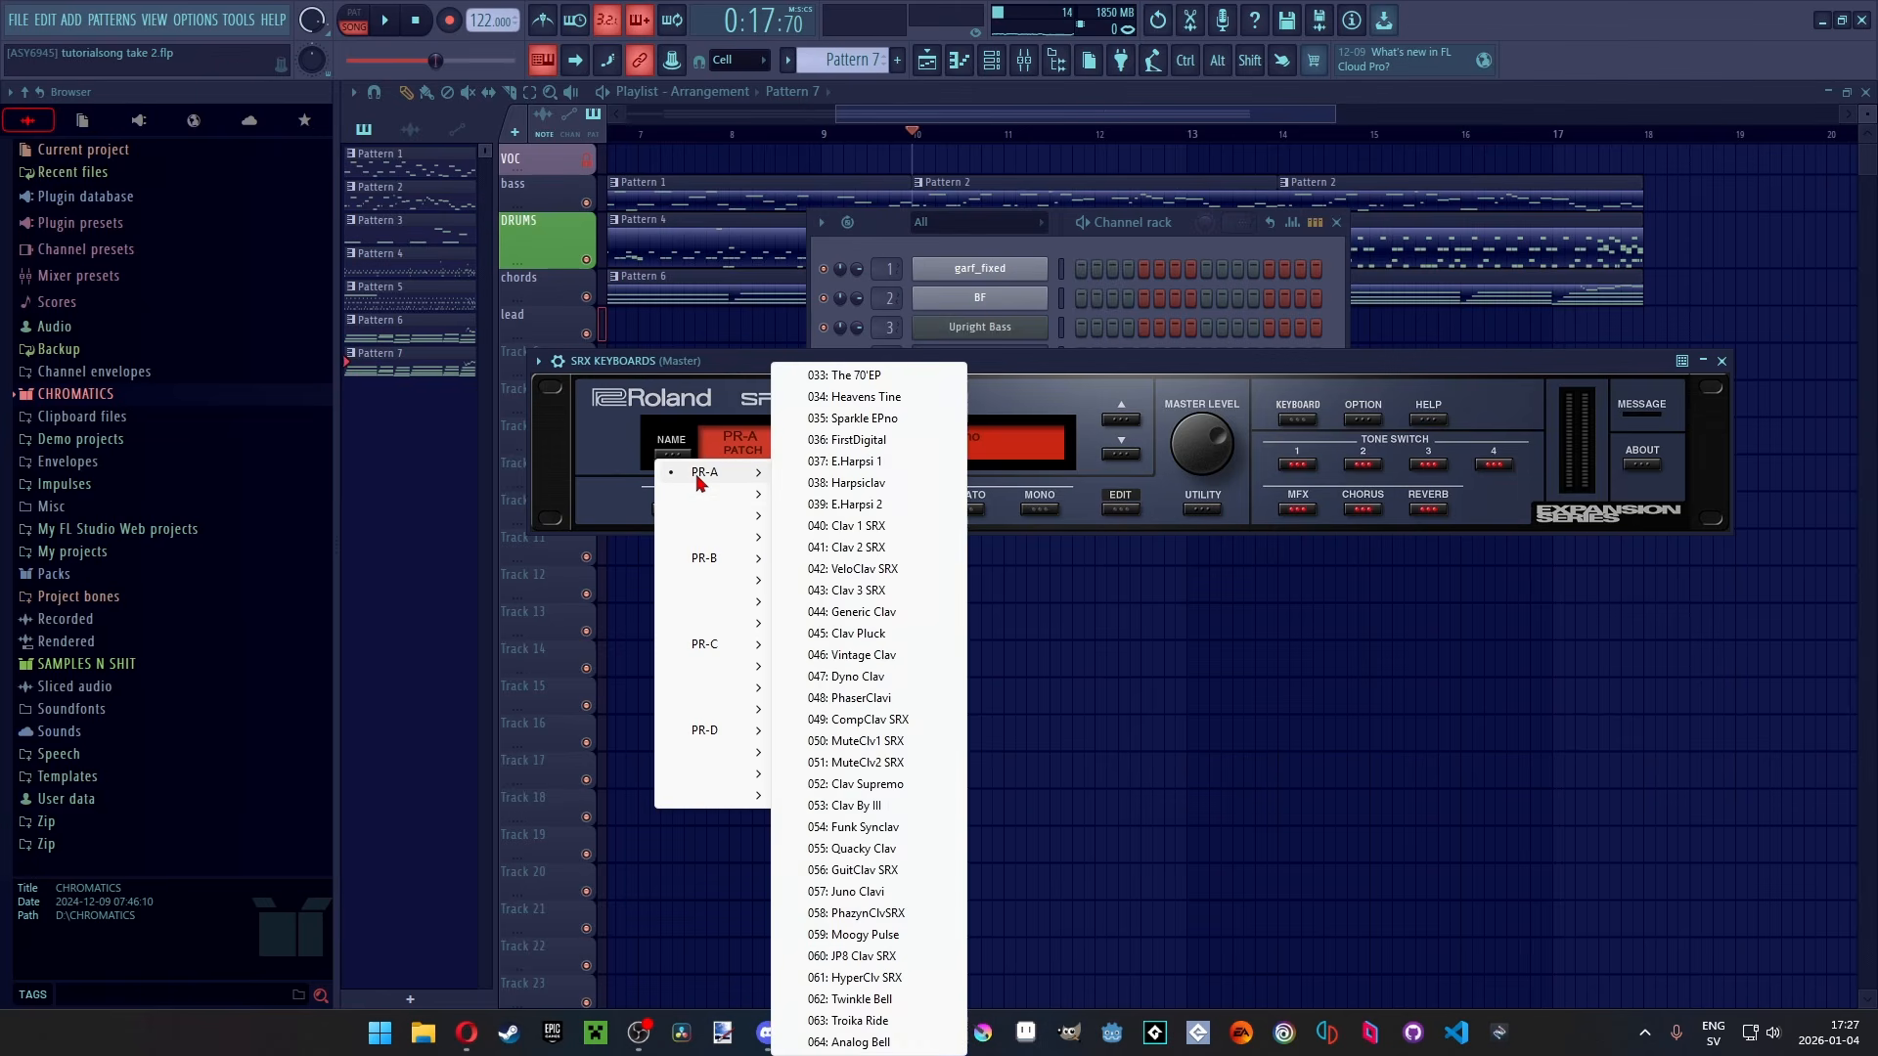
{"action": "mouse_move", "coordinate": [746, 471]}
{"action": "left_click", "coordinate": [839, 397]}
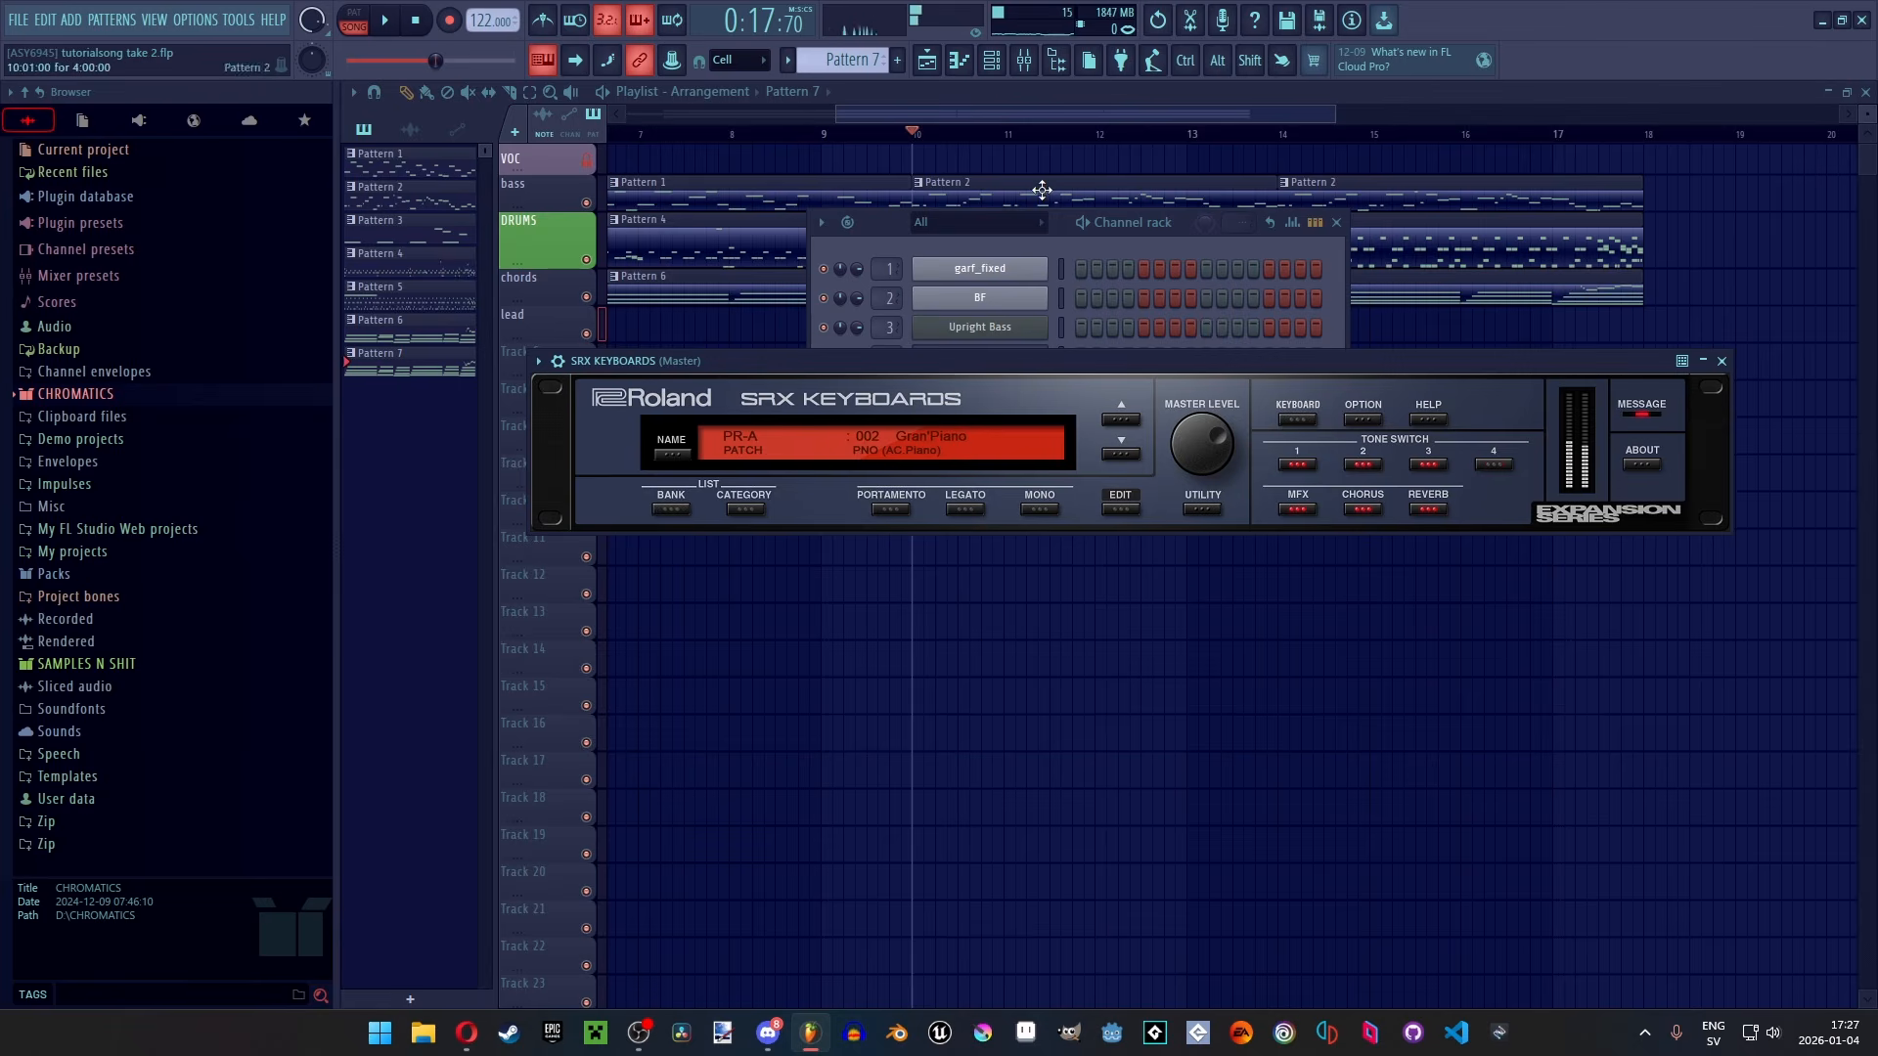
Route the SRX KEYBOARDS channel to the empty mixer track Insert 6
{"action": "left_click", "coordinate": [1027, 61]}
{"action": "left_click", "coordinate": [1027, 60]}
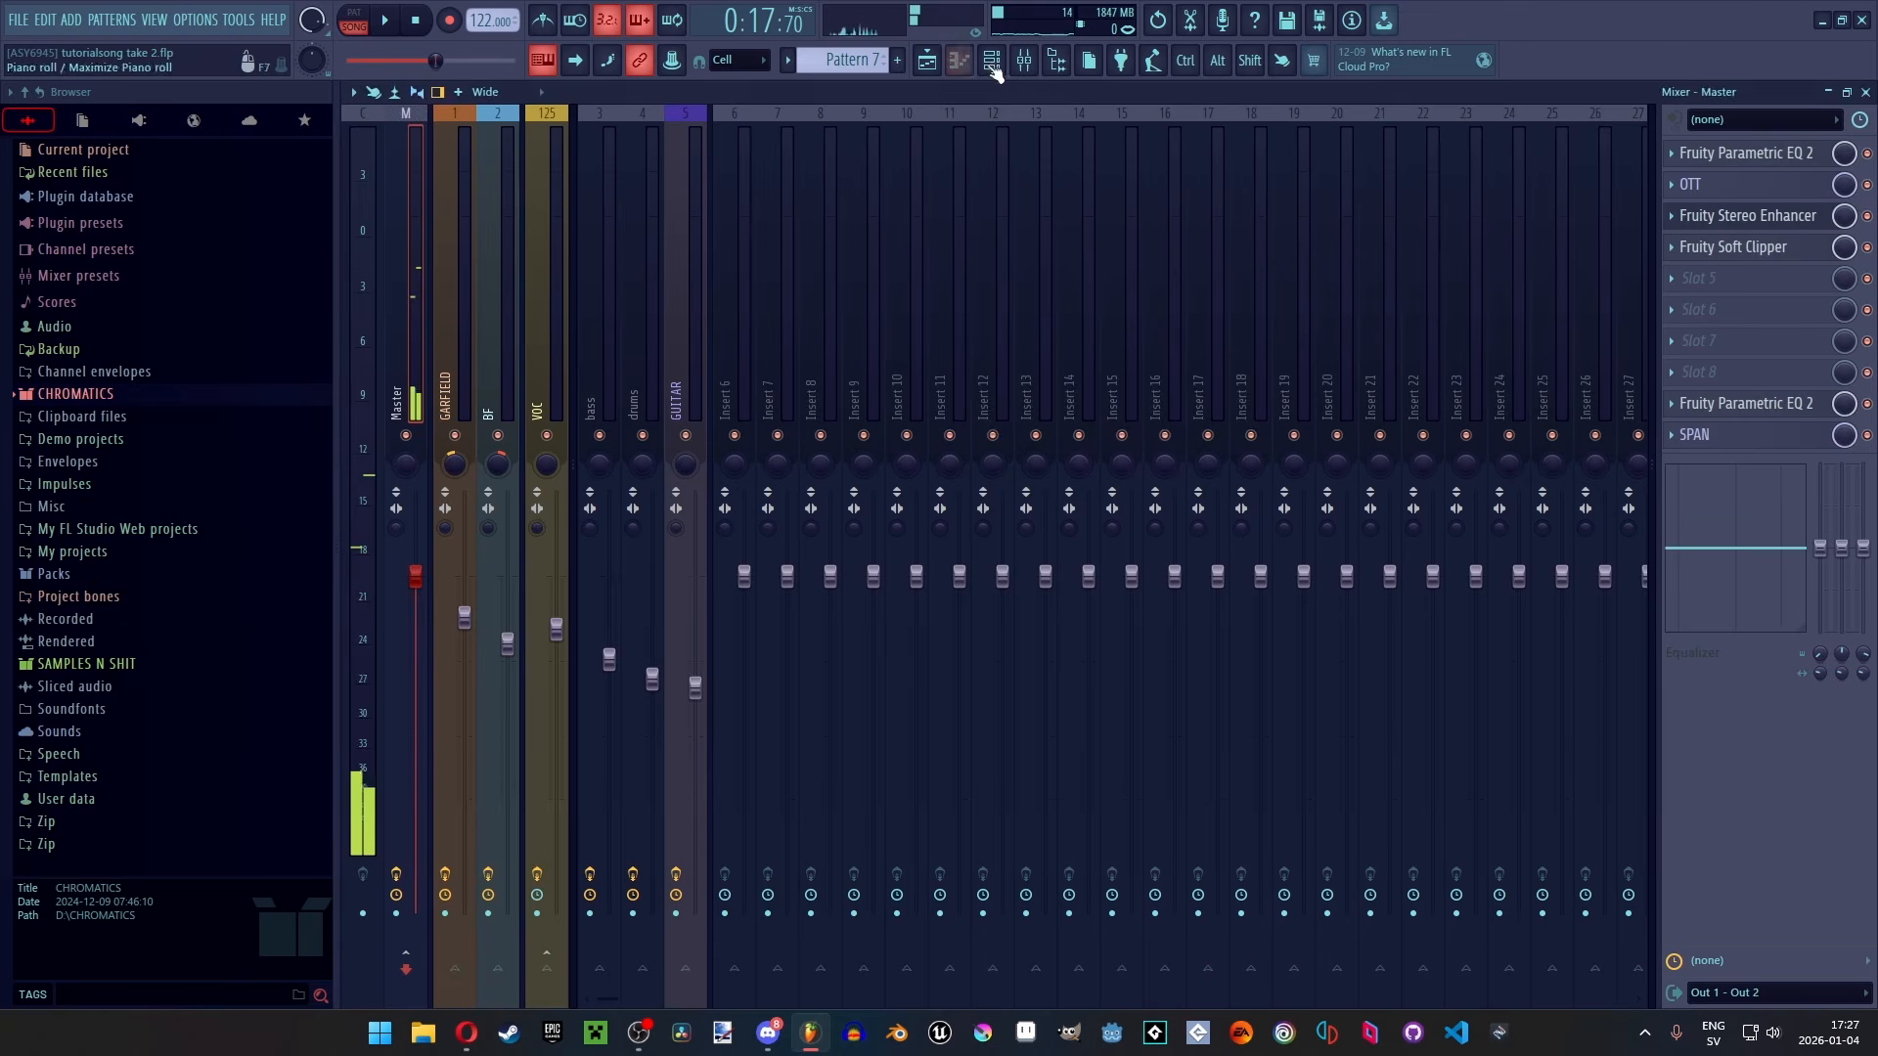
{"action": "key", "text": "F6"}
{"action": "double_click", "coordinate": [888, 413]}
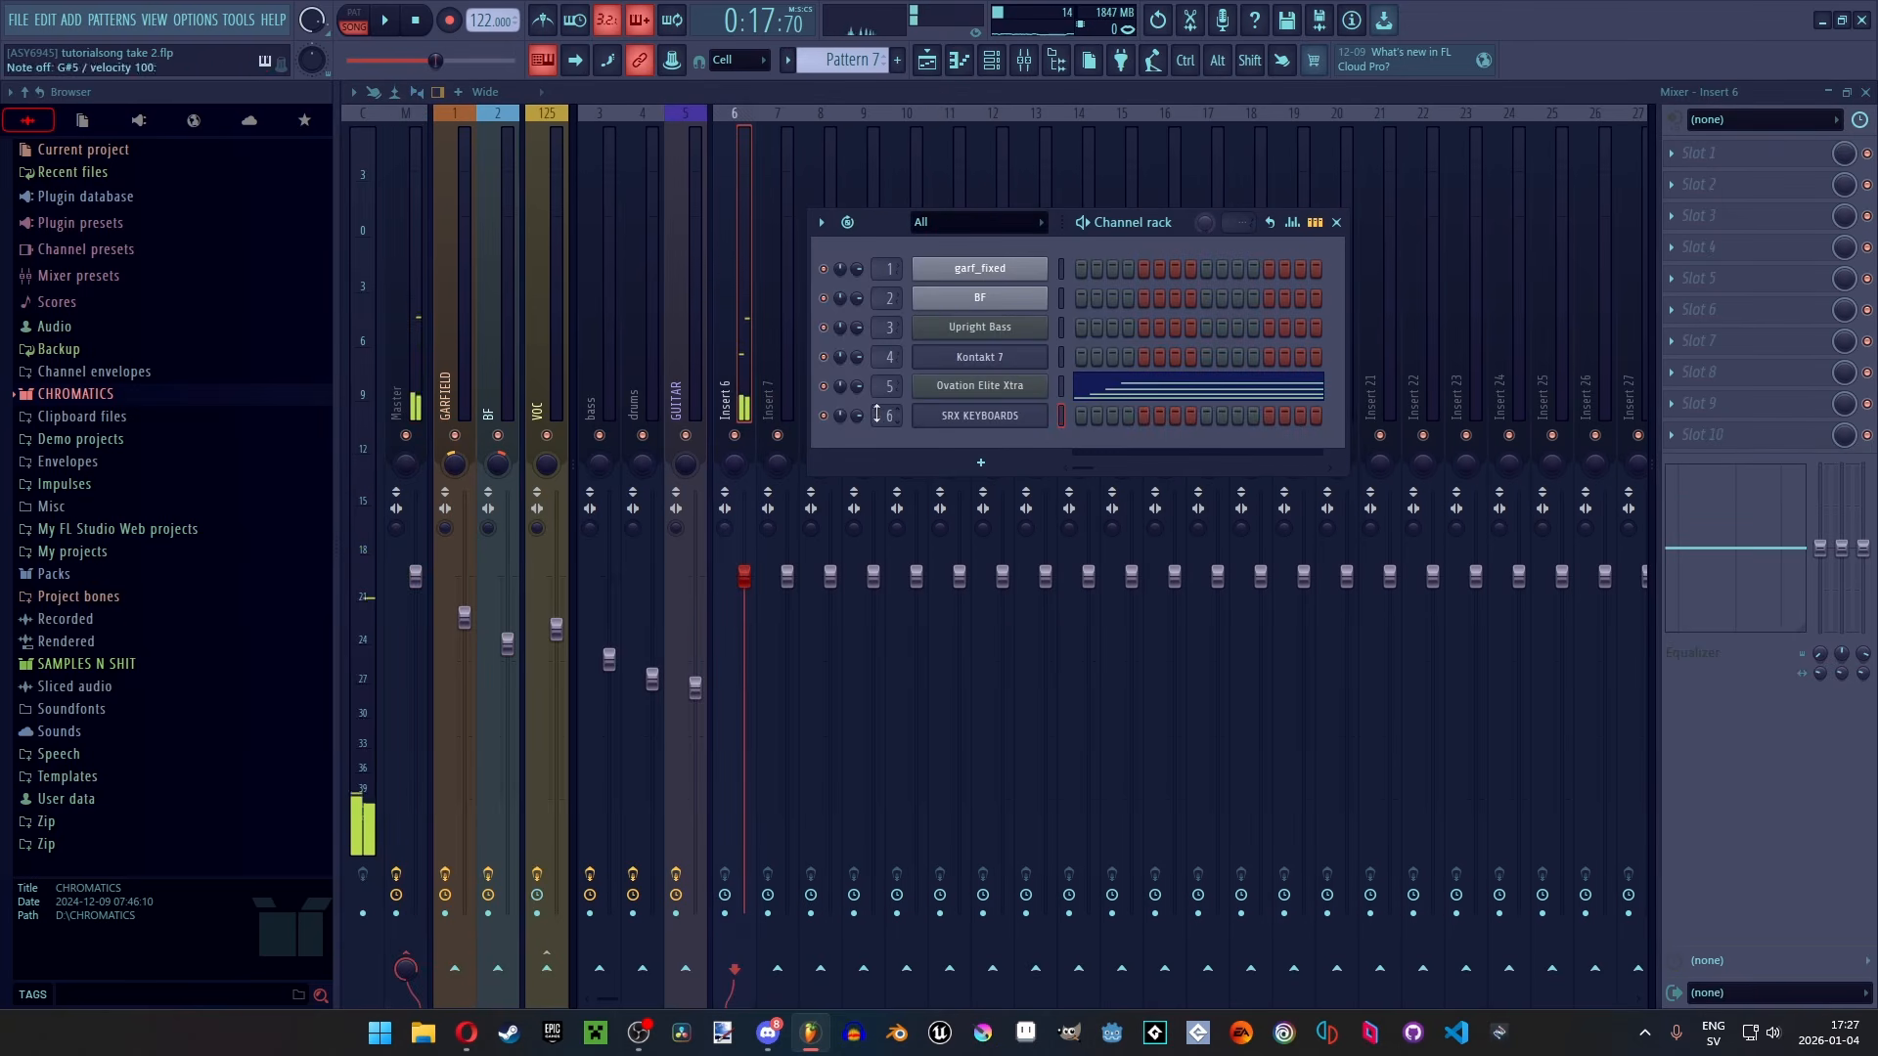
{"action": "key", "text": "F6"}
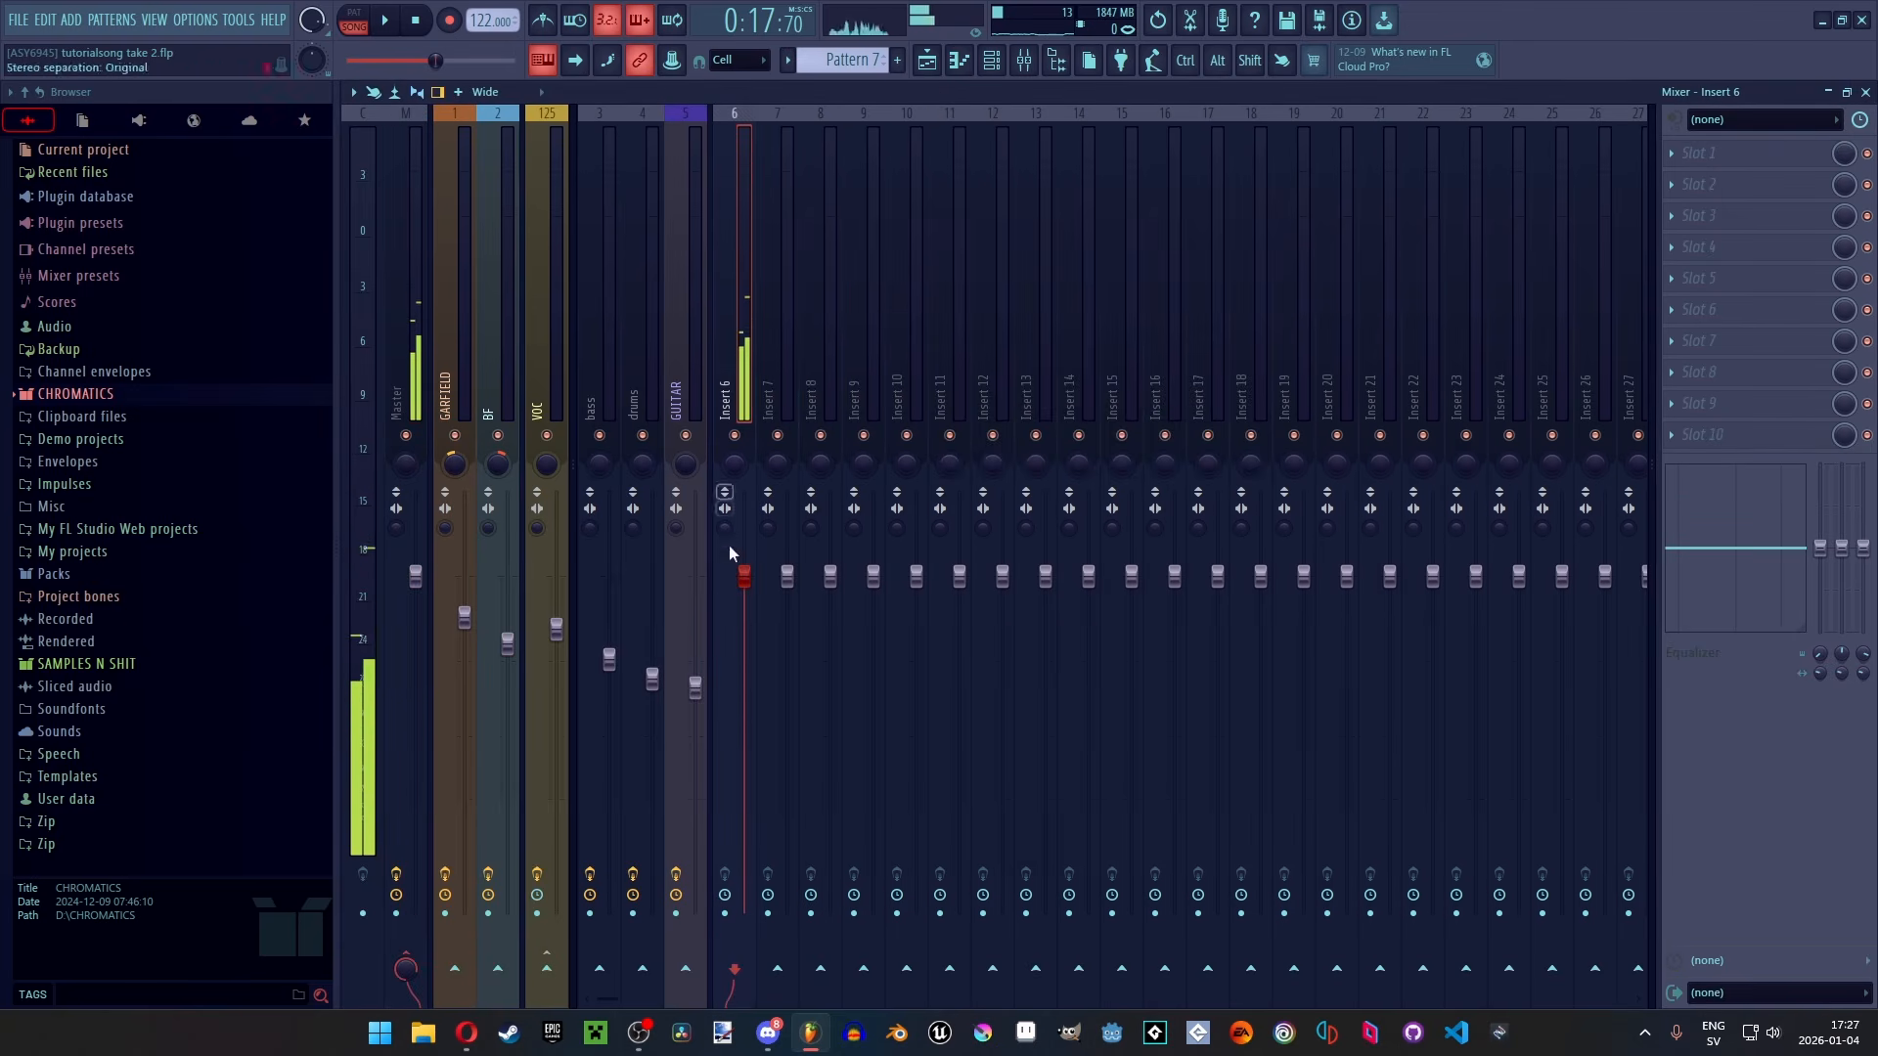
Check the GUITAR mixer track's stereo separation for comparison with the piano's track
{"action": "left_click", "coordinate": [992, 61]}
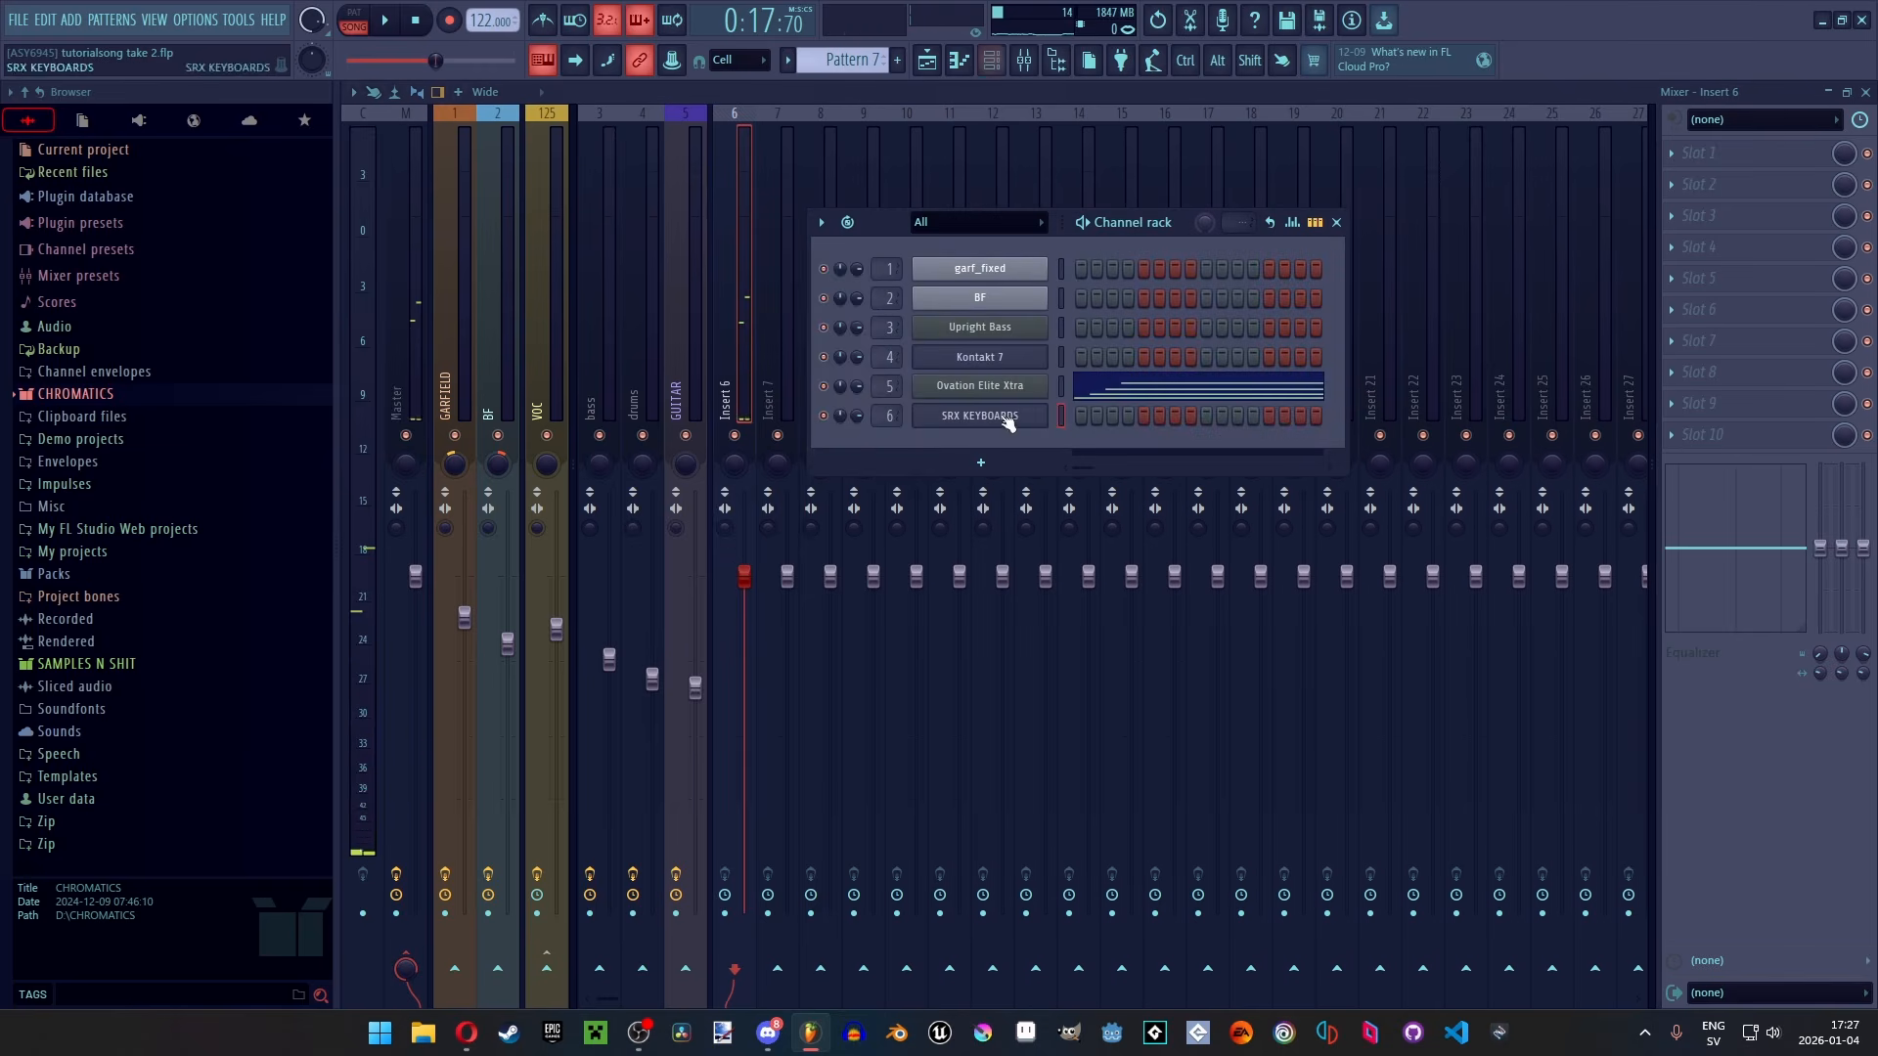
{"action": "left_click", "coordinate": [681, 389]}
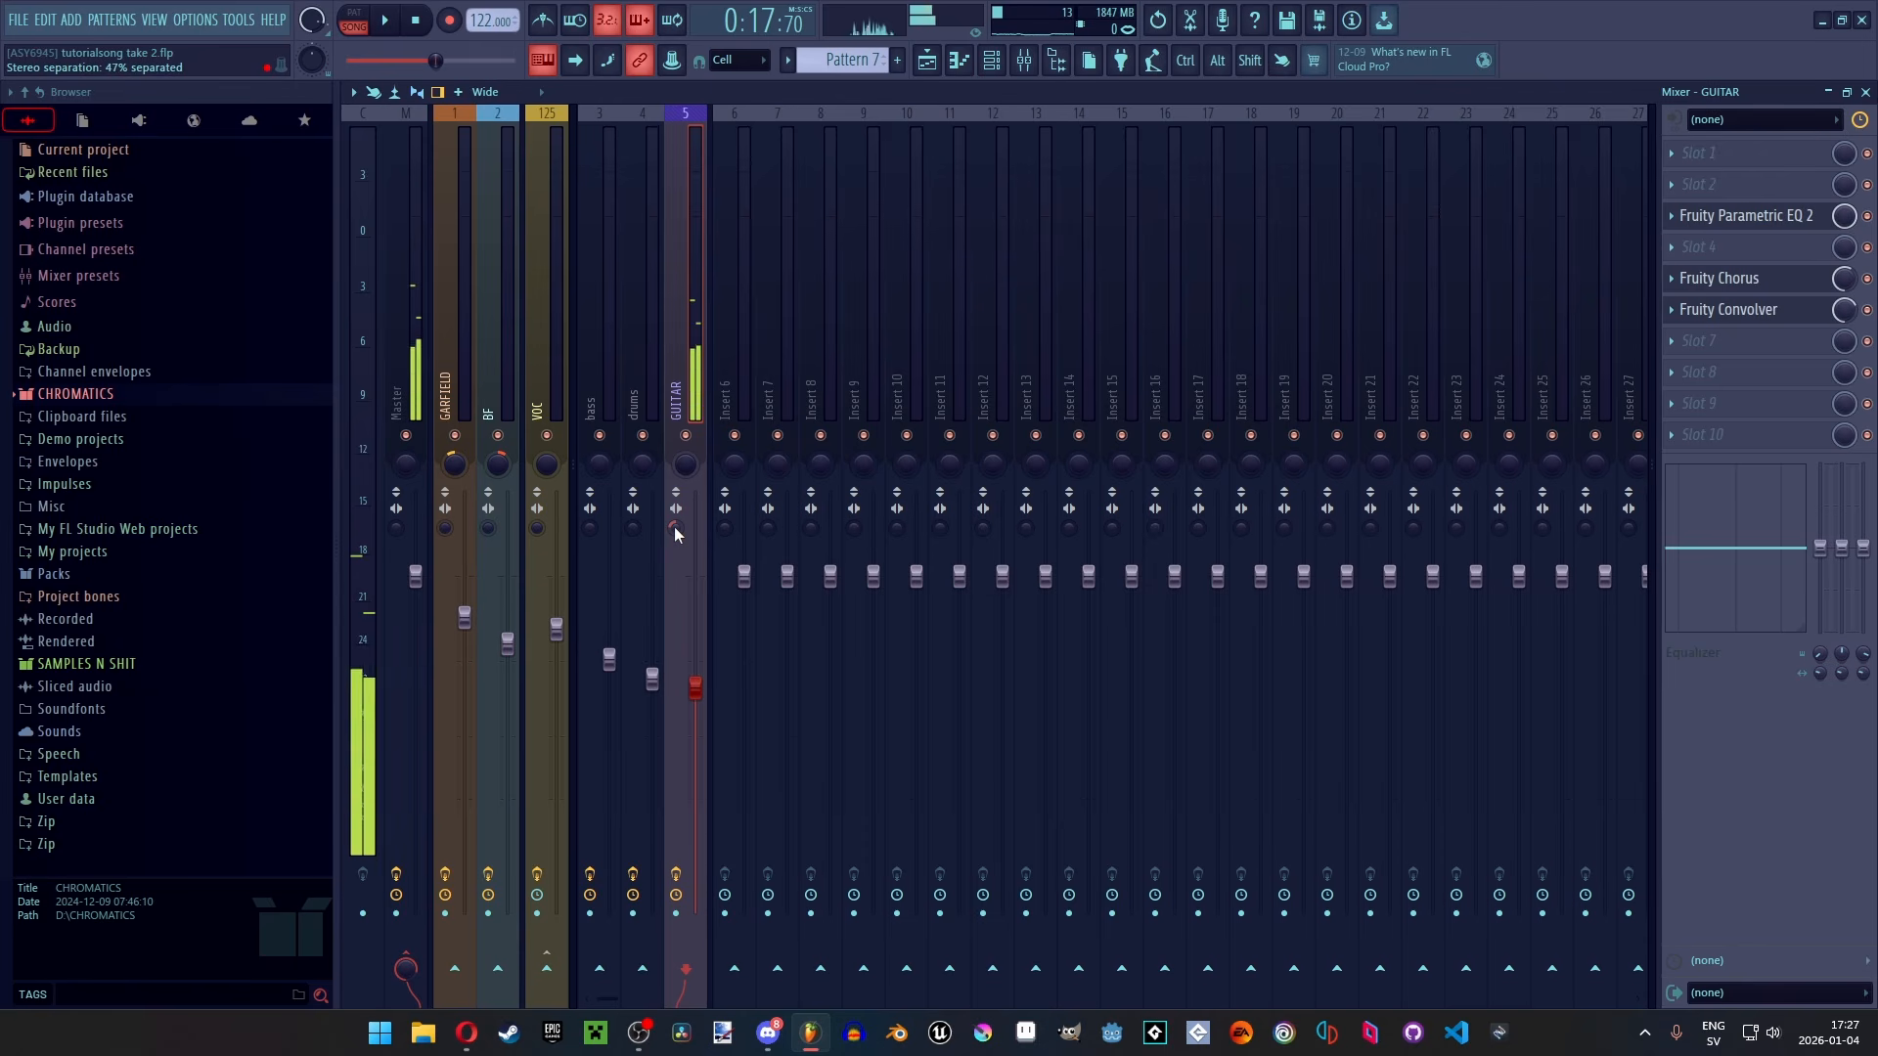
Set the GUITAR mixer track's stereo separation to 48% separated and listen to the Pattern 6 chords in pattern mode
{"action": "left_click_drag", "start_coordinate": [673, 526], "coordinate": [673, 524]}
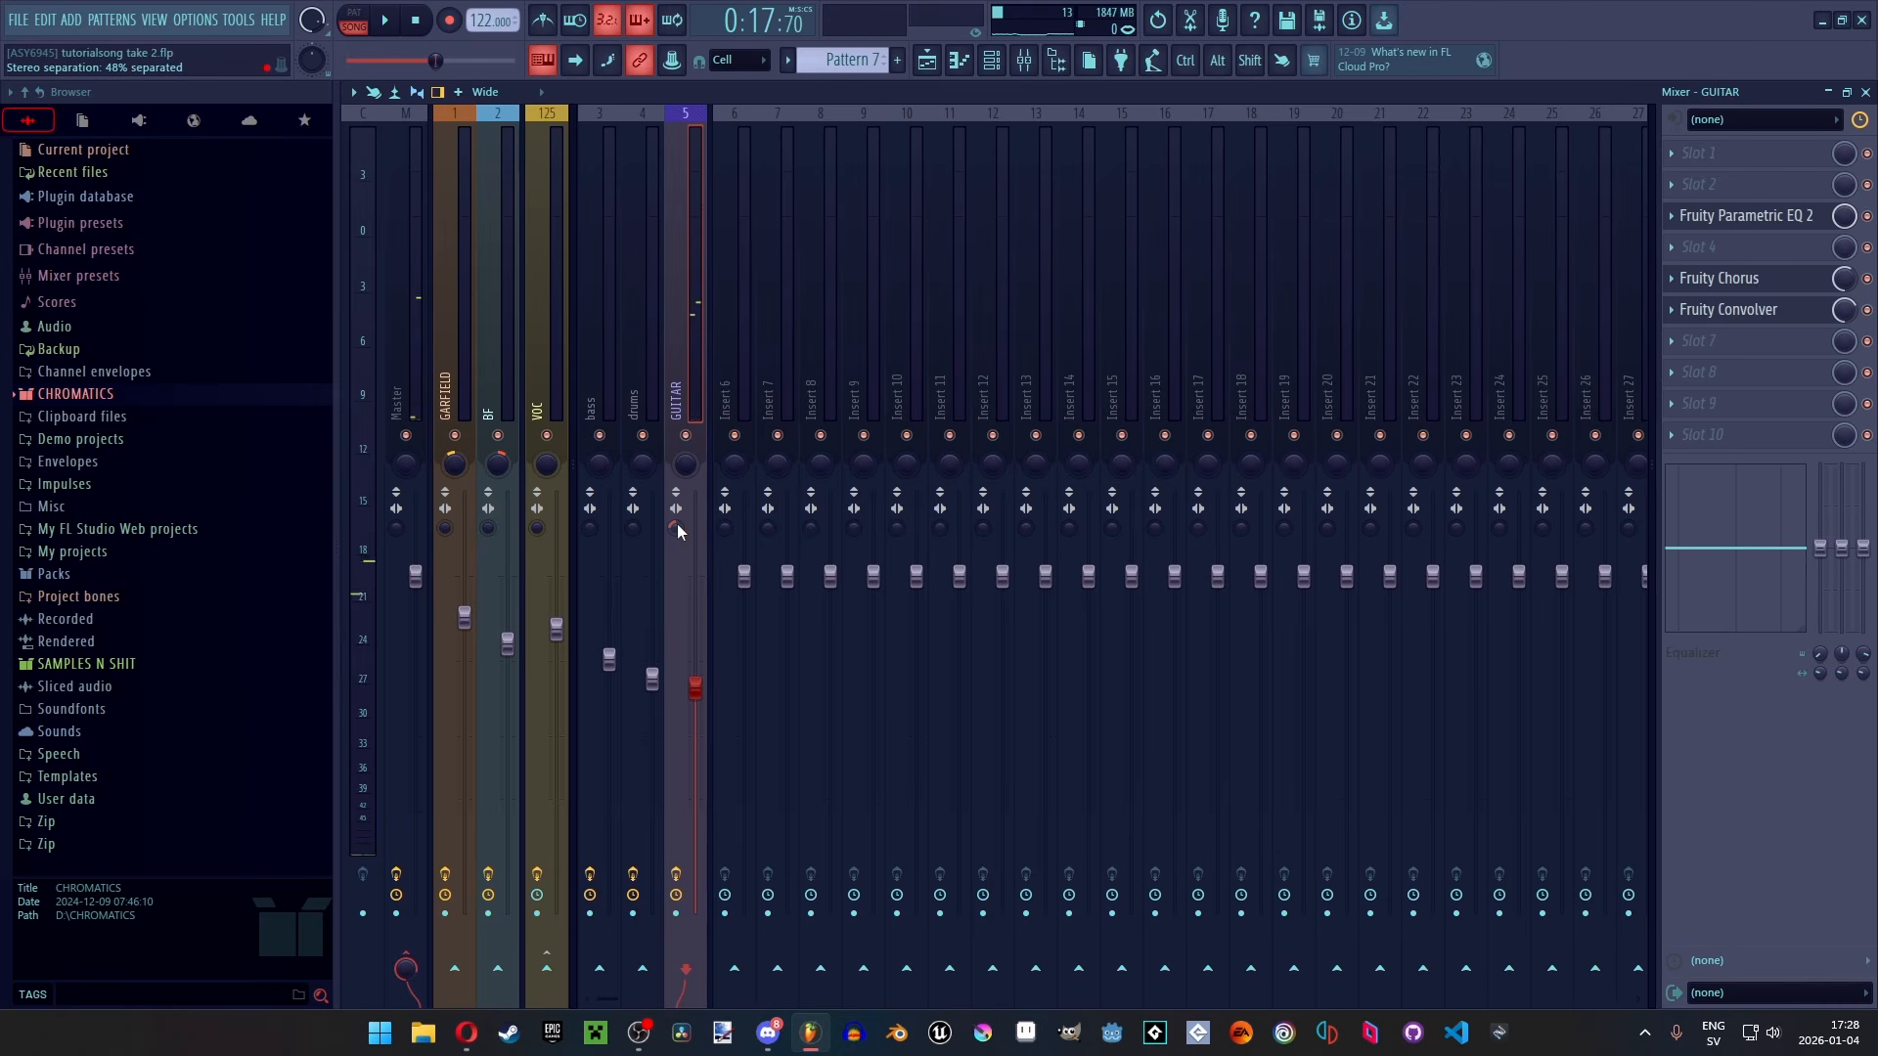
{"action": "left_click", "coordinate": [927, 59]}
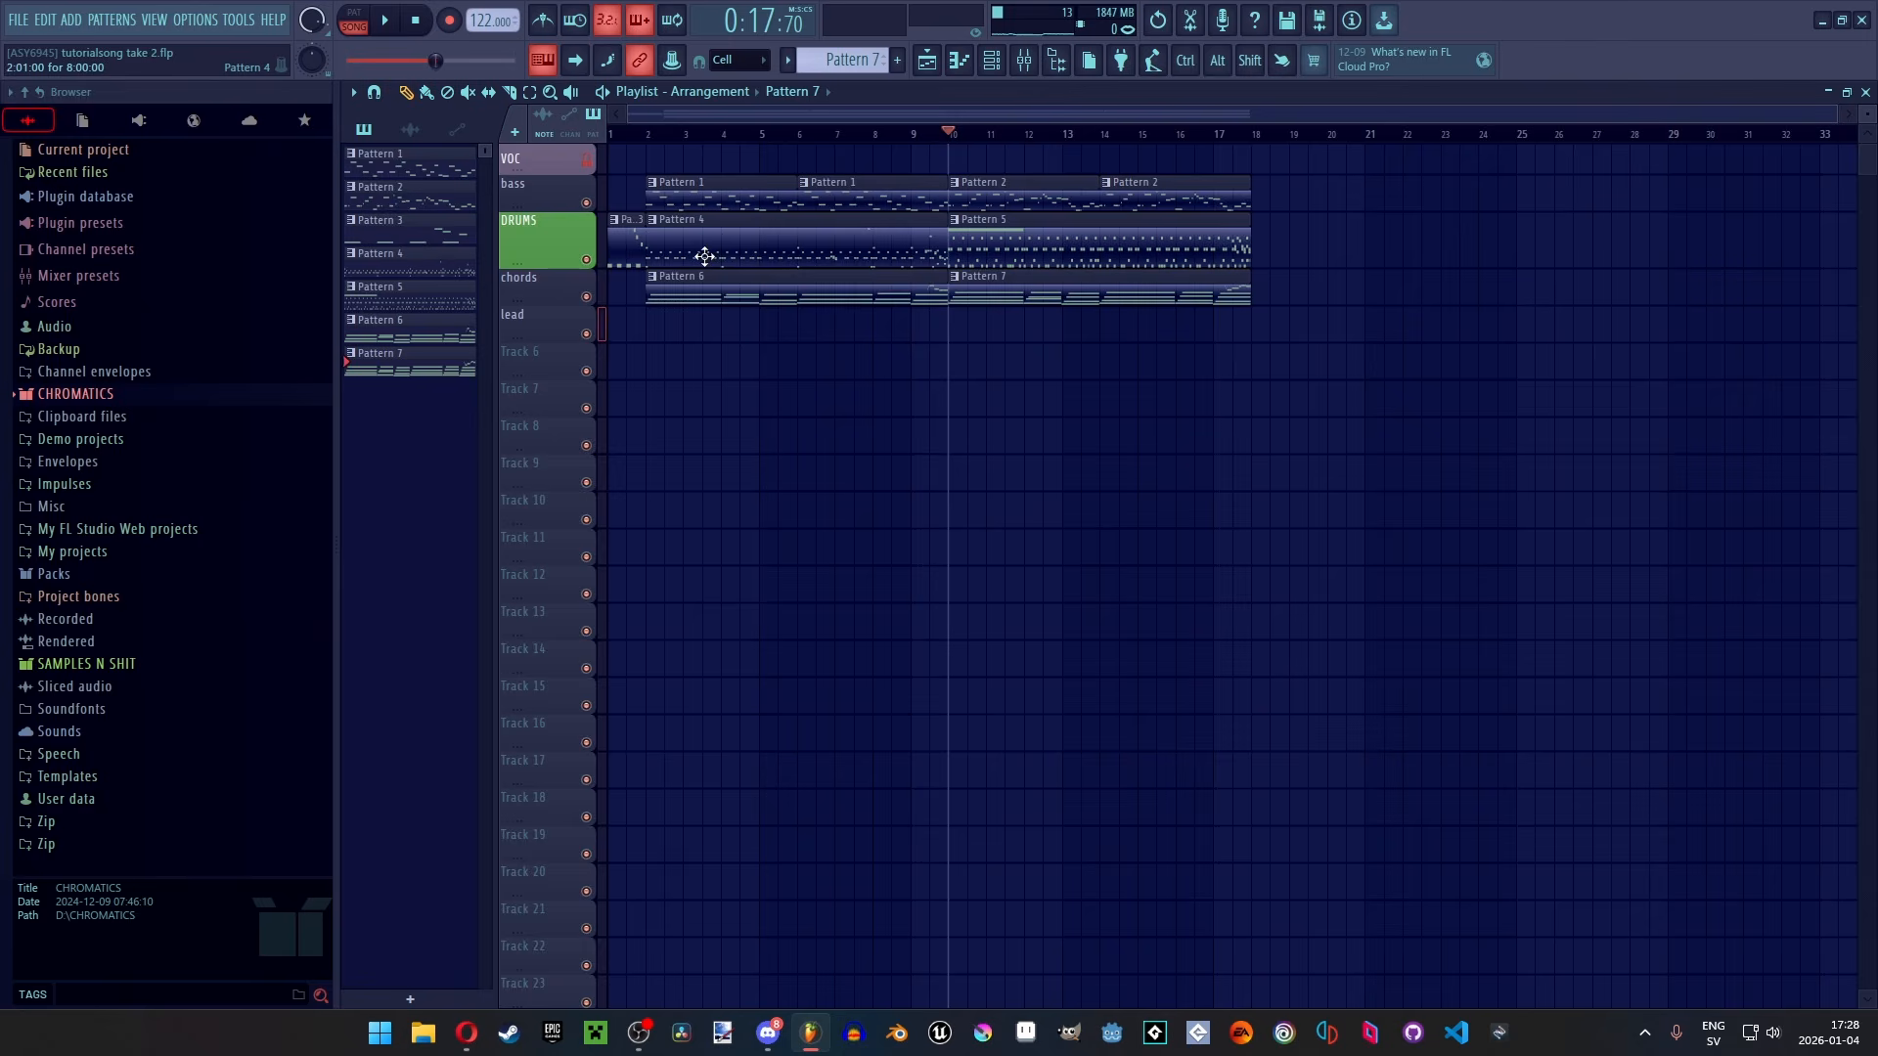
{"action": "double_click", "coordinate": [712, 293]}
{"action": "key", "text": "l"}
{"action": "key", "text": "space"}
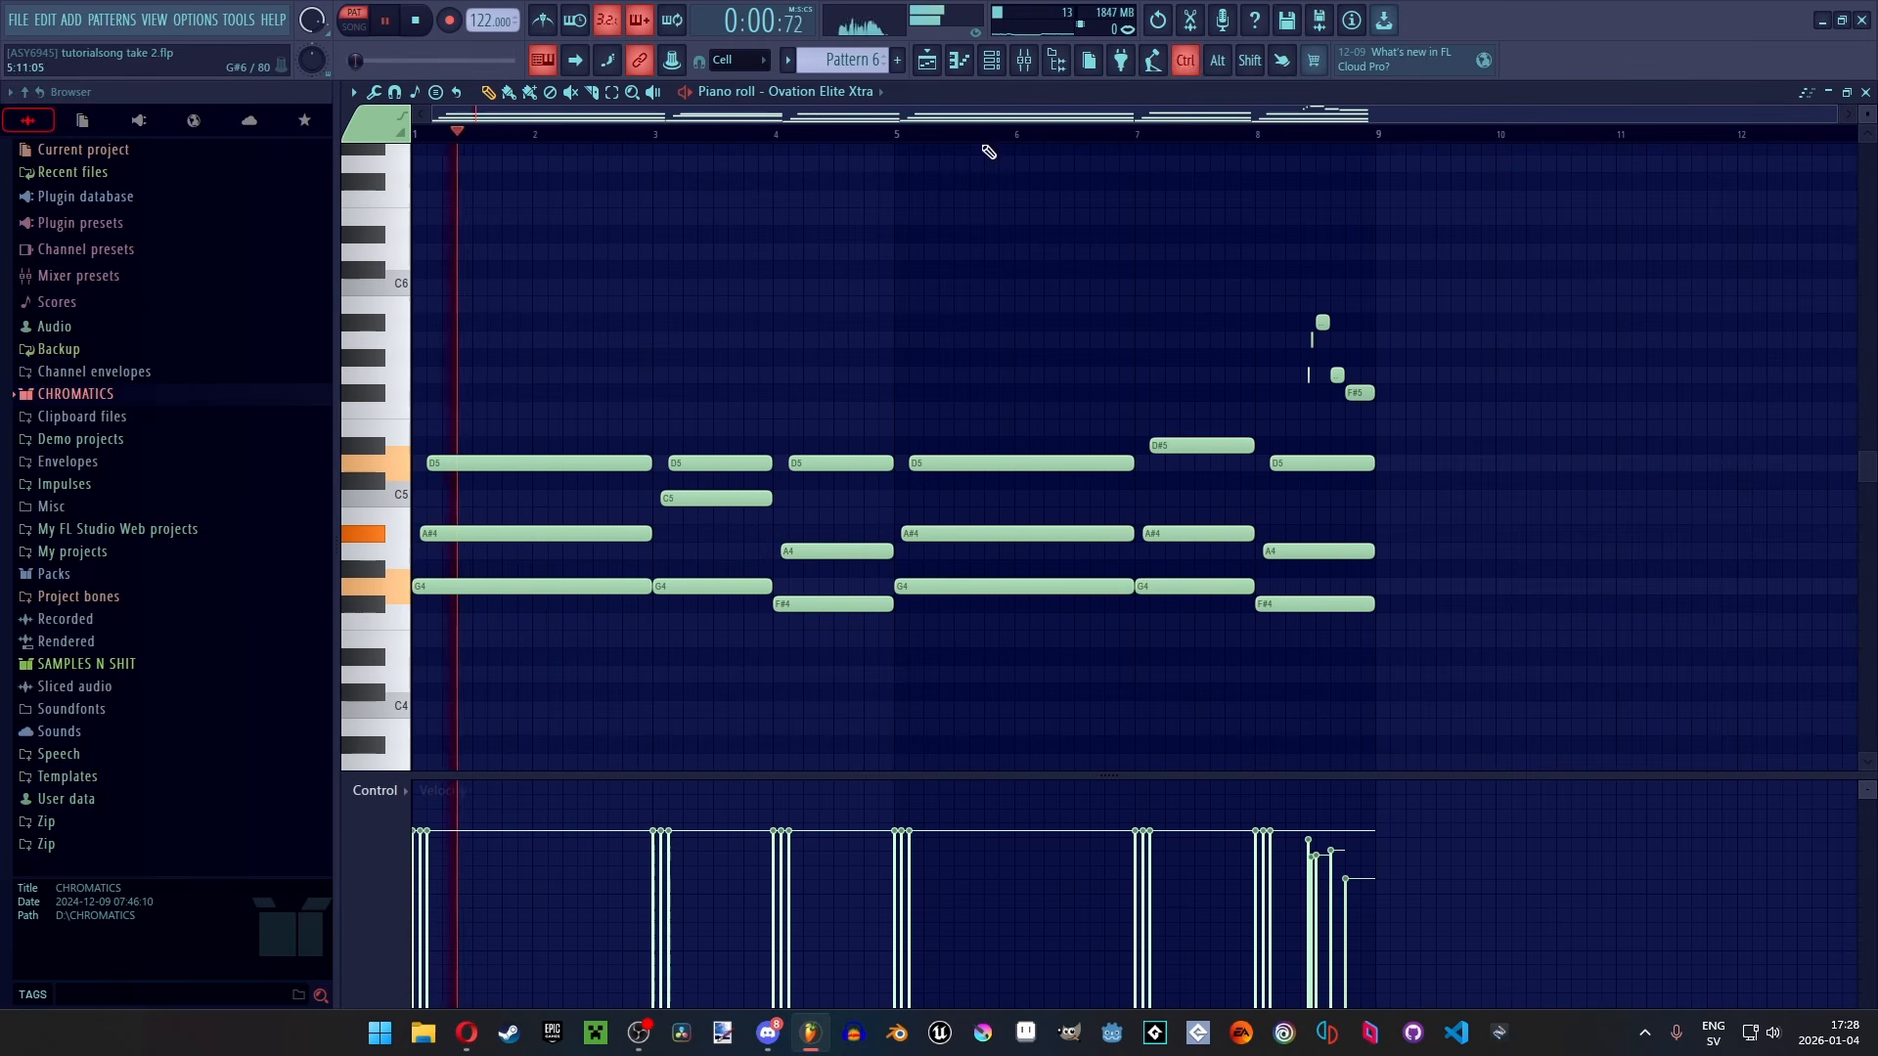
{"action": "left_click", "coordinate": [1027, 61]}
{"action": "key", "text": "space"}
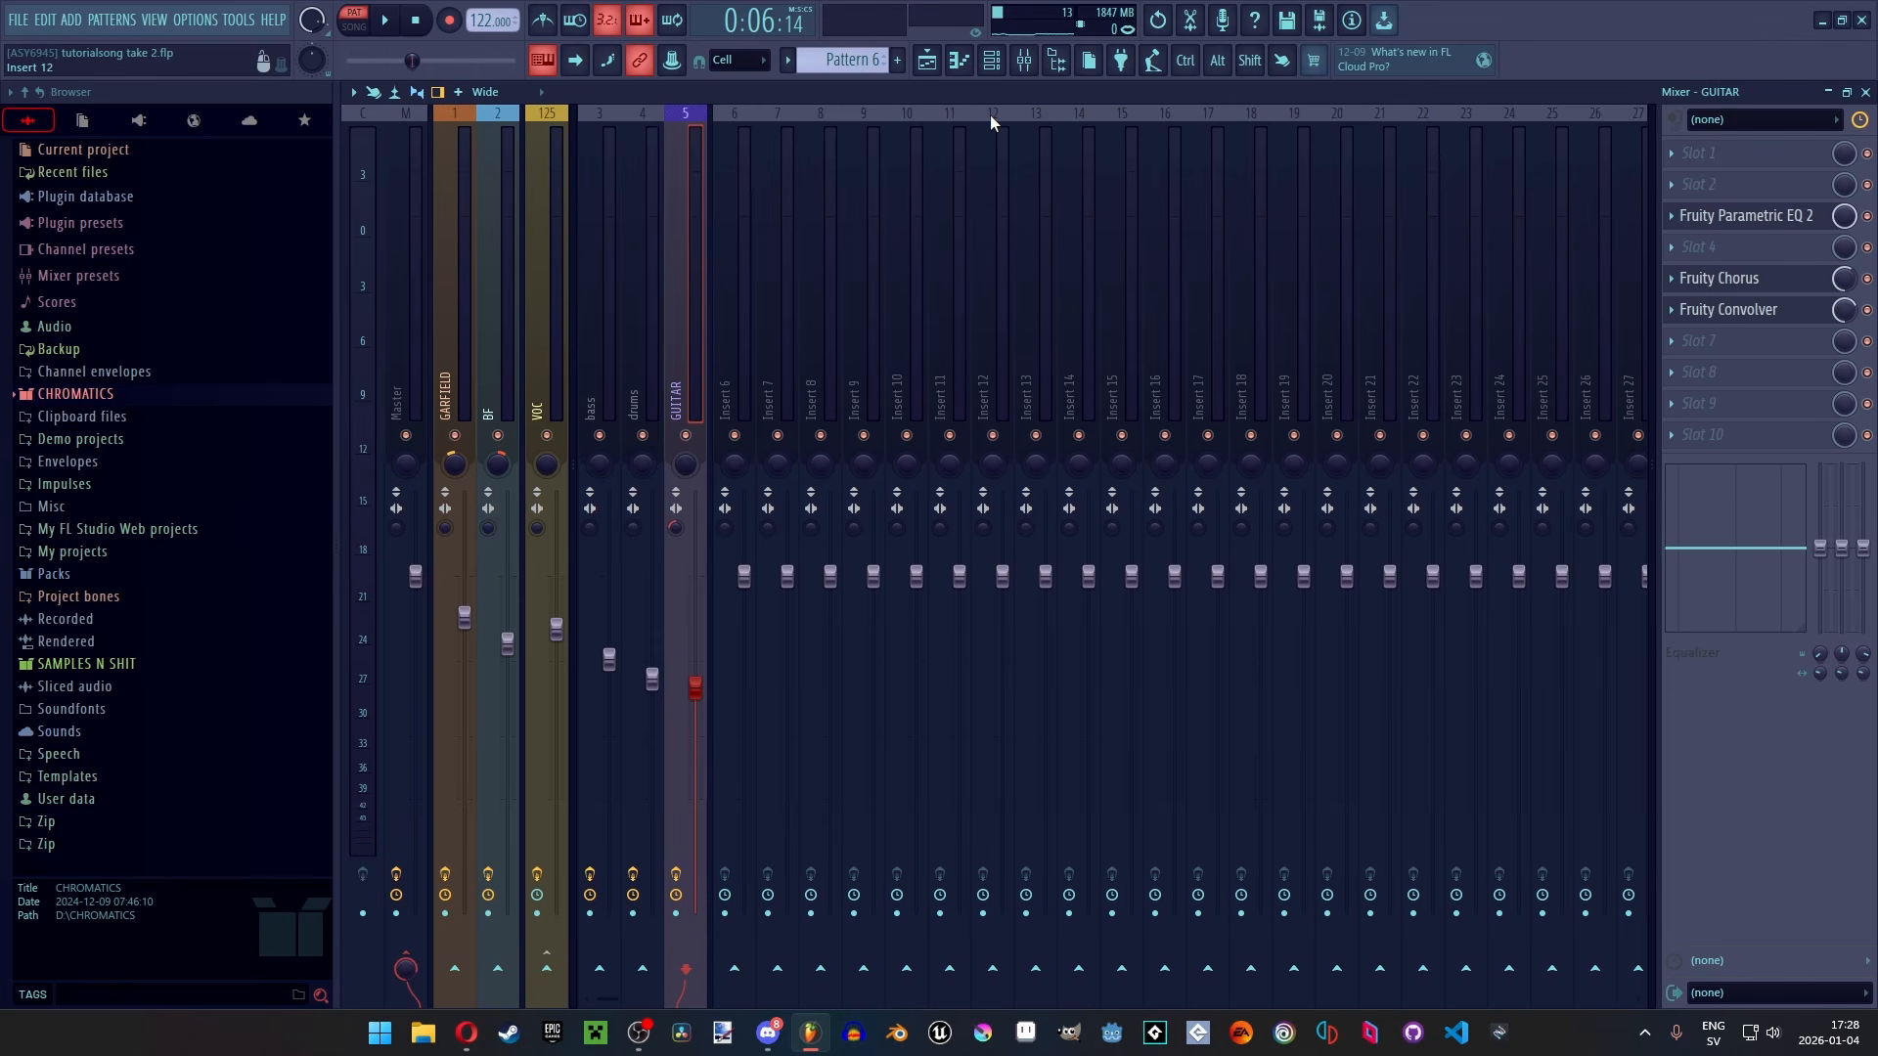
Reset the GUITAR track's stereo separation and play the Pattern 6 chords to hear them without it
{"action": "right_click", "coordinate": [693, 529]}
{"action": "left_click", "coordinate": [702, 535]}
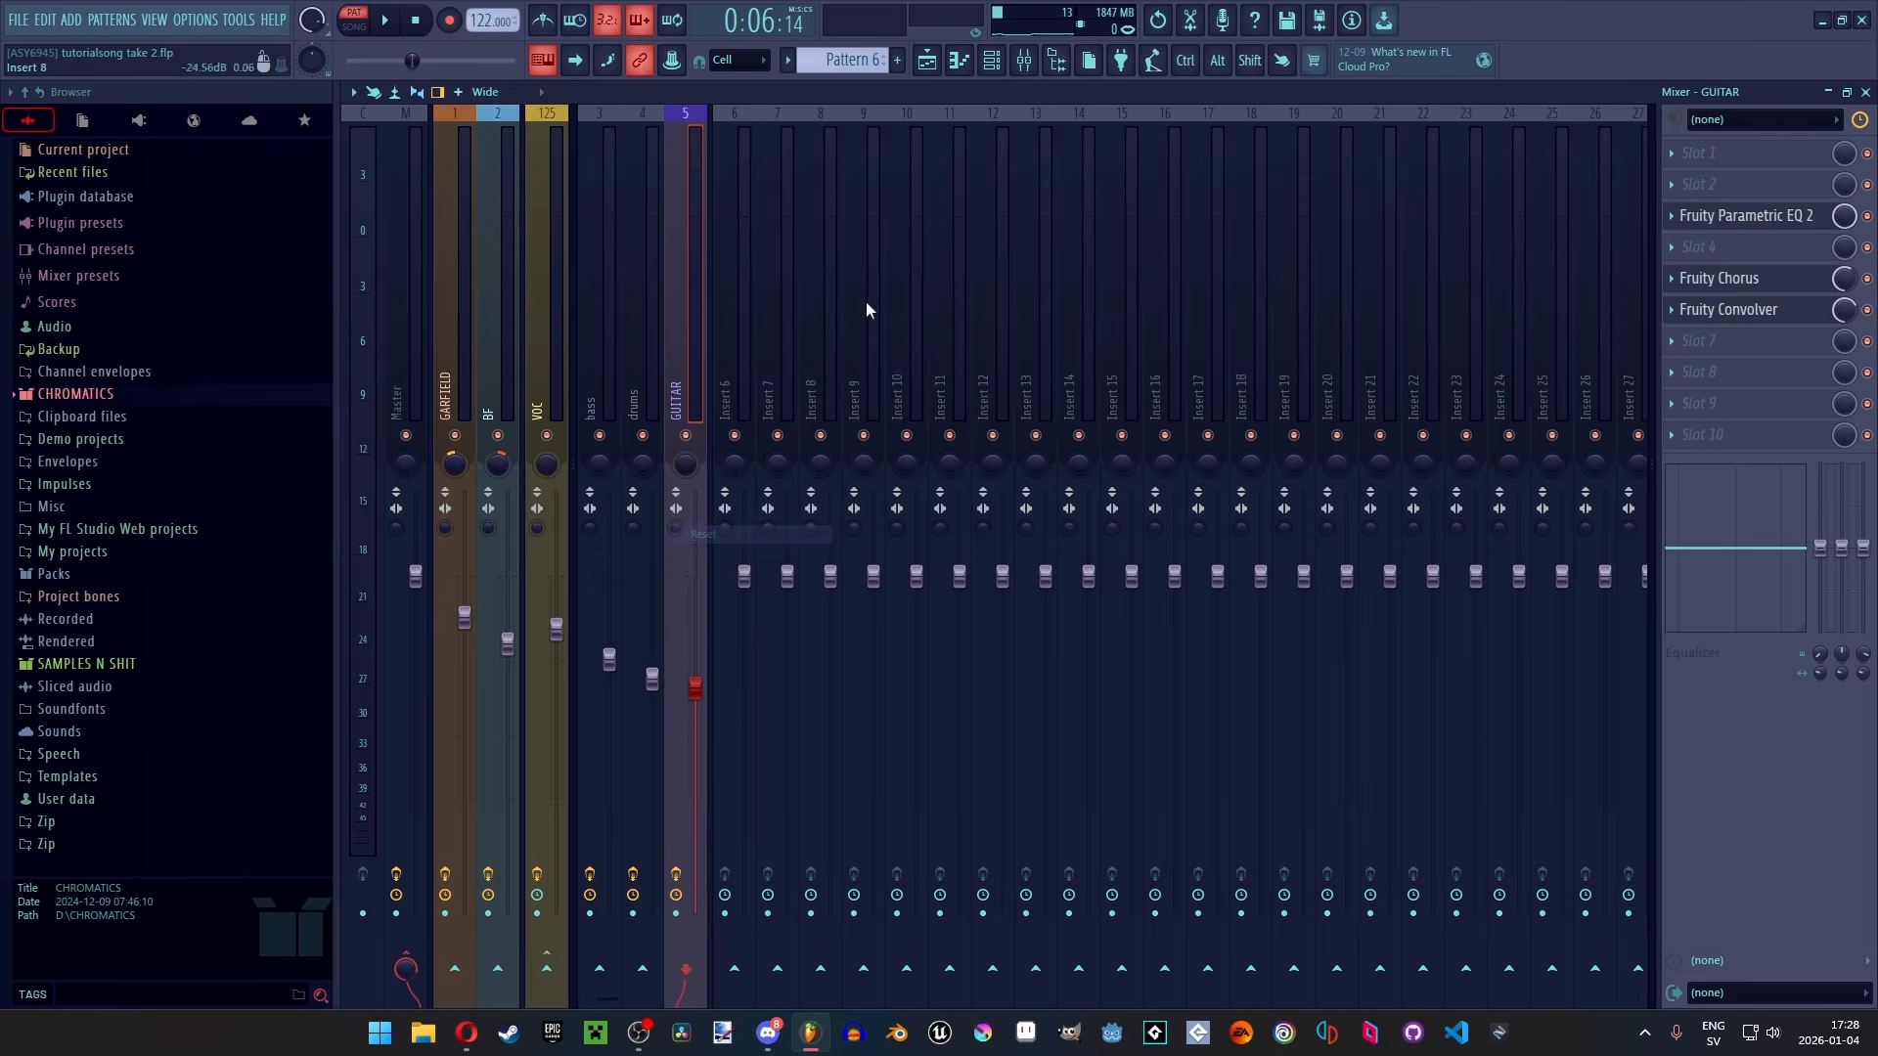
{"action": "left_click", "coordinate": [959, 60]}
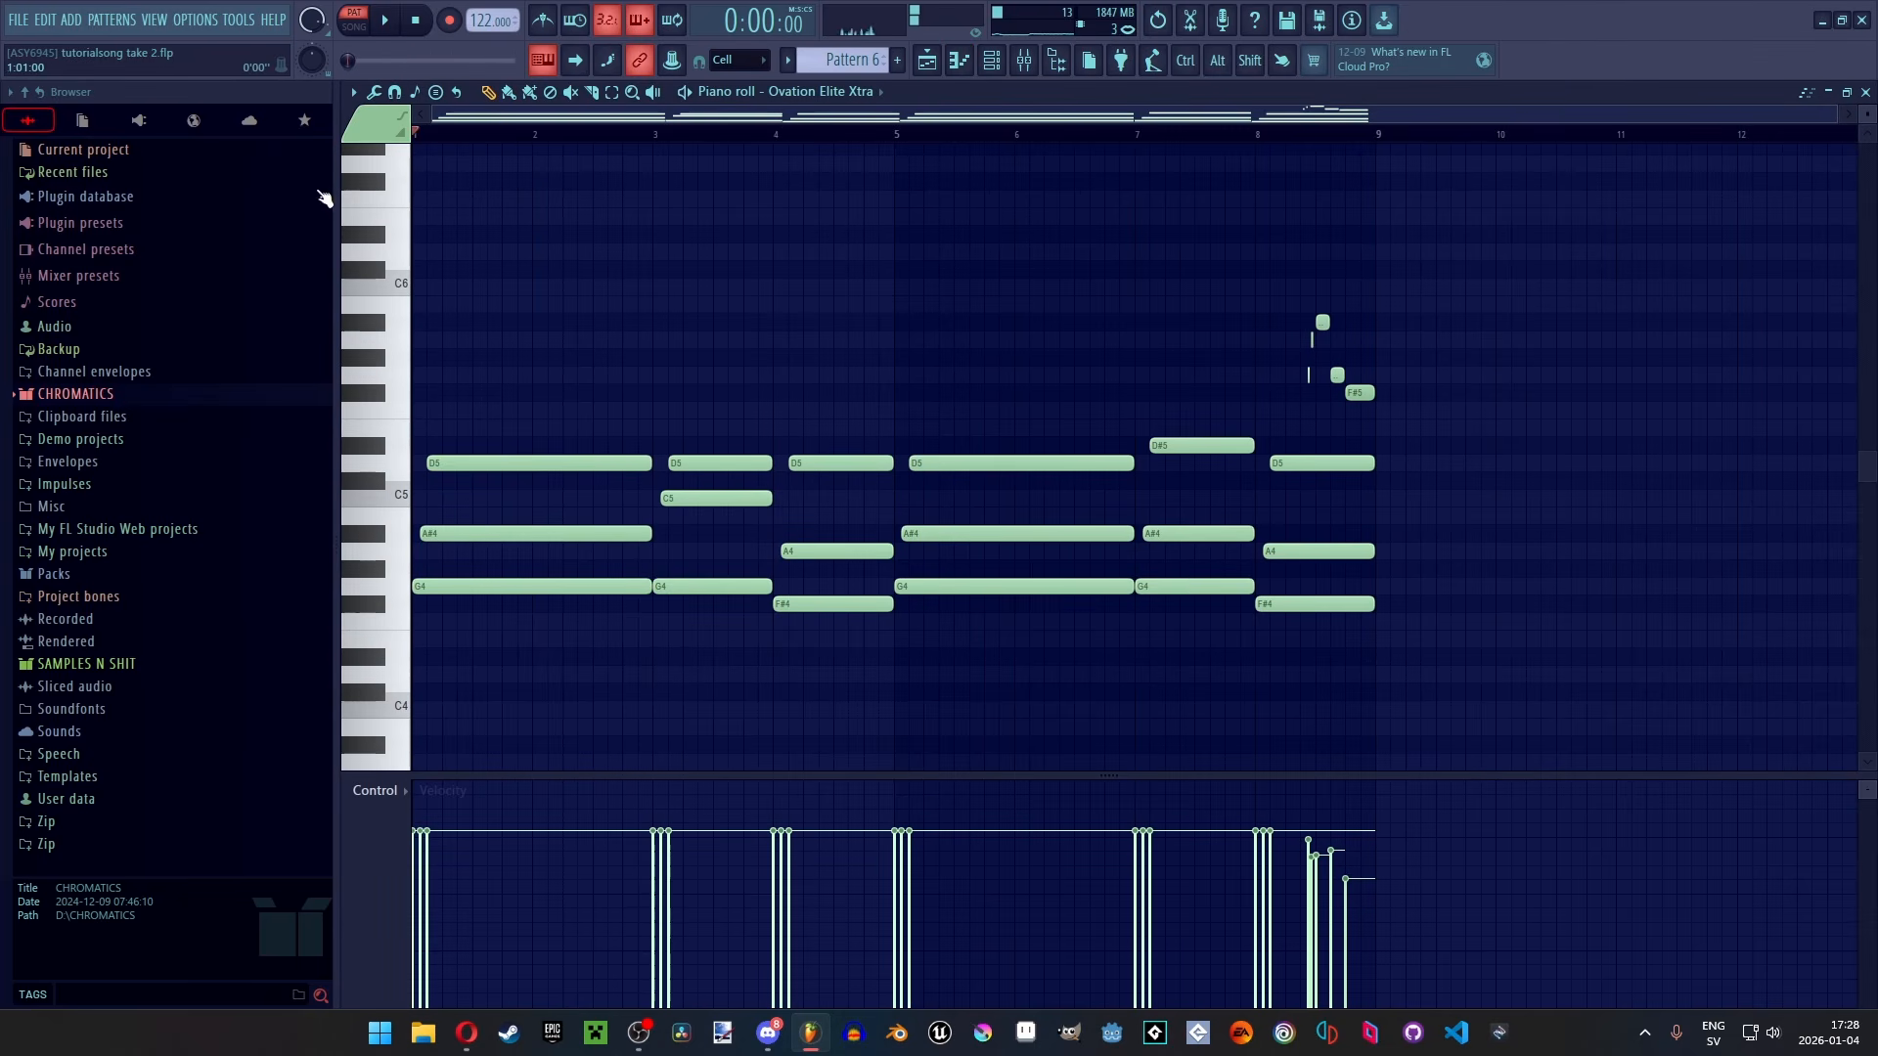
{"action": "key", "text": "space"}
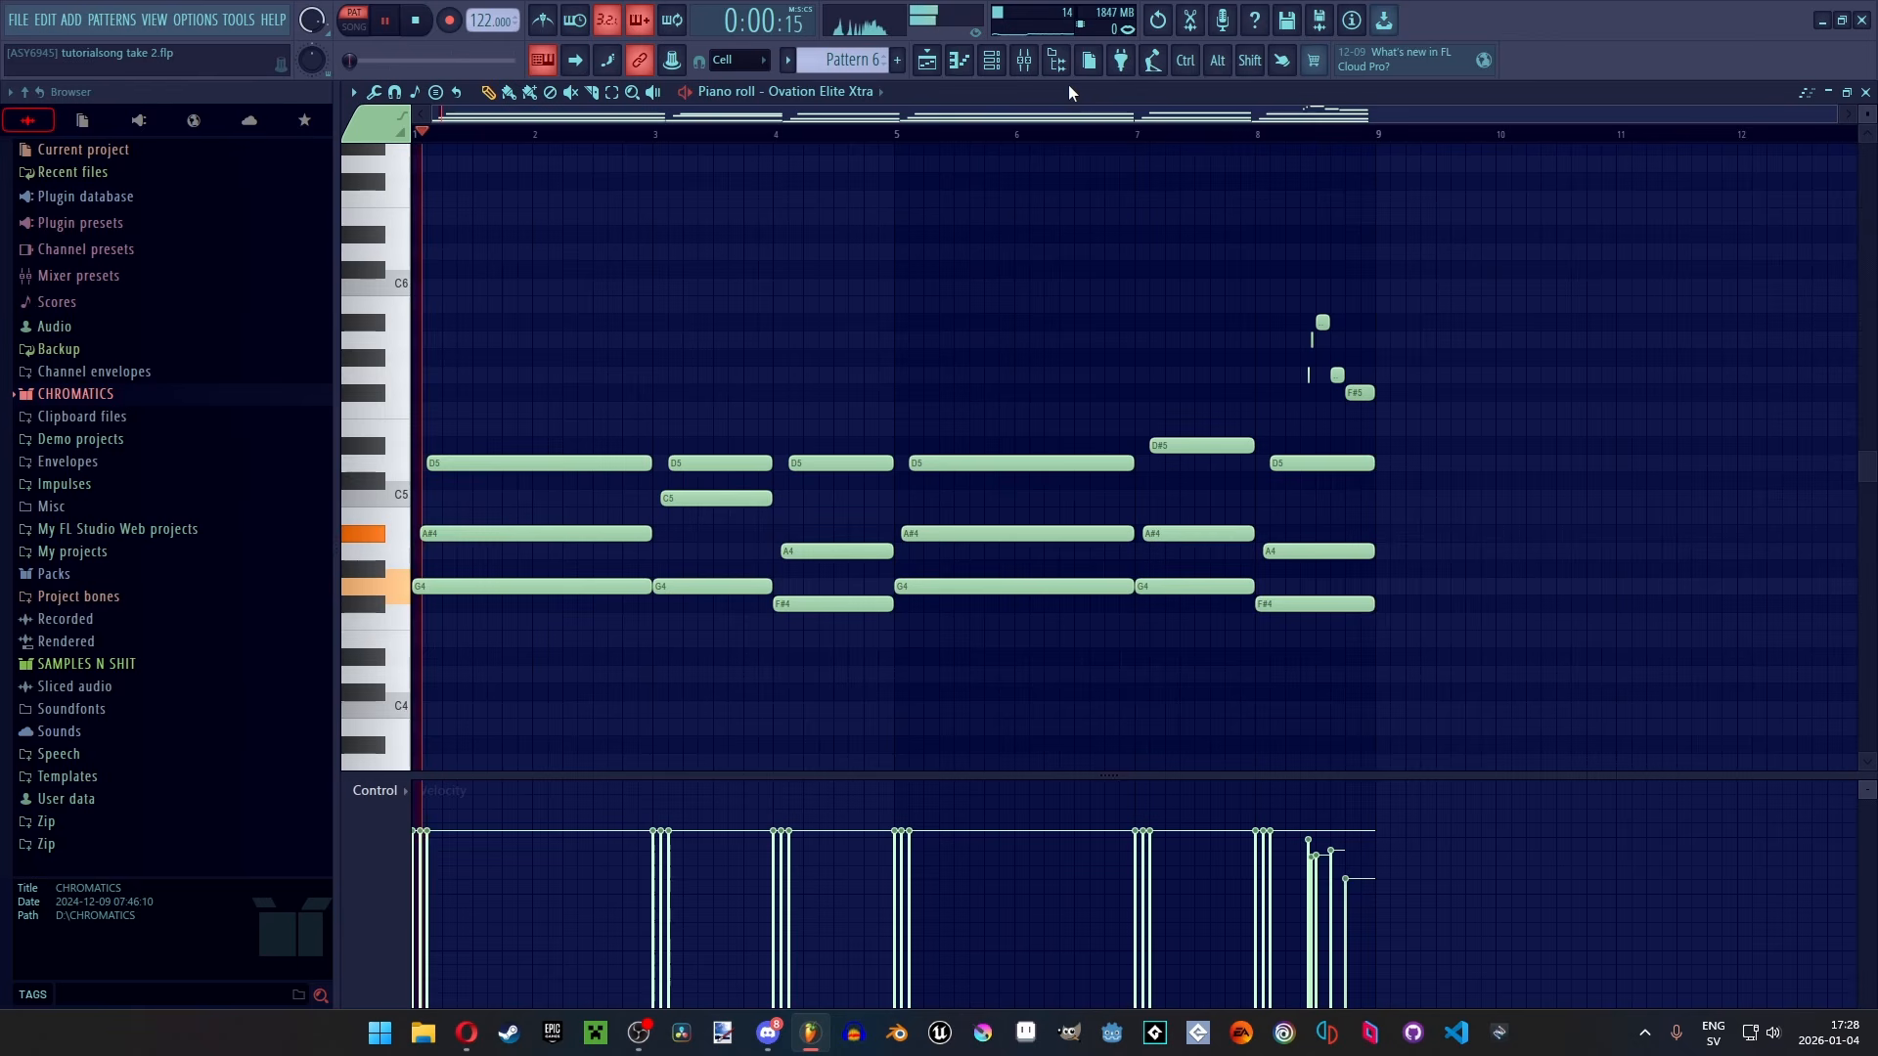
{"action": "left_click", "coordinate": [1024, 61]}
{"action": "key", "text": "space"}
Restore the GUITAR track's stereo separation to 48% separated and play Pattern 6 again
{"action": "right_click", "coordinate": [683, 530]}
{"action": "left_click", "coordinate": [773, 799]}
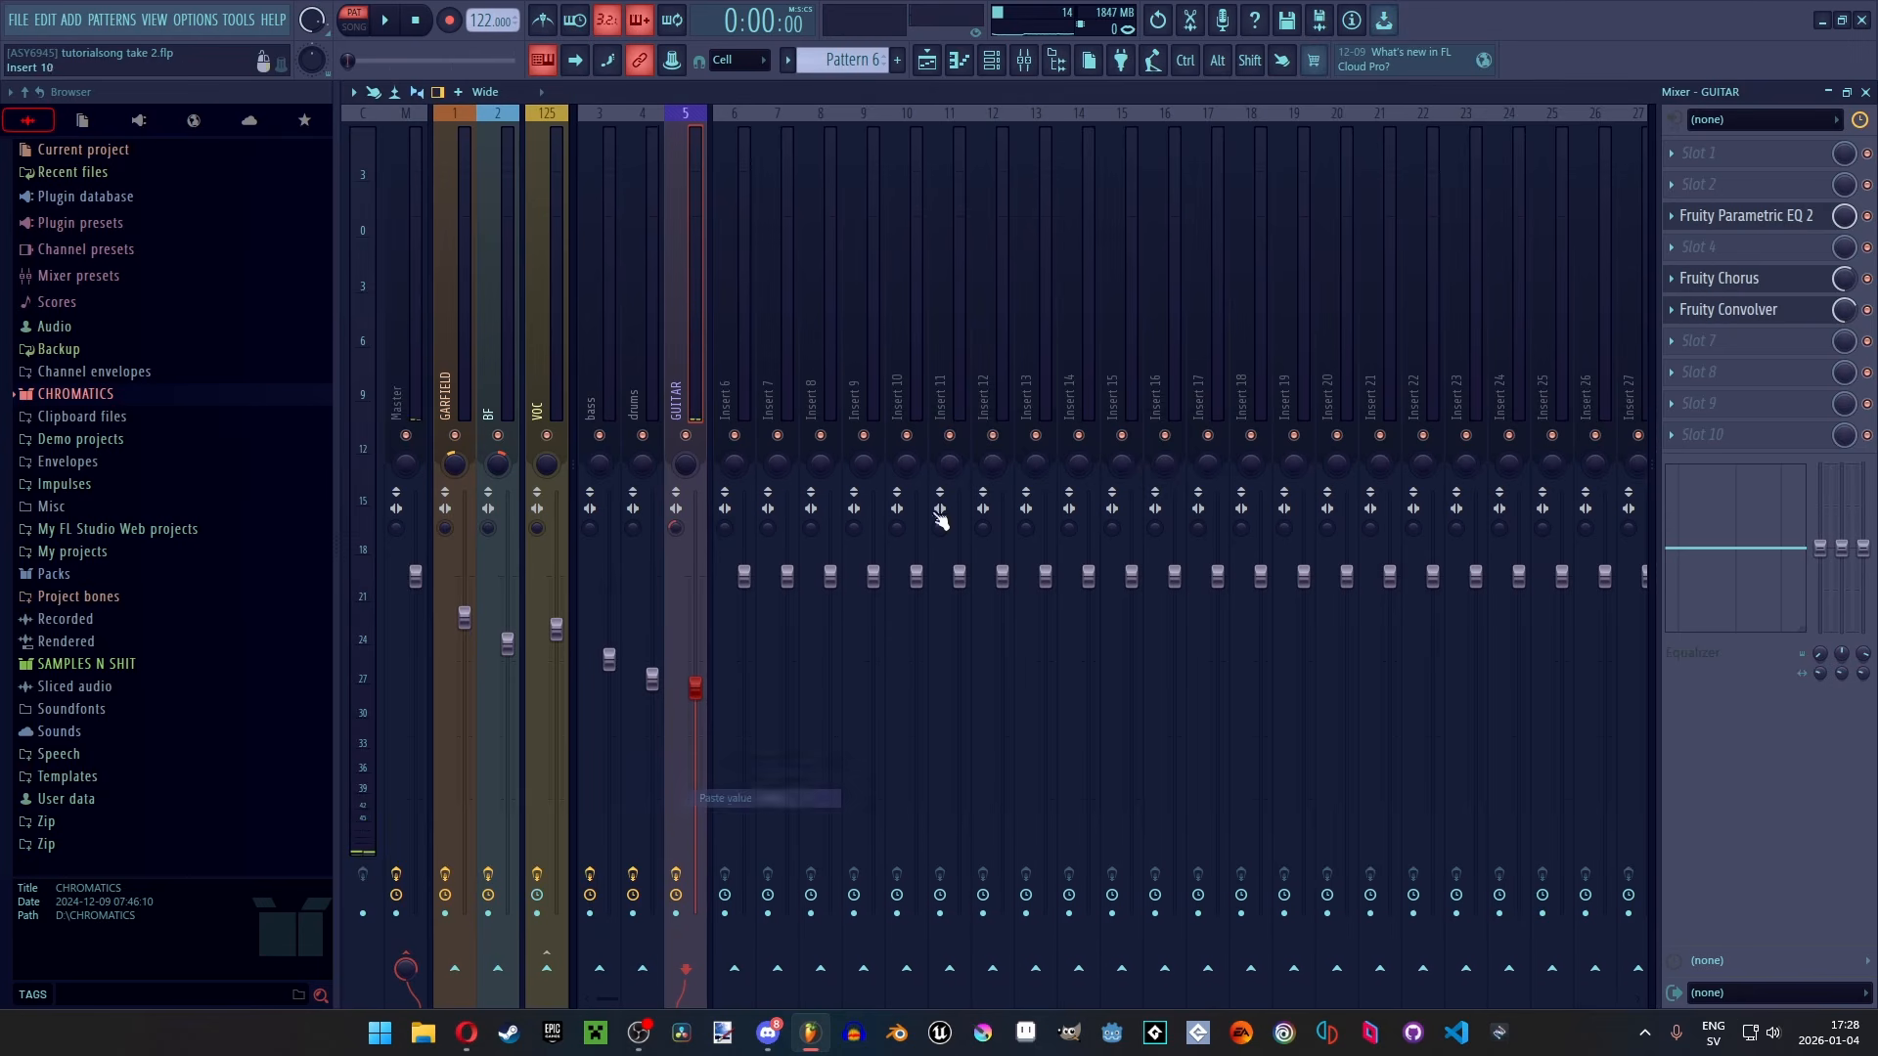
{"action": "left_click", "coordinate": [960, 61]}
{"action": "key", "text": "space"}
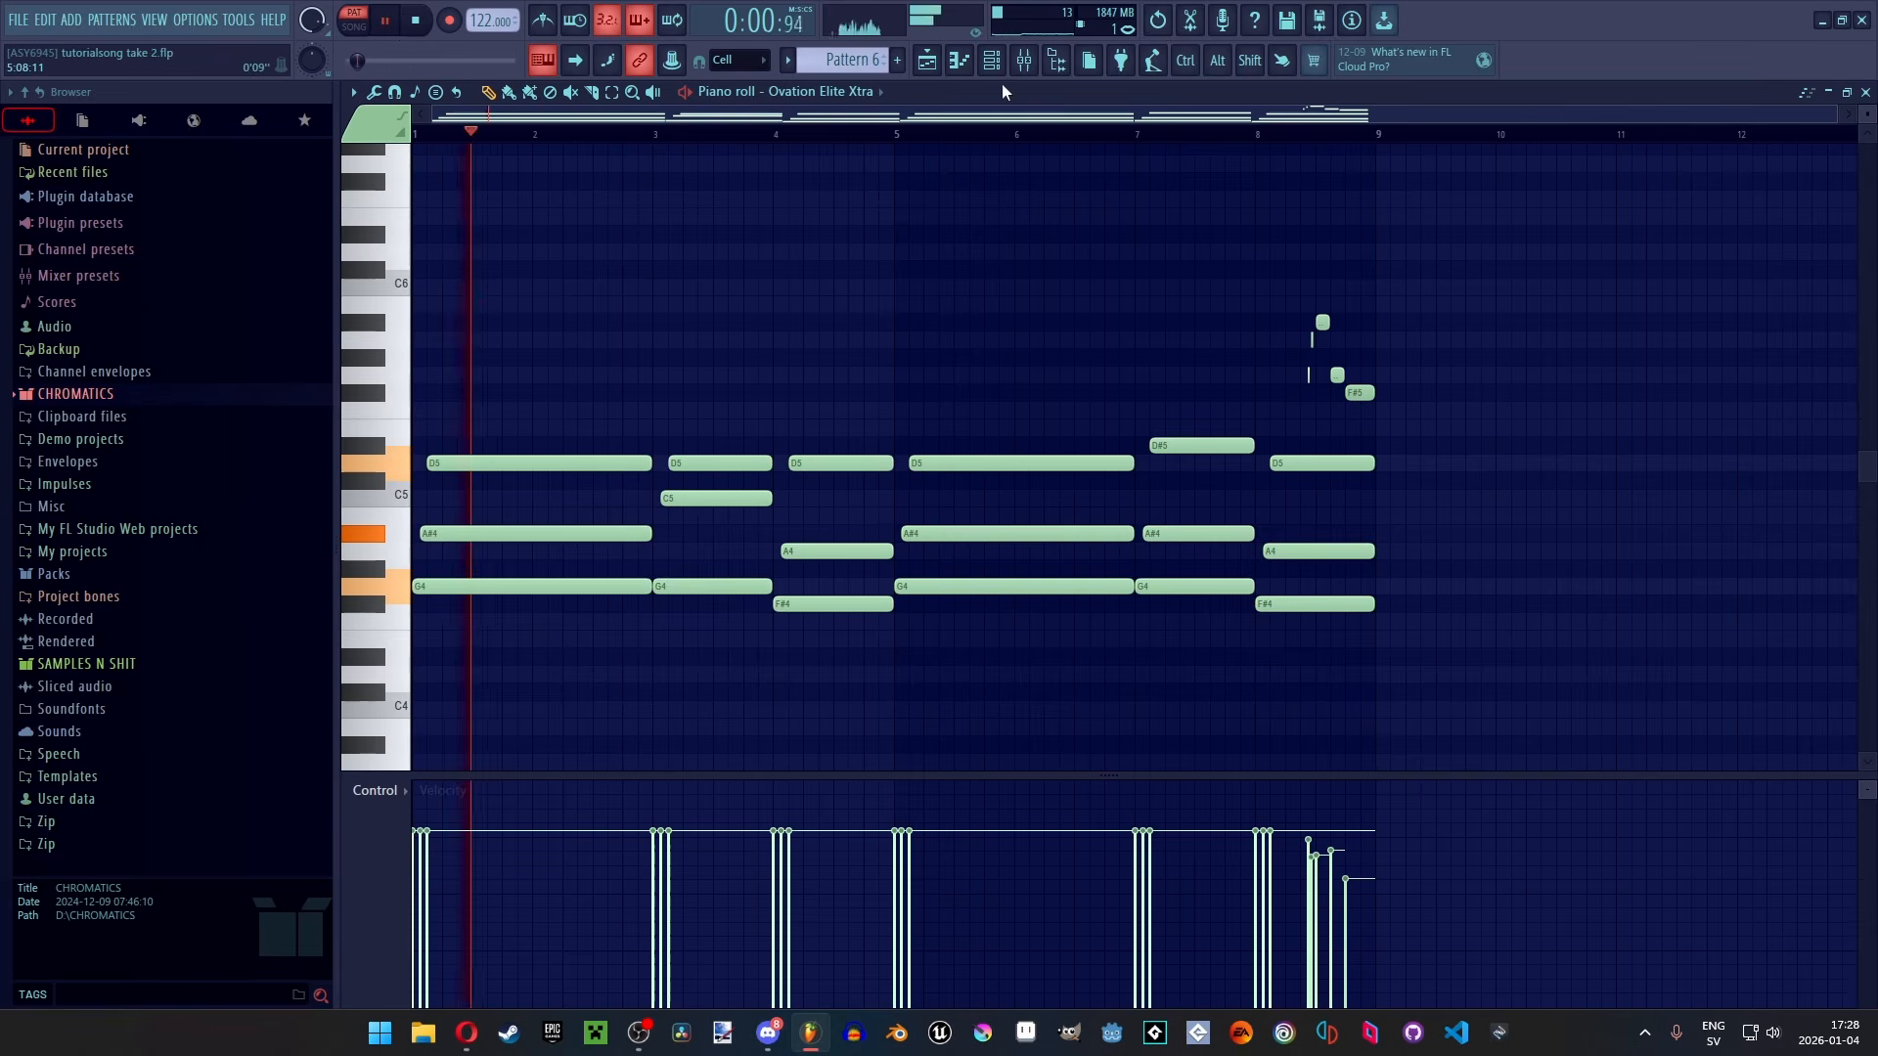
{"action": "left_click", "coordinate": [1024, 61]}
{"action": "key", "text": "space"}
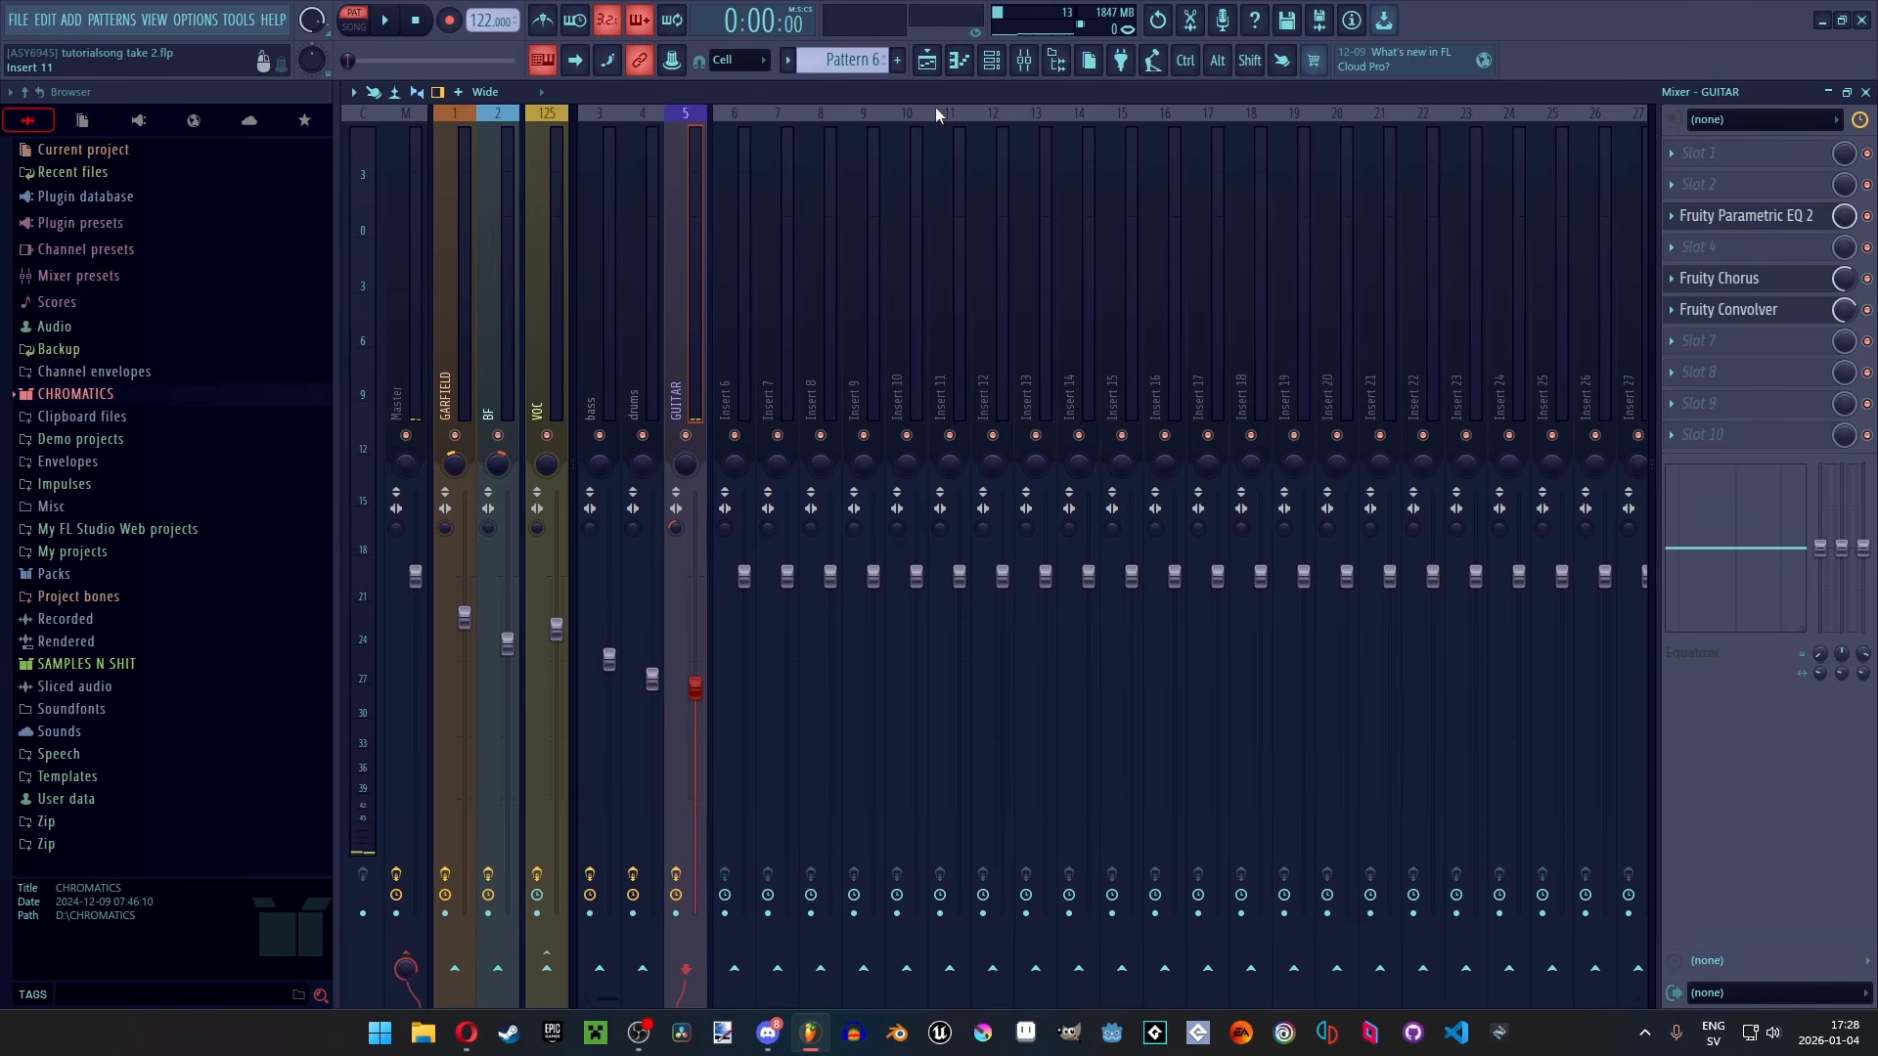
Play the song from bar 2, comparing the GUITAR track with stereo separation reset and with it restored to 48% separated
{"action": "left_click", "coordinate": [927, 60]}
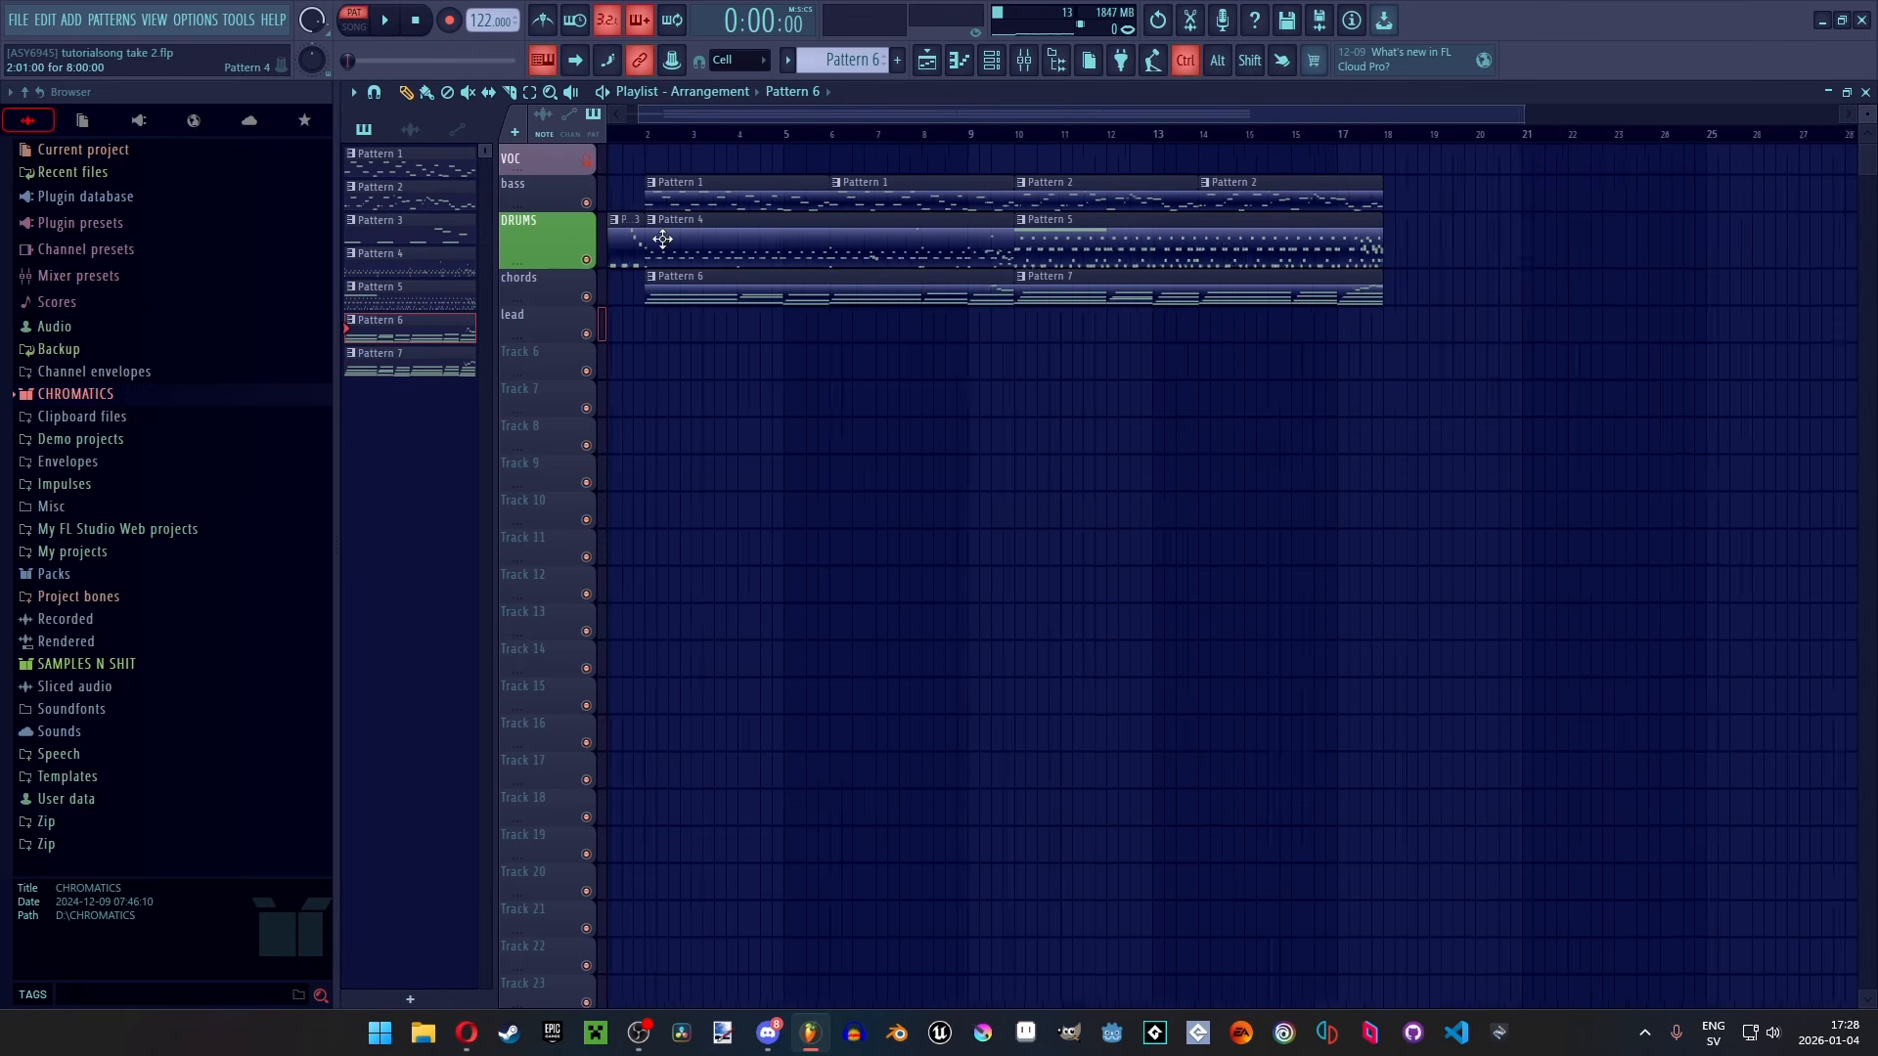
{"action": "scroll", "coordinate": [782, 239], "scroll_direction": "up", "scroll_amount": 2}
{"action": "scroll", "coordinate": [860, 191], "scroll_direction": "down", "scroll_amount": 1}
{"action": "left_click", "coordinate": [674, 136]}
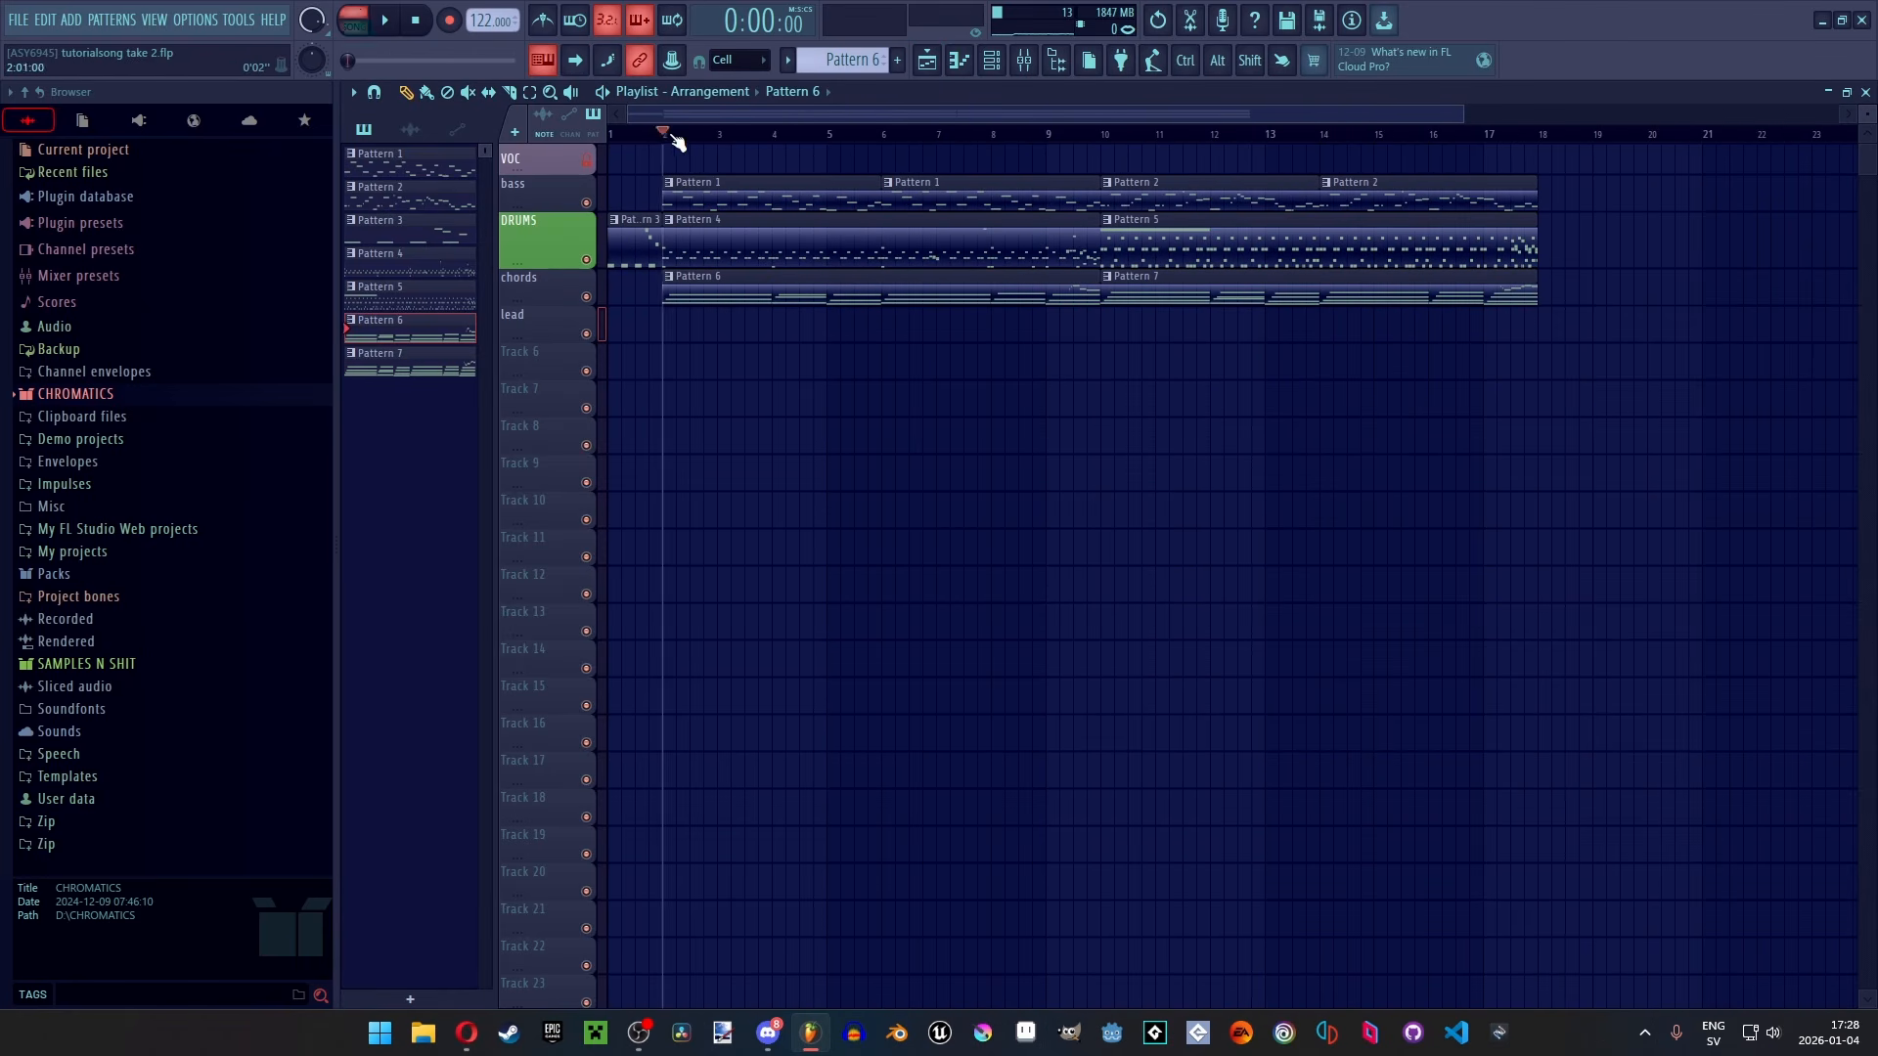
{"action": "key", "text": "space"}
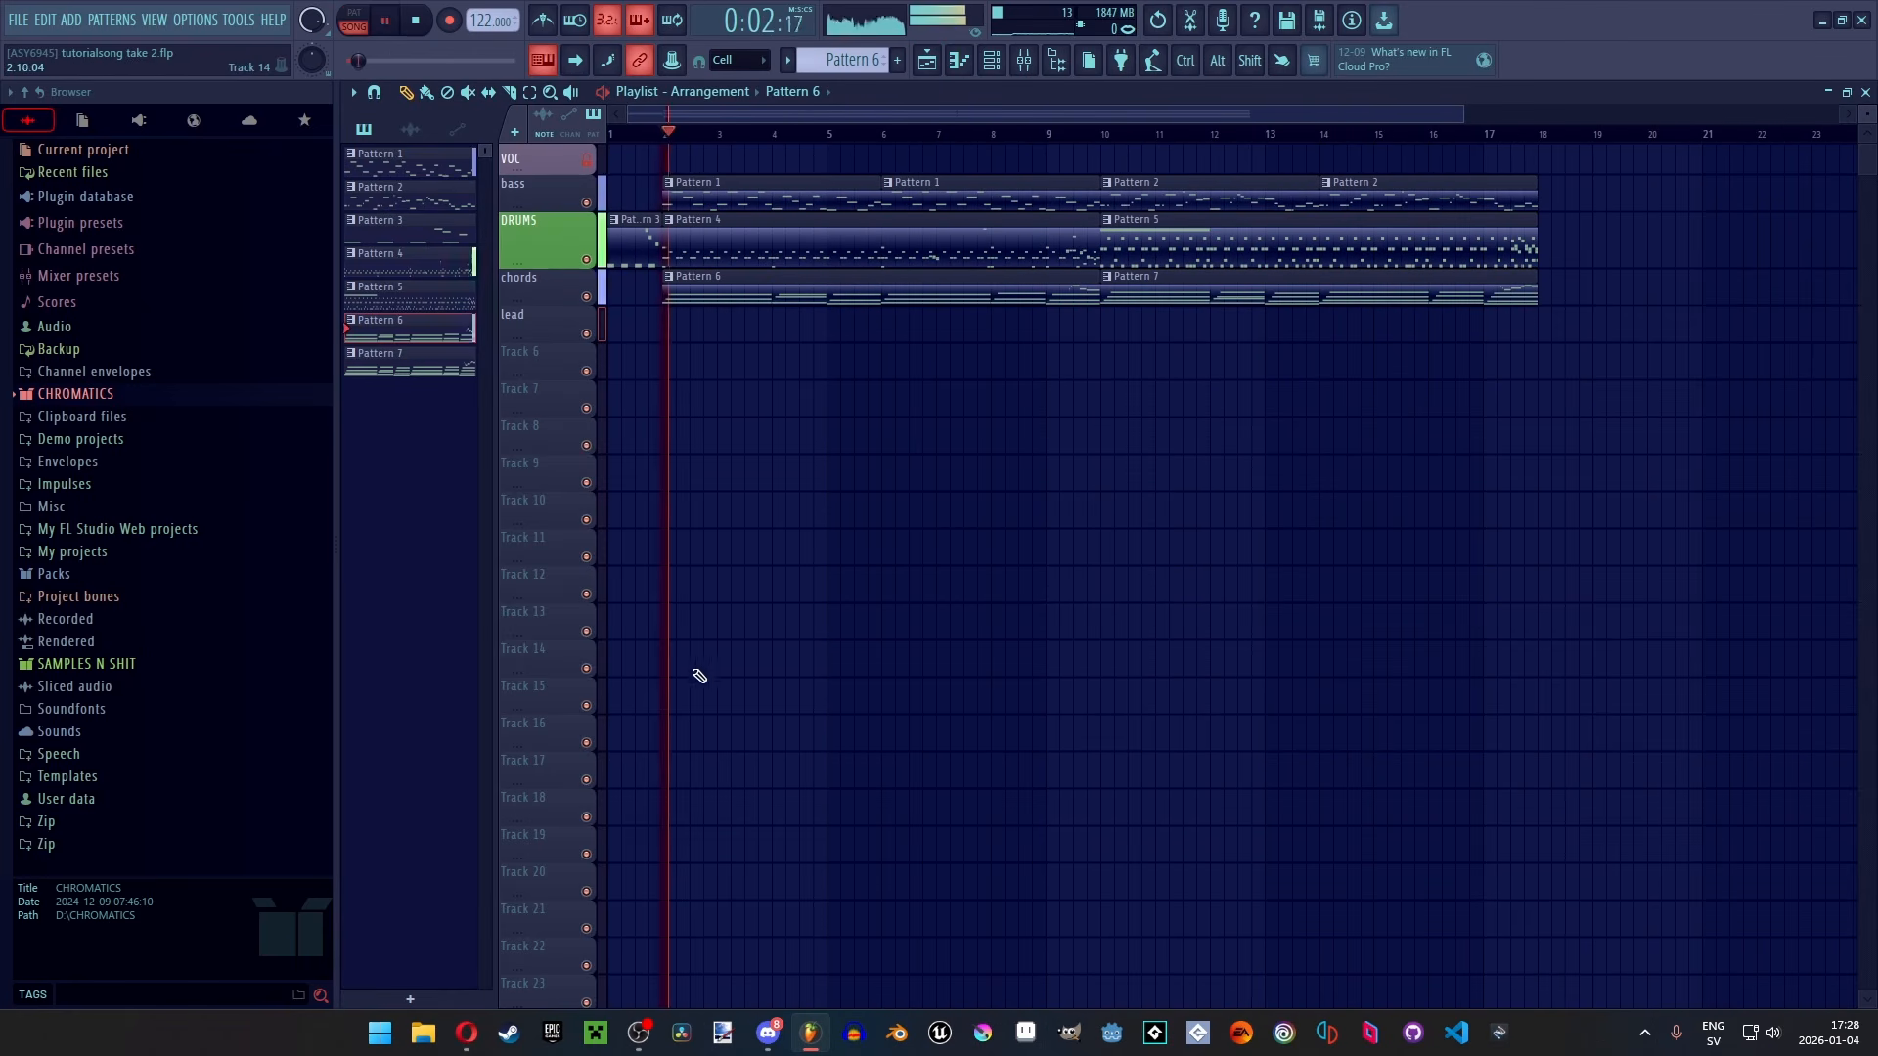
{"action": "left_click", "coordinate": [1017, 64]}
{"action": "right_click", "coordinate": [677, 525]}
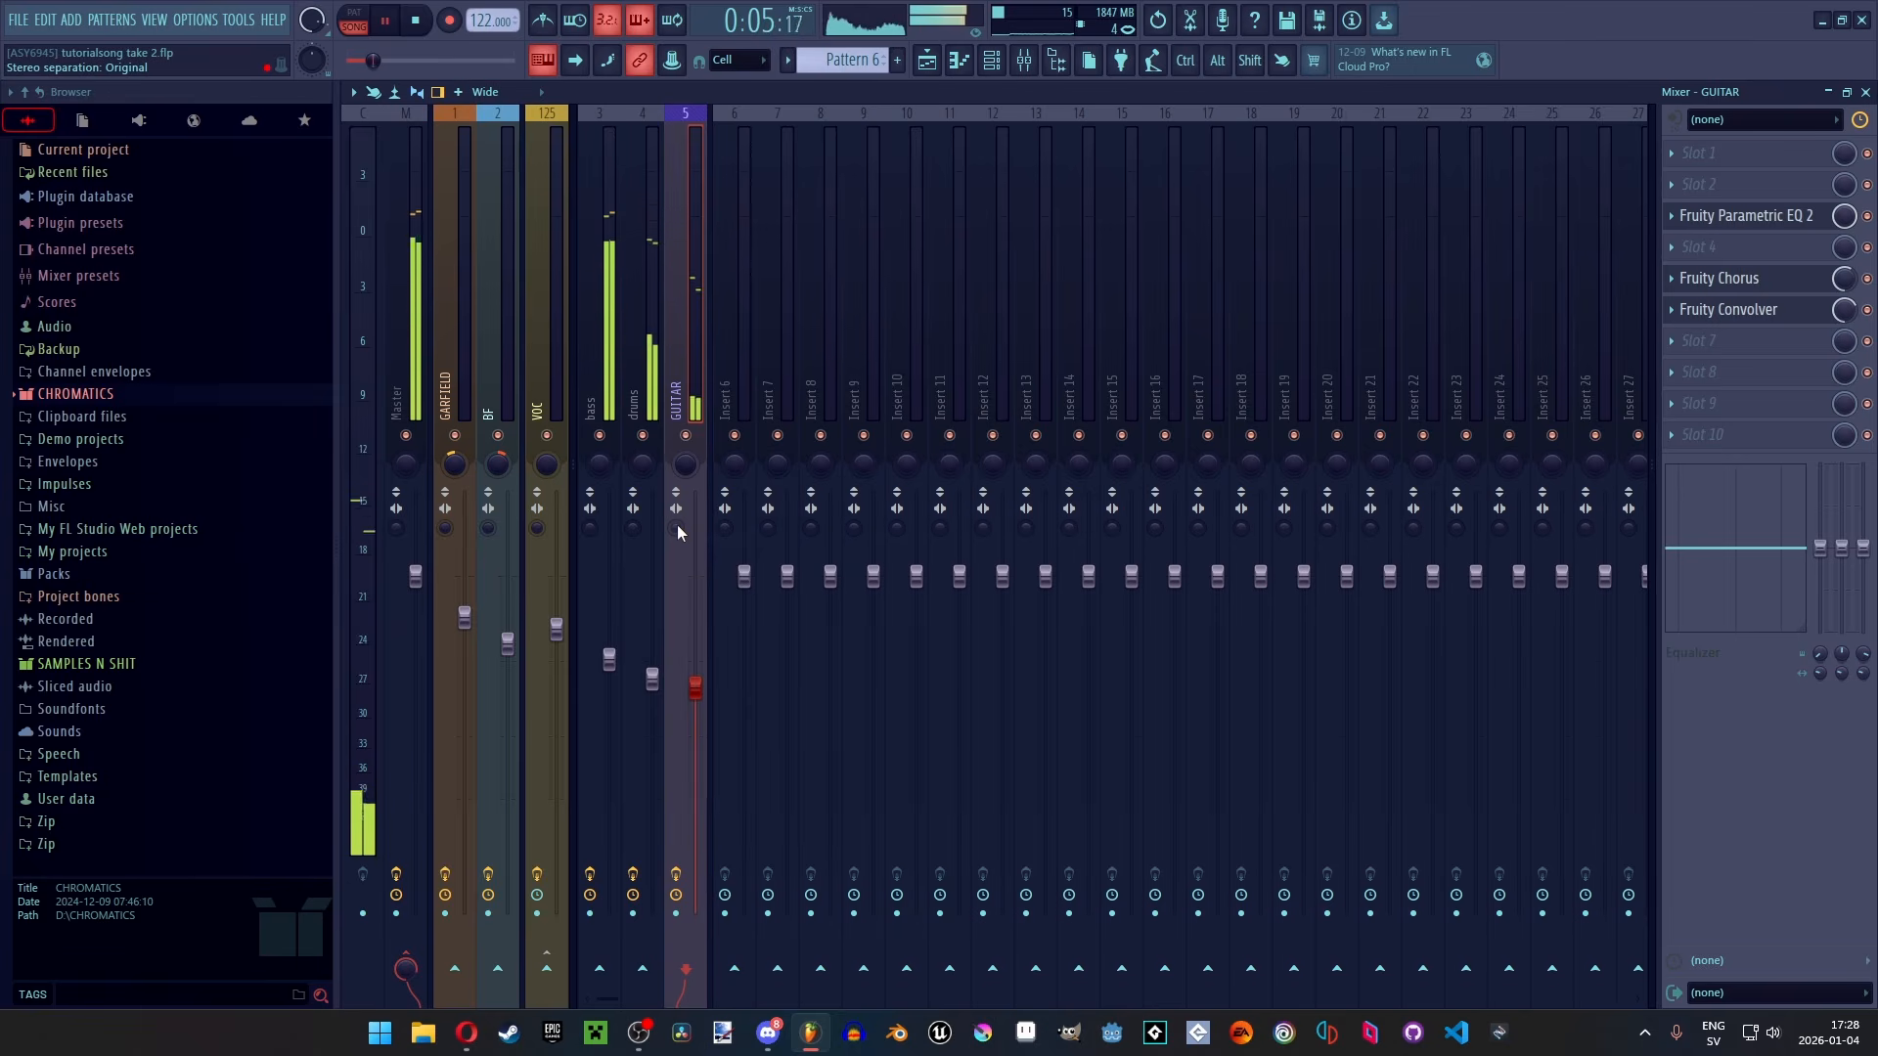
{"action": "right_click", "coordinate": [677, 524]}
{"action": "left_click", "coordinate": [759, 792]}
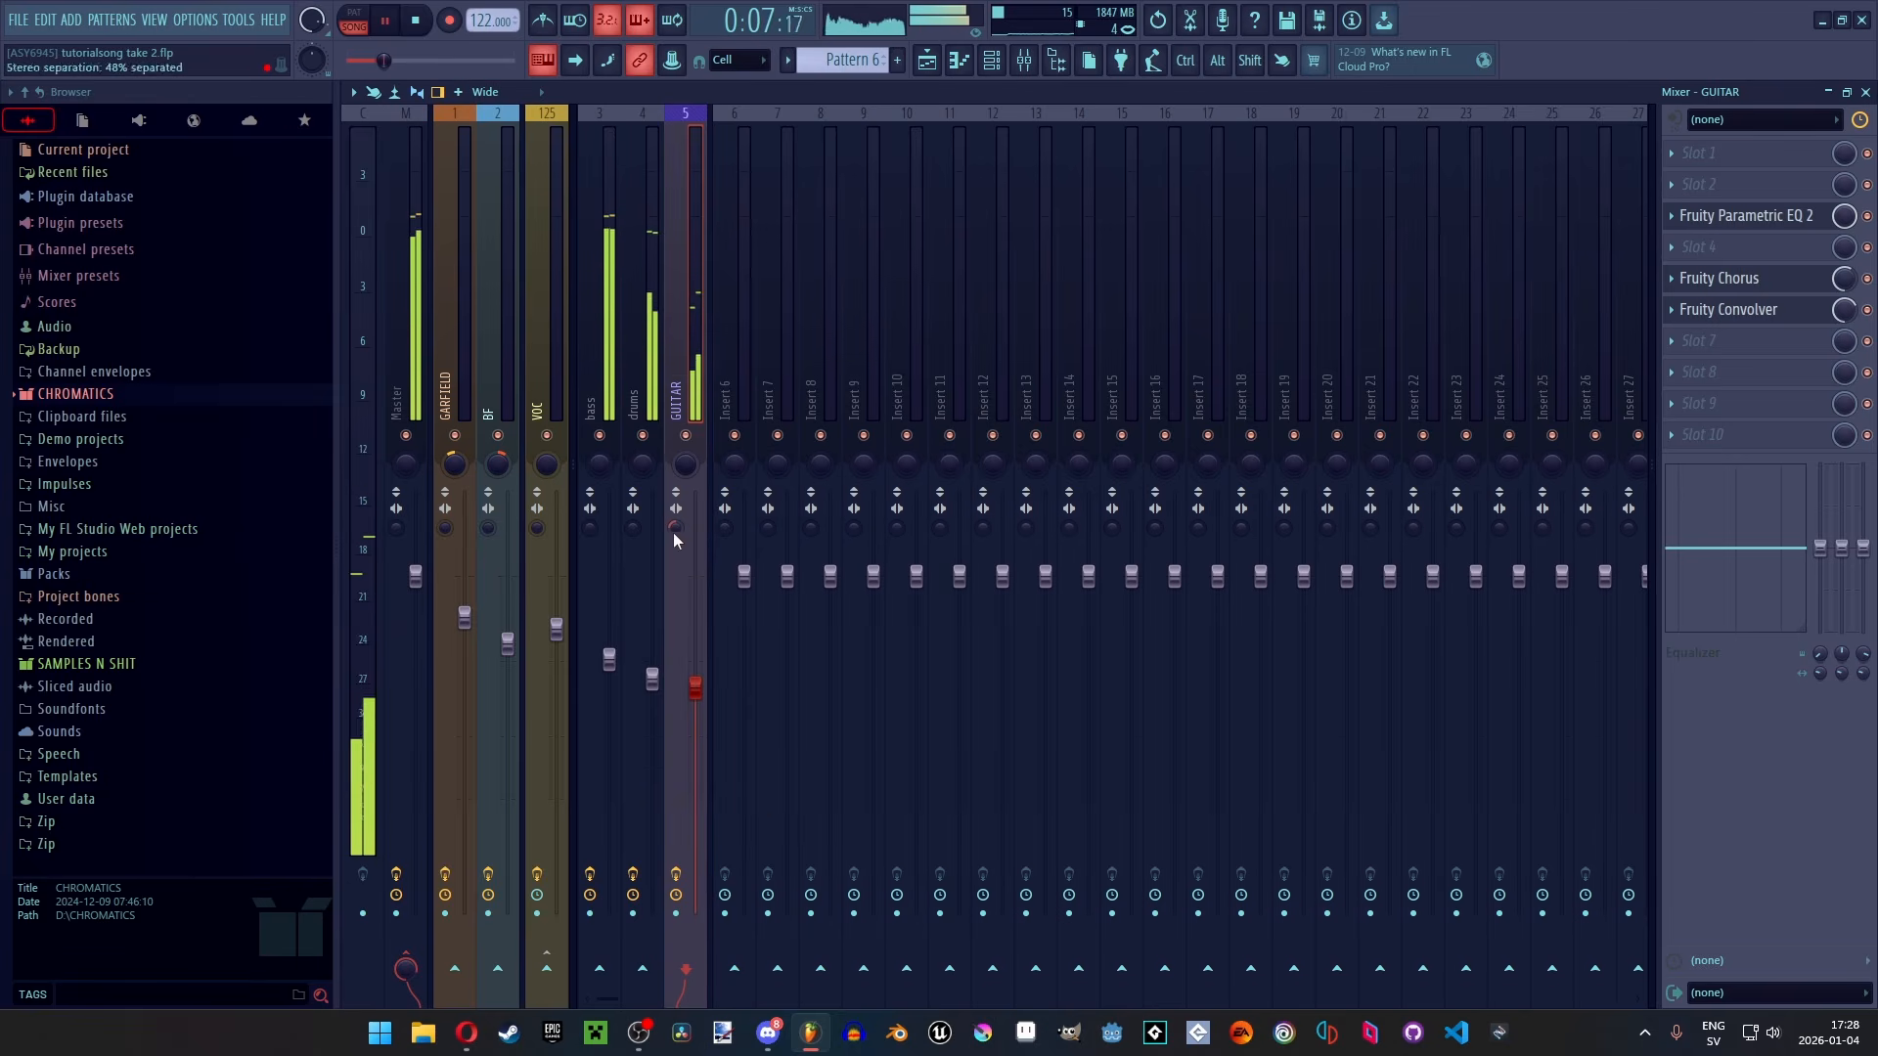
{"action": "left_click", "coordinate": [926, 60]}
{"action": "key", "text": "space"}
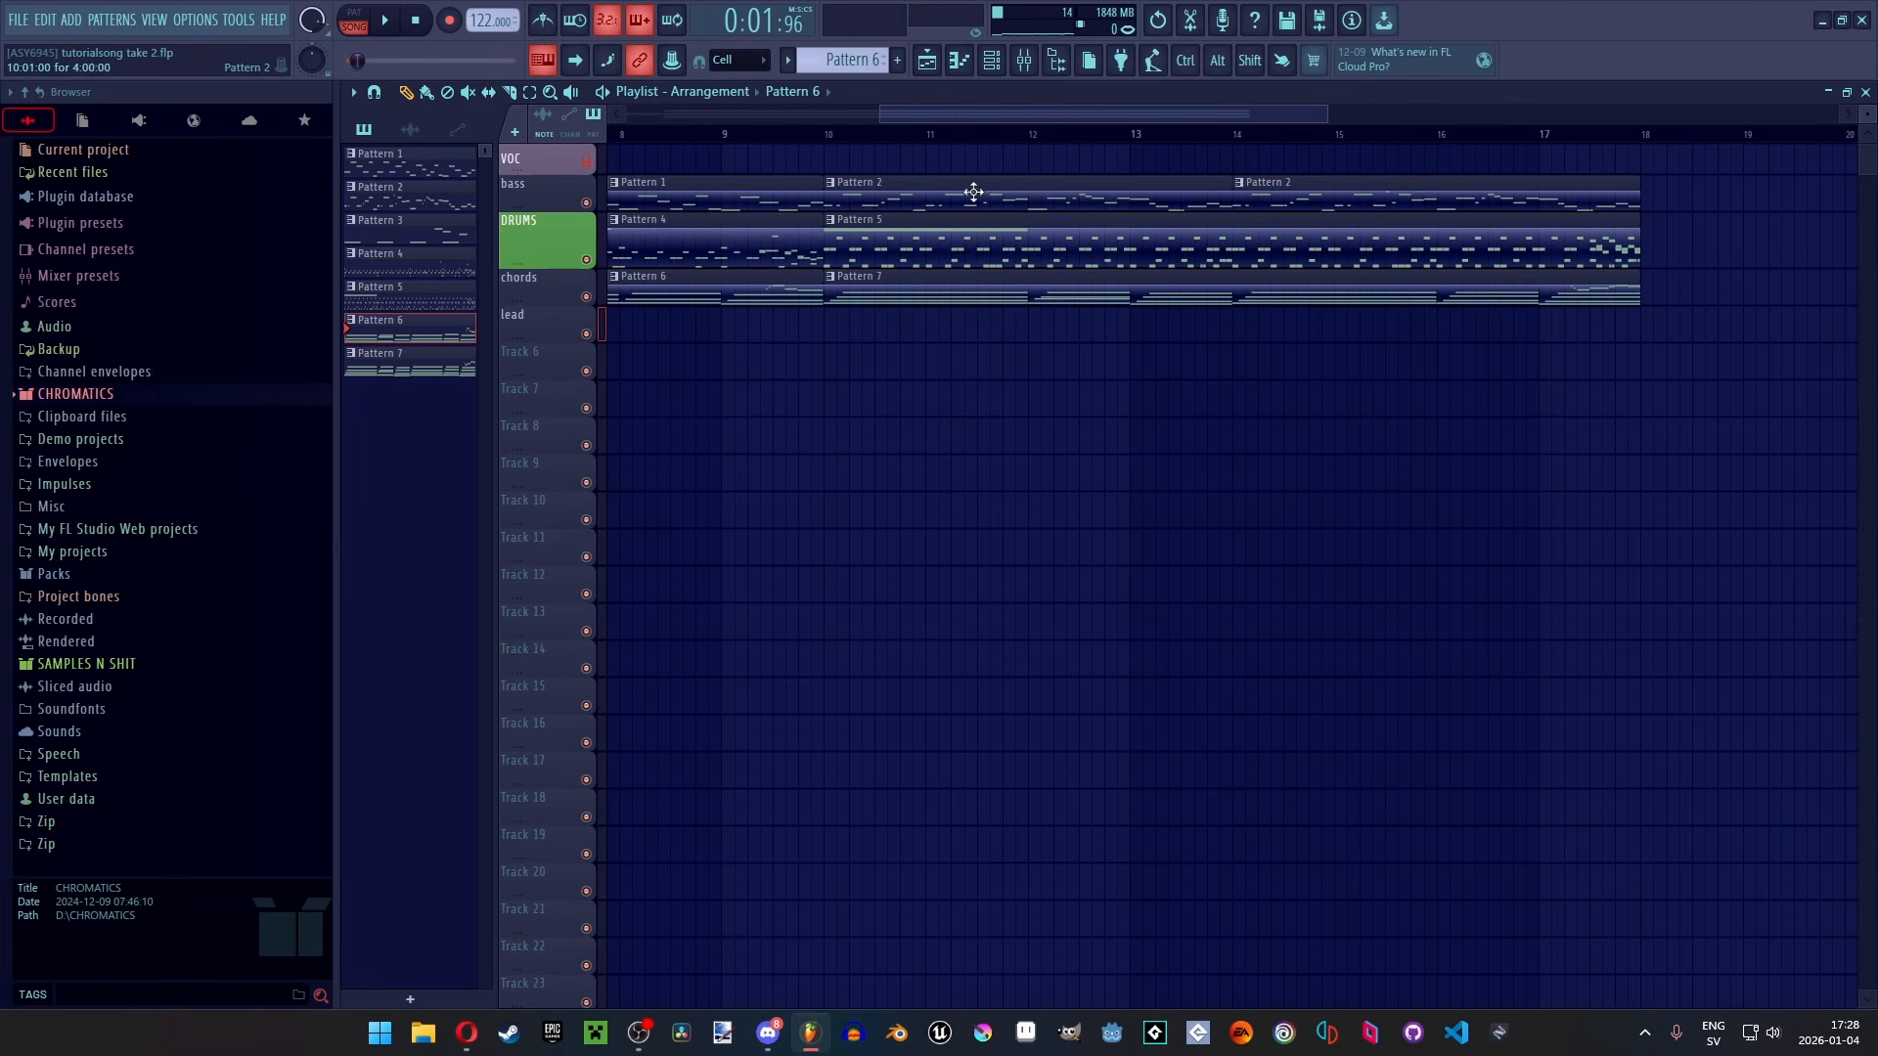
Open the bass clip Pattern 1 in the piano roll and listen to it on its own in pattern mode
{"action": "left_click", "coordinate": [833, 131]}
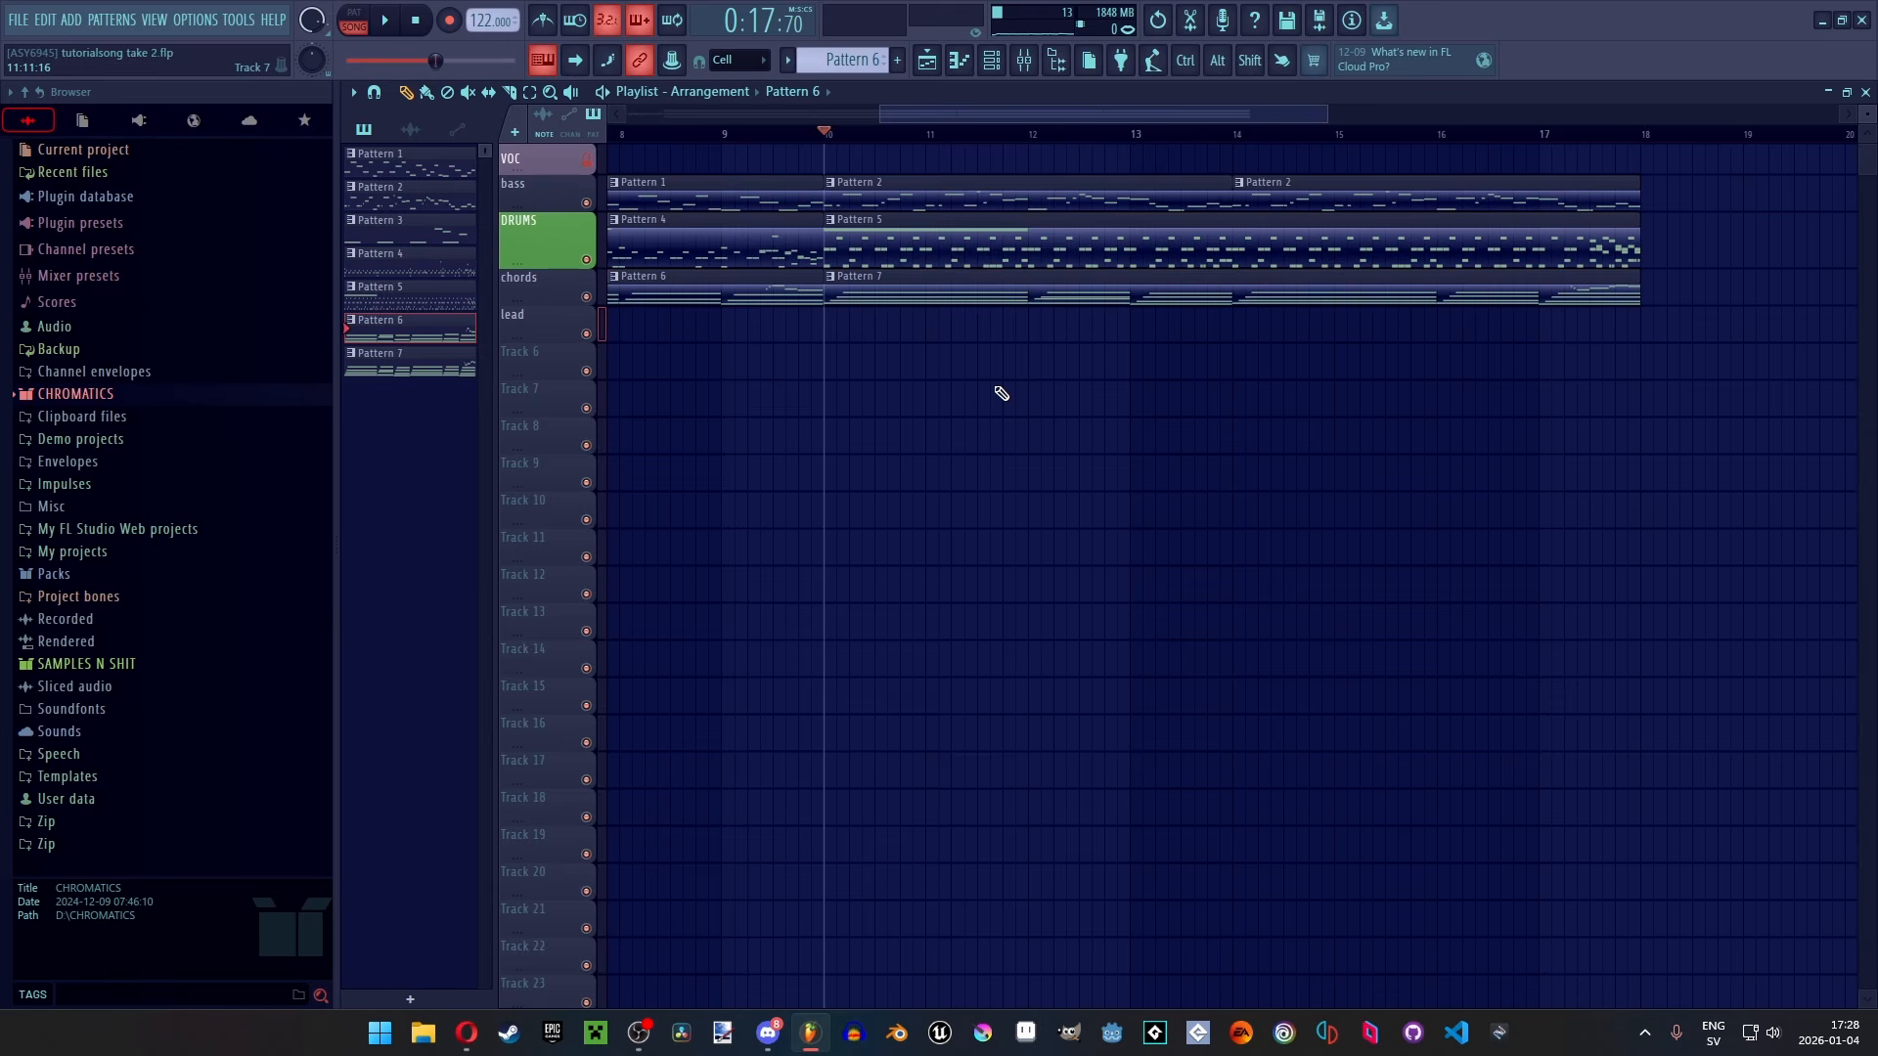
{"action": "double_click", "coordinate": [759, 197]}
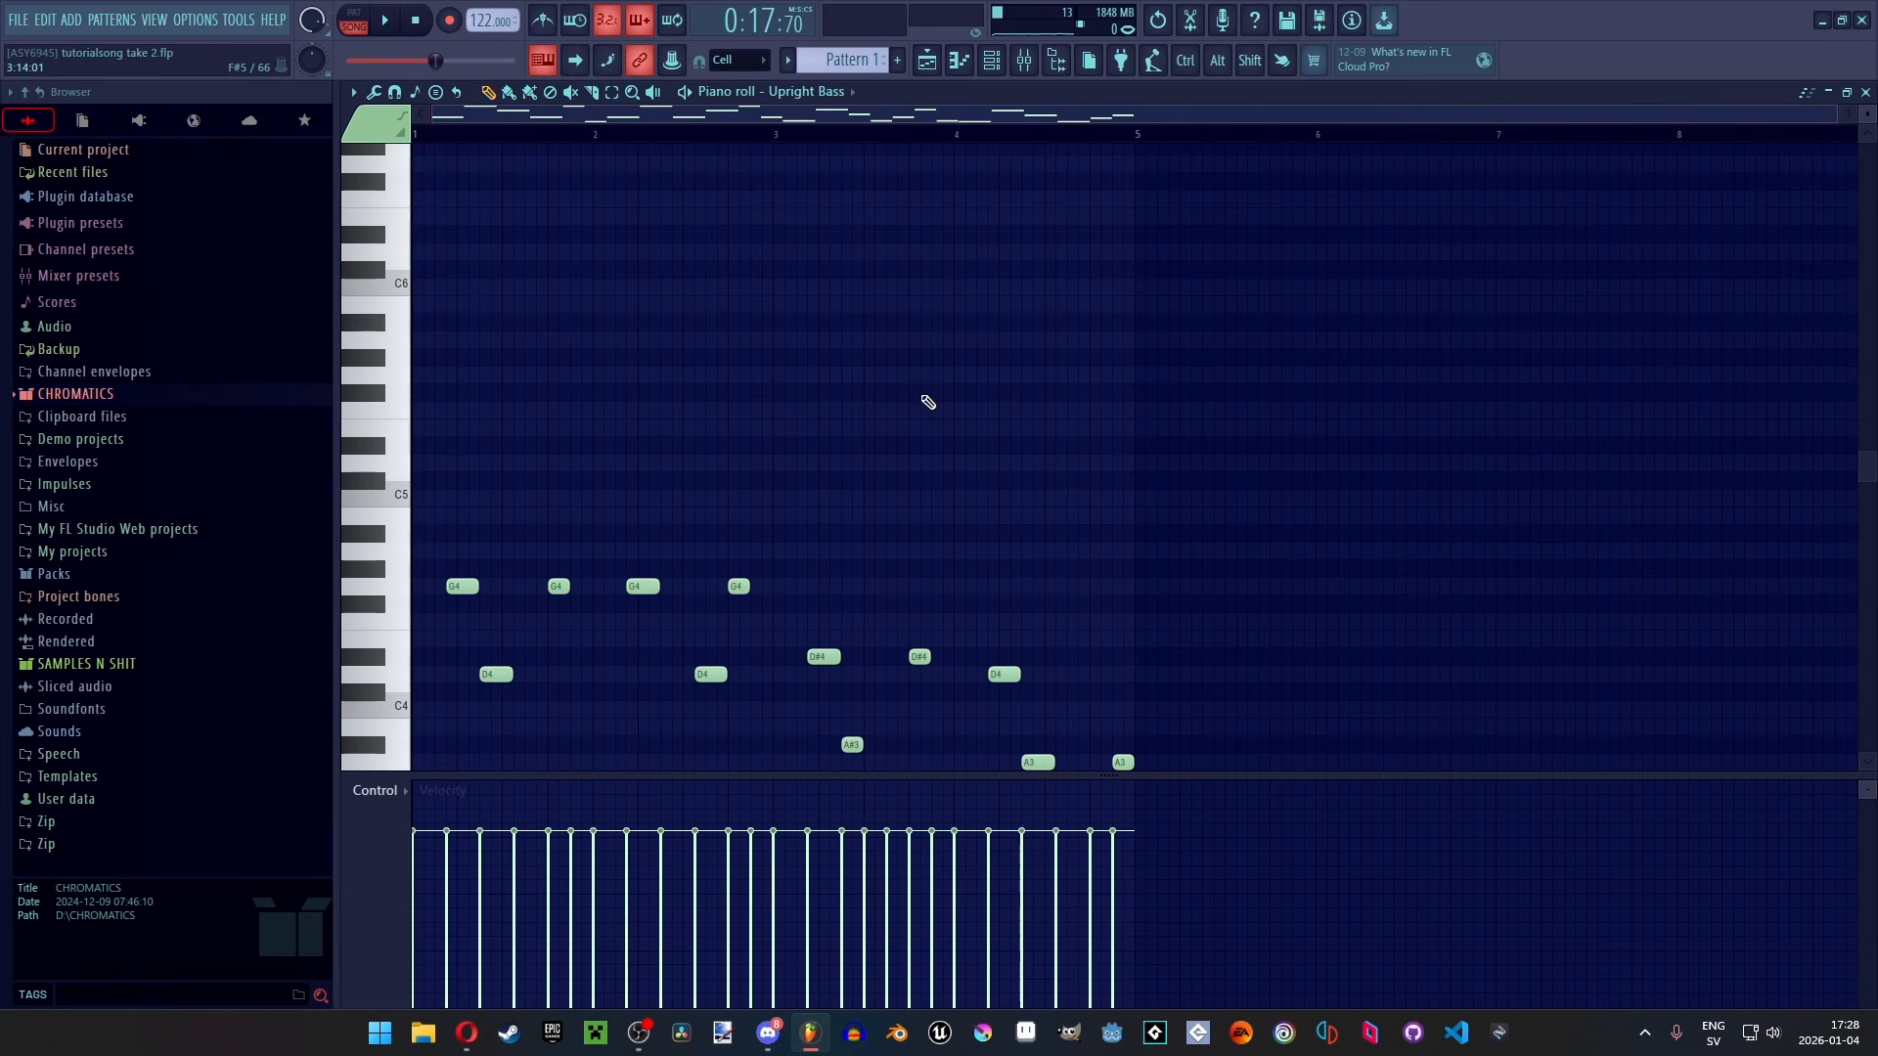
{"action": "left_click", "coordinate": [352, 29]}
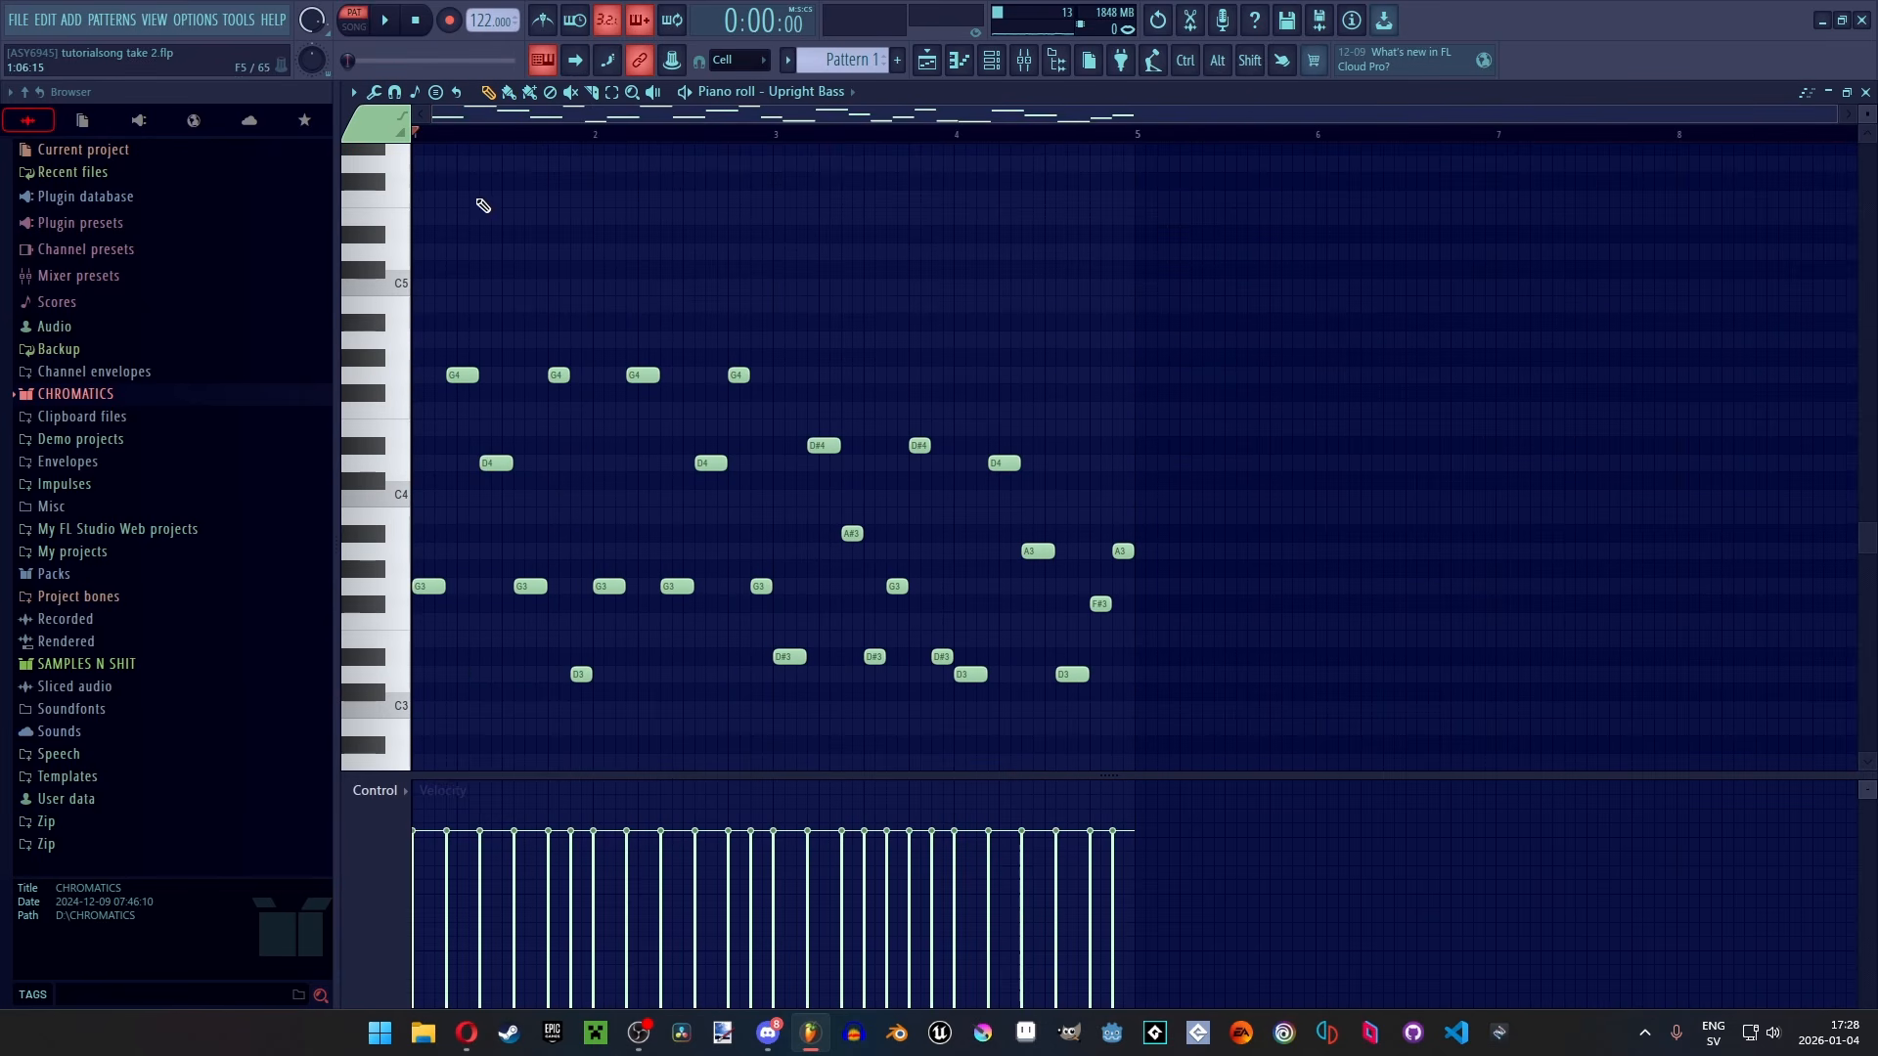
{"action": "key", "text": "space"}
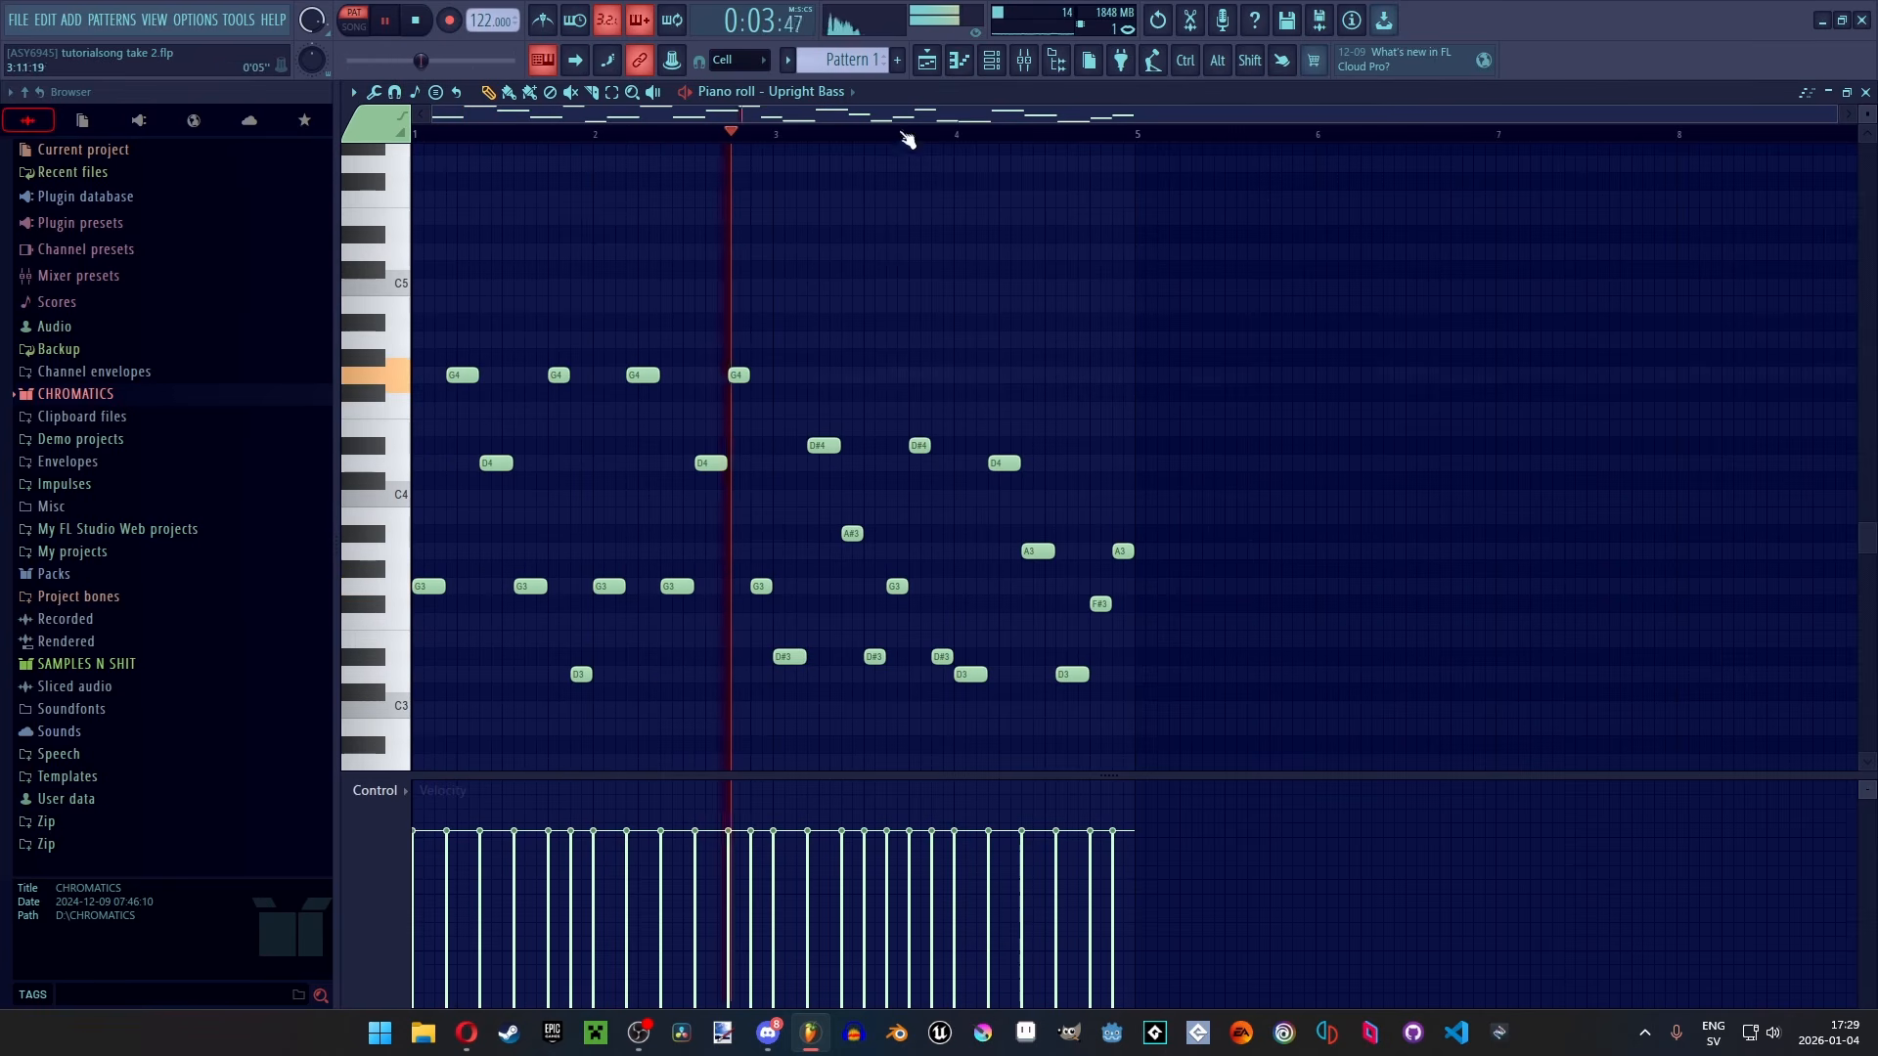
{"action": "key", "text": "space"}
Open the bass clip Pattern 2 from the playlist and listen to its busier line in pattern mode
{"action": "left_click", "coordinate": [929, 62]}
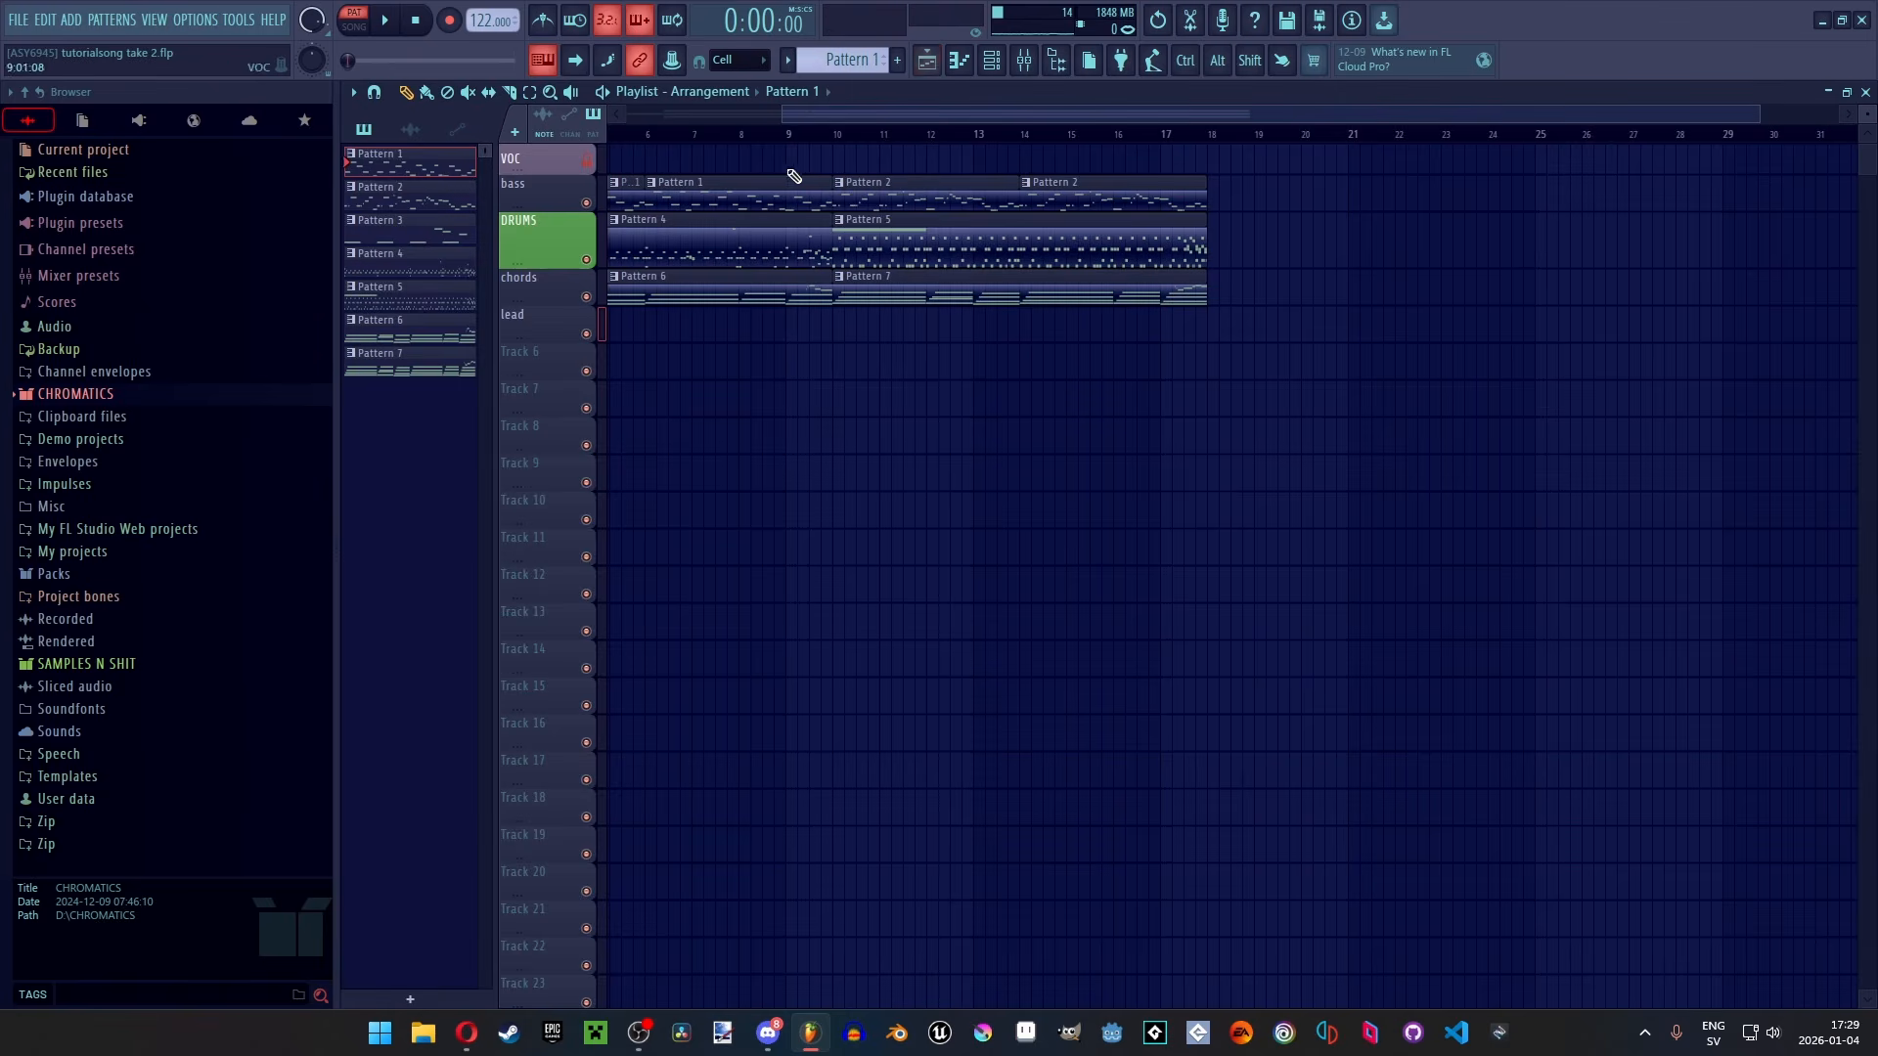
{"action": "double_click", "coordinate": [891, 198]}
{"action": "scroll", "coordinate": [451, 535], "scroll_direction": "up", "scroll_amount": 2}
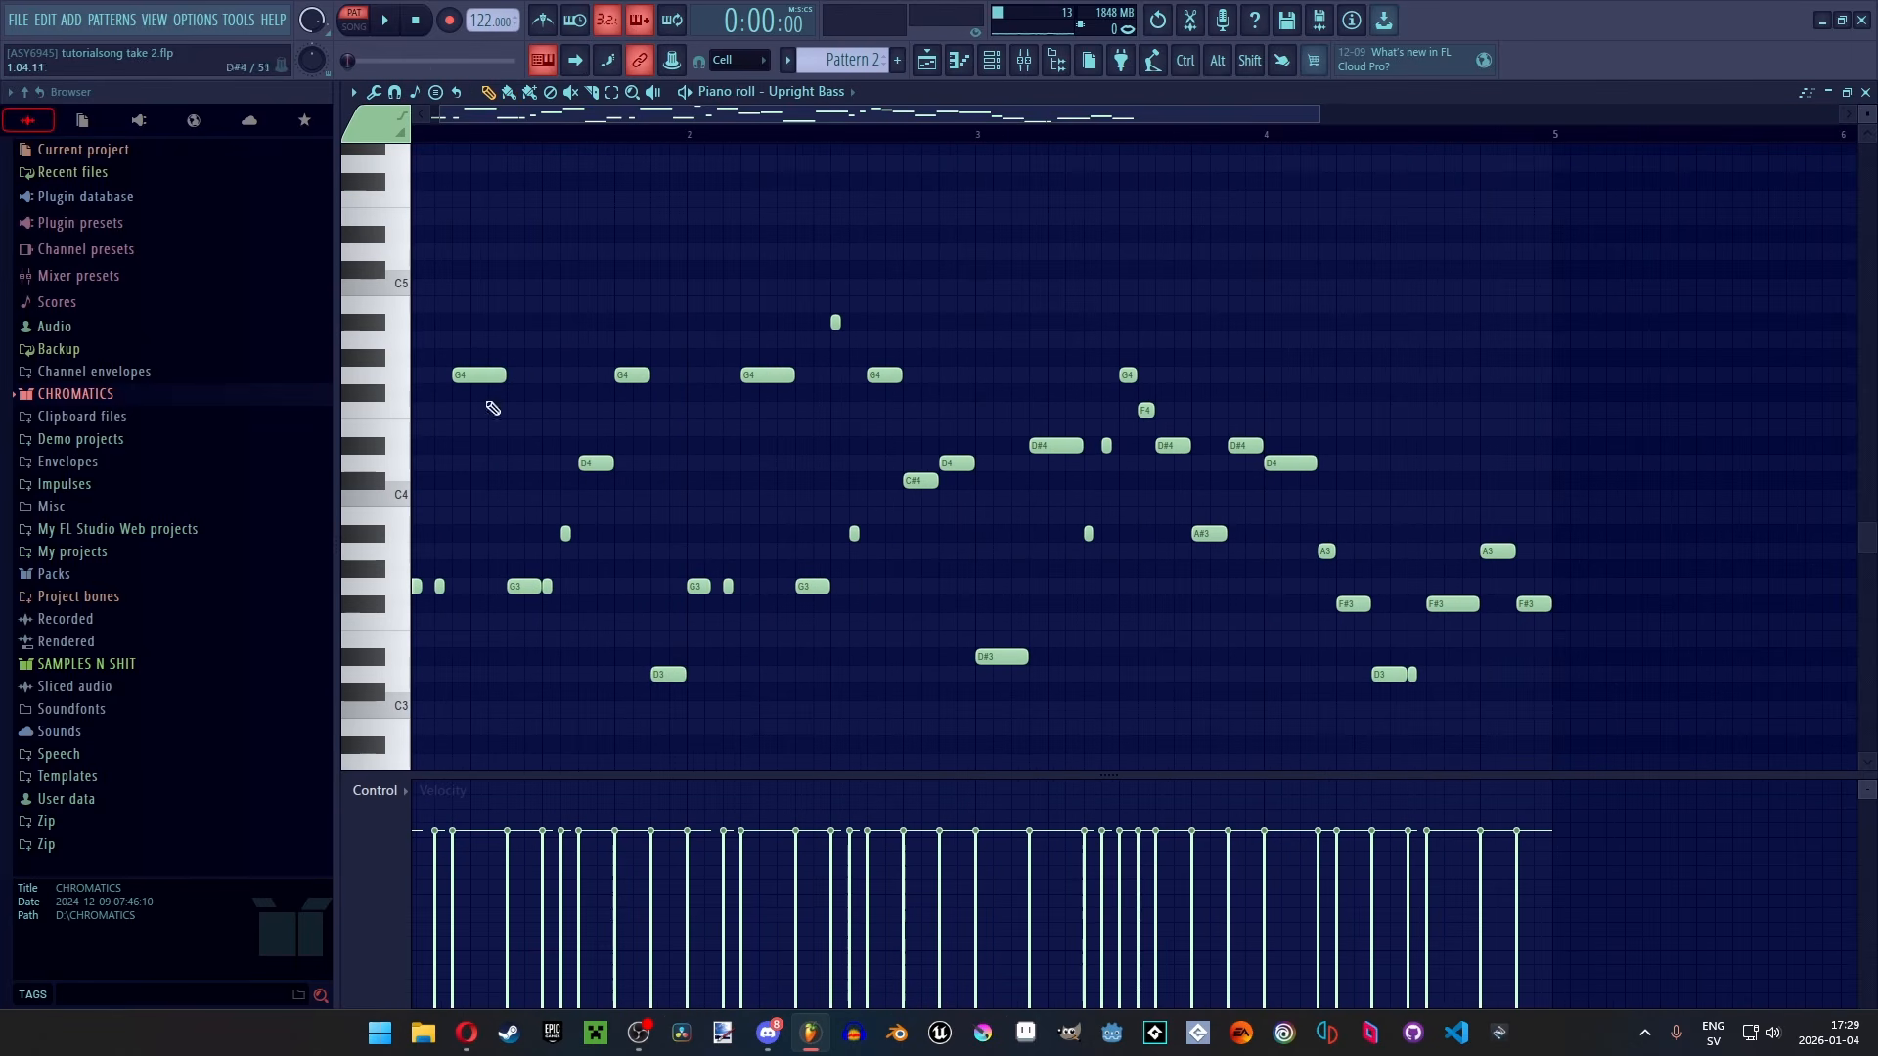
{"action": "key", "text": "space"}
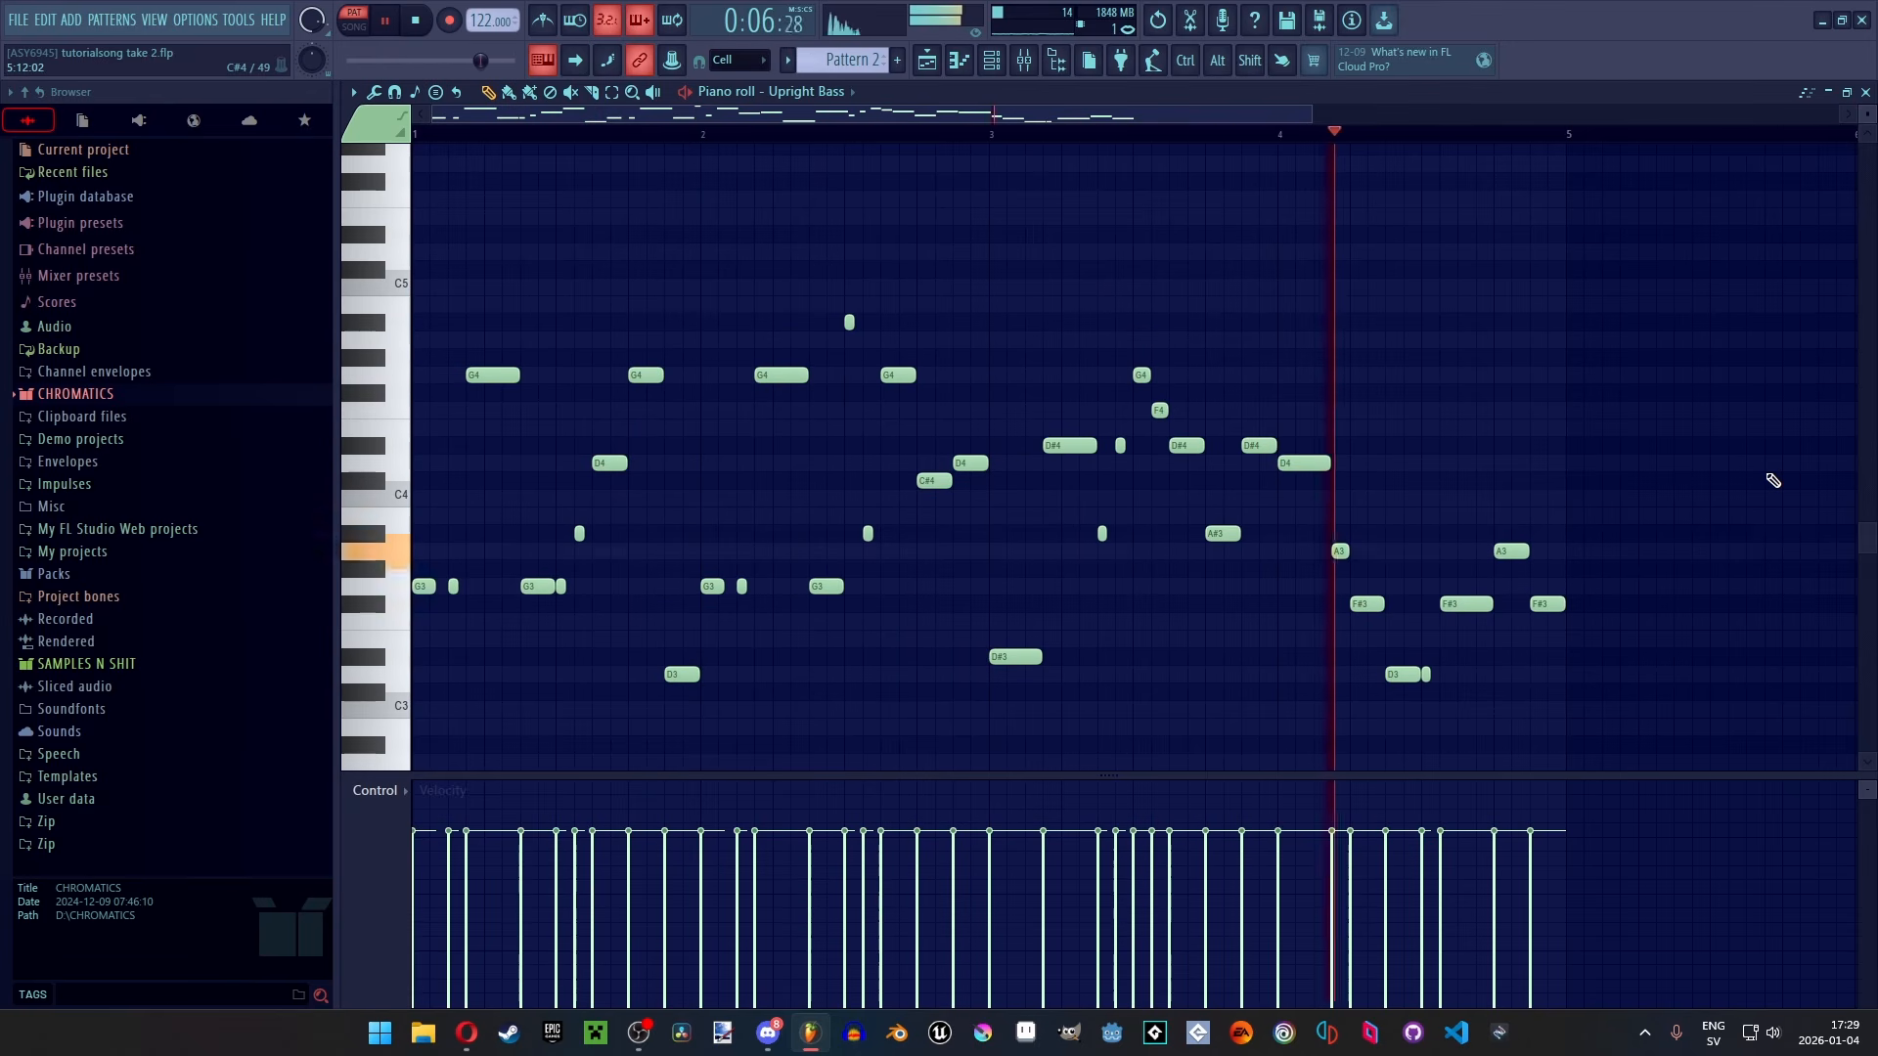
{"action": "key", "text": "space"}
Look at the Pattern 5 drum notes, and listen to the first section's drum clip, Pattern 4, on its own
{"action": "left_click", "coordinate": [926, 60]}
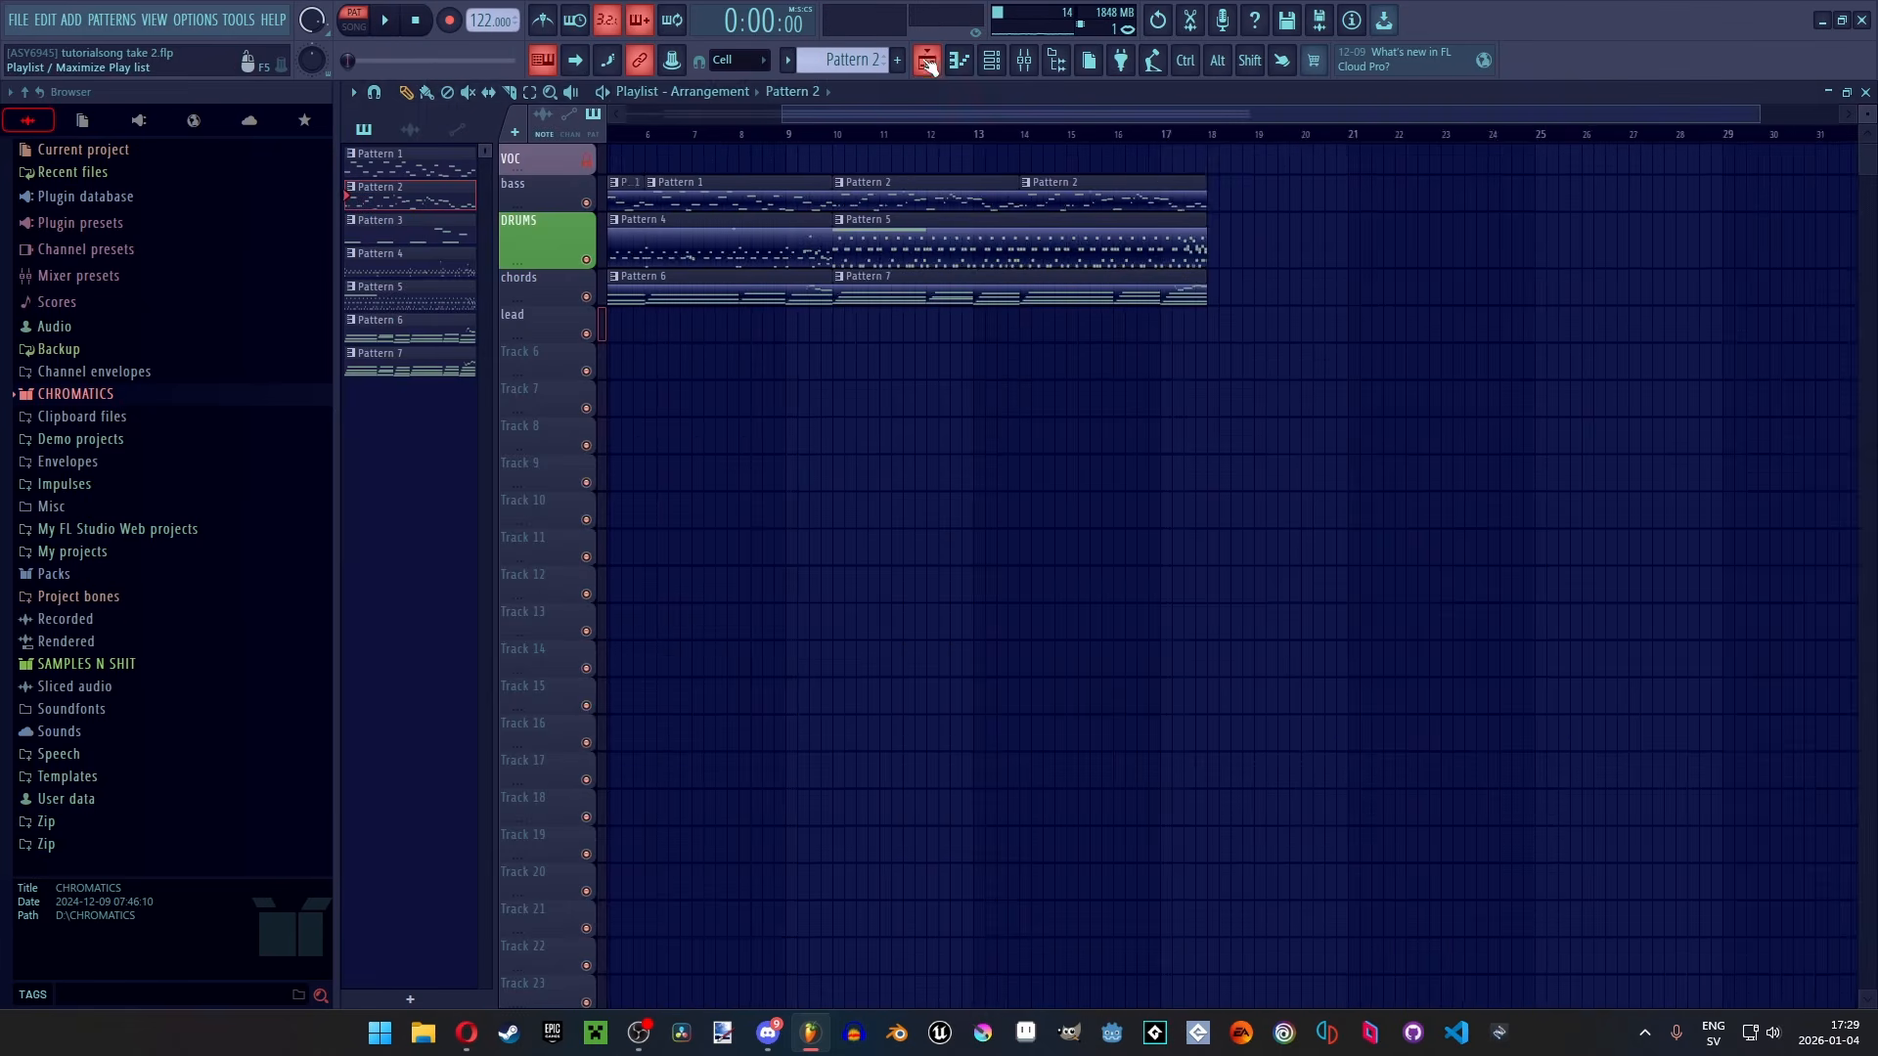
{"action": "scroll", "coordinate": [794, 272], "scroll_direction": "up", "scroll_amount": 2}
{"action": "scroll", "coordinate": [794, 272], "scroll_direction": "up", "scroll_amount": 1}
{"action": "double_click", "coordinate": [947, 252]}
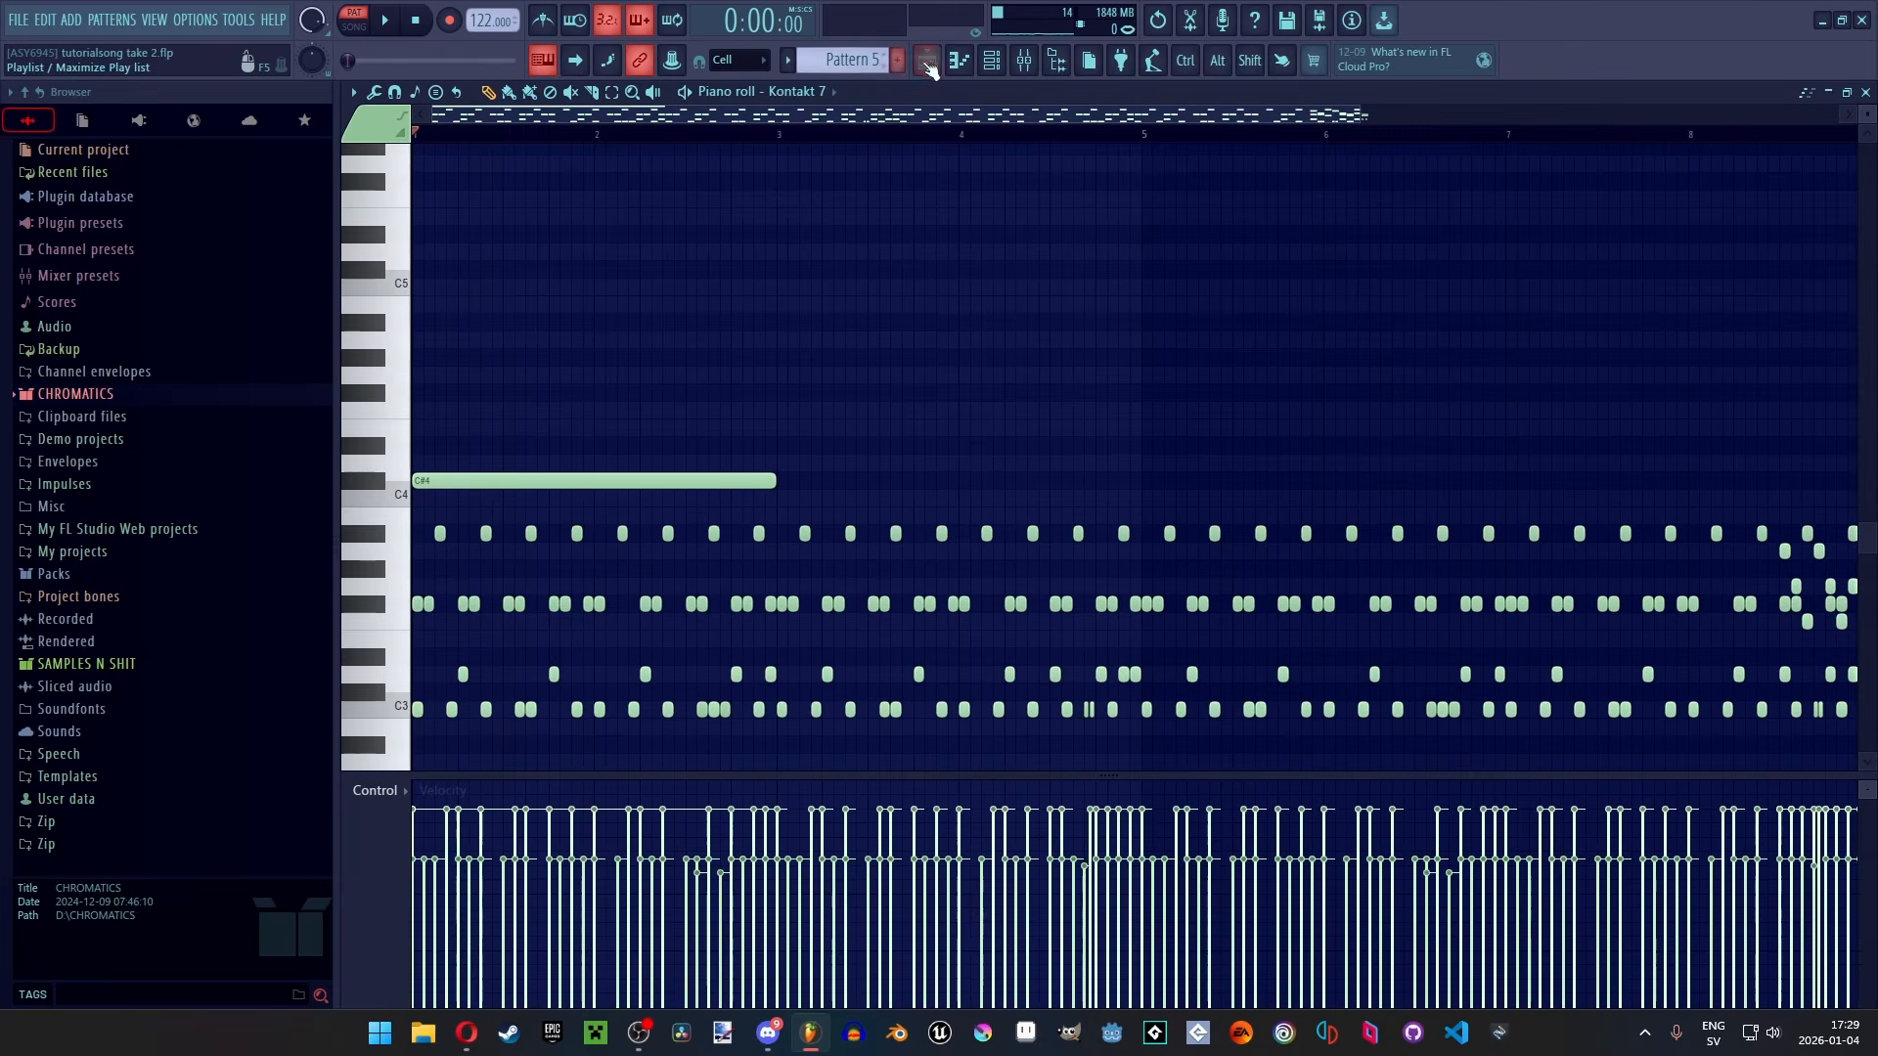
{"action": "left_click", "coordinate": [926, 61]}
{"action": "double_click", "coordinate": [740, 249]}
{"action": "key", "text": "space"}
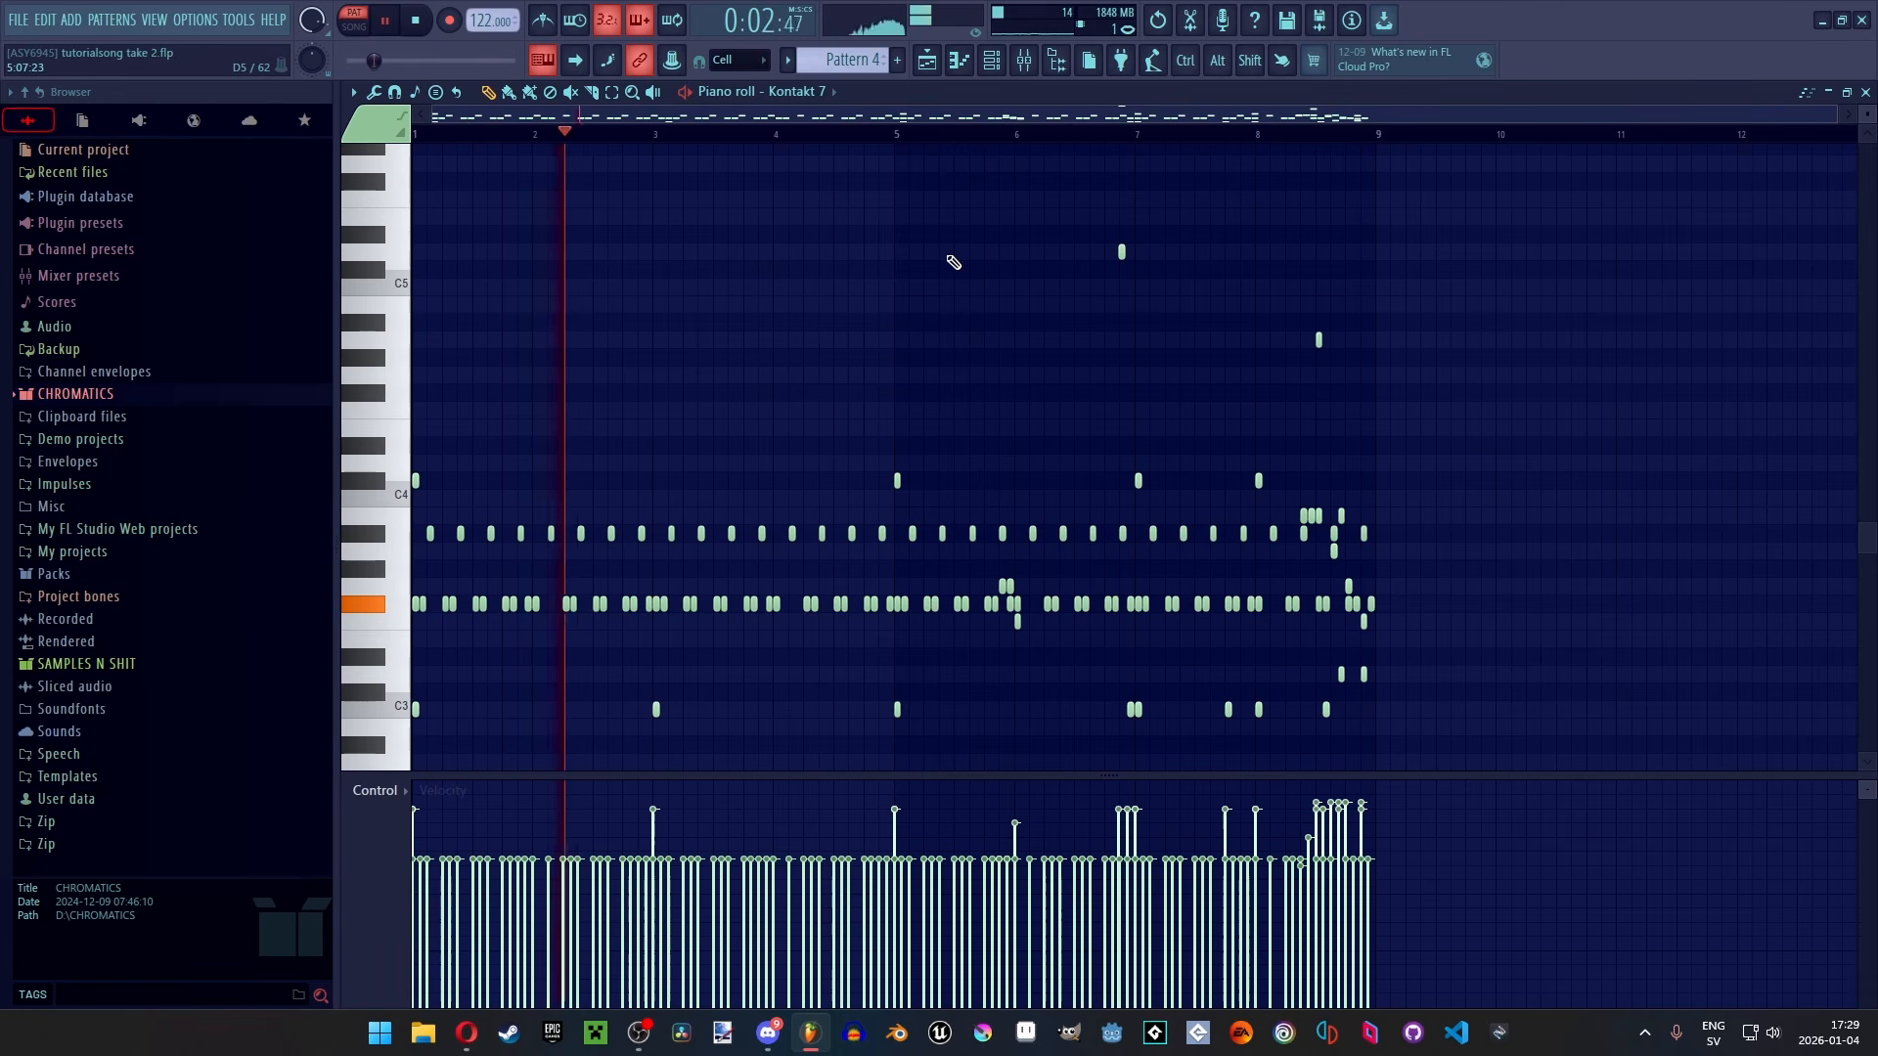
{"action": "left_click", "coordinate": [928, 61]}
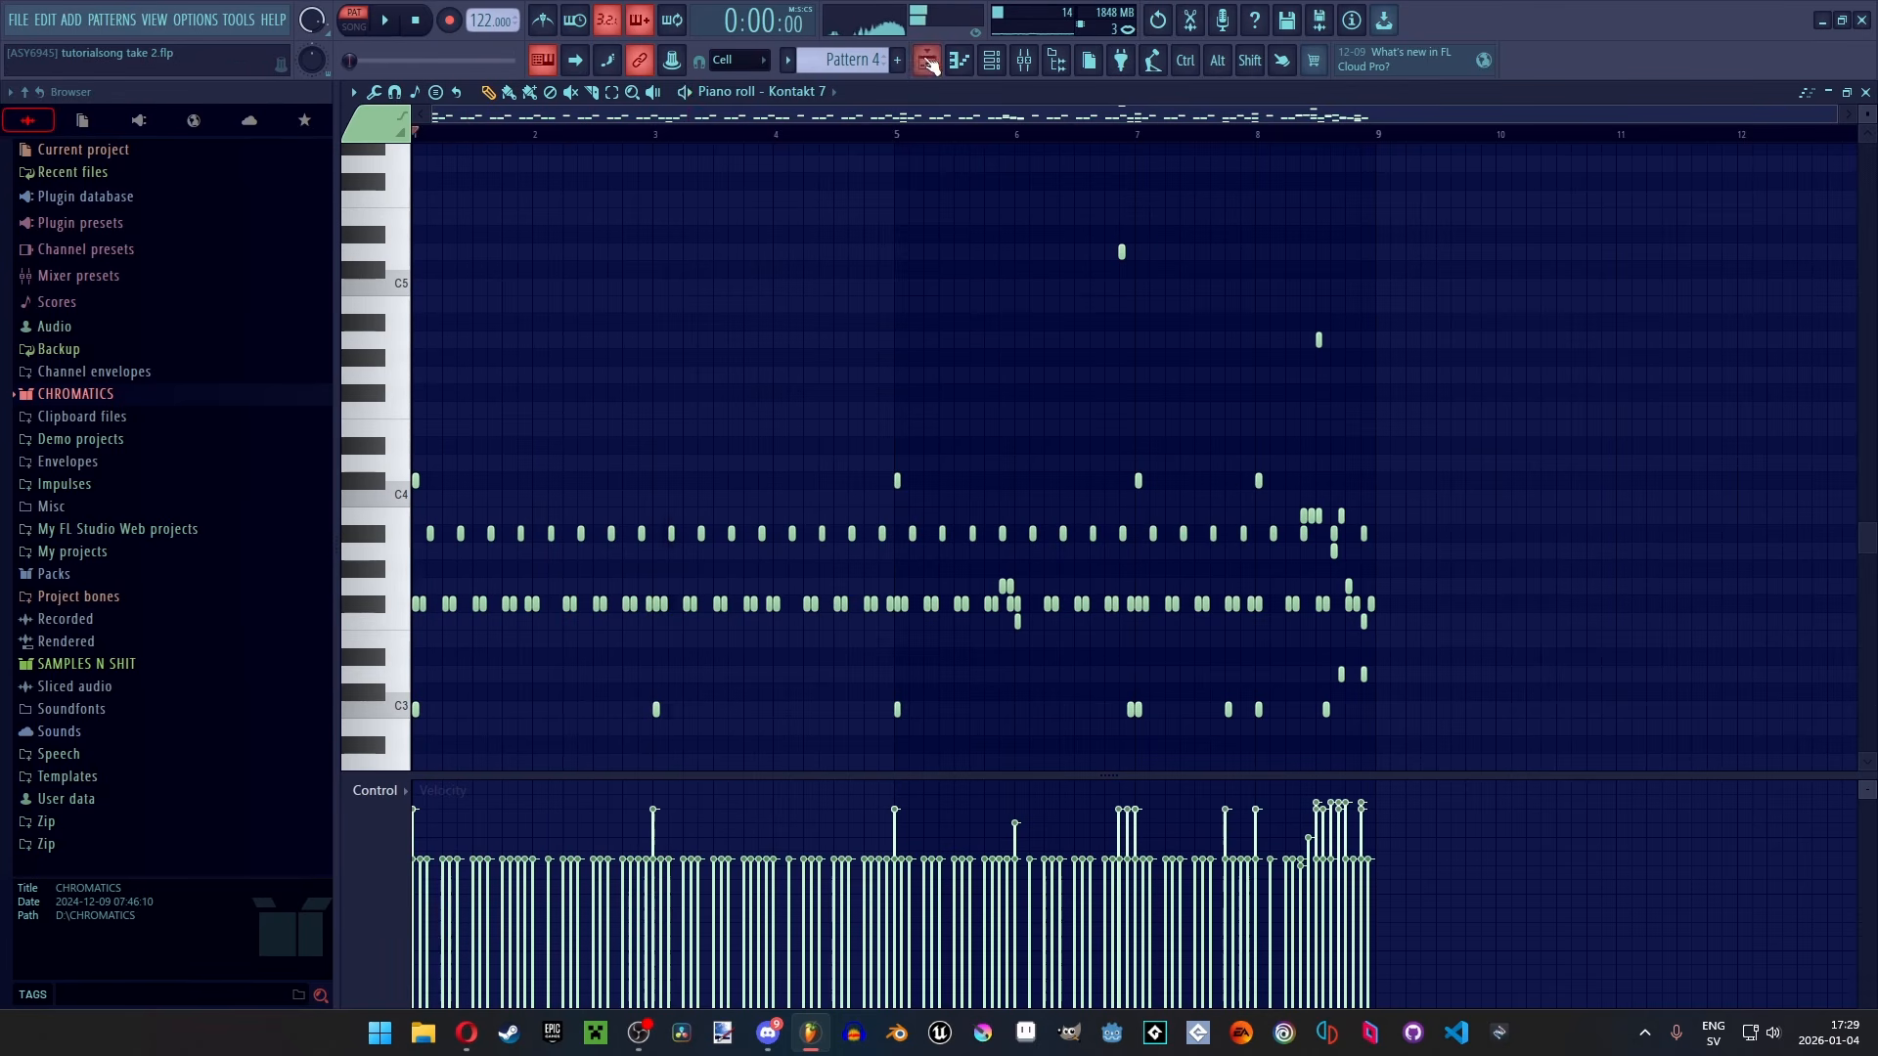
{"action": "key", "text": "space"}
Open the second section's drum clip, Pattern 5, and listen to it for comparison with Pattern 4
{"action": "double_click", "coordinate": [1049, 246]}
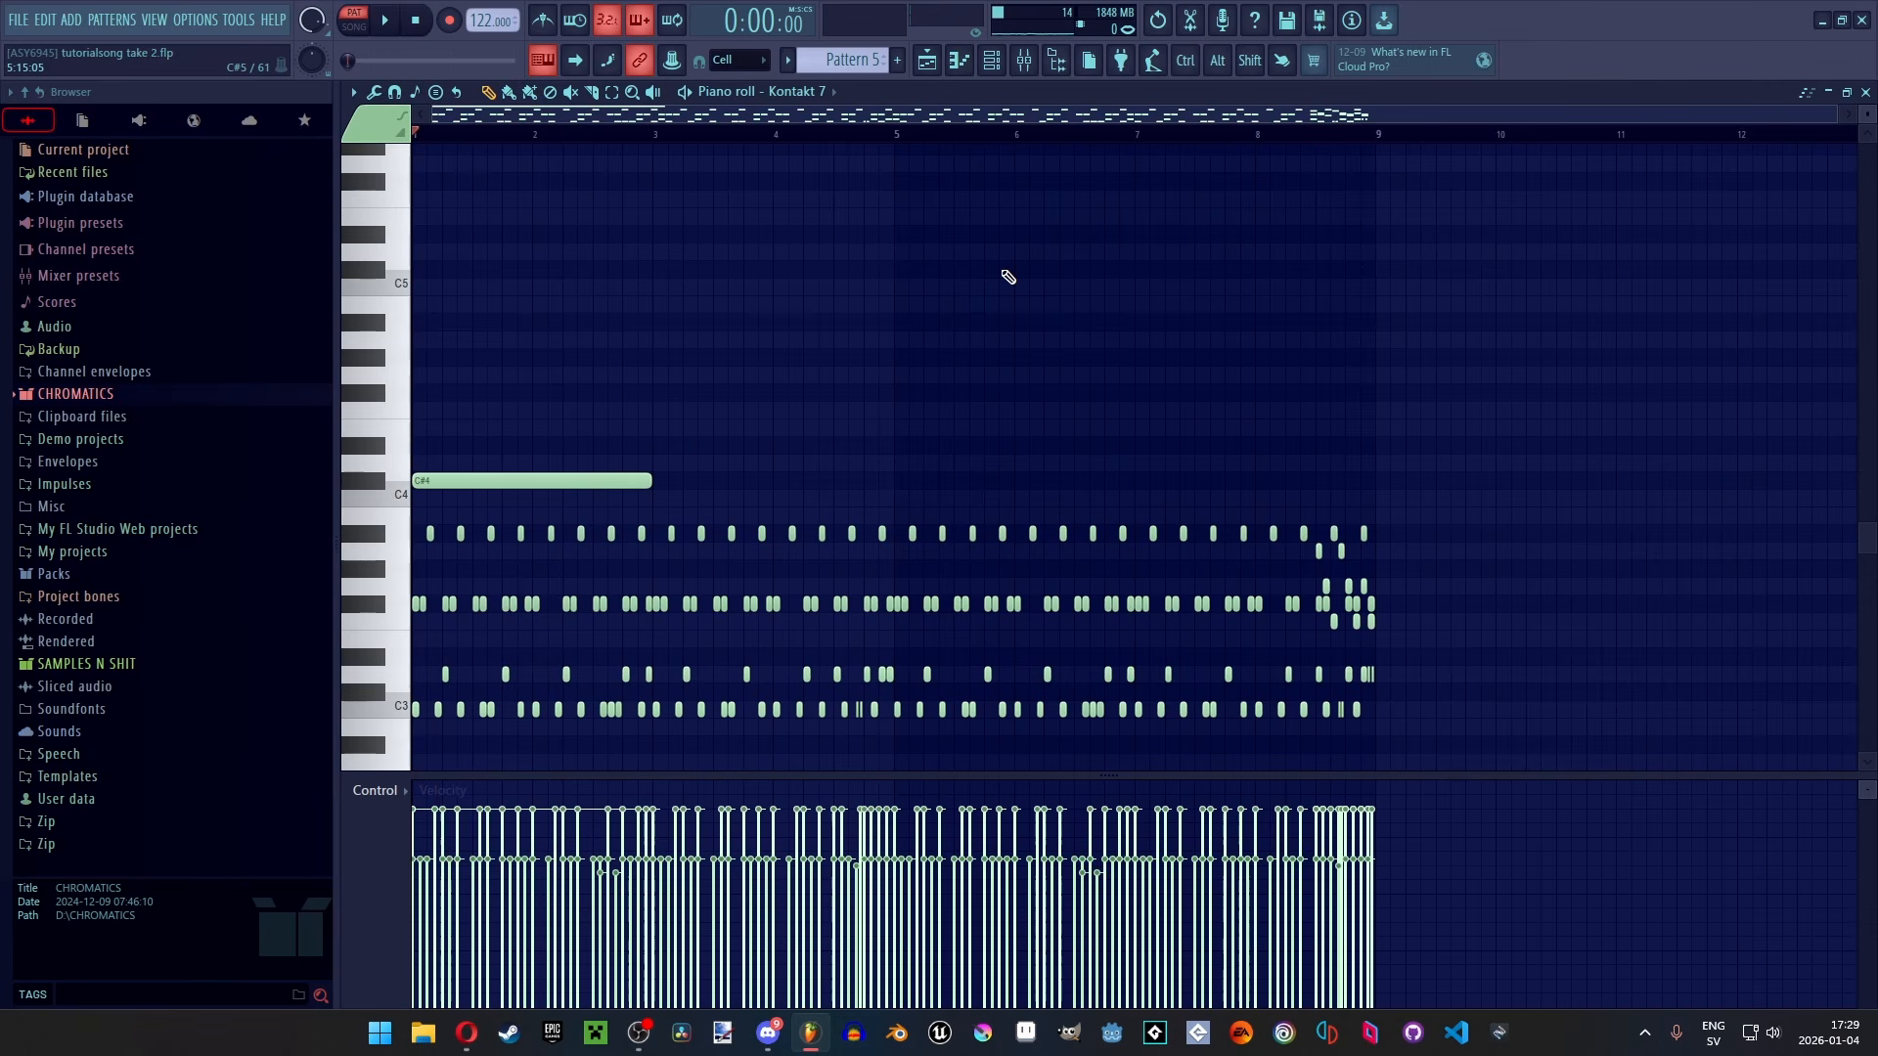
{"action": "key", "text": "space"}
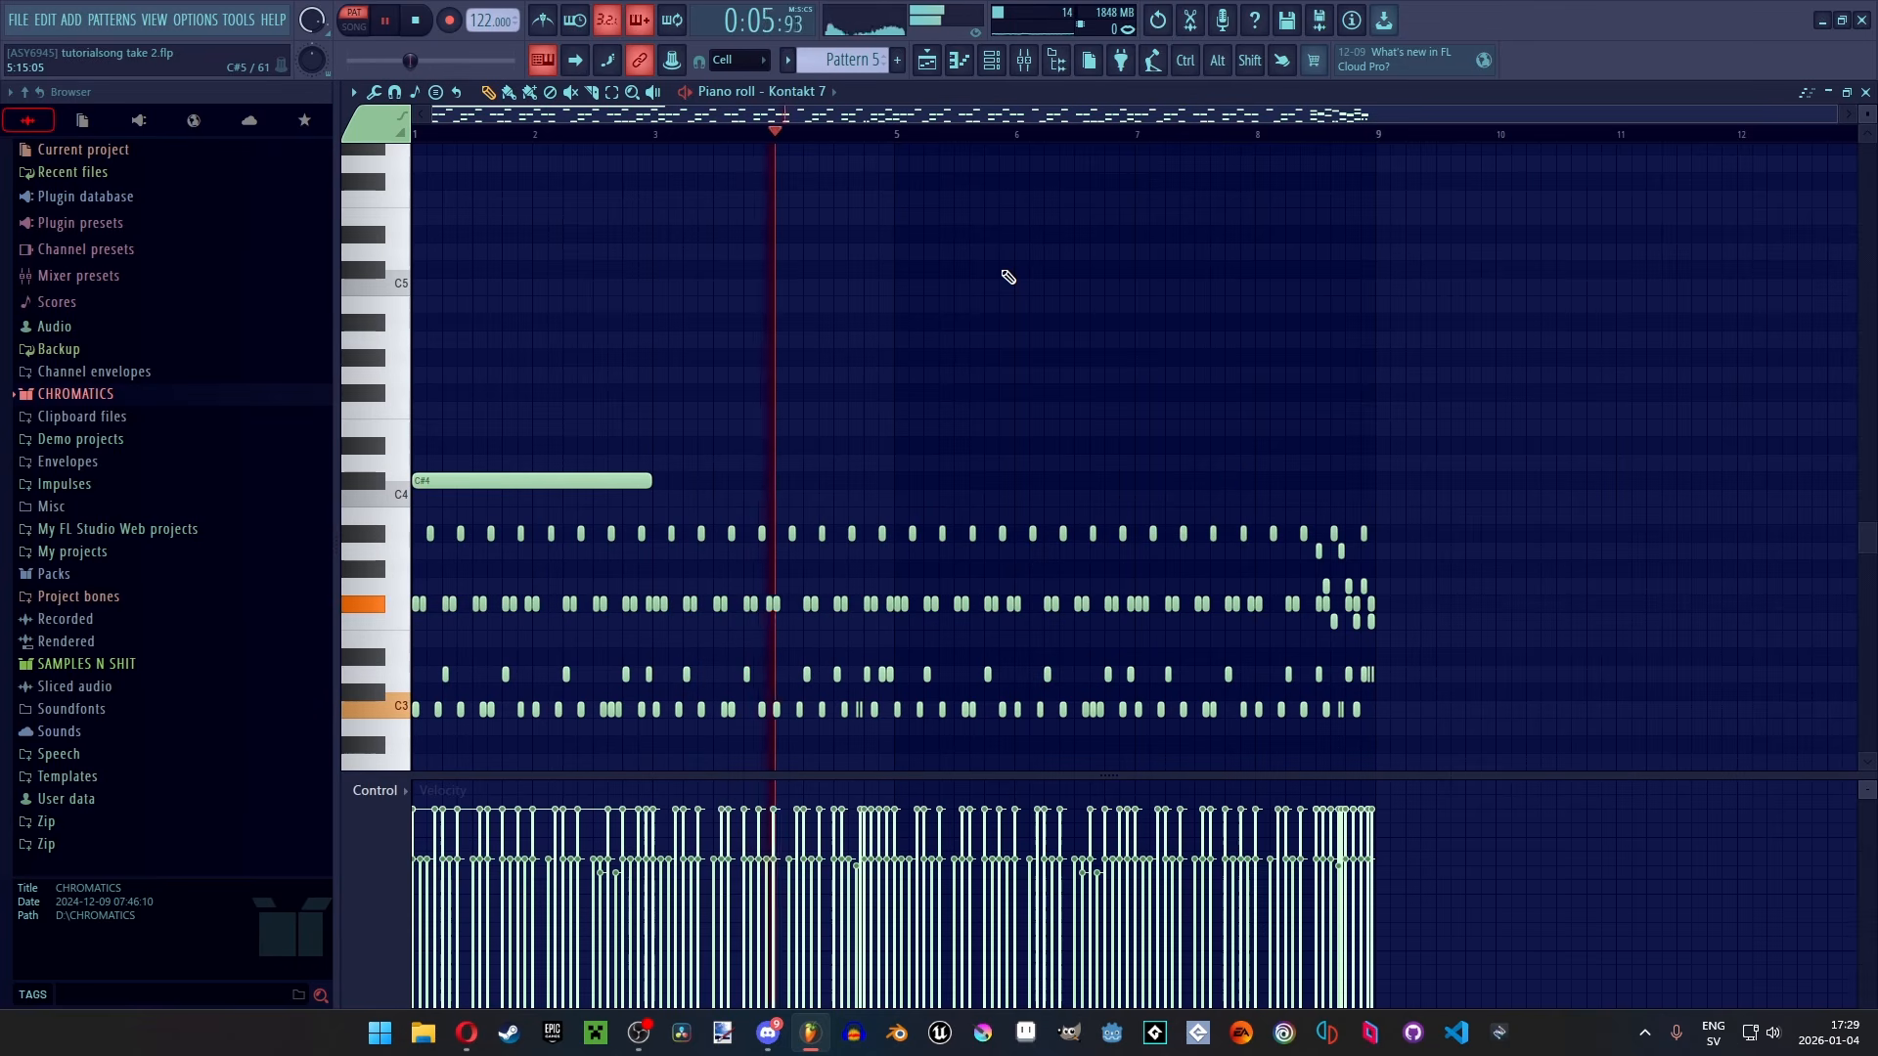
{"action": "key", "text": "space"}
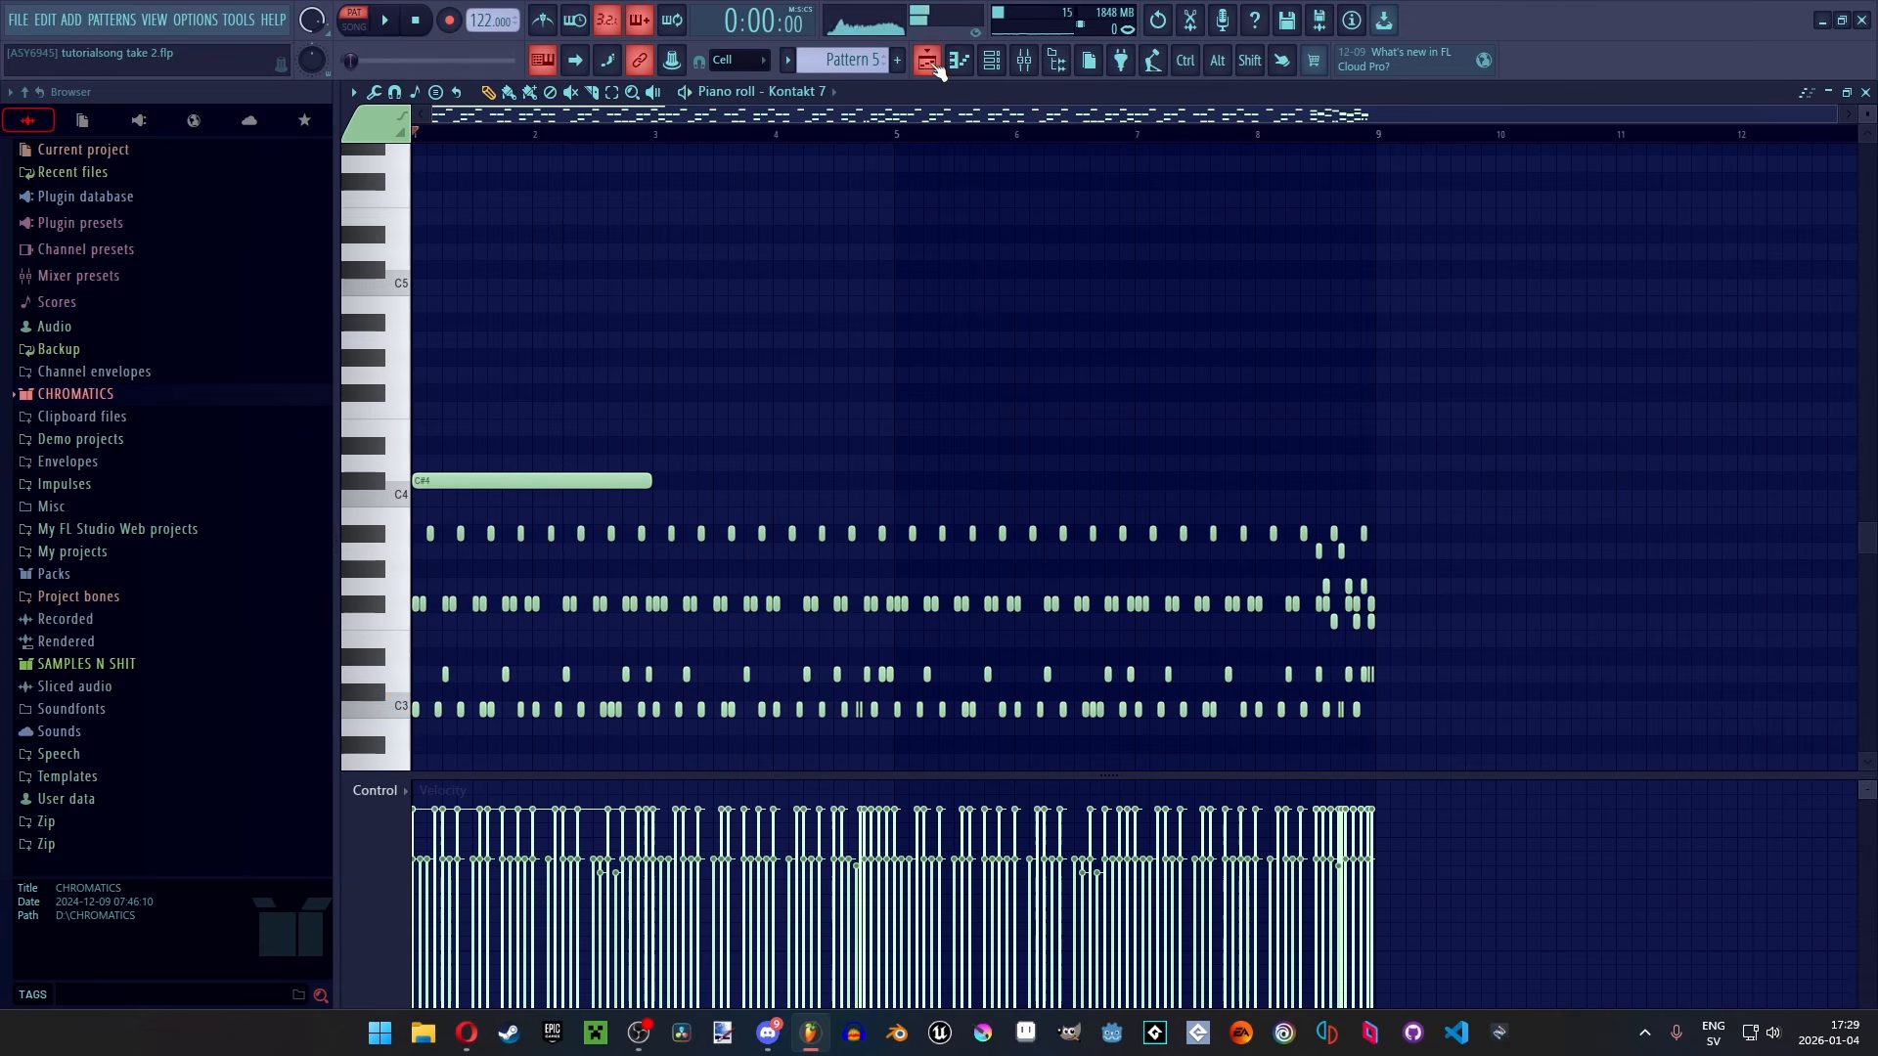
Open the first section's chord clip, Pattern 6, from the playlist and listen to it on its own
{"action": "left_click", "coordinate": [930, 62]}
{"action": "scroll", "coordinate": [891, 327], "scroll_direction": "down", "scroll_amount": 2}
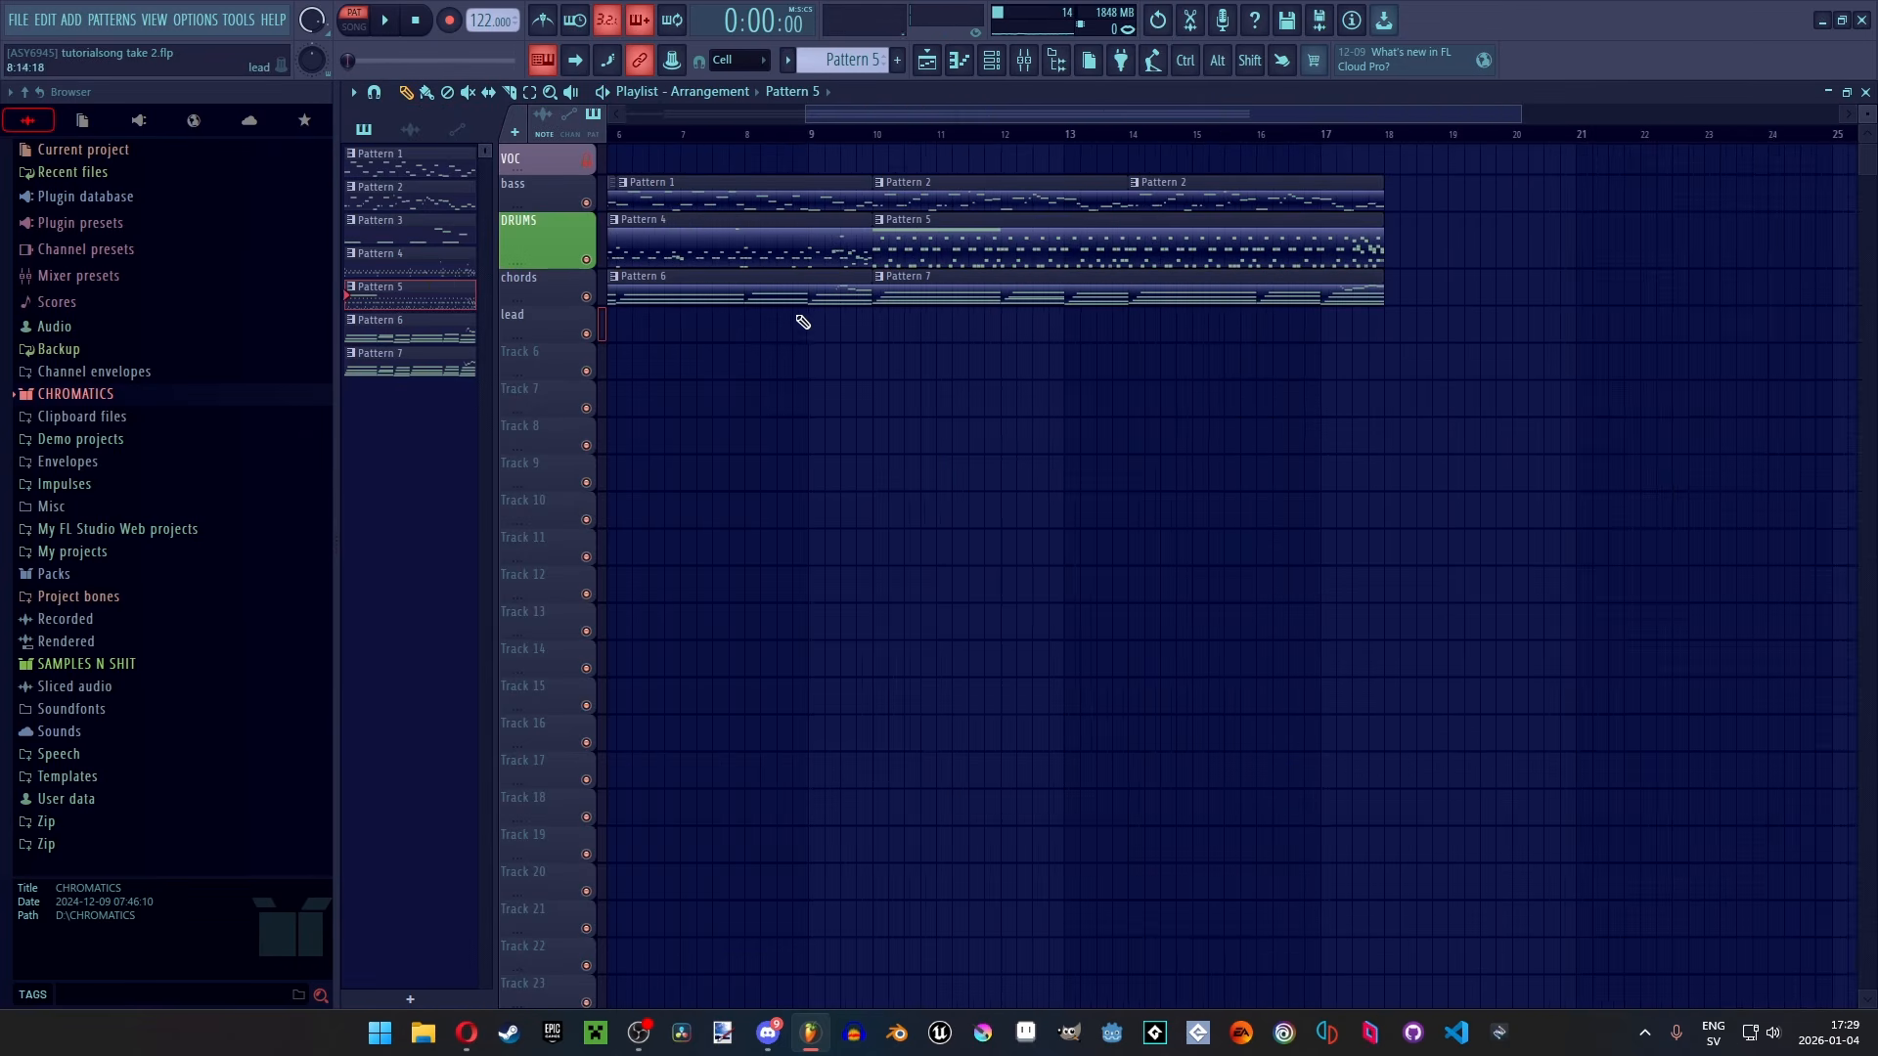
{"action": "double_click", "coordinate": [760, 293]}
{"action": "key", "text": "space"}
{"action": "scroll", "coordinate": [1555, 450], "scroll_direction": "down", "scroll_amount": 2}
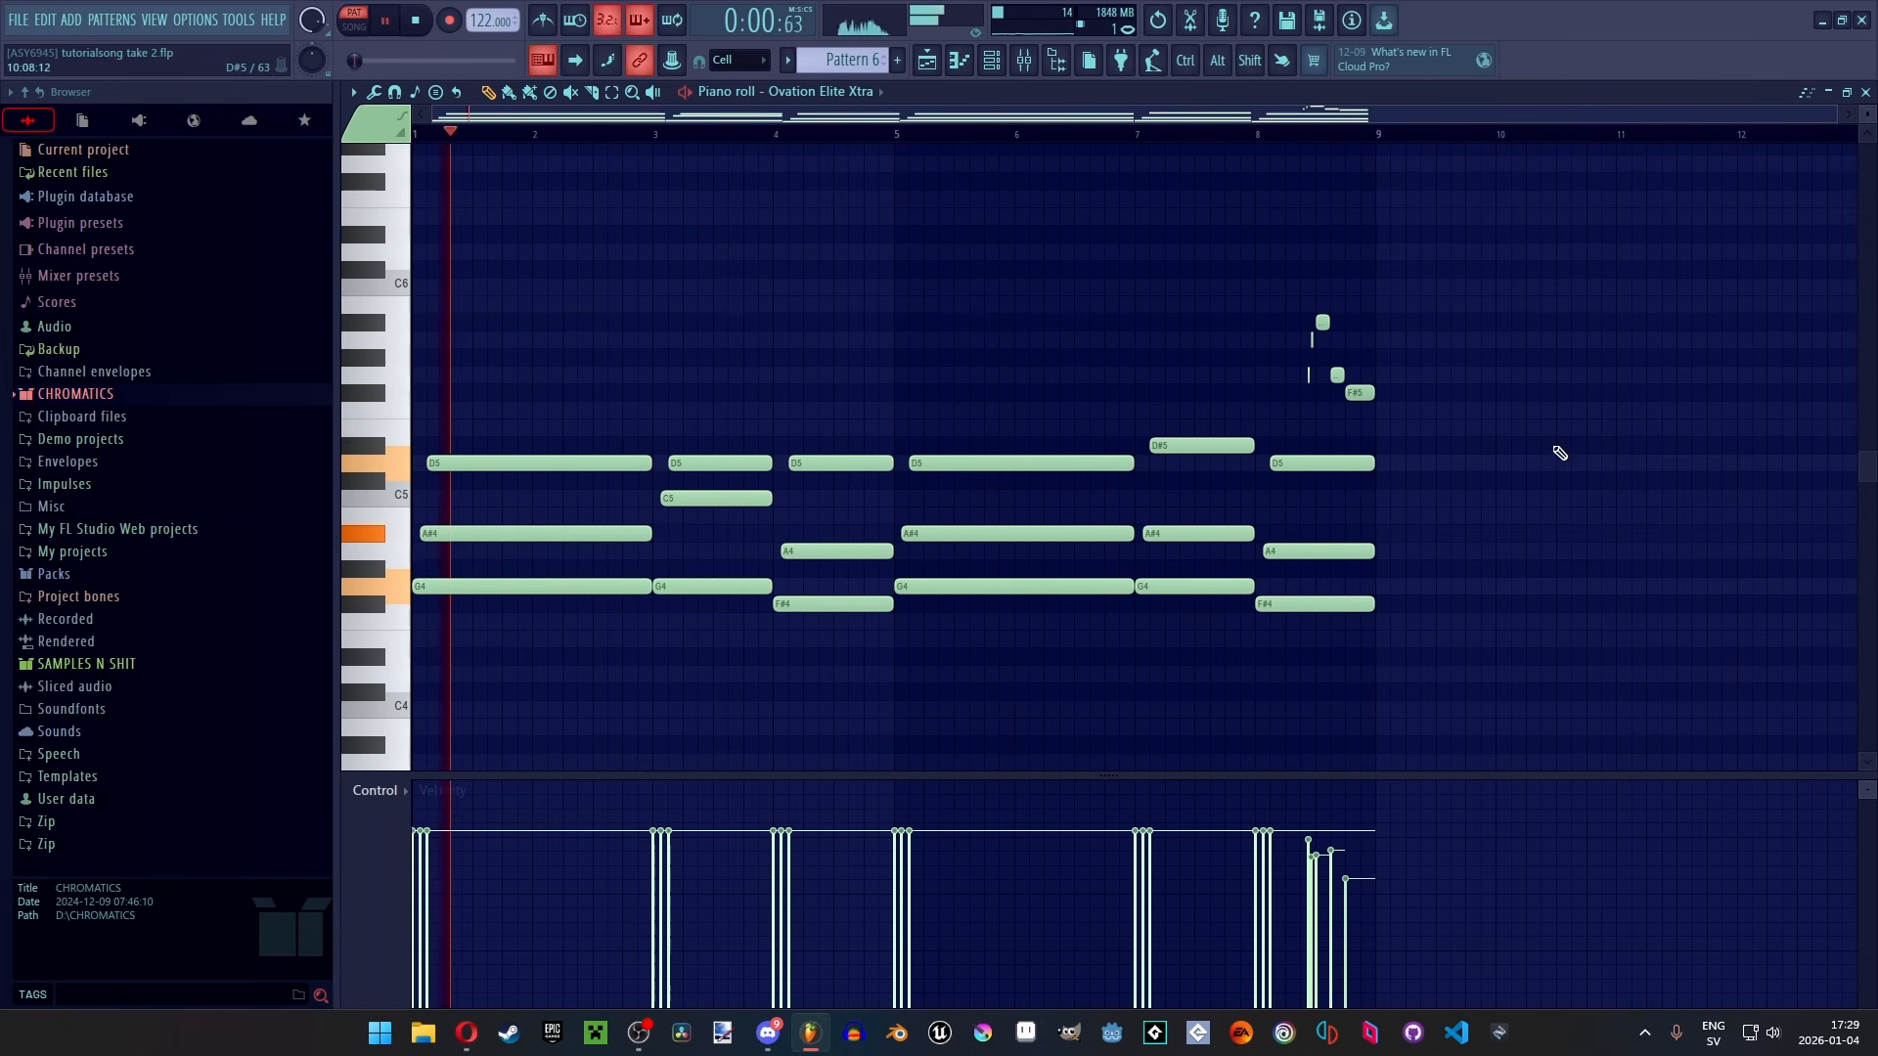
{"action": "left_click", "coordinate": [927, 60]}
{"action": "key", "text": "space"}
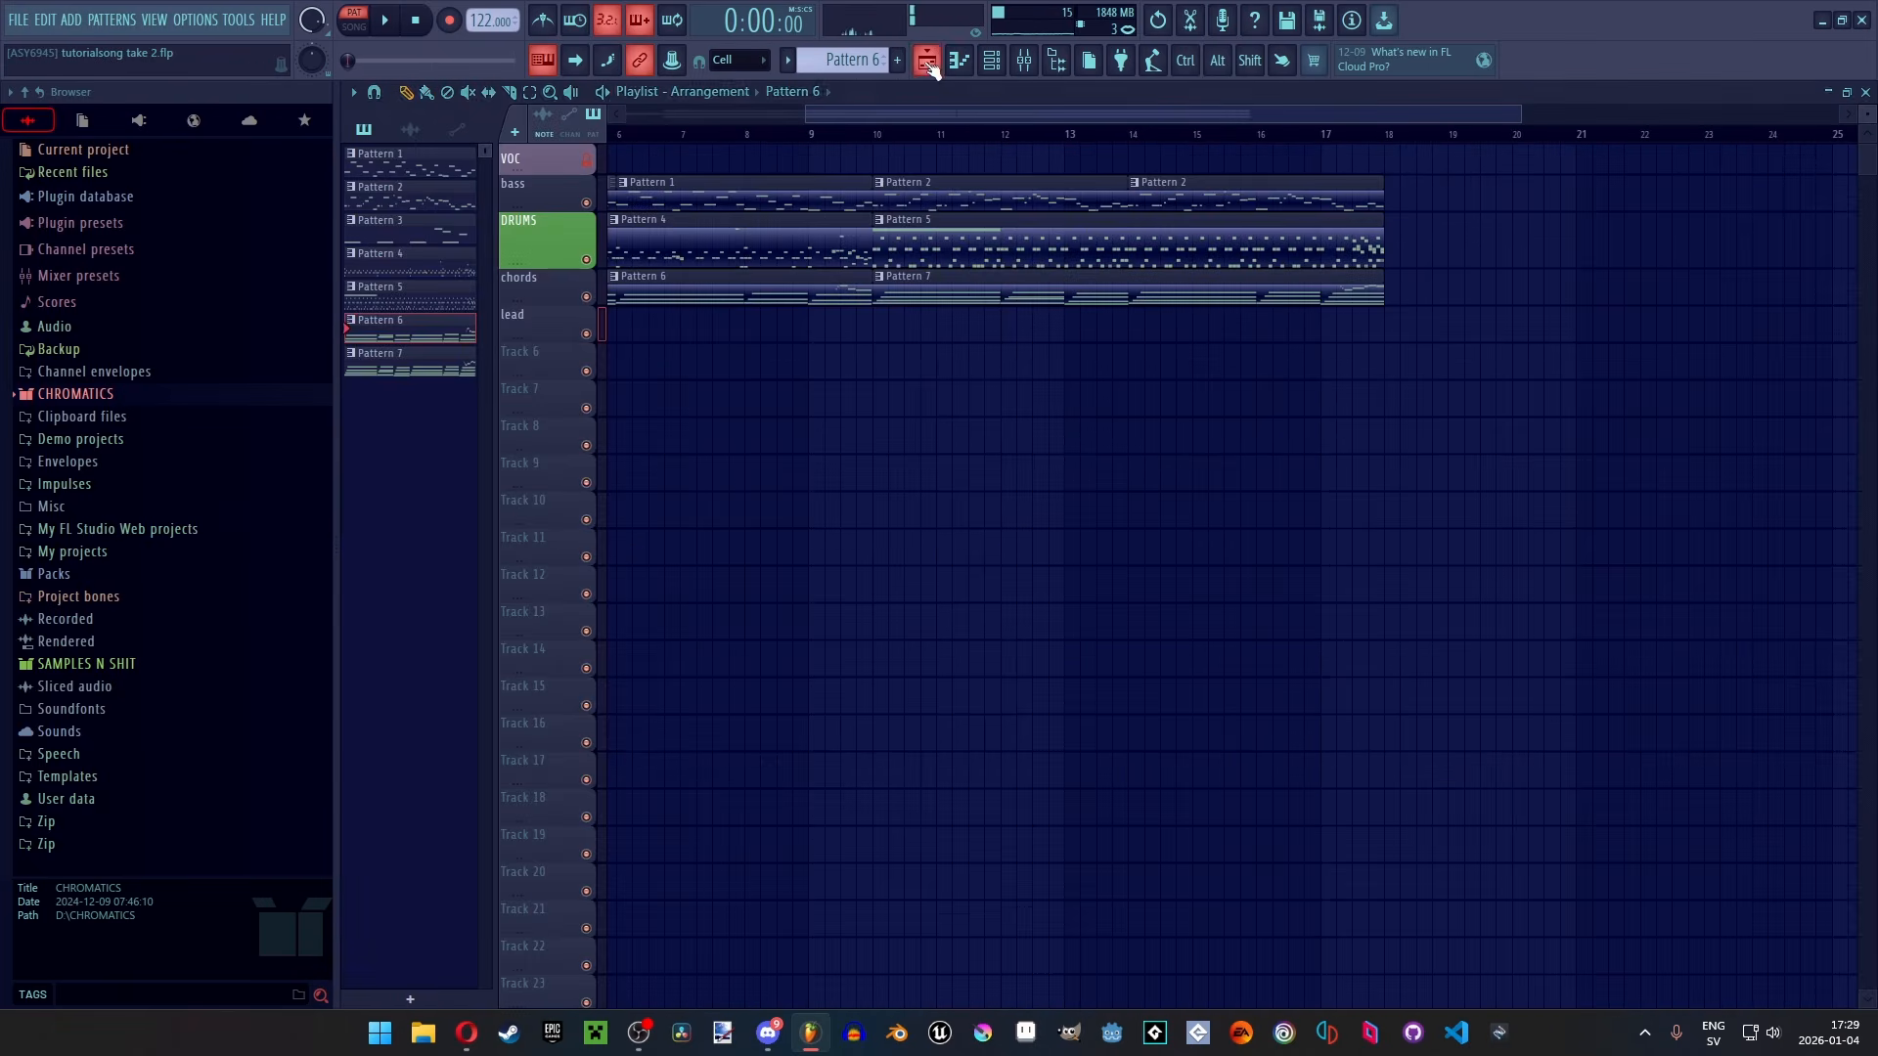
Open the second section's chord clip, Pattern 7, and listen to its fuller chords for comparison
{"action": "double_click", "coordinate": [1023, 299]}
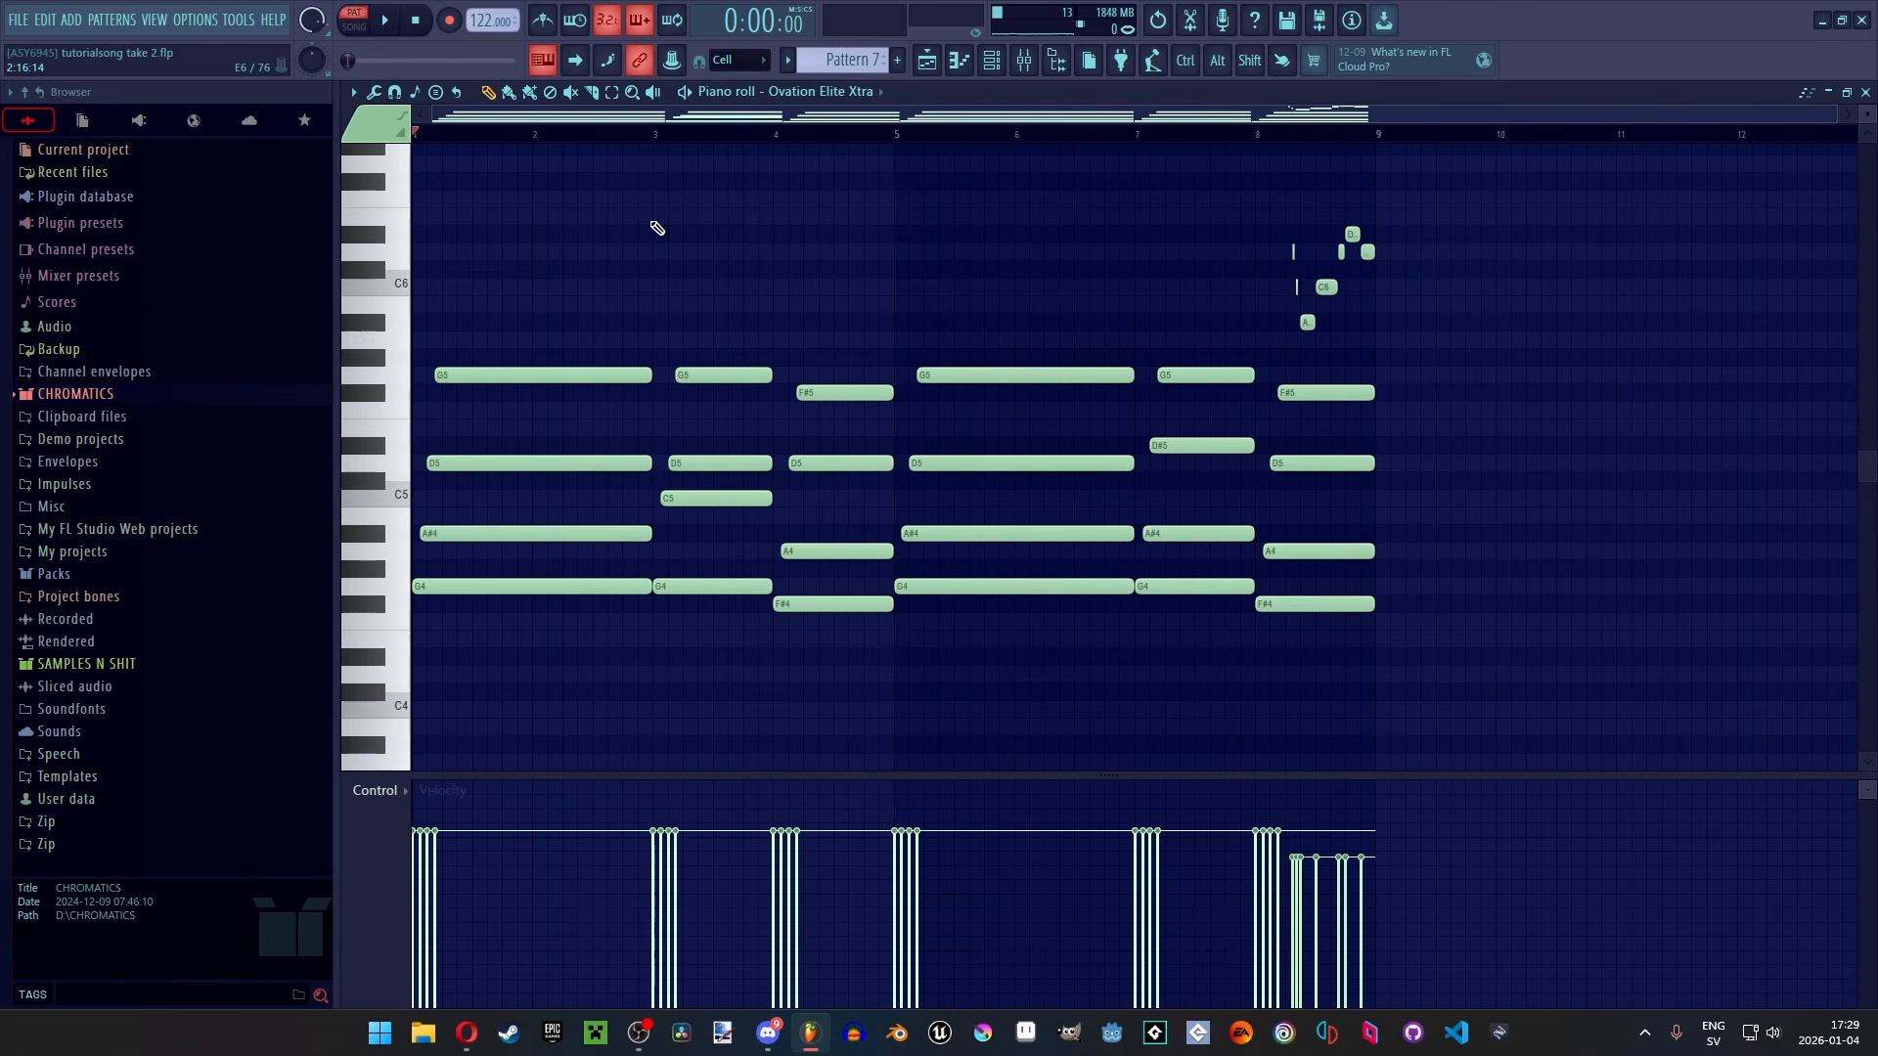
{"action": "key", "text": "space"}
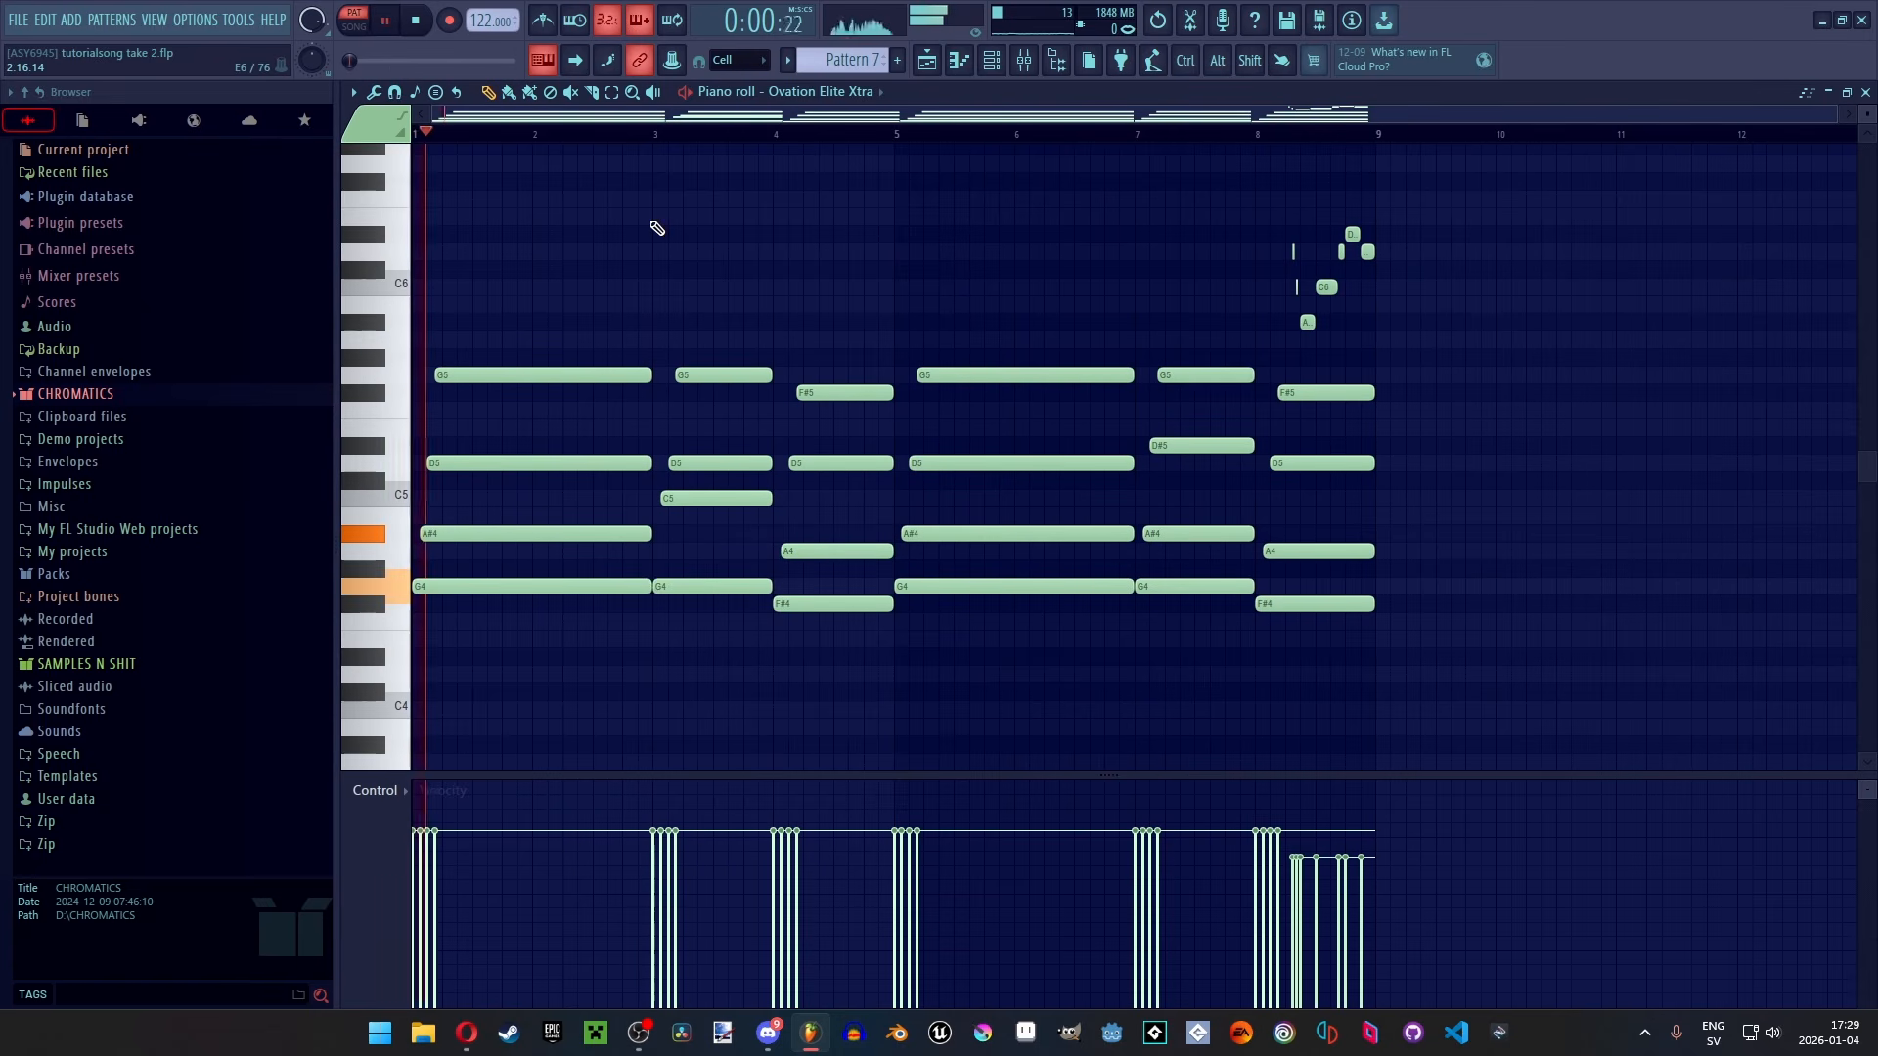
{"action": "left_click", "coordinate": [927, 61]}
{"action": "key", "text": "space"}
Reopen Pattern 6 and listen to the short melodic fill over its last chord in bar 8
{"action": "double_click", "coordinate": [800, 281]}
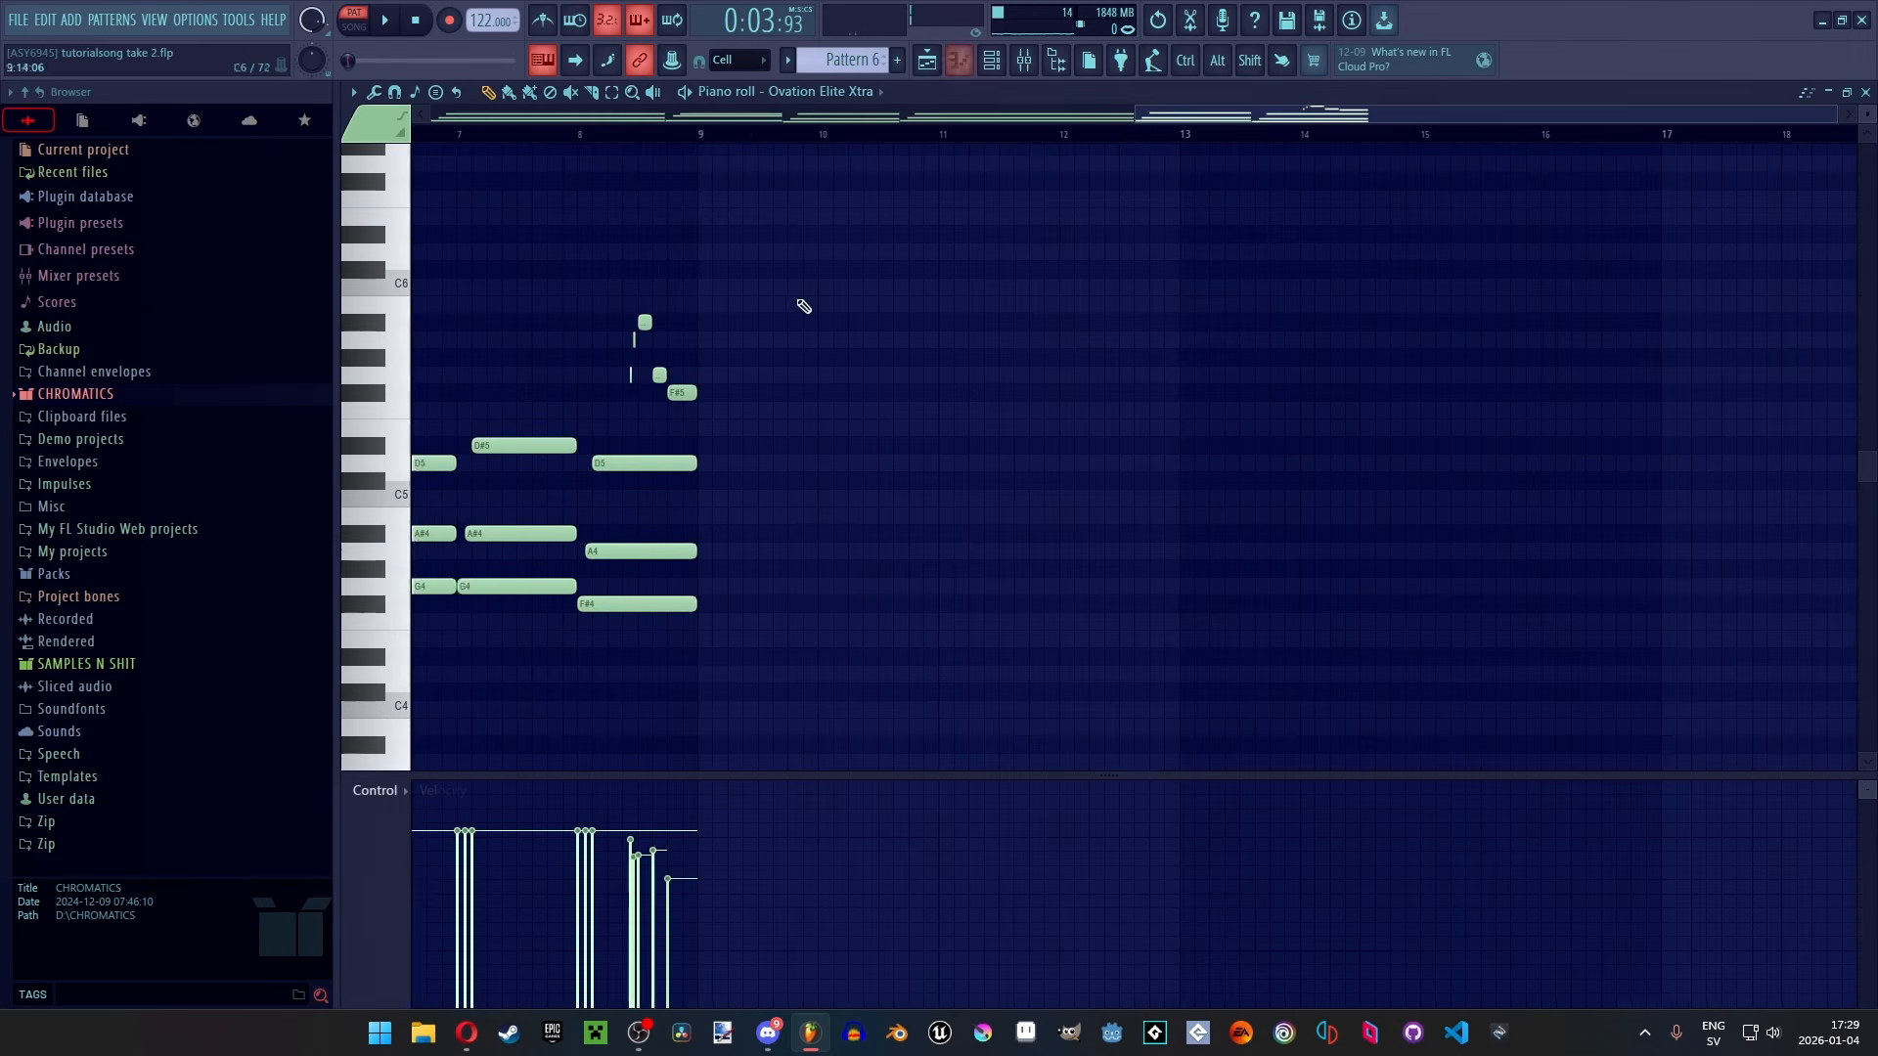
{"action": "scroll", "coordinate": [1128, 366], "scroll_direction": "down", "scroll_amount": 3}
{"action": "scroll", "coordinate": [1430, 306], "scroll_direction": "up", "scroll_amount": 5}
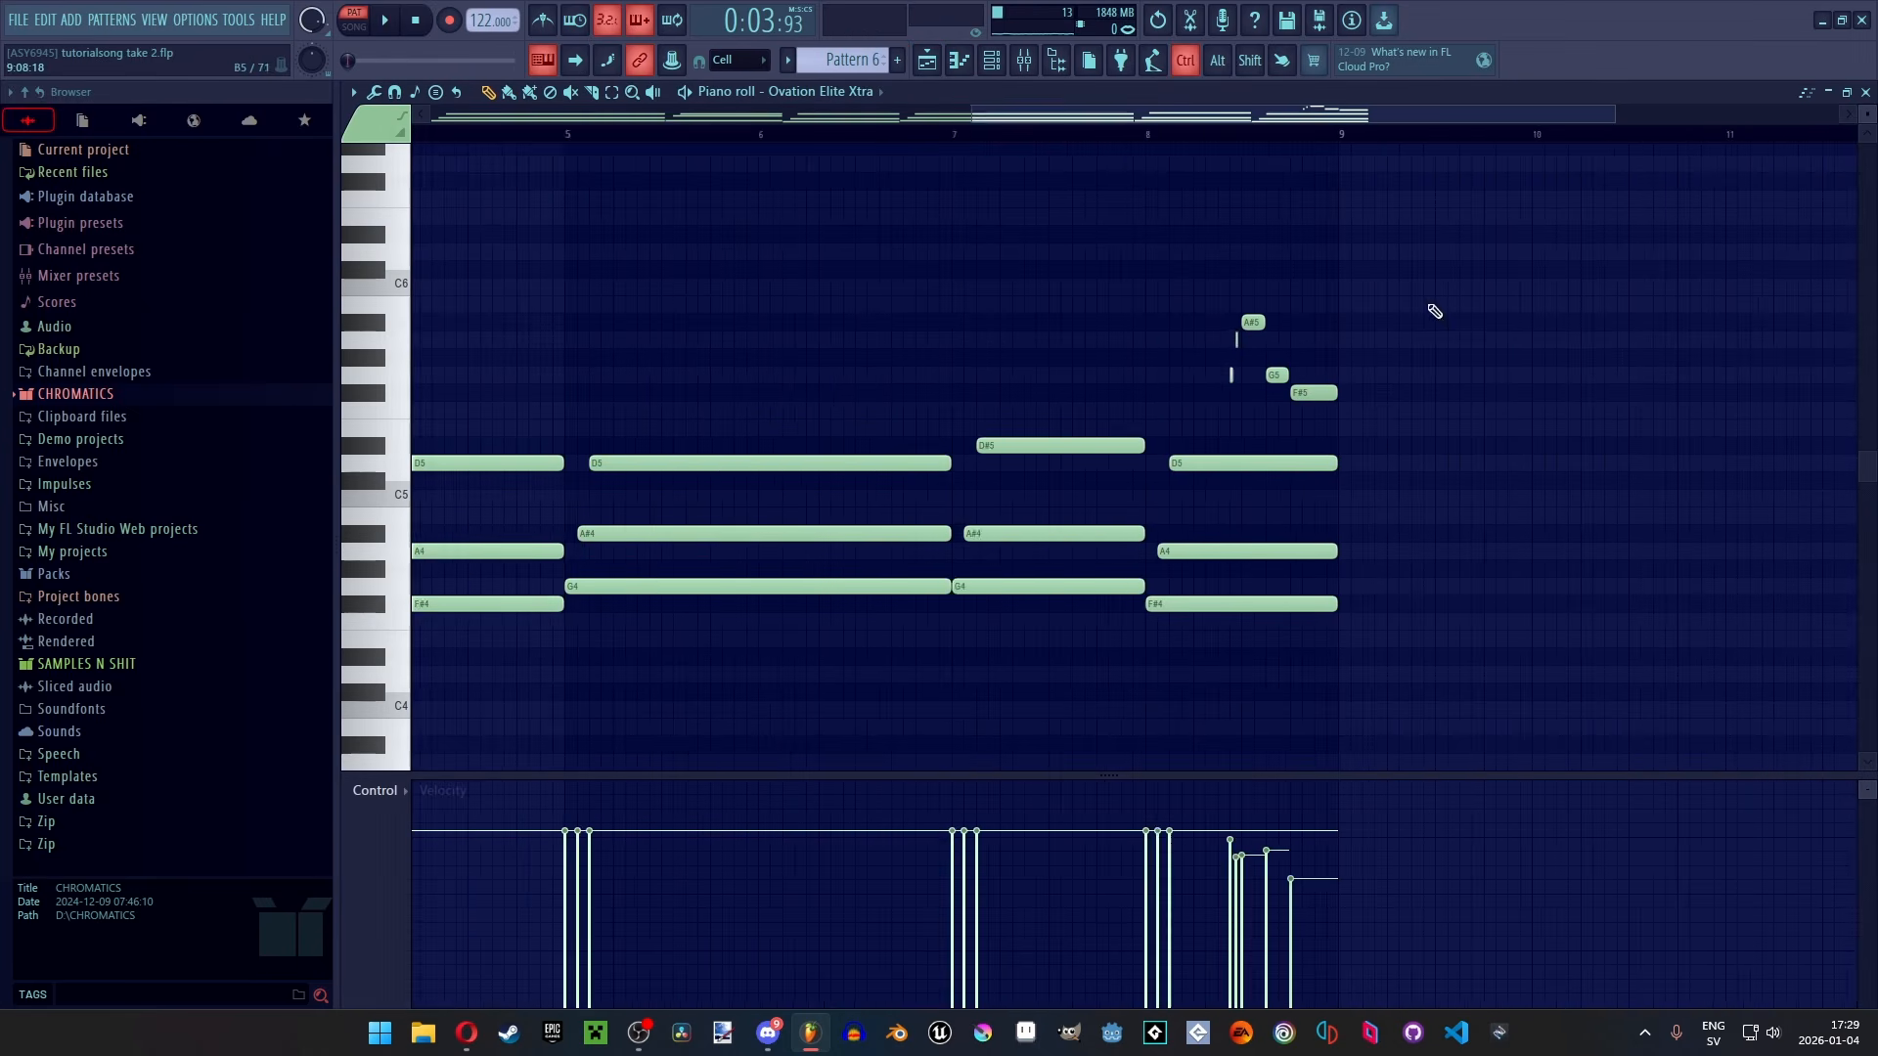
{"action": "left_click", "coordinate": [966, 137]}
{"action": "key", "text": "space"}
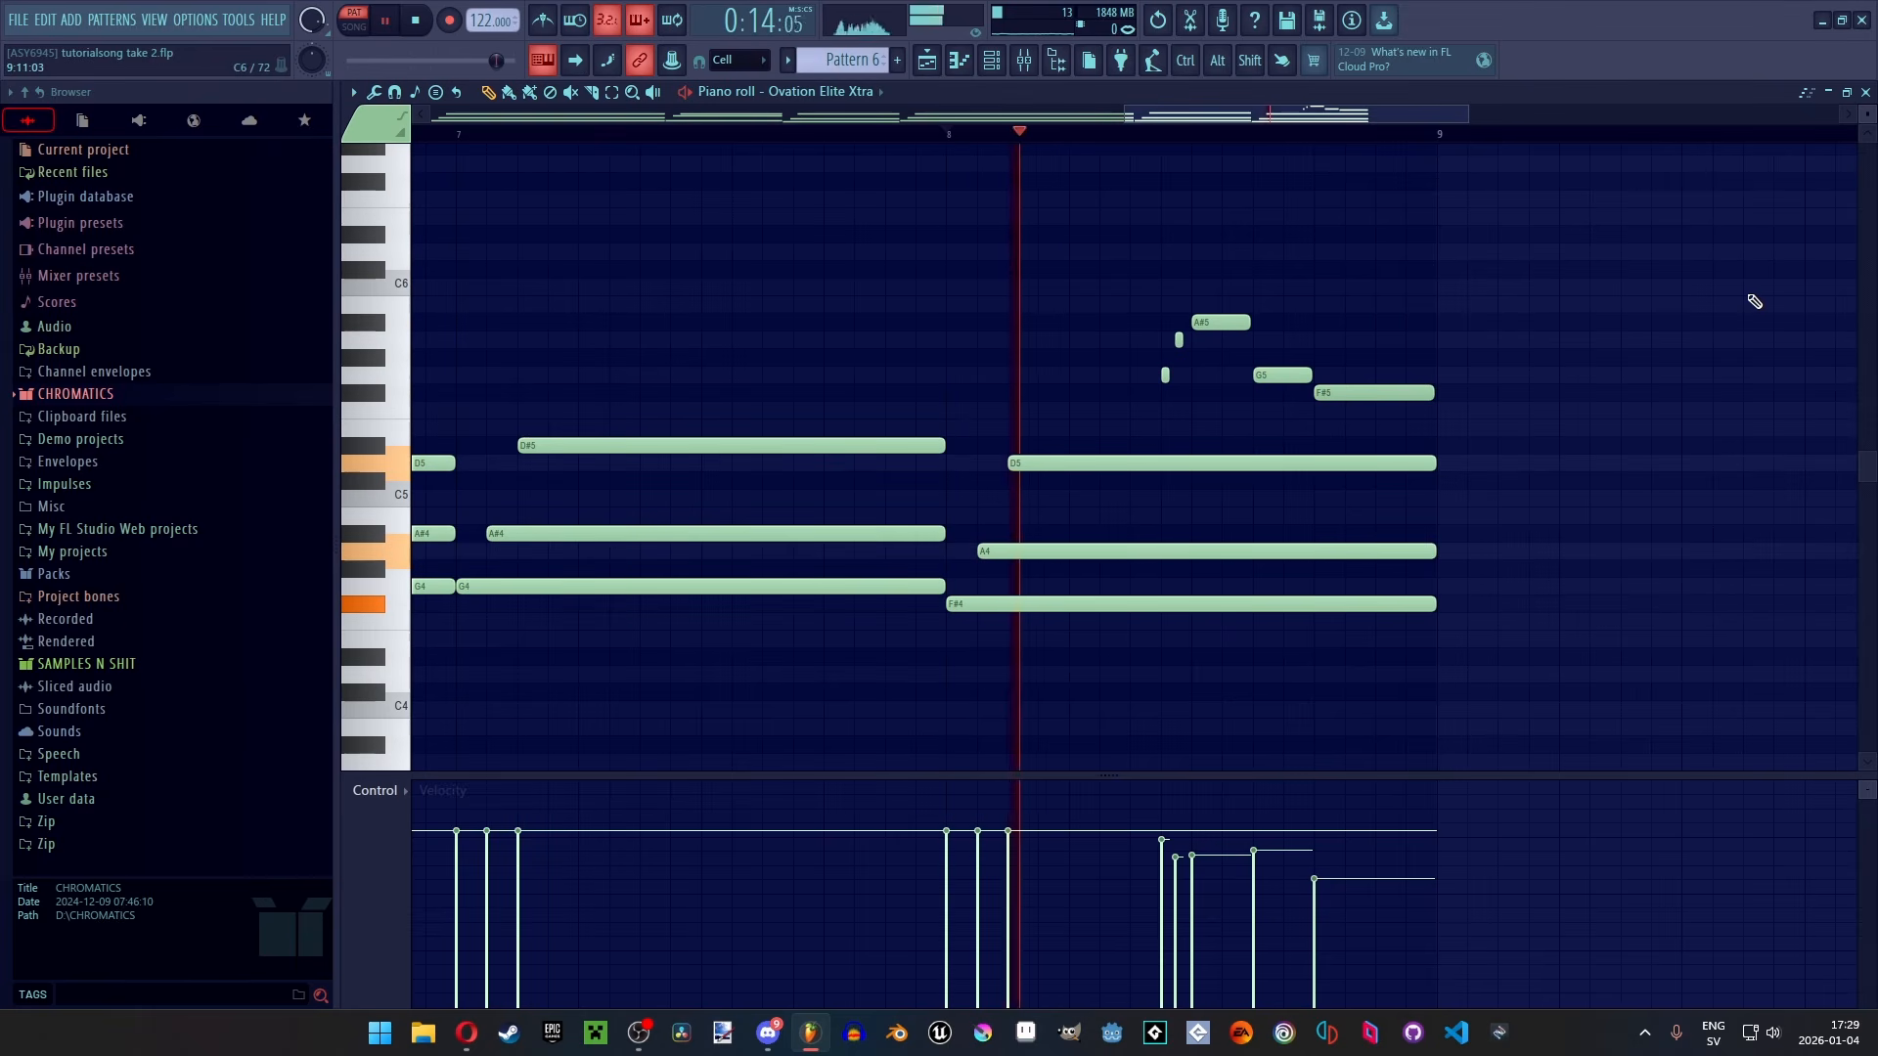
{"action": "key", "text": "space"}
{"action": "left_click", "coordinate": [926, 70]}
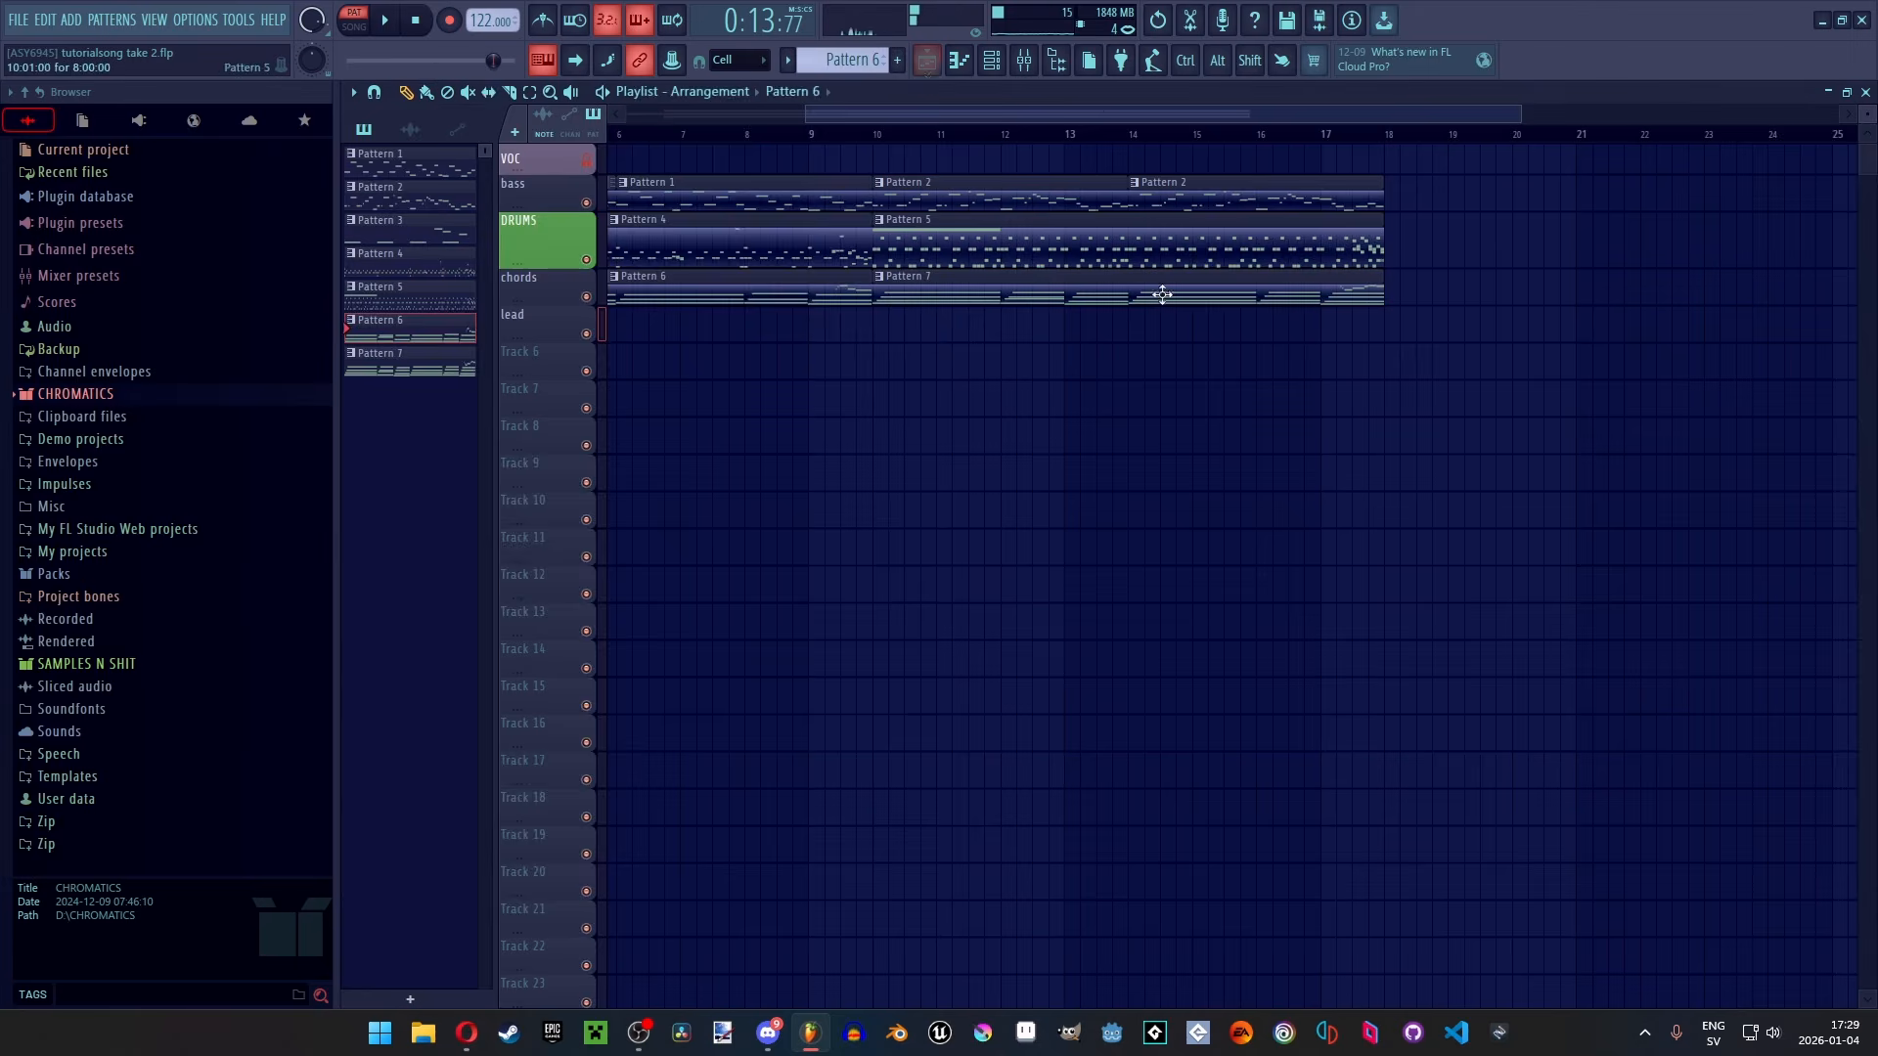
Open Pattern 7 and listen to its closing fill in bar 8 to compare it with Pattern 6
{"action": "double_click", "coordinate": [1163, 294]}
{"action": "scroll", "coordinate": [1383, 222], "scroll_direction": "down", "scroll_amount": 2}
{"action": "key", "text": "space"}
{"action": "scroll", "coordinate": [970, 287], "scroll_direction": "down", "scroll_amount": 1}
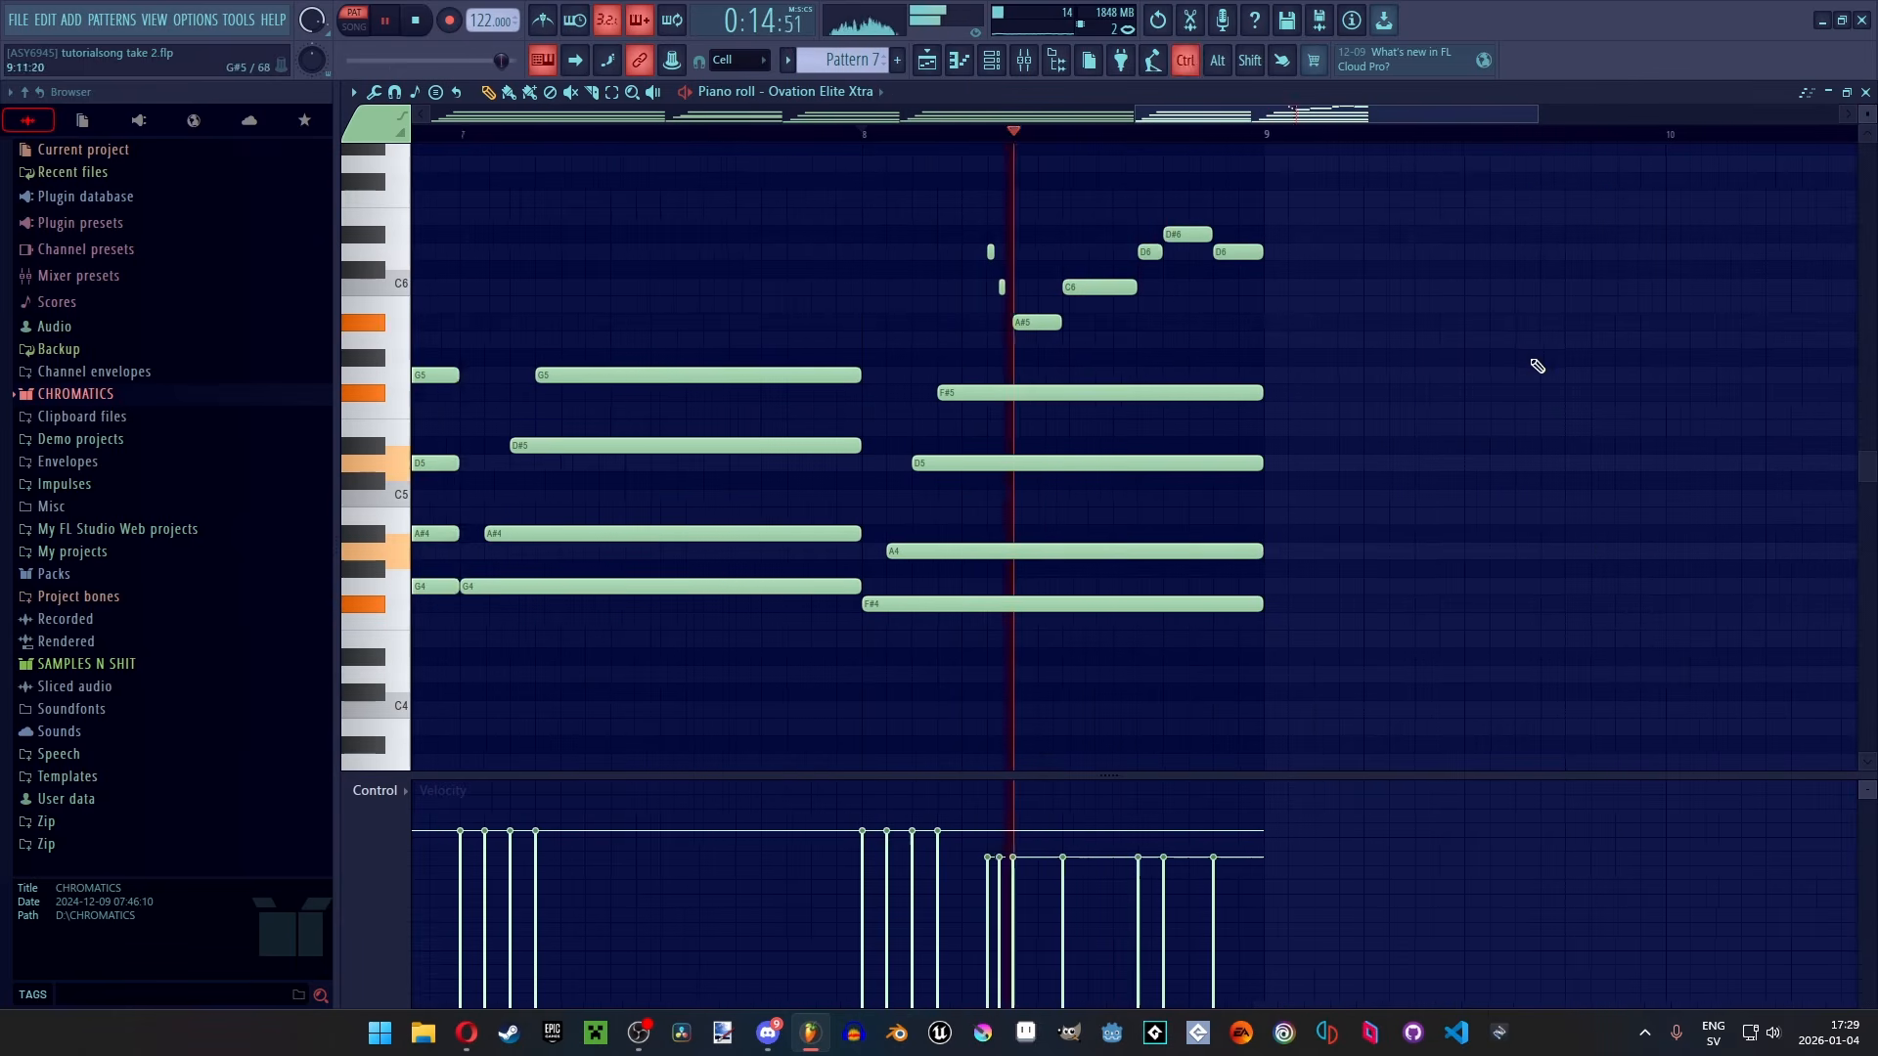
{"action": "key", "text": "space"}
{"action": "left_click", "coordinate": [927, 65]}
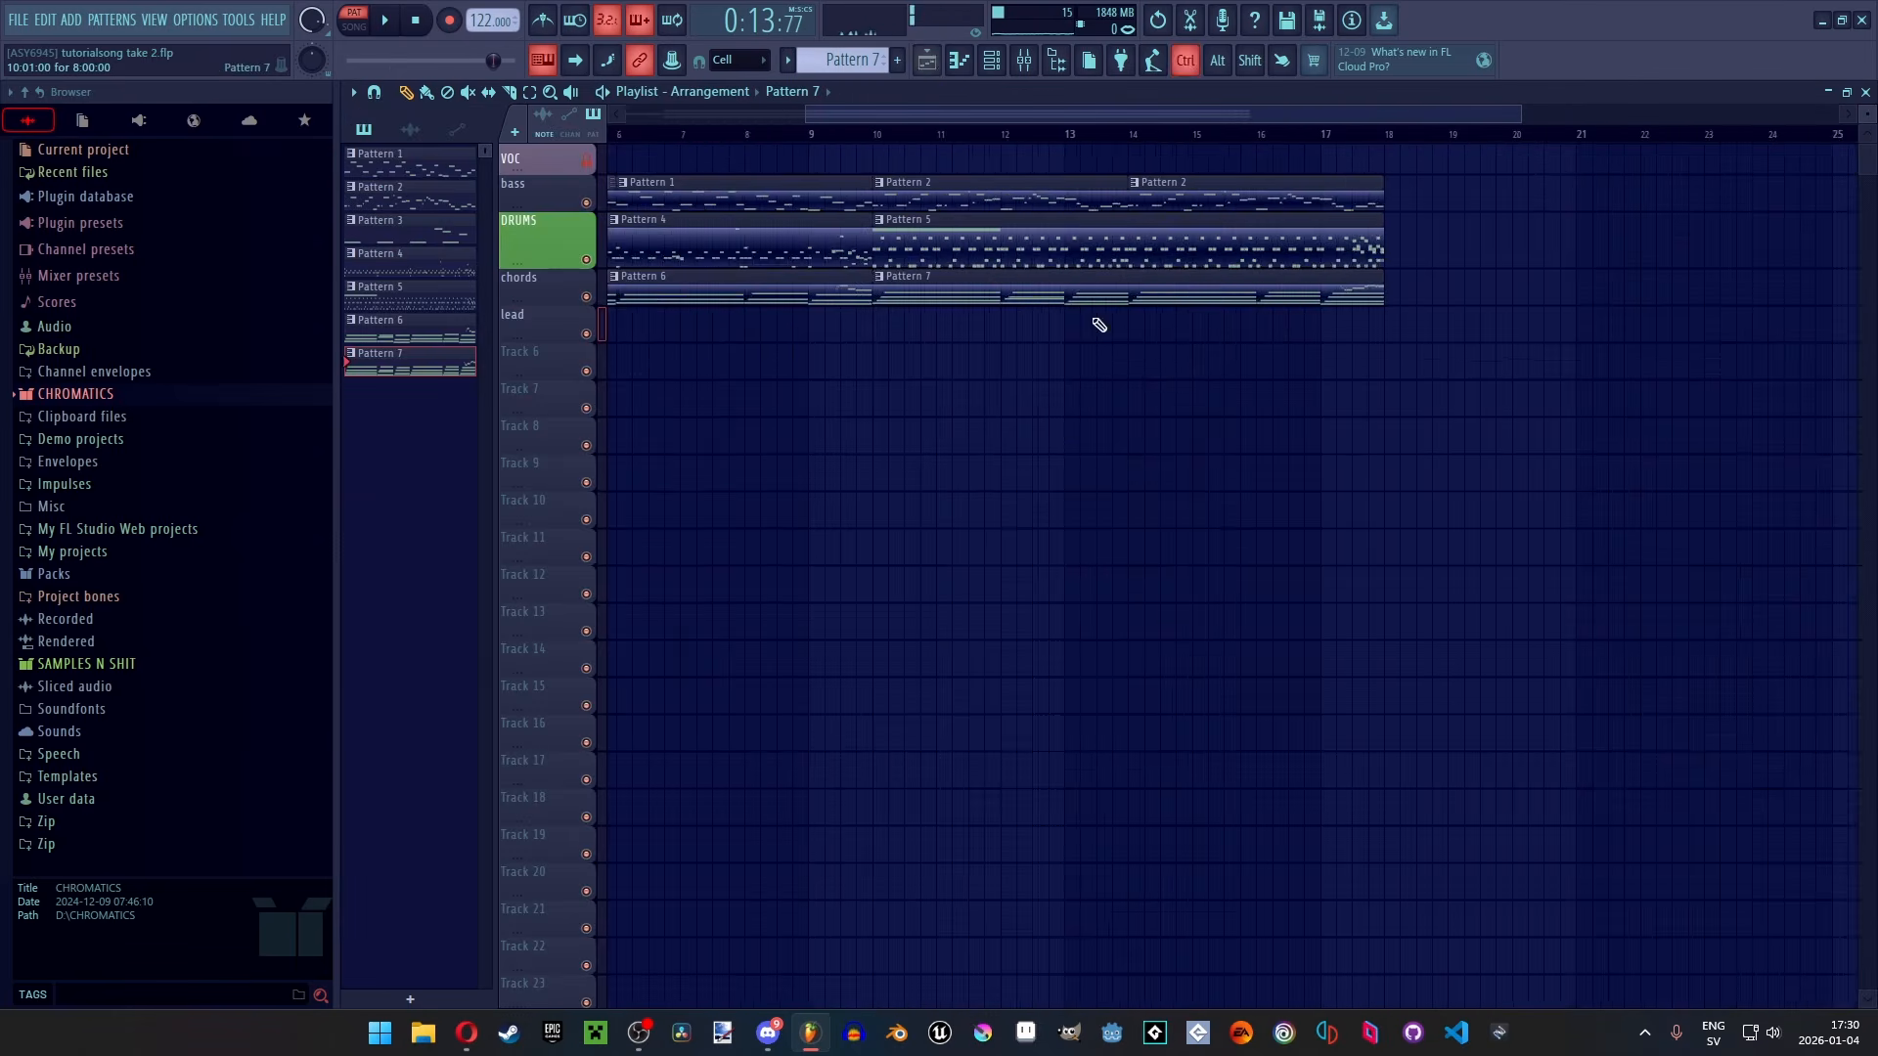
Examine the high notes of Pattern 7's closing fill up close and play them from just before the run
{"action": "double_click", "coordinate": [1195, 293]}
{"action": "scroll", "coordinate": [1557, 304], "scroll_direction": "down", "scroll_amount": 1}
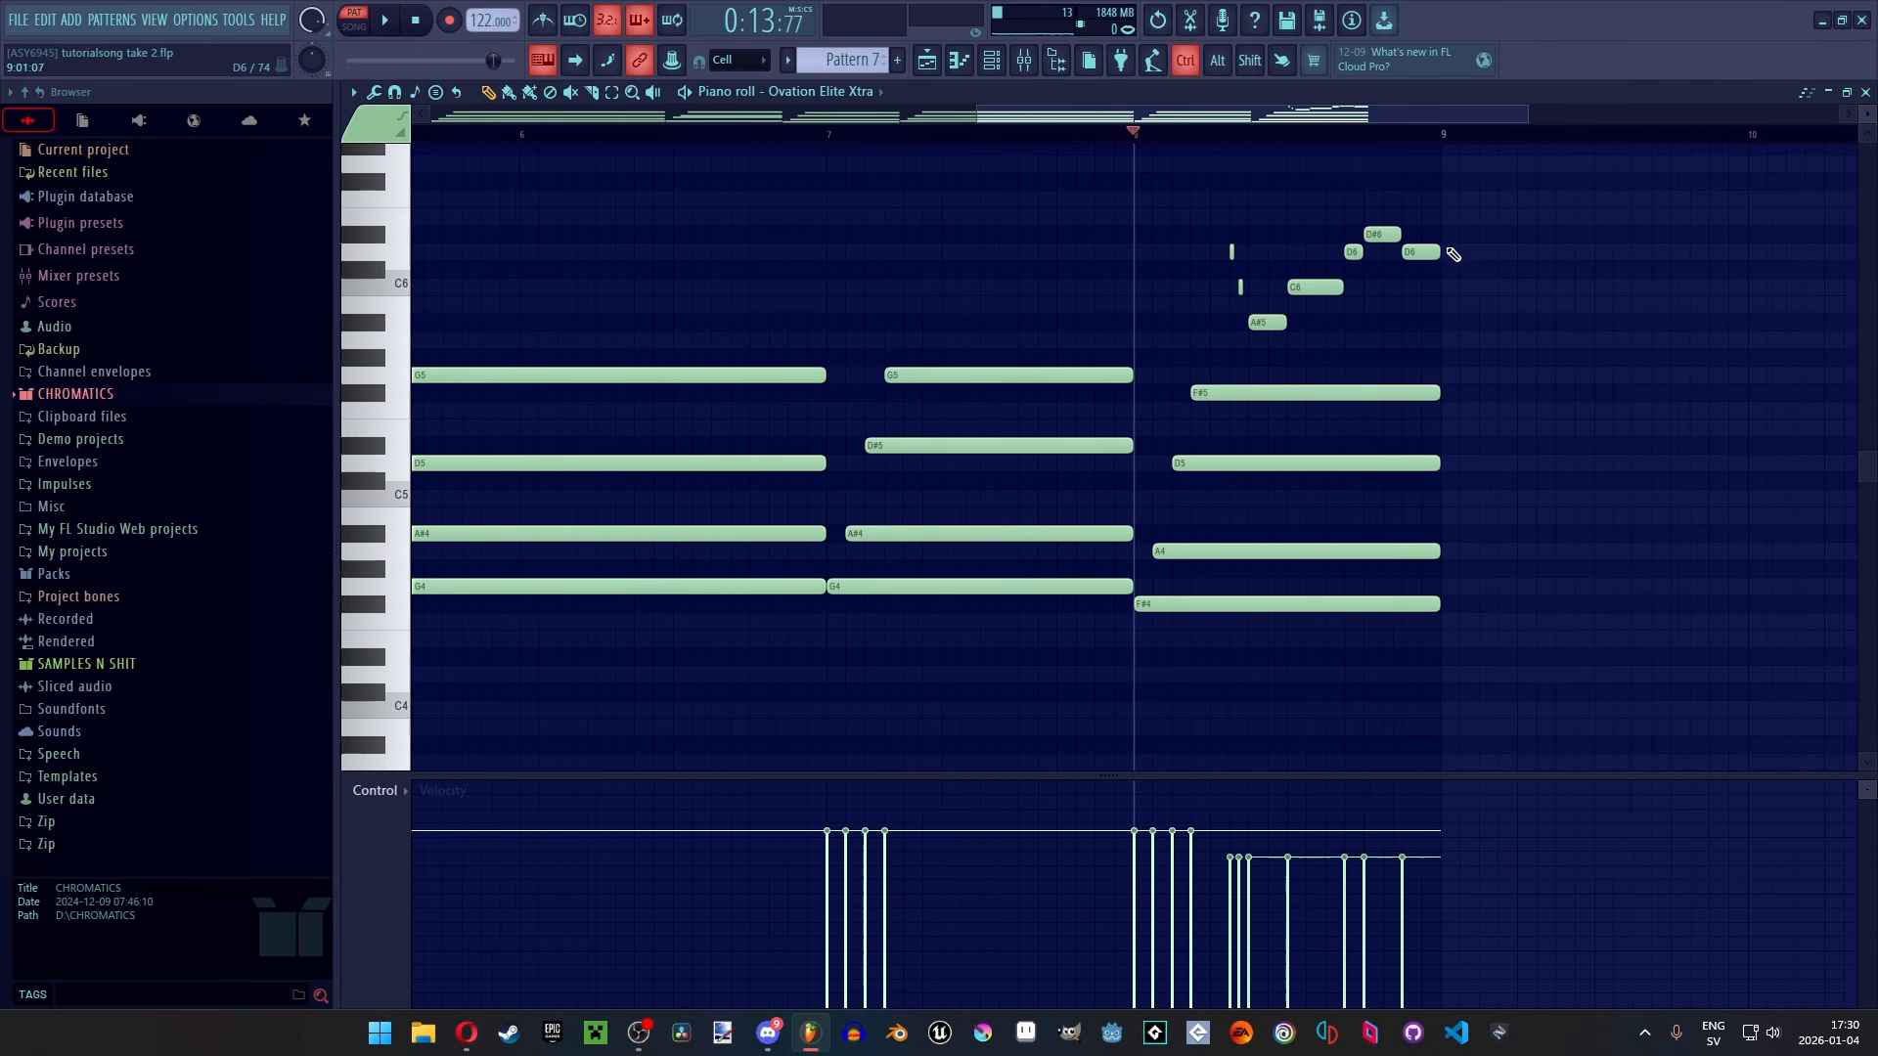
{"action": "scroll", "coordinate": [1454, 254], "scroll_direction": "up", "scroll_amount": 4}
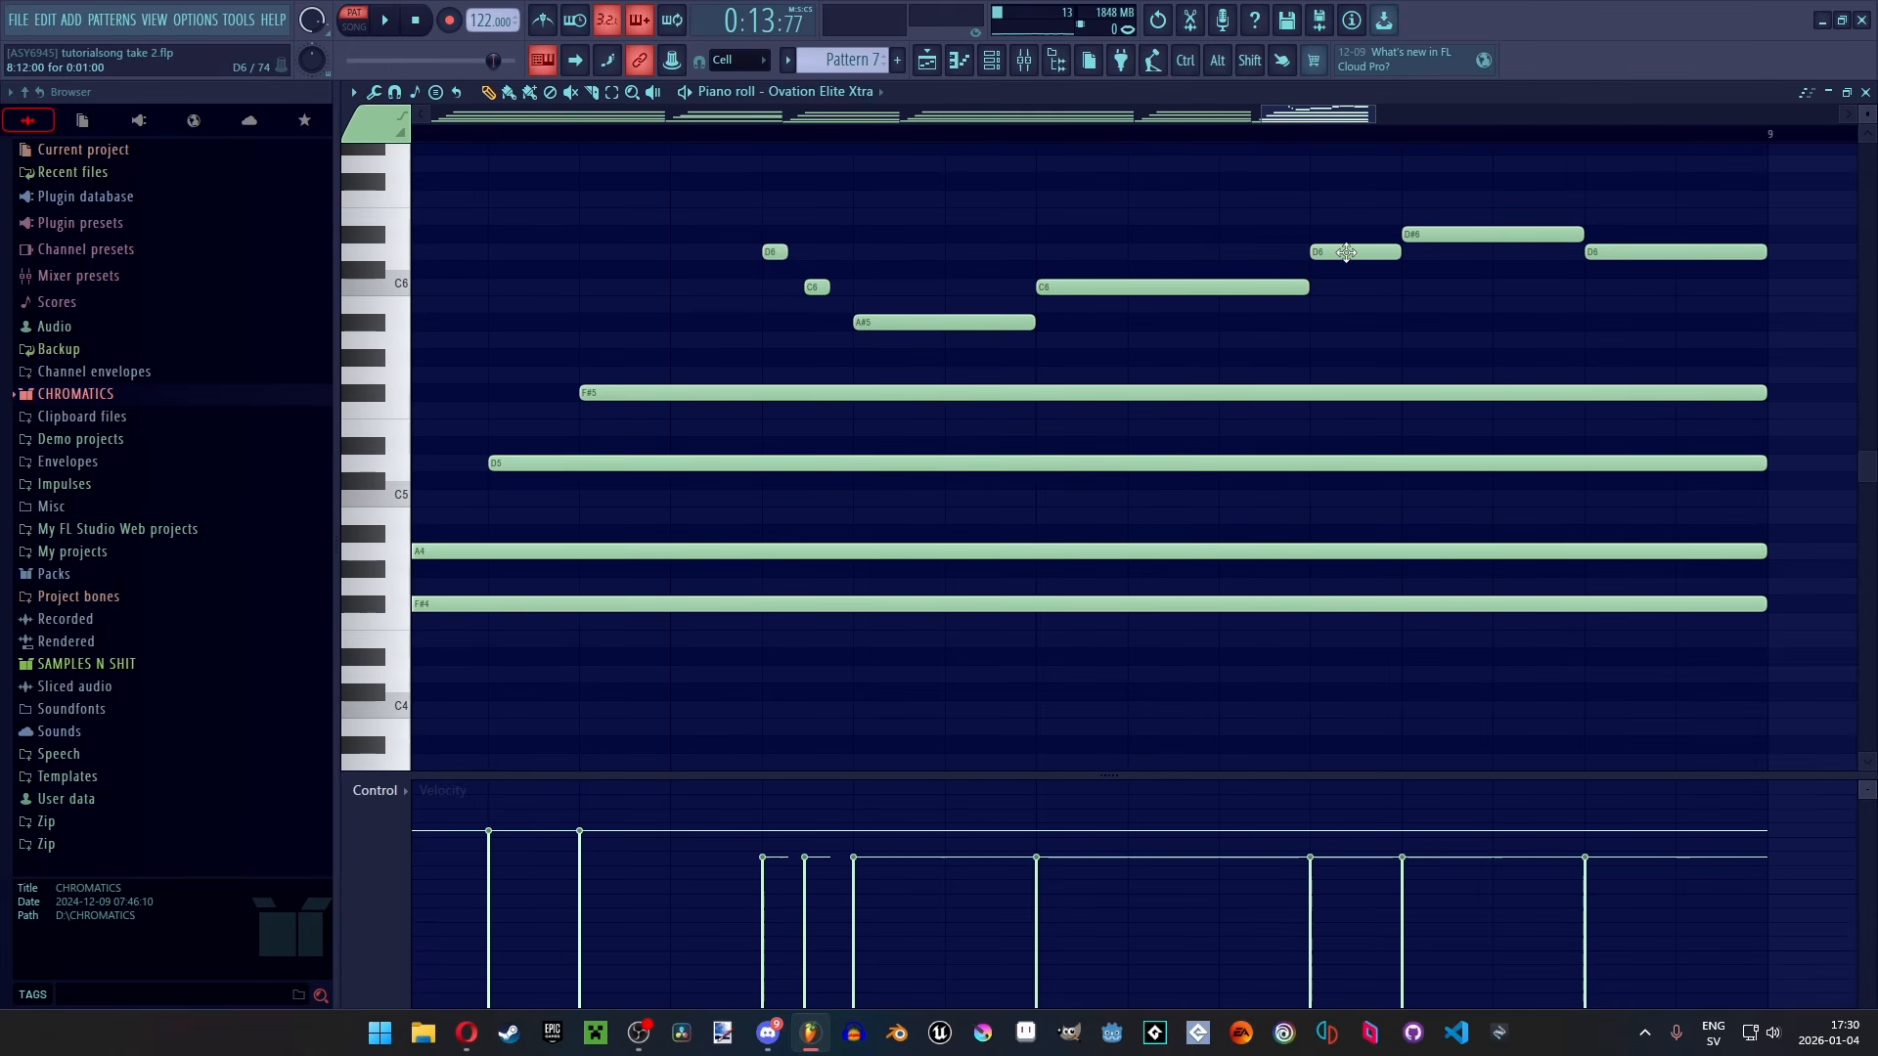
{"action": "left_click", "coordinate": [720, 141]}
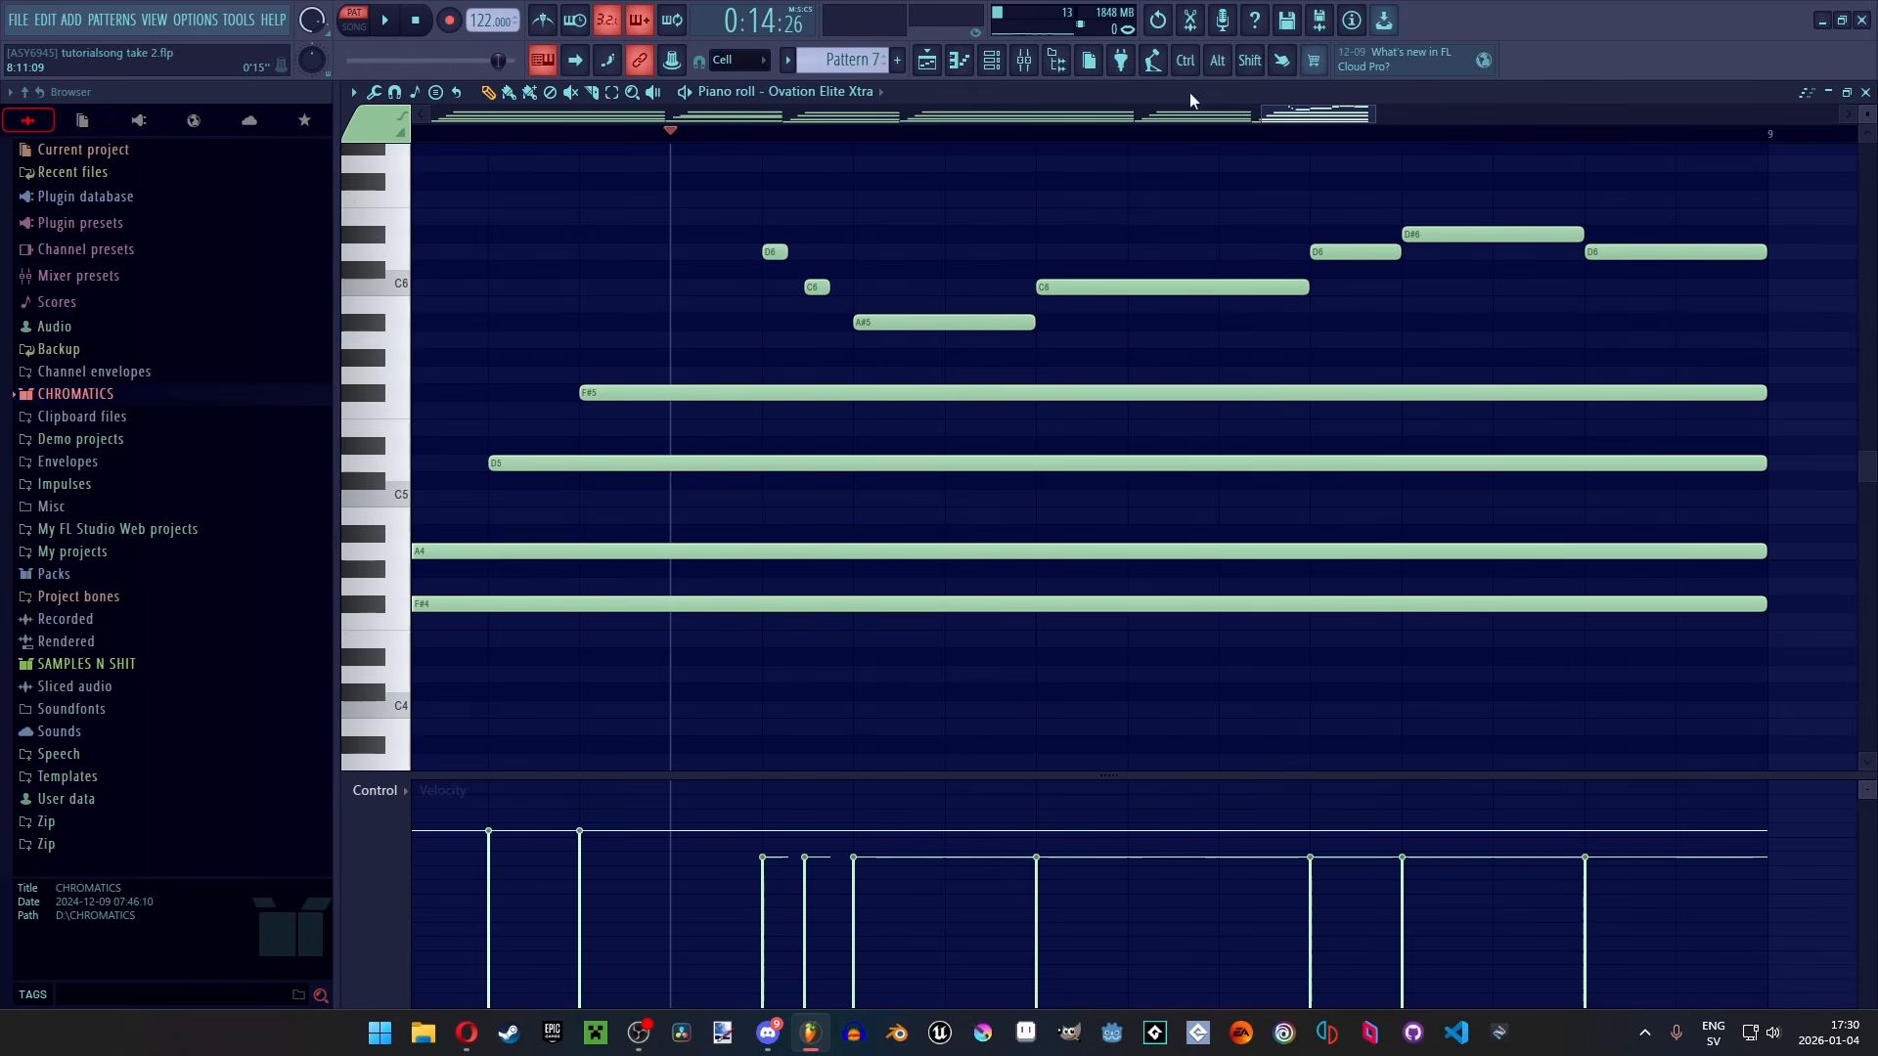
{"action": "key", "text": "space"}
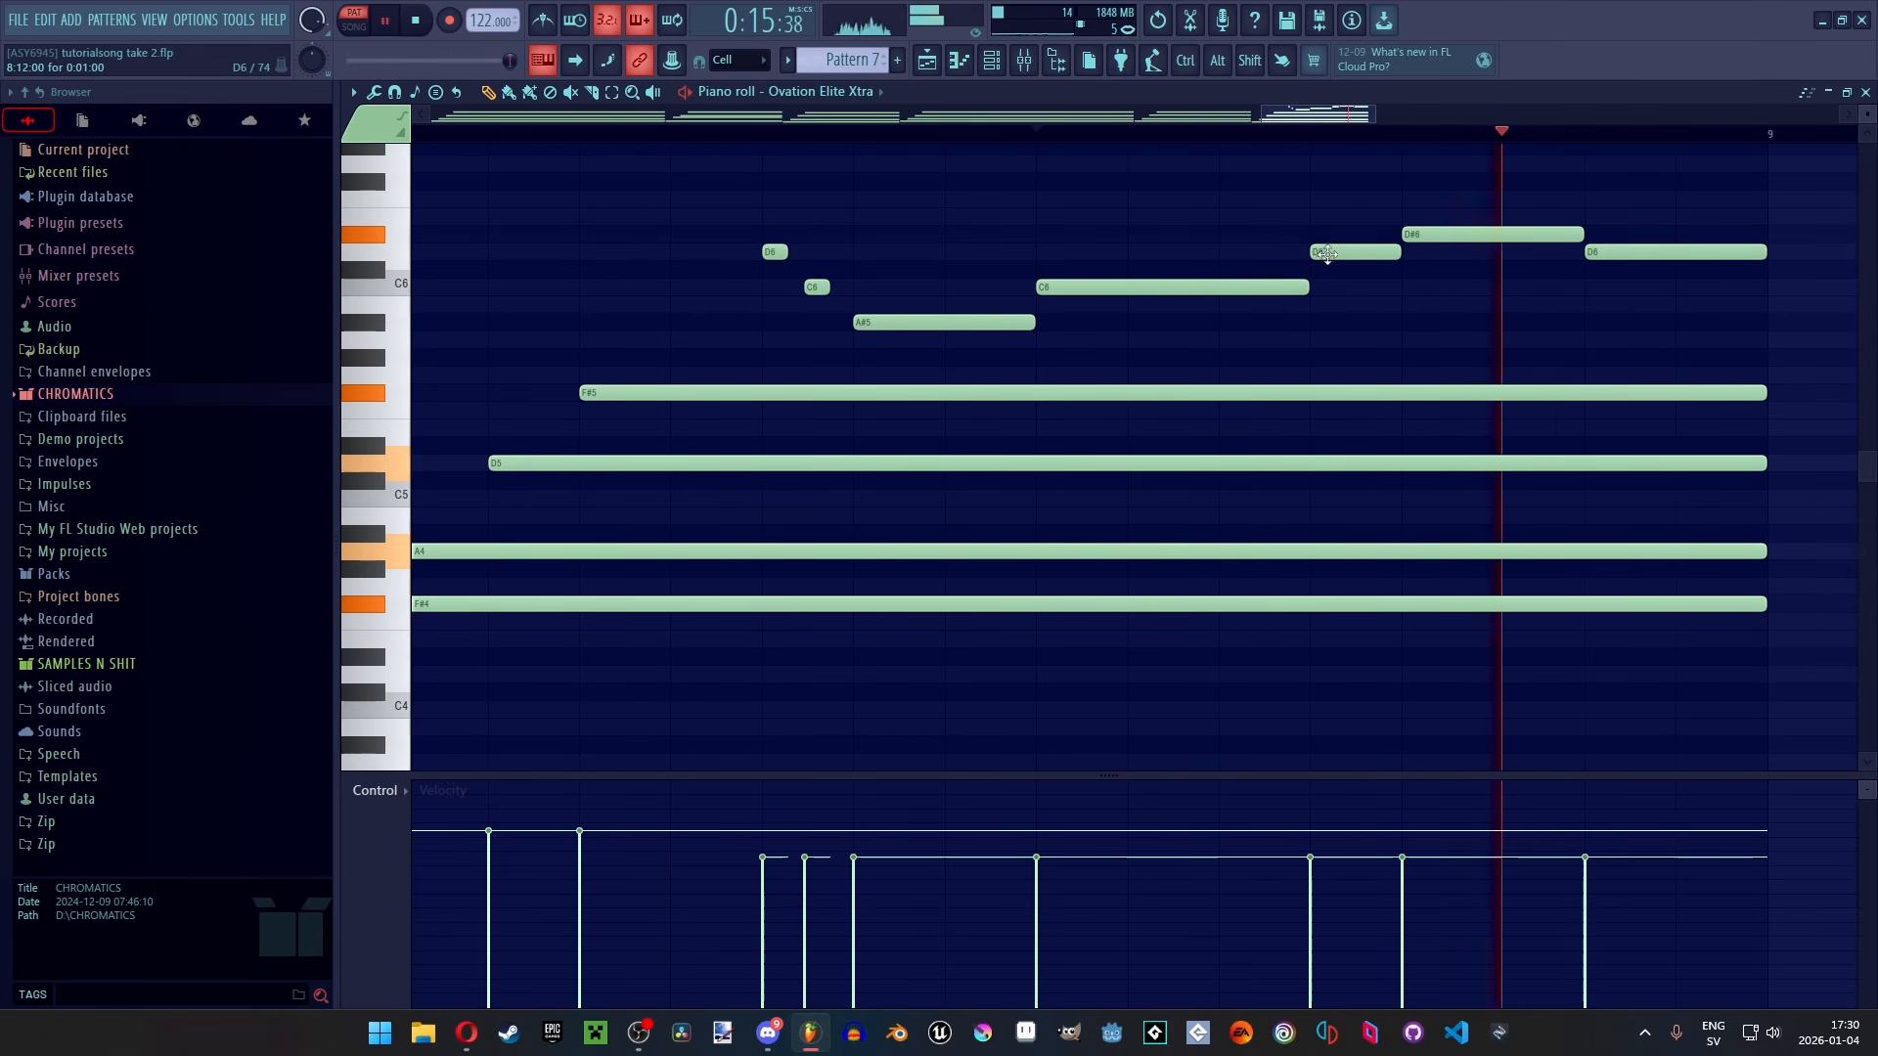
{"action": "key", "text": "space"}
Rework the D6 notes in Pattern 7's closing fill by deleting, re-placing and moving them, and play the variations
{"action": "scroll", "coordinate": [945, 134], "scroll_direction": "down", "scroll_amount": 2}
{"action": "left_click", "coordinate": [939, 66]}
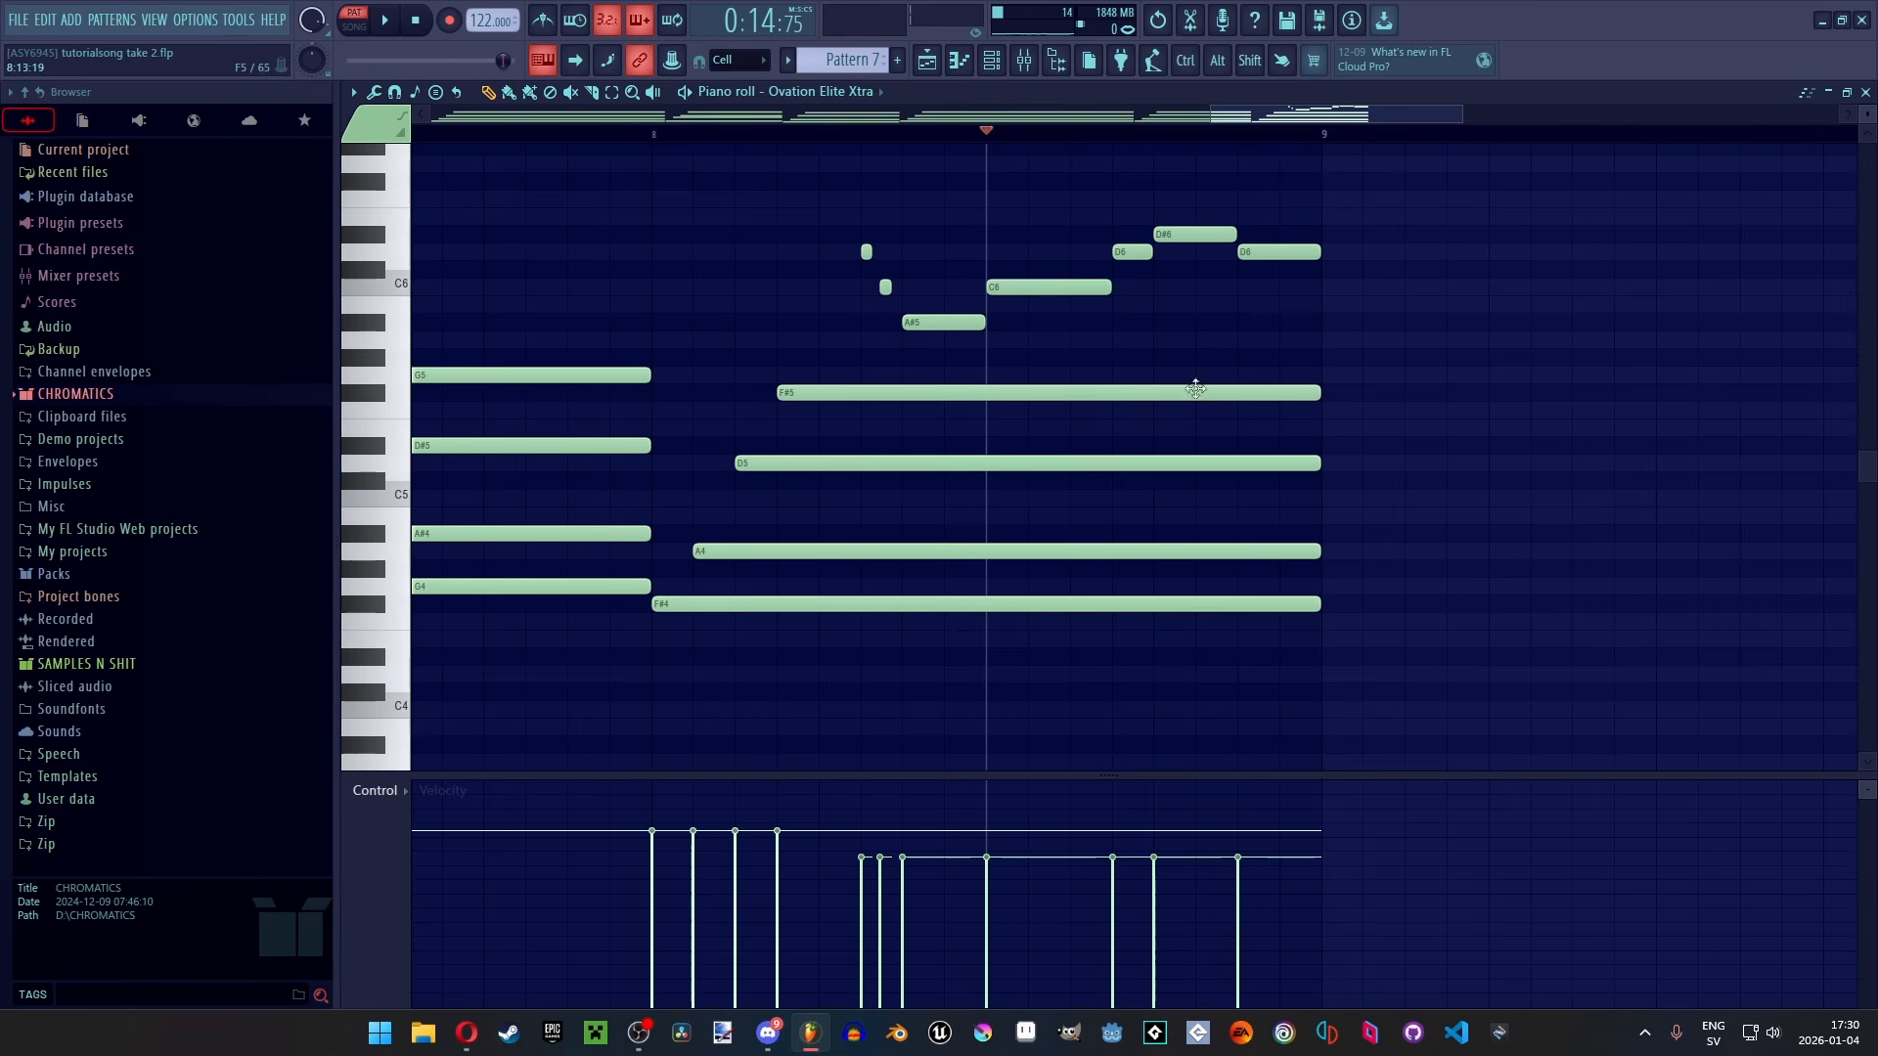
{"action": "mouse_move", "coordinate": [1106, 286]}
{"action": "left_mouse_down"}
{"action": "mouse_move", "coordinate": [1072, 287]}
{"action": "mouse_move", "coordinate": [1110, 286]}
{"action": "left_mouse_up"}
{"action": "right_click", "coordinate": [1125, 253]}
{"action": "left_click", "coordinate": [1090, 252]}
{"action": "key", "text": "space"}
{"action": "right_click", "coordinate": [1097, 252]}
{"action": "key", "text": "space"}
{"action": "left_click", "coordinate": [1117, 252]}
{"action": "left_click_drag", "start_coordinate": [1230, 252], "coordinate": [1152, 252]}
{"action": "key", "text": "space"}
{"action": "key", "text": "space"}
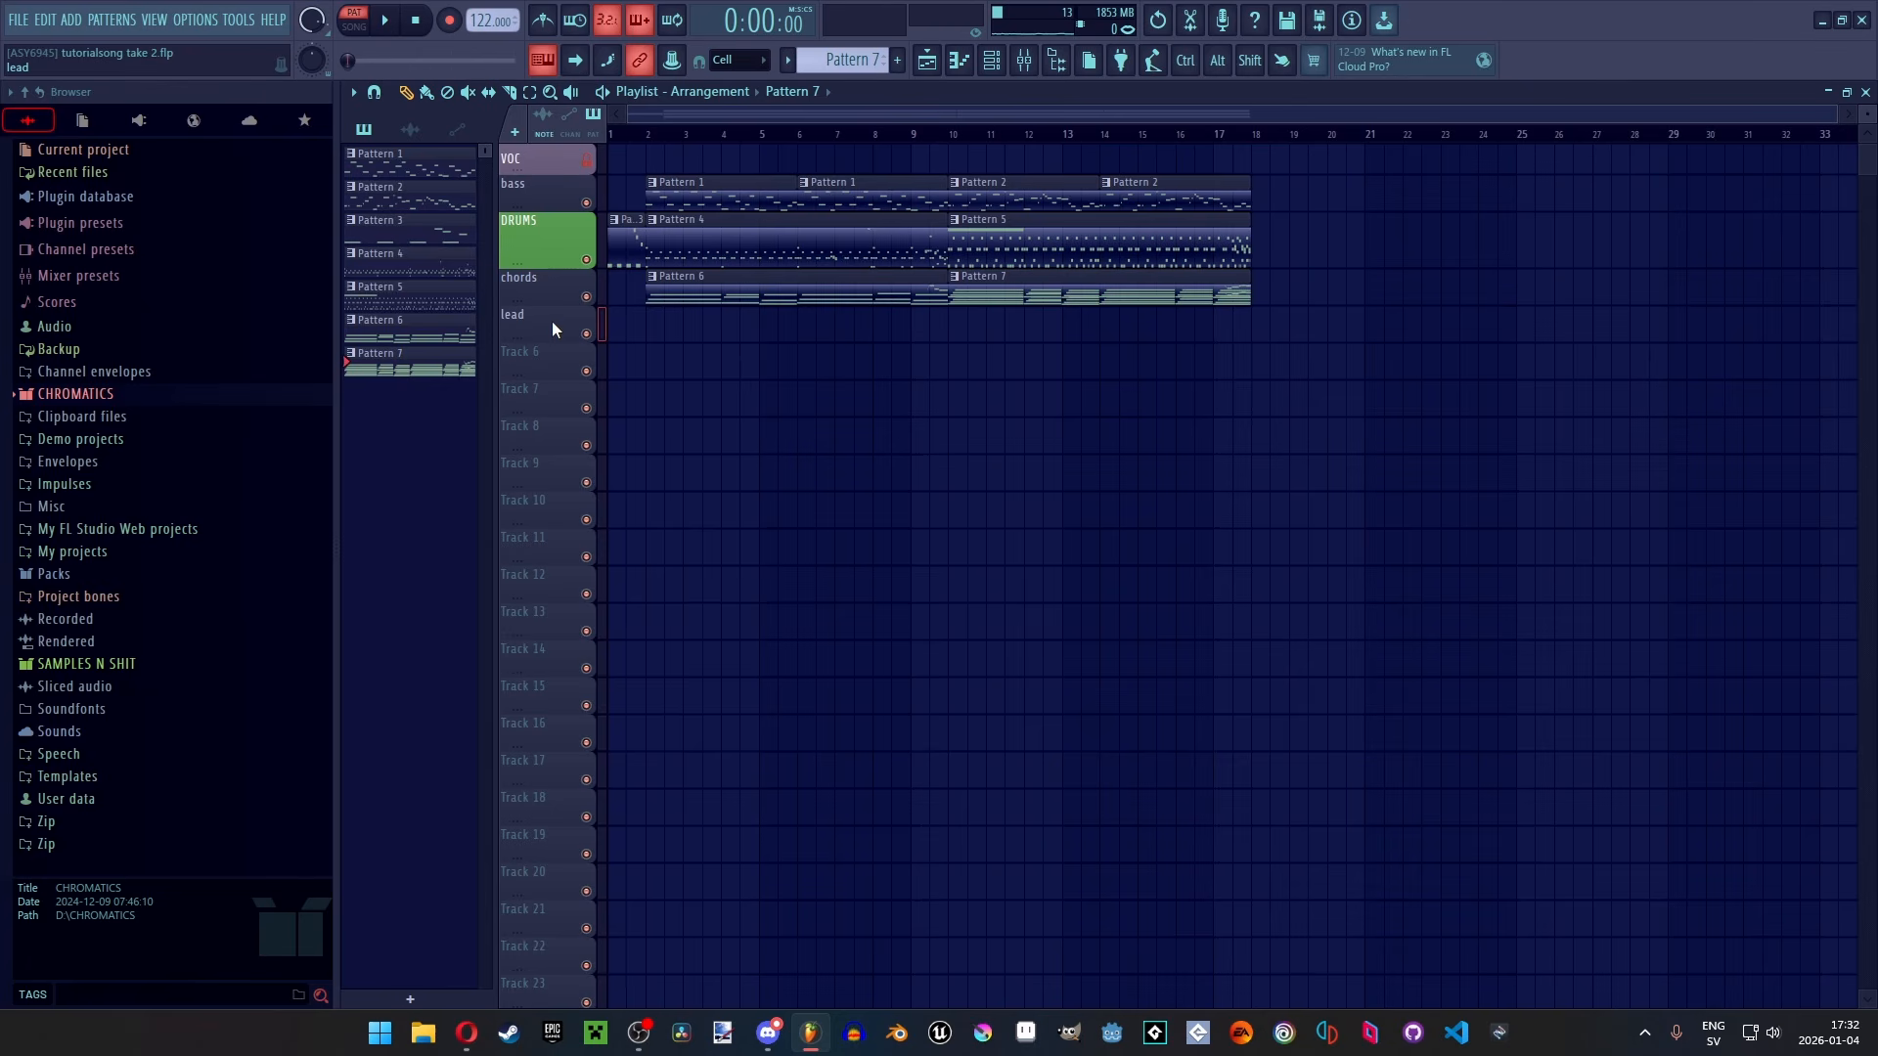
Play the second section of the arrangement in song mode from bar 10
{"action": "left_click", "coordinate": [949, 135]}
{"action": "scroll", "coordinate": [1118, 407], "scroll_direction": "up", "scroll_amount": 1, "text": "ctrl"}
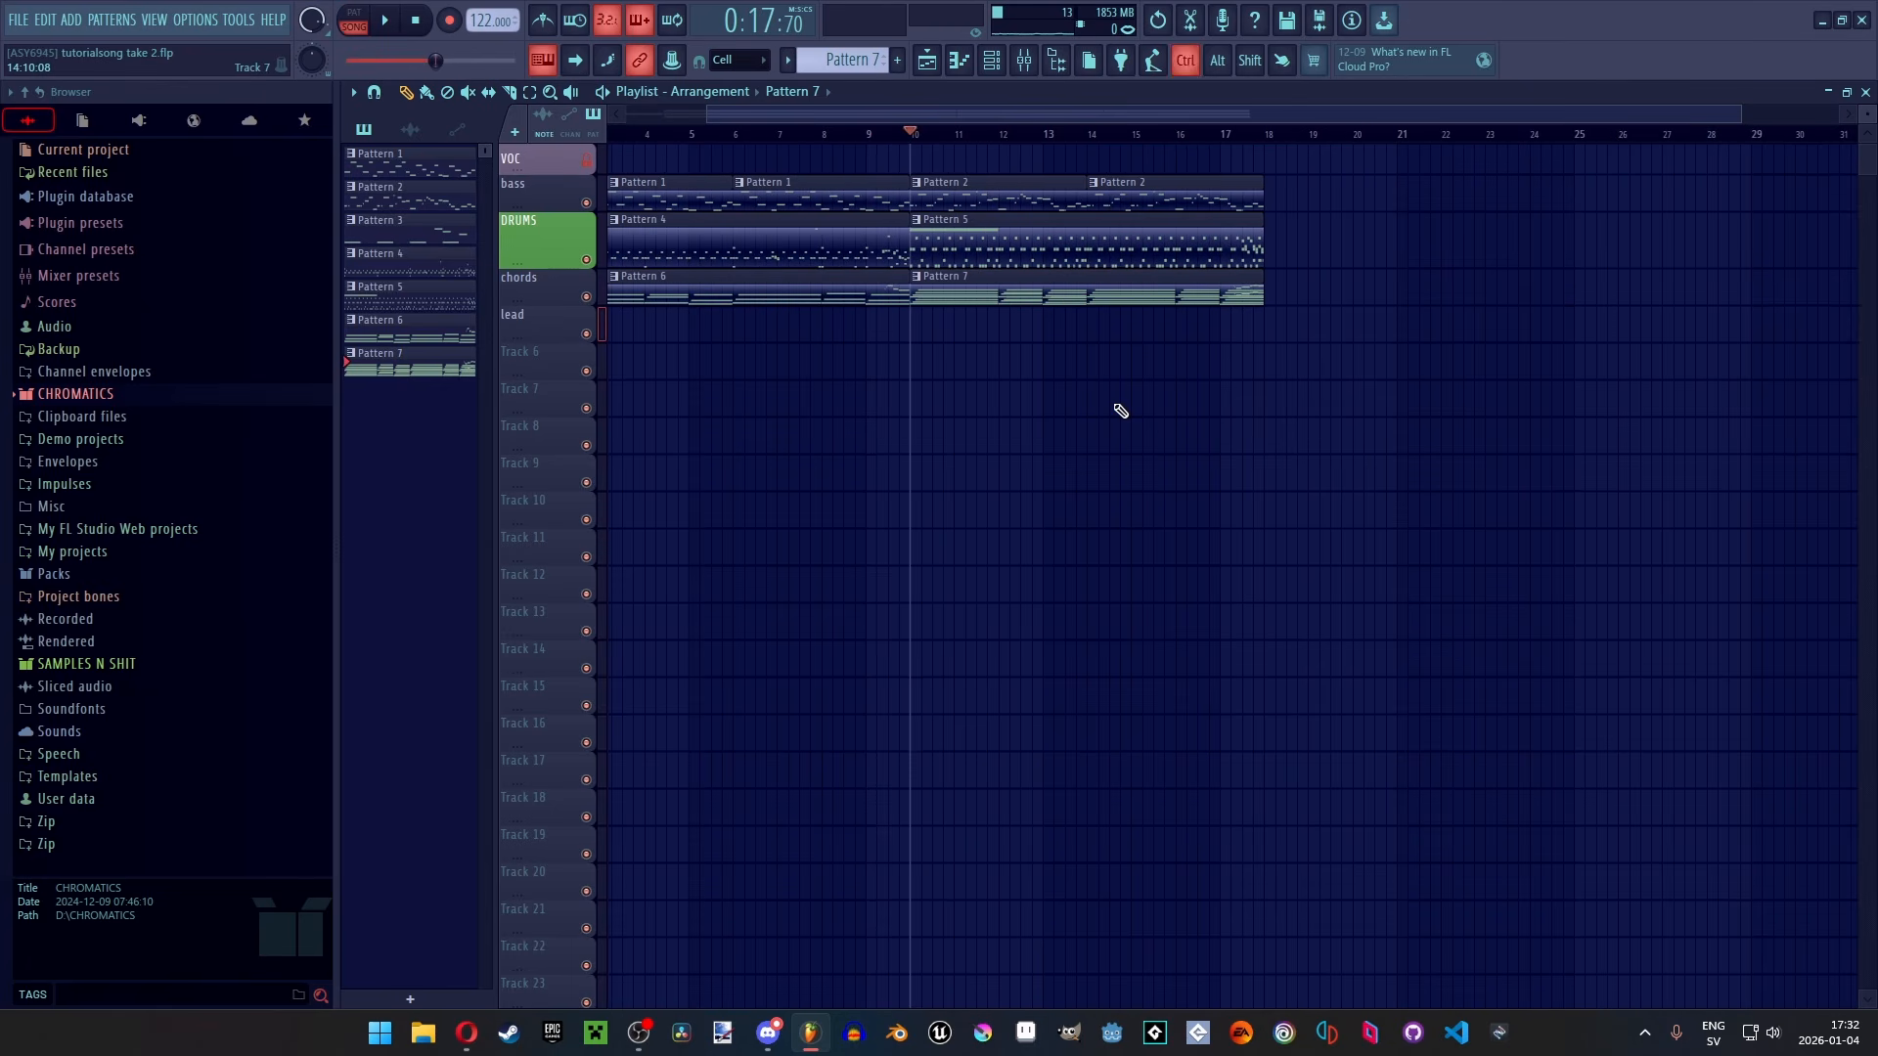
{"action": "key", "text": "space"}
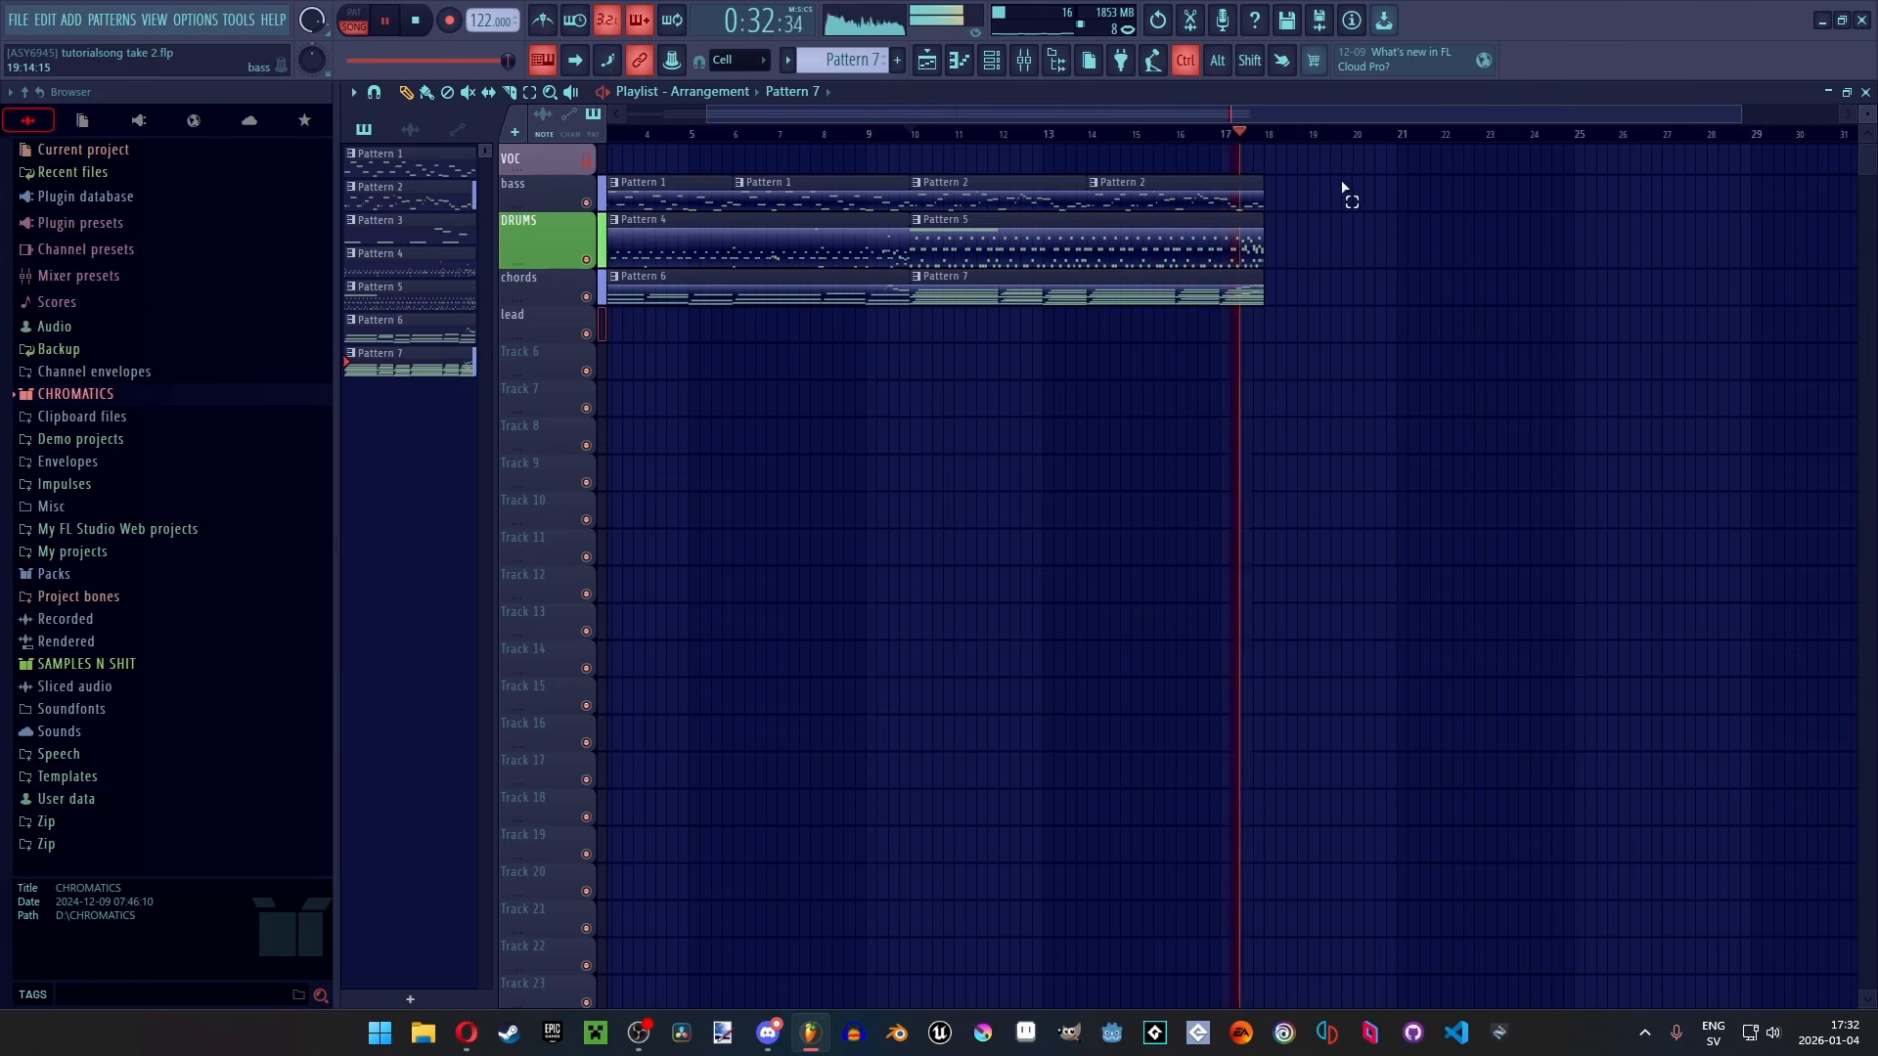
Duplicate the second section's bass, drum and chord clips to start again at bar 18, and stop playback
{"action": "left_click_drag", "start_coordinate": [1343, 186], "coordinate": [1007, 371]}
{"action": "key", "text": "ctrl+b"}
{"action": "left_click", "coordinate": [1533, 536]}
{"action": "right_click", "coordinate": [1680, 530]}
{"action": "key", "text": "space"}
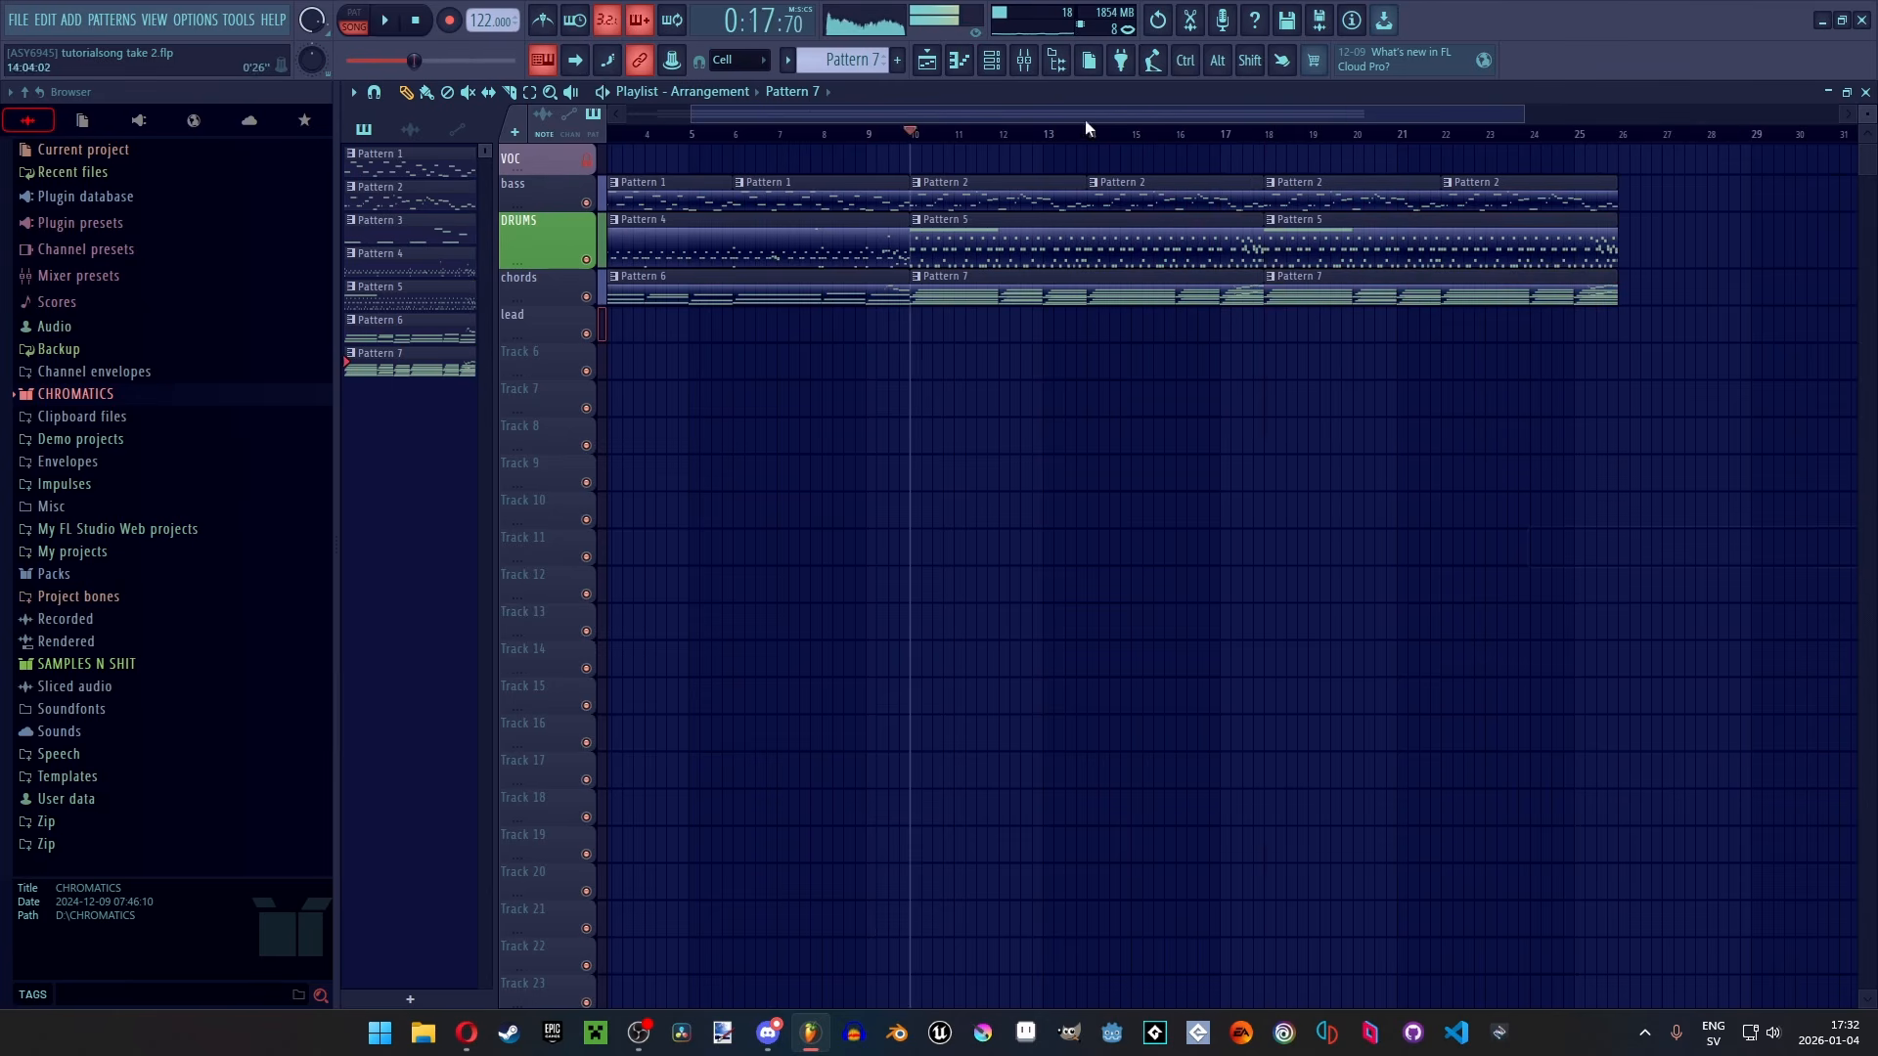
Move the playback position to bar 18 and add a 3x Osc instrument channel
{"action": "left_click", "coordinate": [991, 61]}
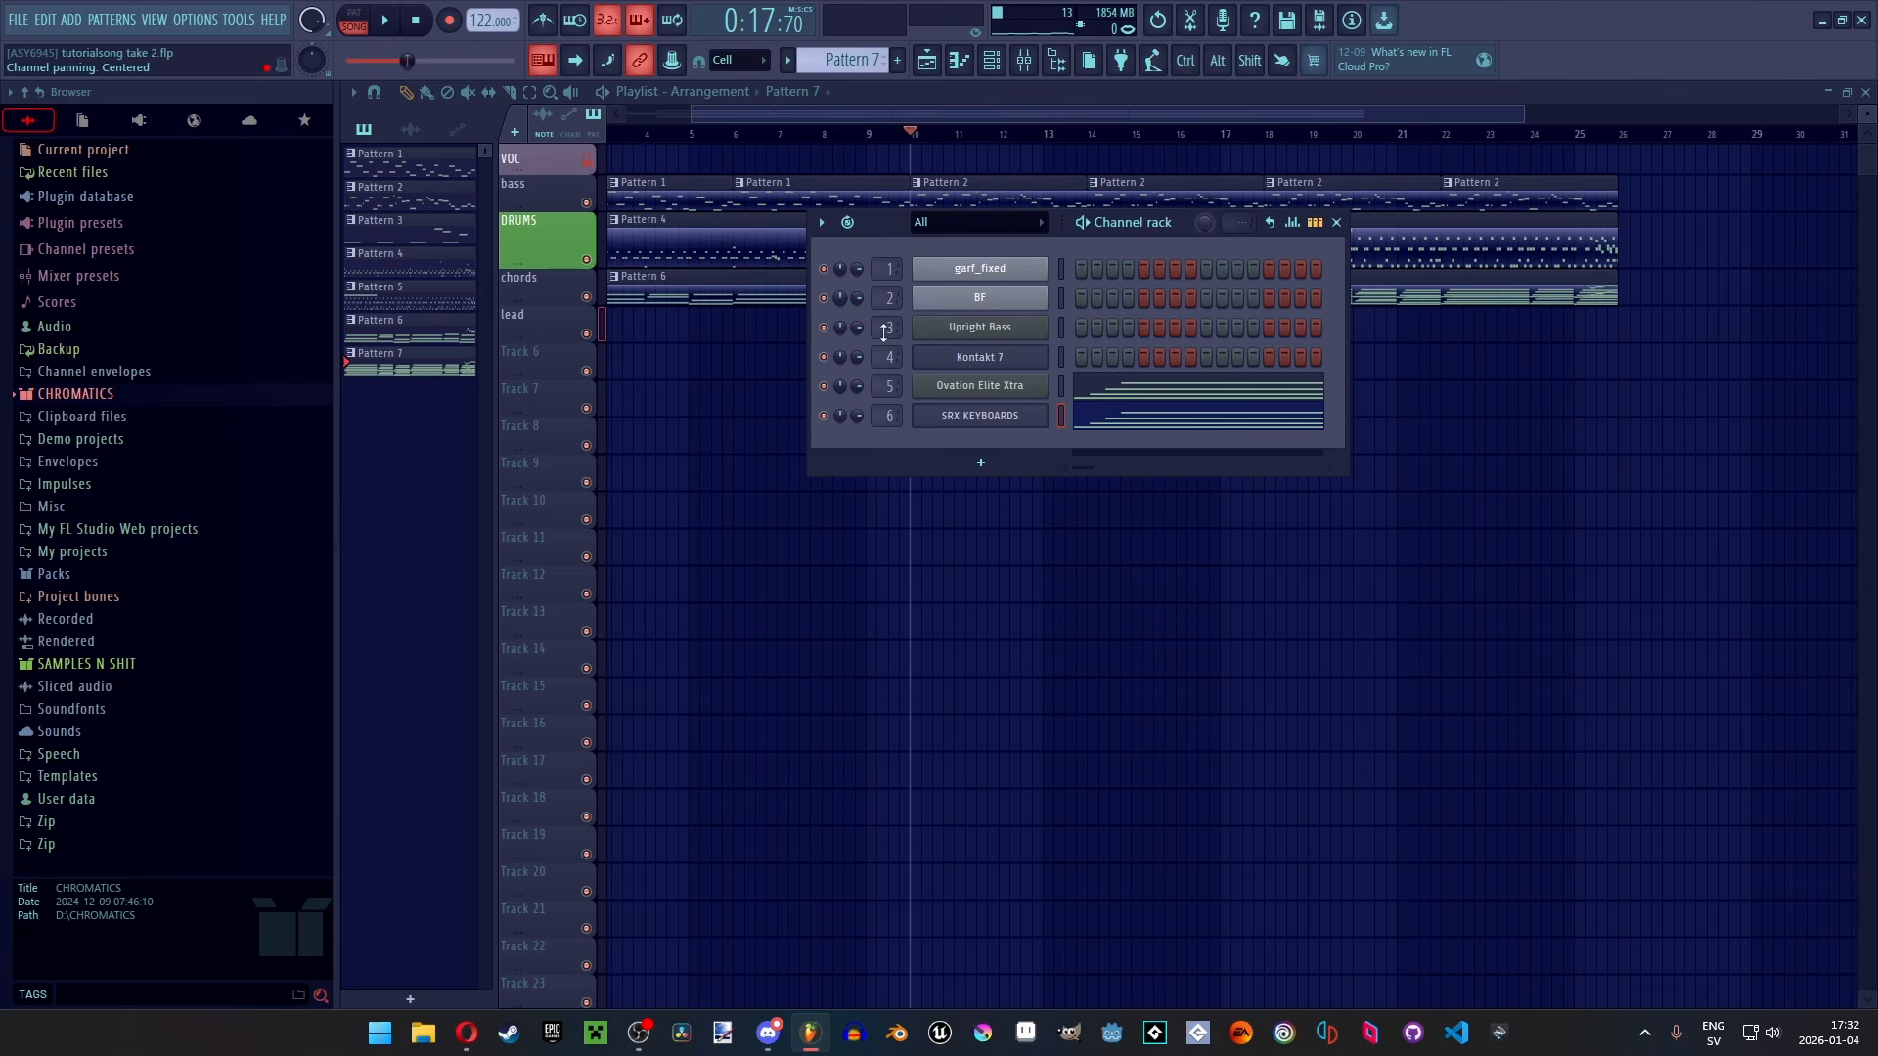
{"action": "left_click", "coordinate": [1336, 222]}
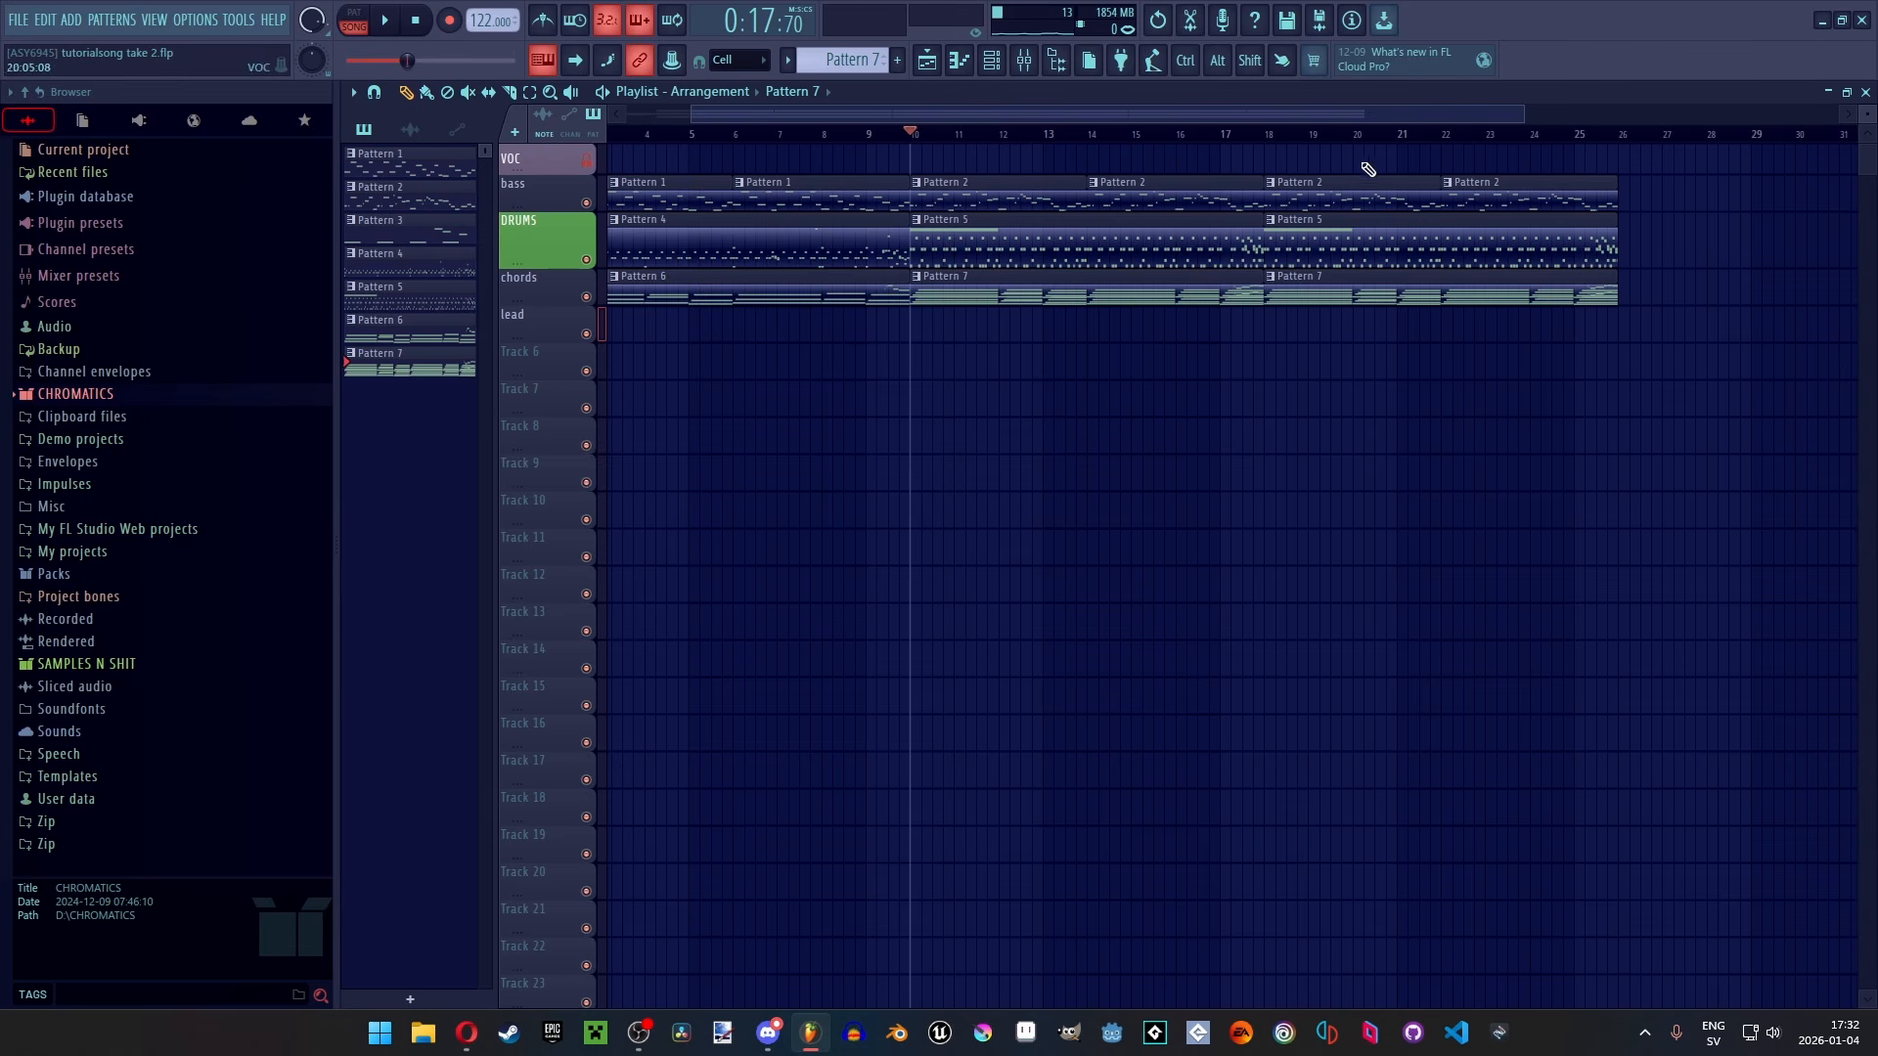
{"action": "left_click", "coordinate": [1281, 147]}
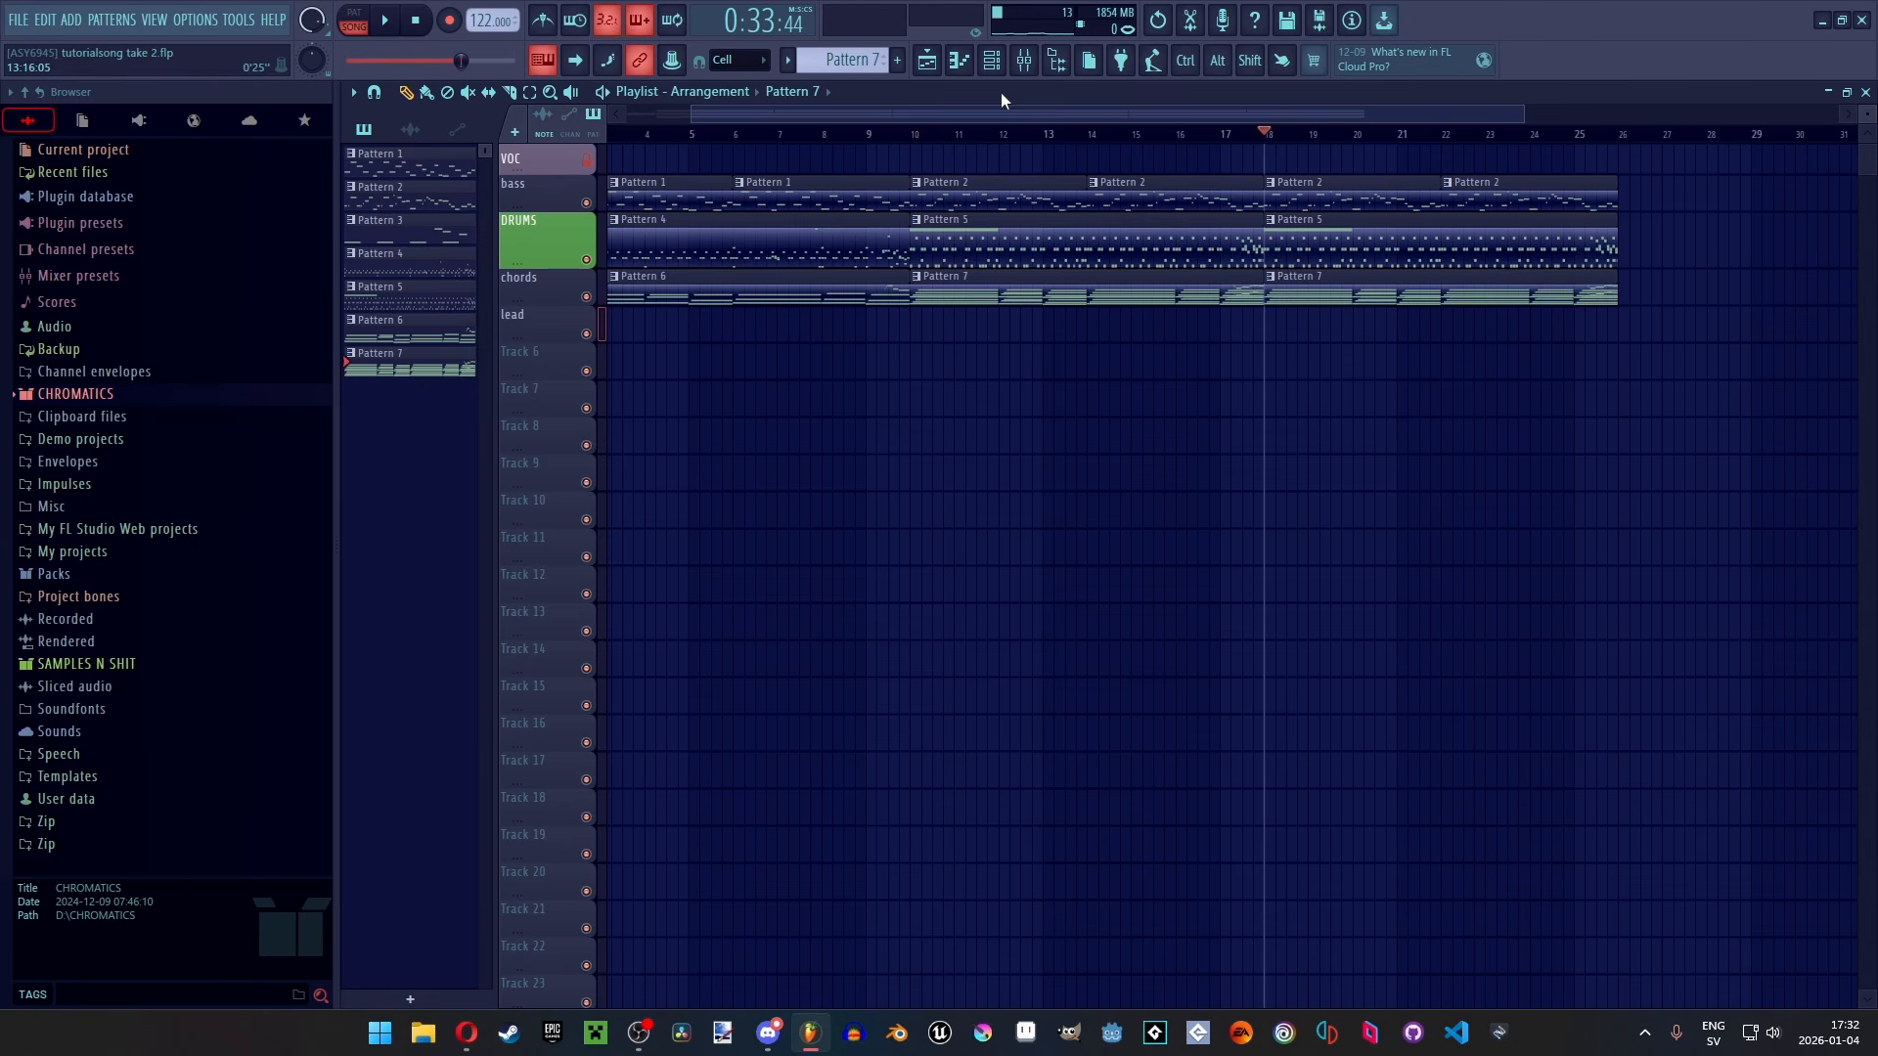
{"action": "left_click", "coordinate": [990, 61]}
{"action": "left_click", "coordinate": [1012, 458]}
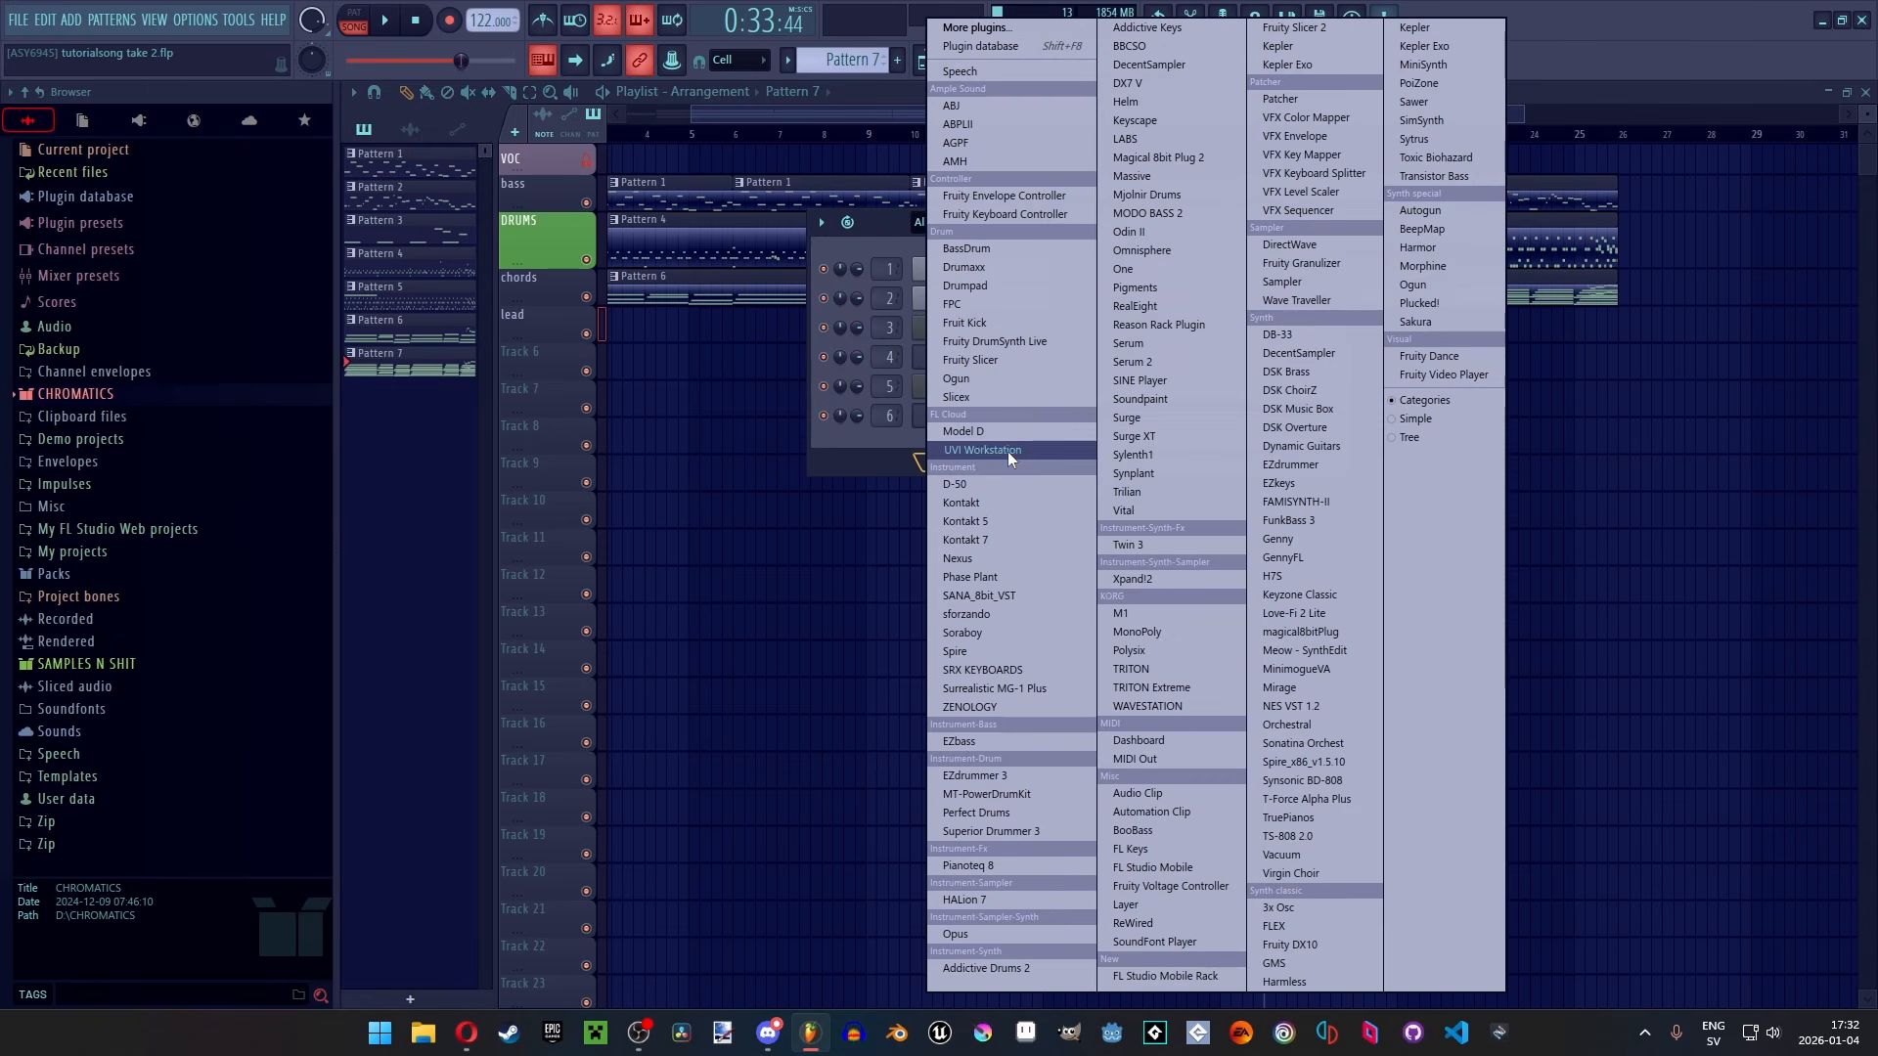
{"action": "left_click", "coordinate": [1189, 667]}
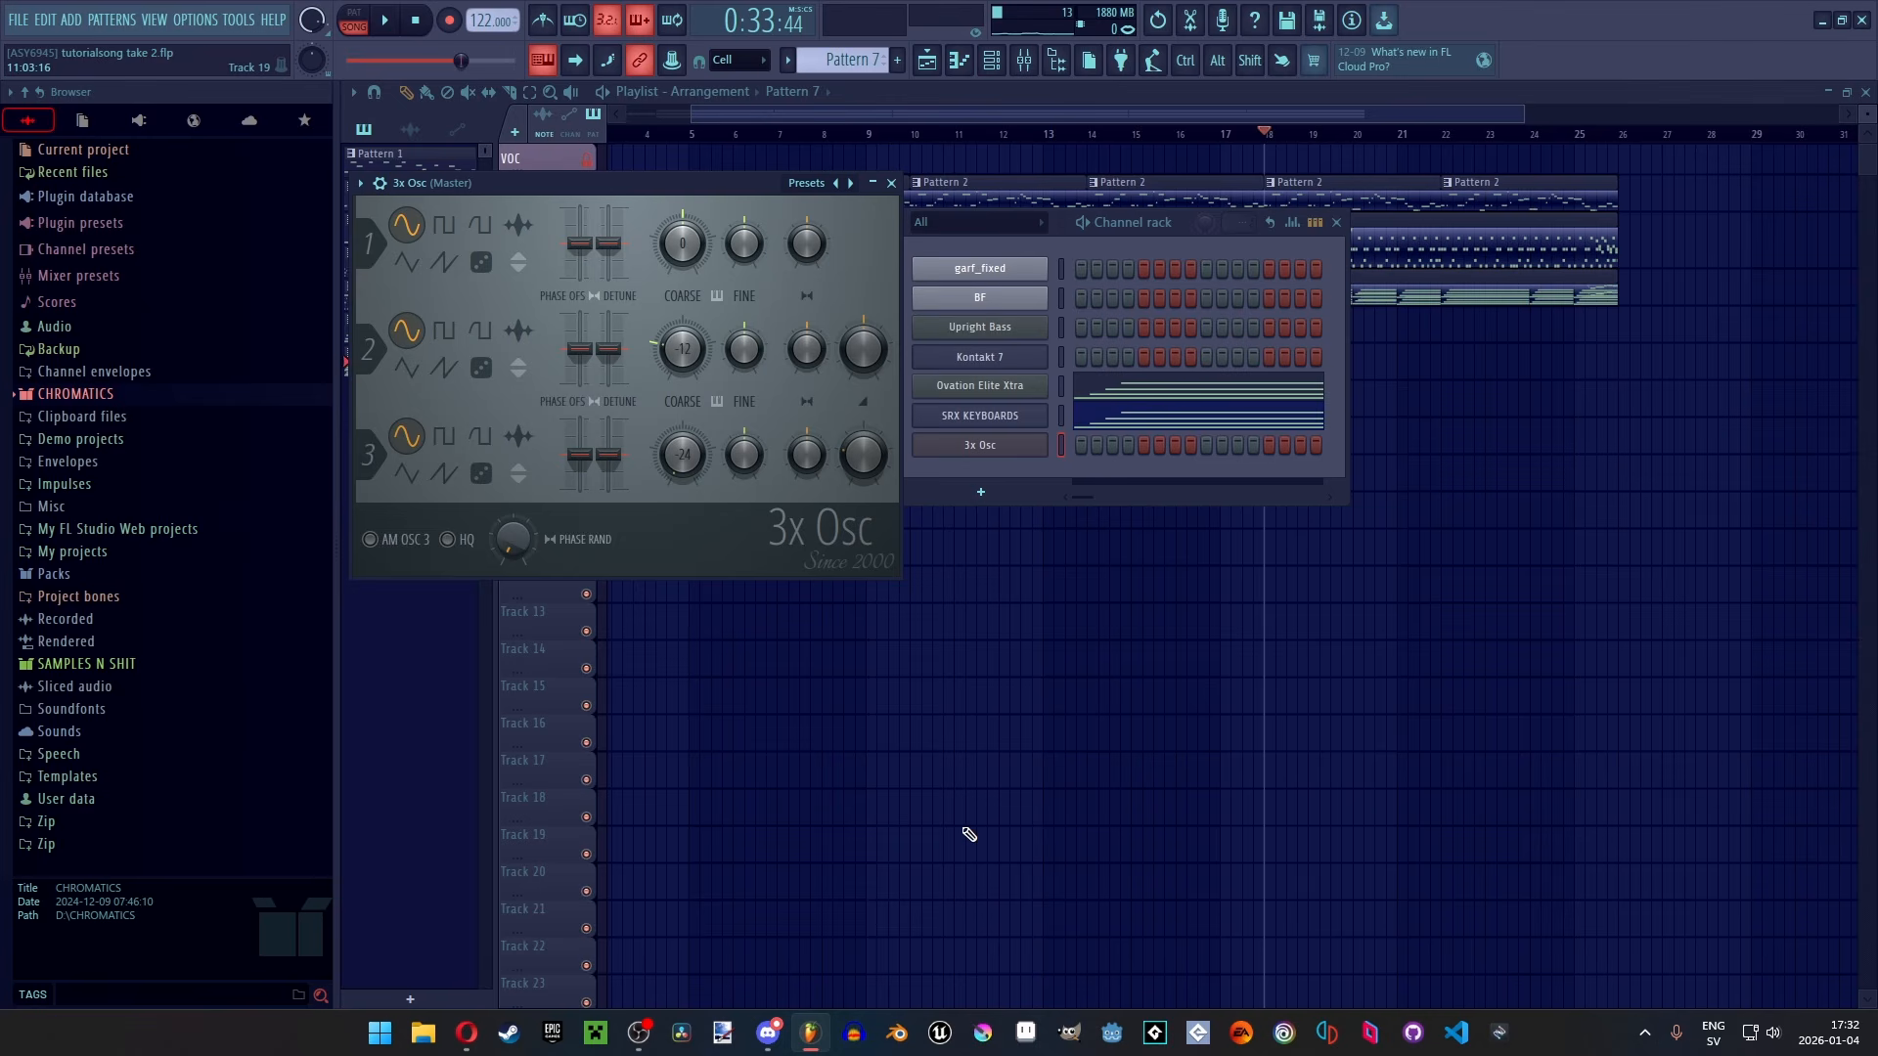
{"action": "left_click_drag", "start_coordinate": [425, 189], "coordinate": [788, 311]}
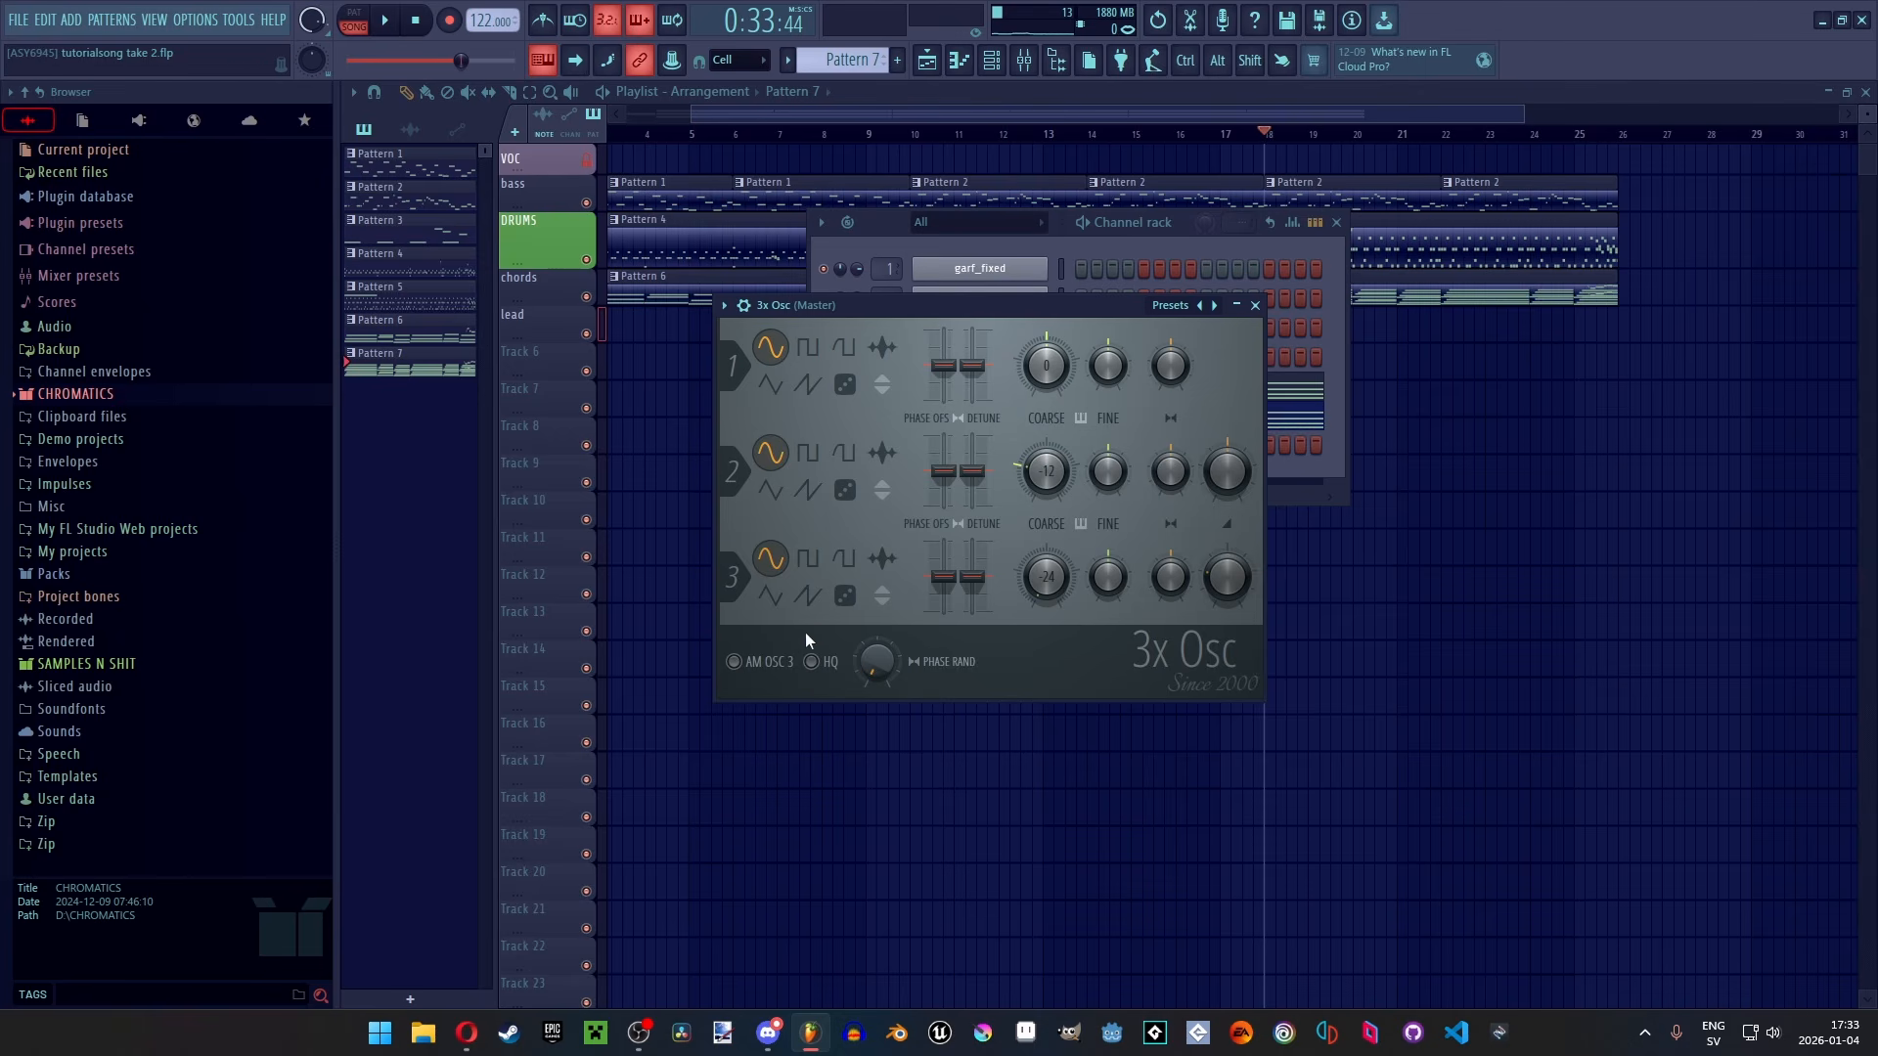
Set 3x Osc oscillator 1 to a square wave and oscillator 2 to a rounded saw, turn down oscillator 3's level, and play a test note
{"action": "left_click", "coordinate": [811, 352]}
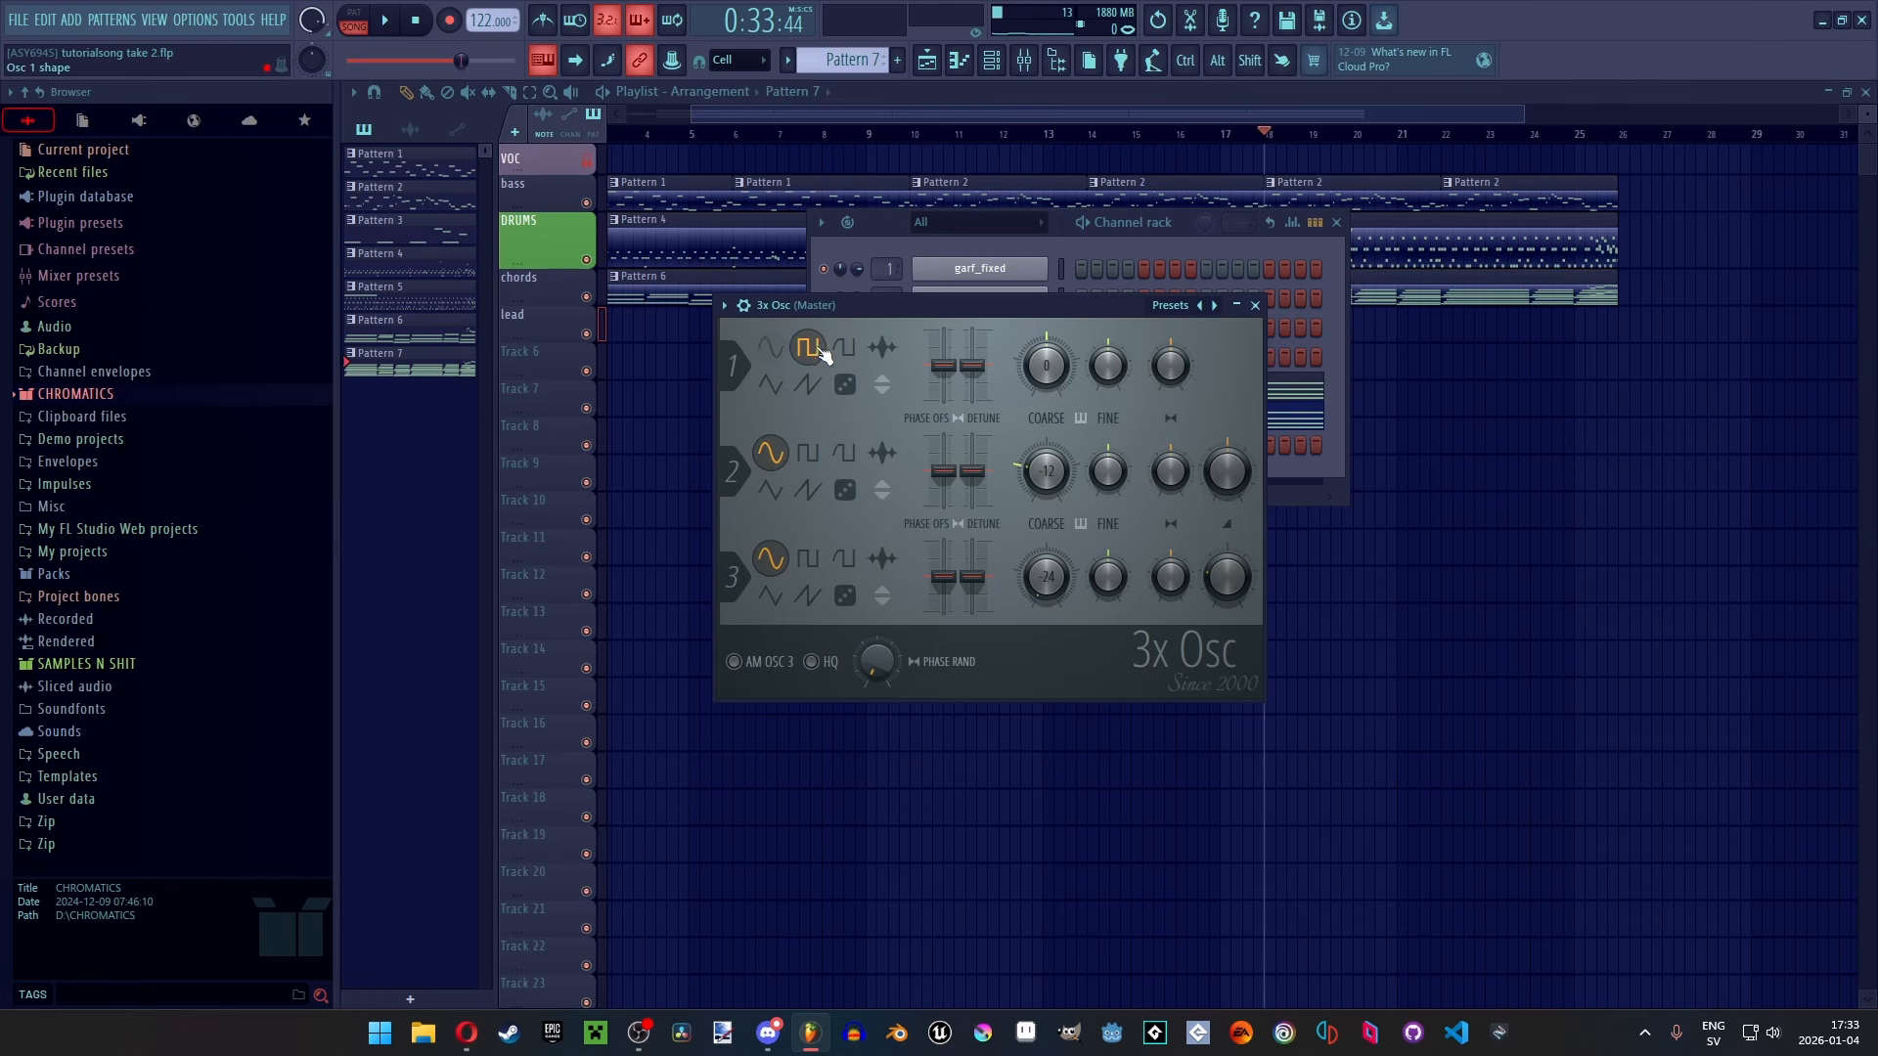
{"action": "left_click", "coordinate": [847, 455]}
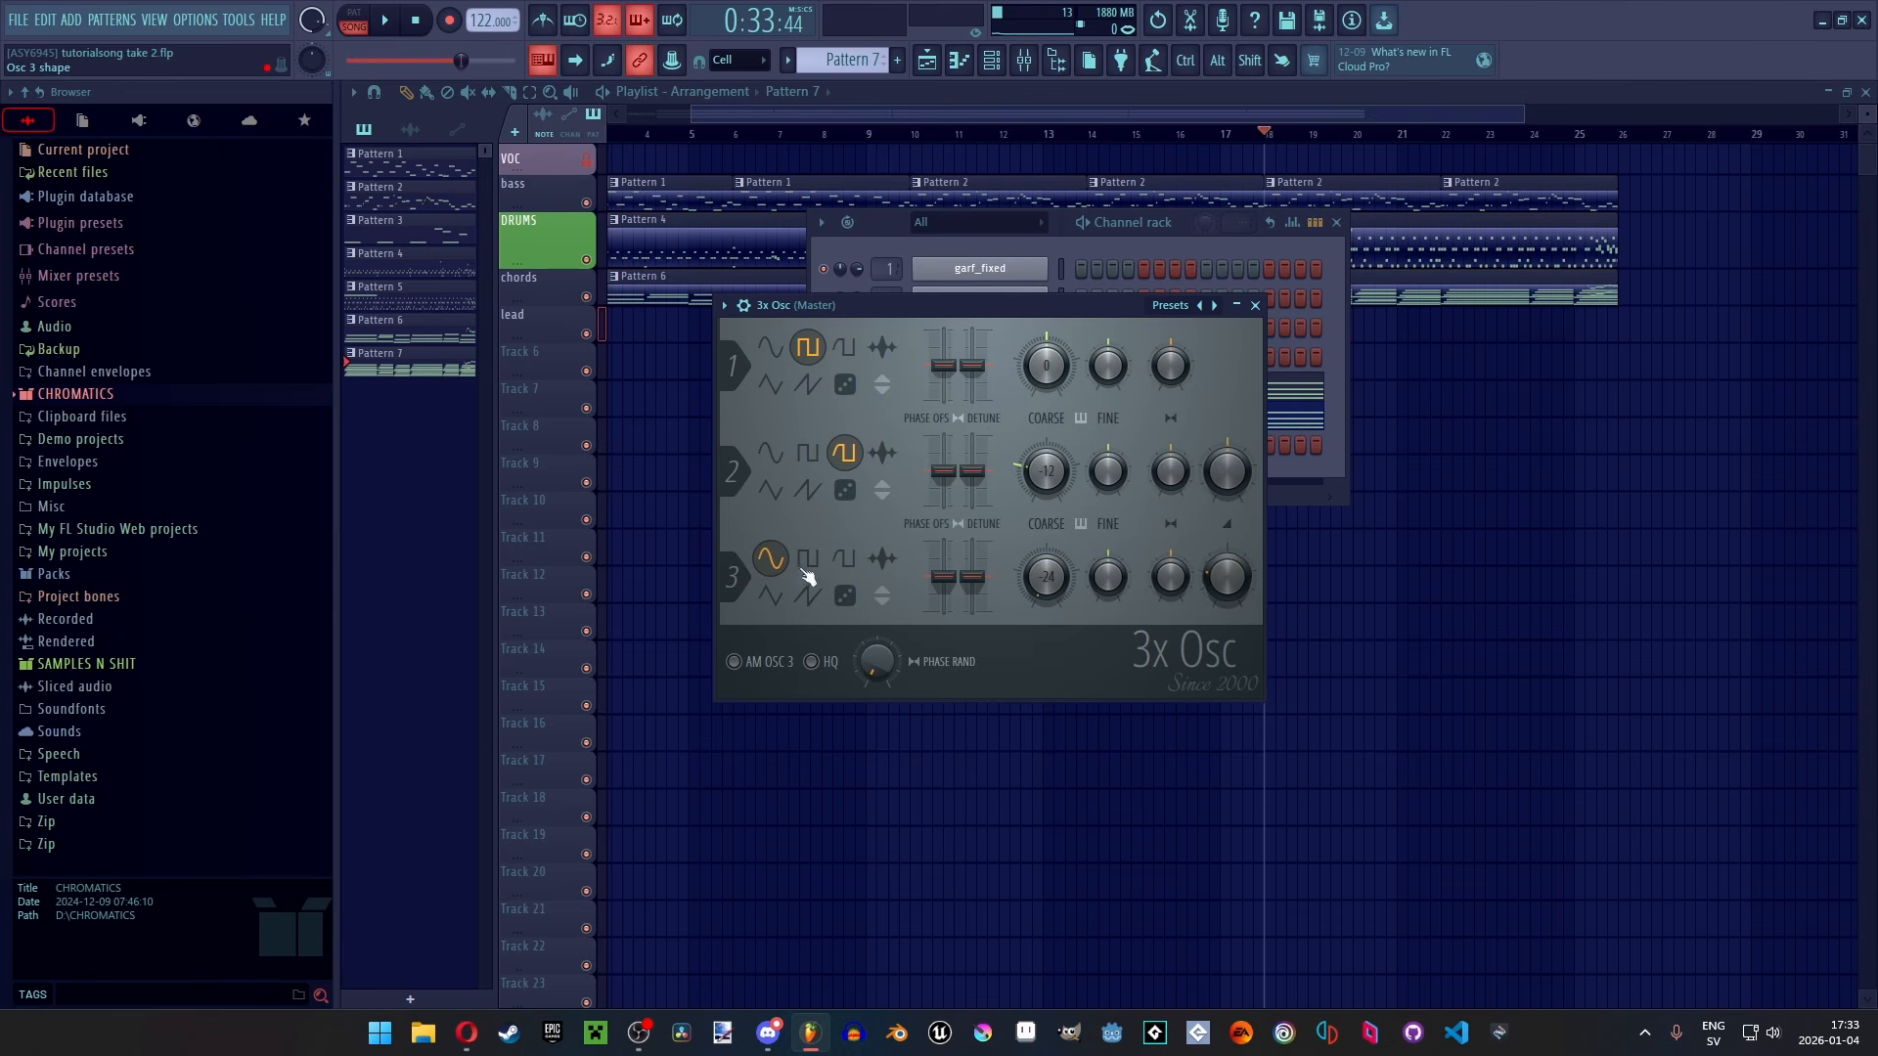
{"action": "left_click_drag", "start_coordinate": [1227, 570], "coordinate": [1227, 617]}
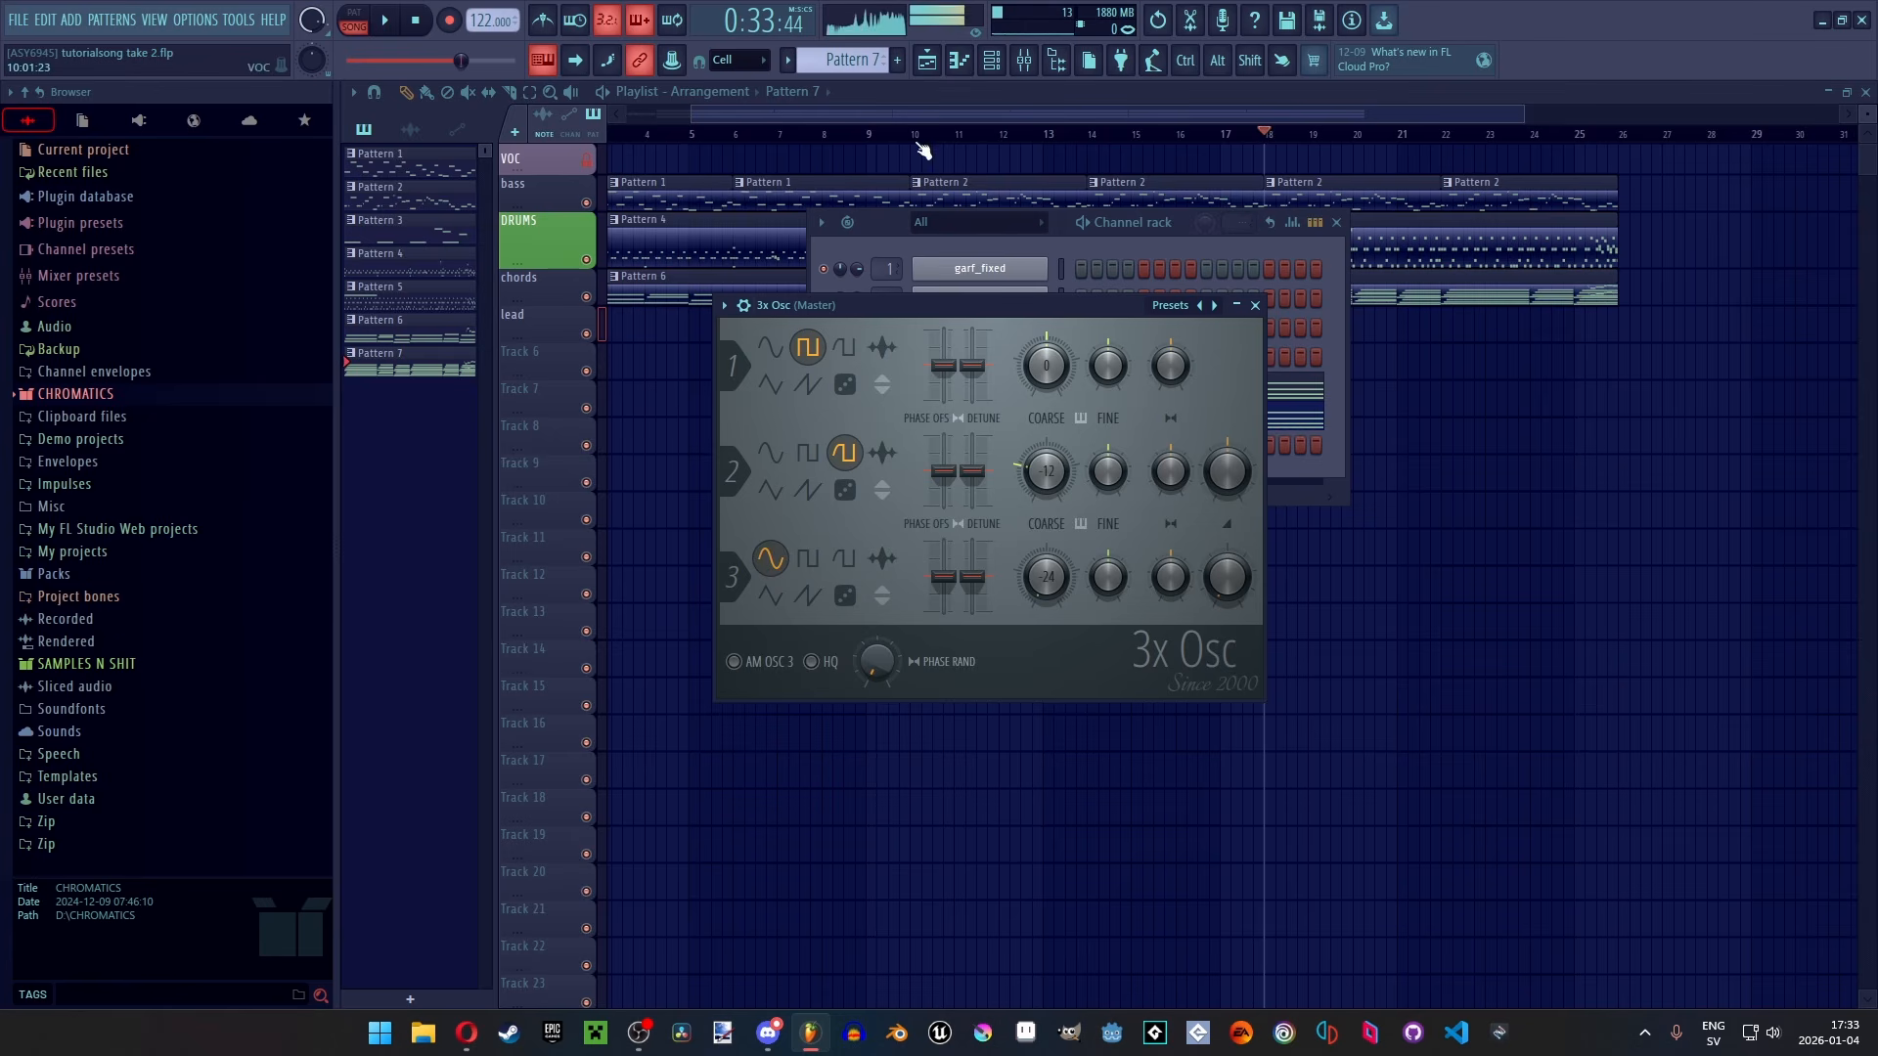
{"action": "key", "text": "y"}
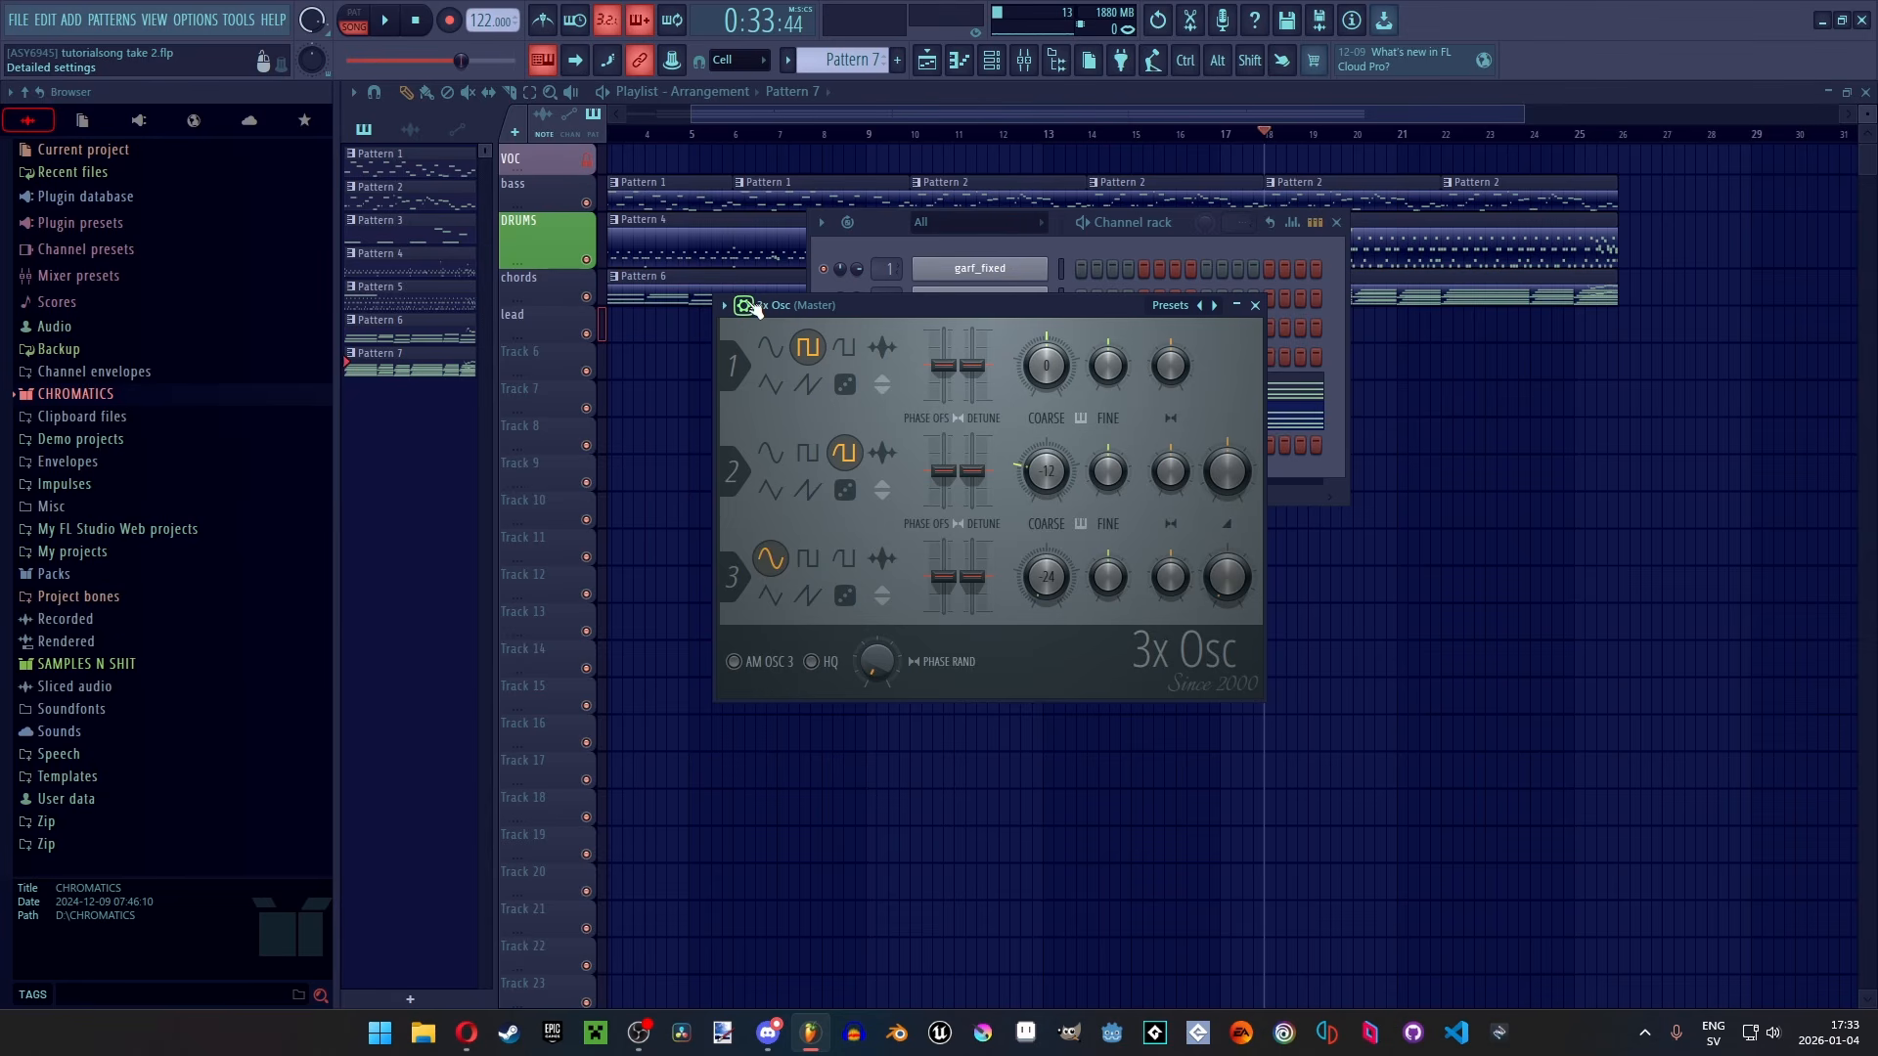
Enable portamento in the 3x Osc channel's polyphony settings and play test notes across a wide pitch range
{"action": "left_click", "coordinate": [746, 306]}
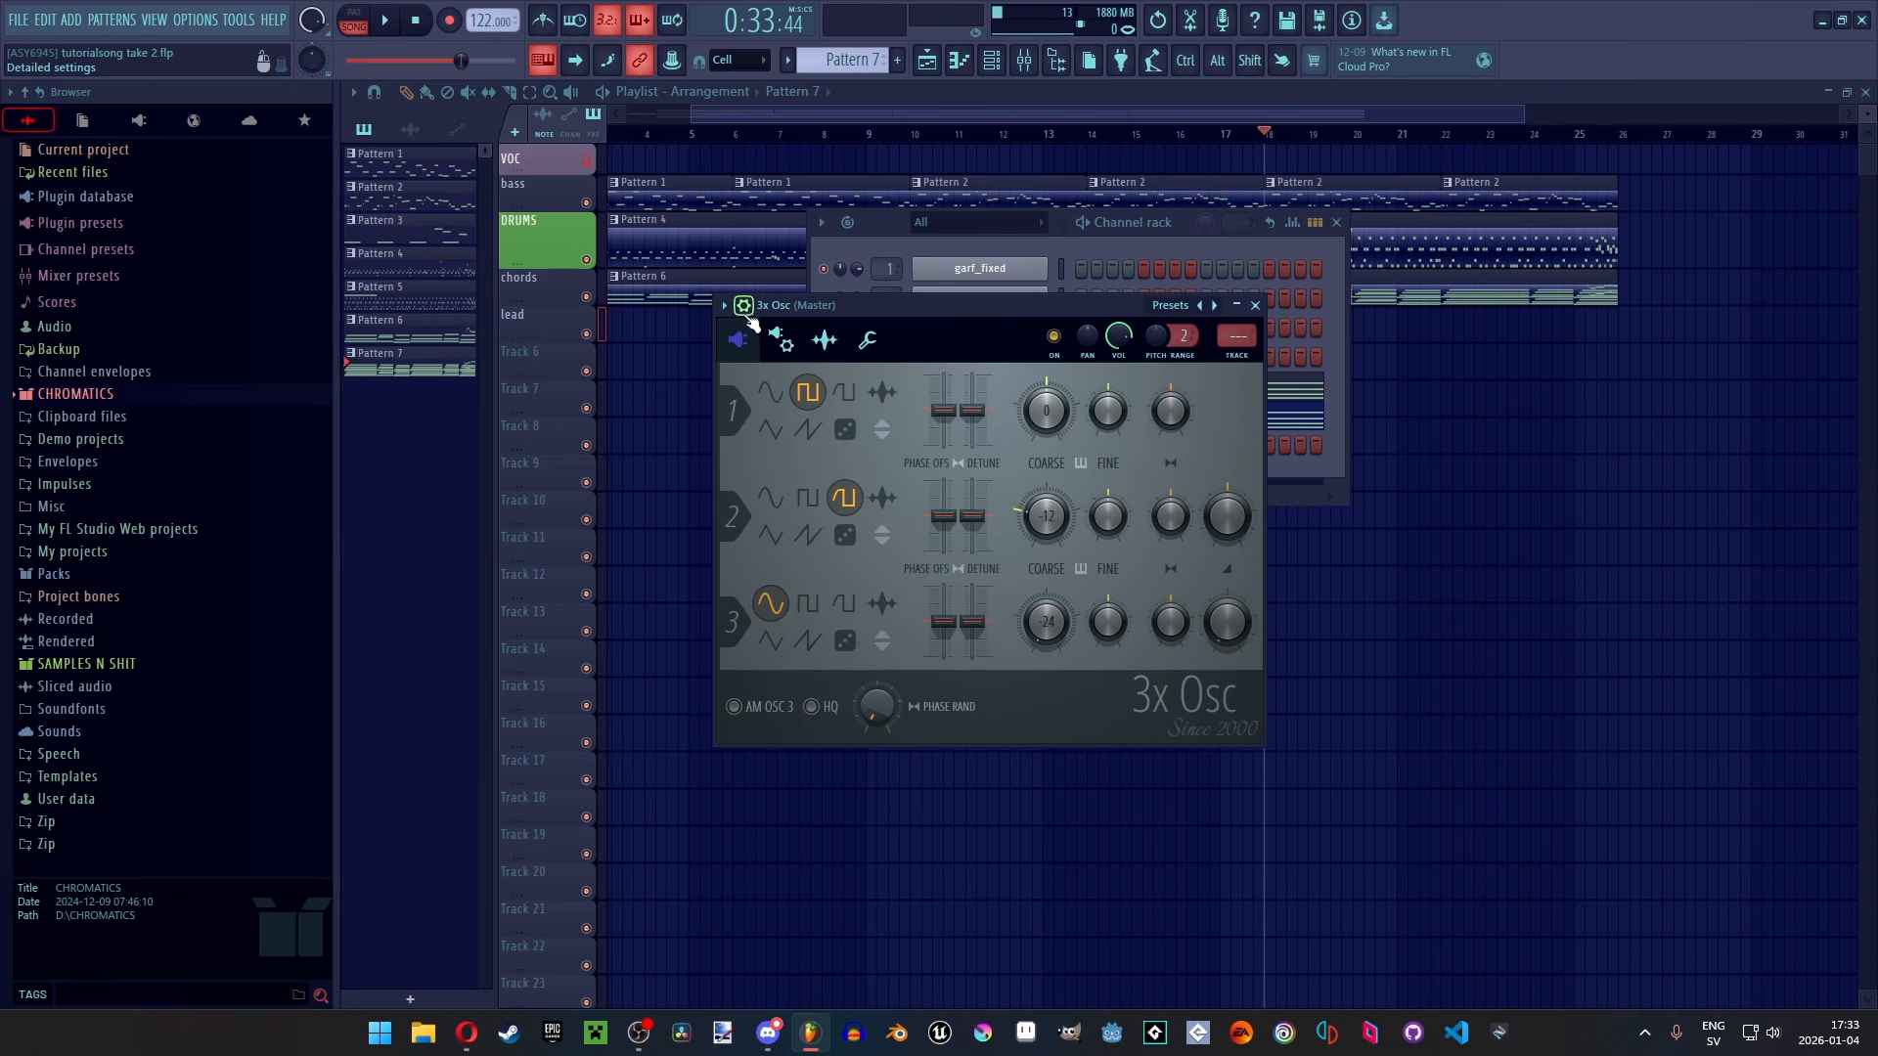
{"action": "left_click", "coordinate": [868, 344]}
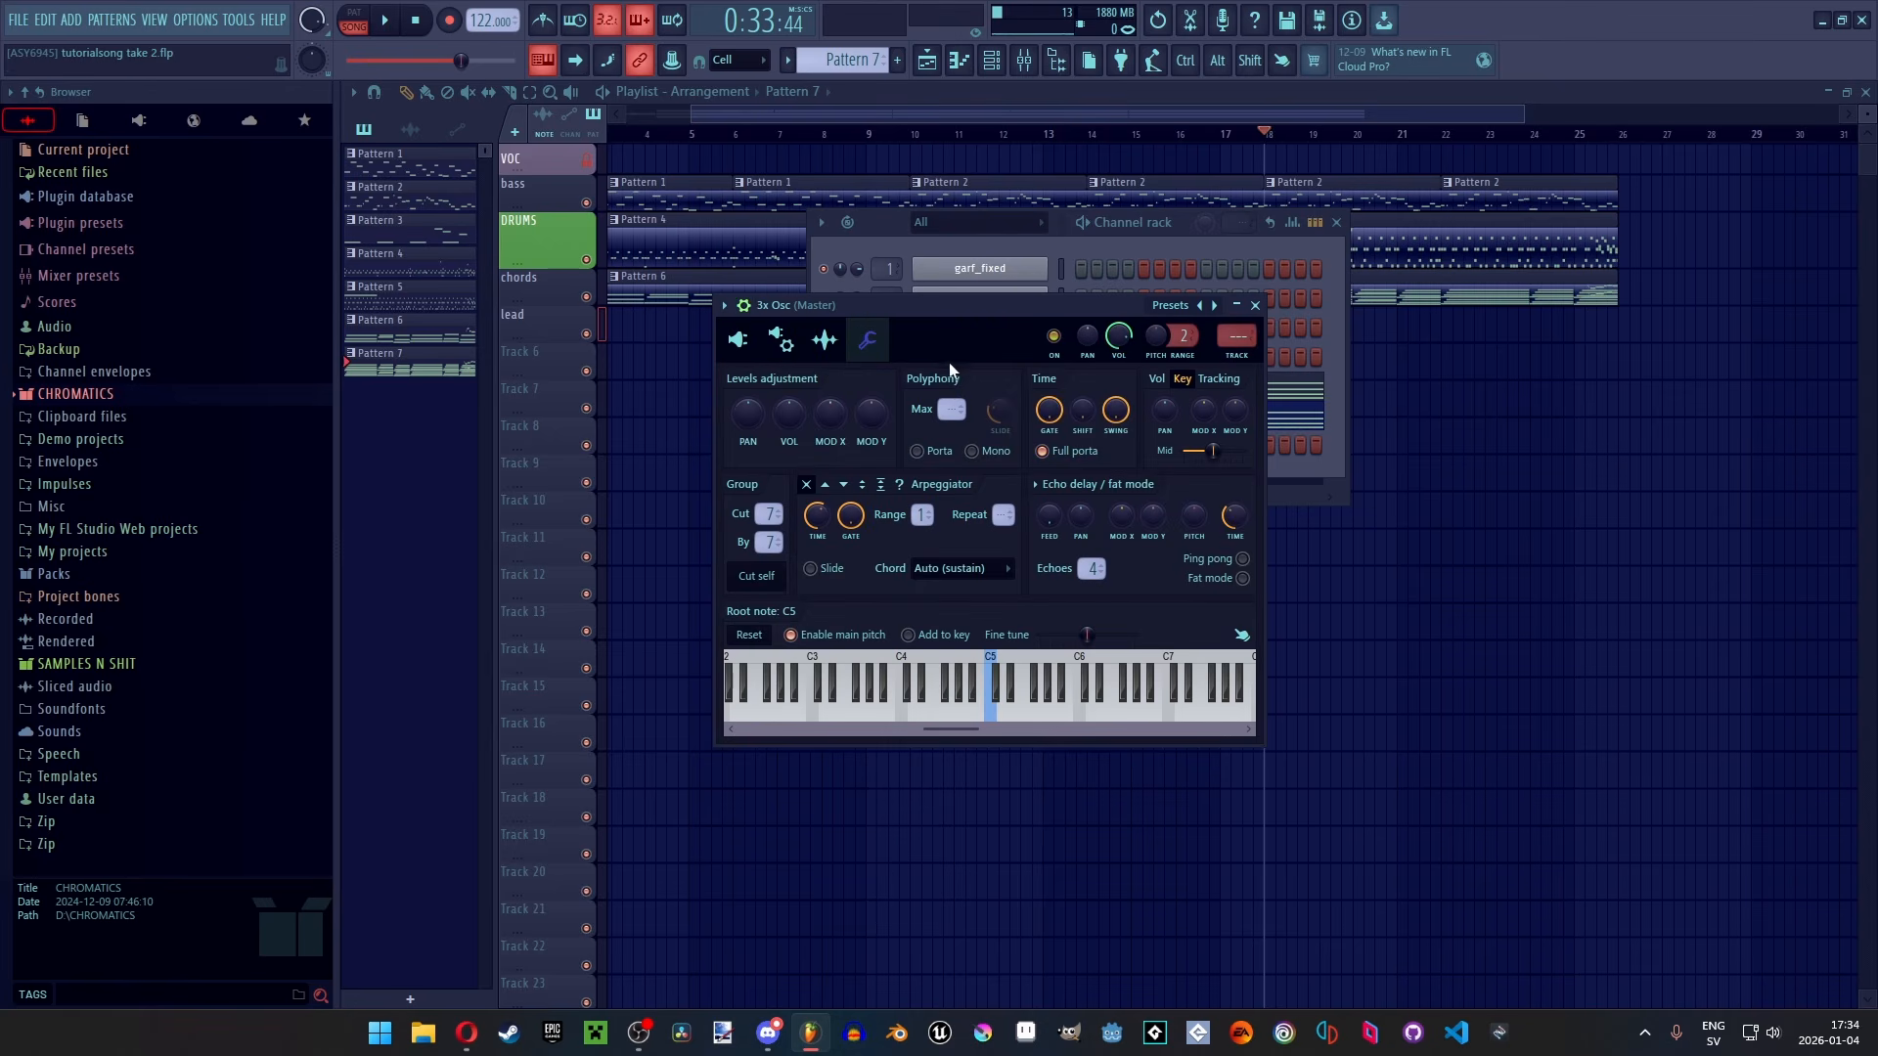
{"action": "left_click", "coordinate": [919, 451]}
{"action": "key", "text": "q"}
{"action": "key", "text": "w"}
{"action": "key", "text": "v"}
{"action": "key", "text": "e"}
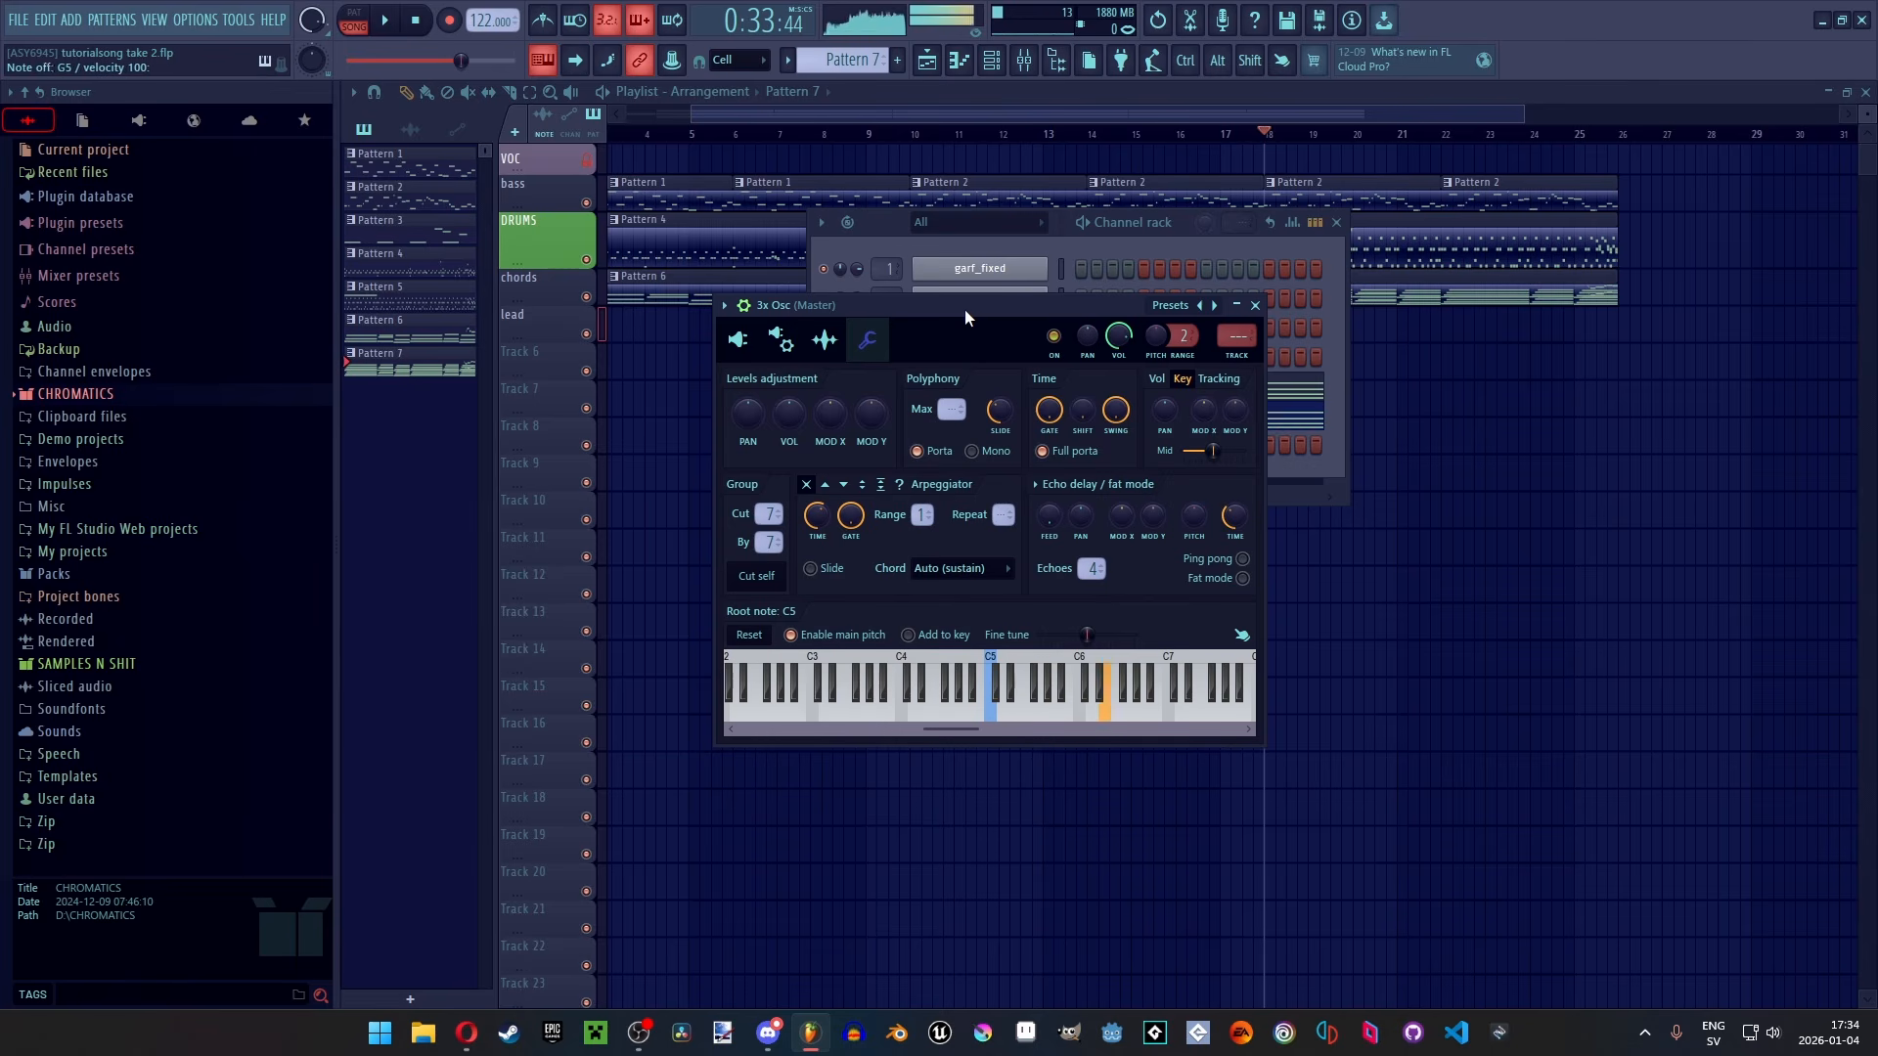
{"action": "key", "text": "v"}
{"action": "key", "text": "w"}
{"action": "key", "text": "e"}
{"action": "key", "text": "b"}
{"action": "key", "text": "v"}
{"action": "key", "text": "q"}
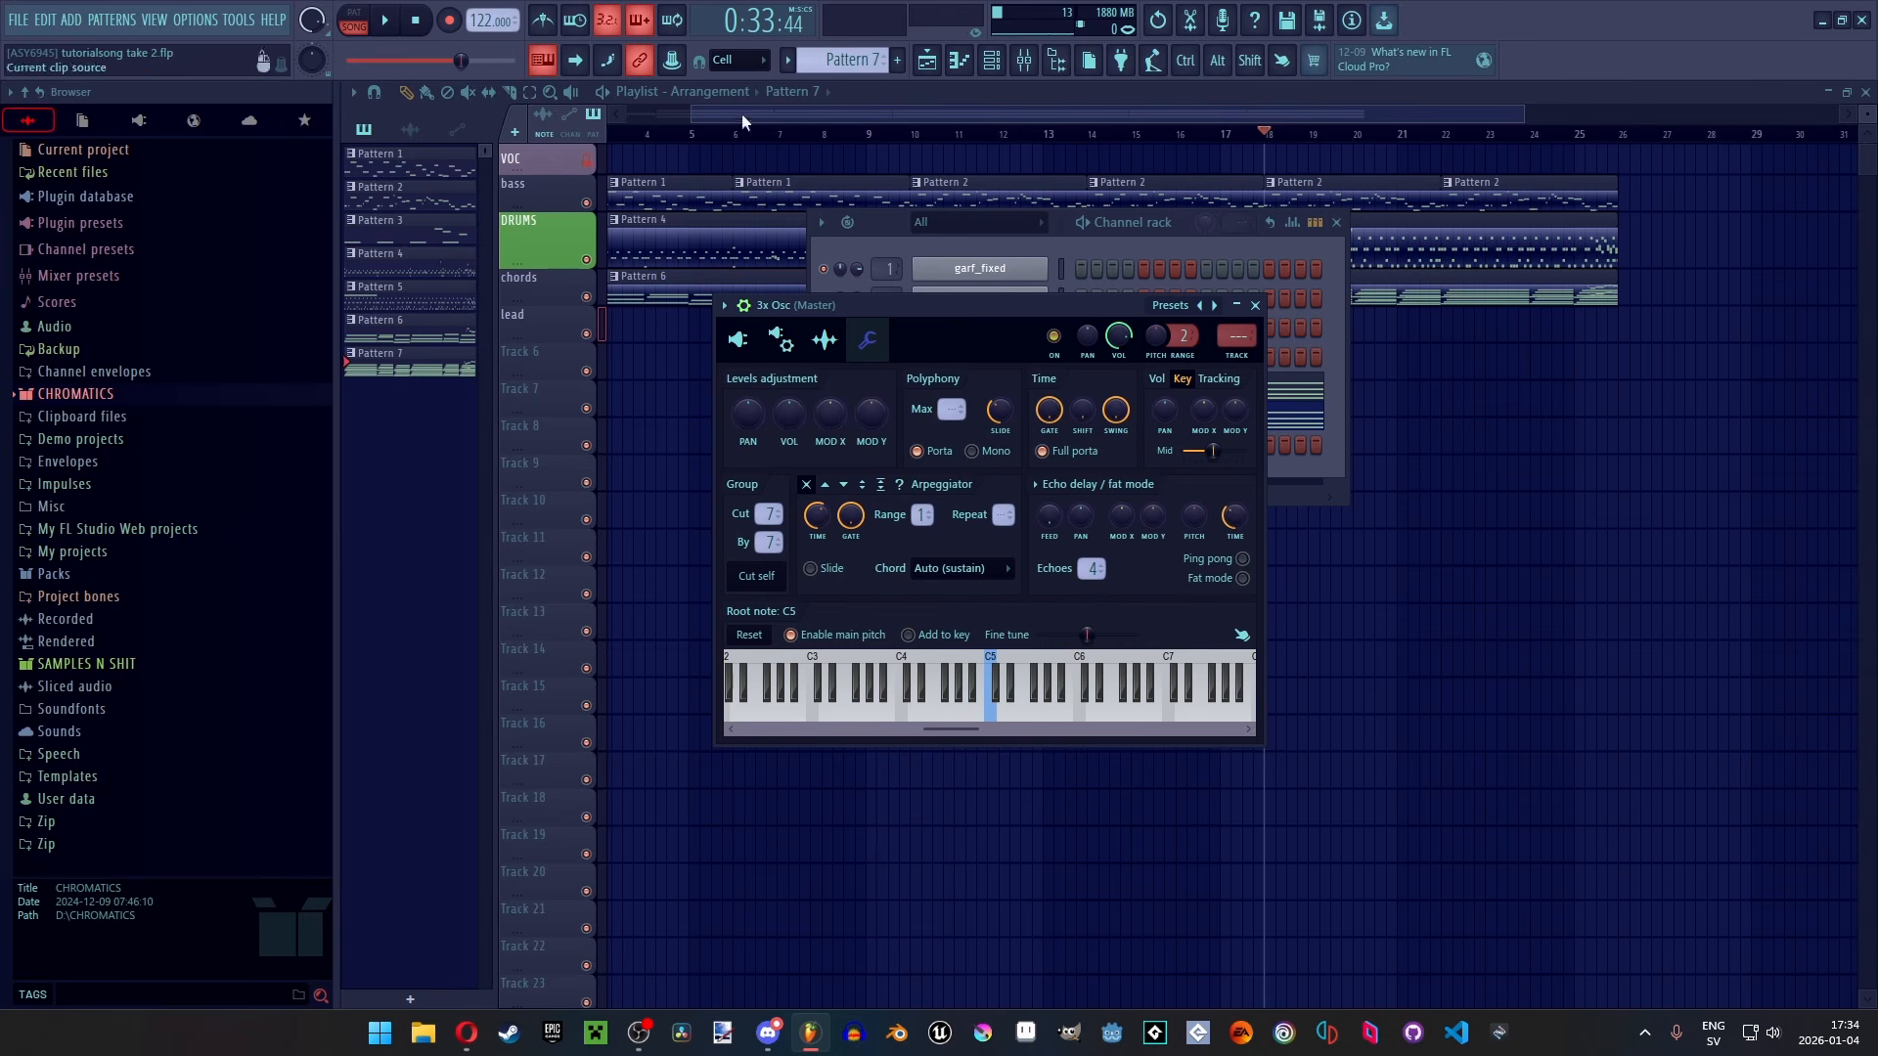
Compare test notes with 3x Osc portamento switched off and back on, and close the instrument window
{"action": "left_click", "coordinate": [935, 455]}
{"action": "key", "text": "n"}
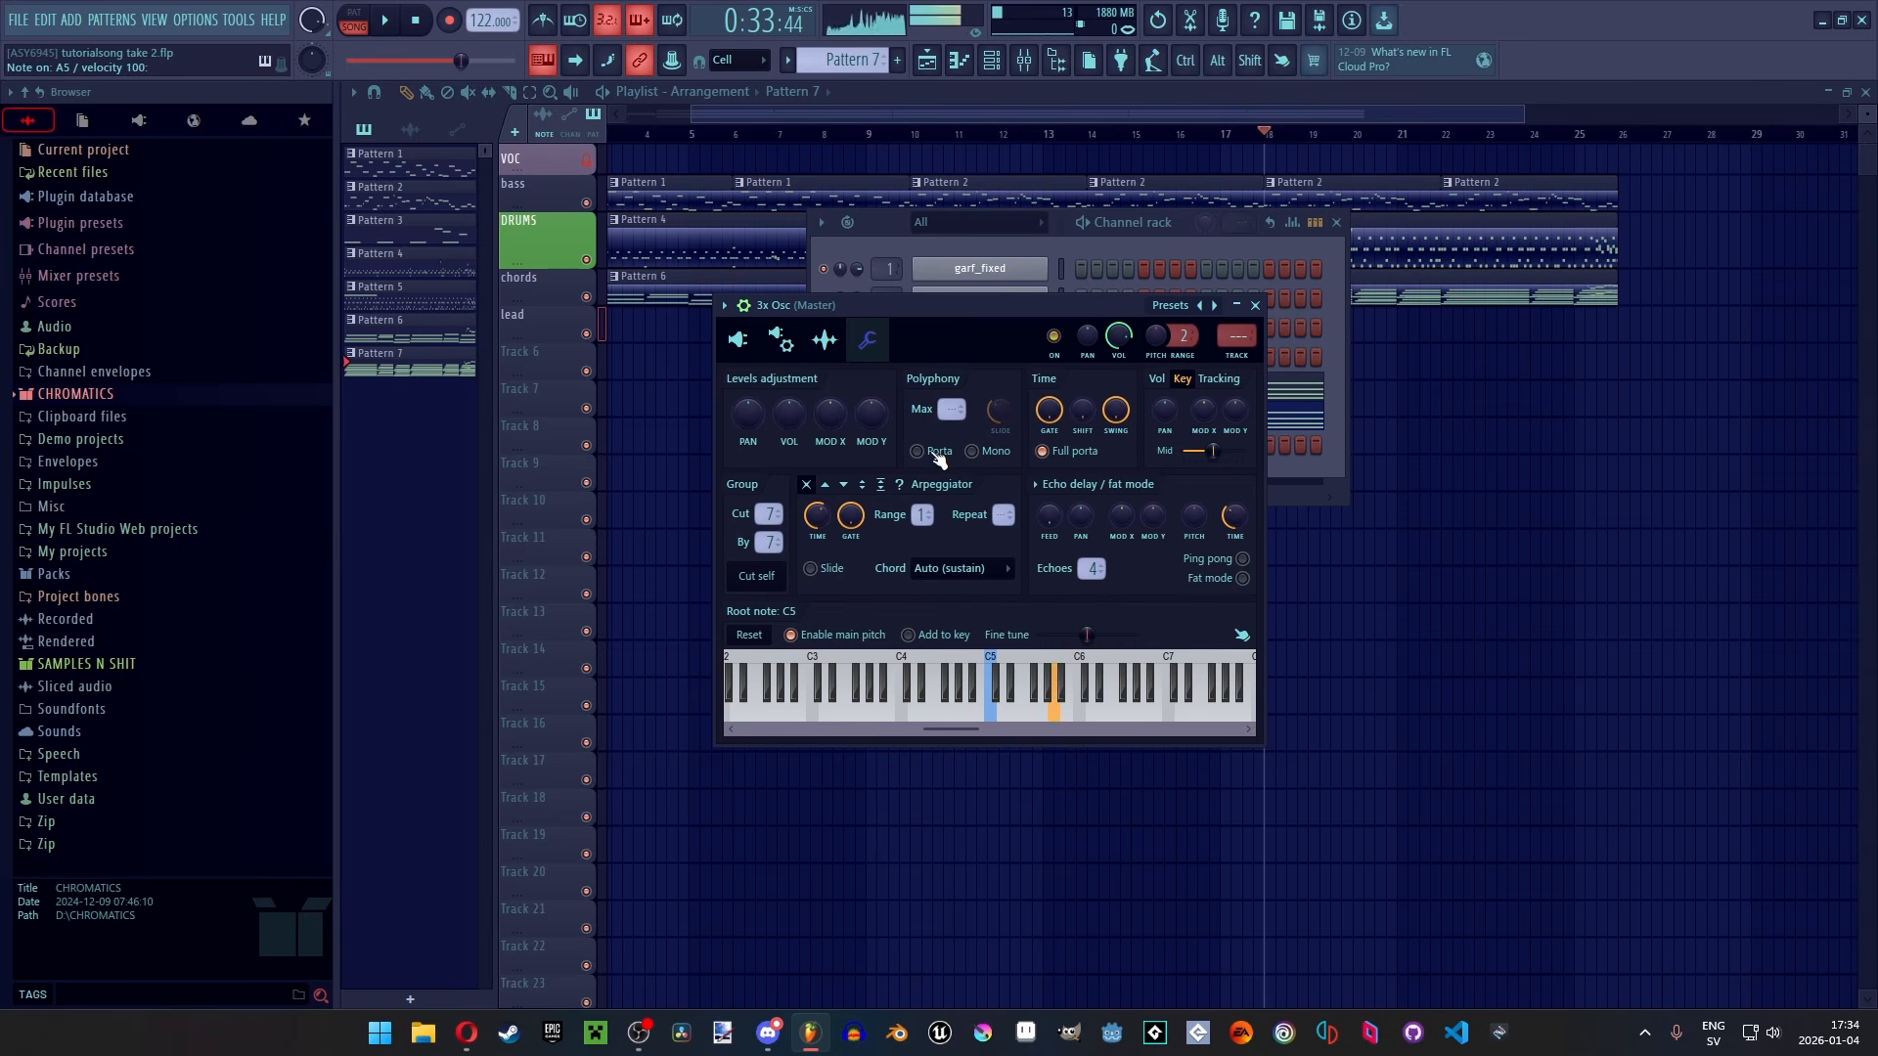
{"action": "key", "text": "b"}
{"action": "left_click", "coordinate": [922, 455]}
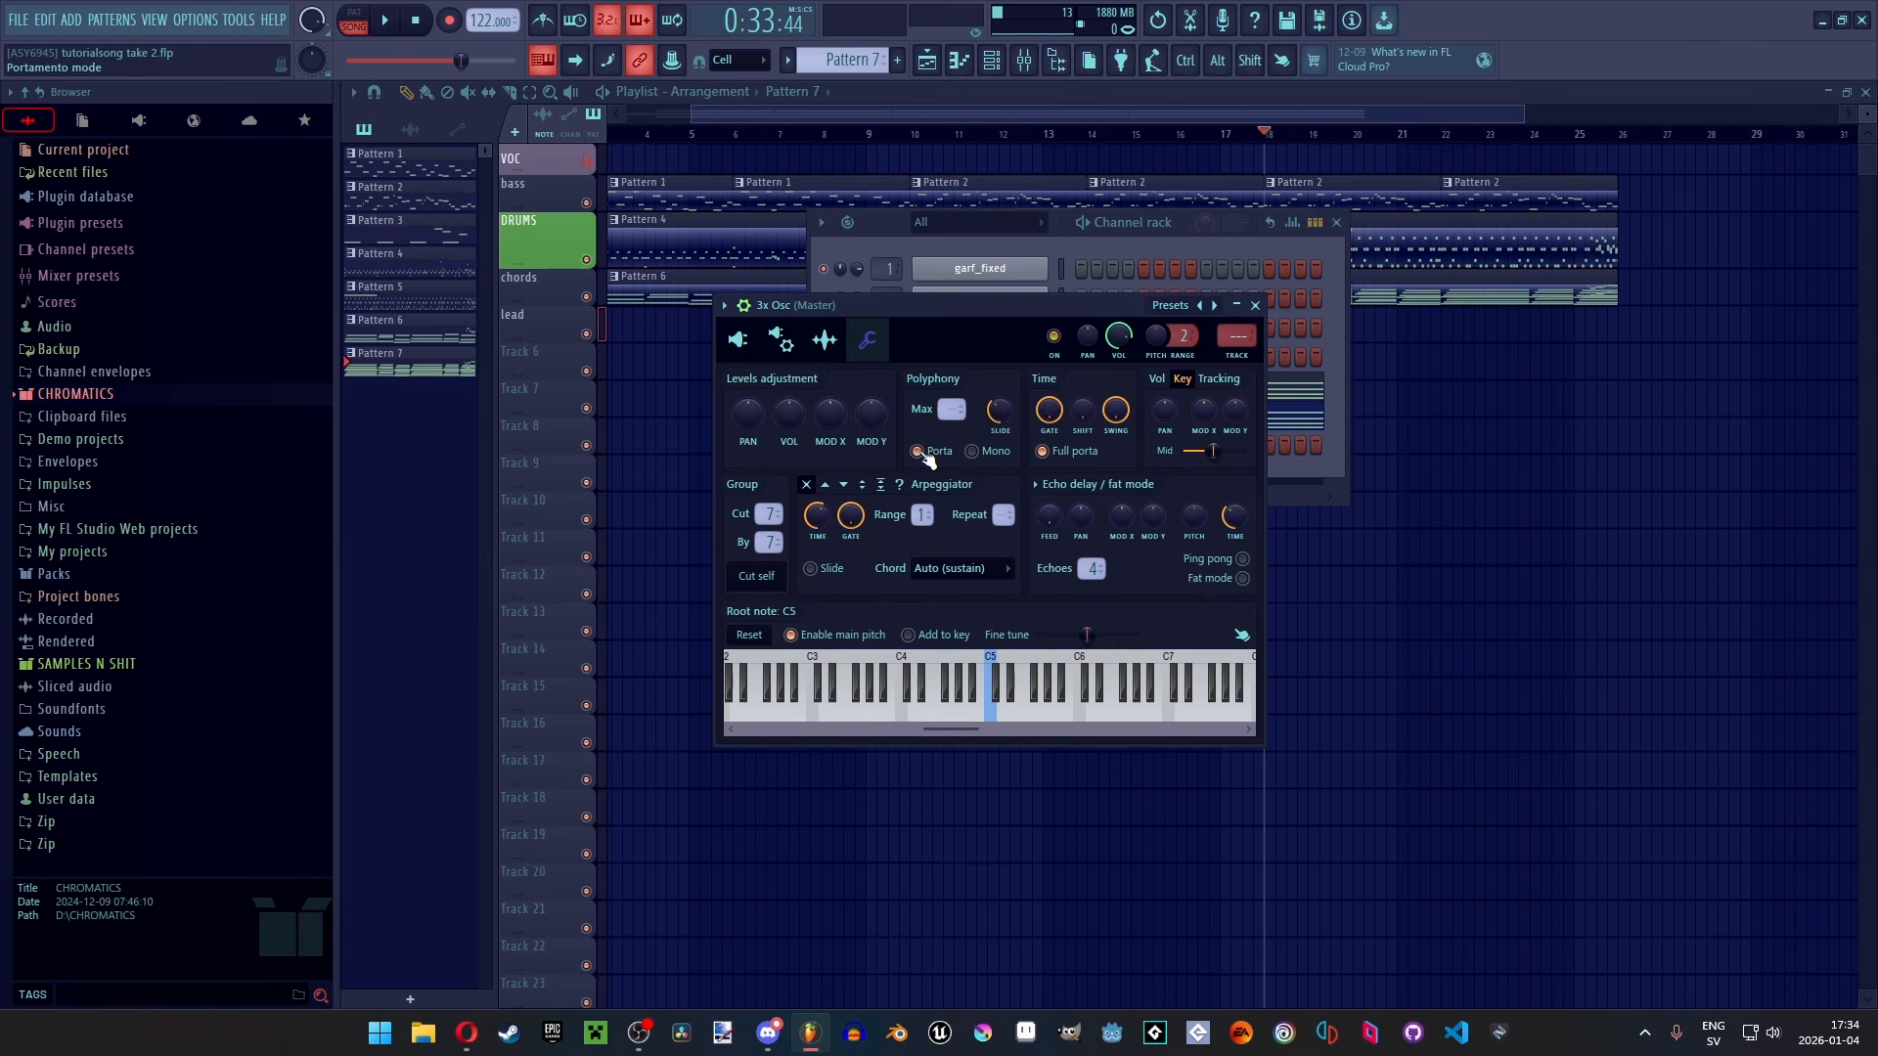
{"action": "key", "text": "comma"}
{"action": "key", "text": "b"}
{"action": "key", "text": "c"}
{"action": "key", "text": "x"}
{"action": "key", "text": "n"}
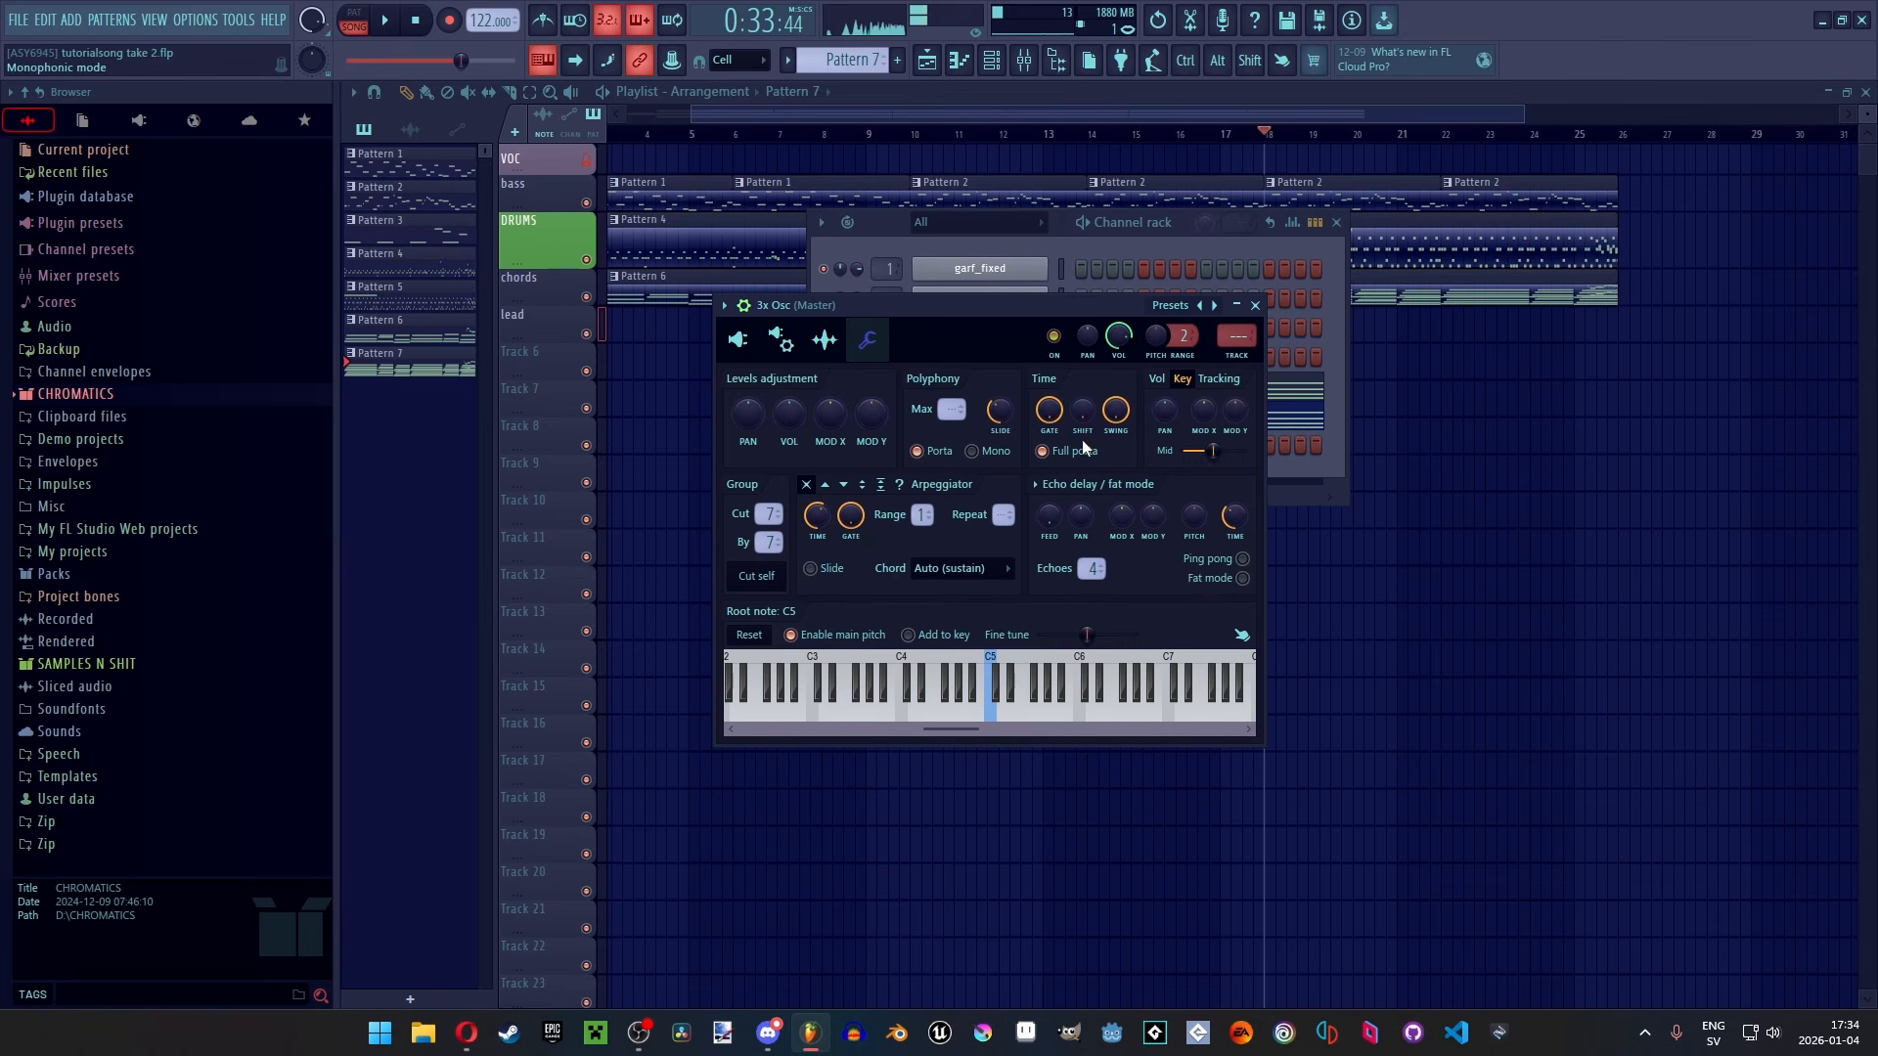
{"action": "left_click", "coordinate": [1255, 306]}
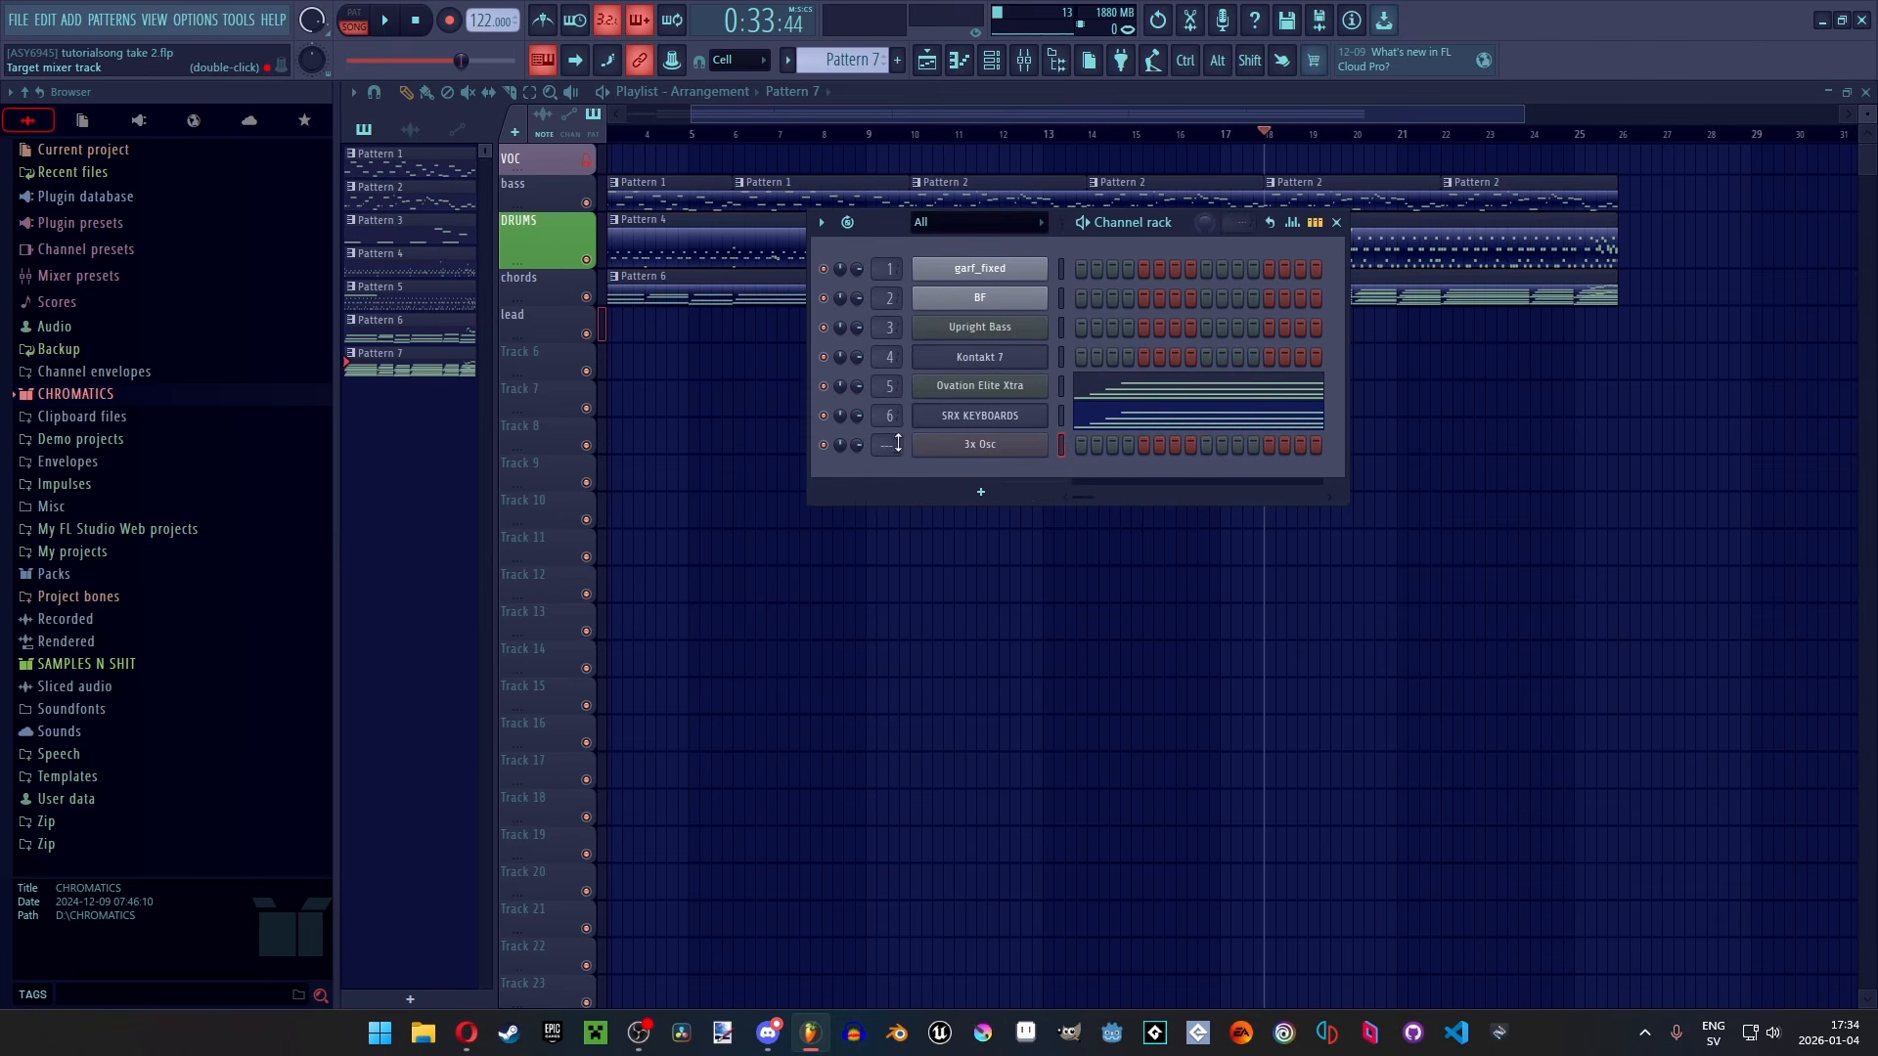
Route the 3x Osc channel to mixer track 7 and rename that track "lead"
{"action": "left_click_drag", "start_coordinate": [895, 442], "coordinate": [894, 397]}
{"action": "left_click", "coordinate": [1027, 61]}
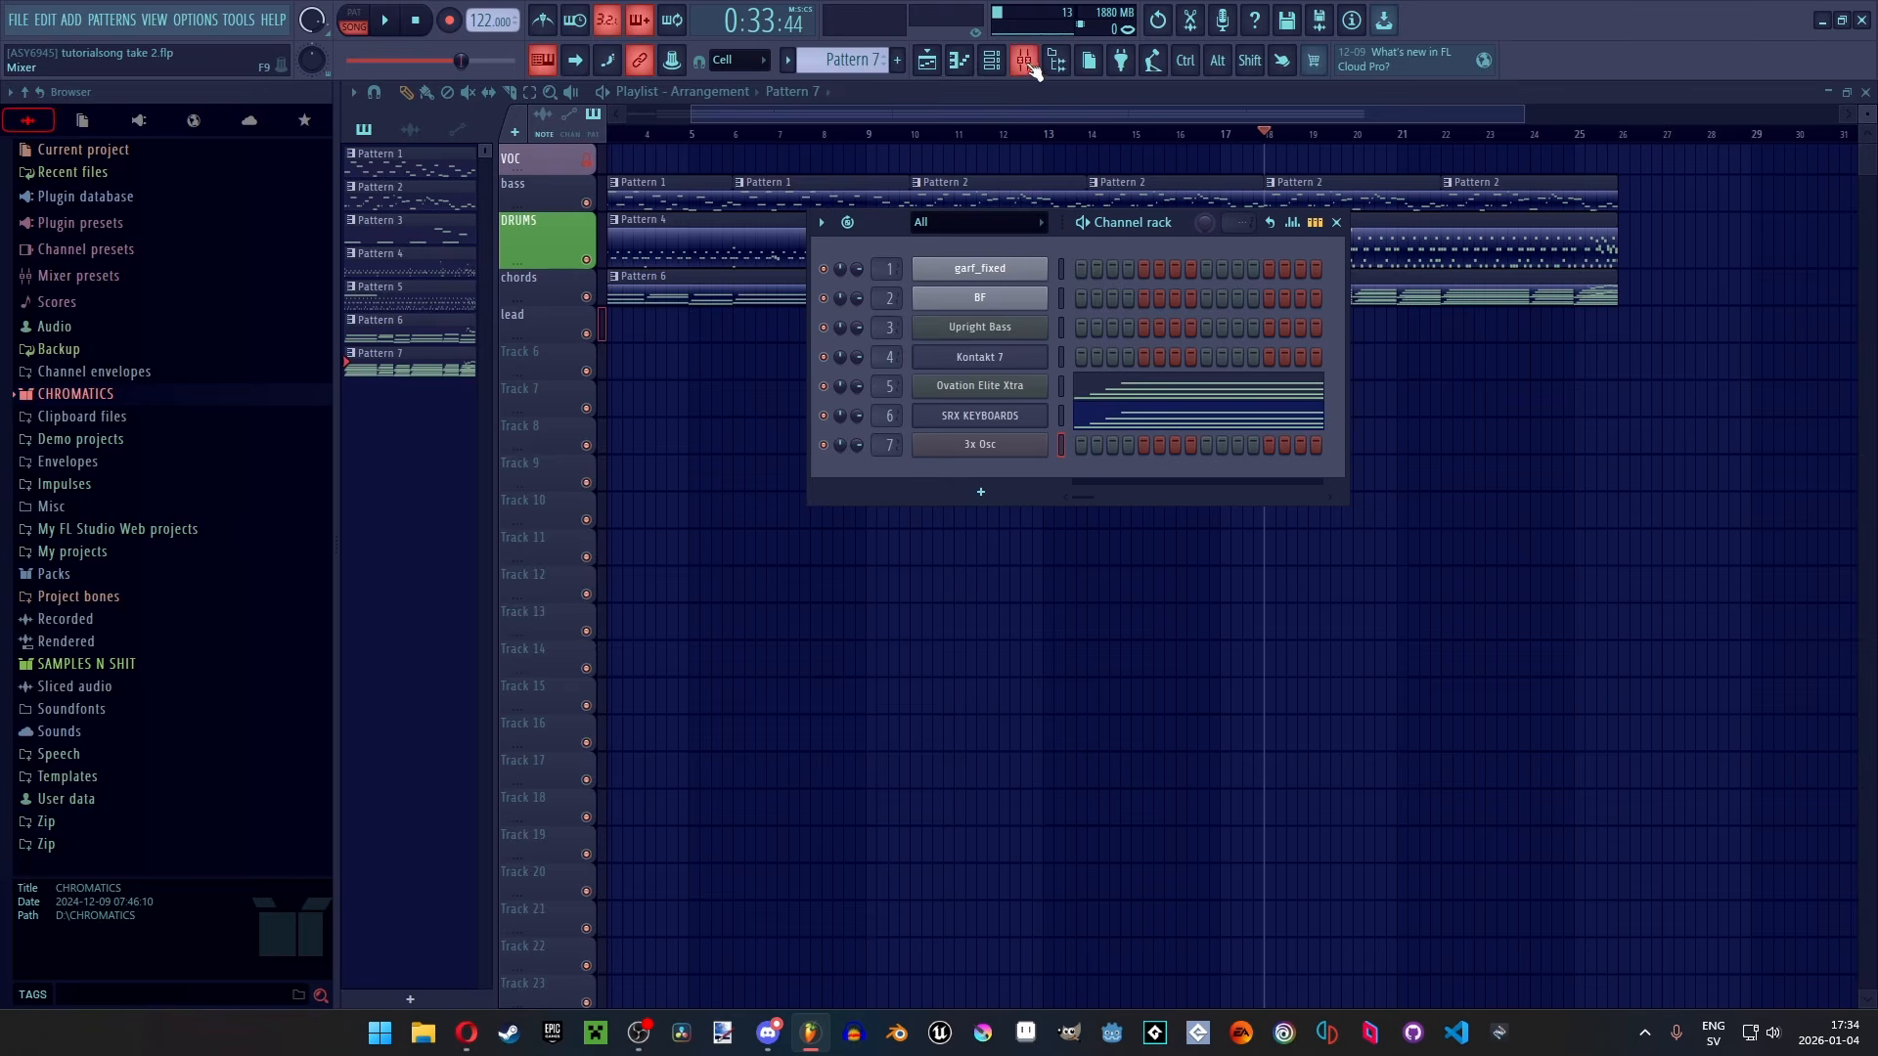
{"action": "scroll", "coordinate": [787, 577], "scroll_direction": "down", "scroll_amount": 3}
{"action": "right_click", "coordinate": [768, 389]}
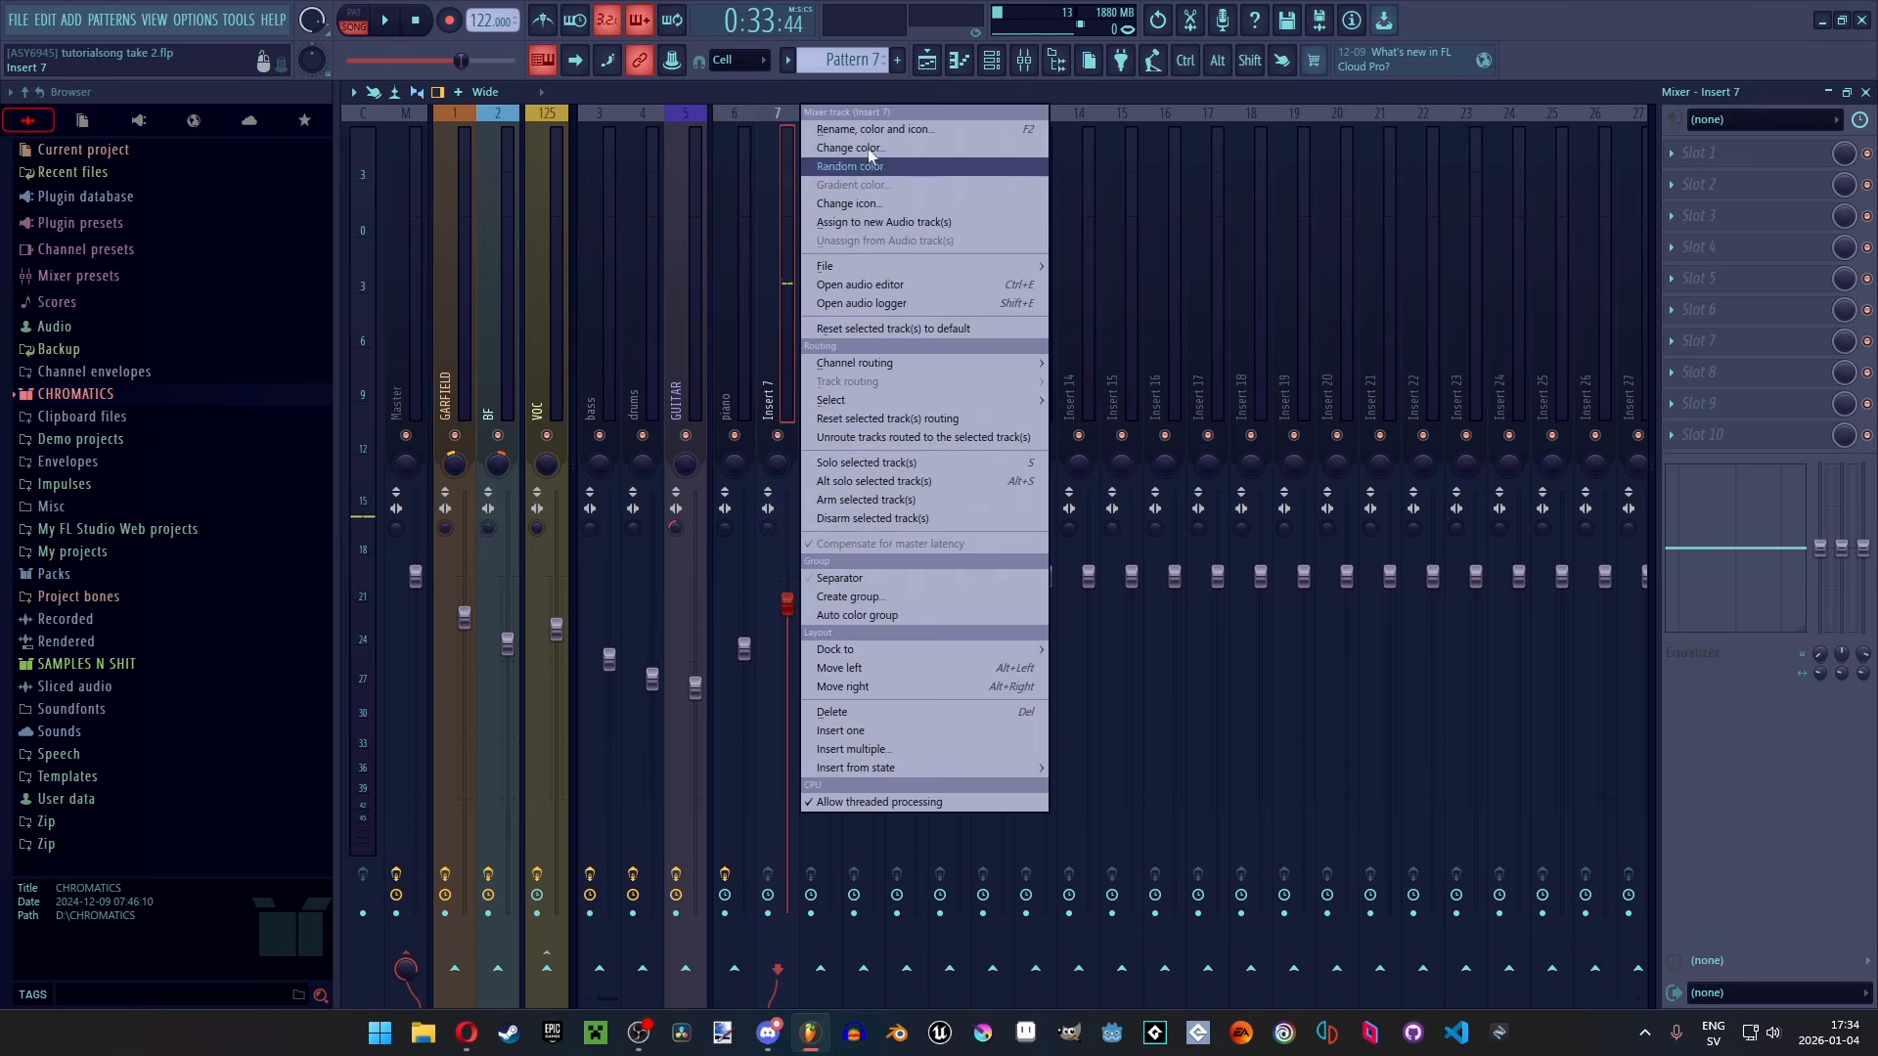
{"action": "left_click", "coordinate": [871, 137]}
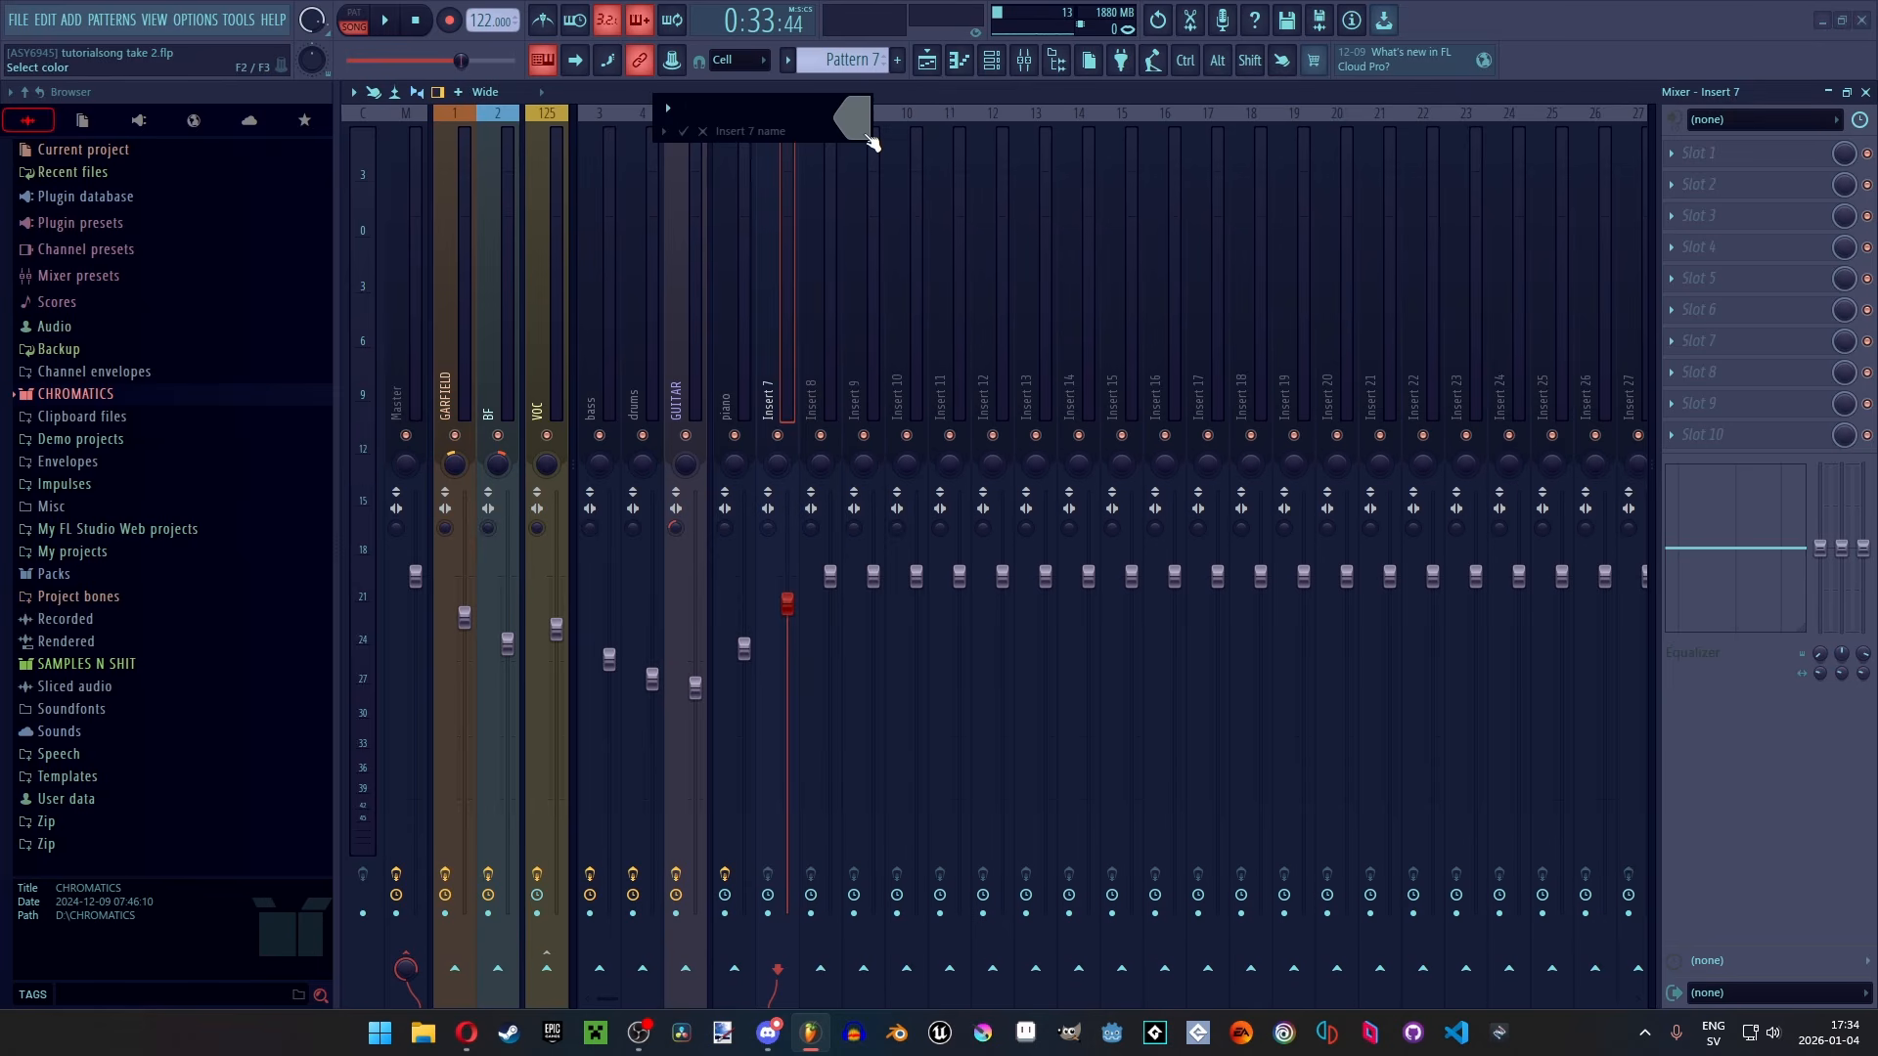
{"action": "type", "text": "lead"}
{"action": "key", "text": "Return"}
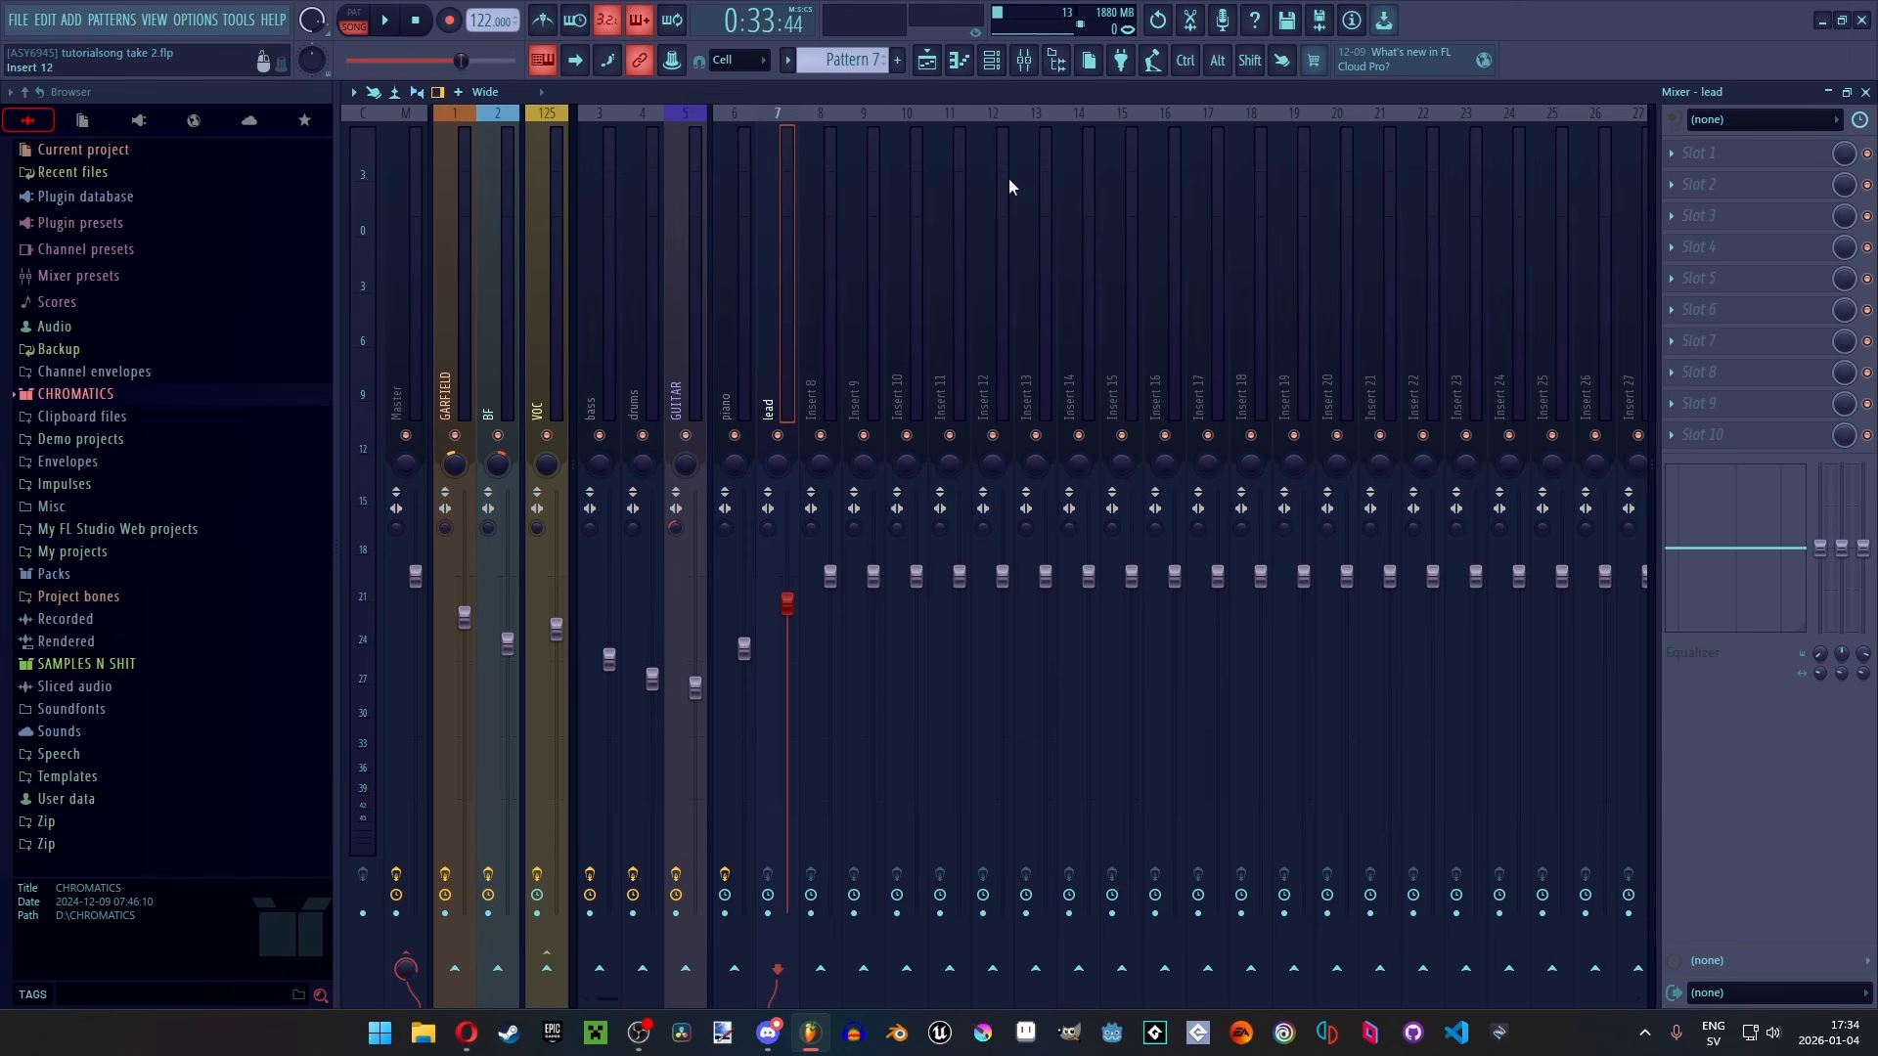
Load OTT into effect slot 2 of the lead track with depth about 58 %, and lower the track's fader
{"action": "left_click", "coordinate": [1702, 185]}
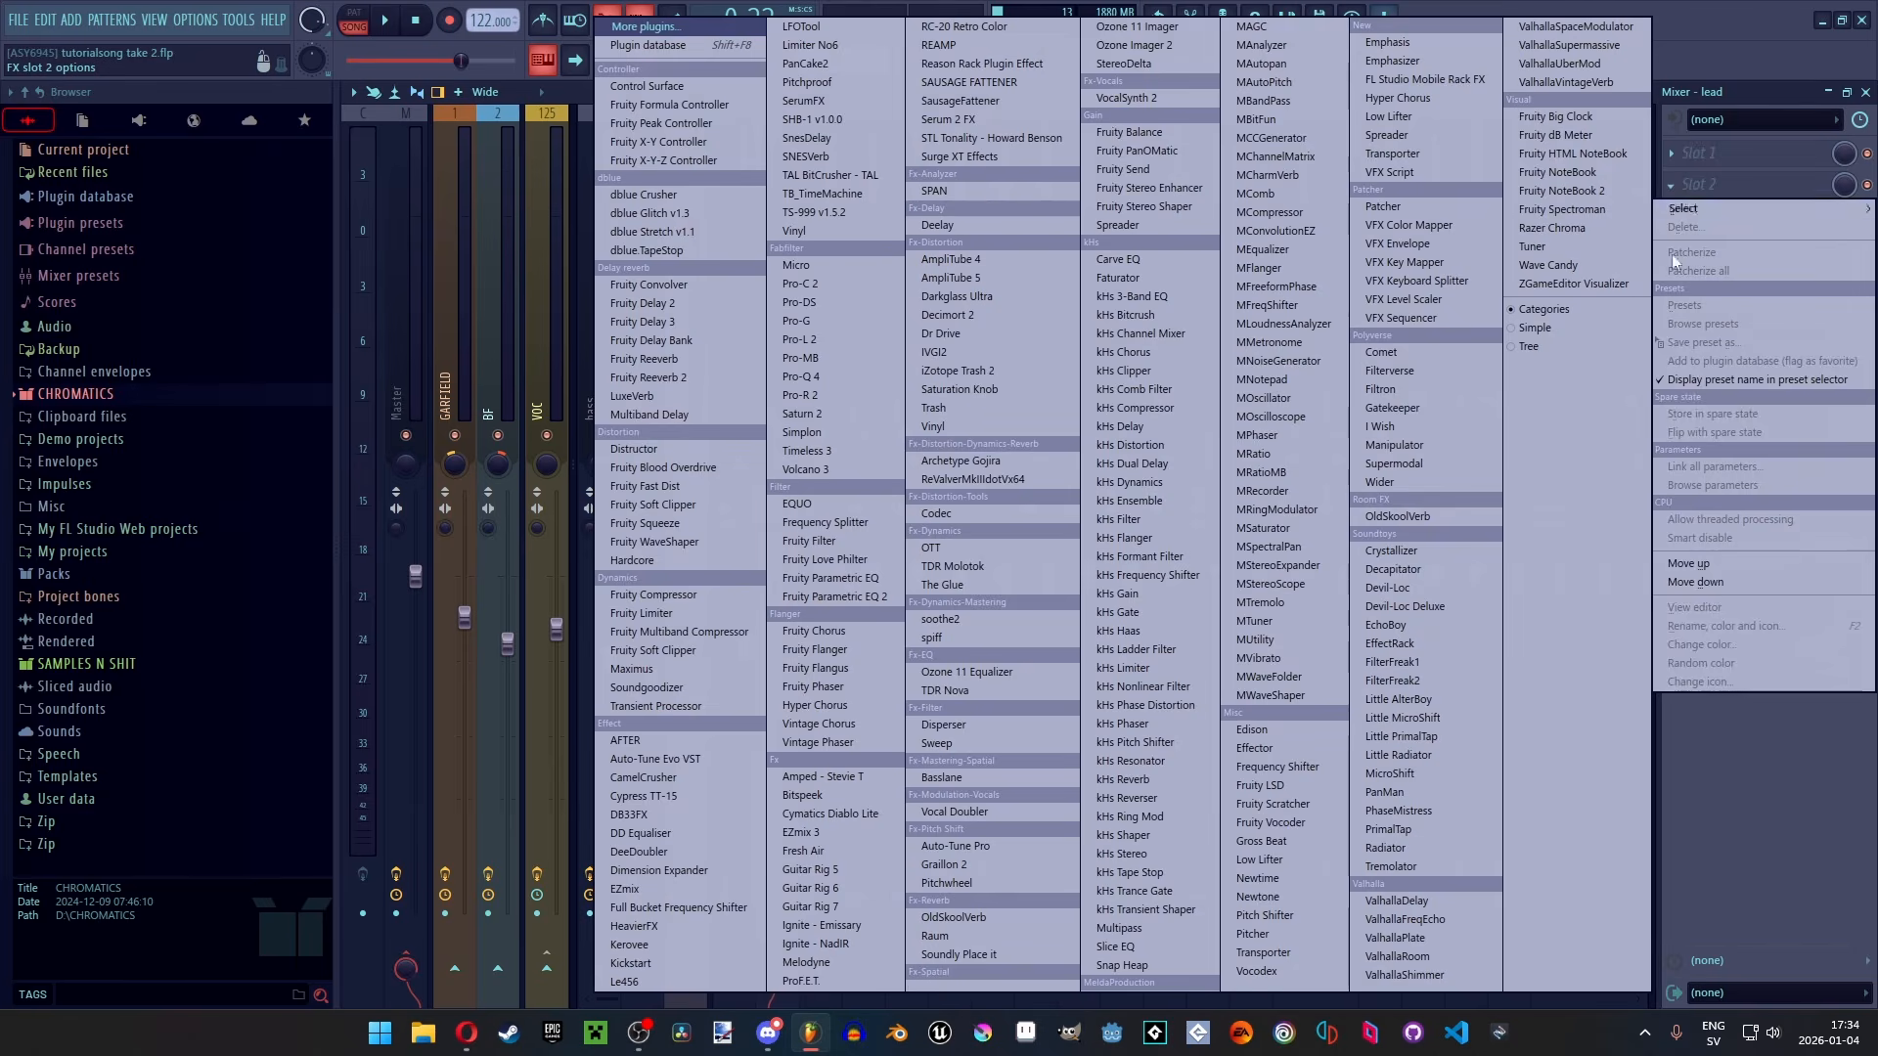
{"action": "left_click", "coordinate": [948, 548]}
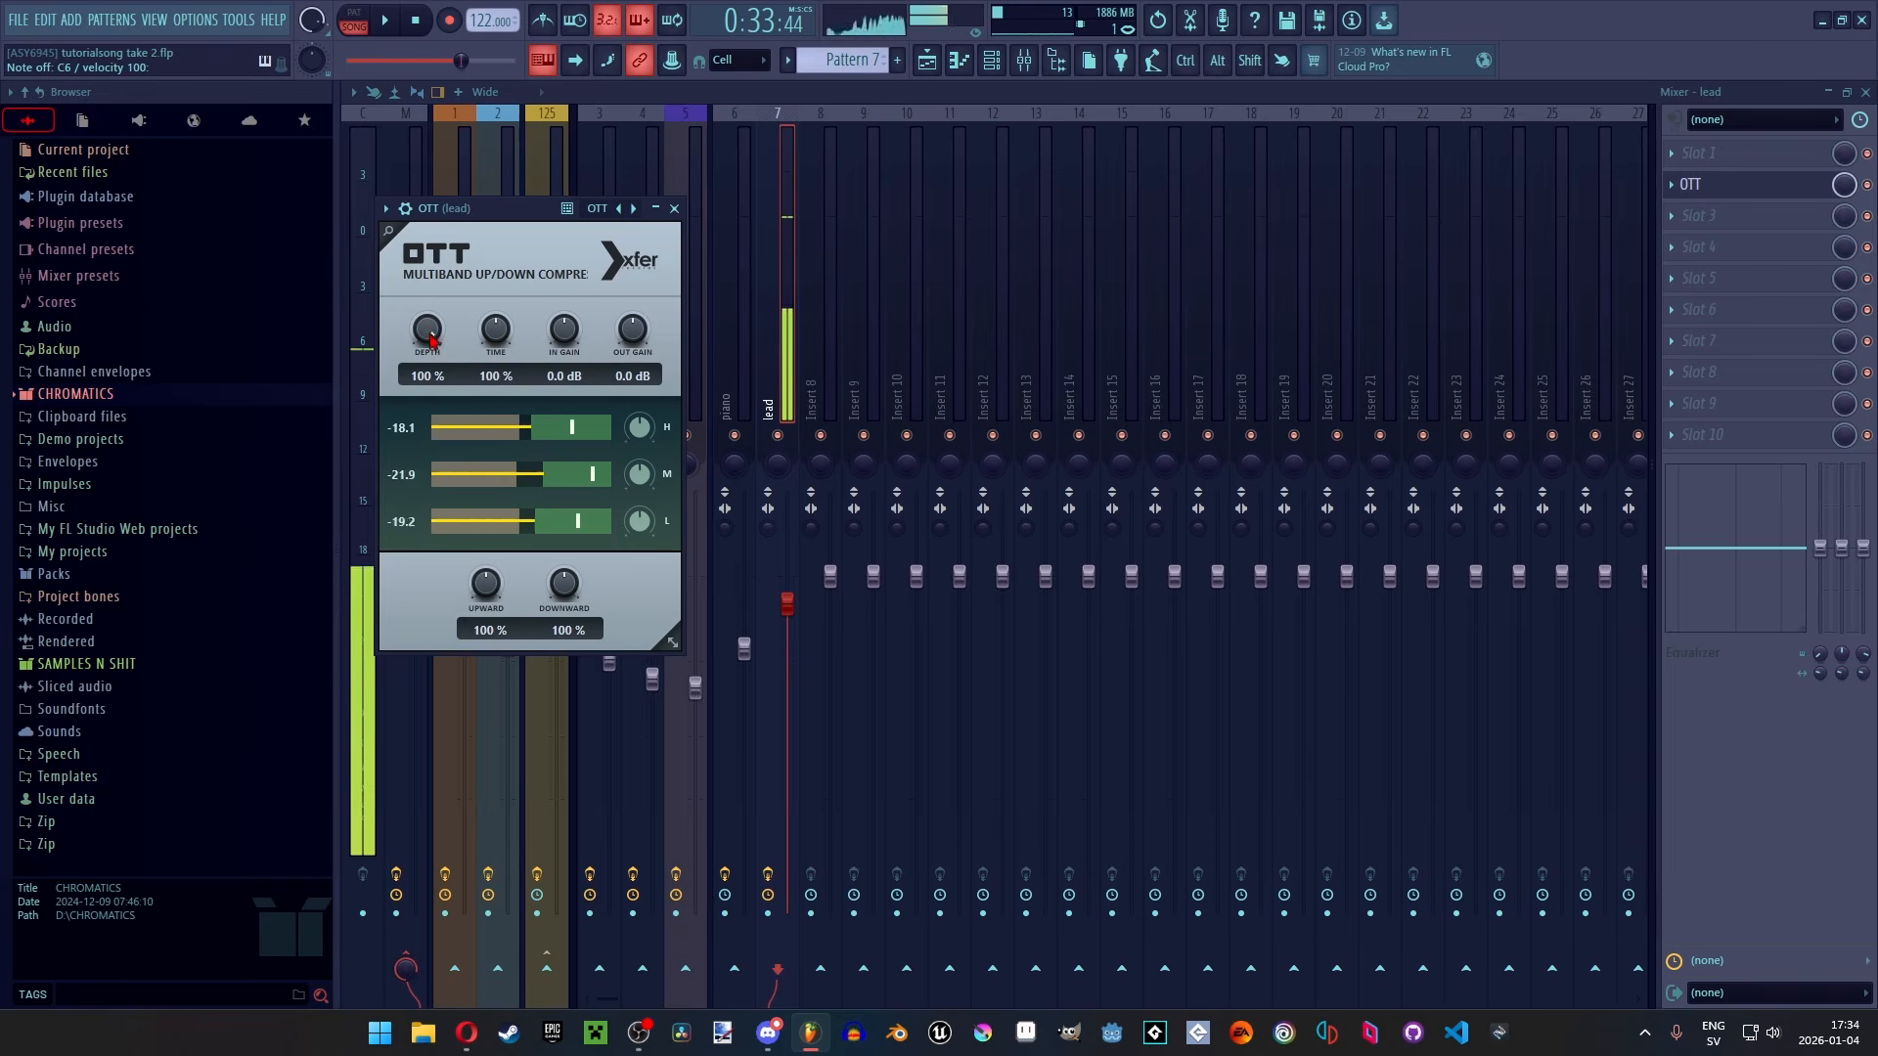
{"action": "left_click_drag", "start_coordinate": [430, 335], "coordinate": [436, 423]}
{"action": "key", "text": "i"}
{"action": "key", "text": "Escape"}
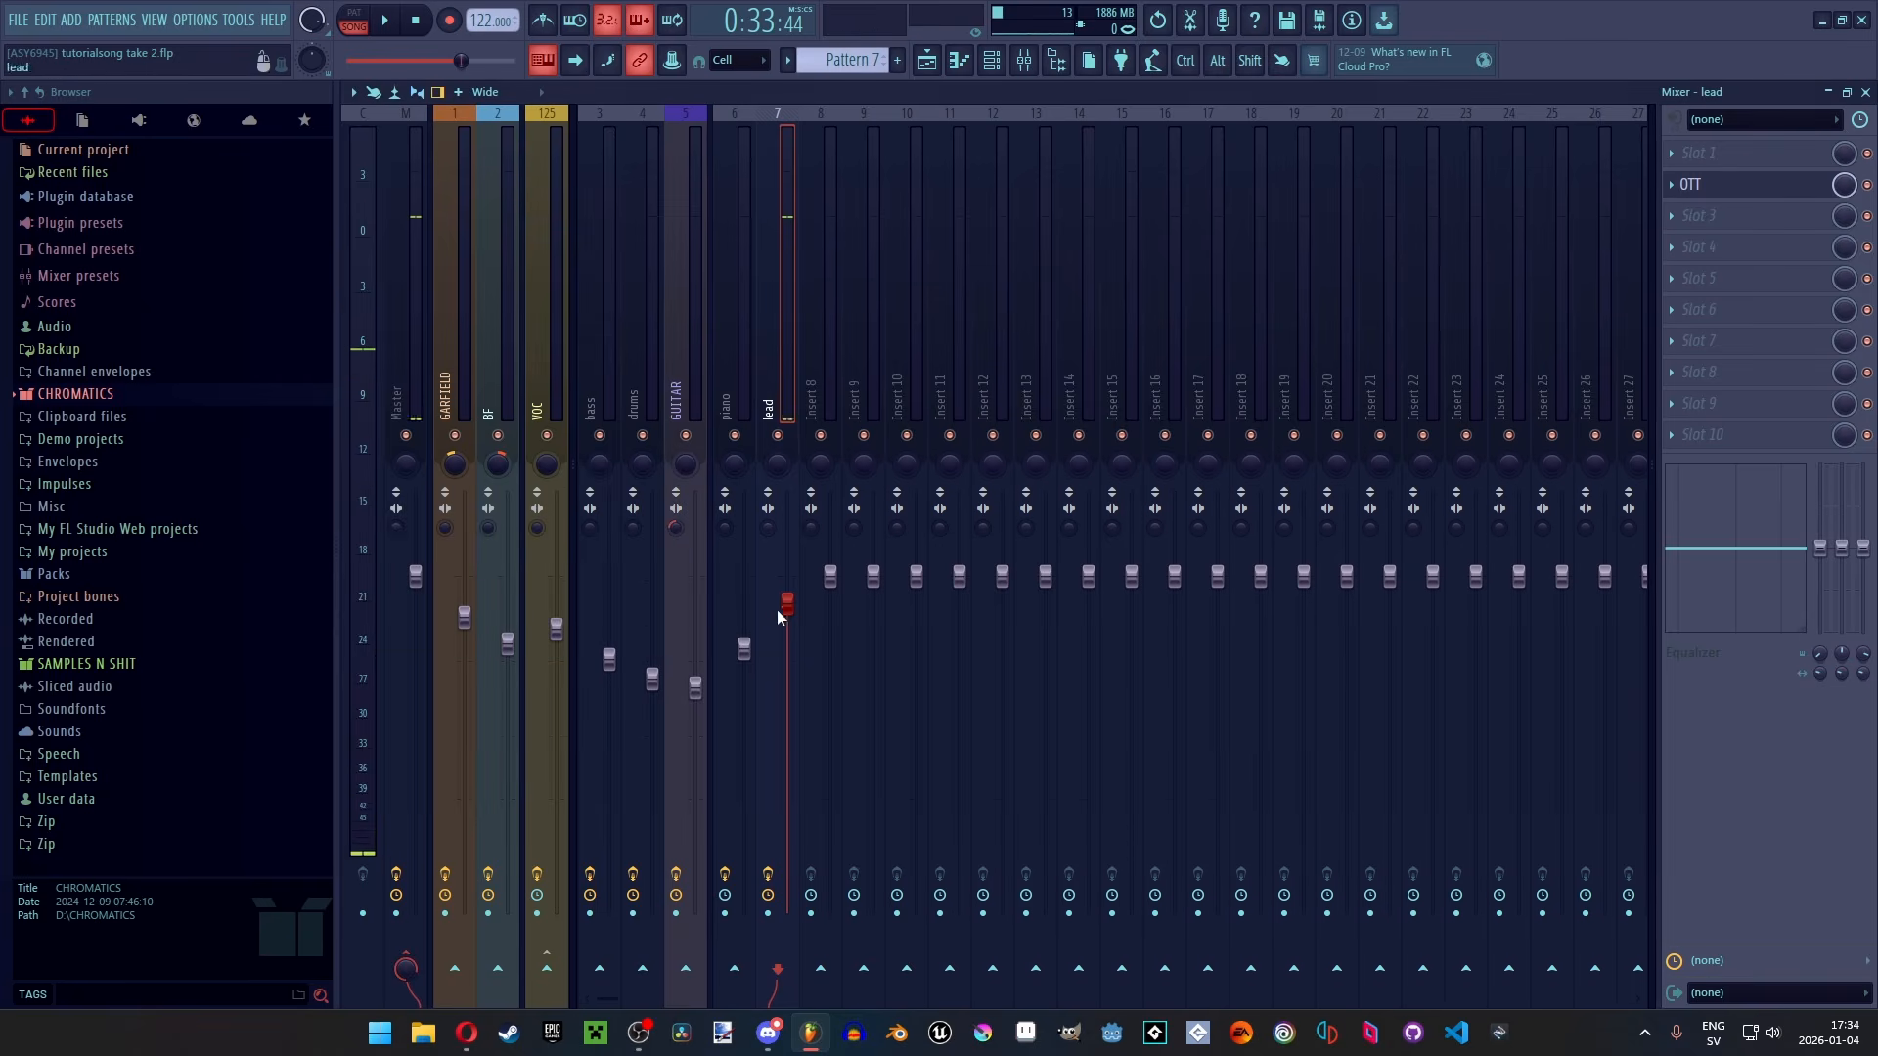
{"action": "left_click_drag", "start_coordinate": [781, 609], "coordinate": [780, 635]}
{"action": "left_click", "coordinate": [1702, 185]}
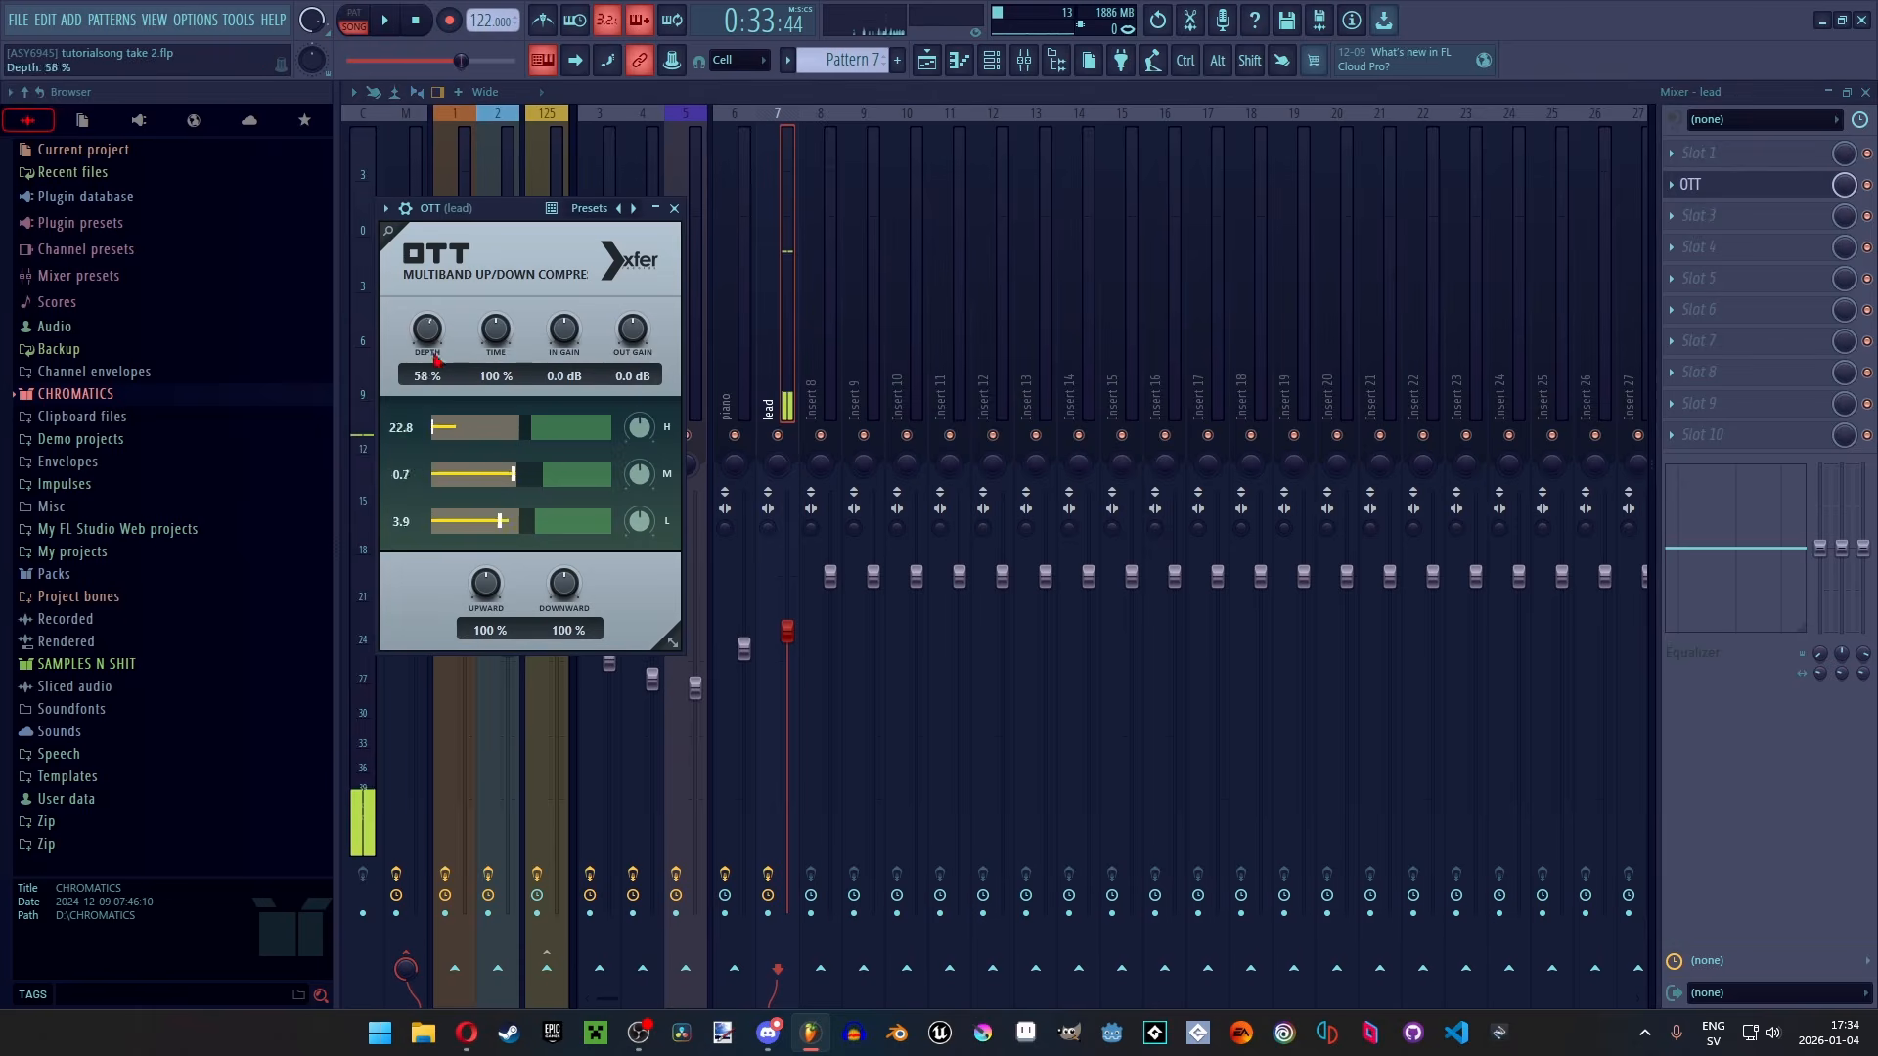
{"action": "mouse_move", "coordinate": [783, 631]}
{"action": "left_mouse_down"}
{"action": "mouse_move", "coordinate": [786, 673]}
{"action": "mouse_move", "coordinate": [787, 655]}
{"action": "left_mouse_up"}
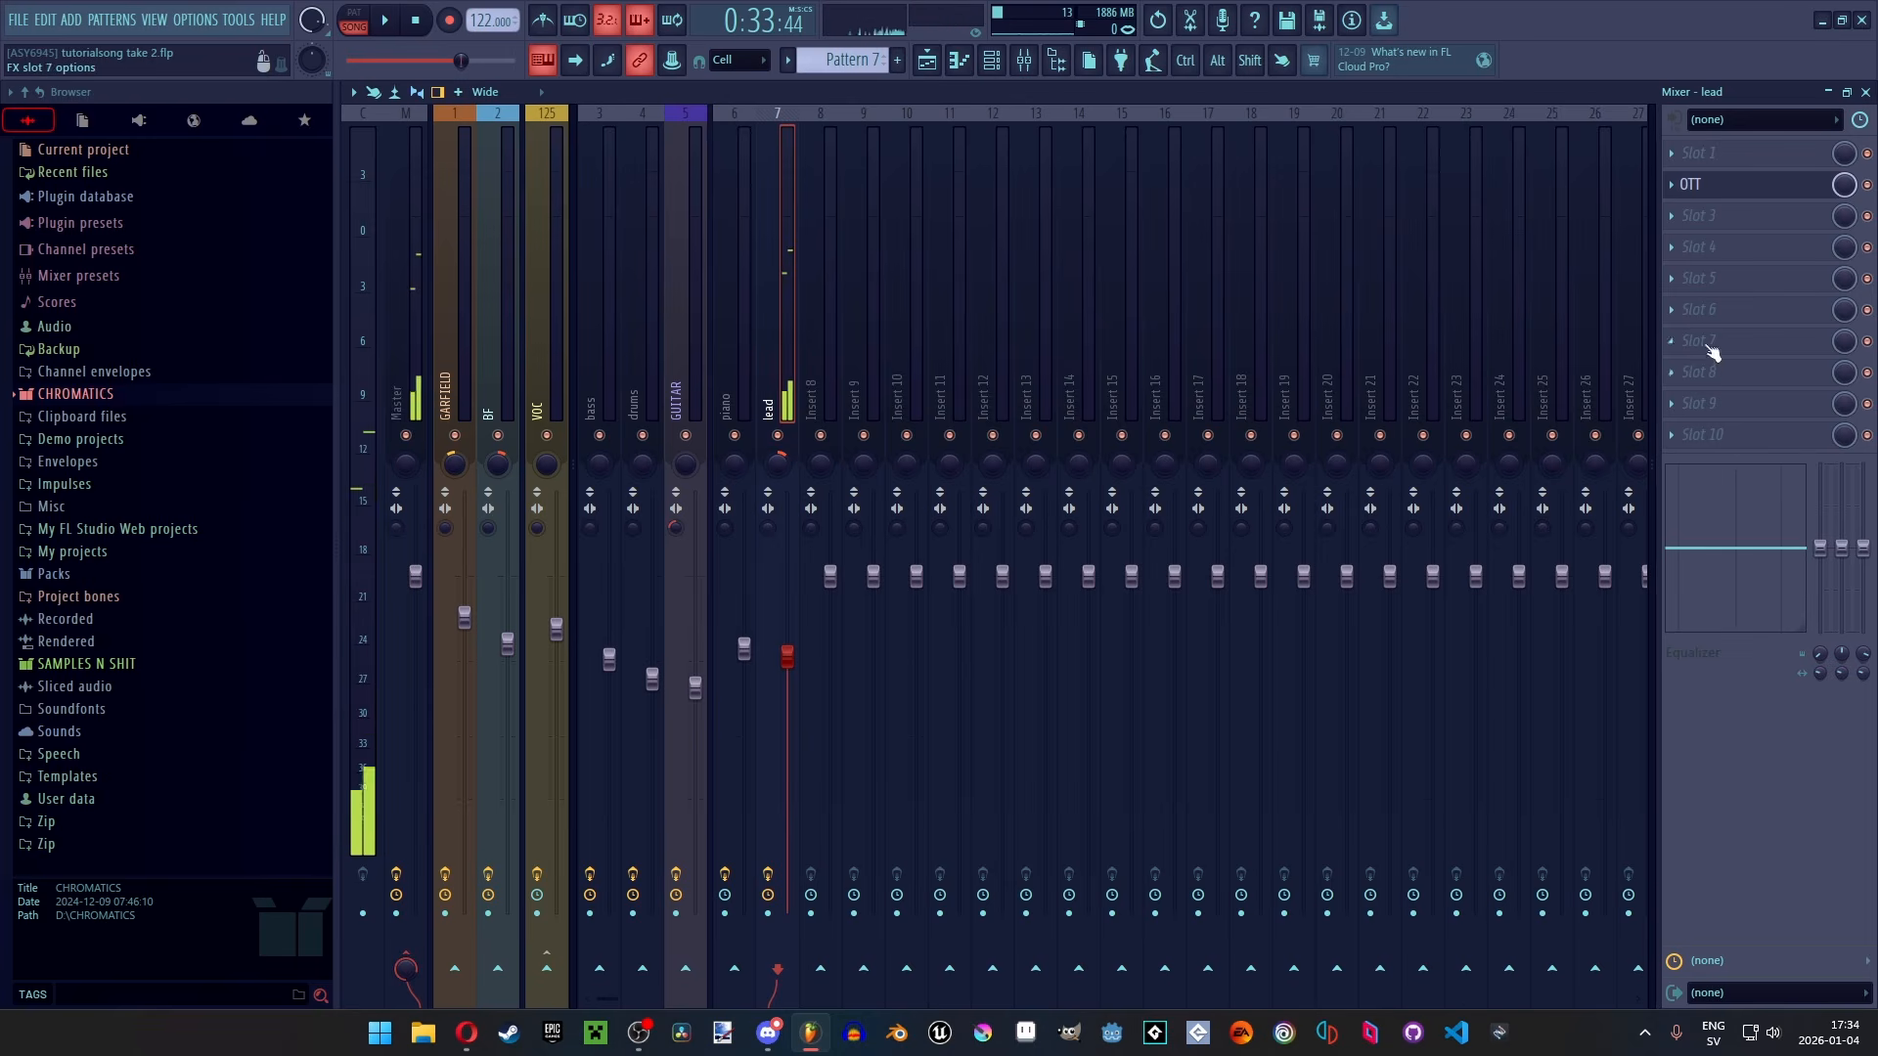
Add Fruity Flangus to effect slot 4 of the lead track at an 80% mix level
{"action": "left_click", "coordinate": [1707, 248]}
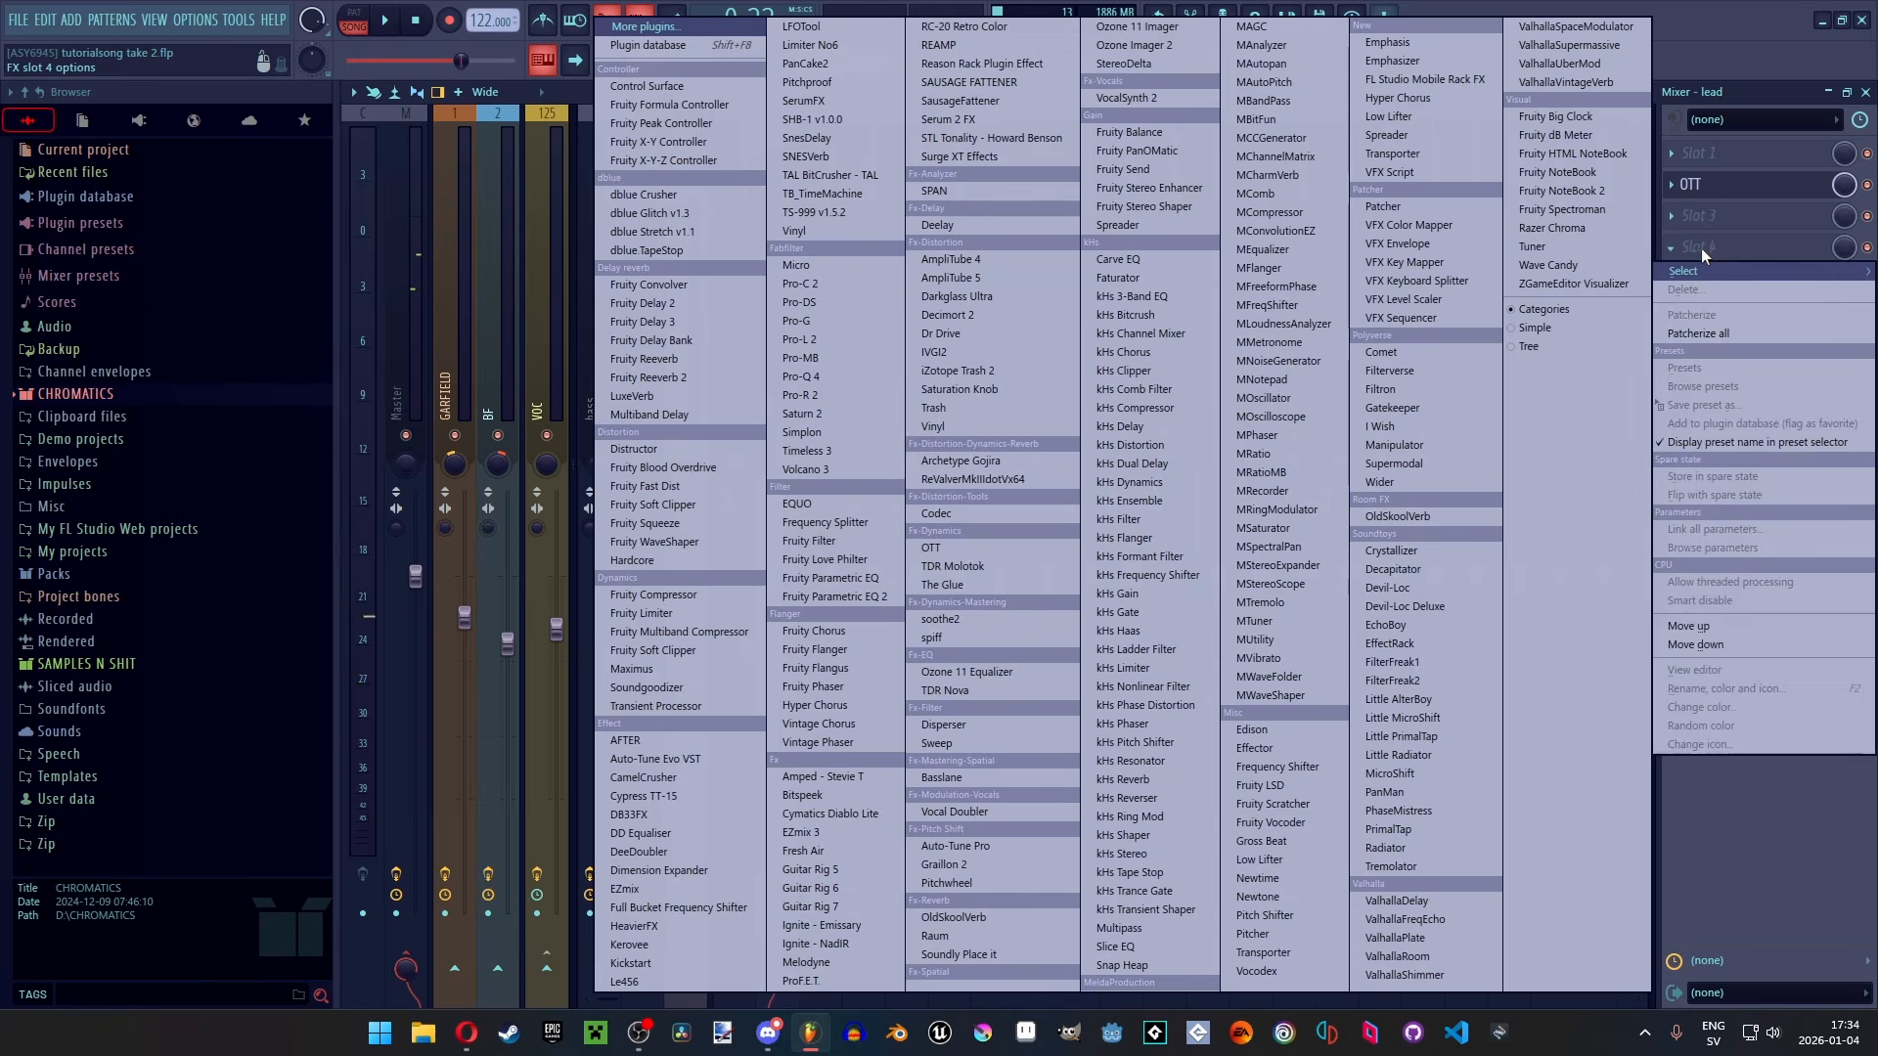
{"action": "left_click", "coordinate": [816, 668]}
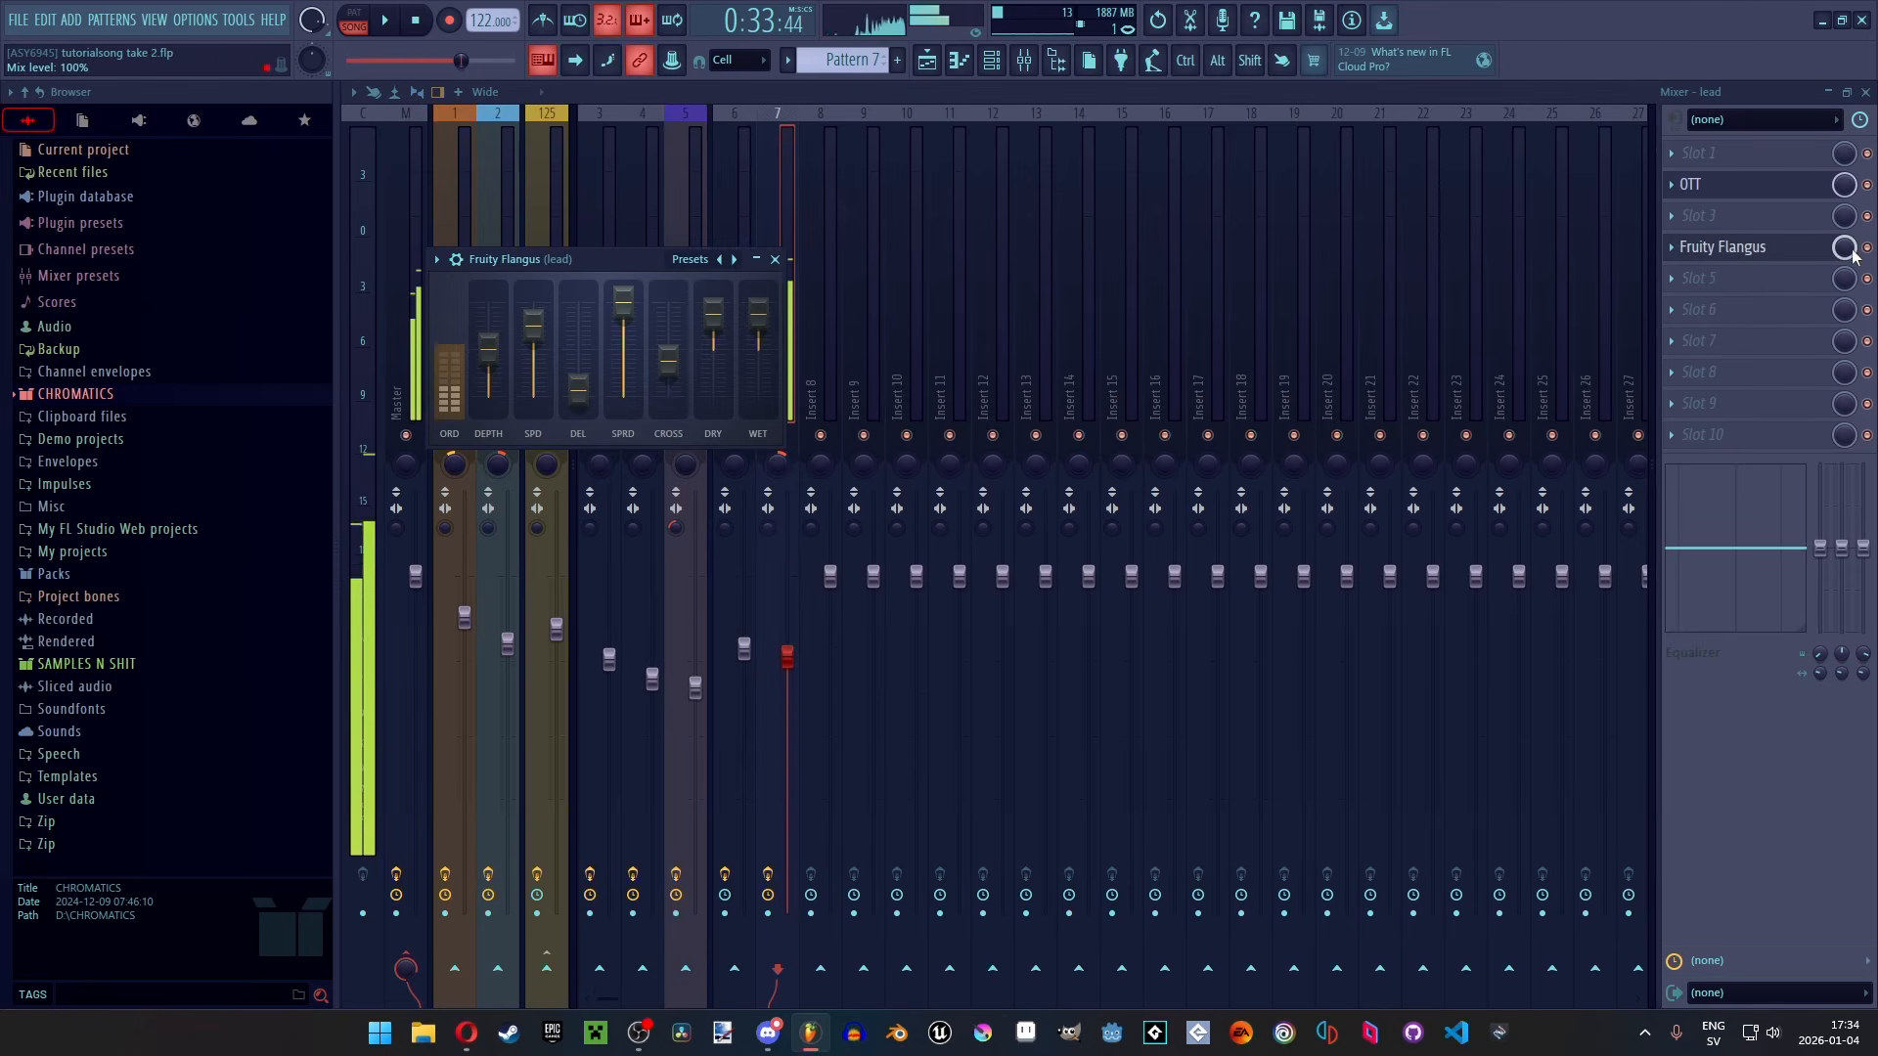
{"action": "left_click_drag", "start_coordinate": [1844, 248], "coordinate": [1848, 262]}
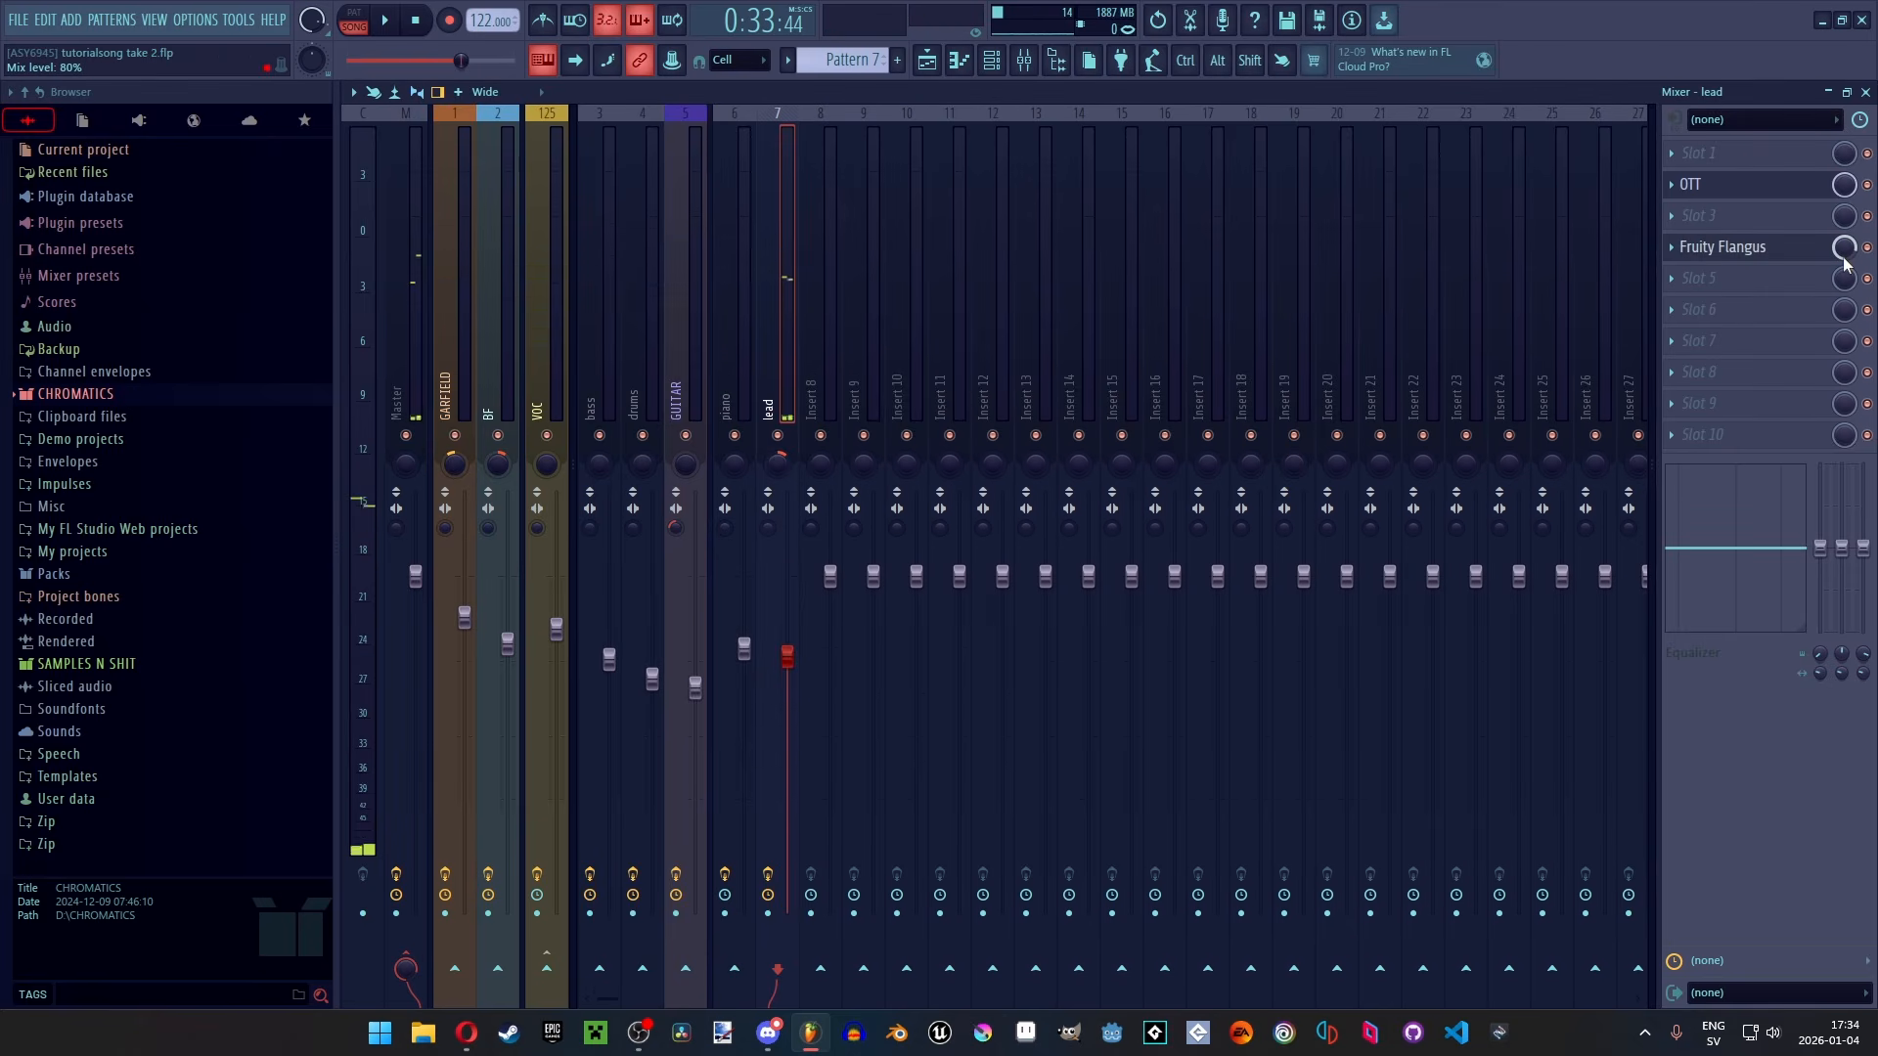
Add Fruity Delay 2 to effect slot 5 of the lead track and lower the track's fader slightly
{"action": "left_click", "coordinate": [1731, 291]}
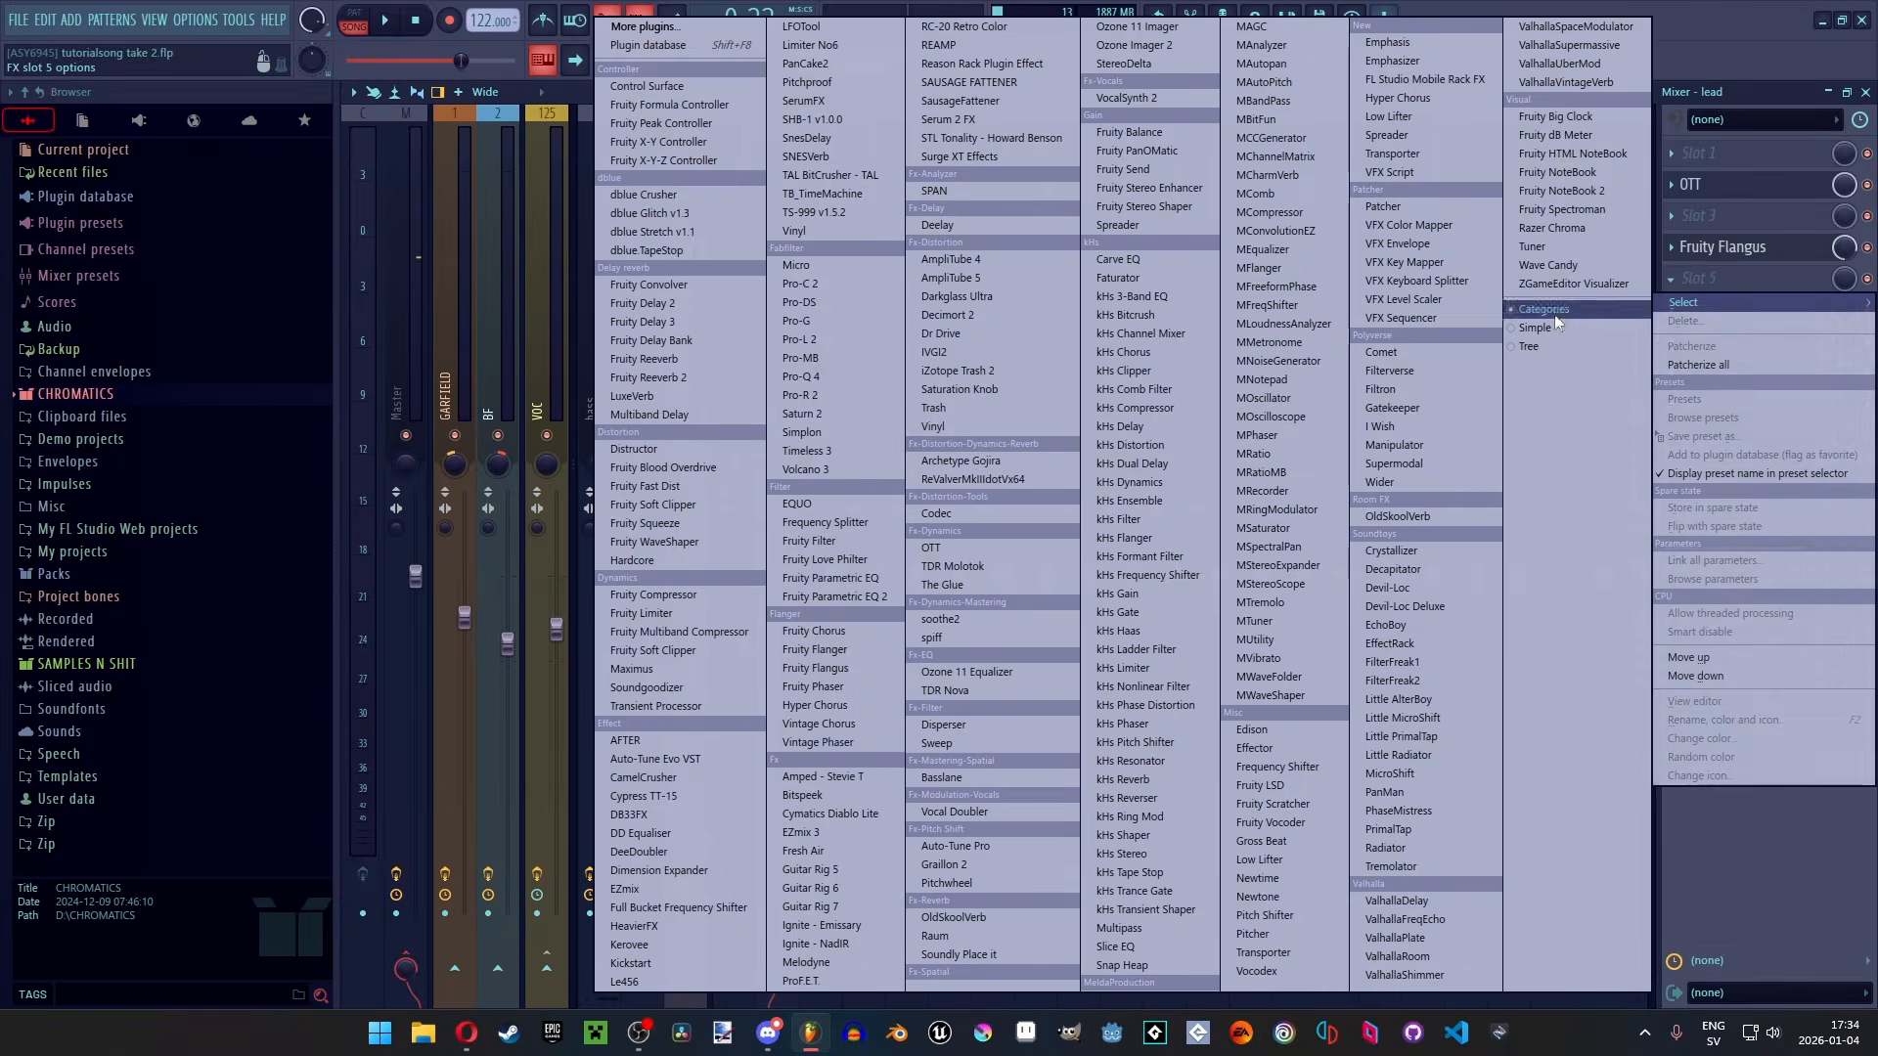
{"action": "left_click", "coordinate": [737, 303]}
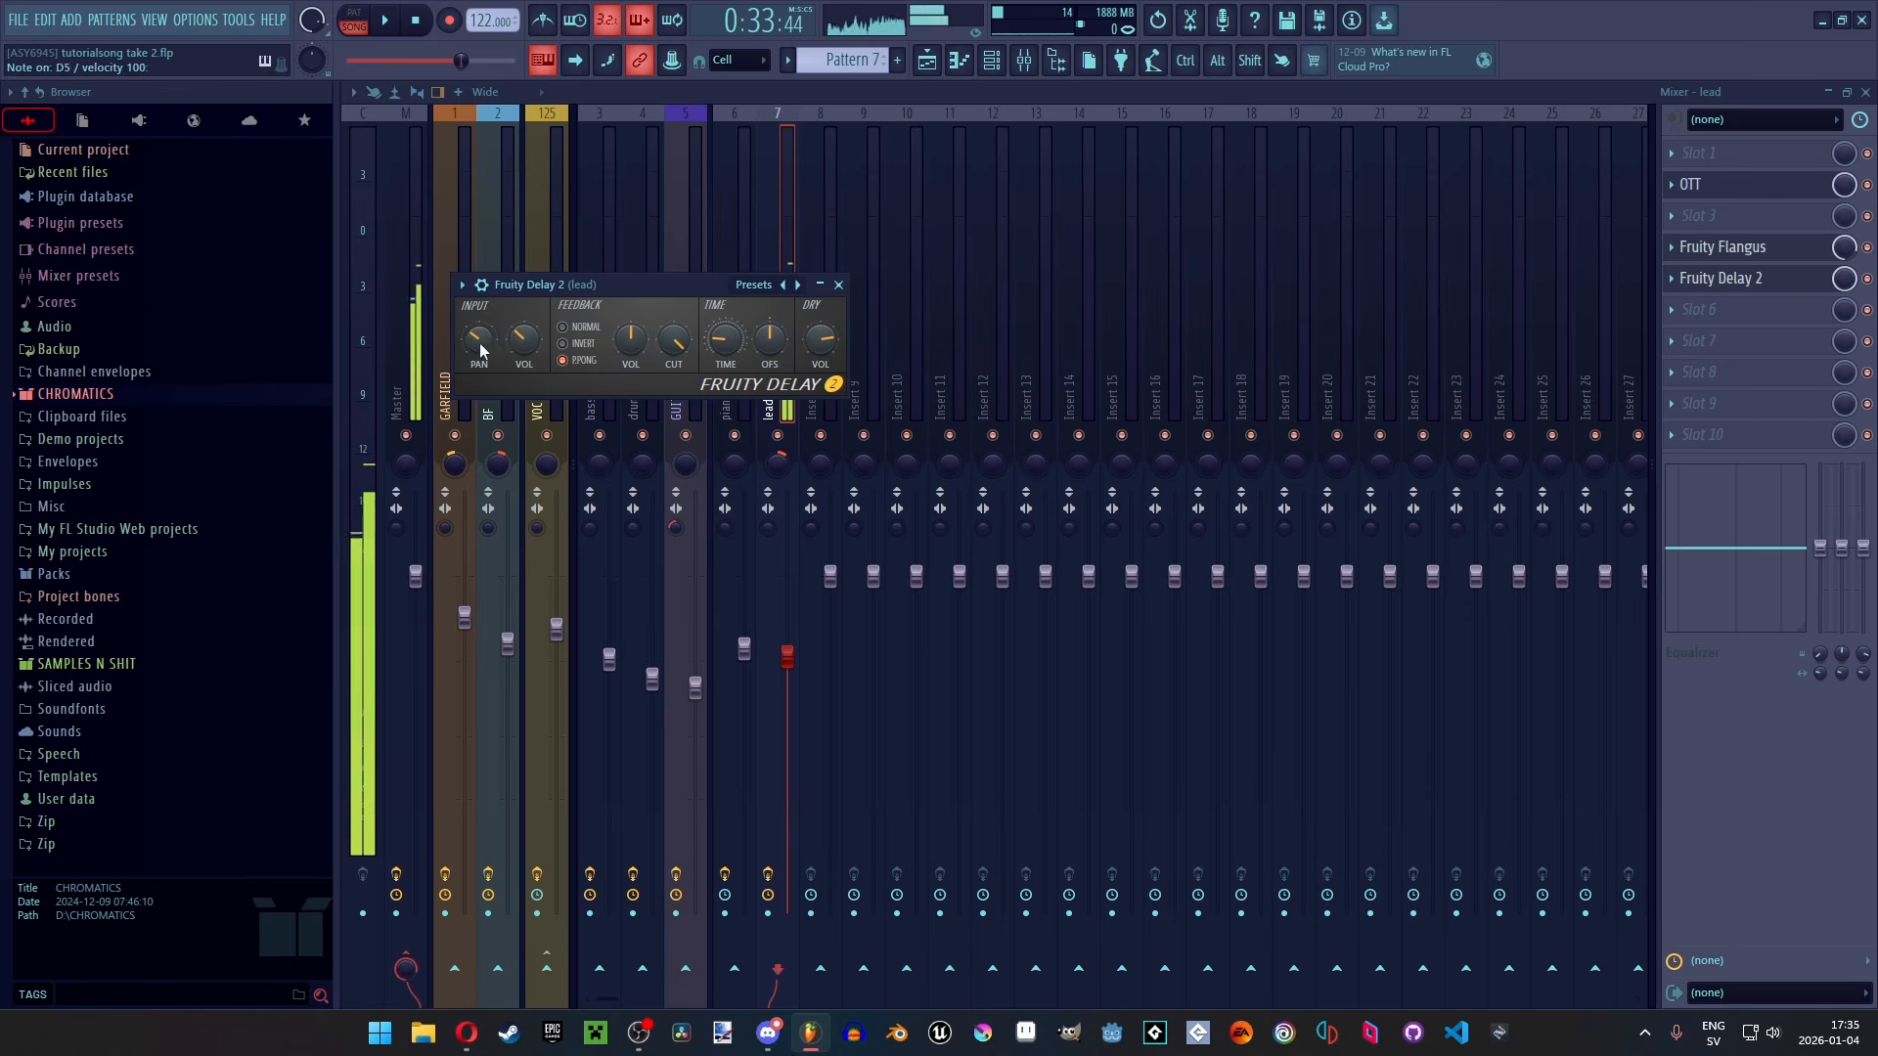
{"action": "left_click", "coordinate": [838, 284]}
{"action": "mouse_move", "coordinate": [787, 656]}
{"action": "left_mouse_down"}
{"action": "mouse_move", "coordinate": [788, 697]}
{"action": "mouse_move", "coordinate": [788, 665]}
{"action": "left_mouse_up"}
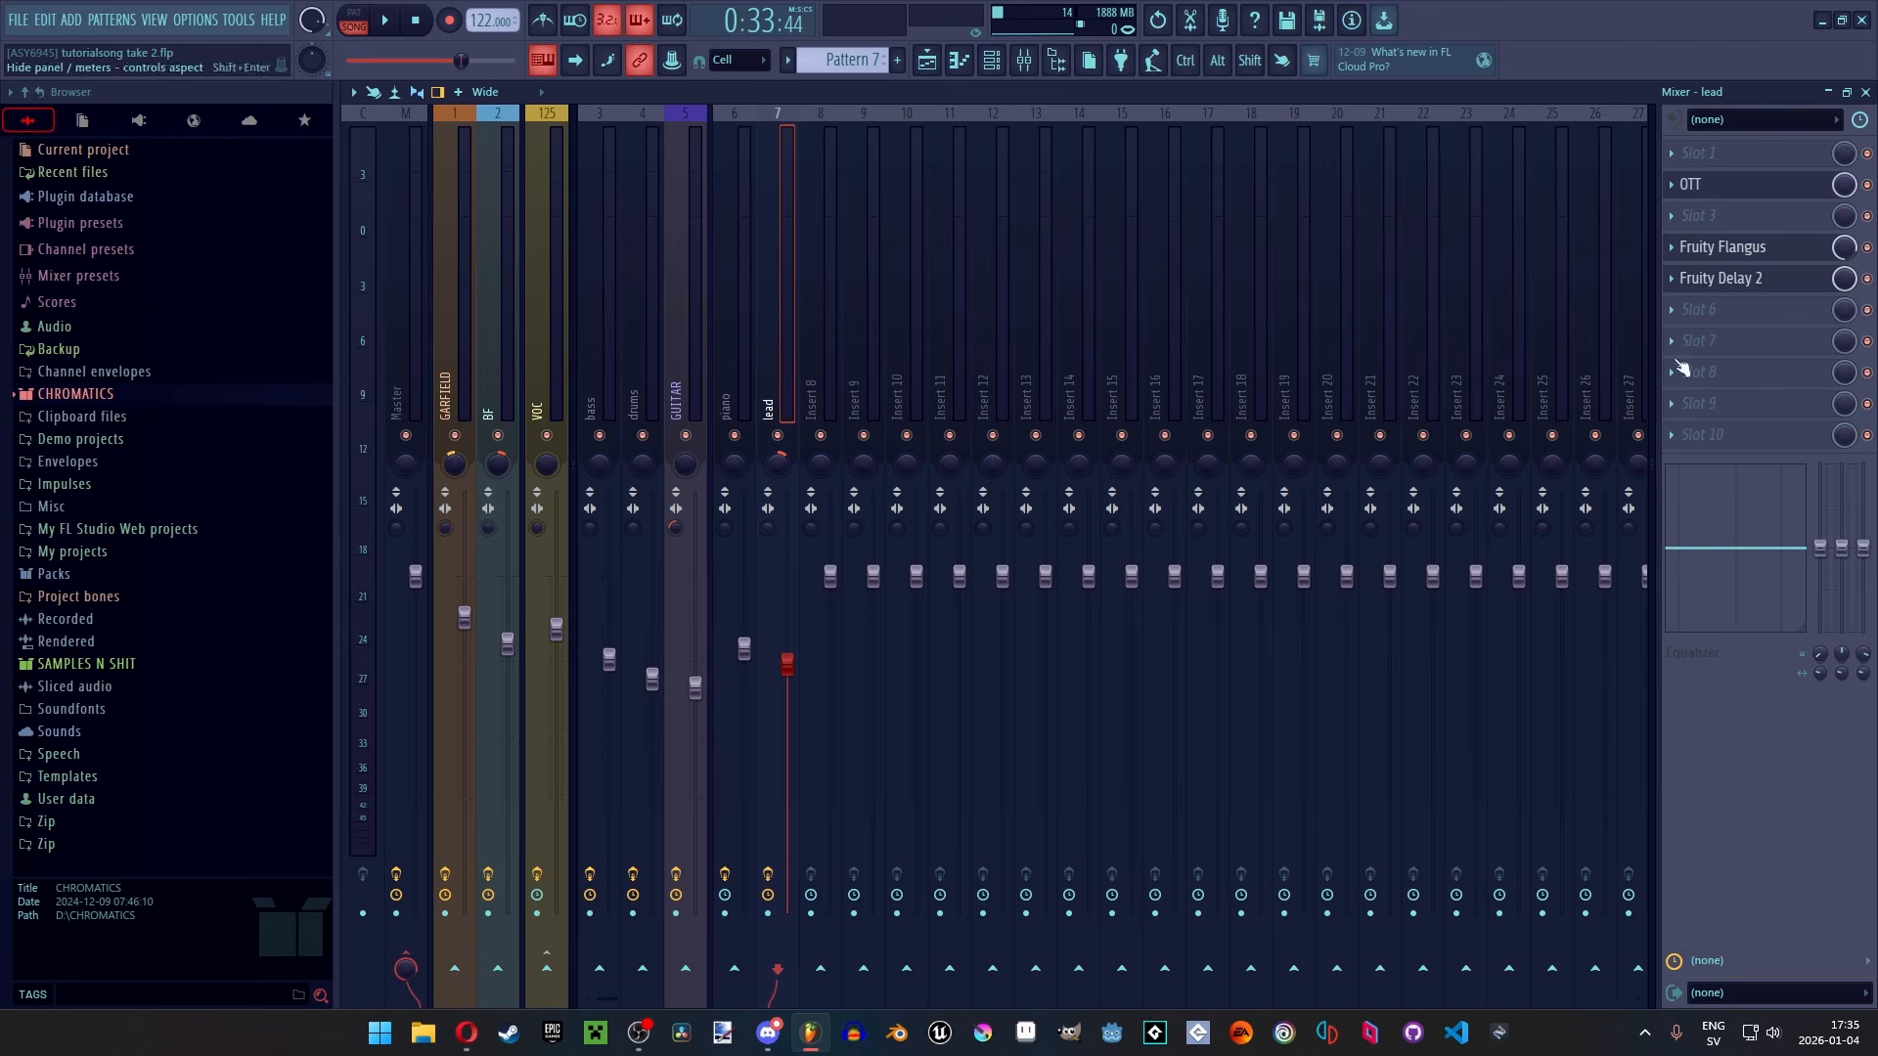
{"action": "left_click", "coordinate": [747, 304]}
{"action": "left_click", "coordinate": [766, 304]}
{"action": "left_click", "coordinate": [592, 318]}
{"action": "left_click", "coordinate": [871, 321]}
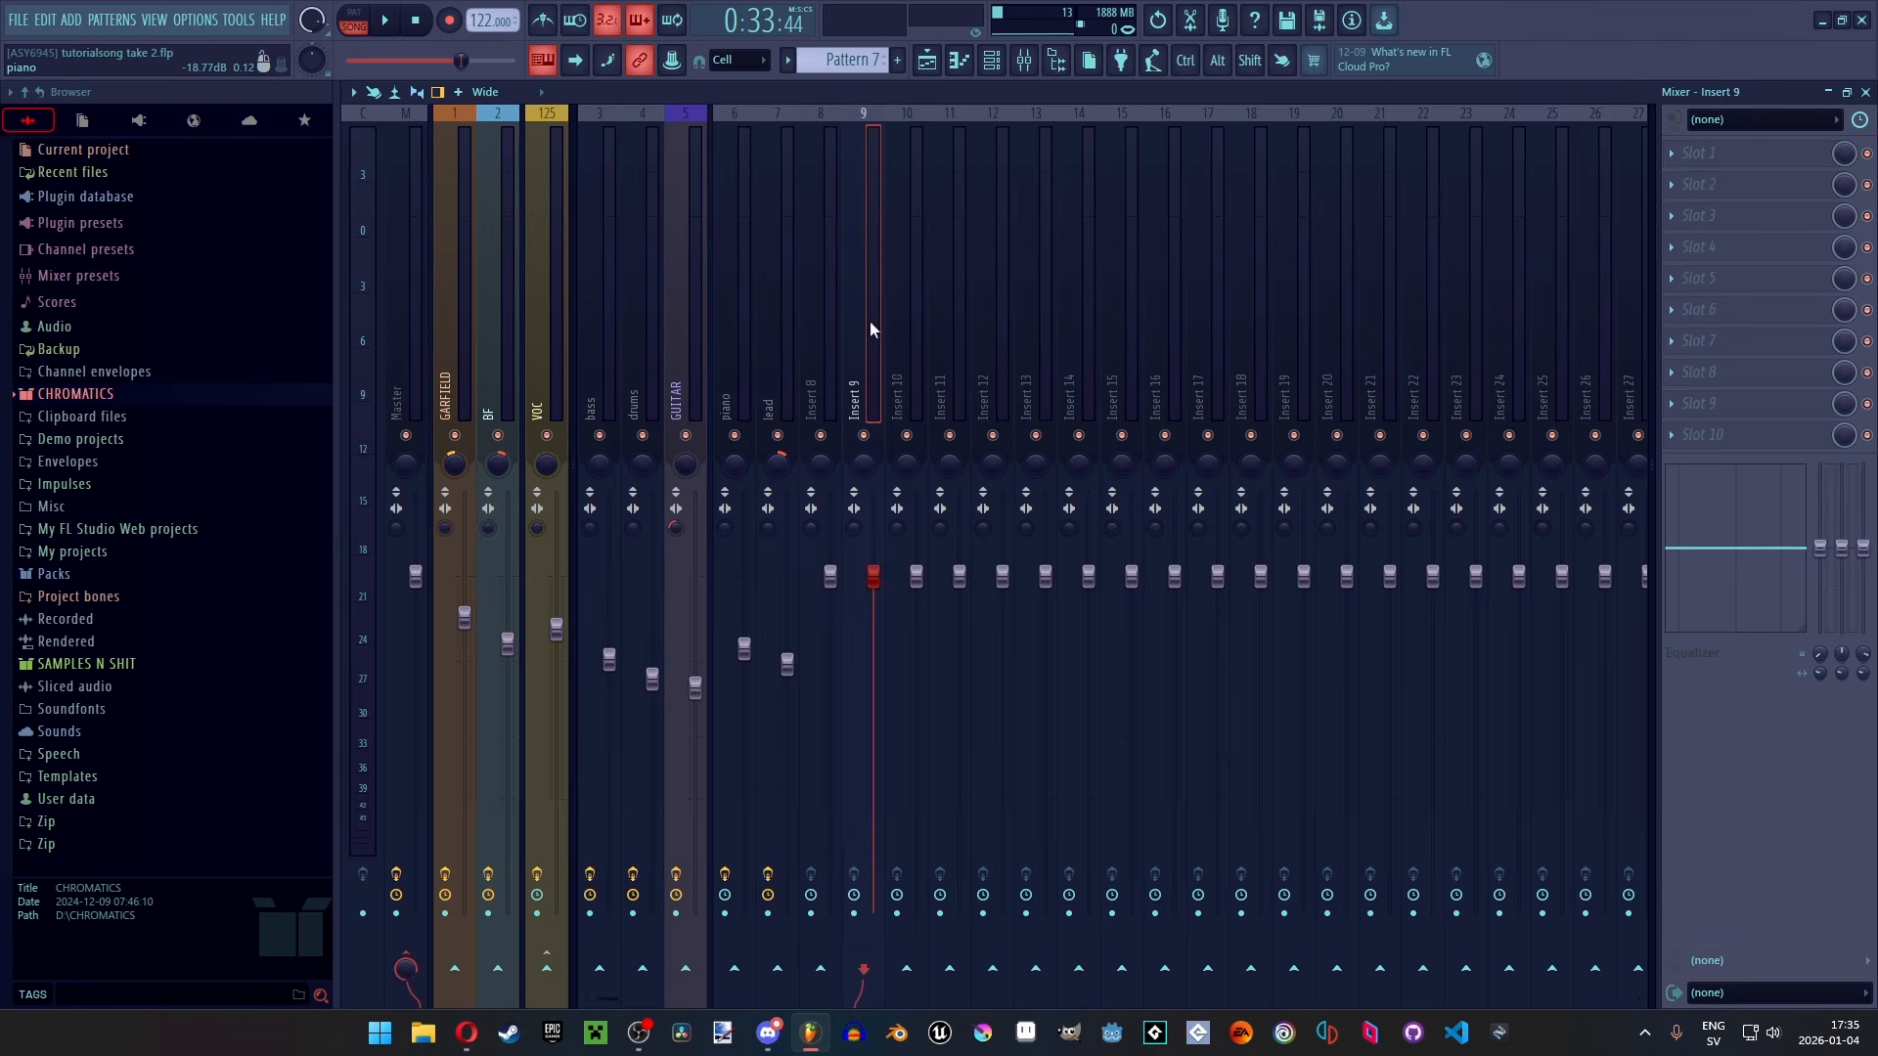
{"action": "left_click", "coordinate": [777, 321]}
Create Pattern 8 and place it on the playlist's lead track at bar 18
{"action": "left_click", "coordinate": [927, 61]}
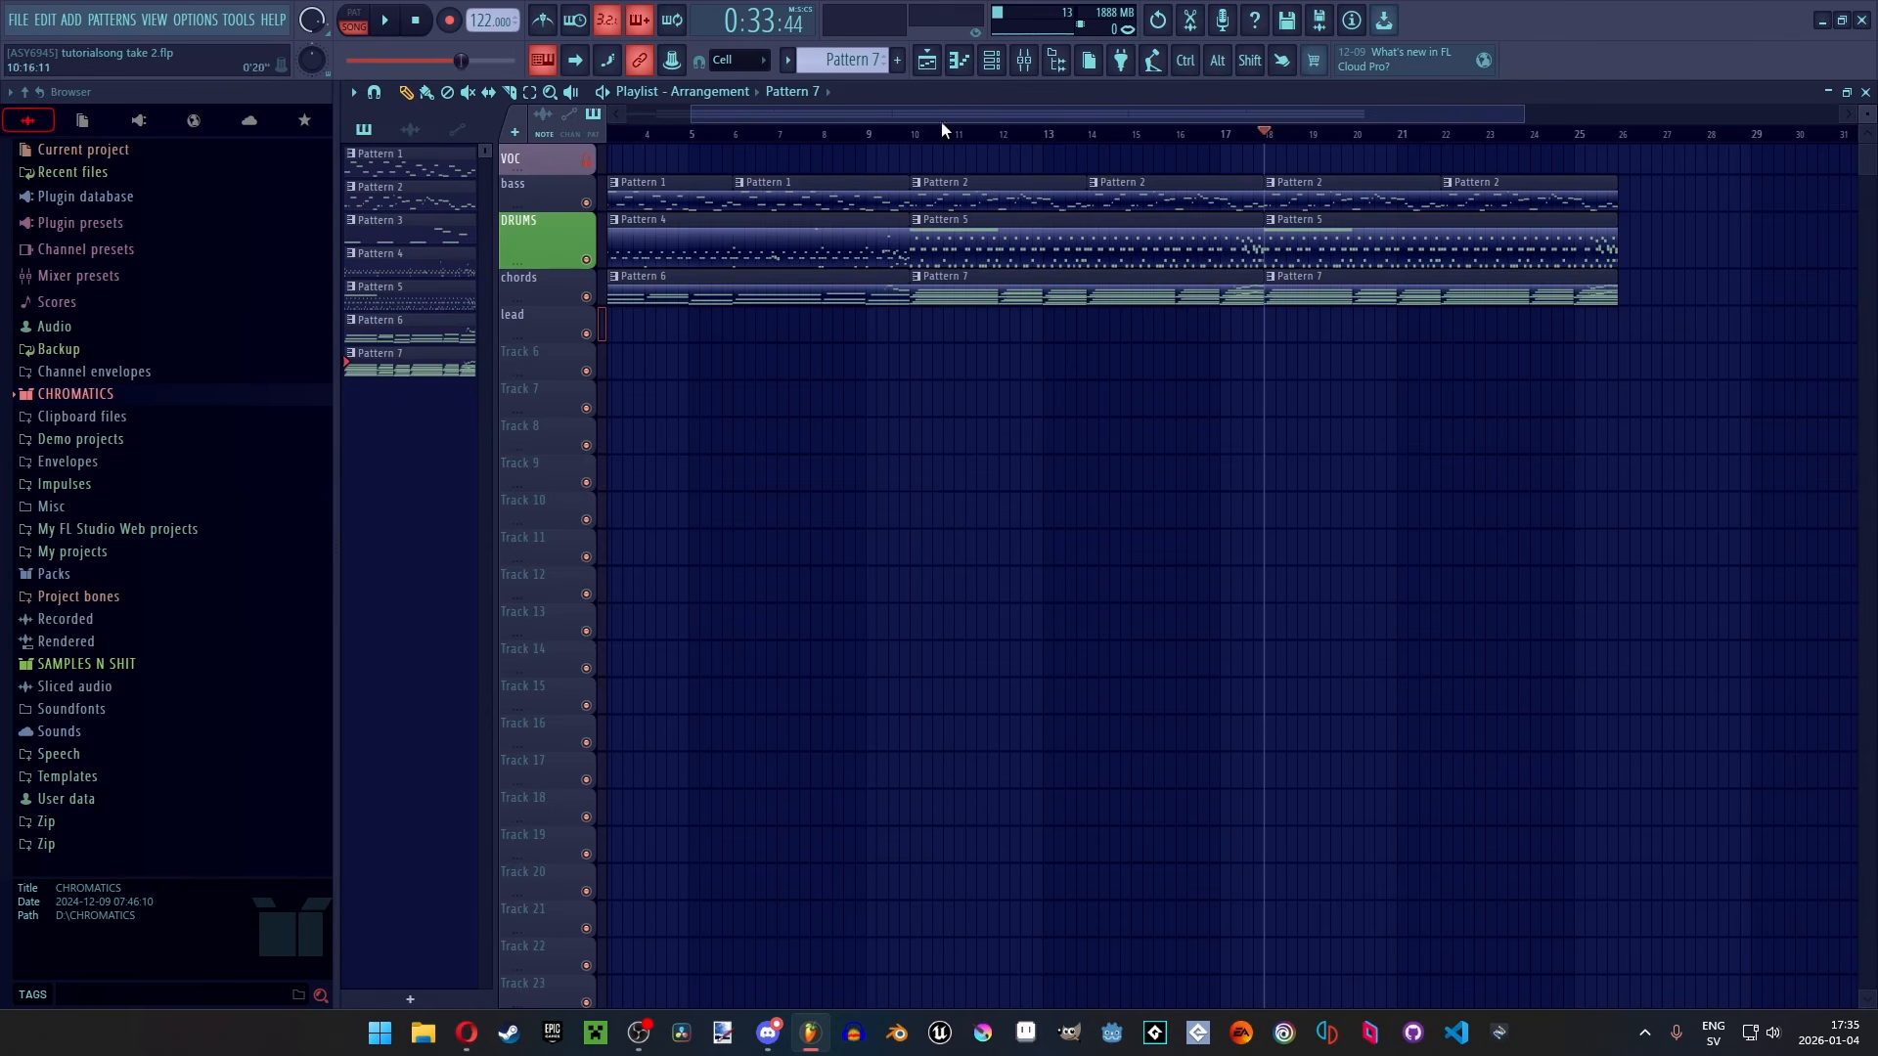
{"action": "left_click", "coordinate": [897, 60]}
{"action": "key", "text": "space"}
{"action": "left_click_drag", "start_coordinate": [386, 393], "coordinate": [1281, 339]}
{"action": "key", "text": "space"}
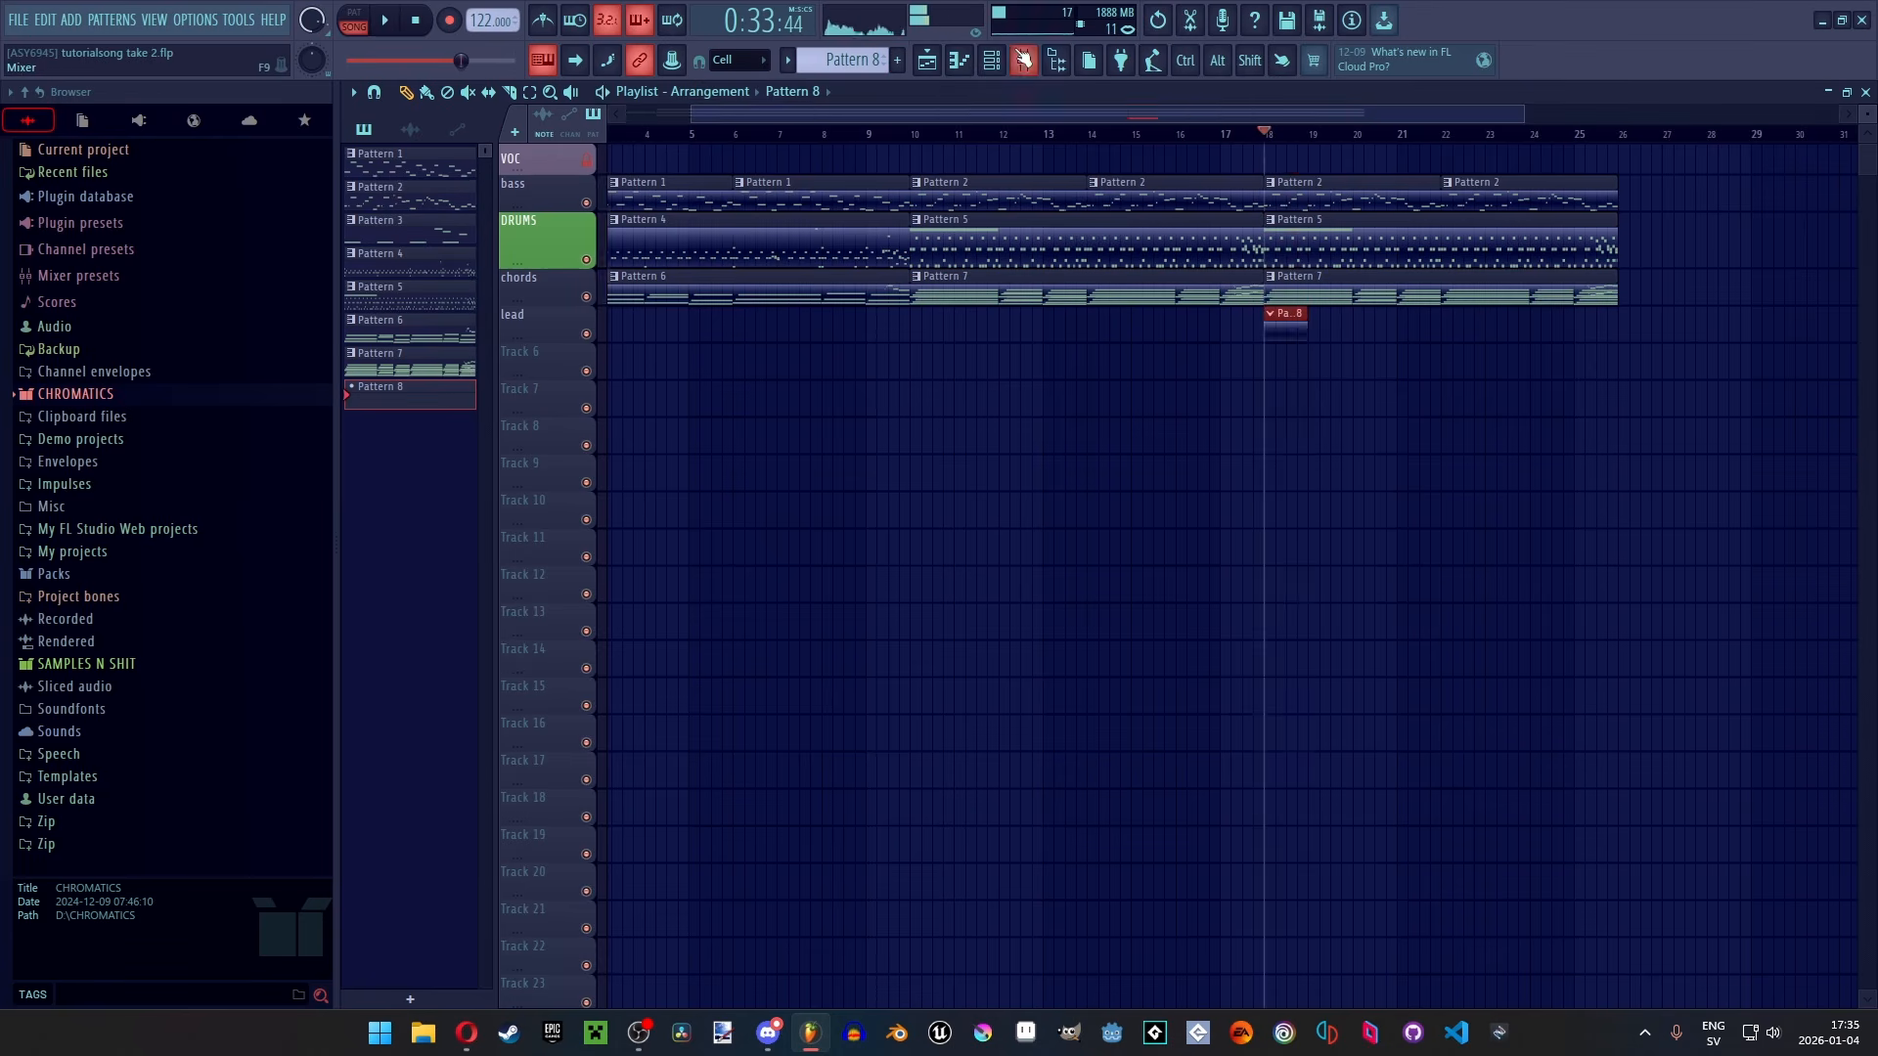
Set the lead mixer track's volume to 47% and return to the playlist
{"action": "key", "text": "F9"}
{"action": "left_click_drag", "start_coordinate": [788, 807], "coordinate": [788, 754]}
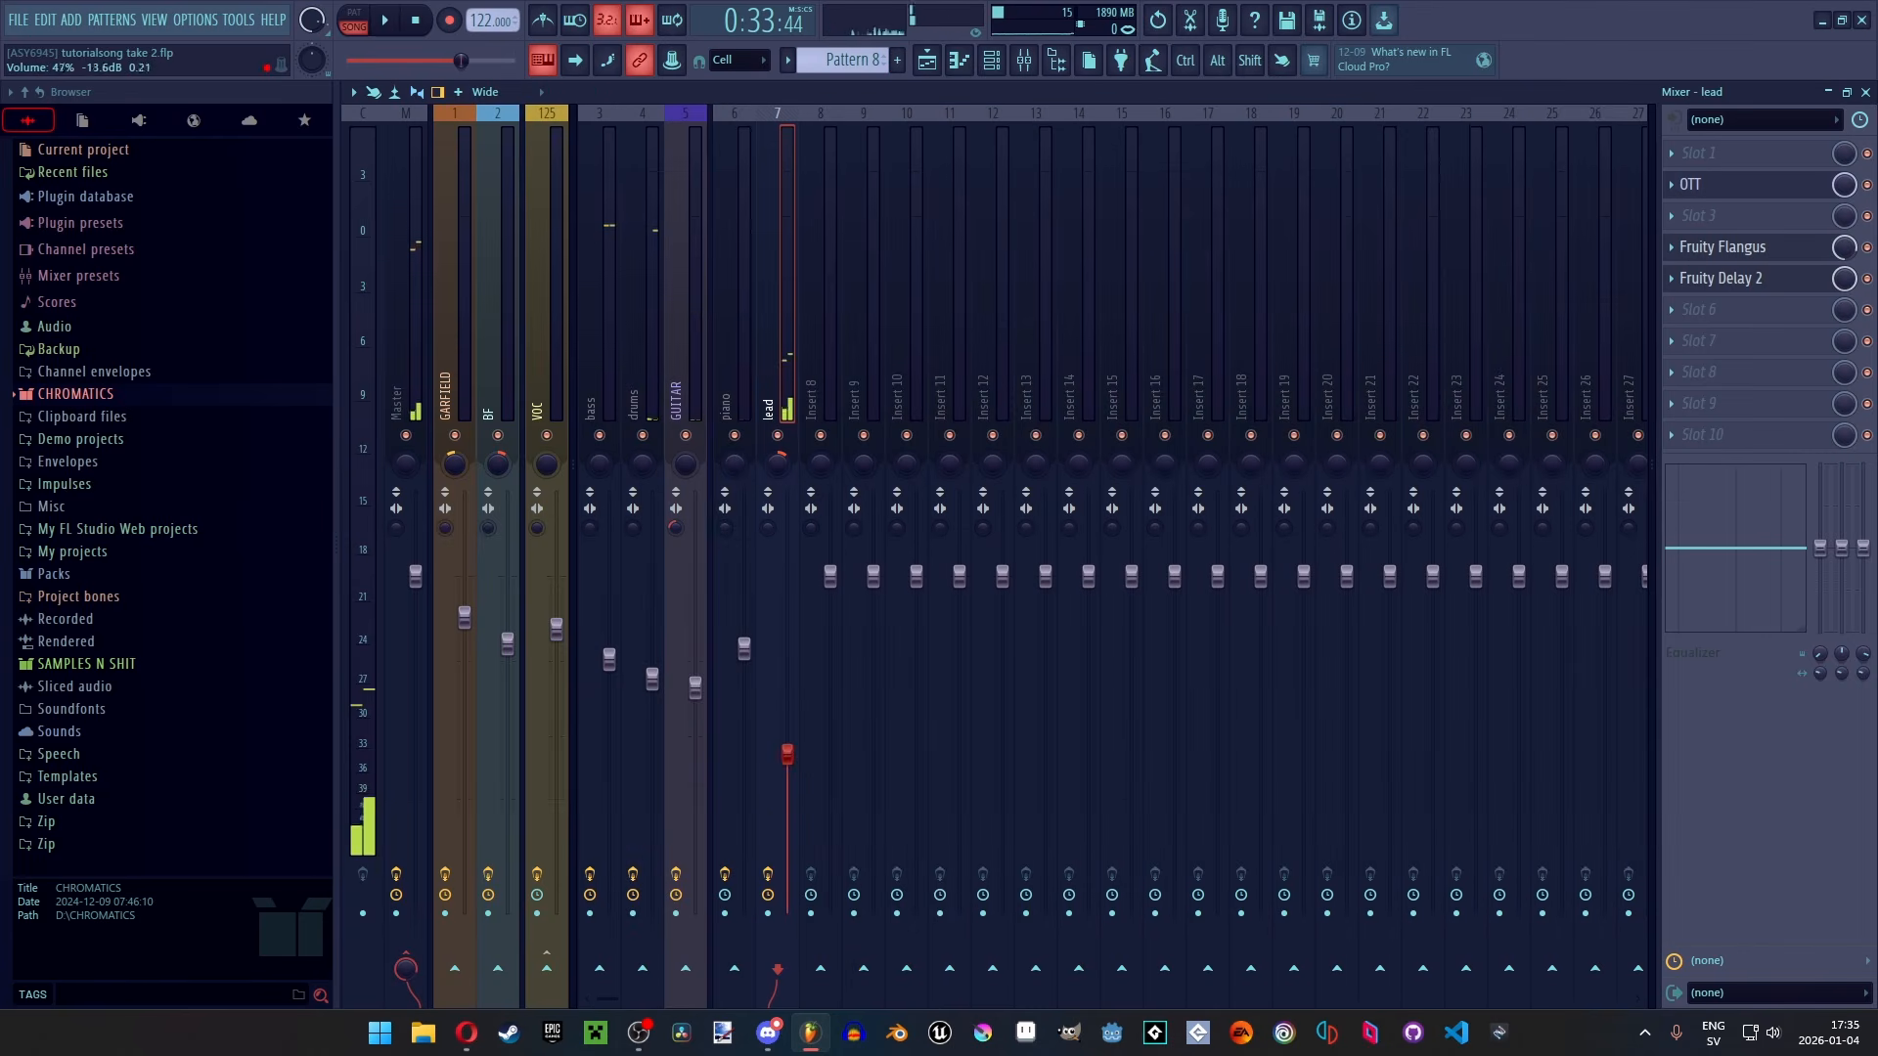
{"action": "left_click", "coordinate": [929, 61]}
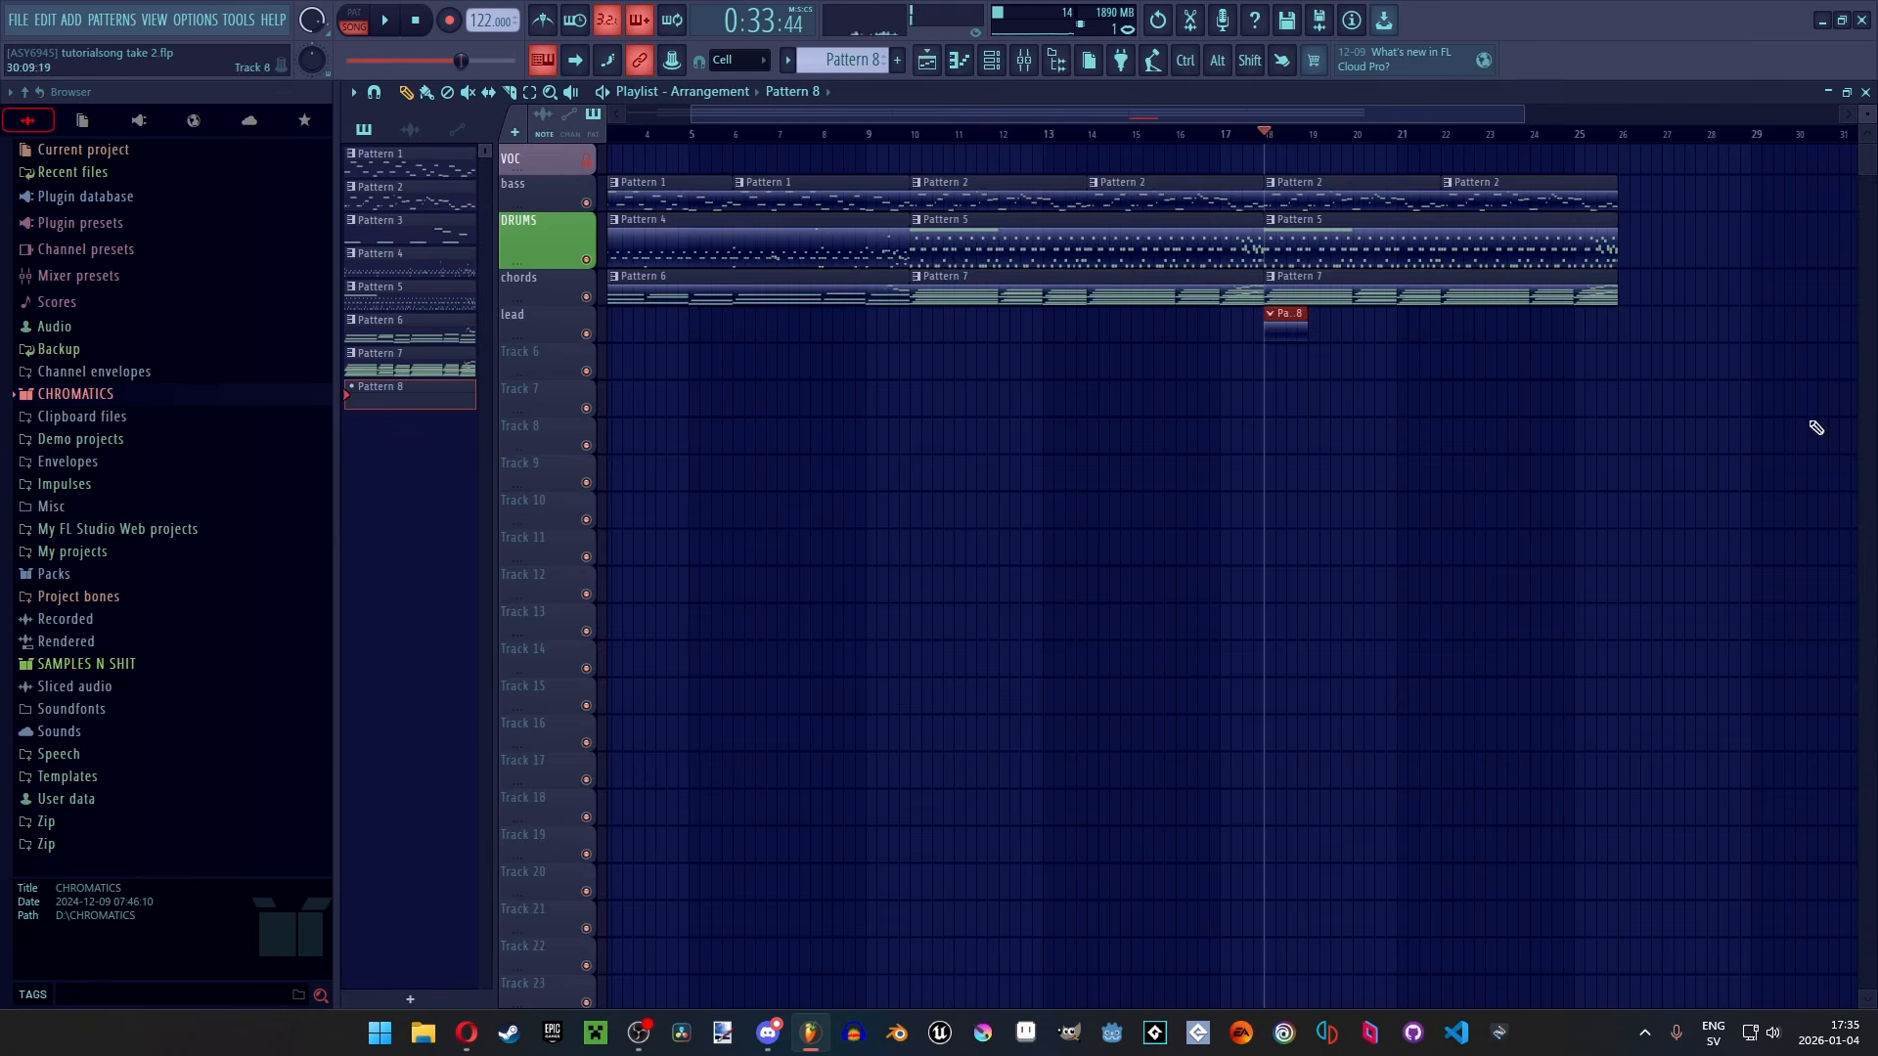
Write the 3x Osc lead melody through bar 2 of Pattern 8, stepping down from D6 to D5
{"action": "double_click", "coordinate": [1086, 332]}
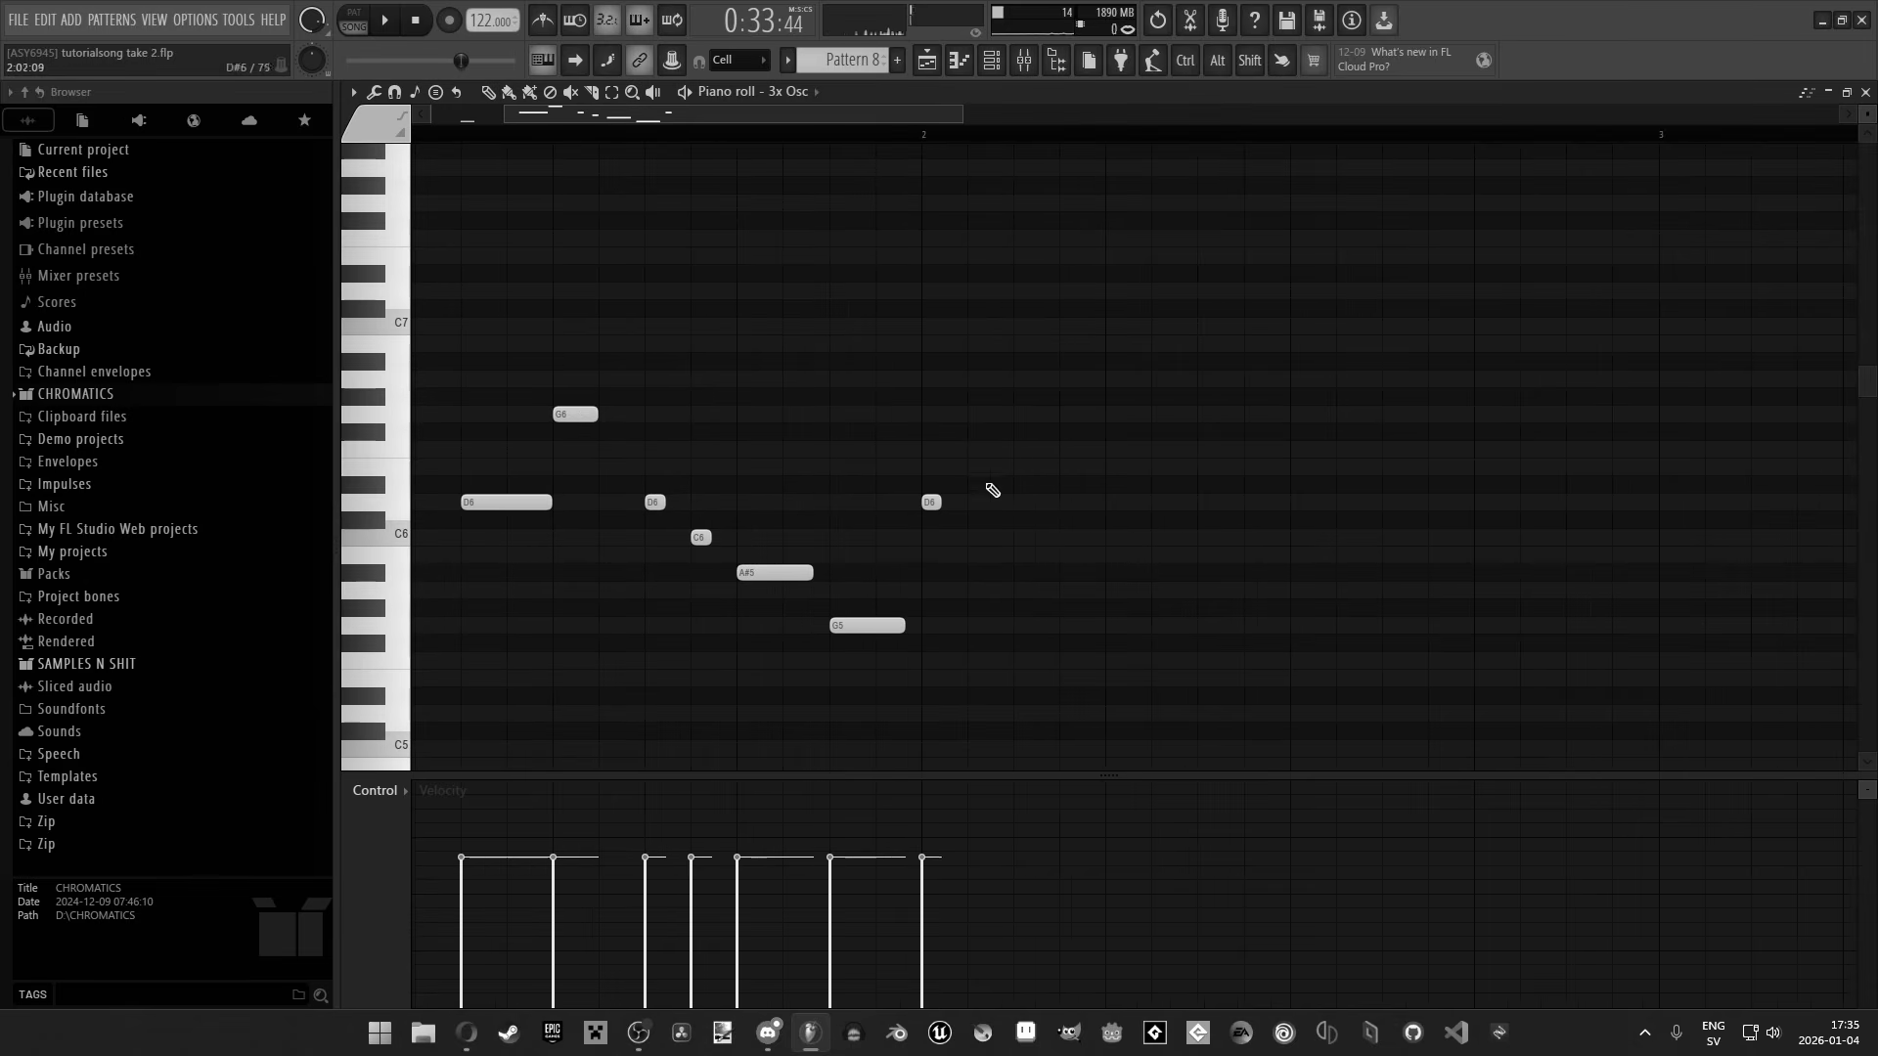
{"action": "left_click", "coordinate": [977, 484]}
{"action": "left_click", "coordinate": [1023, 502]}
{"action": "left_click", "coordinate": [1069, 537]}
{"action": "left_click", "coordinate": [1151, 502]}
{"action": "left_click", "coordinate": [1221, 537]}
{"action": "left_click", "coordinate": [1247, 625]}
{"action": "left_click", "coordinate": [1247, 641]}
{"action": "left_click", "coordinate": [1176, 573]}
{"action": "left_click", "coordinate": [1252, 607]}
{"action": "left_click", "coordinate": [1333, 663]}
{"action": "left_click", "coordinate": [1239, 643]}
{"action": "left_click", "coordinate": [1357, 572]}
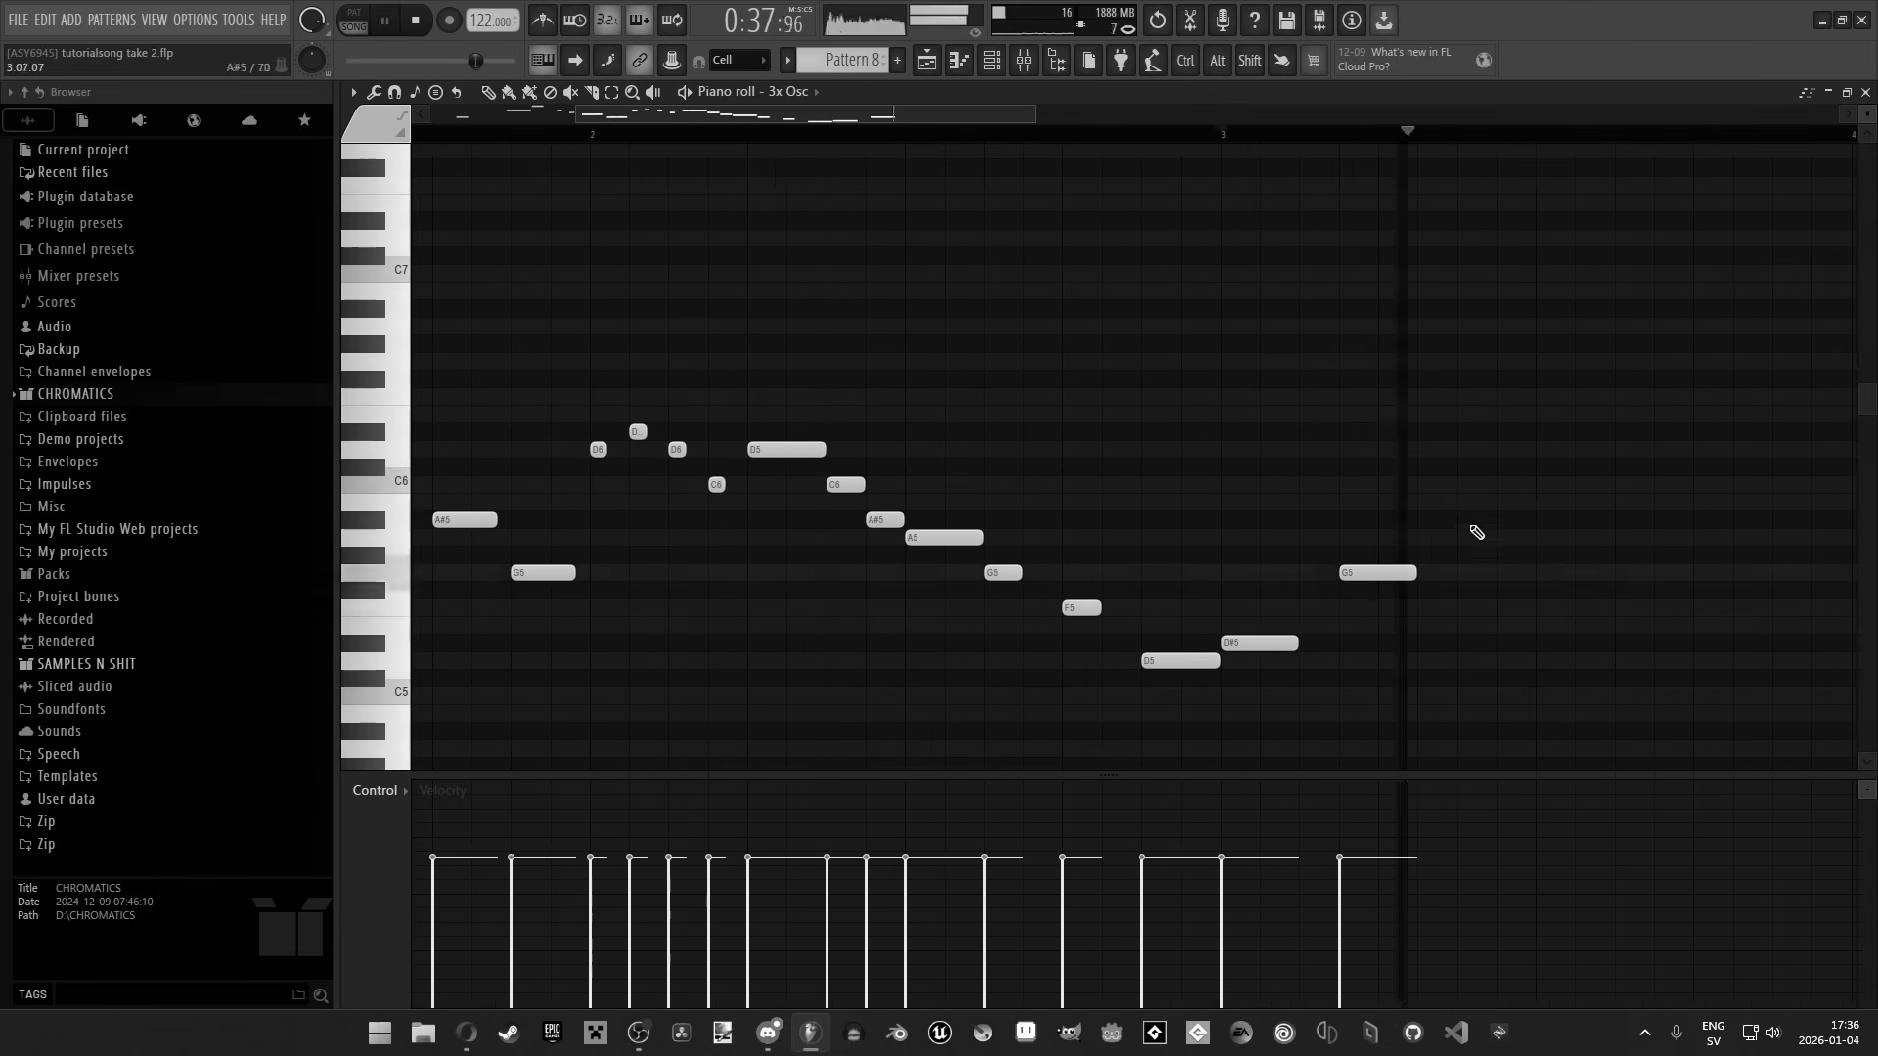
Continue the lead through bars 3 and 4, climbing to D#6, adding a D6 slide note, and descending to D5
{"action": "left_click", "coordinate": [1515, 467]}
{"action": "left_click_drag", "start_coordinate": [1515, 468], "coordinate": [1515, 485]}
{"action": "left_click", "coordinate": [1496, 449]}
{"action": "scroll", "coordinate": [1489, 436], "scroll_direction": "up", "scroll_amount": 2}
{"action": "scroll", "coordinate": [1464, 486], "scroll_direction": "down", "scroll_amount": 3}
{"action": "left_click", "coordinate": [1432, 484]}
{"action": "left_click", "coordinate": [1464, 519]}
{"action": "left_click", "coordinate": [1506, 537]}
{"action": "left_click", "coordinate": [1573, 572]}
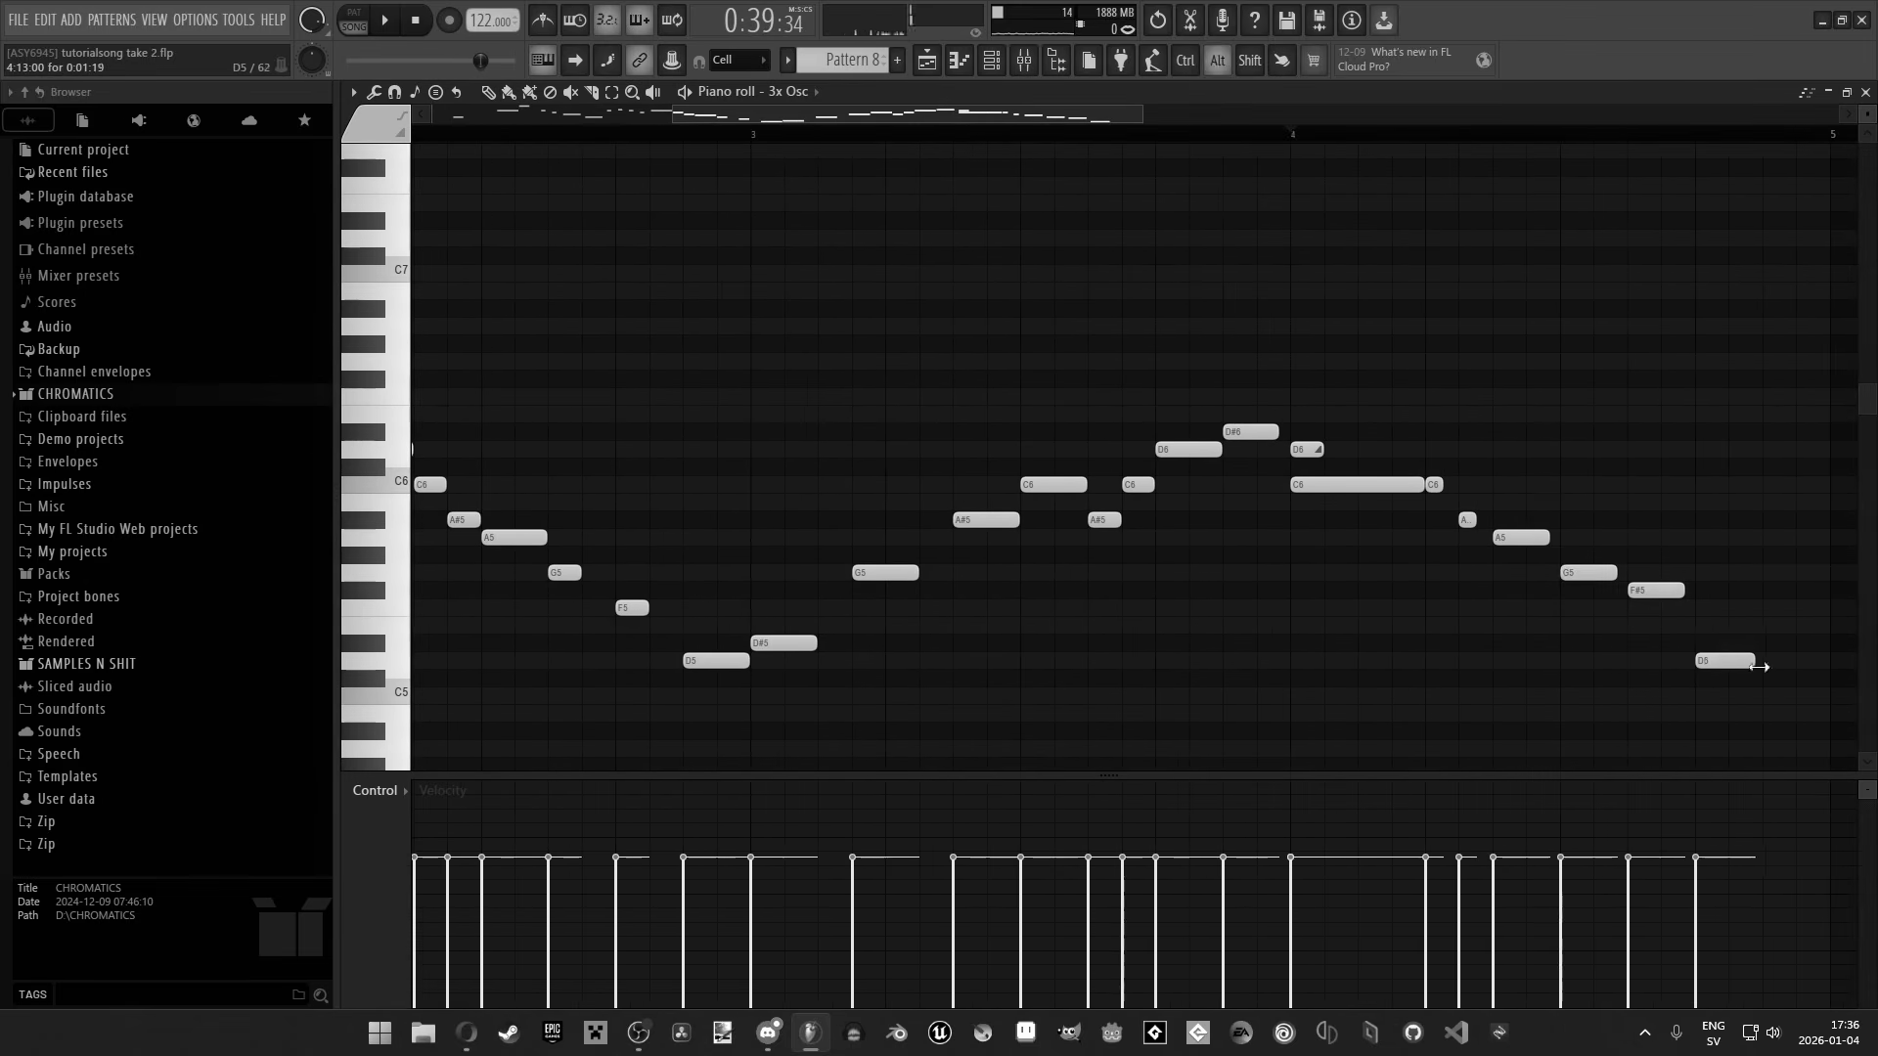
Duplicate the lead phrase from bar 5 and rework bar 5 into a climb from D5 to D7 and back down
{"action": "key", "text": "ctrl+b"}
{"action": "scroll", "coordinate": [1189, 625], "scroll_direction": "up", "scroll_amount": 3}
{"action": "left_click_drag", "start_coordinate": [1306, 396], "coordinate": [1317, 464]}
{"action": "left_click_drag", "start_coordinate": [1400, 308], "coordinate": [1450, 309]}
{"action": "scroll", "coordinate": [1408, 392], "scroll_direction": "down", "scroll_amount": 2}
{"action": "left_click_drag", "start_coordinate": [1409, 515], "coordinate": [1409, 308]}
{"action": "scroll", "coordinate": [1560, 432], "scroll_direction": "up", "scroll_amount": 2}
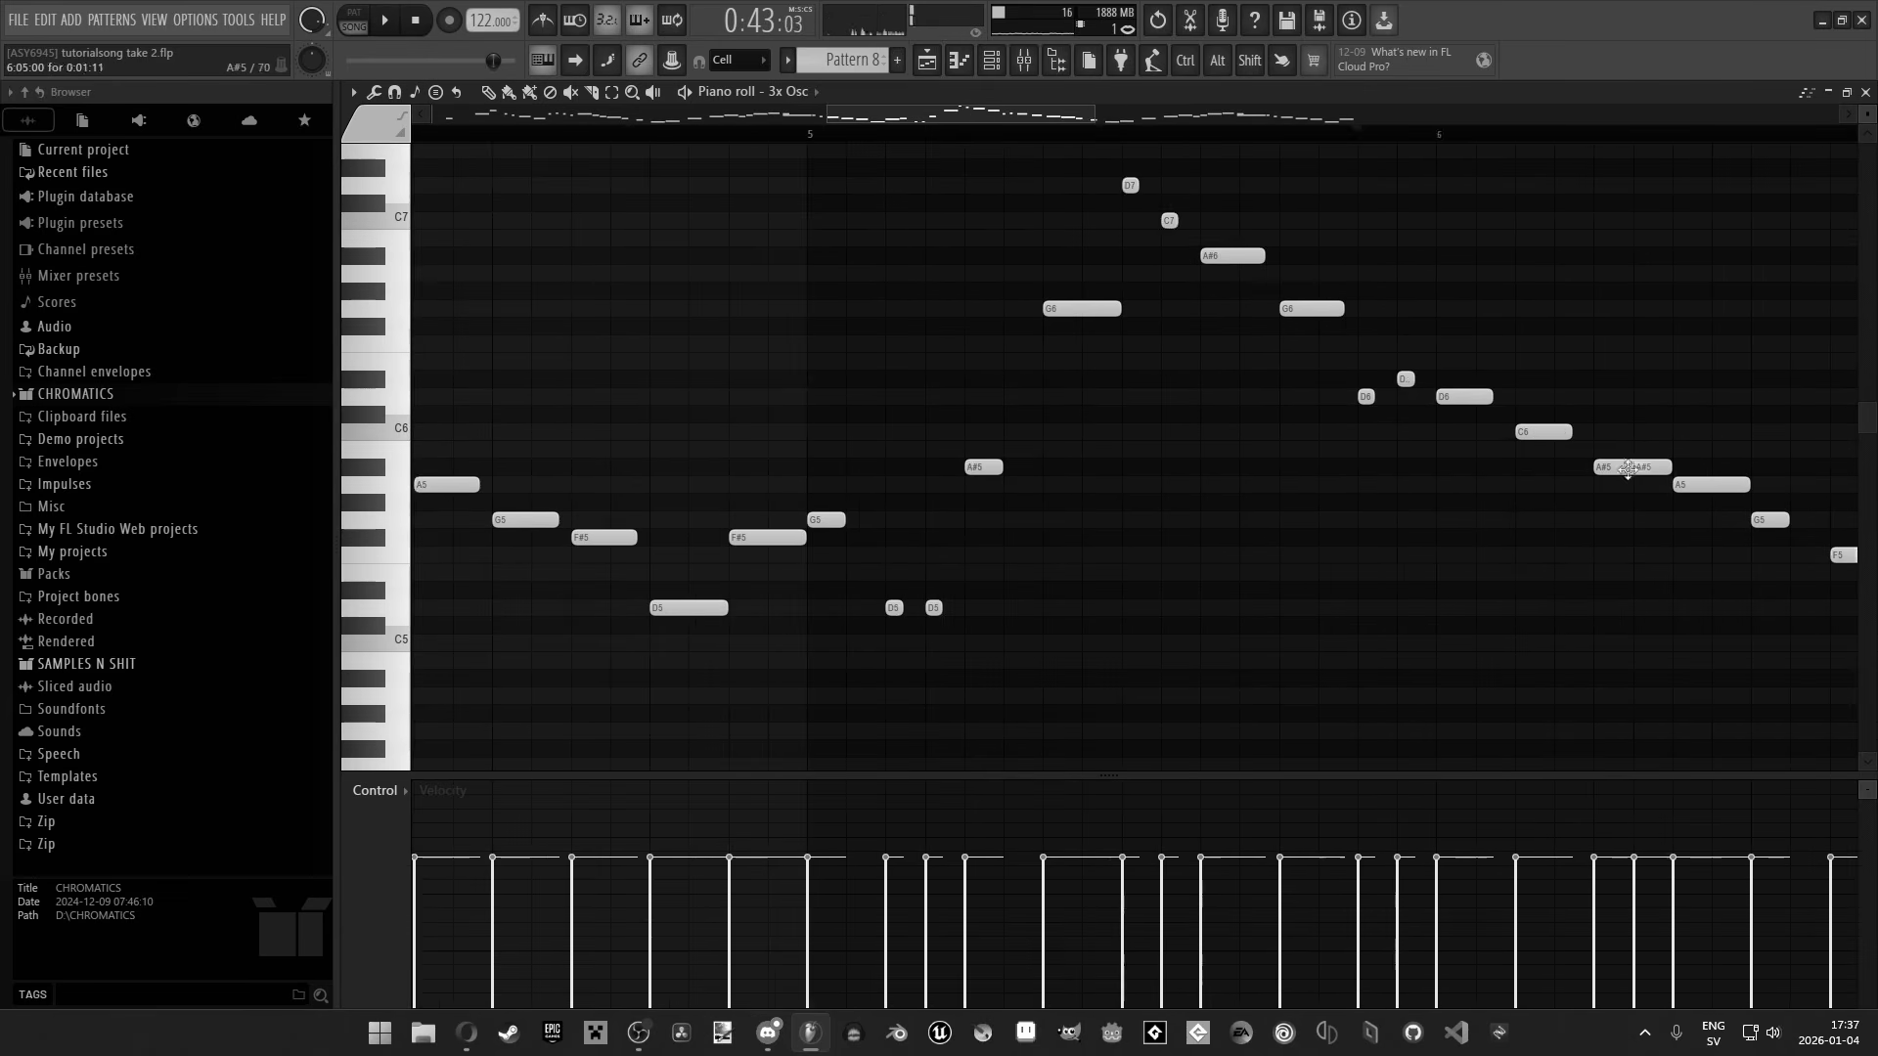
Rework bars 6 and 7 of the lead with short notes around A#5 and a climb back to D7
{"action": "key", "text": "space"}
{"action": "left_click_drag", "start_coordinate": [1428, 490], "coordinate": [1408, 490]}
{"action": "left_click_drag", "start_coordinate": [1592, 608], "coordinate": [1591, 467]}
{"action": "key", "text": "space"}
{"action": "scroll", "coordinate": [1334, 143], "scroll_direction": "right", "scroll_amount": 2}
{"action": "left_click_drag", "start_coordinate": [1362, 396], "coordinate": [1363, 379]}
{"action": "left_click_drag", "start_coordinate": [1713, 185], "coordinate": [1663, 185]}
{"action": "scroll", "coordinate": [1731, 281], "scroll_direction": "down", "scroll_amount": 2}
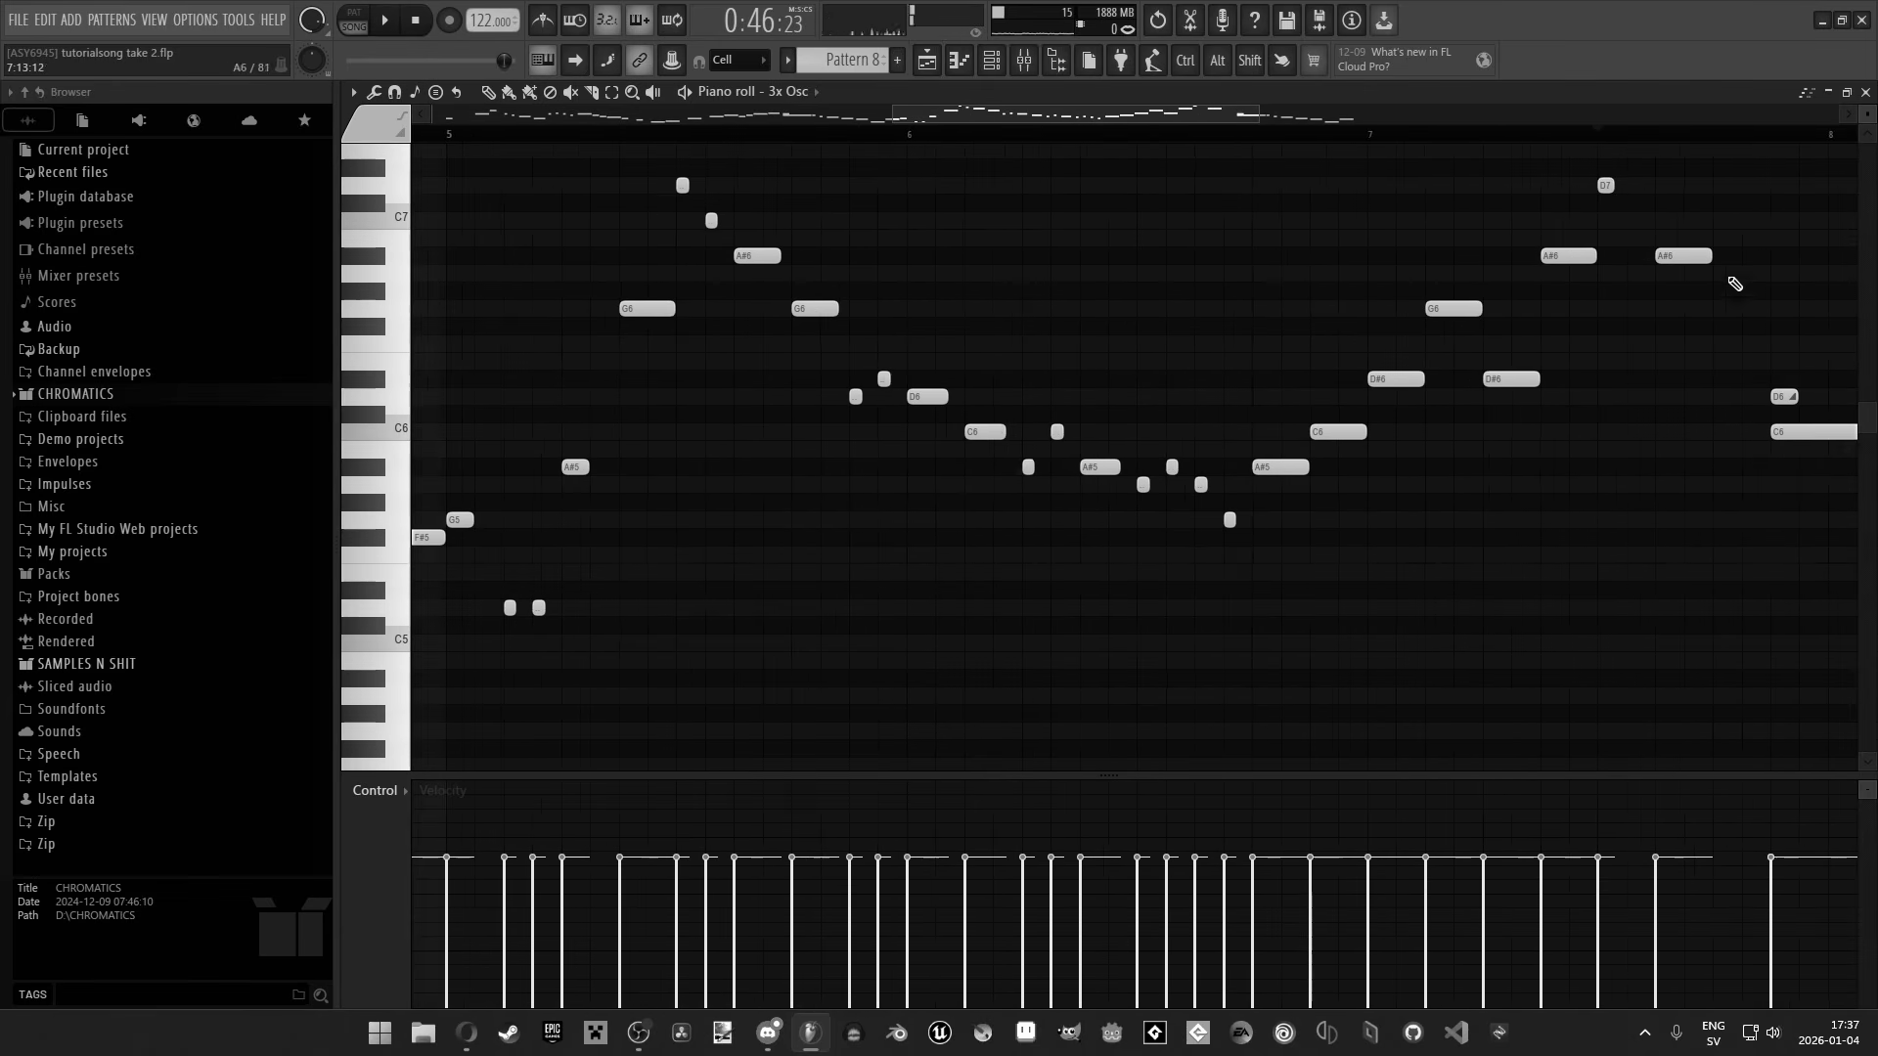
Finish the lead with A6 notes ending bar 7 and a rise to G6 and fall back in bar 8
{"action": "left_click", "coordinate": [1731, 273]}
{"action": "left_click_drag", "start_coordinate": [1464, 396], "coordinate": [1465, 379]}
{"action": "left_click_drag", "start_coordinate": [1492, 431], "coordinate": [1492, 396]}
{"action": "left_click_drag", "start_coordinate": [1524, 396], "coordinate": [1490, 396]}
{"action": "scroll", "coordinate": [1073, 151], "scroll_direction": "up", "scroll_amount": 3}
{"action": "left_click", "coordinate": [597, 397]}
{"action": "left_click", "coordinate": [750, 449]}
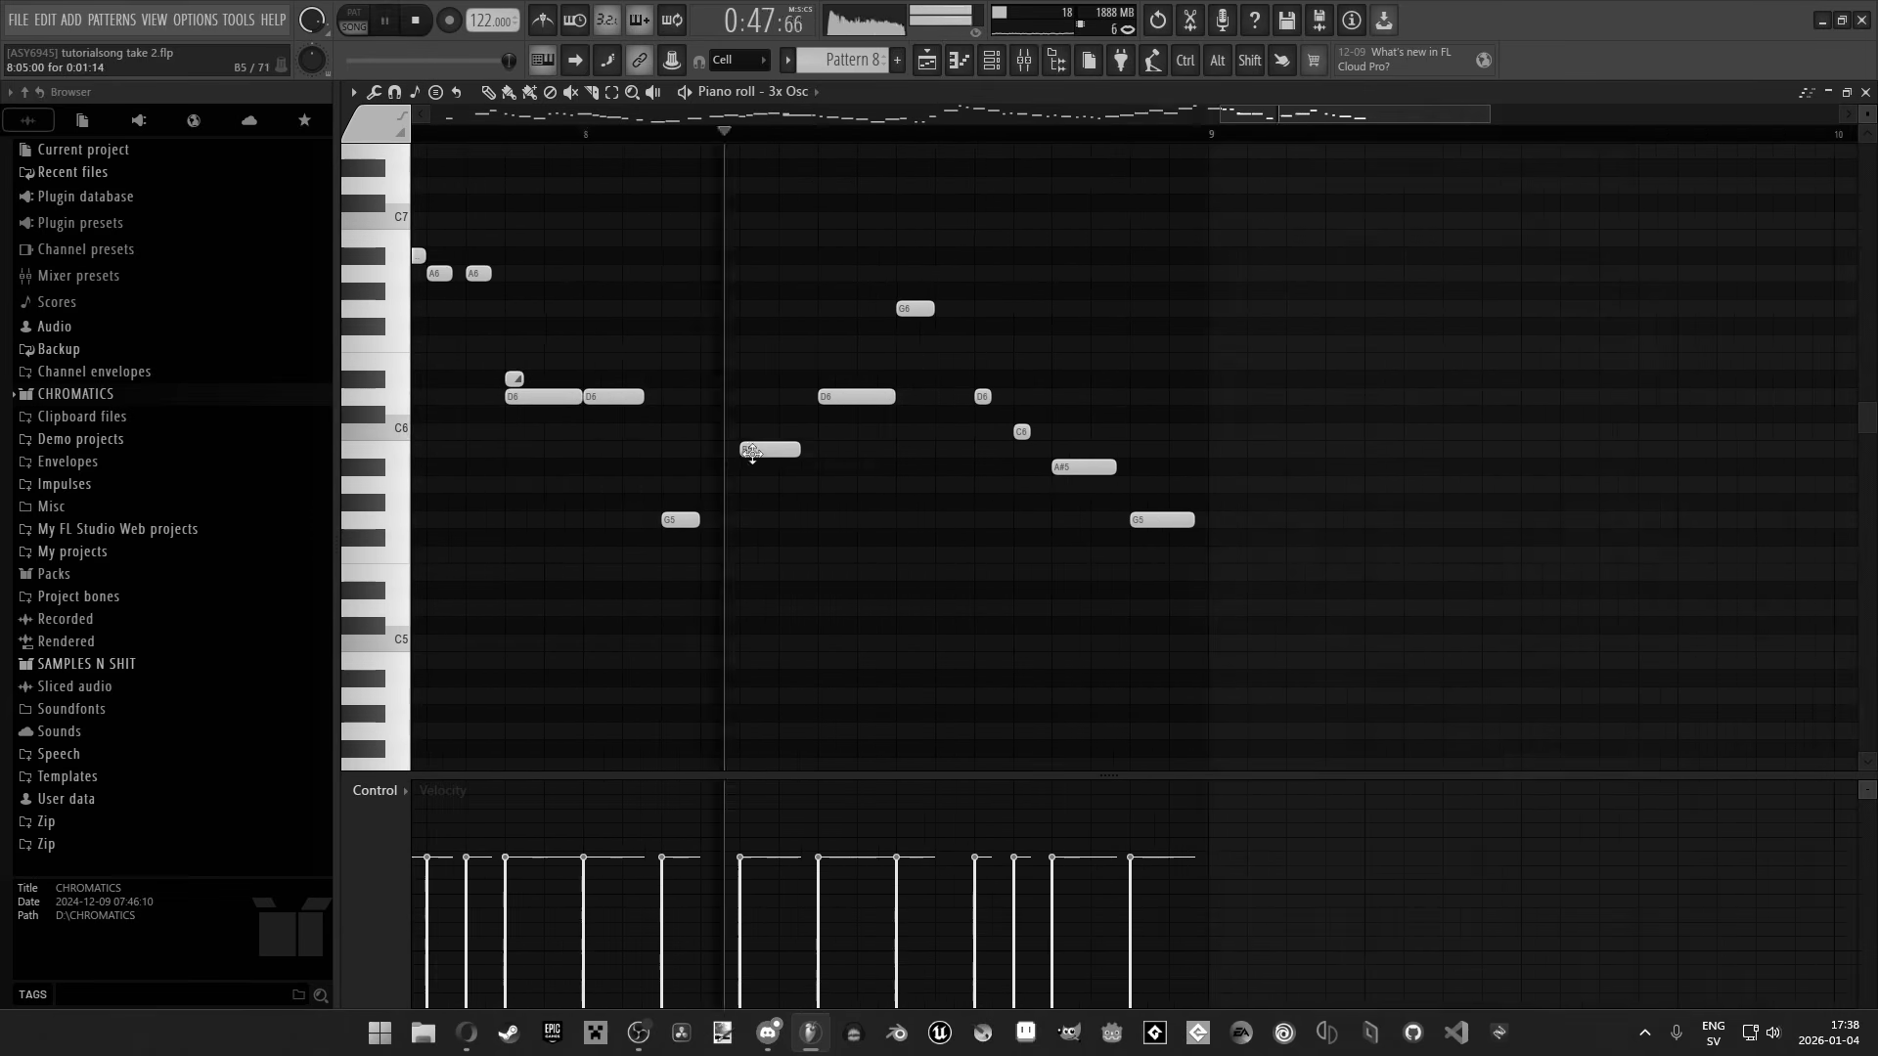
{"action": "left_click_drag", "start_coordinate": [750, 449], "coordinate": [750, 467]}
{"action": "left_click_drag", "start_coordinate": [1164, 520], "coordinate": [1164, 484]}
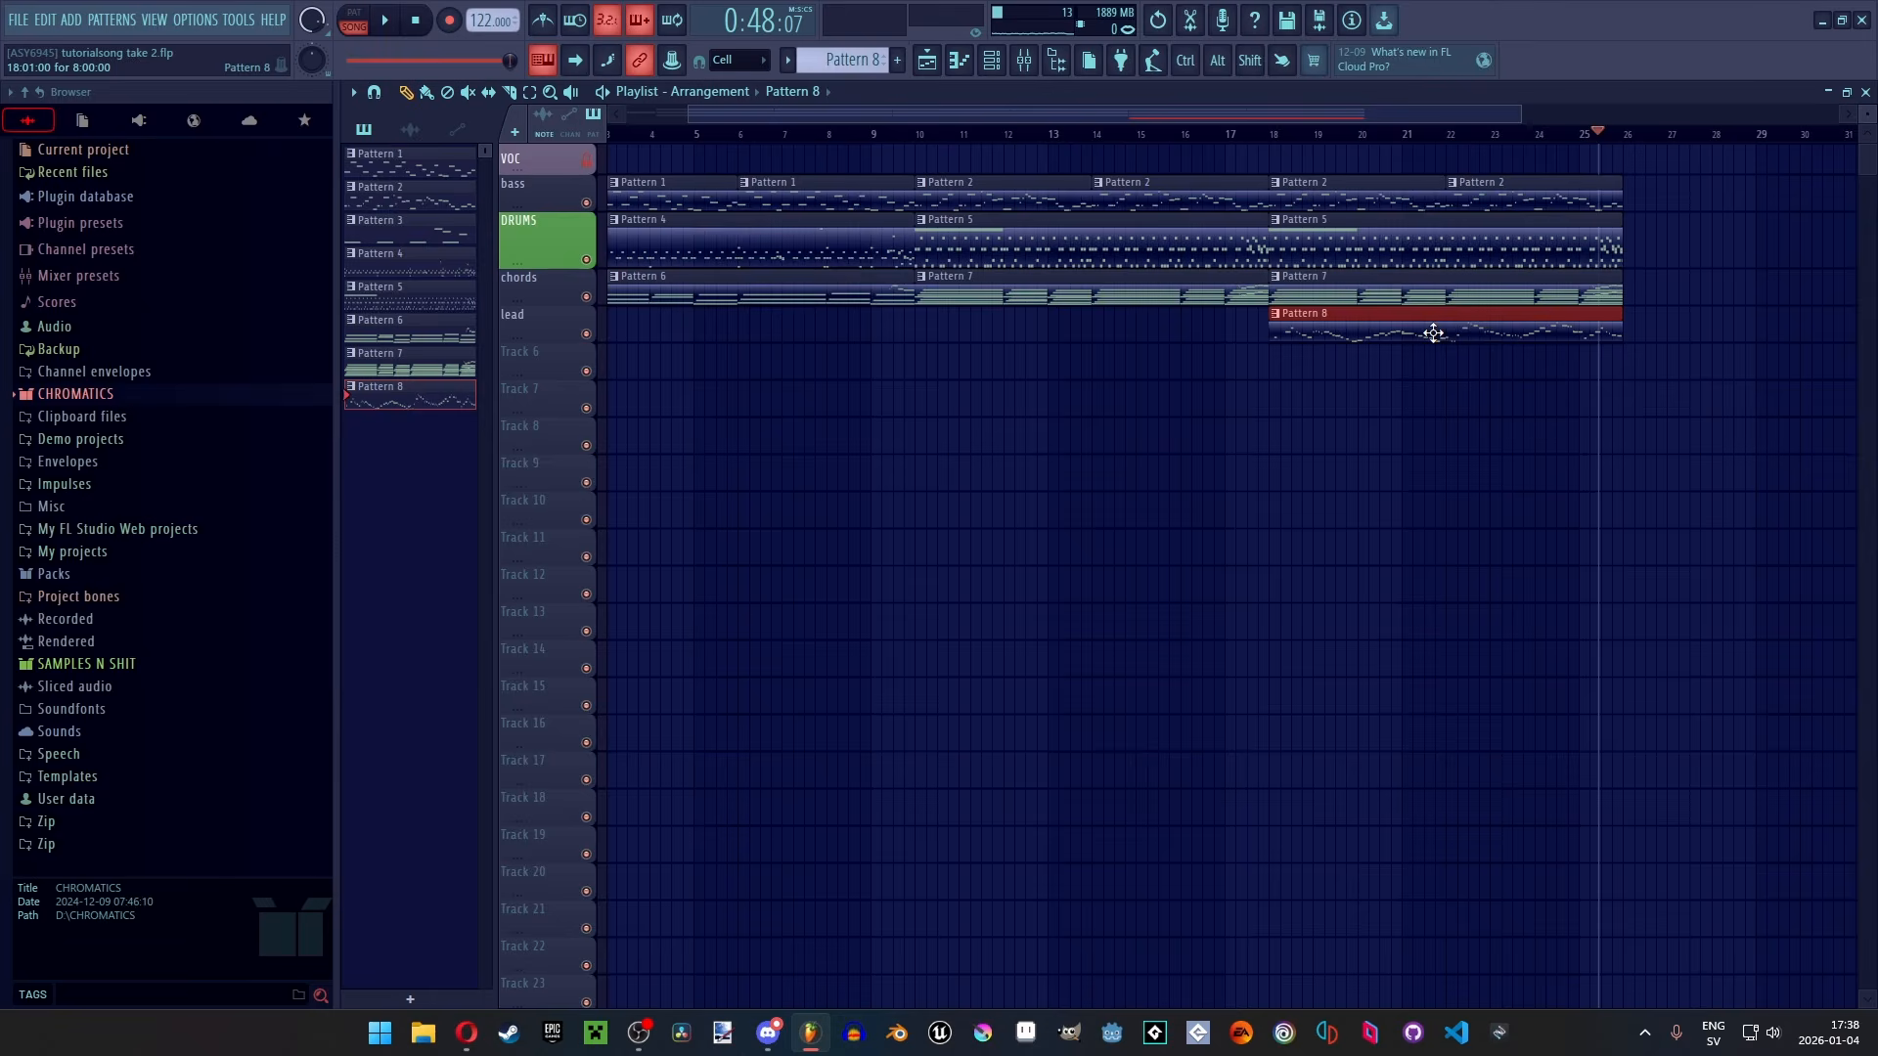
{"action": "double_click", "coordinate": [1433, 333]}
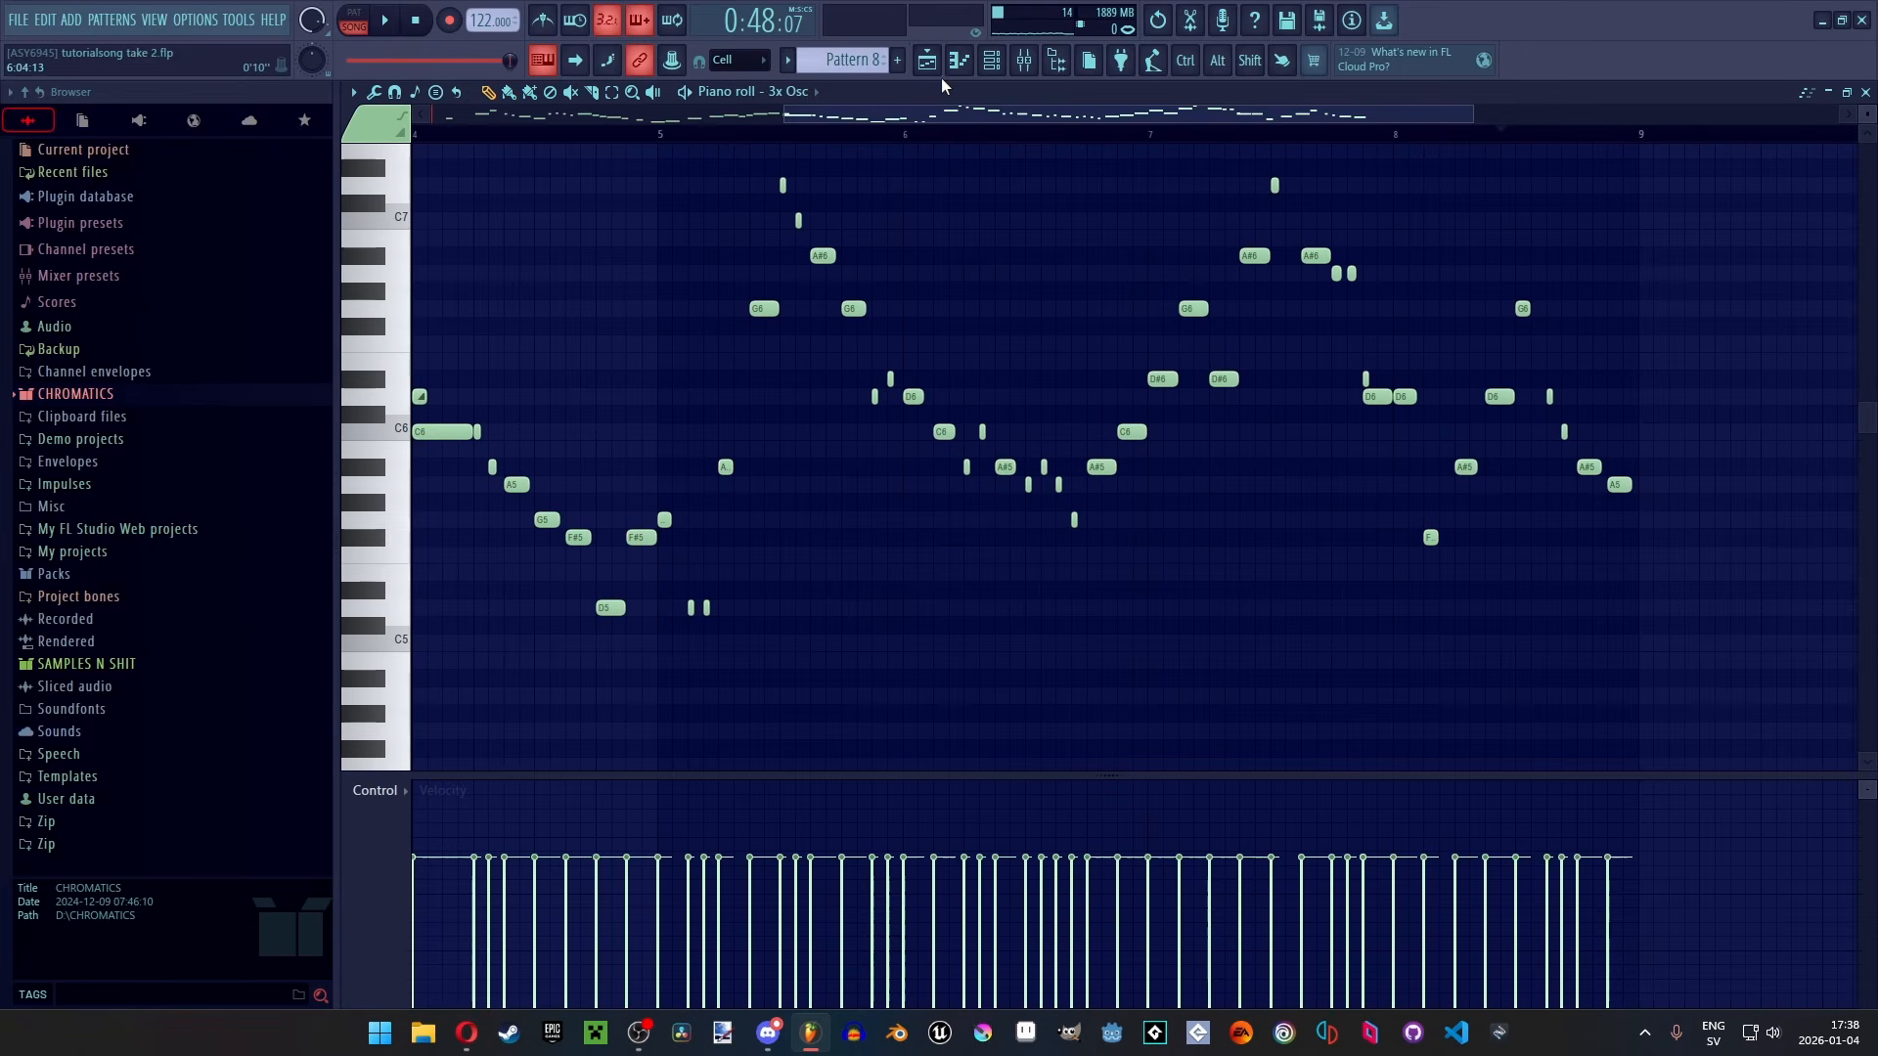
{"action": "key", "text": "Escape"}
{"action": "scroll", "coordinate": [1251, 344], "scroll_direction": "down", "scroll_amount": 2}
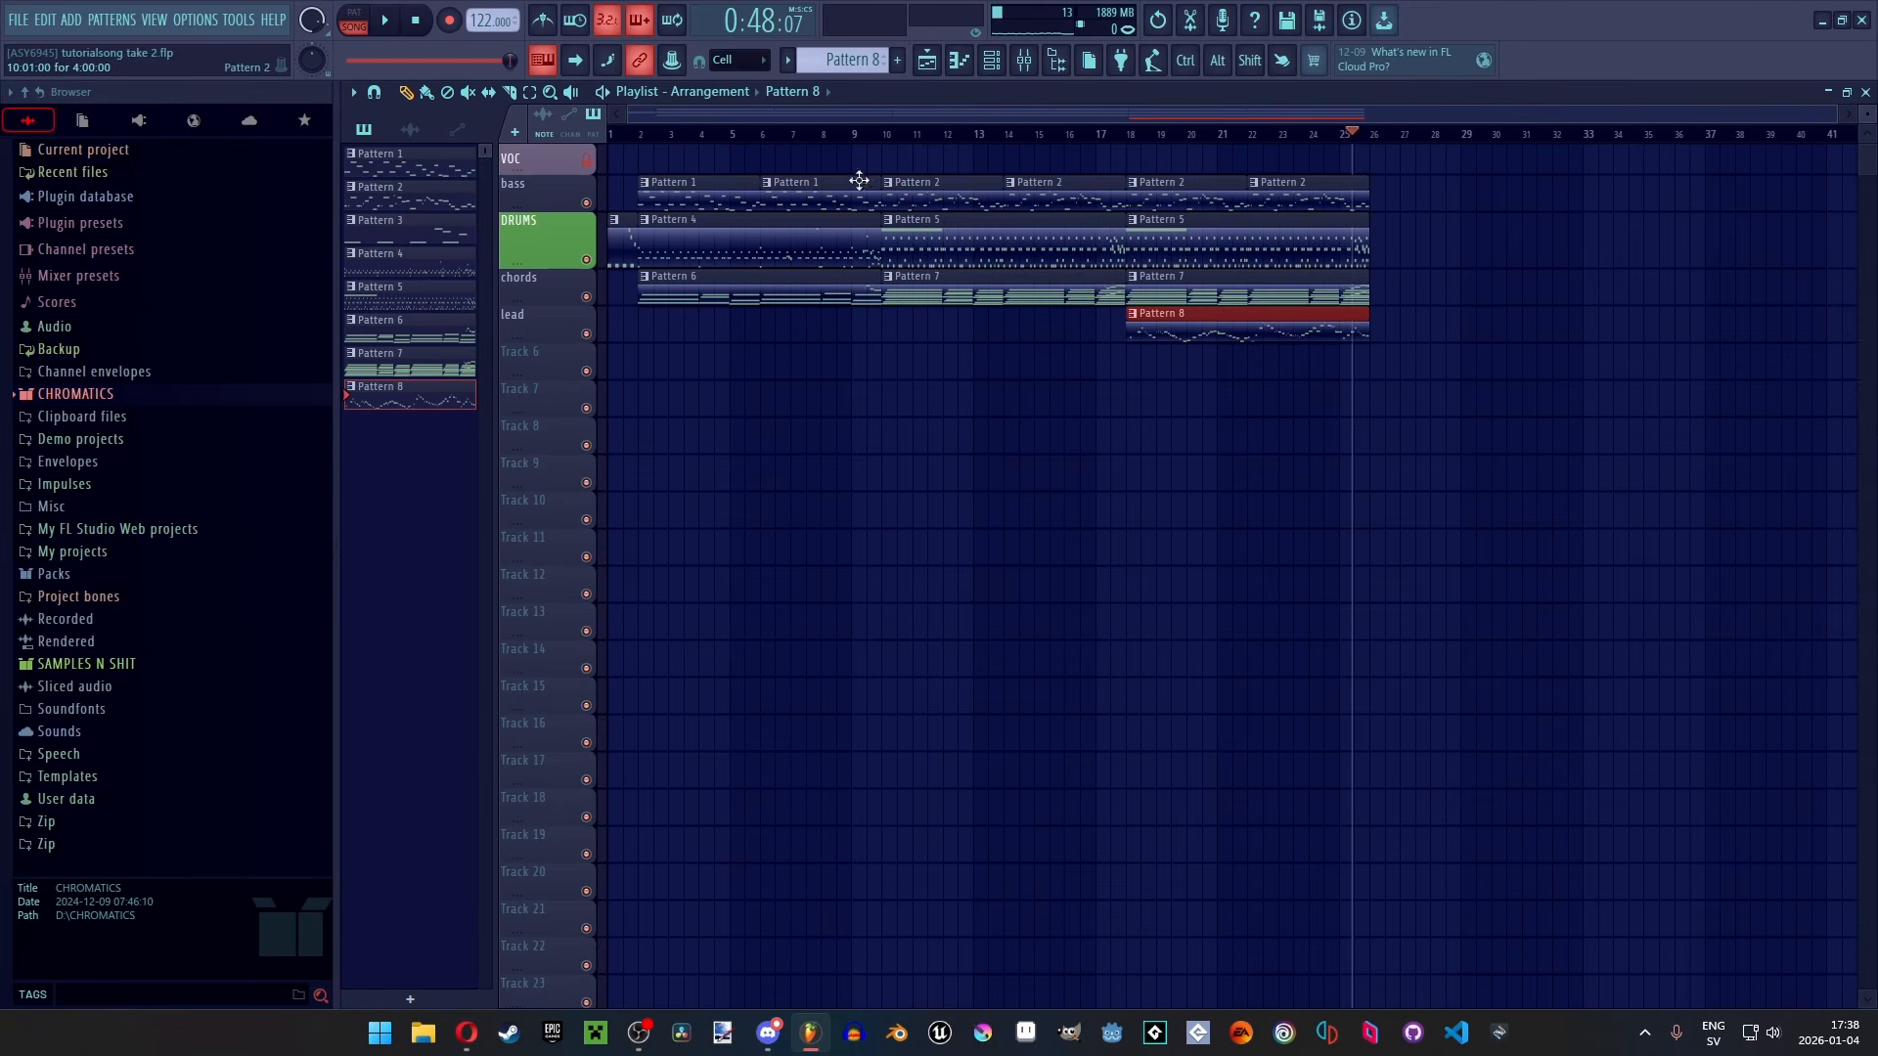
{"action": "left_click_drag", "start_coordinate": [1240, 329], "coordinate": [1241, 336]}
{"action": "right_click", "coordinate": [1350, 376]}
{"action": "left_click", "coordinate": [1305, 354]}
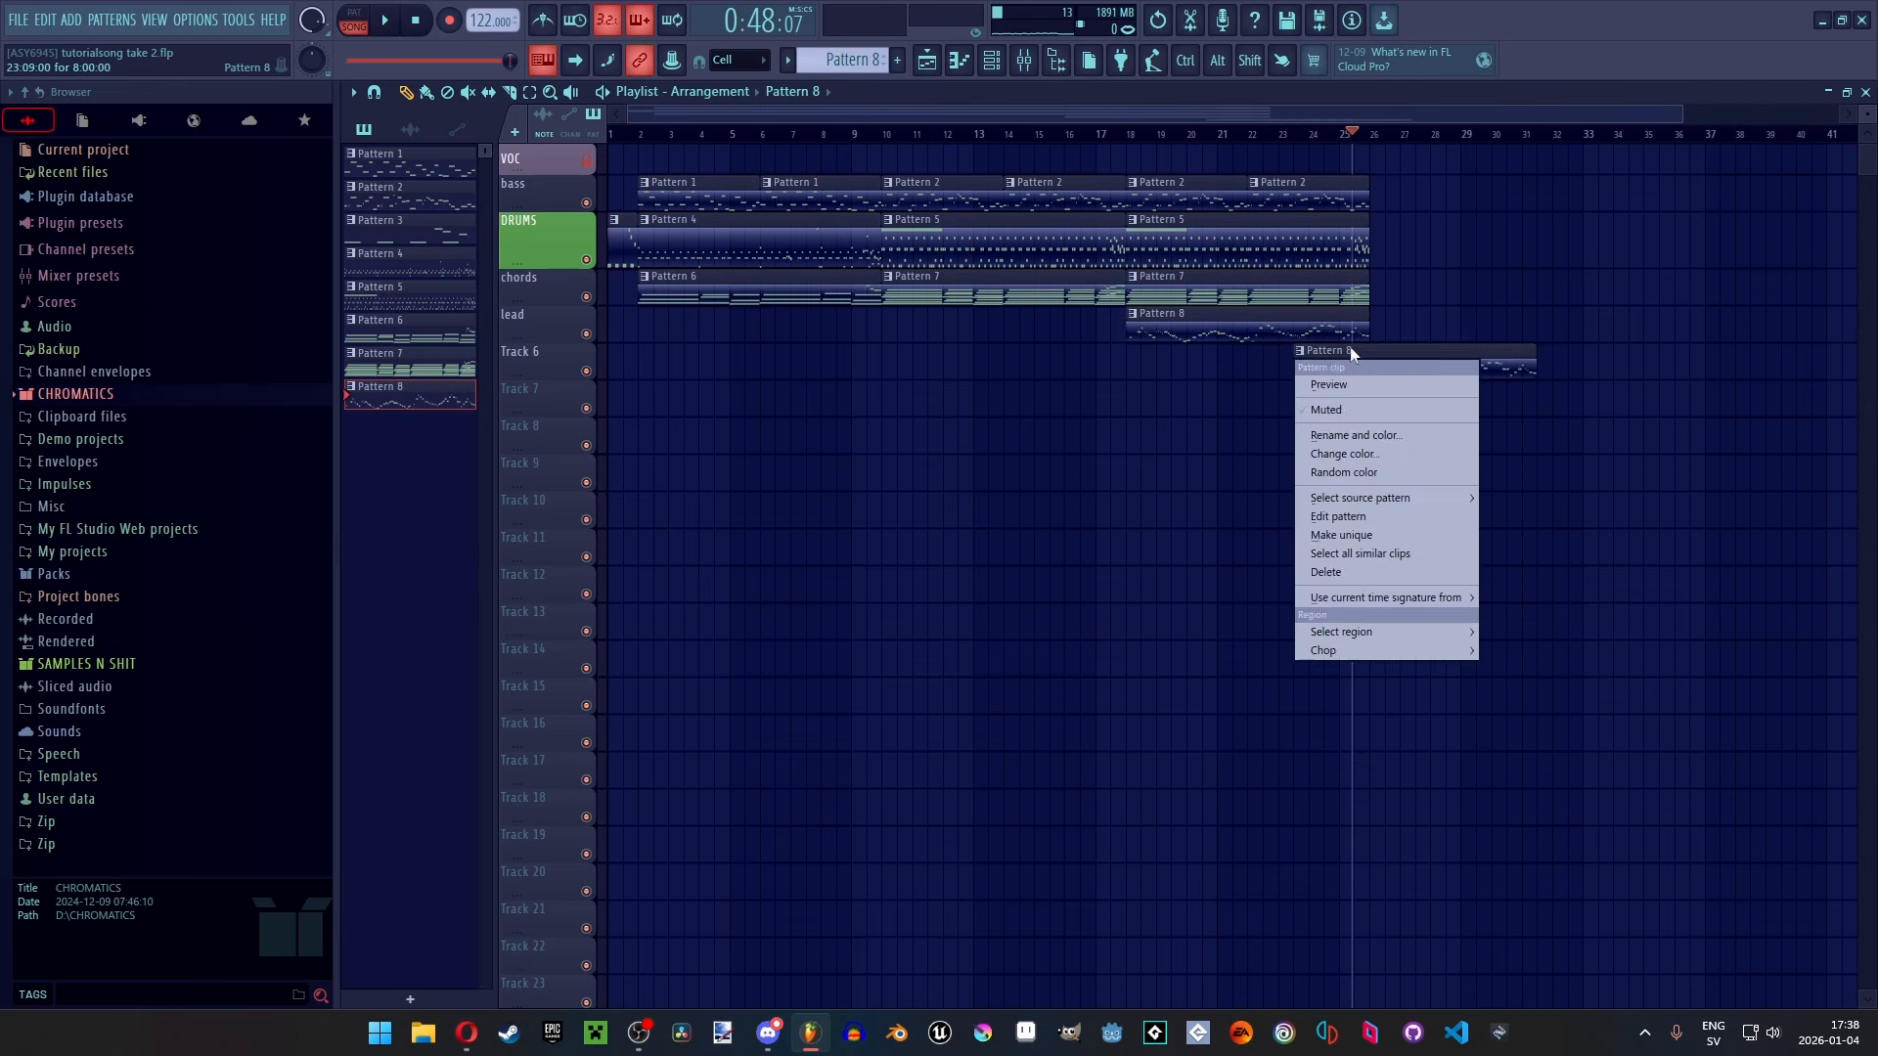
{"action": "right_click", "coordinate": [1349, 360]}
Play back the finished lead in Pattern 8's piano roll
{"action": "double_click", "coordinate": [1263, 329]}
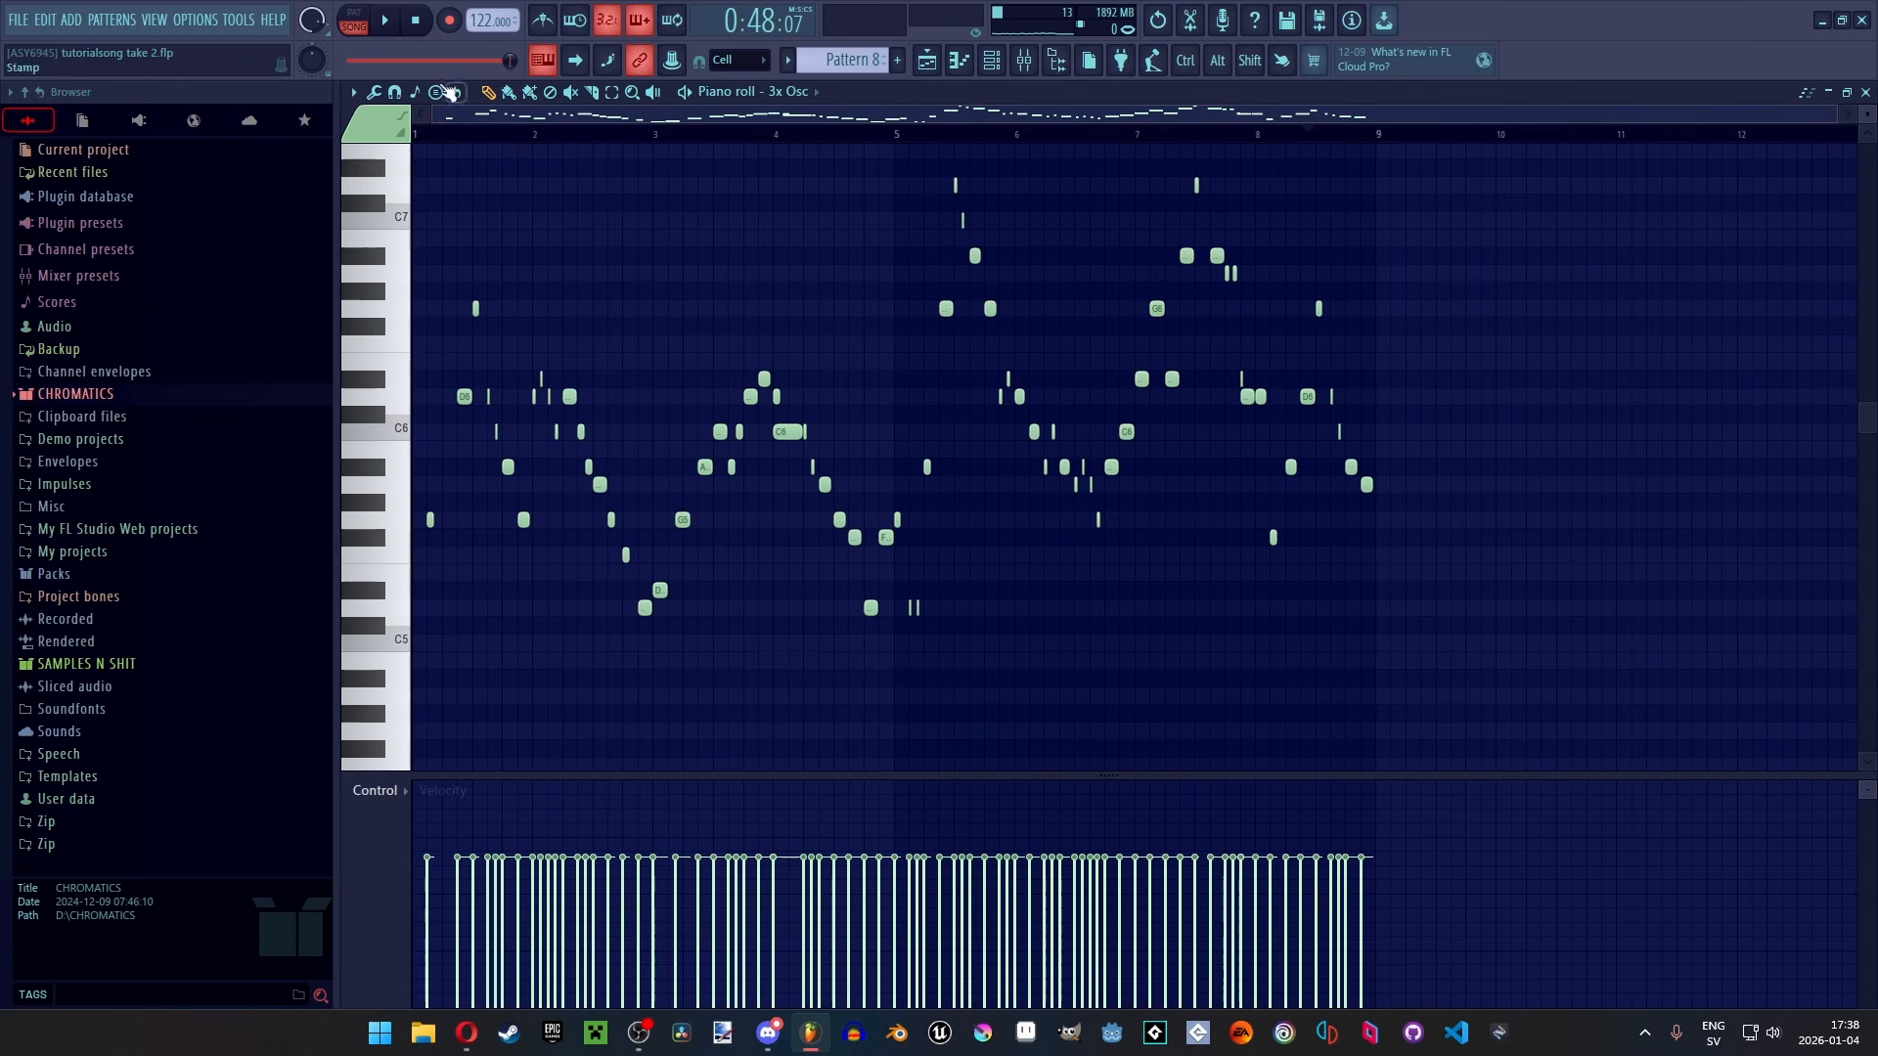
{"action": "key", "text": "space"}
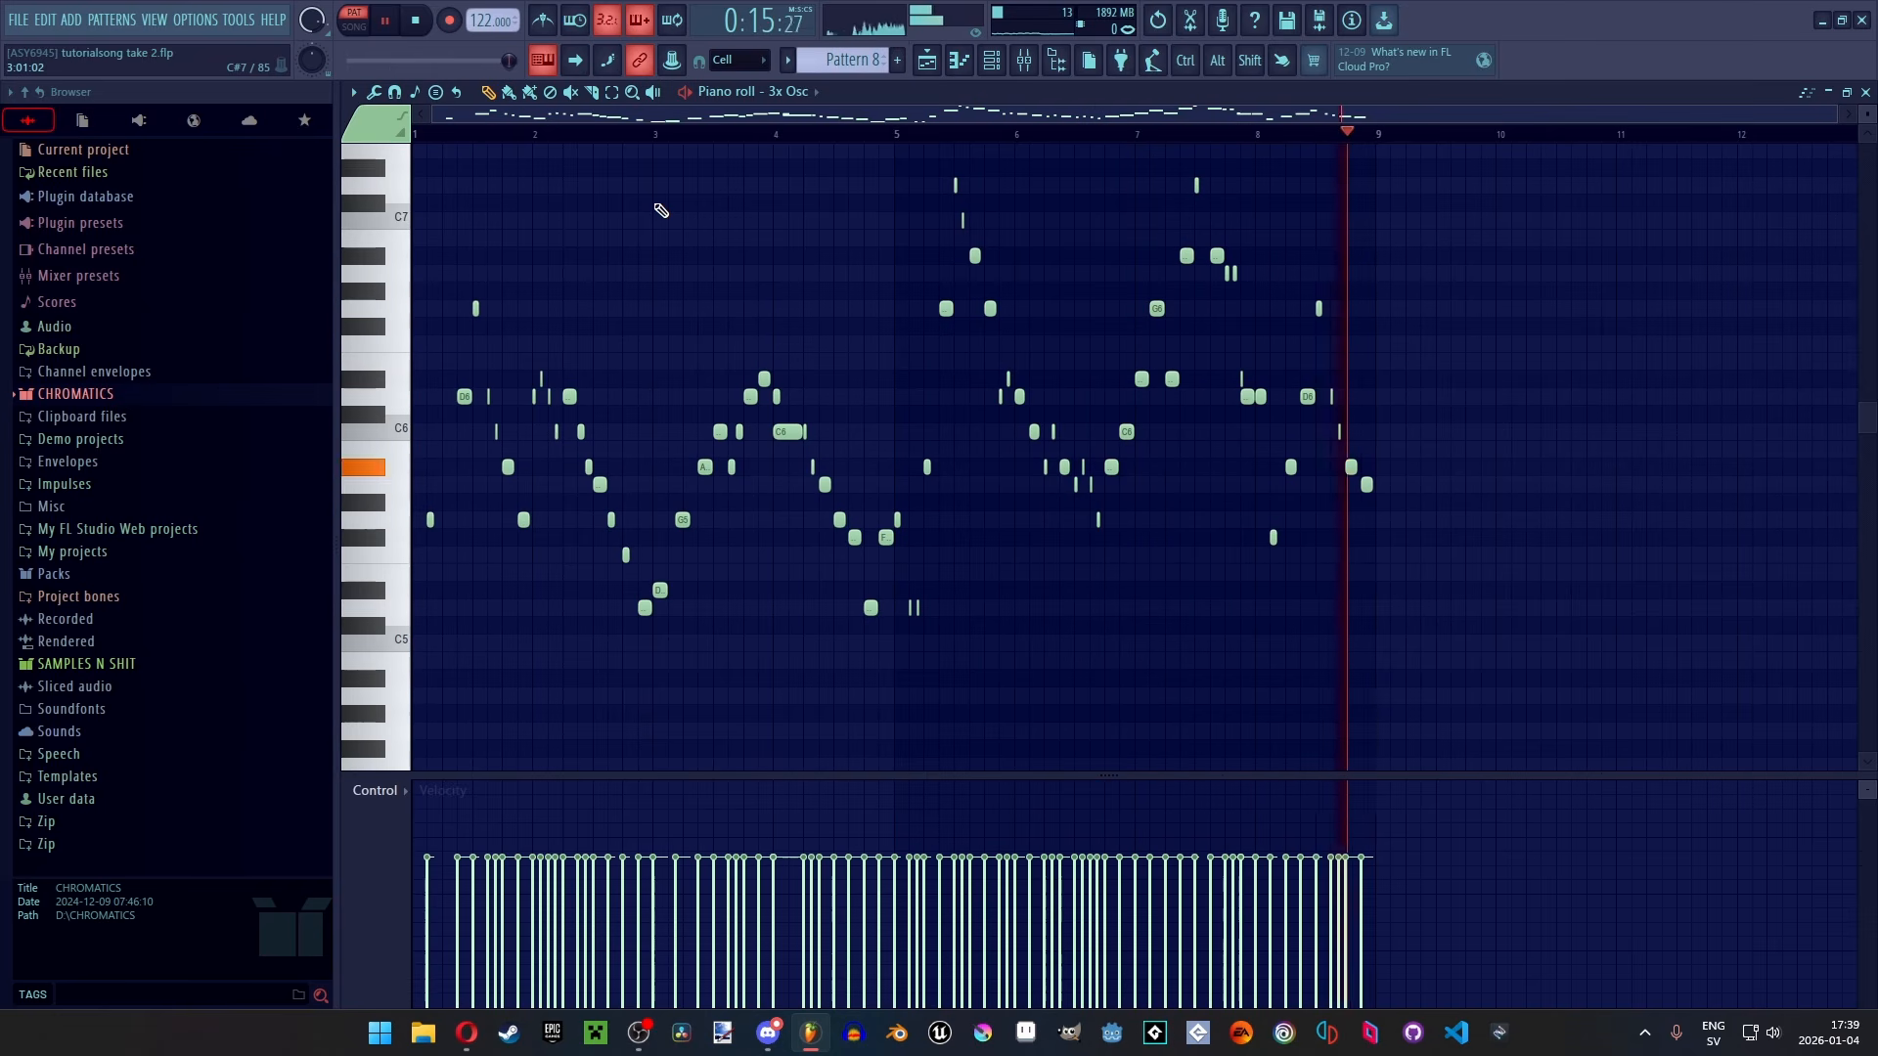
{"action": "key", "text": "space"}
Play the arrangement from bar 18 to check the lead against the bass, drums and chords
{"action": "left_click", "coordinate": [927, 59]}
{"action": "scroll", "coordinate": [1297, 337], "scroll_direction": "up", "scroll_amount": 1}
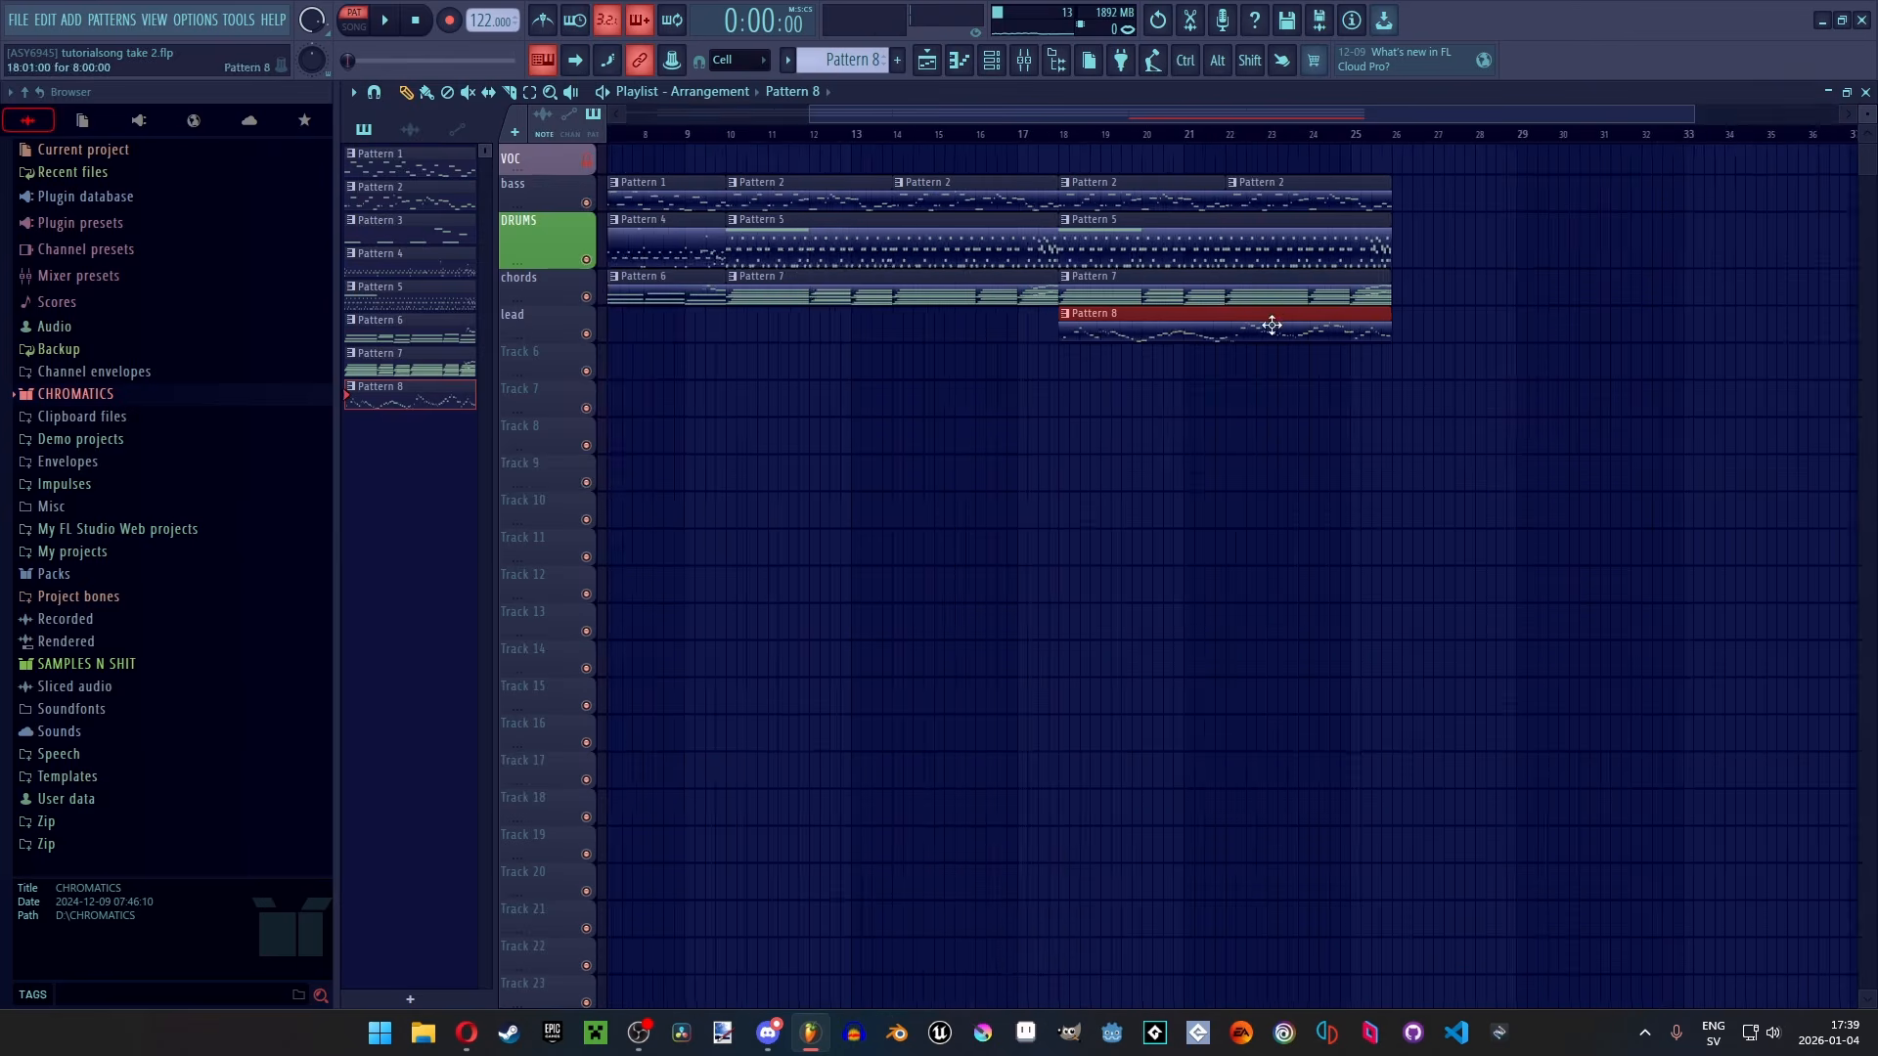
{"action": "double_click", "coordinate": [1271, 323]}
{"action": "scroll", "coordinate": [1271, 323], "scroll_direction": "down", "scroll_amount": 1}
{"action": "left_click", "coordinate": [929, 62]}
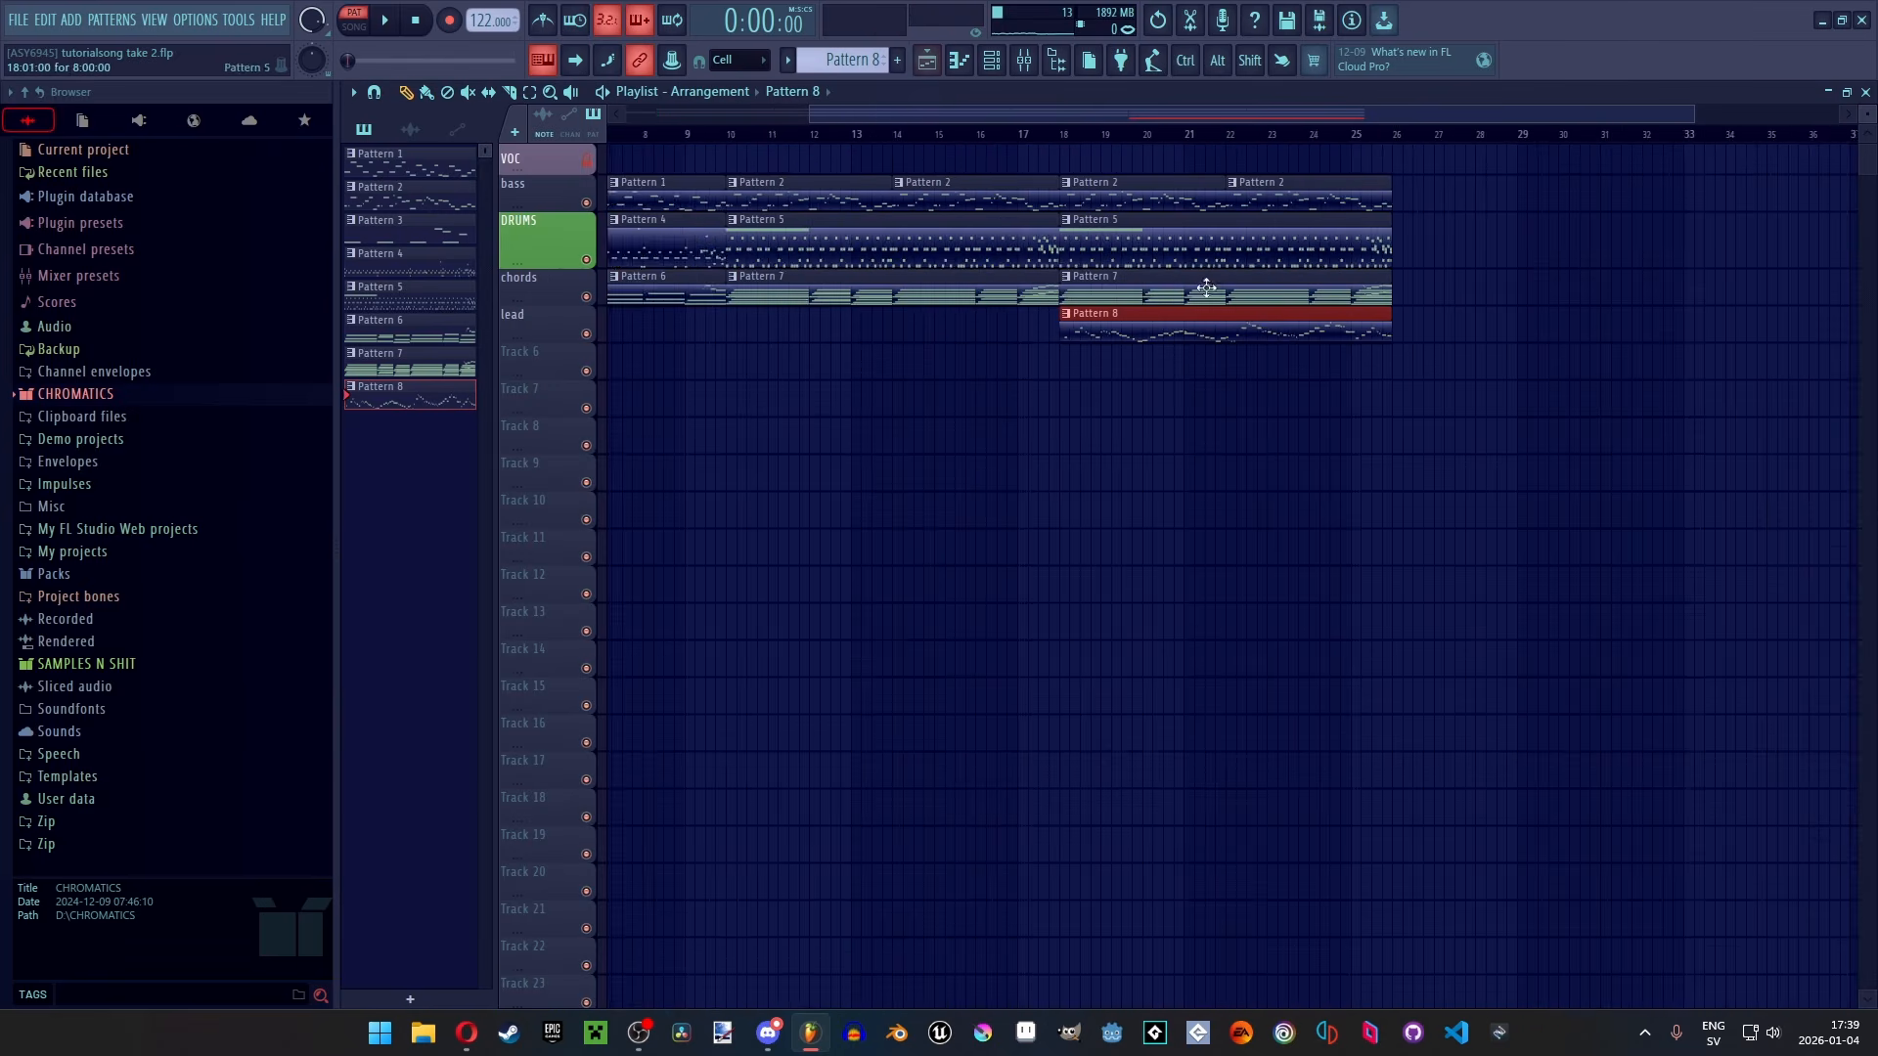
{"action": "scroll", "coordinate": [1128, 228], "scroll_direction": "up", "scroll_amount": 1}
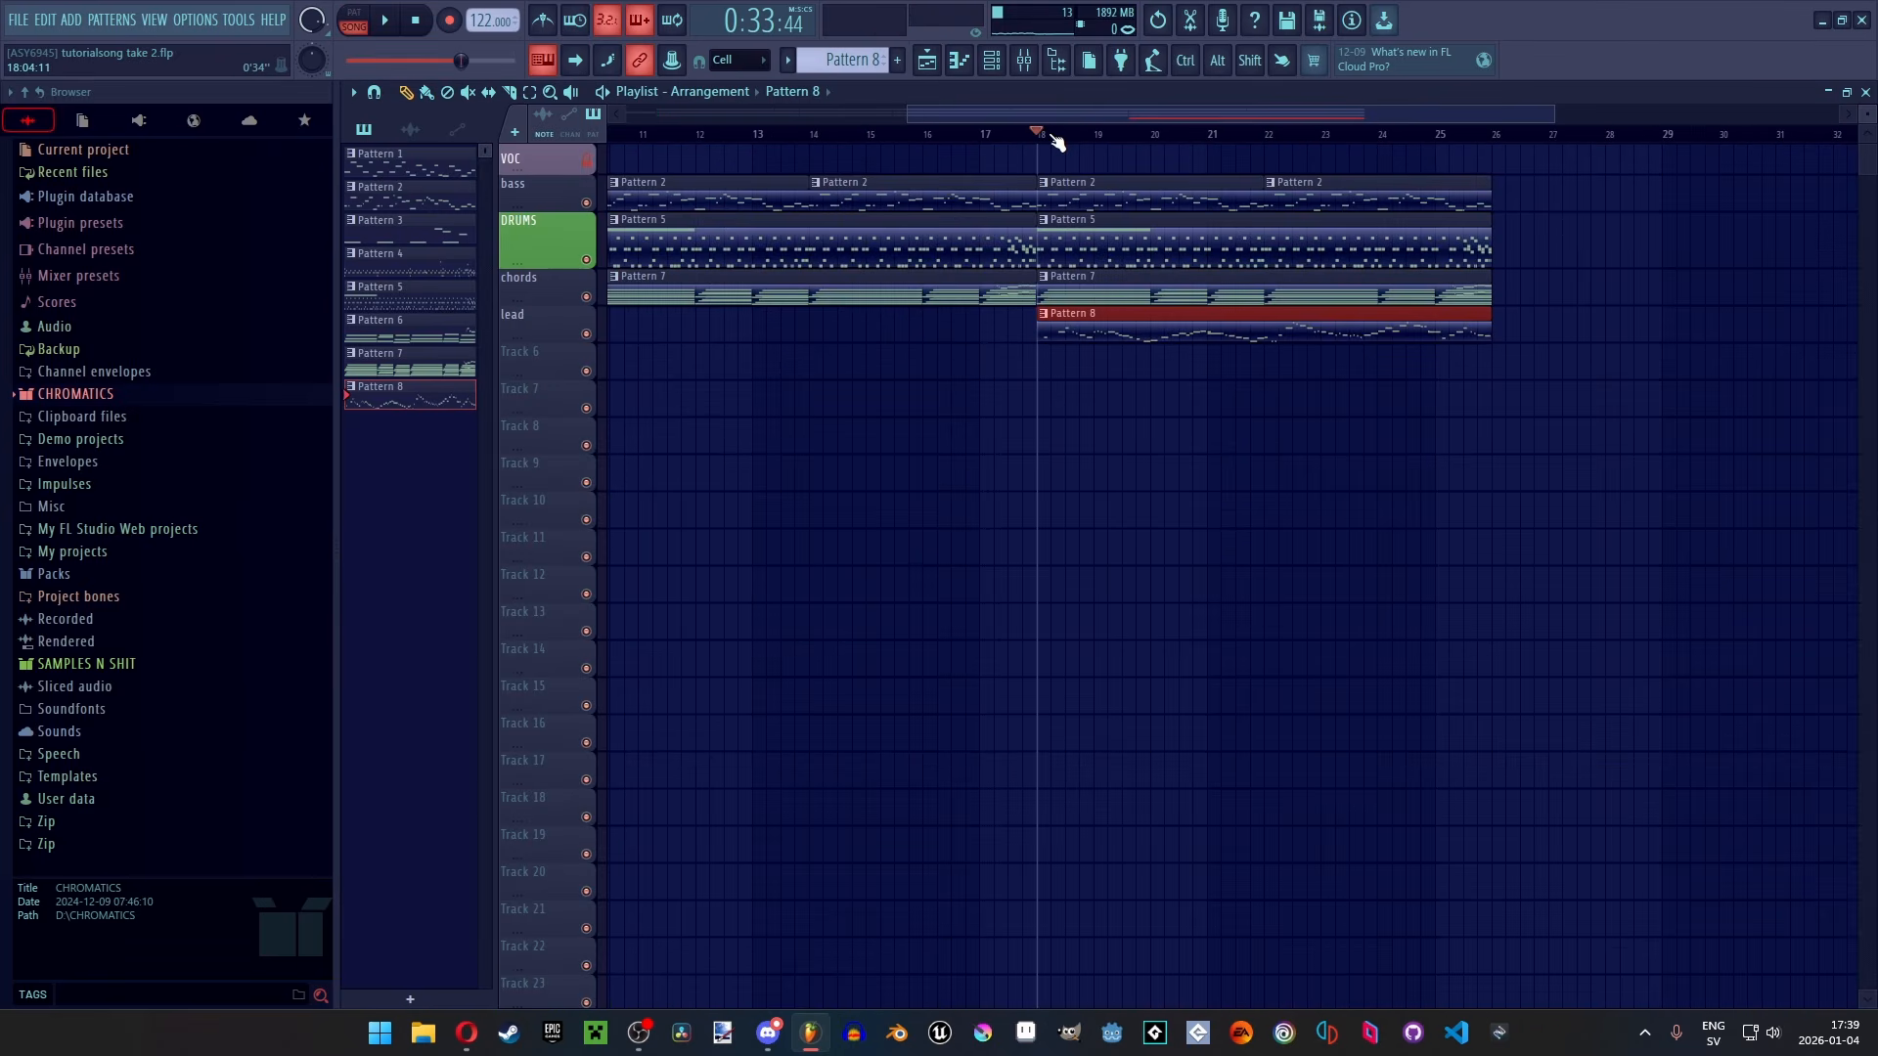
{"action": "key", "text": "space"}
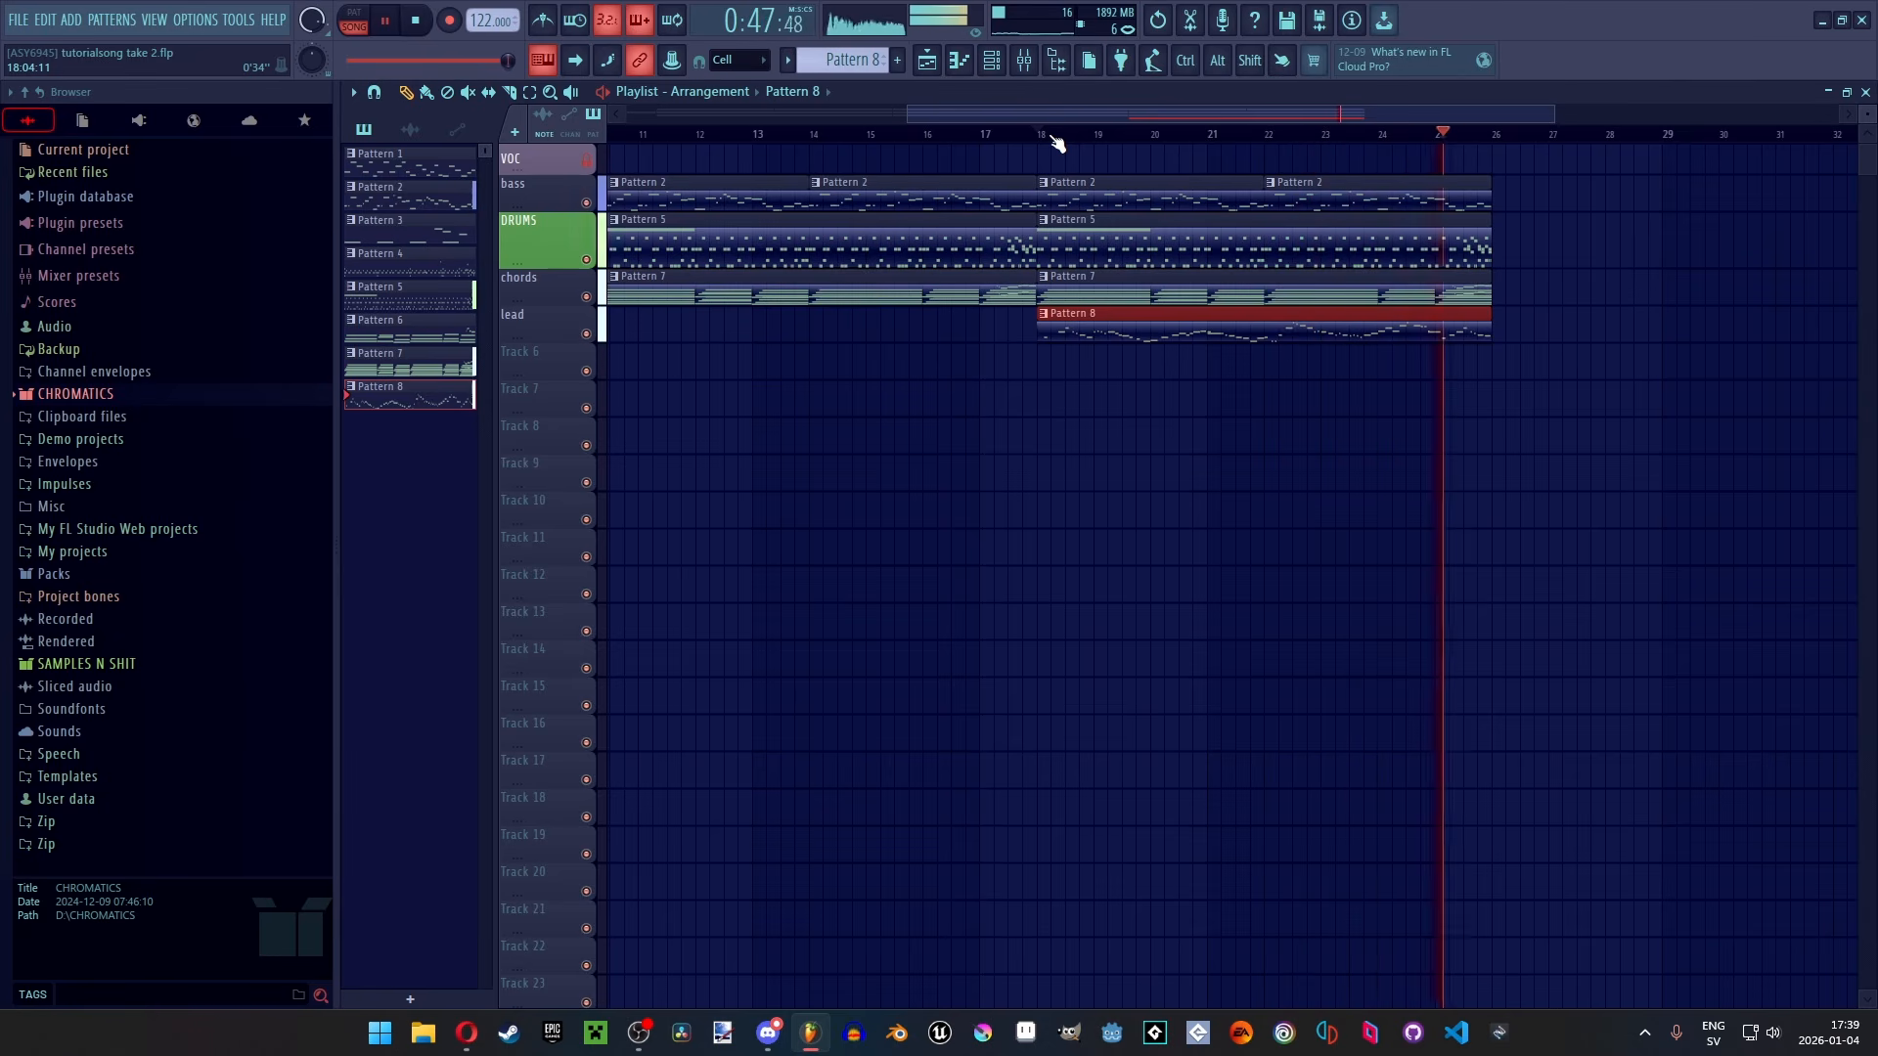
{"action": "key", "text": "space"}
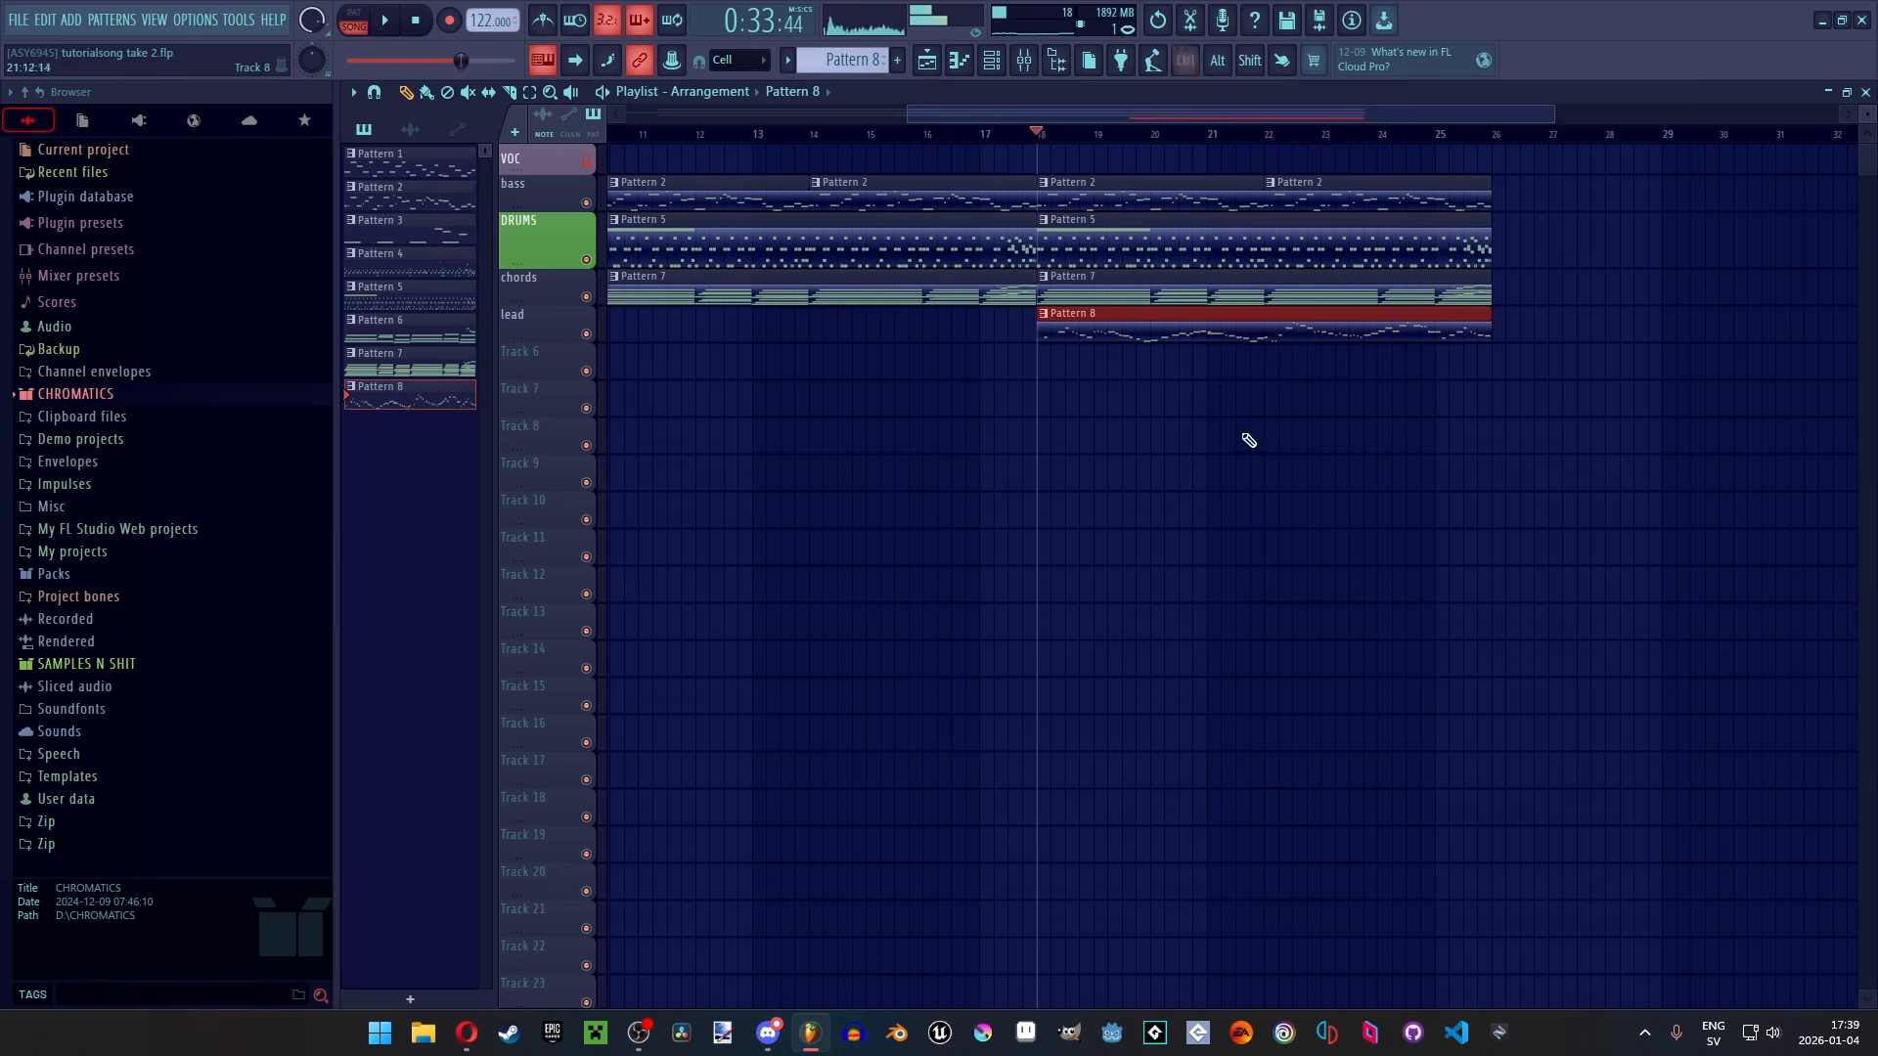
Save the project without marking any Slicex plugin for removal
{"action": "scroll", "coordinate": [1225, 431], "scroll_direction": "down", "scroll_amount": 3}
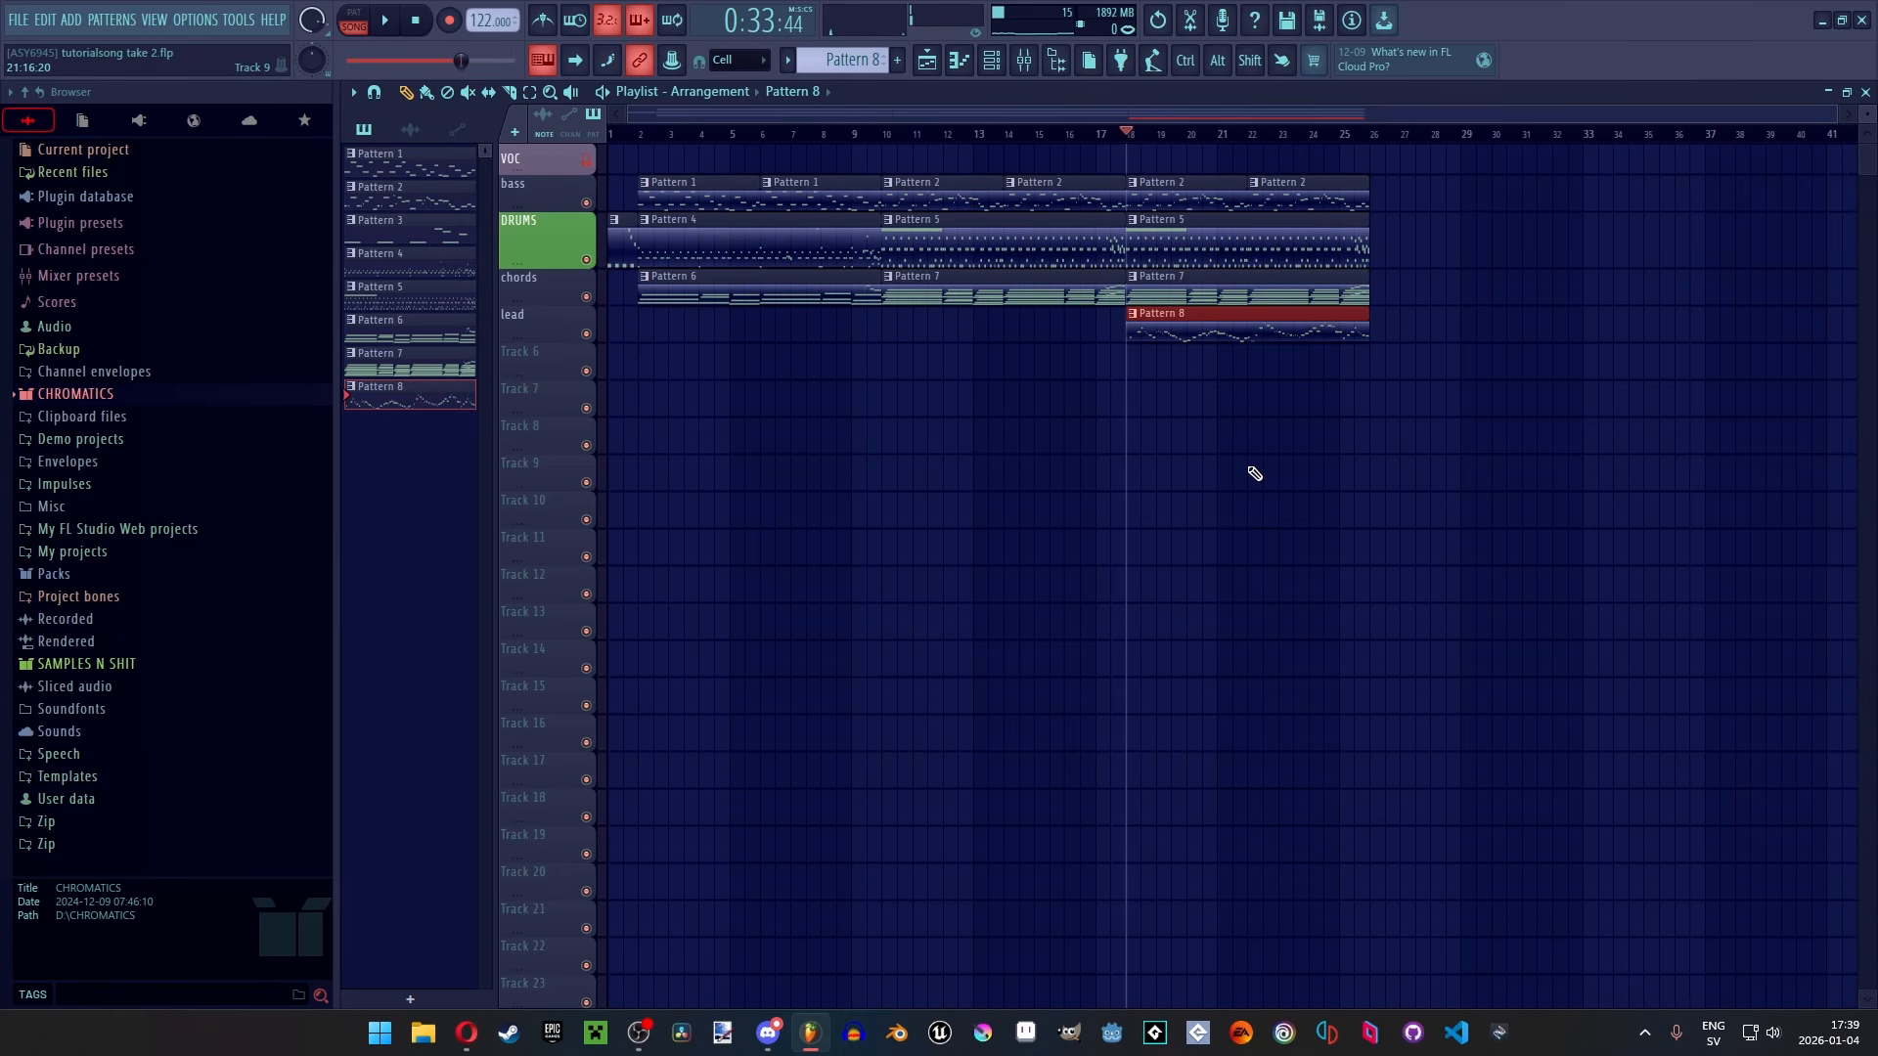
{"action": "key", "text": "ctrl+s"}
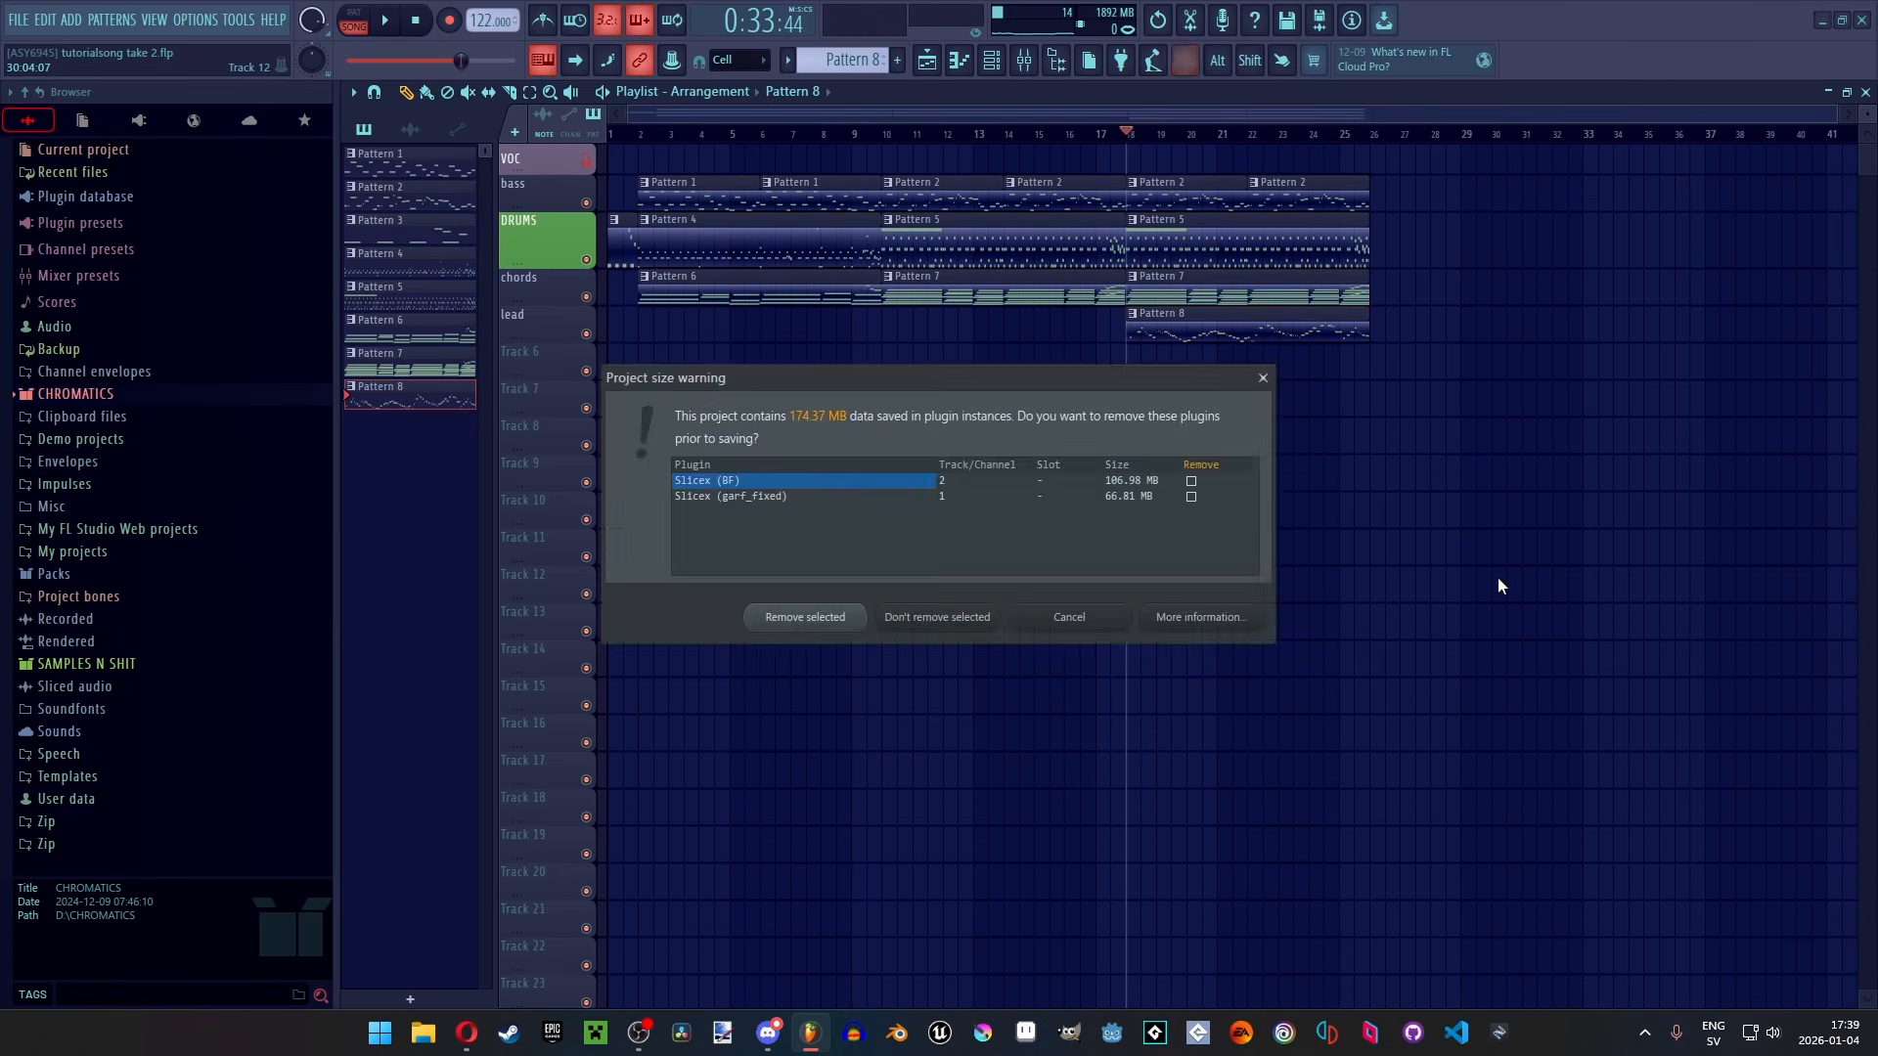
{"action": "key", "text": "Return"}
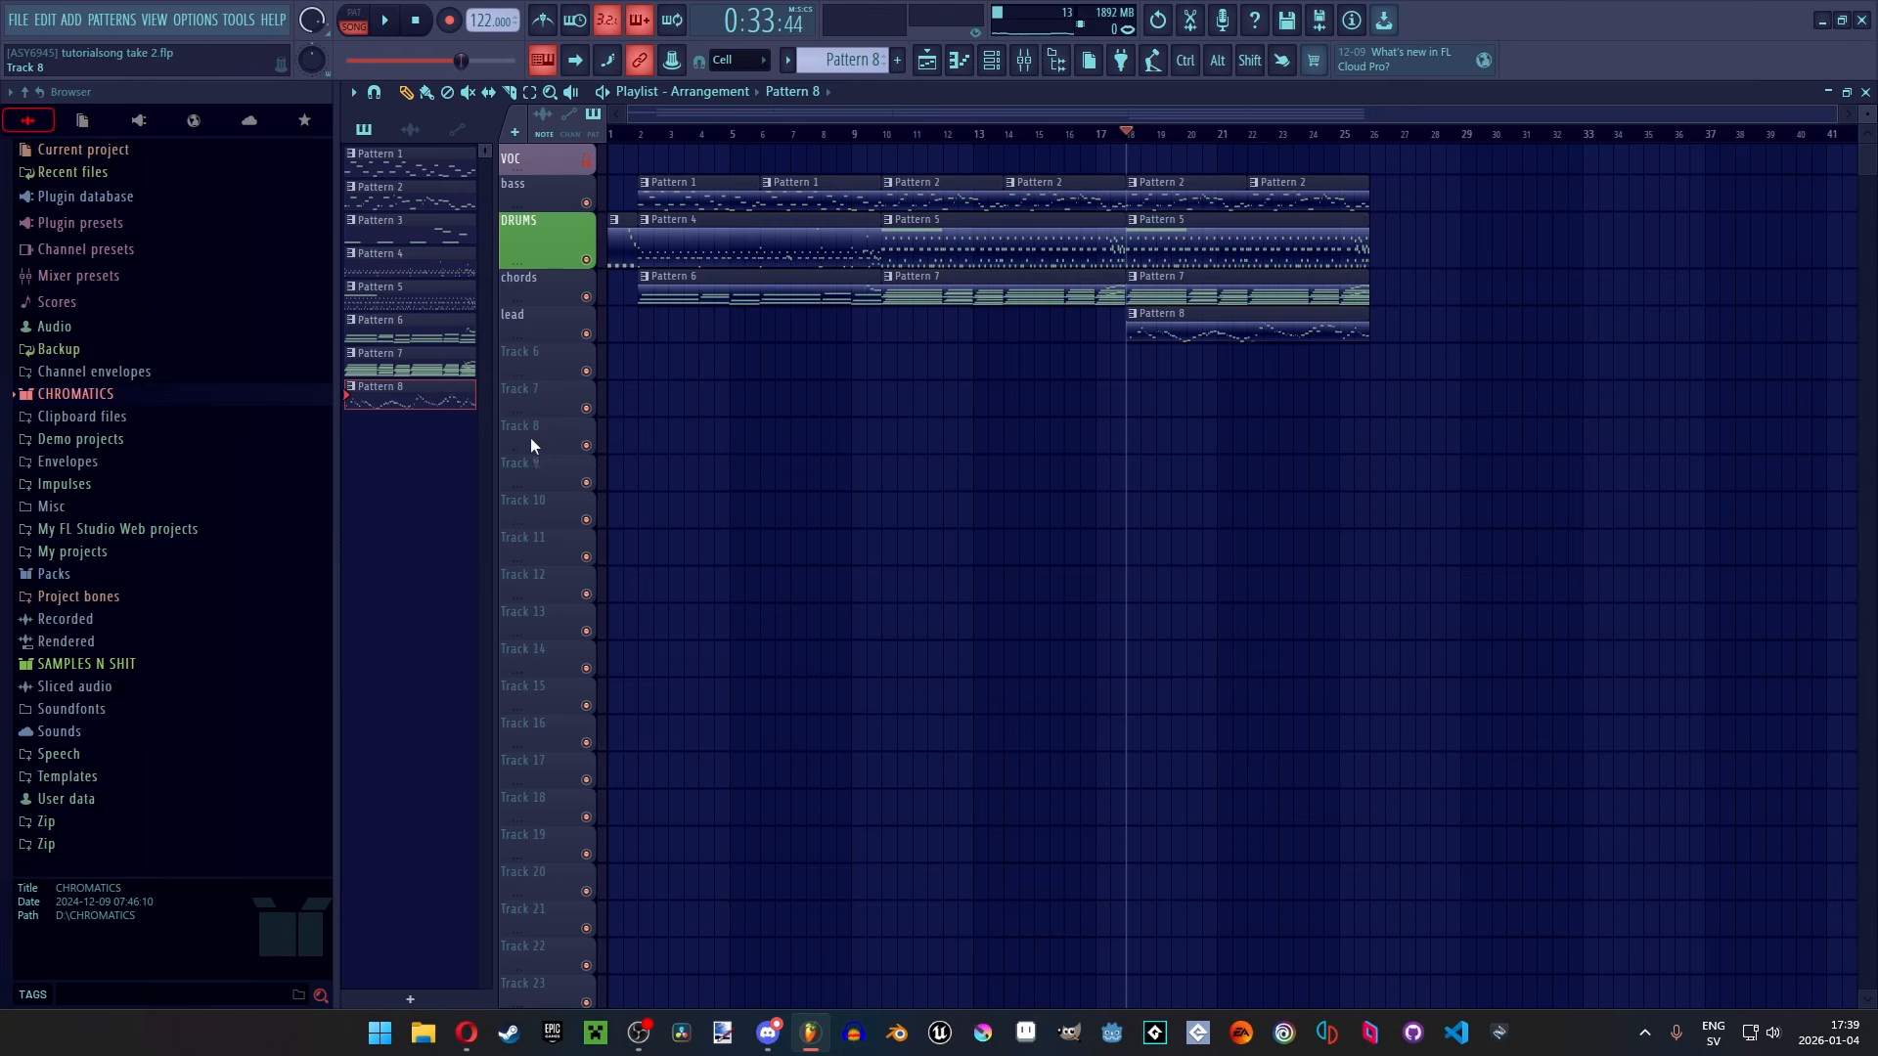
Place a new Pattern 9 on the VOC track at bar 2 and open its piano roll for the garf_fixed channel
{"action": "scroll", "coordinate": [431, 525], "scroll_direction": "up", "scroll_amount": 5}
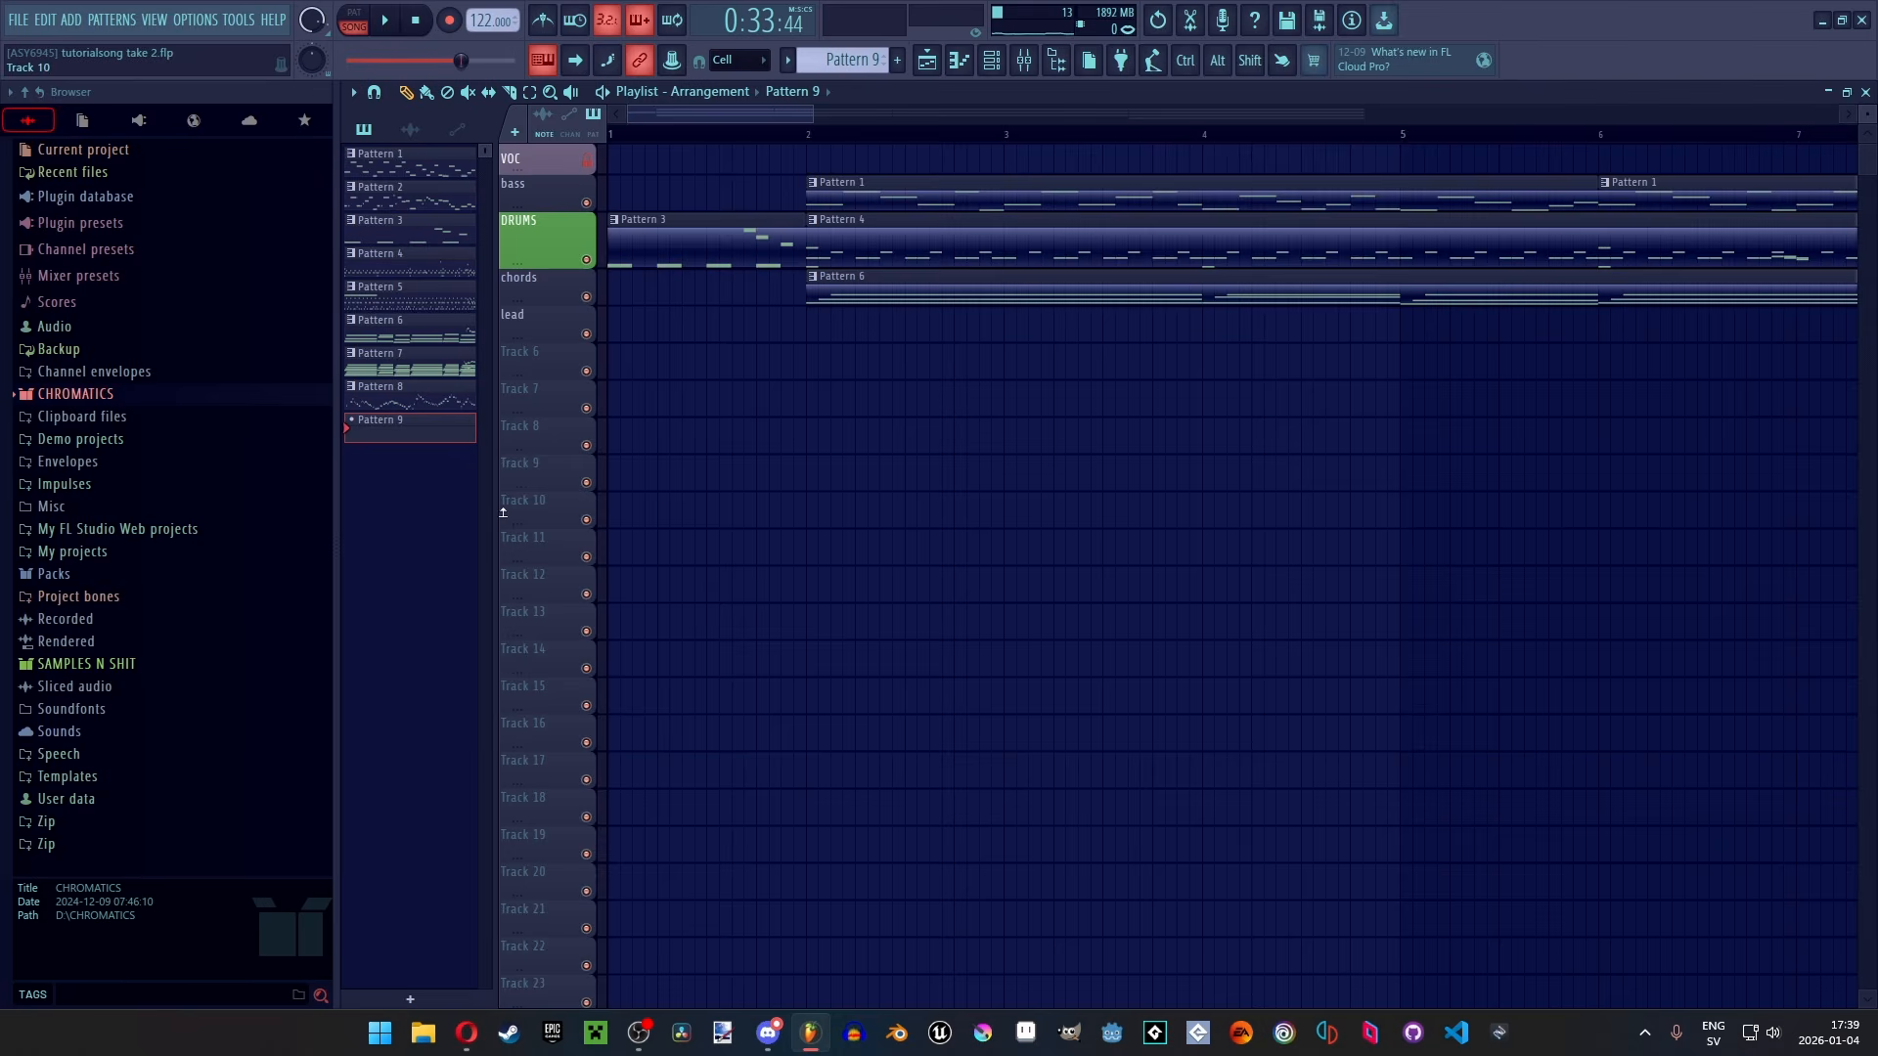
{"action": "left_click_drag", "start_coordinate": [452, 447], "coordinate": [813, 142]}
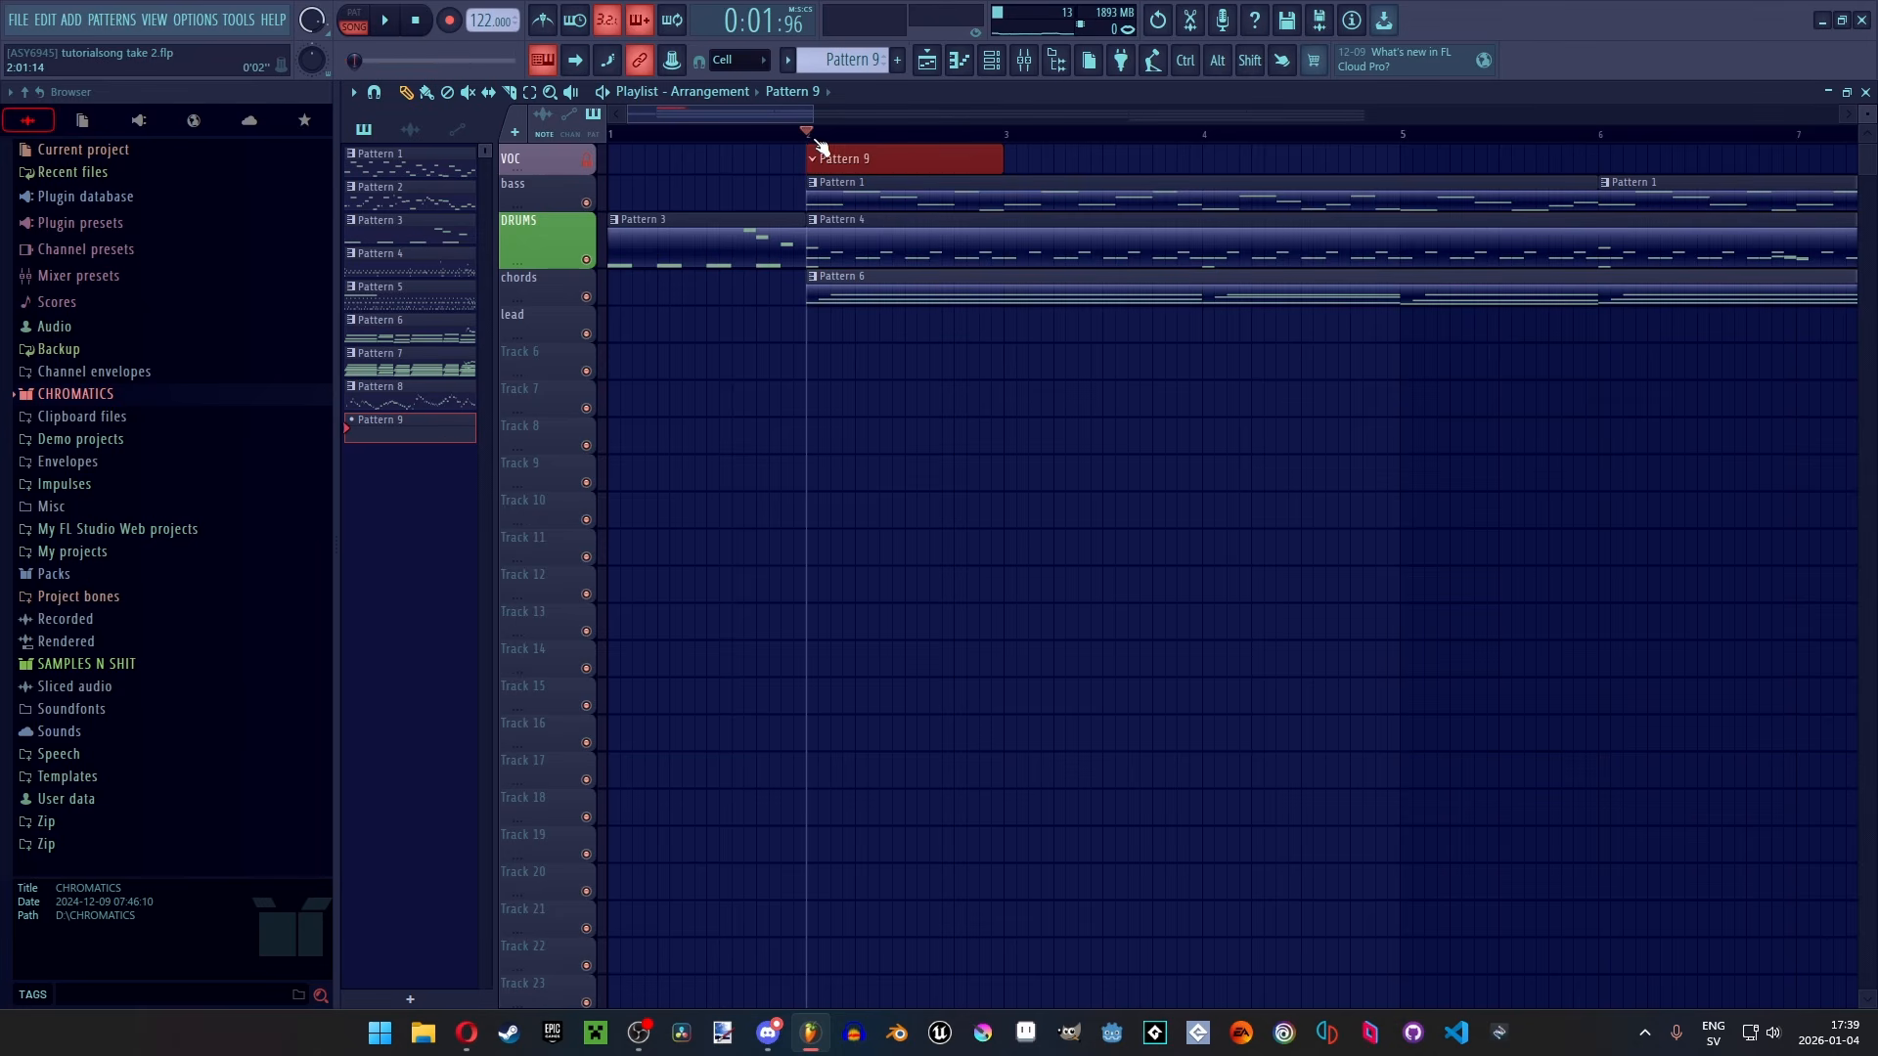
{"action": "double_click", "coordinate": [904, 167]}
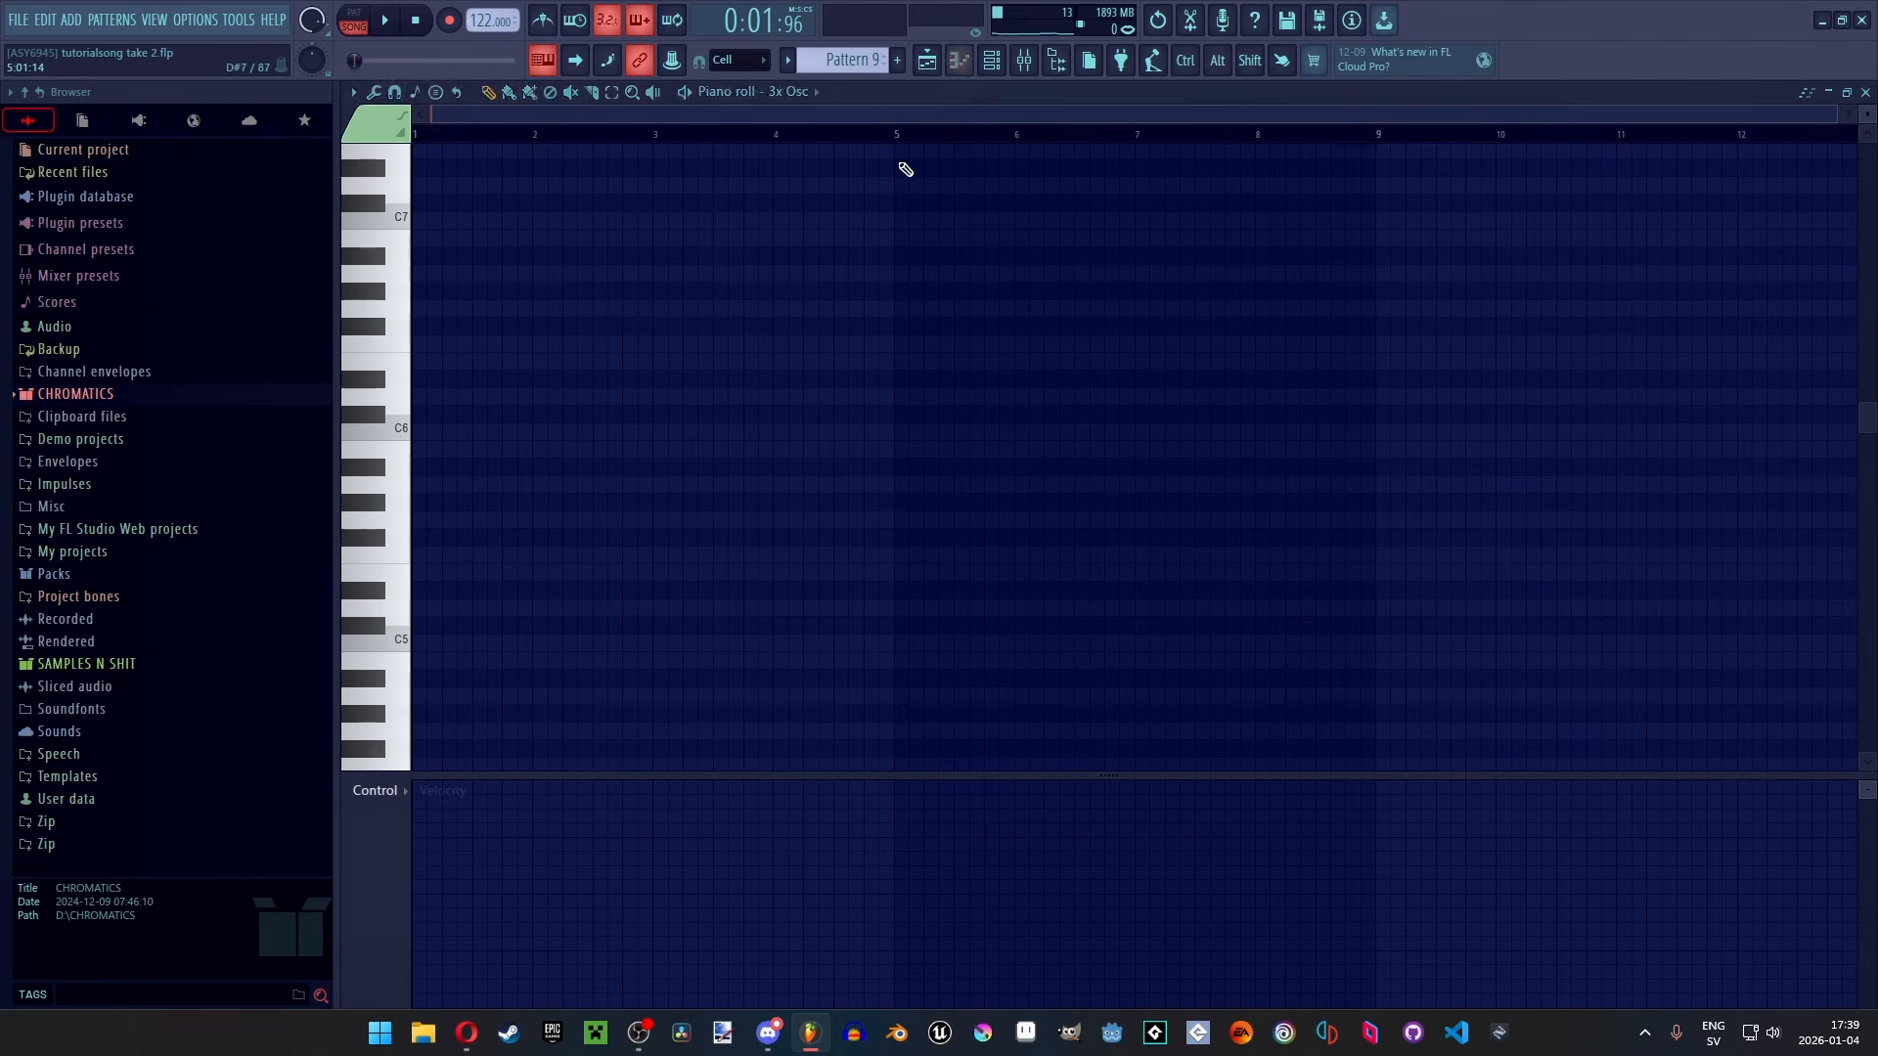
{"action": "left_click", "coordinate": [793, 94]}
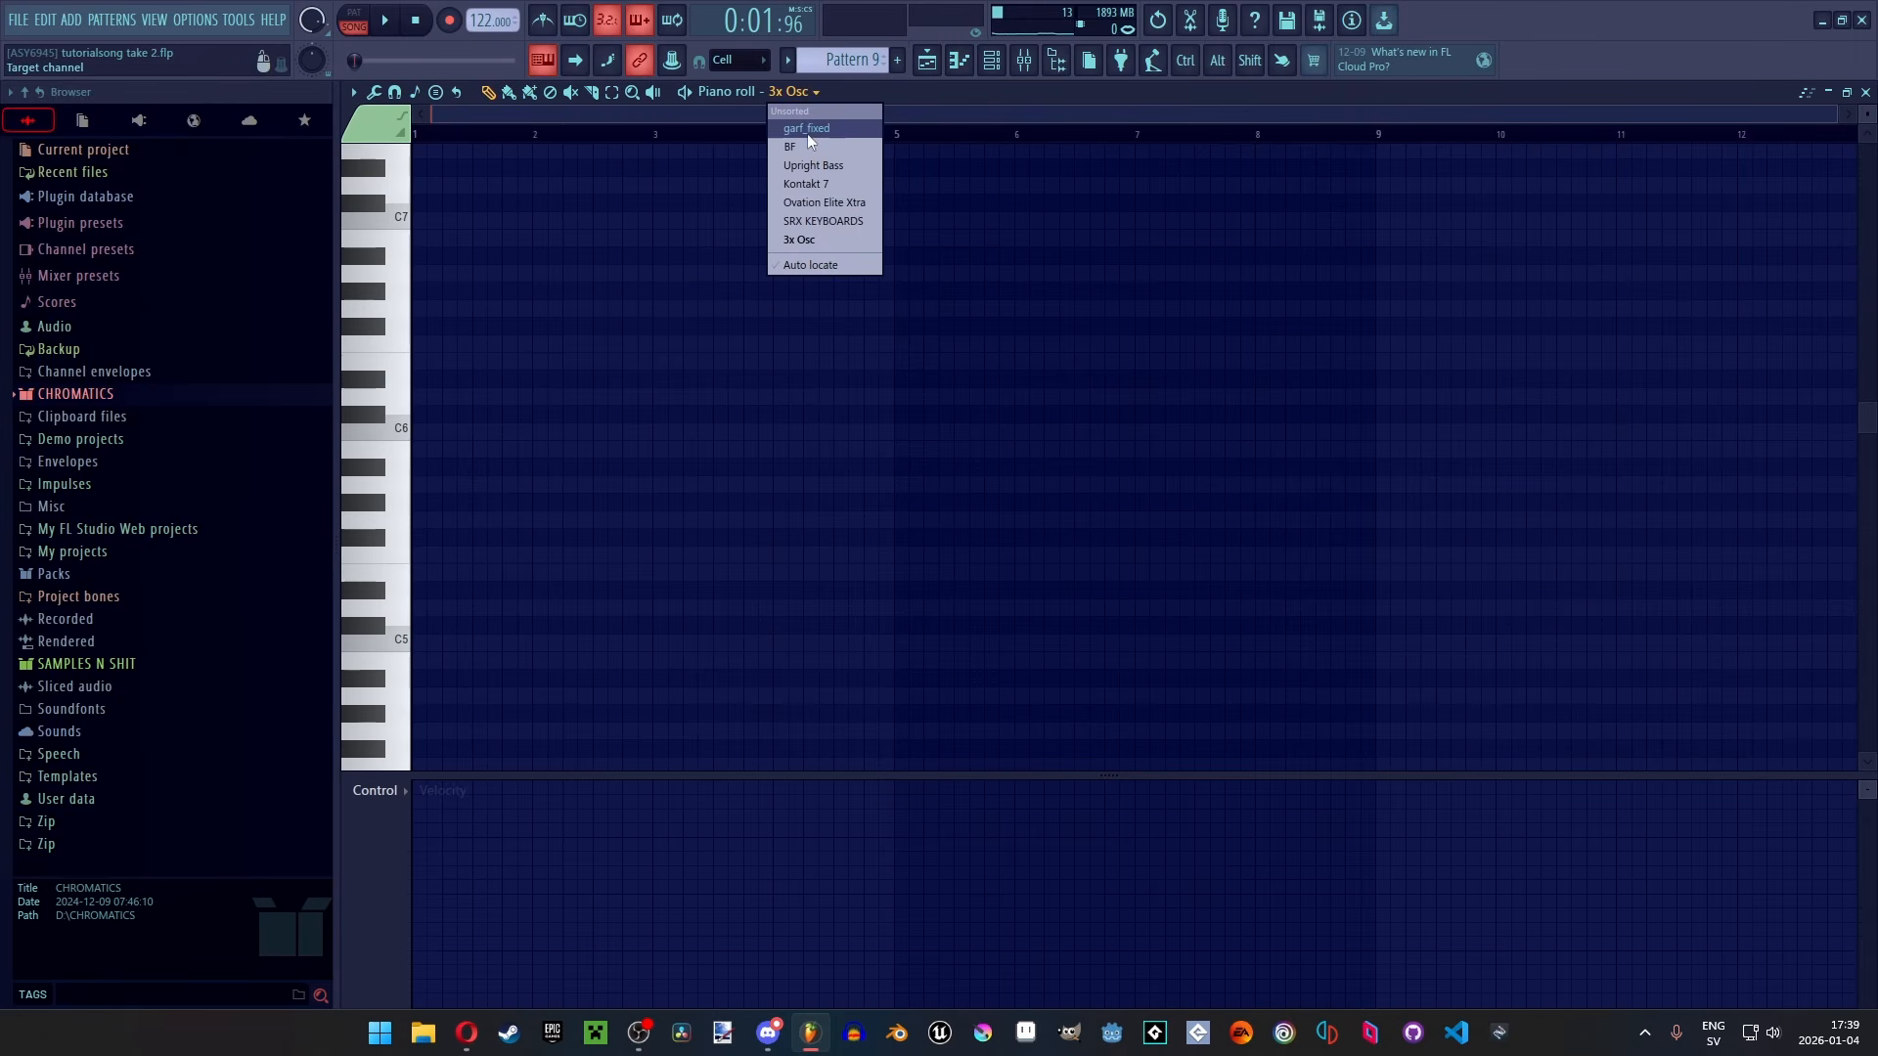
{"action": "left_click", "coordinate": [807, 128]}
Add a two-step Marker #8 note at step 5 of bar 1 and a short Marker #11 note at step 7
{"action": "scroll", "coordinate": [386, 497], "scroll_direction": "up", "scroll_amount": 4}
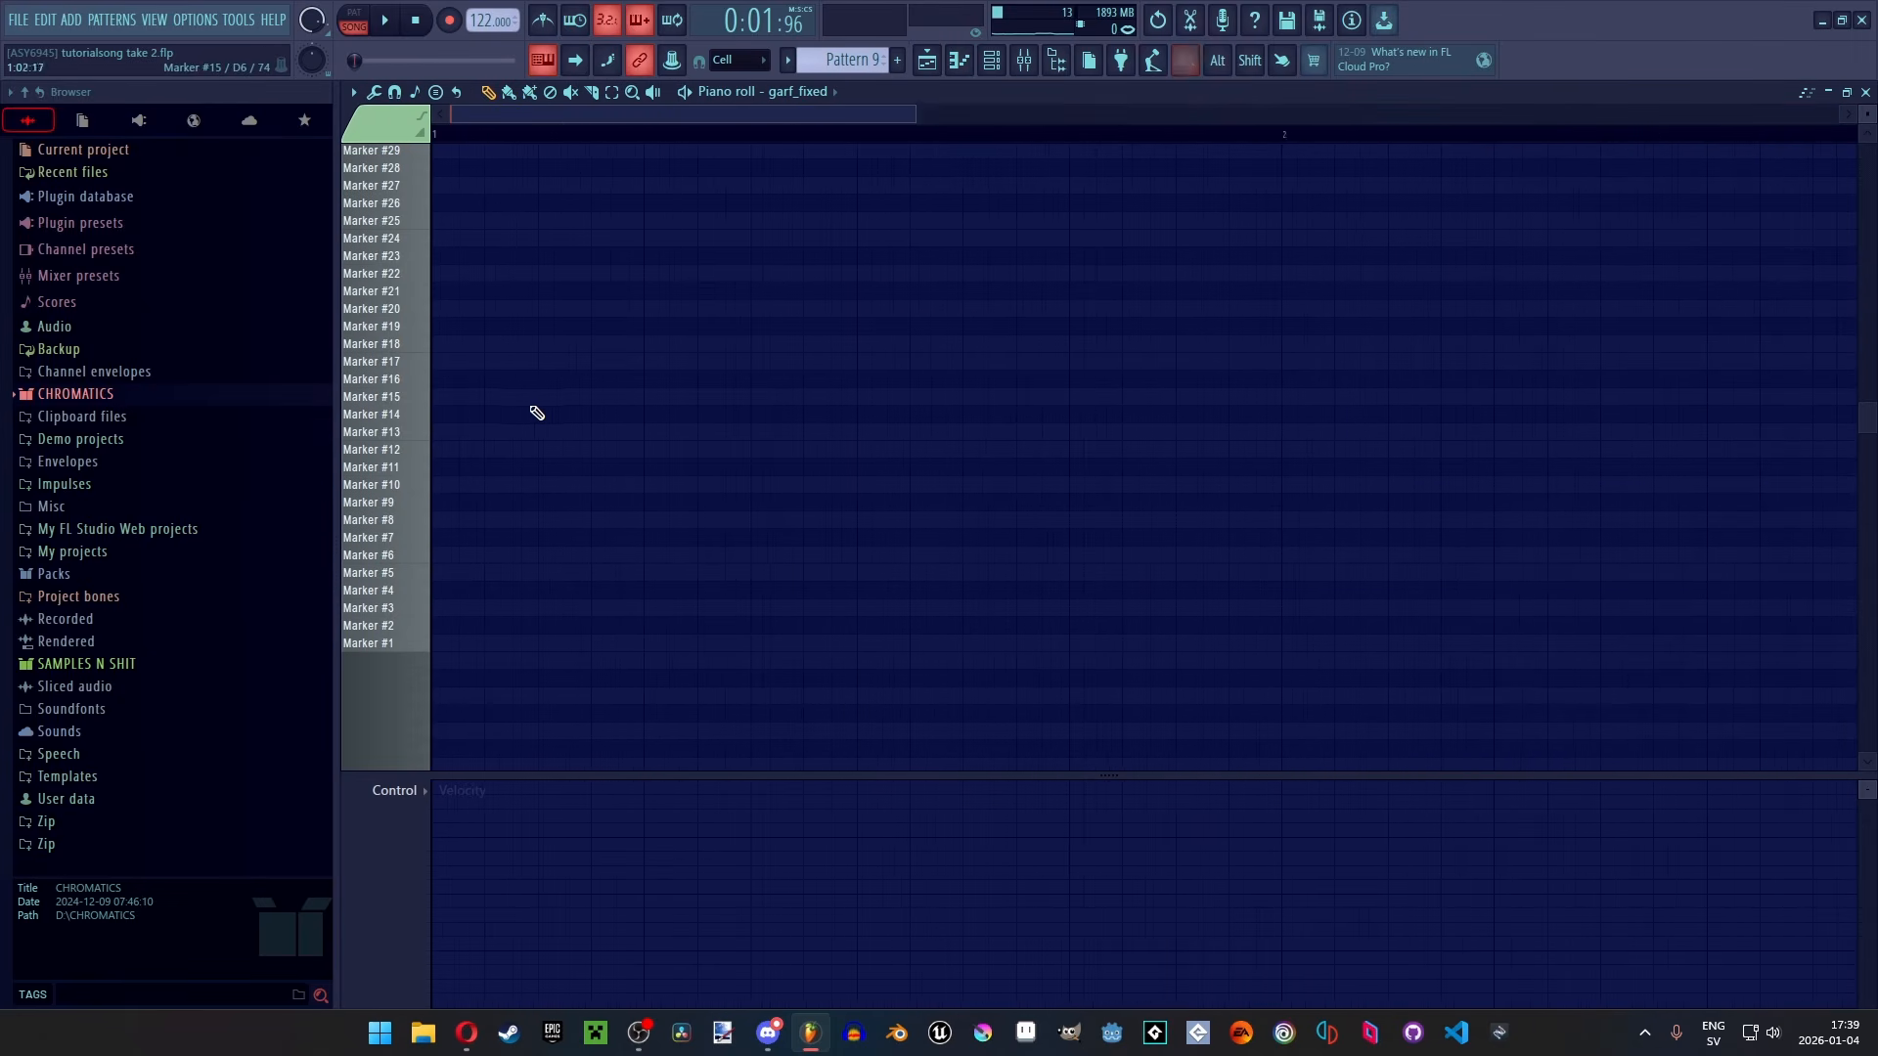
{"action": "scroll", "coordinate": [570, 412], "scroll_direction": "down", "scroll_amount": 2}
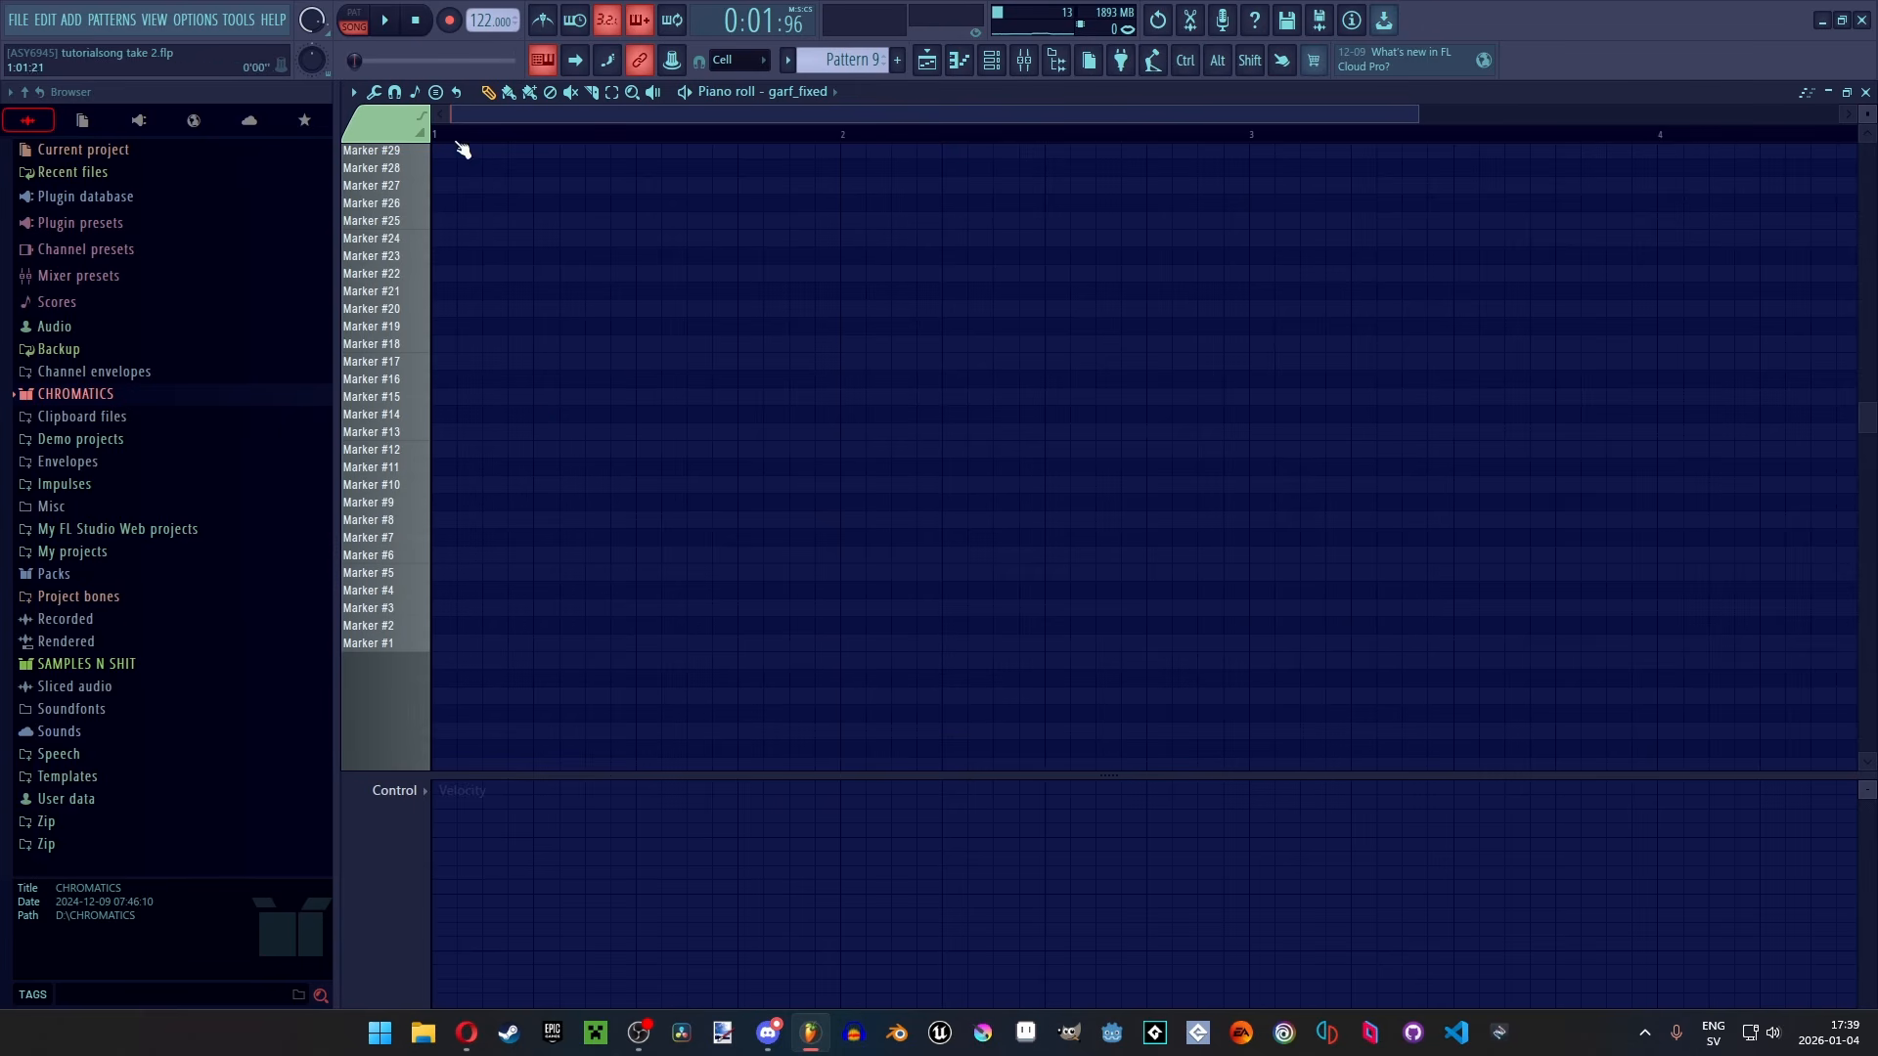
{"action": "left_click_drag", "start_coordinate": [554, 468], "coordinate": [558, 541]}
{"action": "key", "text": "space"}
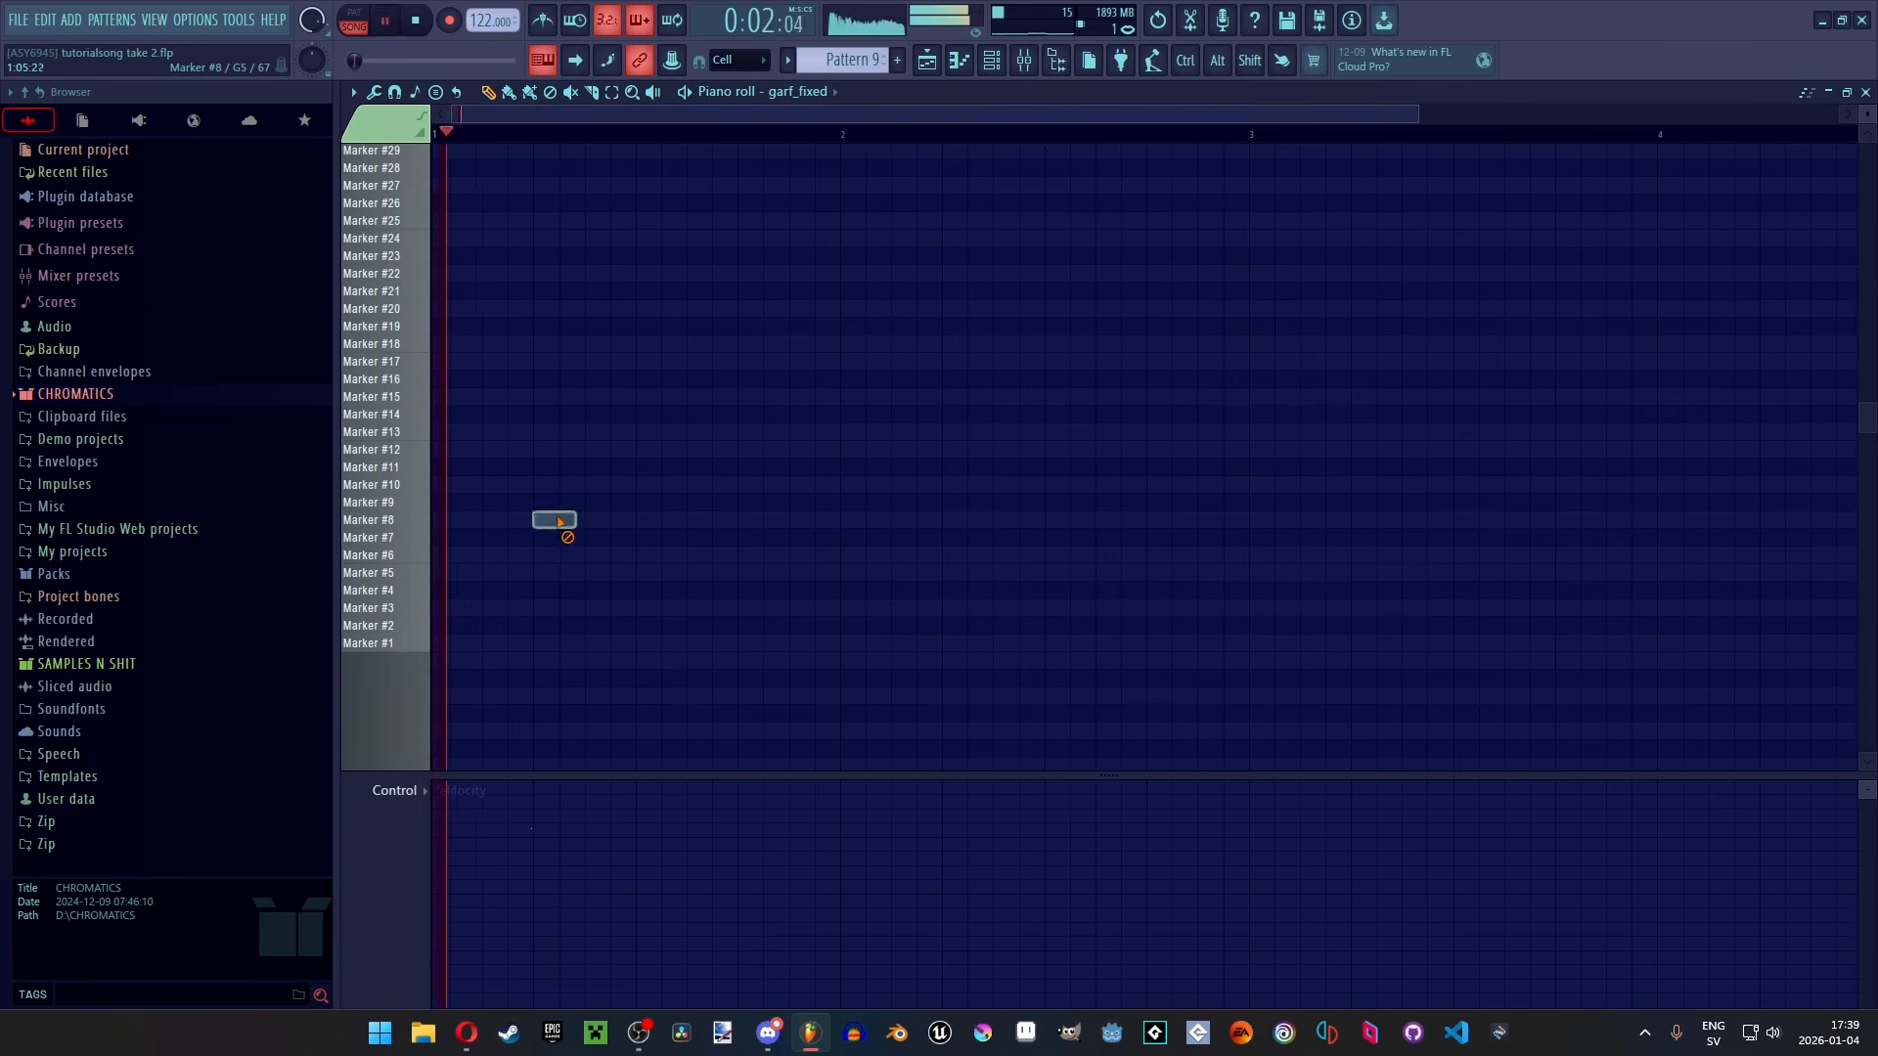
{"action": "key", "text": "space"}
{"action": "left_click", "coordinate": [593, 468]}
{"action": "left_click_drag", "start_coordinate": [577, 520], "coordinate": [608, 467]}
Audition higher slices and add a two-step Marker #15 note at step 9 of bar 1
{"action": "left_click", "coordinate": [623, 415]}
{"action": "right_click", "coordinate": [626, 414]}
{"action": "left_click", "coordinate": [645, 400]}
{"action": "right_click", "coordinate": [649, 401]}
{"action": "key", "text": "space"}
{"action": "left_click", "coordinate": [649, 399]}
{"action": "left_click_drag", "start_coordinate": [659, 399], "coordinate": [683, 404]}
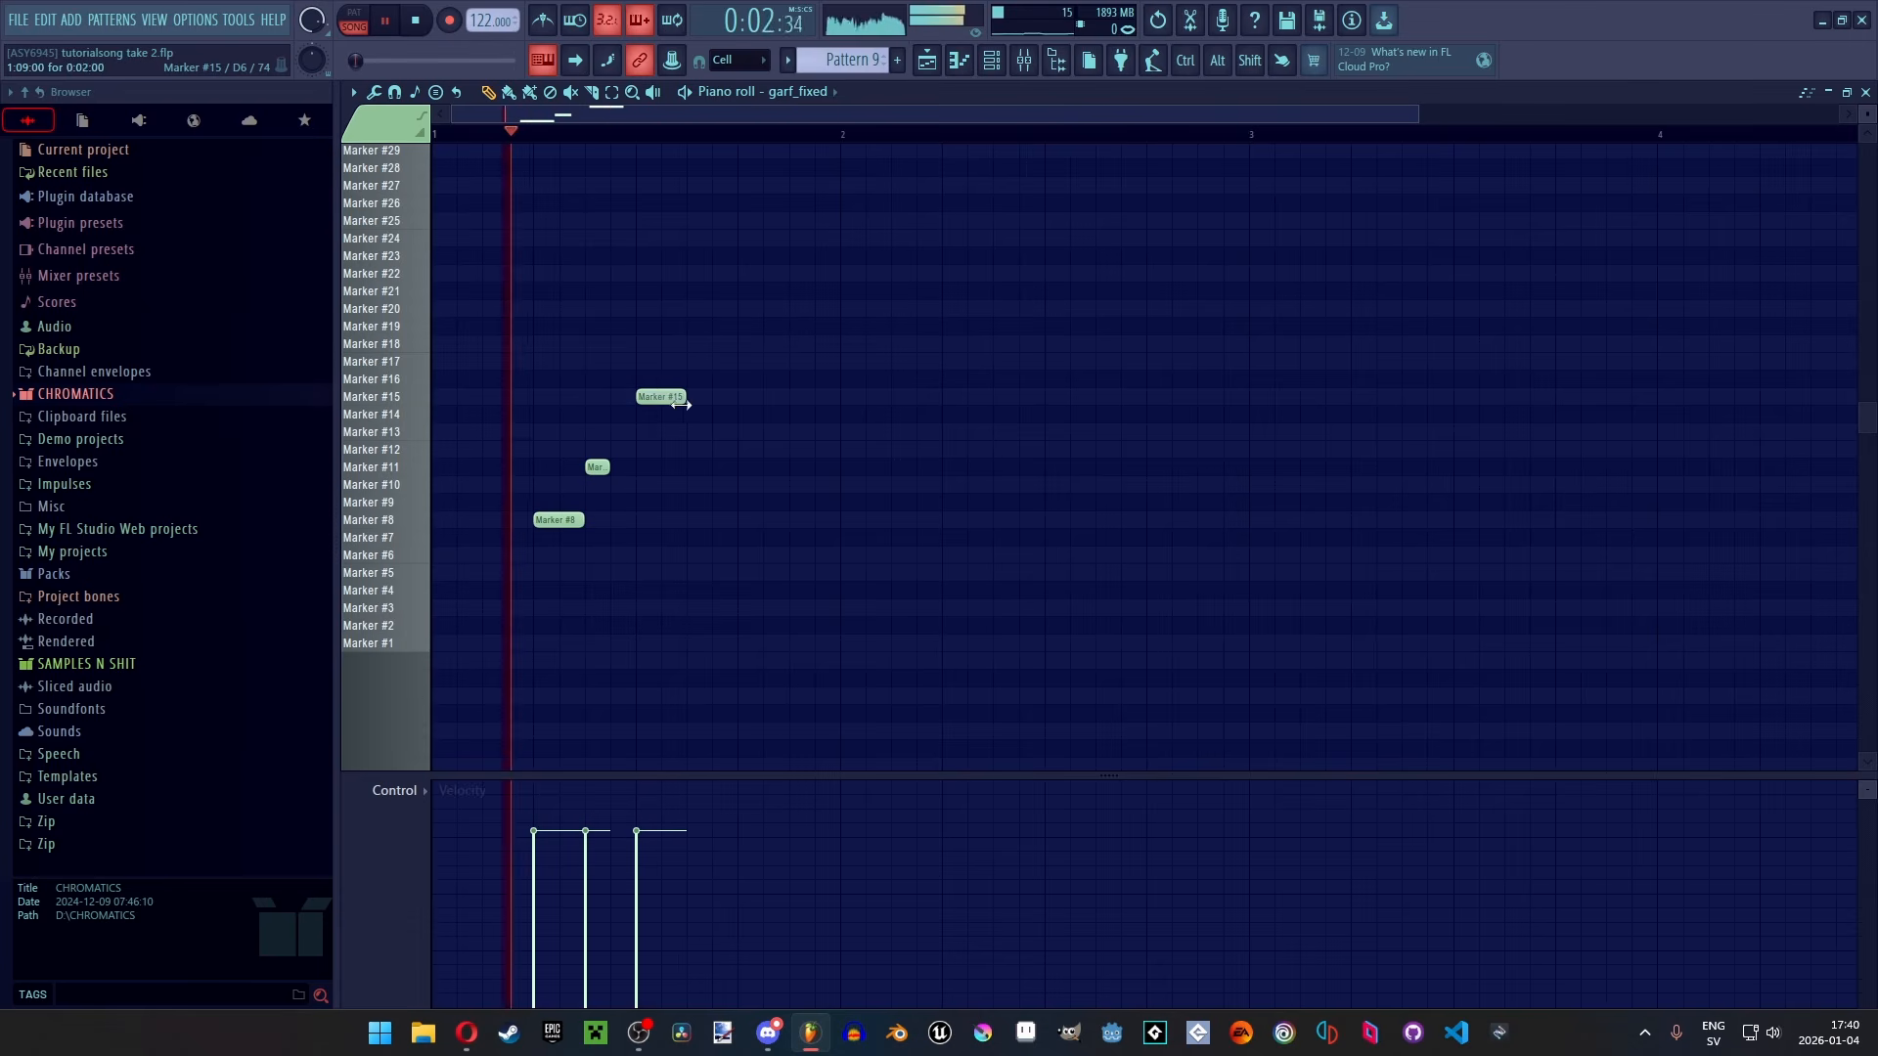
{"action": "key", "text": "space"}
{"action": "scroll", "coordinate": [704, 414], "scroll_direction": "up", "scroll_amount": 2}
{"action": "left_click", "coordinate": [734, 343]}
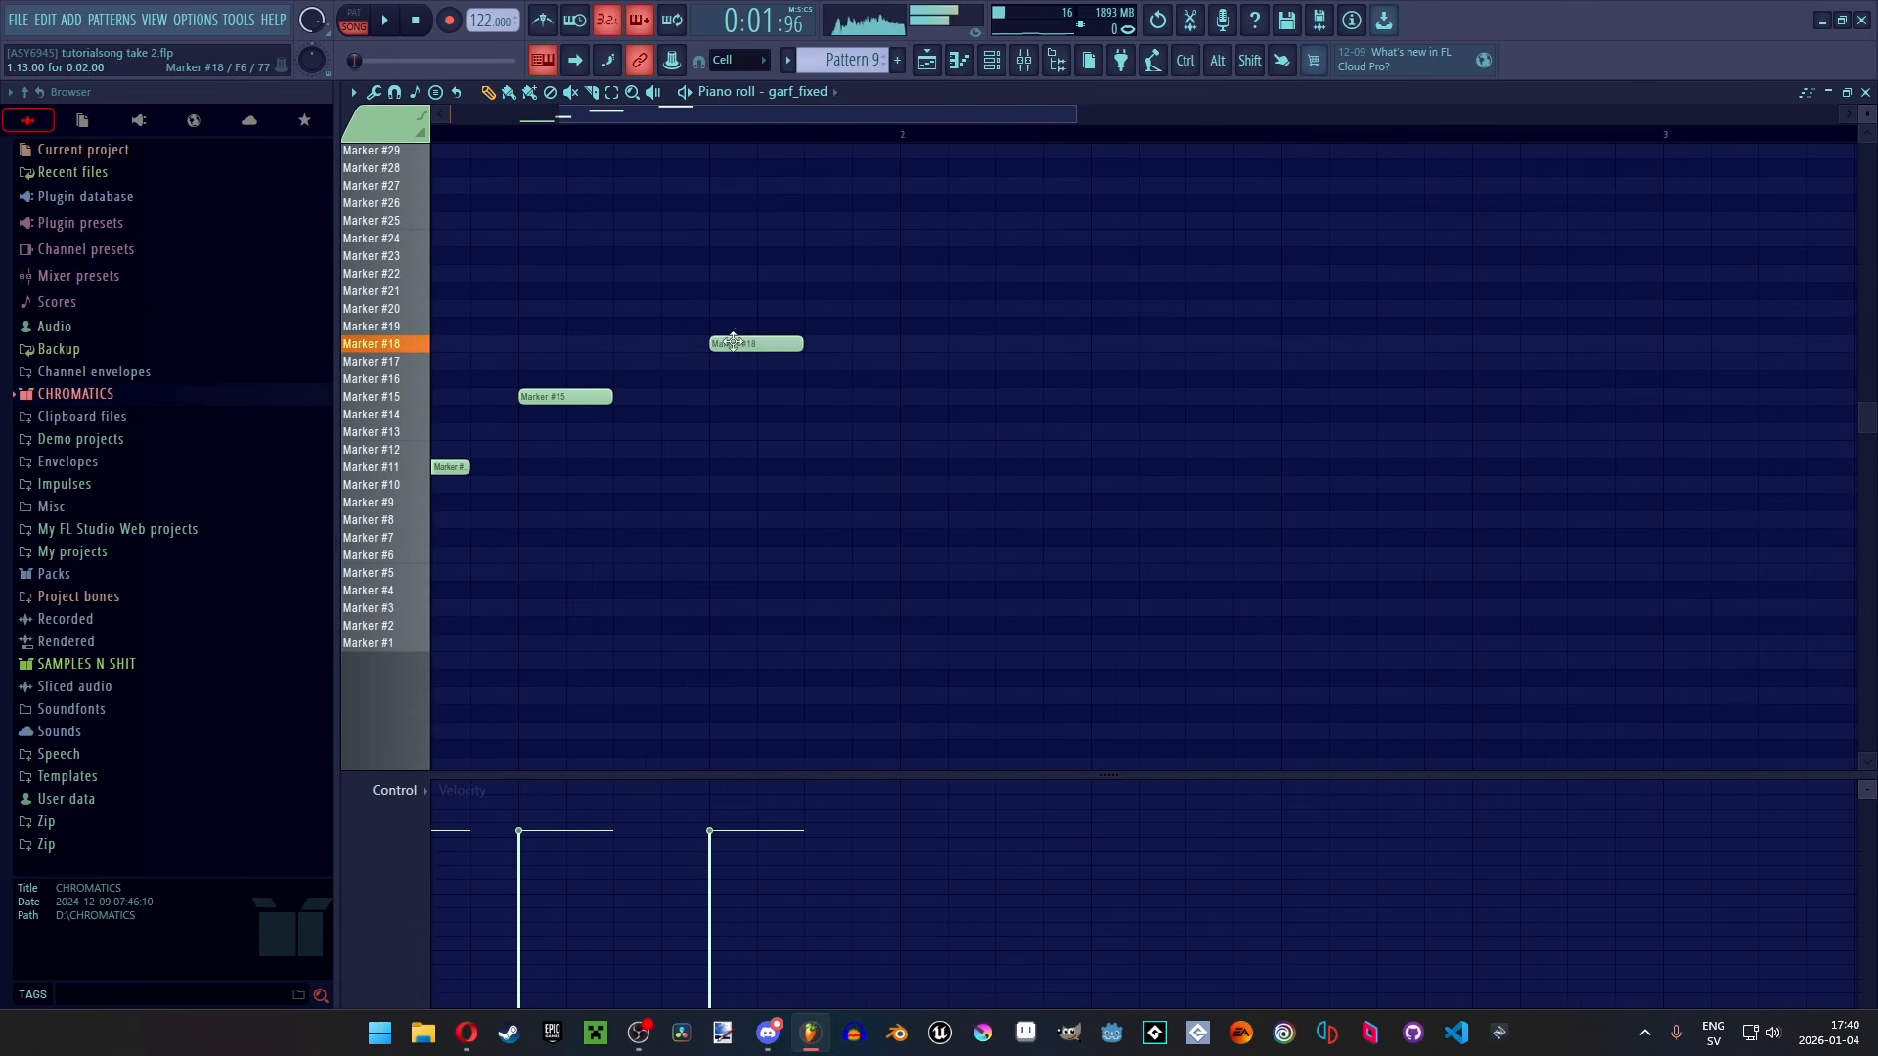
{"action": "mouse_move", "coordinate": [734, 344]}
{"action": "left_mouse_down"}
{"action": "mouse_move", "coordinate": [754, 314]}
{"action": "mouse_move", "coordinate": [729, 312]}
{"action": "mouse_move", "coordinate": [759, 314]}
{"action": "left_mouse_up"}
{"action": "left_click", "coordinate": [807, 327], "text": "alt"}
{"action": "right_click", "coordinate": [812, 328]}
{"action": "right_click", "coordinate": [778, 328]}
{"action": "key", "text": "space"}
{"action": "right_click", "coordinate": [749, 312]}
{"action": "left_click", "coordinate": [745, 312]}
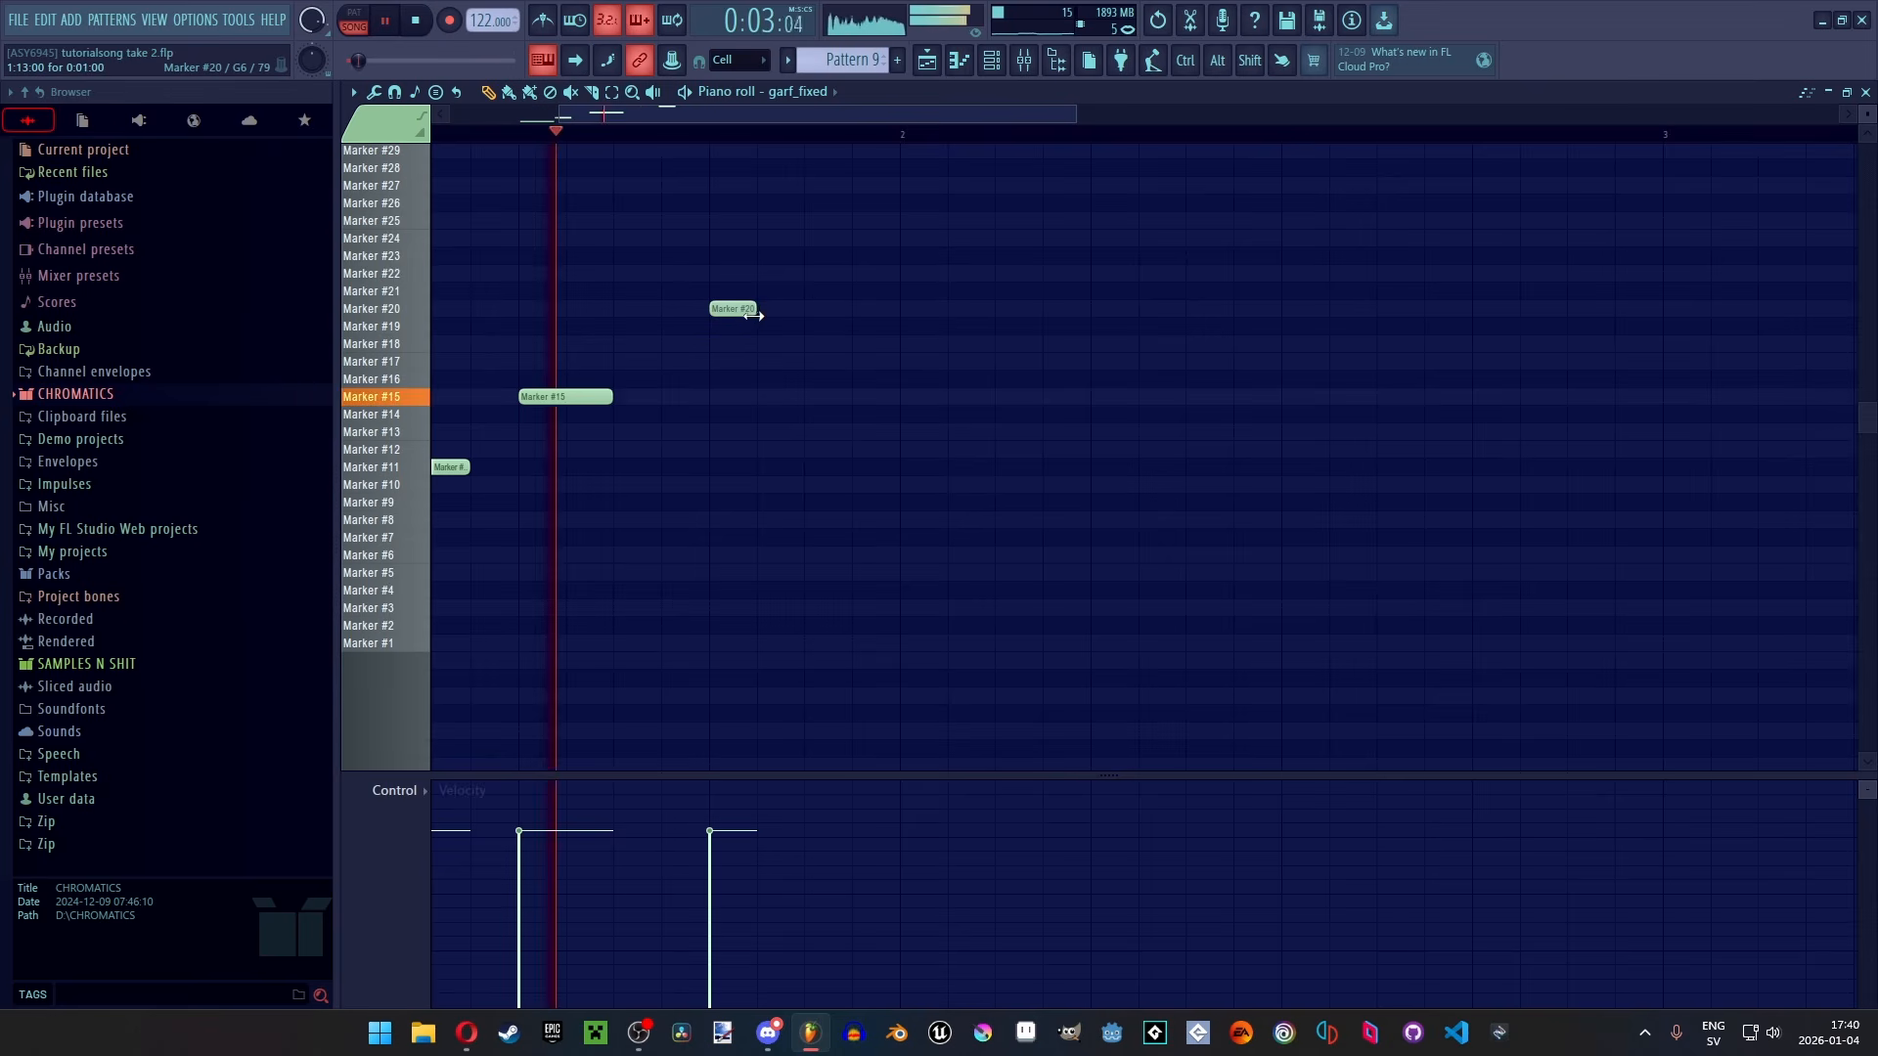
{"action": "key", "text": "space"}
{"action": "right_click", "coordinate": [729, 313]}
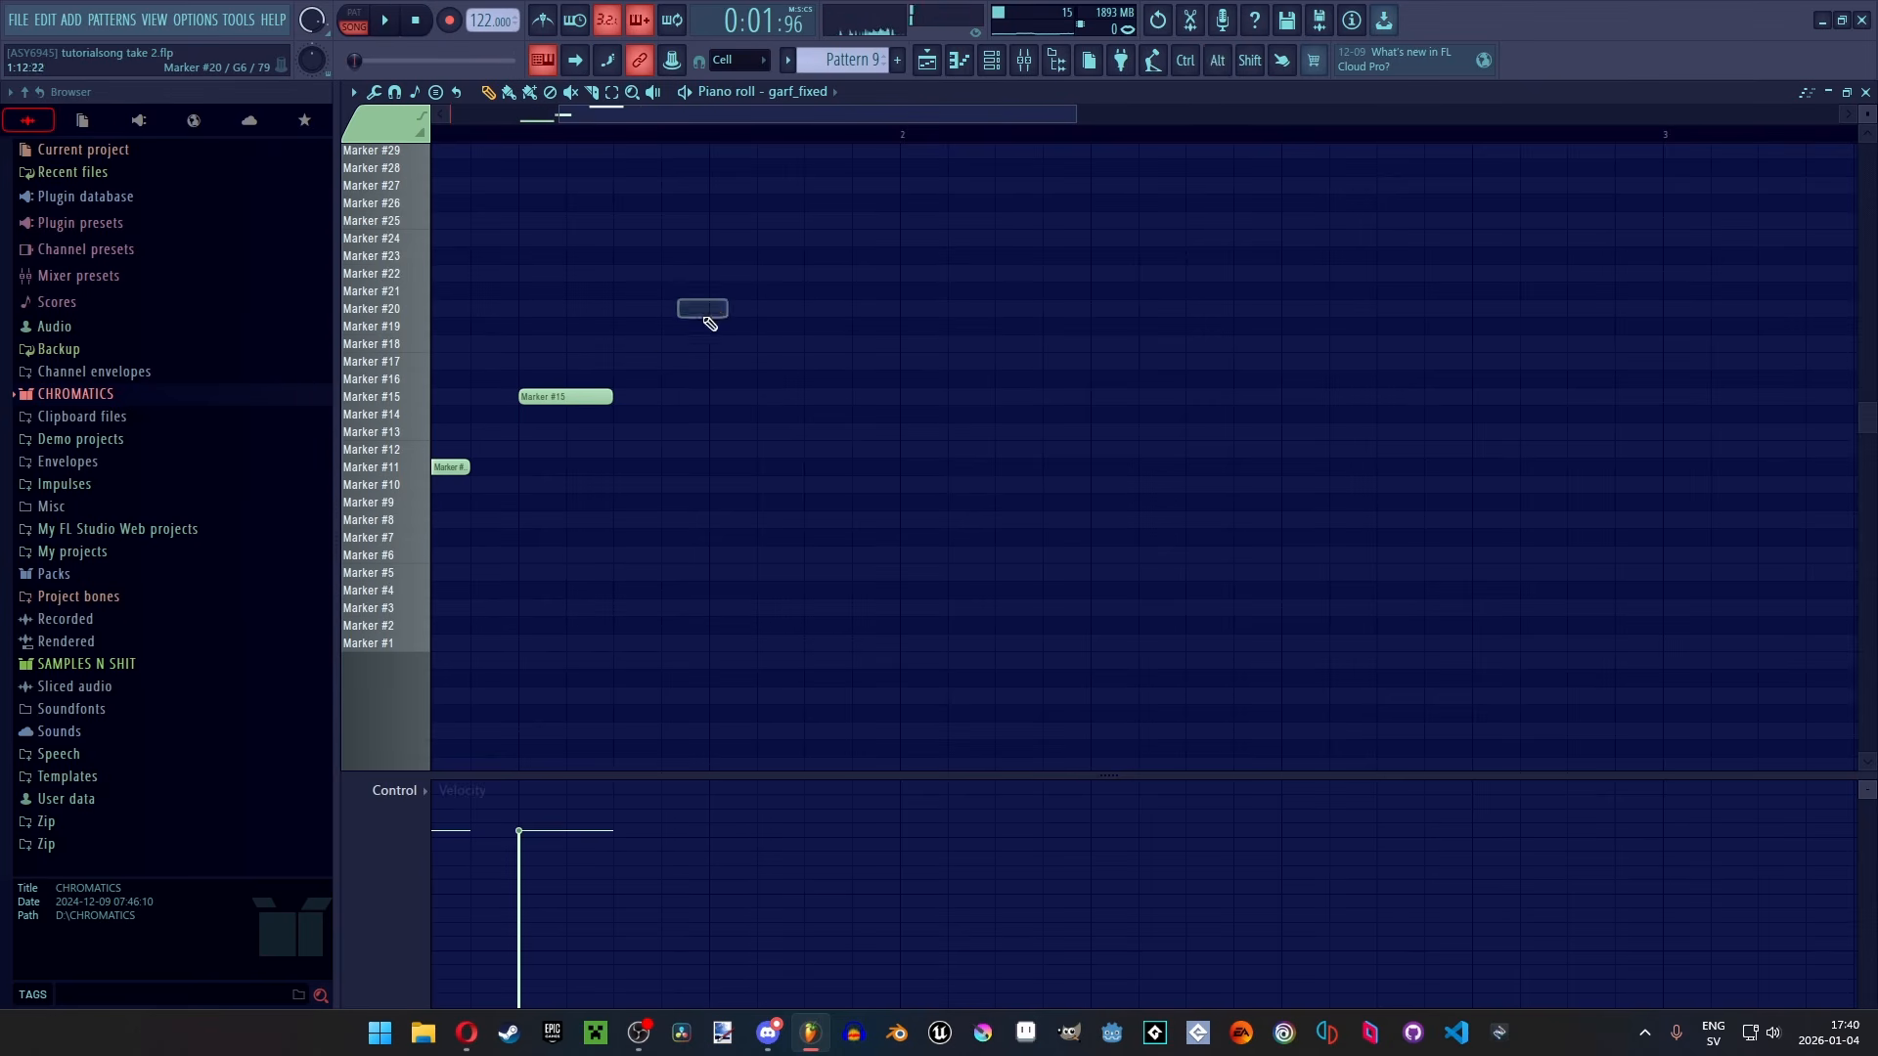
Add a short Marker #18 note at step 12 of bar 1 and a two-step Marker #20 note at step 13
{"action": "left_click", "coordinate": [707, 344]}
{"action": "left_click", "coordinate": [721, 309]}
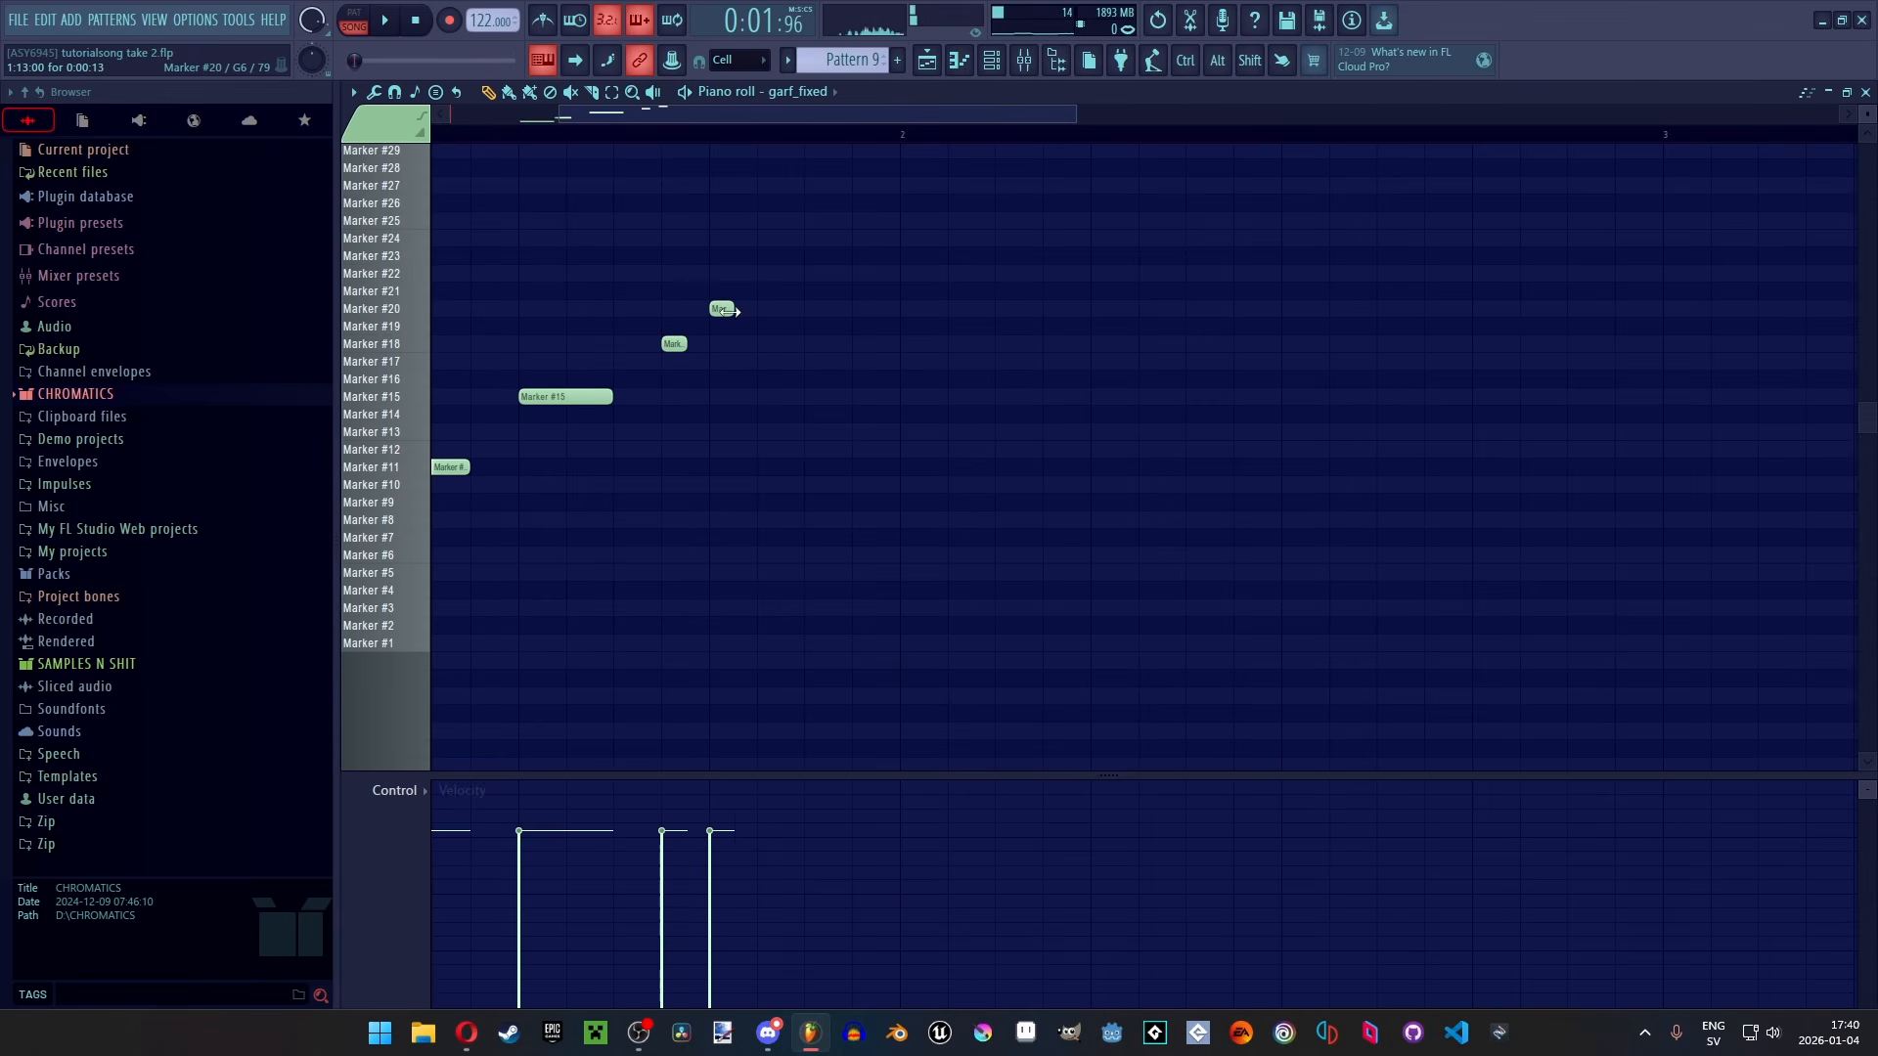
{"action": "left_click_drag", "start_coordinate": [754, 311], "coordinate": [803, 311]}
Try different slices at step 16 of bar 1 and keep a short Marker #23 note there
{"action": "left_click", "coordinate": [855, 341]}
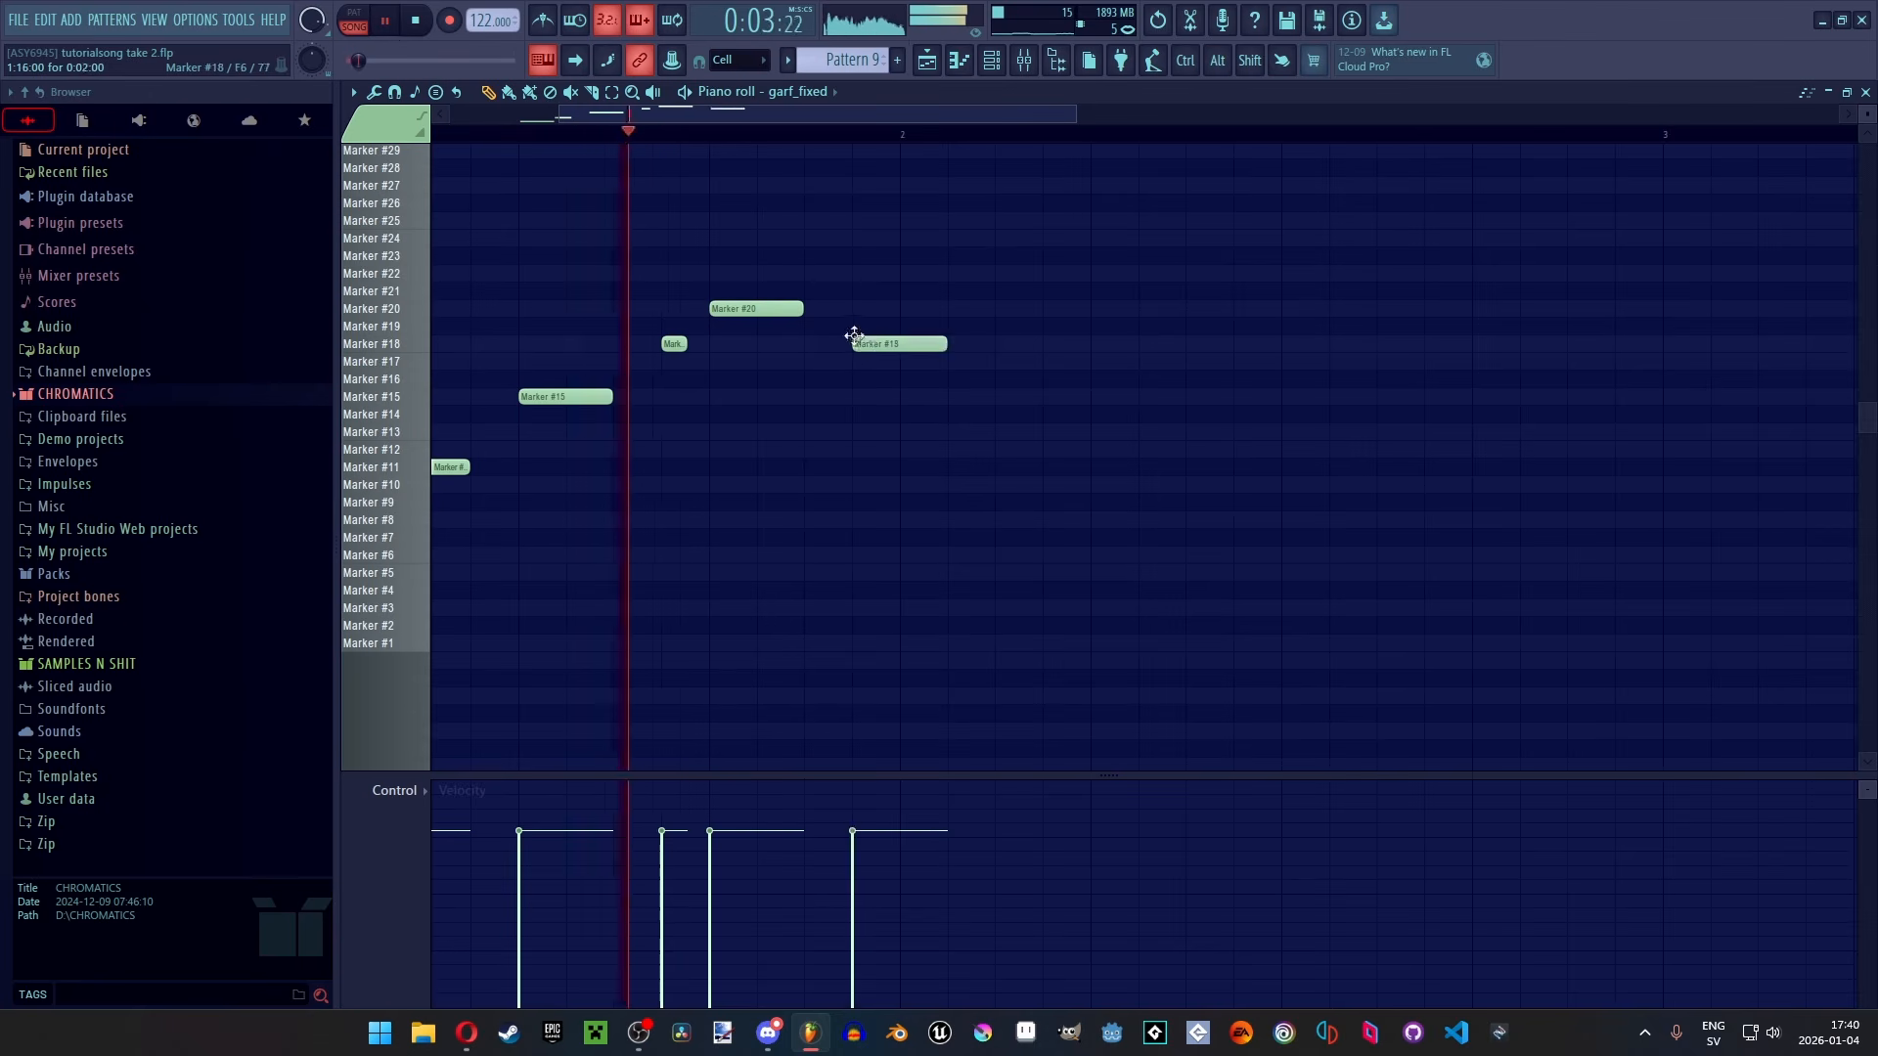
{"action": "right_click", "coordinate": [857, 342]}
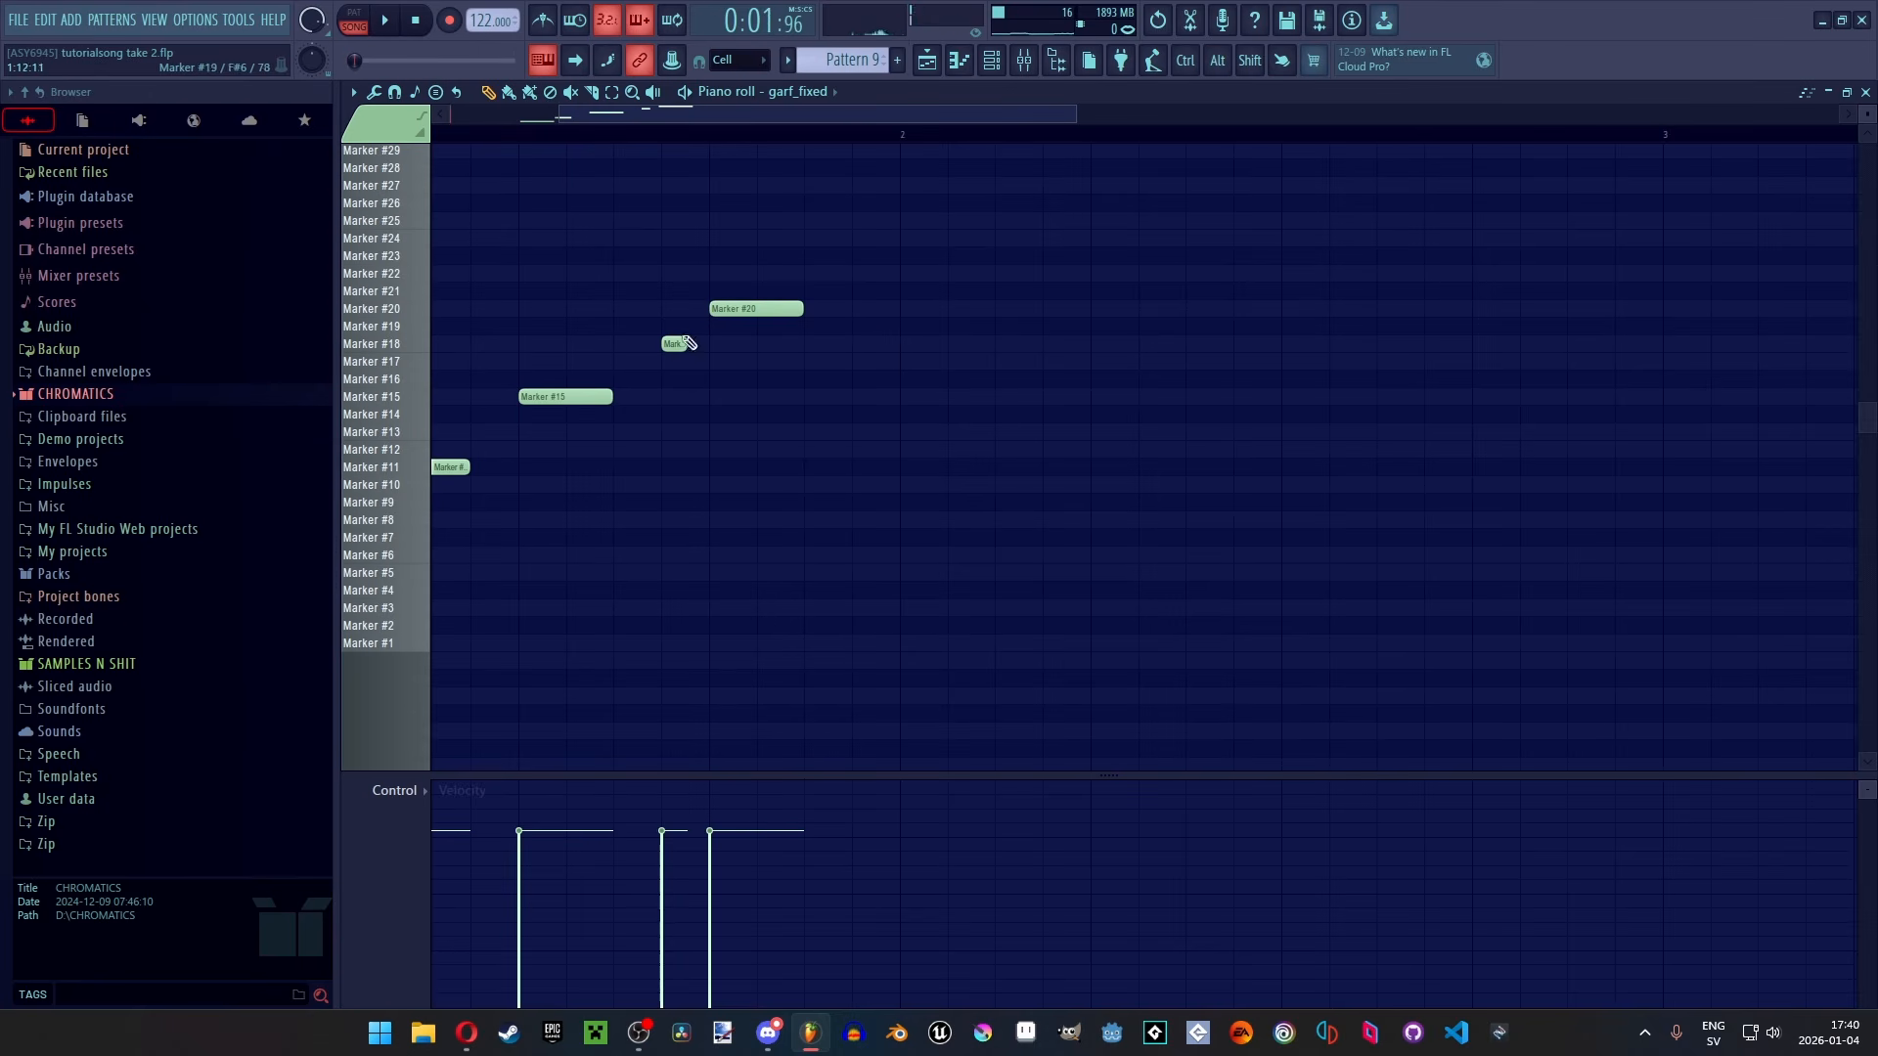
{"action": "left_click", "coordinate": [869, 245]}
{"action": "right_click", "coordinate": [869, 243]}
{"action": "left_click", "coordinate": [867, 256]}
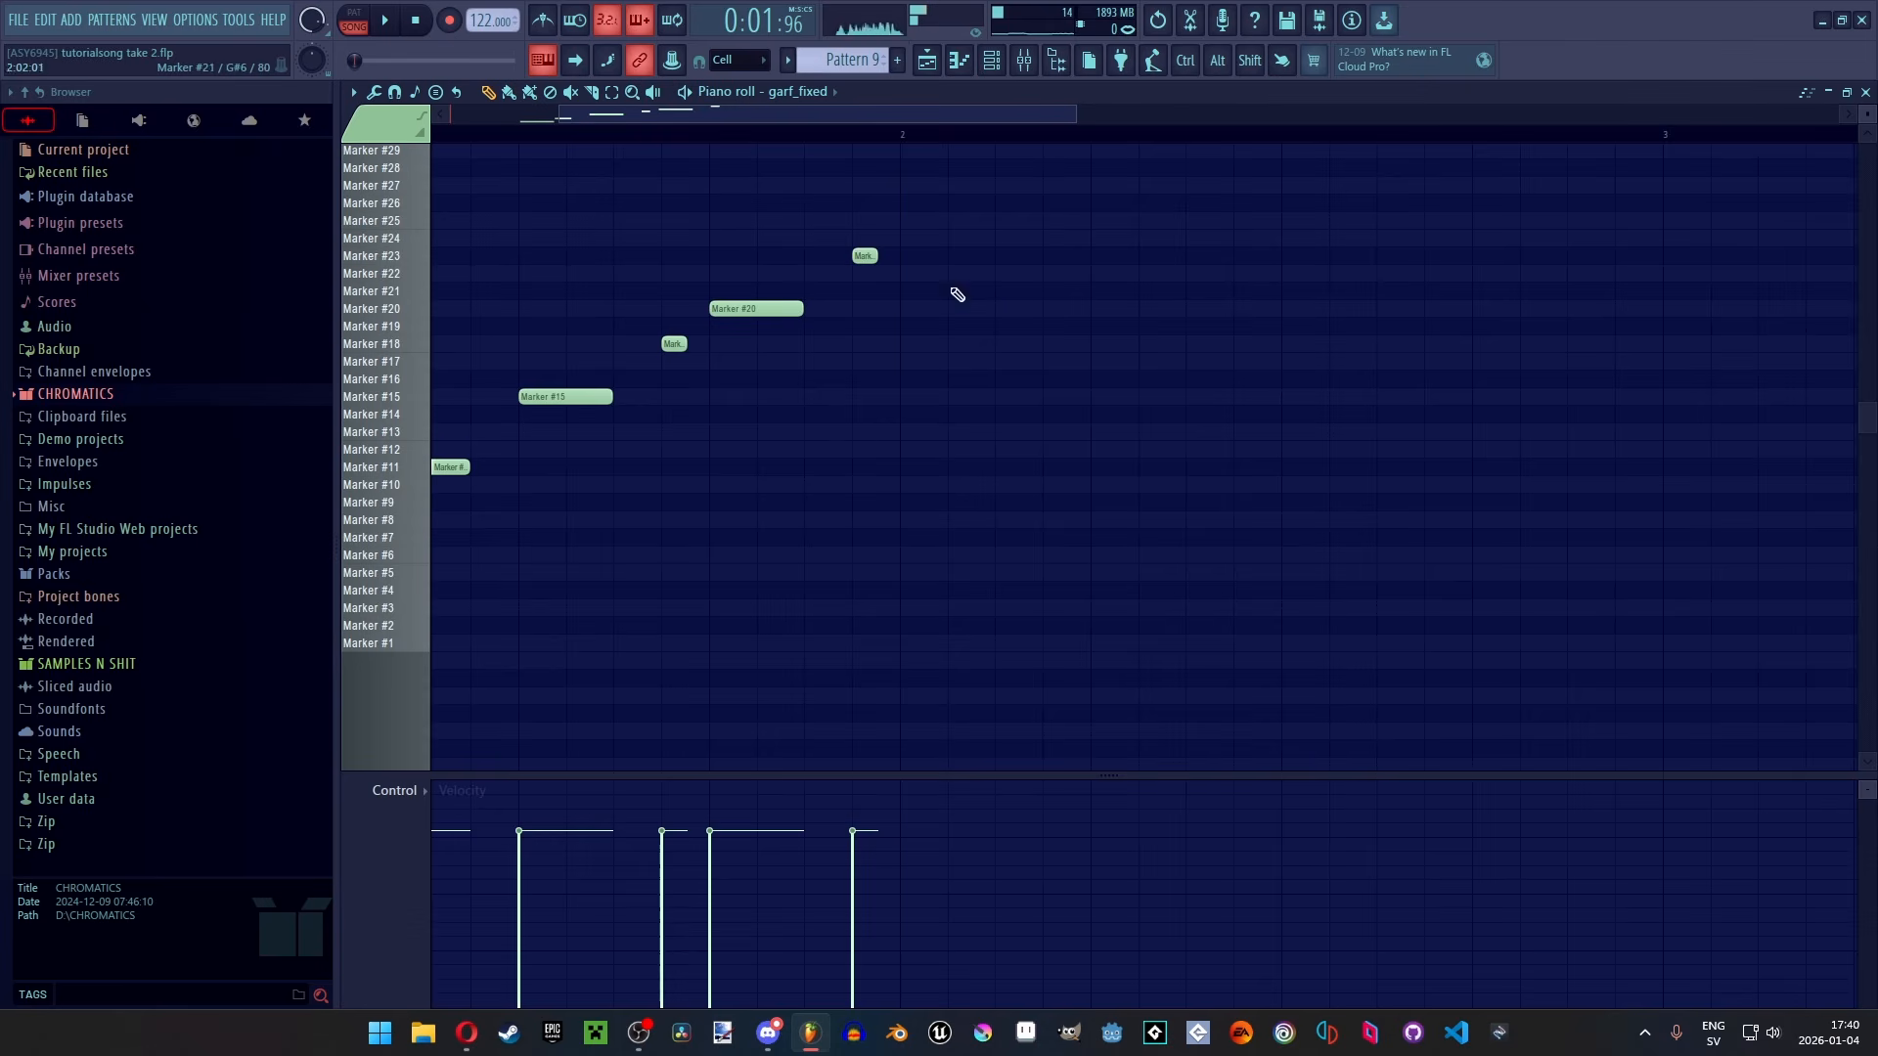
Fill the first half of bar 2 with descending two-step notes on Marker #22, #20, #16 and #15
{"action": "left_click_drag", "start_coordinate": [958, 295], "coordinate": [909, 277]}
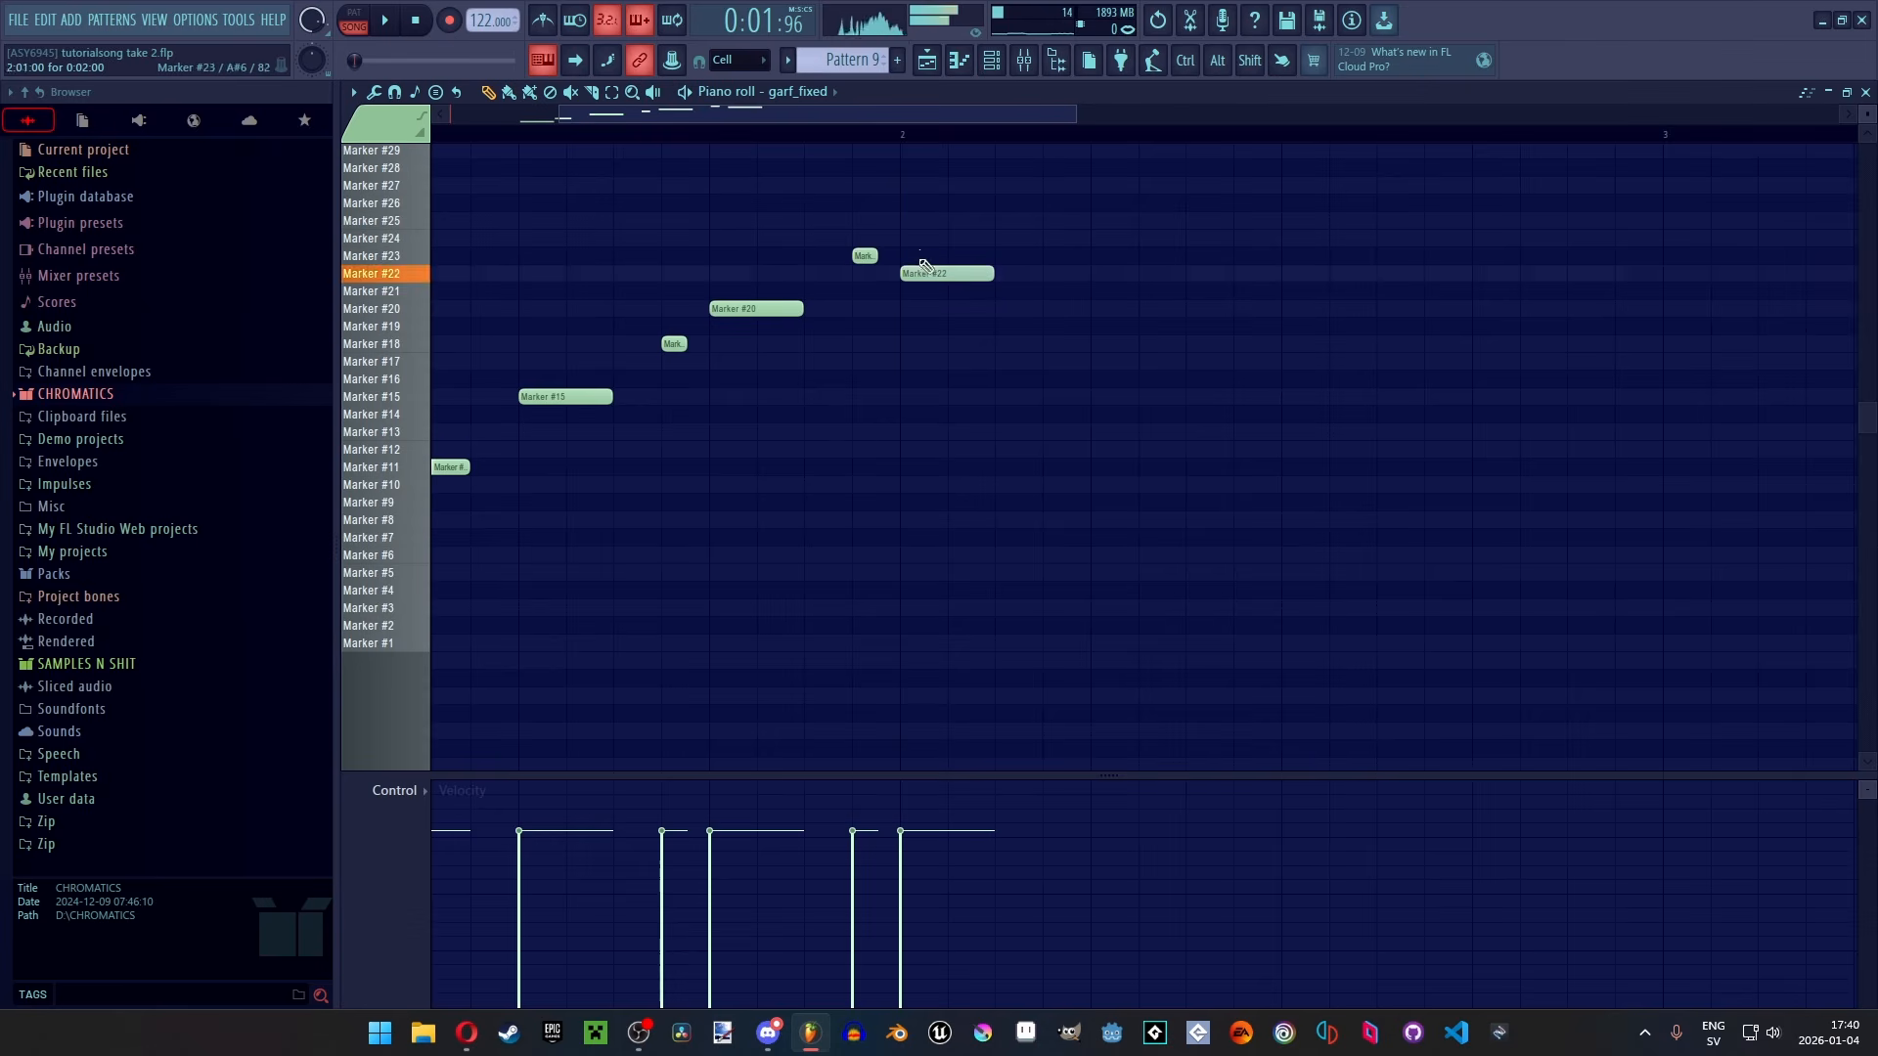
{"action": "left_click", "coordinate": [1042, 296]}
{"action": "left_click_drag", "start_coordinate": [1022, 293], "coordinate": [1018, 311]}
{"action": "mouse_move", "coordinate": [1092, 368]}
{"action": "left_mouse_down"}
{"action": "mouse_move", "coordinate": [1093, 403]}
{"action": "mouse_move", "coordinate": [1094, 385]}
{"action": "left_mouse_up"}
{"action": "left_click", "coordinate": [1198, 397]}
{"action": "key", "text": "space"}
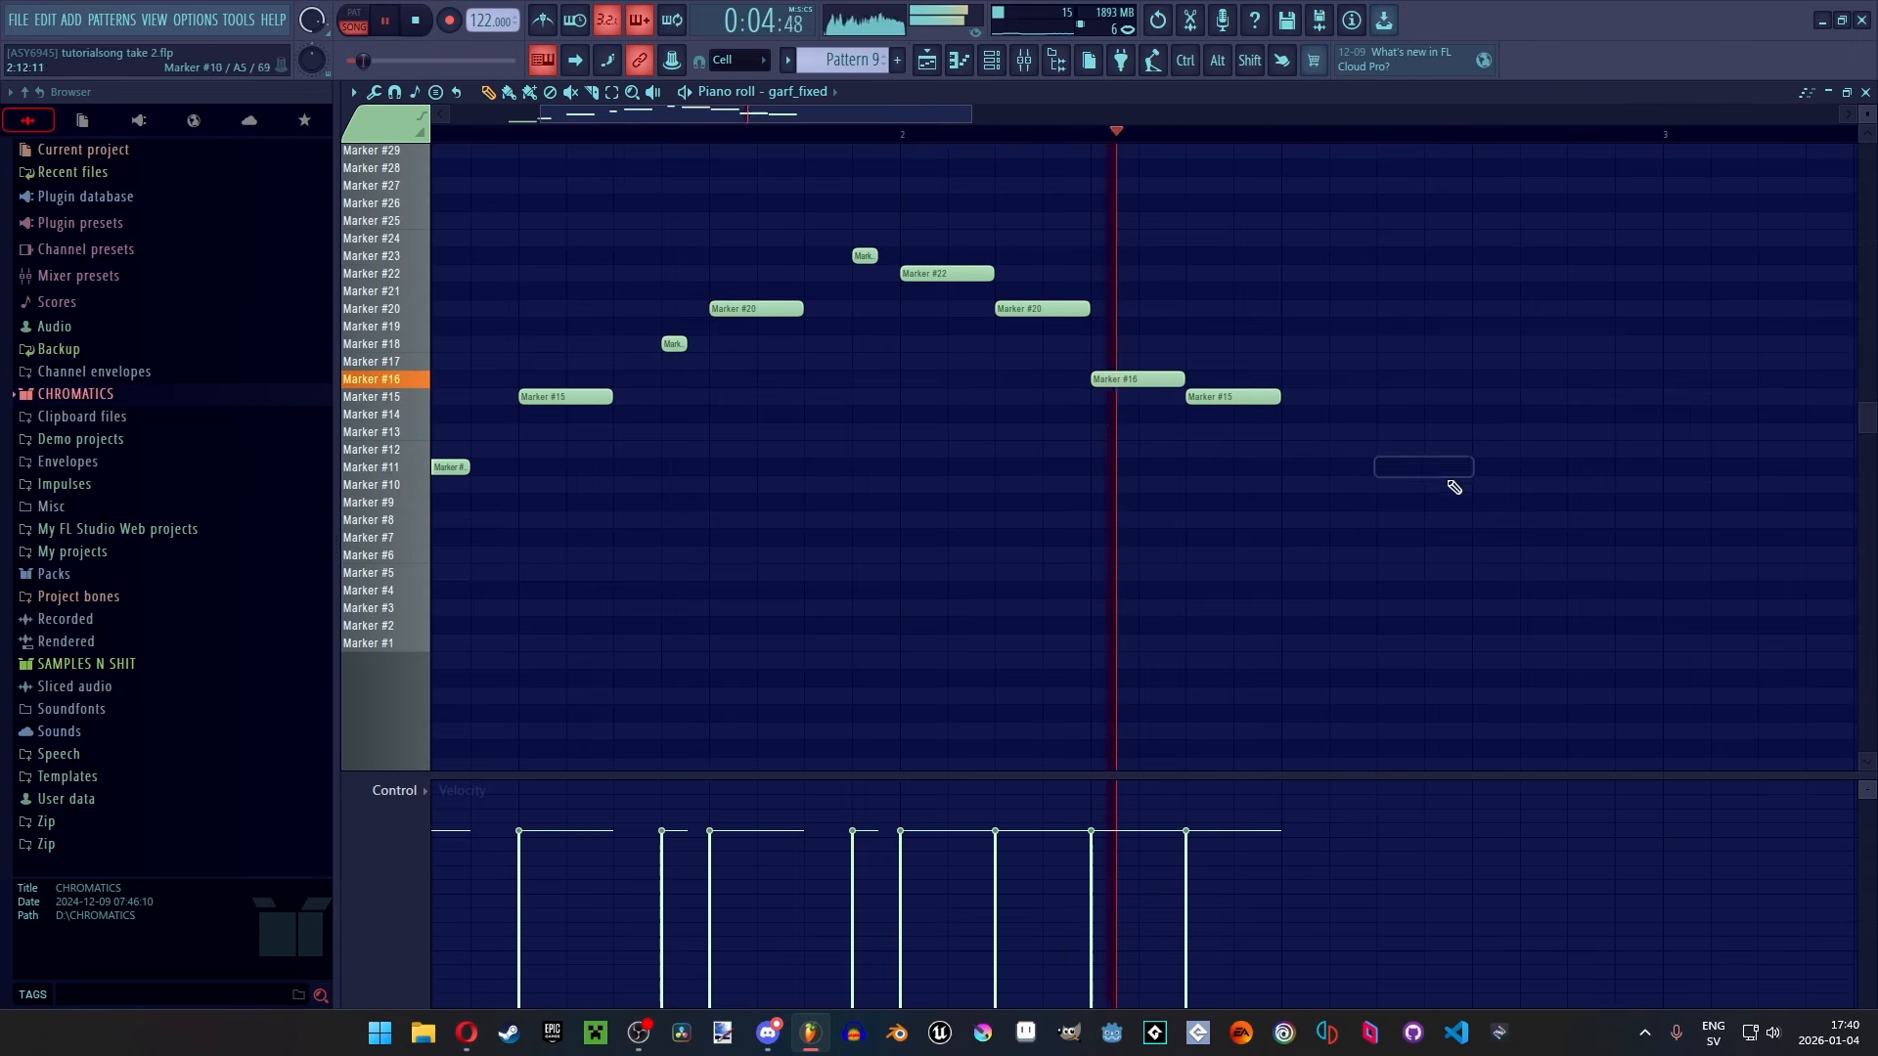
{"action": "key", "text": "space"}
Add short Marker #13 and #15 notes at steps 11 and 12 of bar 2, and a two-step Marker #13 at step 13
{"action": "scroll", "coordinate": [1381, 431], "scroll_direction": "up", "scroll_amount": 2}
{"action": "left_click", "coordinate": [1421, 415]}
{"action": "left_click_drag", "start_coordinate": [1421, 416], "coordinate": [1501, 438]}
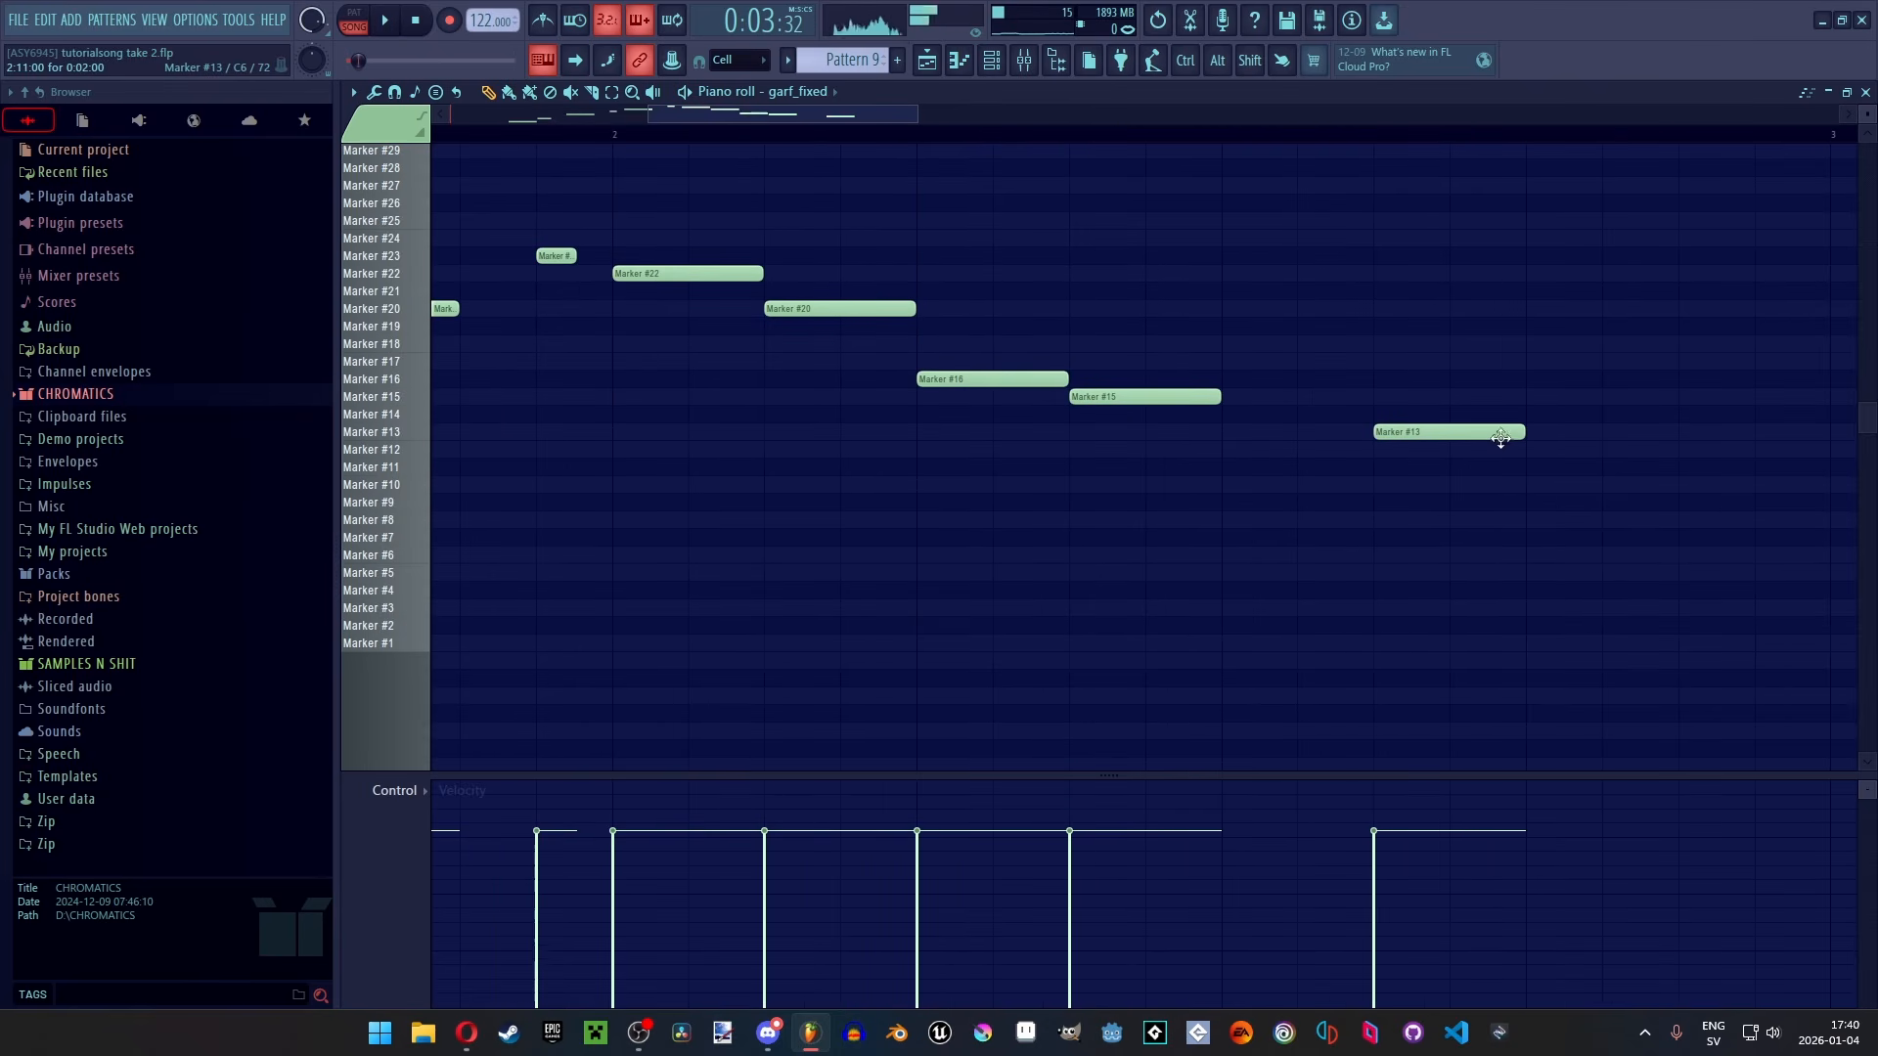
{"action": "left_click", "coordinate": [1467, 396]}
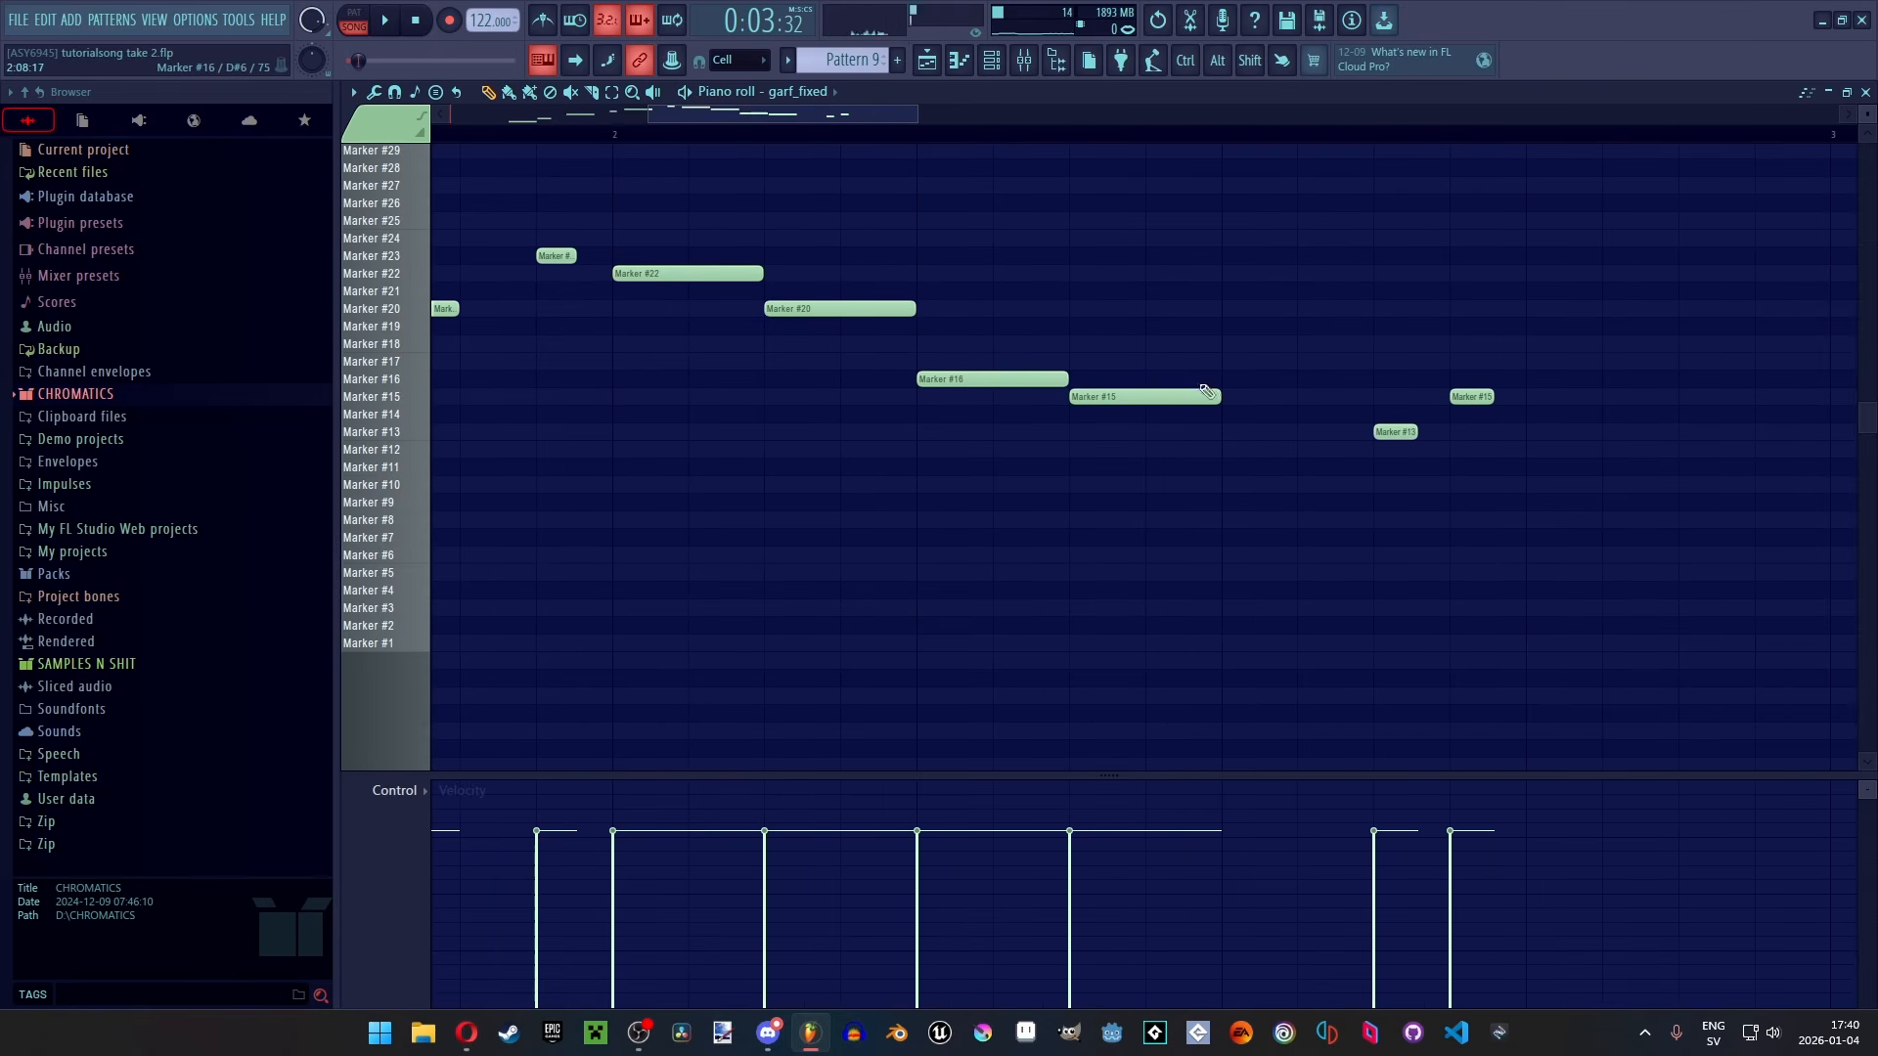
{"action": "key", "text": "space"}
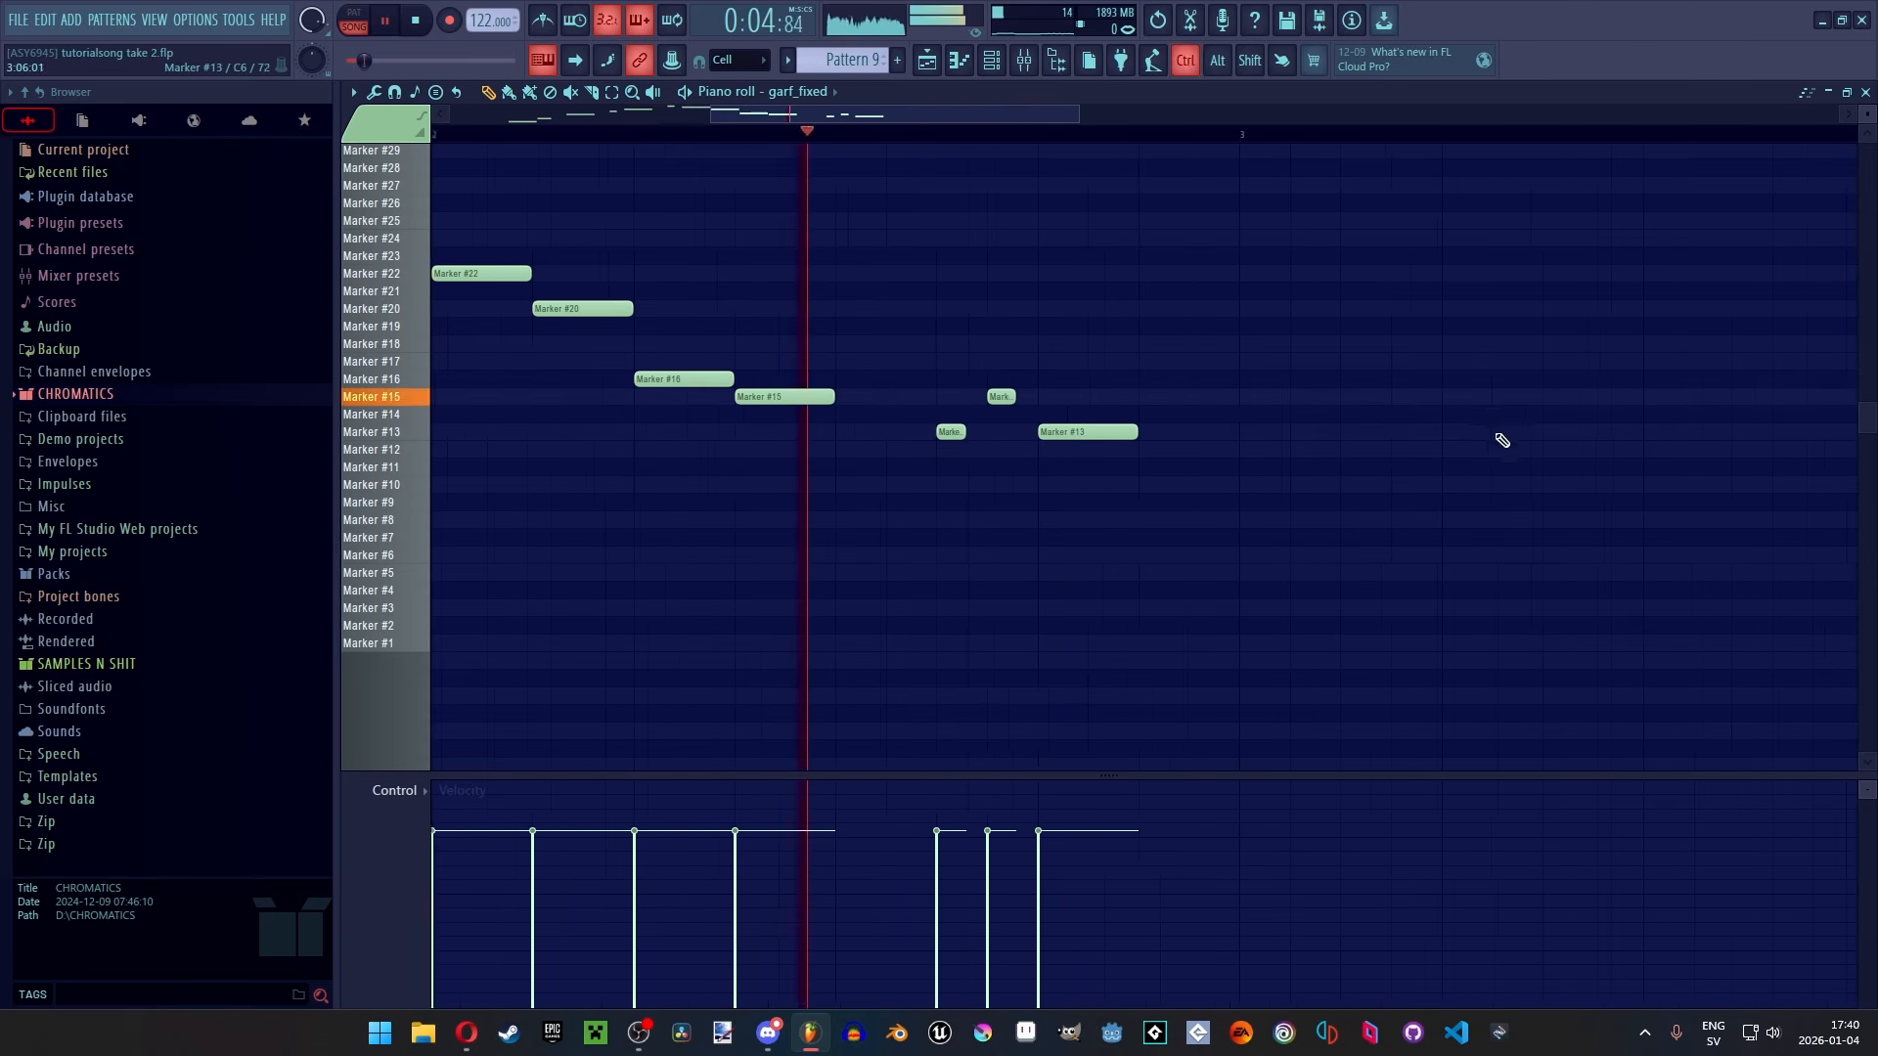
Add two-step notes on Marker #10 at step 15 of bar 2 and Marker #11 at the start of bar 3
{"action": "left_click", "coordinate": [1144, 482]}
{"action": "left_click", "coordinate": [1232, 463]}
{"action": "right_click", "coordinate": [1240, 467]}
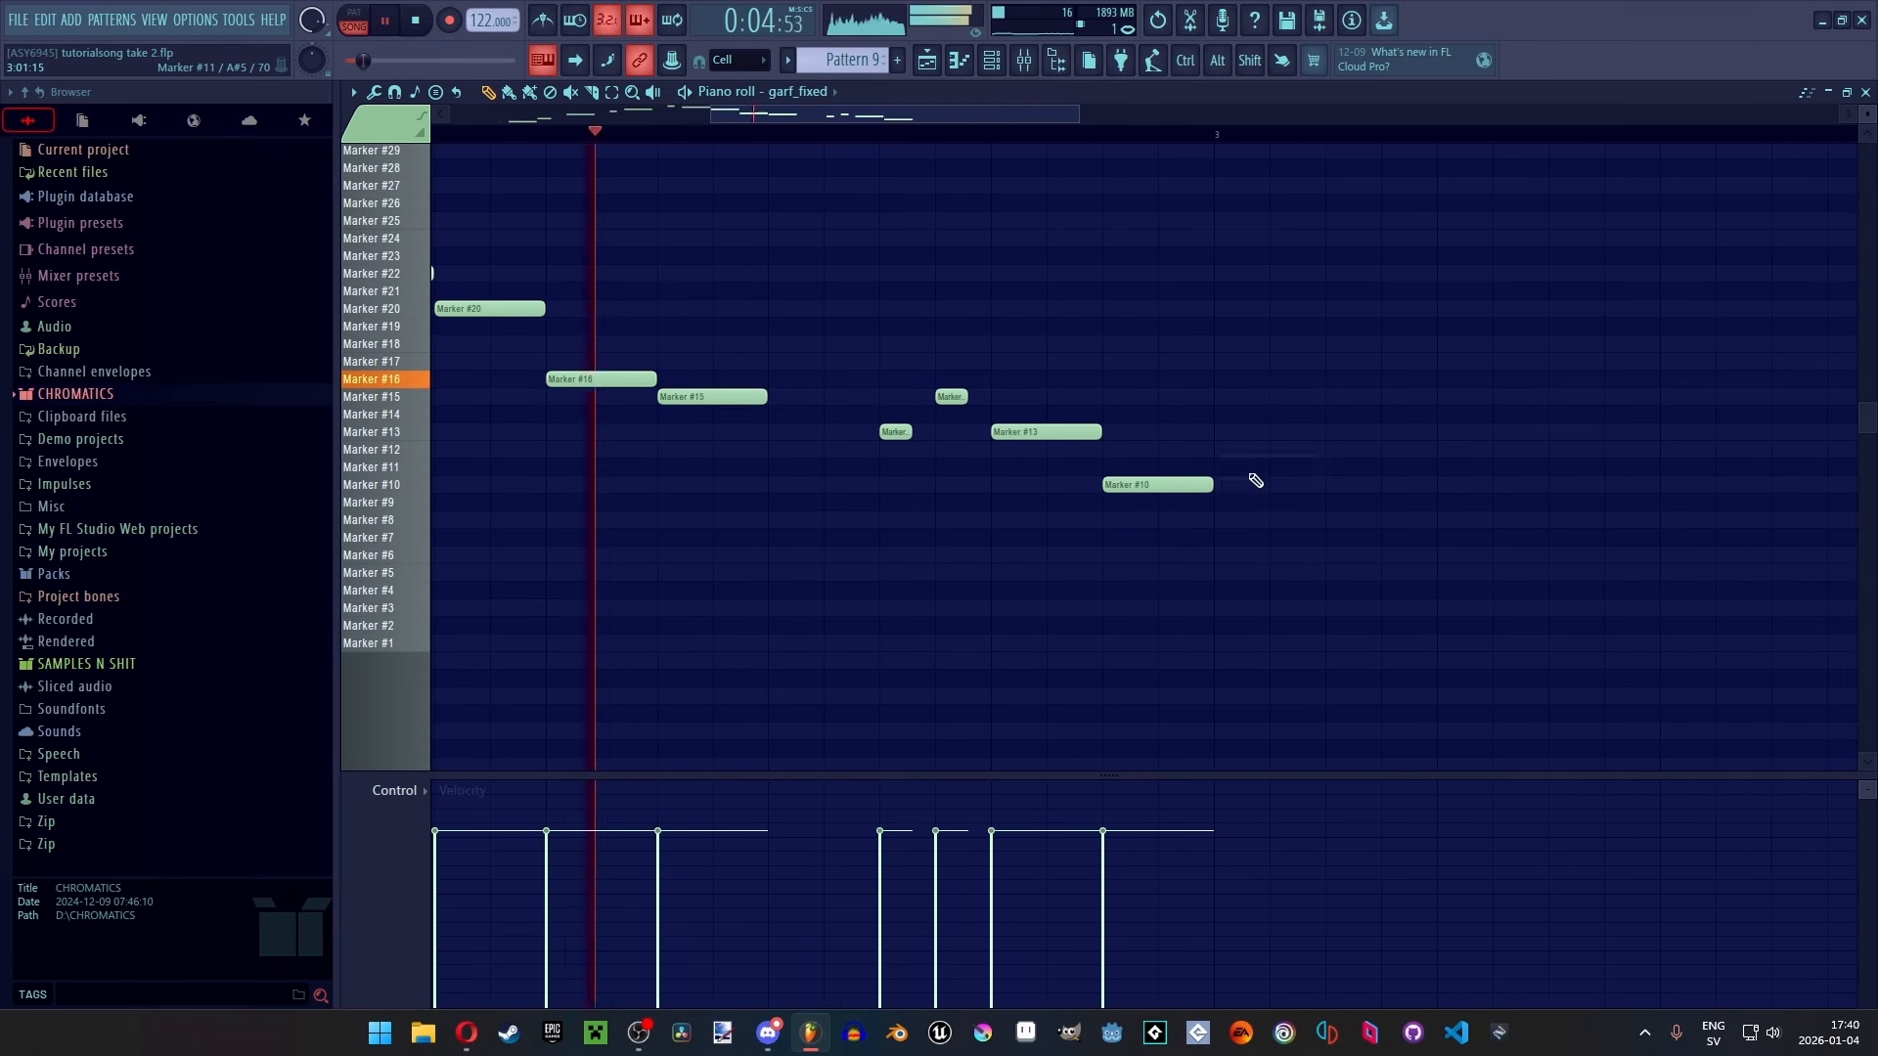
{"action": "scroll", "coordinate": [1223, 481], "scroll_direction": "down", "scroll_amount": 3}
{"action": "left_click", "coordinate": [1171, 484]}
{"action": "right_click", "coordinate": [1169, 485]}
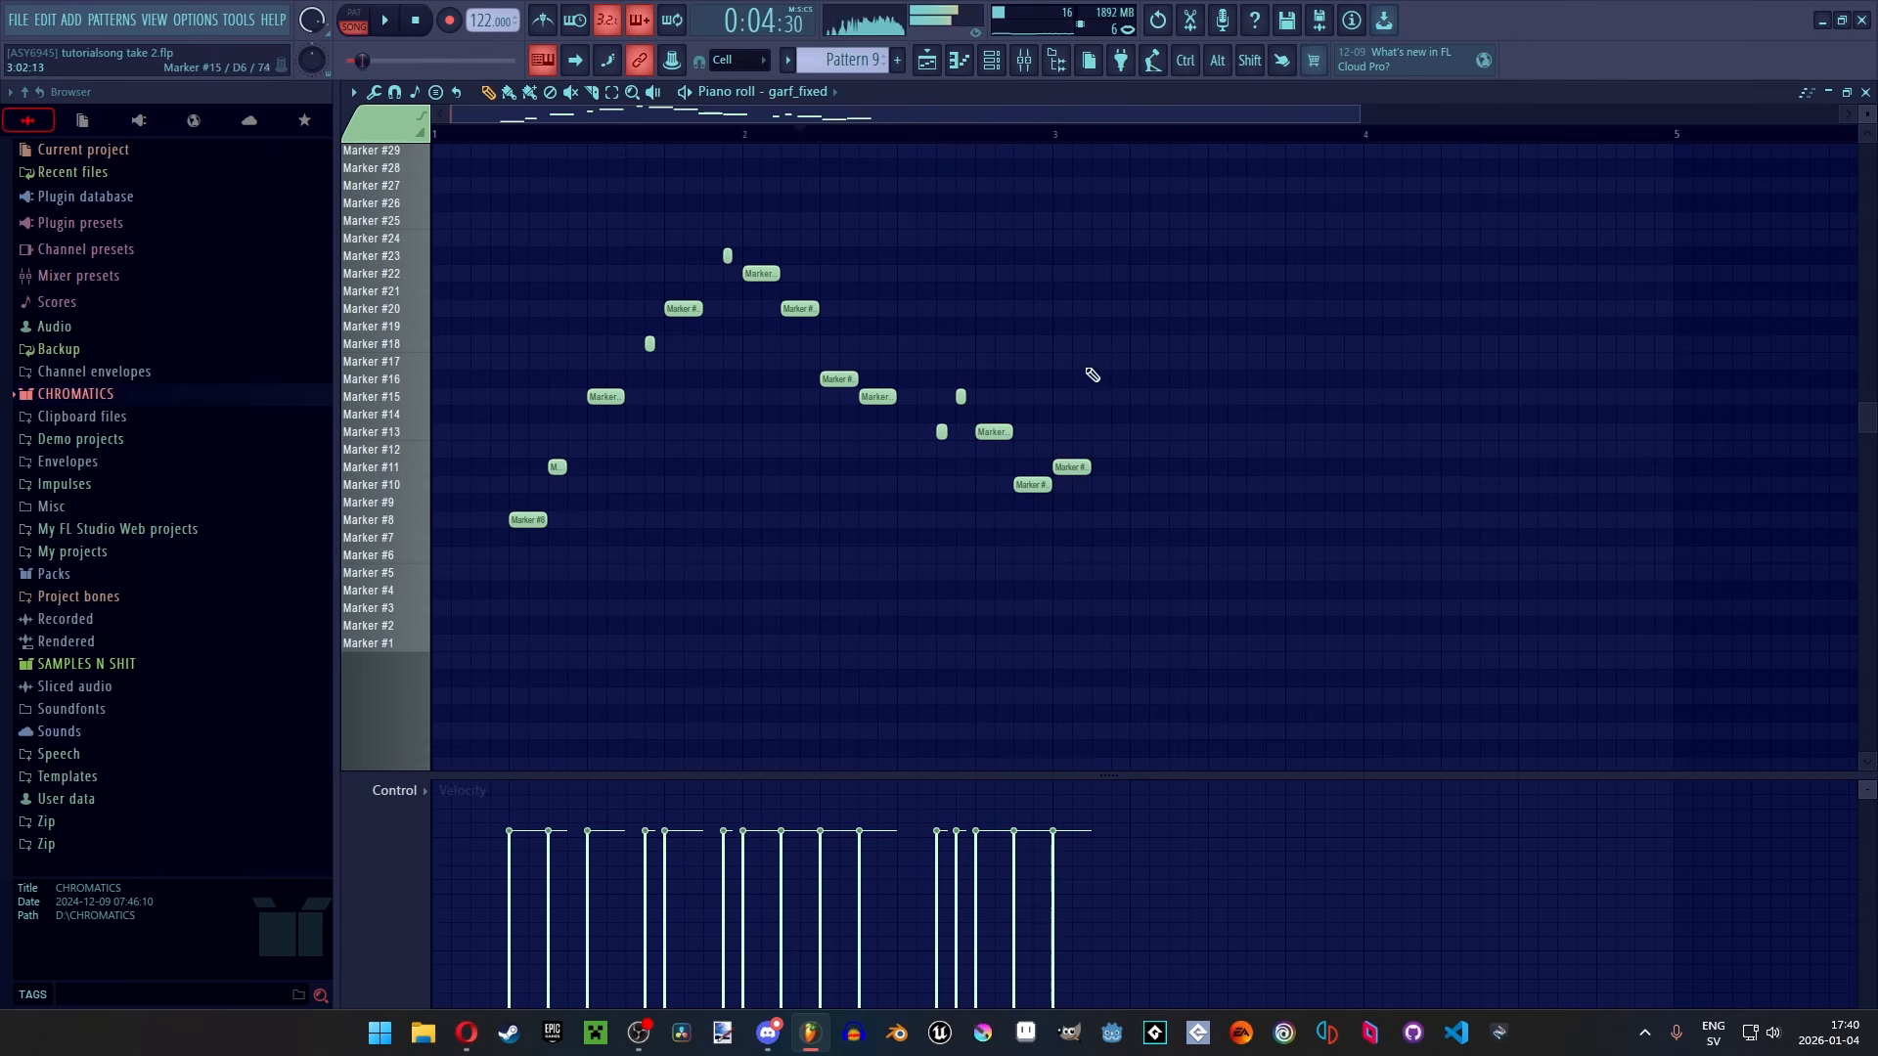
Extend the Marker #11 note in bar 3 to three steps and add a two-step Marker #15 note at step 5
{"action": "left_click_drag", "start_coordinate": [1088, 468], "coordinate": [1106, 471]}
{"action": "left_click", "coordinate": [1152, 427]}
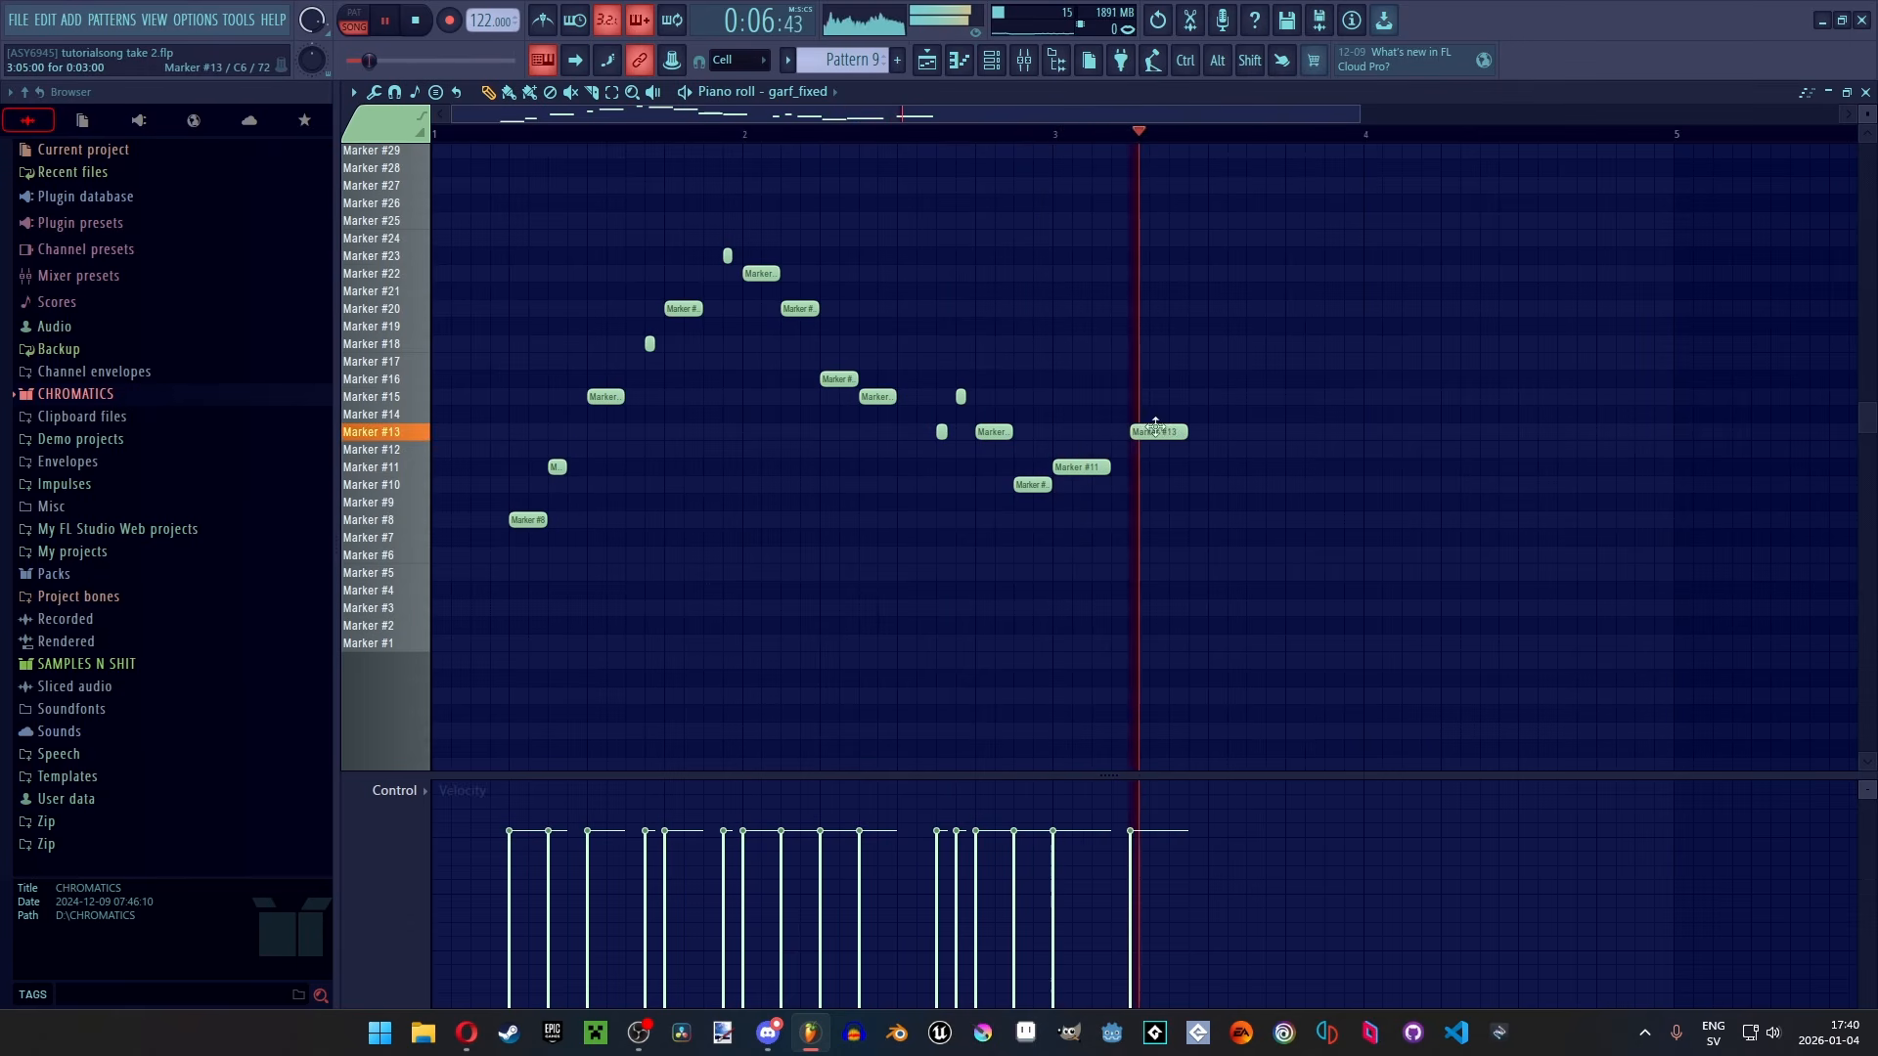
{"action": "key", "text": "space"}
{"action": "right_click", "coordinate": [1155, 430]}
{"action": "left_click", "coordinate": [1148, 393]}
{"action": "key", "text": "space"}
{"action": "scroll", "coordinate": [1184, 394], "scroll_direction": "up", "scroll_amount": 1}
{"action": "left_click_drag", "start_coordinate": [1184, 395], "coordinate": [1162, 396]}
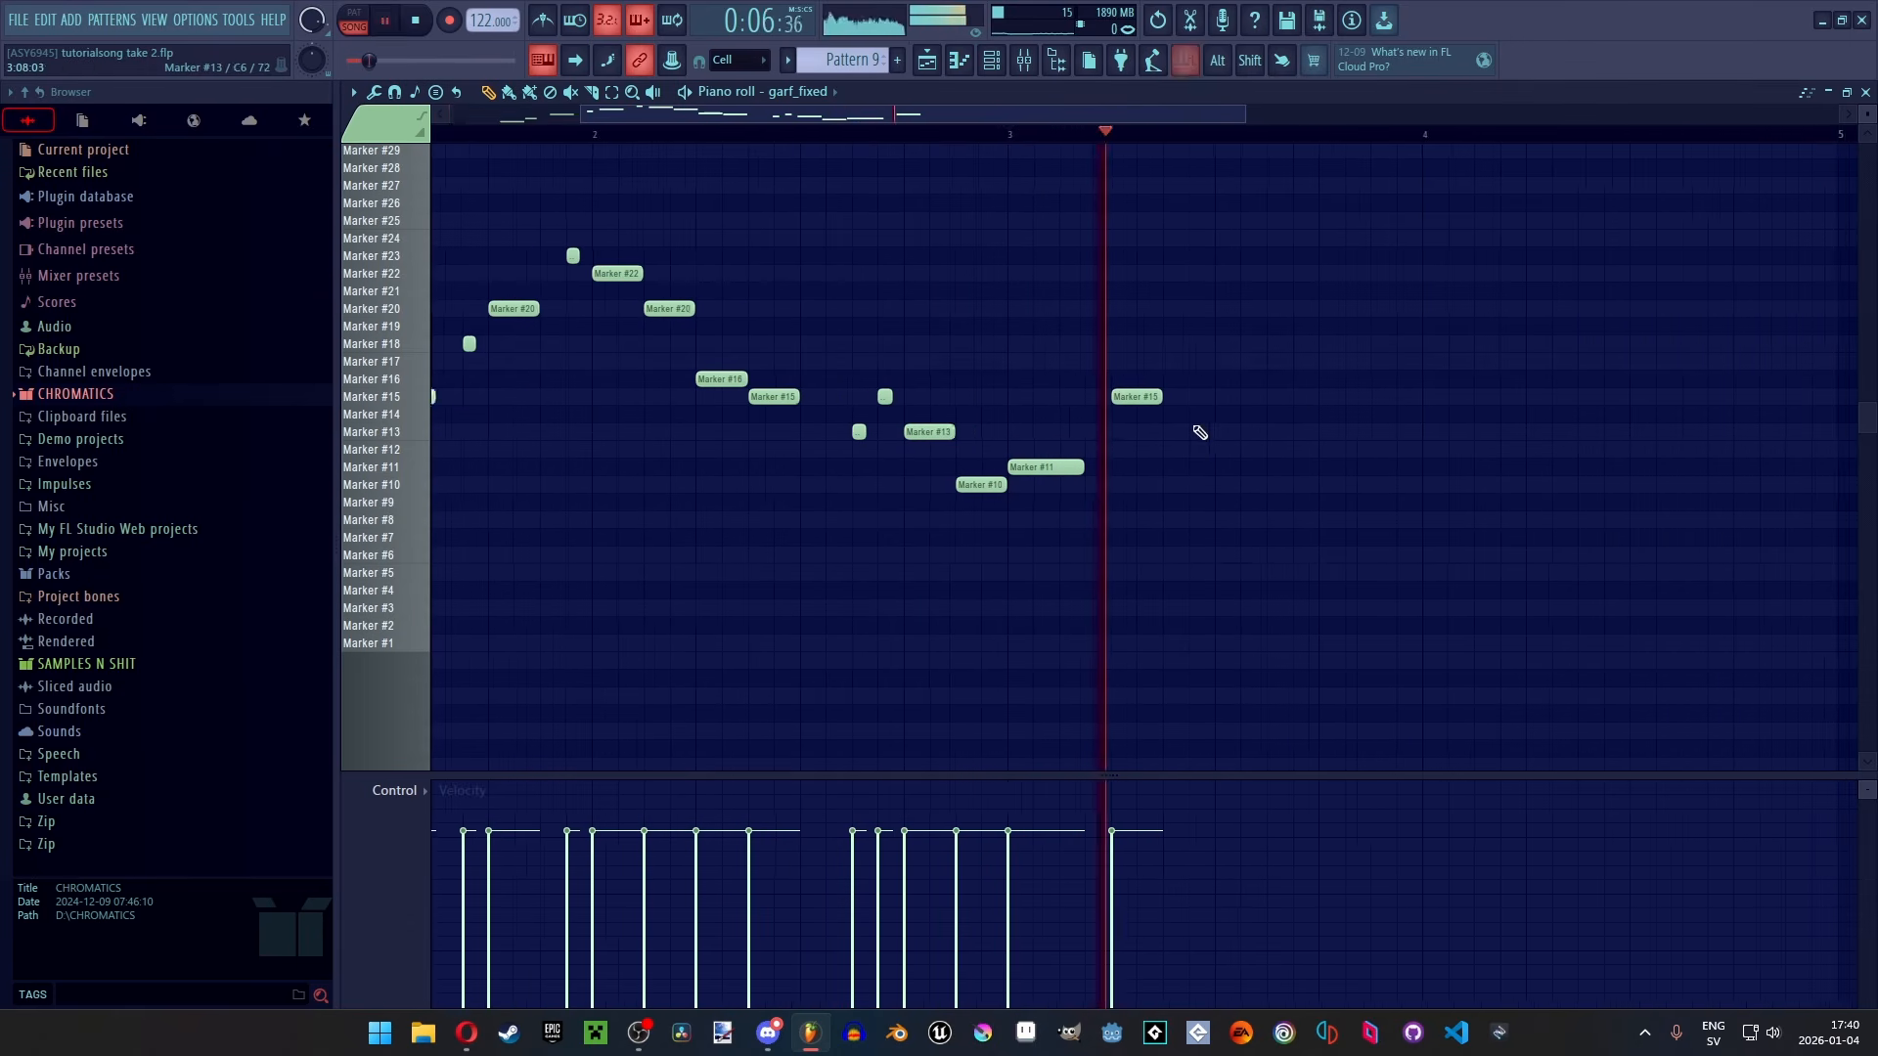
Add two-step notes on Marker #23 at step 7 and Marker #27 at step 9 of bar 3
{"action": "key", "text": "space"}
{"action": "left_click", "coordinate": [1179, 359]}
{"action": "right_click", "coordinate": [1180, 360]}
{"action": "left_click", "coordinate": [1184, 261]}
{"action": "key", "text": "space"}
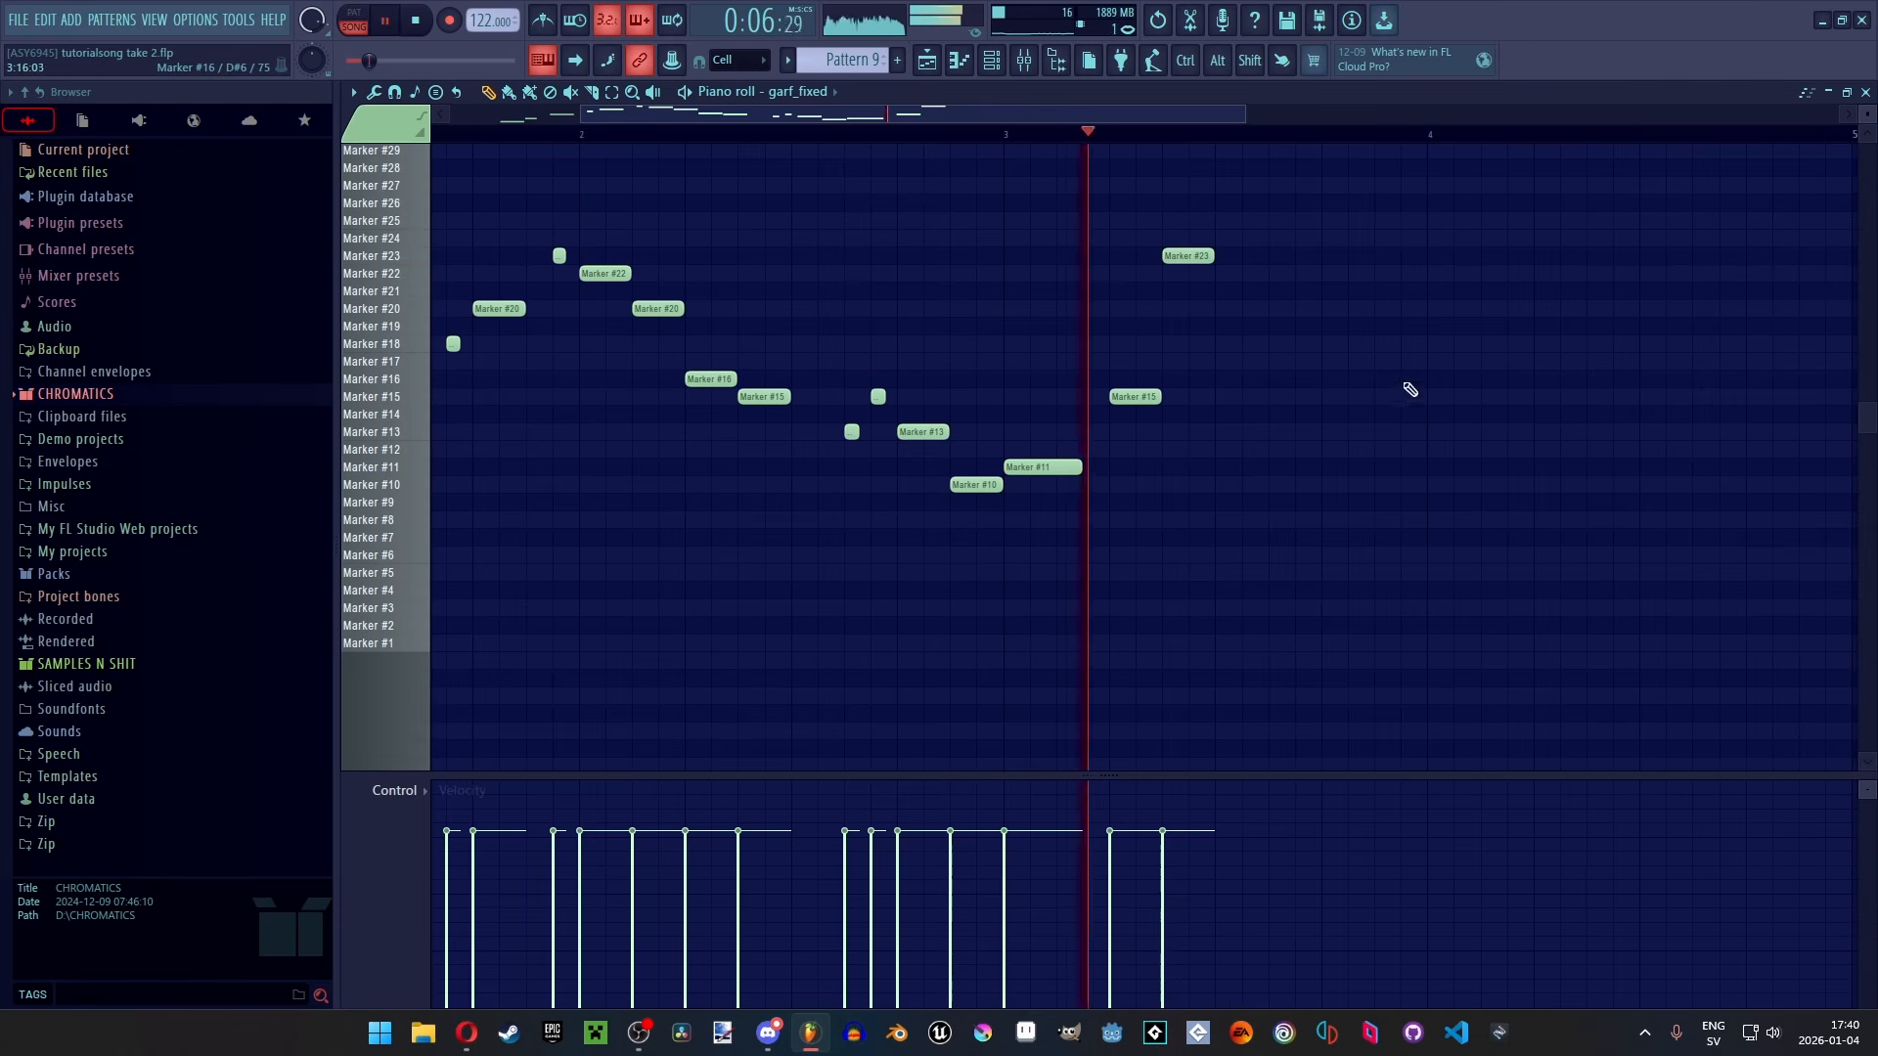
{"action": "scroll", "coordinate": [1404, 409], "scroll_direction": "up", "scroll_amount": 3}
{"action": "key", "text": "space"}
{"action": "left_click", "coordinate": [1235, 384]}
{"action": "right_click", "coordinate": [1235, 388]}
{"action": "left_click", "coordinate": [1239, 396]}
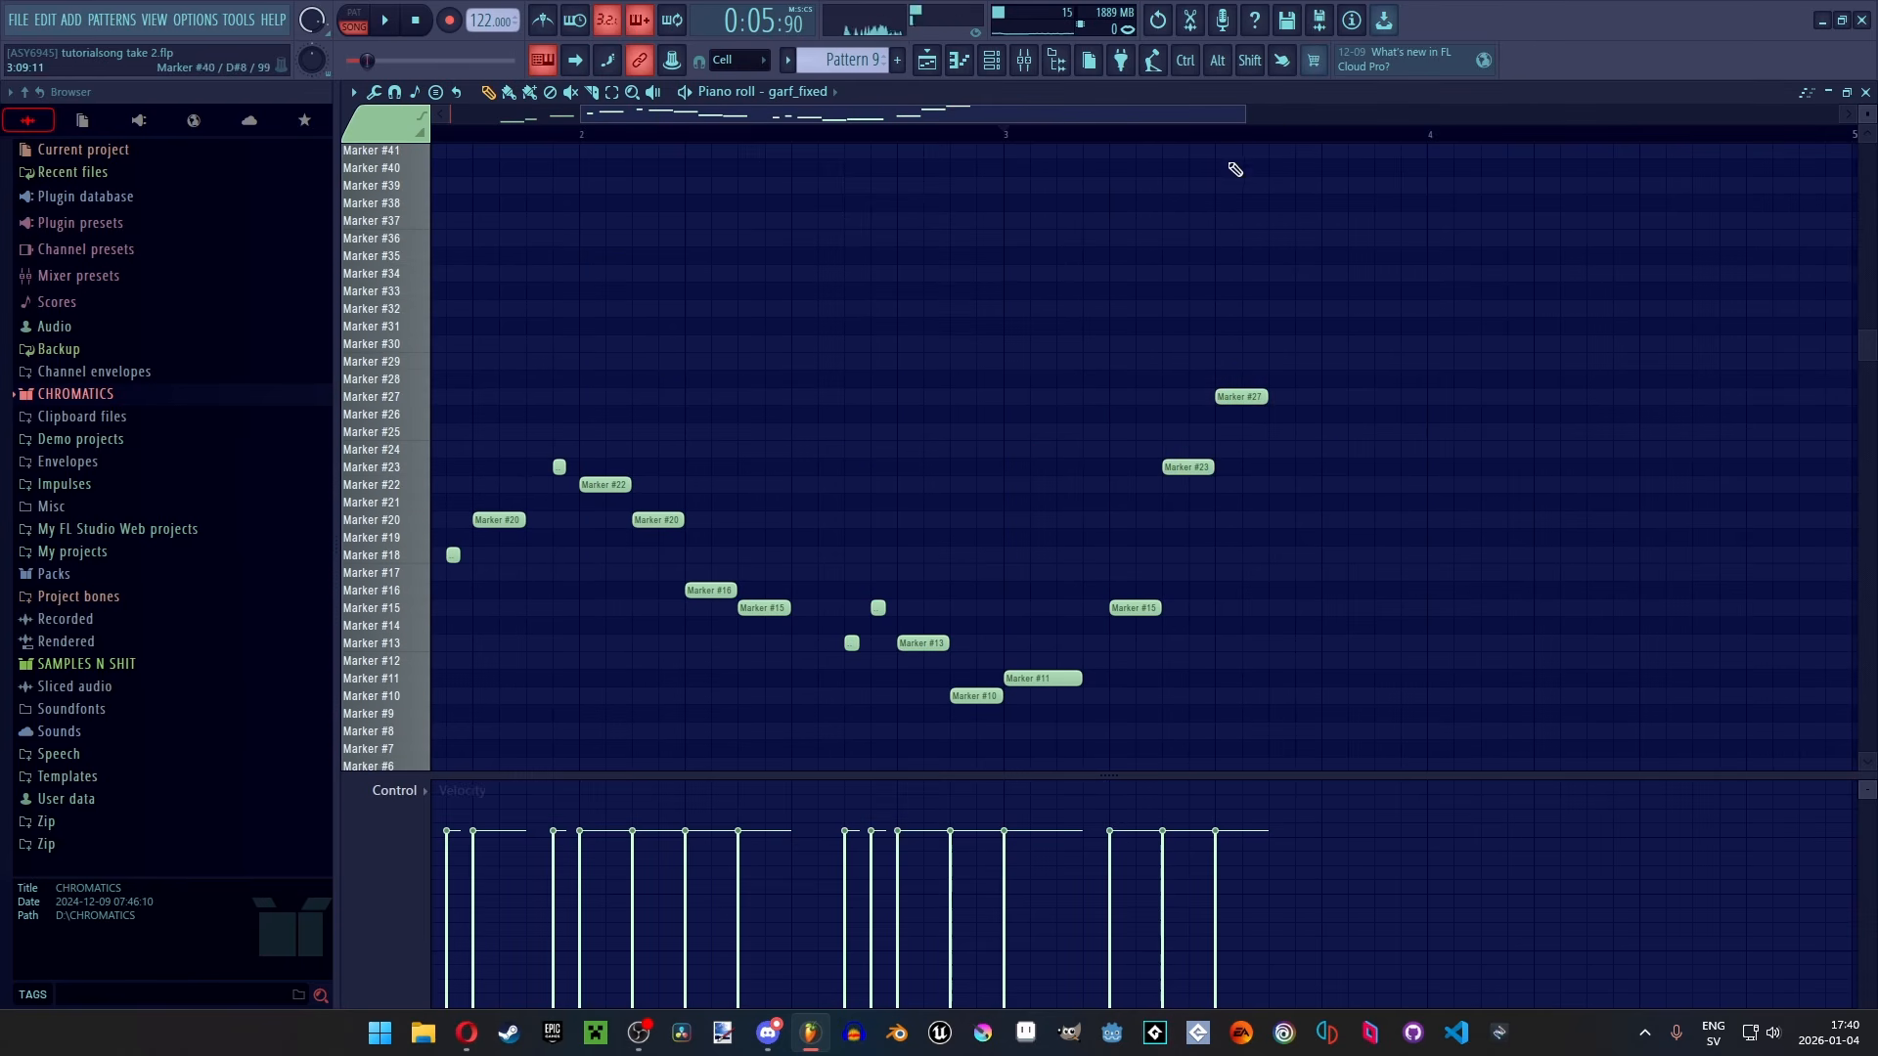
Add a short Marker #23 note at step 12 of bar 3, Marker #25 at step 13 and Marker #23 at step 15
{"action": "left_click", "coordinate": [1337, 448]}
{"action": "left_click_drag", "start_coordinate": [1340, 450], "coordinate": [1314, 467]}
{"action": "left_click", "coordinate": [1330, 432]}
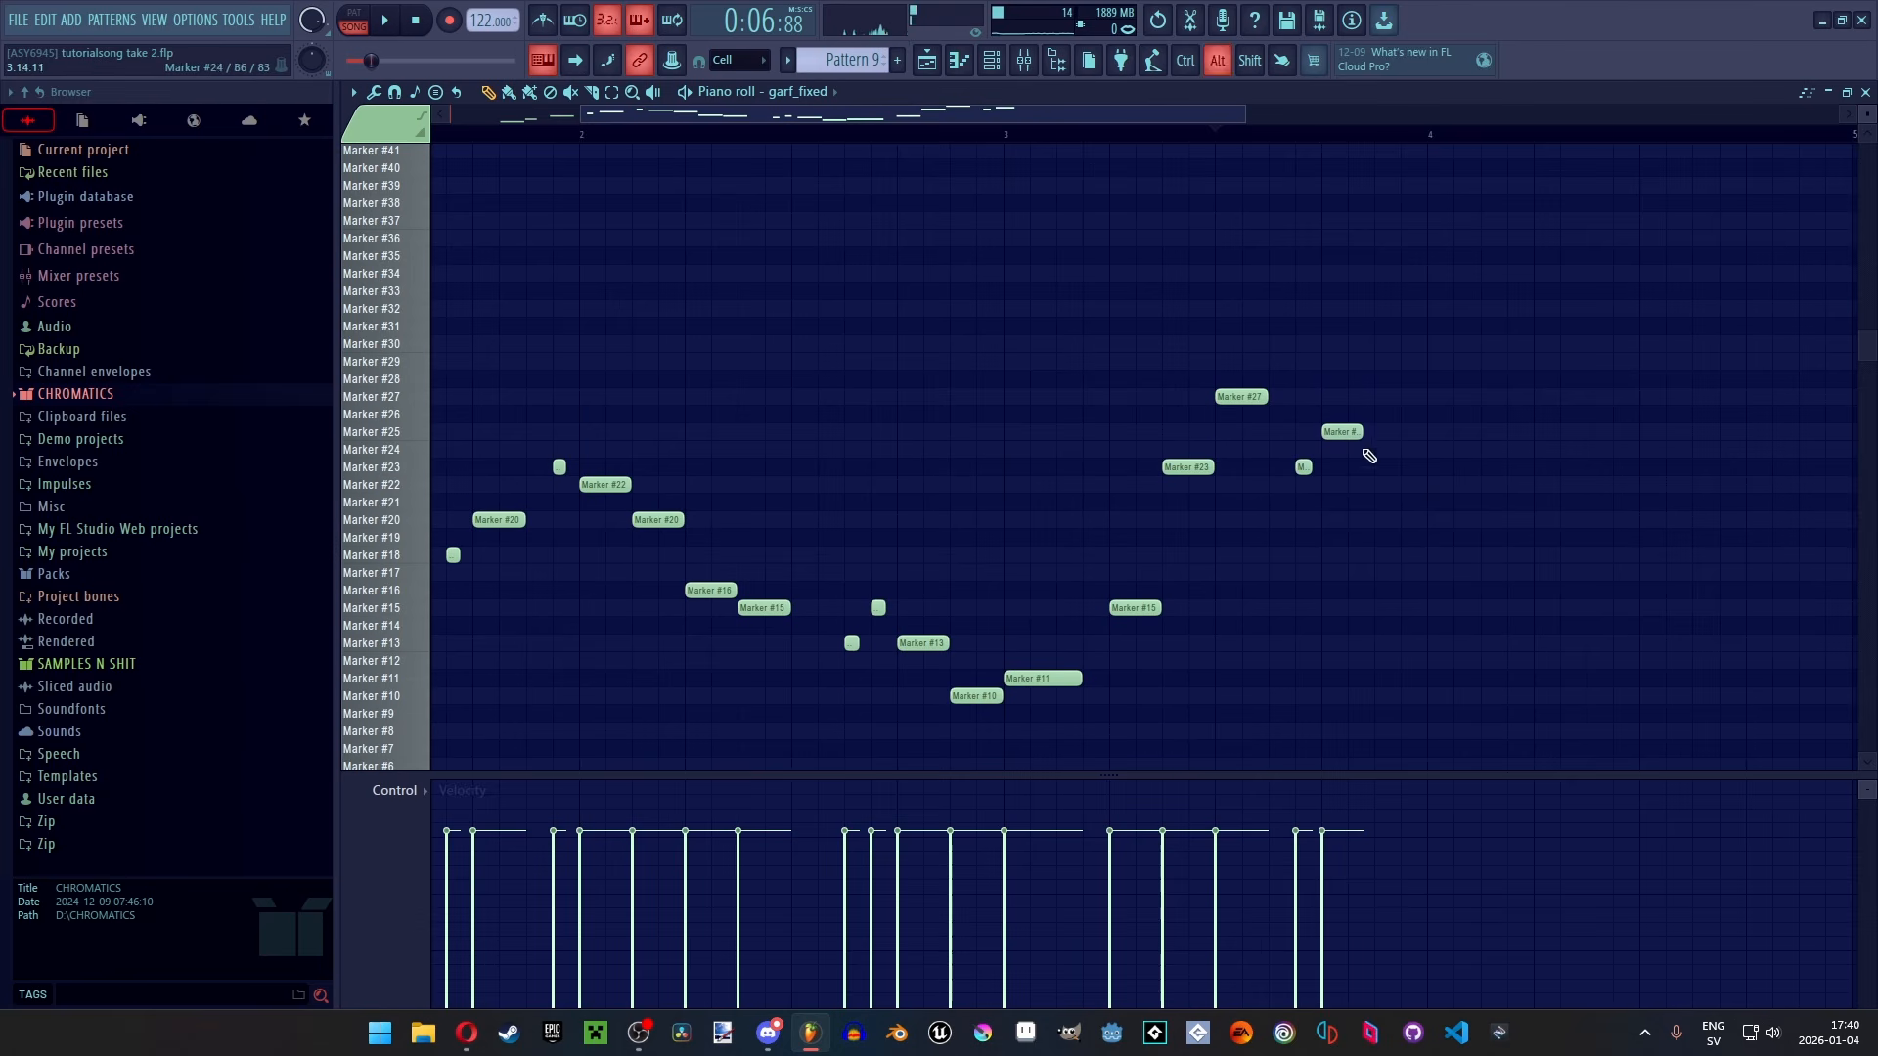
{"action": "key", "text": "space"}
{"action": "left_click", "coordinate": [1394, 467]}
{"action": "key", "text": "space"}
Fill the first half of bar 4 with Marker #22, short Marker #23 and #22, and two-step Marker #20 and #19 notes
{"action": "left_click", "coordinate": [1445, 484]}
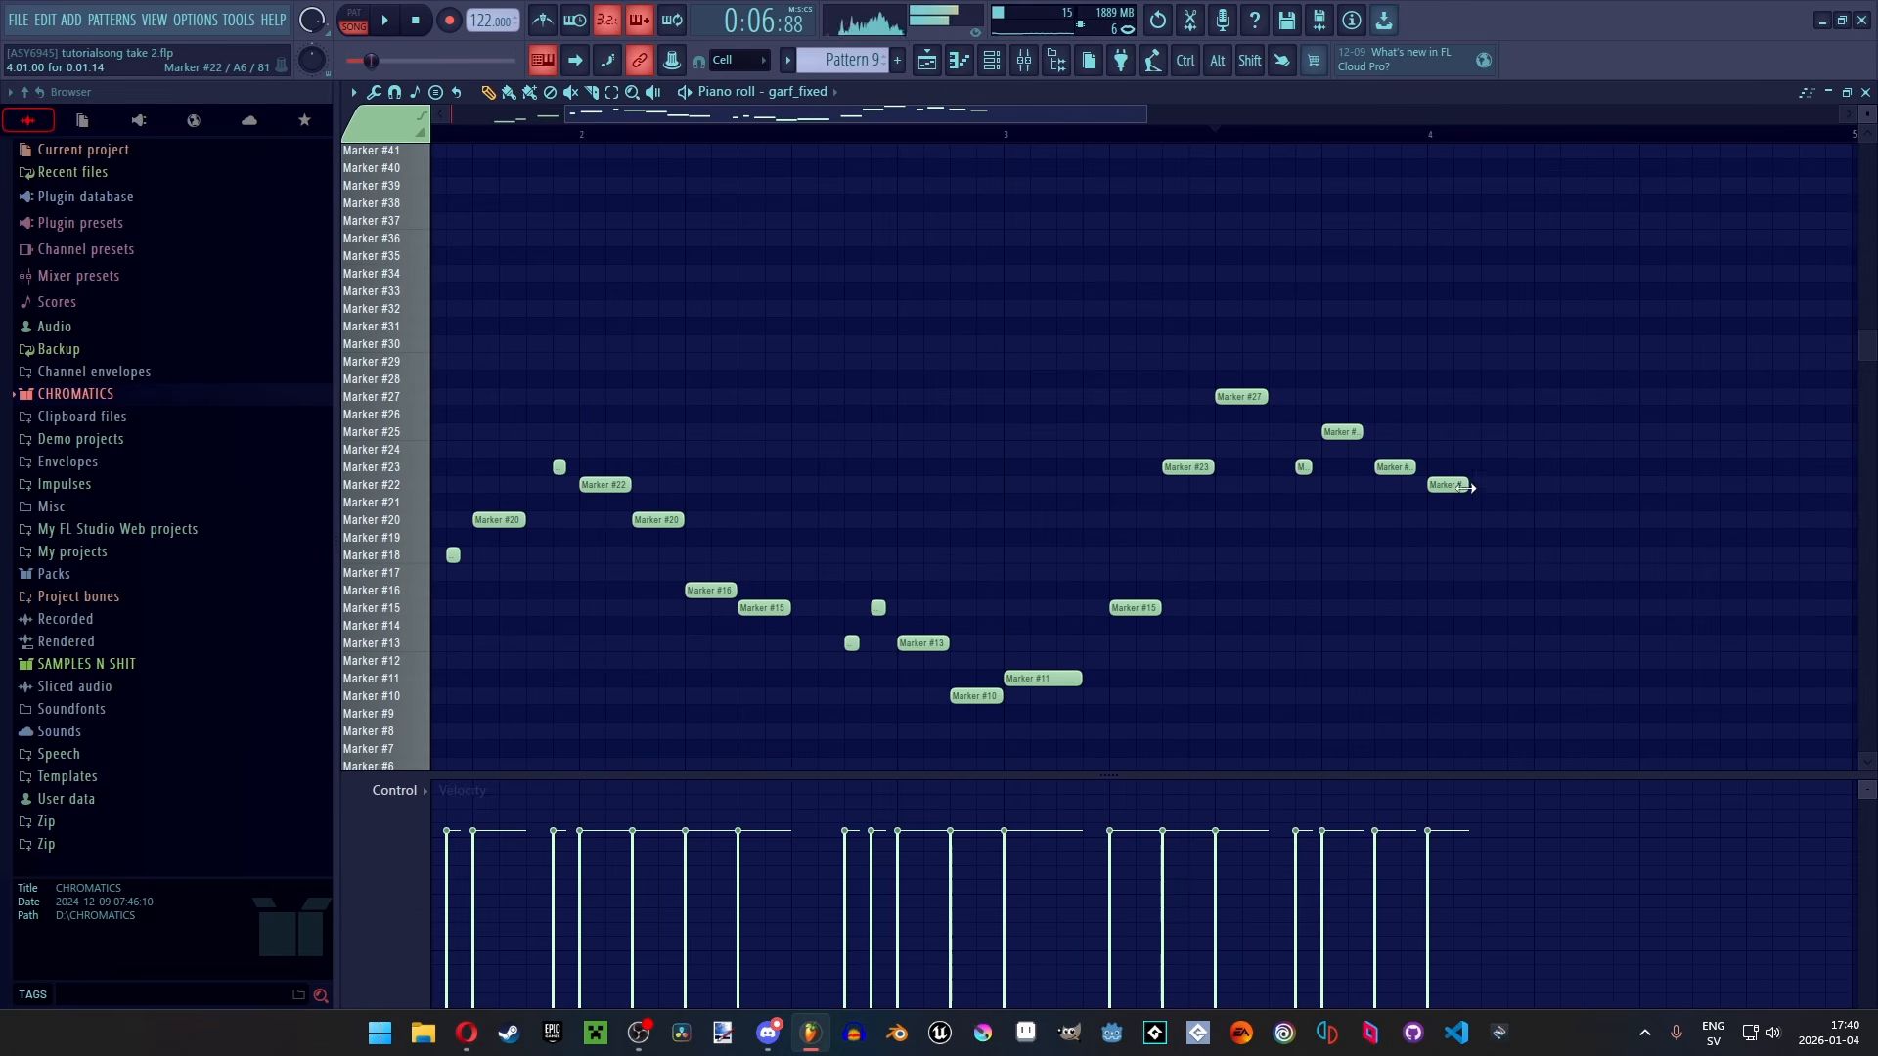
{"action": "key", "text": "space"}
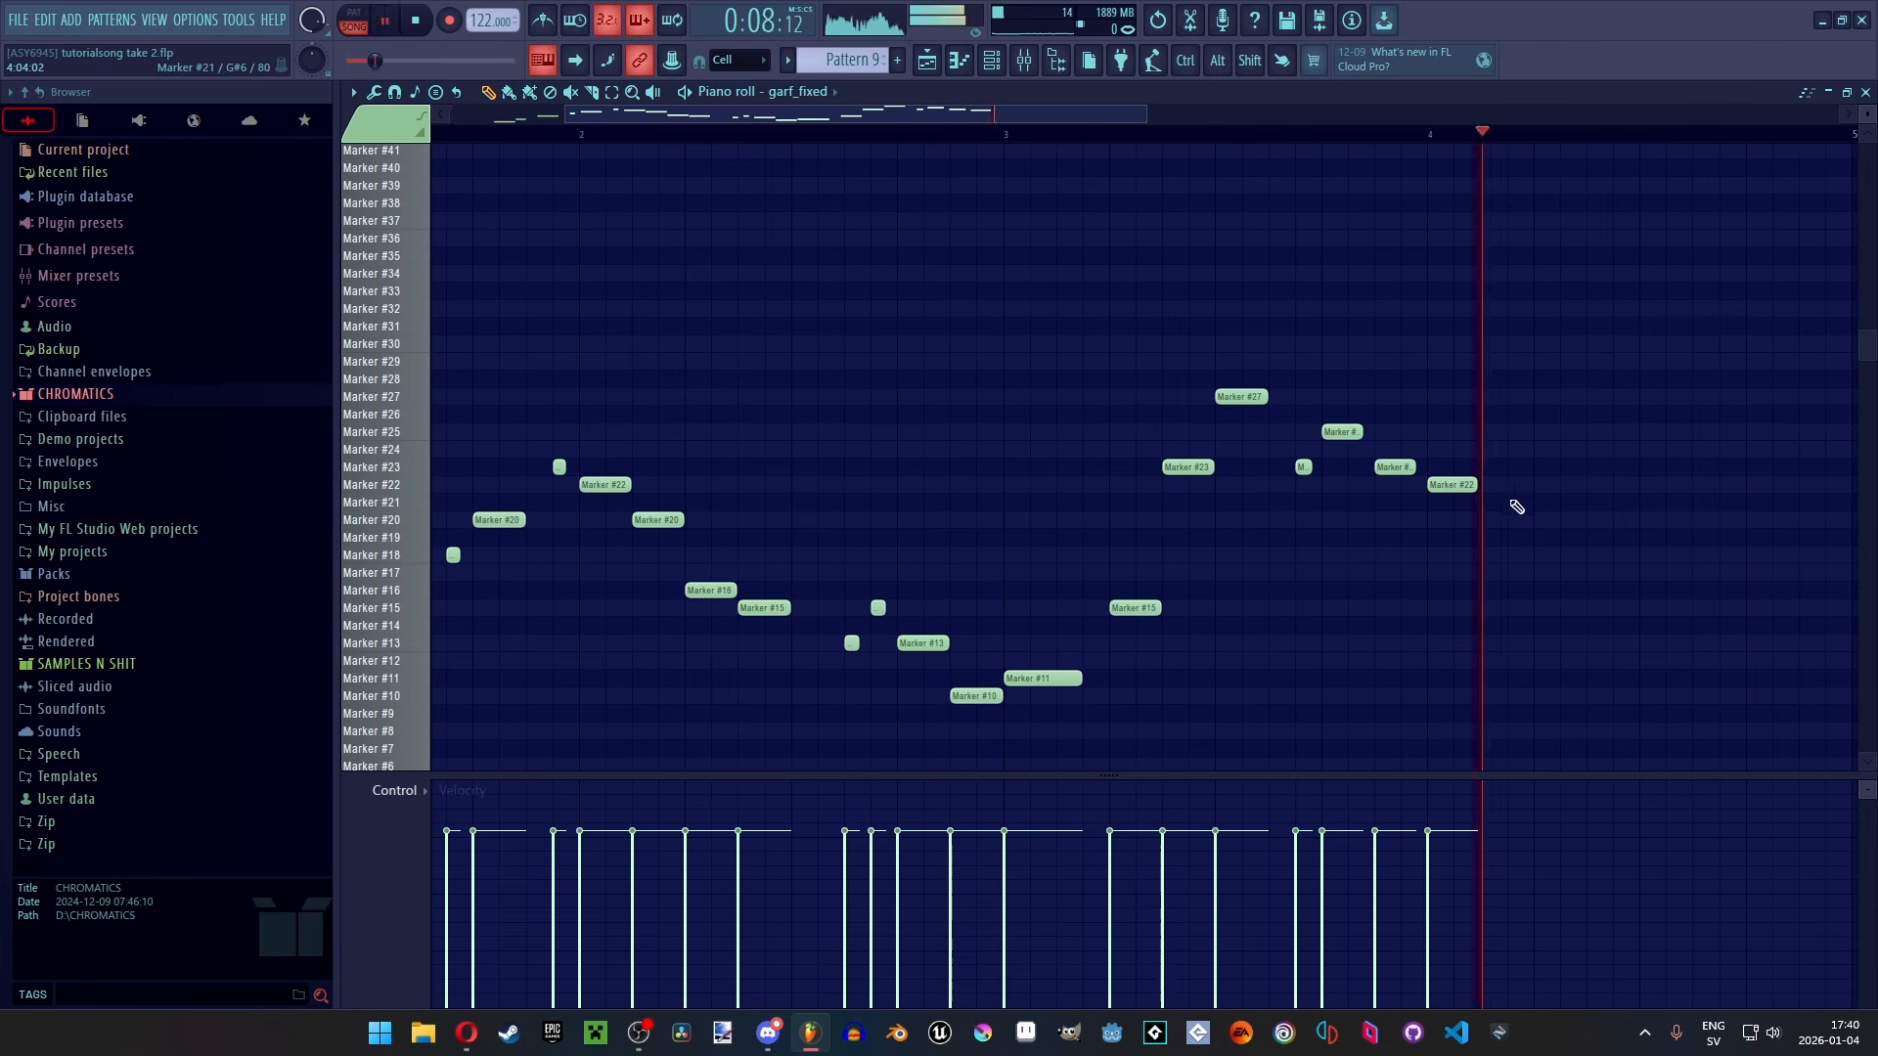
{"action": "key", "text": "space"}
{"action": "left_click", "coordinate": [1496, 467]}
{"action": "key", "text": "space"}
{"action": "left_click", "coordinate": [1516, 485]}
{"action": "mouse_move", "coordinate": [1524, 470]}
{"action": "left_mouse_down"}
{"action": "mouse_move", "coordinate": [1498, 470]}
{"action": "mouse_move", "coordinate": [1581, 536]}
{"action": "left_mouse_up"}
{"action": "key", "text": "space"}
{"action": "scroll", "coordinate": [1576, 529], "scroll_direction": "up", "scroll_amount": 2}
{"action": "left_click", "coordinate": [1530, 520]}
{"action": "left_click", "coordinate": [1594, 537]}
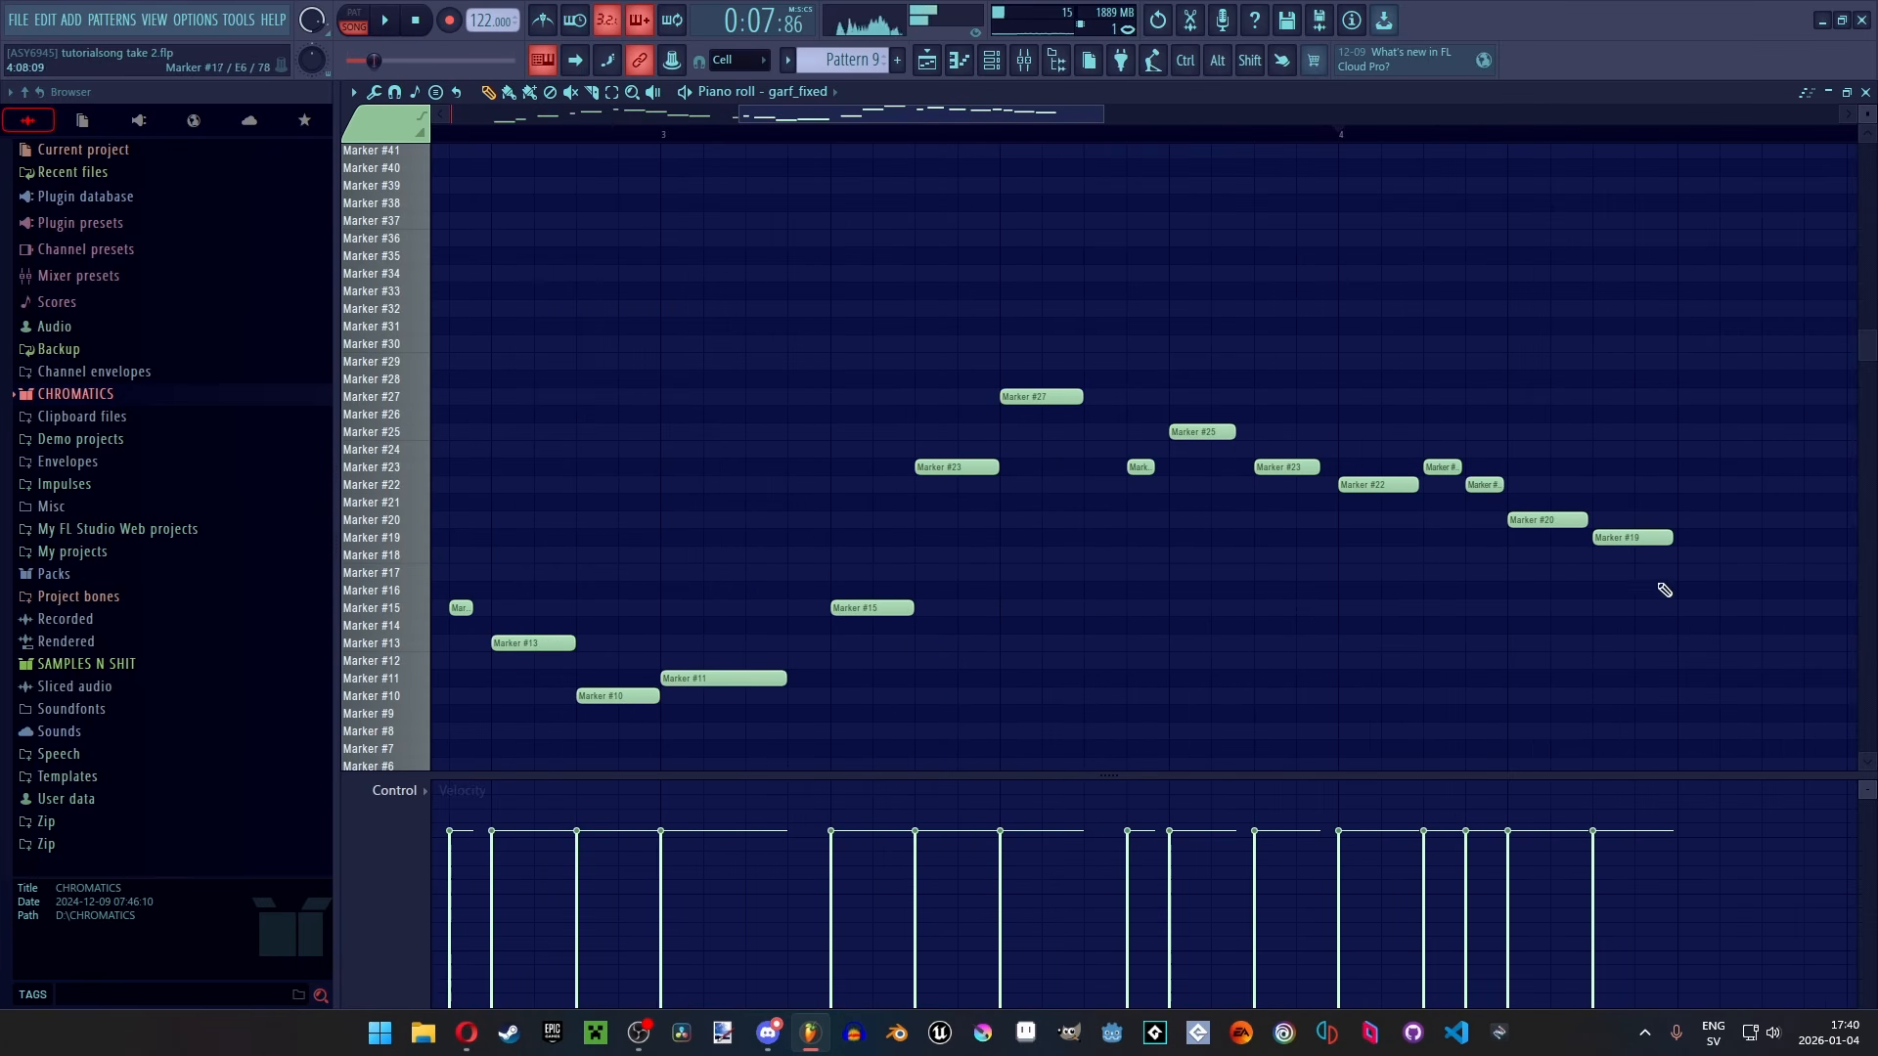
Fill the second half of bar 4 with two-step Marker #15 and #13, short Marker #11 and #13, and a two-step Marker #11 note
{"action": "left_click", "coordinate": [1680, 607]}
{"action": "left_click", "coordinate": [1765, 643]}
{"action": "scroll", "coordinate": [1682, 684], "scroll_direction": "down", "scroll_amount": 2}
{"action": "left_click", "coordinate": [1669, 679]}
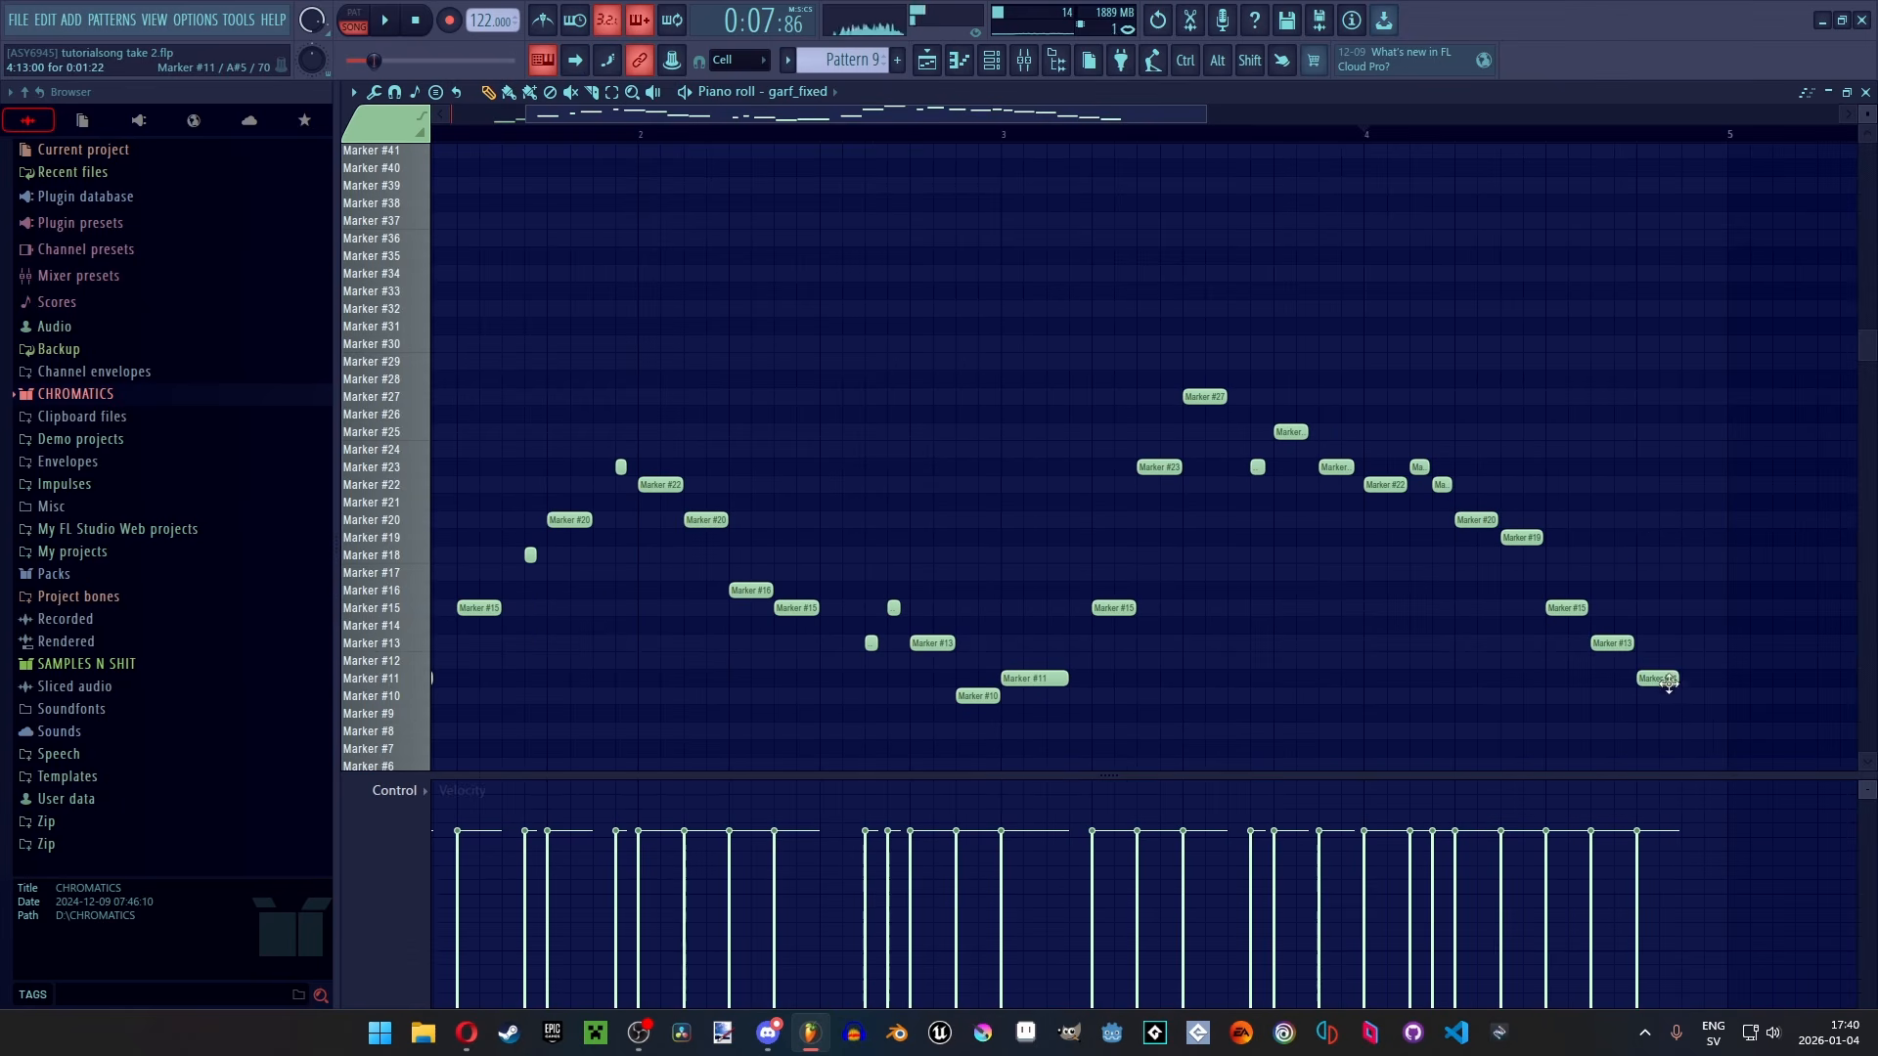
{"action": "left_click", "coordinate": [1665, 643]}
{"action": "left_click", "coordinate": [1688, 678]}
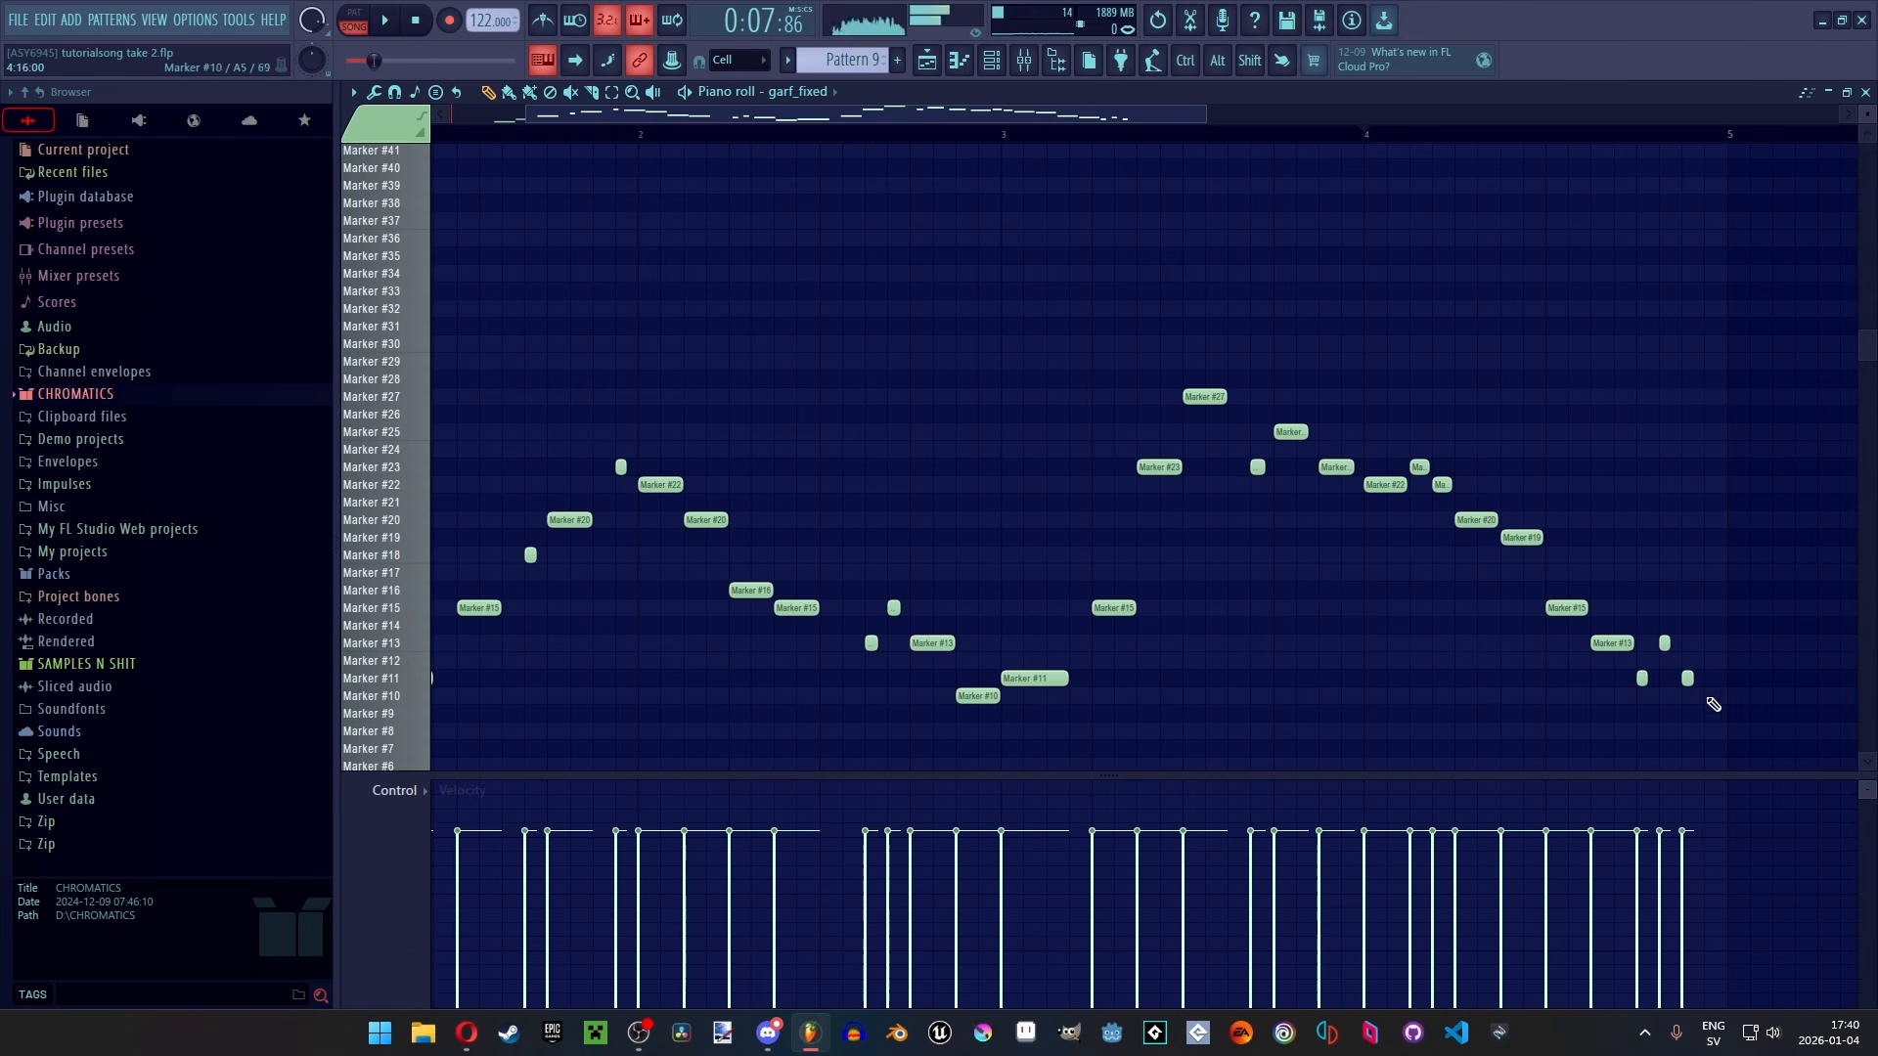
{"action": "left_click", "coordinate": [1710, 713]}
{"action": "left_click", "coordinate": [1687, 677]}
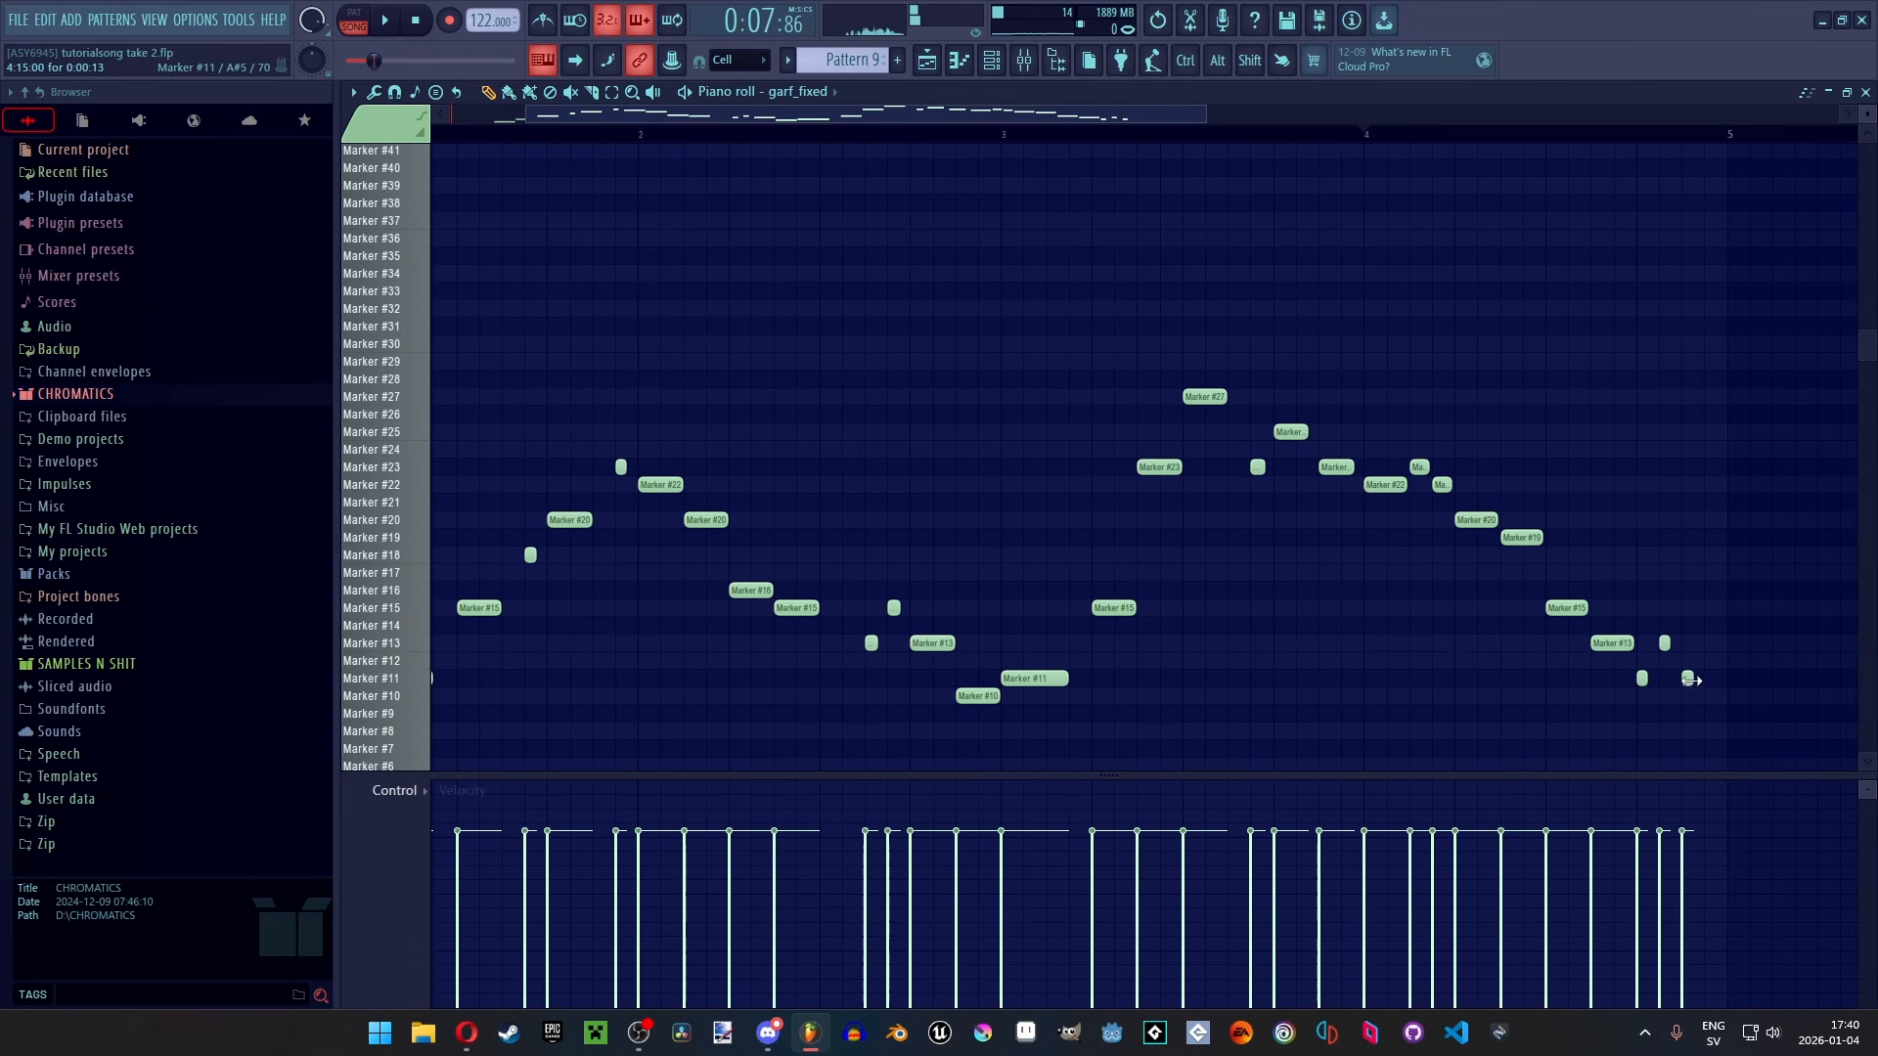
{"action": "mouse_move", "coordinate": [1690, 680]}
{"action": "left_mouse_down"}
{"action": "mouse_move", "coordinate": [1694, 700]}
{"action": "mouse_move", "coordinate": [1713, 685]}
{"action": "left_mouse_up"}
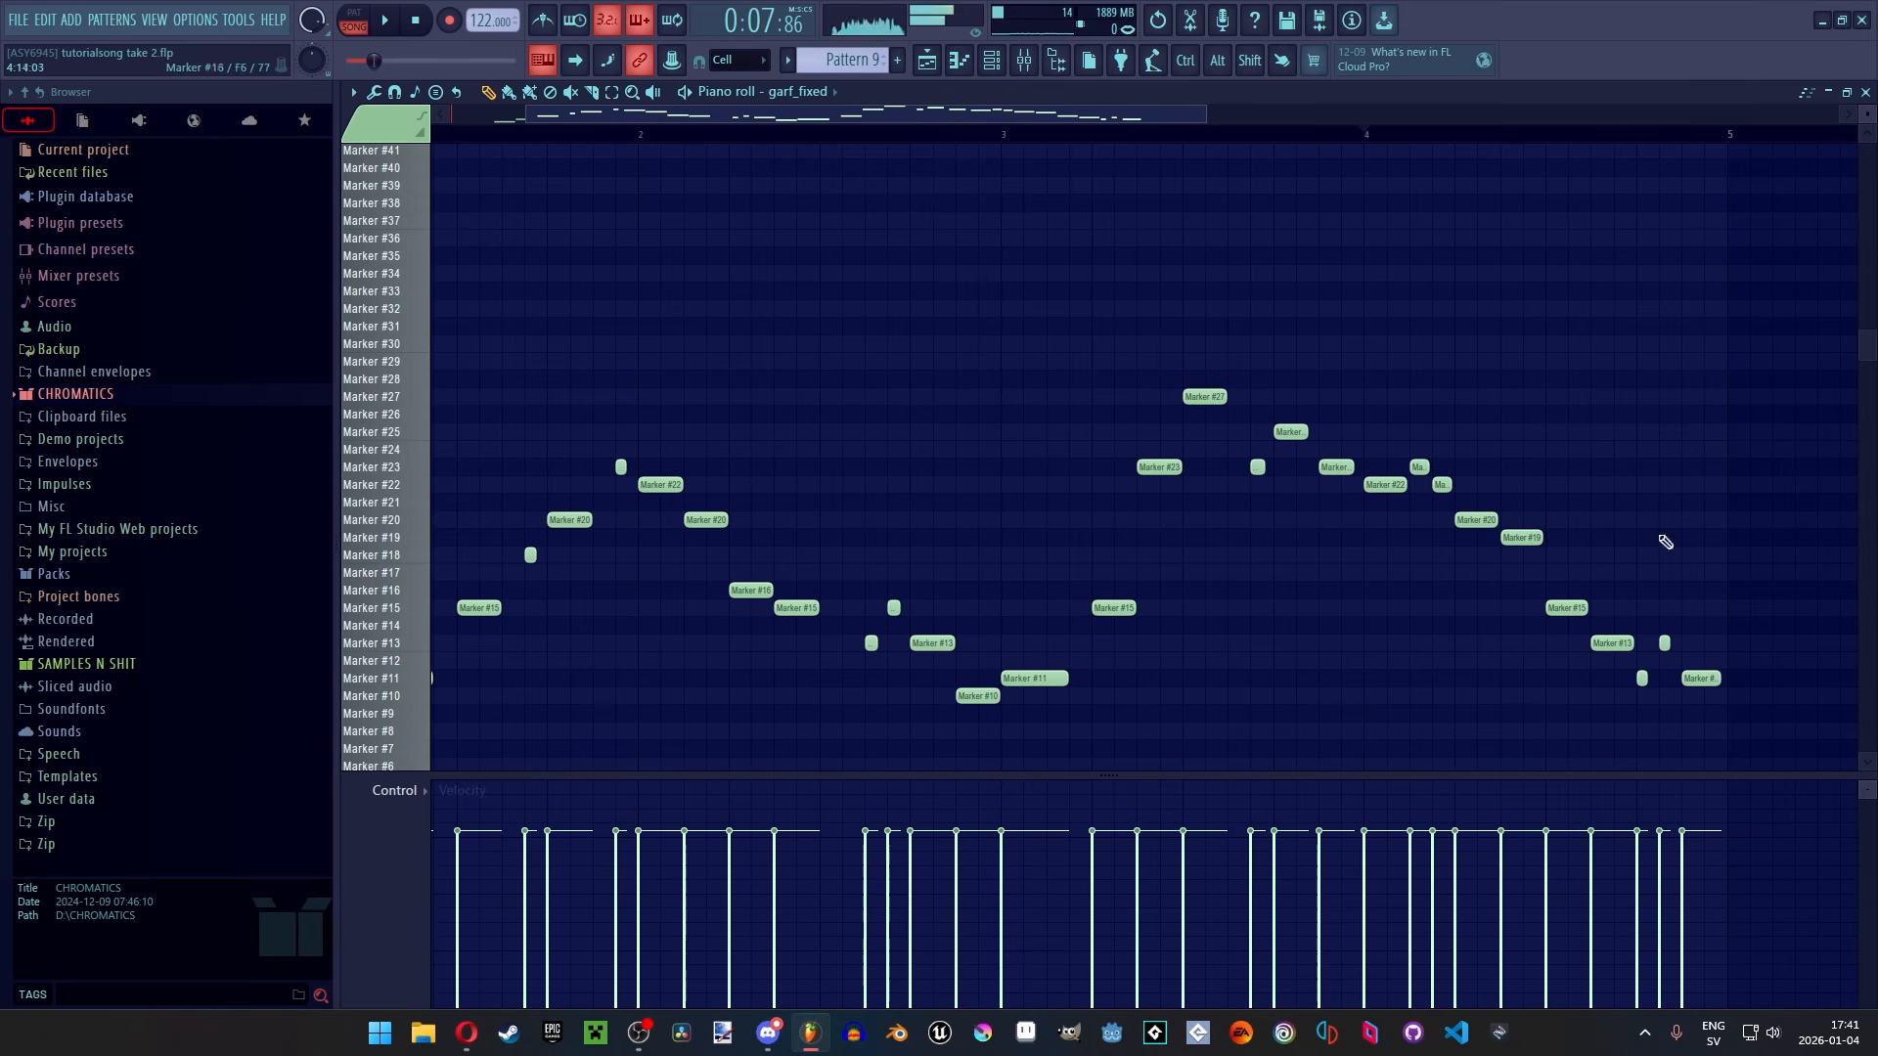
Add a Marker #8 note about six steps long at the start of bar 5 and play back the ending
{"action": "left_click", "coordinate": [1549, 731]}
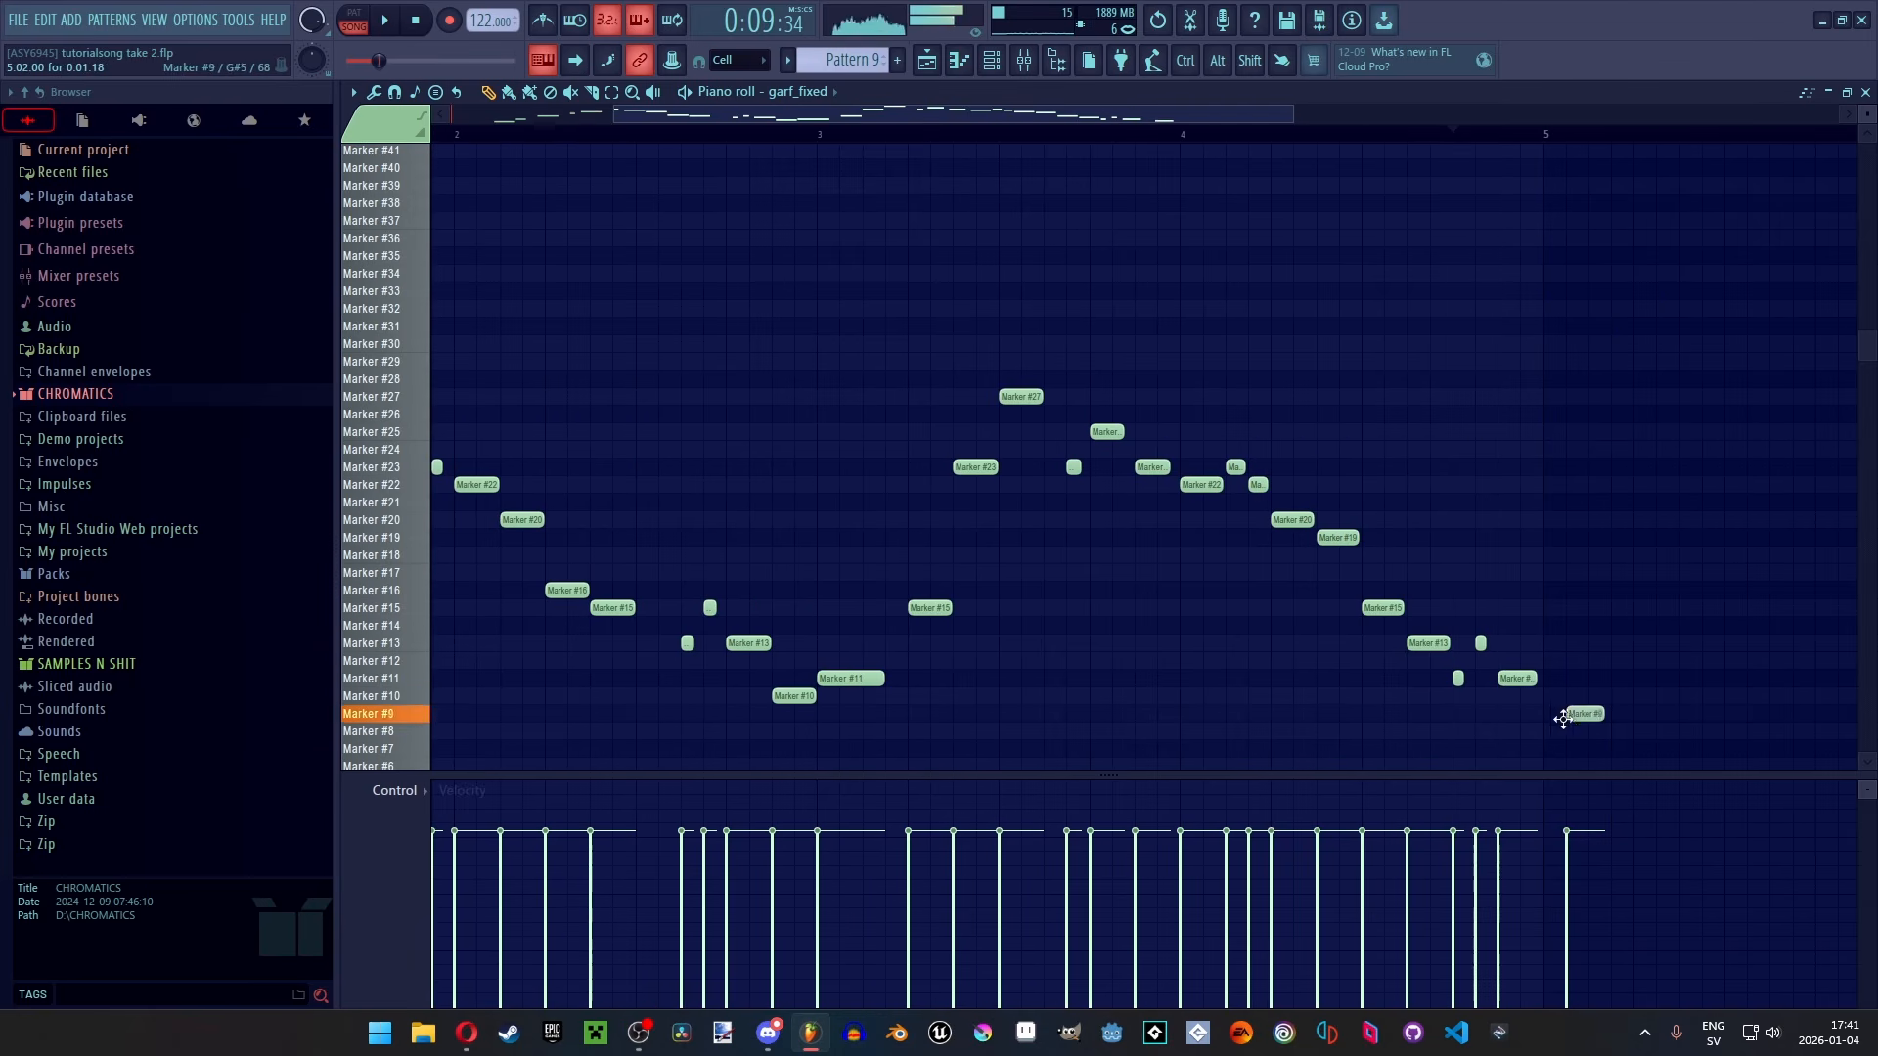
{"action": "left_click_drag", "start_coordinate": [1580, 731], "coordinate": [1677, 738]}
{"action": "scroll", "coordinate": [1639, 612], "scroll_direction": "down", "scroll_amount": 3}
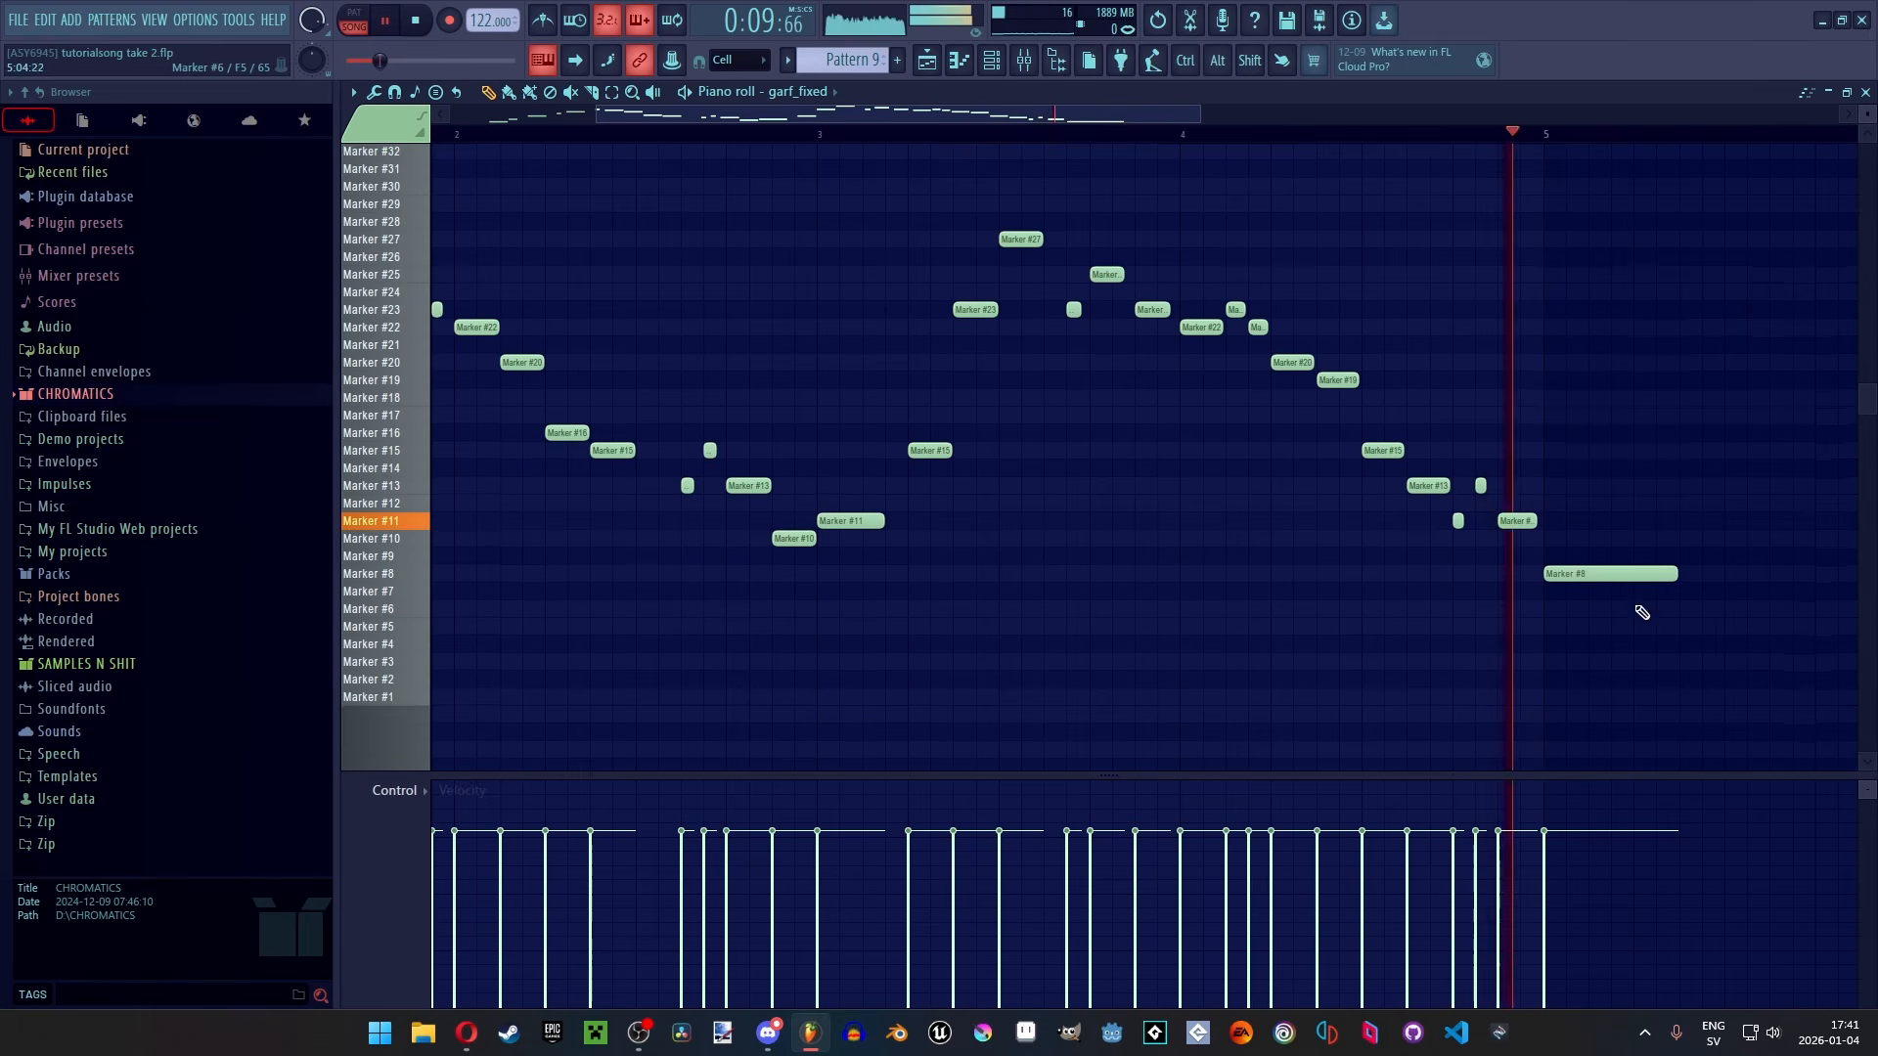
{"action": "scroll", "coordinate": [1388, 591], "scroll_direction": "down", "scroll_amount": 4}
{"action": "key", "text": "space"}
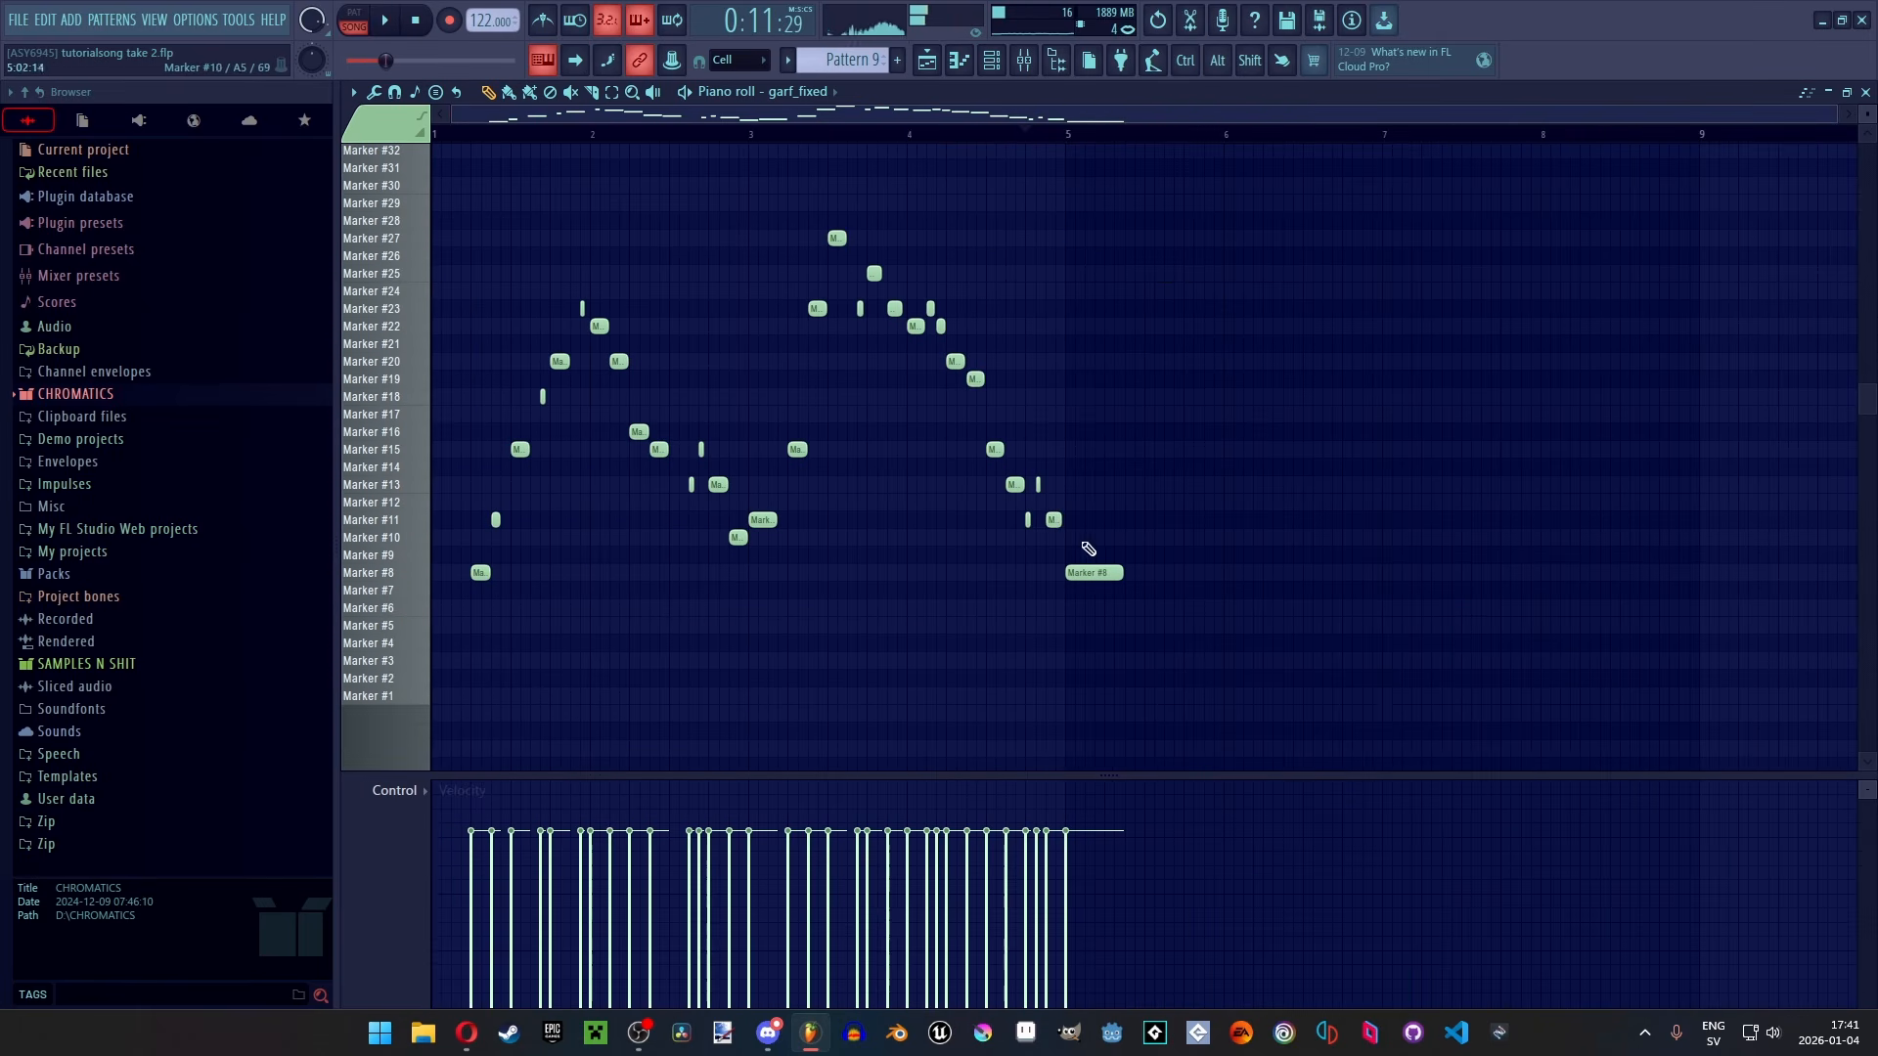
Turn on slide mode for new notes and switch playback to pattern mode
{"action": "scroll", "coordinate": [444, 571], "scroll_direction": "up", "scroll_amount": 3}
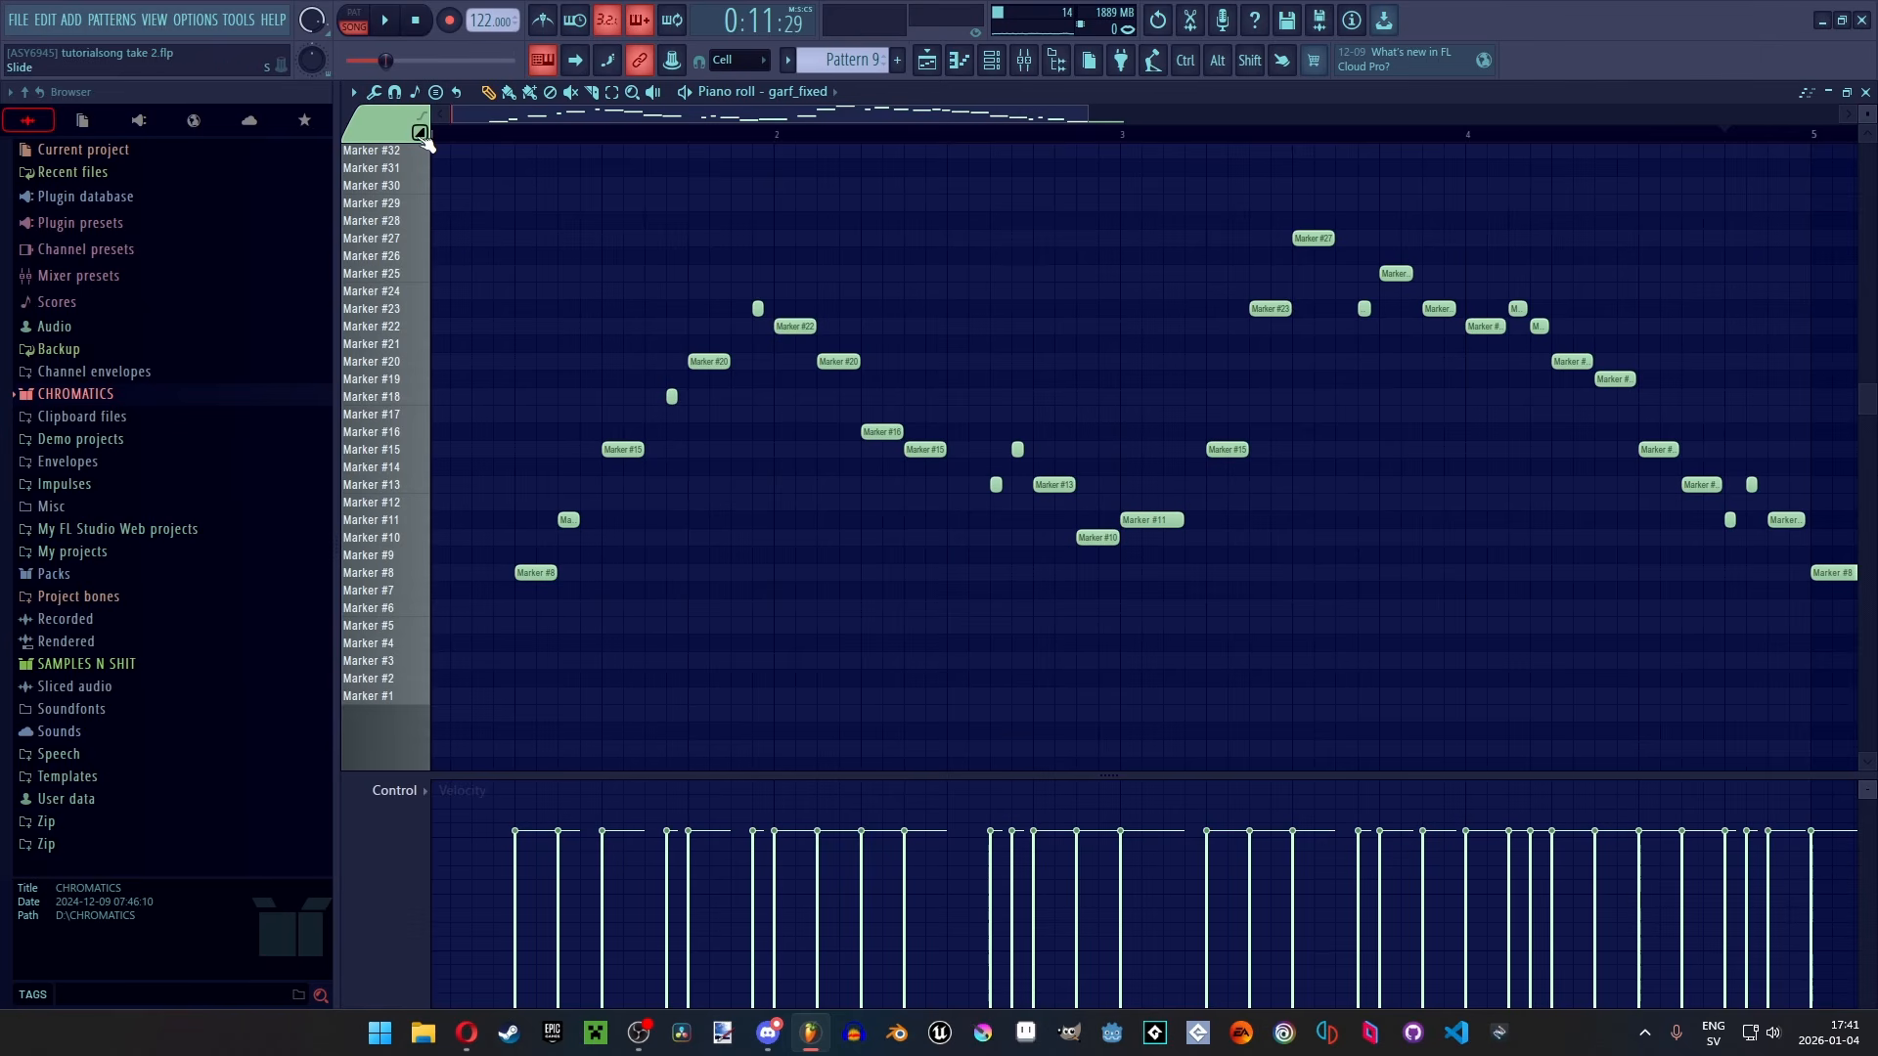
{"action": "scroll", "coordinate": [470, 644], "scroll_direction": "up", "scroll_amount": 5}
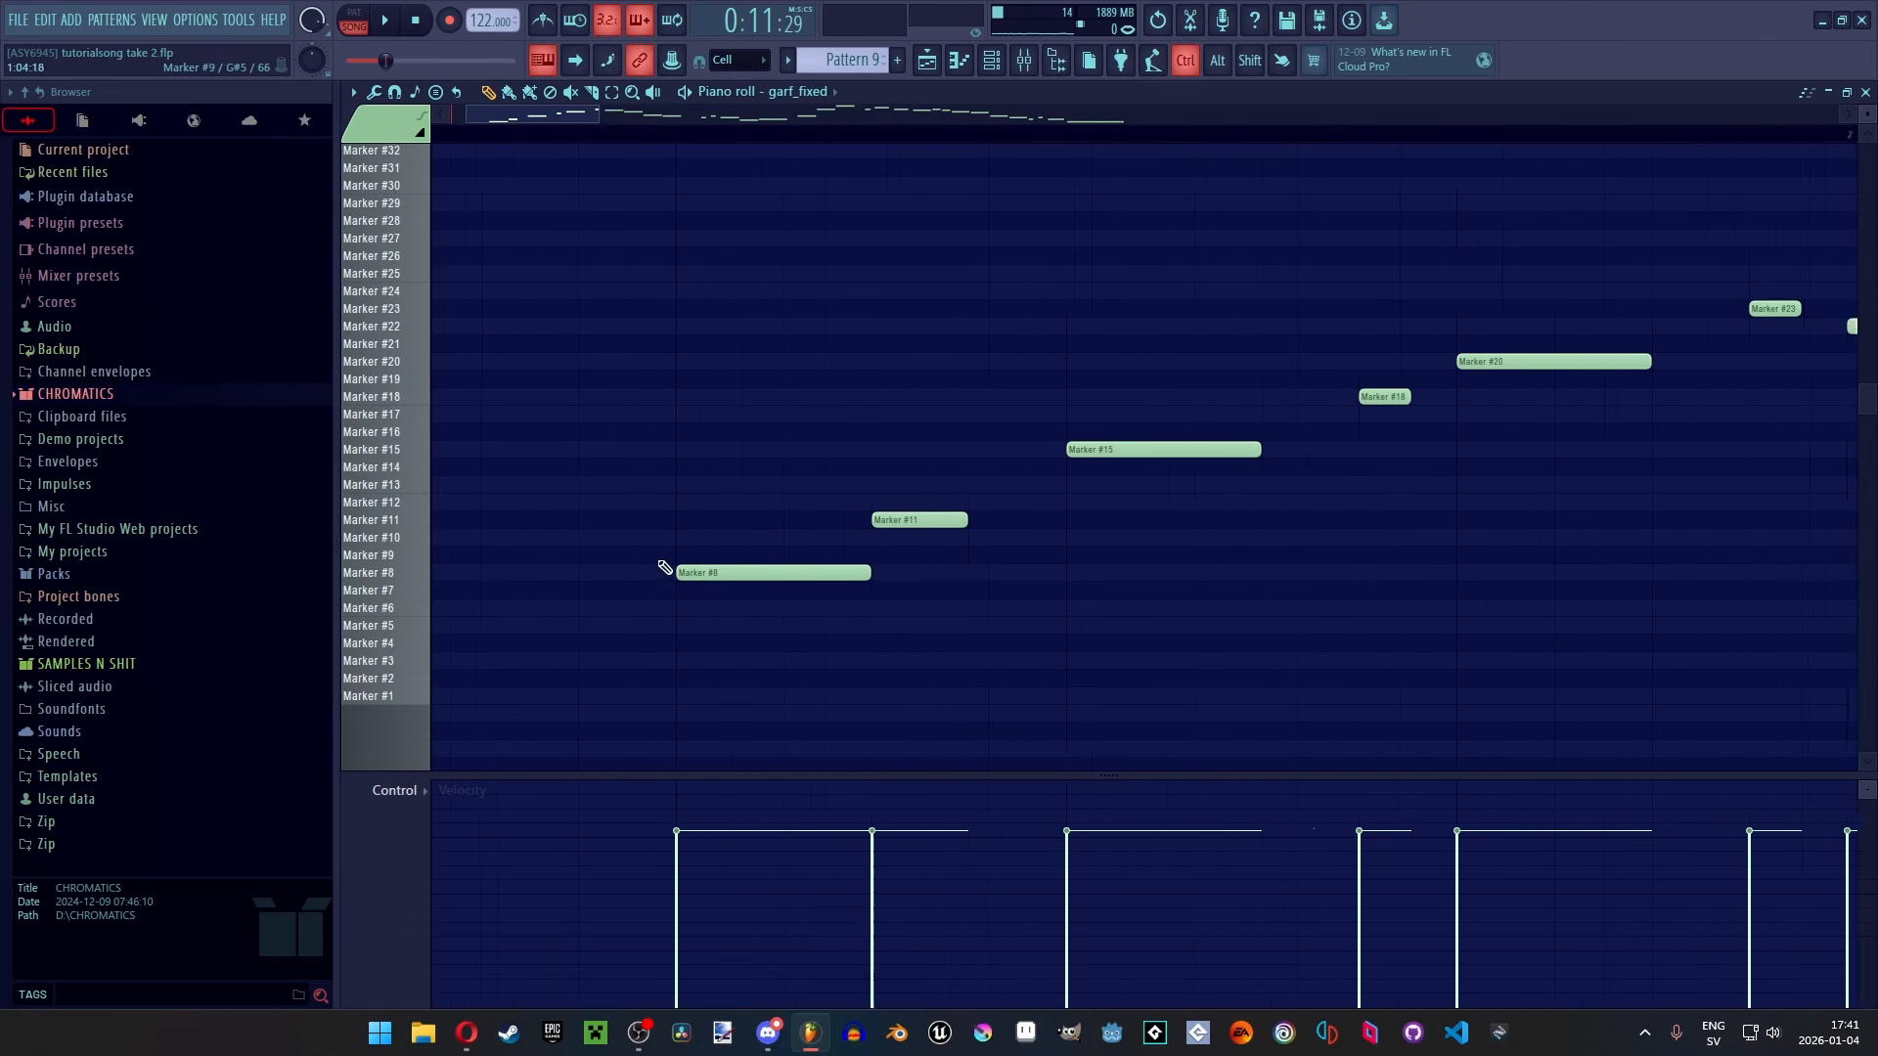
{"action": "key", "text": "l"}
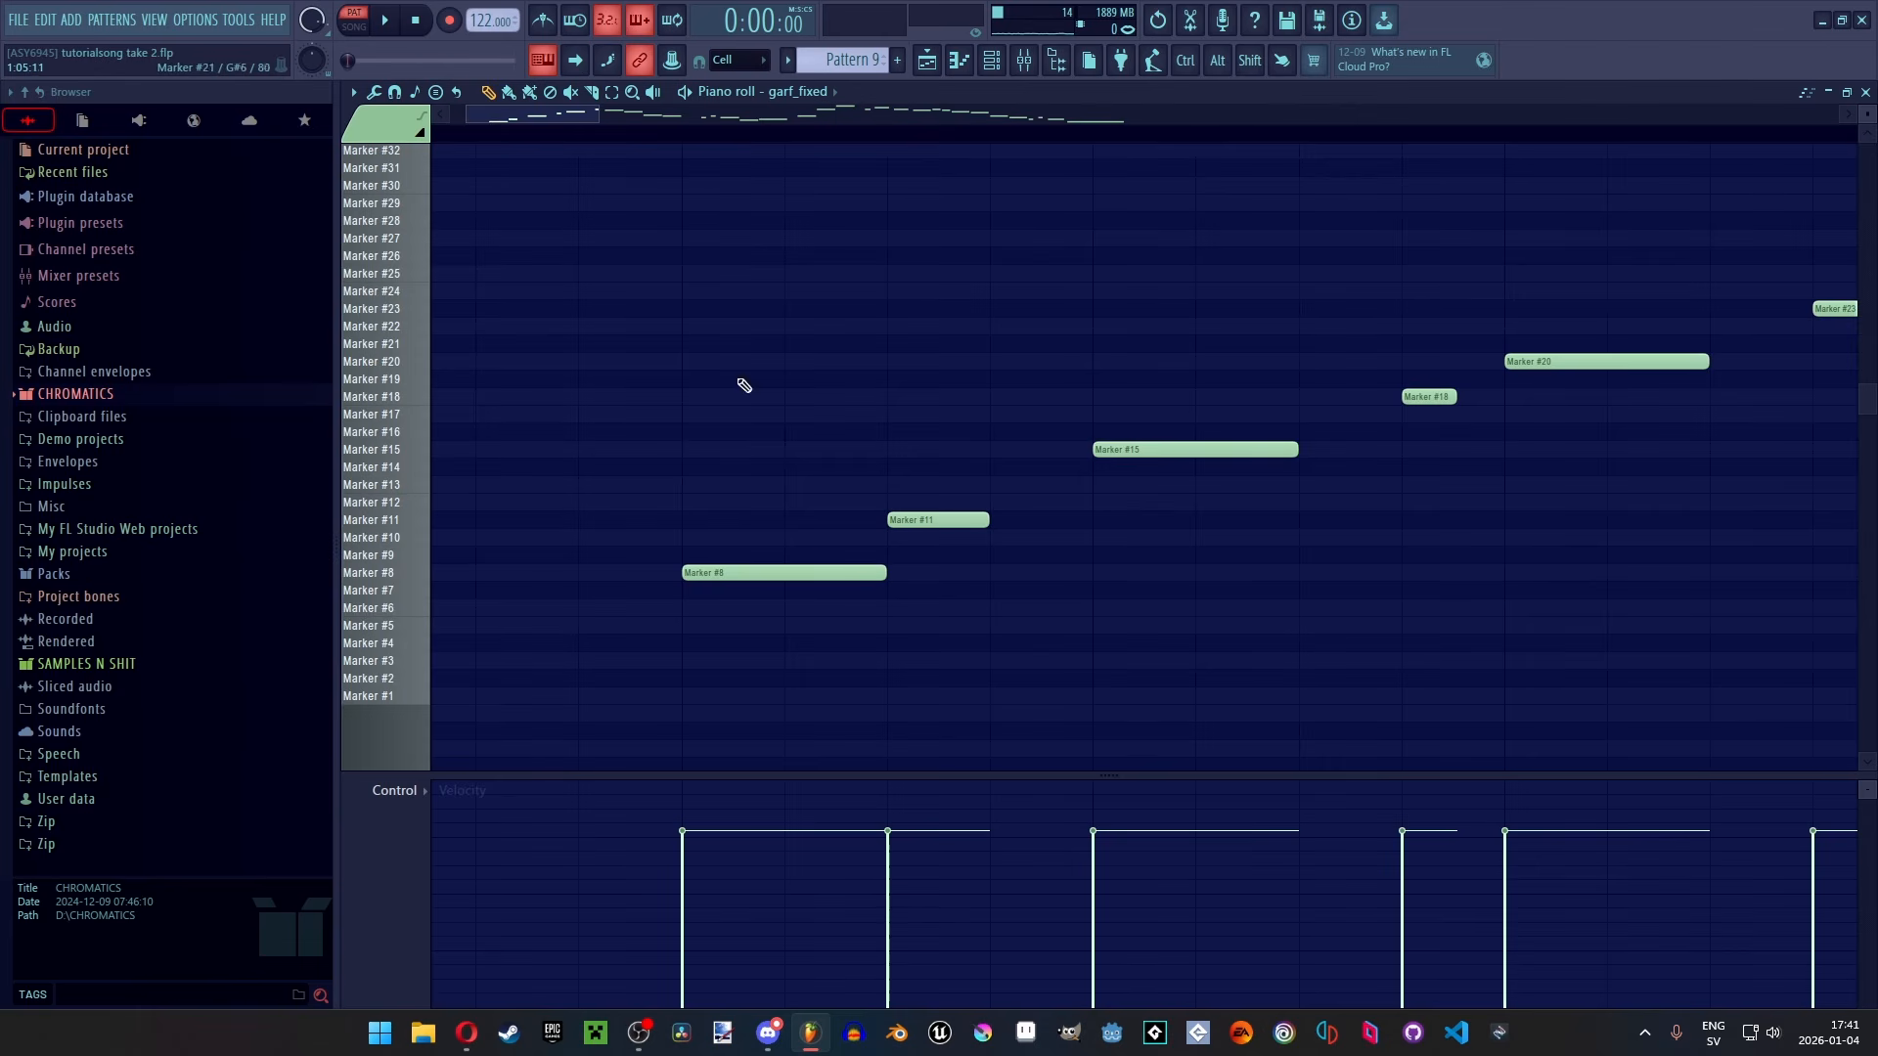
Try a short Marker #9 slide note over the opening Marker #8 note
{"action": "left_click", "coordinate": [735, 555]}
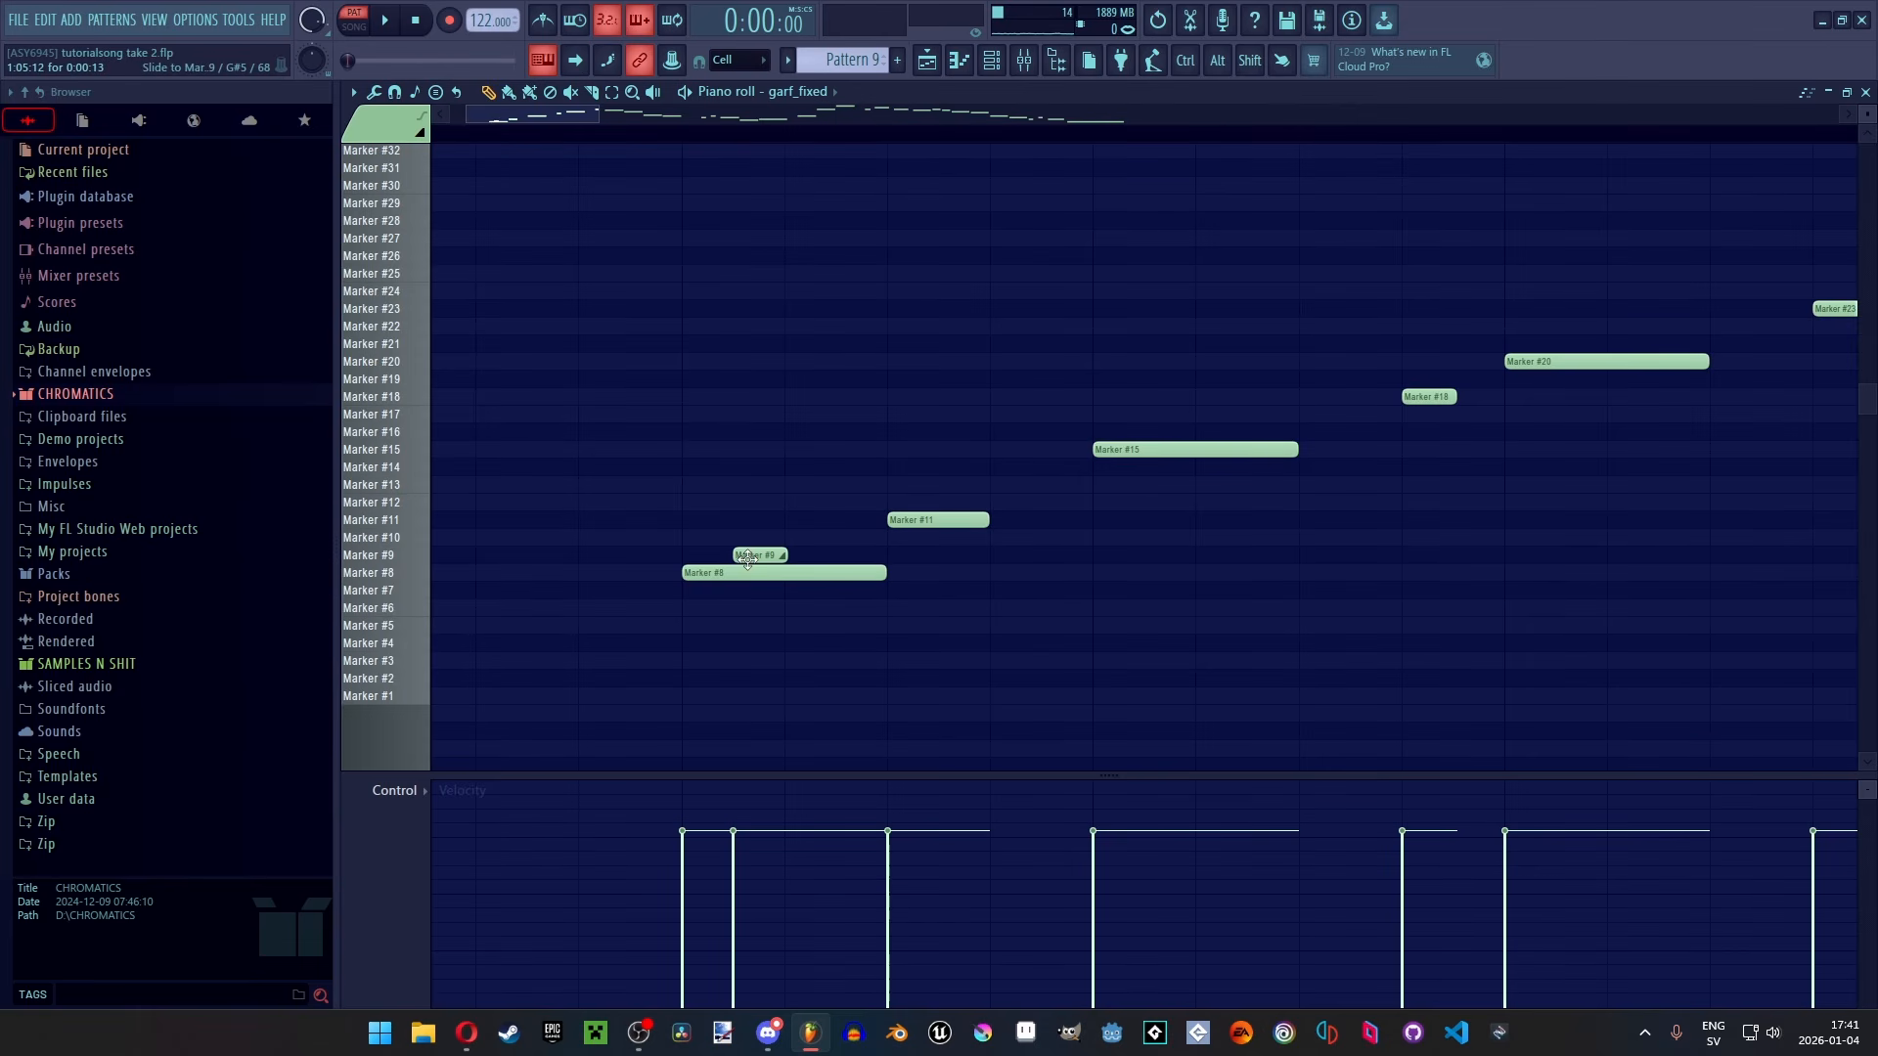
{"action": "left_click", "coordinate": [700, 138]}
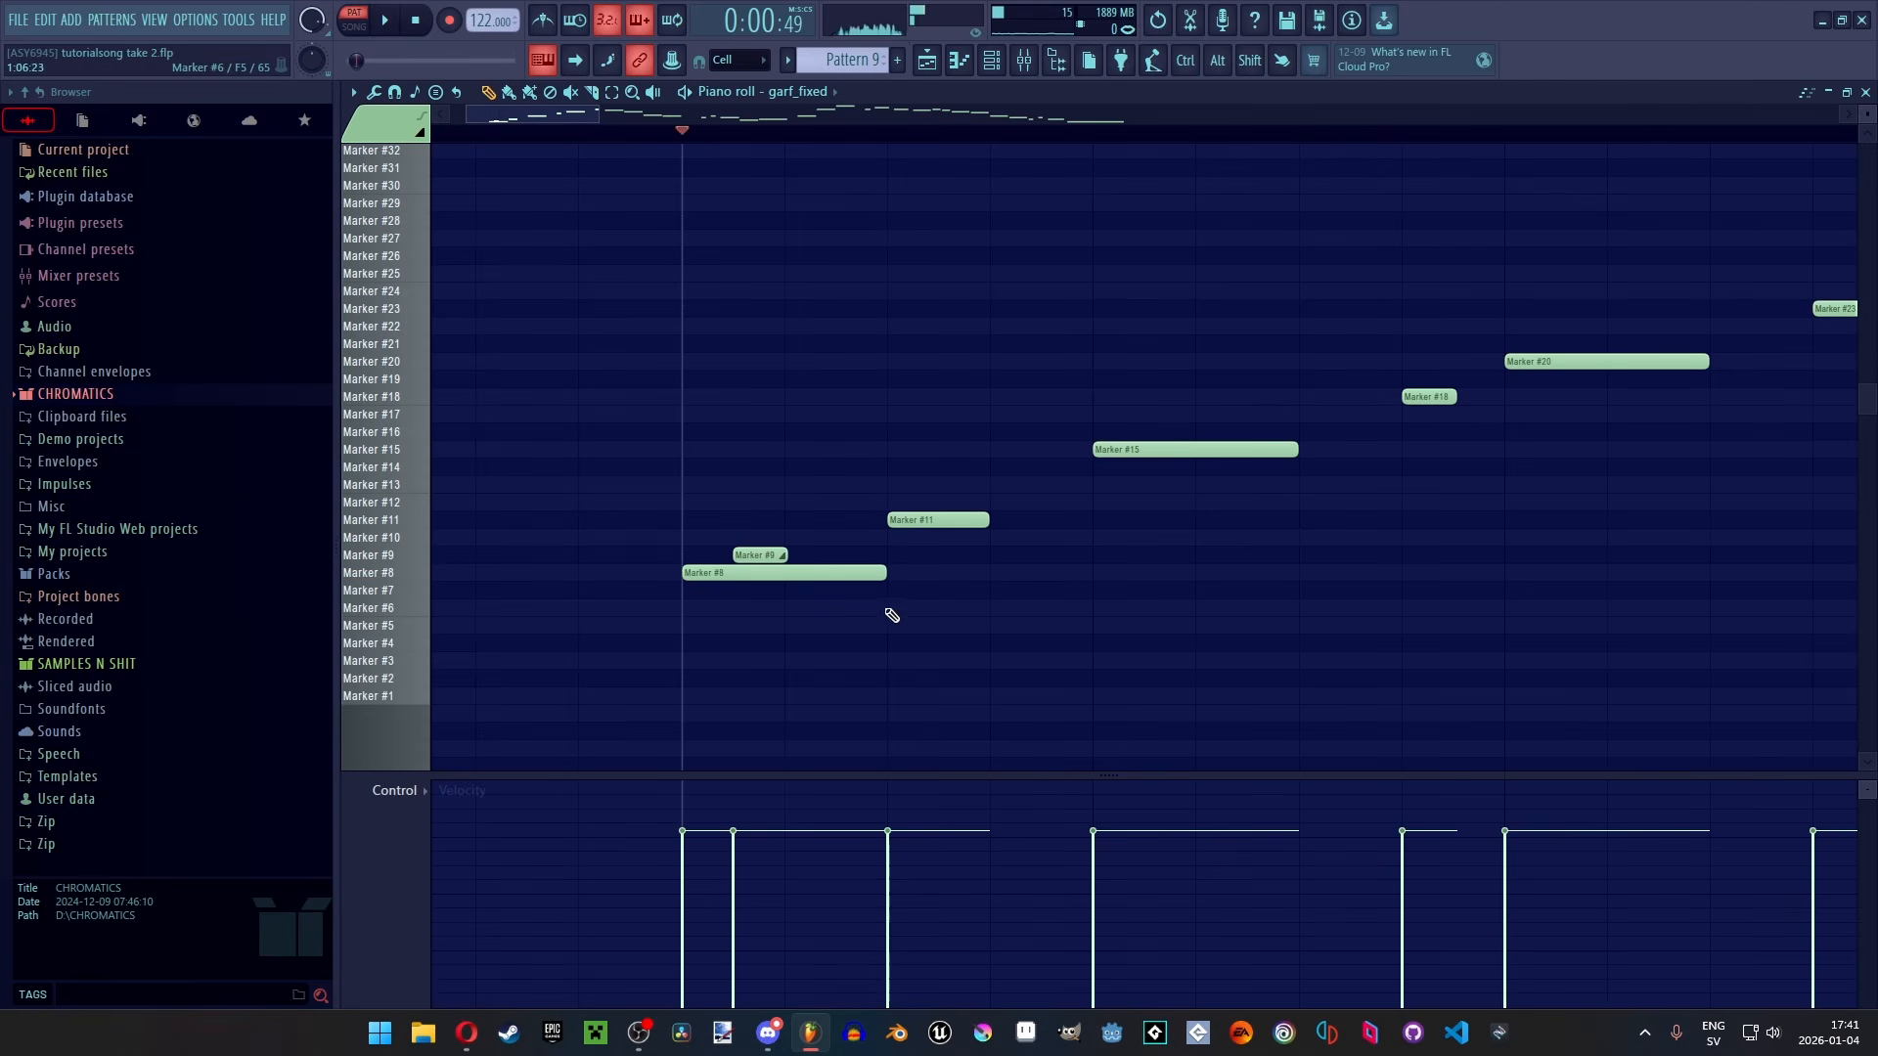
{"action": "right_click", "coordinate": [766, 555]}
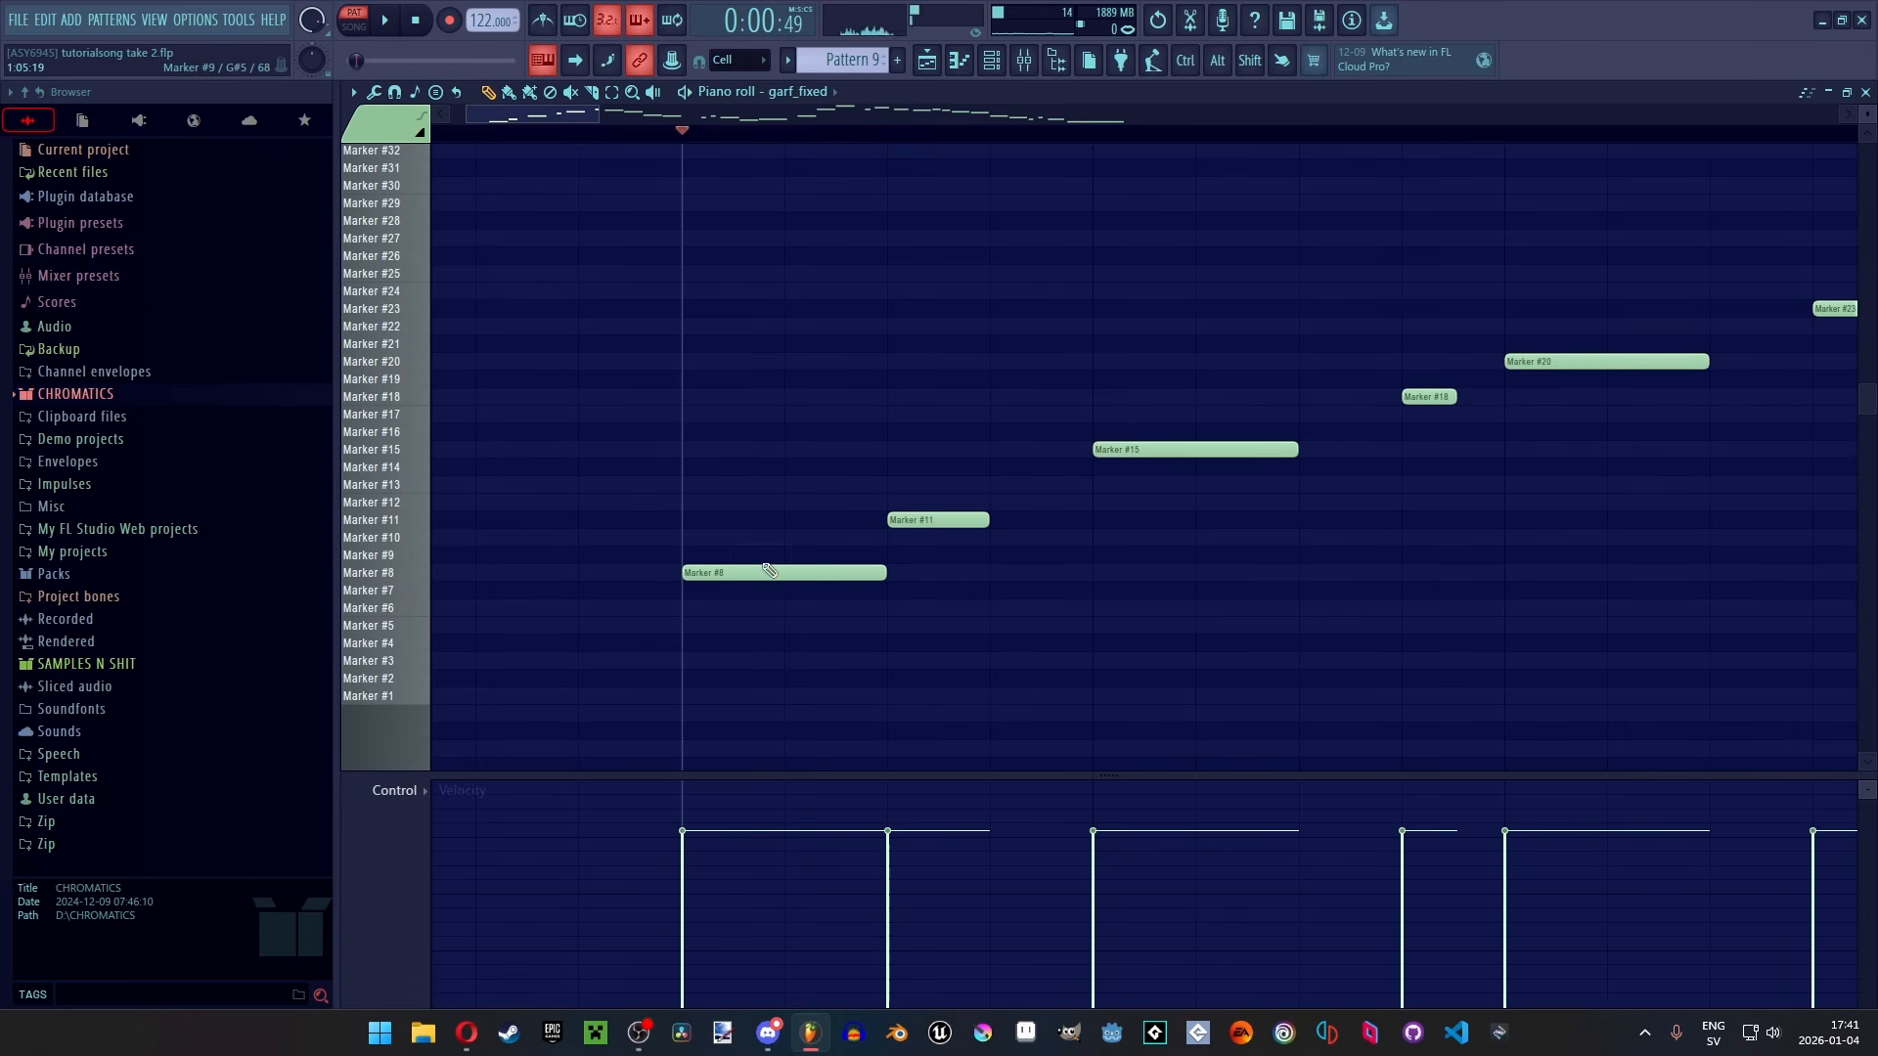
Add a short Marker #7 slide at the start of the opening Marker #8 note, followed by a short Marker #8 slide
{"action": "scroll", "coordinate": [754, 540], "scroll_direction": "down", "scroll_amount": 3}
{"action": "scroll", "coordinate": [684, 596], "scroll_direction": "up", "scroll_amount": 4}
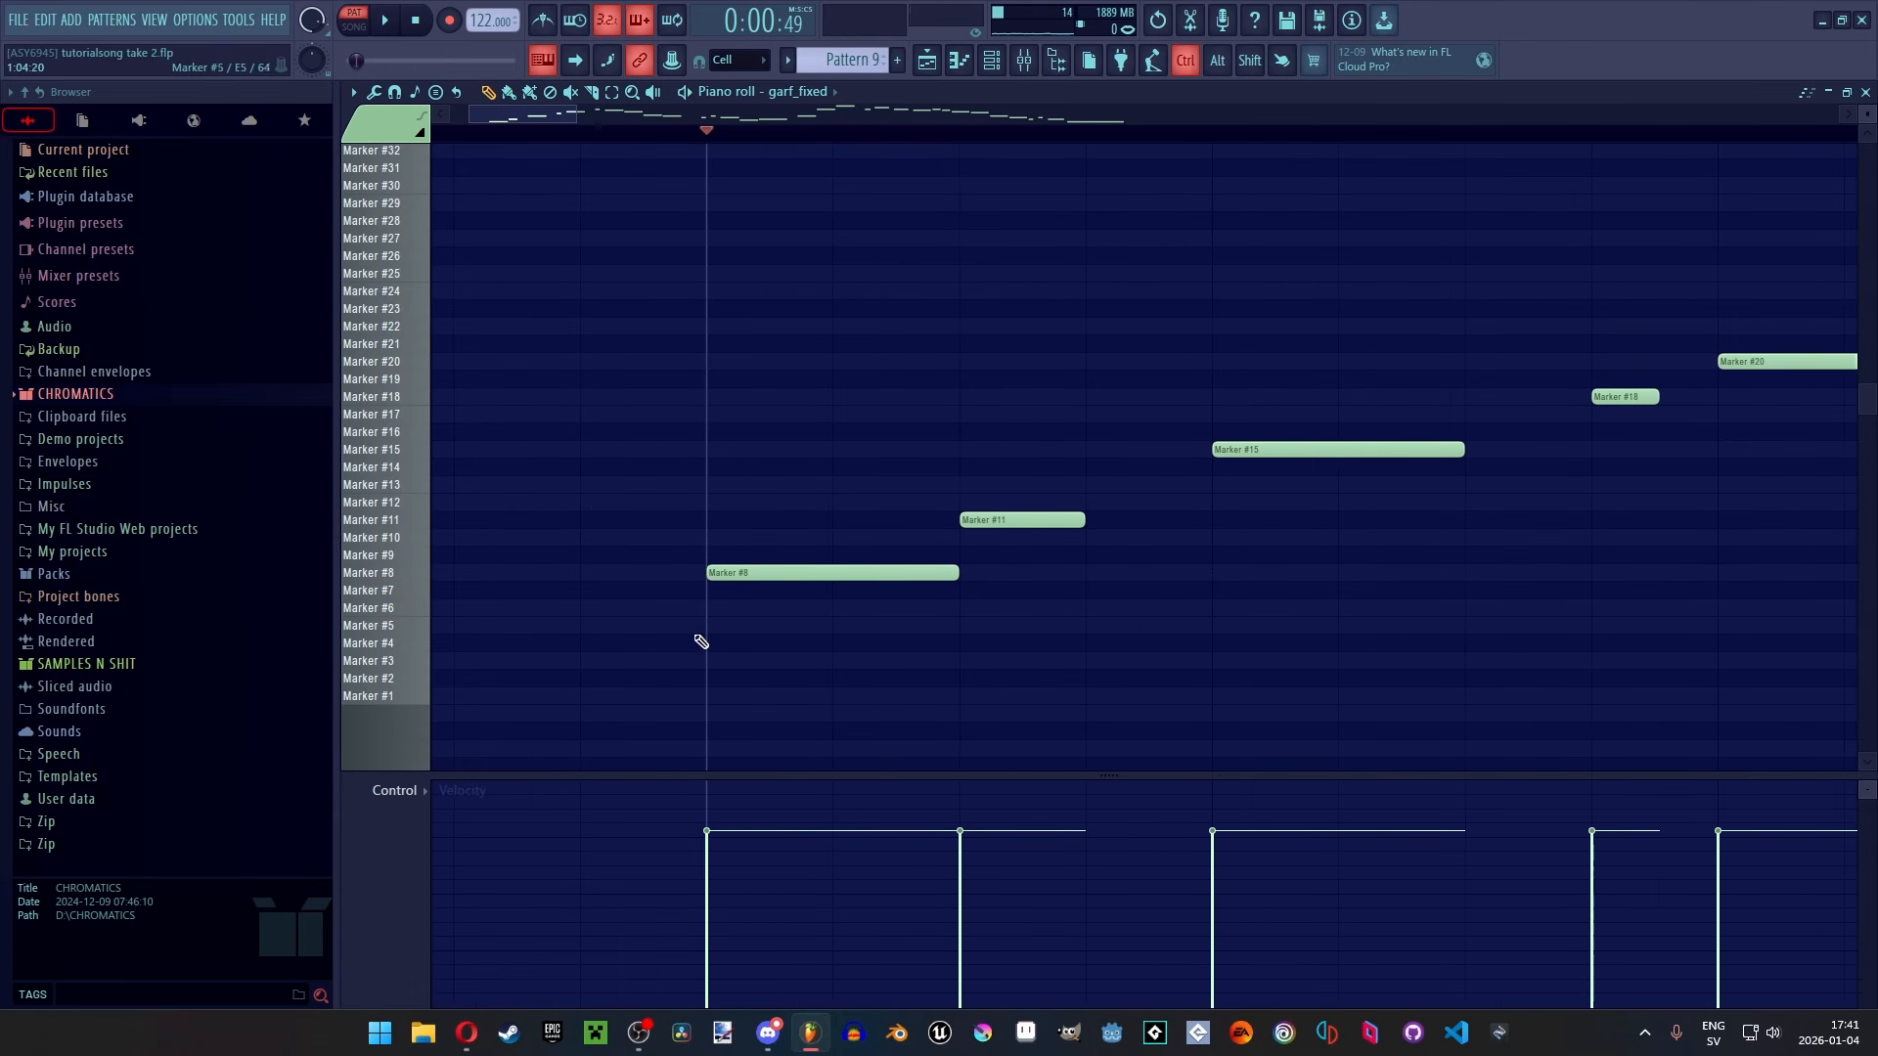
{"action": "left_click", "coordinate": [721, 609]}
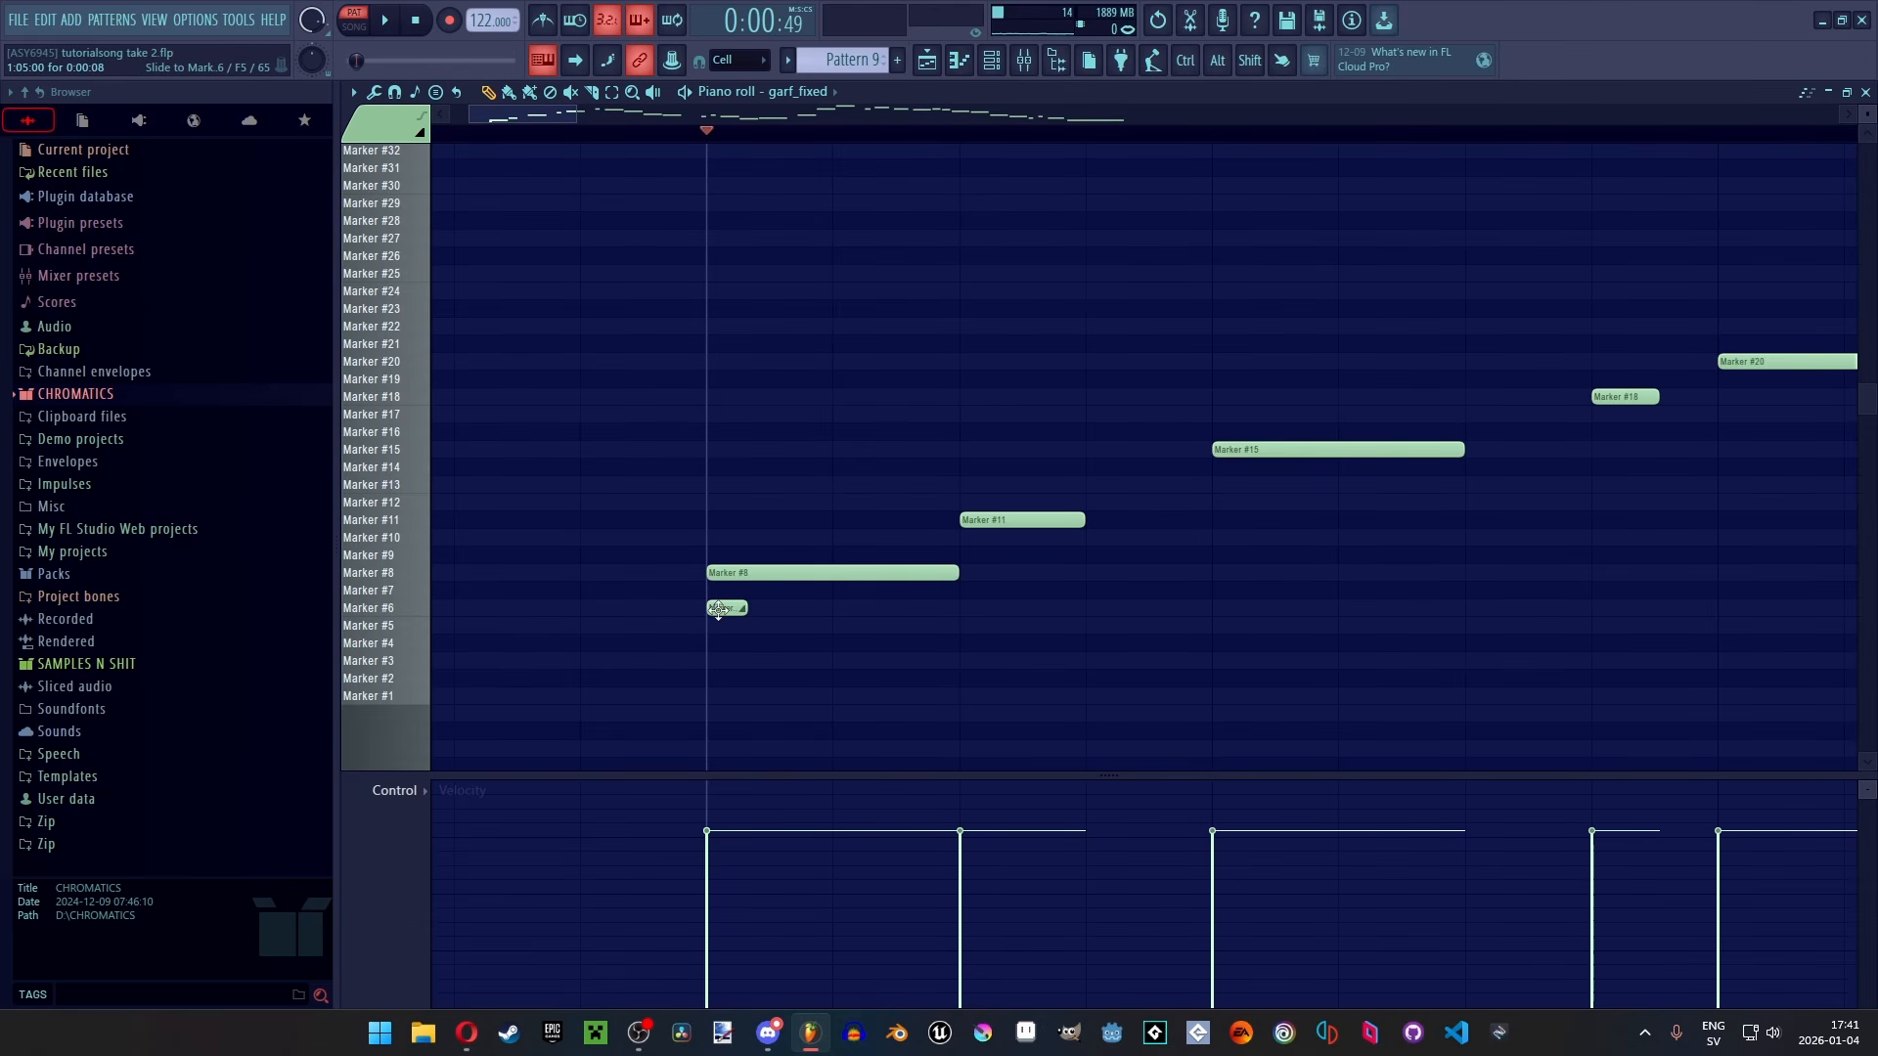
{"action": "left_click_drag", "start_coordinate": [718, 609], "coordinate": [718, 591]}
{"action": "left_click", "coordinate": [751, 573]}
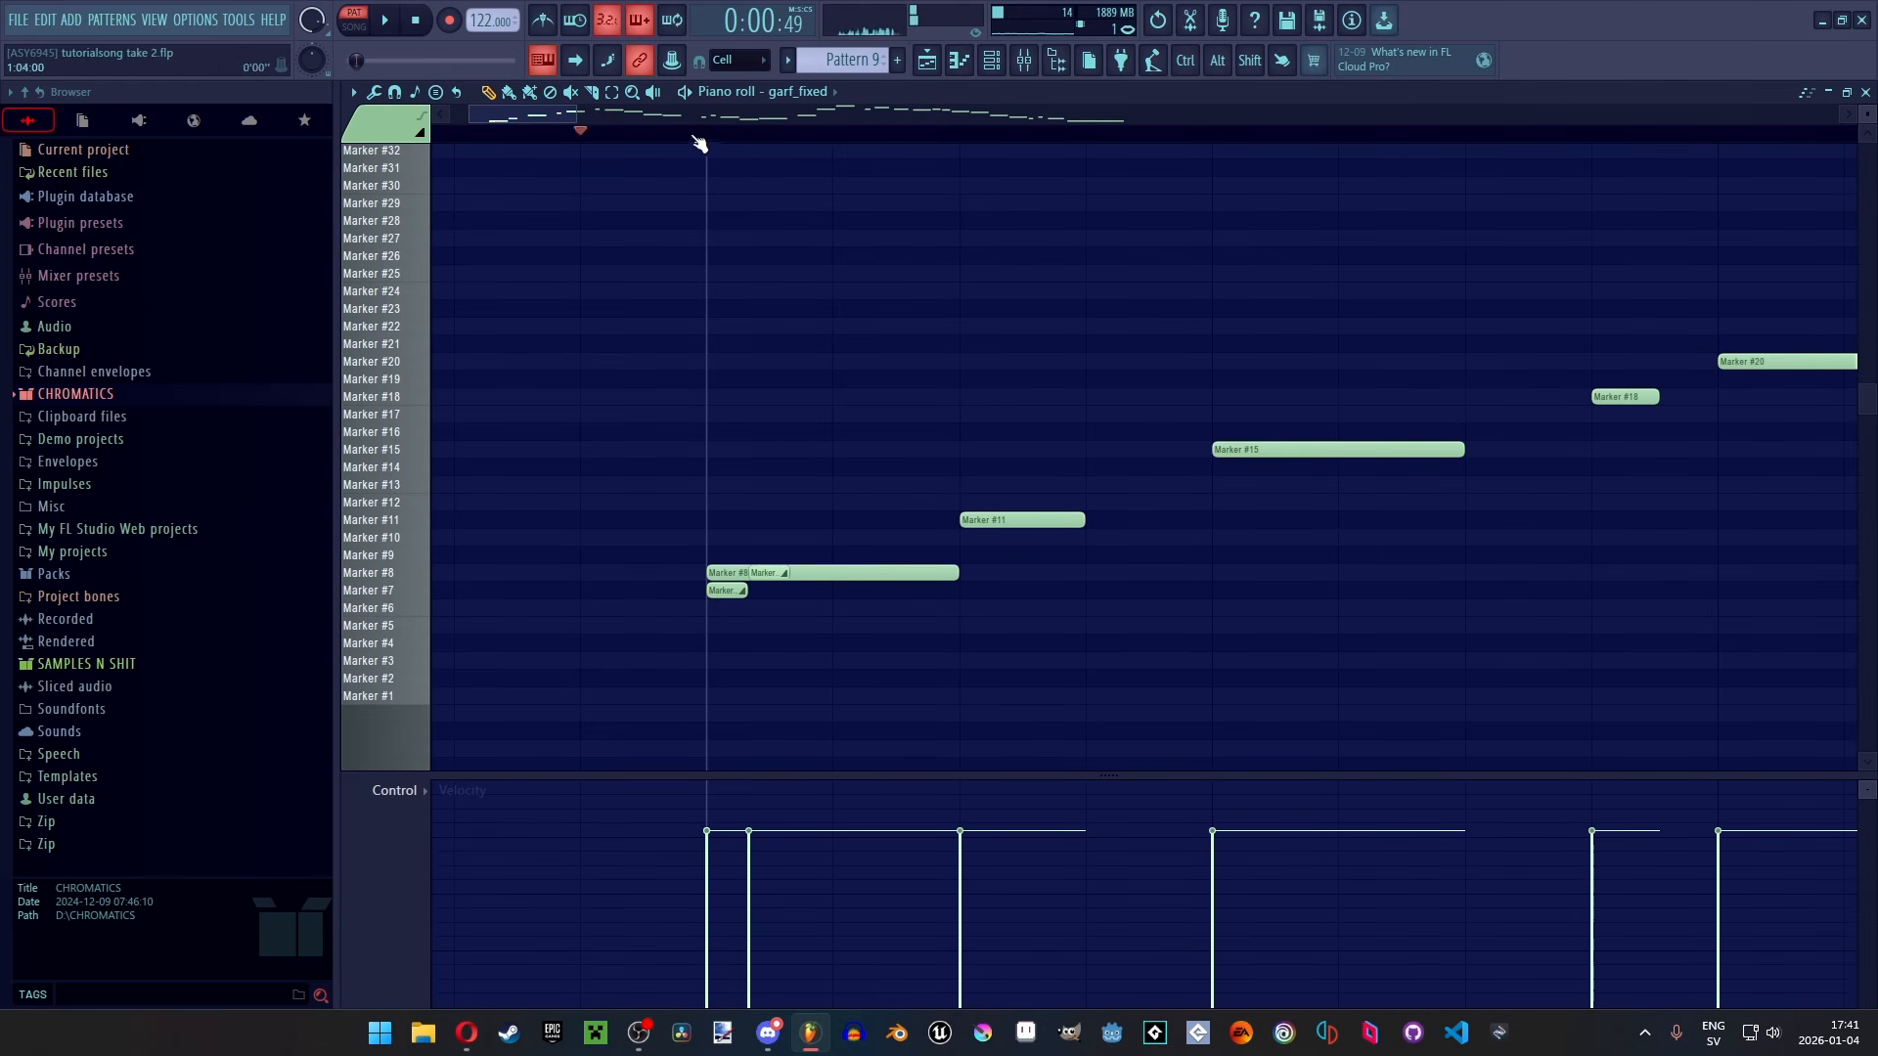
{"action": "key", "text": "space"}
{"action": "scroll", "coordinate": [838, 273], "scroll_direction": "down", "scroll_amount": 2}
Pan the GARFIELD mixer track about 23% left and play the pattern
{"action": "left_click", "coordinate": [1024, 61]}
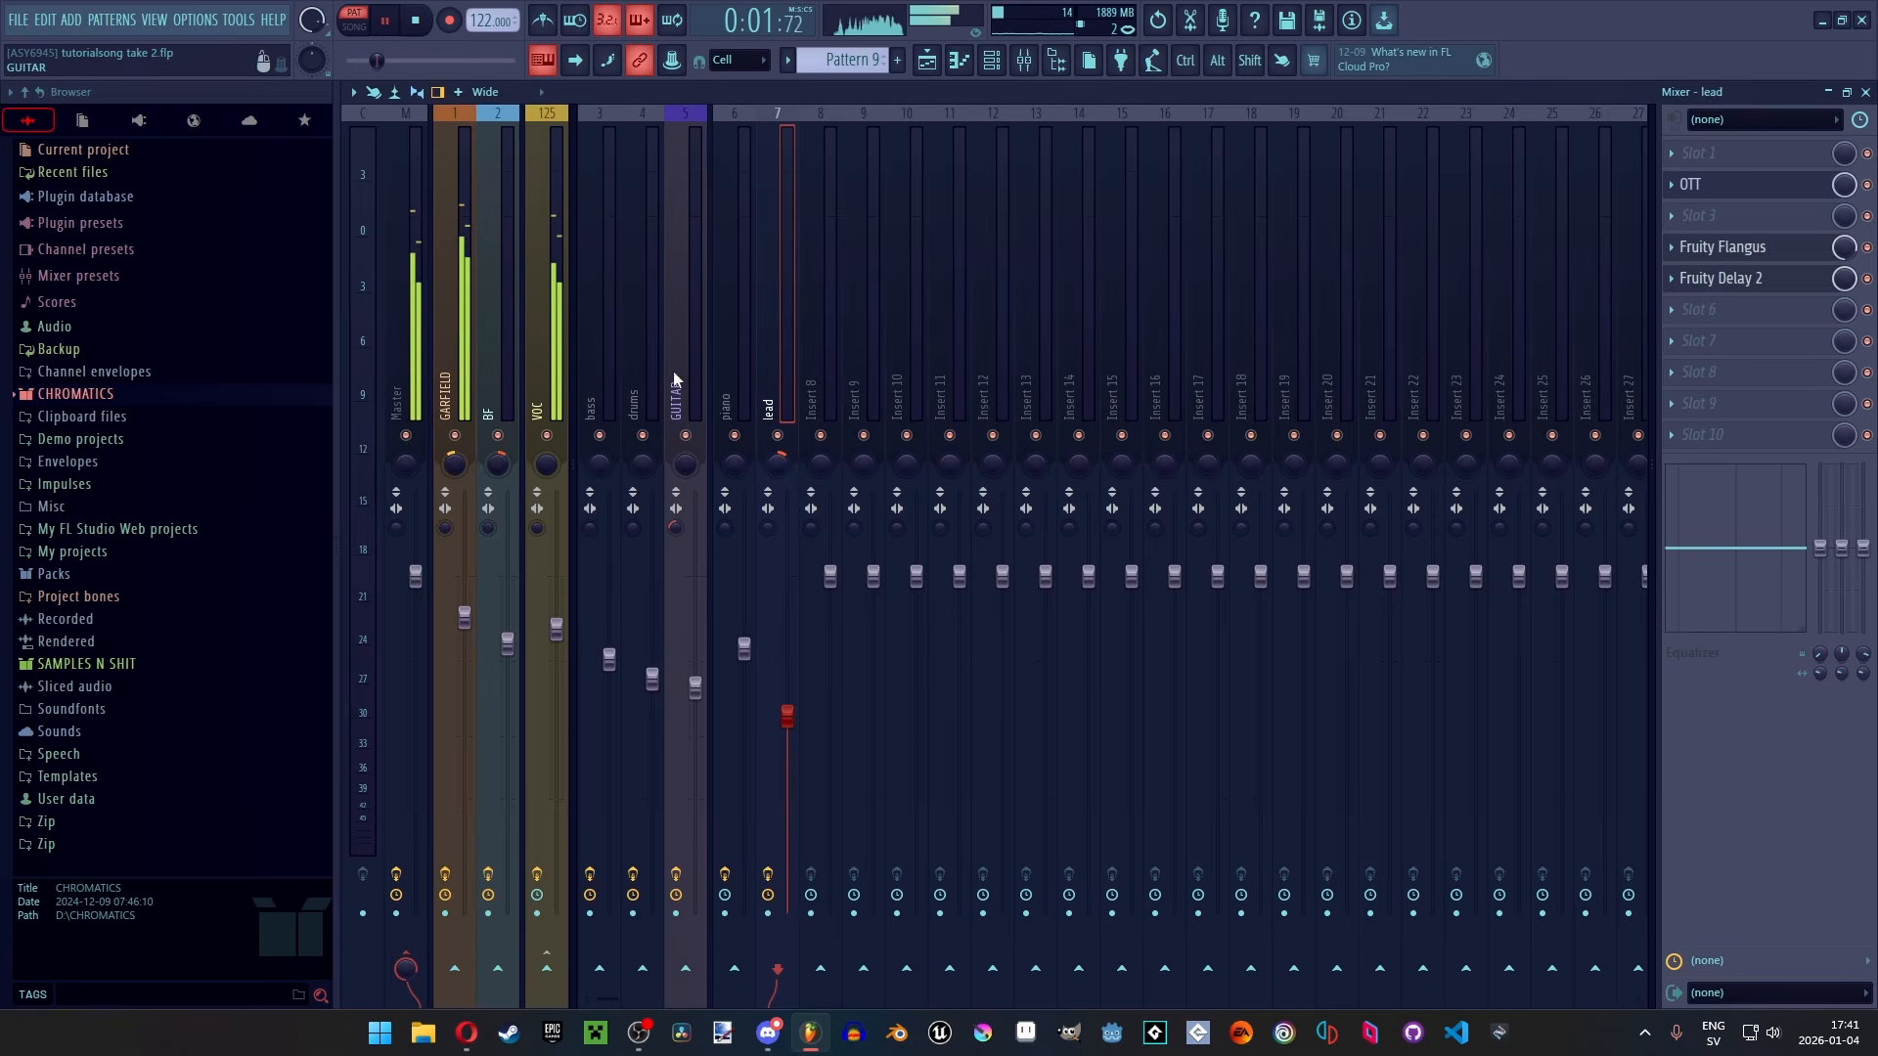
{"action": "left_click", "coordinate": [470, 378]}
{"action": "key", "text": "space"}
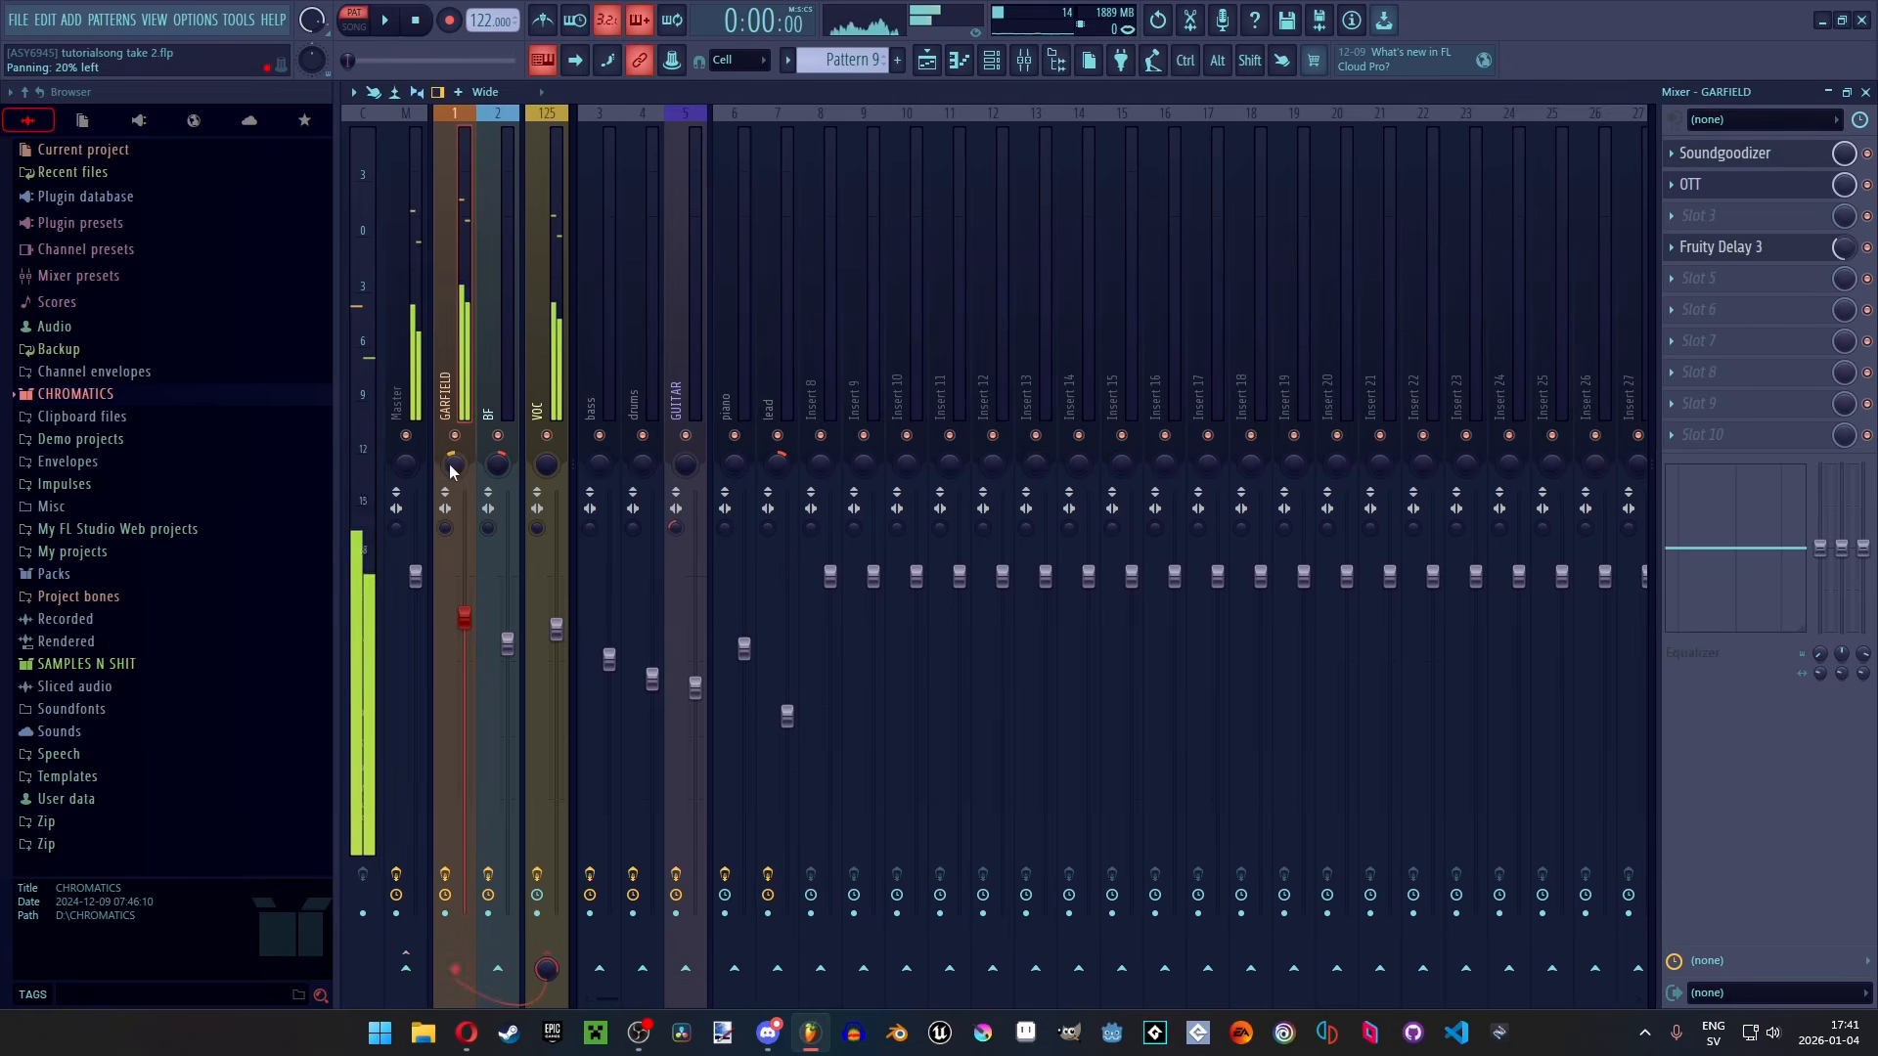
{"action": "right_click", "coordinate": [450, 471]}
{"action": "left_click", "coordinate": [479, 481]}
{"action": "left_click_drag", "start_coordinate": [453, 467], "coordinate": [453, 492]}
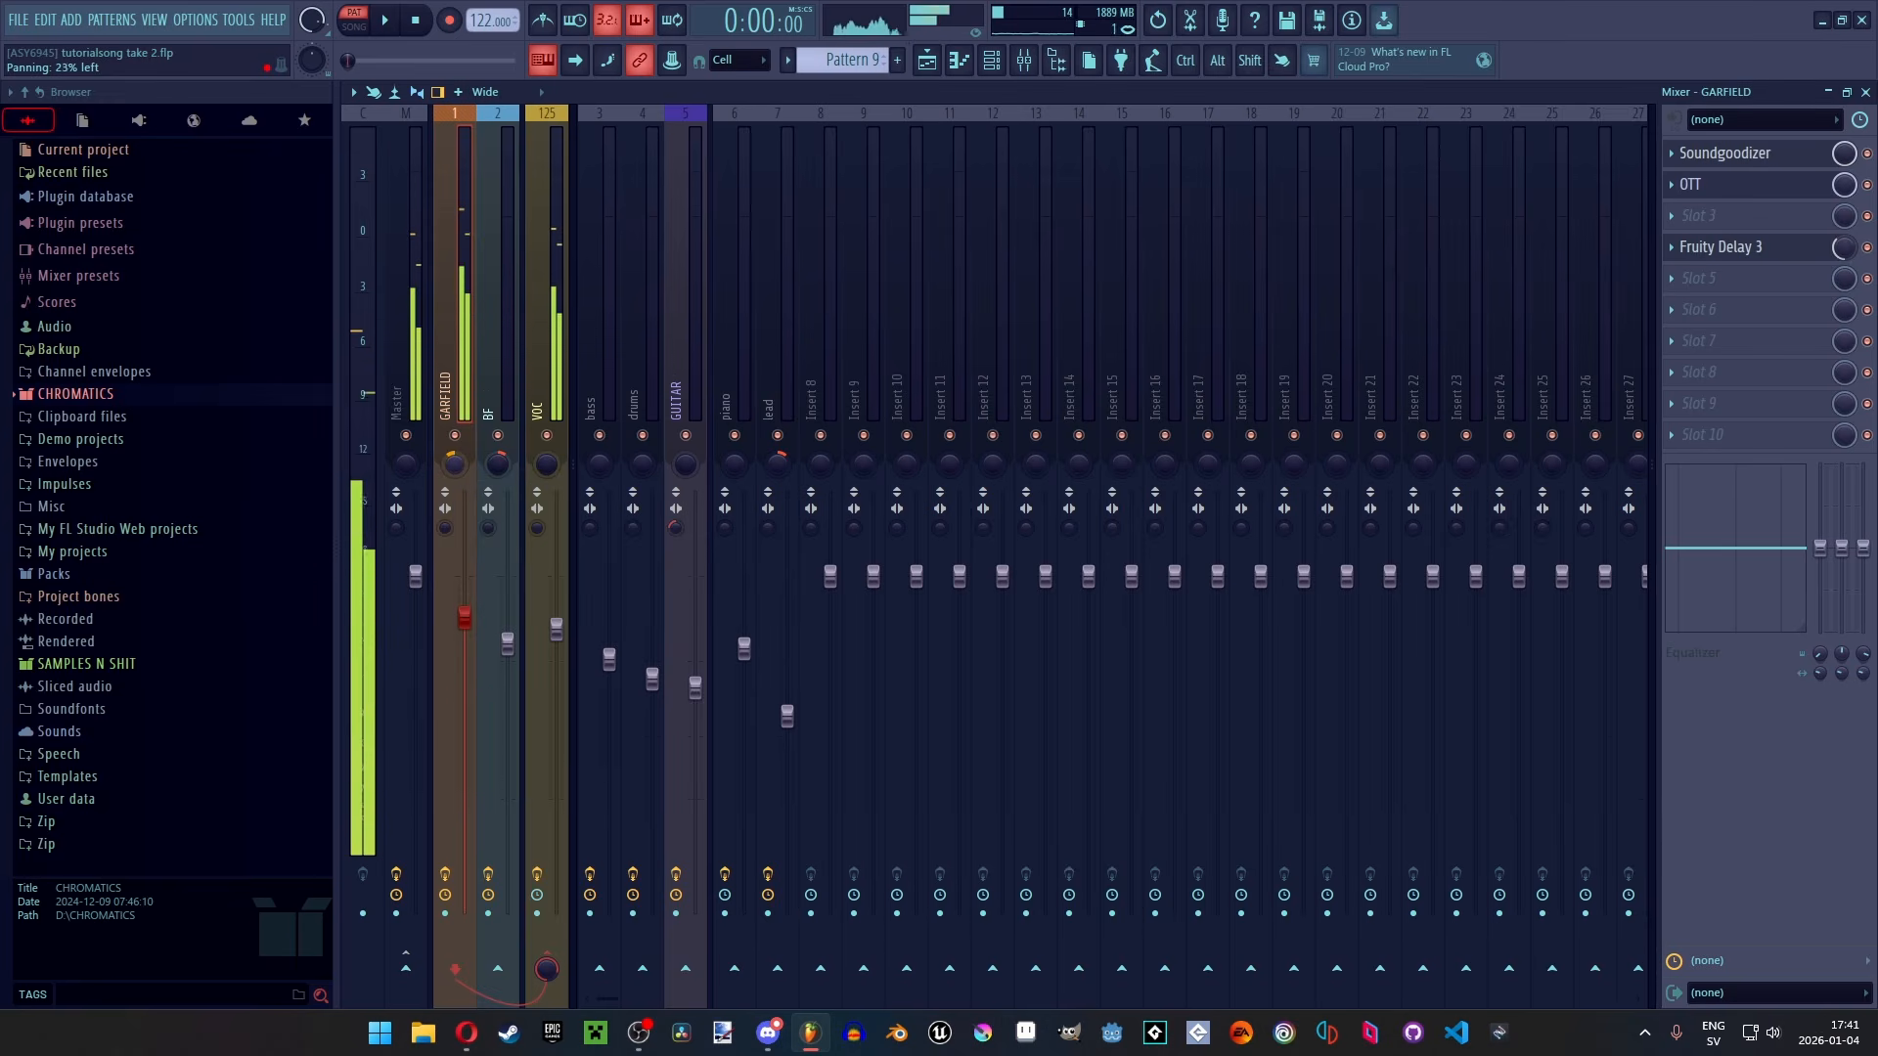
{"action": "key", "text": "space"}
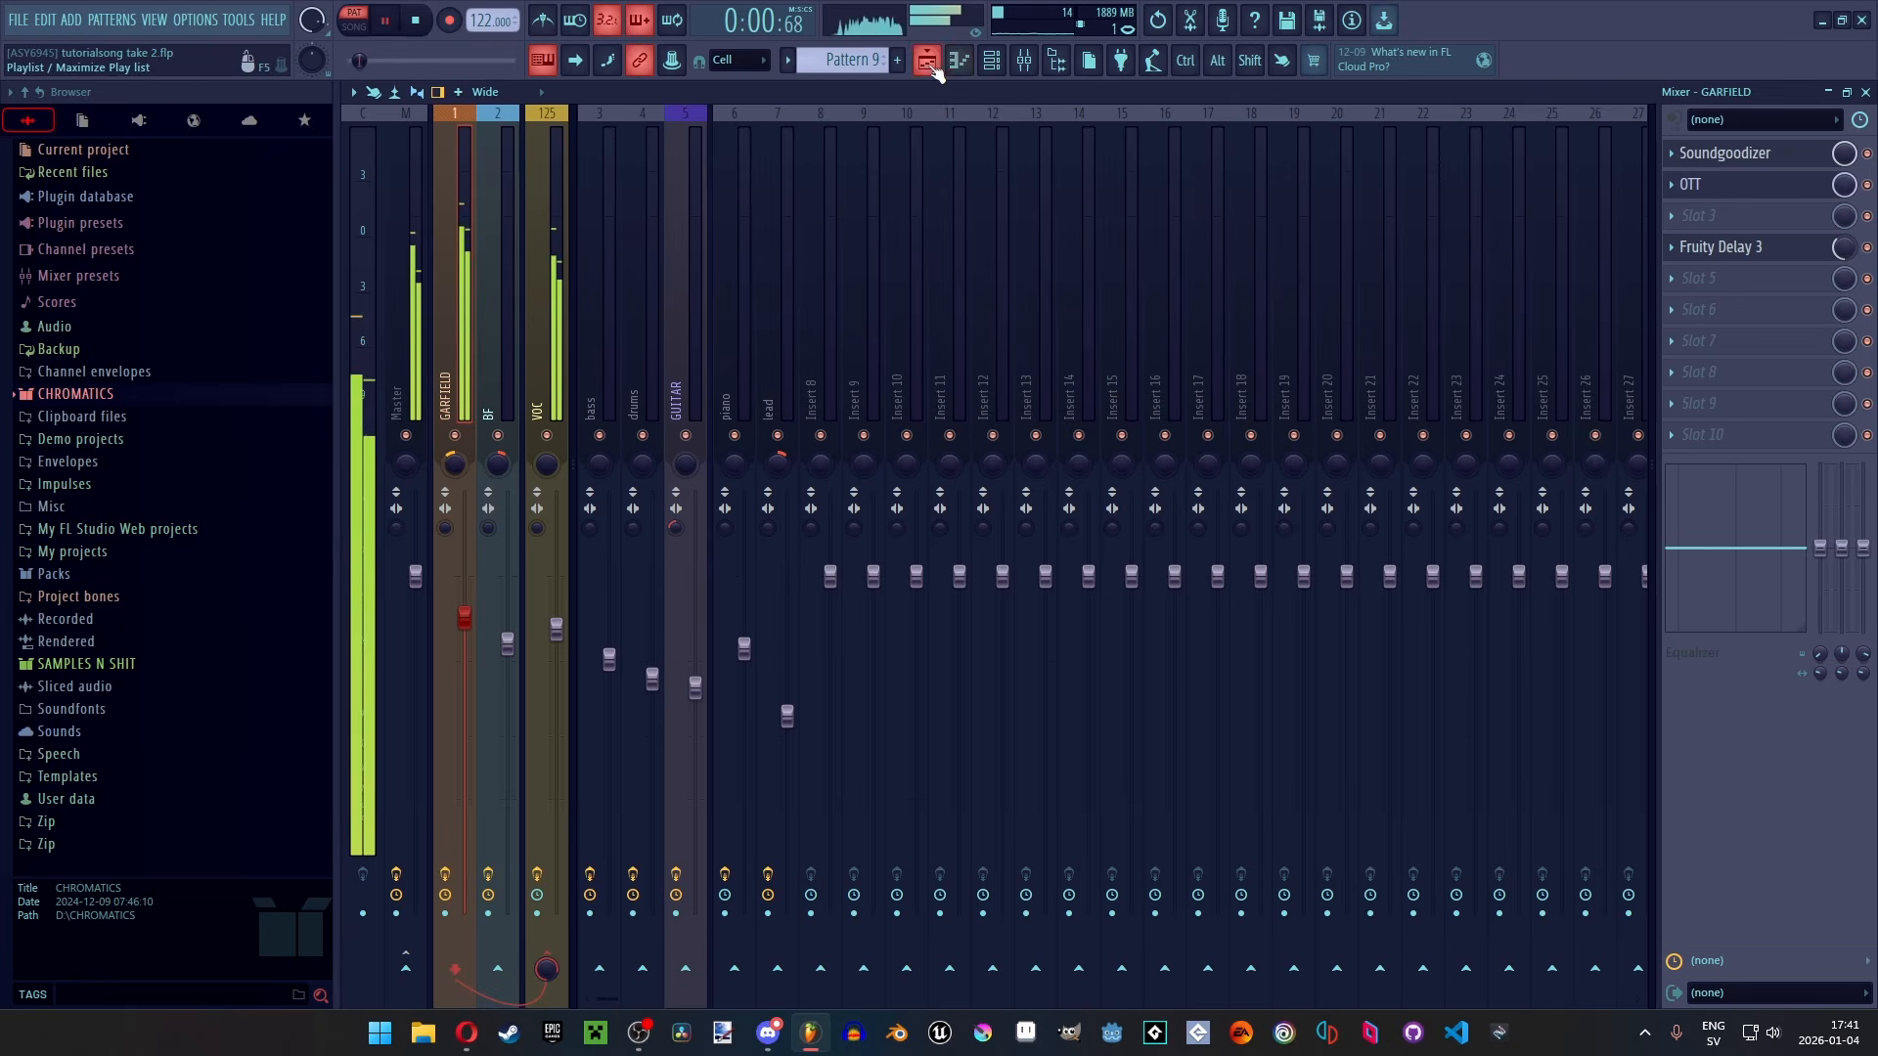
Reopen Pattern 9 from the playlist in the piano roll and stop playback
{"action": "left_click", "coordinate": [928, 60]}
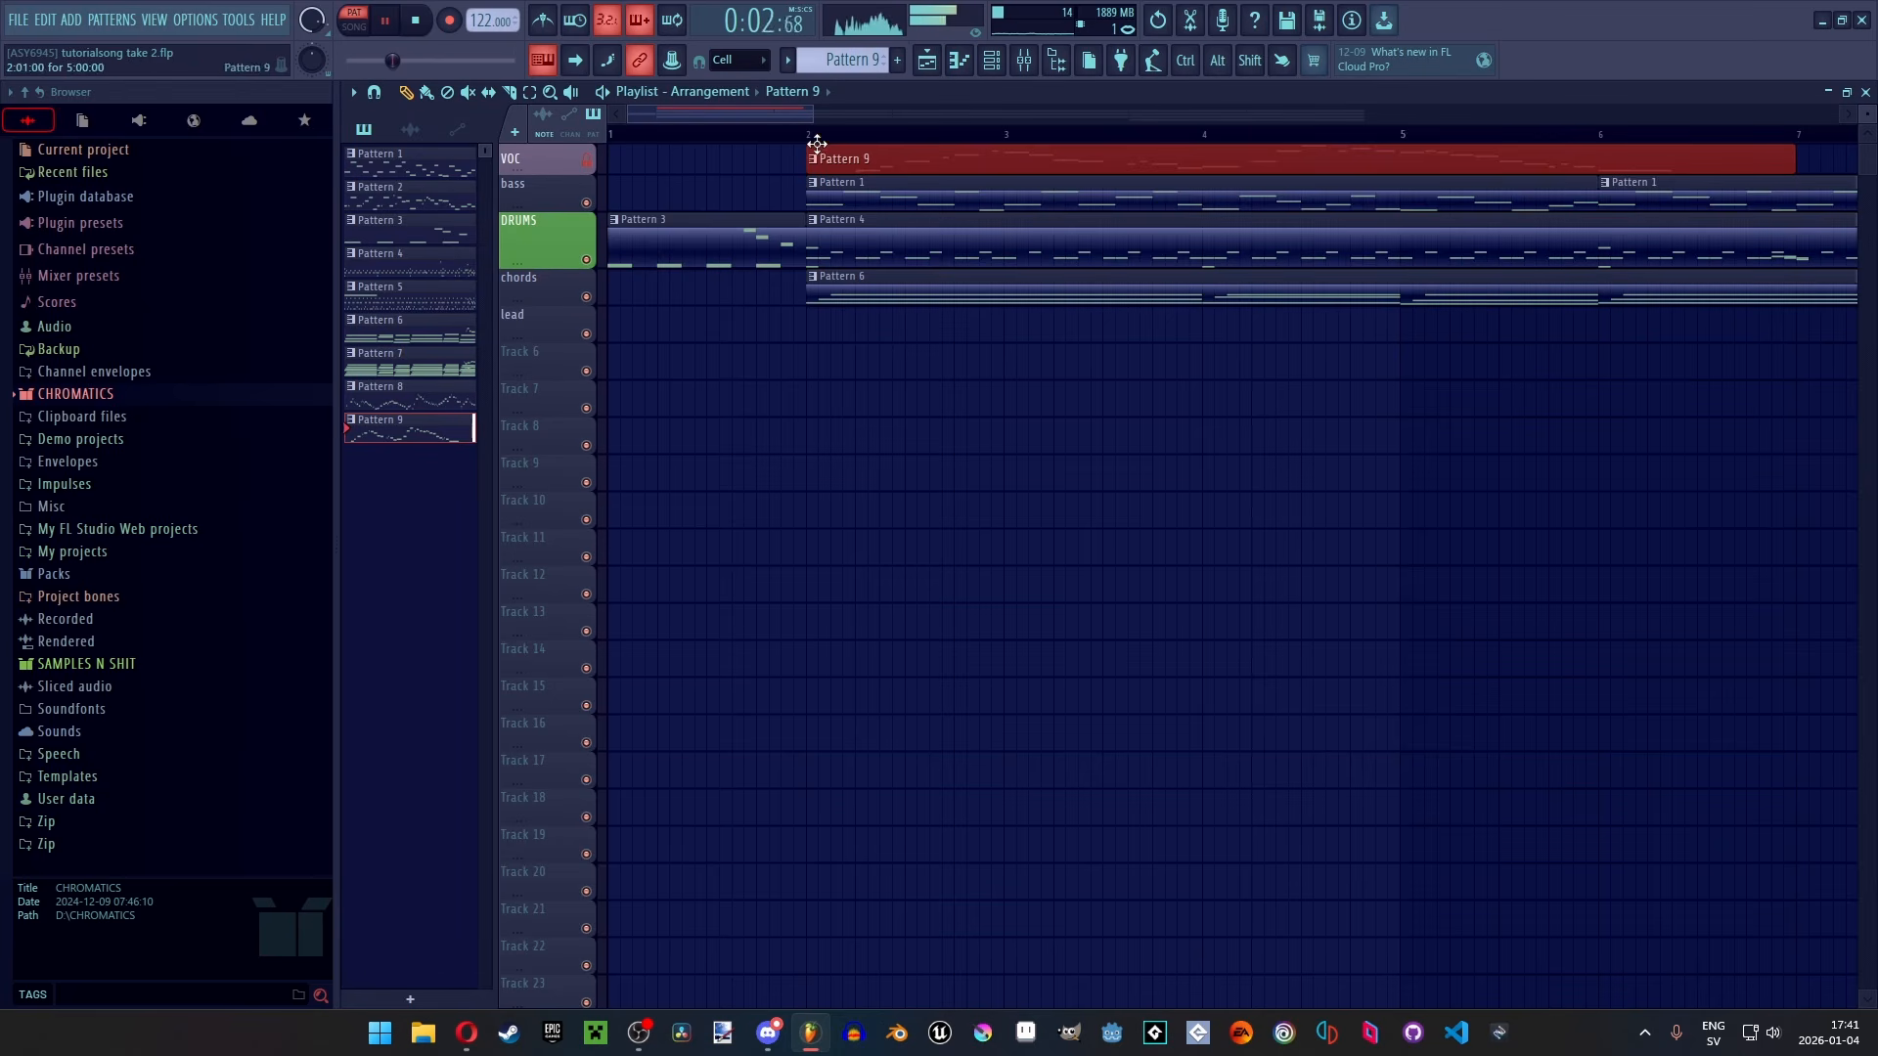
{"action": "double_click", "coordinate": [822, 162]}
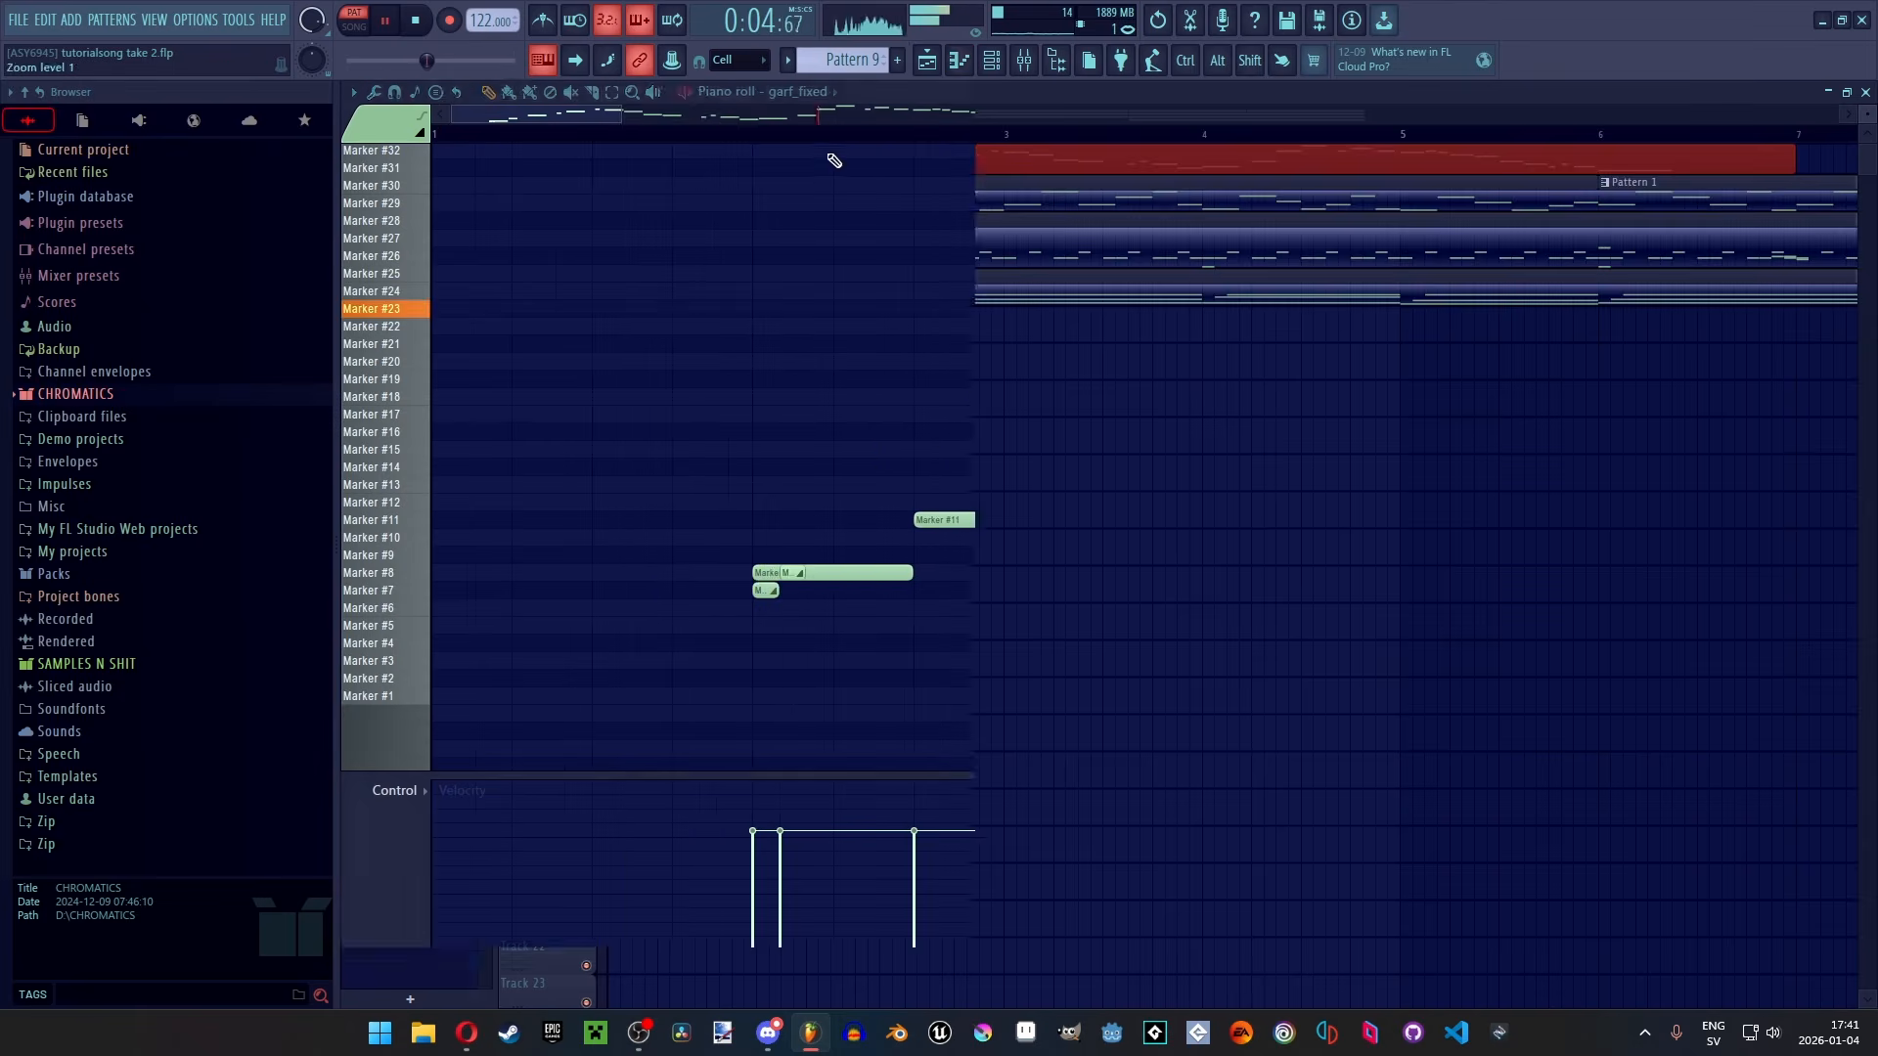
{"action": "key", "text": "space"}
Add short slide notes alternating between Marker #12 and #10 and ending on #11 over bar 3's Marker #11 note, and audition them
{"action": "scroll", "coordinate": [597, 582], "scroll_direction": "down", "scroll_amount": 3}
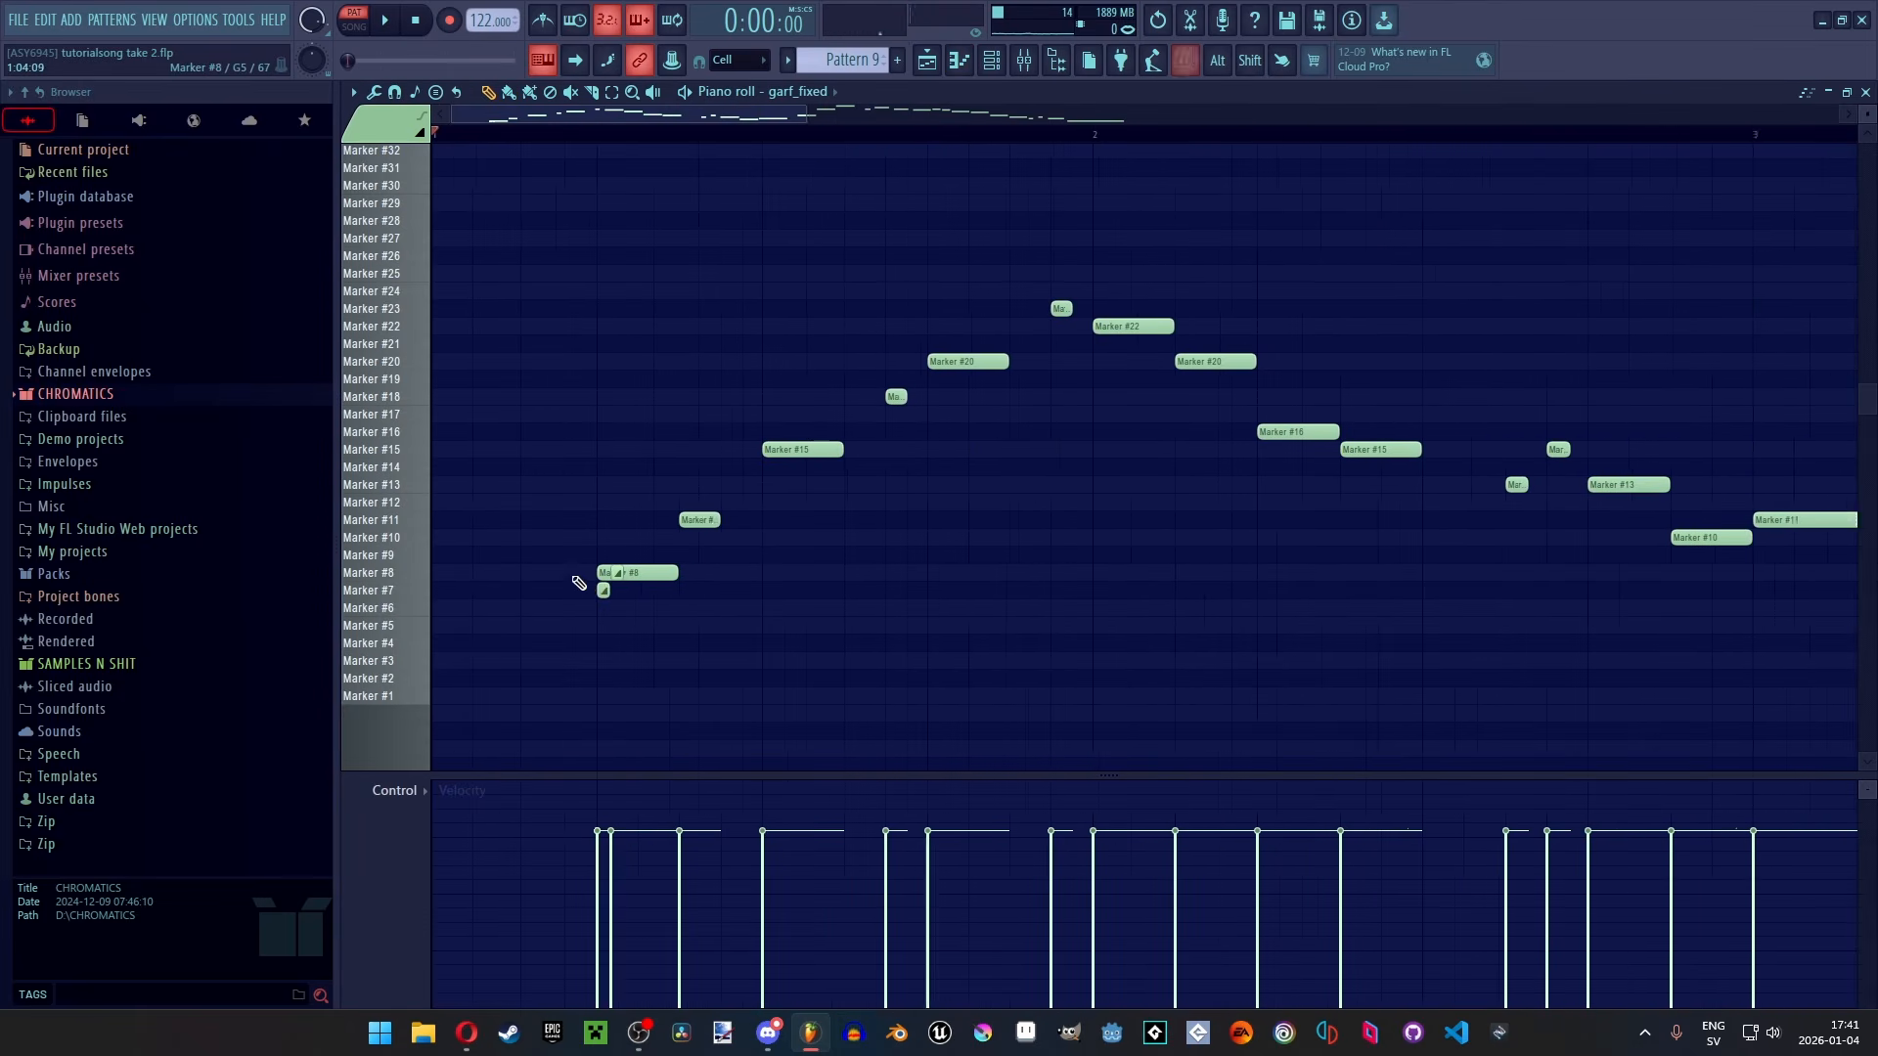
{"action": "scroll", "coordinate": [1369, 470], "scroll_direction": "up", "scroll_amount": 6}
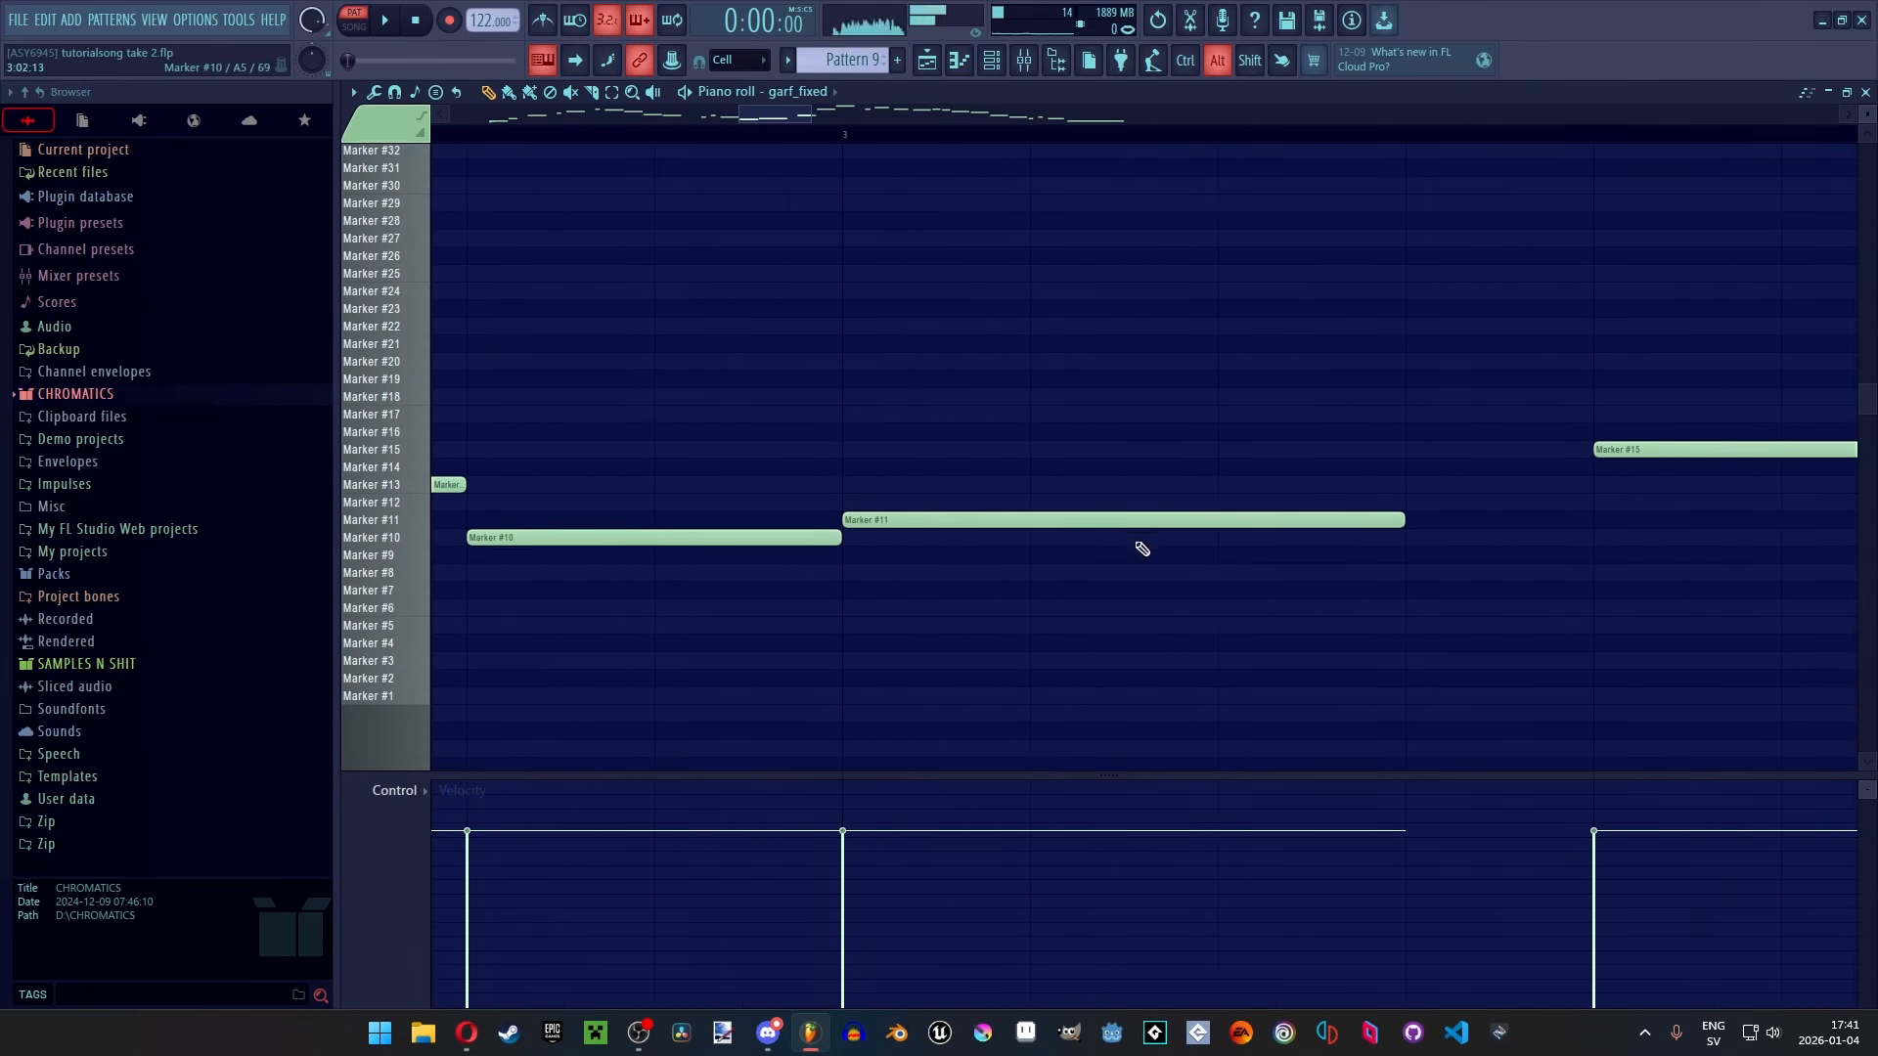
{"action": "scroll", "coordinate": [1140, 545], "scroll_direction": "down", "scroll_amount": 5}
{"action": "scroll", "coordinate": [871, 518], "scroll_direction": "up", "scroll_amount": 6}
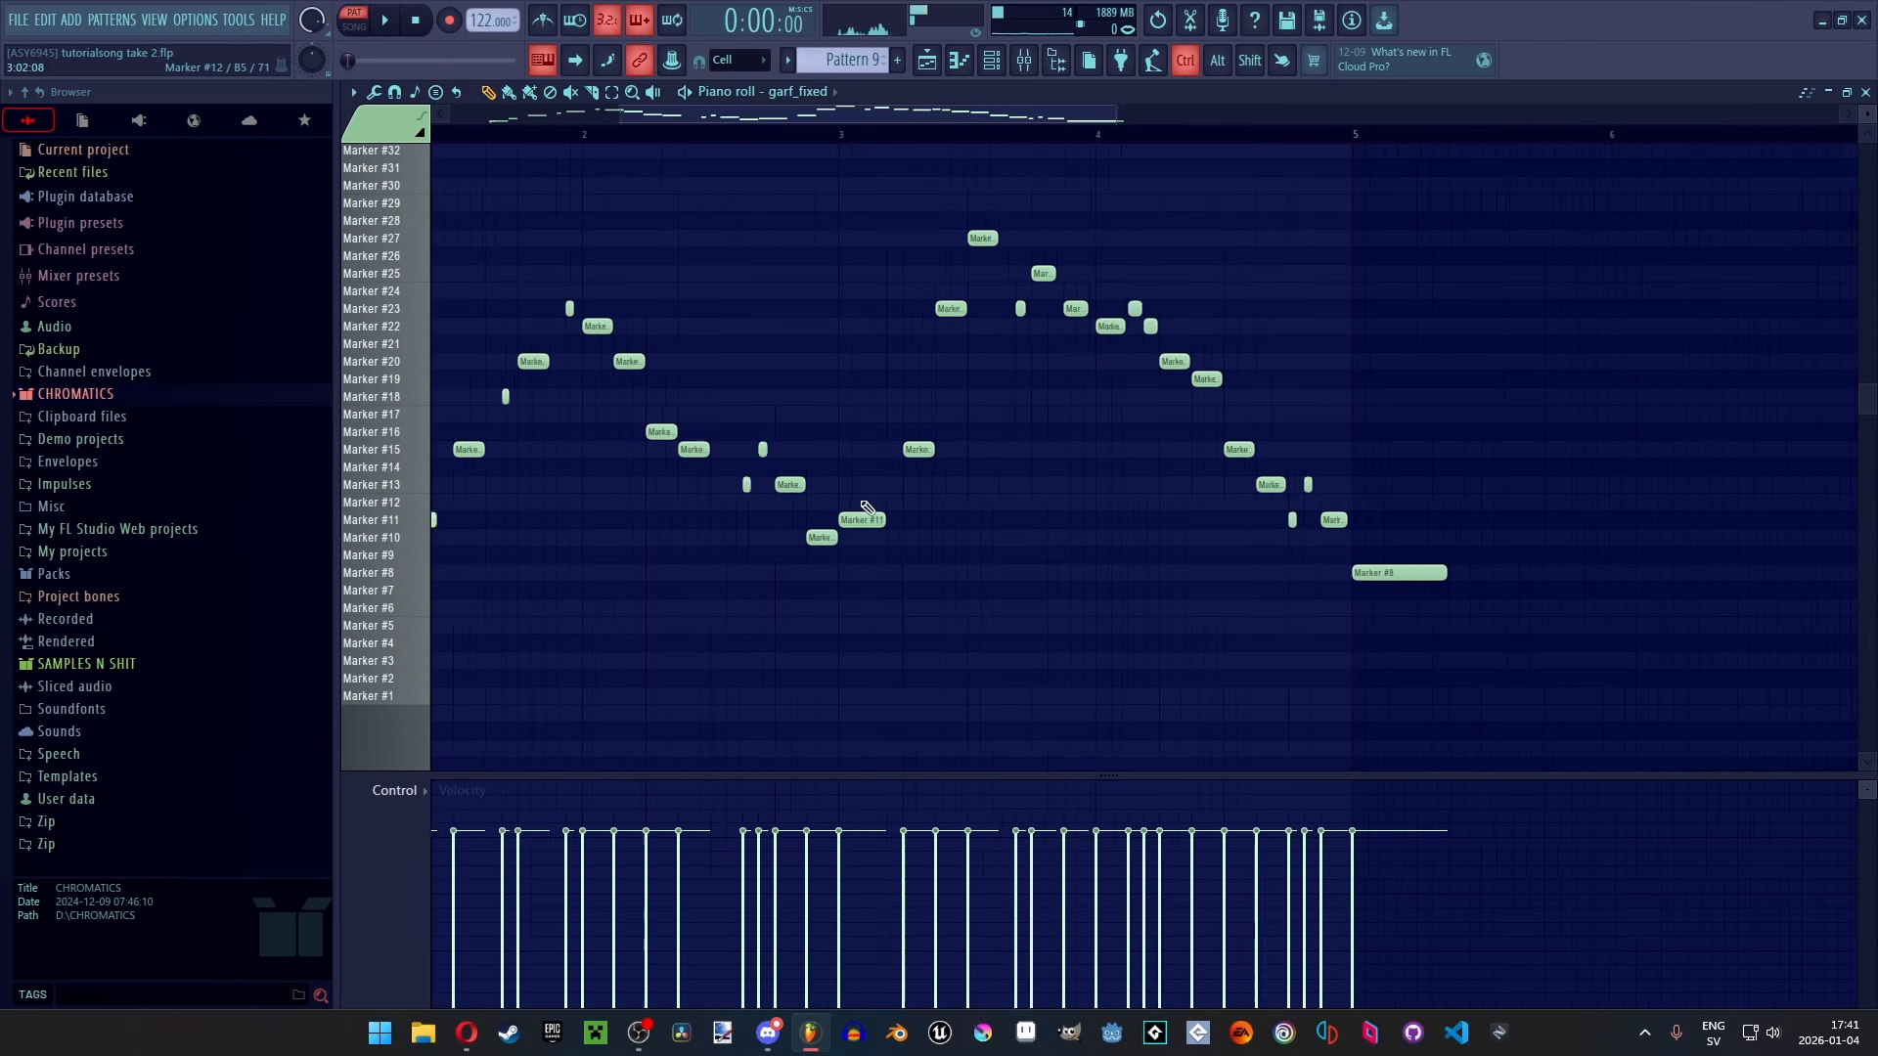
{"action": "left_click", "coordinate": [909, 538]}
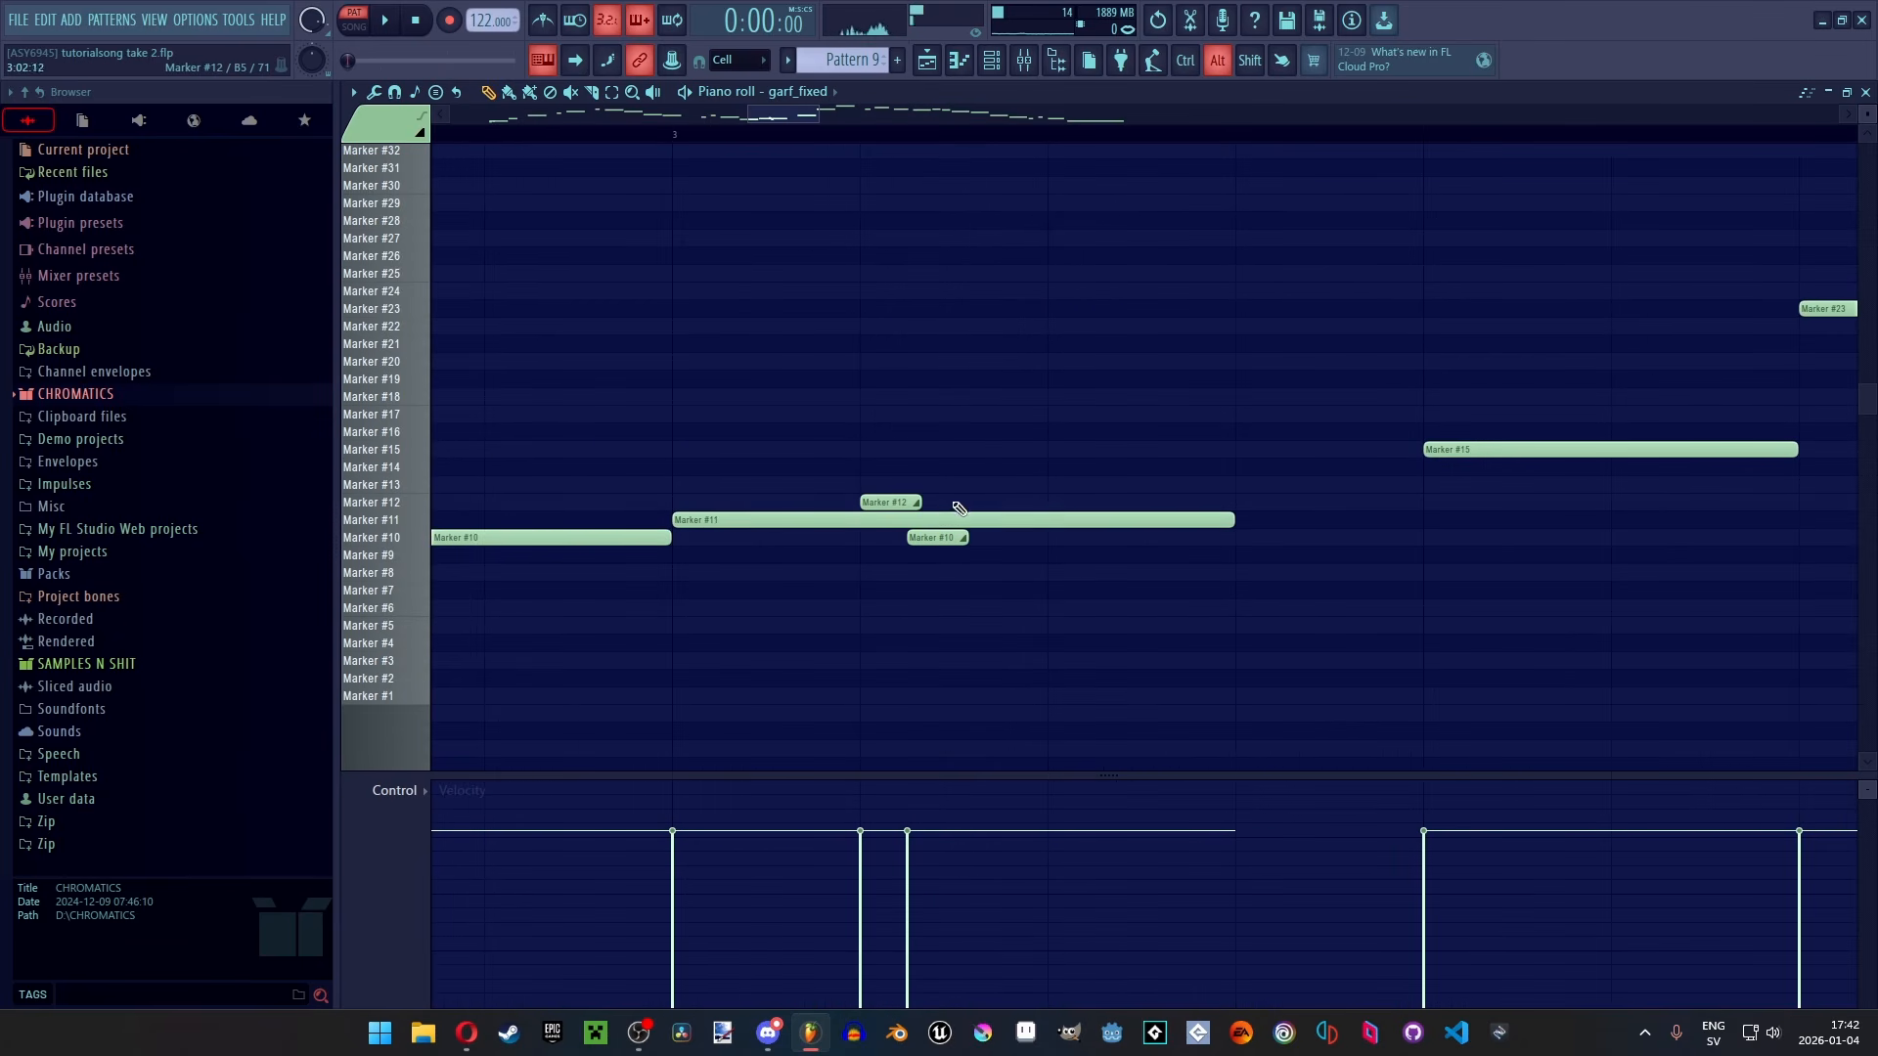
{"action": "left_click", "coordinate": [959, 502]}
{"action": "left_click", "coordinate": [1014, 537]}
{"action": "left_click", "coordinate": [1068, 535]}
{"action": "left_click_drag", "start_coordinate": [1067, 531], "coordinate": [1071, 519]}
{"action": "left_click", "coordinate": [685, 132]}
{"action": "key", "text": "space"}
{"action": "key", "text": "space"}
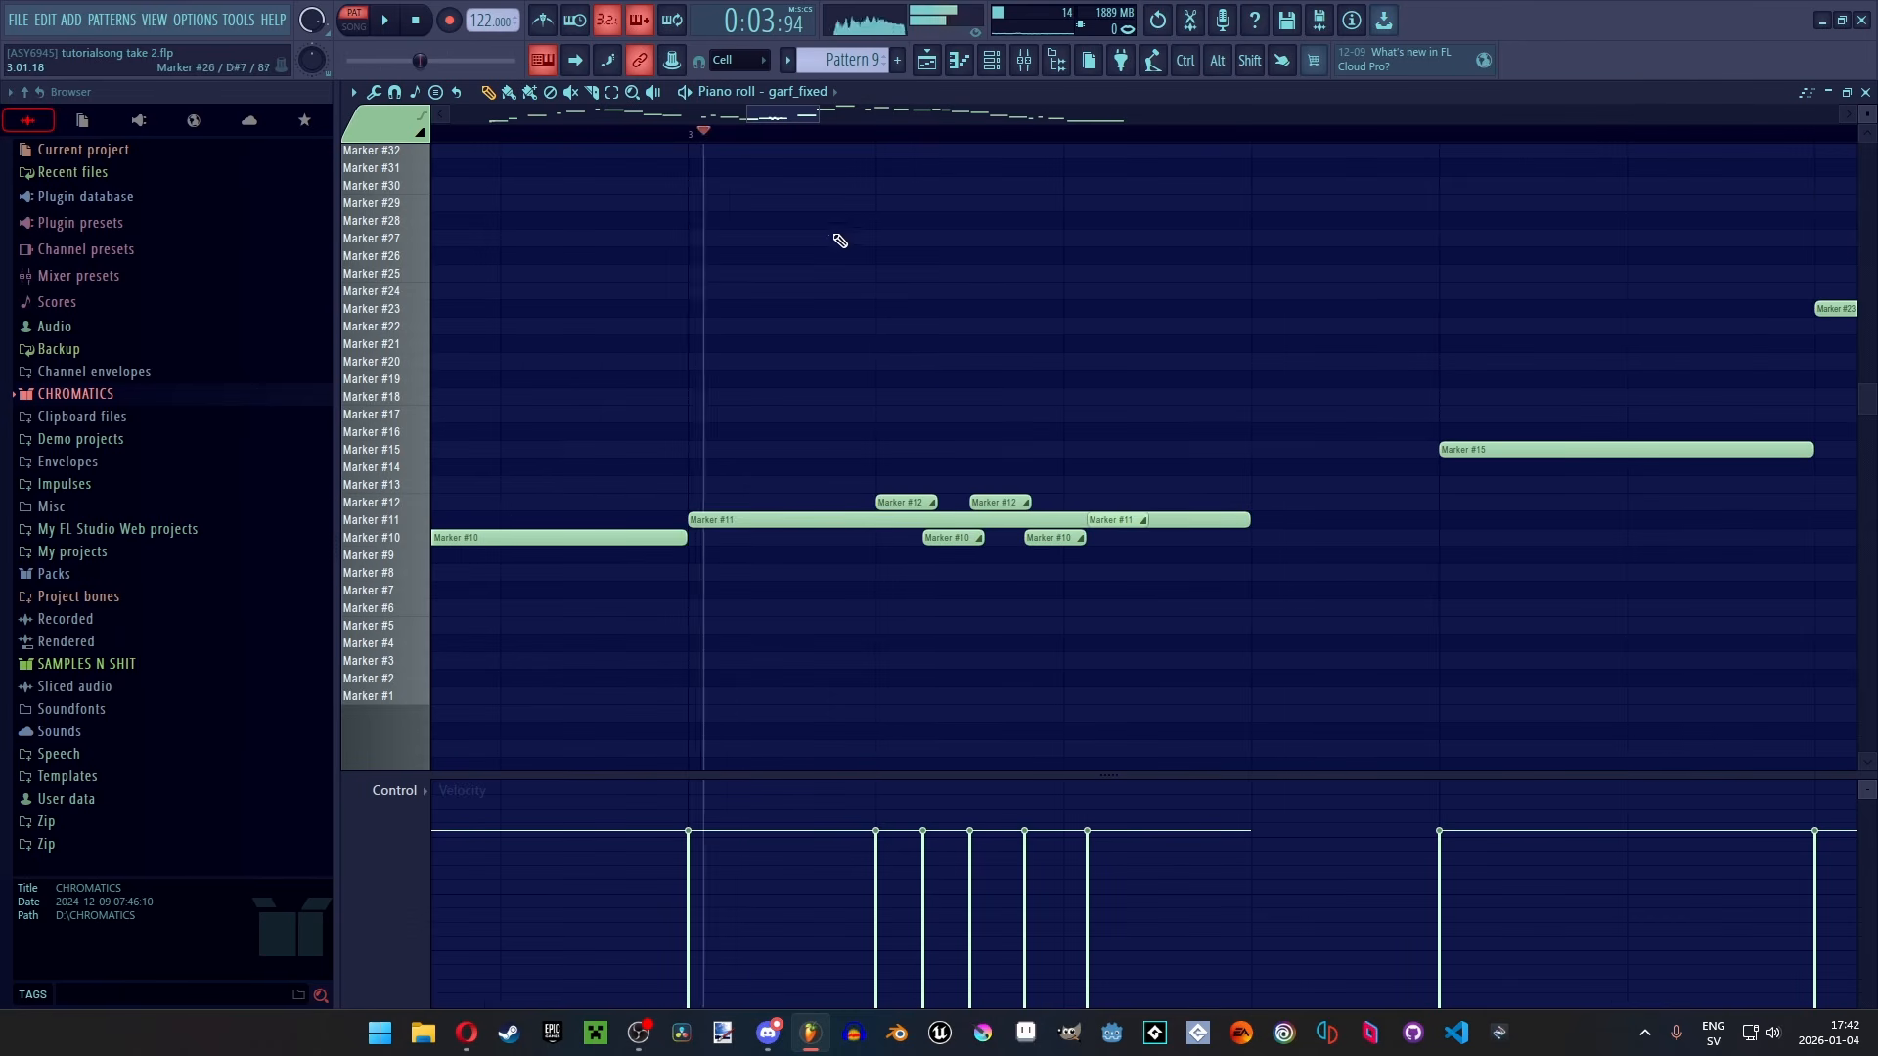
Examine the whole Pattern 9 vocal melody and audition it from bar 3 and from its opening notes
{"action": "scroll", "coordinate": [898, 365], "scroll_direction": "down", "scroll_amount": 5}
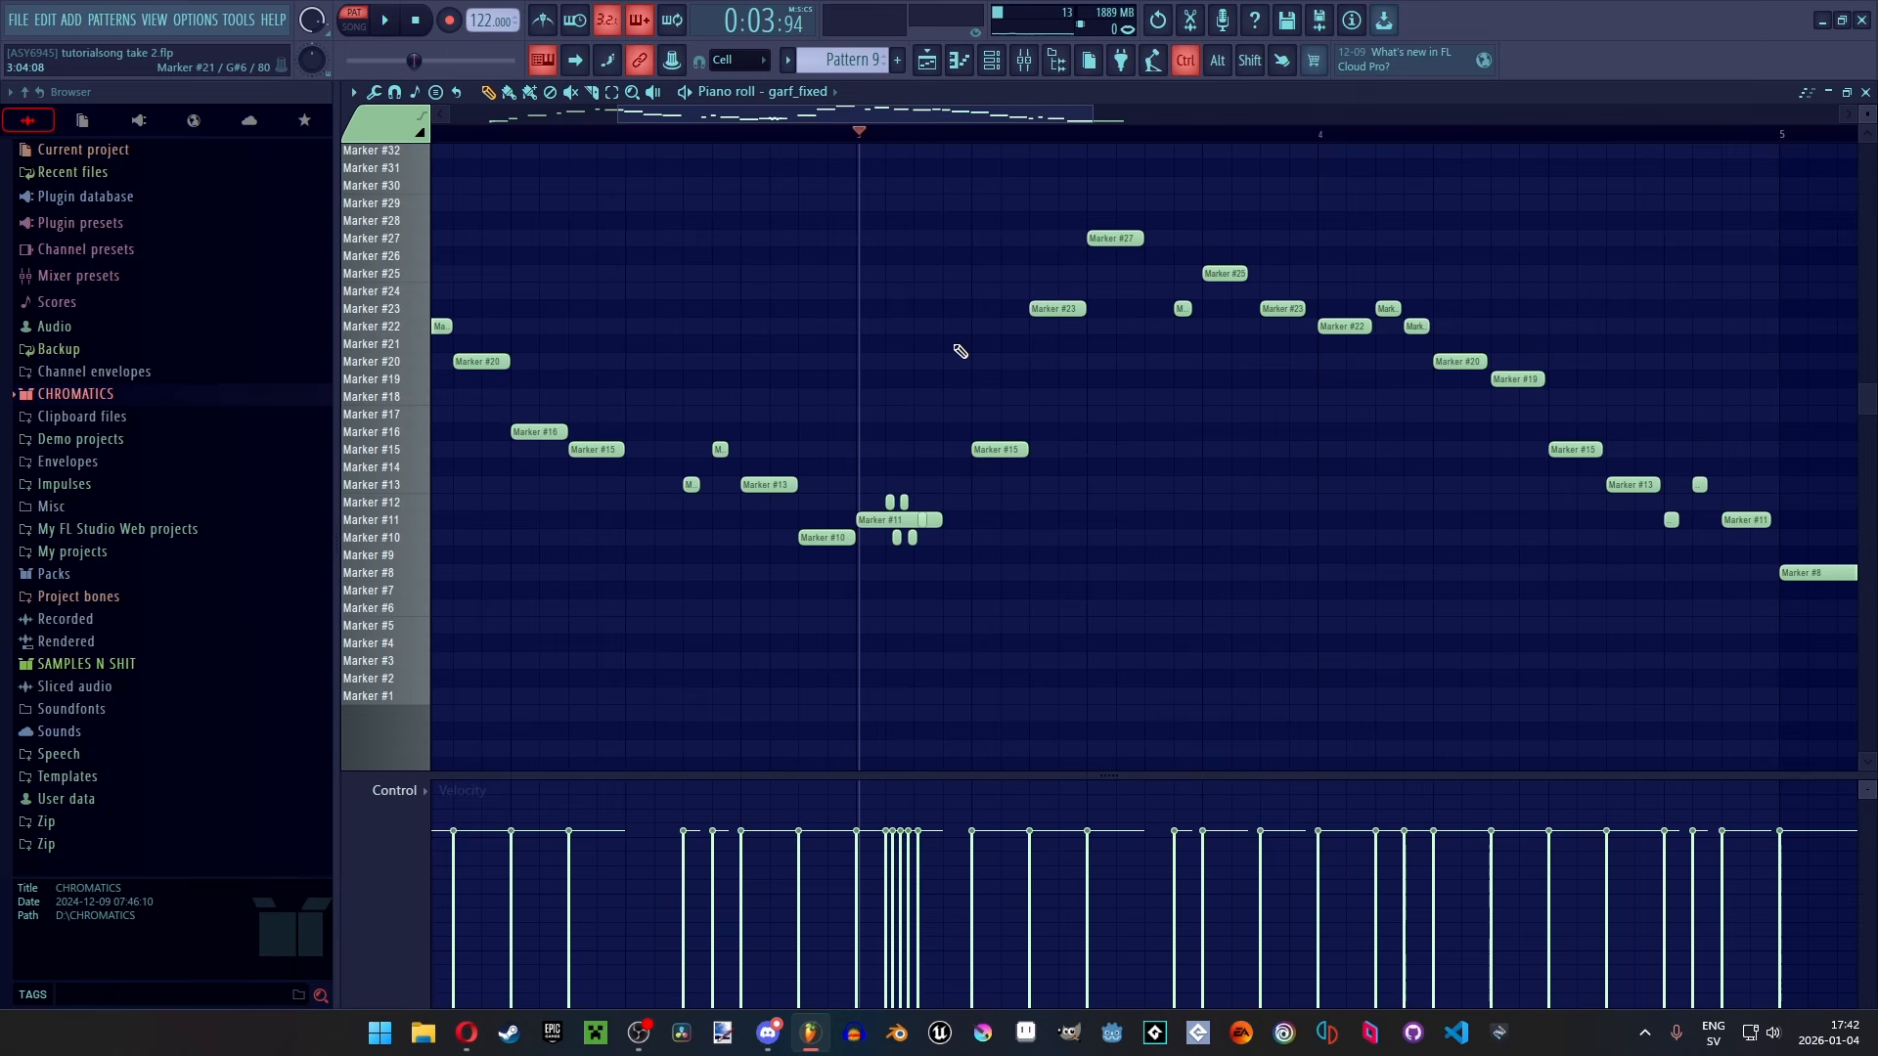
{"action": "scroll", "coordinate": [961, 351], "scroll_direction": "up", "scroll_amount": 2}
{"action": "scroll", "coordinate": [939, 391], "scroll_direction": "down", "scroll_amount": 3}
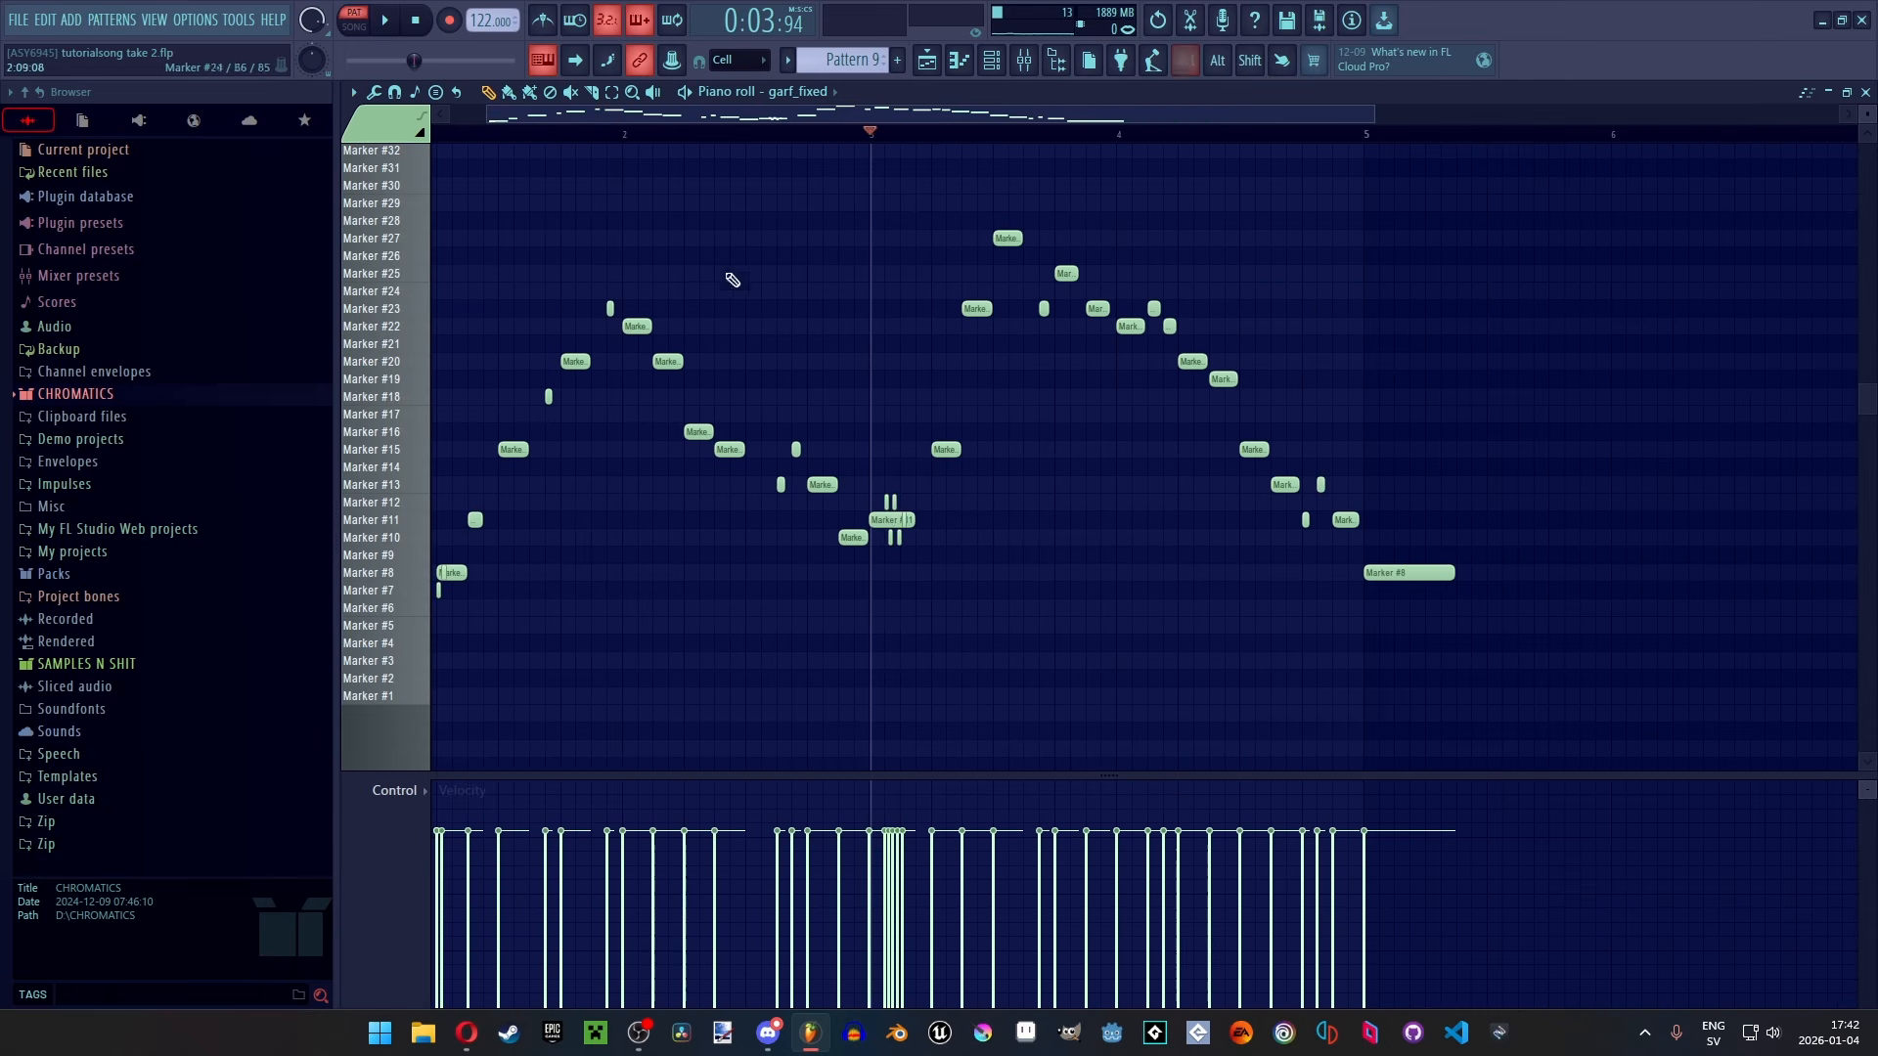
{"action": "scroll", "coordinate": [490, 365], "scroll_direction": "up", "scroll_amount": 5}
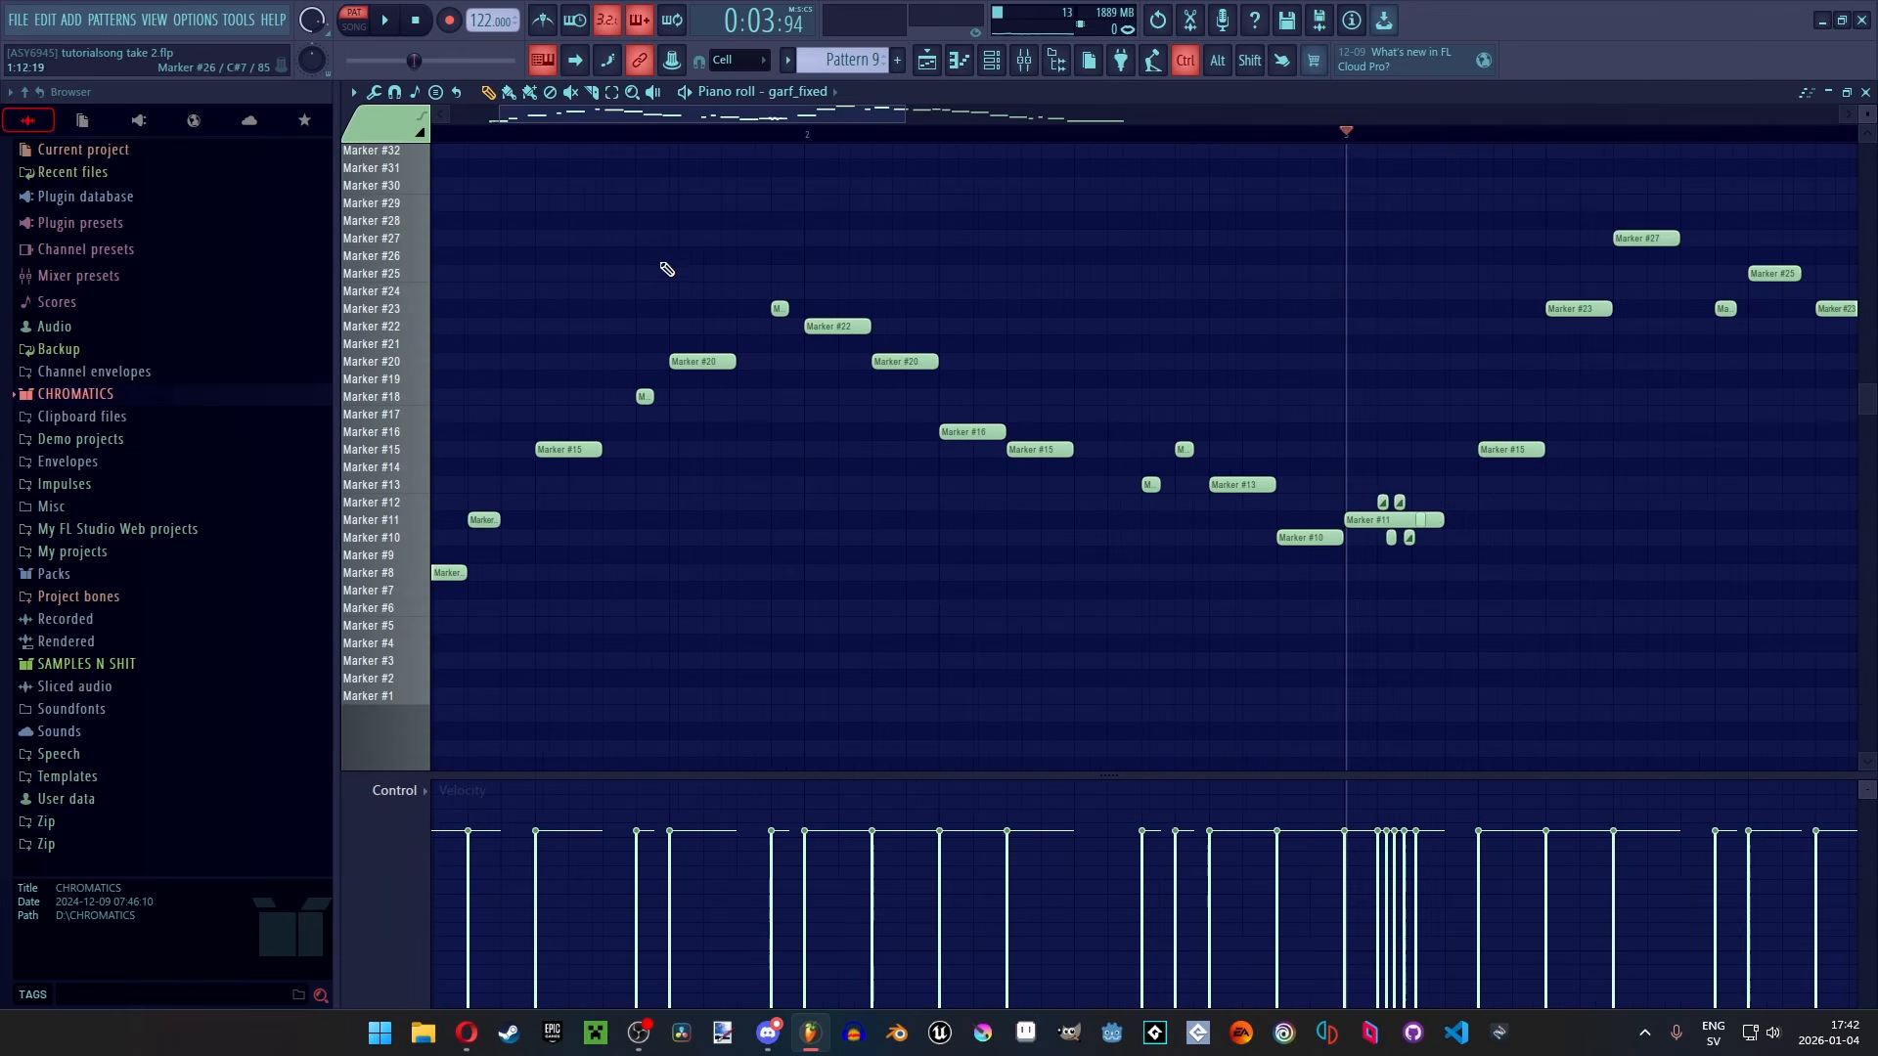
{"action": "scroll", "coordinate": [754, 254], "scroll_direction": "down", "scroll_amount": 3}
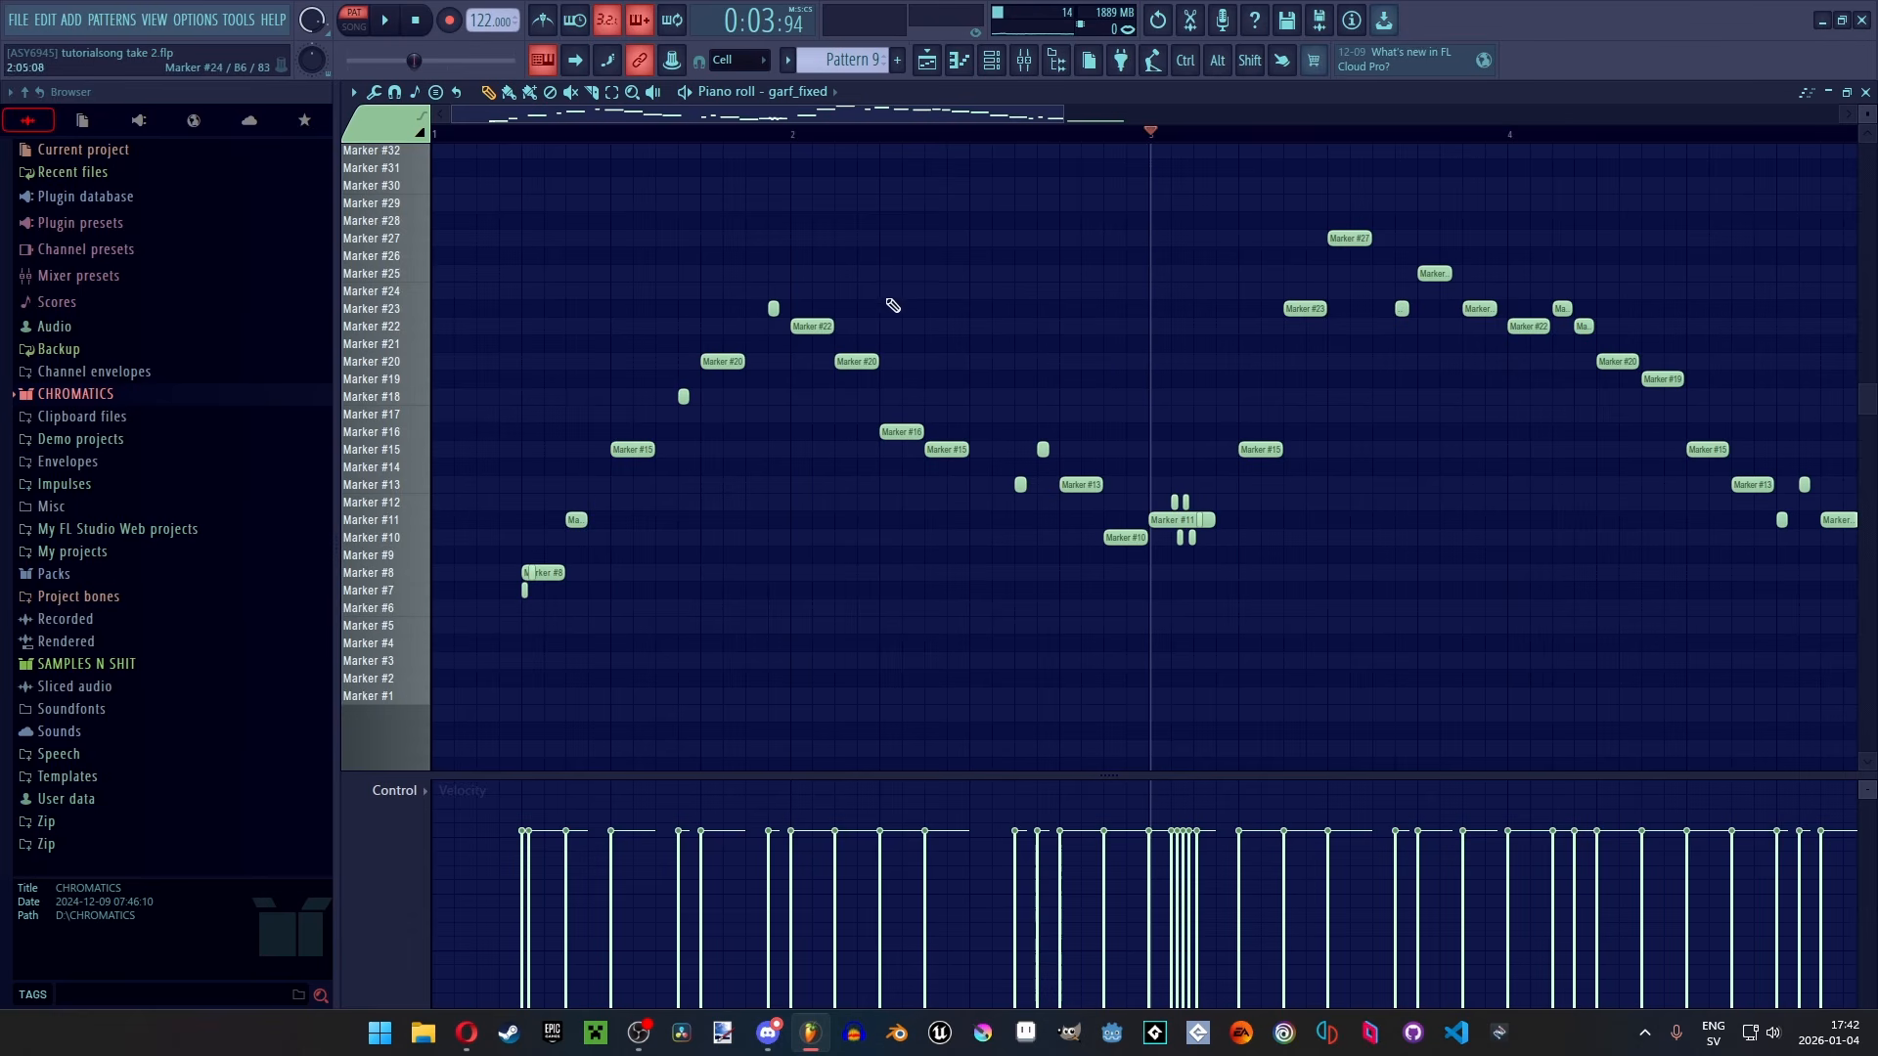
{"action": "scroll", "coordinate": [809, 306], "scroll_direction": "down", "scroll_amount": 3}
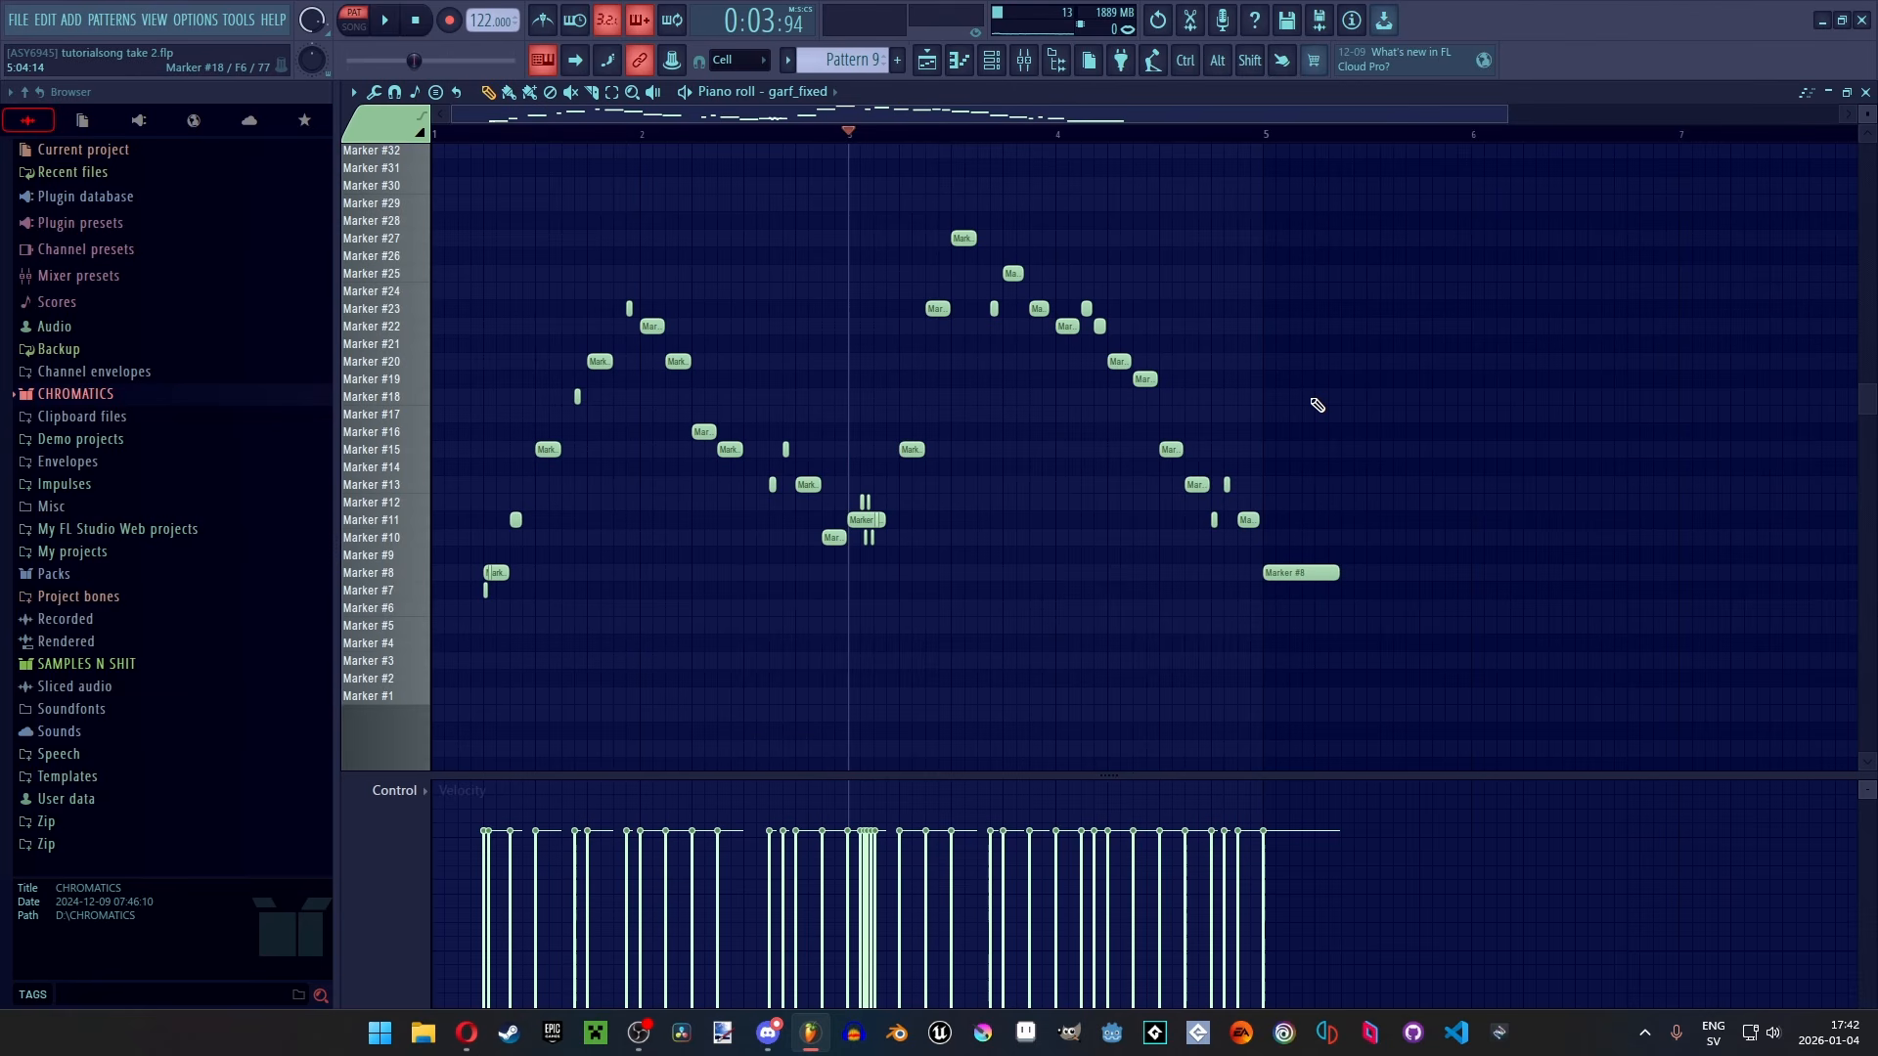
{"action": "scroll", "coordinate": [915, 482], "scroll_direction": "up", "scroll_amount": 3}
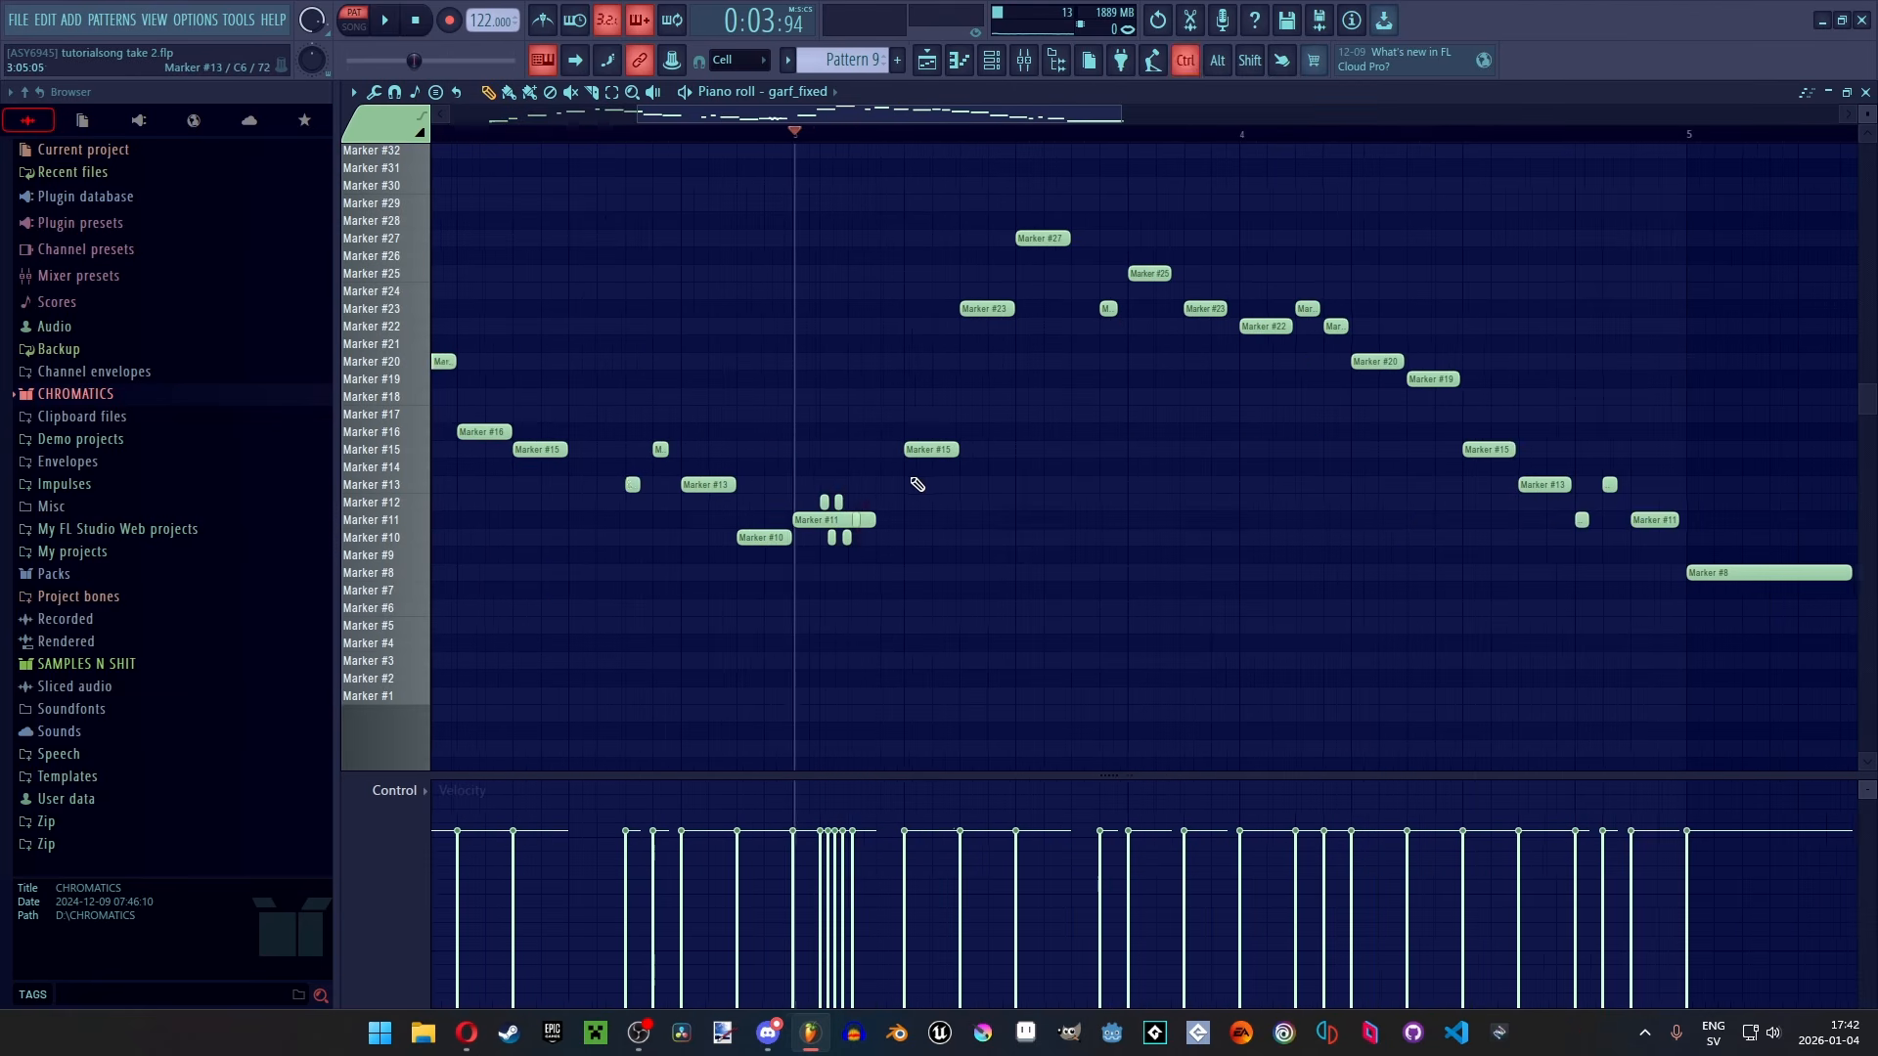
{"action": "key", "text": "space"}
{"action": "key", "text": "space"}
{"action": "scroll", "coordinate": [748, 460], "scroll_direction": "down", "scroll_amount": 4}
{"action": "scroll", "coordinate": [504, 294], "scroll_direction": "up", "scroll_amount": 5}
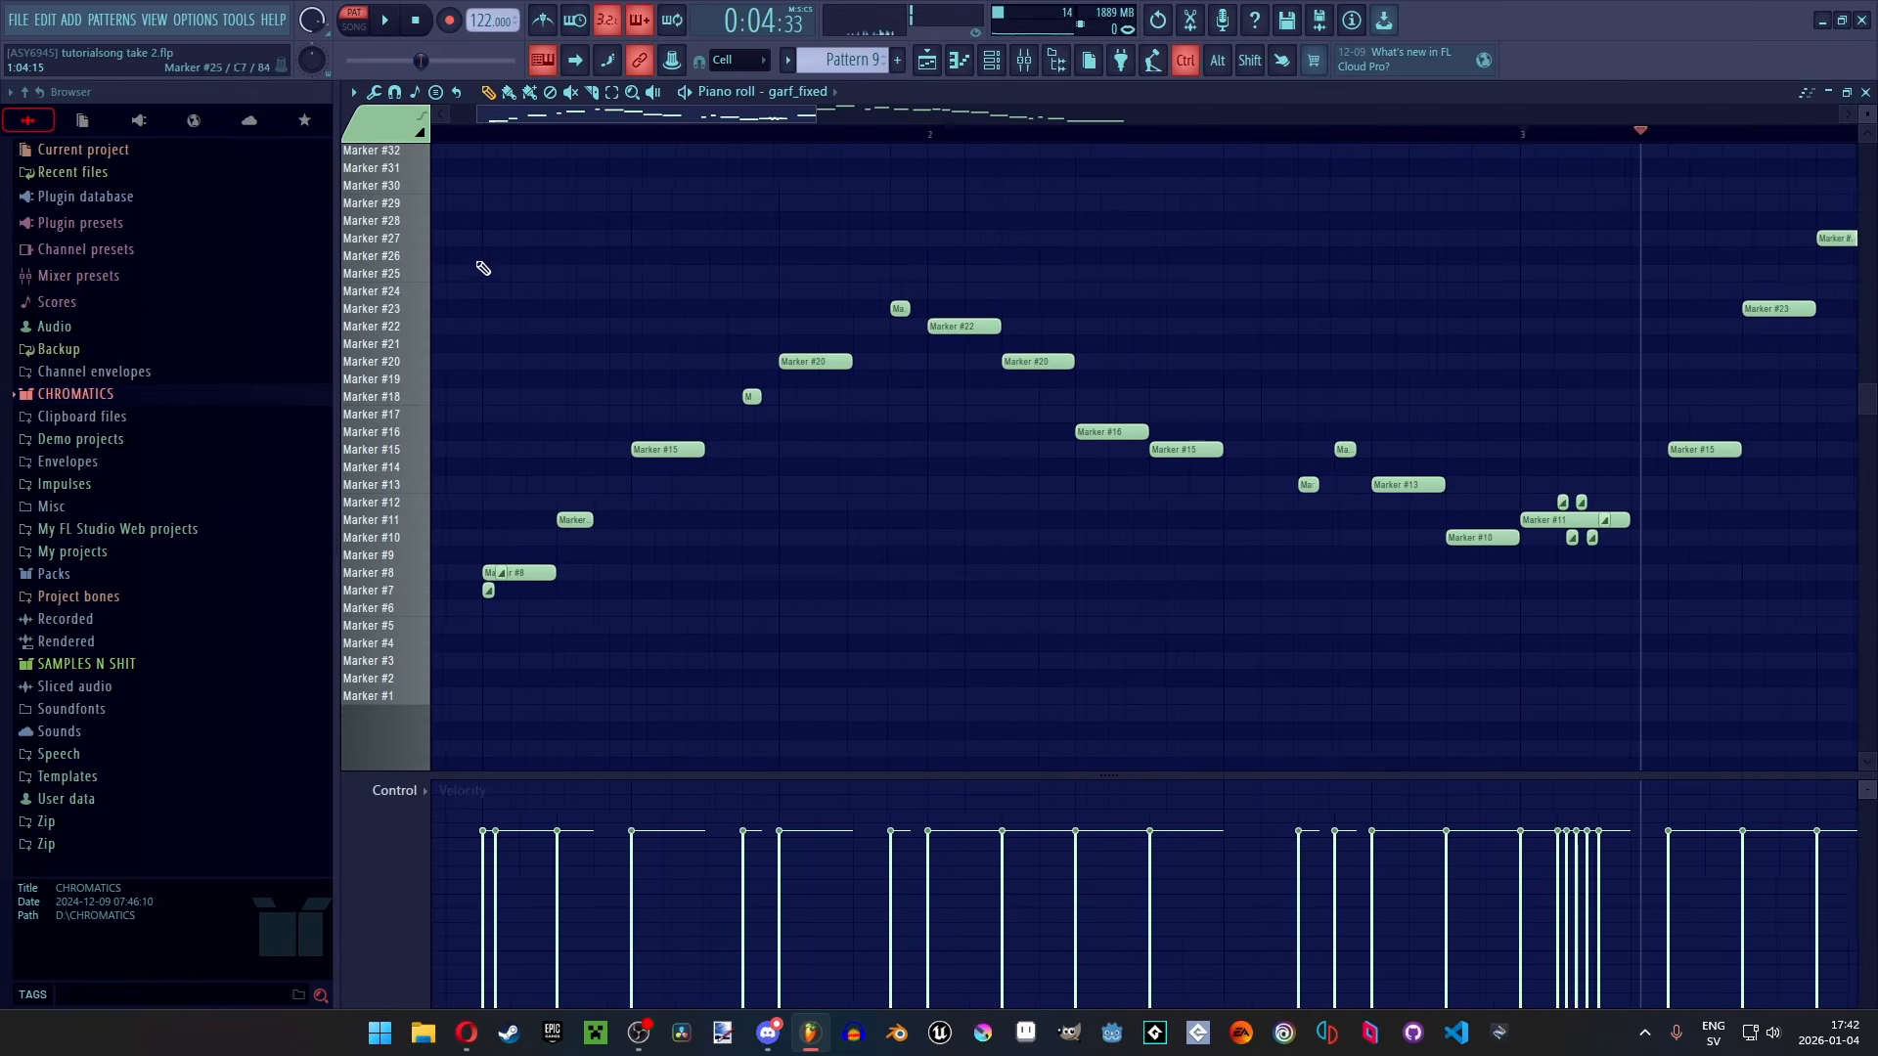
{"action": "left_click", "coordinate": [477, 132]}
{"action": "key", "text": "space"}
{"action": "key", "text": "space"}
Lower the Marker #20 note before bar 2 to Marker #19, add a Marker #20 slide over it, and audition the change
{"action": "scroll", "coordinate": [739, 303], "scroll_direction": "up", "scroll_amount": 3}
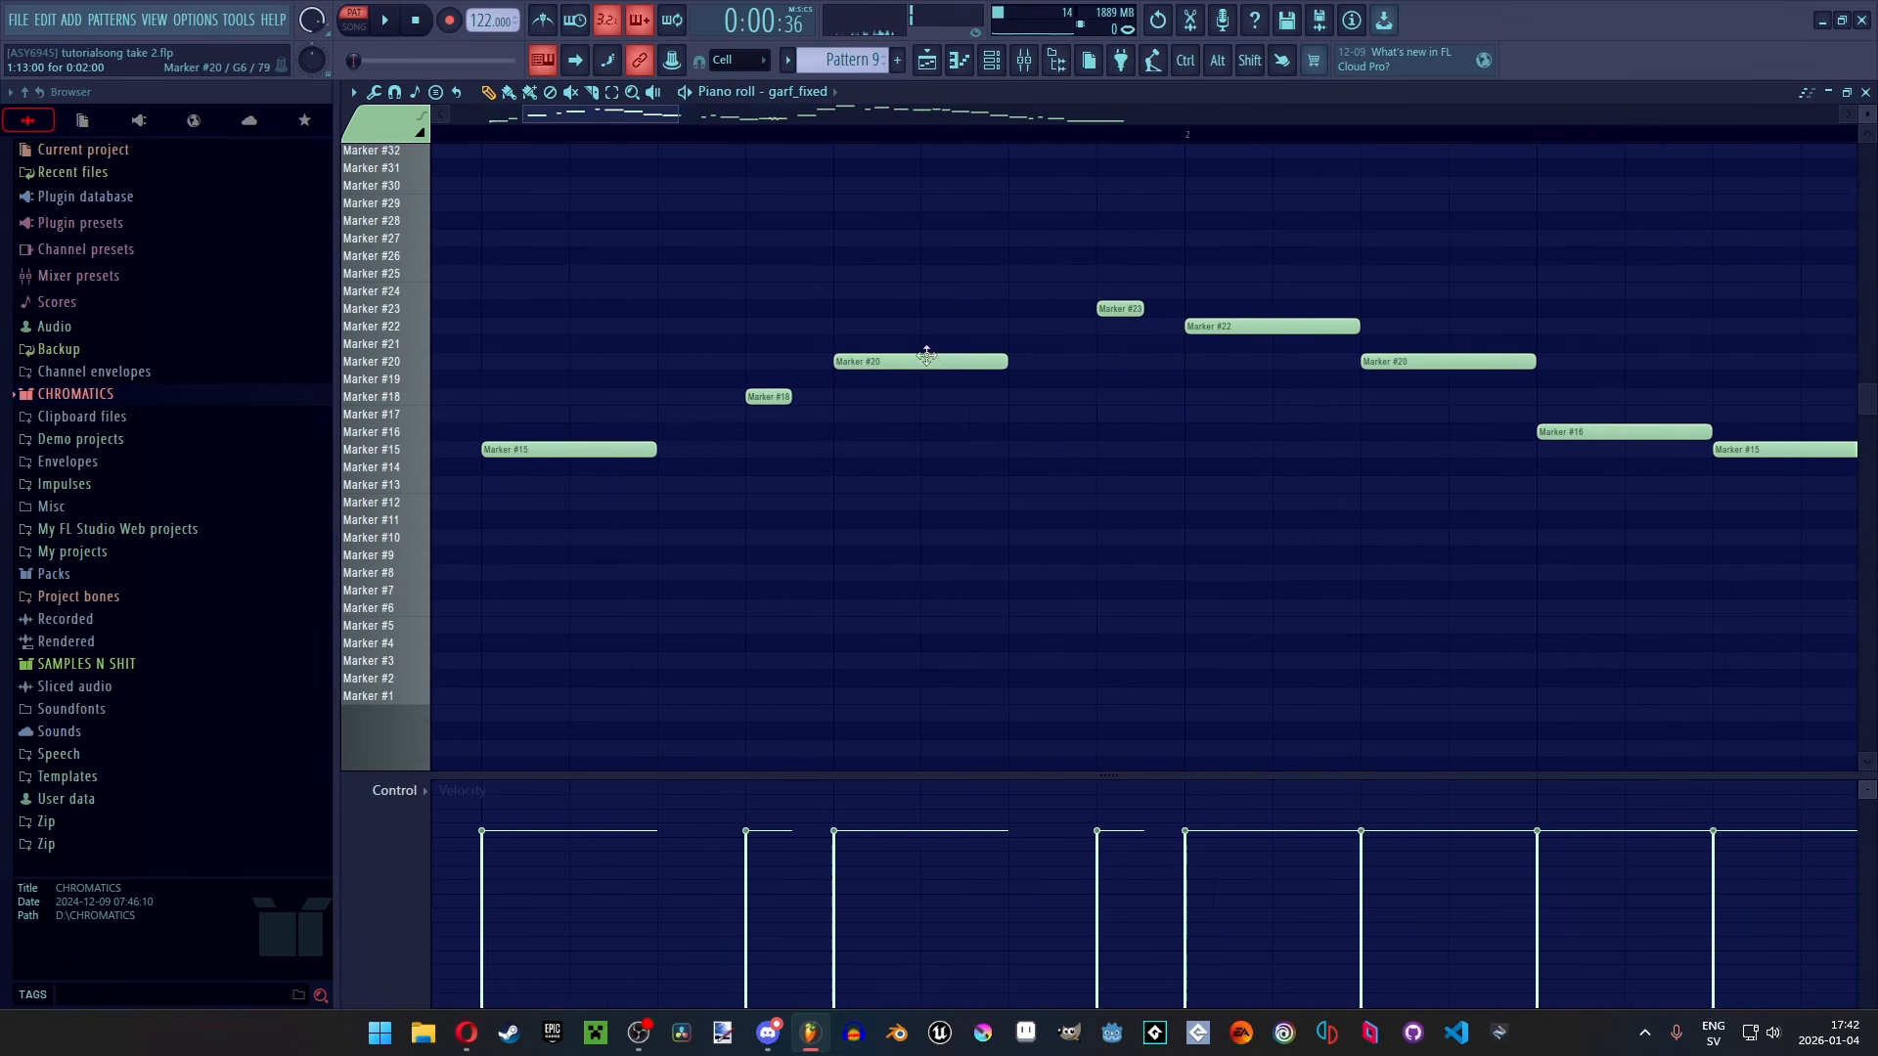
{"action": "left_click", "coordinate": [924, 345]}
{"action": "key", "text": "space"}
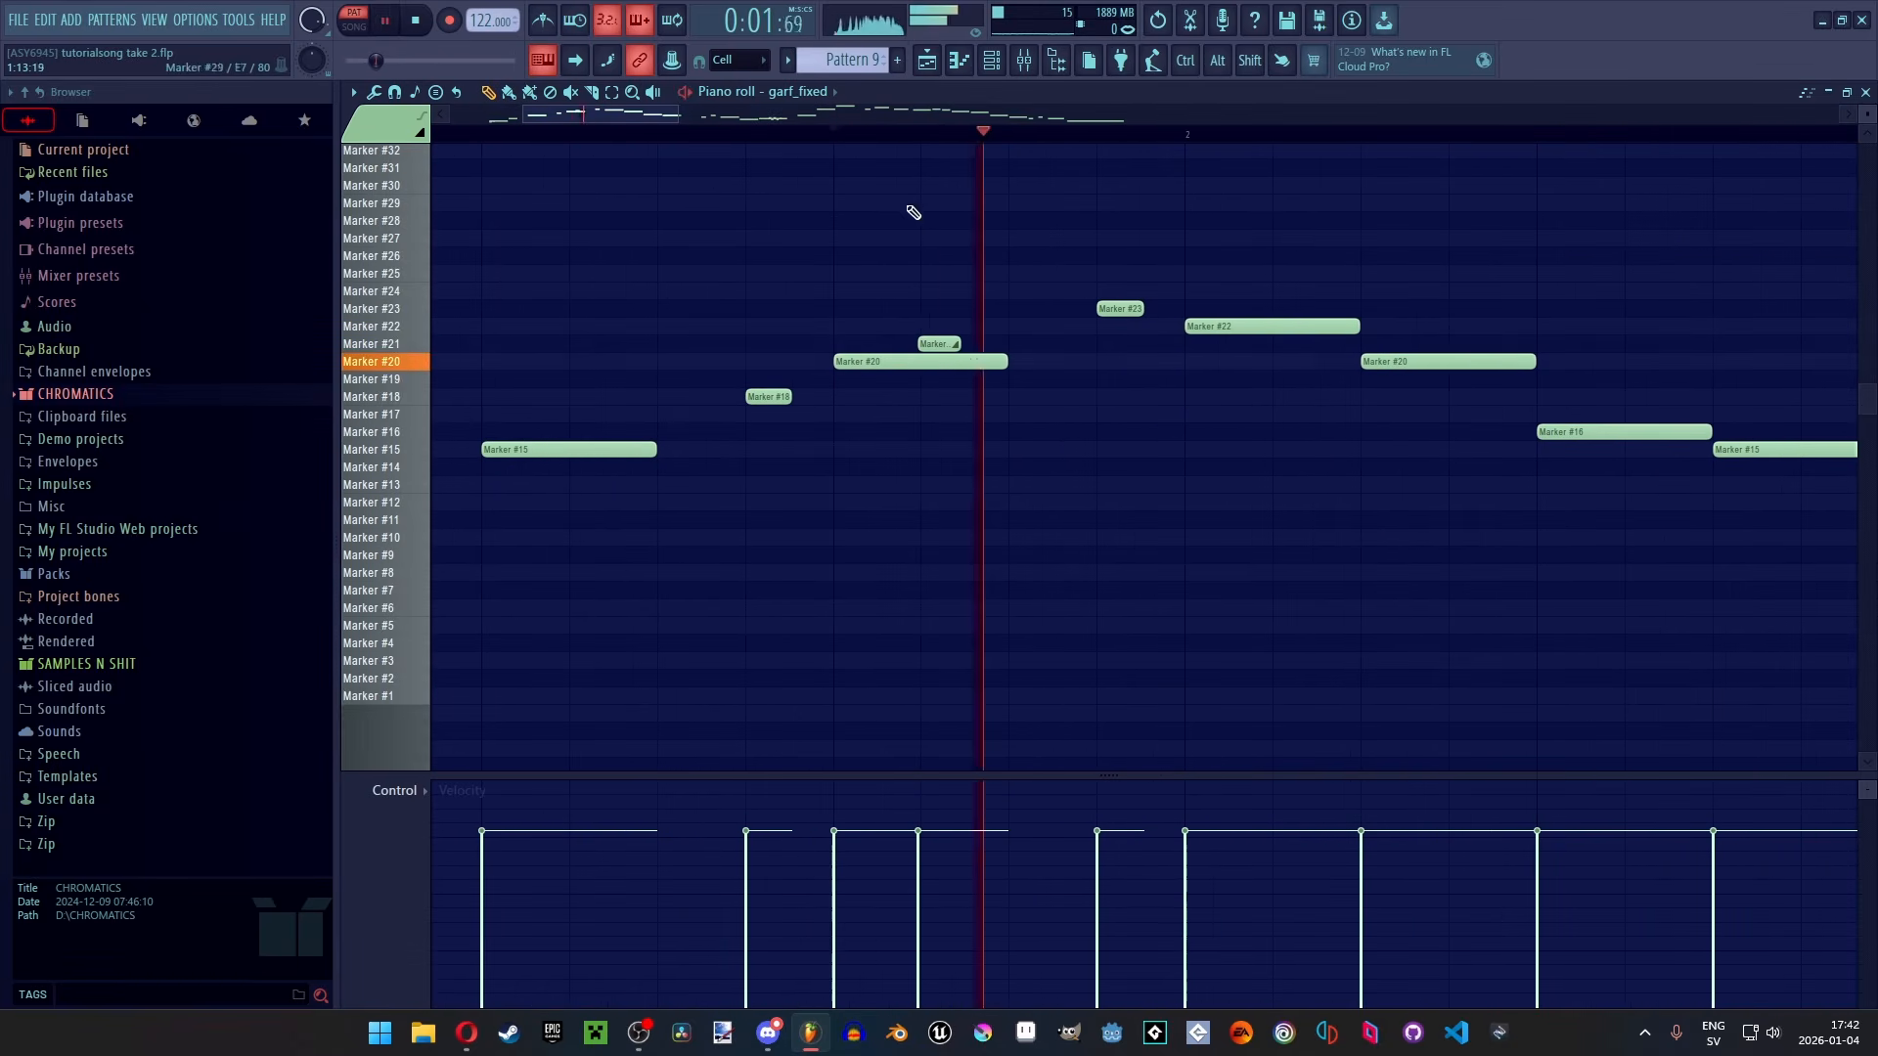
{"action": "mouse_move", "coordinate": [947, 338]}
{"action": "left_mouse_down"}
{"action": "mouse_move", "coordinate": [986, 338]}
{"action": "mouse_move", "coordinate": [986, 379]}
{"action": "mouse_move", "coordinate": [862, 361]}
{"action": "mouse_move", "coordinate": [942, 361]}
{"action": "left_mouse_up"}
{"action": "key", "text": "space"}
{"action": "key", "text": "space"}
{"action": "key", "text": "space"}
{"action": "key", "text": "space"}
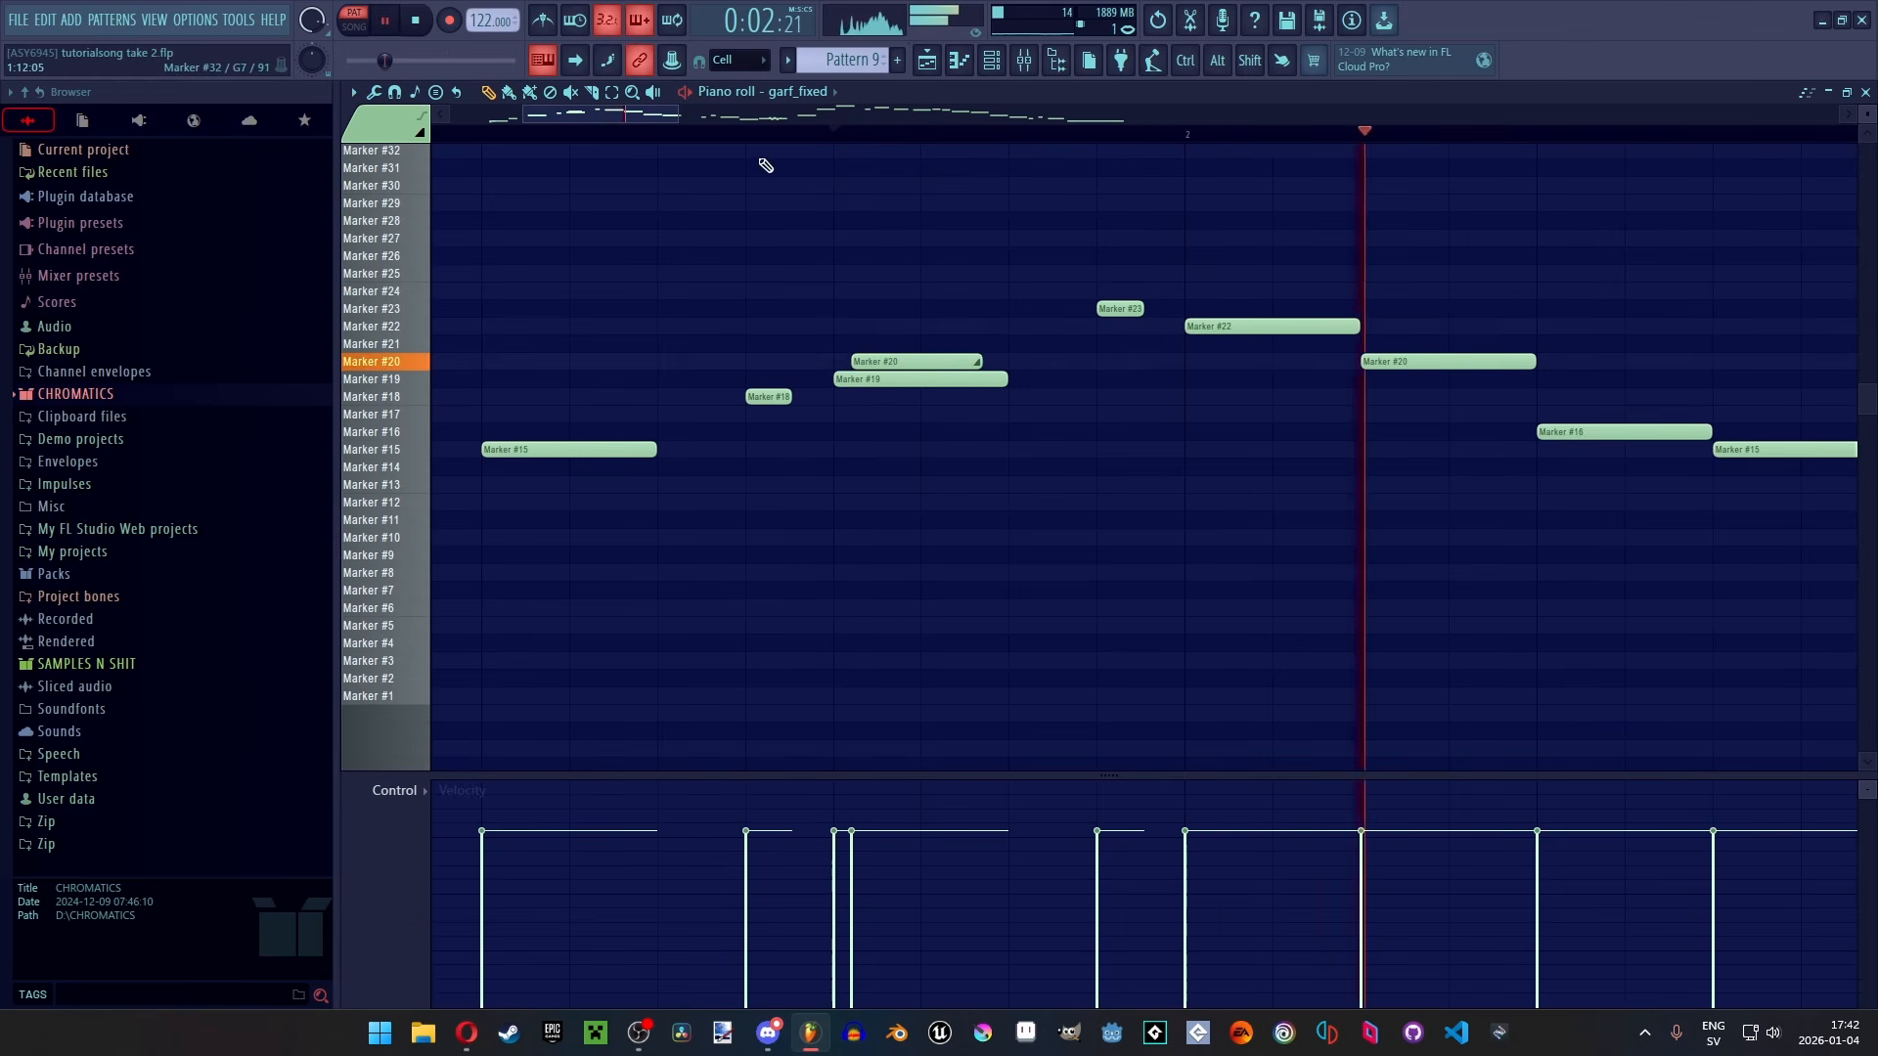
{"action": "key", "text": "space"}
{"action": "scroll", "coordinate": [763, 188], "scroll_direction": "up", "scroll_amount": 1}
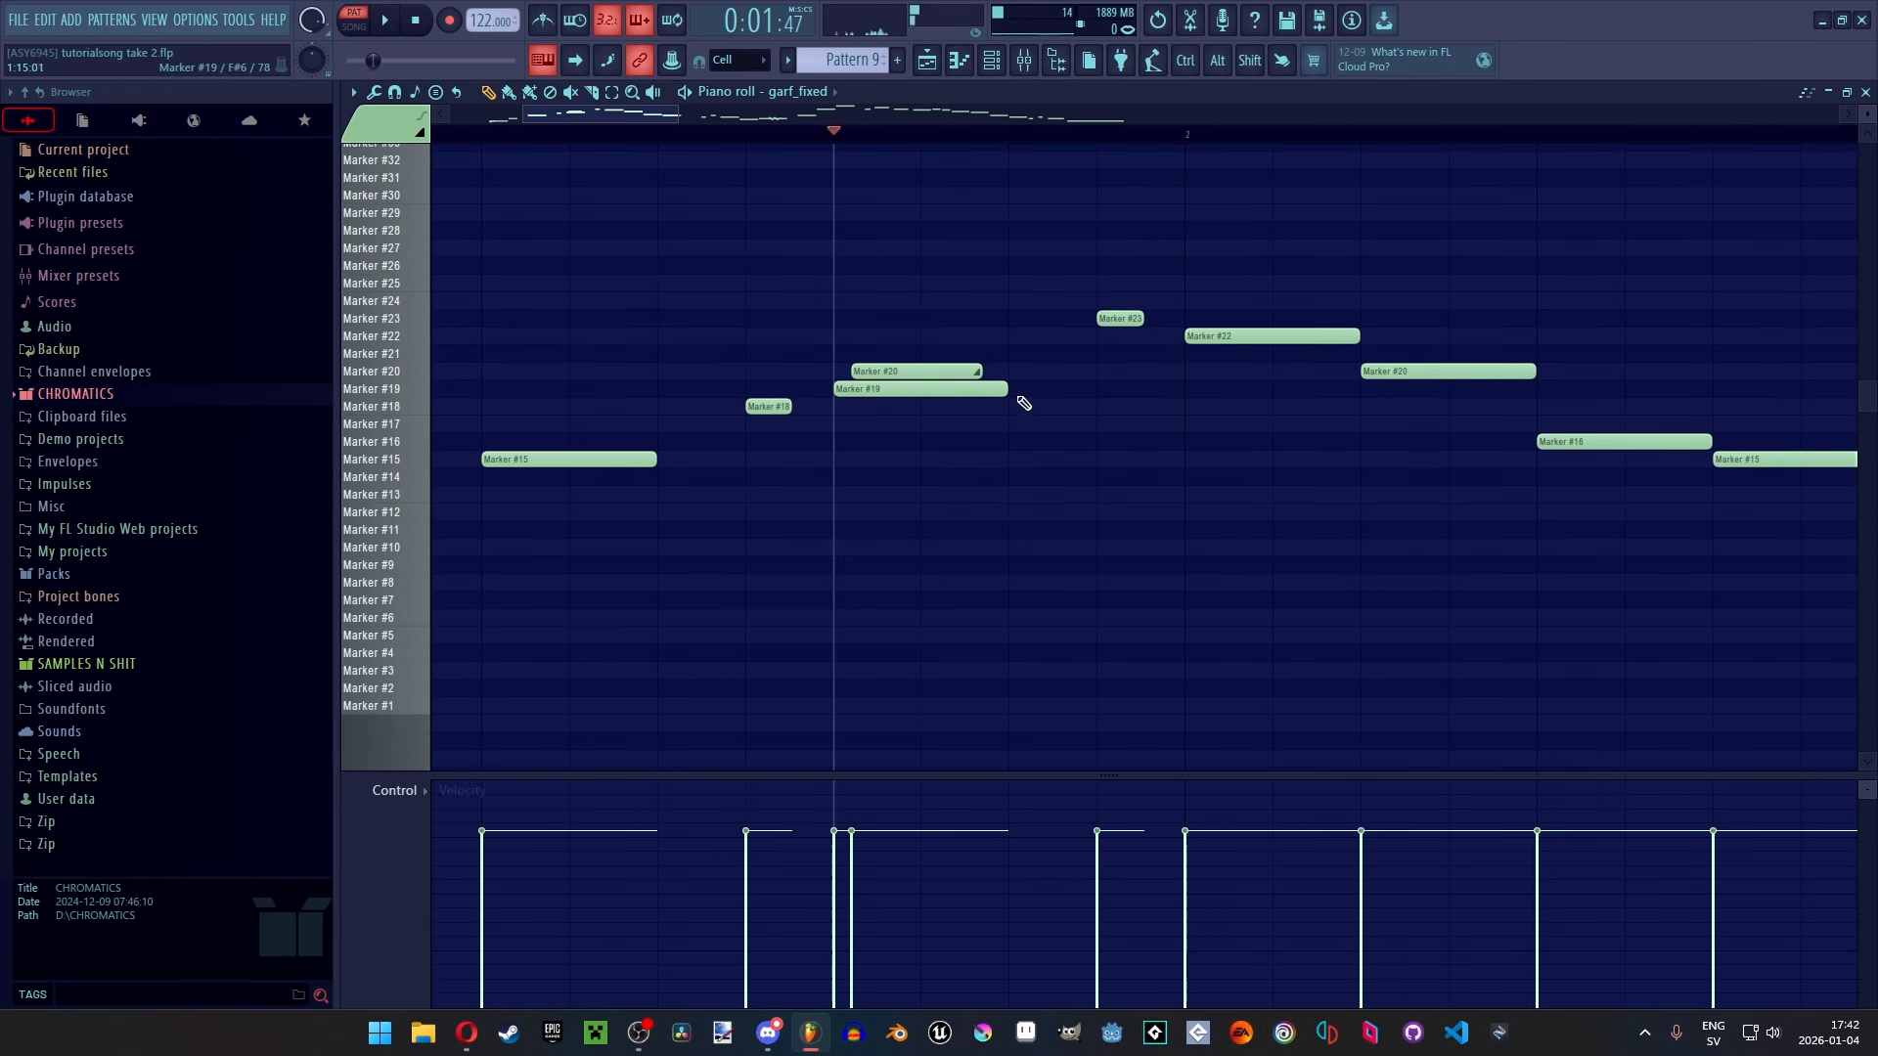
Add a short Marker #20 slide at the end of bar 2's opening Marker #22 note and audition from bar 2
{"action": "scroll", "coordinate": [1272, 421], "scroll_direction": "down", "scroll_amount": 2}
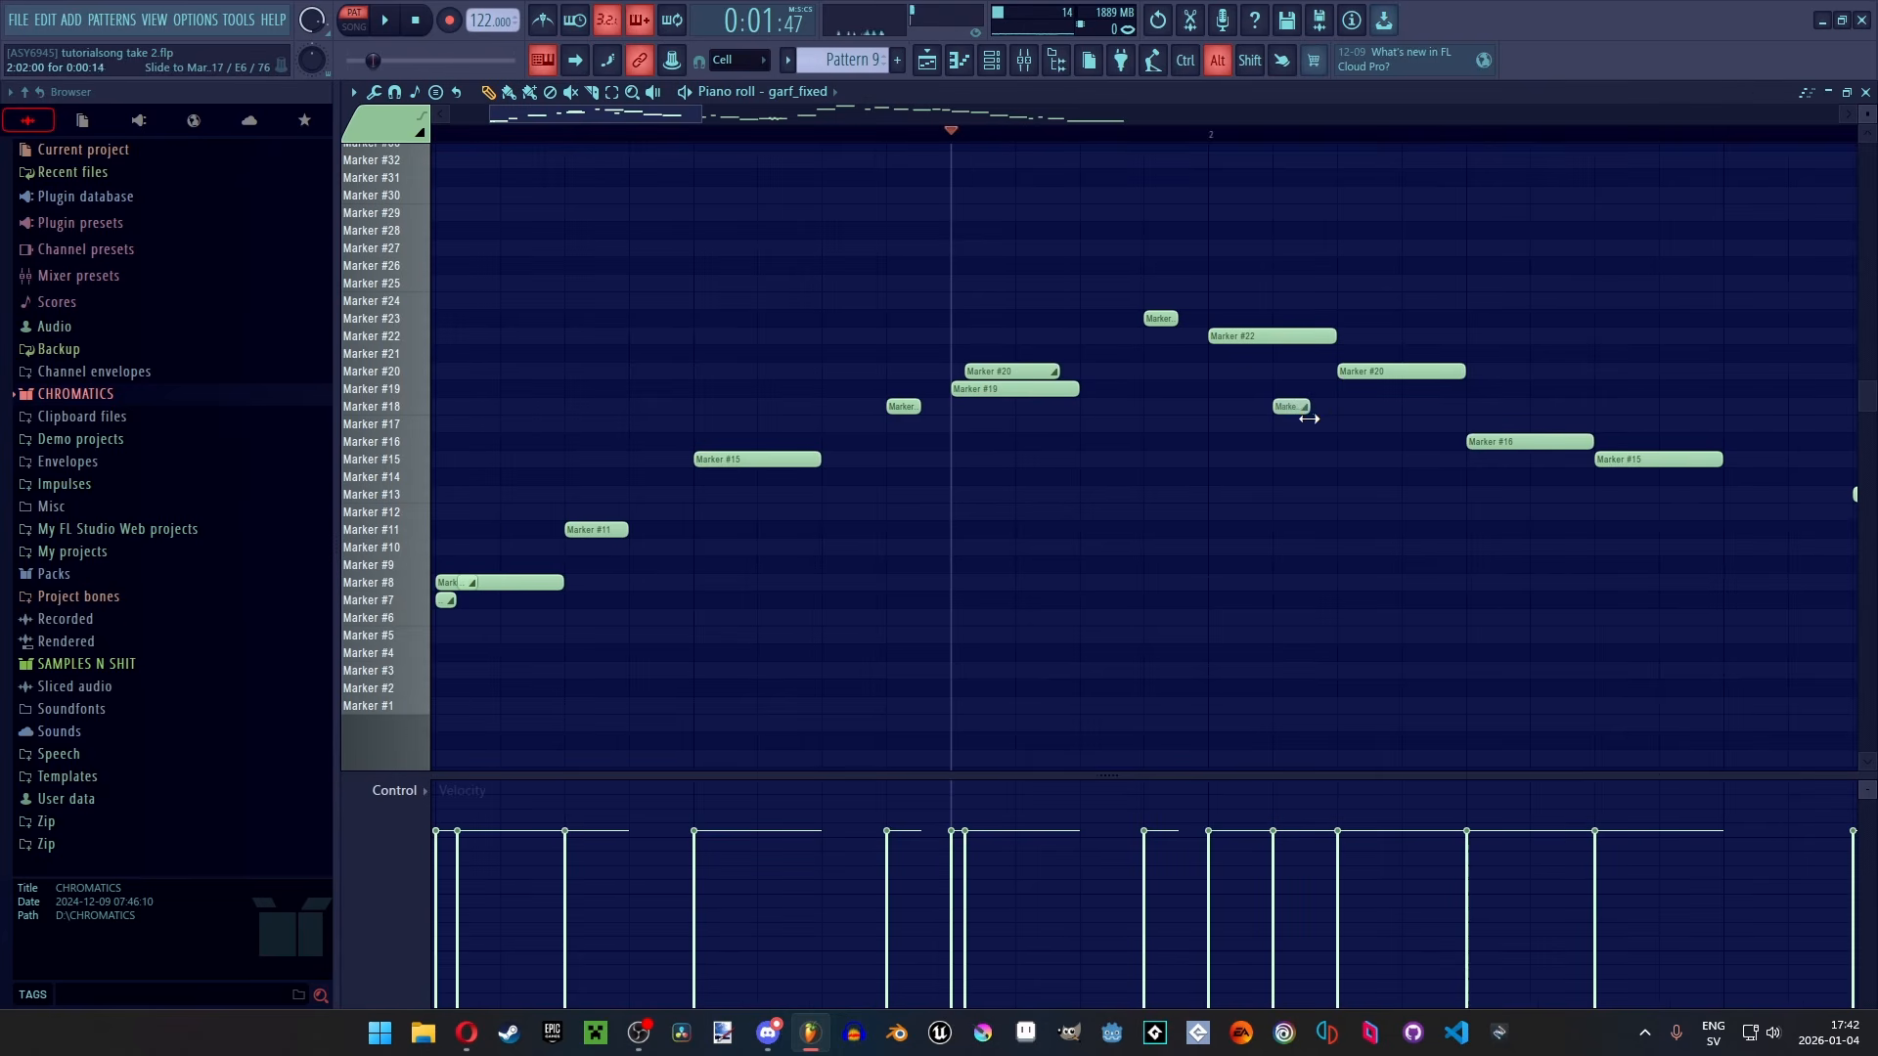
{"action": "left_click_drag", "start_coordinate": [1291, 406], "coordinate": [1326, 371]}
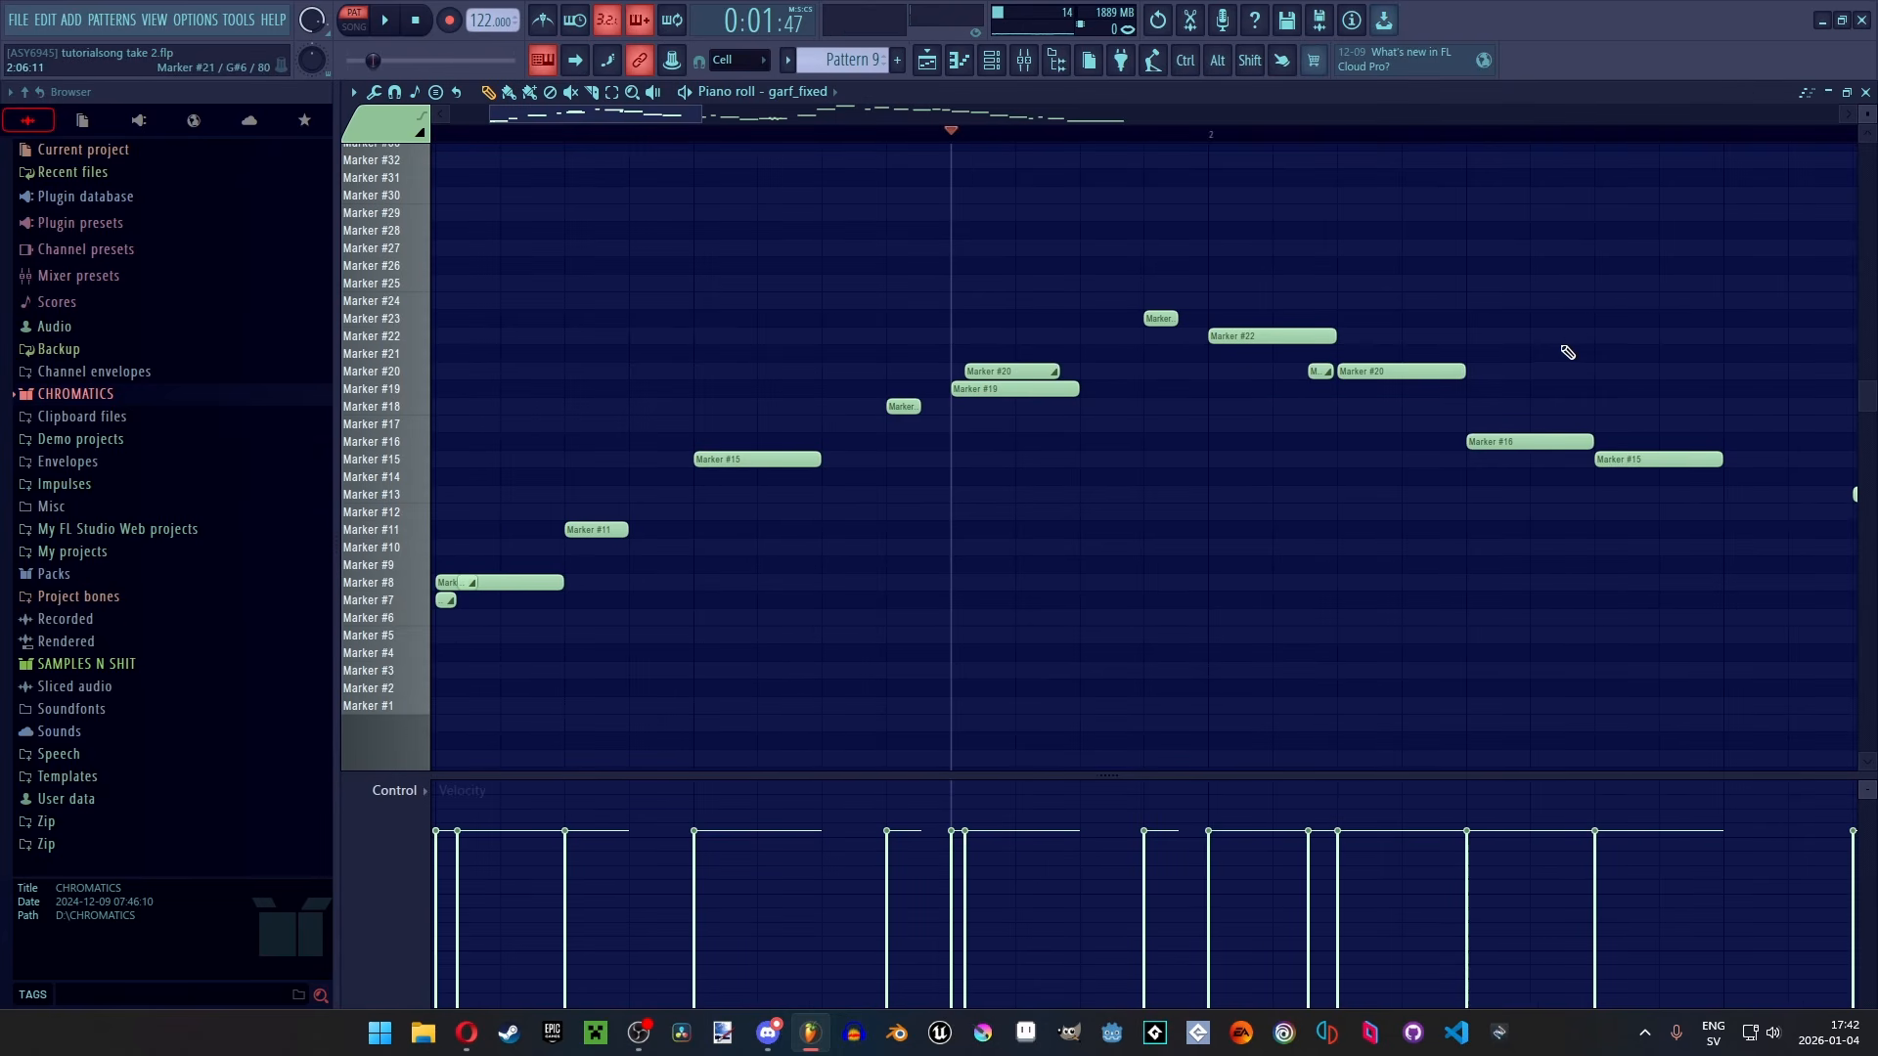
{"action": "left_click", "coordinate": [1231, 134]}
{"action": "key", "text": "space"}
{"action": "key", "text": "space"}
{"action": "key", "text": "space"}
{"action": "key", "text": "space"}
{"action": "key", "text": "space"}
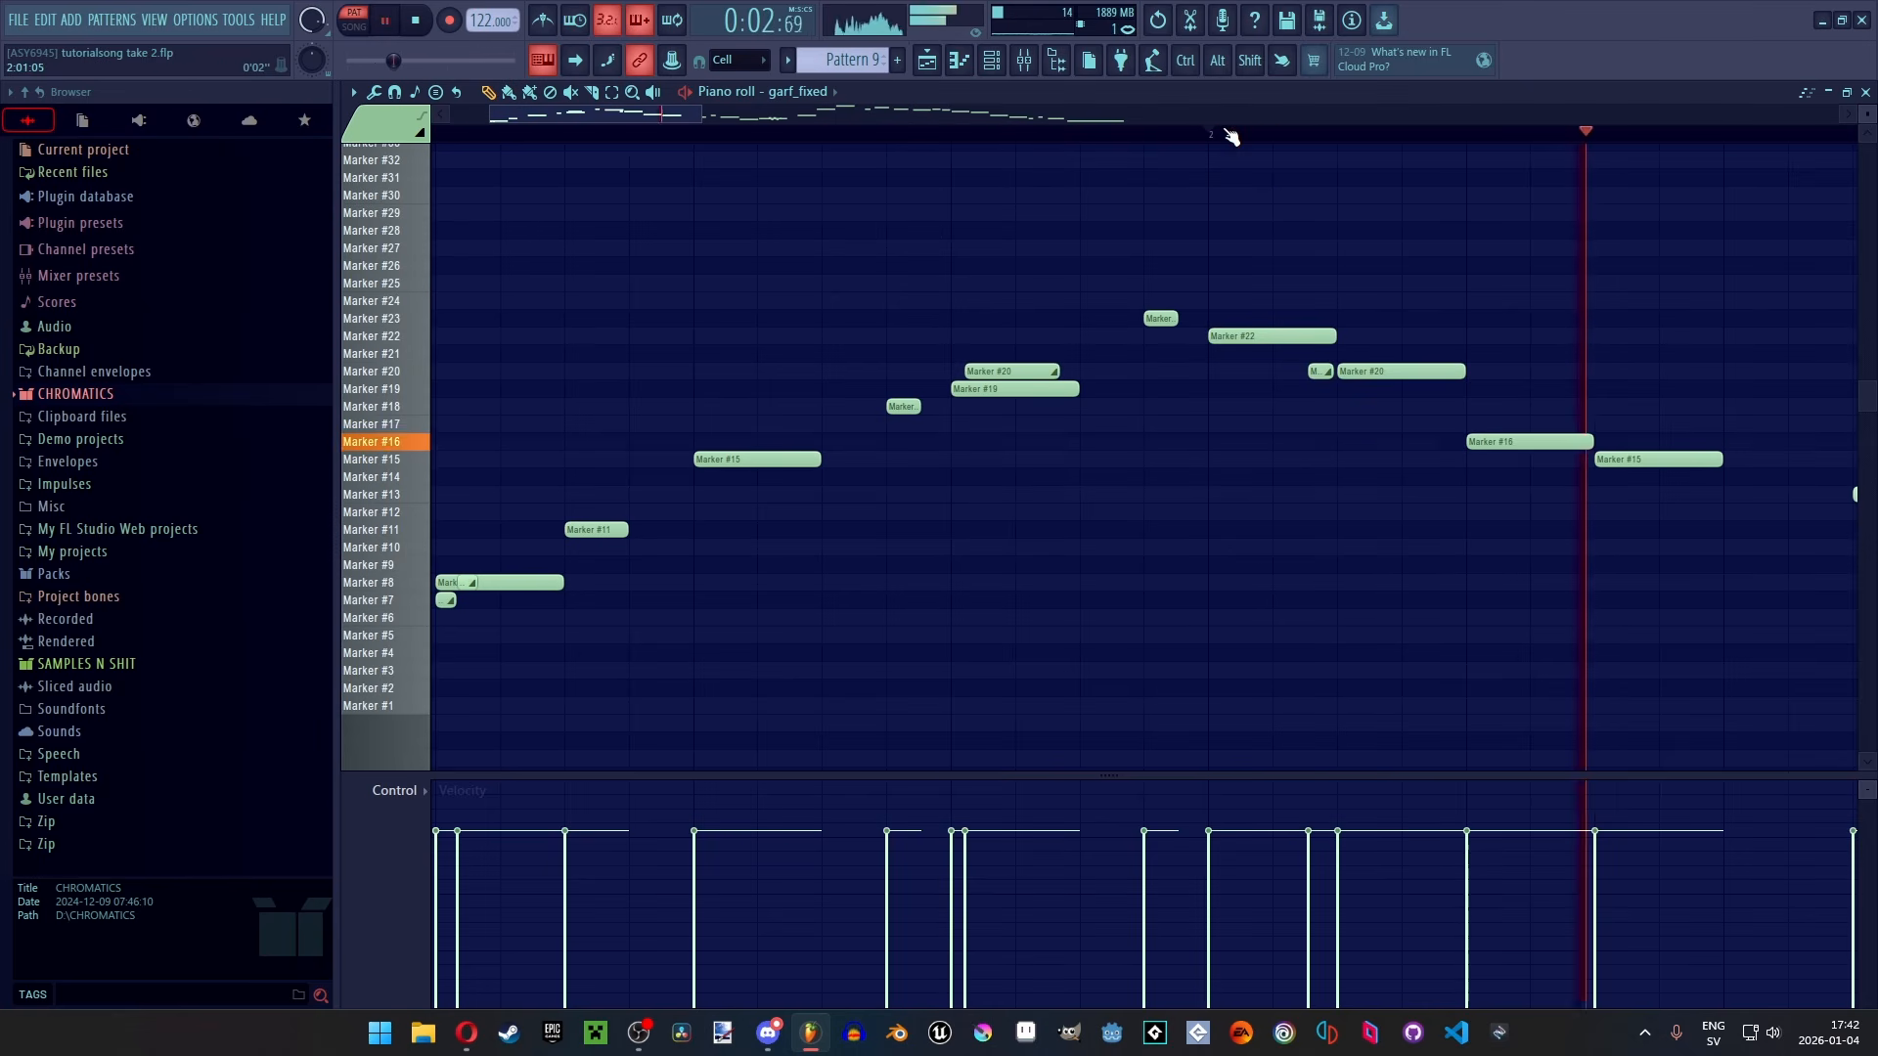
{"action": "key", "text": "space"}
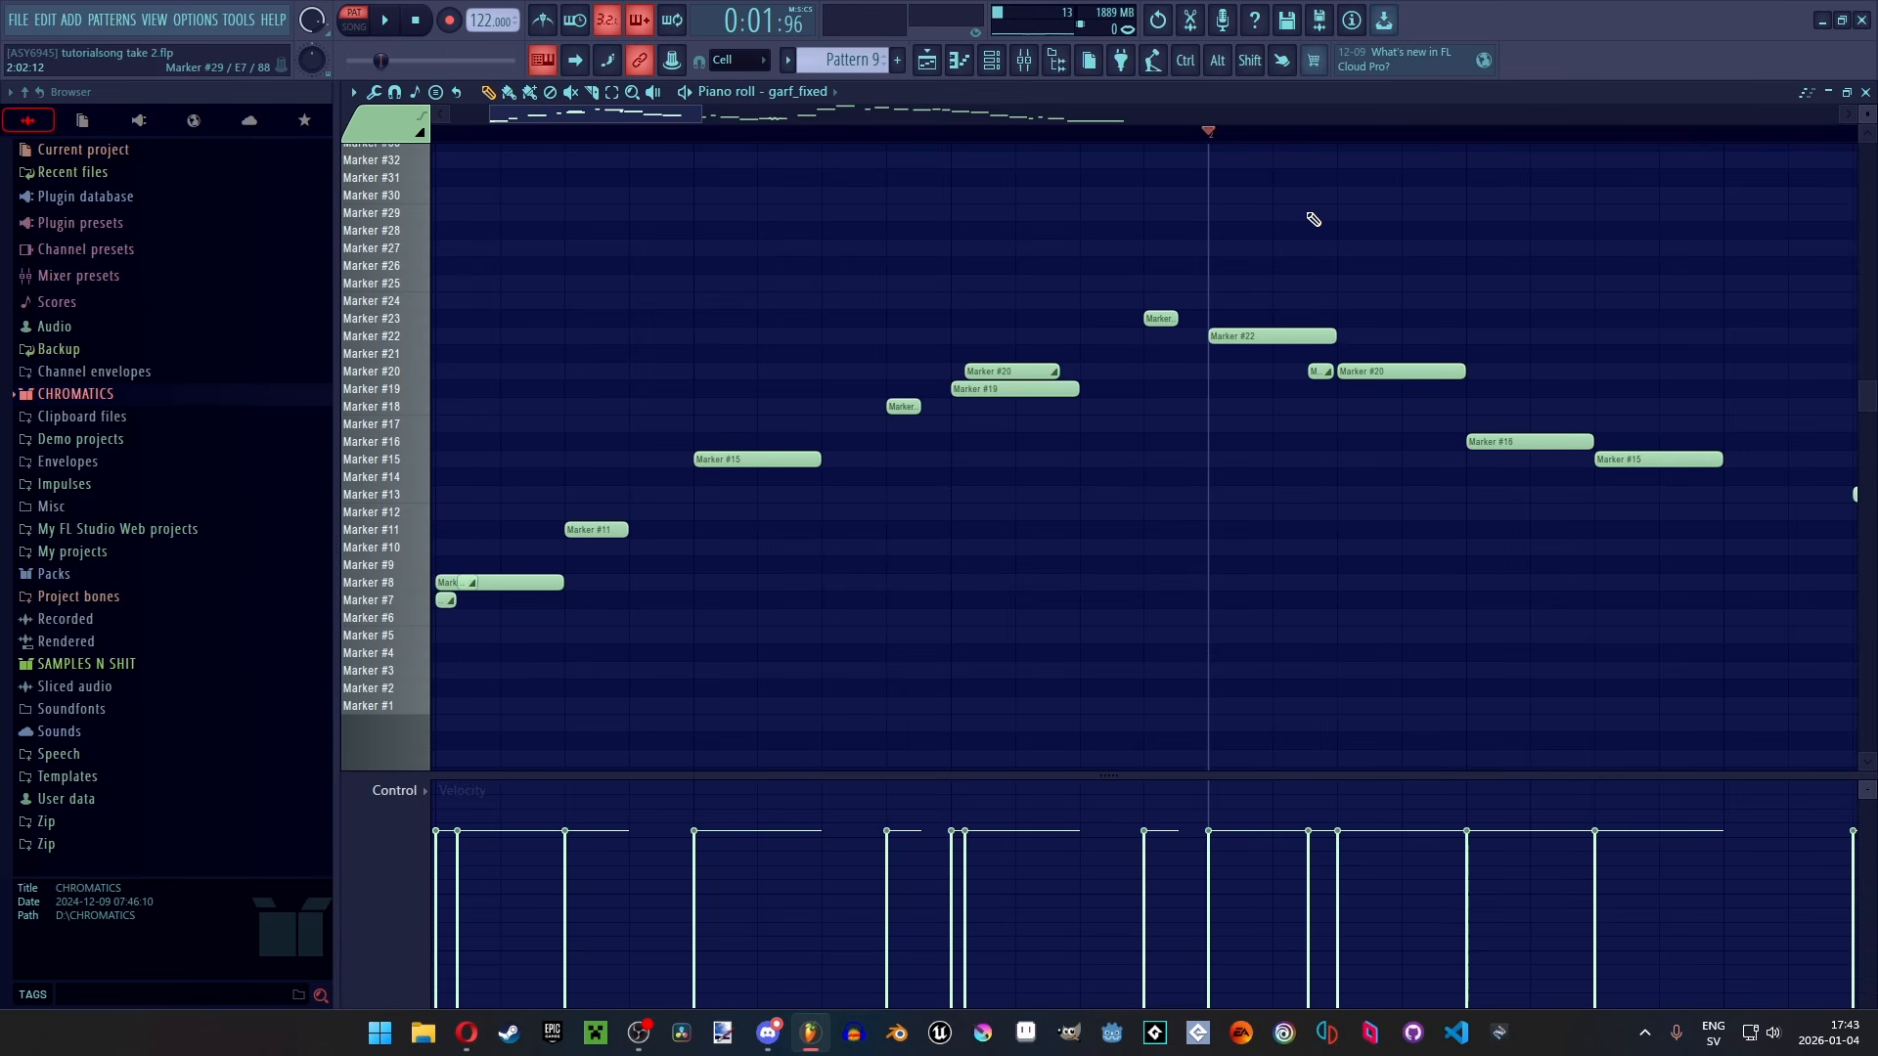
{"action": "scroll", "coordinate": [1321, 431], "scroll_direction": "down", "scroll_amount": 5}
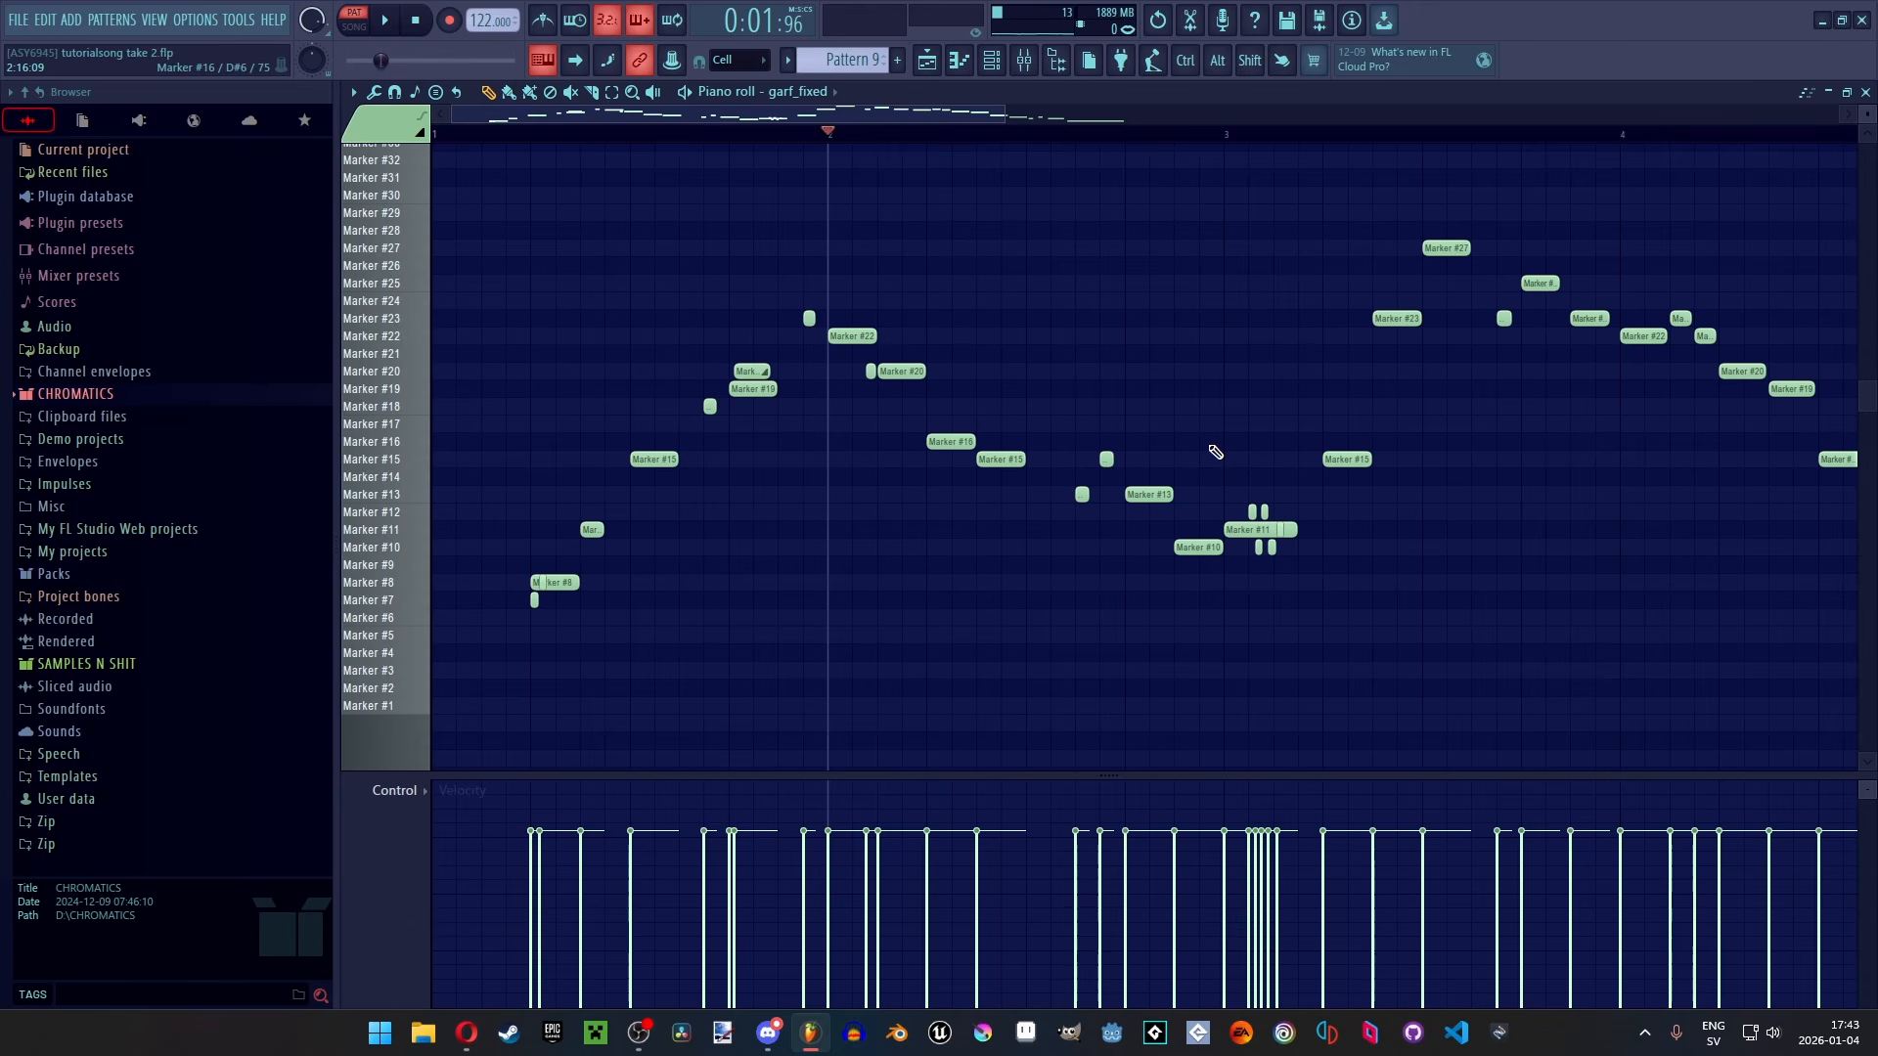
{"action": "scroll", "coordinate": [1216, 451], "scroll_direction": "down", "scroll_amount": 2}
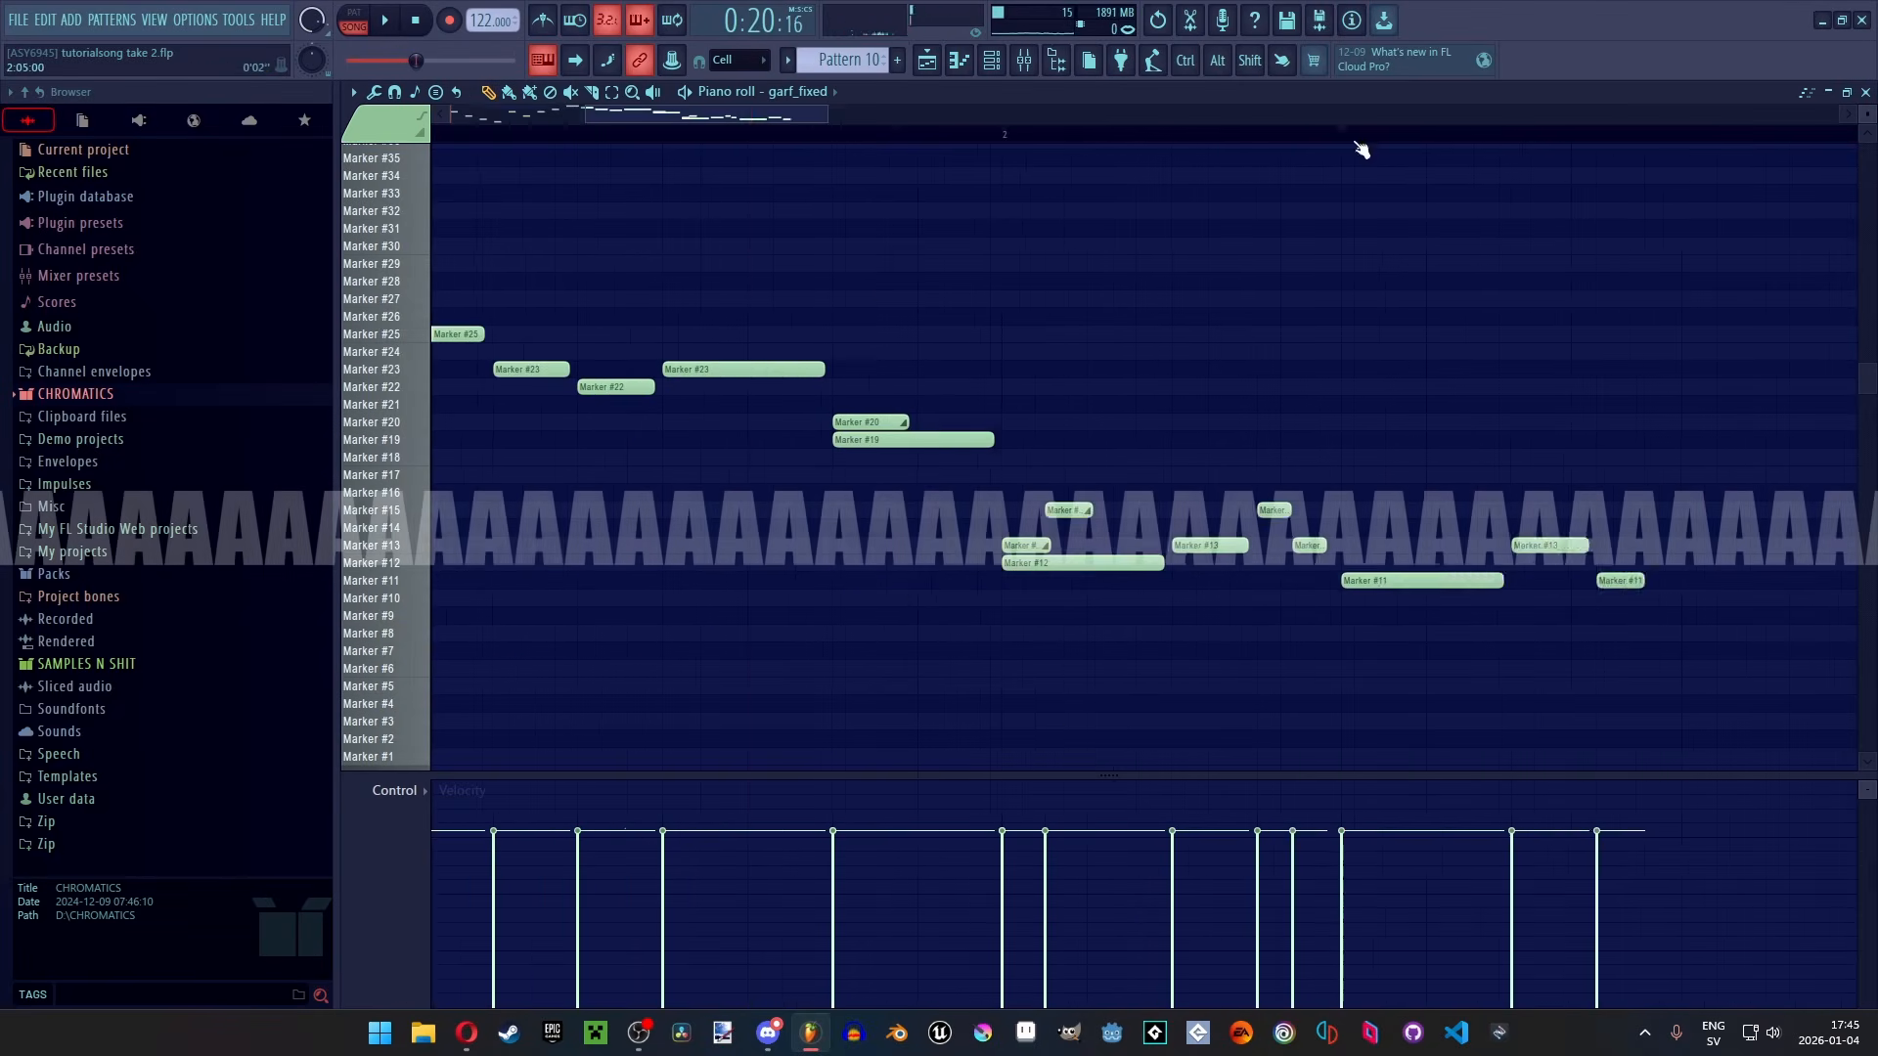
Continue the Pattern 10 melody in bar 4 with a Marker #18 note, a Marker #19 slide over it, and further notes towards bar 5
{"action": "scroll", "coordinate": [1314, 595], "scroll_direction": "up", "scroll_amount": 3}
{"action": "scroll", "coordinate": [1584, 403], "scroll_direction": "right", "scroll_amount": 3}
{"action": "scroll", "coordinate": [1277, 494], "scroll_direction": "right", "scroll_amount": 2}
{"action": "left_click", "coordinate": [1311, 509]}
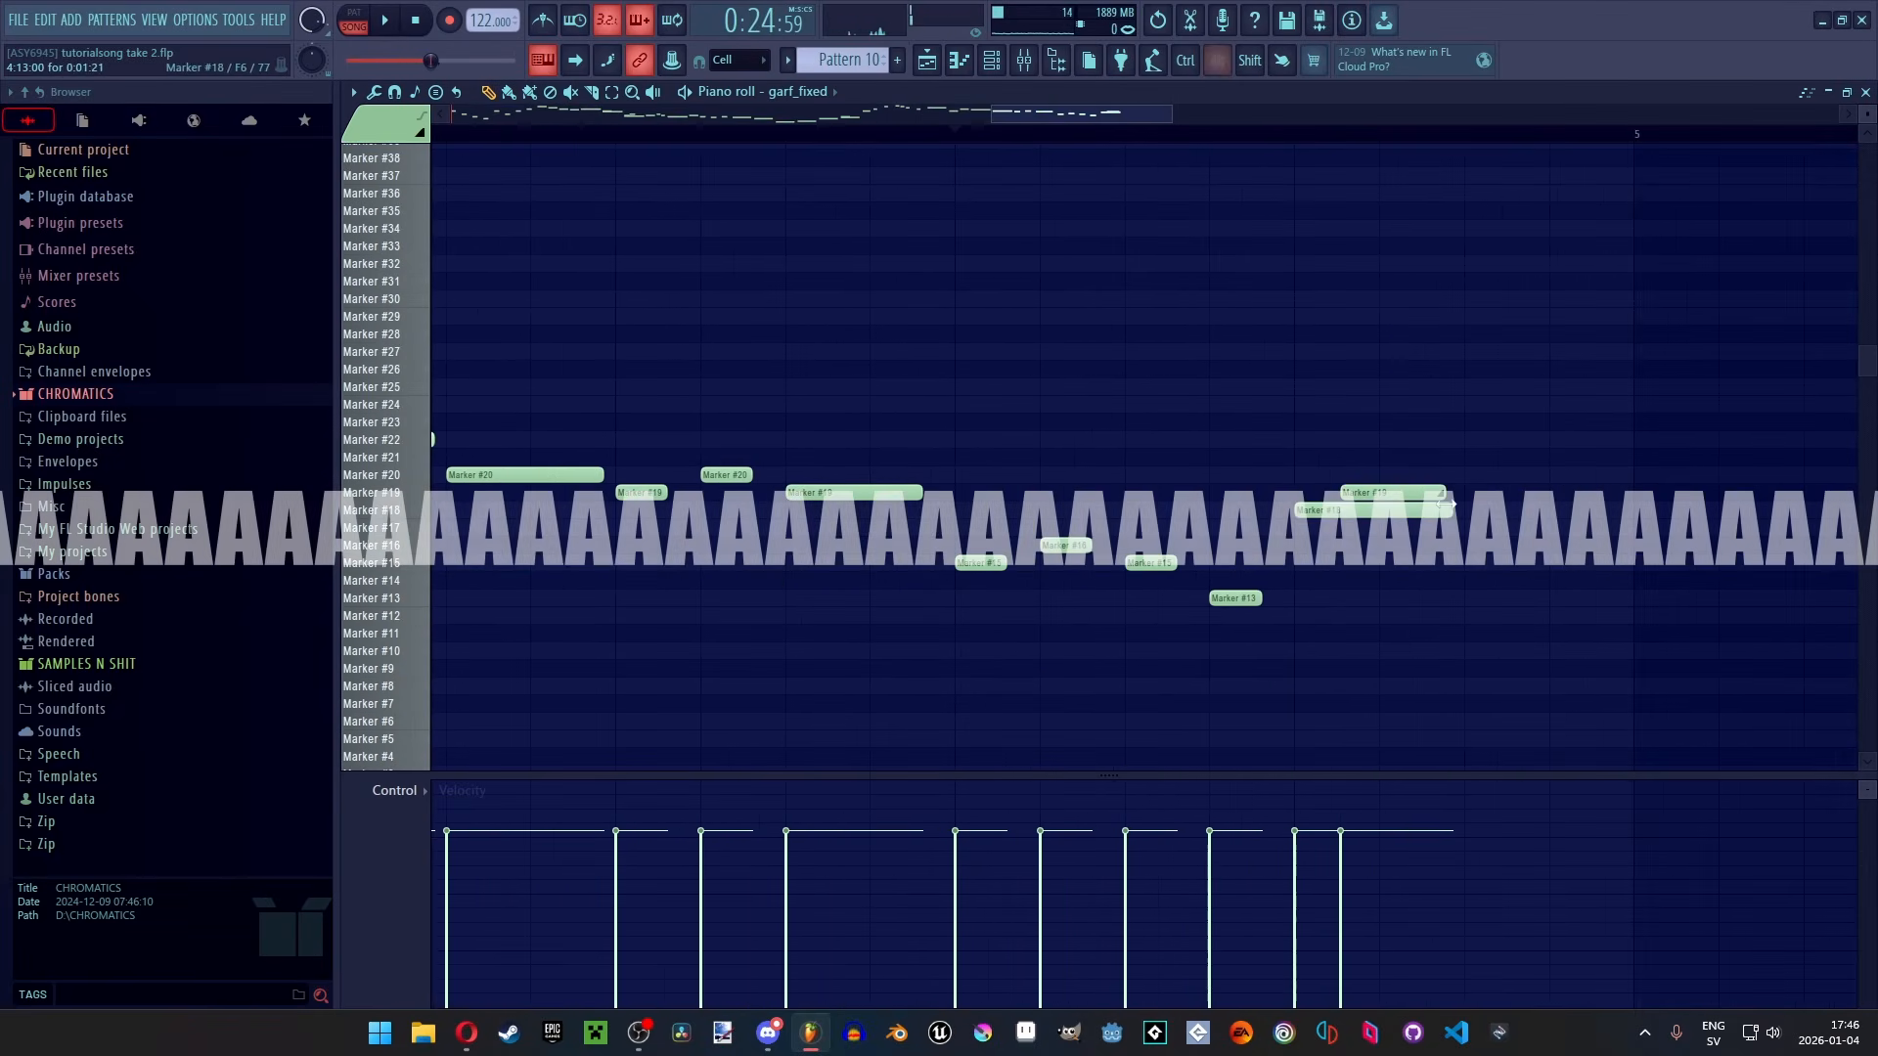
{"action": "left_click", "coordinate": [1476, 562]}
{"action": "left_click", "coordinate": [1502, 597]}
{"action": "left_click", "coordinate": [1653, 474]}
{"action": "left_click", "coordinate": [1653, 492]}
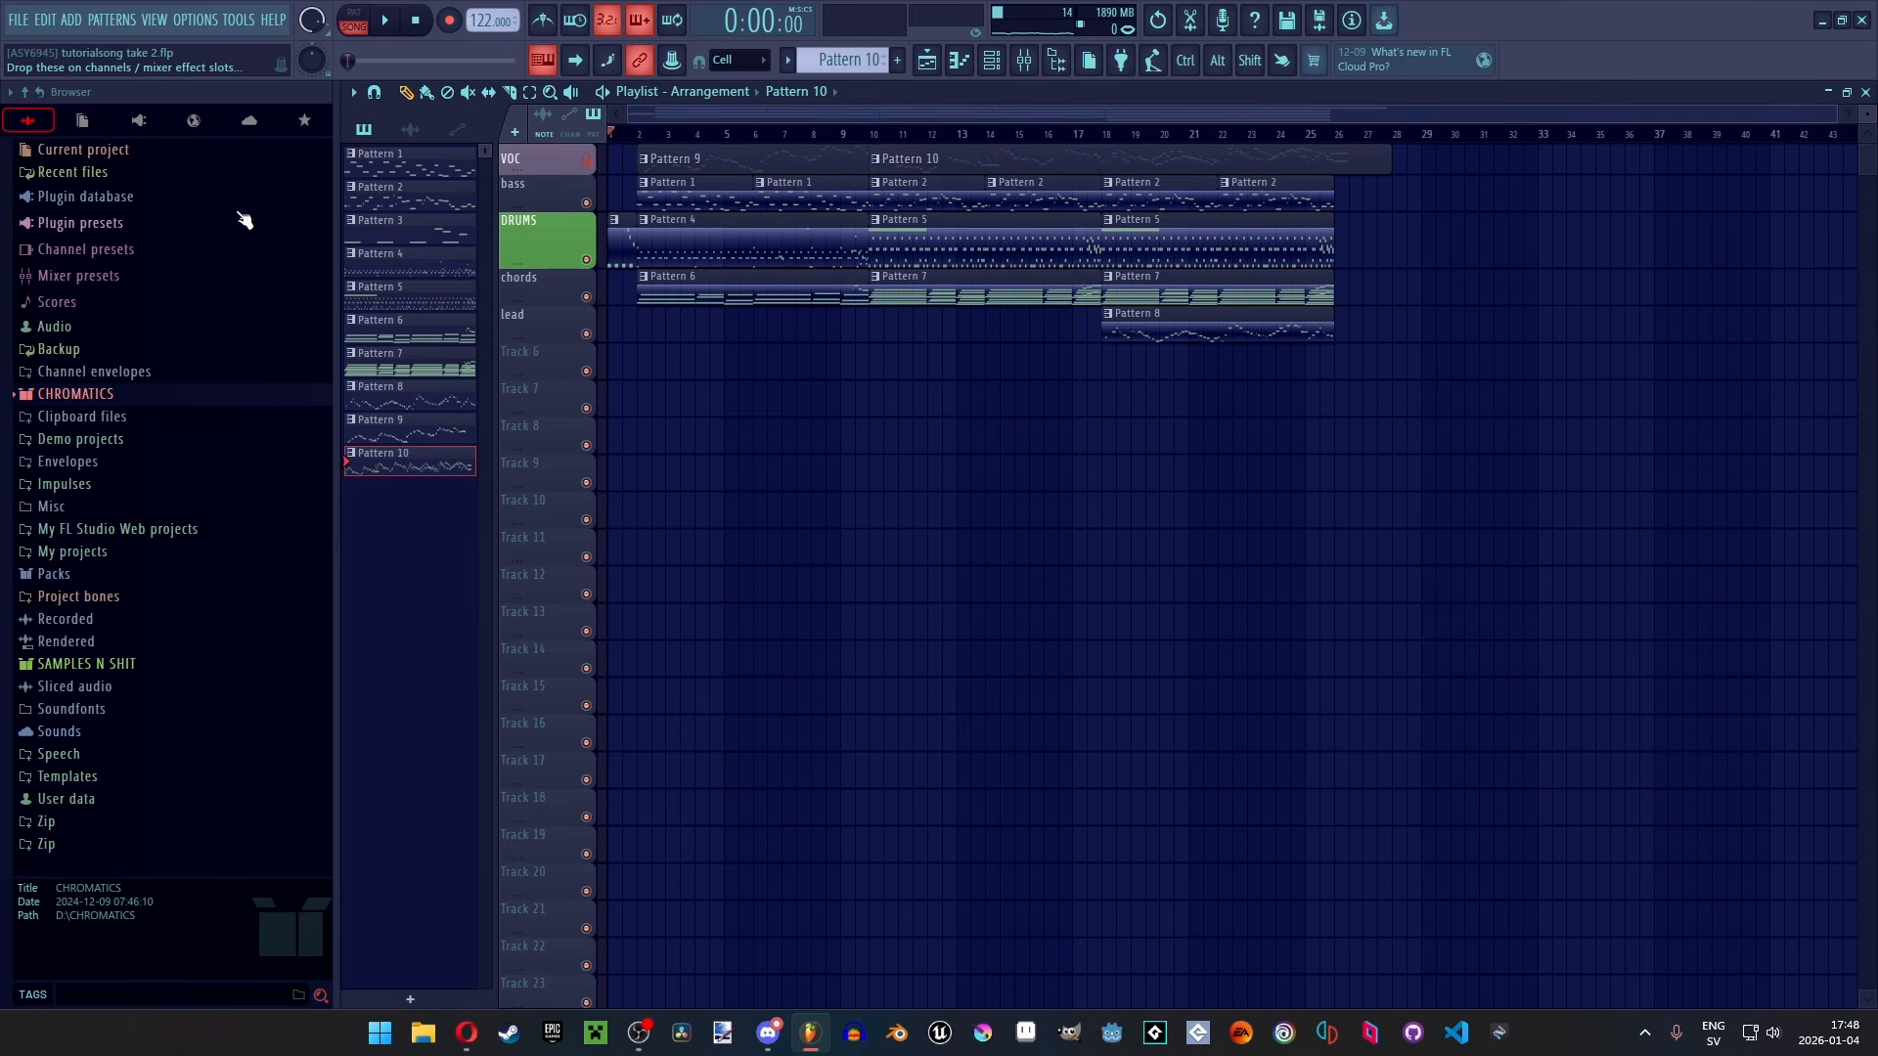
Play the whole arrangement from the start and stop playback at the end
{"action": "key", "text": "space"}
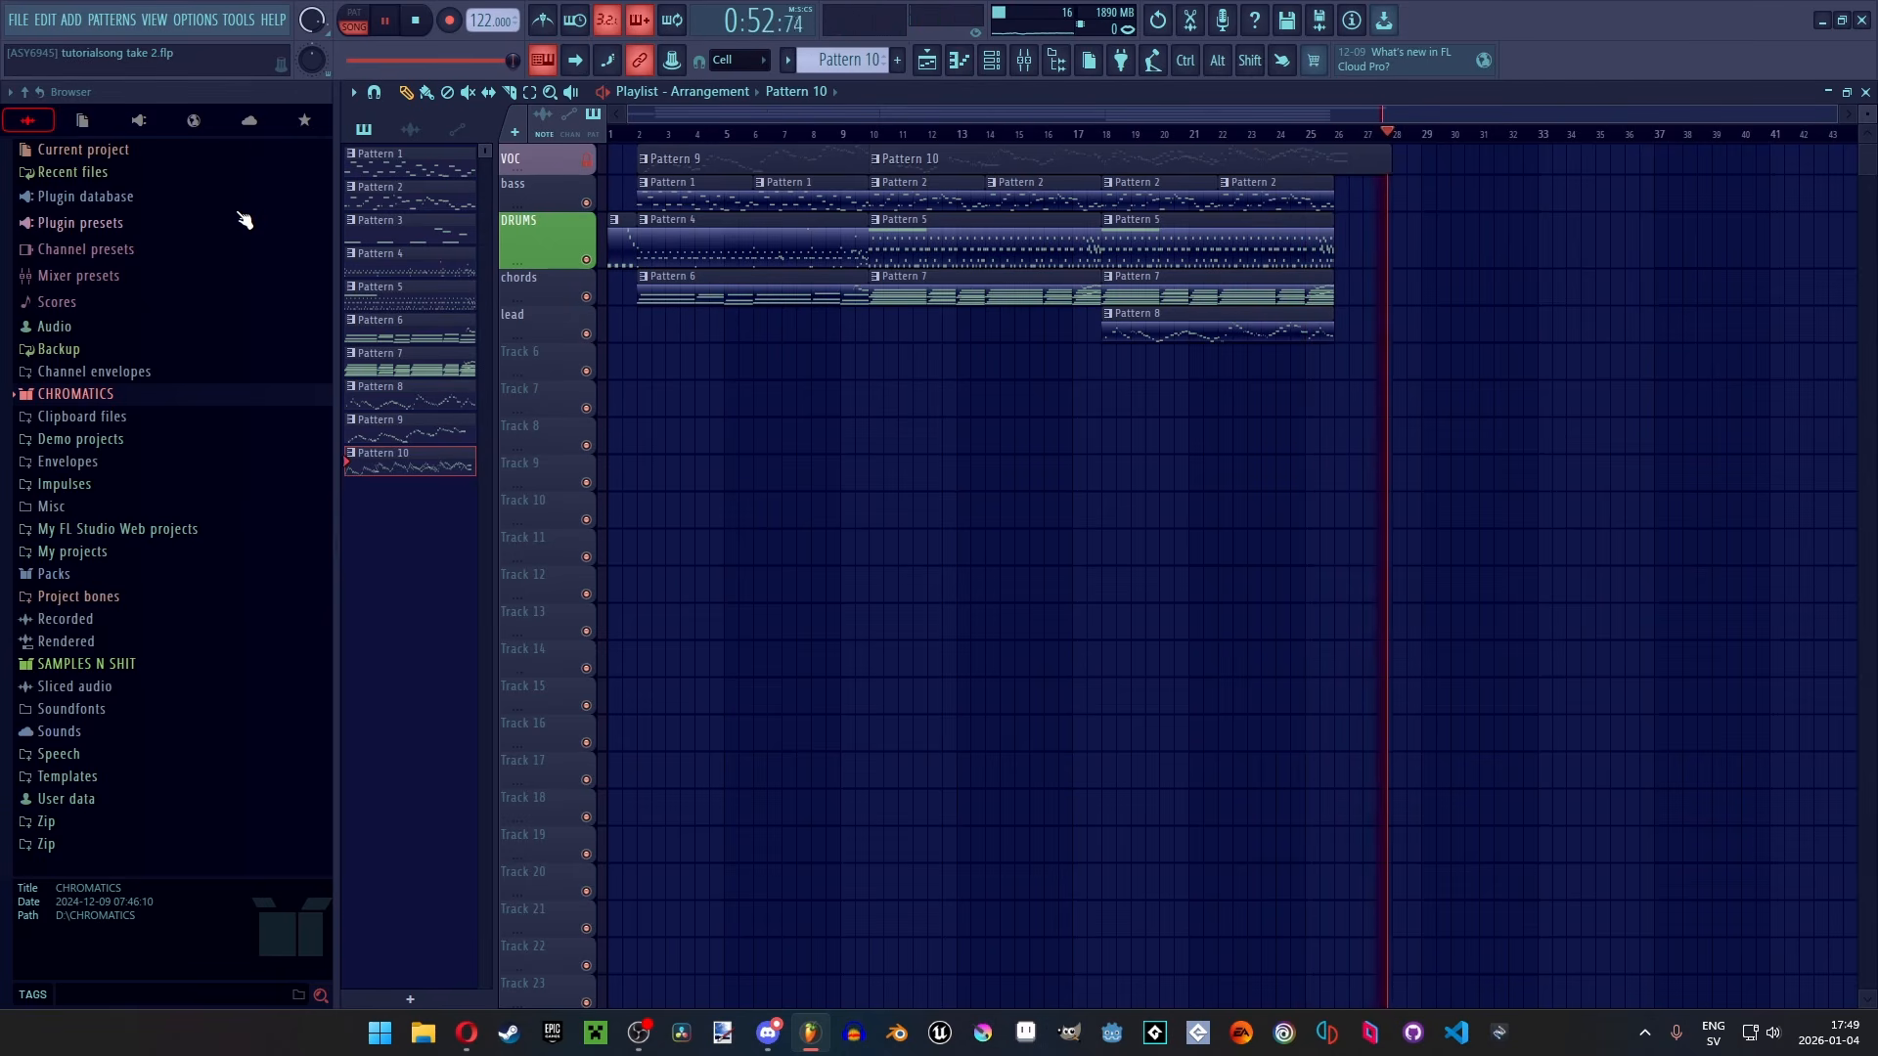
{"action": "key", "text": "space"}
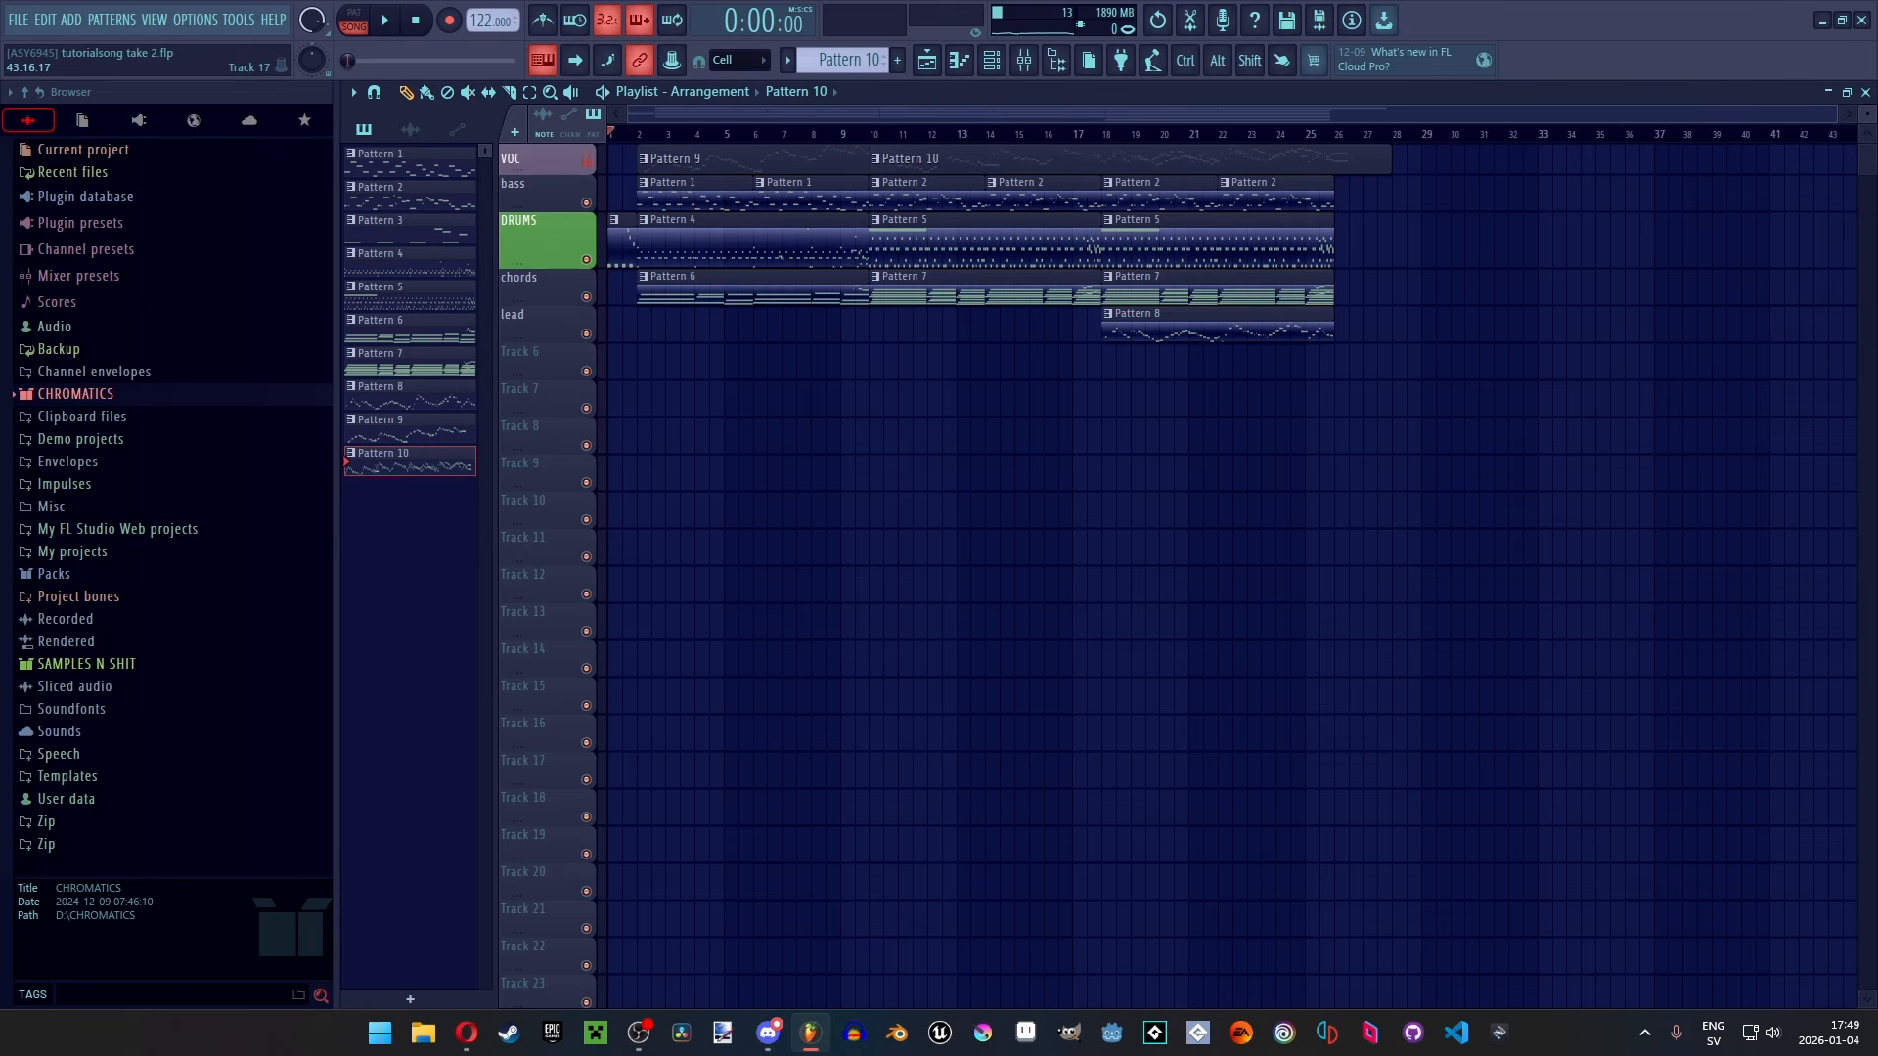
{"action": "key", "text": "alt+Tab"}
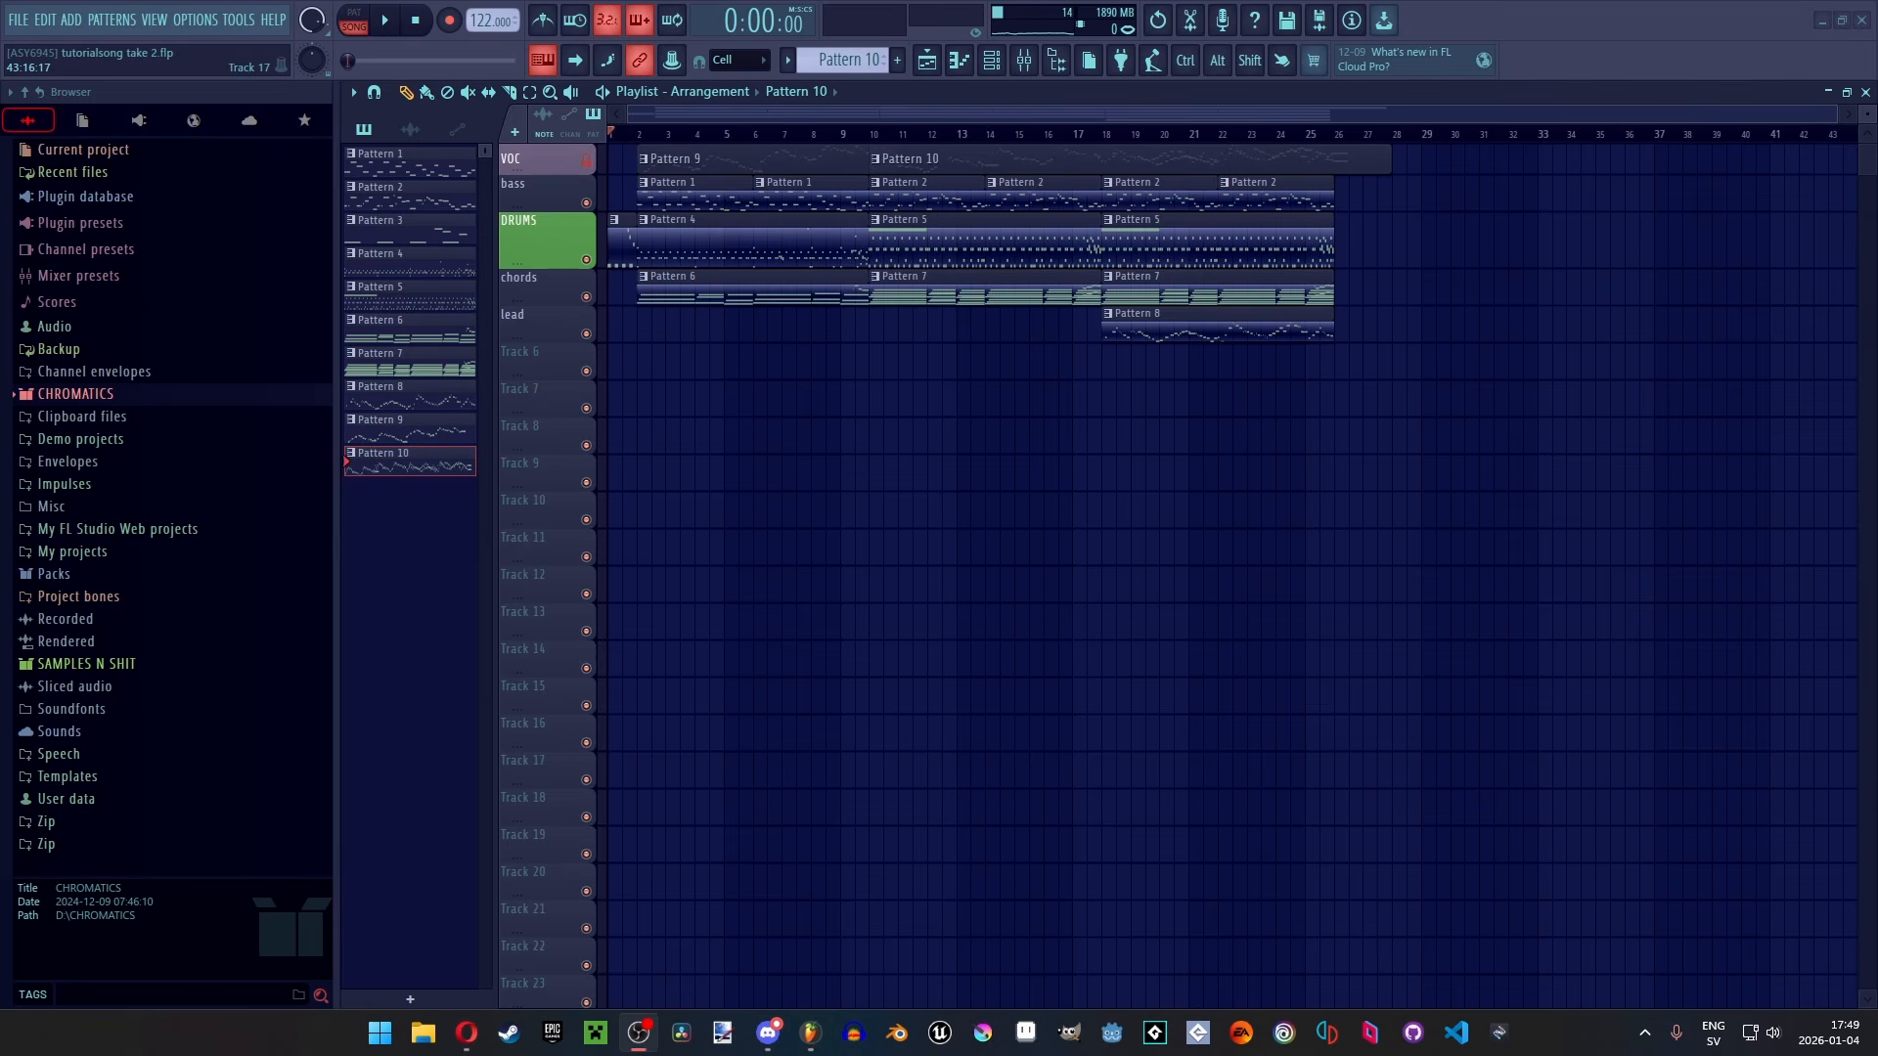